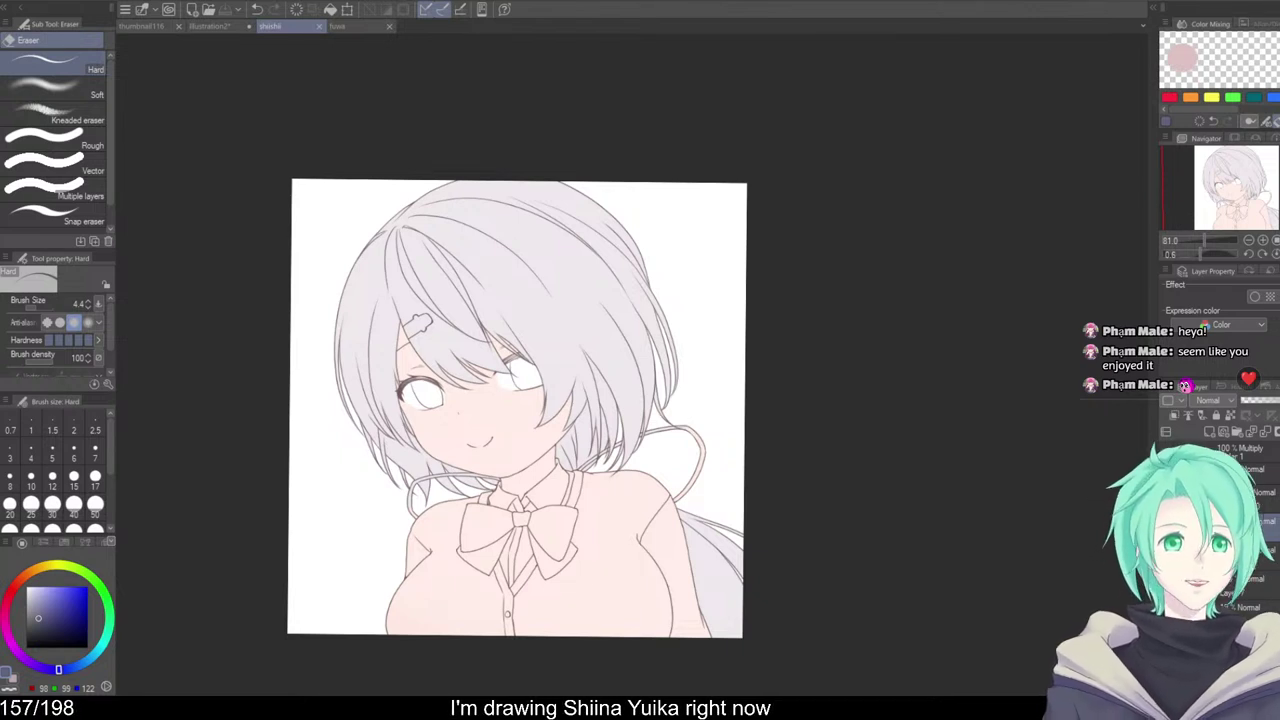
Paste the Shiina Yuika talent page screenshot into the Illustration2 document and shift it slightly up and to the left
{"action": "left_click", "coordinate": [214, 27]}
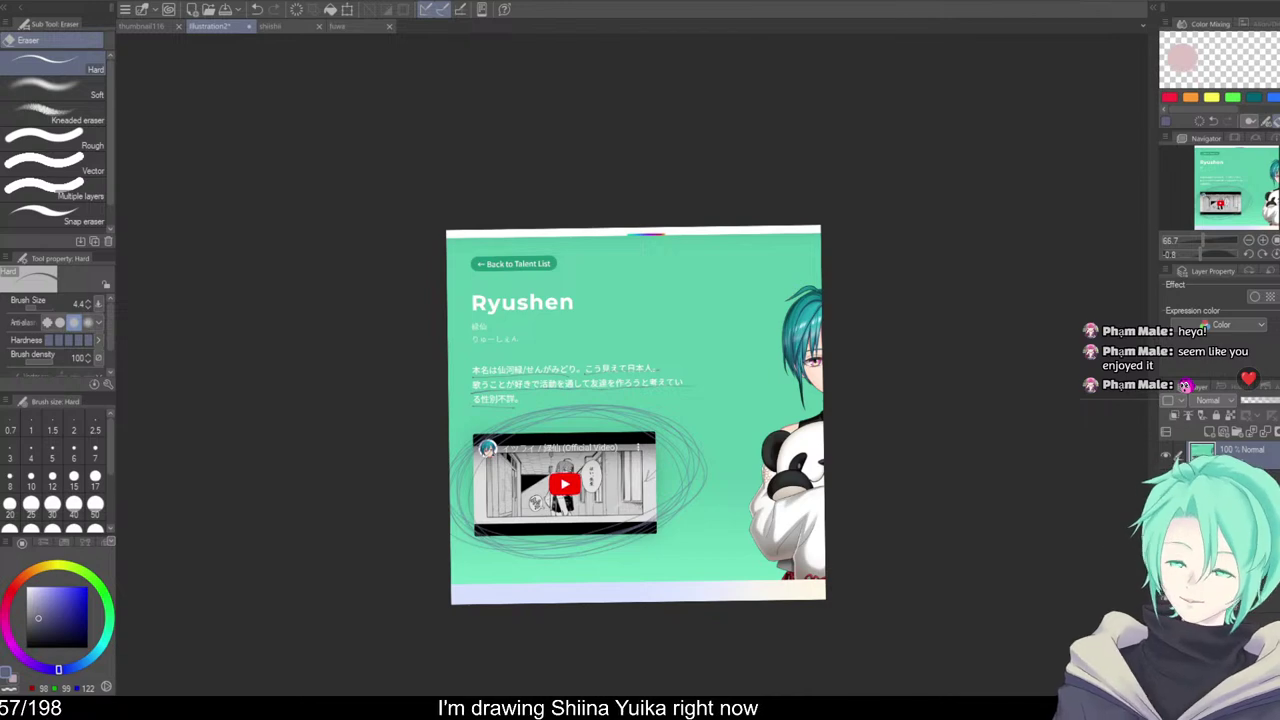
{"action": "key", "text": "ctrl+v"}
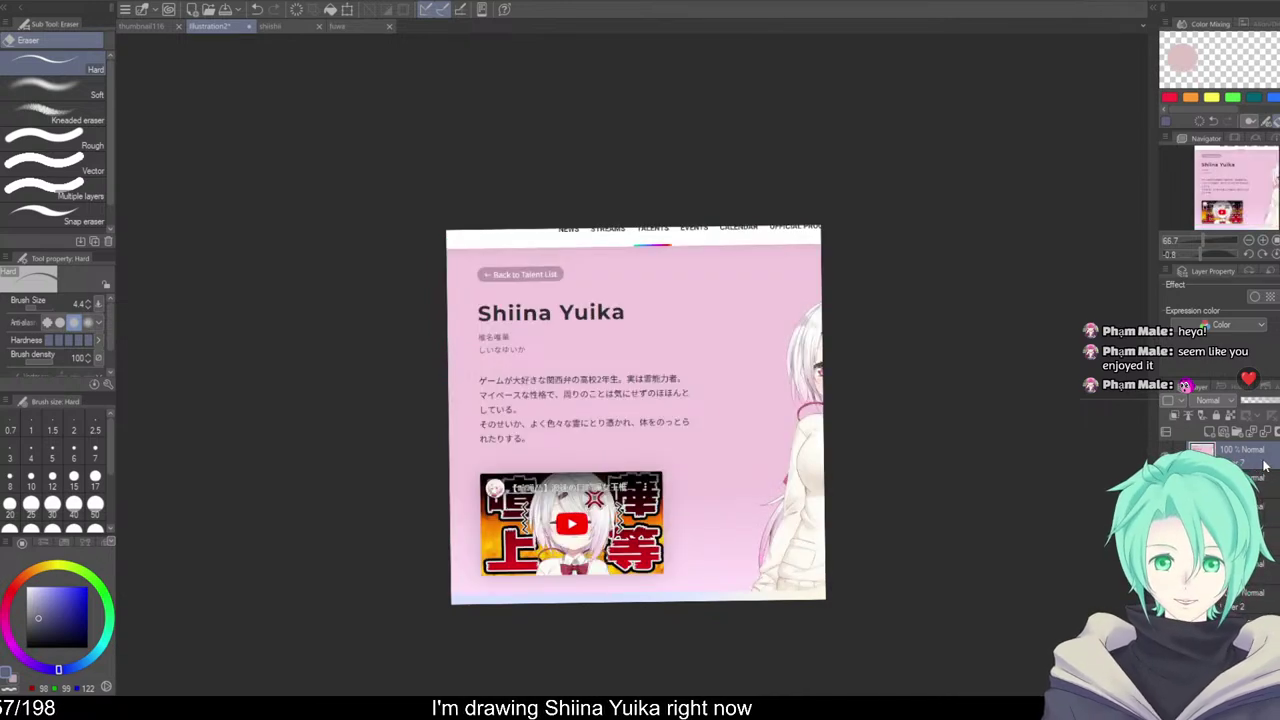
{"action": "key", "text": "ctrl+t"}
{"action": "left_click_drag", "start_coordinate": [855, 438], "coordinate": [841, 423]}
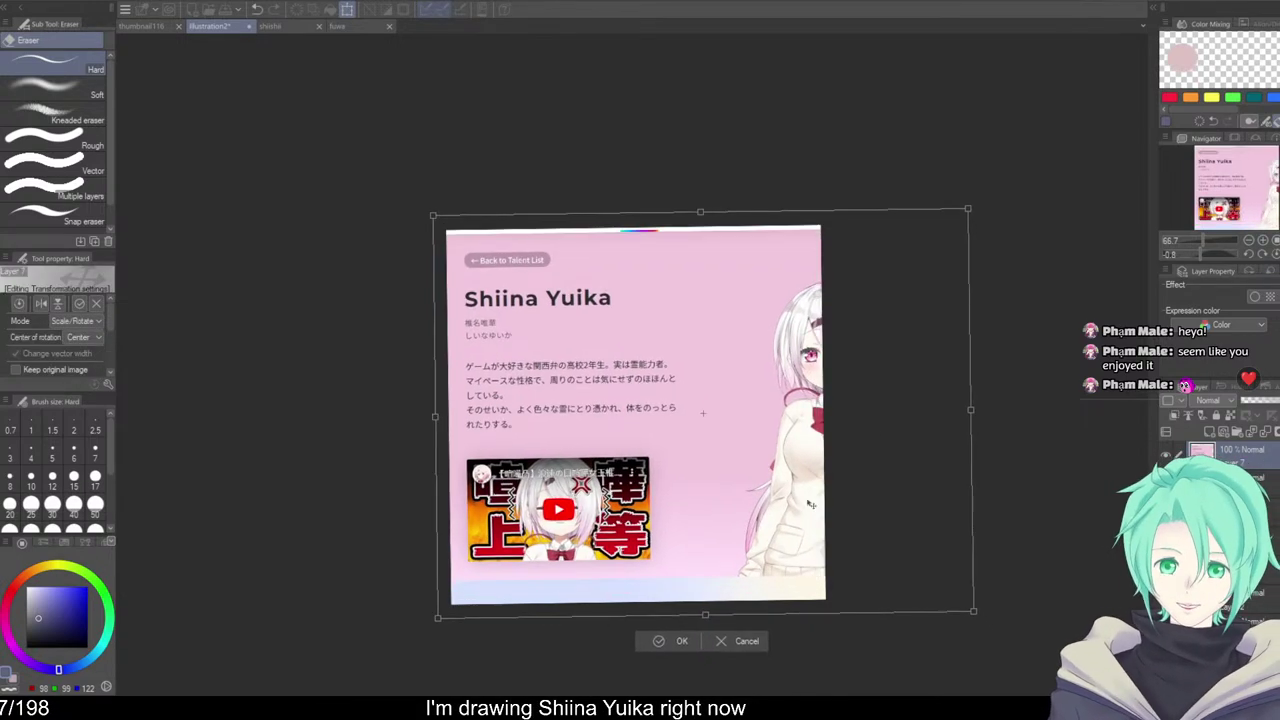
{"action": "mouse_move", "coordinate": [885, 488]}
{"action": "left_mouse_down"}
{"action": "mouse_move", "coordinate": [809, 487]}
{"action": "mouse_move", "coordinate": [892, 484]}
{"action": "mouse_move", "coordinate": [877, 486]}
{"action": "left_mouse_up"}
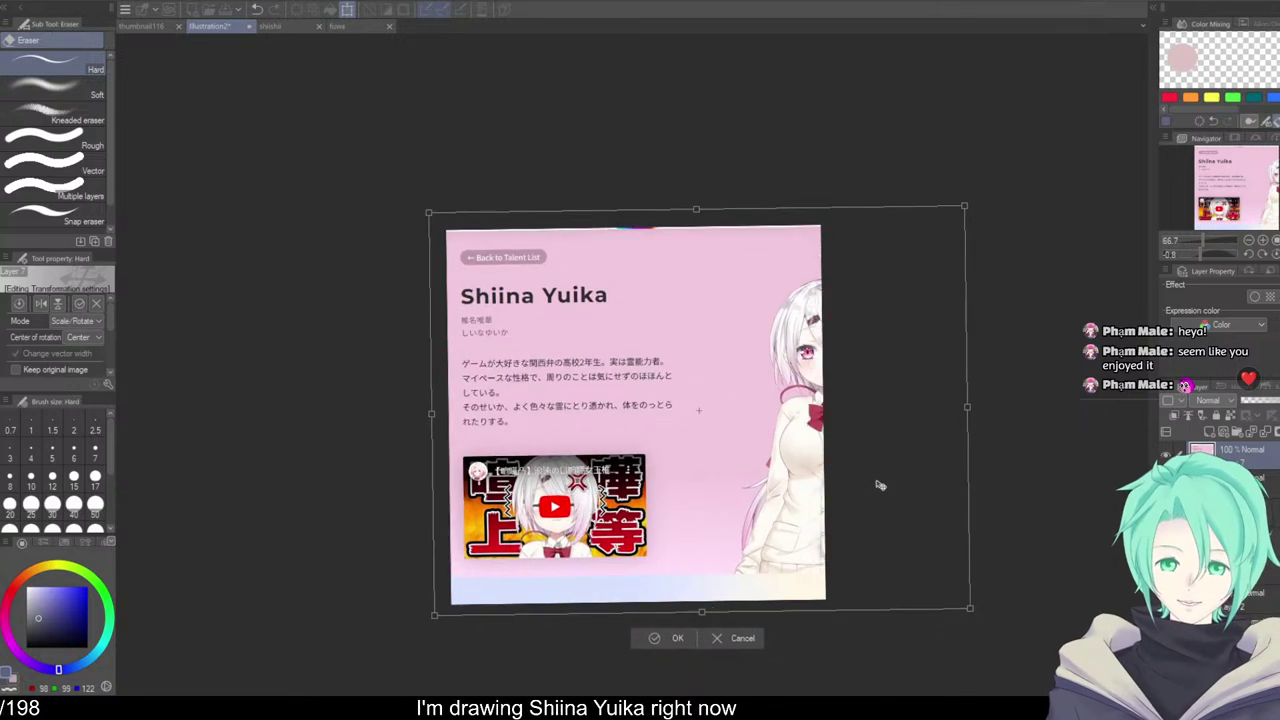
{"action": "left_click", "coordinate": [652, 636]}
Underline 関西弁 in the profile text with two freehand strokes using the watercolor brush at size 3.0
{"action": "scroll", "coordinate": [512, 347], "scroll_direction": "up", "scroll_amount": 5}
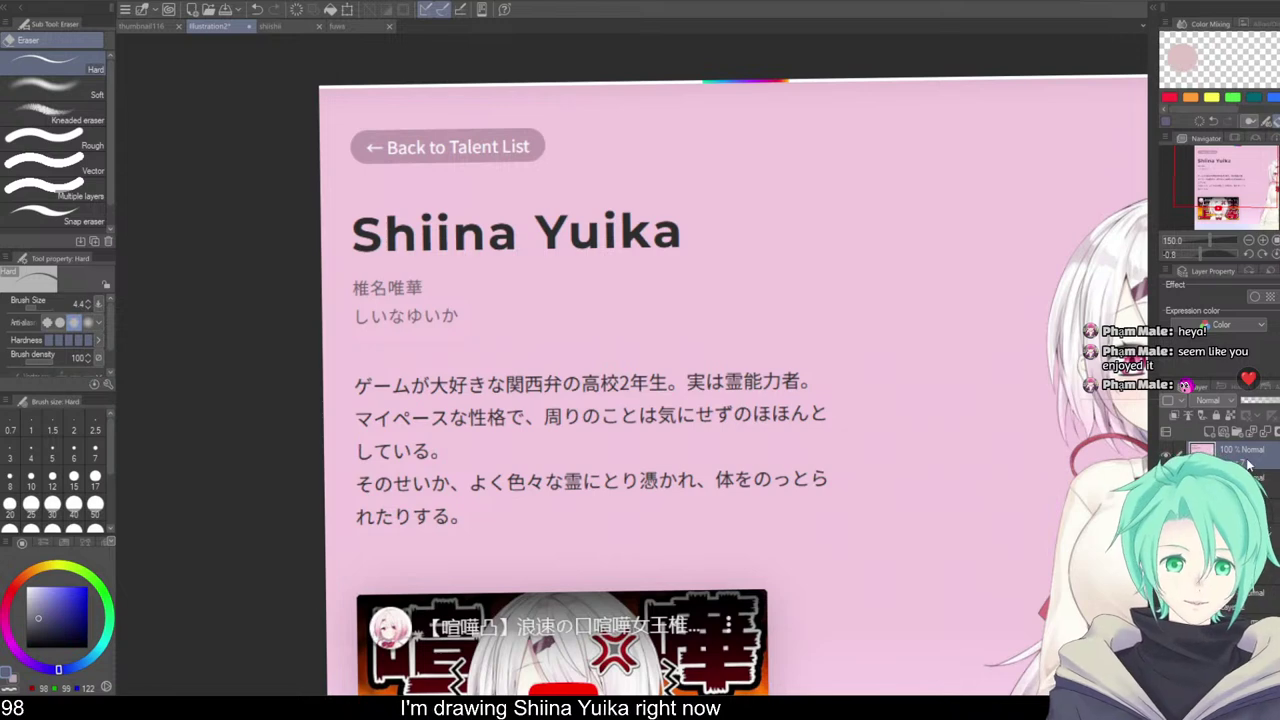
{"action": "left_click_drag", "start_coordinate": [860, 467], "coordinate": [828, 444]}
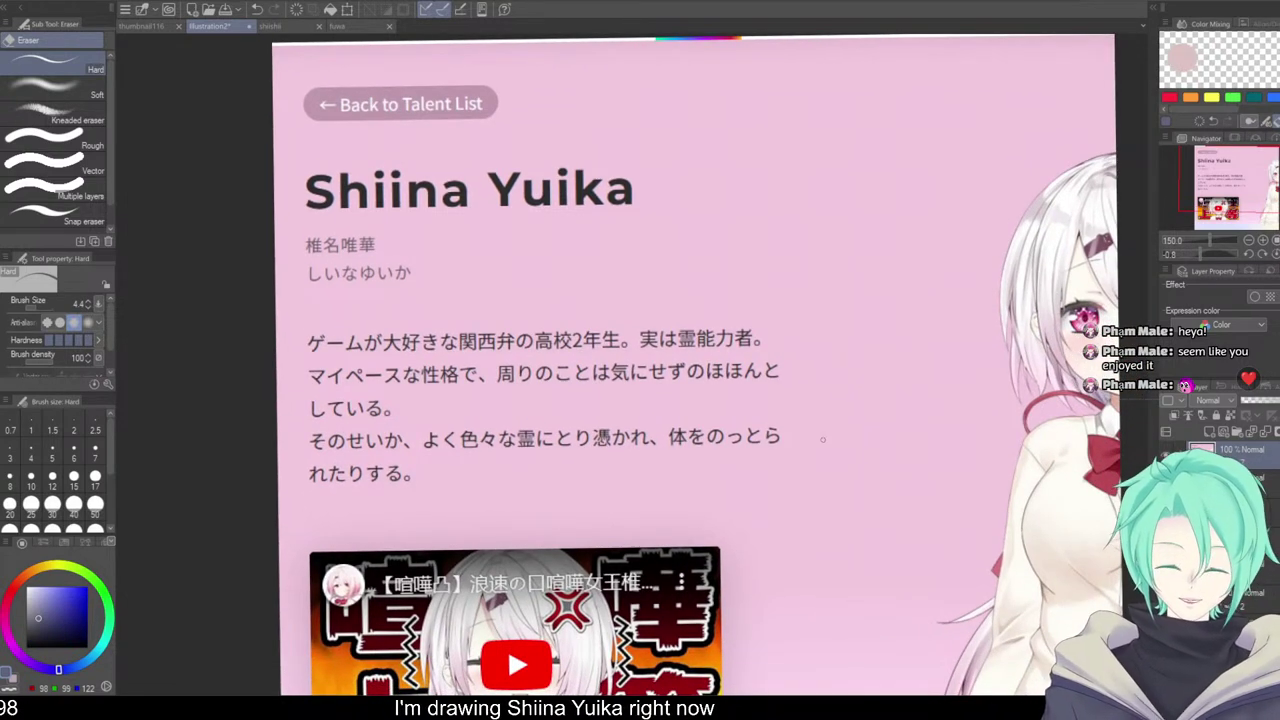
{"action": "key", "text": "b"}
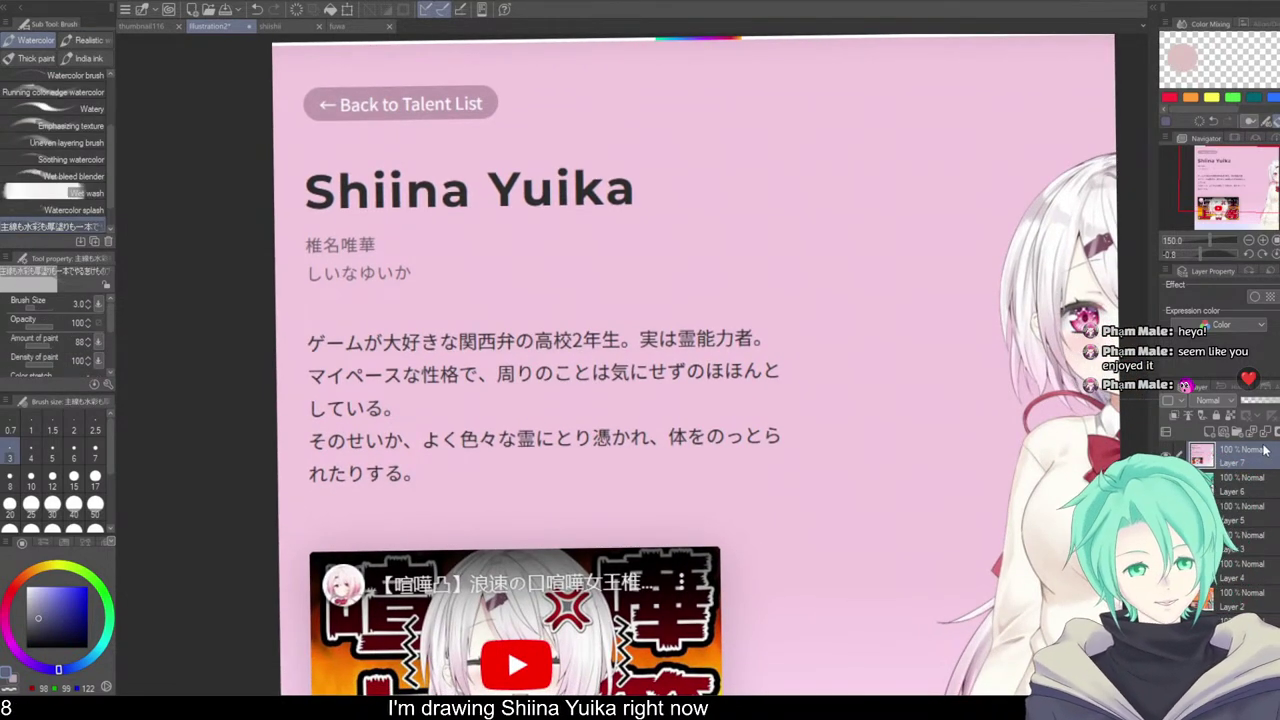
{"action": "mouse_move", "coordinate": [557, 435]}
{"action": "left_mouse_down"}
{"action": "mouse_move", "coordinate": [547, 481]}
{"action": "mouse_move", "coordinate": [604, 483]}
{"action": "left_mouse_up"}
{"action": "scroll", "coordinate": [547, 481], "scroll_direction": "up", "scroll_amount": 1}
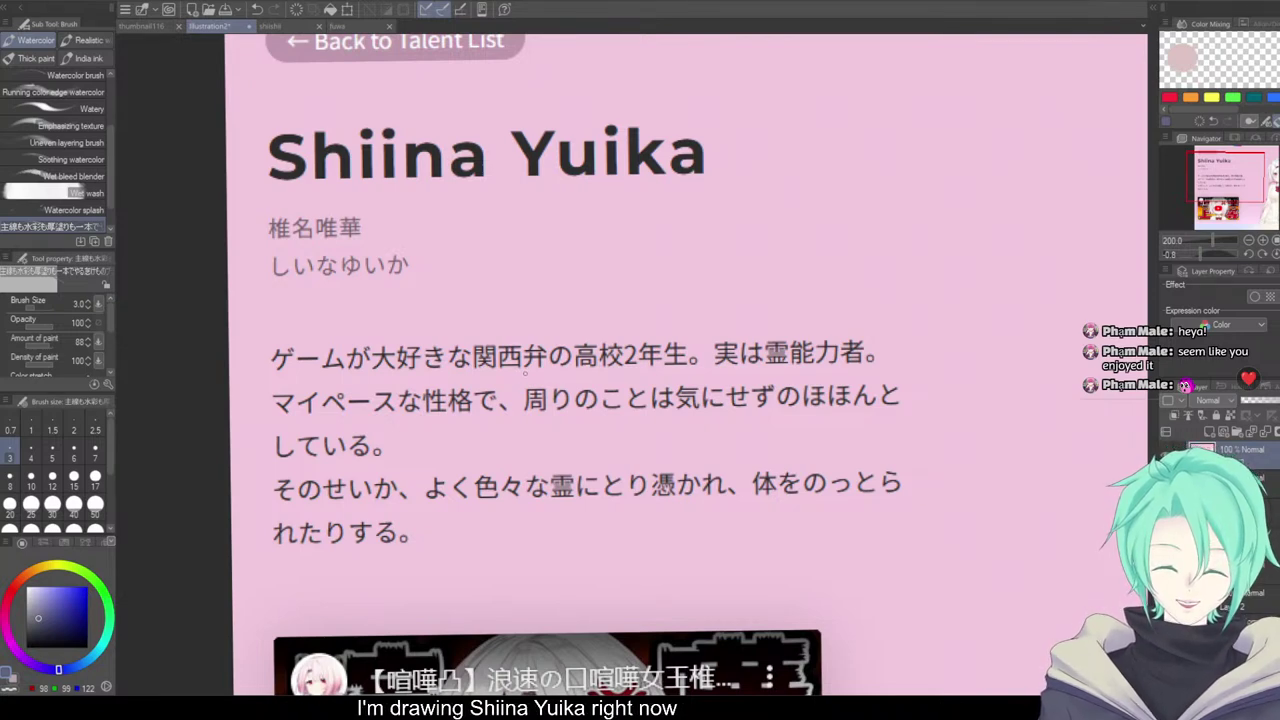
{"action": "mouse_move", "coordinate": [472, 371]}
{"action": "left_mouse_down"}
{"action": "mouse_move", "coordinate": [550, 364]}
{"action": "mouse_move", "coordinate": [474, 377]}
{"action": "left_mouse_up"}
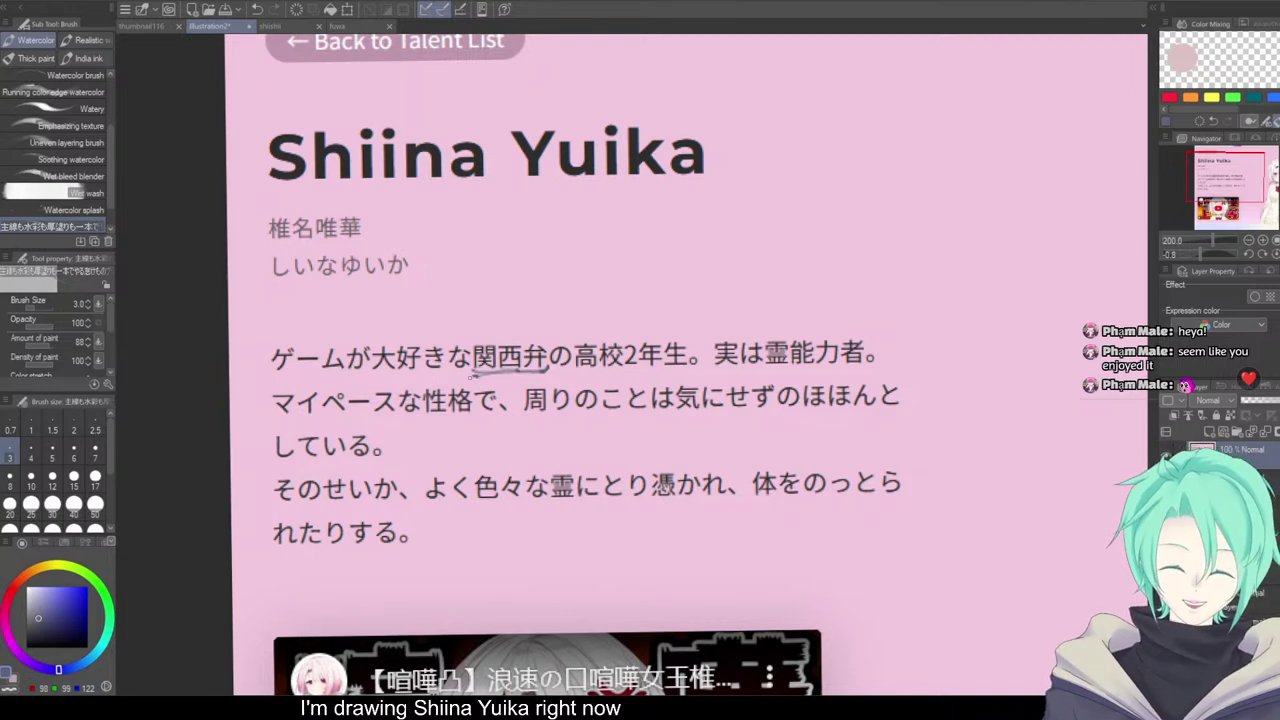
{"action": "left_click_drag", "start_coordinate": [473, 373], "coordinate": [549, 370]}
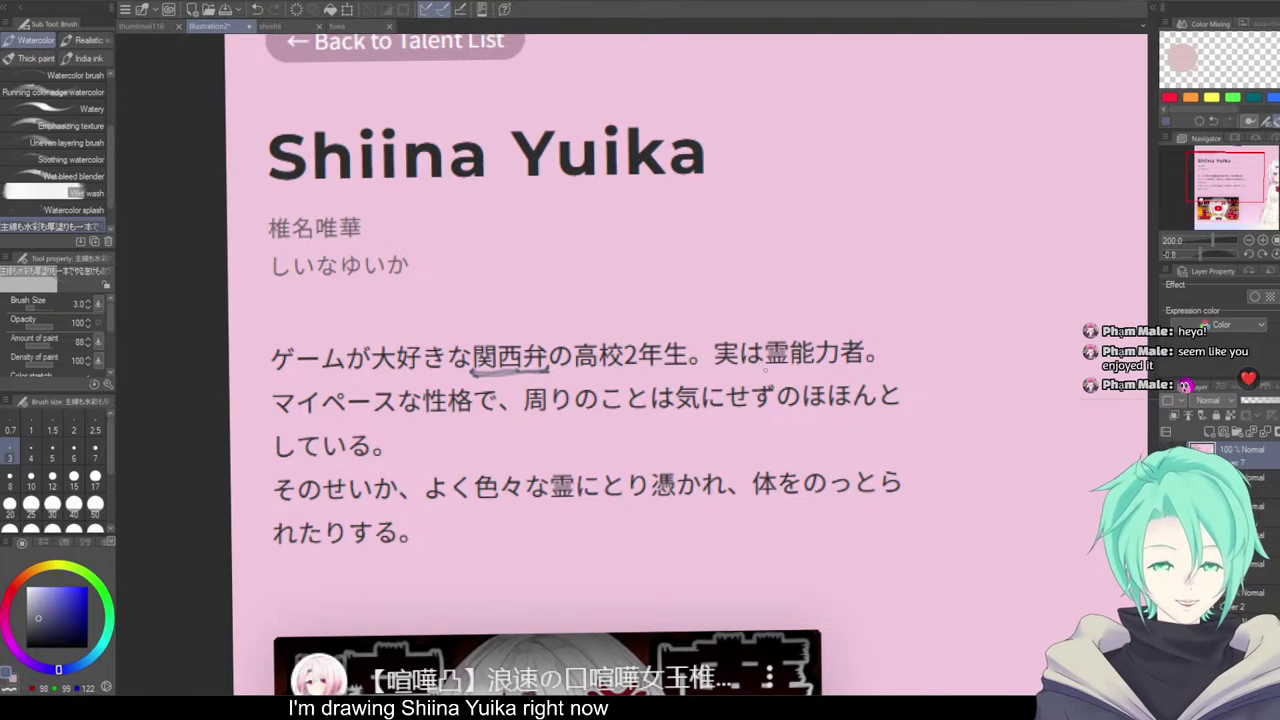
Underline 霊能力者 in the first line and 憑かれ in the fourth line of the profile text
{"action": "left_click_drag", "start_coordinate": [768, 370], "coordinate": [874, 366]}
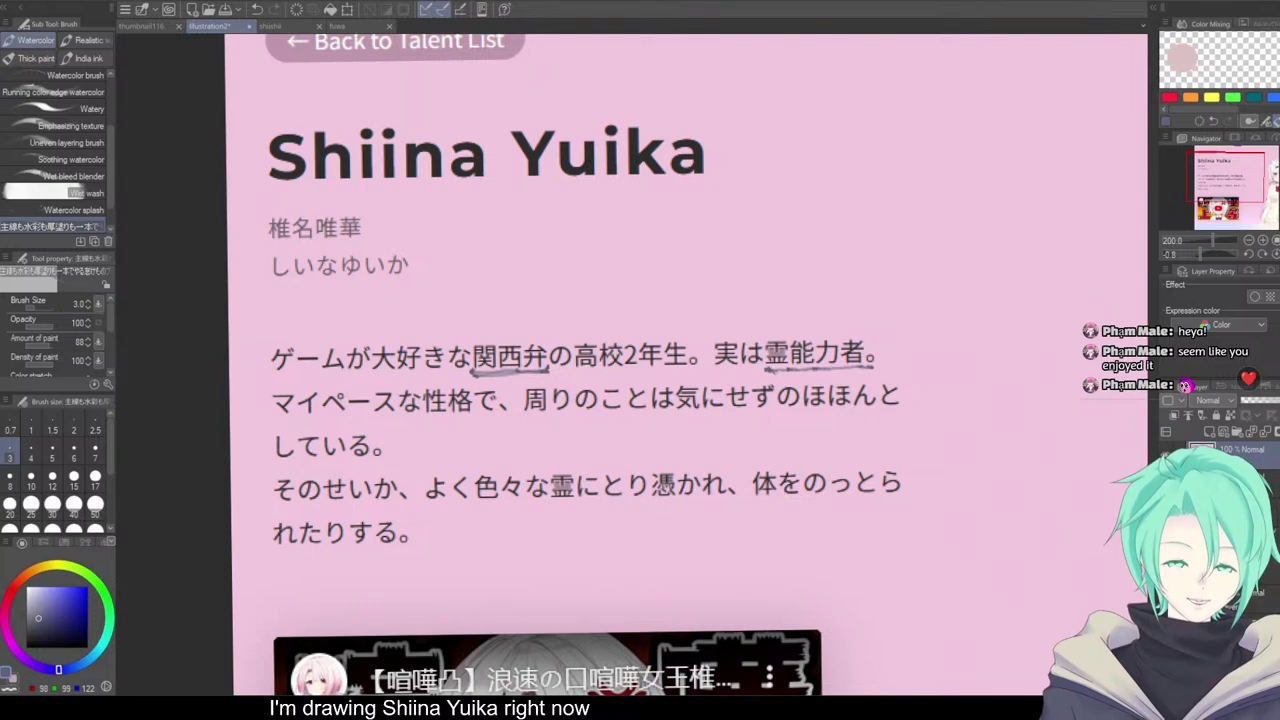
{"action": "left_click_drag", "start_coordinate": [808, 369], "coordinate": [870, 371]}
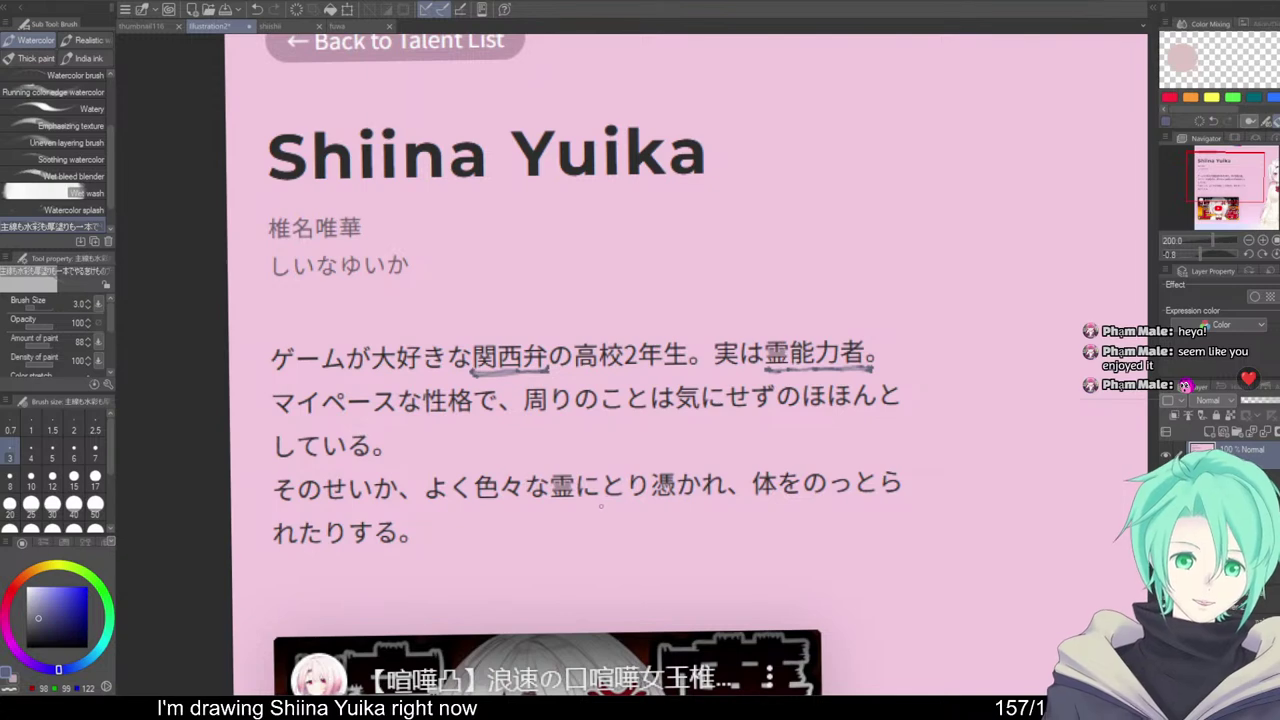
{"action": "left_click_drag", "start_coordinate": [656, 507], "coordinate": [726, 502]}
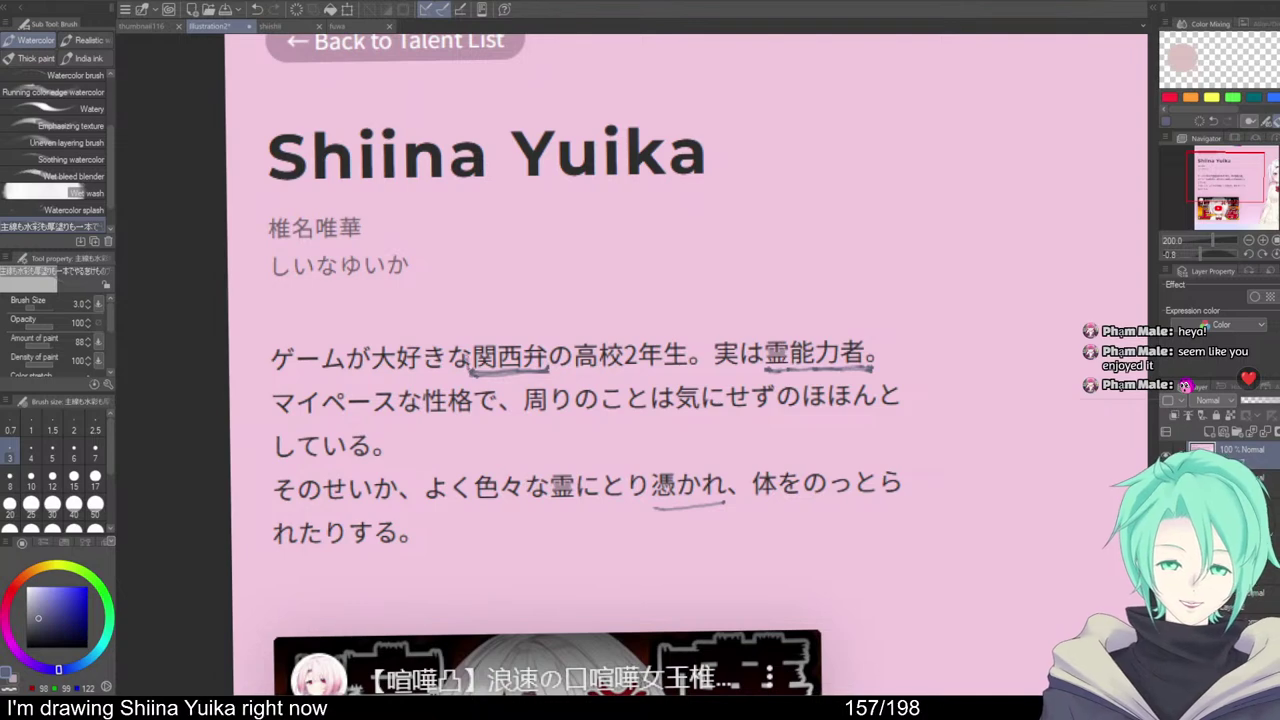
Draw boxes around 関西弁 and 霊能力者, going over the second several times, and underline 高校2年生
{"action": "mouse_move", "coordinate": [466, 372]}
{"action": "left_mouse_down"}
{"action": "mouse_move", "coordinate": [560, 334]}
{"action": "mouse_move", "coordinate": [549, 373]}
{"action": "mouse_move", "coordinate": [690, 370]}
{"action": "left_mouse_up"}
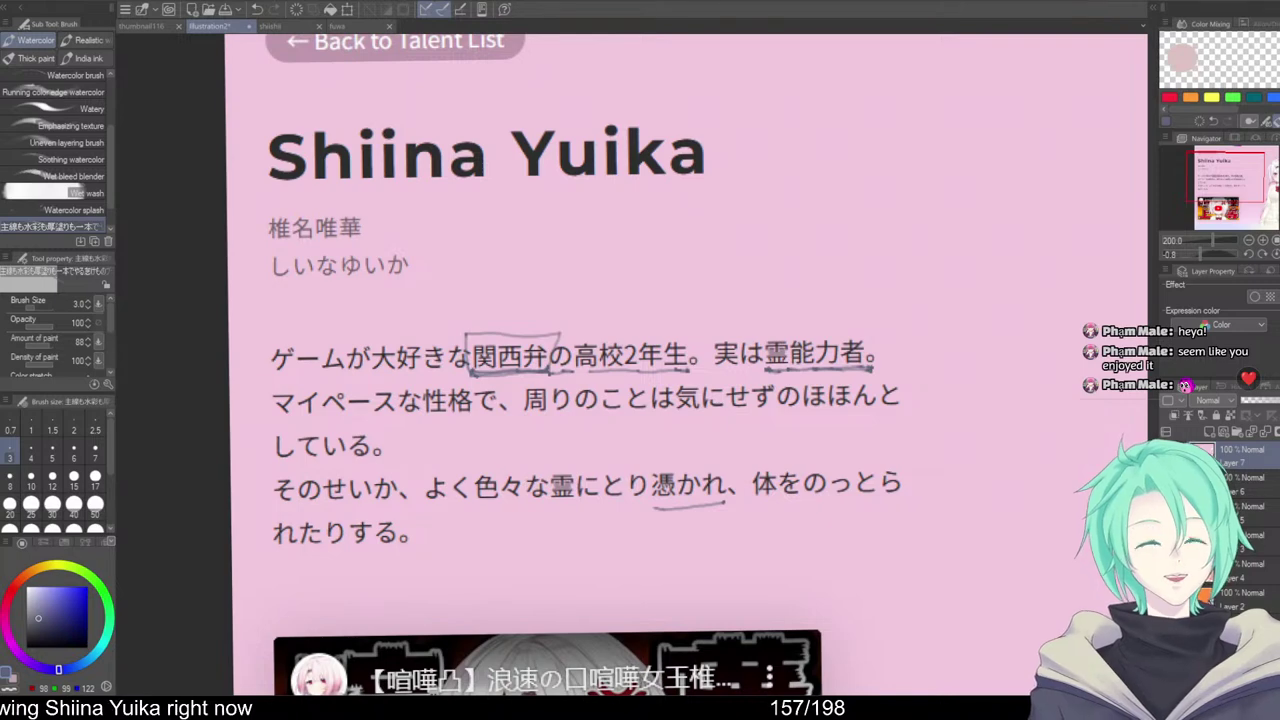
{"action": "mouse_move", "coordinate": [766, 346]}
{"action": "left_mouse_down"}
{"action": "mouse_move", "coordinate": [872, 327]}
{"action": "mouse_move", "coordinate": [872, 370]}
{"action": "left_mouse_up"}
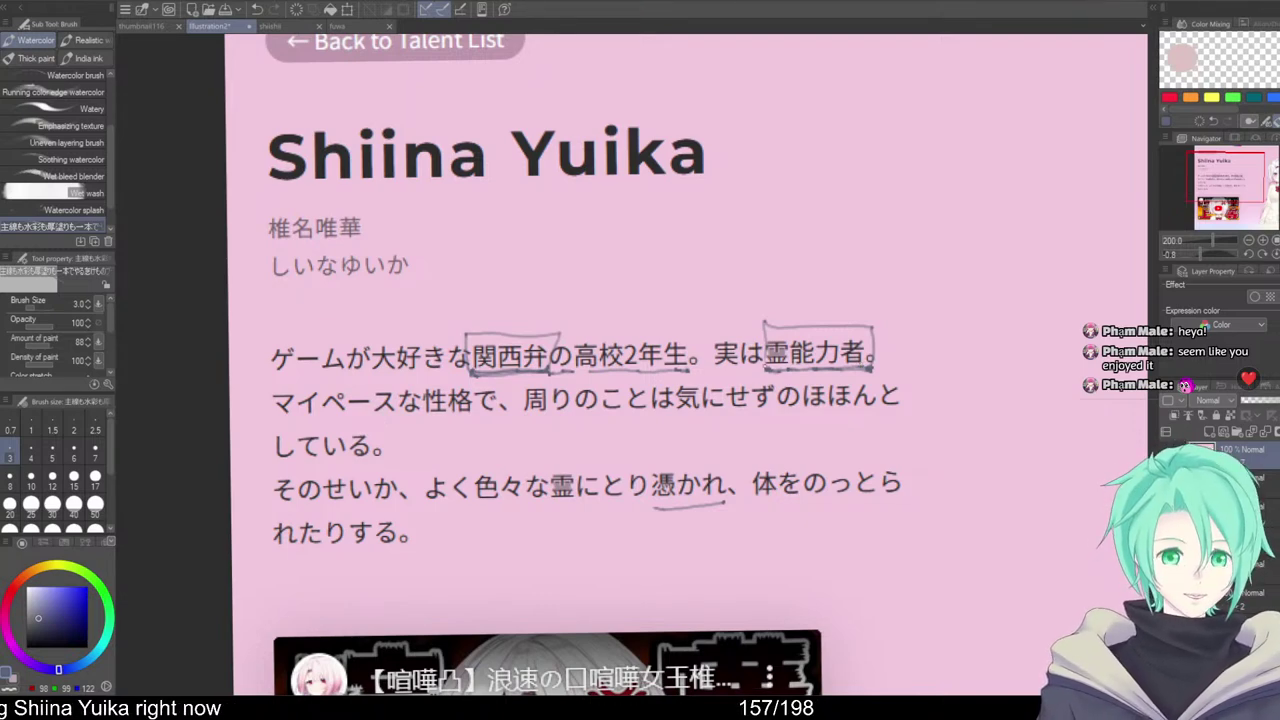
{"action": "mouse_move", "coordinate": [763, 366]}
{"action": "left_mouse_down"}
{"action": "mouse_move", "coordinate": [759, 328]}
{"action": "mouse_move", "coordinate": [829, 326]}
{"action": "mouse_move", "coordinate": [868, 330]}
{"action": "mouse_move", "coordinate": [868, 368]}
{"action": "left_mouse_up"}
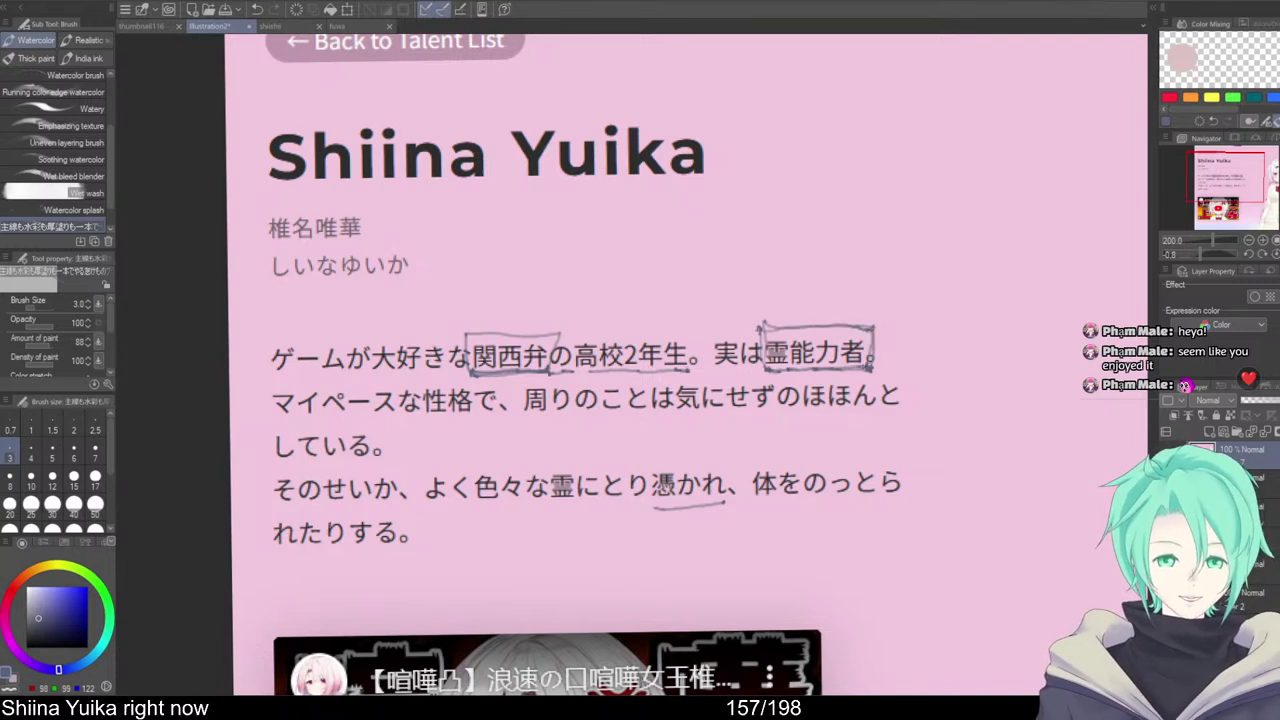
{"action": "mouse_move", "coordinate": [760, 350]}
{"action": "left_mouse_down"}
{"action": "mouse_move", "coordinate": [758, 328]}
{"action": "mouse_move", "coordinate": [874, 324]}
{"action": "mouse_move", "coordinate": [866, 370]}
{"action": "mouse_move", "coordinate": [764, 374]}
{"action": "mouse_move", "coordinate": [762, 328]}
{"action": "mouse_move", "coordinate": [878, 362]}
{"action": "mouse_move", "coordinate": [782, 371]}
{"action": "mouse_move", "coordinate": [760, 361]}
{"action": "mouse_move", "coordinate": [815, 328]}
{"action": "mouse_move", "coordinate": [870, 323]}
{"action": "left_mouse_up"}
{"action": "left_click_drag", "start_coordinate": [868, 369], "coordinate": [768, 373]}
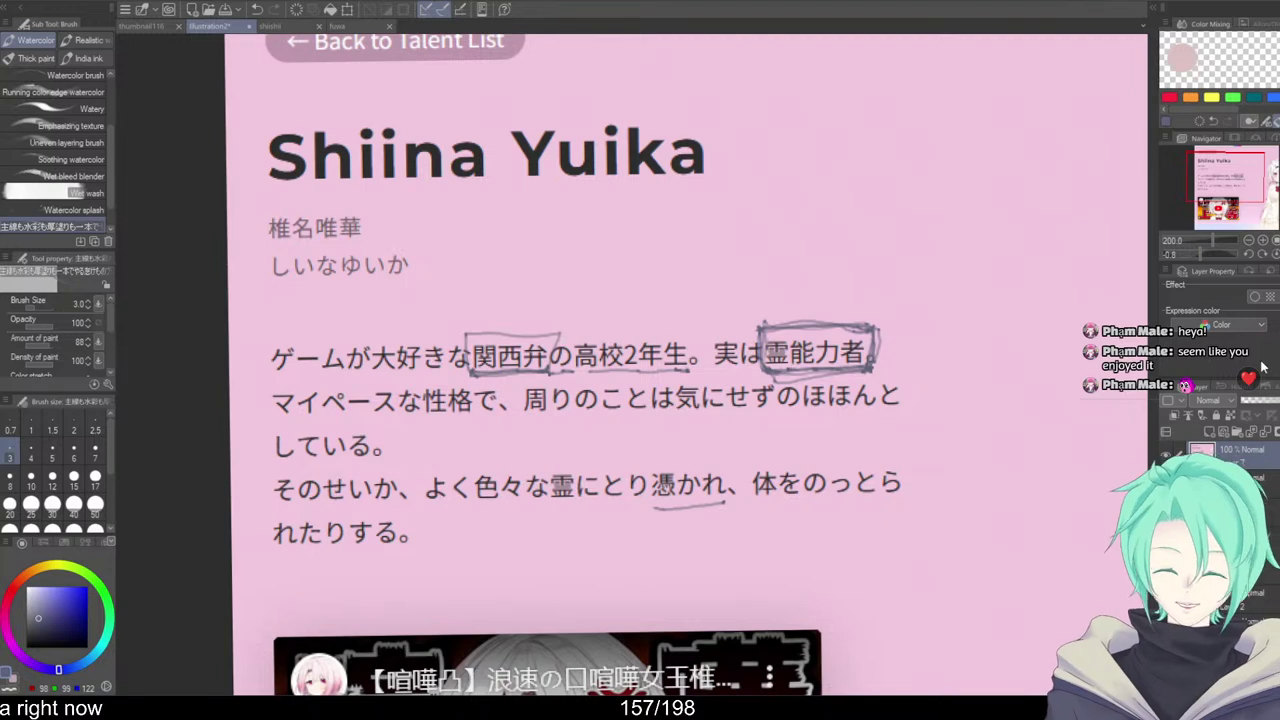
Look over the marked-up talent page, and return to the character drawing to examine its line art and base colors
{"action": "left_click_drag", "start_coordinate": [1000, 443], "coordinate": [884, 450]}
{"action": "scroll", "coordinate": [884, 450], "scroll_direction": "down", "scroll_amount": 3}
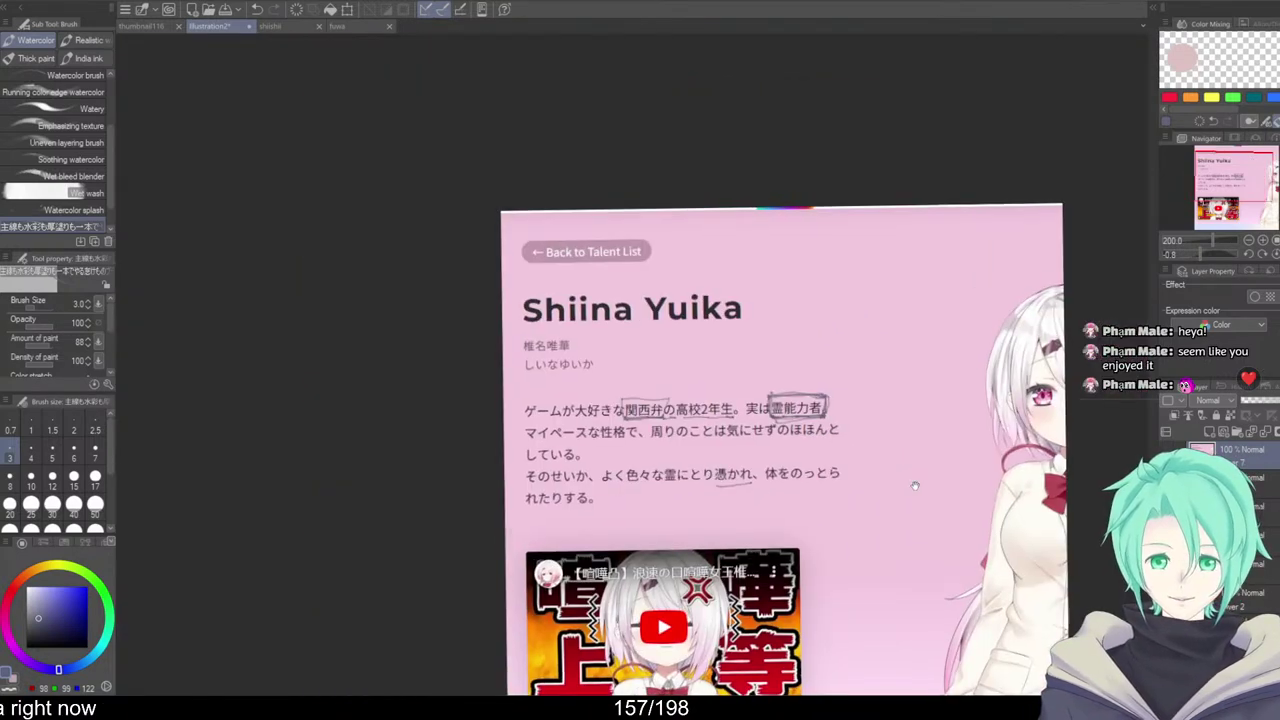
{"action": "mouse_move", "coordinate": [997, 498]}
{"action": "left_mouse_down"}
{"action": "mouse_move", "coordinate": [987, 494]}
{"action": "mouse_move", "coordinate": [987, 512]}
{"action": "left_mouse_up"}
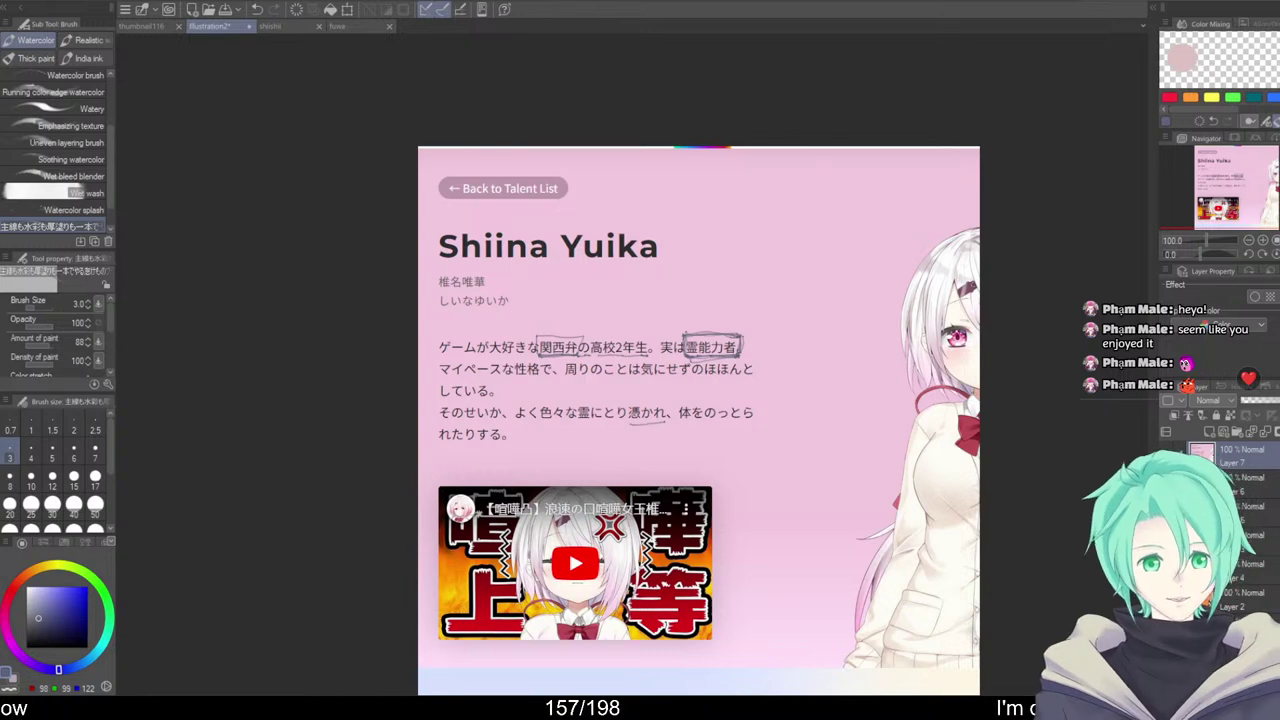
{"action": "left_click", "coordinate": [280, 27]}
{"action": "mouse_move", "coordinate": [678, 471]}
{"action": "left_mouse_down"}
{"action": "mouse_move", "coordinate": [726, 509]}
{"action": "mouse_move", "coordinate": [774, 506]}
{"action": "mouse_move", "coordinate": [826, 451]}
{"action": "mouse_move", "coordinate": [859, 462]}
{"action": "mouse_move", "coordinate": [811, 455]}
{"action": "left_mouse_up"}
{"action": "scroll", "coordinate": [807, 482], "scroll_direction": "up", "scroll_amount": 2}
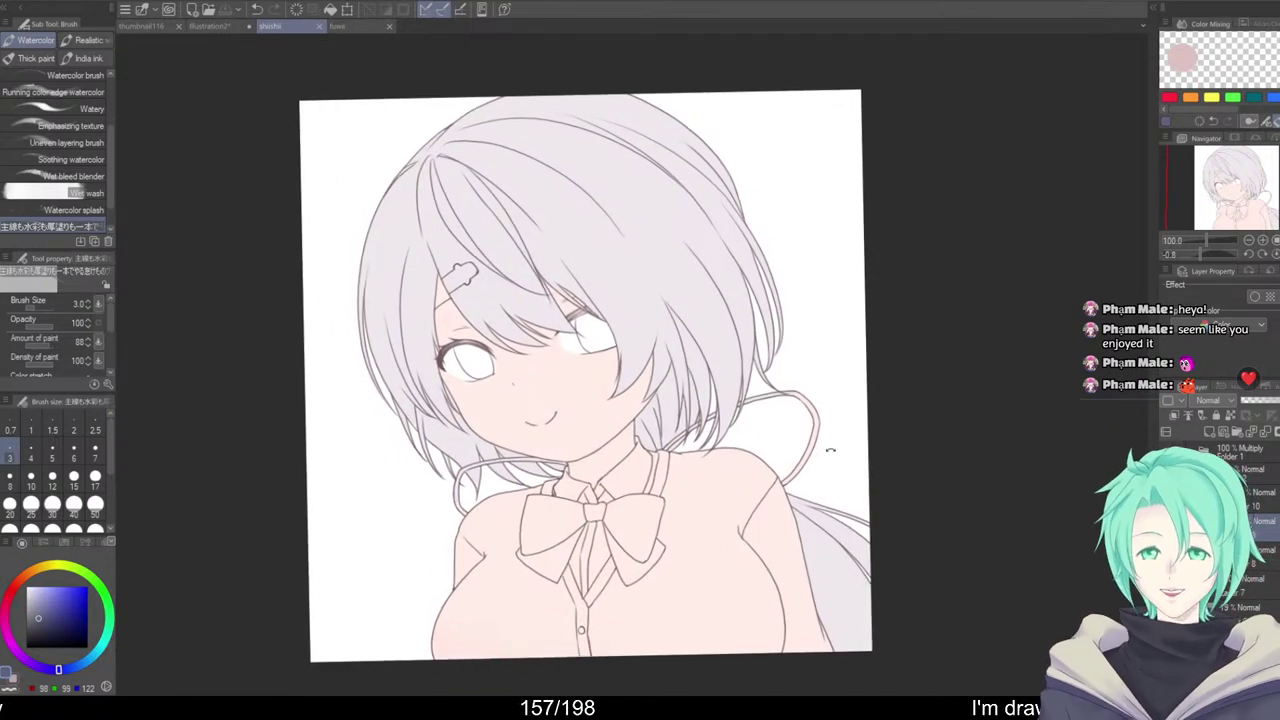
{"action": "scroll", "coordinate": [706, 418], "scroll_direction": "up", "scroll_amount": 2}
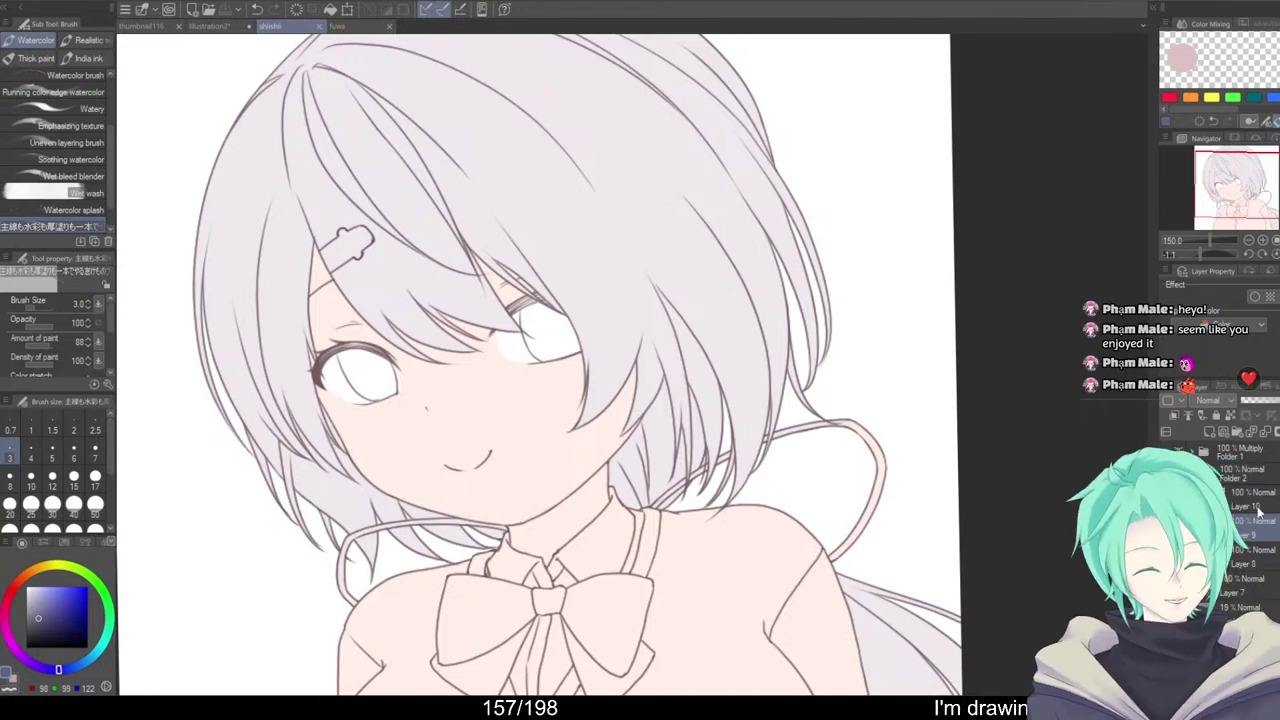
{"action": "left_click_drag", "start_coordinate": [735, 479], "coordinate": [865, 446]}
{"action": "key", "text": "ctrl+minus"}
{"action": "left_click_drag", "start_coordinate": [1023, 474], "coordinate": [985, 486]}
{"action": "mouse_move", "coordinate": [1063, 509]}
{"action": "left_mouse_down"}
{"action": "mouse_move", "coordinate": [1043, 511]}
{"action": "mouse_move", "coordinate": [1061, 517]}
{"action": "mouse_move", "coordinate": [1067, 503]}
{"action": "left_mouse_up"}
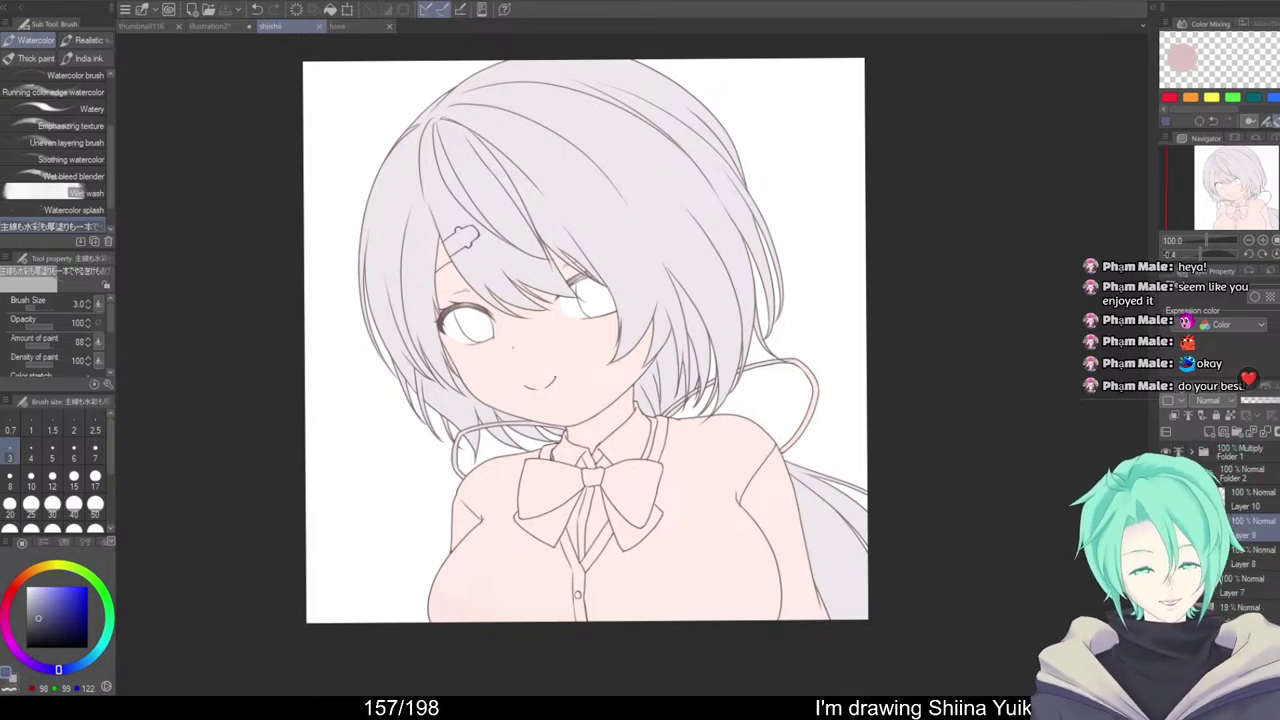
{"action": "left_click", "coordinate": [1247, 456]}
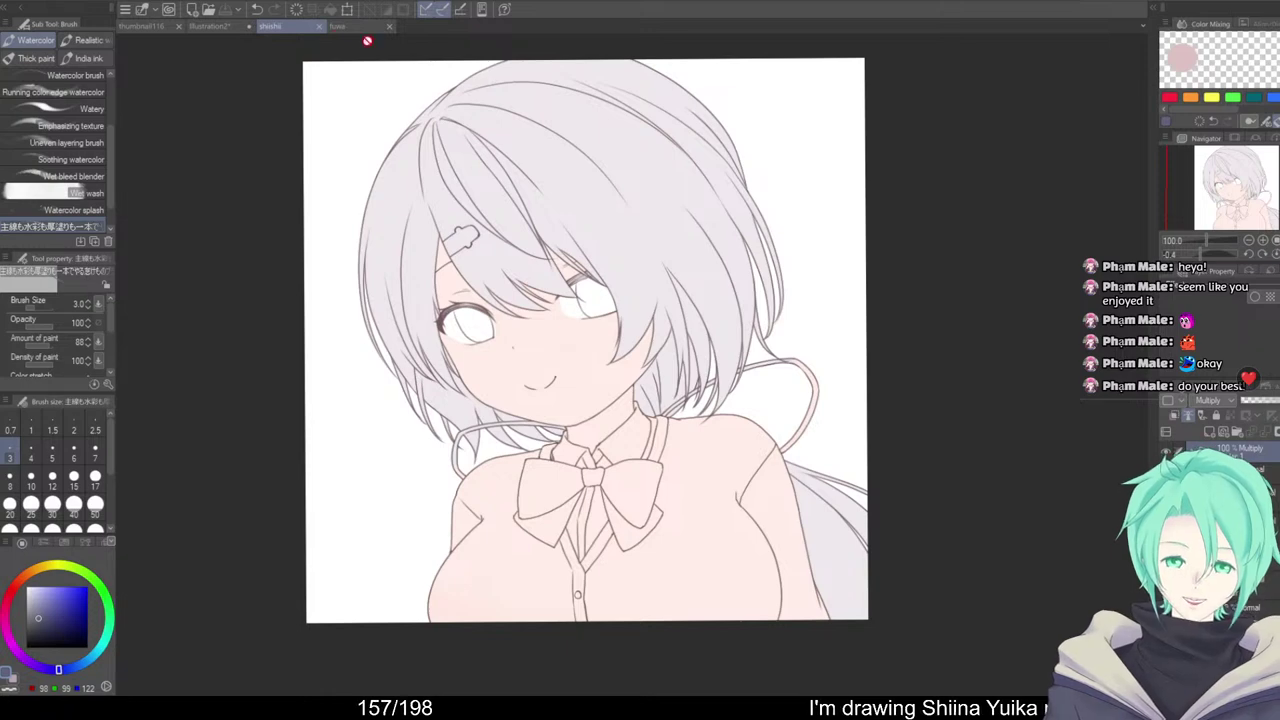
Shift the pasted talent page in Illustration2 to view the full character, and put it back near its former position
{"action": "left_click", "coordinate": [216, 27]}
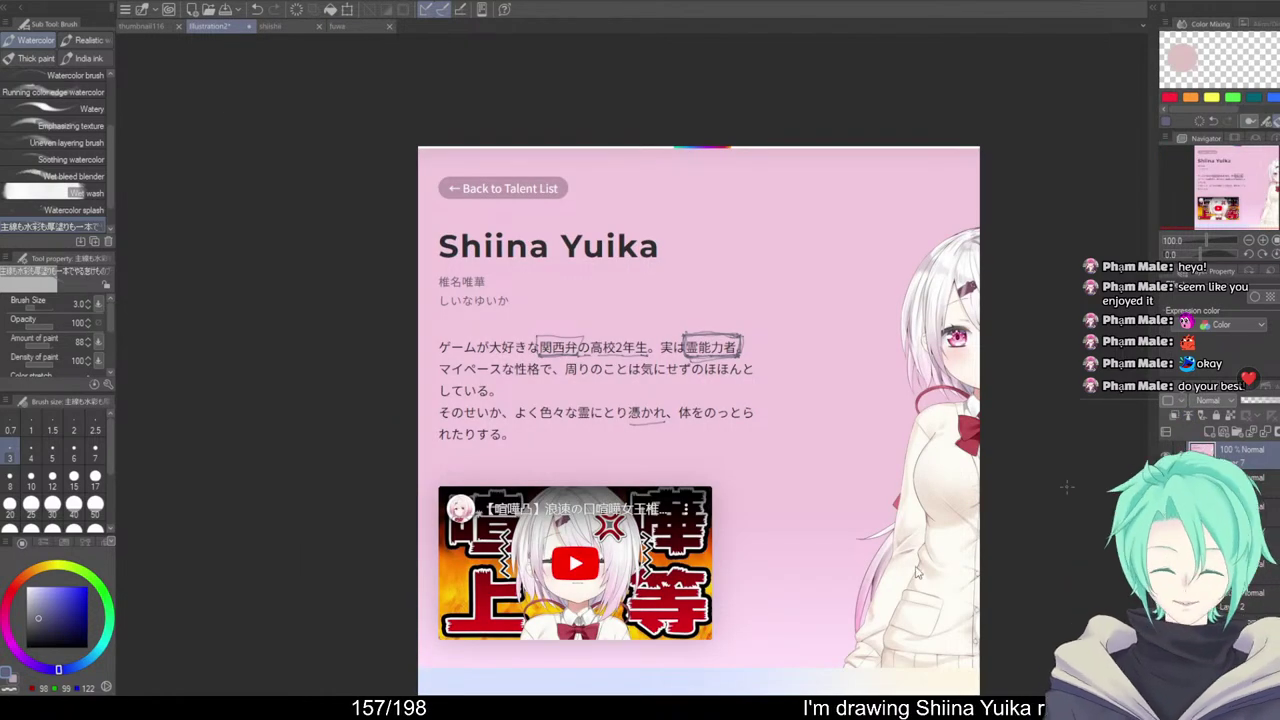
{"action": "key", "text": "ctrl+t"}
{"action": "left_click_drag", "start_coordinate": [912, 546], "coordinate": [744, 557]}
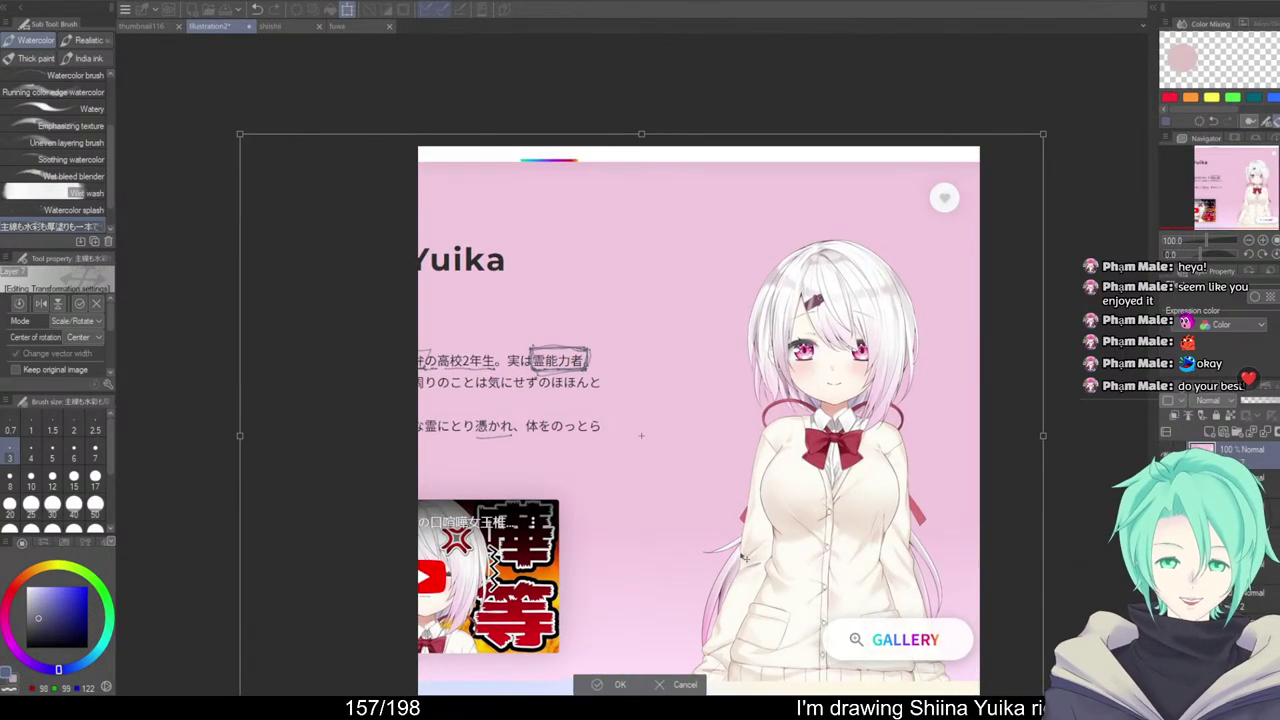
{"action": "left_click_drag", "start_coordinate": [893, 486], "coordinate": [837, 670]}
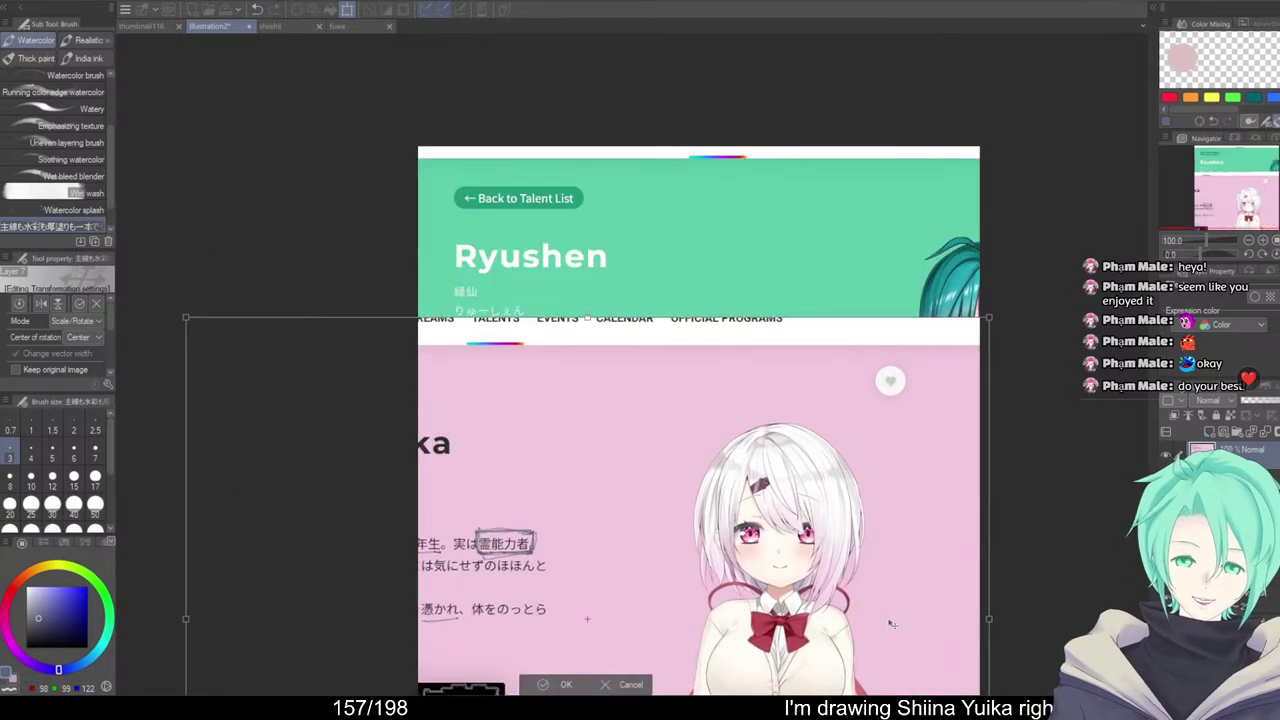
{"action": "left_click_drag", "start_coordinate": [893, 625], "coordinate": [919, 387]}
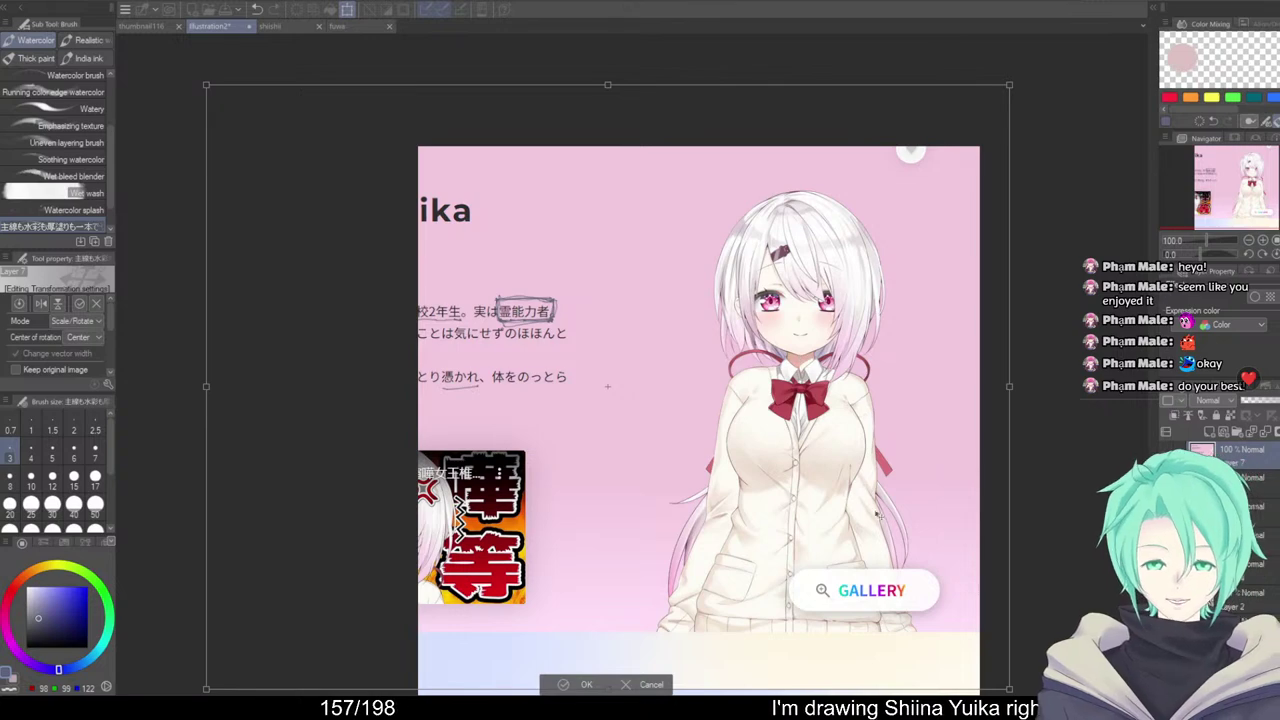
{"action": "left_click_drag", "start_coordinate": [552, 637], "coordinate": [731, 667]}
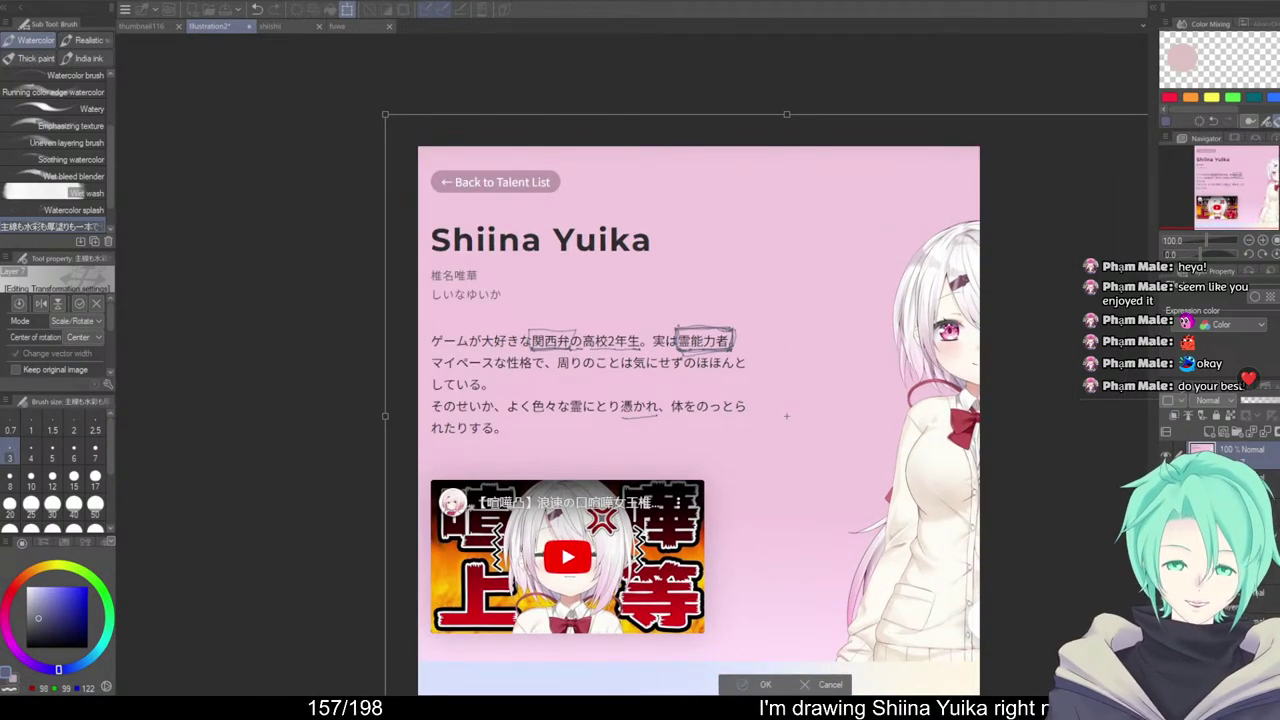
{"action": "key", "text": "Return"}
Return to the character drawing and add a new layer directly above Layer 9
{"action": "left_click", "coordinate": [279, 26]}
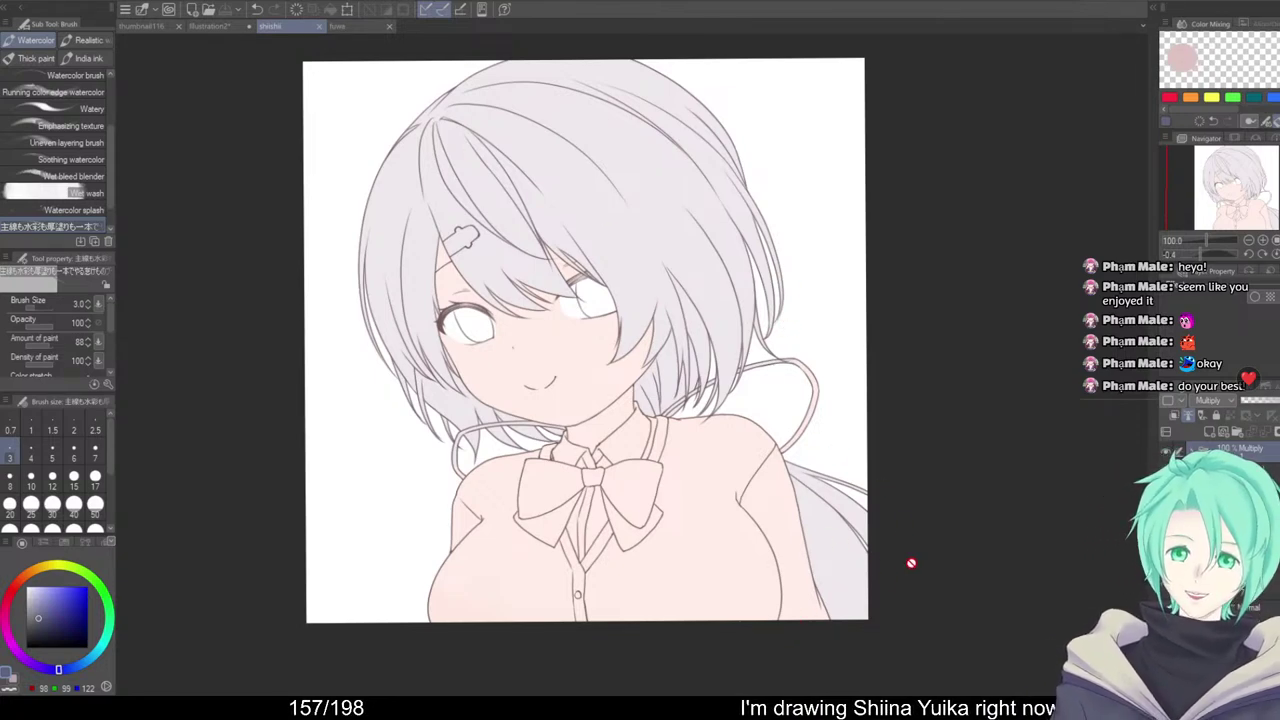
{"action": "mouse_move", "coordinate": [920, 385]}
{"action": "left_mouse_down"}
{"action": "mouse_move", "coordinate": [908, 389]}
{"action": "mouse_move", "coordinate": [1000, 435]}
{"action": "left_mouse_up"}
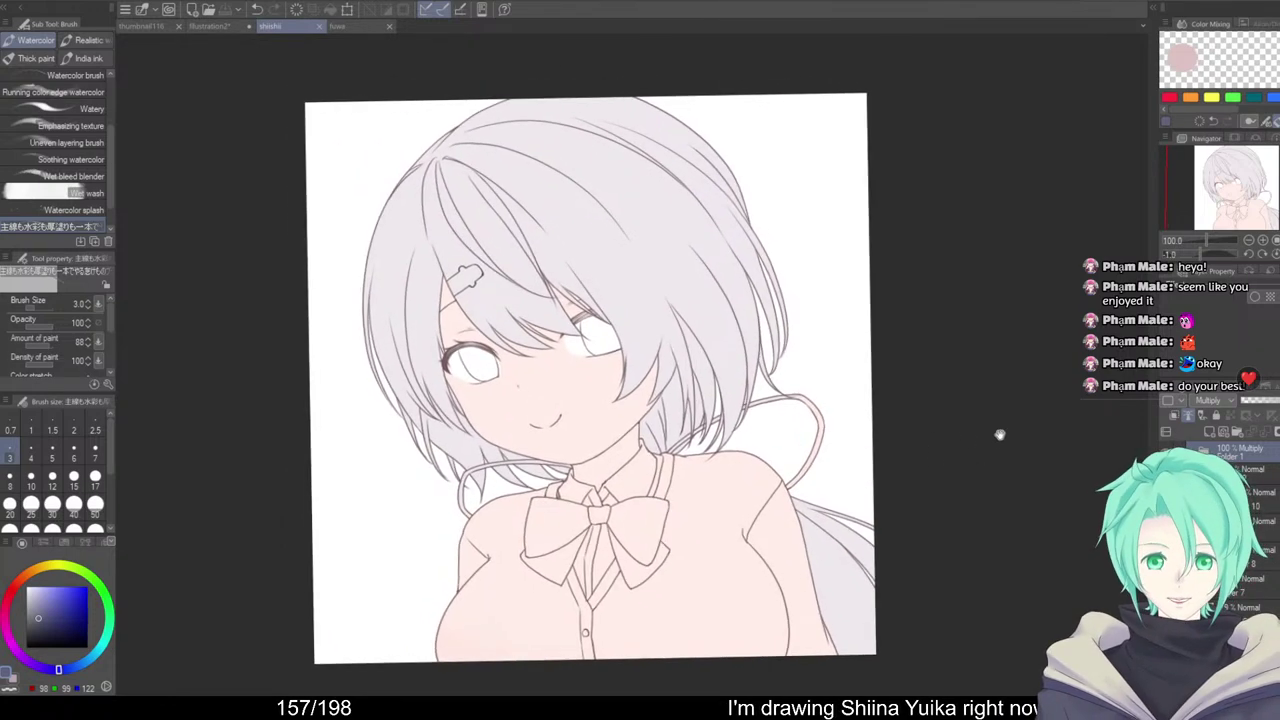
{"action": "left_click", "coordinate": [1267, 515]}
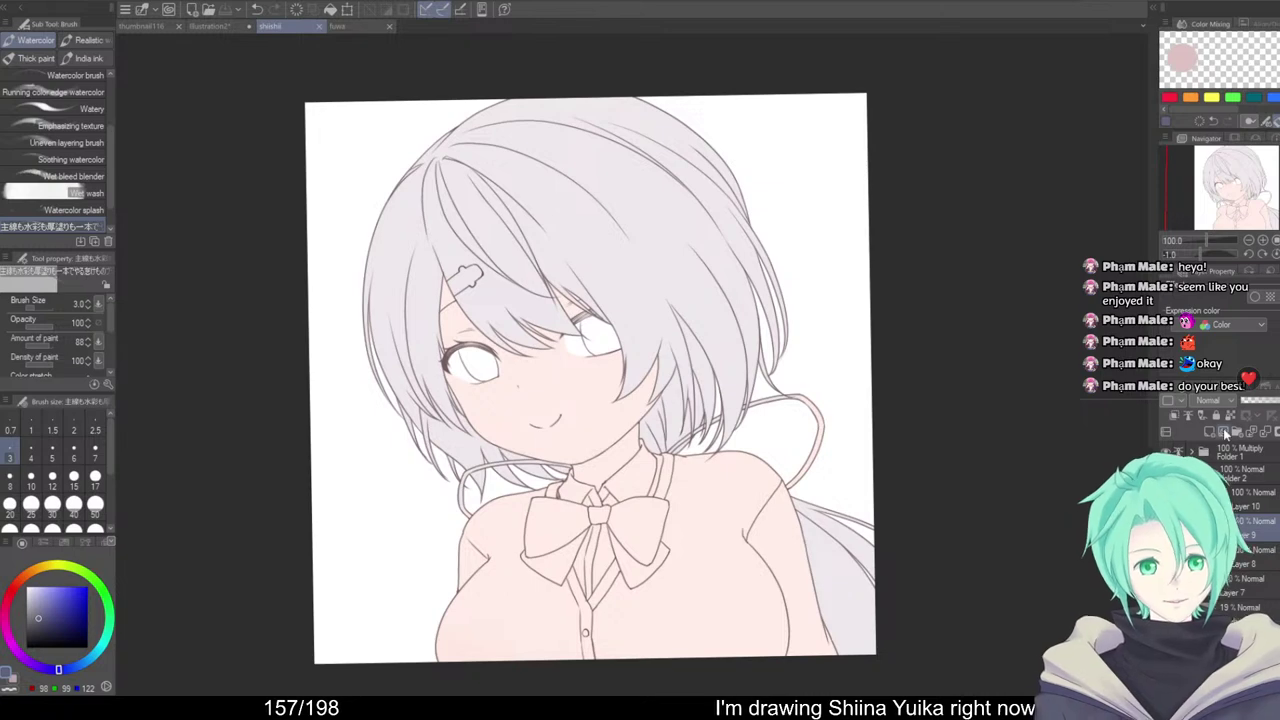
{"action": "left_click", "coordinate": [1237, 421]}
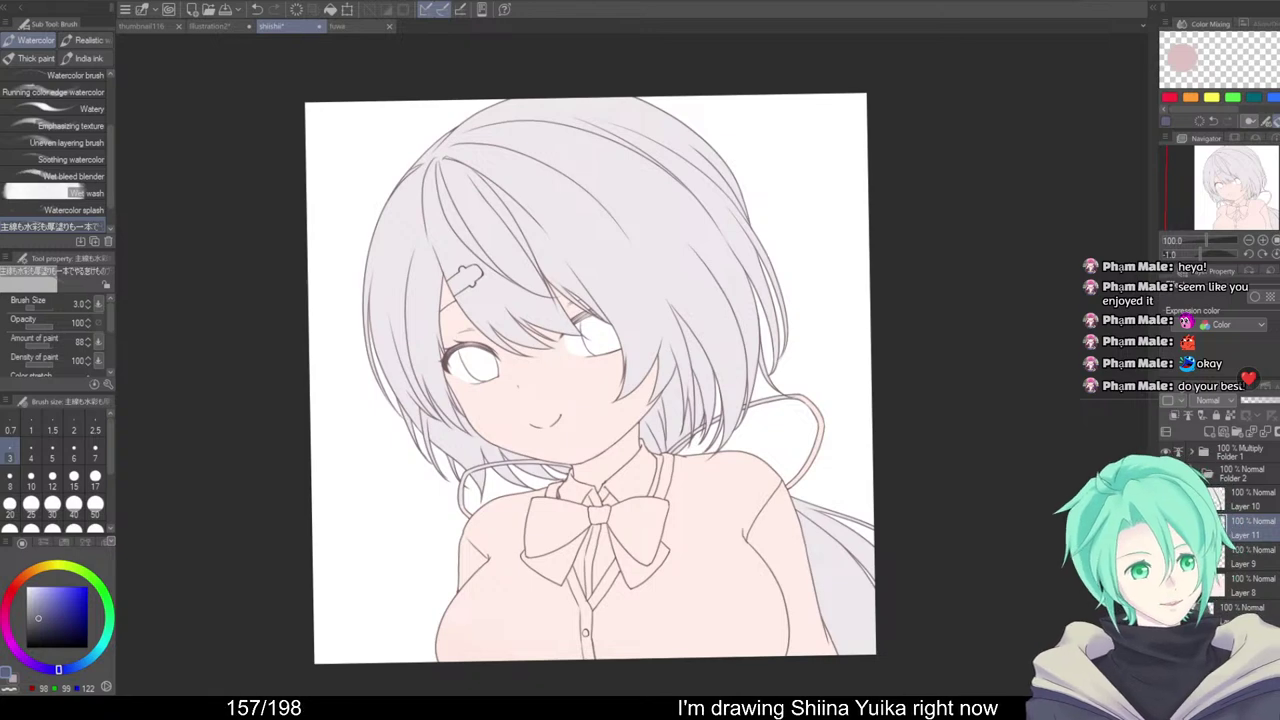
Choose a light pink (RGB 255, 161, 209) and try filling an iris with the fill that refers only to the editing layer
{"action": "left_click_drag", "start_coordinate": [630, 390], "coordinate": [695, 447]}
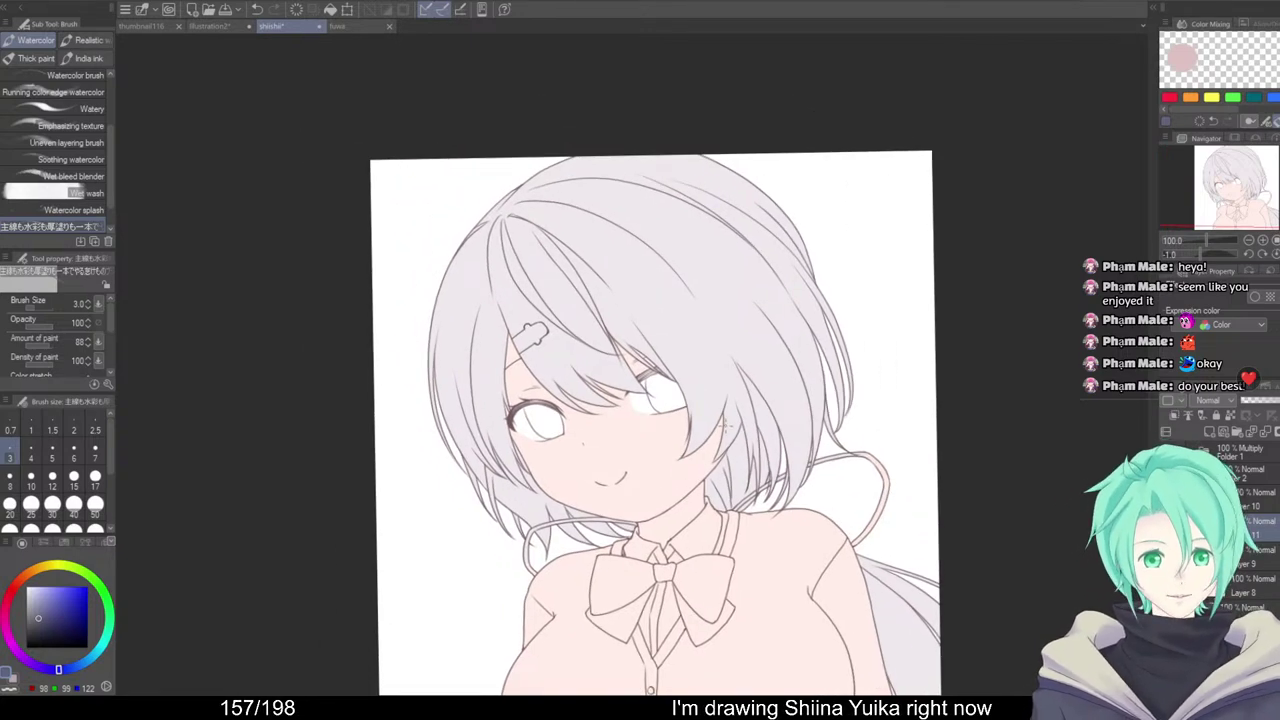
{"action": "left_click_drag", "start_coordinate": [1033, 455], "coordinate": [1086, 484]}
{"action": "left_click_drag", "start_coordinate": [720, 479], "coordinate": [790, 482]}
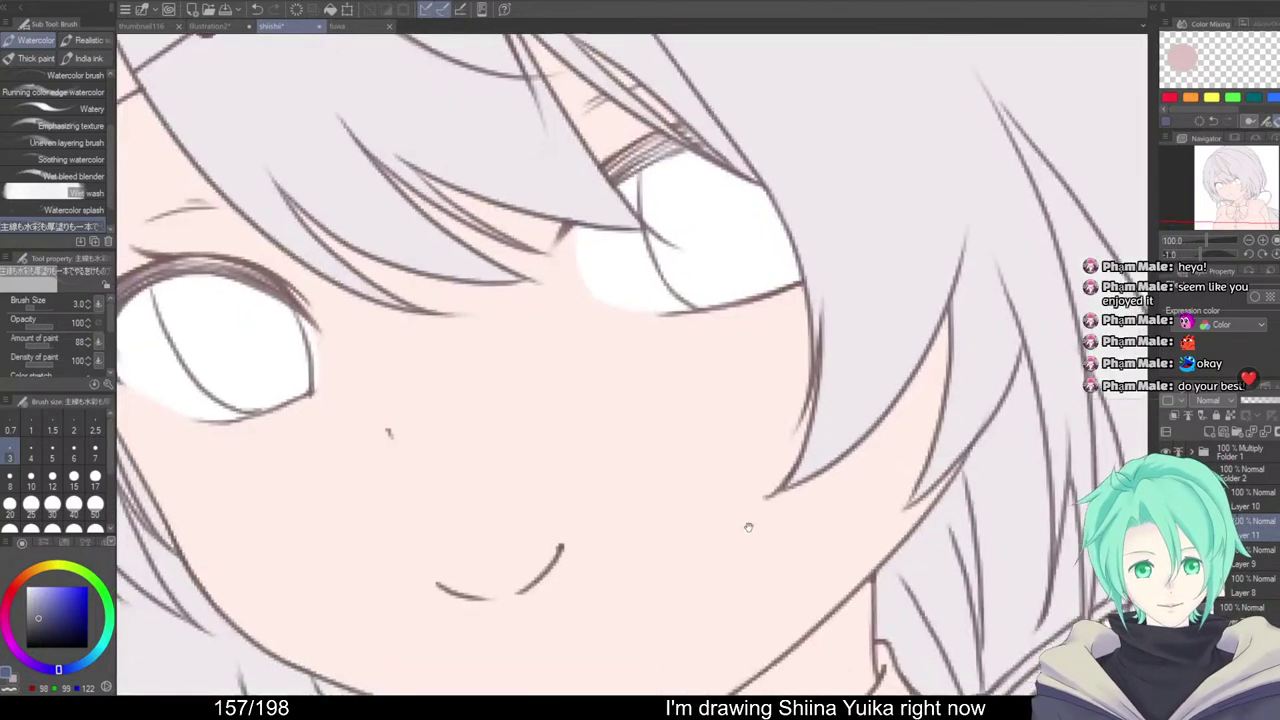
{"action": "left_click_drag", "start_coordinate": [749, 526], "coordinate": [849, 560]}
{"action": "scroll", "coordinate": [812, 483], "scroll_direction": "down", "scroll_amount": 4}
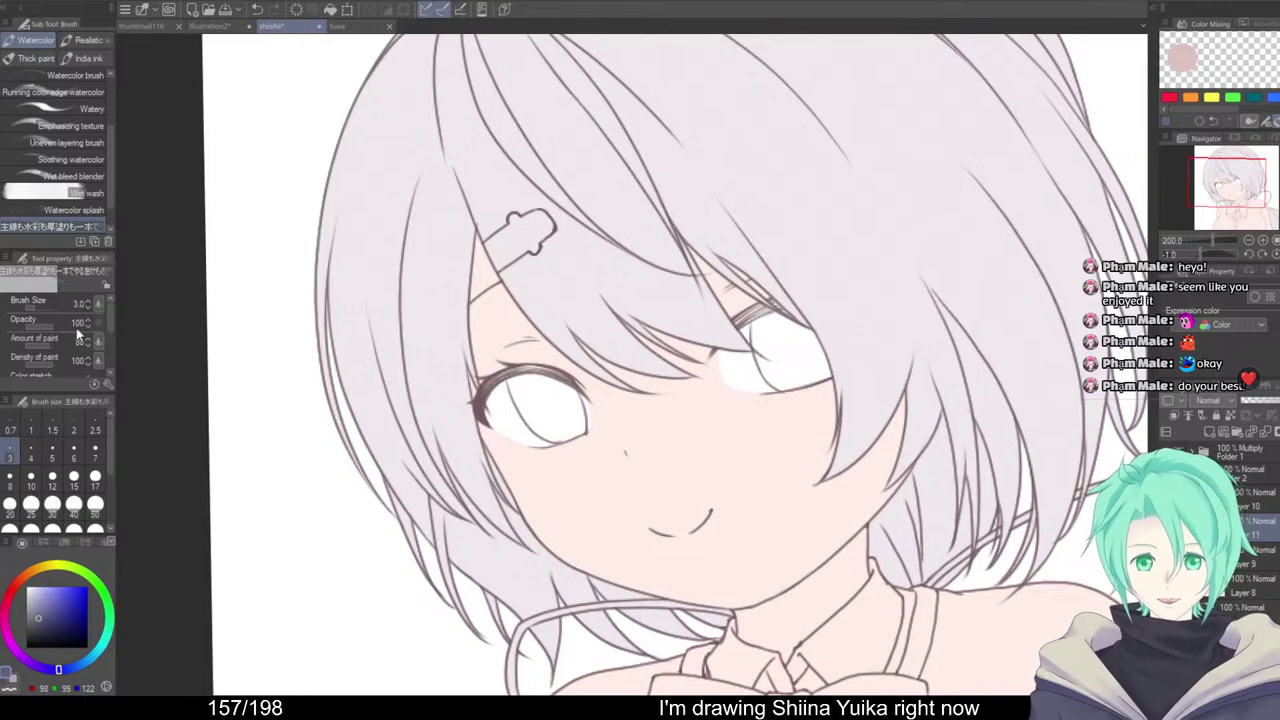
{"action": "left_click", "coordinate": [14, 588]}
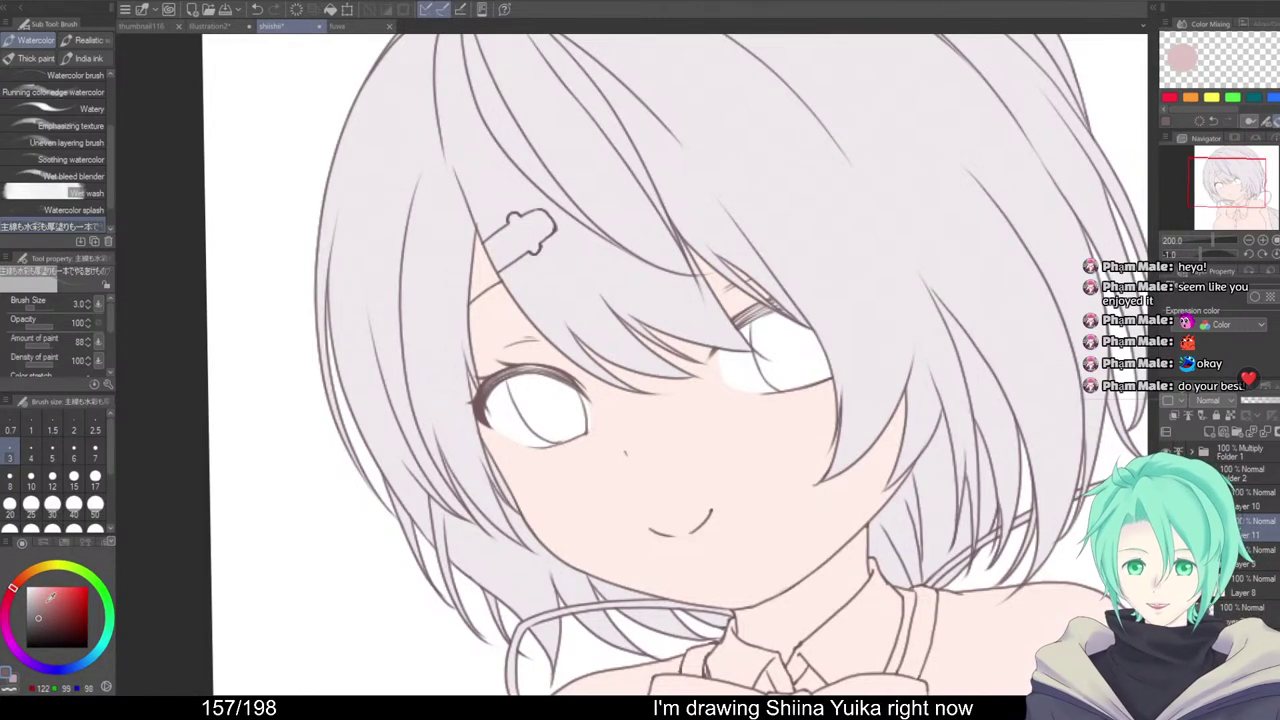
{"action": "mouse_move", "coordinate": [45, 601]}
{"action": "left_mouse_down"}
{"action": "mouse_move", "coordinate": [39, 554]}
{"action": "mouse_move", "coordinate": [53, 587]}
{"action": "mouse_move", "coordinate": [50, 554]}
{"action": "left_mouse_up"}
{"action": "left_click", "coordinate": [6, 619]}
{"action": "key", "text": "g"}
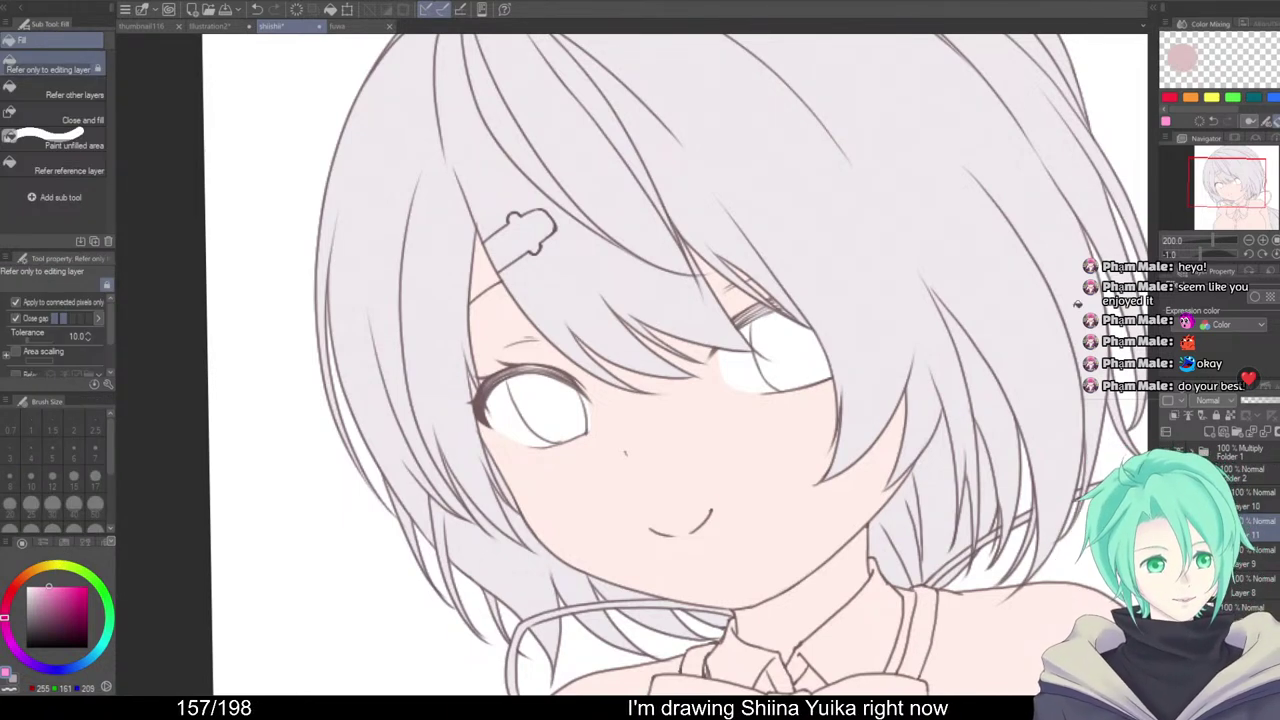
{"action": "left_click", "coordinate": [547, 412]}
{"action": "key", "text": "ctrl+z"}
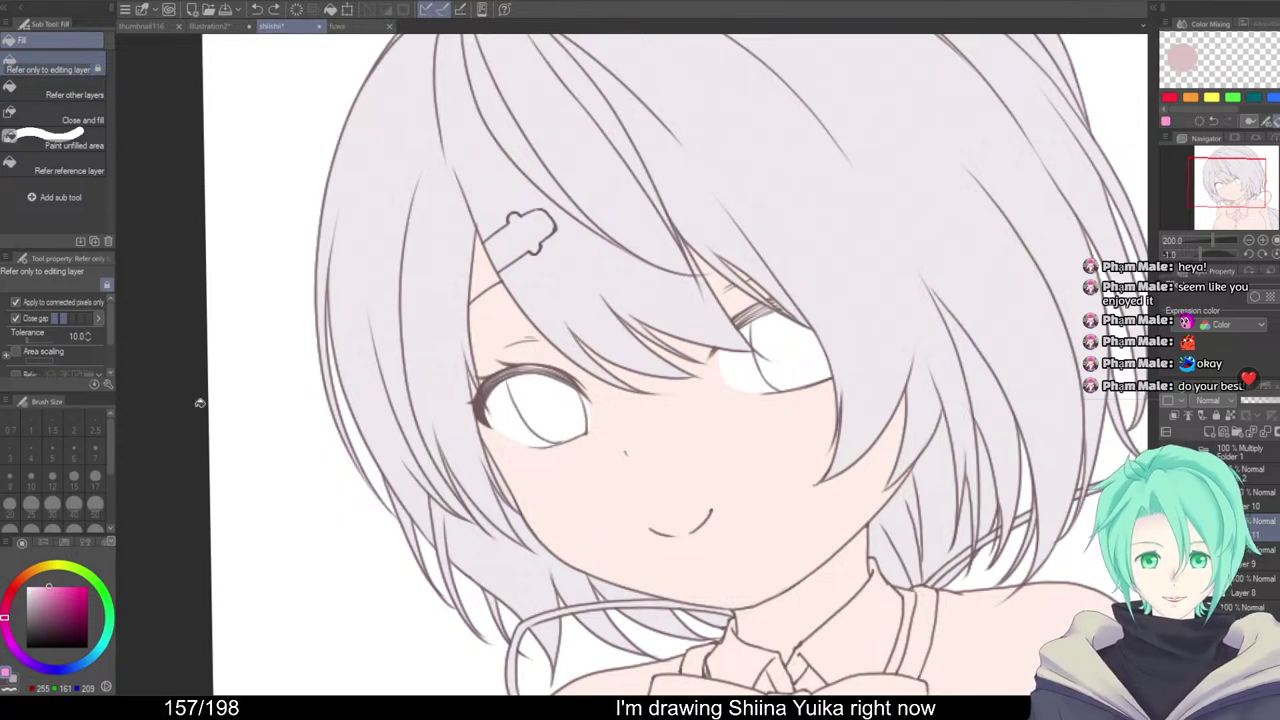
Set the fill to refer to other layers and fill both irises with pink (RGB 236, 141, 189)
{"action": "left_click", "coordinate": [82, 88]}
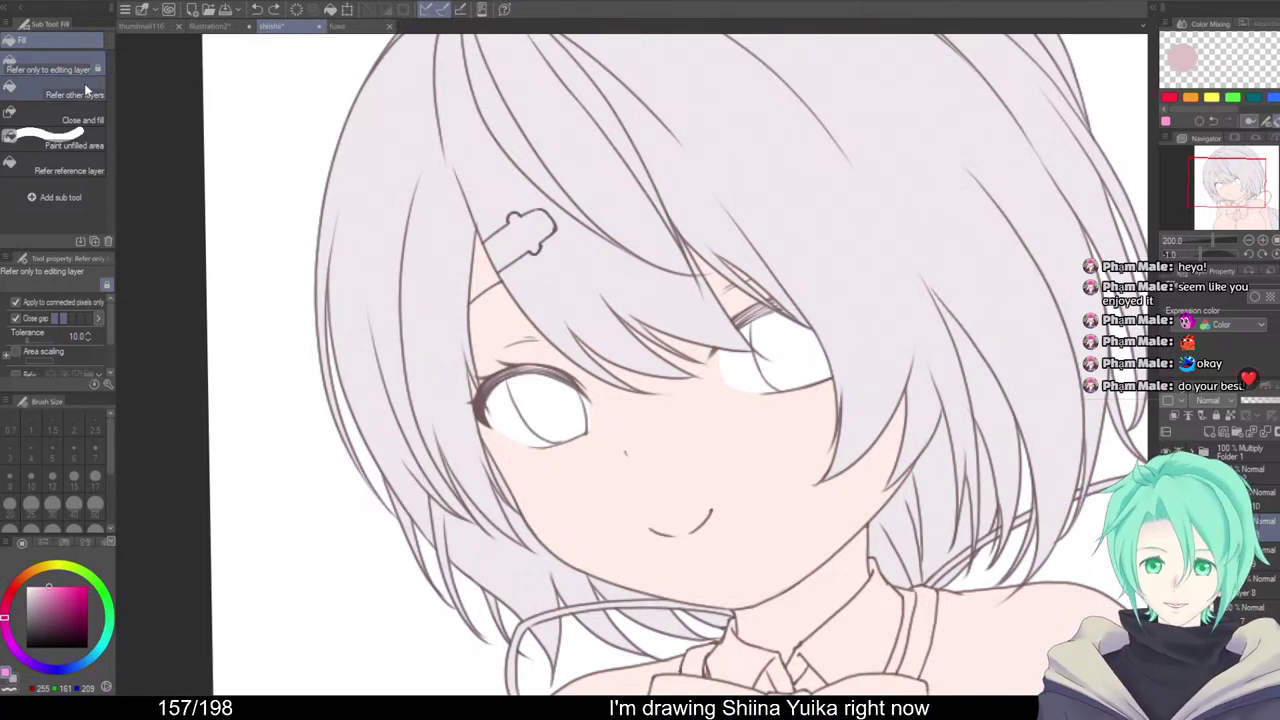
{"action": "left_click", "coordinate": [560, 386]}
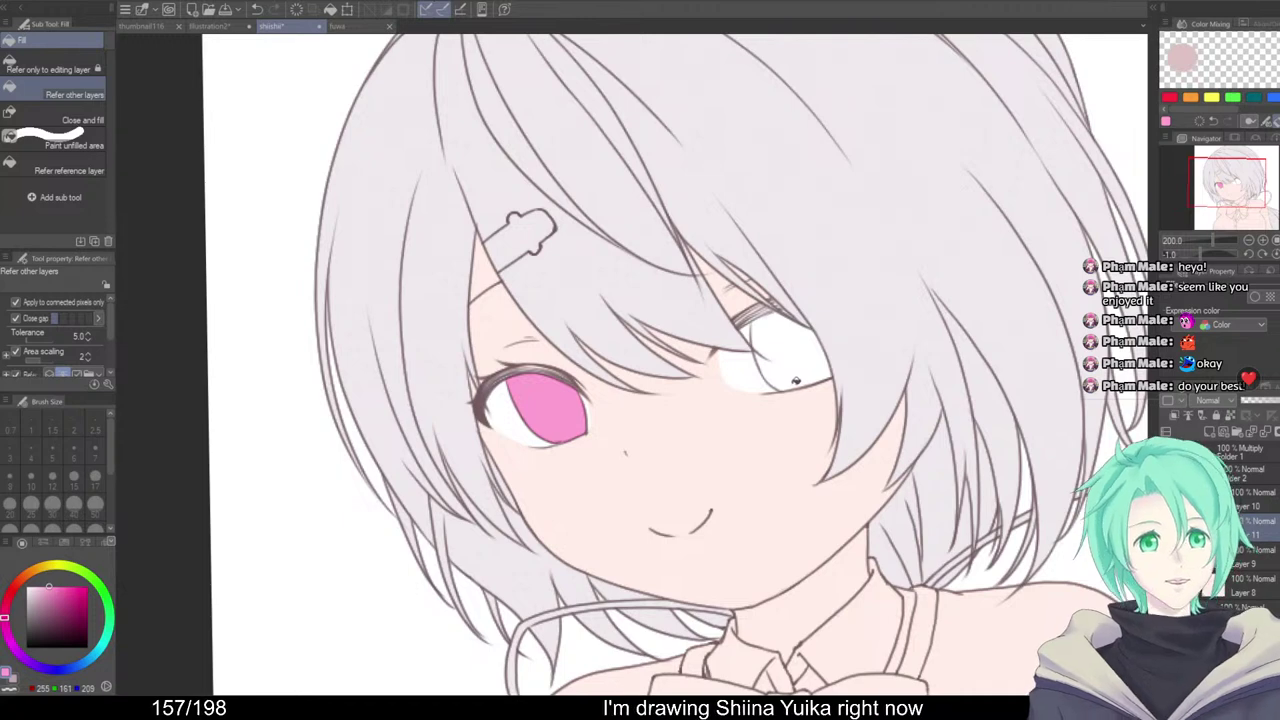
{"action": "key", "text": "ctrl+z"}
{"action": "left_click", "coordinate": [52, 586]}
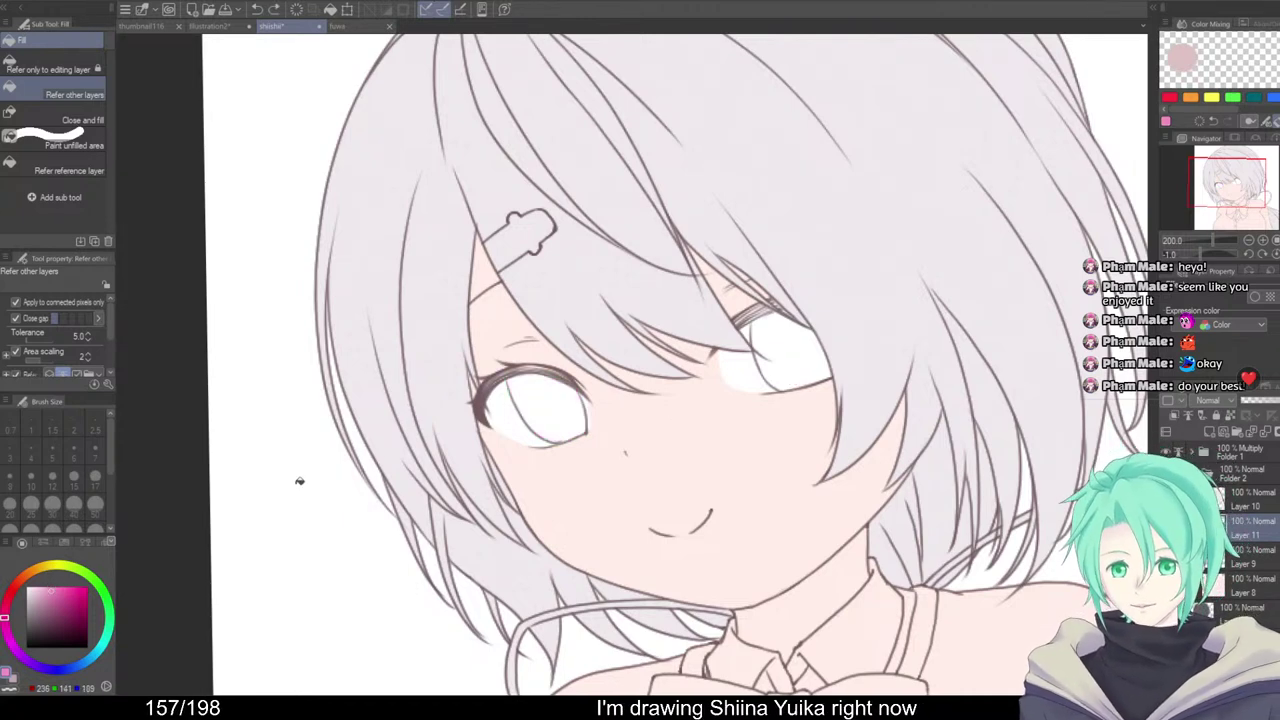
{"action": "left_click", "coordinate": [578, 386]}
{"action": "left_click", "coordinate": [787, 354]}
{"action": "left_click_drag", "start_coordinate": [888, 406], "coordinate": [911, 377]}
{"action": "scroll", "coordinate": [888, 400], "scroll_direction": "down", "scroll_amount": 1}
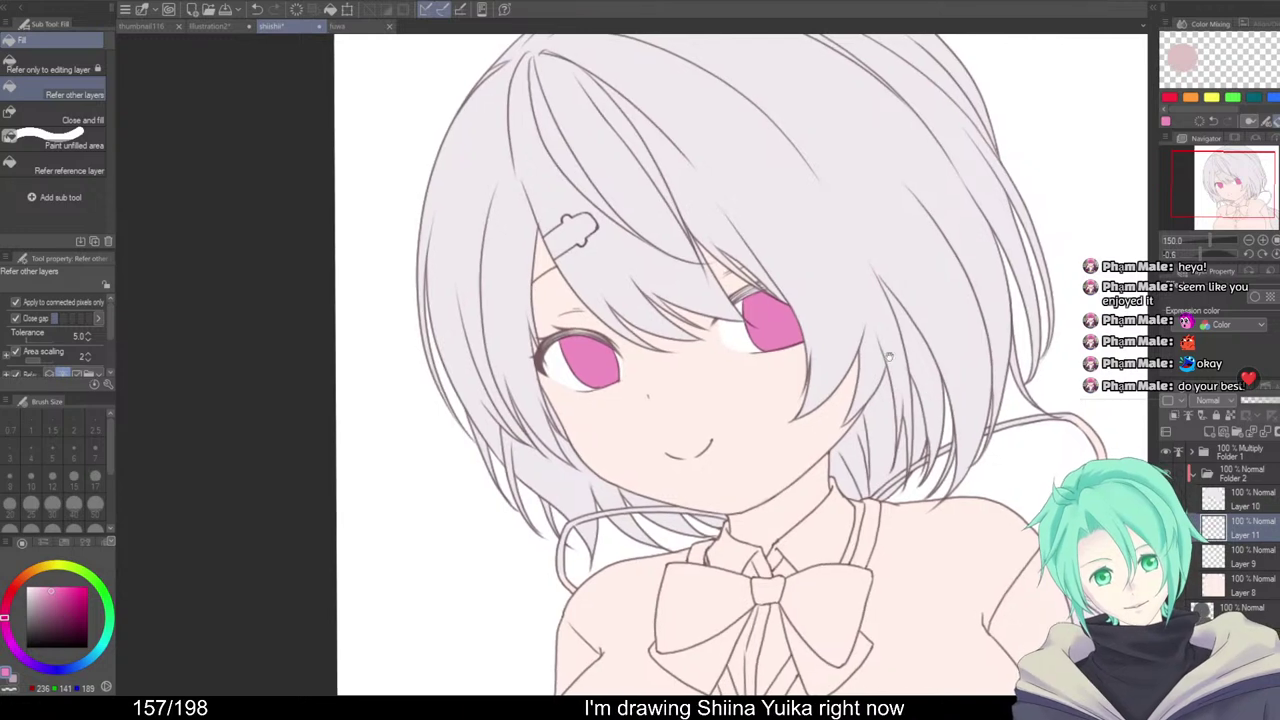
Touch up the unfilled edges and the stray-line gap inside the irises with pink, using a size 7.8 brush
{"action": "scroll", "coordinate": [820, 350], "scroll_direction": "up", "scroll_amount": 3}
{"action": "left_click_drag", "start_coordinate": [820, 350], "coordinate": [859, 396]}
{"action": "key", "text": "b"}
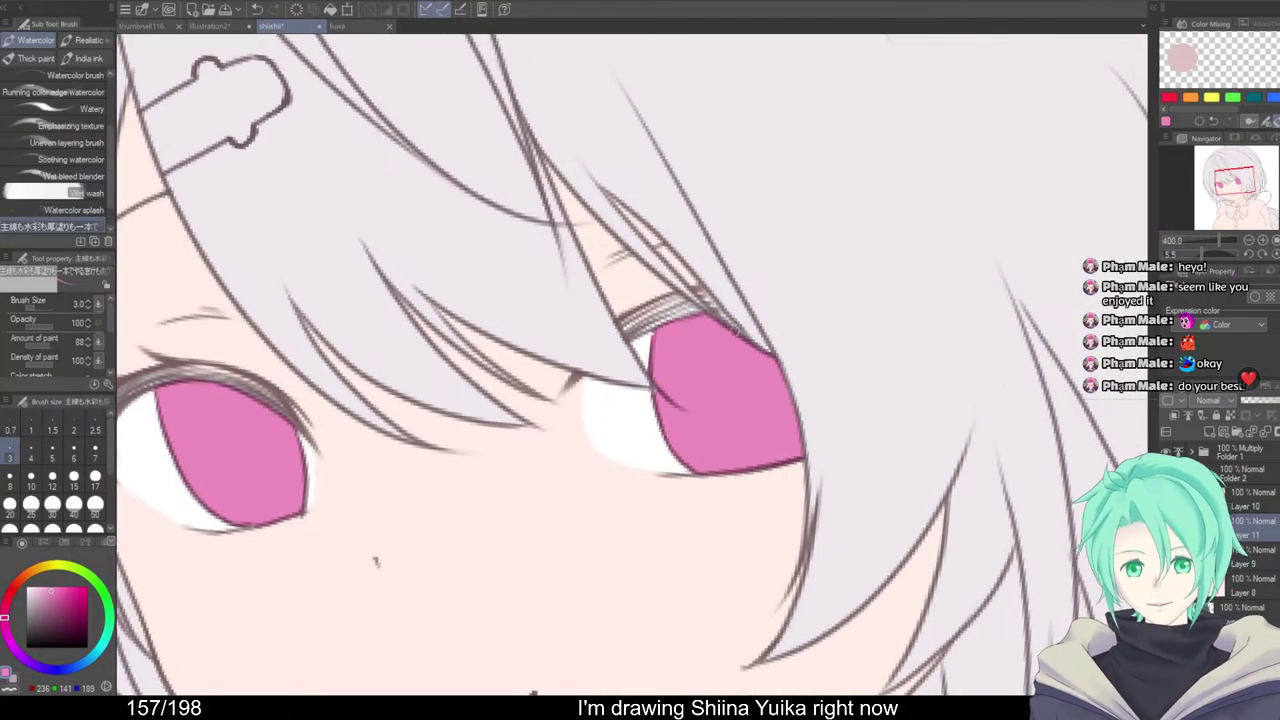
{"action": "left_click_drag", "start_coordinate": [716, 318], "coordinate": [723, 318]}
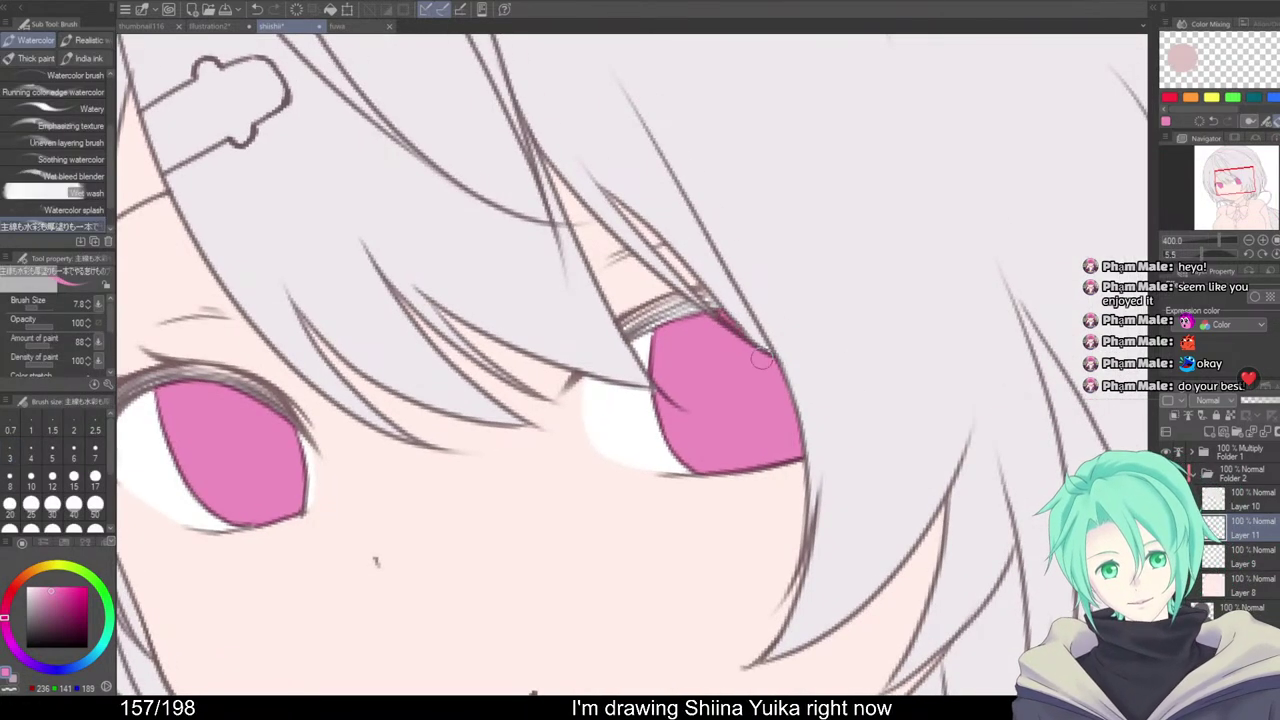
{"action": "left_click_drag", "start_coordinate": [671, 391], "coordinate": [794, 370]}
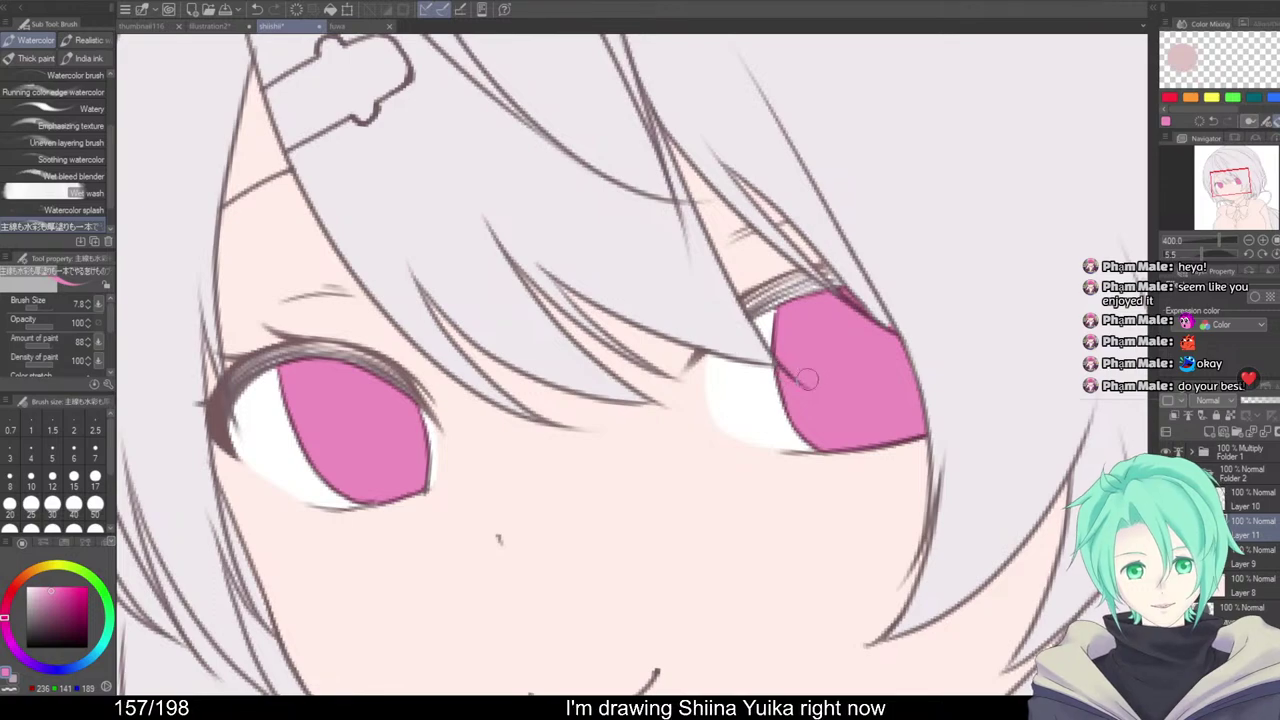
{"action": "left_click_drag", "start_coordinate": [378, 431], "coordinate": [520, 423]}
Repaint the irises in a slightly warmer pink (RGB 236, 141, 177), raising the brush size to 33.3
{"action": "scroll", "coordinate": [745, 435], "scroll_direction": "down", "scroll_amount": 3}
{"action": "left_click_drag", "start_coordinate": [878, 437], "coordinate": [694, 405]}
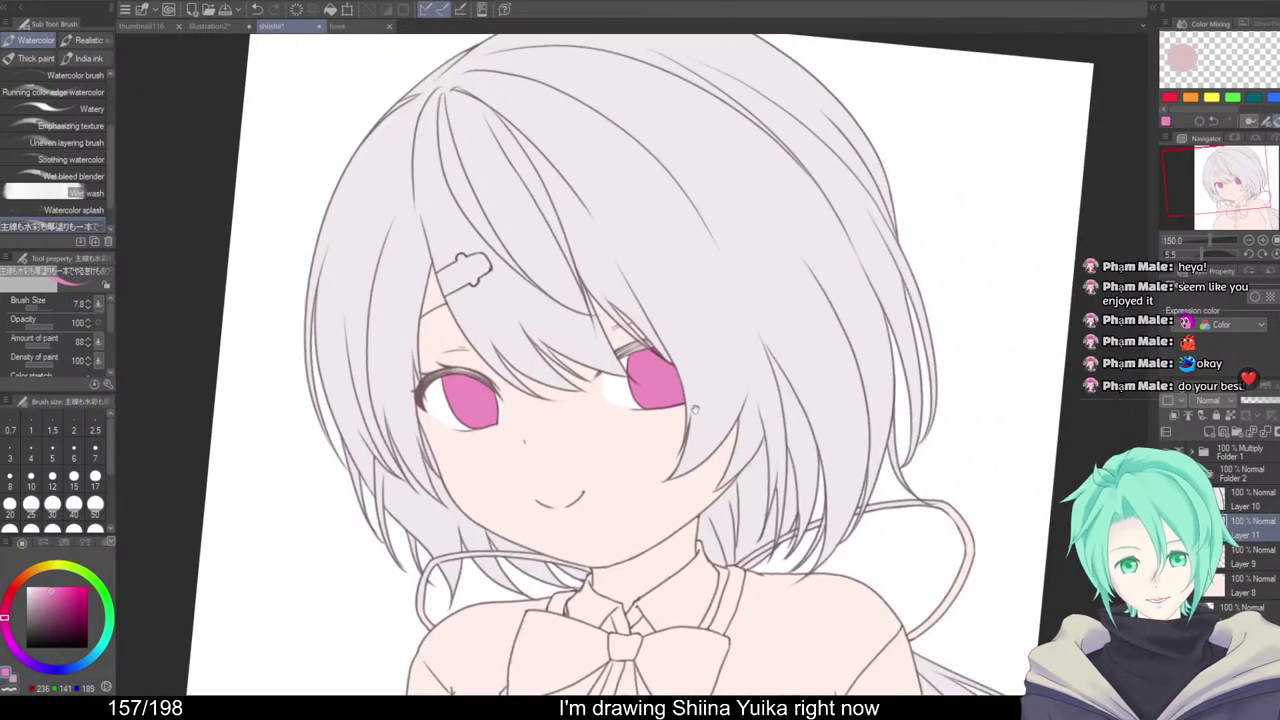
{"action": "scroll", "coordinate": [720, 430], "scroll_direction": "down", "scroll_amount": 1}
{"action": "left_click_drag", "start_coordinate": [938, 507], "coordinate": [925, 470]}
{"action": "scroll", "coordinate": [925, 469], "scroll_direction": "down", "scroll_amount": 4}
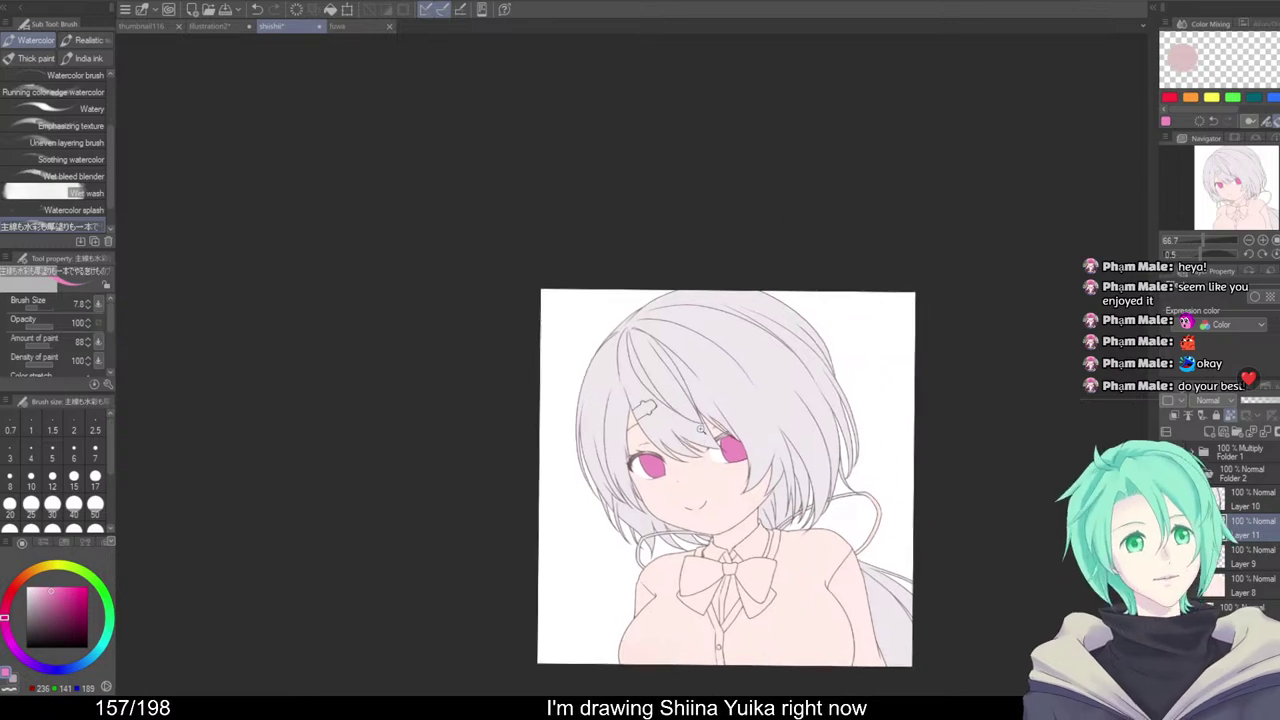
{"action": "scroll", "coordinate": [740, 427], "scroll_direction": "up", "scroll_amount": 4}
{"action": "left_click_drag", "start_coordinate": [740, 426], "coordinate": [719, 444]}
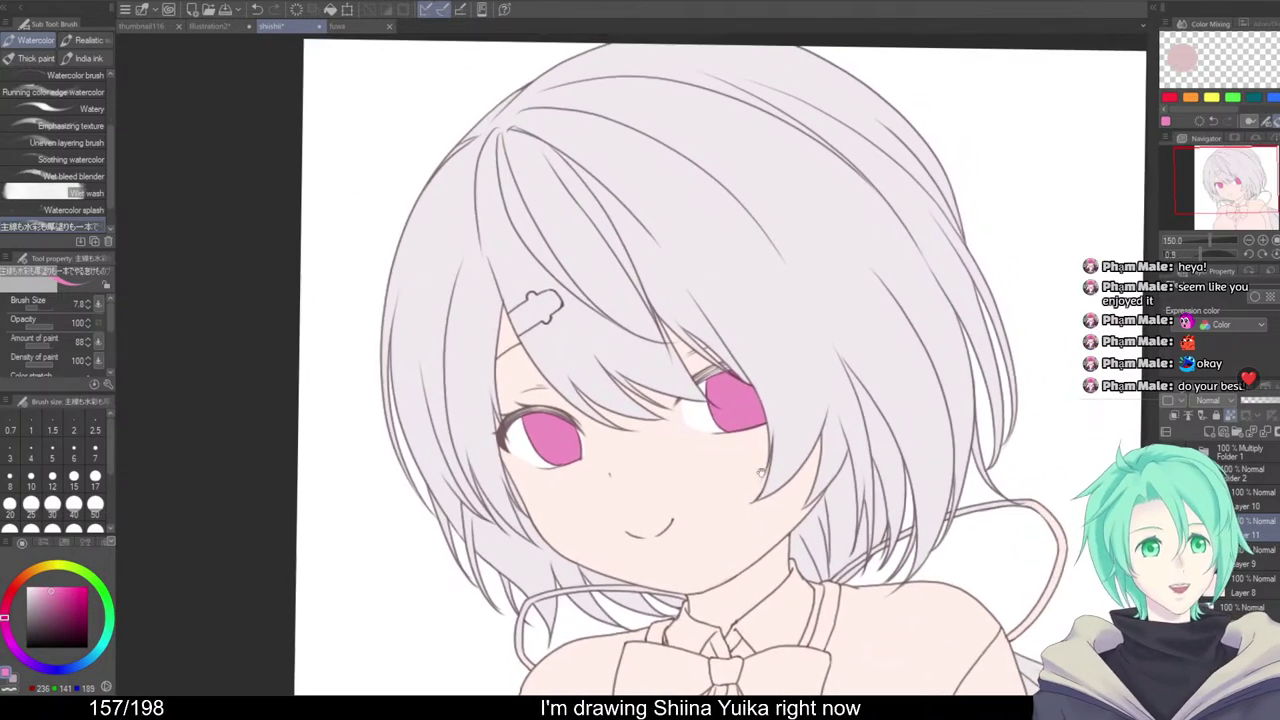
{"action": "scroll", "coordinate": [626, 422], "scroll_direction": "up", "scroll_amount": 1}
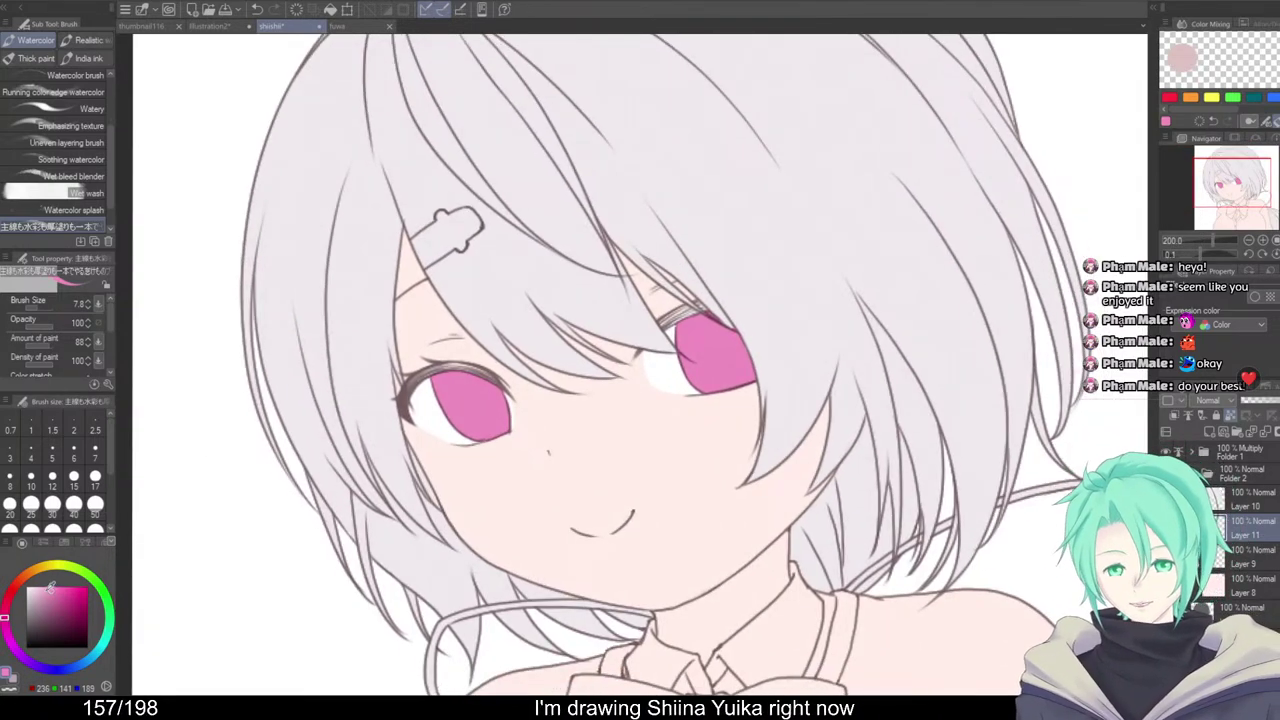
{"action": "left_click_drag", "start_coordinate": [4, 621], "coordinate": [5, 610]}
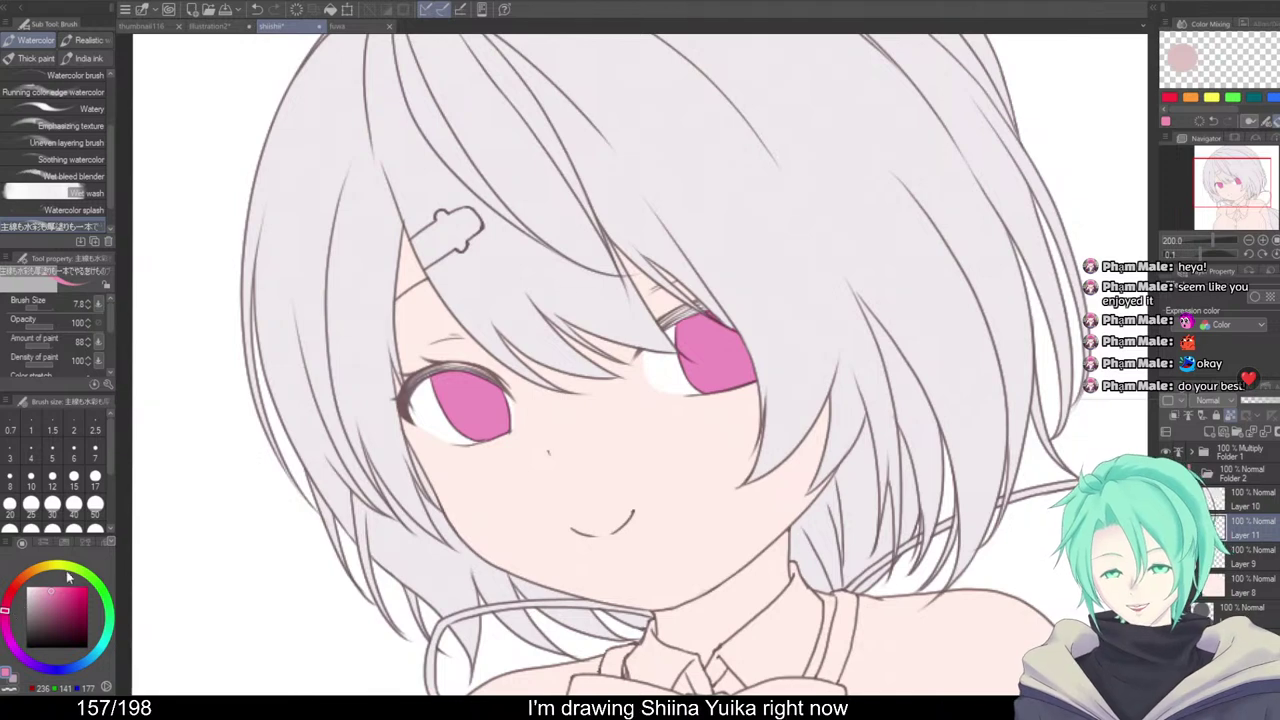
{"action": "left_click_drag", "start_coordinate": [459, 395], "coordinate": [484, 395]}
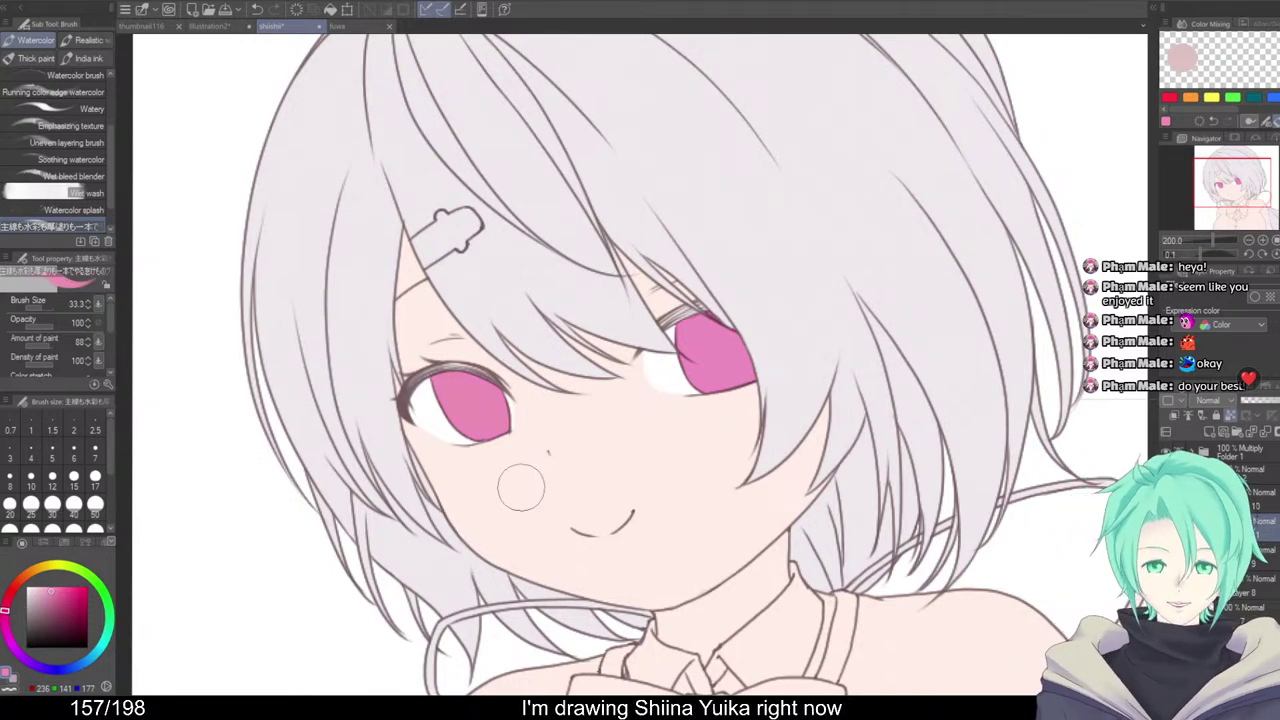
{"action": "scroll", "coordinate": [821, 359], "scroll_direction": "down", "scroll_amount": 2}
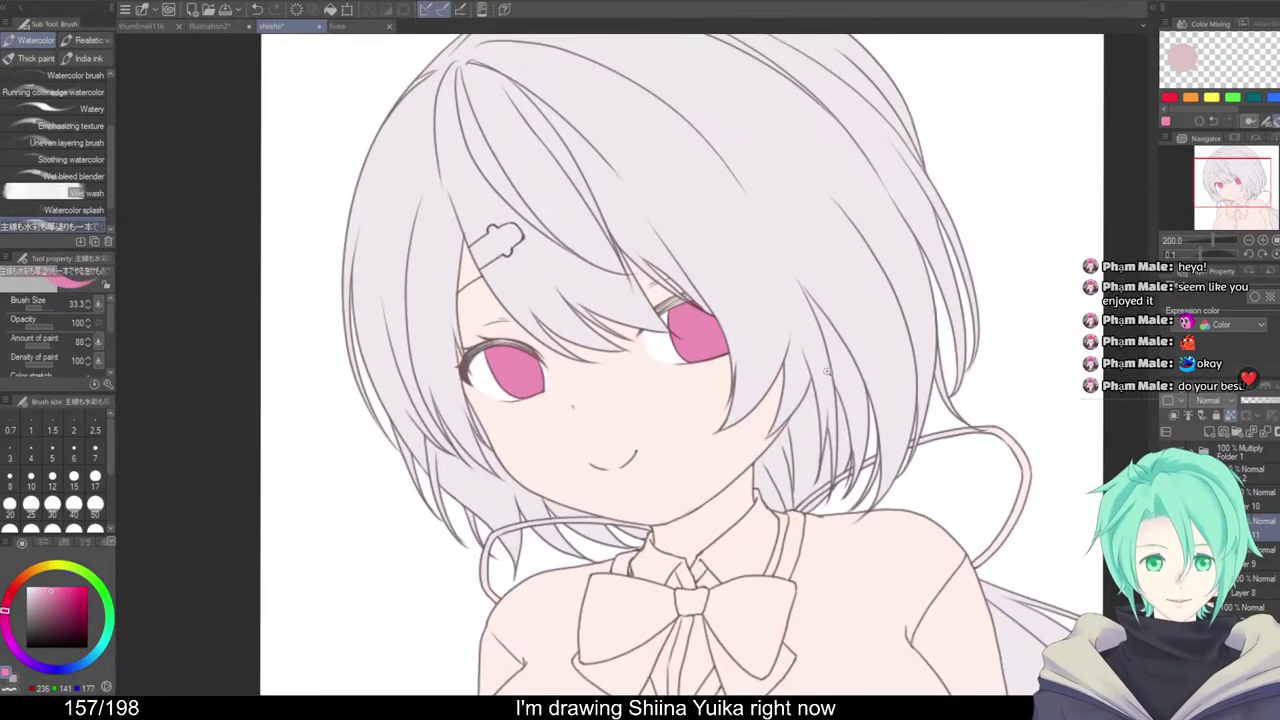
Add a layer above Layer 11 and fill the cord's outer loop beside the hair with muted red (RGB 195, 101, 105)
{"action": "left_click_drag", "start_coordinate": [942, 450], "coordinate": [909, 432]}
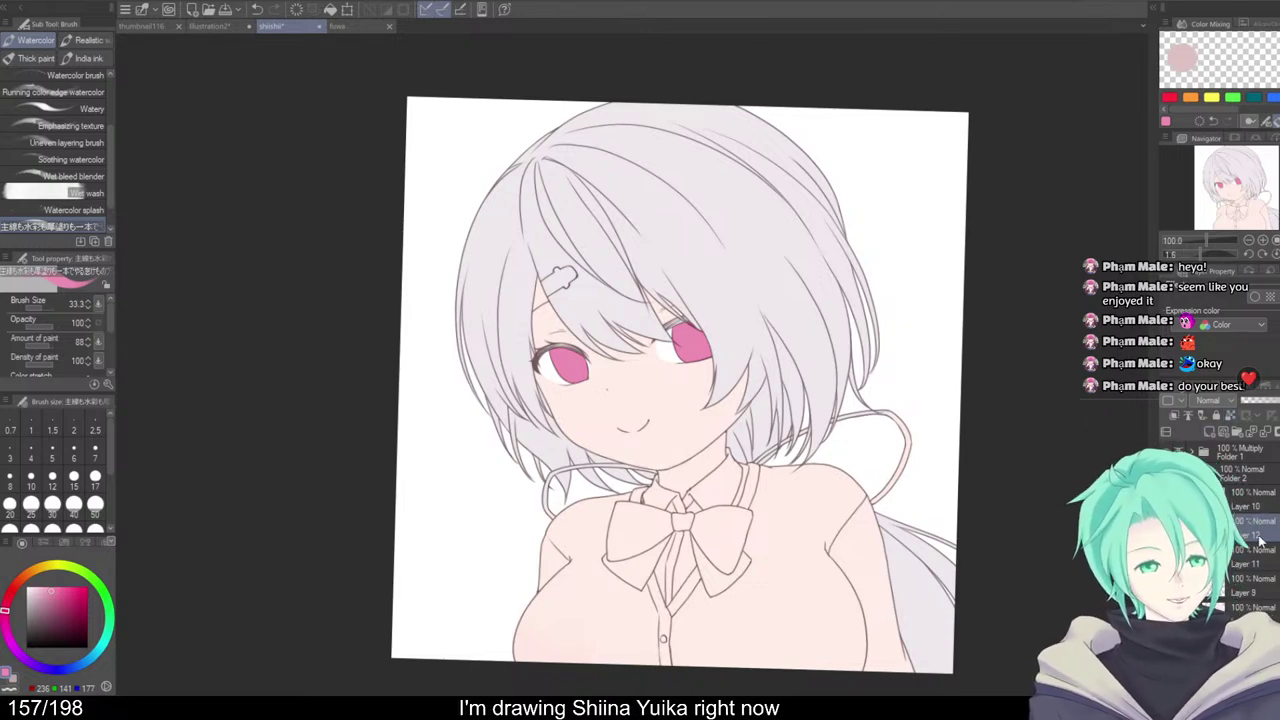
{"action": "mouse_move", "coordinate": [753, 441]}
{"action": "left_mouse_down"}
{"action": "mouse_move", "coordinate": [848, 431]}
{"action": "mouse_move", "coordinate": [884, 408]}
{"action": "left_mouse_up"}
{"action": "scroll", "coordinate": [773, 401], "scroll_direction": "up", "scroll_amount": 1}
{"action": "left_click", "coordinate": [66, 600]}
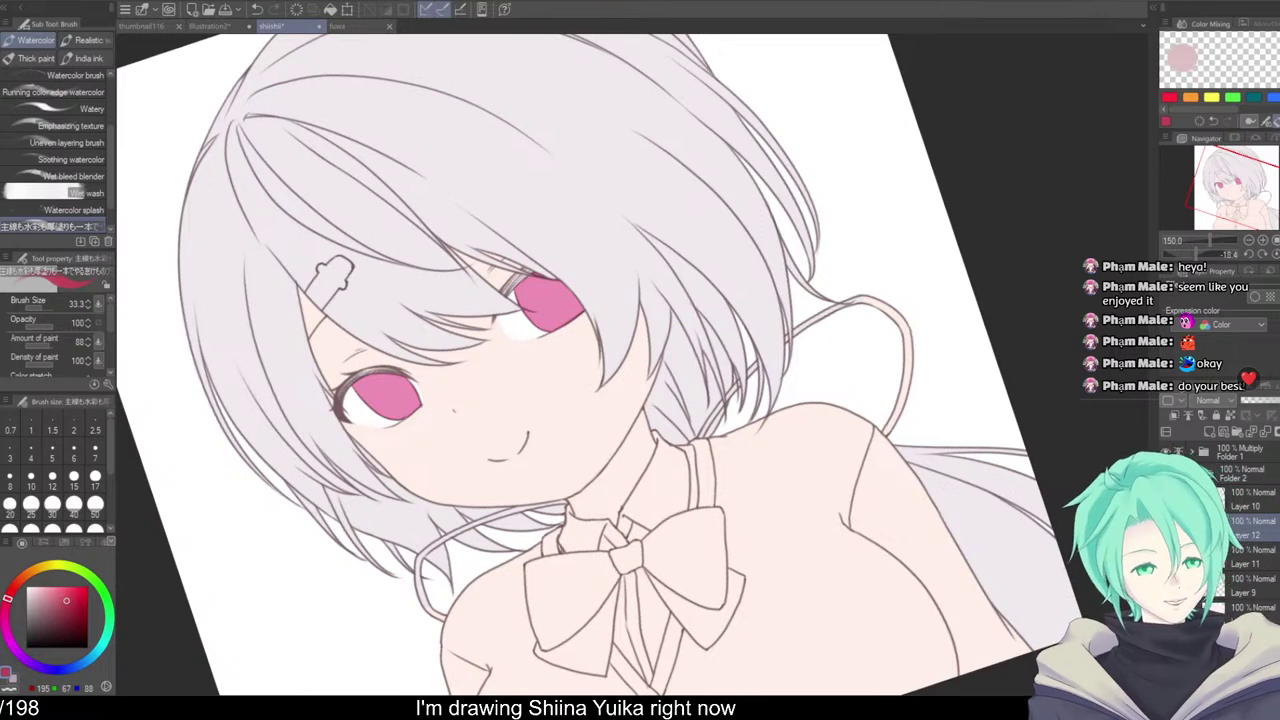
{"action": "mouse_move", "coordinate": [709, 465]}
{"action": "left_mouse_down"}
{"action": "mouse_move", "coordinate": [713, 482]}
{"action": "mouse_move", "coordinate": [715, 457]}
{"action": "mouse_move", "coordinate": [688, 465]}
{"action": "left_mouse_up"}
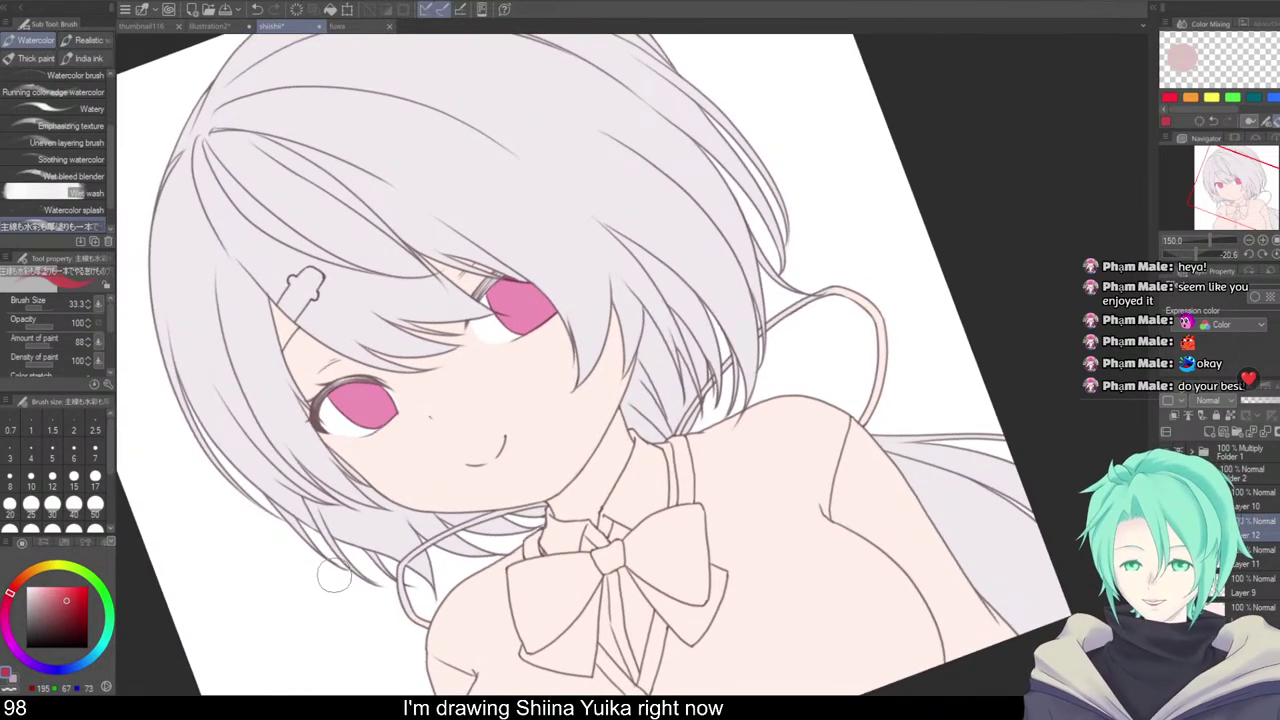
{"action": "key", "text": "g"}
{"action": "left_click", "coordinate": [880, 318]}
{"action": "mouse_move", "coordinate": [896, 367]}
{"action": "left_mouse_down"}
{"action": "mouse_move", "coordinate": [903, 351]}
{"action": "mouse_move", "coordinate": [917, 359]}
{"action": "left_mouse_up"}
{"action": "key", "text": "ctrl+z"}
{"action": "left_click", "coordinate": [55, 600]}
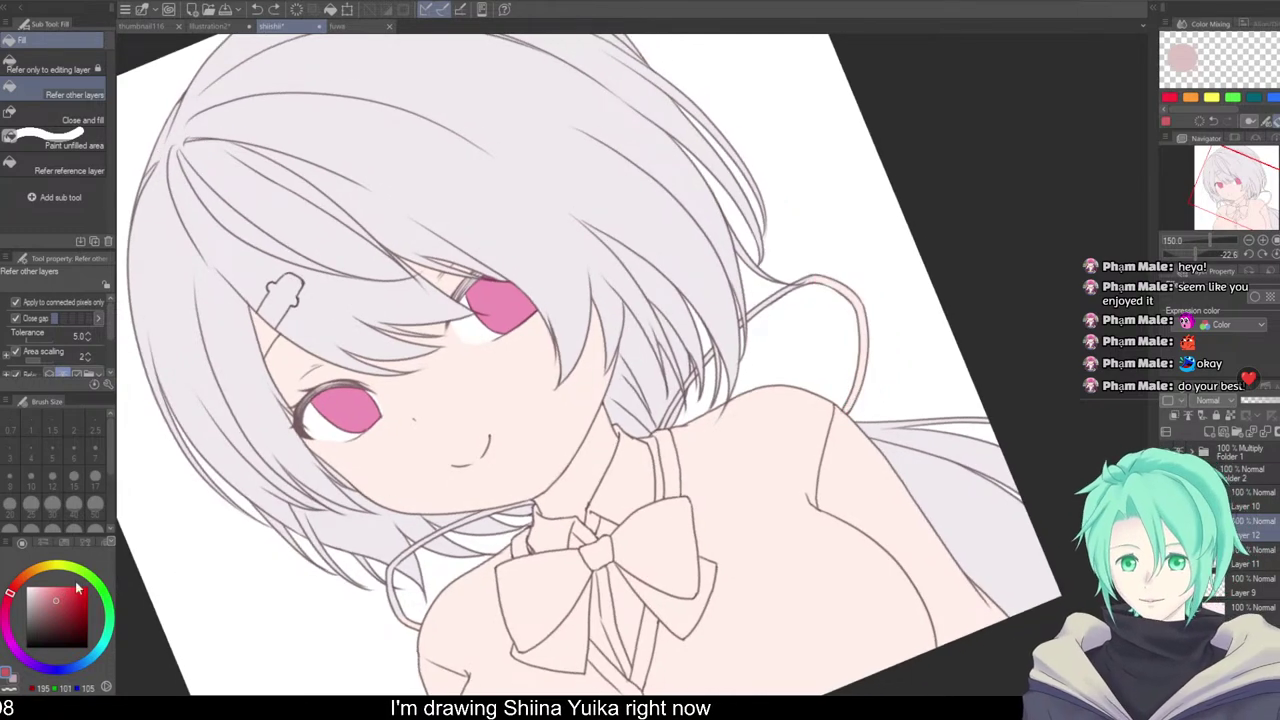
{"action": "left_click", "coordinate": [865, 305]}
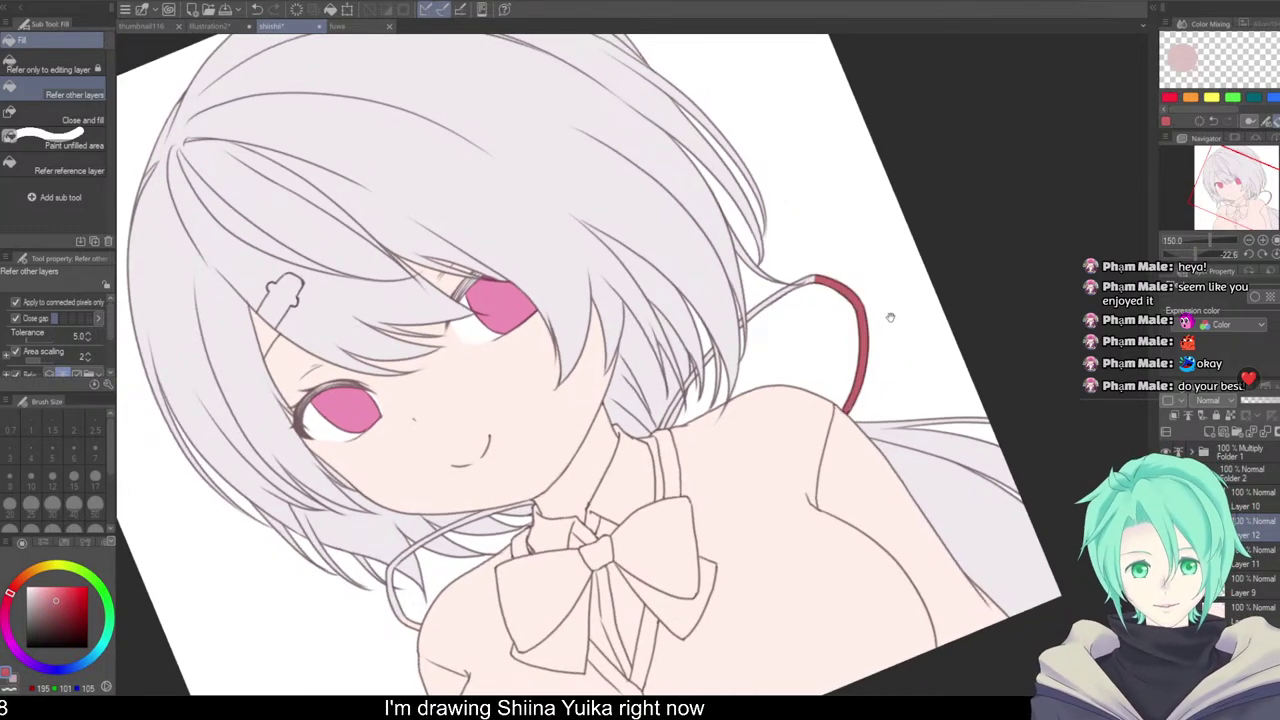
Move Layer 12 above Layer 10 and paint the cord red from the filled loop to the hair's edge with a size 4.2 brush
{"action": "scroll", "coordinate": [837, 285], "scroll_direction": "up", "scroll_amount": 3}
{"action": "scroll", "coordinate": [837, 287], "scroll_direction": "up", "scroll_amount": 5}
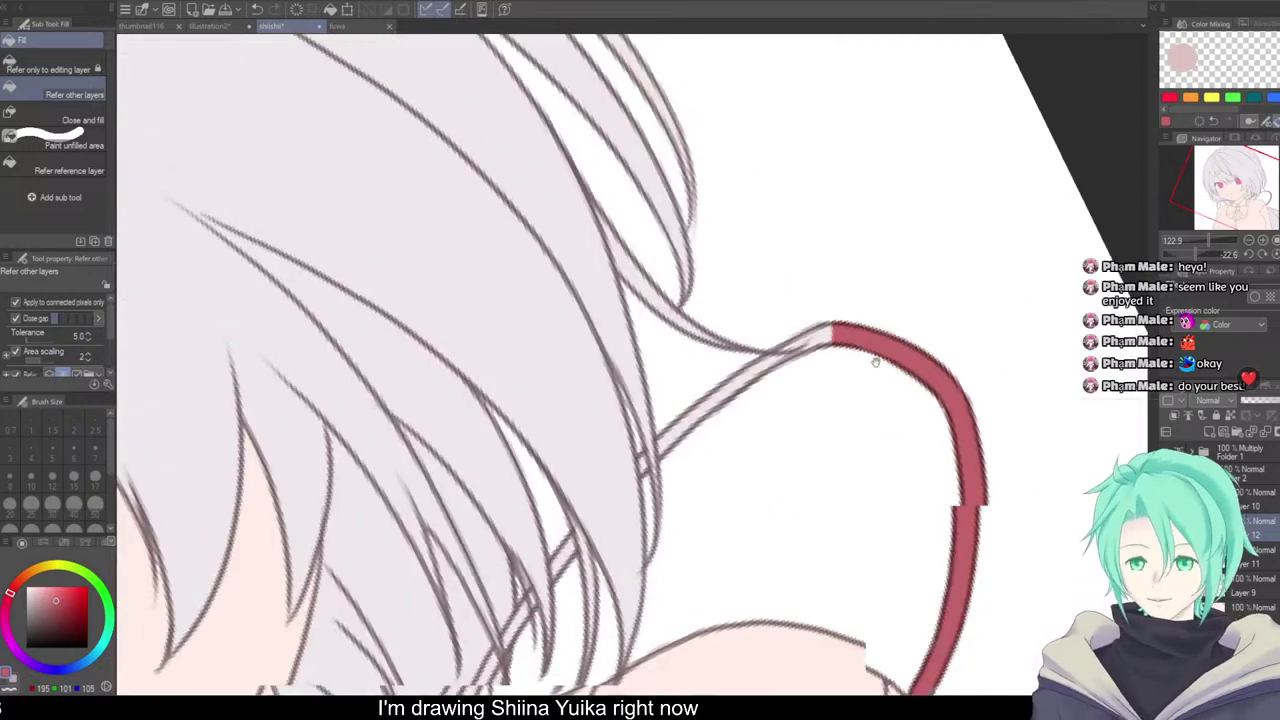
{"action": "key", "text": "b"}
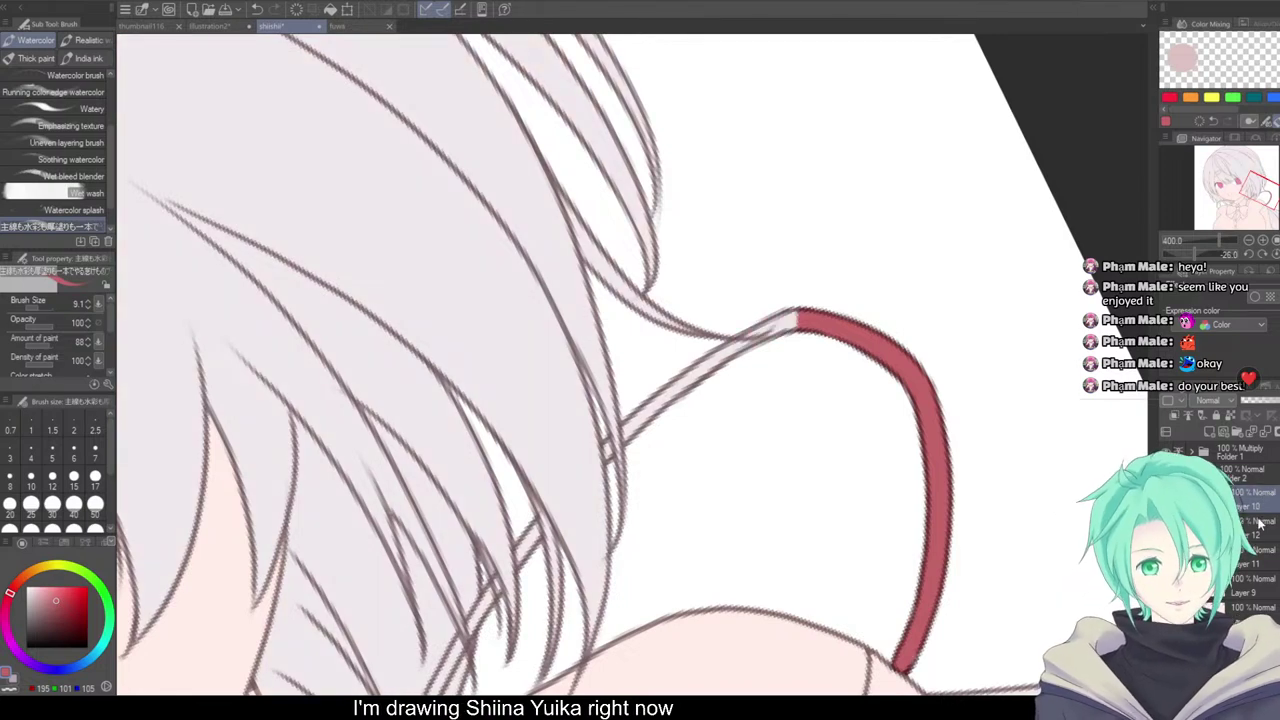
{"action": "scroll", "coordinate": [1009, 467], "scroll_direction": "down", "scroll_amount": 4}
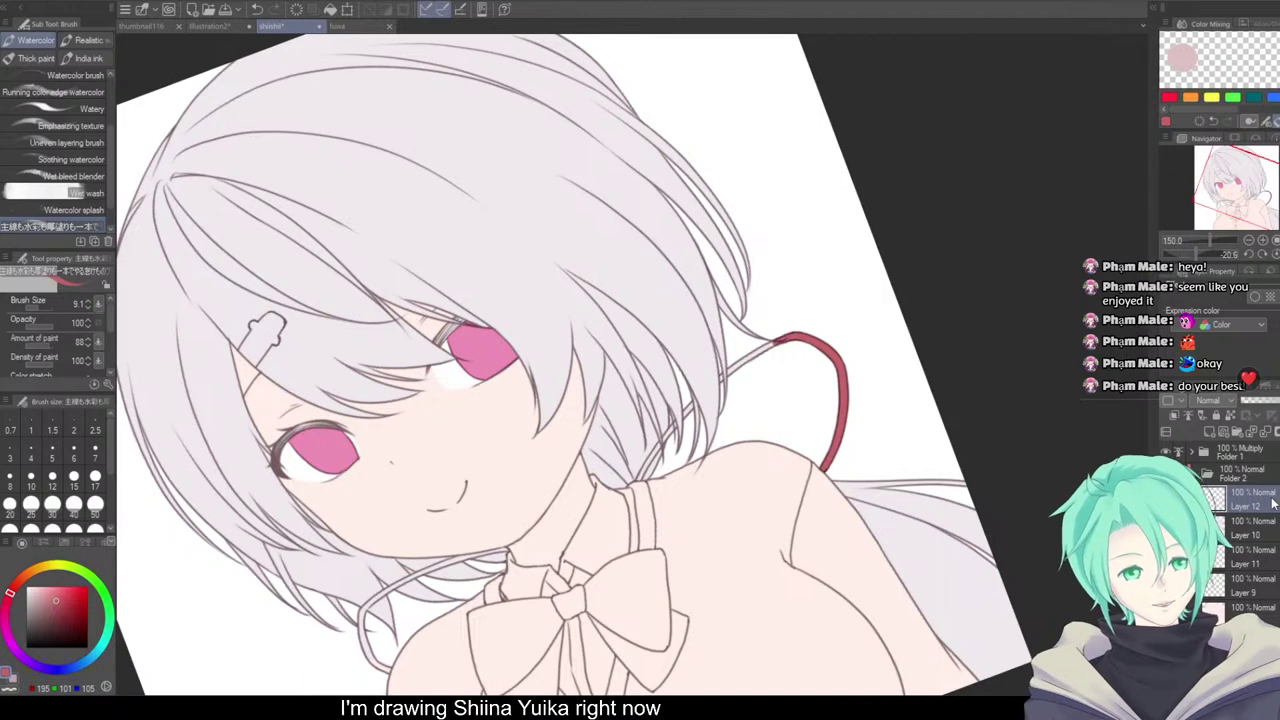
{"action": "scroll", "coordinate": [790, 327], "scroll_direction": "up", "scroll_amount": 4}
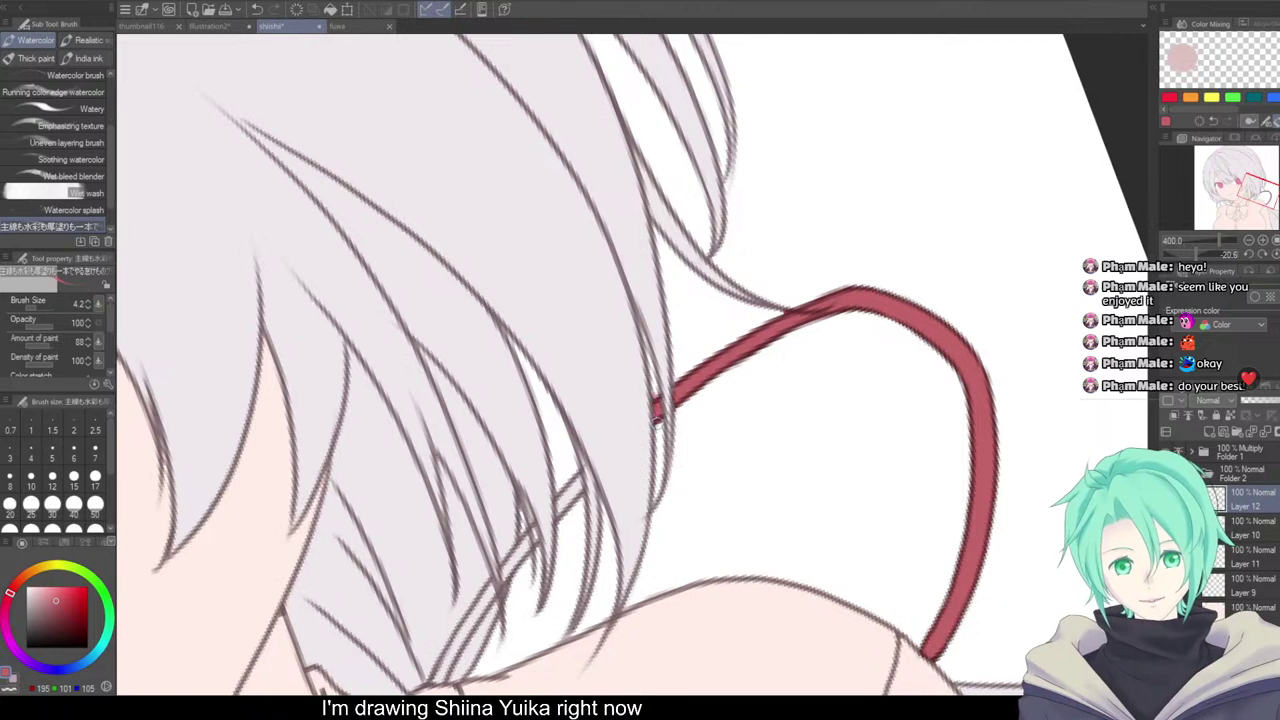
Paint the remaining cord sections visible between the hair strands in the same red, down to the collar
{"action": "left_click_drag", "start_coordinate": [659, 459], "coordinate": [746, 381]}
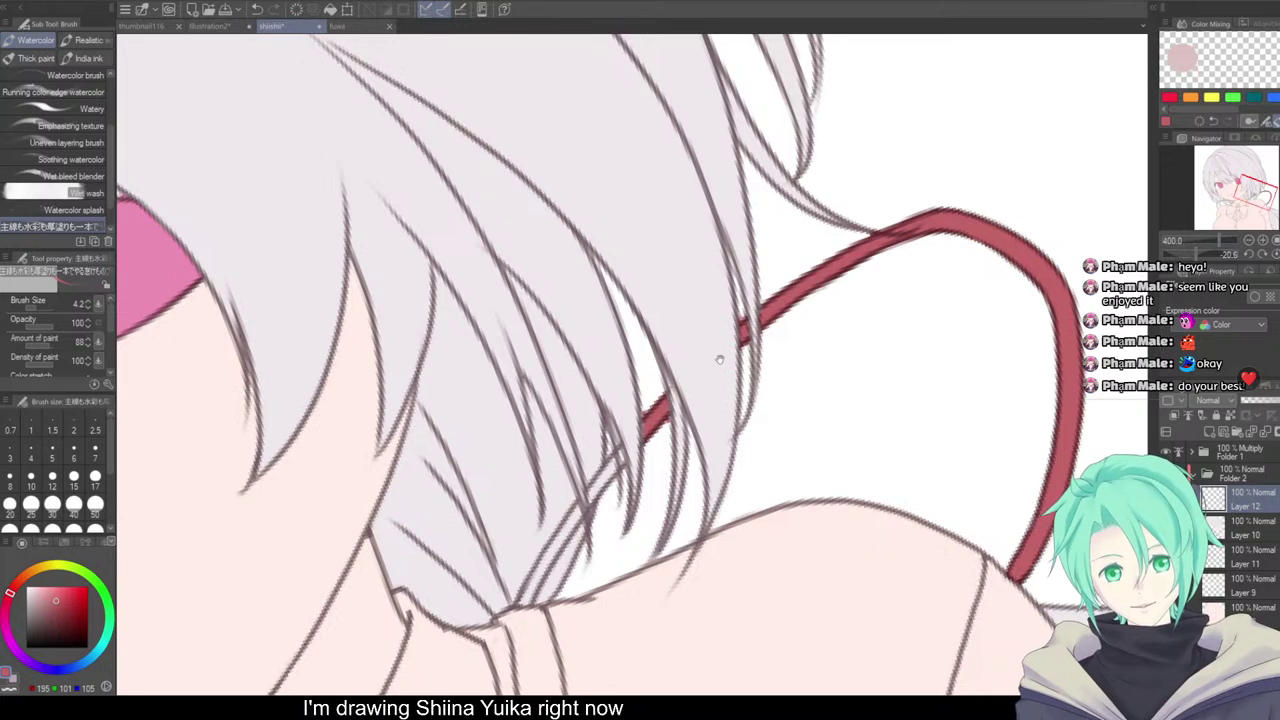
{"action": "left_click_drag", "start_coordinate": [720, 360], "coordinate": [718, 436]}
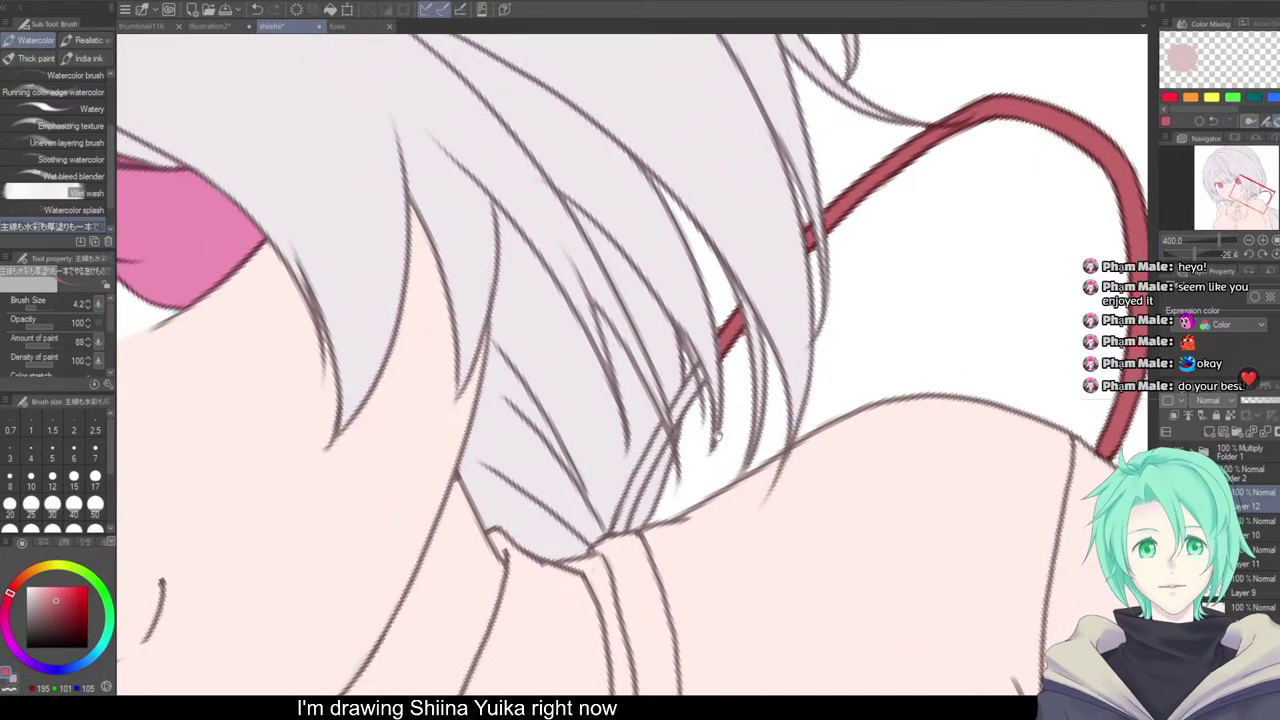
{"action": "left_click_drag", "start_coordinate": [697, 374], "coordinate": [717, 351]}
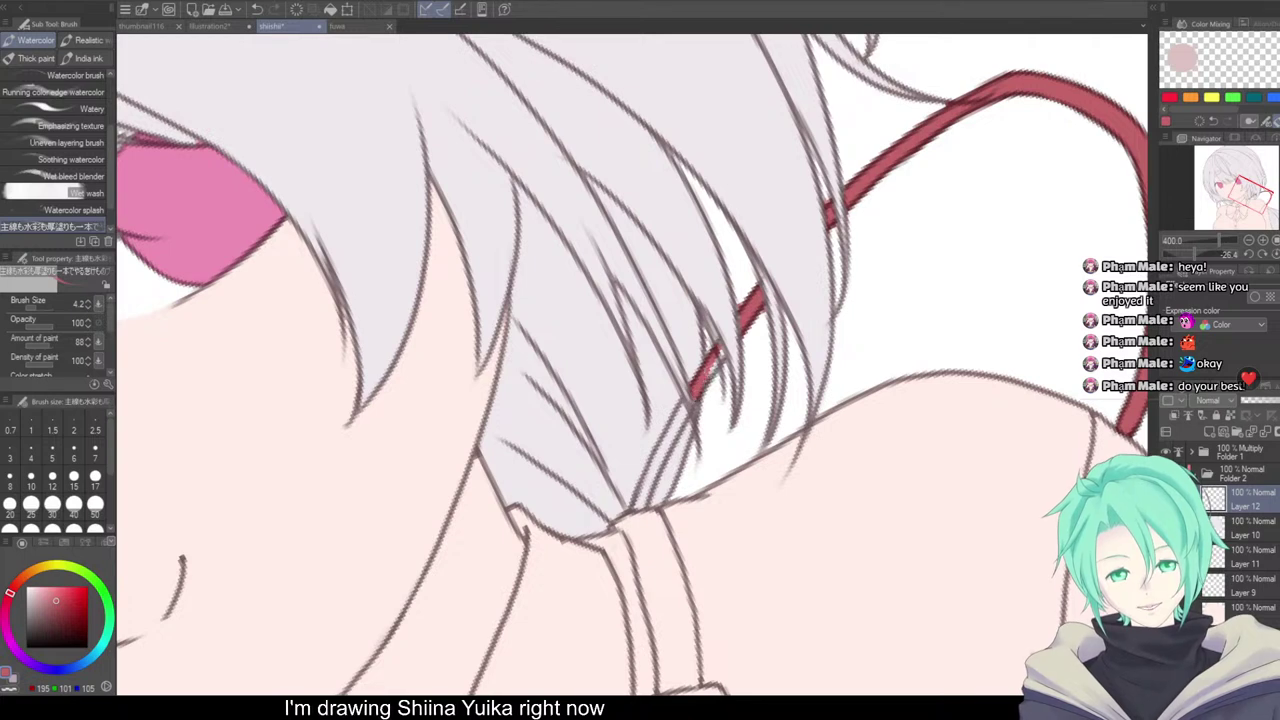
{"action": "scroll", "coordinate": [685, 403], "scroll_direction": "down", "scroll_amount": 2}
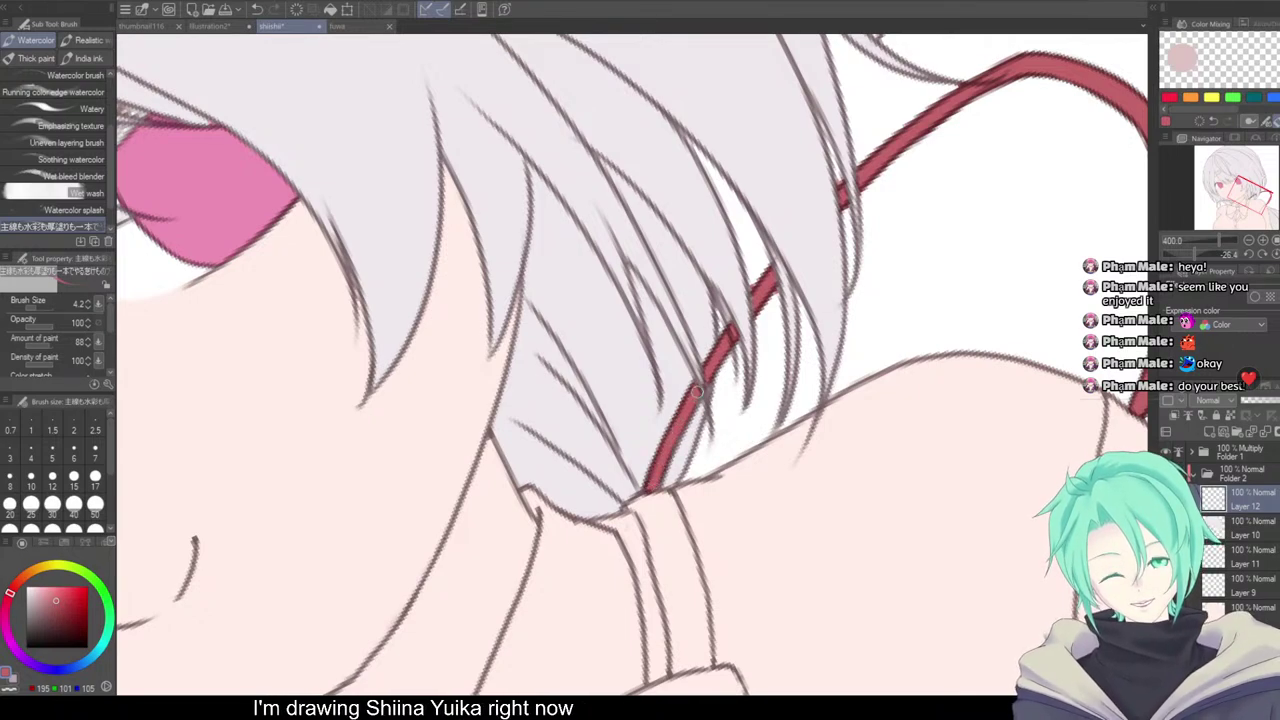
Fill the cord's other loop, below the cheek and beside the shoulder, with the same muted red (RGB 195, 101, 105)
{"action": "scroll", "coordinate": [740, 345], "scroll_direction": "down", "scroll_amount": 3}
{"action": "left_click_drag", "start_coordinate": [829, 392], "coordinate": [831, 290]}
{"action": "key", "text": "minus"}
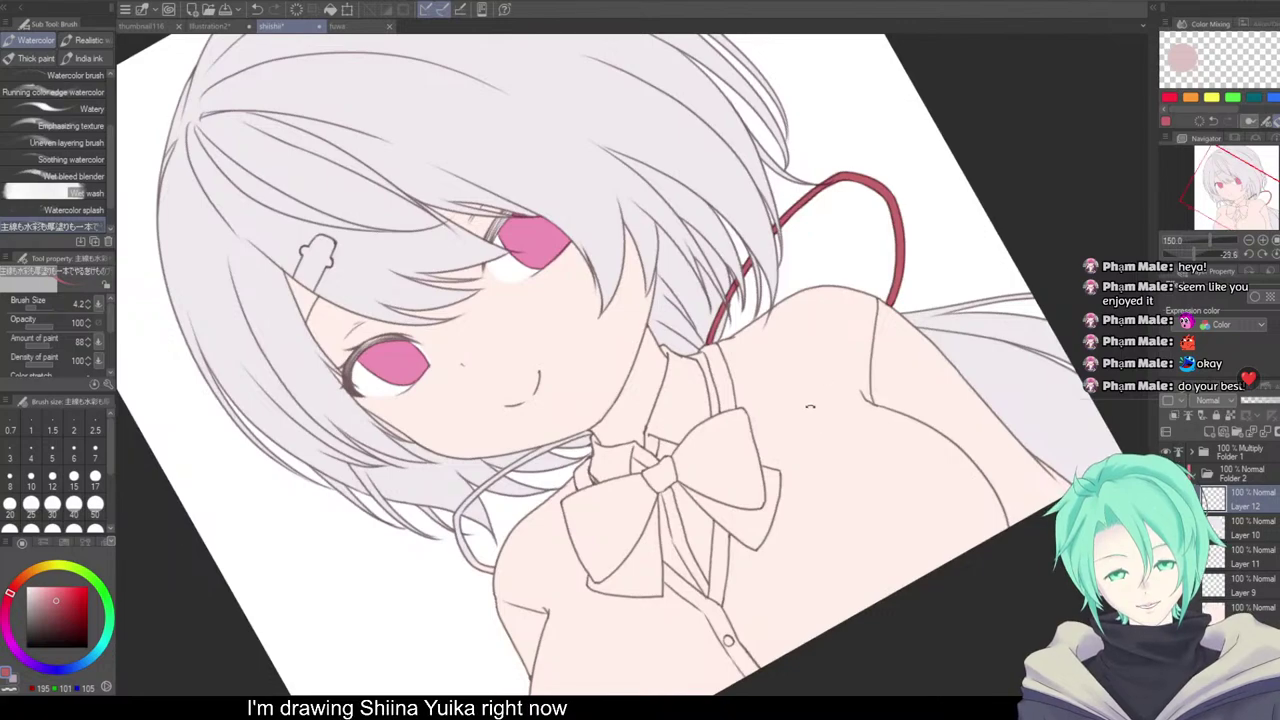
{"action": "scroll", "coordinate": [810, 405], "scroll_direction": "up", "scroll_amount": 4}
{"action": "key", "text": "g"}
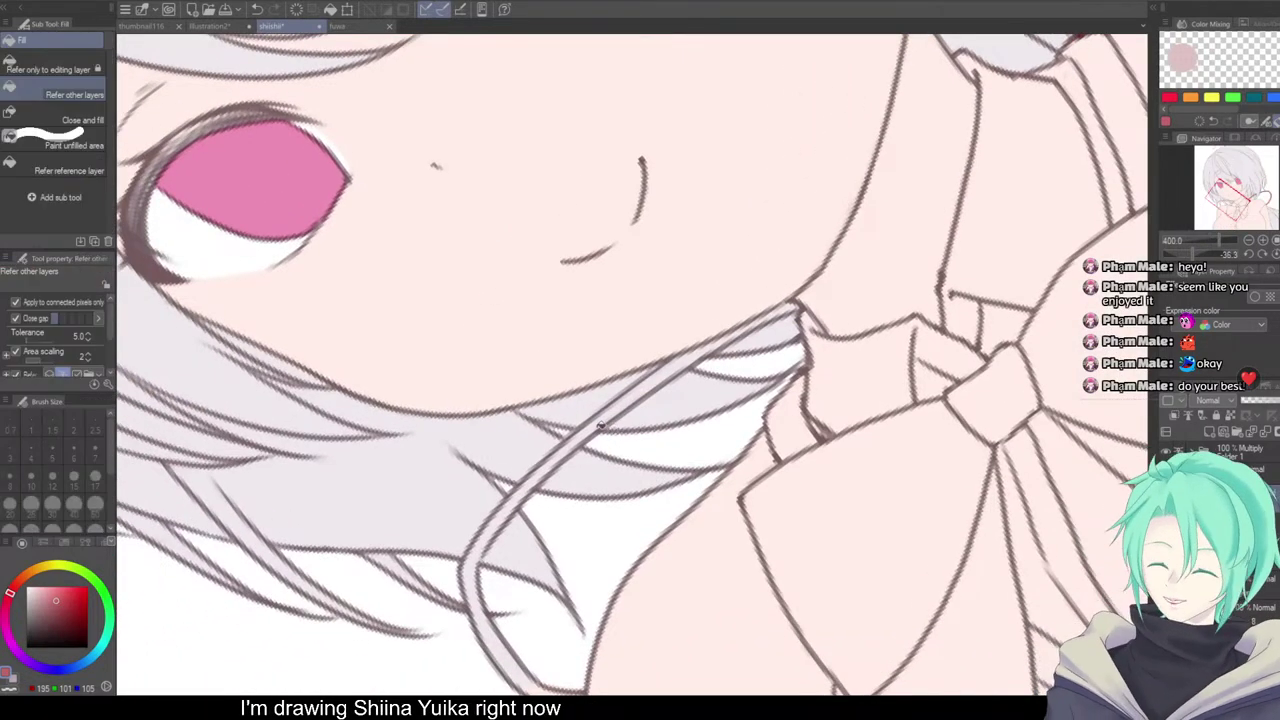
{"action": "left_click", "coordinate": [581, 433]}
{"action": "left_click_drag", "start_coordinate": [582, 518], "coordinate": [650, 395]}
{"action": "left_click", "coordinate": [575, 526]}
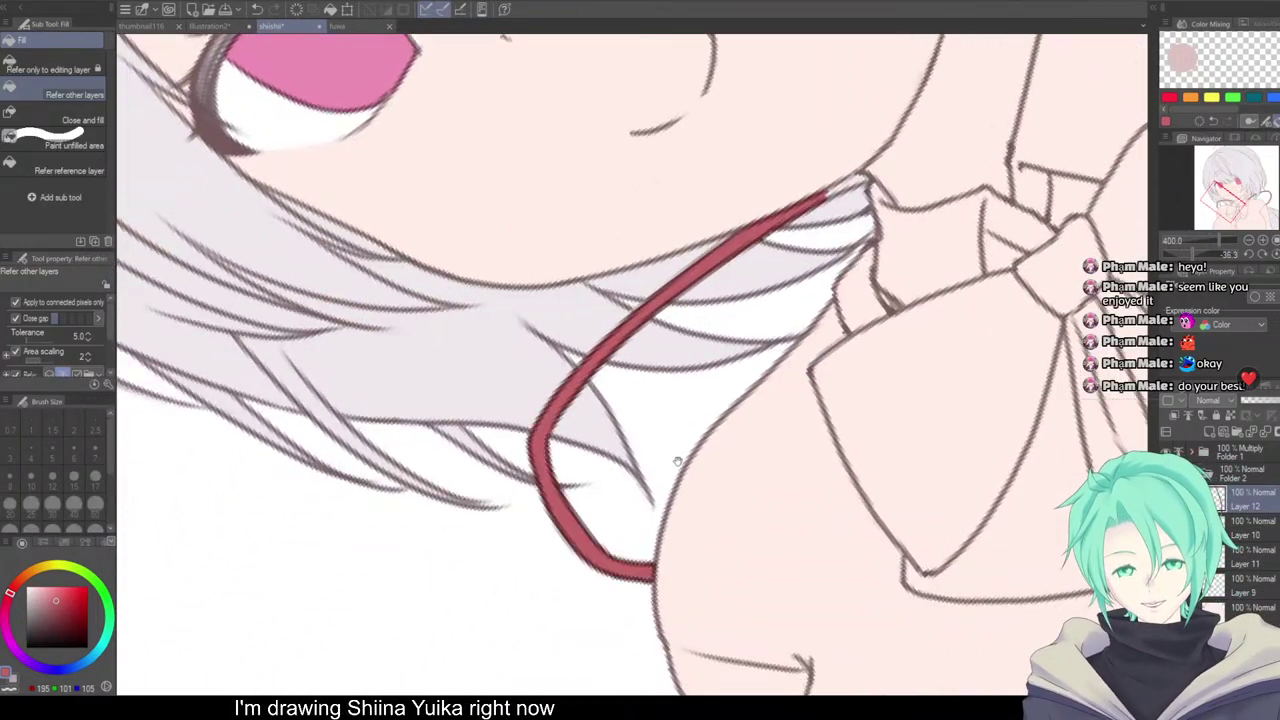
Paint the unfilled end of that cord red up to the collar's tip with a size 4.2 brush
{"action": "left_click_drag", "start_coordinate": [678, 461], "coordinate": [672, 507]}
{"action": "key", "text": "b"}
{"action": "key", "text": "minus"}
{"action": "left_click_drag", "start_coordinate": [870, 188], "coordinate": [820, 280]}
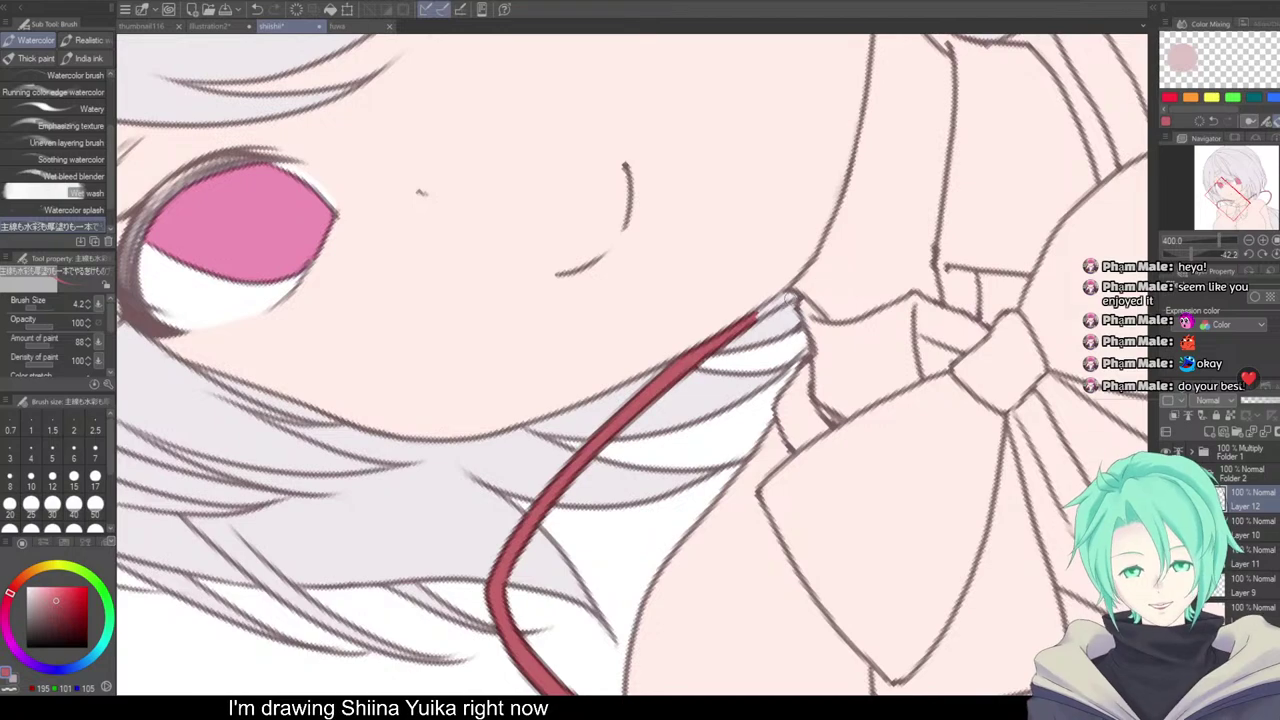
{"action": "left_click", "coordinate": [845, 295], "text": "alt"}
{"action": "left_click_drag", "start_coordinate": [876, 304], "coordinate": [660, 485]}
{"action": "left_click", "coordinate": [690, 510], "text": "alt"}
{"action": "left_click_drag", "start_coordinate": [722, 515], "coordinate": [668, 528]}
{"action": "left_click_drag", "start_coordinate": [786, 542], "coordinate": [739, 574]}
{"action": "left_click", "coordinate": [737, 534], "text": "alt"}
{"action": "scroll", "coordinate": [730, 546], "scroll_direction": "up", "scroll_amount": 2}
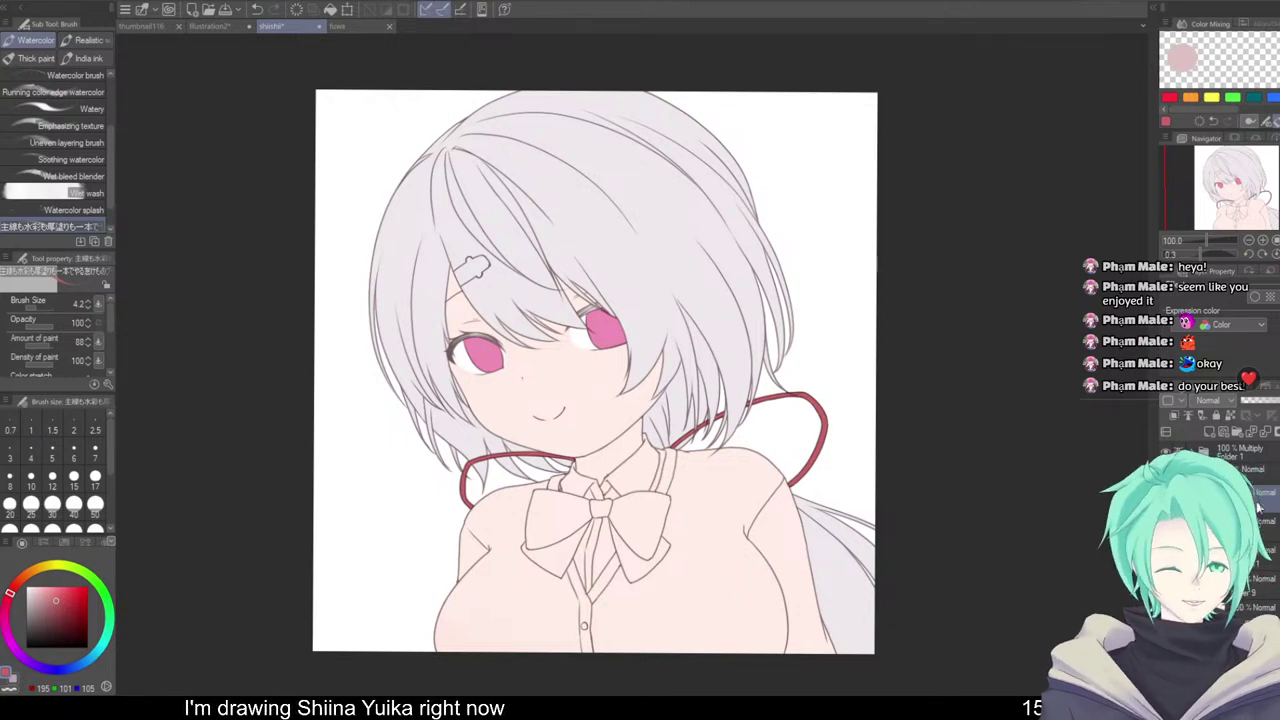
Try filling the hair clip on the bangs with dark gray (RGB 107, 92, 93), then undo the fill
{"action": "left_click_drag", "start_coordinate": [823, 479], "coordinate": [946, 522]}
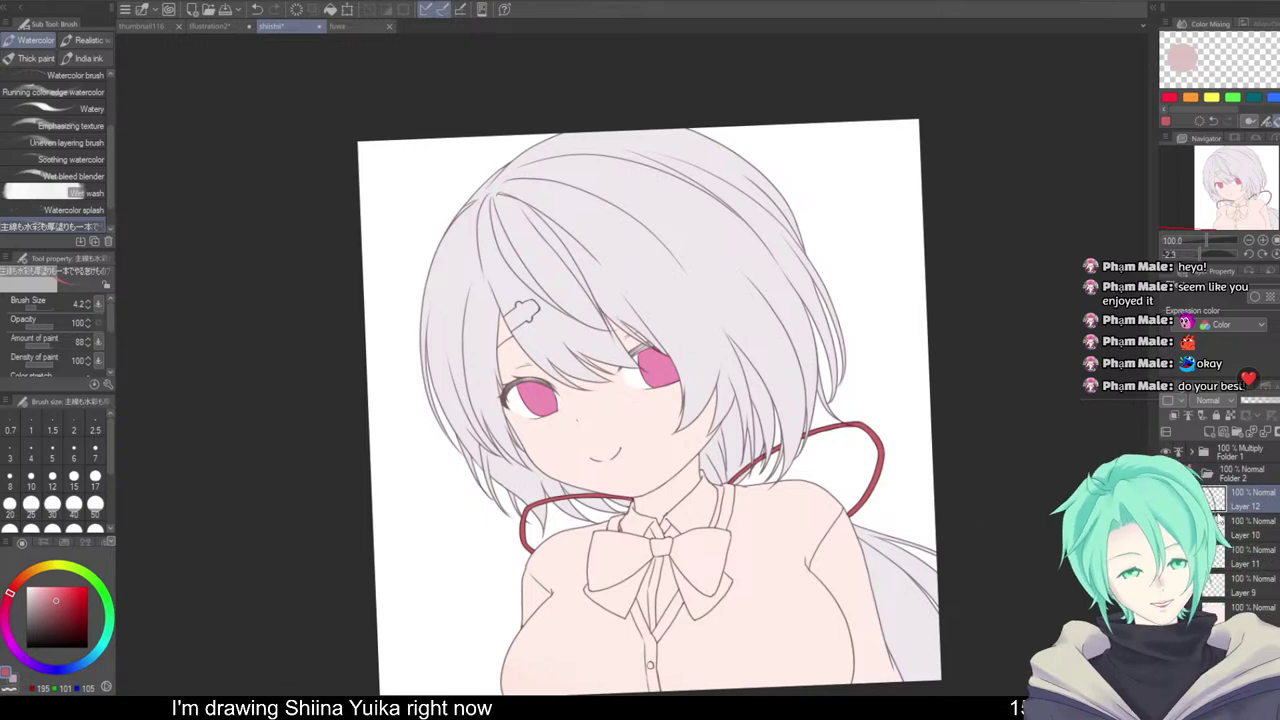
{"action": "left_click_drag", "start_coordinate": [529, 332], "coordinate": [569, 457]}
{"action": "scroll", "coordinate": [562, 389], "scroll_direction": "up", "scroll_amount": 4}
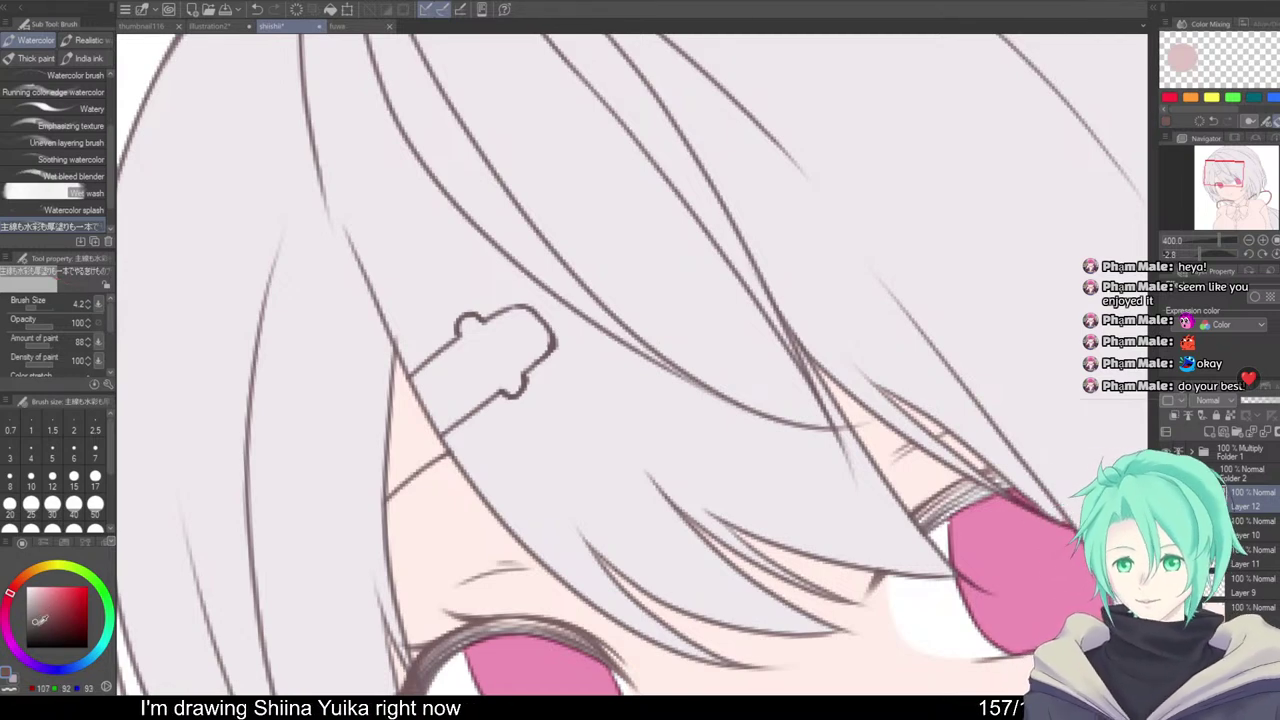
{"action": "key", "text": "g"}
{"action": "left_click", "coordinate": [500, 334]}
{"action": "scroll", "coordinate": [639, 454], "scroll_direction": "down", "scroll_amount": 6}
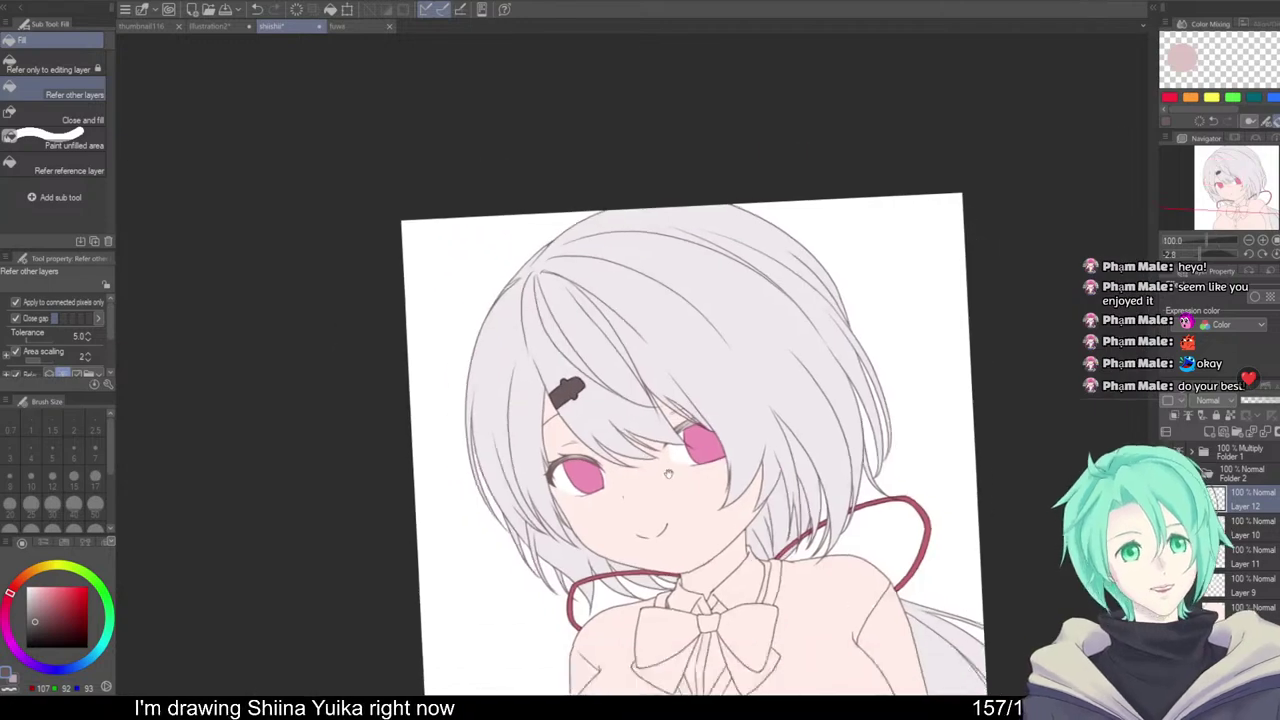
{"action": "scroll", "coordinate": [668, 474], "scroll_direction": "up", "scroll_amount": 1}
{"action": "scroll", "coordinate": [668, 474], "scroll_direction": "down", "scroll_amount": 2}
{"action": "scroll", "coordinate": [630, 465], "scroll_direction": "up", "scroll_amount": 6}
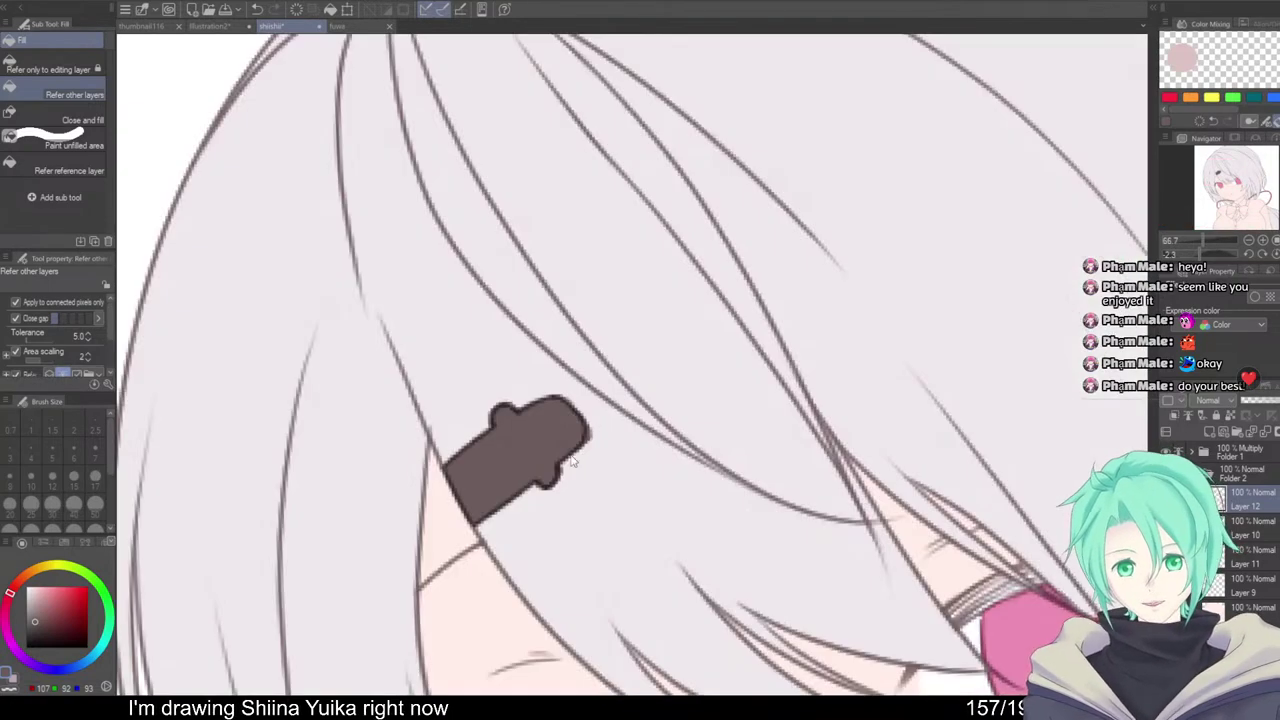
{"action": "key", "text": "ctrl+z"}
Try a slightly more purple gray (RGB 107, 92, 99) on the hair clip and undo it
{"action": "left_click", "coordinate": [503, 455]}
{"action": "scroll", "coordinate": [640, 486], "scroll_direction": "down", "scroll_amount": 5}
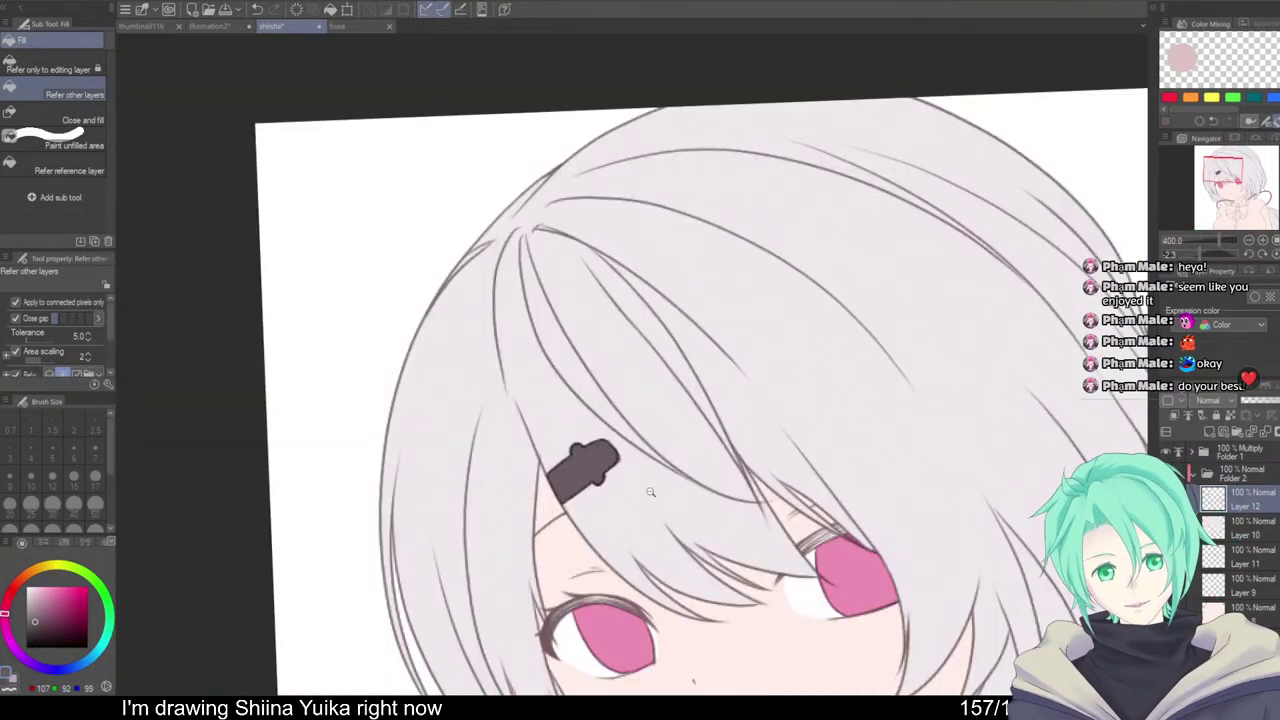
{"action": "scroll", "coordinate": [619, 398], "scroll_direction": "up", "scroll_amount": 5}
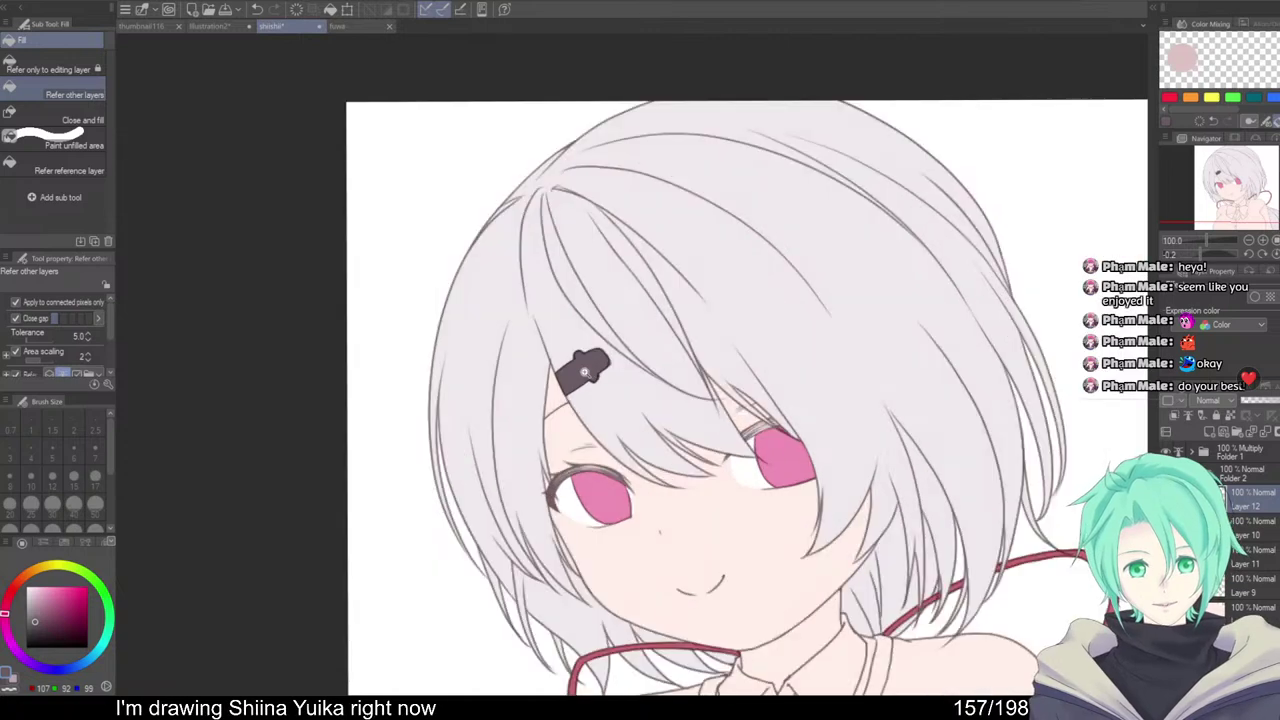
{"action": "key", "text": "ctrl+z"}
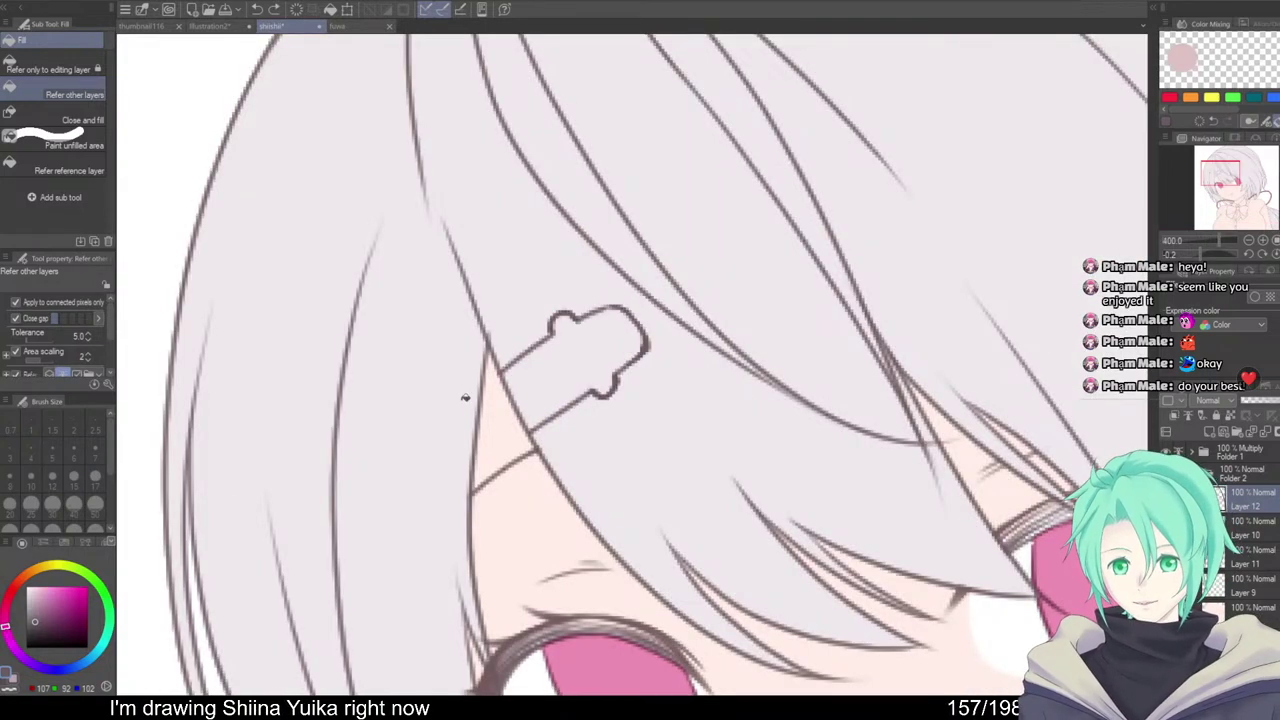
Try dark purplish gray (RGB 107, 92, 102) as the hair clip's fill and undo it
{"action": "left_click", "coordinate": [527, 412]}
{"action": "scroll", "coordinate": [685, 468], "scroll_direction": "down", "scroll_amount": 5}
{"action": "scroll", "coordinate": [685, 468], "scroll_direction": "down", "scroll_amount": 7}
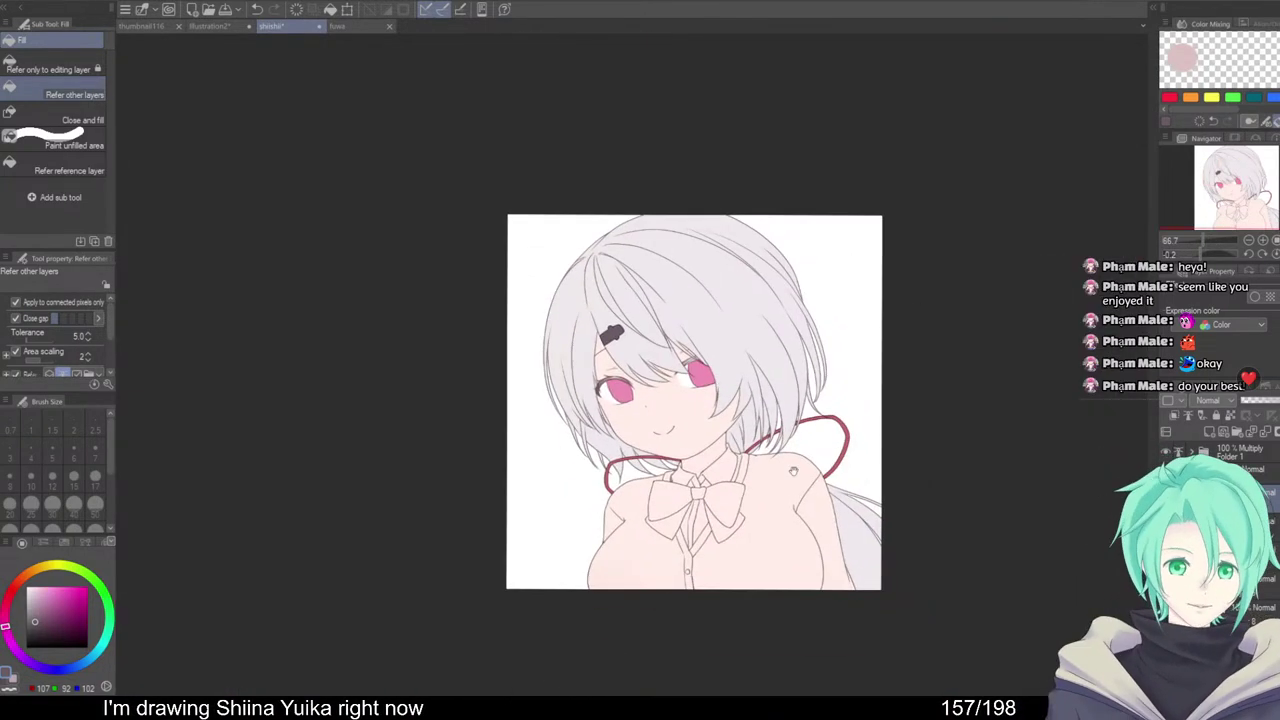
{"action": "scroll", "coordinate": [628, 360], "scroll_direction": "up", "scroll_amount": 4}
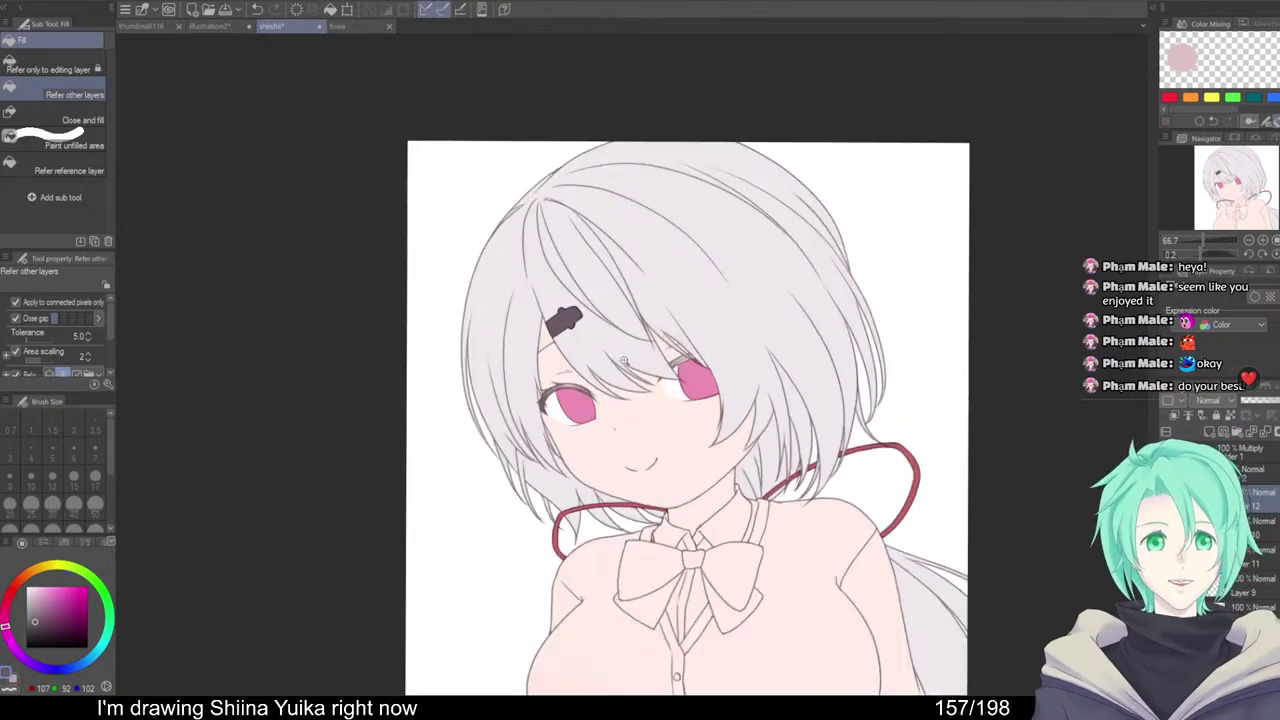
{"action": "scroll", "coordinate": [543, 285], "scroll_direction": "up", "scroll_amount": 1}
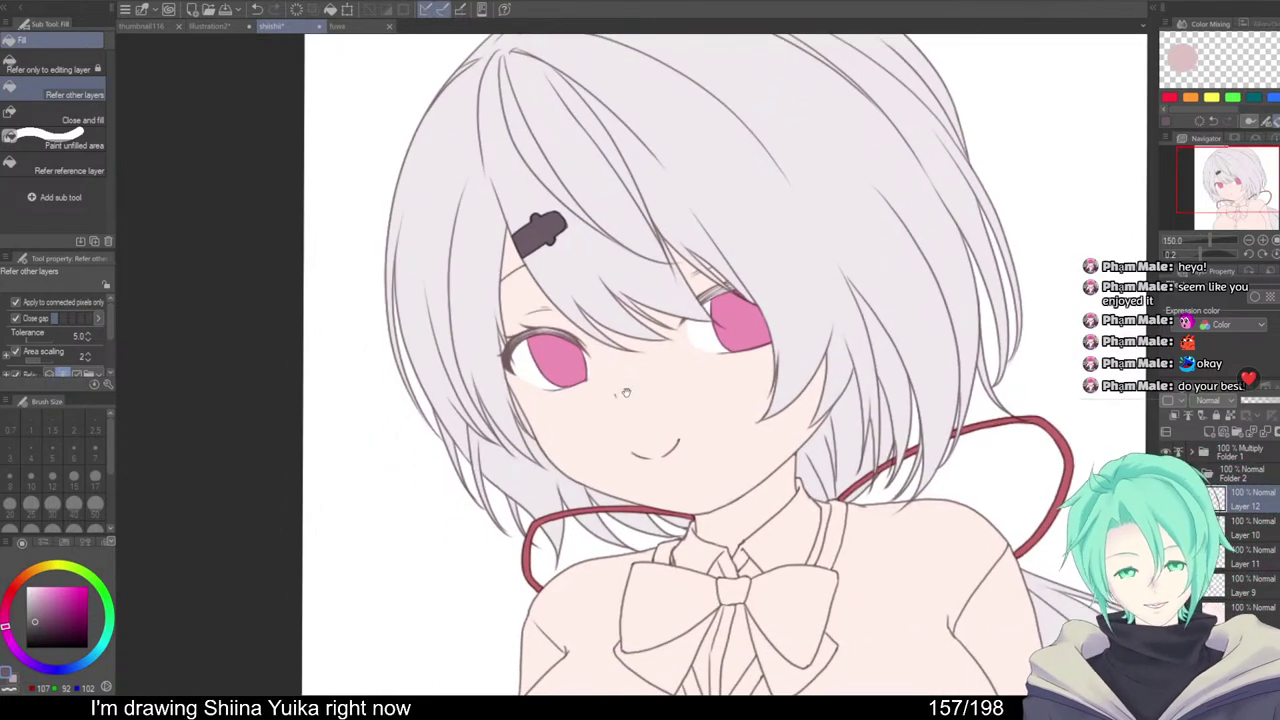
{"action": "key", "text": "ctrl+z"}
Fill the hair clip with dark purple-gray (RGB 107, 92, 106)
{"action": "scroll", "coordinate": [545, 250], "scroll_direction": "up", "scroll_amount": 3}
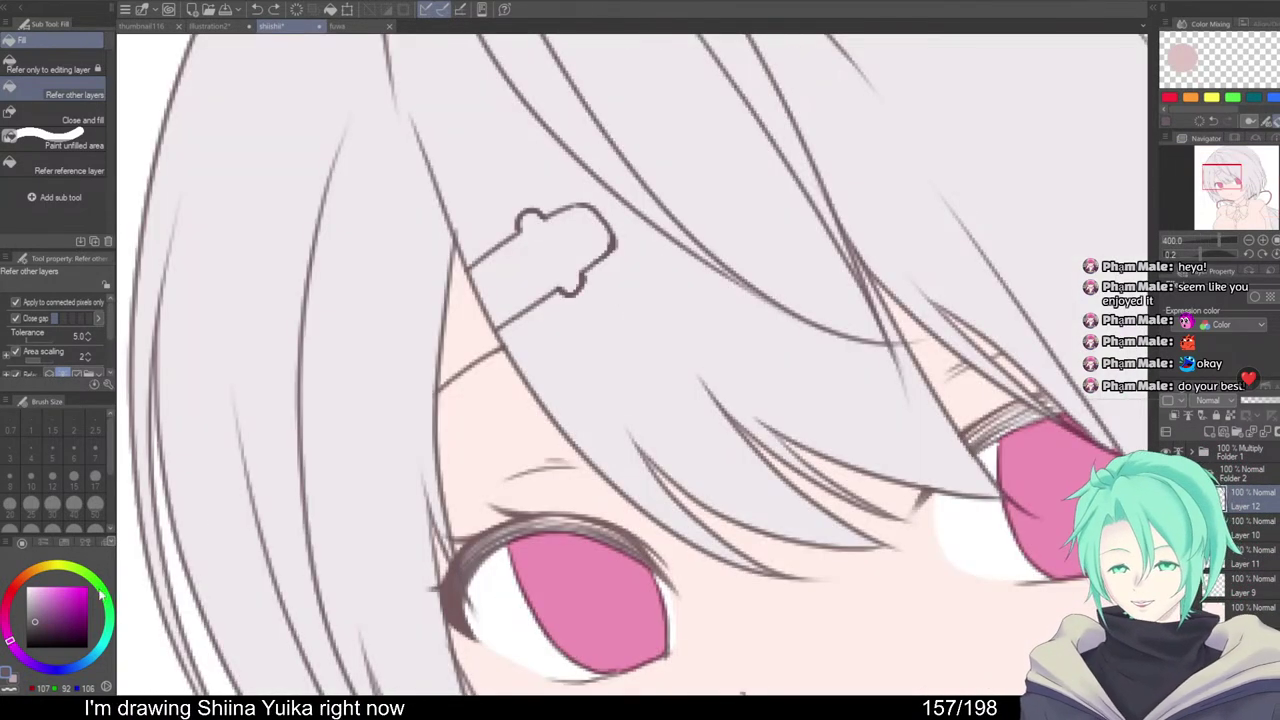
{"action": "left_click", "coordinate": [549, 222]}
{"action": "scroll", "coordinate": [645, 458], "scroll_direction": "down", "scroll_amount": 4}
{"action": "left_click_drag", "start_coordinate": [729, 486], "coordinate": [689, 337]}
{"action": "left_click_drag", "start_coordinate": [854, 580], "coordinate": [816, 565]}
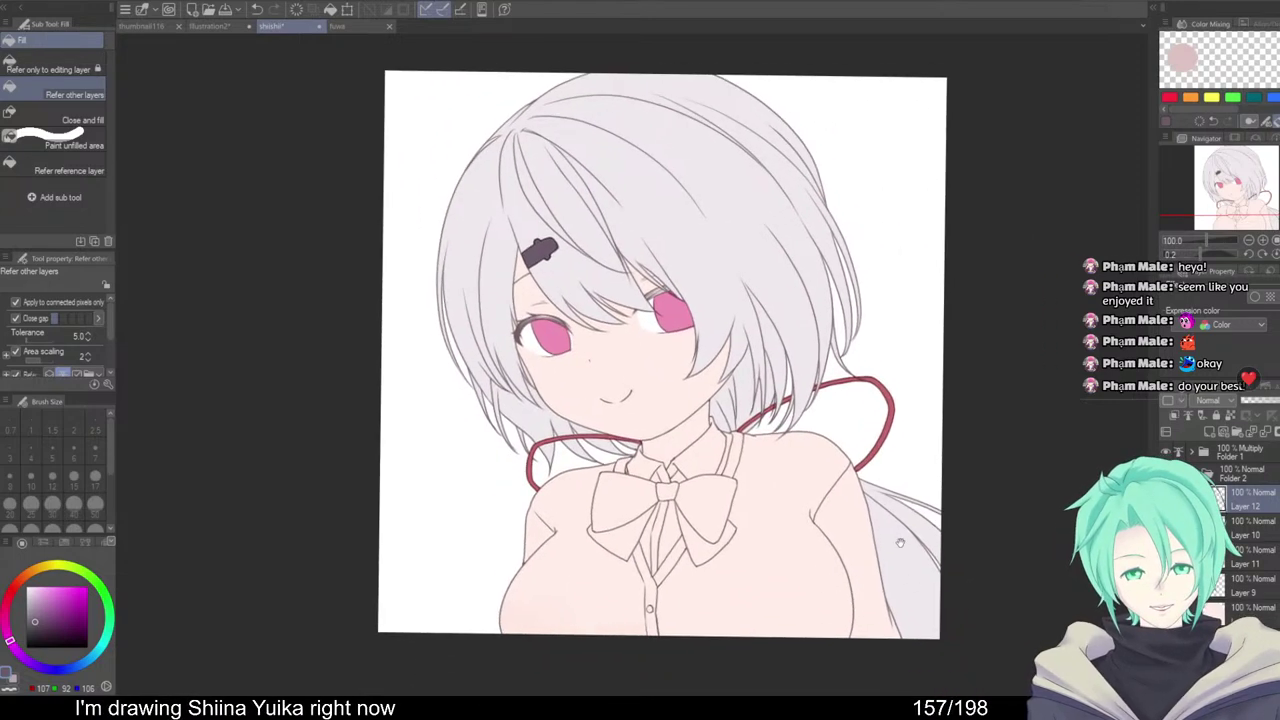
Add a layer above Layer 11 and fill both sides of the shirt collar with white (RGB 255, 255, 255)
{"action": "left_click", "coordinate": [1262, 564]}
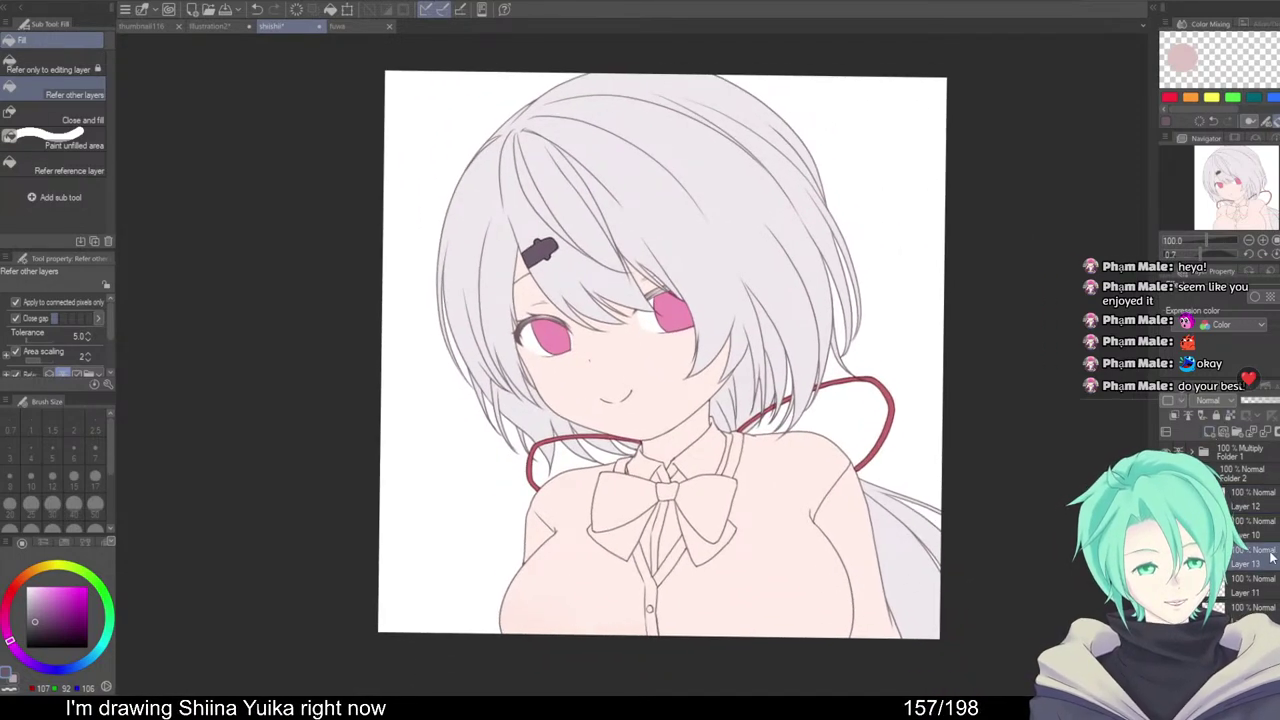
{"action": "mouse_move", "coordinate": [701, 553]}
{"action": "left_mouse_down"}
{"action": "mouse_move", "coordinate": [681, 590]}
{"action": "mouse_move", "coordinate": [682, 536]}
{"action": "left_mouse_up"}
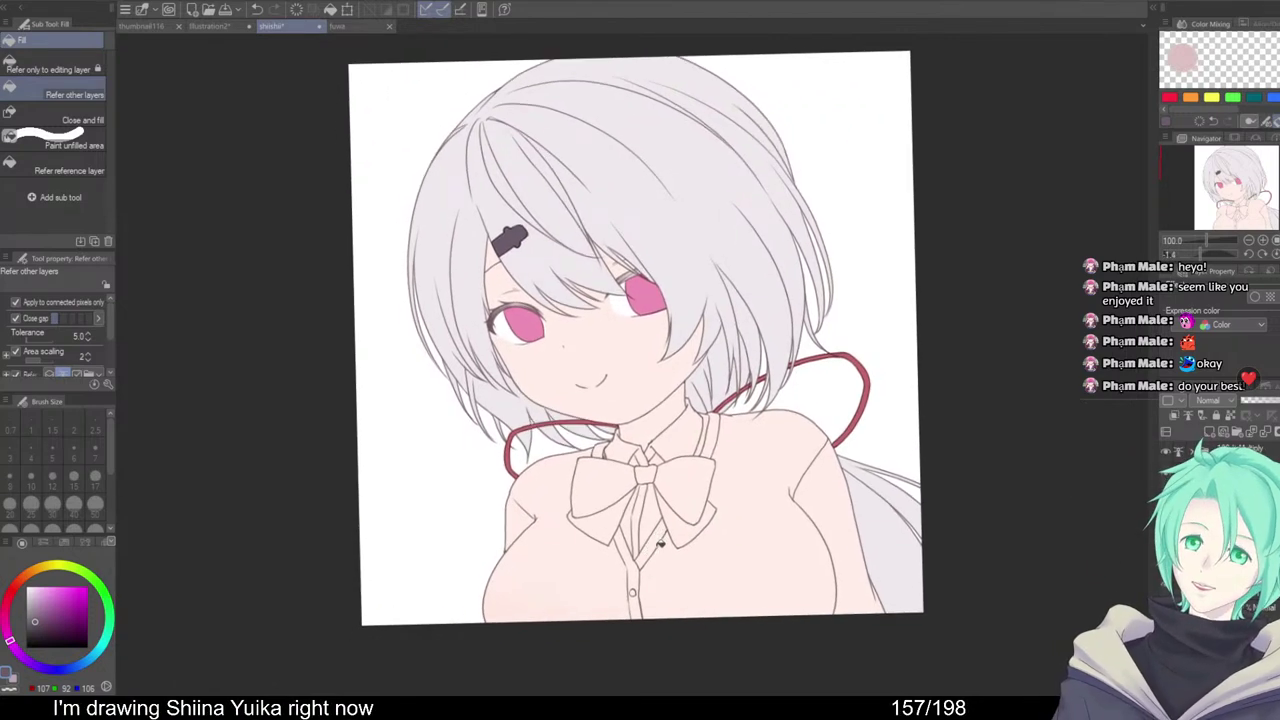
{"action": "left_click_drag", "start_coordinate": [598, 554], "coordinate": [617, 562]}
{"action": "scroll", "coordinate": [690, 525], "scroll_direction": "up", "scroll_amount": 2}
{"action": "left_click_drag", "start_coordinate": [690, 525], "coordinate": [702, 529]}
{"action": "scroll", "coordinate": [795, 495], "scroll_direction": "down", "scroll_amount": 1}
{"action": "left_click_drag", "start_coordinate": [808, 492], "coordinate": [780, 450]}
{"action": "scroll", "coordinate": [780, 510], "scroll_direction": "up", "scroll_amount": 1}
{"action": "left_click_drag", "start_coordinate": [288, 492], "coordinate": [320, 535]}
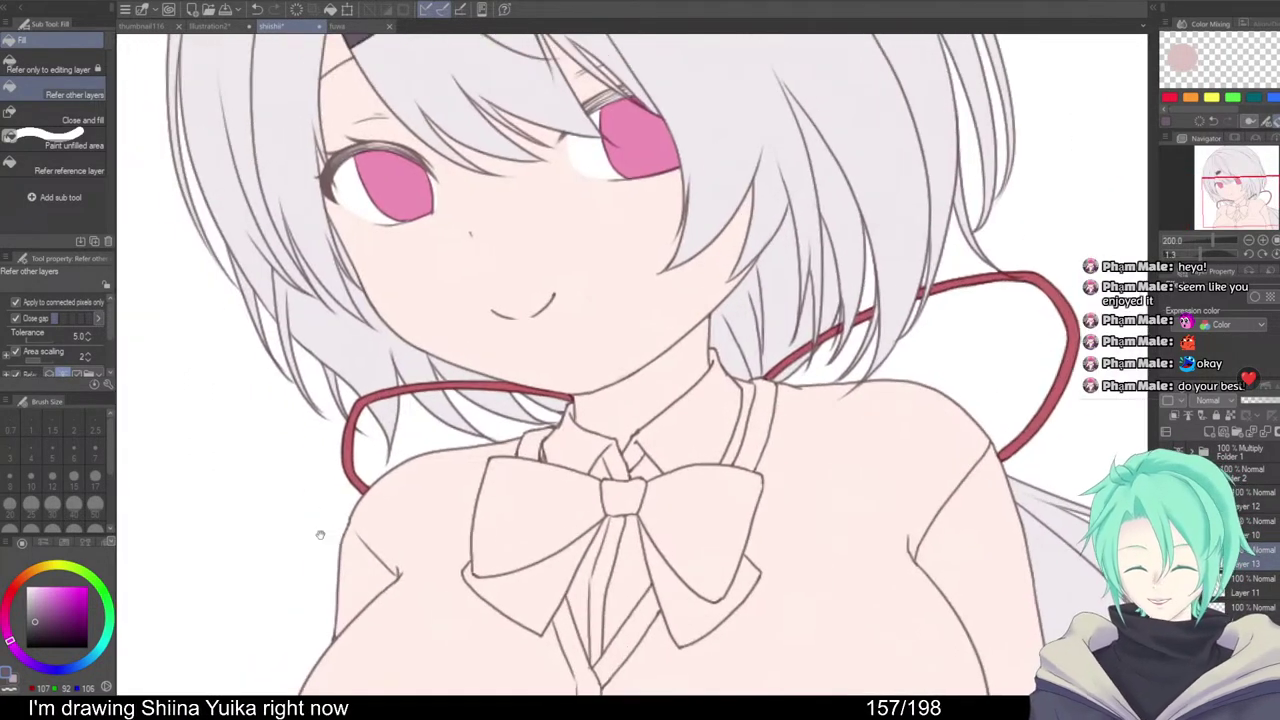
{"action": "left_click", "coordinate": [717, 405]}
{"action": "left_click", "coordinate": [583, 447]}
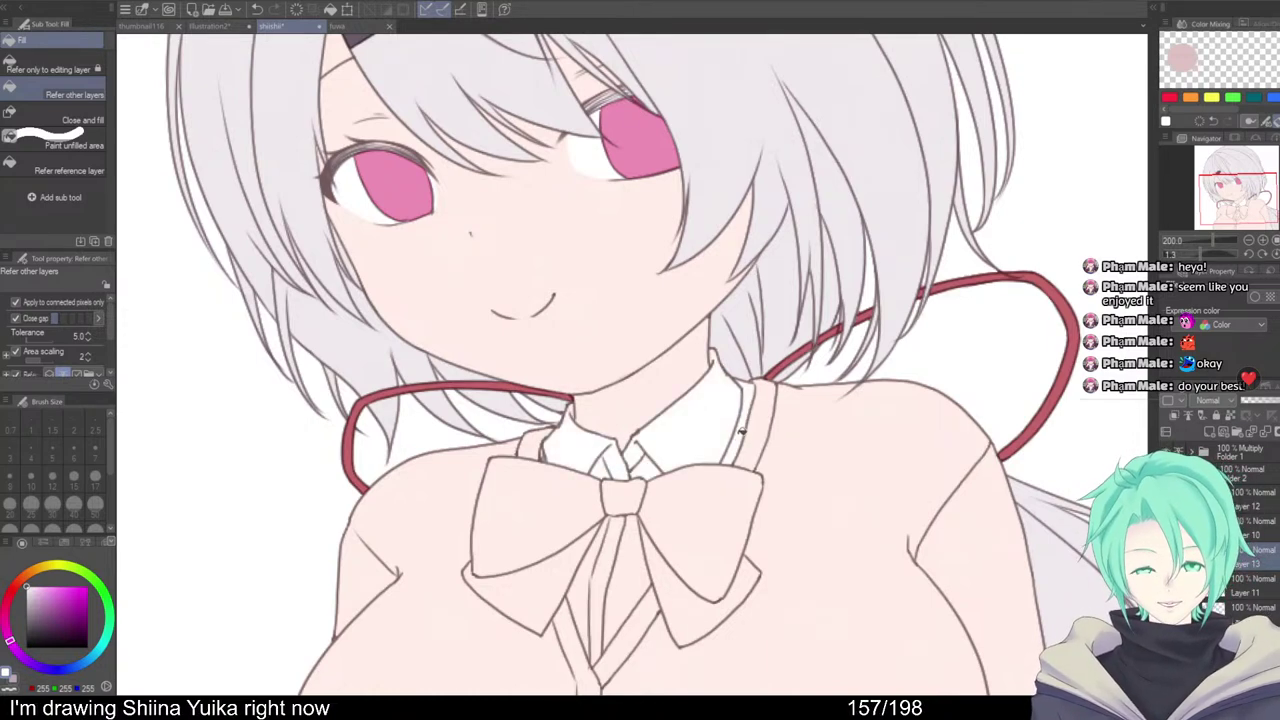
Fill the remaining shirt sections around the knot and below the bow with white
{"action": "left_click_drag", "start_coordinate": [673, 519], "coordinate": [724, 445]}
{"action": "left_click", "coordinate": [682, 500]}
{"action": "left_click", "coordinate": [660, 479]}
{"action": "left_click", "coordinate": [633, 517]}
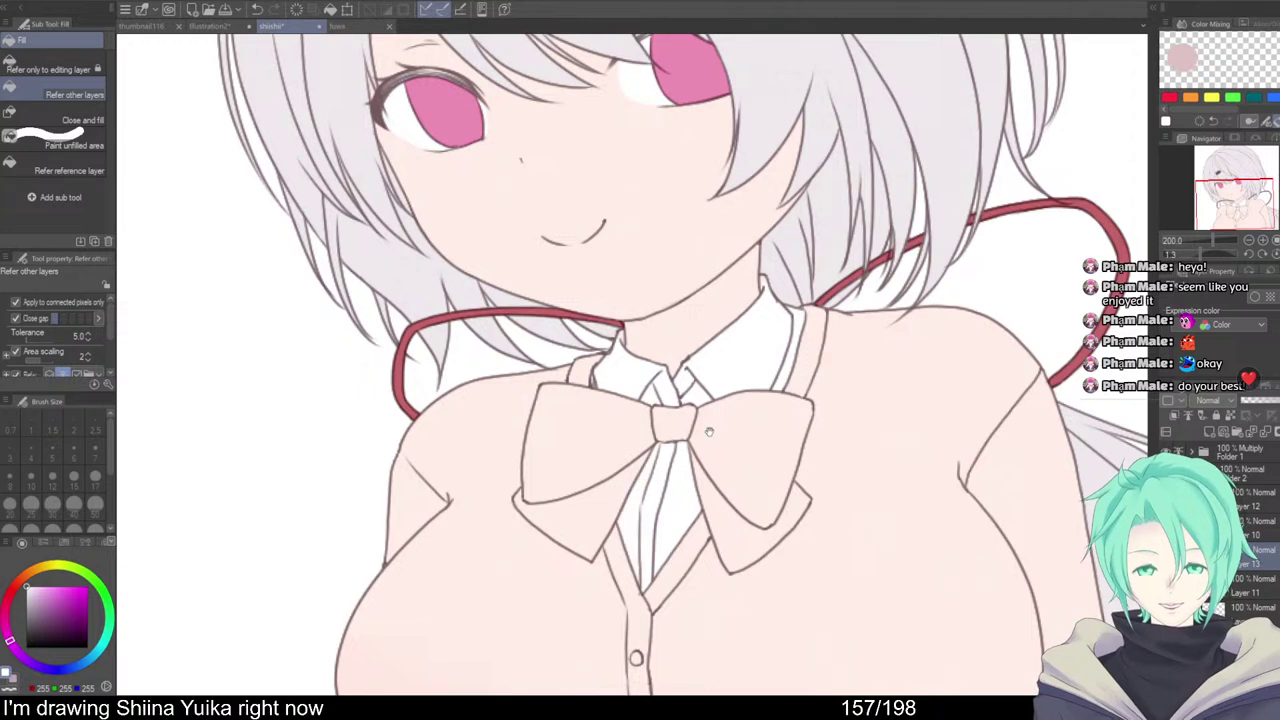
Touch up the collar's tips and edges in white, raising the brush size from 6.0 to 12.7
{"action": "scroll", "coordinate": [708, 432], "scroll_direction": "up", "scroll_amount": 3}
{"action": "key", "text": "b"}
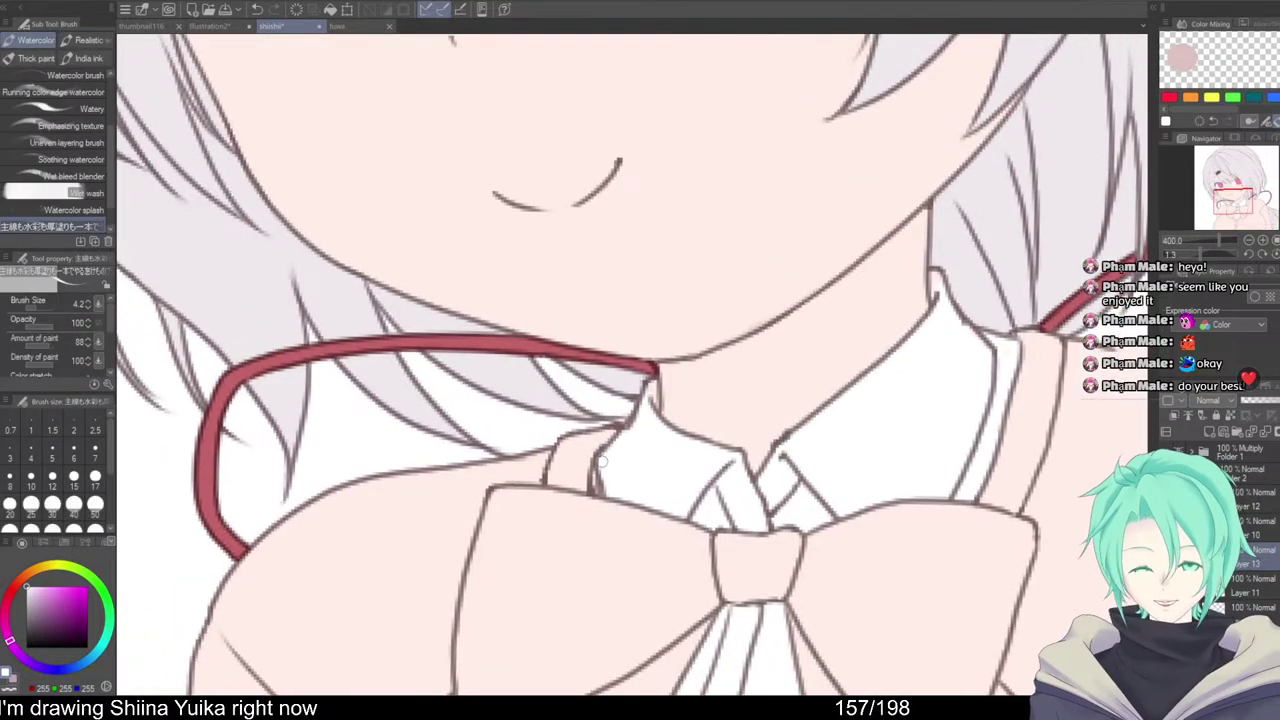
{"action": "key", "text": "bracketright"}
{"action": "key", "text": "bracketright"}
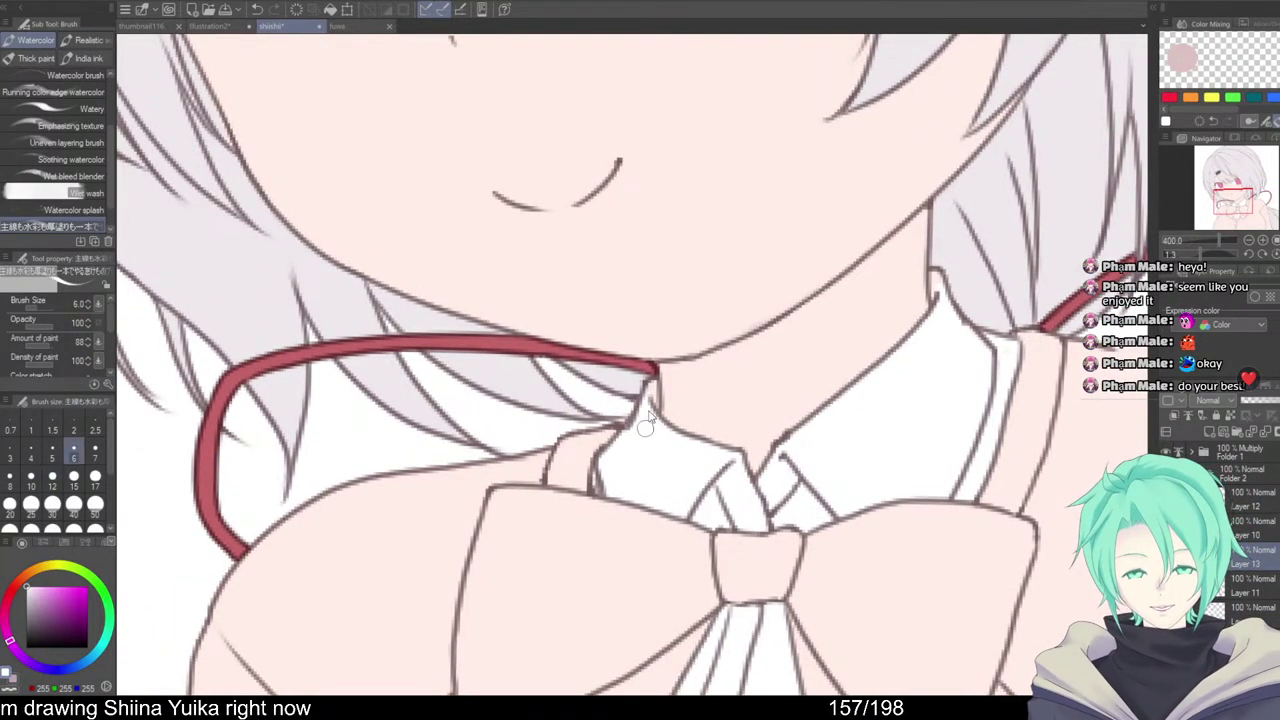
{"action": "left_click_drag", "start_coordinate": [977, 320], "coordinate": [906, 362]}
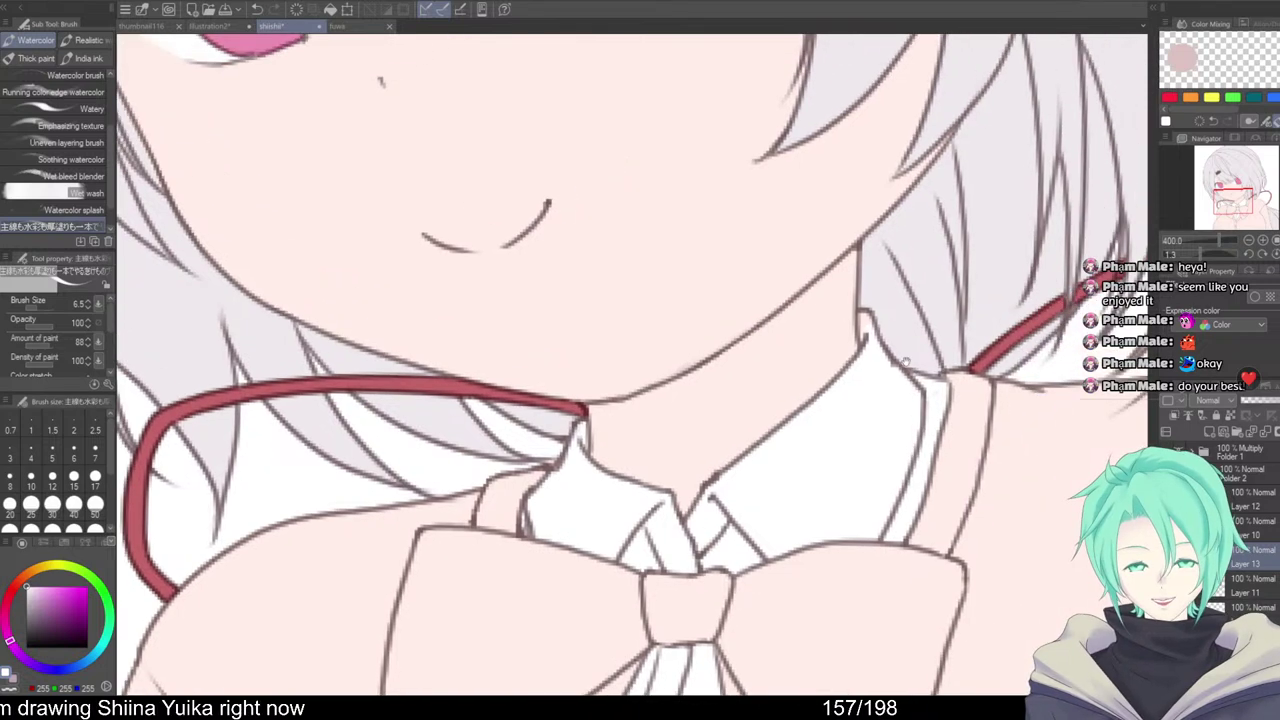
{"action": "left_click_drag", "start_coordinate": [932, 407], "coordinate": [875, 361]}
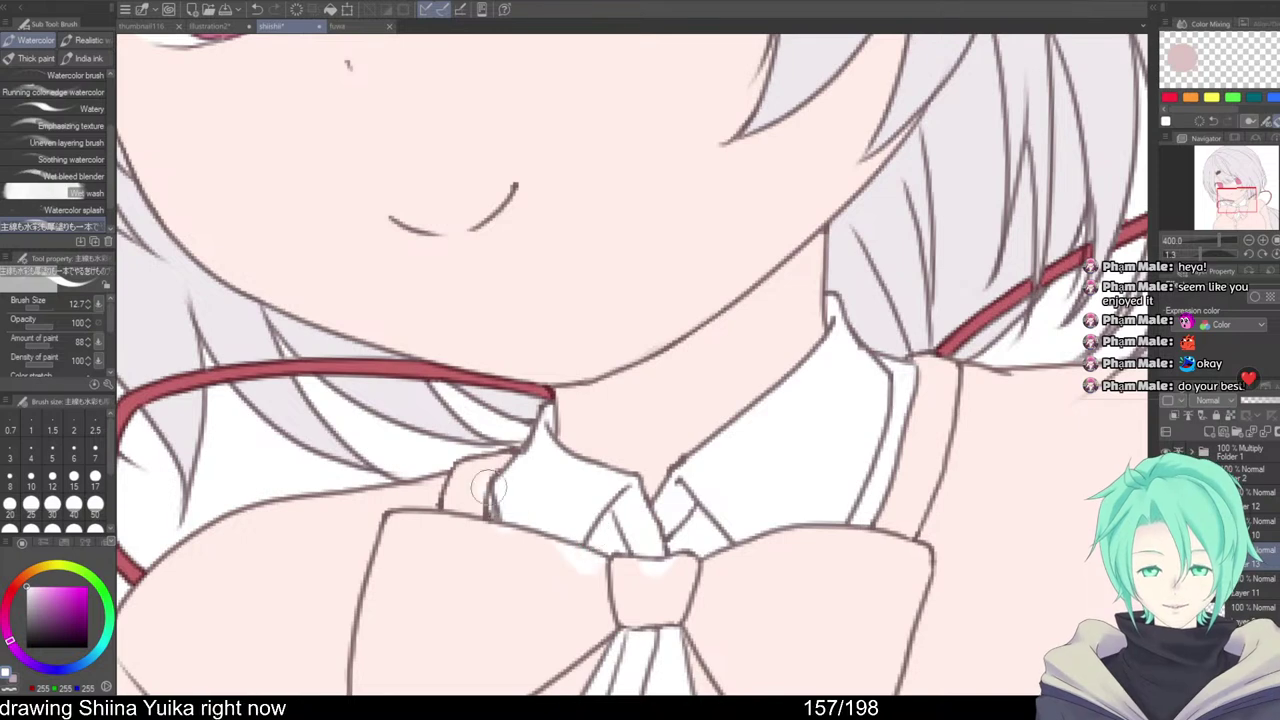
Paint broad white strokes over the bow area and the shirt opening, enlarging the brush to 44.5
{"action": "key", "text": "ctrl+minus"}
{"action": "key", "text": "ctrl+minus"}
{"action": "mouse_move", "coordinate": [568, 488]}
{"action": "left_mouse_down"}
{"action": "mouse_move", "coordinate": [644, 494]}
{"action": "mouse_move", "coordinate": [740, 448]}
{"action": "mouse_move", "coordinate": [763, 418]}
{"action": "mouse_move", "coordinate": [743, 404]}
{"action": "mouse_move", "coordinate": [758, 434]}
{"action": "mouse_move", "coordinate": [673, 506]}
{"action": "mouse_move", "coordinate": [620, 525]}
{"action": "mouse_move", "coordinate": [586, 487]}
{"action": "mouse_move", "coordinate": [623, 543]}
{"action": "mouse_move", "coordinate": [686, 592]}
{"action": "mouse_move", "coordinate": [612, 636]}
{"action": "left_mouse_up"}
{"action": "mouse_move", "coordinate": [734, 529]}
{"action": "left_mouse_down"}
{"action": "mouse_move", "coordinate": [757, 491]}
{"action": "mouse_move", "coordinate": [829, 466]}
{"action": "mouse_move", "coordinate": [894, 476]}
{"action": "mouse_move", "coordinate": [888, 458]}
{"action": "mouse_move", "coordinate": [899, 464]}
{"action": "left_mouse_up"}
{"action": "scroll", "coordinate": [829, 466], "scroll_direction": "down", "scroll_amount": 3}
{"action": "scroll", "coordinate": [892, 476], "scroll_direction": "up", "scroll_amount": 2}
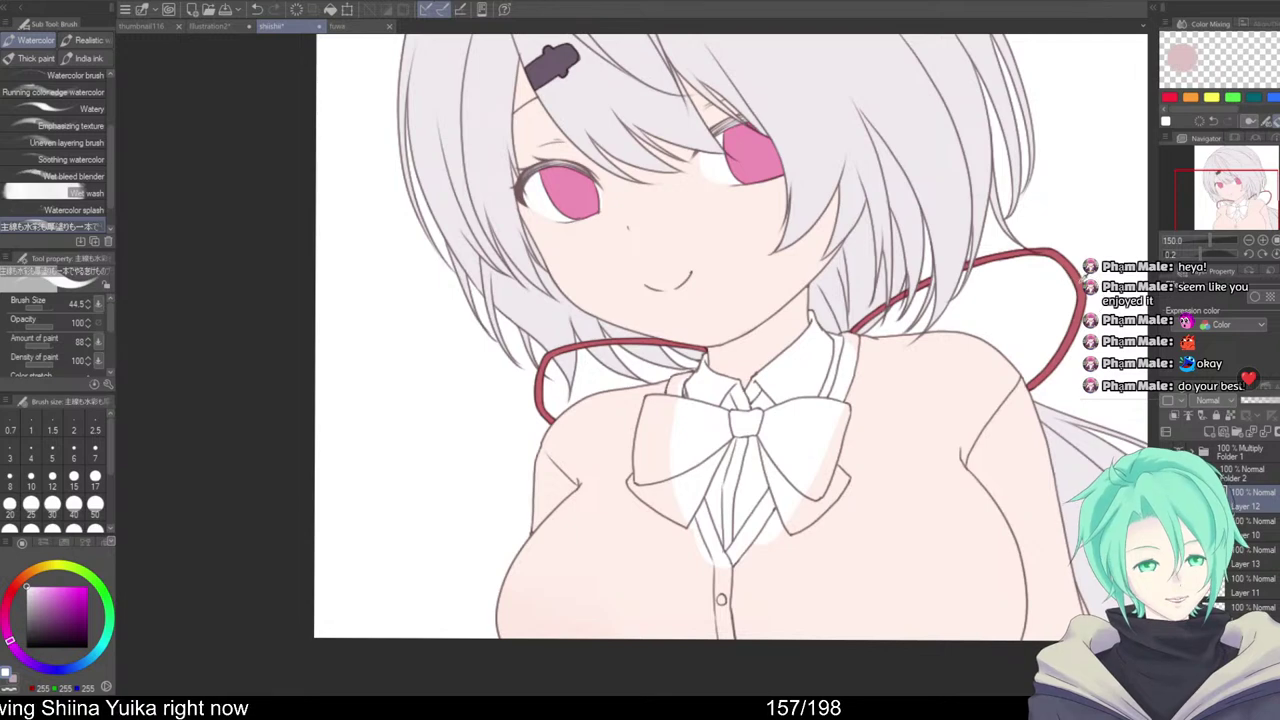
On Layer 12, fill the bow's knot and the loop and tail on the hair clip's side with the cord's red
{"action": "scroll", "coordinate": [738, 396], "scroll_direction": "up", "scroll_amount": 2}
{"action": "key", "text": "g"}
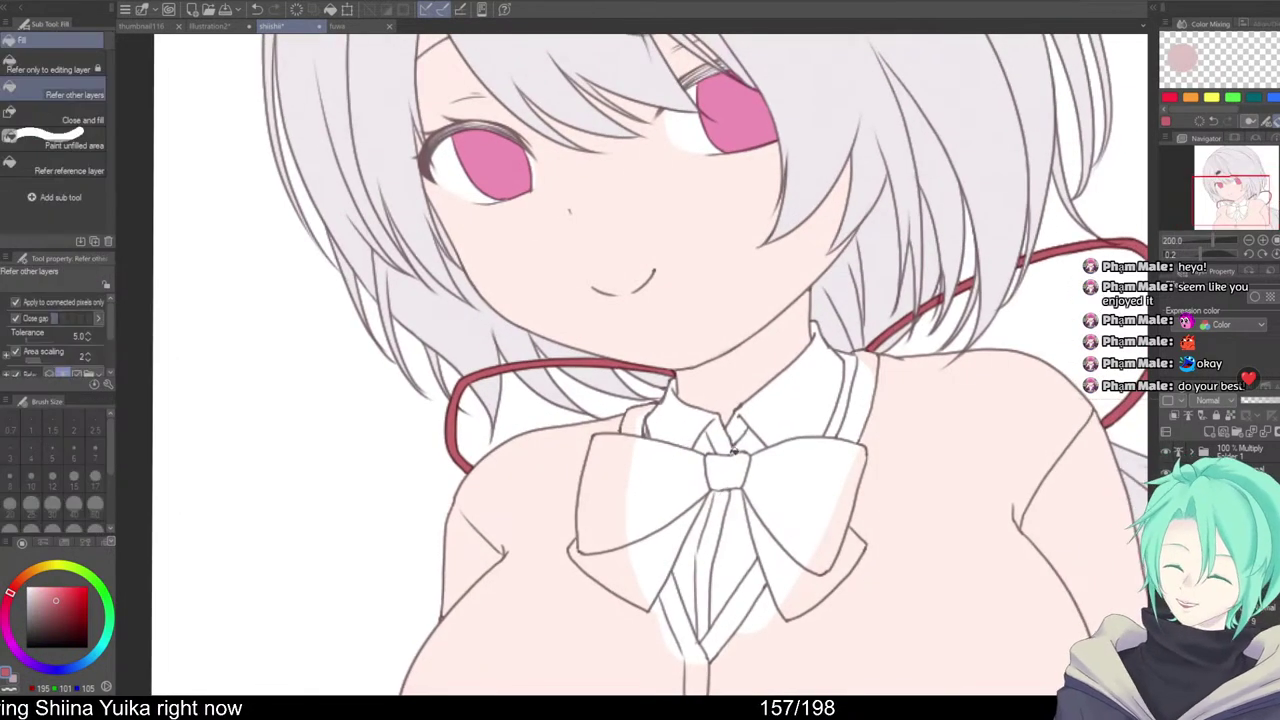
{"action": "left_click", "coordinate": [728, 466]}
{"action": "left_click", "coordinate": [667, 482]}
{"action": "left_click", "coordinate": [645, 561]}
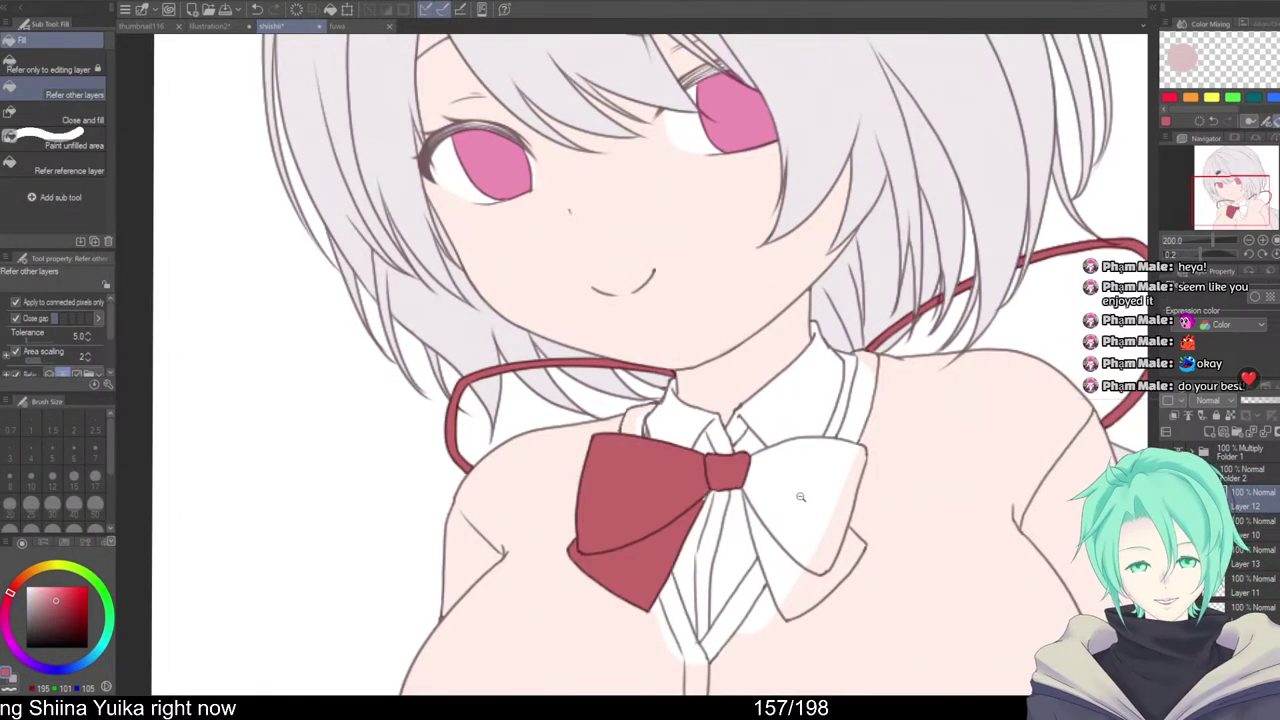
Fill the bow's other loop and tail with the same red
{"action": "scroll", "coordinate": [801, 497], "scroll_direction": "down", "scroll_amount": 1}
{"action": "left_click_drag", "start_coordinate": [812, 506], "coordinate": [823, 480]}
{"action": "scroll", "coordinate": [824, 470], "scroll_direction": "up", "scroll_amount": 3}
{"action": "left_click", "coordinate": [811, 501]}
{"action": "left_click", "coordinate": [773, 608]}
{"action": "left_click_drag", "start_coordinate": [768, 567], "coordinate": [804, 523]}
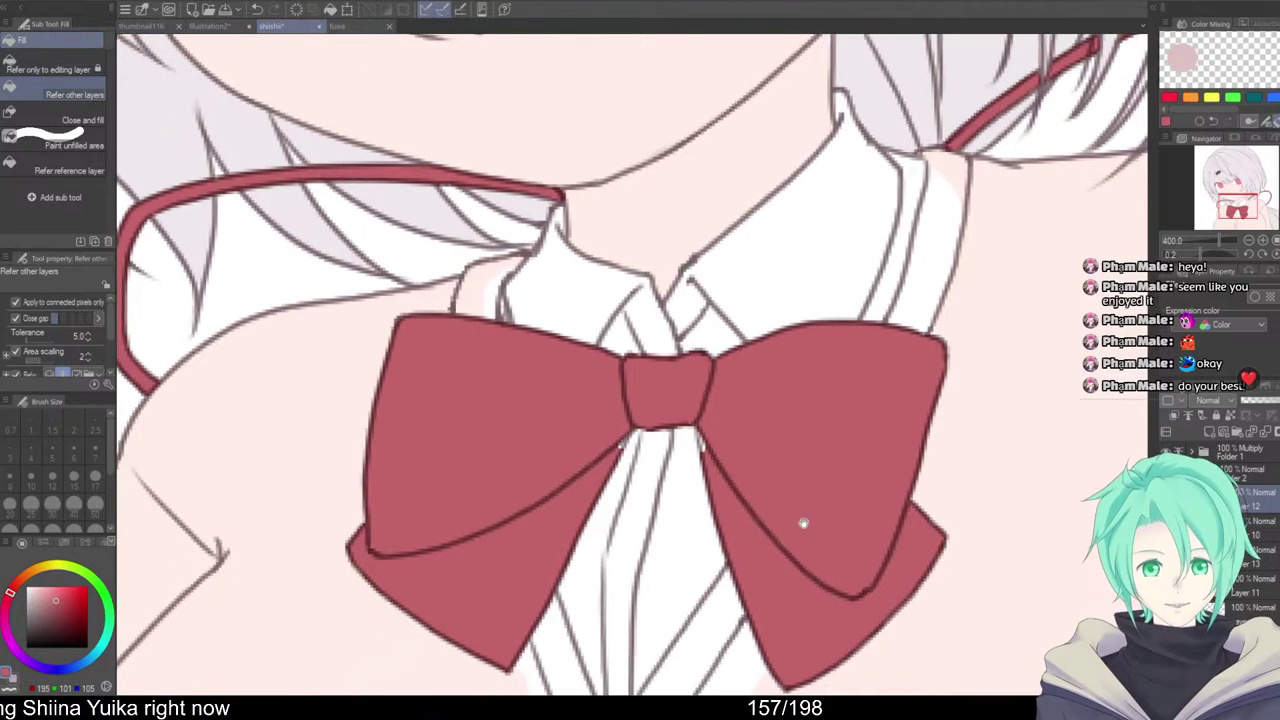
Paint over the small unfilled gaps around the bow's knot in red with a size 10 brush
{"action": "key", "text": "b"}
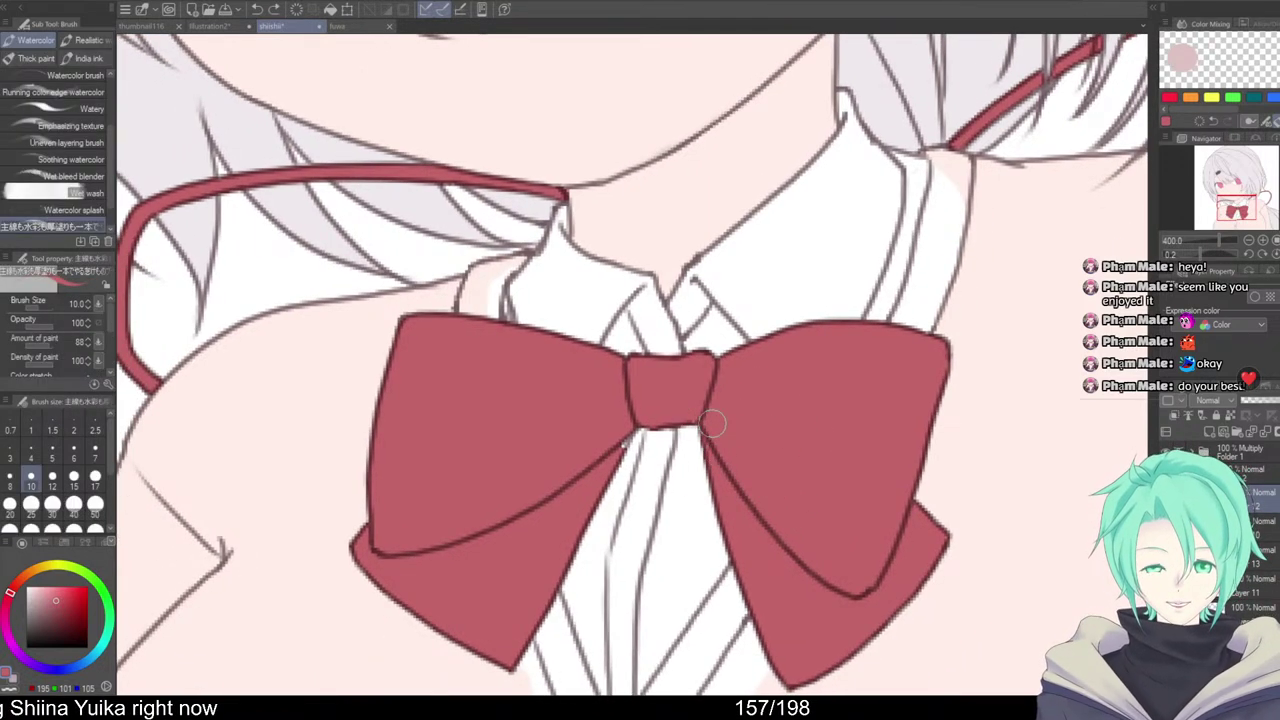
{"action": "mouse_move", "coordinate": [716, 399]}
{"action": "left_mouse_down"}
{"action": "mouse_move", "coordinate": [734, 397]}
{"action": "mouse_move", "coordinate": [734, 409]}
{"action": "left_mouse_up"}
{"action": "scroll", "coordinate": [784, 408], "scroll_direction": "down", "scroll_amount": 3}
{"action": "scroll", "coordinate": [880, 450], "scroll_direction": "down", "scroll_amount": 1}
{"action": "scroll", "coordinate": [954, 475], "scroll_direction": "up", "scroll_amount": 3}
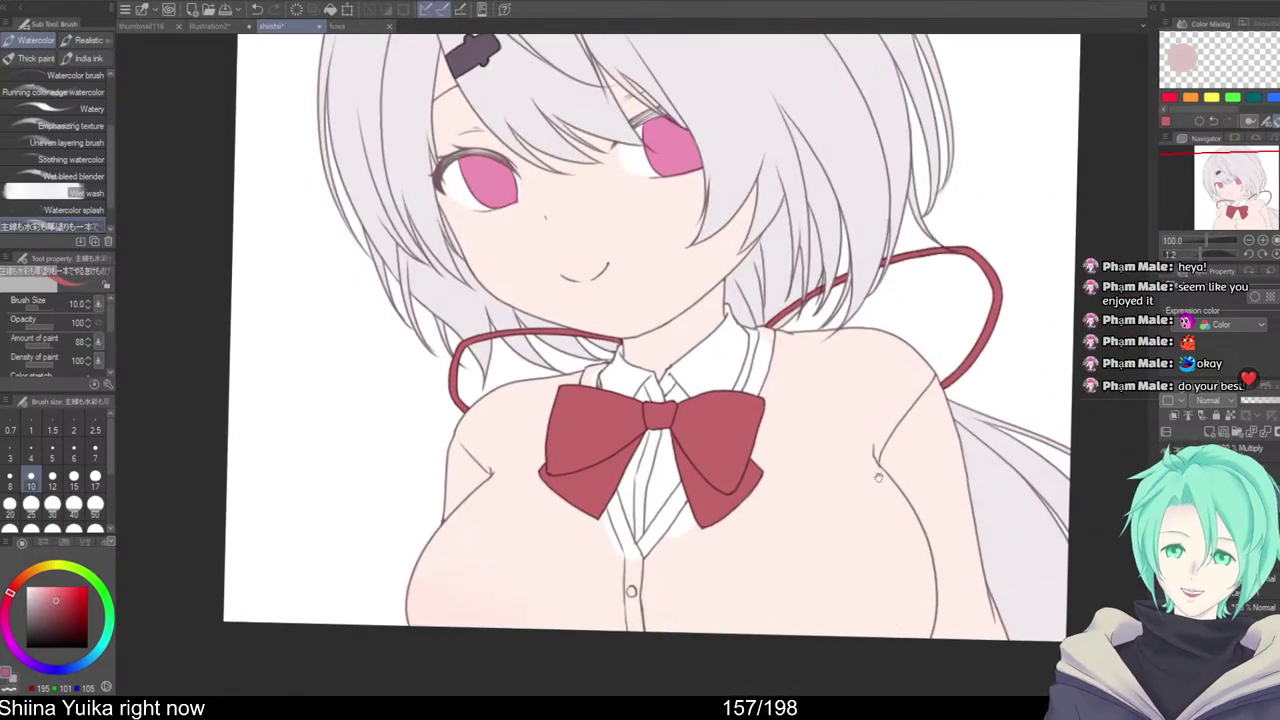
{"action": "scroll", "coordinate": [955, 560], "scroll_direction": "up", "scroll_amount": 2}
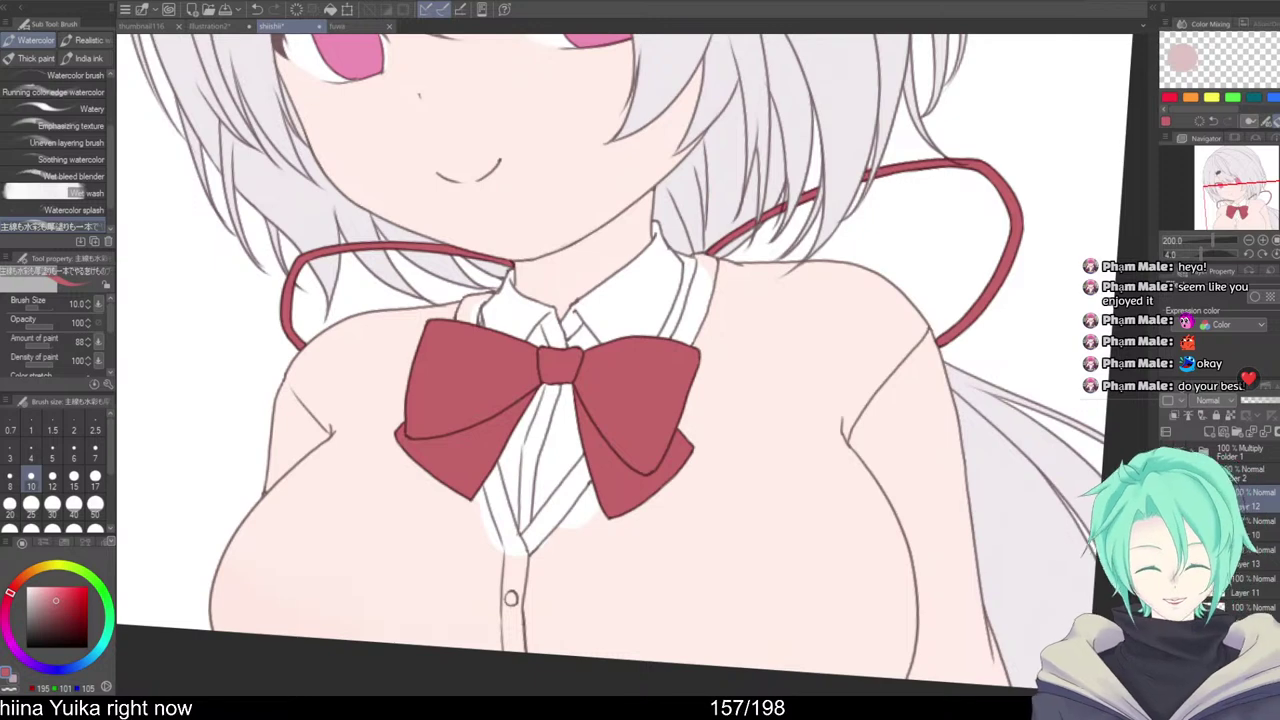
Add a new layer directly above Layer 13
{"action": "left_click", "coordinate": [1270, 564]}
{"action": "left_click", "coordinate": [1209, 432]}
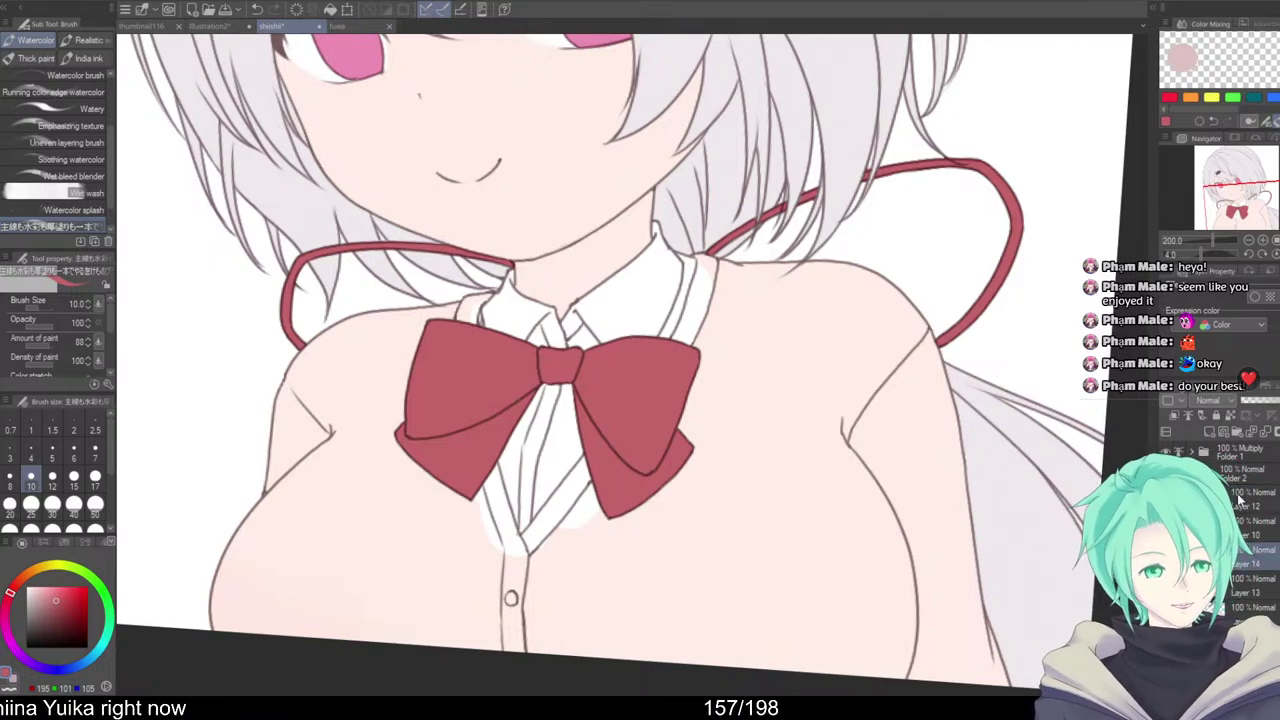
{"action": "left_click_drag", "start_coordinate": [908, 518], "coordinate": [940, 542]}
{"action": "left_click_drag", "start_coordinate": [943, 542], "coordinate": [975, 539]}
{"action": "scroll", "coordinate": [974, 540], "scroll_direction": "down", "scroll_amount": 2}
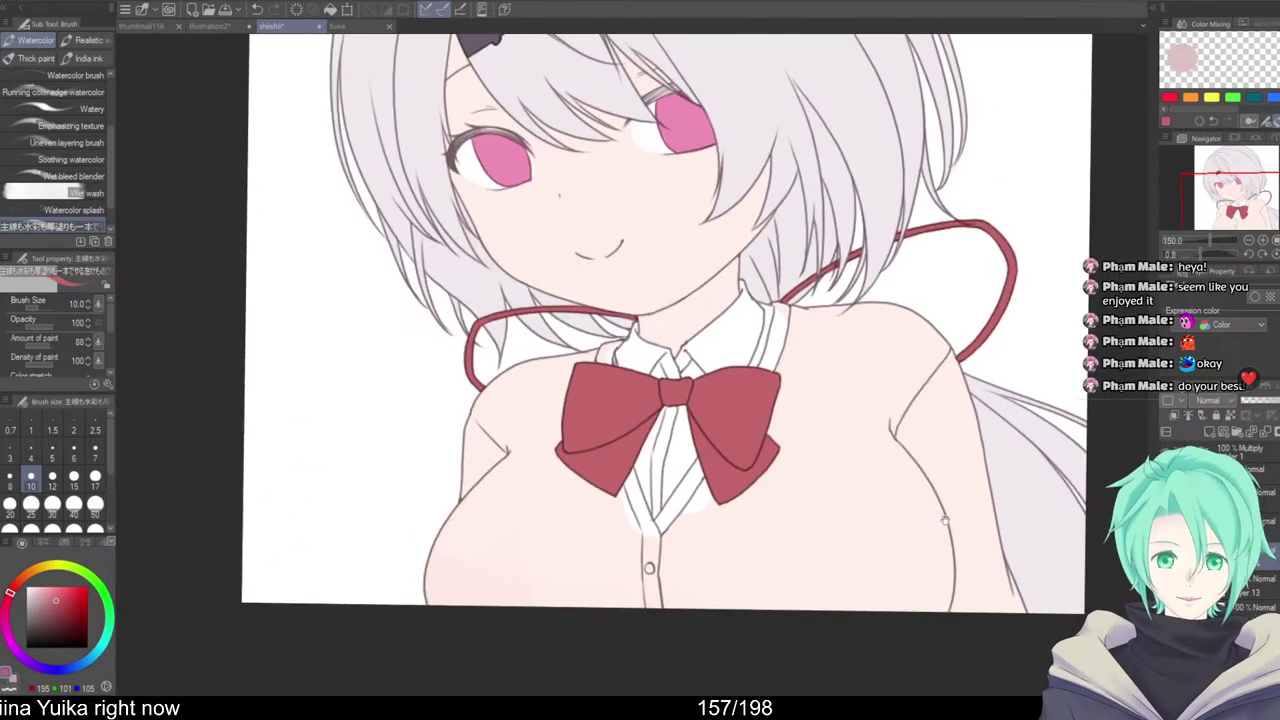
On Layer 14, fill both halves of the cardigan and its sleeves with pale cream, RGB 255, 250, 237
{"action": "left_click", "coordinate": [36, 572]}
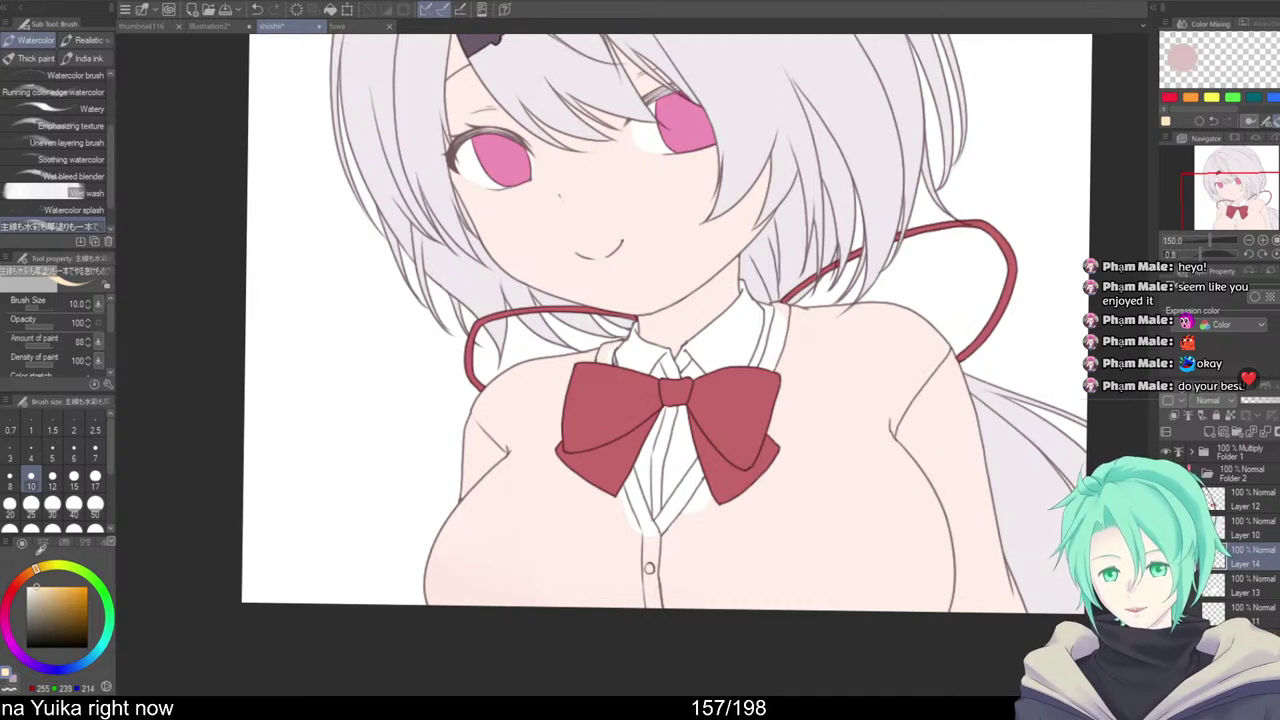
{"action": "left_click_drag", "start_coordinate": [37, 573], "coordinate": [41, 570]}
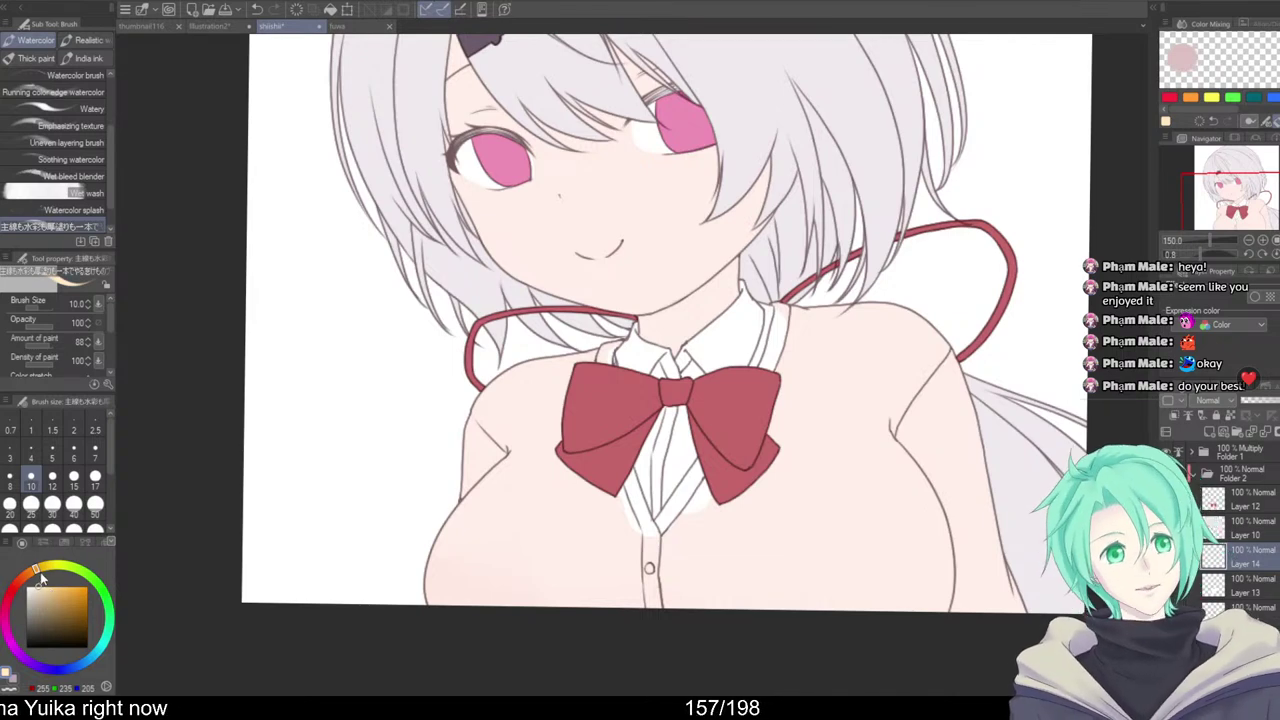
{"action": "key", "text": "g"}
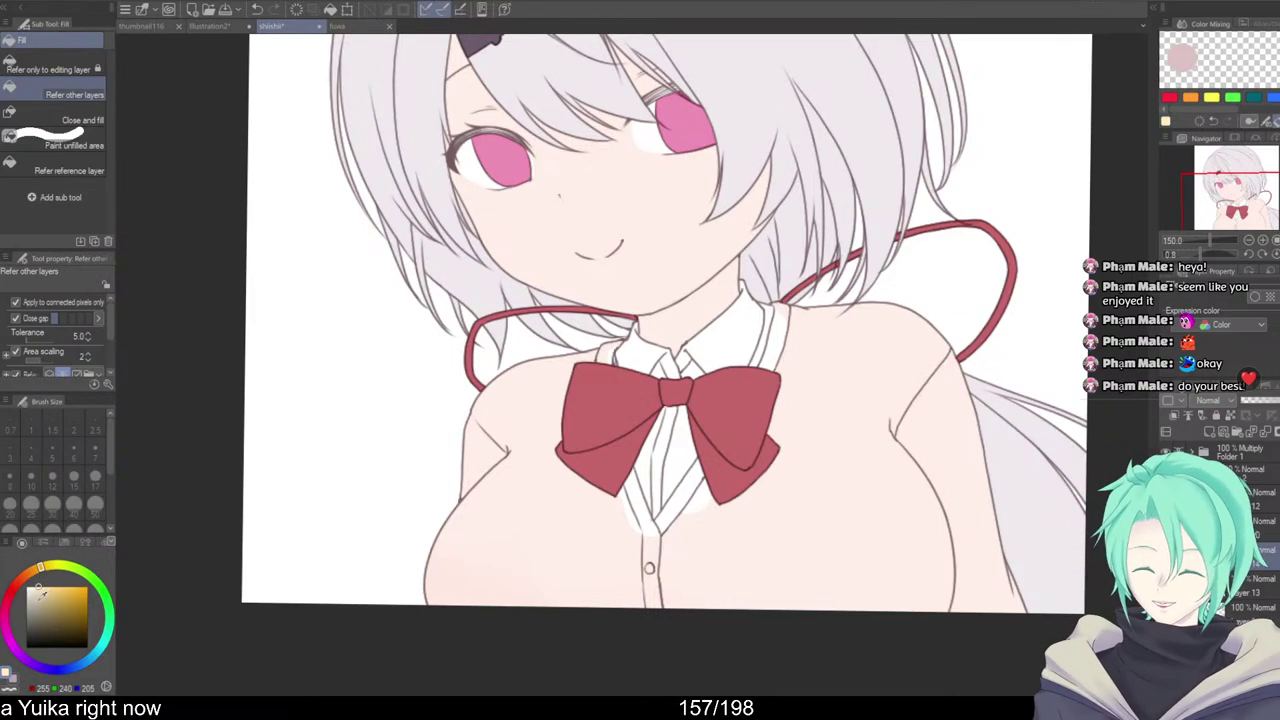
{"action": "left_click", "coordinate": [900, 505]}
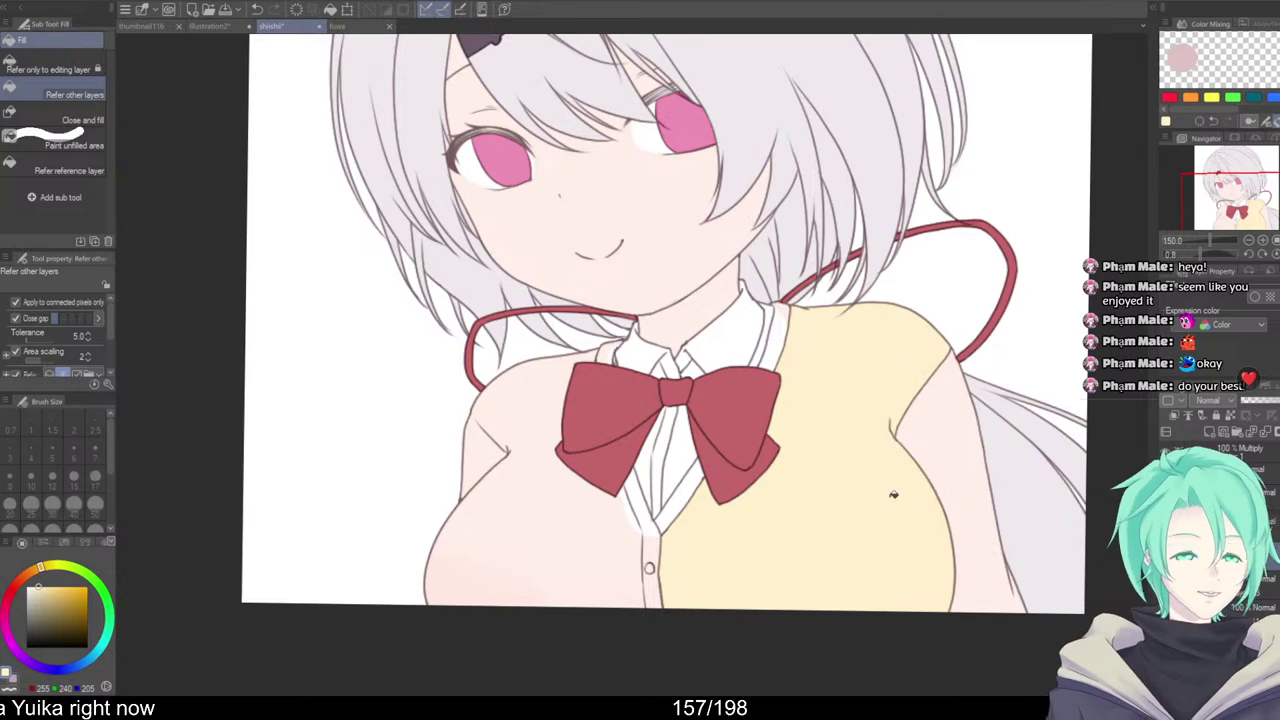
{"action": "key", "text": "ctrl+z"}
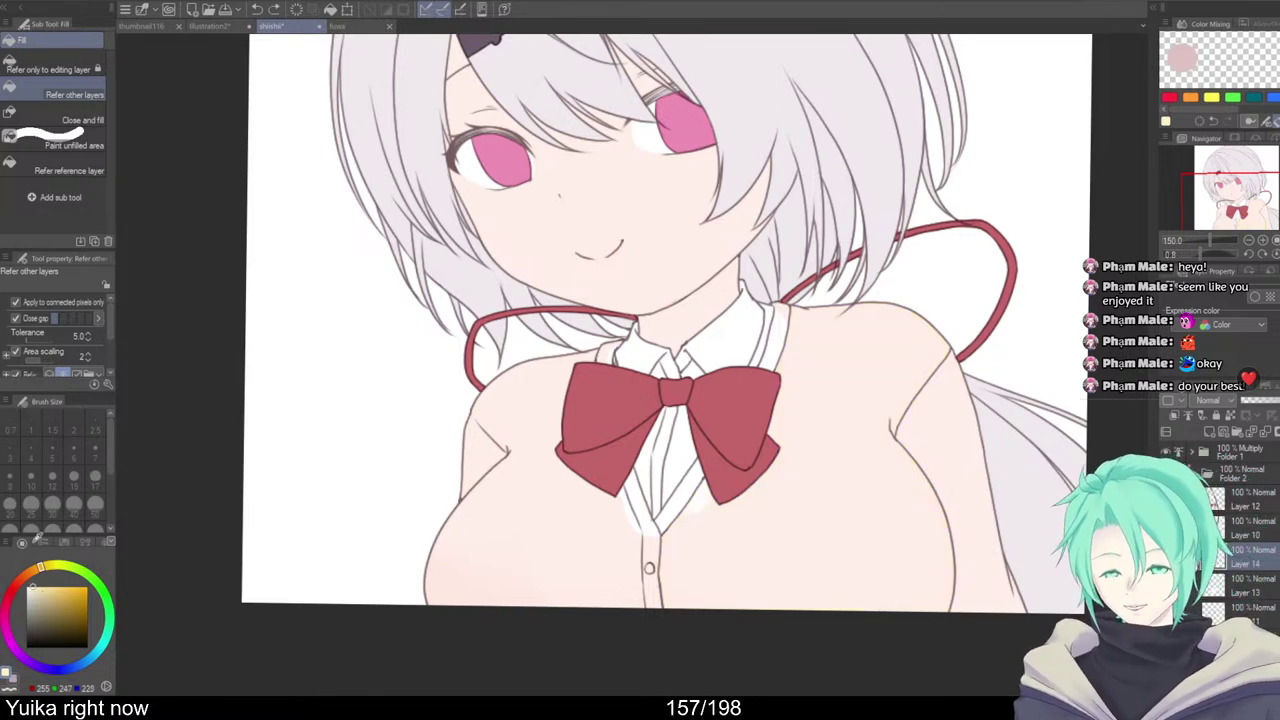
{"action": "left_click", "coordinate": [827, 498]}
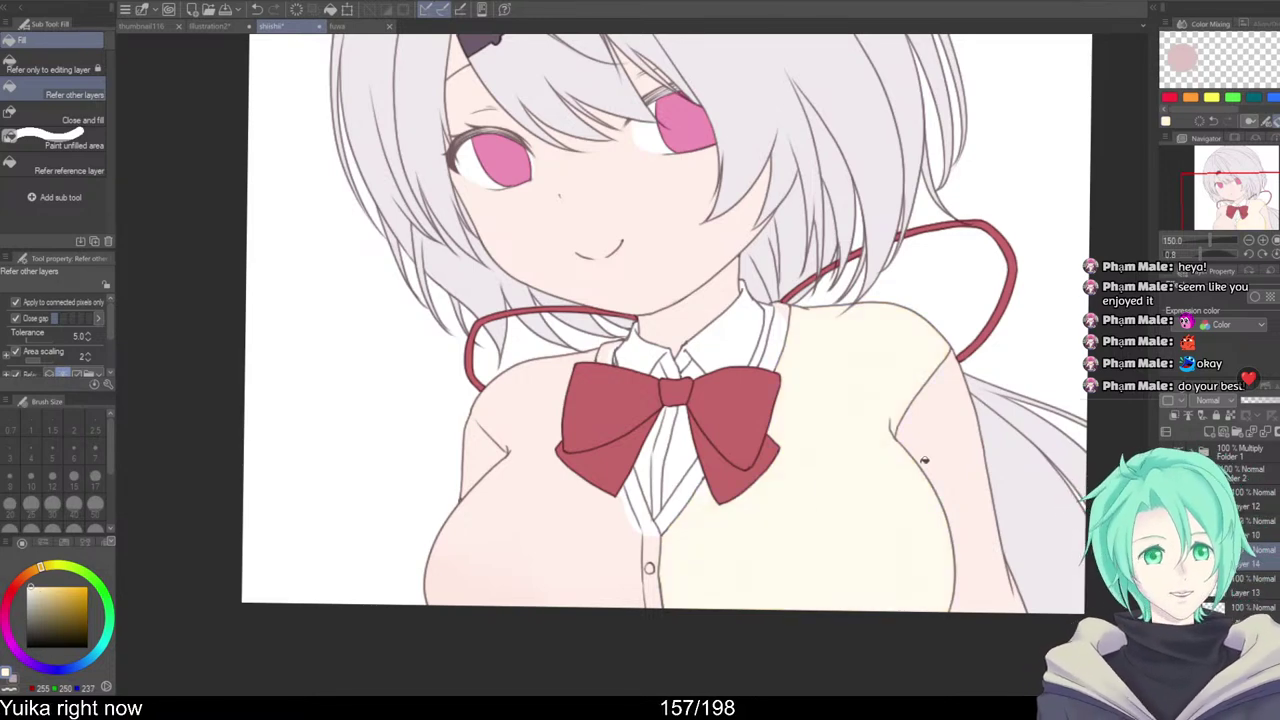
{"action": "left_click_drag", "start_coordinate": [822, 484], "coordinate": [895, 488]}
{"action": "left_click", "coordinate": [911, 417]}
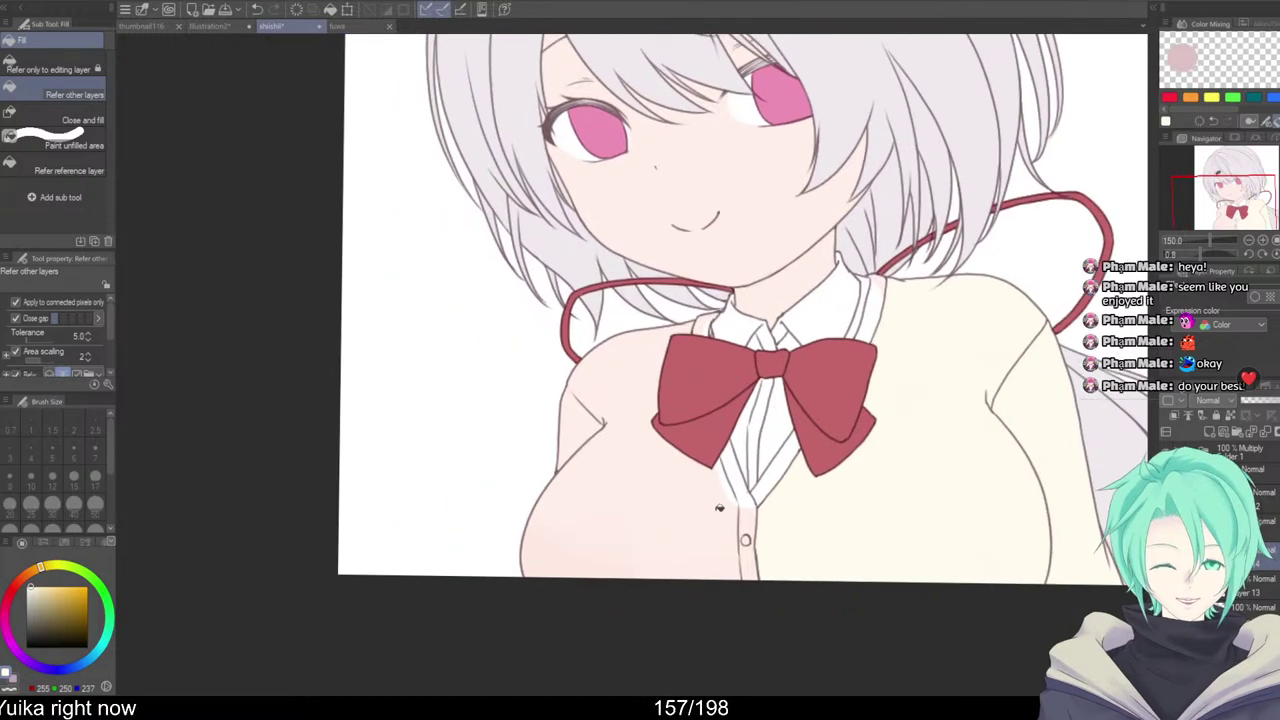
{"action": "left_click", "coordinate": [708, 512]}
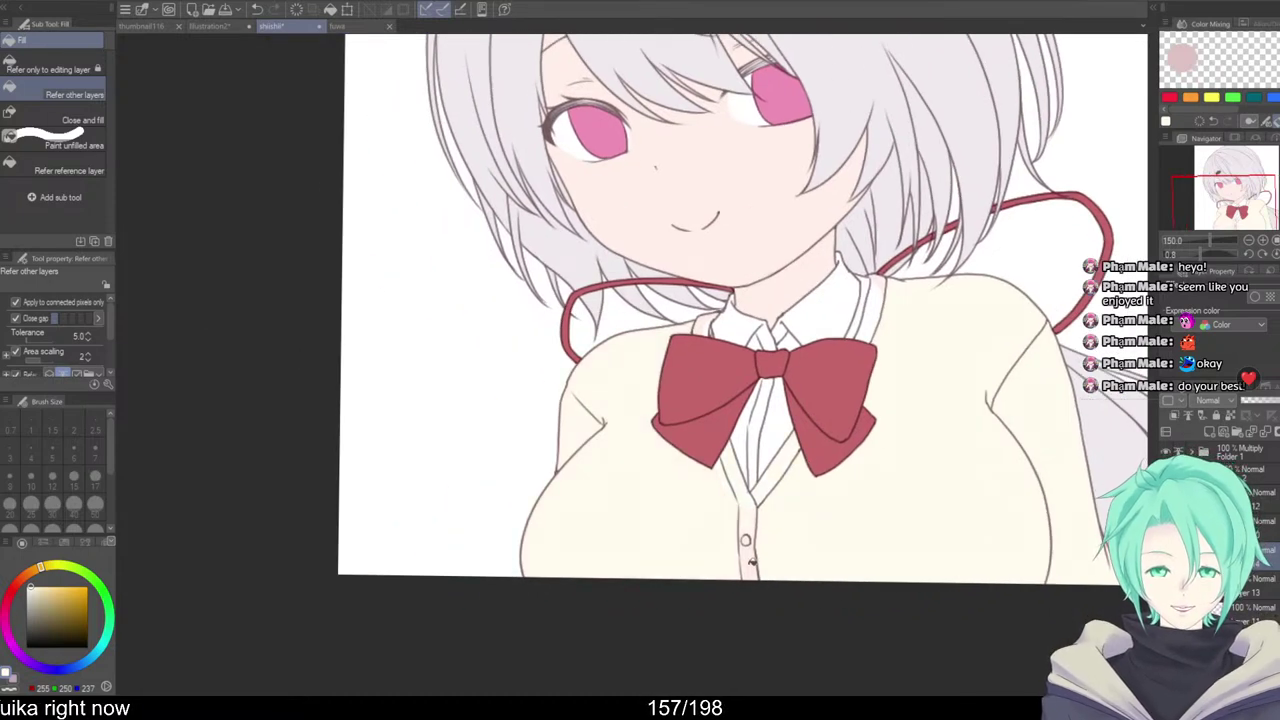
Paint the cardigan's button and the leftover gaps along its front band with the same cream
{"action": "scroll", "coordinate": [779, 534], "scroll_direction": "up", "scroll_amount": 3}
{"action": "key", "text": "b"}
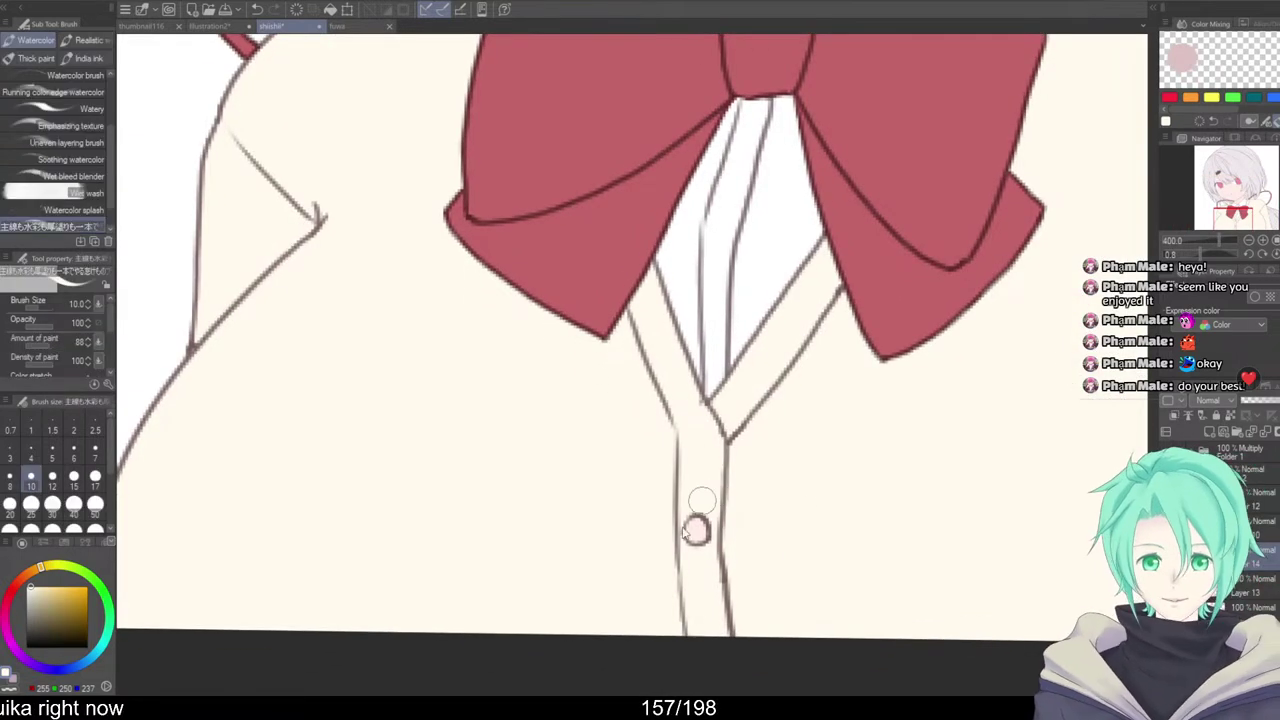
{"action": "left_click_drag", "start_coordinate": [702, 506], "coordinate": [721, 564]}
{"action": "mouse_move", "coordinate": [721, 564]}
{"action": "left_mouse_down"}
{"action": "mouse_move", "coordinate": [719, 465]}
{"action": "mouse_move", "coordinate": [694, 464]}
{"action": "mouse_move", "coordinate": [715, 630]}
{"action": "left_mouse_up"}
{"action": "mouse_move", "coordinate": [654, 446]}
{"action": "left_mouse_down"}
{"action": "mouse_move", "coordinate": [757, 614]}
{"action": "mouse_move", "coordinate": [723, 583]}
{"action": "mouse_move", "coordinate": [750, 553]}
{"action": "mouse_move", "coordinate": [725, 543]}
{"action": "left_mouse_up"}
{"action": "scroll", "coordinate": [750, 553], "scroll_direction": "down", "scroll_amount": 2}
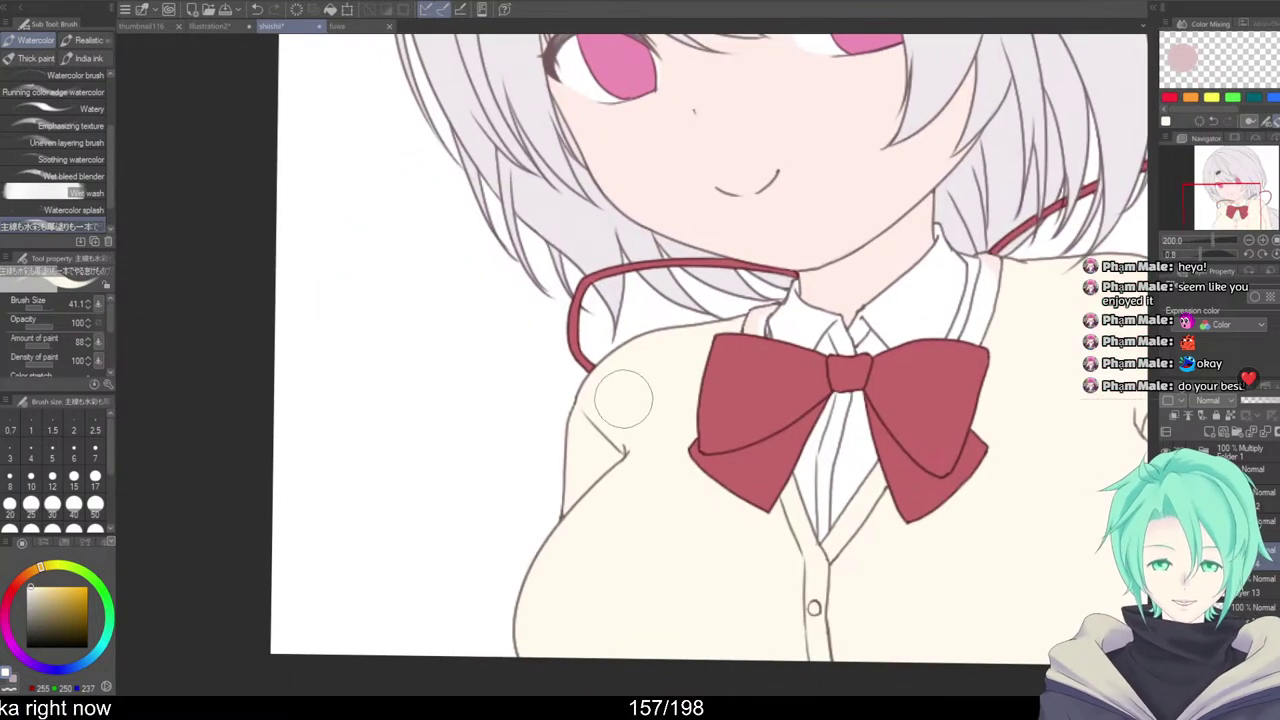
Fill the cardigan's neckband on the shoulder opposite the hair clip with the same cream
{"action": "left_click_drag", "start_coordinate": [563, 606], "coordinate": [558, 552]}
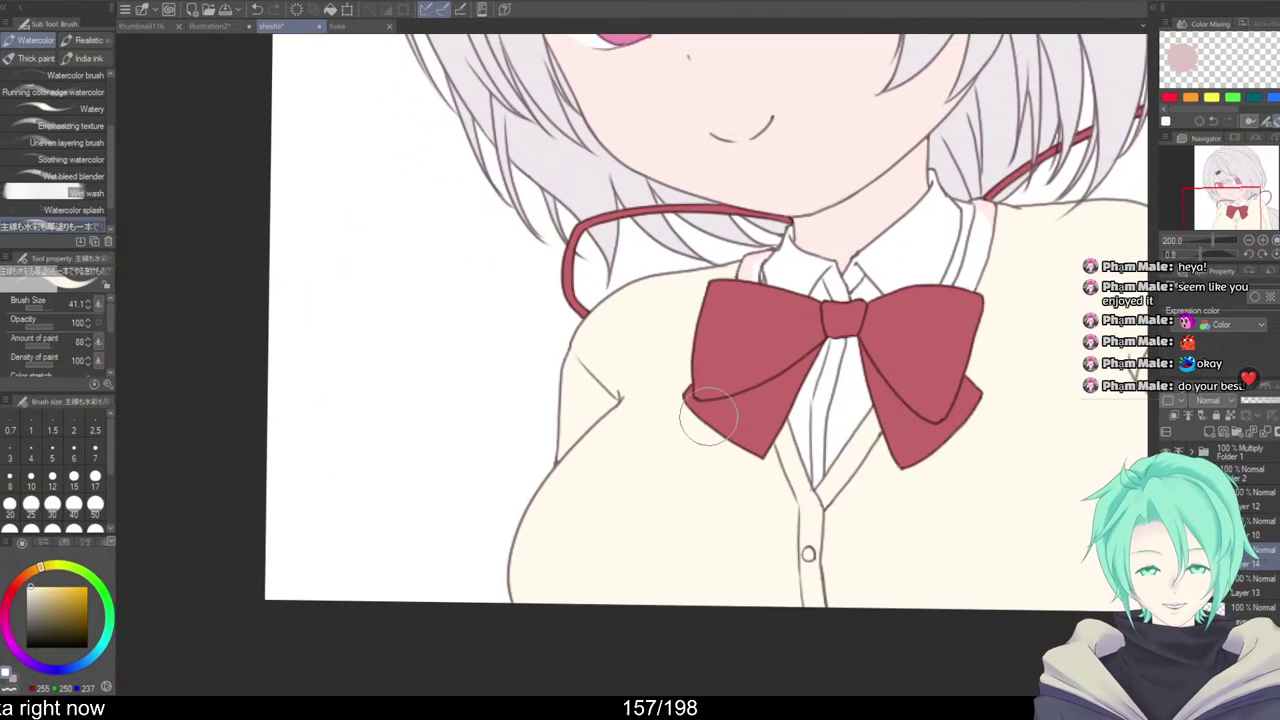
{"action": "left_click_drag", "start_coordinate": [950, 423], "coordinate": [885, 417]}
{"action": "left_click", "coordinate": [885, 417]}
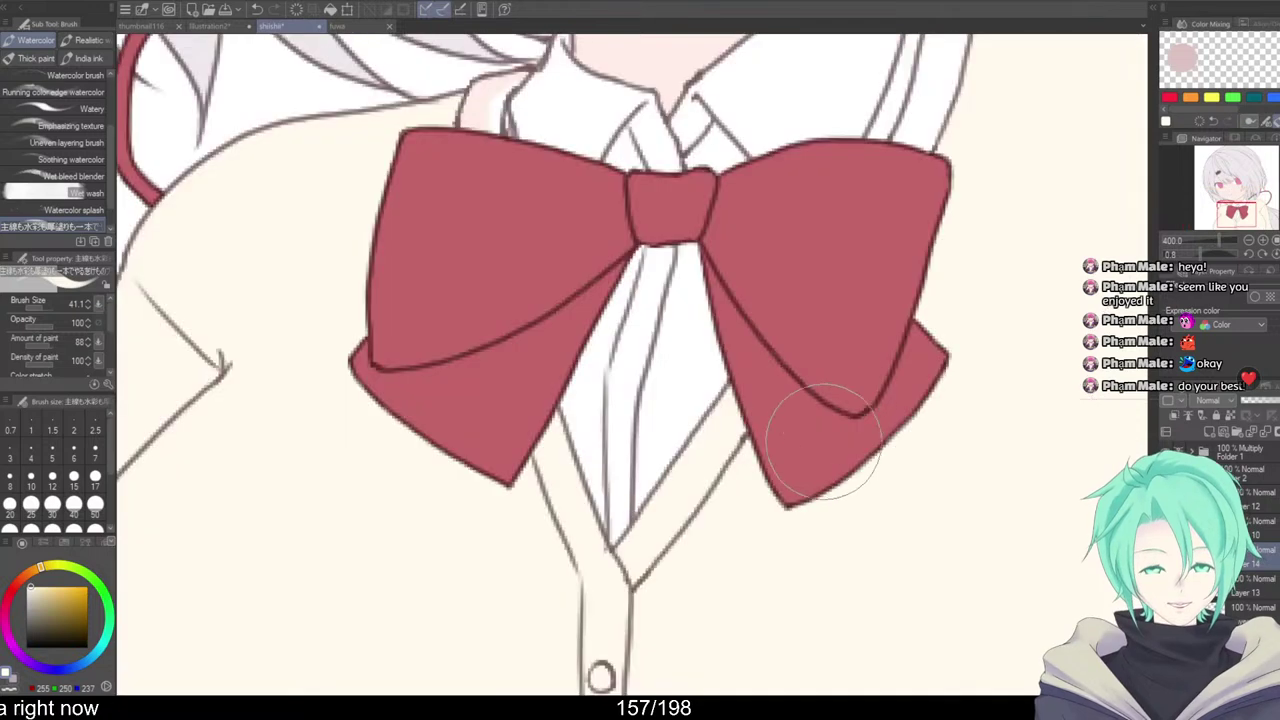
{"action": "left_click_drag", "start_coordinate": [964, 320], "coordinate": [751, 568]}
{"action": "key", "text": "g"}
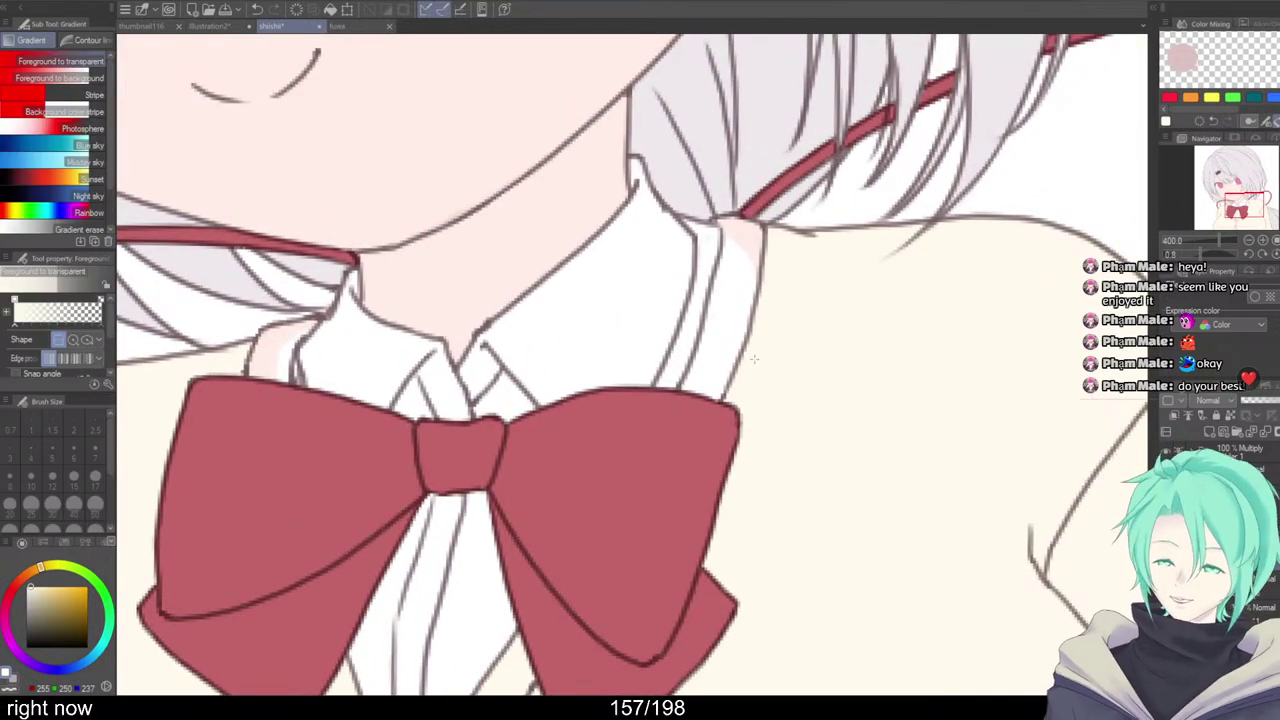
{"action": "key", "text": "g"}
{"action": "left_click", "coordinate": [752, 311]}
{"action": "key", "text": "b"}
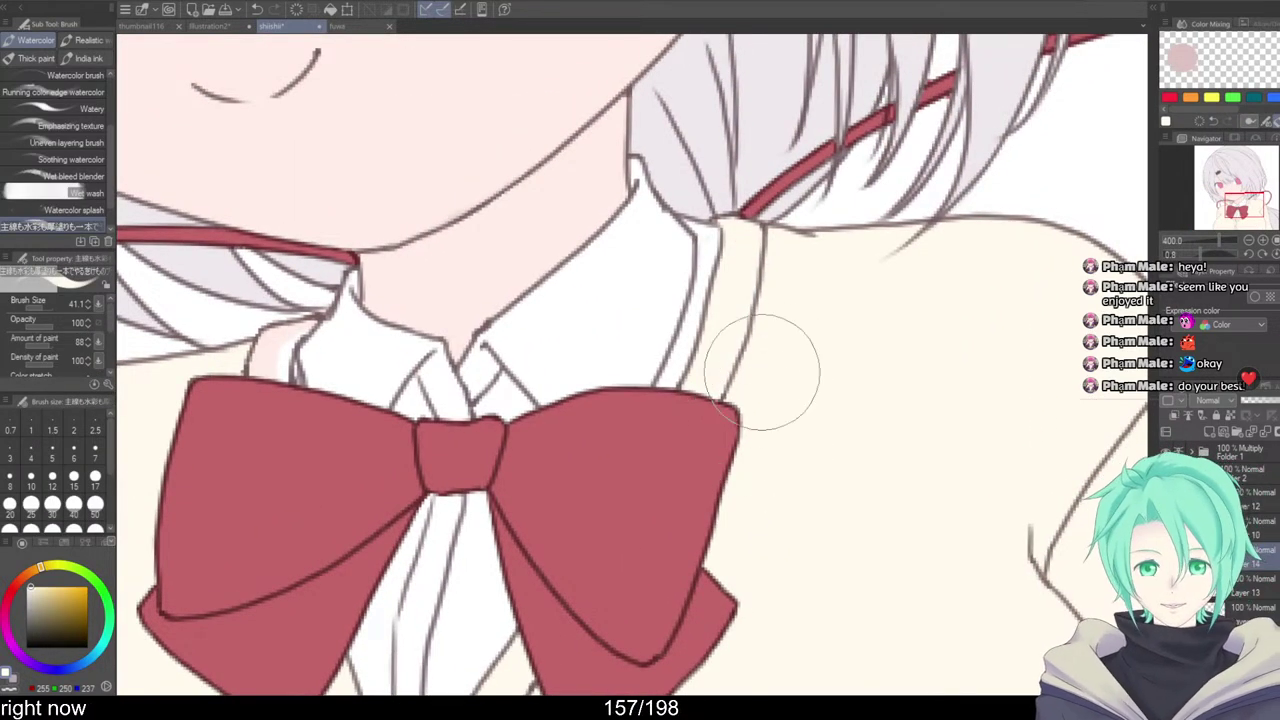
Fill the small neckband piece above the bow on the hair clip's side with the same cream
{"action": "left_click_drag", "start_coordinate": [637, 432], "coordinate": [866, 386]}
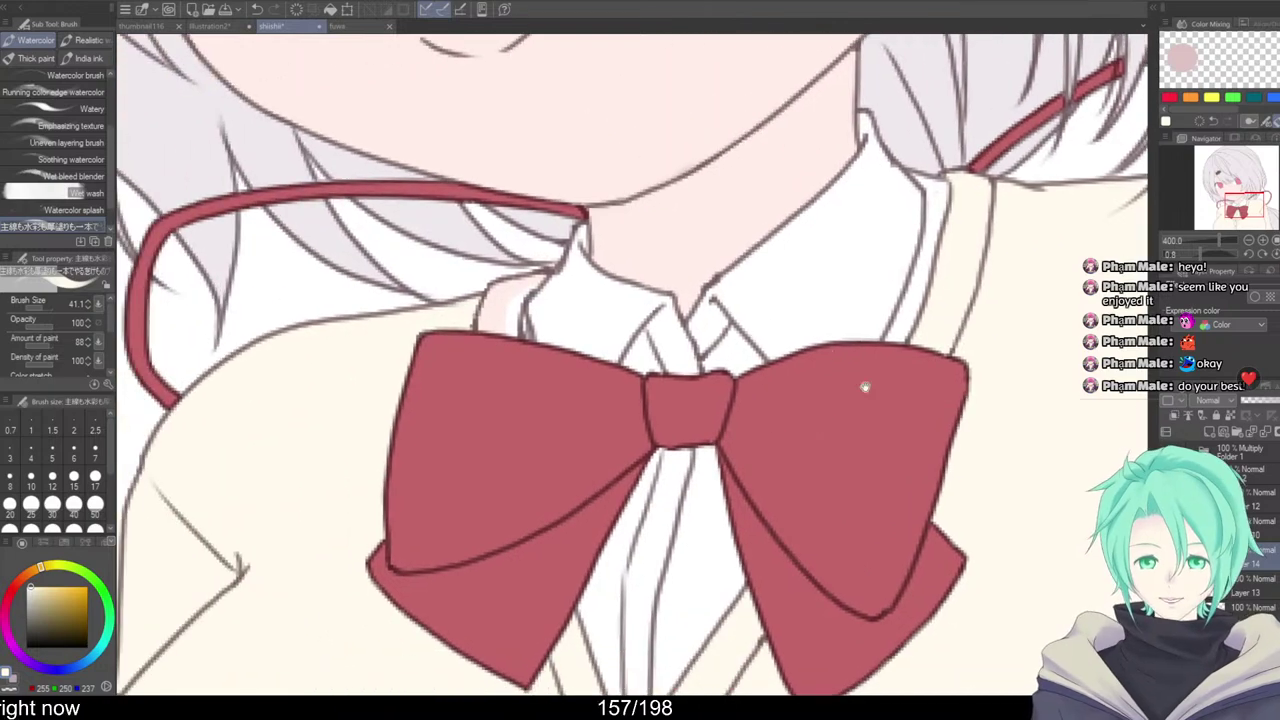
{"action": "key", "text": "g"}
{"action": "left_click", "coordinate": [494, 305]}
{"action": "key", "text": "b"}
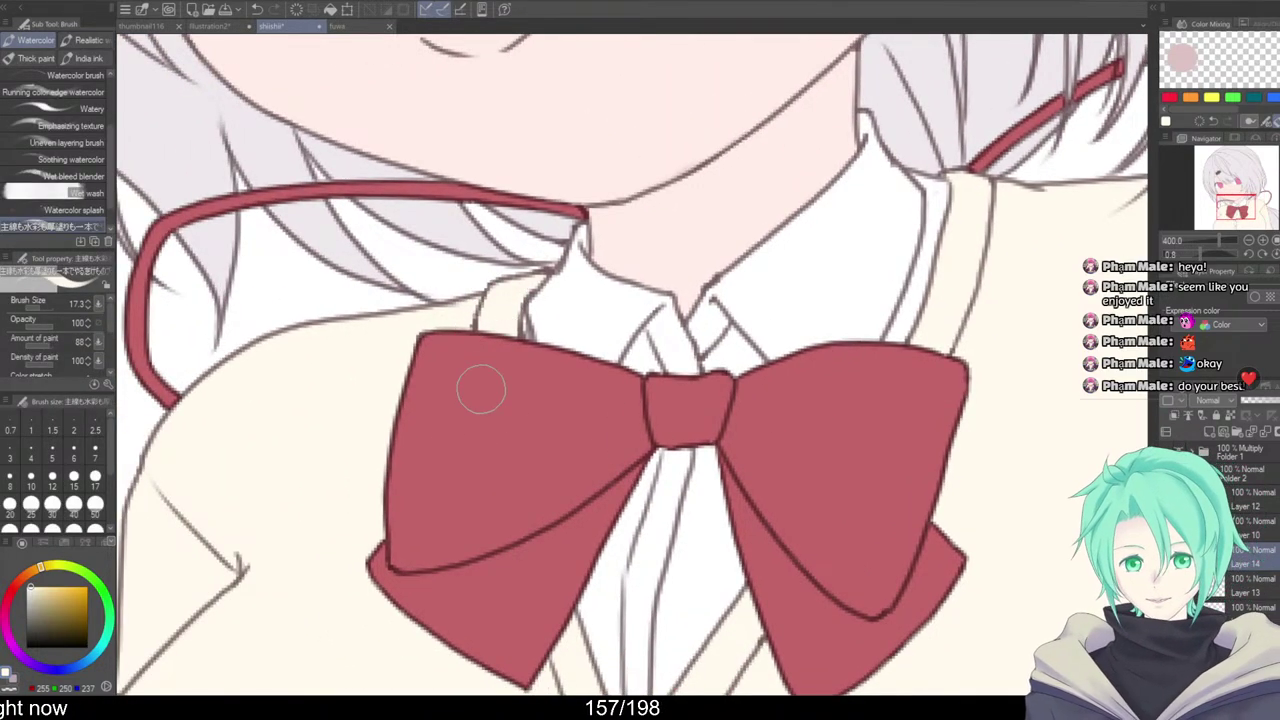
{"action": "mouse_move", "coordinate": [704, 427]}
{"action": "left_mouse_down"}
{"action": "mouse_move", "coordinate": [908, 443]}
{"action": "mouse_move", "coordinate": [960, 429]}
{"action": "left_mouse_up"}
{"action": "scroll", "coordinate": [908, 443], "scroll_direction": "down", "scroll_amount": 2}
{"action": "scroll", "coordinate": [930, 425], "scroll_direction": "up", "scroll_amount": 3}
{"action": "scroll", "coordinate": [951, 410], "scroll_direction": "down", "scroll_amount": 1}
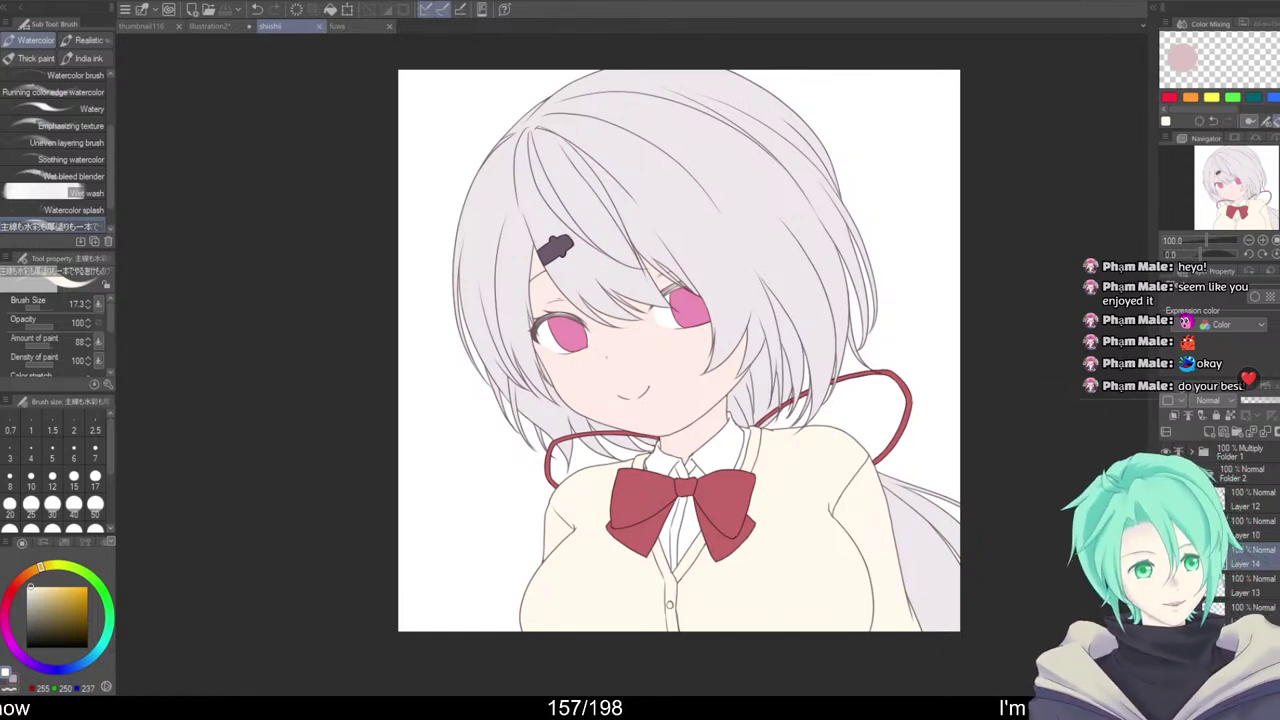
Collapse Folder 2 and add a new layer directly below Layer 7 for the background
{"action": "left_click", "coordinate": [1236, 475]}
{"action": "left_click", "coordinate": [1248, 523]}
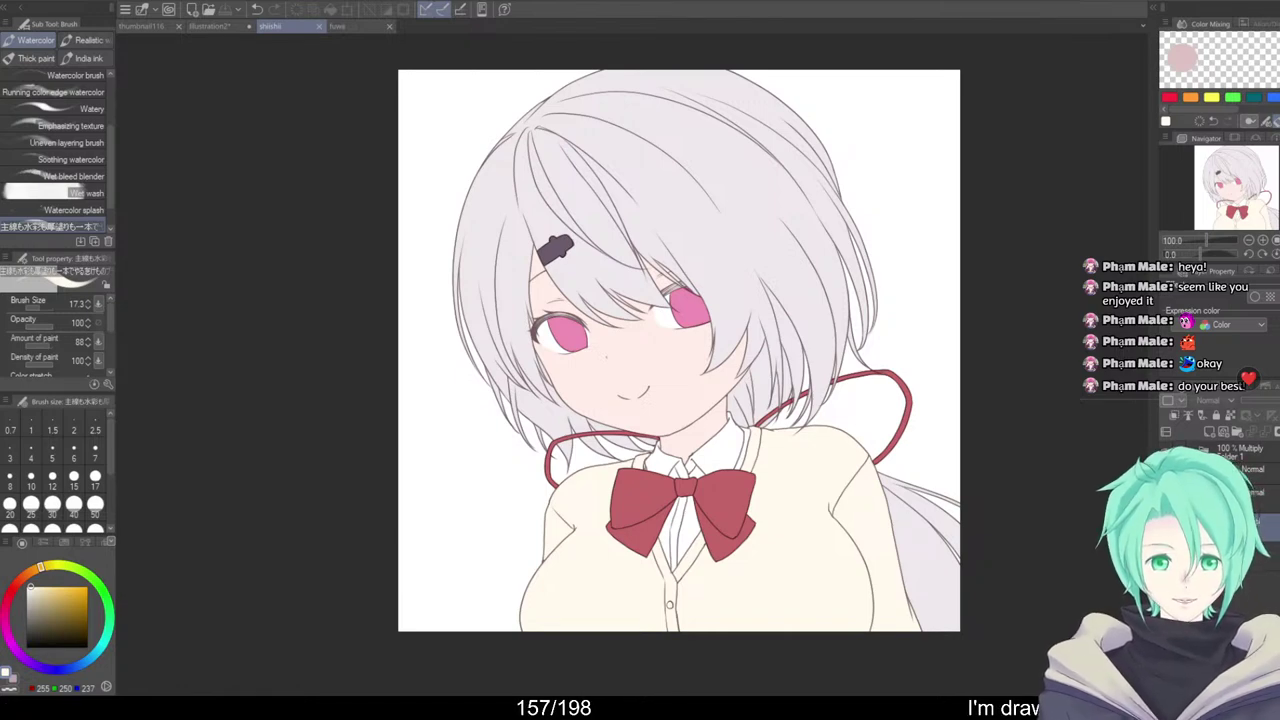
{"action": "left_click", "coordinate": [1206, 435]}
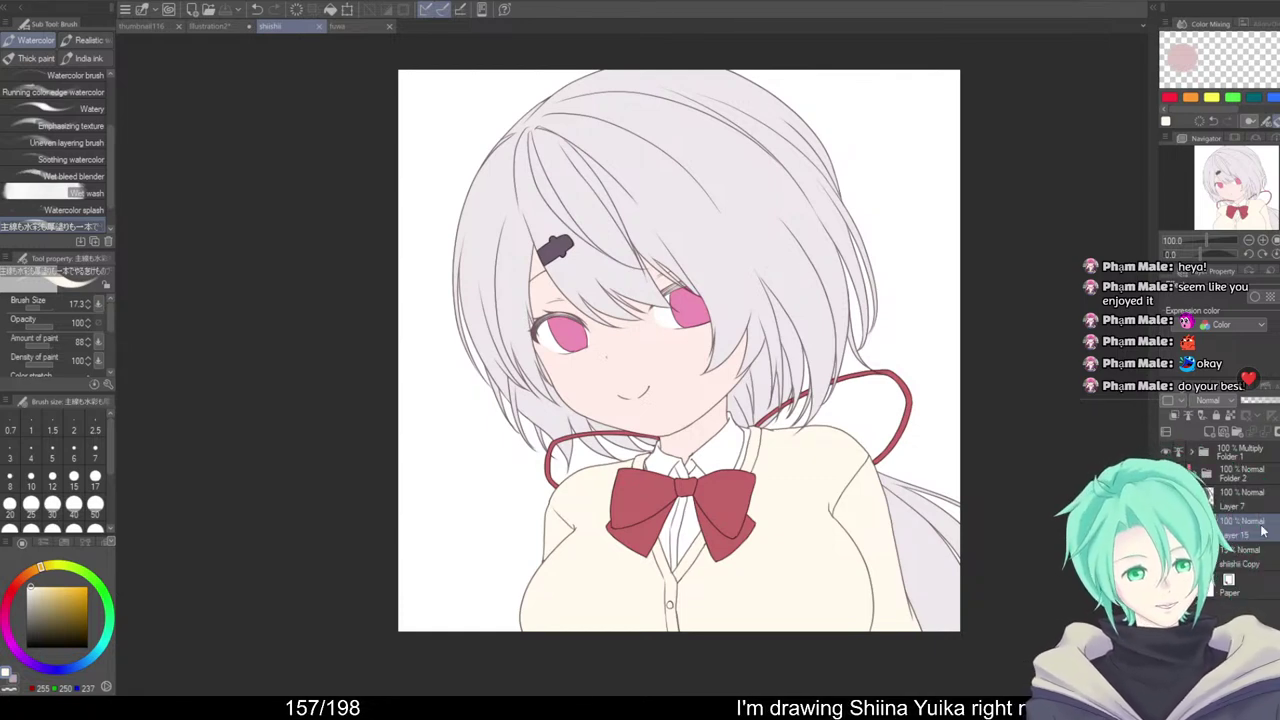
Choose a light sky blue, RGB 117, 221, 255, as the color for the background
{"action": "left_click", "coordinate": [65, 669]}
{"action": "left_click", "coordinate": [44, 591]}
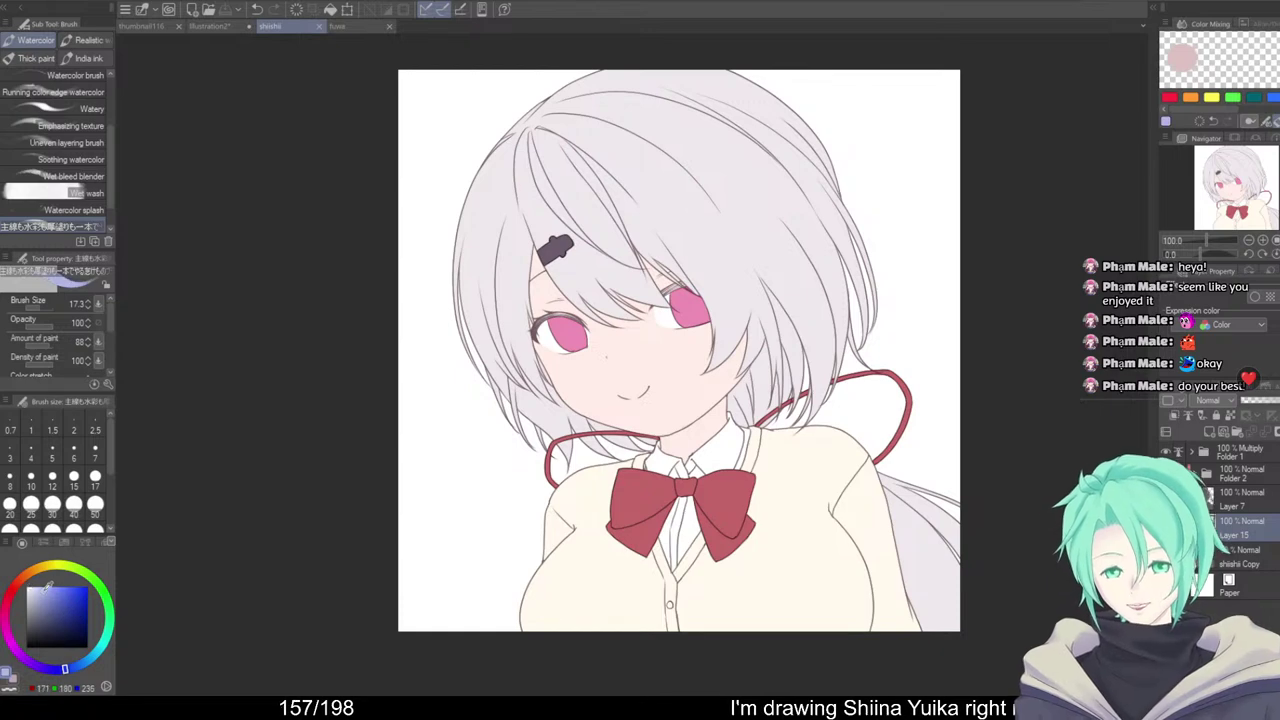
{"action": "left_click", "coordinate": [83, 663]}
{"action": "left_click", "coordinate": [52, 587]}
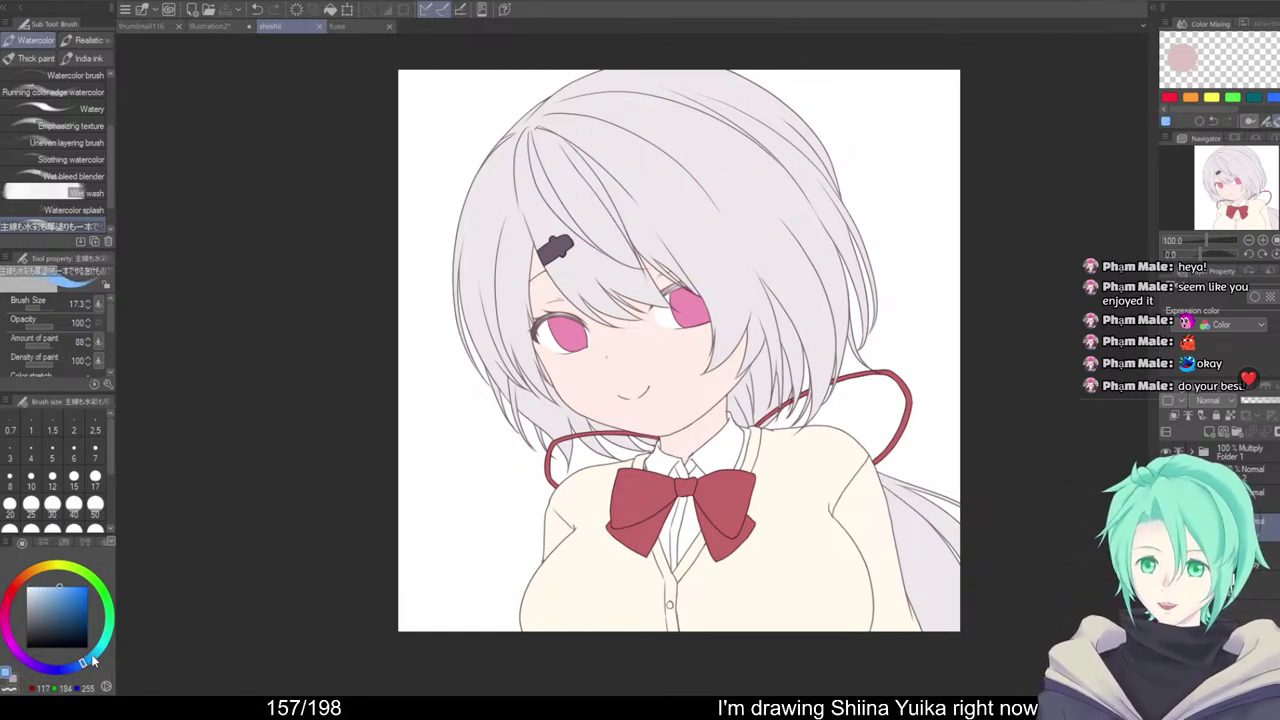
{"action": "left_click", "coordinate": [91, 658]}
{"action": "left_click", "coordinate": [65, 587]}
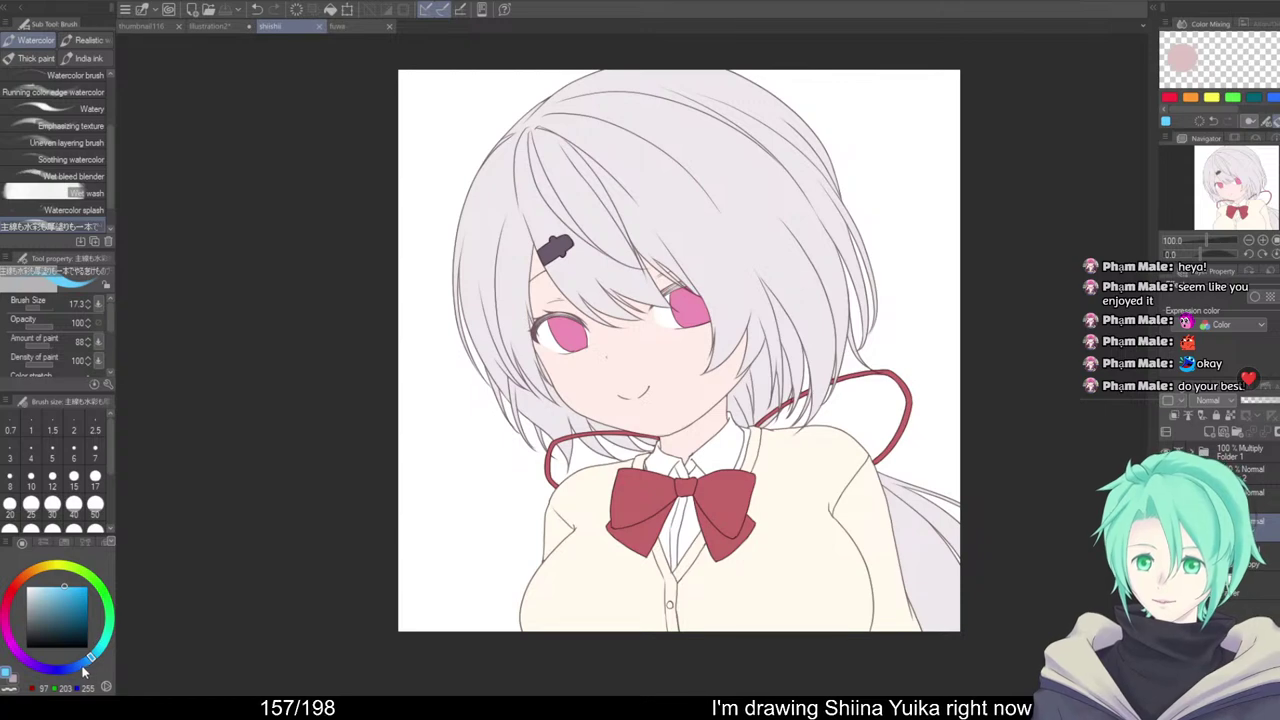
{"action": "left_click", "coordinate": [80, 664]}
{"action": "left_click", "coordinate": [65, 594]}
{"action": "left_click", "coordinate": [59, 588]}
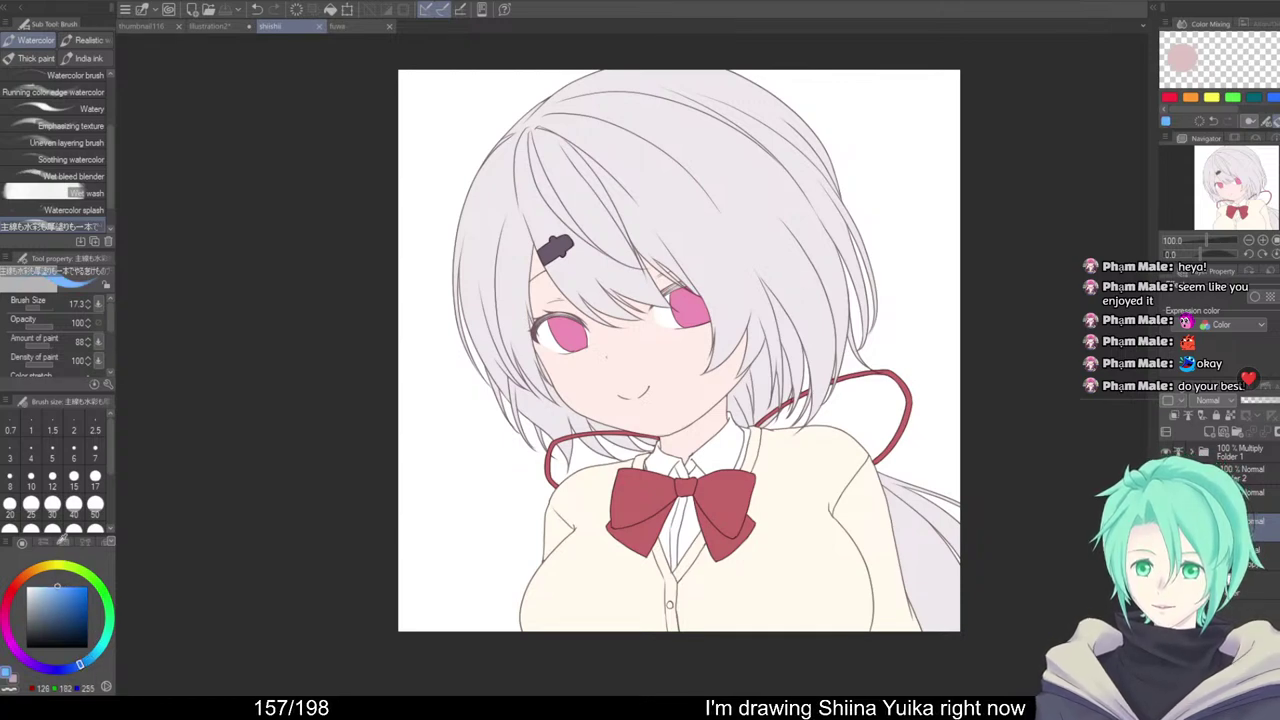
{"action": "left_click", "coordinate": [73, 669]}
{"action": "left_click", "coordinate": [82, 665]}
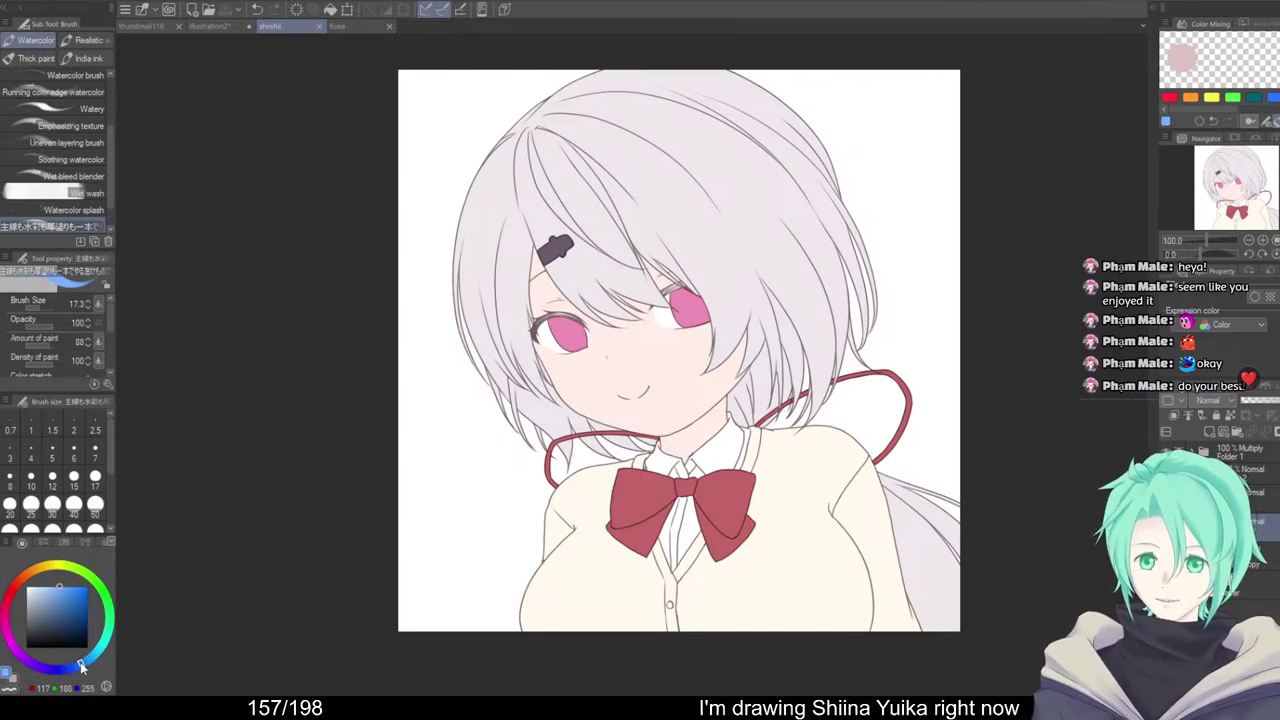
{"action": "left_click", "coordinate": [96, 652]}
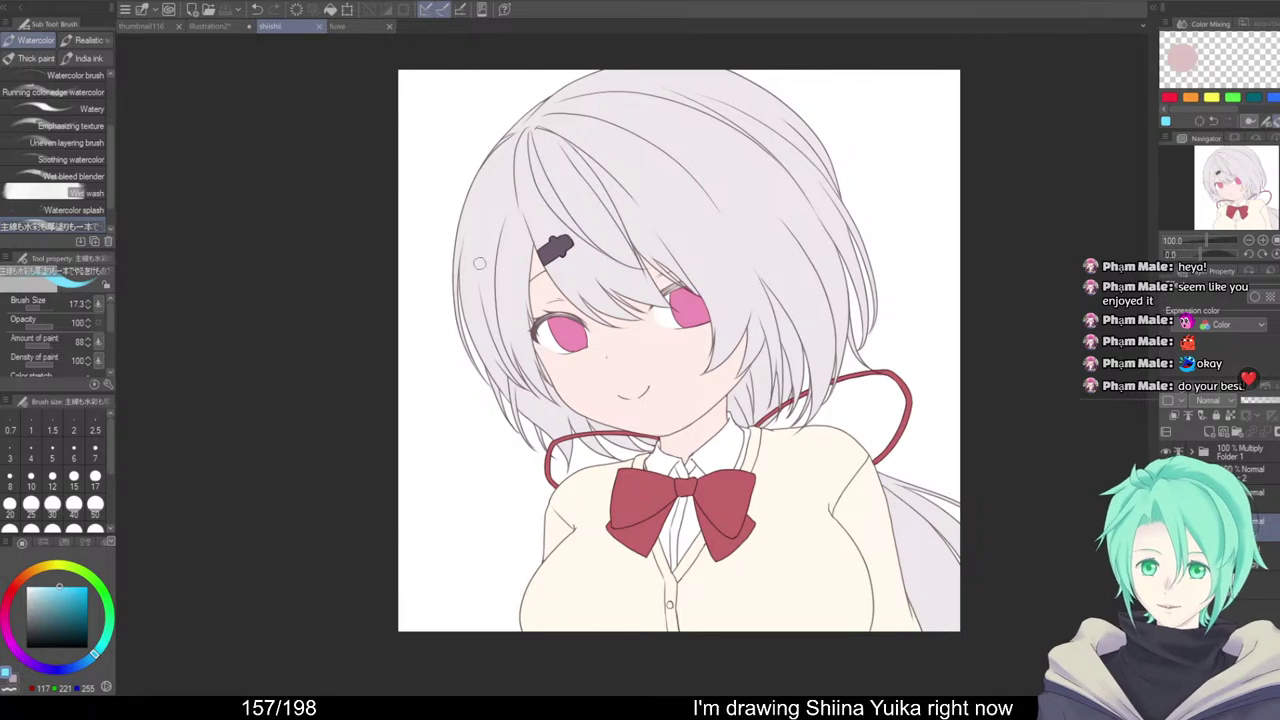
Paint light sky blue around the character on Layer 15 with a size 227 brush, leaving the lower corner beside the sleeve white
{"action": "mouse_move", "coordinate": [470, 125]}
{"action": "left_mouse_down"}
{"action": "mouse_move", "coordinate": [461, 60]}
{"action": "mouse_move", "coordinate": [591, 112]}
{"action": "mouse_move", "coordinate": [879, 88]}
{"action": "mouse_move", "coordinate": [630, 195]}
{"action": "mouse_move", "coordinate": [458, 442]}
{"action": "mouse_move", "coordinate": [685, 425]}
{"action": "mouse_move", "coordinate": [790, 425]}
{"action": "mouse_move", "coordinate": [790, 440]}
{"action": "mouse_move", "coordinate": [406, 477]}
{"action": "mouse_move", "coordinate": [885, 410]}
{"action": "left_mouse_up"}
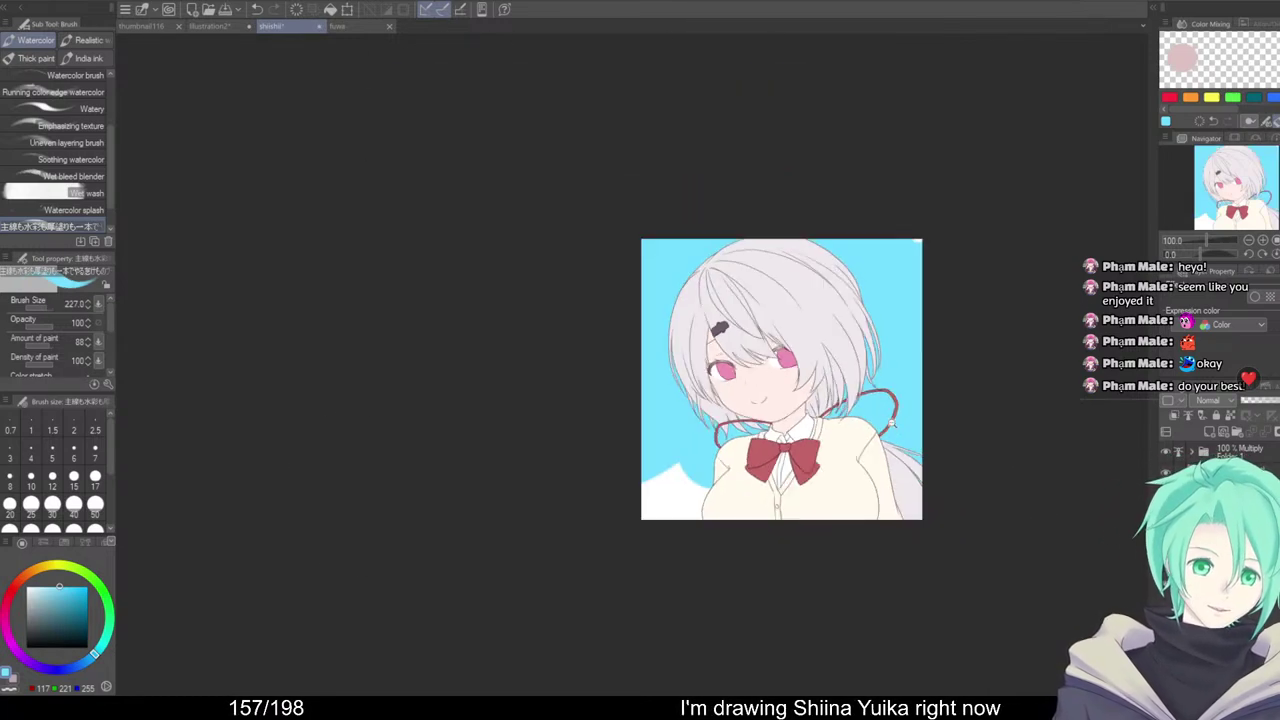
{"action": "left_click_drag", "start_coordinate": [990, 490], "coordinate": [998, 442]}
{"action": "left_click_drag", "start_coordinate": [998, 442], "coordinate": [920, 418]}
{"action": "left_click_drag", "start_coordinate": [960, 380], "coordinate": [912, 367]}
{"action": "left_click_drag", "start_coordinate": [953, 412], "coordinate": [949, 331]}
{"action": "left_click_drag", "start_coordinate": [865, 352], "coordinate": [951, 332]}
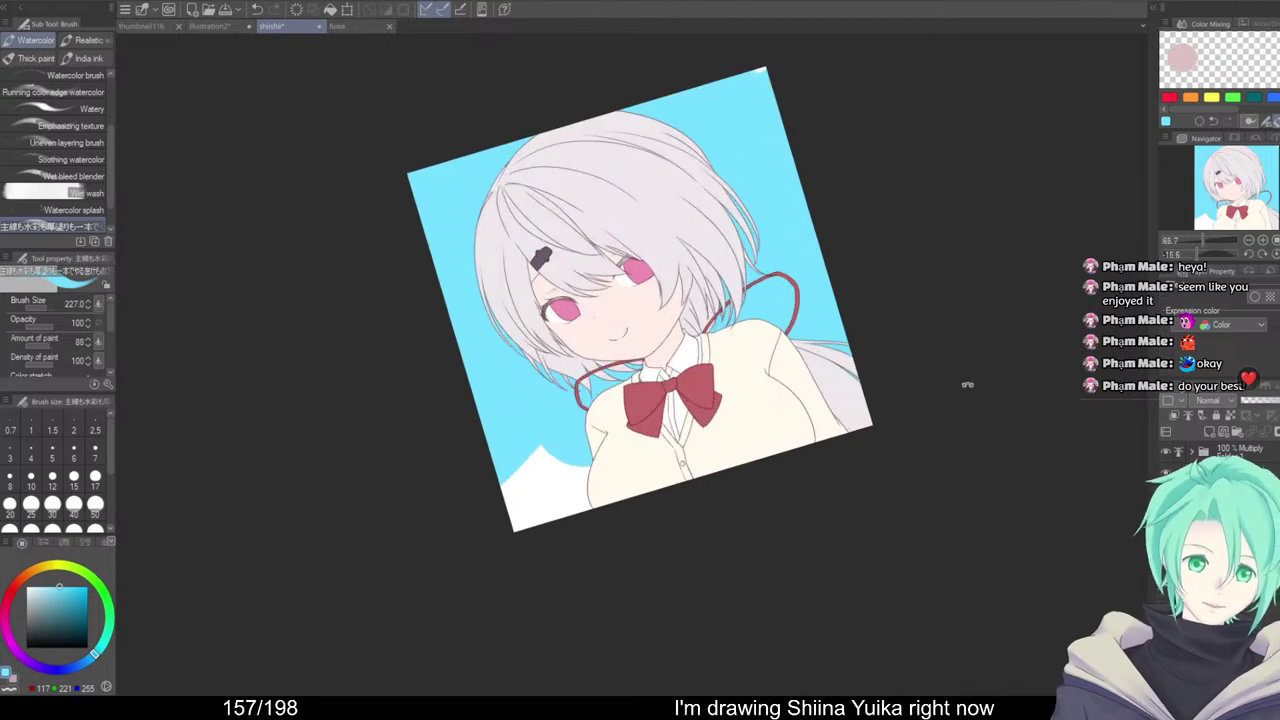
{"action": "left_click_drag", "start_coordinate": [966, 384], "coordinate": [964, 410]}
Paint the lower background on both sides of the character deep blue, RGB 21, 58, 151, with the size 227 brush
{"action": "left_click", "coordinate": [74, 667]}
{"action": "left_click_drag", "start_coordinate": [75, 598], "coordinate": [79, 590]}
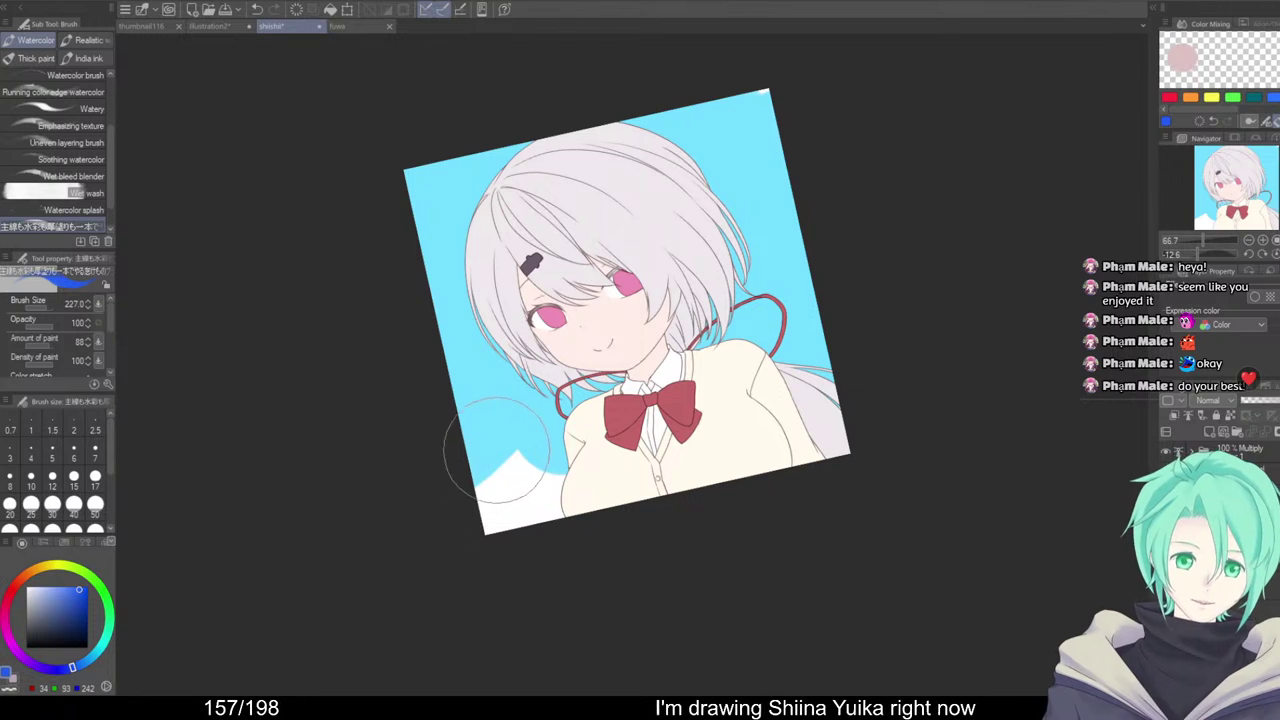
{"action": "mouse_move", "coordinate": [480, 460]}
{"action": "left_mouse_down"}
{"action": "mouse_move", "coordinate": [491, 523]}
{"action": "mouse_move", "coordinate": [588, 450]}
{"action": "left_mouse_up"}
{"action": "key", "text": "ctrl+z"}
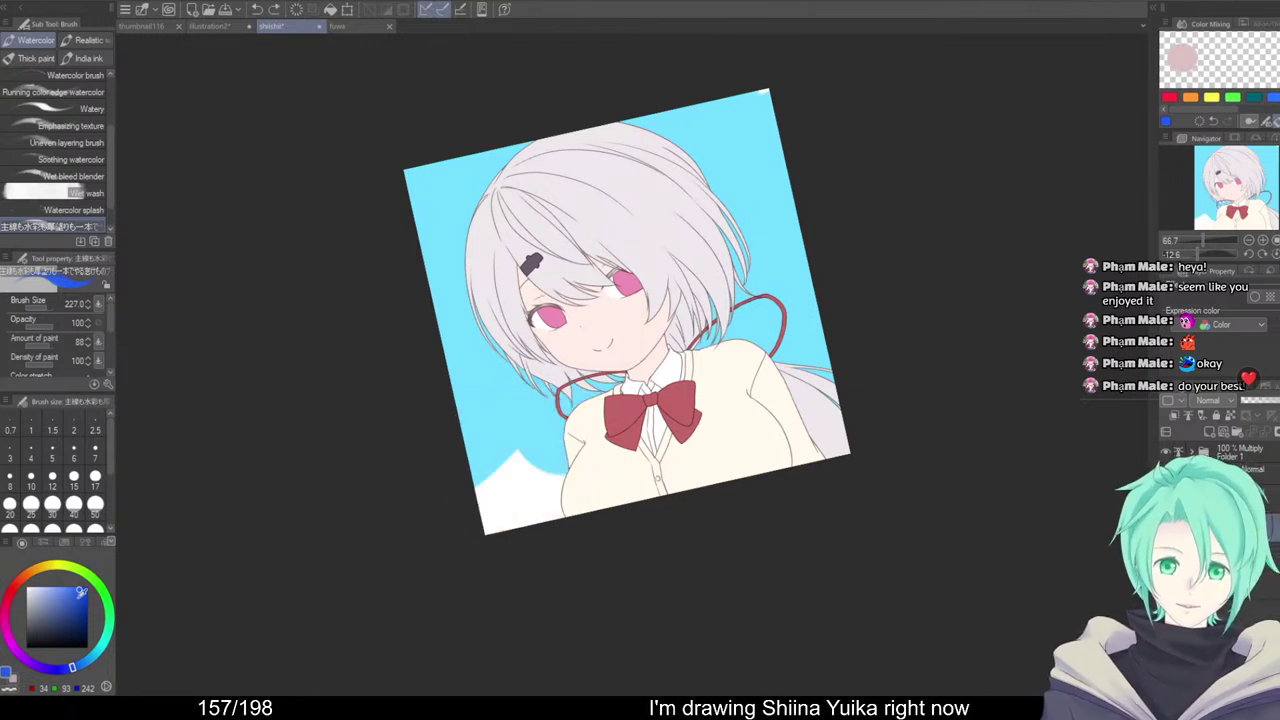
{"action": "left_click_drag", "start_coordinate": [79, 590], "coordinate": [79, 610]}
{"action": "left_click_drag", "start_coordinate": [505, 370], "coordinate": [475, 485]}
{"action": "left_click_drag", "start_coordinate": [424, 538], "coordinate": [551, 516]}
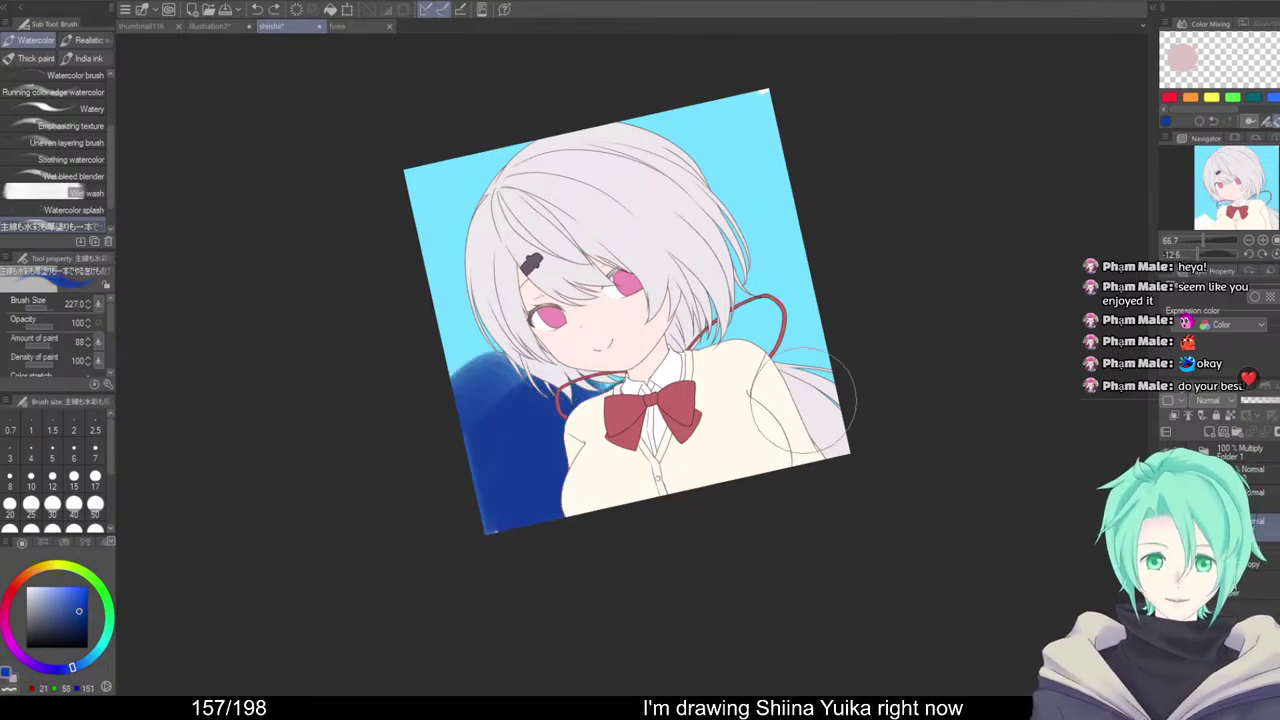
{"action": "left_click_drag", "start_coordinate": [804, 403], "coordinate": [856, 400]}
Soften the border between the deep blue and the sky blue with the Blur tool
{"action": "key", "text": "j"}
{"action": "left_click_drag", "start_coordinate": [560, 367], "coordinate": [491, 497]}
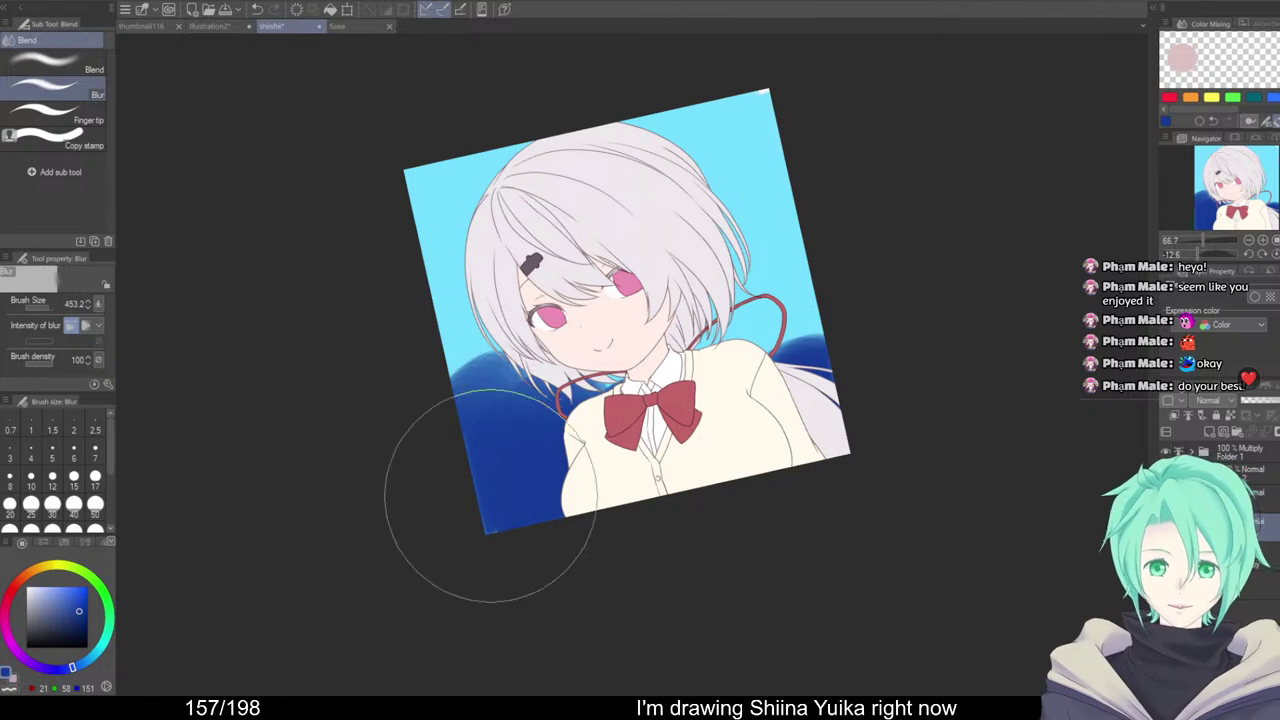
{"action": "left_click_drag", "start_coordinate": [577, 408], "coordinate": [554, 437]}
{"action": "left_click_drag", "start_coordinate": [500, 360], "coordinate": [578, 345]}
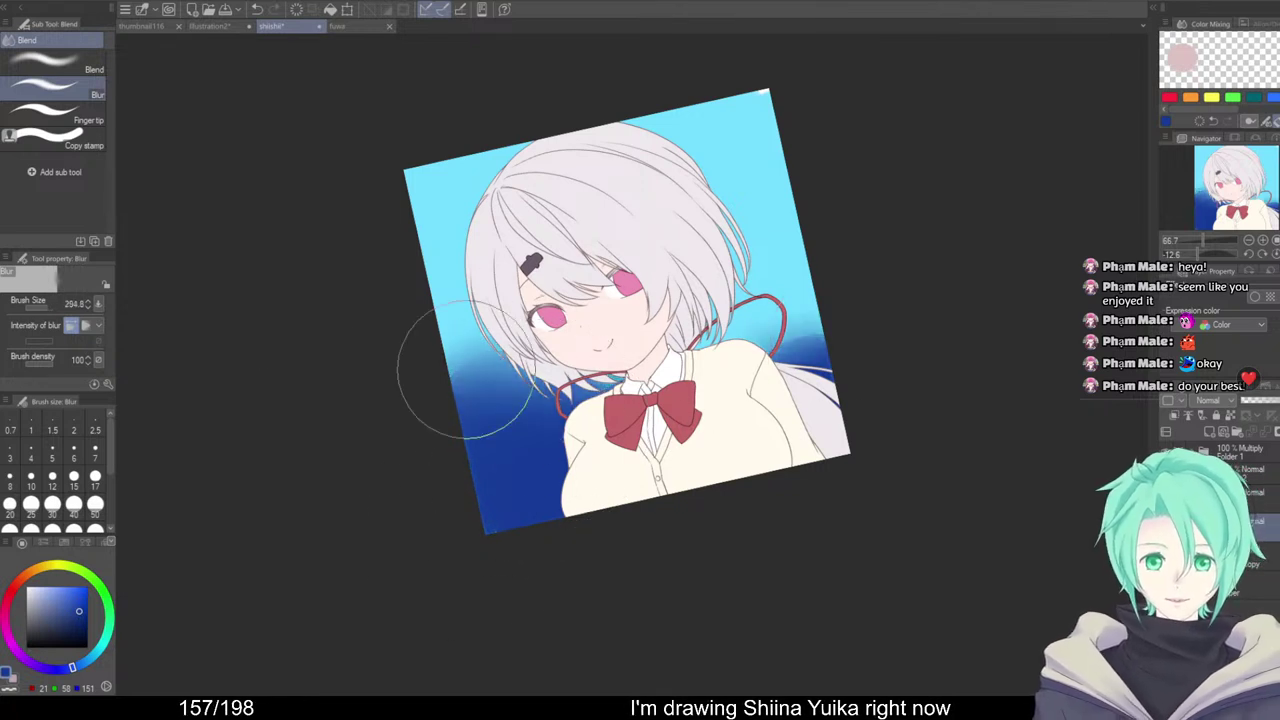
Smooth the background's two blues into a gradual vertical gradient with the Blend tool, enlarging its brush to 275.6
{"action": "left_click", "coordinate": [55, 62]}
{"action": "left_click_drag", "start_coordinate": [485, 380], "coordinate": [535, 424]}
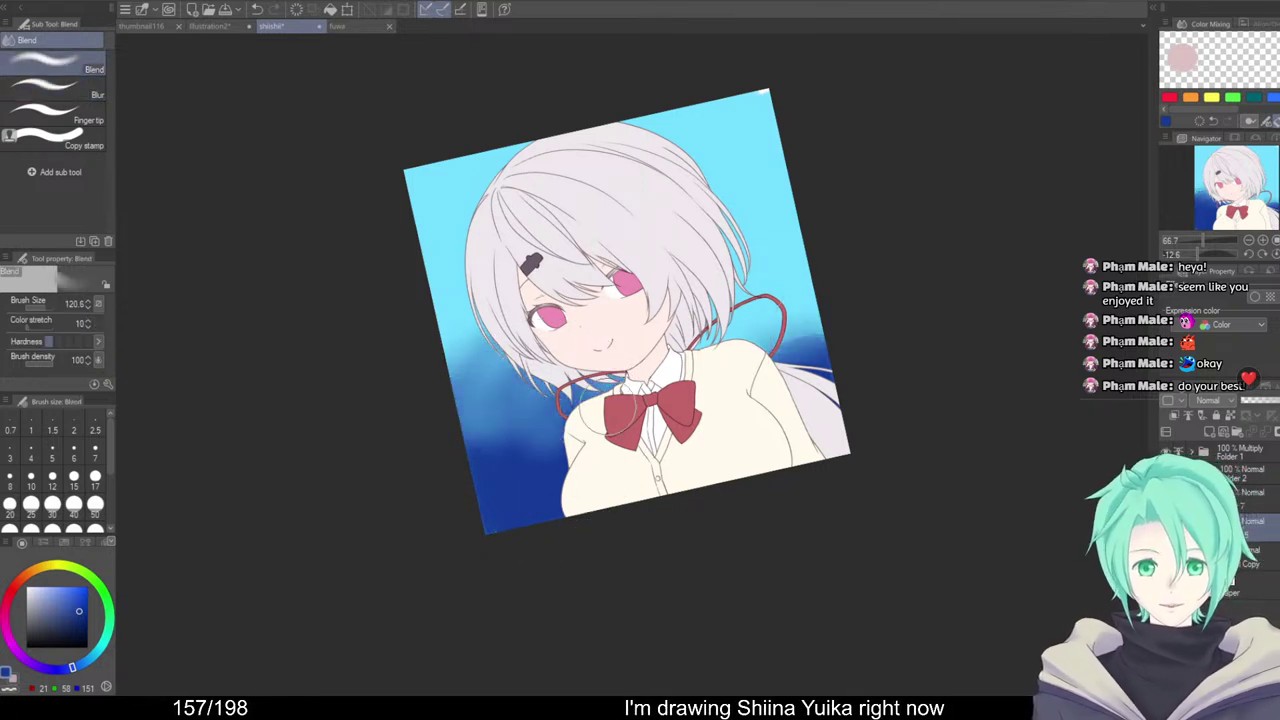
{"action": "left_click_drag", "start_coordinate": [727, 388], "coordinate": [785, 345]}
{"action": "left_click_drag", "start_coordinate": [559, 318], "coordinate": [595, 318]}
{"action": "left_click_drag", "start_coordinate": [500, 415], "coordinate": [535, 470]}
{"action": "left_click_drag", "start_coordinate": [802, 396], "coordinate": [788, 251]}
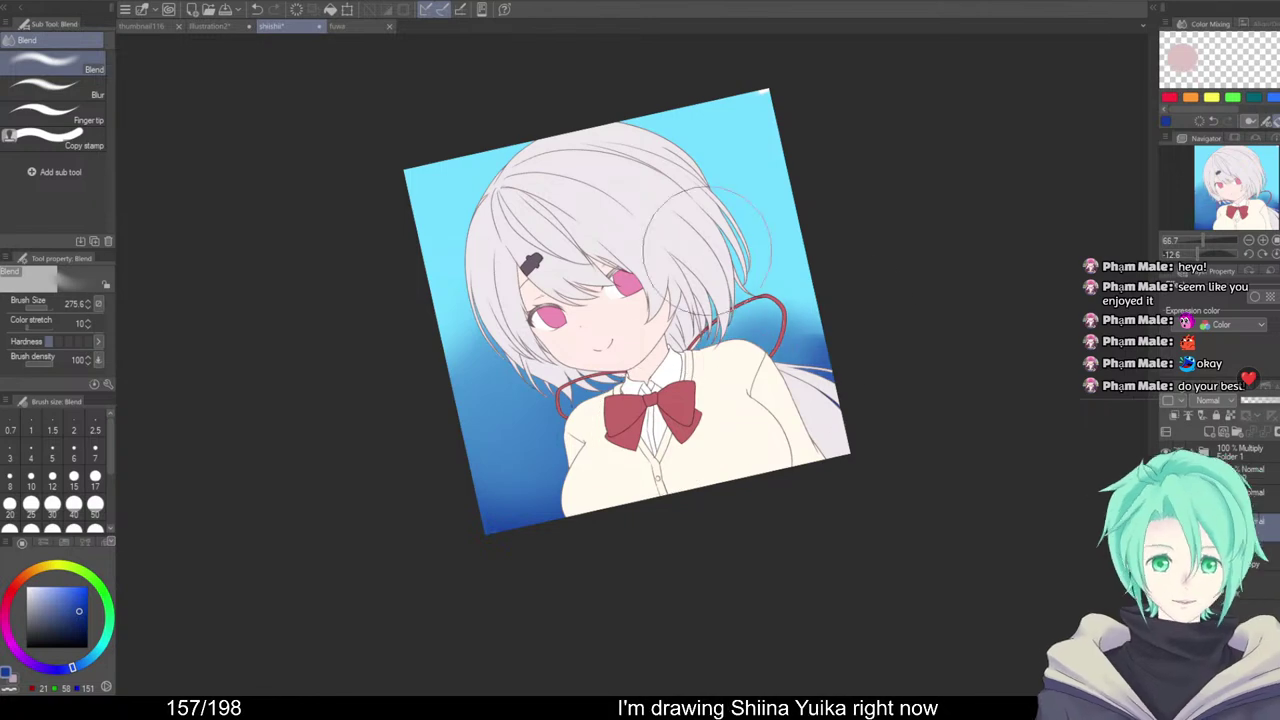
{"action": "left_click_drag", "start_coordinate": [585, 335], "coordinate": [530, 366]}
{"action": "mouse_move", "coordinate": [768, 291]}
{"action": "left_mouse_down"}
{"action": "mouse_move", "coordinate": [857, 363]}
{"action": "mouse_move", "coordinate": [771, 301]}
{"action": "left_mouse_up"}
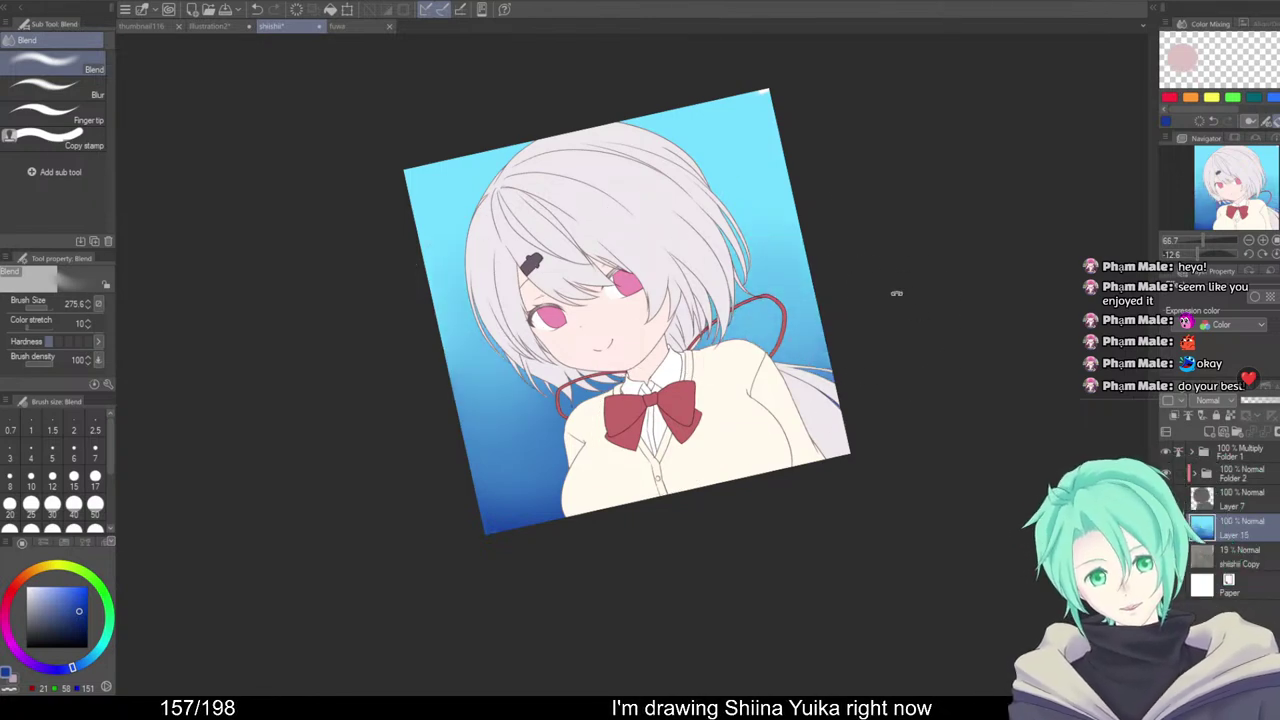
Flip Layer 15's blue background vertically and flip it back to its original orientation
{"action": "left_click_drag", "start_coordinate": [897, 291], "coordinate": [911, 395]}
{"action": "mouse_move", "coordinate": [921, 408]}
{"action": "left_mouse_down"}
{"action": "mouse_move", "coordinate": [857, 431]}
{"action": "mouse_move", "coordinate": [908, 389]}
{"action": "mouse_move", "coordinate": [919, 358]}
{"action": "mouse_move", "coordinate": [937, 406]}
{"action": "mouse_move", "coordinate": [935, 394]}
{"action": "left_mouse_up"}
{"action": "key", "text": "ctrl+minus"}
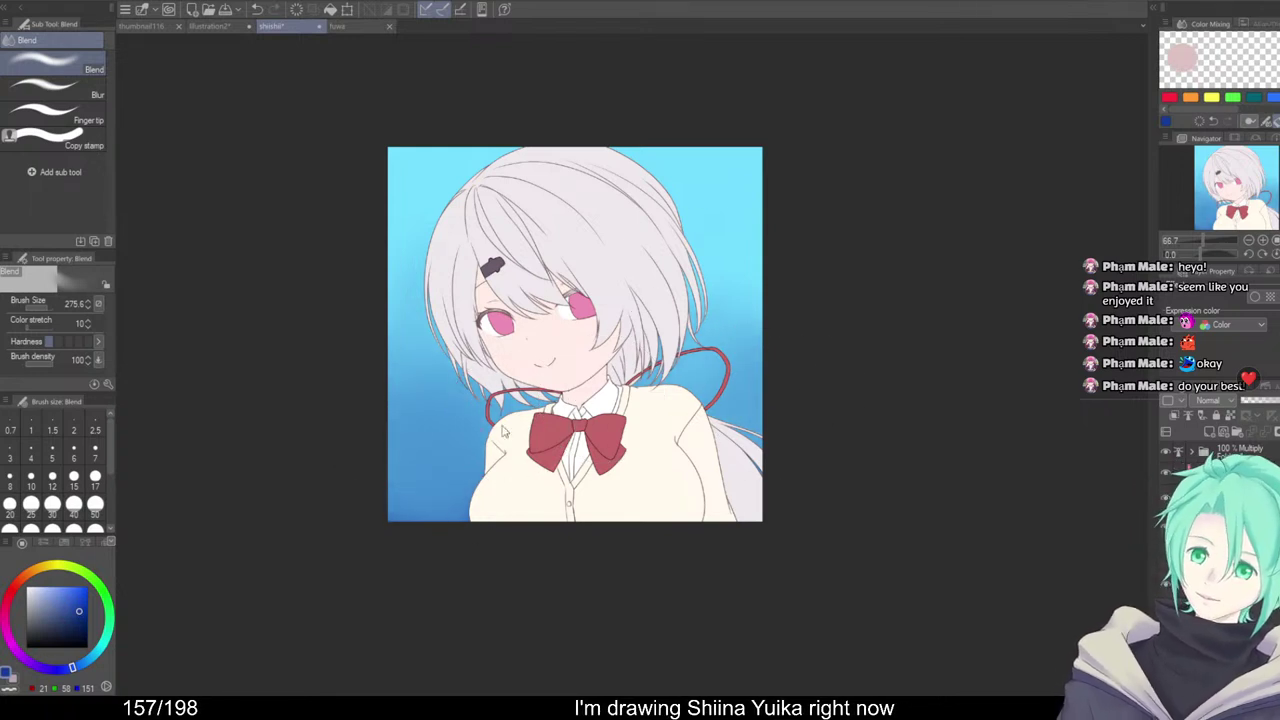
{"action": "key", "text": "ctrl+t"}
{"action": "left_click", "coordinate": [56, 306]}
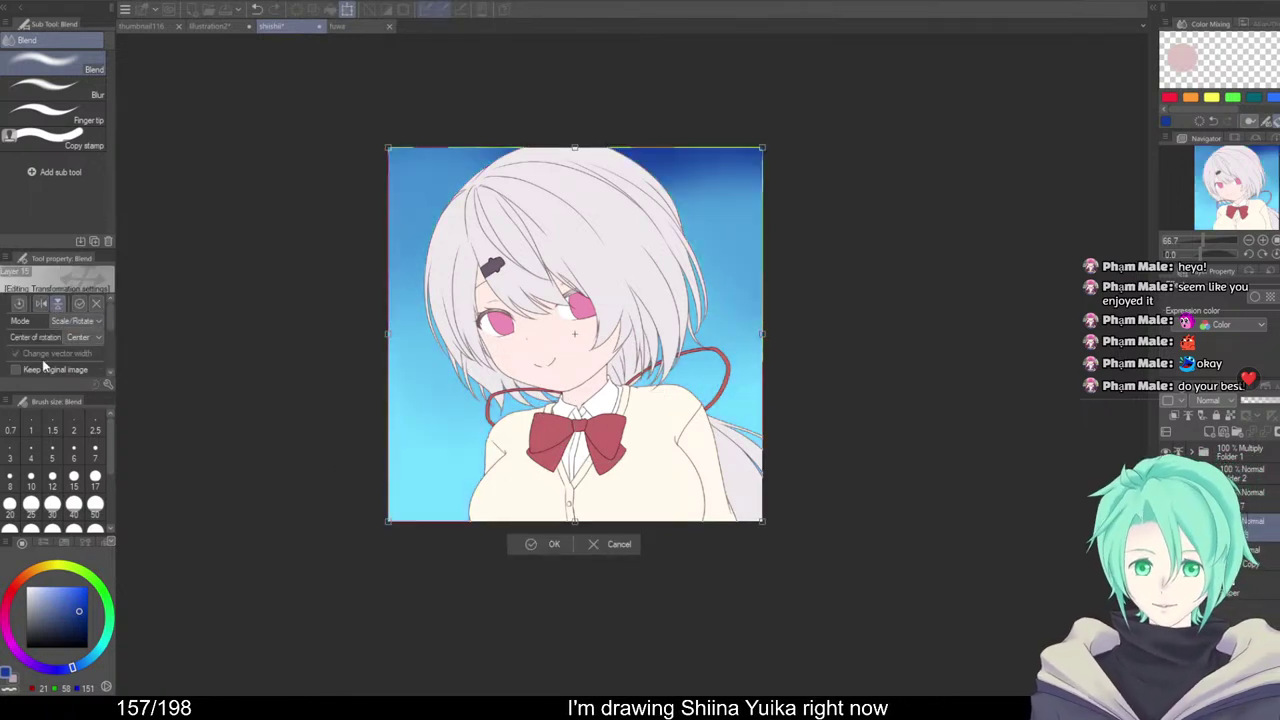
{"action": "left_click", "coordinate": [57, 305]}
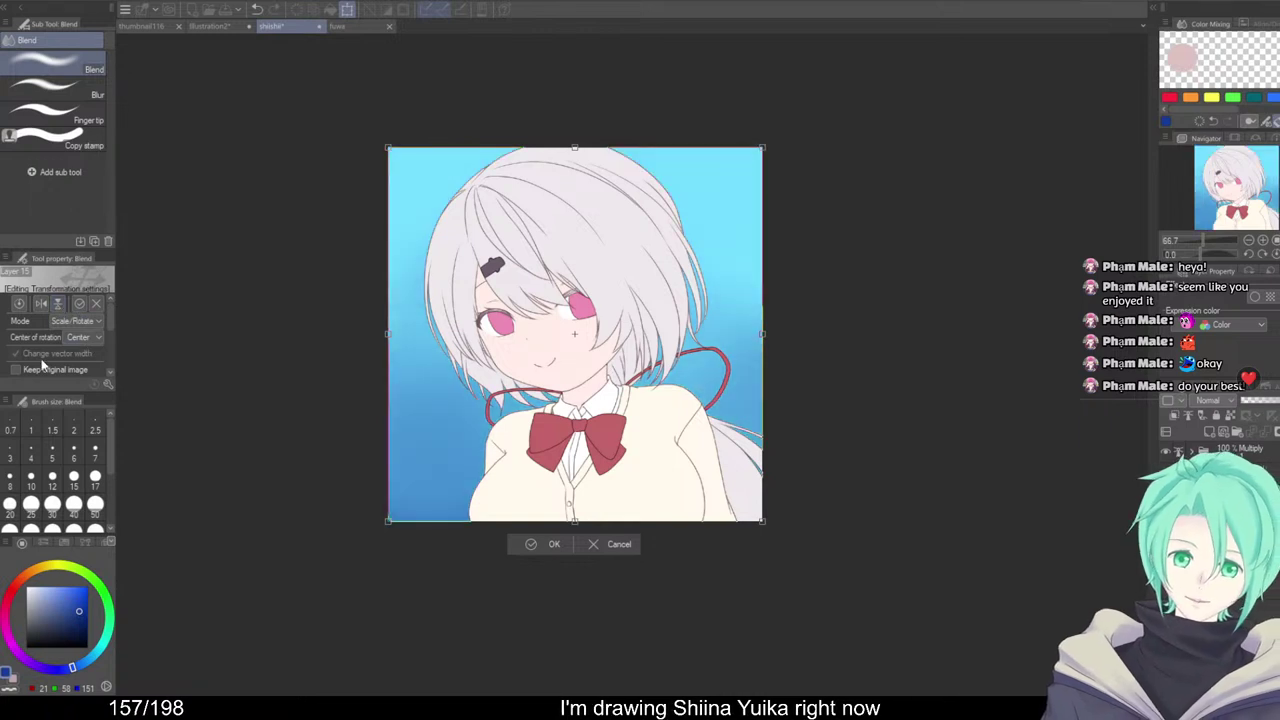
{"action": "left_click", "coordinate": [553, 547]}
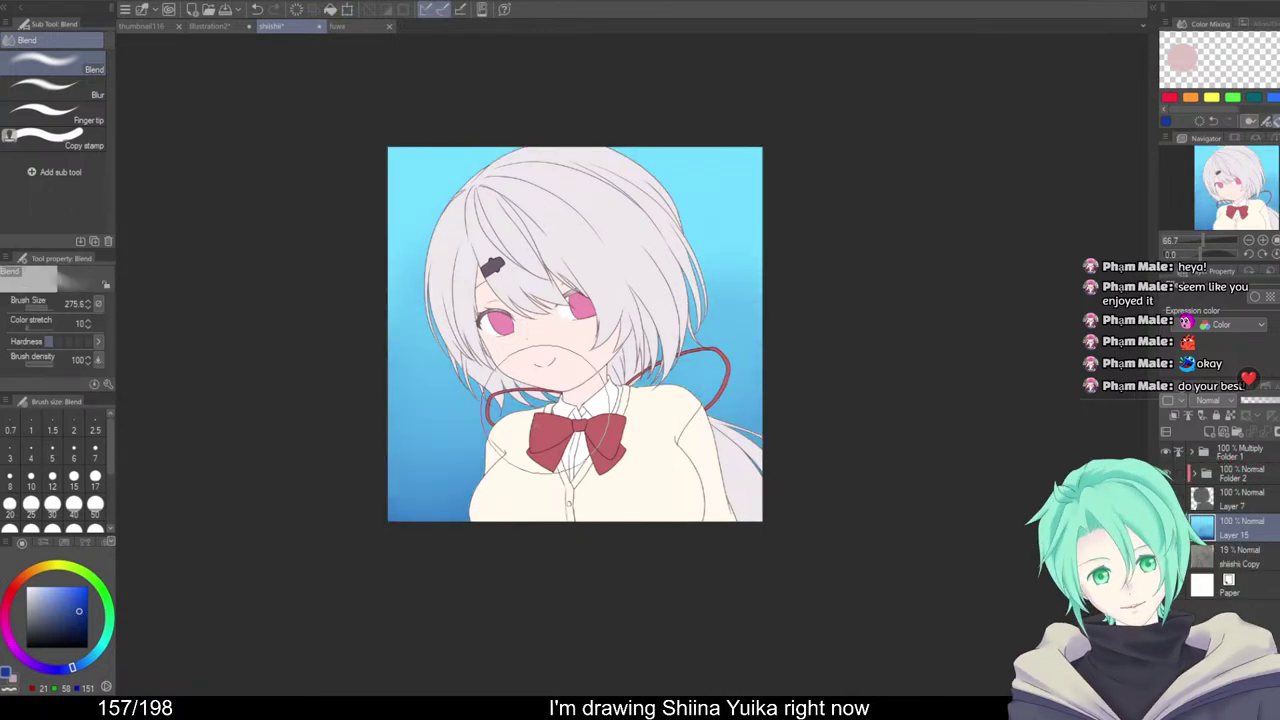
{"action": "left_click_drag", "start_coordinate": [775, 340], "coordinate": [751, 354]}
{"action": "scroll", "coordinate": [680, 344], "scroll_direction": "up", "scroll_amount": 1}
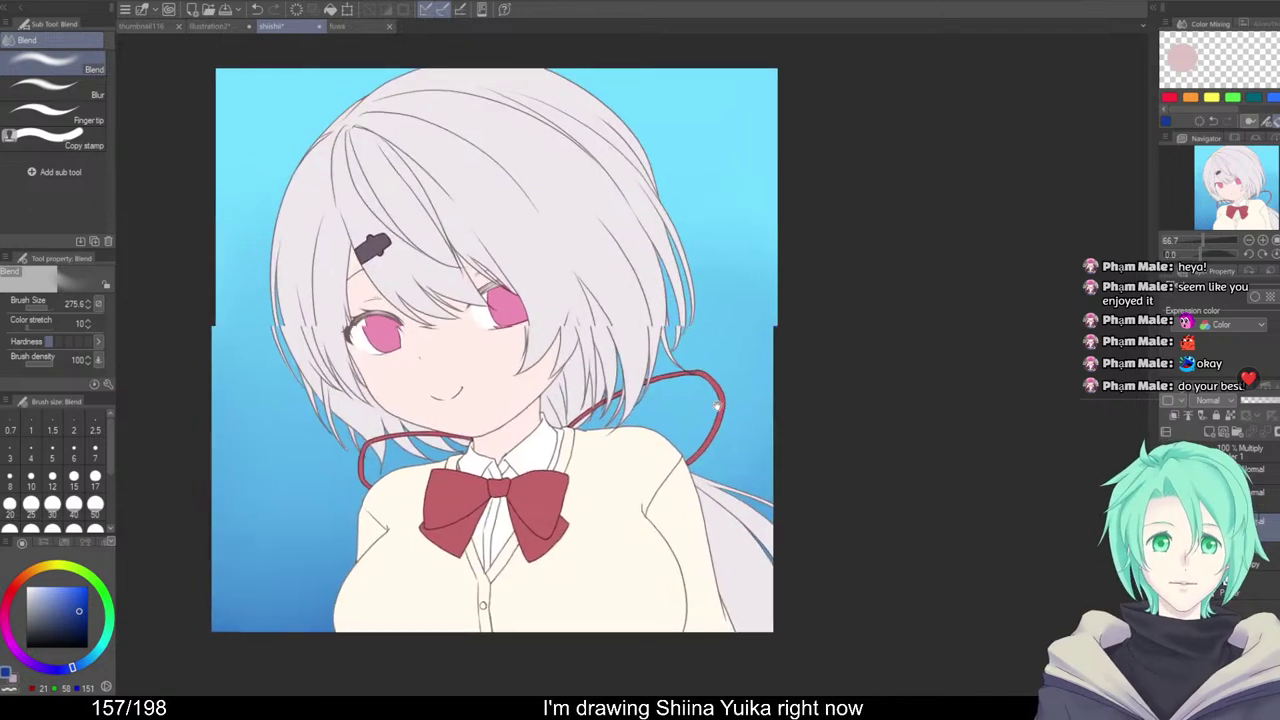
{"action": "left_click_drag", "start_coordinate": [760, 410], "coordinate": [903, 363]}
{"action": "scroll", "coordinate": [868, 390], "scroll_direction": "down", "scroll_amount": 1}
{"action": "scroll", "coordinate": [880, 307], "scroll_direction": "up", "scroll_amount": 1}
{"action": "scroll", "coordinate": [876, 374], "scroll_direction": "down", "scroll_amount": 1}
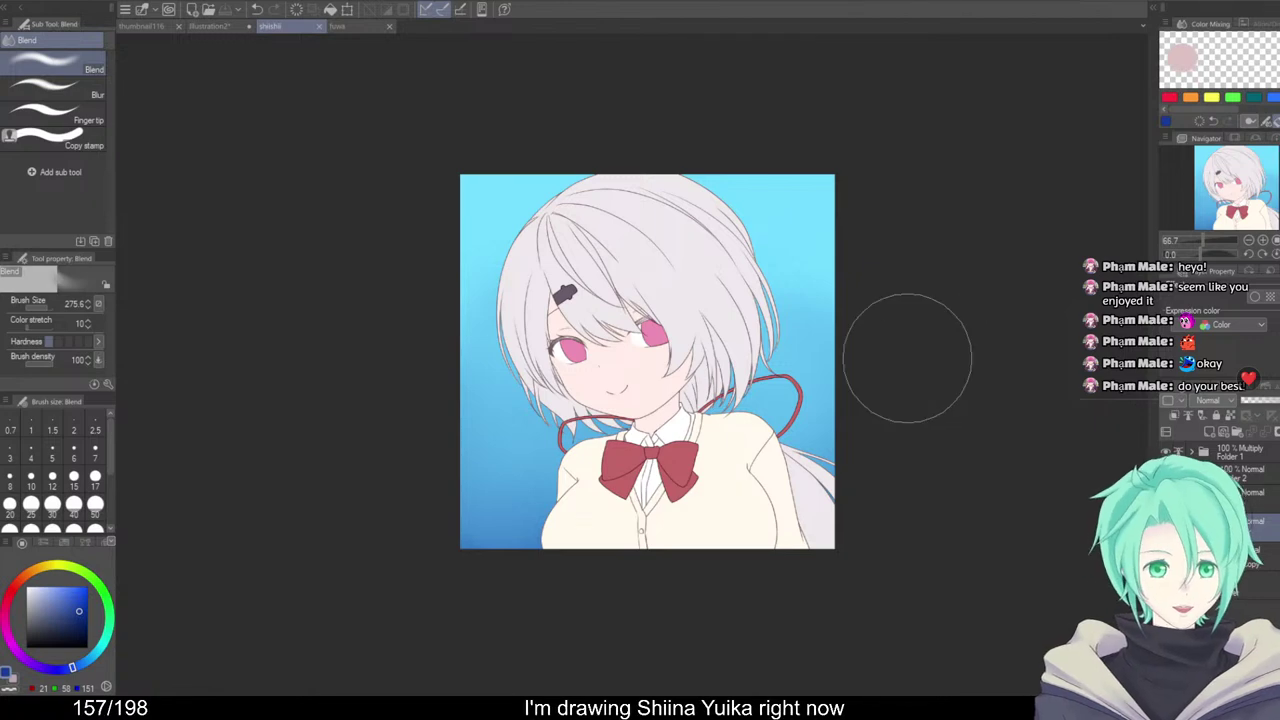
{"action": "scroll", "coordinate": [640, 320], "scroll_direction": "up", "scroll_amount": 1}
{"action": "scroll", "coordinate": [668, 264], "scroll_direction": "up", "scroll_amount": 1}
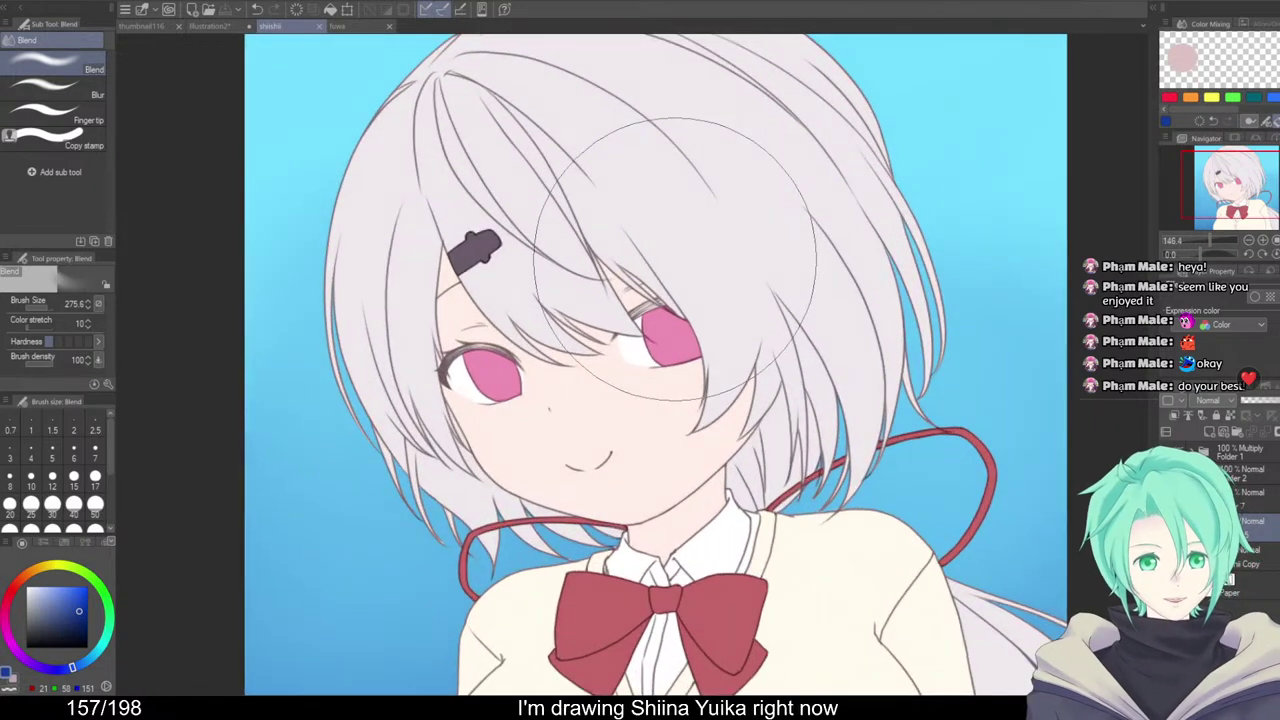
{"action": "scroll", "coordinate": [672, 264], "scroll_direction": "down", "scroll_amount": 1}
{"action": "scroll", "coordinate": [772, 504], "scroll_direction": "down", "scroll_amount": 1}
{"action": "scroll", "coordinate": [790, 510], "scroll_direction": "down", "scroll_amount": 1}
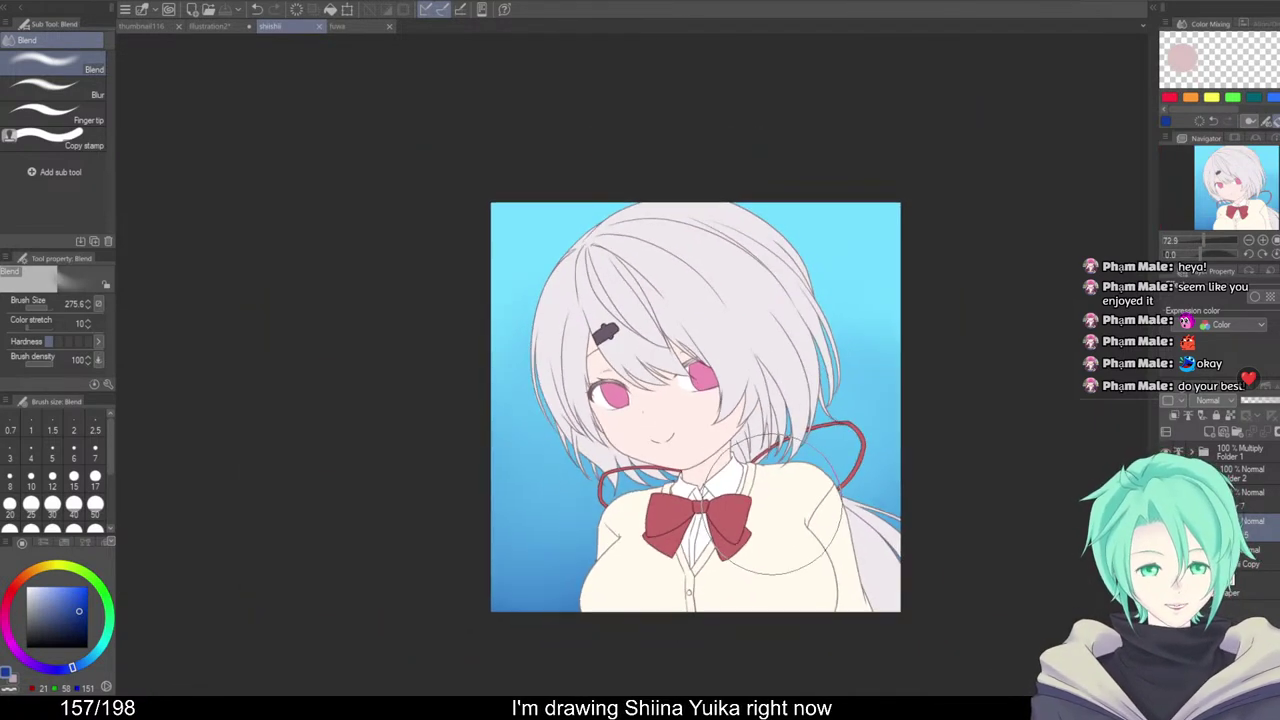
{"action": "scroll", "coordinate": [825, 440], "scroll_direction": "up", "scroll_amount": 1}
{"action": "scroll", "coordinate": [830, 440], "scroll_direction": "down", "scroll_amount": 1}
{"action": "scroll", "coordinate": [656, 422], "scroll_direction": "up", "scroll_amount": 1}
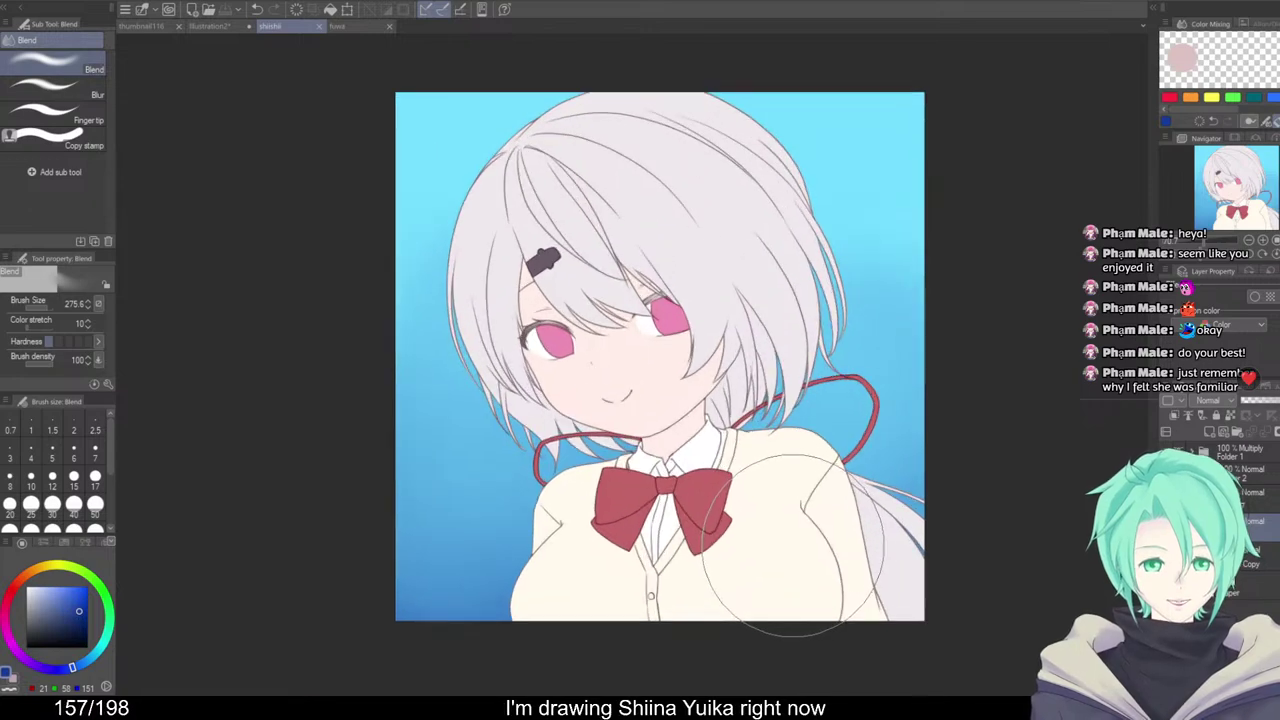
{"action": "scroll", "coordinate": [627, 395], "scroll_direction": "down", "scroll_amount": 1}
{"action": "scroll", "coordinate": [740, 367], "scroll_direction": "up", "scroll_amount": 1}
{"action": "scroll", "coordinate": [740, 367], "scroll_direction": "down", "scroll_amount": 1}
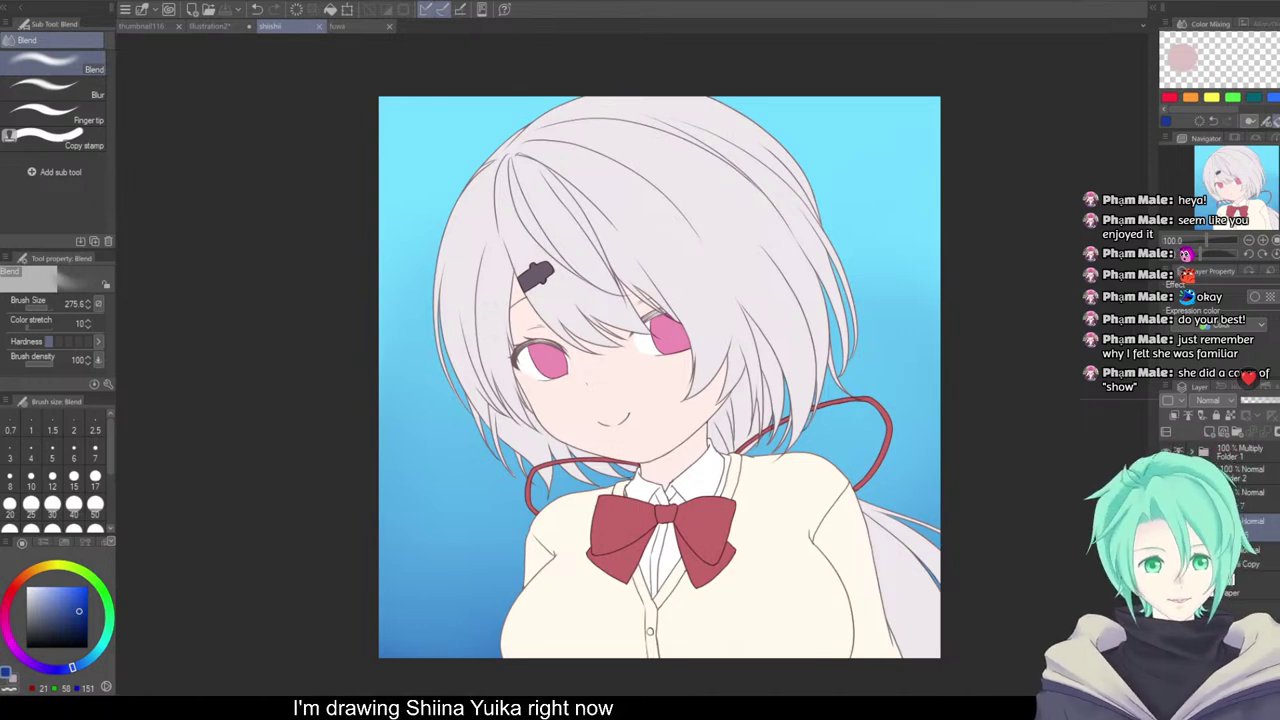
{"action": "left_click_drag", "start_coordinate": [877, 316], "coordinate": [840, 426]}
{"action": "scroll", "coordinate": [857, 451], "scroll_direction": "down", "scroll_amount": 1}
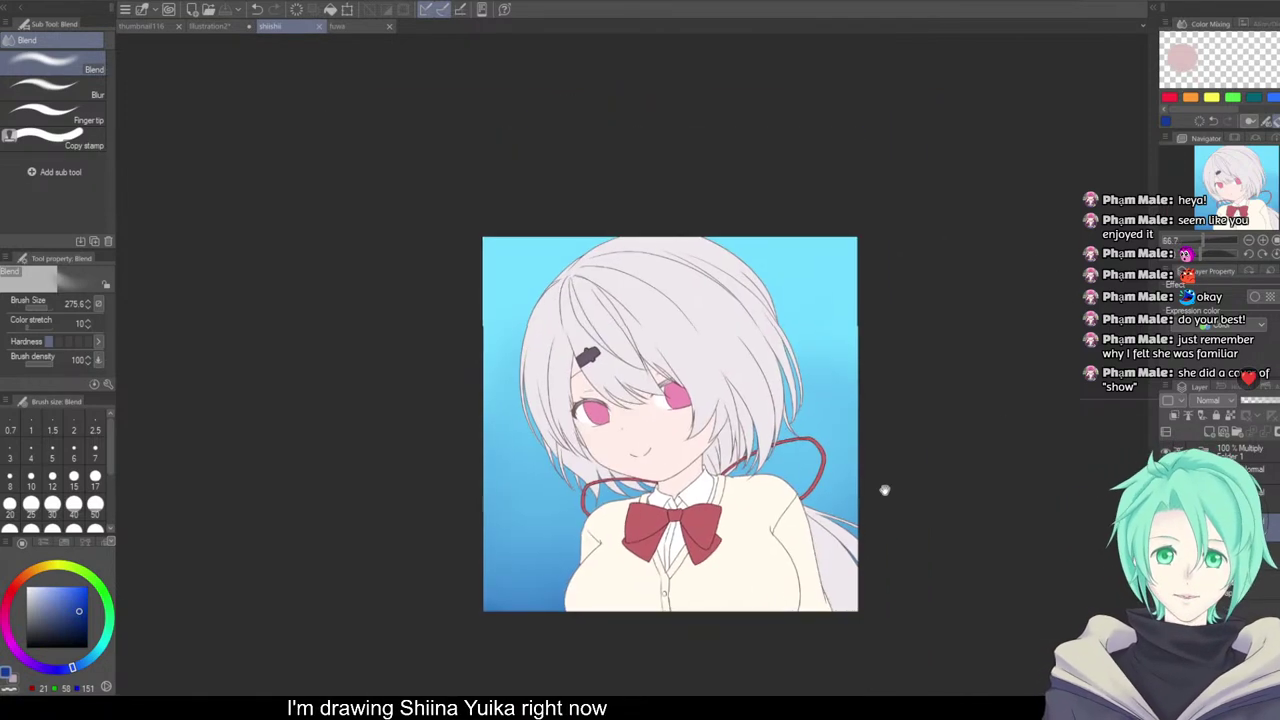
{"action": "mouse_move", "coordinate": [883, 489]}
{"action": "left_mouse_down"}
{"action": "mouse_move", "coordinate": [953, 465]}
{"action": "mouse_move", "coordinate": [951, 451]}
{"action": "mouse_move", "coordinate": [975, 465]}
{"action": "left_mouse_up"}
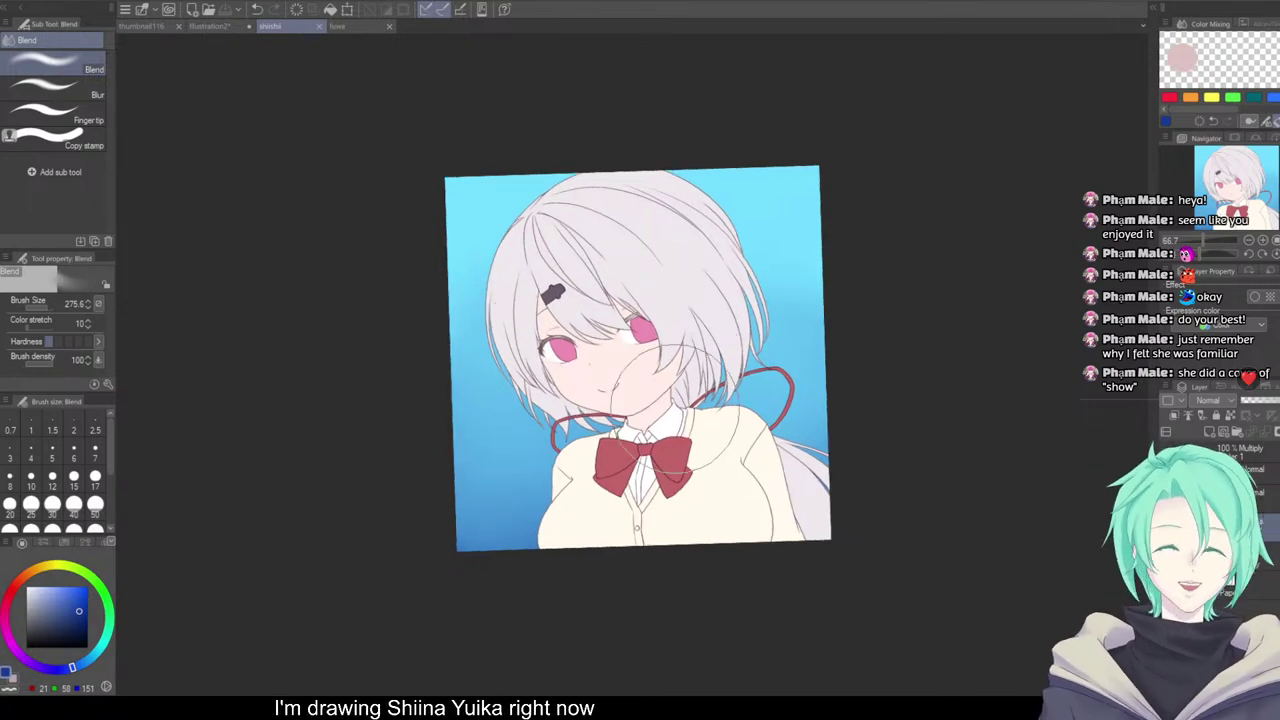
{"action": "scroll", "coordinate": [971, 406], "scroll_direction": "up", "scroll_amount": 2}
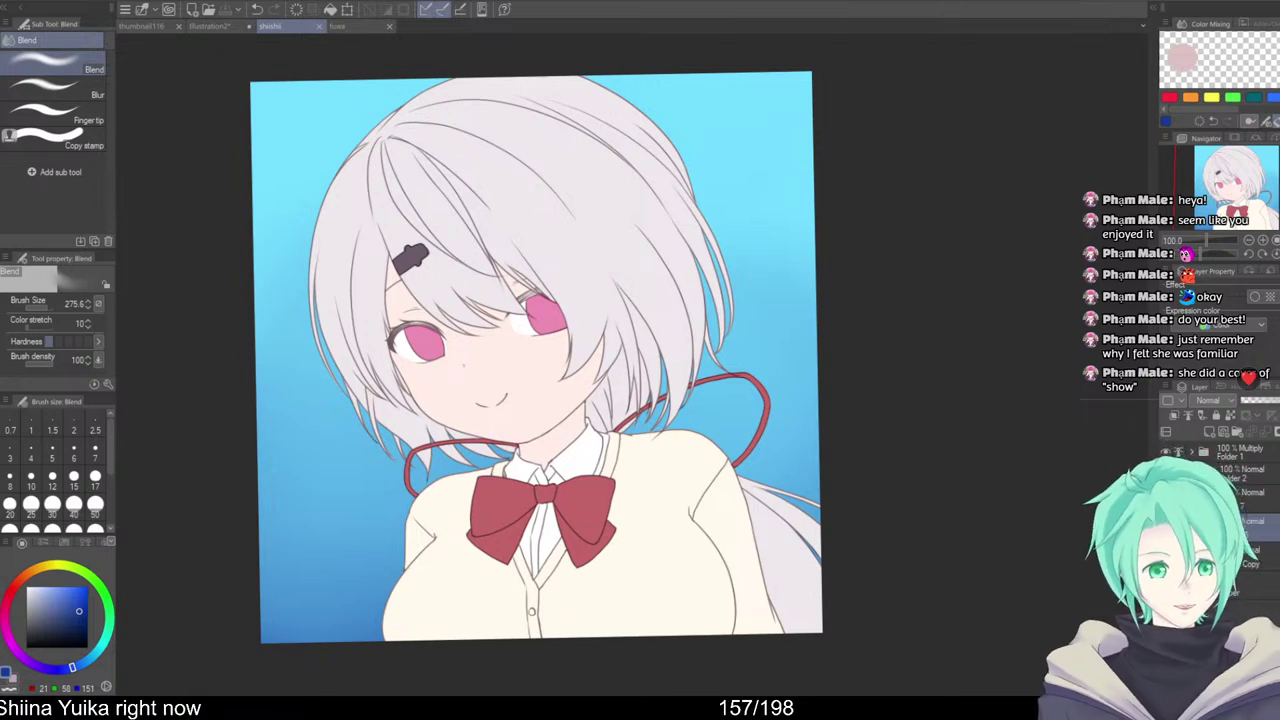
Within Folder 2, paint light pink, RGB 255, 191, 187, over the character's neck with the watercolor brush at size 77.5
{"action": "left_click", "coordinate": [1232, 471]}
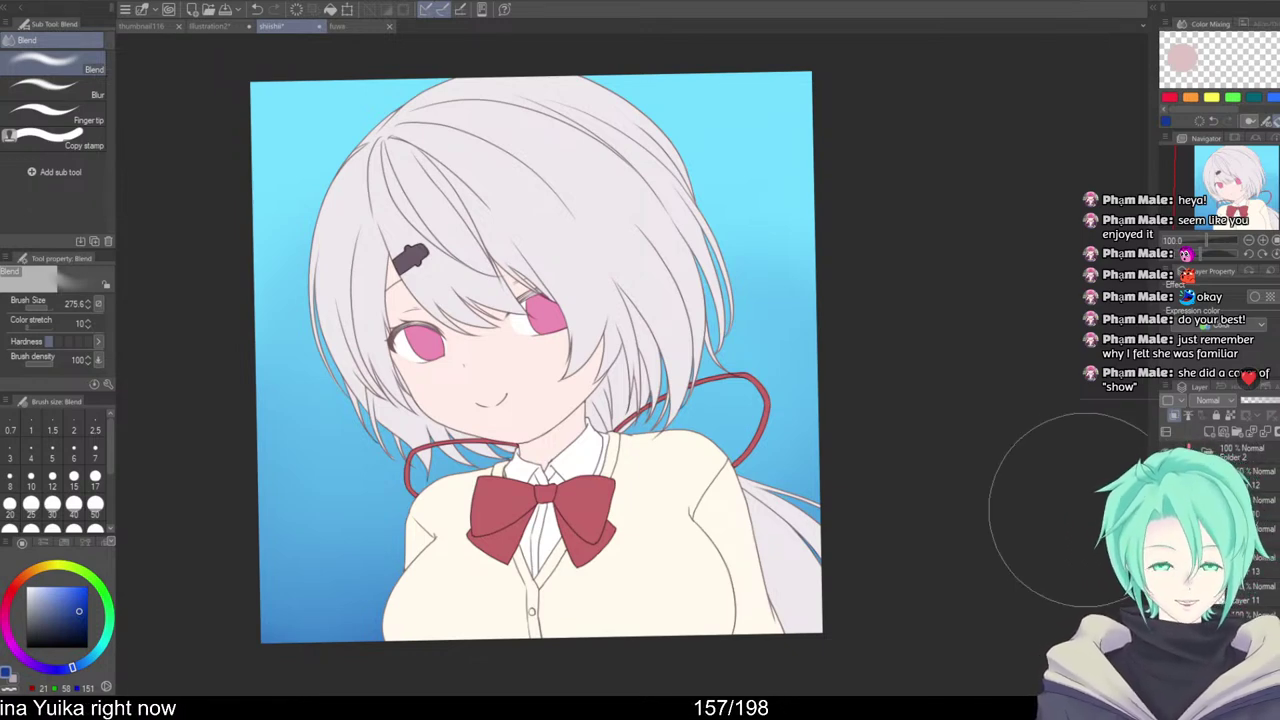
{"action": "left_click", "coordinate": [16, 590]}
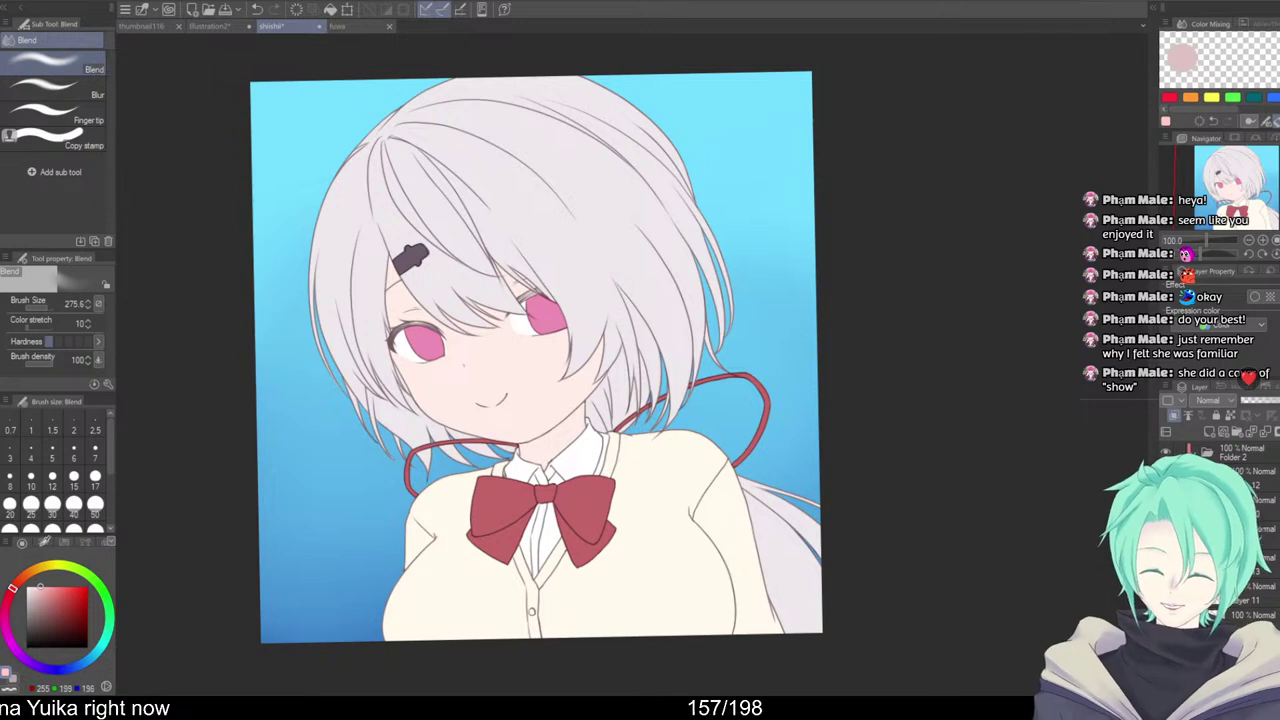
{"action": "left_click_drag", "start_coordinate": [42, 545], "coordinate": [43, 555]}
{"action": "key", "text": "b"}
{"action": "mouse_move", "coordinate": [628, 472]}
{"action": "left_mouse_down"}
{"action": "mouse_move", "coordinate": [646, 474]}
{"action": "mouse_move", "coordinate": [648, 436]}
{"action": "left_mouse_up"}
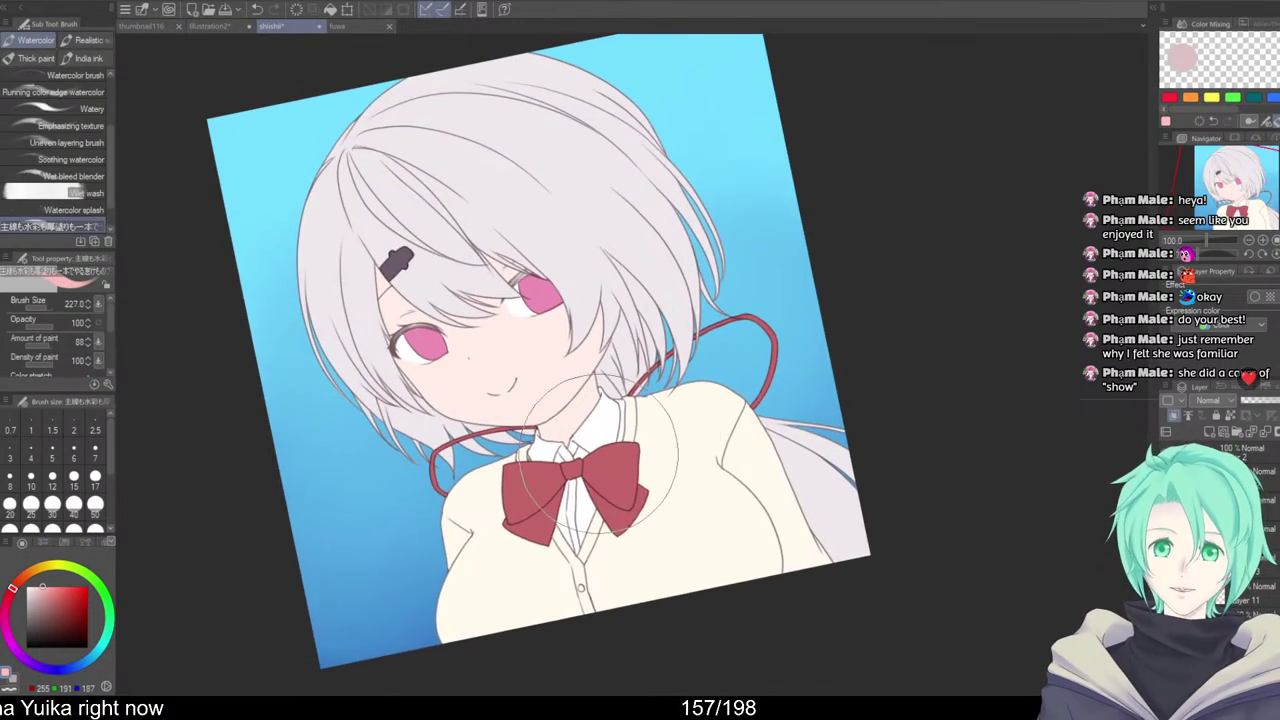
{"action": "key", "text": "bracketleft"}
{"action": "key", "text": "bracketleft"}
{"action": "key", "text": "bracketleft"}
{"action": "key", "text": "bracketleft"}
{"action": "key", "text": "bracketleft"}
{"action": "key", "text": "bracketleft"}
{"action": "key", "text": "bracketleft"}
{"action": "key", "text": "bracketleft"}
{"action": "mouse_move", "coordinate": [573, 450]}
{"action": "left_mouse_down"}
{"action": "mouse_move", "coordinate": [539, 495]}
{"action": "mouse_move", "coordinate": [516, 476]}
{"action": "mouse_move", "coordinate": [591, 441]}
{"action": "left_mouse_up"}
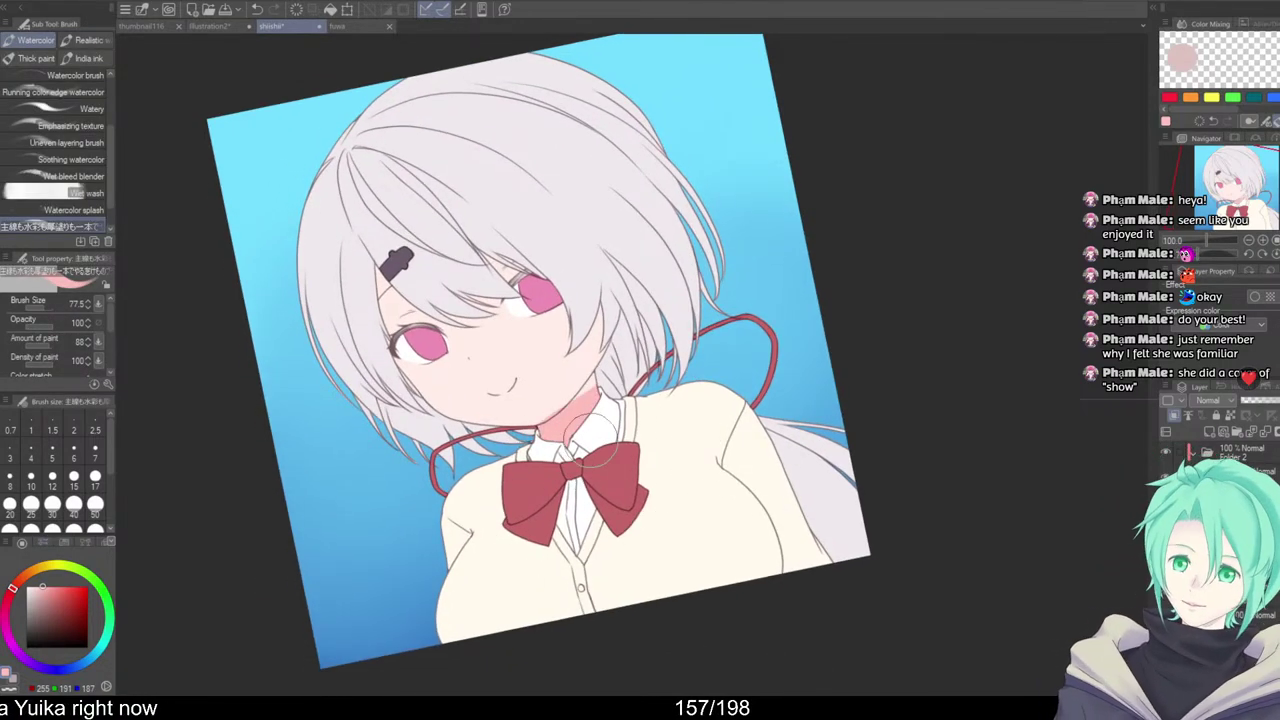
Soften the pink on the neck into the skin with the Blend tool at brush size 94
{"action": "key", "text": "j"}
{"action": "key", "text": "bracketleft"}
{"action": "key", "text": "bracketleft"}
{"action": "key", "text": "bracketleft"}
{"action": "key", "text": "bracketleft"}
{"action": "key", "text": "bracketleft"}
{"action": "key", "text": "bracketleft"}
{"action": "key", "text": "bracketleft"}
{"action": "key", "text": "bracketleft"}
{"action": "left_click_drag", "start_coordinate": [594, 384], "coordinate": [570, 394]}
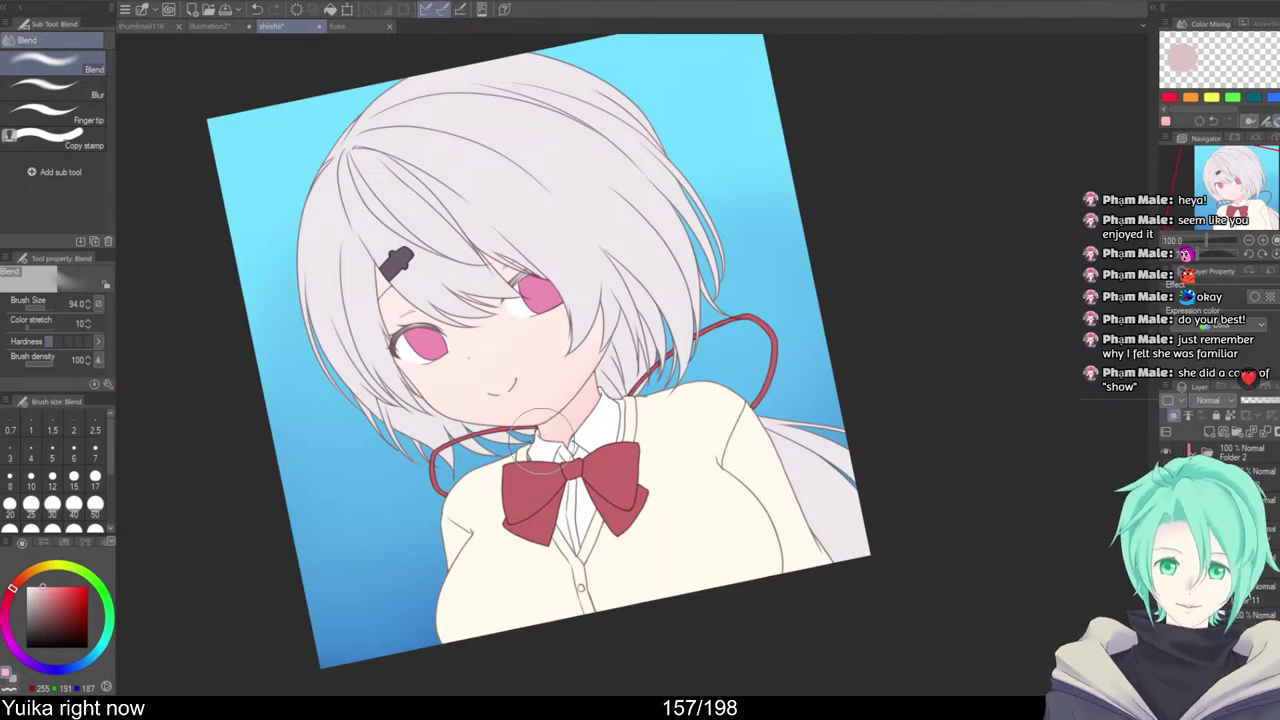
Paint a pink blush patch, RGB 247, 182, 179, under each eye with the brush at size 24.3
{"action": "left_click_drag", "start_coordinate": [592, 520], "coordinate": [574, 515]}
{"action": "left_click_drag", "start_coordinate": [574, 515], "coordinate": [655, 564]}
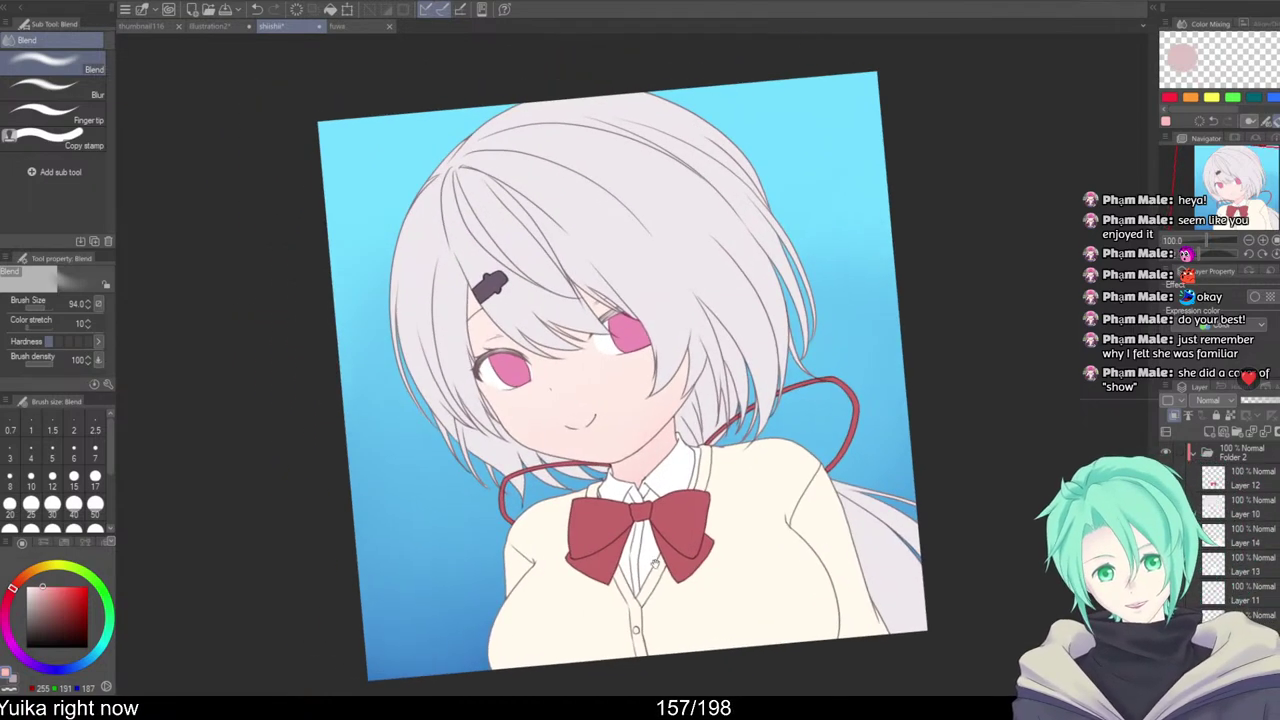
{"action": "key", "text": "ctrl+plus"}
{"action": "key", "text": "ctrl+plus"}
{"action": "left_click_drag", "start_coordinate": [636, 457], "coordinate": [671, 406]}
{"action": "key", "text": "b"}
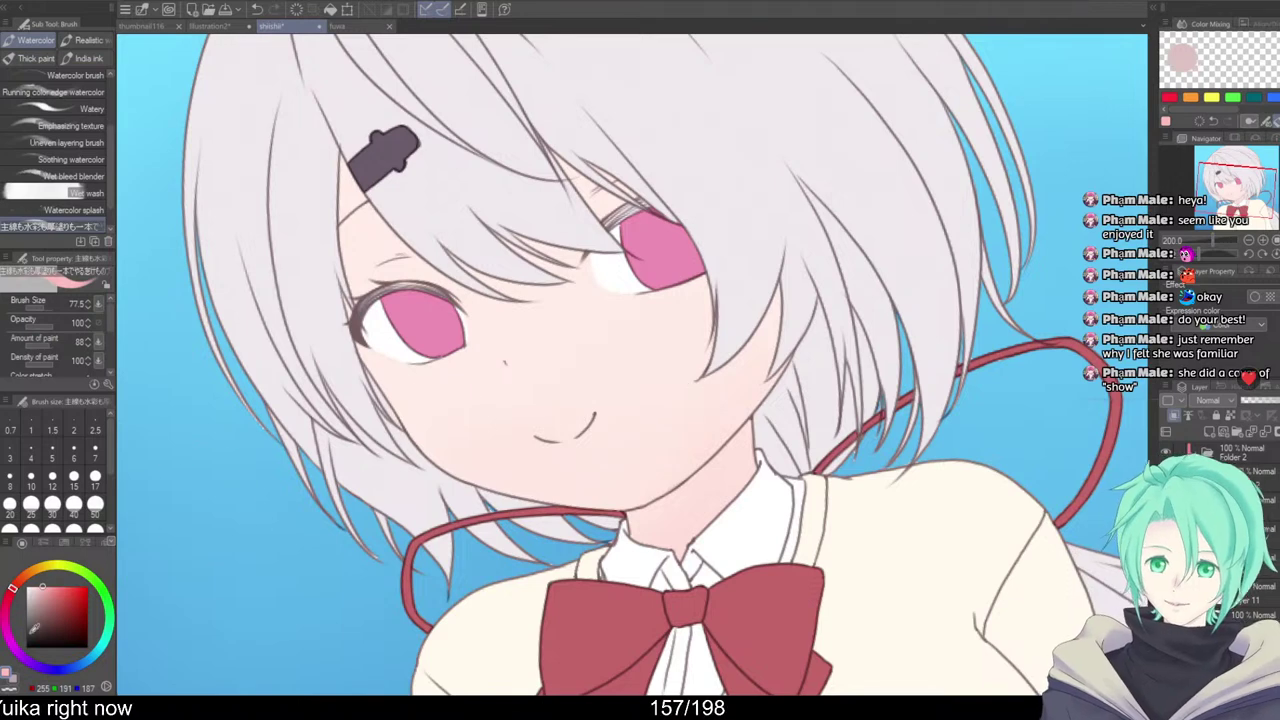
{"action": "mouse_move", "coordinate": [706, 432]}
{"action": "left_mouse_down"}
{"action": "mouse_move", "coordinate": [701, 405]}
{"action": "mouse_move", "coordinate": [706, 431]}
{"action": "left_mouse_up"}
{"action": "mouse_move", "coordinate": [695, 346]}
{"action": "left_mouse_down"}
{"action": "mouse_move", "coordinate": [671, 441]}
{"action": "mouse_move", "coordinate": [685, 388]}
{"action": "mouse_move", "coordinate": [635, 415]}
{"action": "mouse_move", "coordinate": [696, 394]}
{"action": "mouse_move", "coordinate": [655, 396]}
{"action": "mouse_move", "coordinate": [630, 420]}
{"action": "mouse_move", "coordinate": [660, 416]}
{"action": "left_mouse_up"}
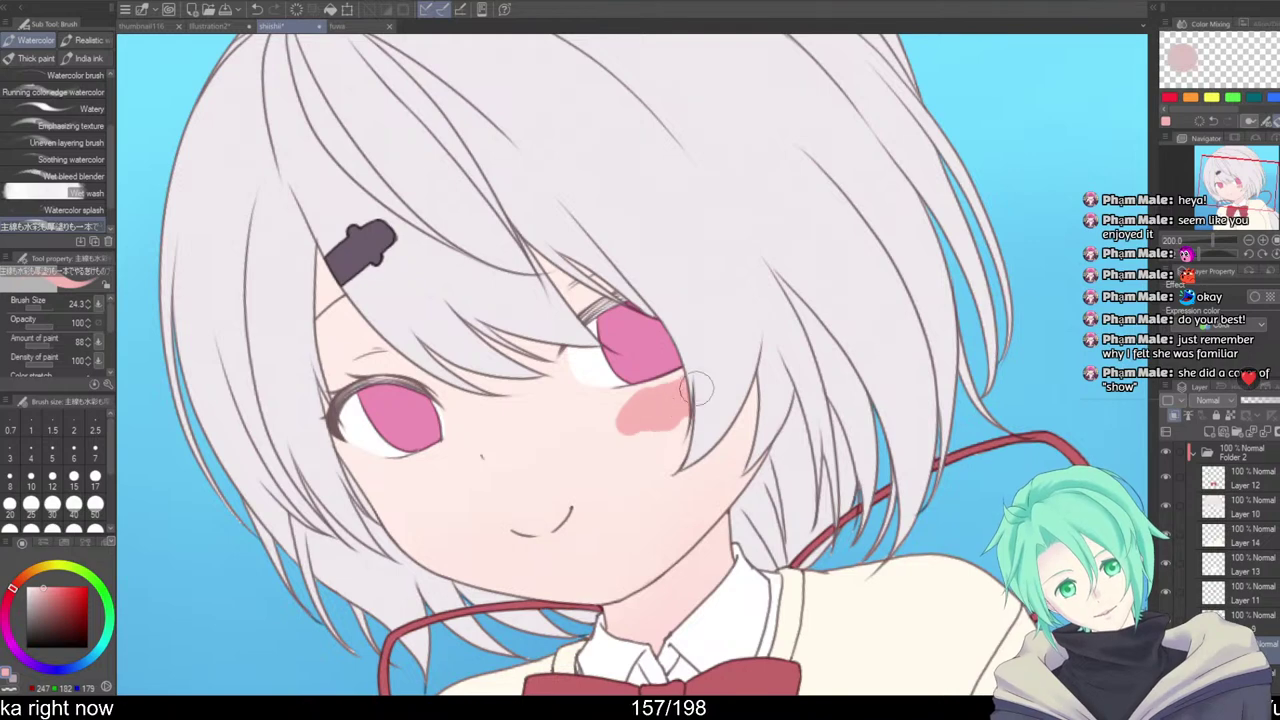
{"action": "mouse_move", "coordinate": [410, 470]}
{"action": "left_mouse_down"}
{"action": "mouse_move", "coordinate": [405, 488]}
{"action": "mouse_move", "coordinate": [423, 490]}
{"action": "mouse_move", "coordinate": [421, 467]}
{"action": "mouse_move", "coordinate": [386, 435]}
{"action": "left_mouse_up"}
Soften the blush patches on both cheeks with the Blur tool at brush size 66.6
{"action": "key", "text": "j"}
{"action": "key", "text": "ctrl+z"}
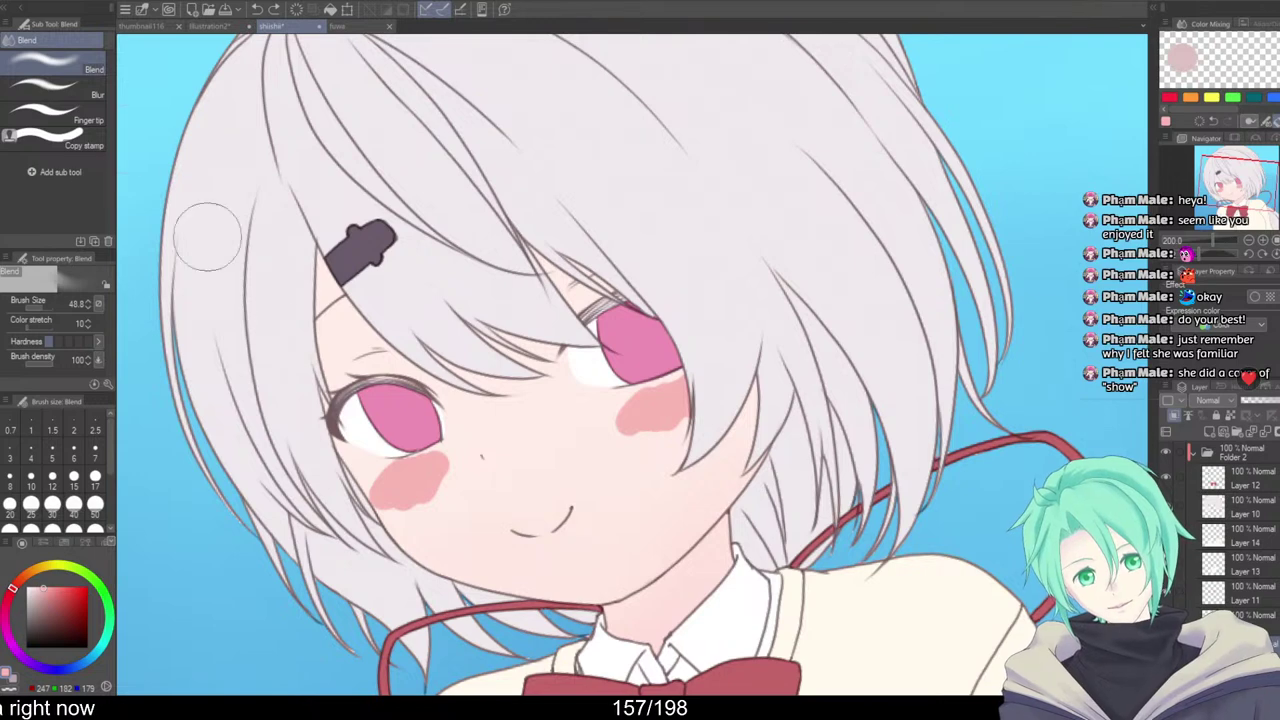
{"action": "left_click", "coordinate": [60, 94]}
{"action": "left_click_drag", "start_coordinate": [409, 561], "coordinate": [401, 558]}
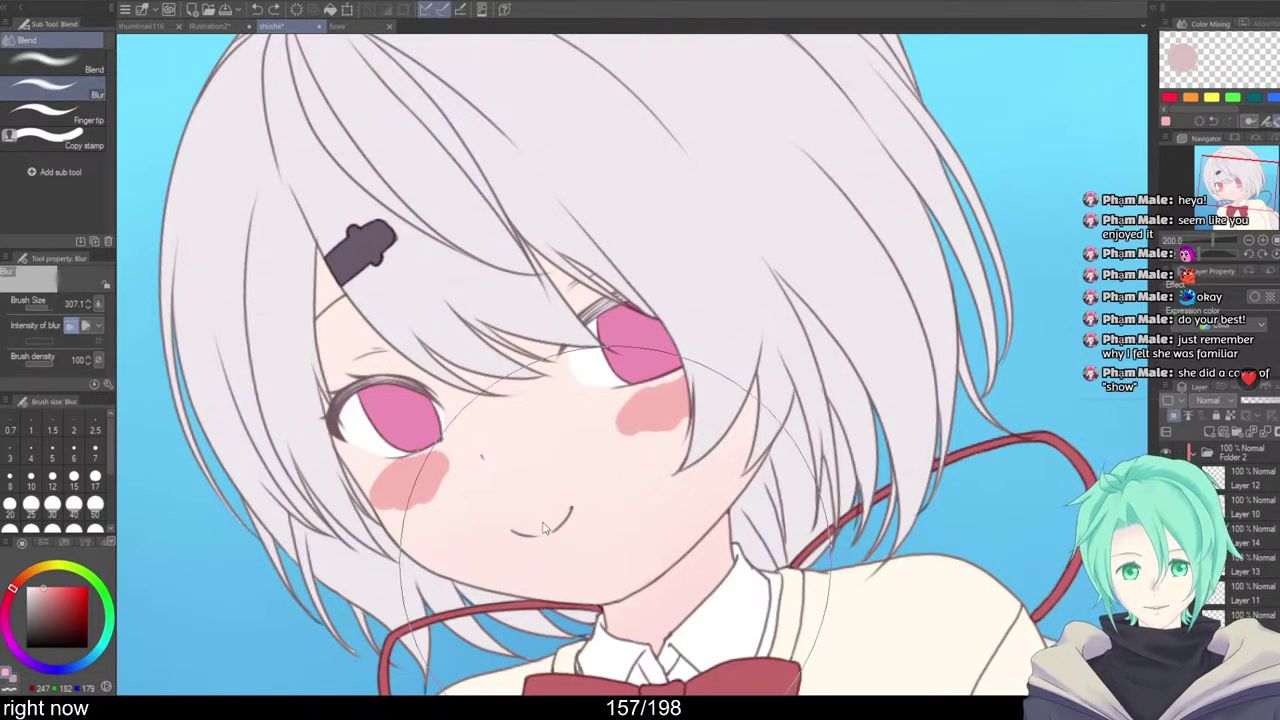
{"action": "left_click_drag", "start_coordinate": [543, 527], "coordinate": [598, 555]}
{"action": "left_click_drag", "start_coordinate": [434, 473], "coordinate": [428, 470]}
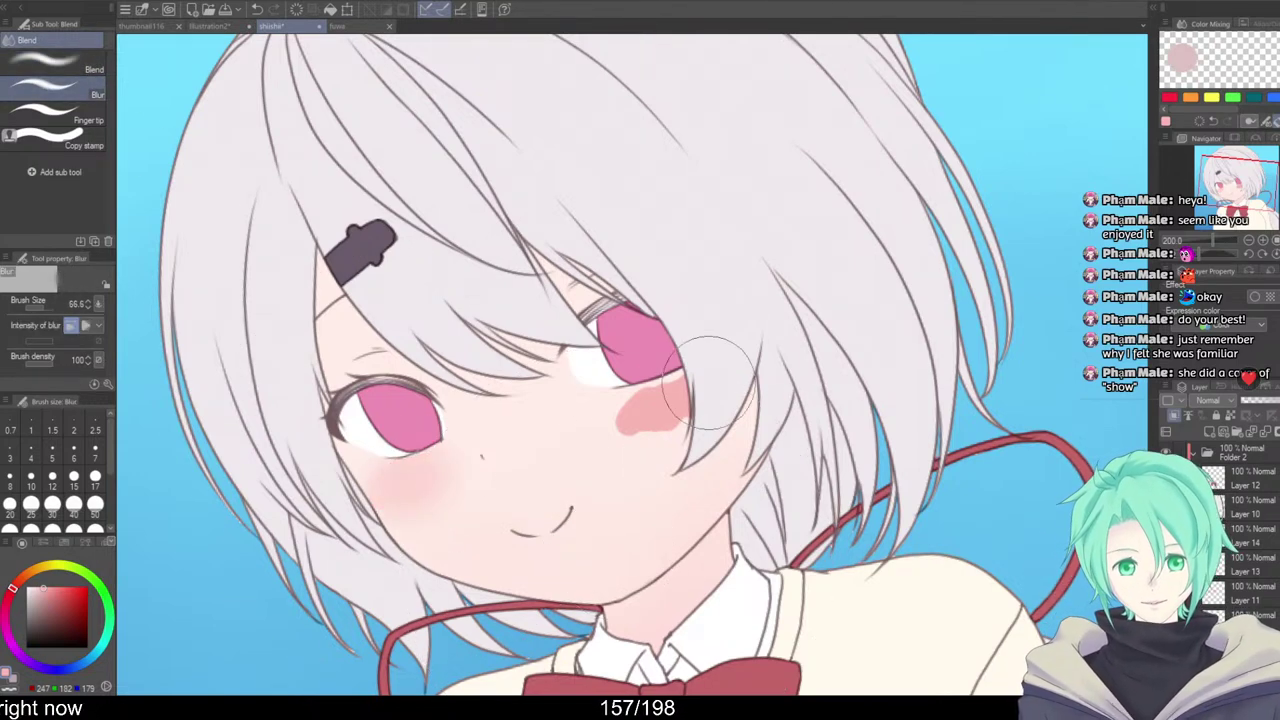
{"action": "mouse_move", "coordinate": [710, 380]}
{"action": "left_mouse_down"}
{"action": "mouse_move", "coordinate": [620, 416]}
{"action": "mouse_move", "coordinate": [803, 303]}
{"action": "mouse_move", "coordinate": [764, 357]}
{"action": "mouse_move", "coordinate": [646, 409]}
{"action": "left_mouse_up"}
Paint a second coat of pink on both cheeks with the size 24.3 brush and blur it into the skin
{"action": "key", "text": "b"}
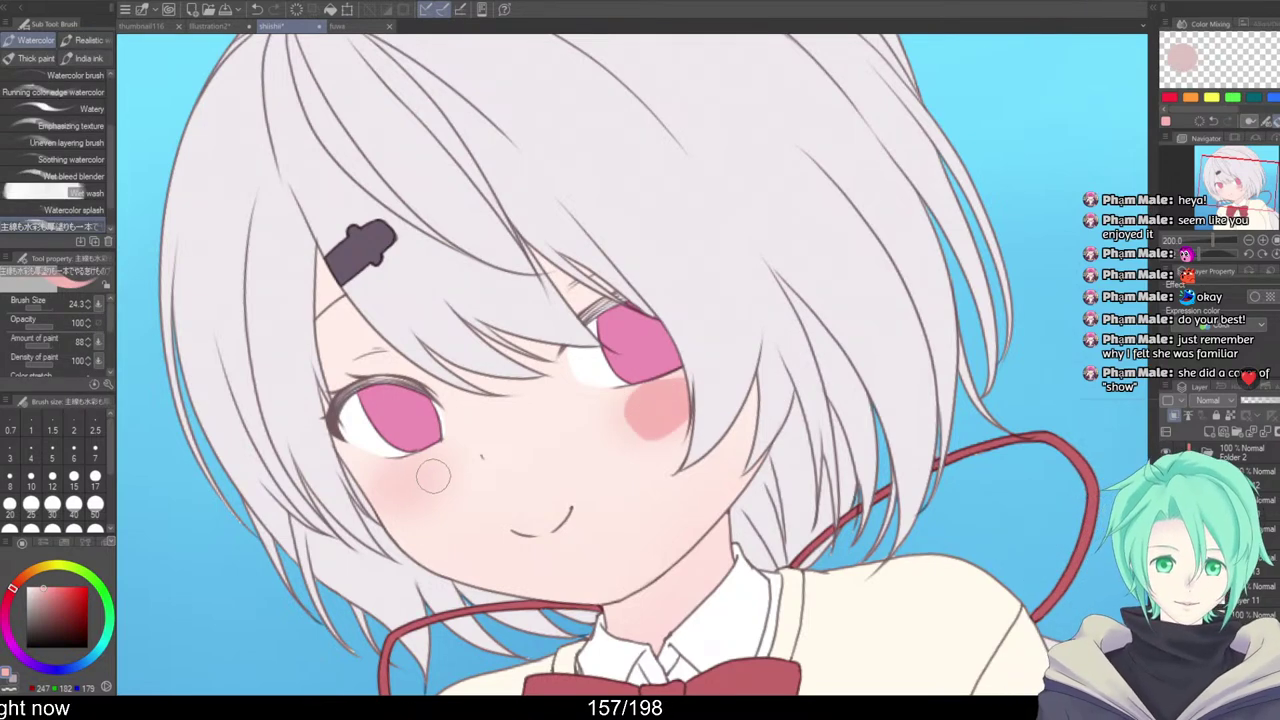
{"action": "mouse_move", "coordinate": [433, 476]}
{"action": "left_mouse_down"}
{"action": "mouse_move", "coordinate": [398, 491]}
{"action": "mouse_move", "coordinate": [440, 456]}
{"action": "left_mouse_up"}
{"action": "key", "text": "j"}
{"action": "mouse_move", "coordinate": [646, 397]}
{"action": "left_mouse_down"}
{"action": "mouse_move", "coordinate": [650, 421]}
{"action": "mouse_move", "coordinate": [637, 411]}
{"action": "left_mouse_up"}
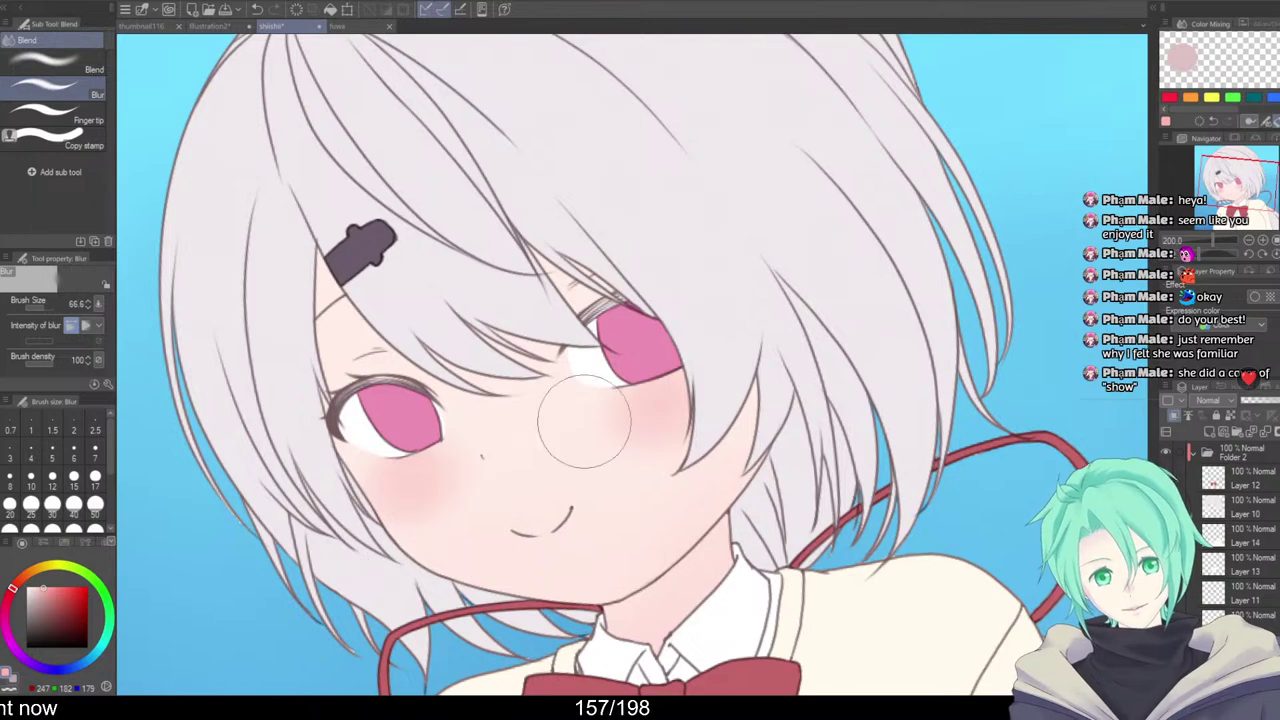
{"action": "scroll", "coordinate": [758, 371], "scroll_direction": "down", "scroll_amount": 3}
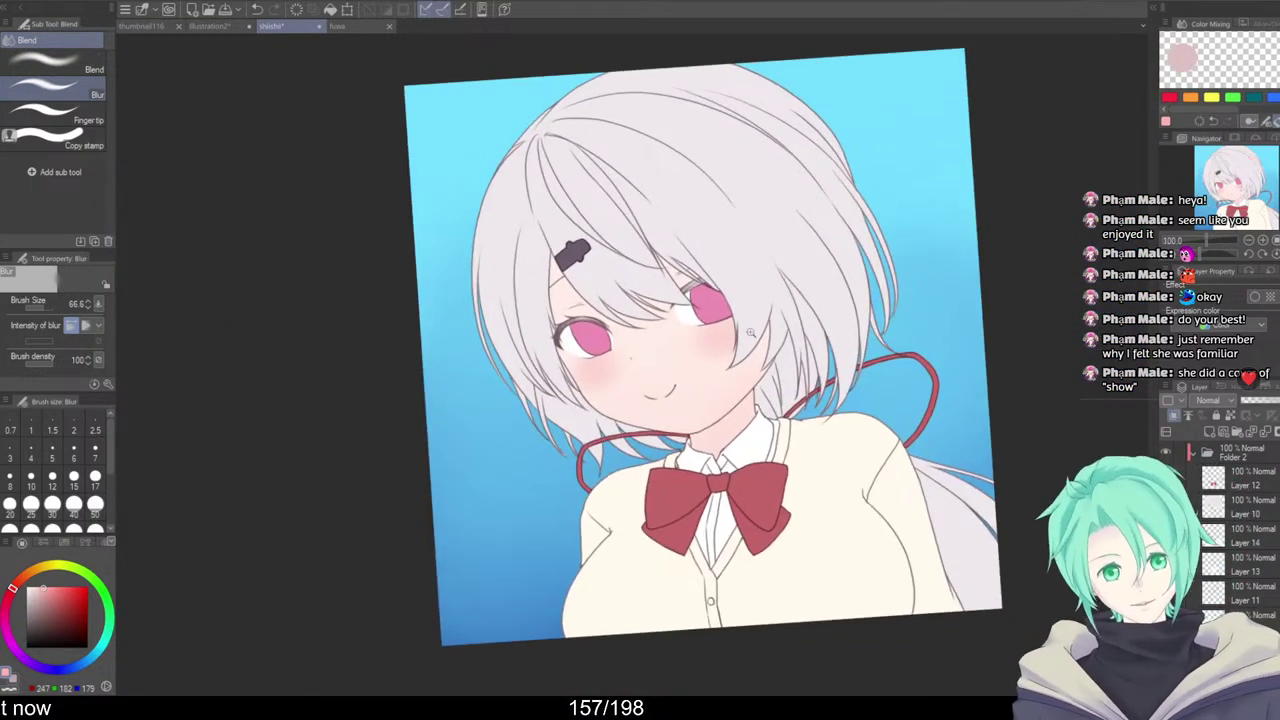
Deepen the blush under the eye partly covered by hair and soften it with the Blur tool
{"action": "scroll", "coordinate": [730, 321], "scroll_direction": "up", "scroll_amount": 2}
{"action": "key", "text": "b"}
{"action": "mouse_move", "coordinate": [739, 351]}
{"action": "left_mouse_down"}
{"action": "mouse_move", "coordinate": [777, 344]}
{"action": "mouse_move", "coordinate": [743, 338]}
{"action": "mouse_move", "coordinate": [722, 361]}
{"action": "mouse_move", "coordinate": [716, 334]}
{"action": "left_mouse_up"}
{"action": "key", "text": "j"}
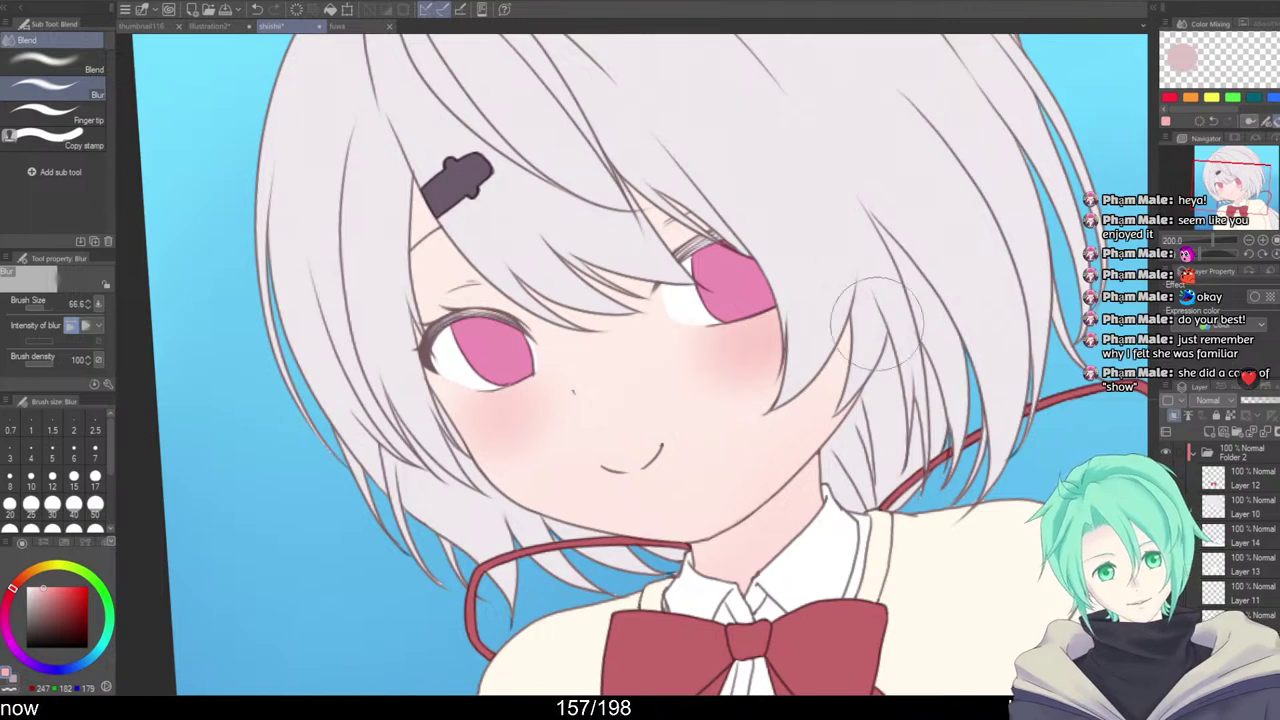
{"action": "scroll", "coordinate": [849, 337], "scroll_direction": "down", "scroll_amount": 1}
{"action": "left_click_drag", "start_coordinate": [913, 448], "coordinate": [870, 404]}
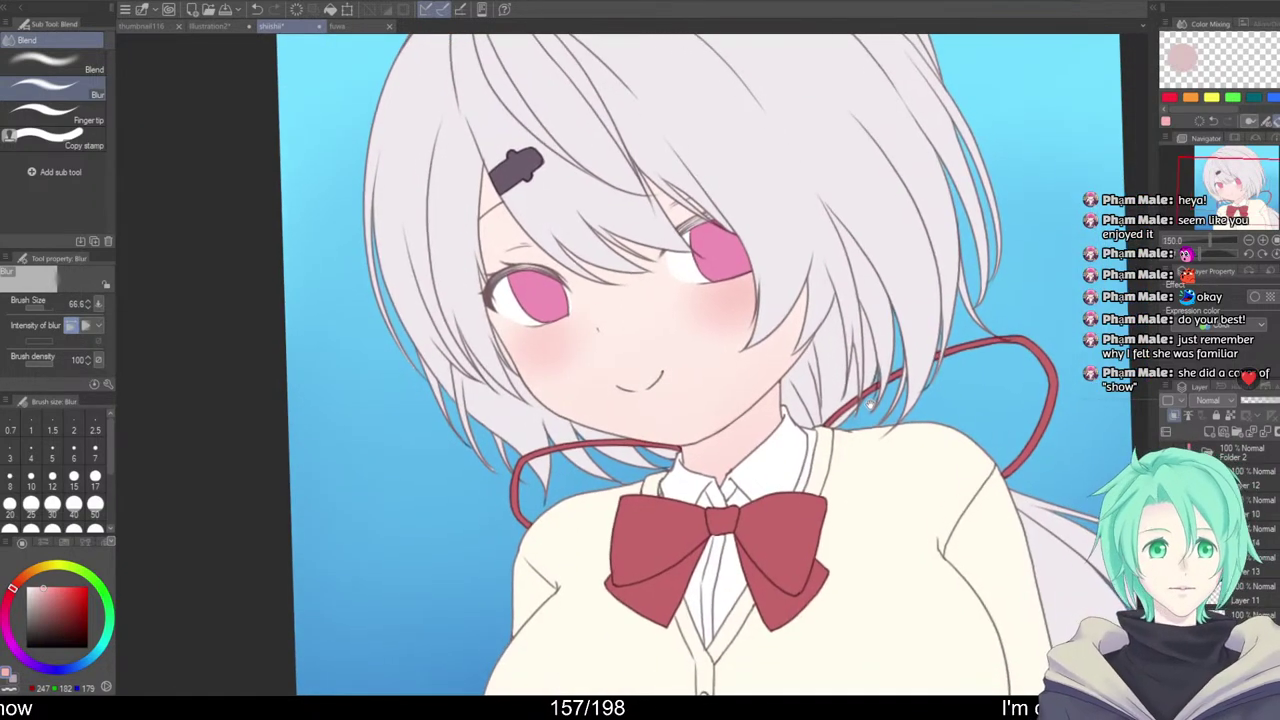
Draw fine slanted pink hatch lines across the blush on both cheeks with the brush at size 0.7
{"action": "scroll", "coordinate": [772, 351], "scroll_direction": "up", "scroll_amount": 6}
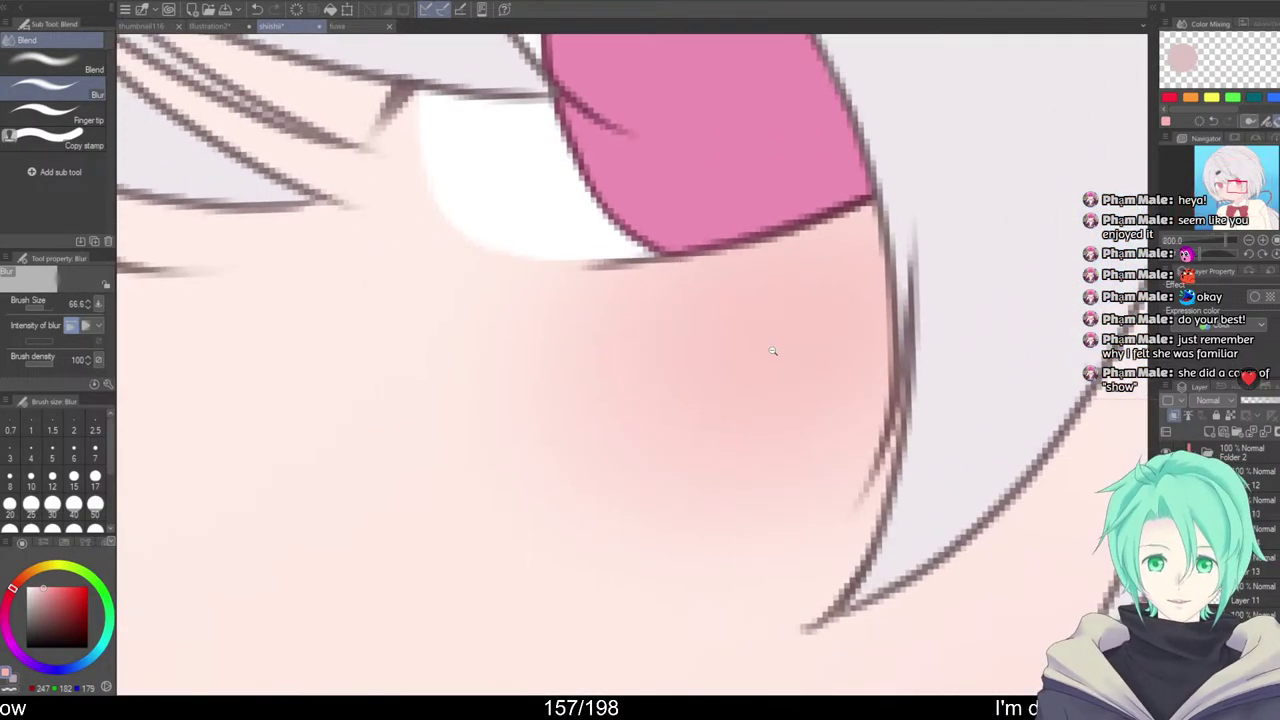
{"action": "scroll", "coordinate": [772, 351], "scroll_direction": "down", "scroll_amount": 5}
{"action": "left_click", "coordinate": [14, 431]}
{"action": "key", "text": "b"}
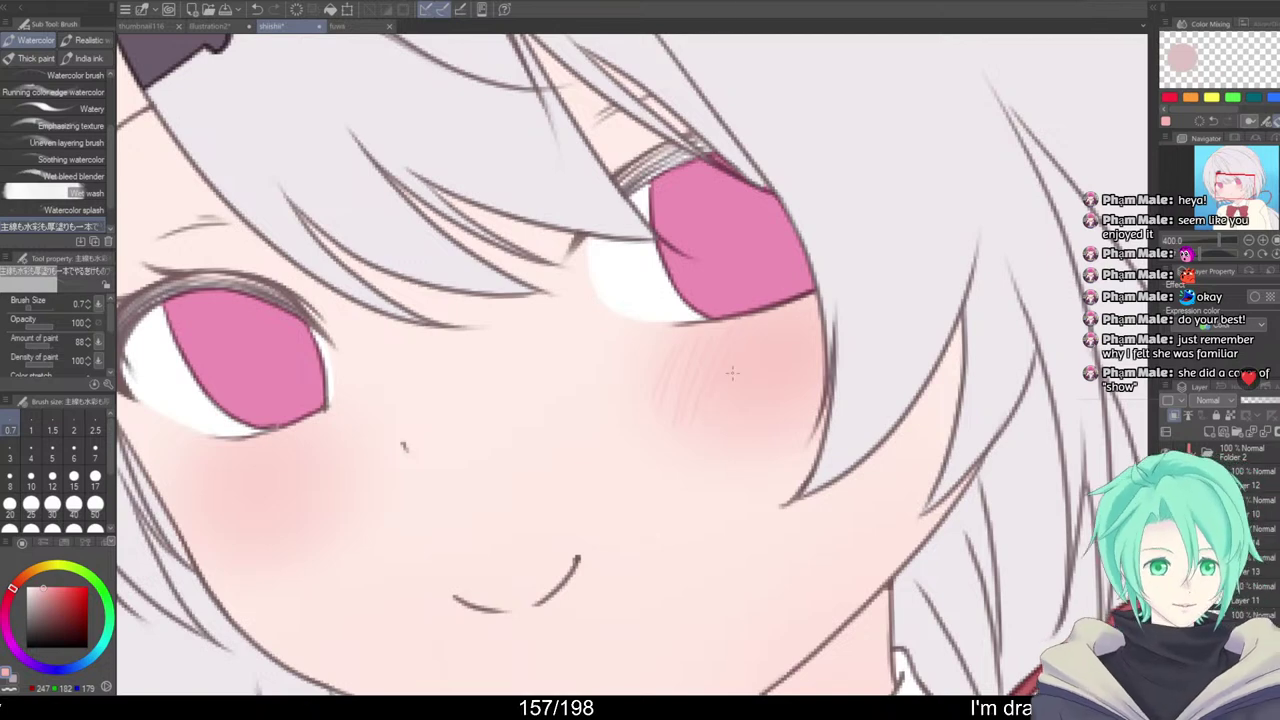
{"action": "left_click_drag", "start_coordinate": [754, 342], "coordinate": [743, 395]}
{"action": "mouse_move", "coordinate": [790, 350]}
{"action": "left_mouse_down"}
{"action": "mouse_move", "coordinate": [773, 414]}
{"action": "mouse_move", "coordinate": [952, 348]}
{"action": "left_mouse_up"}
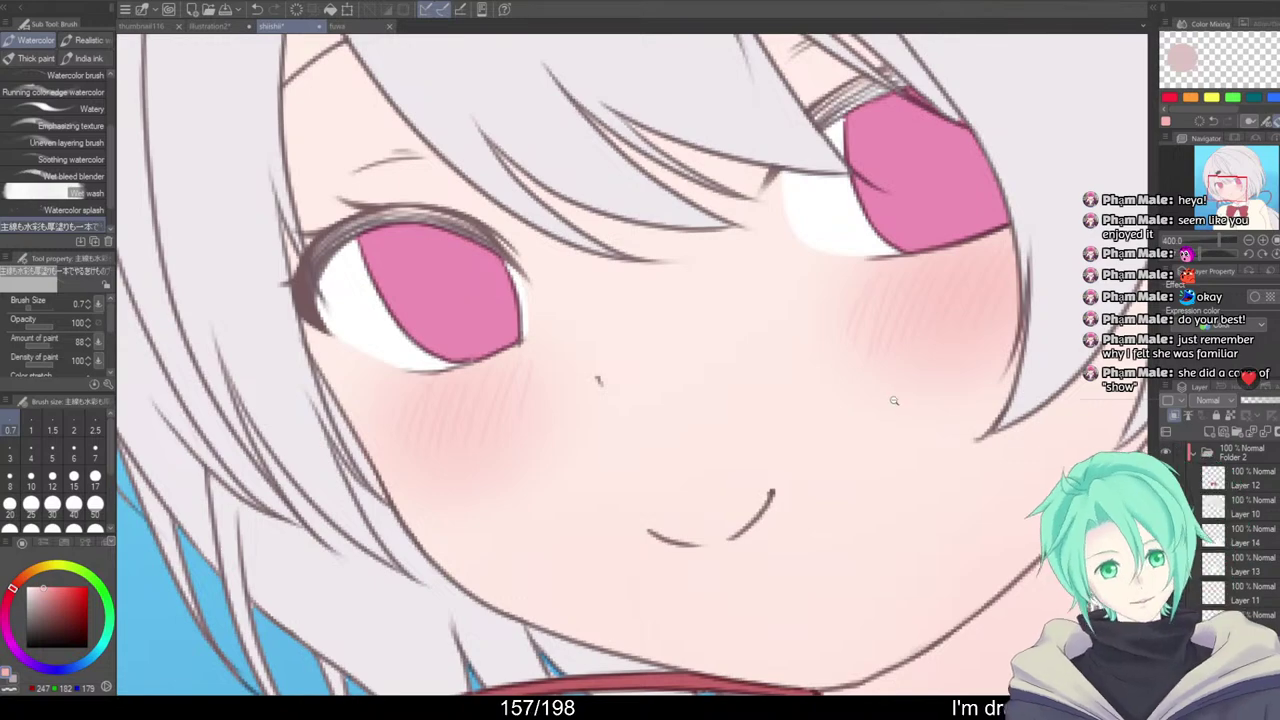
Add a new folder below Layer 13 and a new layer directly above Layer 11
{"action": "left_click_drag", "start_coordinate": [894, 400], "coordinate": [800, 400]}
{"action": "left_click_drag", "start_coordinate": [1125, 515], "coordinate": [1028, 424]}
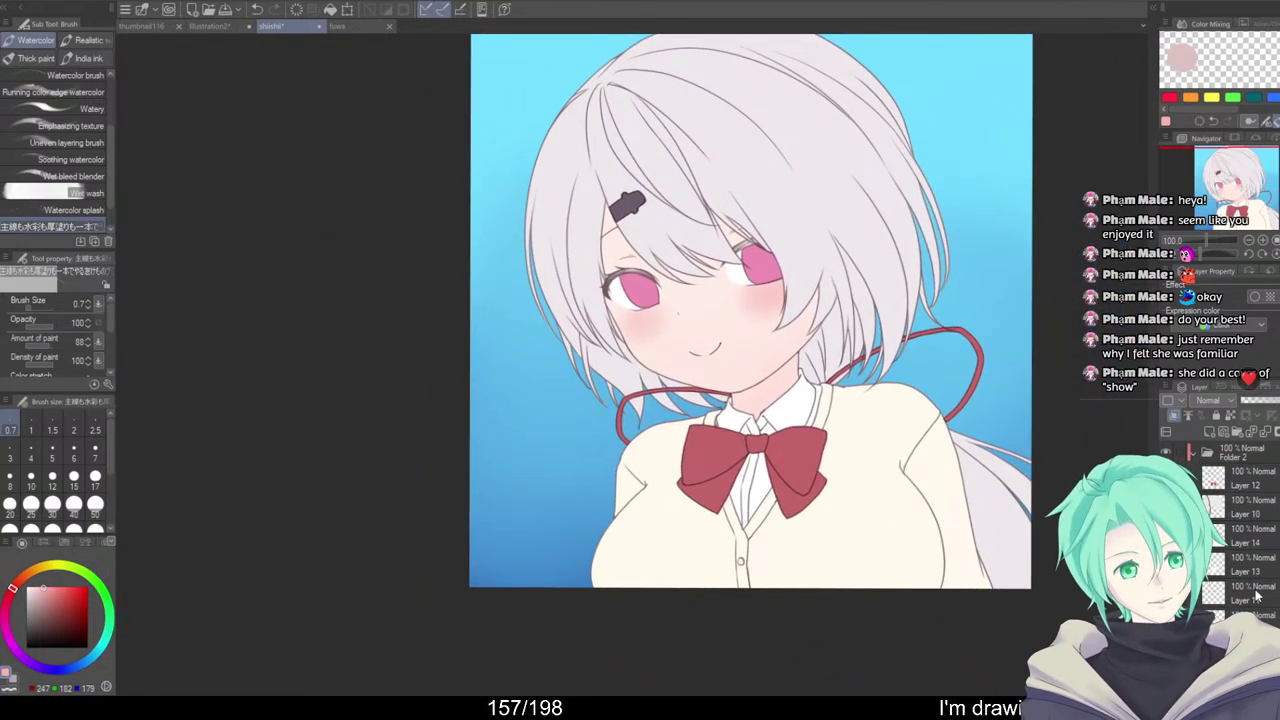
{"action": "left_click", "coordinate": [1238, 437]}
{"action": "left_click", "coordinate": [1250, 614]}
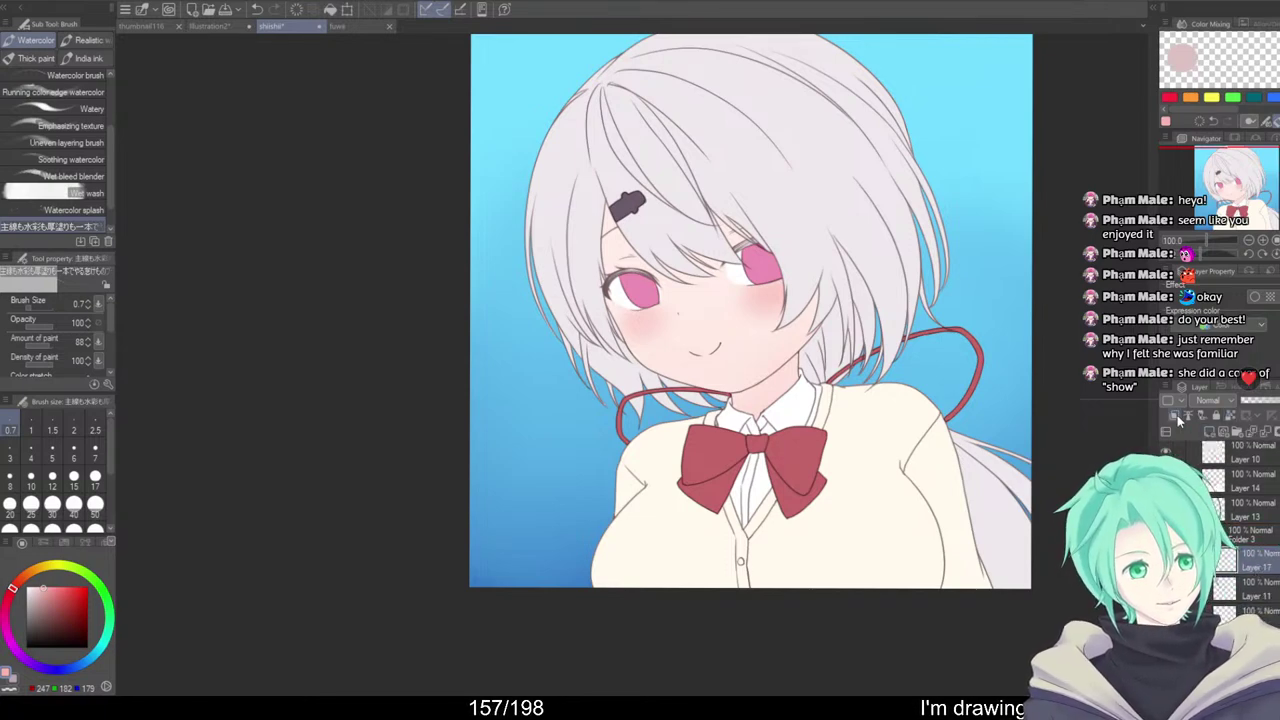
{"action": "left_click_drag", "start_coordinate": [849, 258], "coordinate": [815, 346]}
{"action": "scroll", "coordinate": [757, 430], "scroll_direction": "up", "scroll_amount": 2}
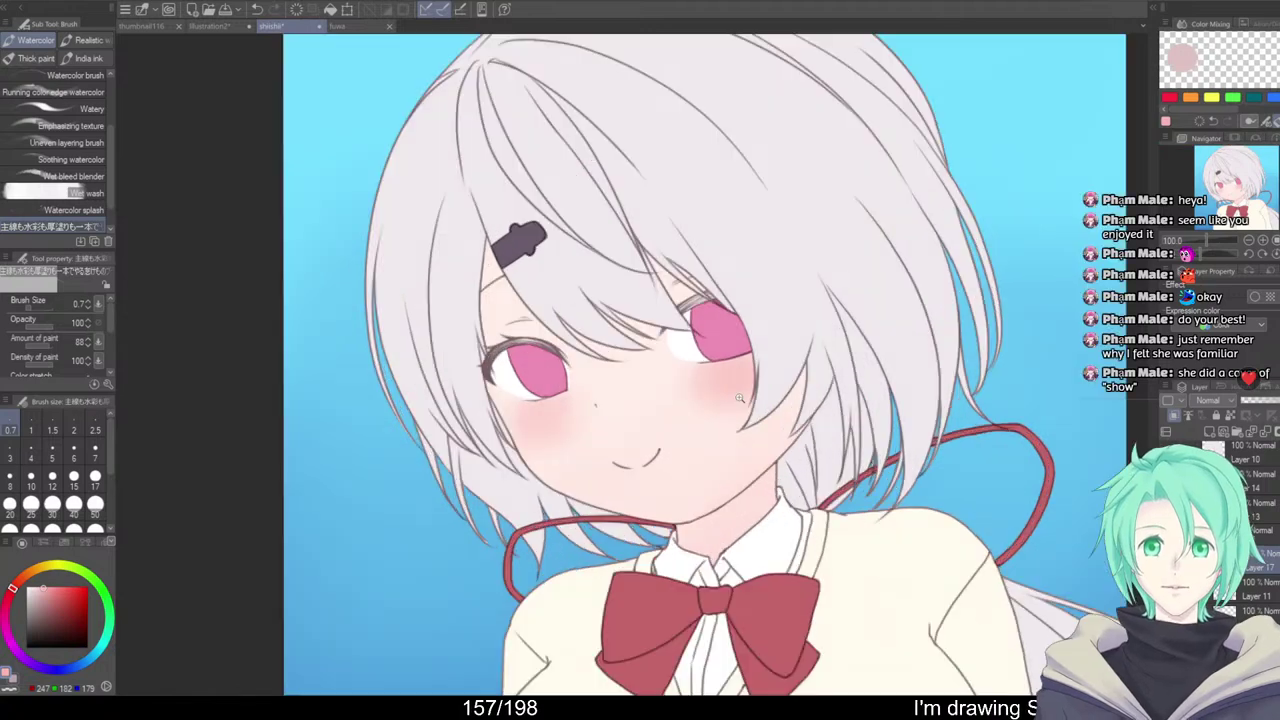
Set the blending mode of Layer 17 to Multiply
{"action": "scroll", "coordinate": [858, 393], "scroll_direction": "up", "scroll_amount": 5}
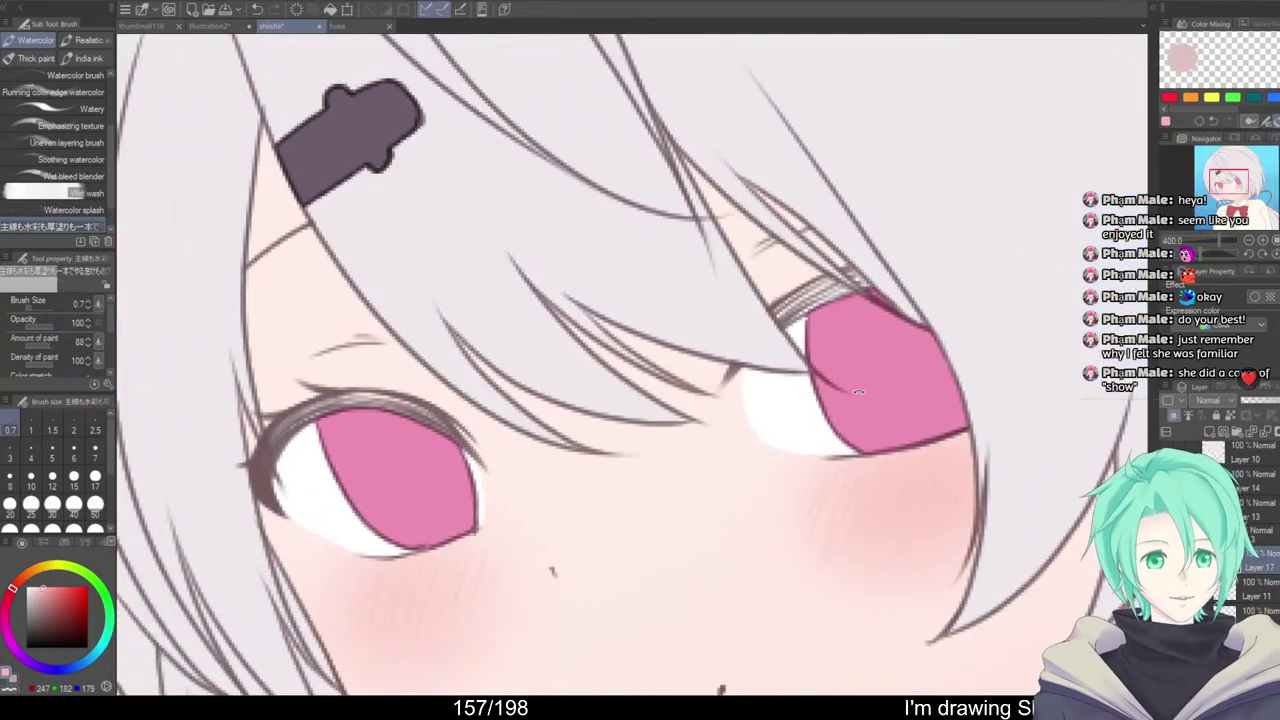
{"action": "left_click_drag", "start_coordinate": [858, 393], "coordinate": [808, 322]}
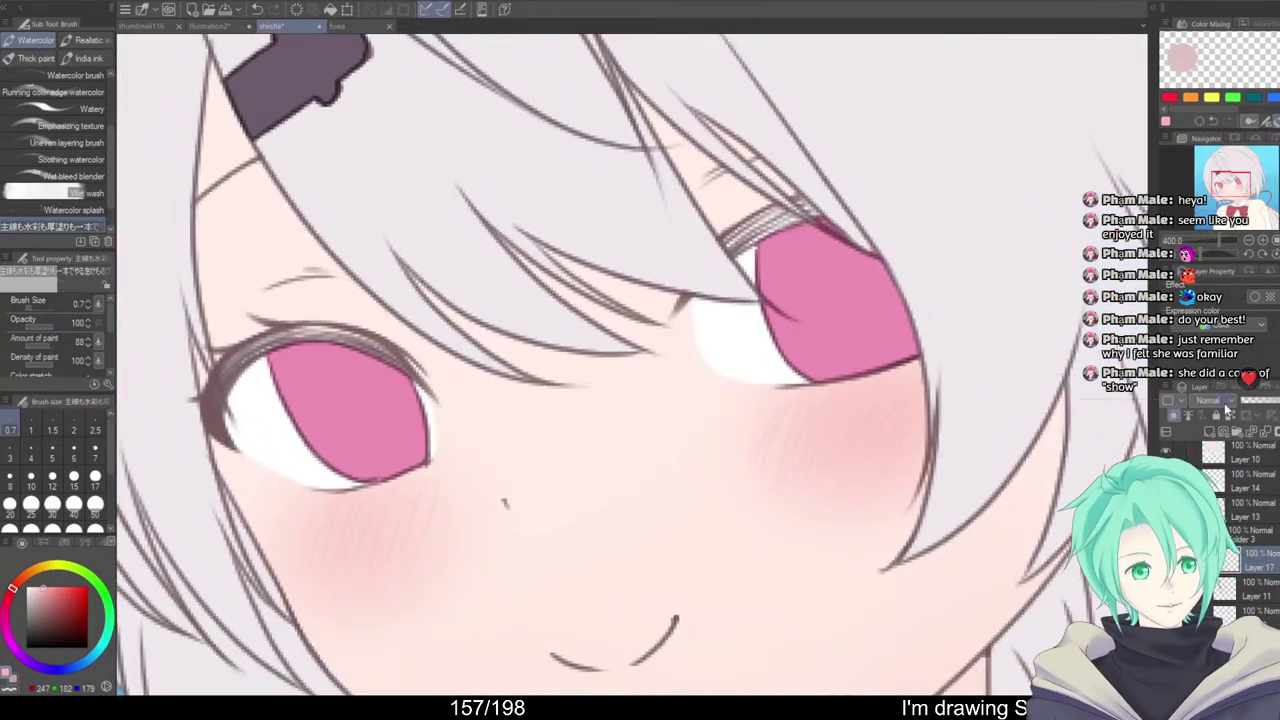
{"action": "left_click", "coordinate": [1207, 52]}
{"action": "left_click_drag", "start_coordinate": [713, 480], "coordinate": [769, 500]}
{"action": "left_click_drag", "start_coordinate": [144, 344], "coordinate": [151, 455]}
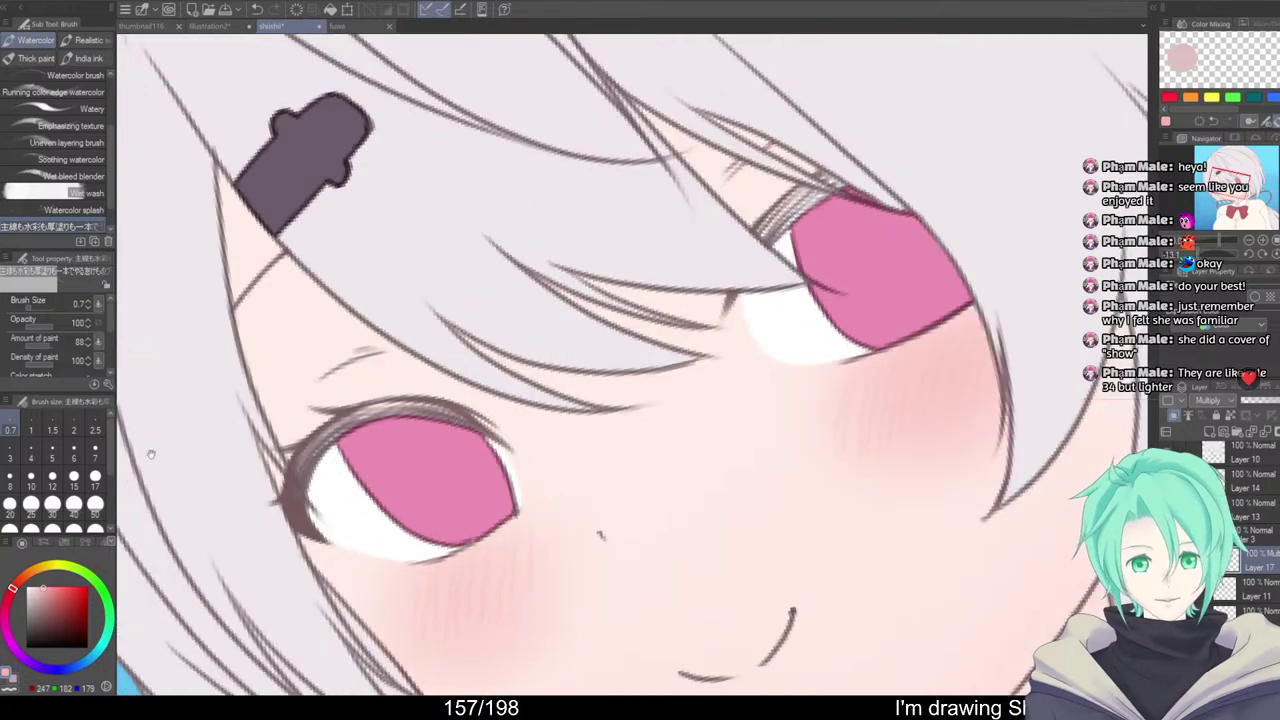
Paint a blue-violet shadow across the upper part of both irises with the brush at size 18
{"action": "left_click", "coordinate": [48, 668]}
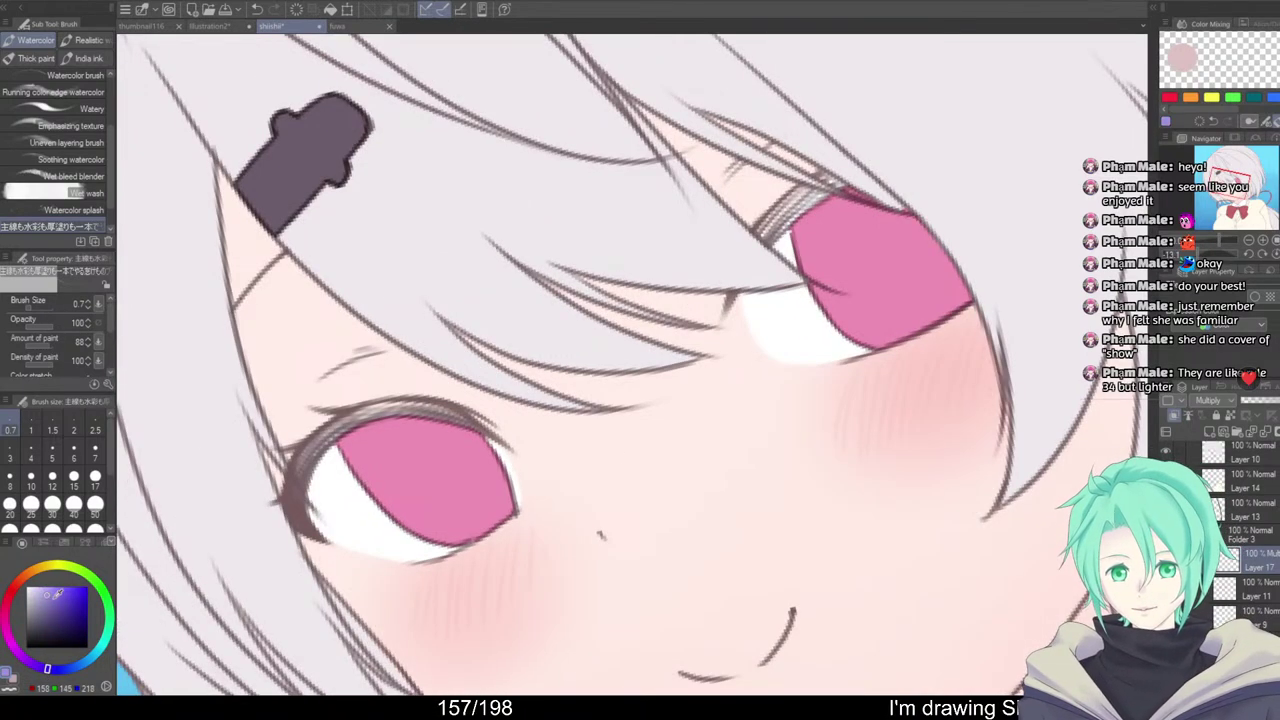
{"action": "key", "text": "b"}
{"action": "key", "text": "b"}
{"action": "key", "text": "b"}
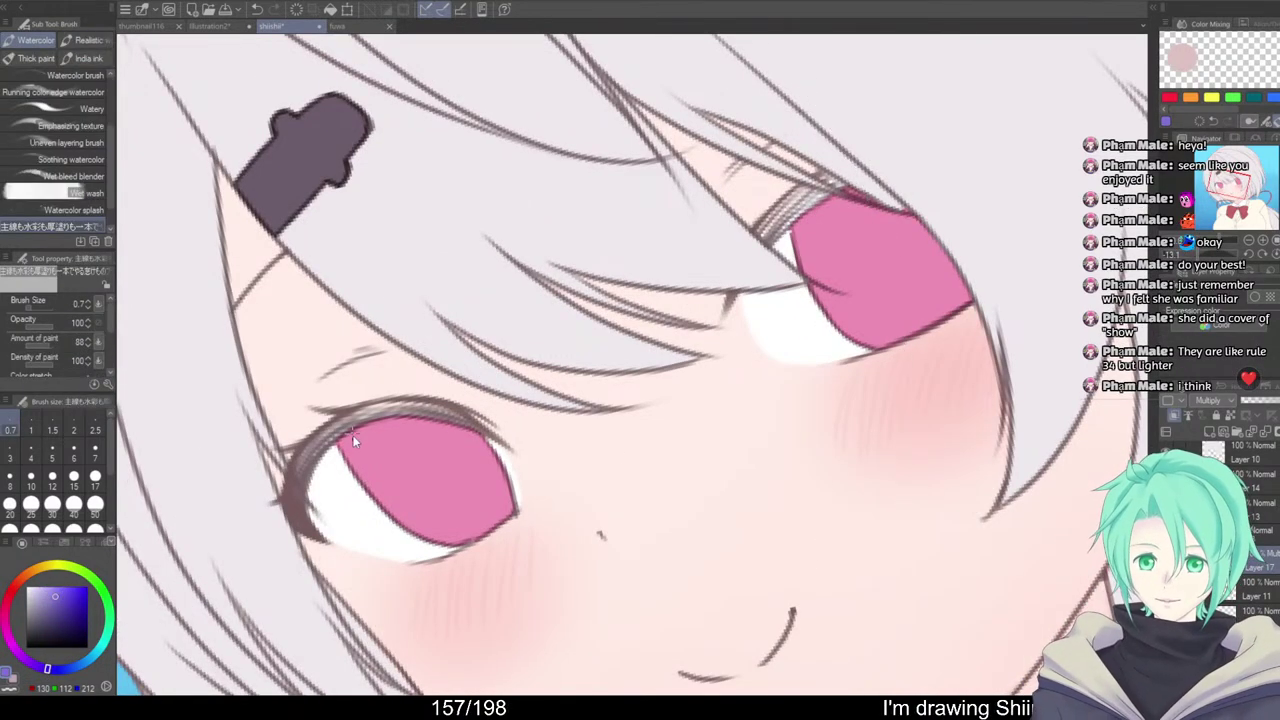
{"action": "left_click_drag", "start_coordinate": [353, 441], "coordinate": [377, 441]}
{"action": "mouse_move", "coordinate": [408, 404]}
{"action": "left_mouse_down"}
{"action": "mouse_move", "coordinate": [352, 429]}
{"action": "mouse_move", "coordinate": [390, 403]}
{"action": "left_mouse_up"}
{"action": "left_click_drag", "start_coordinate": [338, 455], "coordinate": [385, 422]}
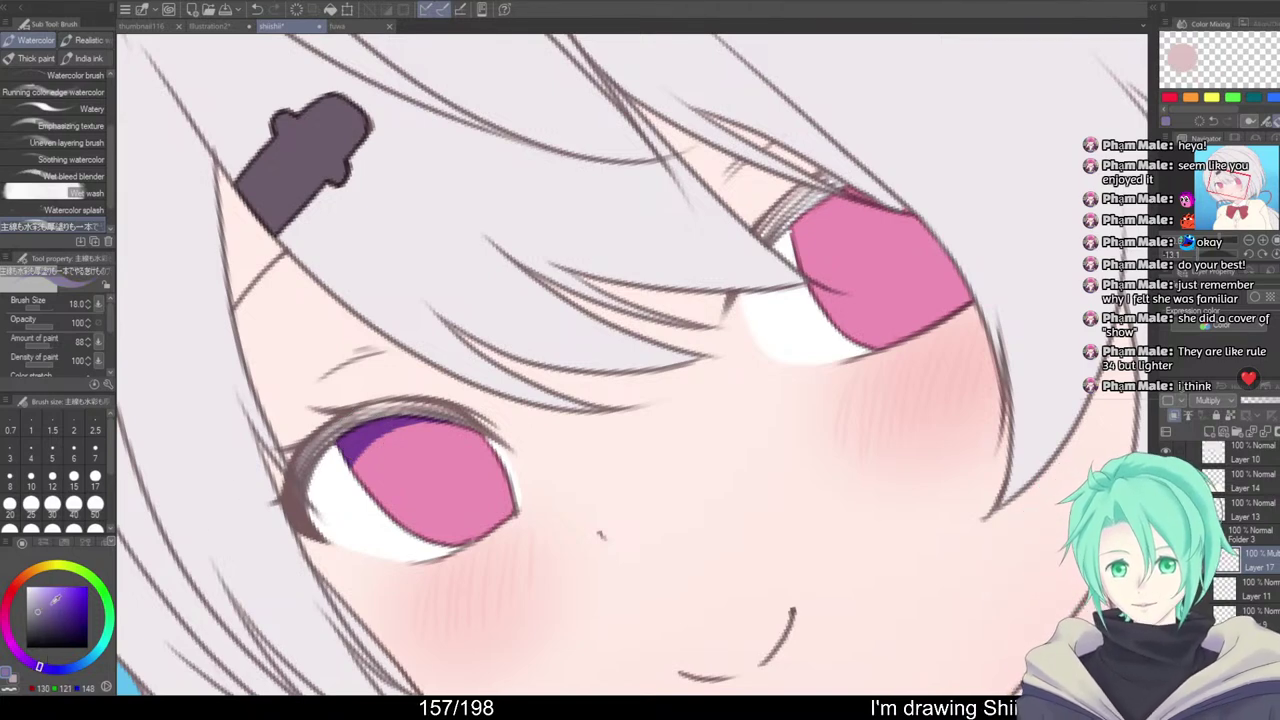
{"action": "mouse_move", "coordinate": [358, 458]}
{"action": "left_mouse_down"}
{"action": "mouse_move", "coordinate": [424, 410]}
{"action": "mouse_move", "coordinate": [347, 472]}
{"action": "mouse_move", "coordinate": [500, 424]}
{"action": "left_mouse_up"}
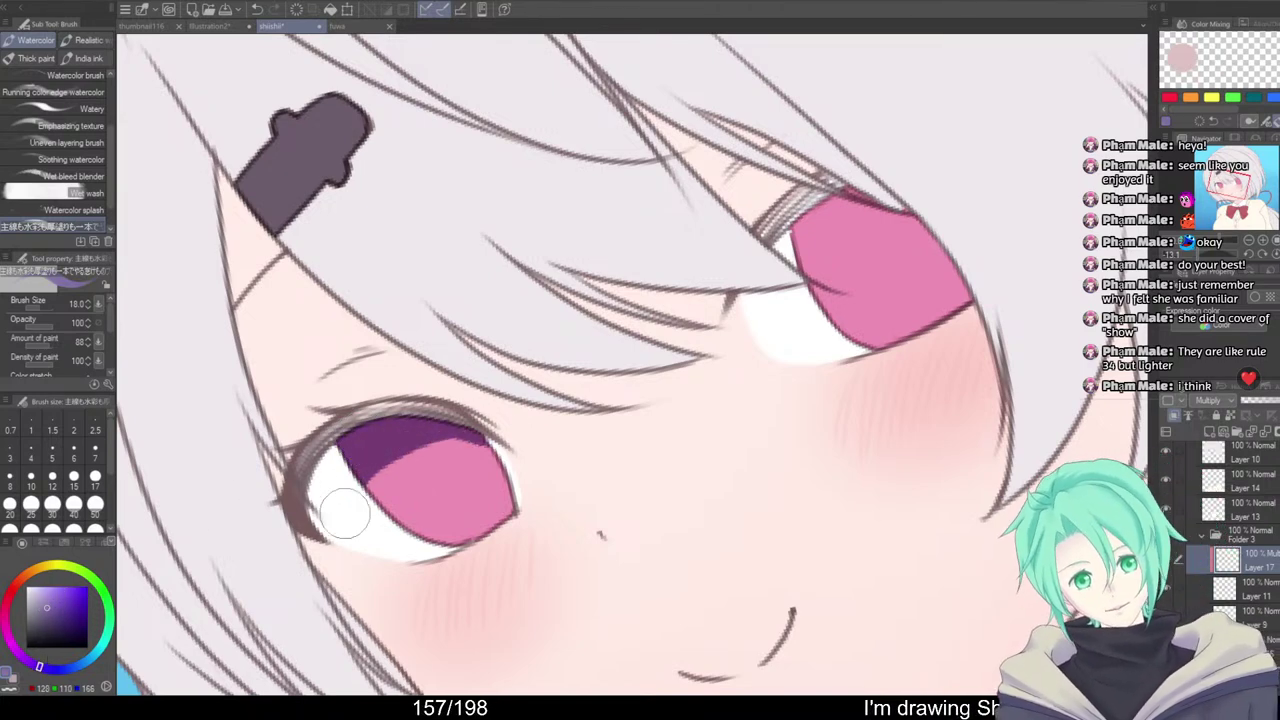
{"action": "left_click_drag", "start_coordinate": [345, 514], "coordinate": [493, 427]}
{"action": "mouse_move", "coordinate": [840, 258]}
{"action": "left_mouse_down"}
{"action": "mouse_move", "coordinate": [782, 304]}
{"action": "mouse_move", "coordinate": [958, 209]}
{"action": "mouse_move", "coordinate": [815, 218]}
{"action": "mouse_move", "coordinate": [829, 210]}
{"action": "mouse_move", "coordinate": [1016, 206]}
{"action": "mouse_move", "coordinate": [925, 188]}
{"action": "mouse_move", "coordinate": [808, 296]}
{"action": "left_mouse_up"}
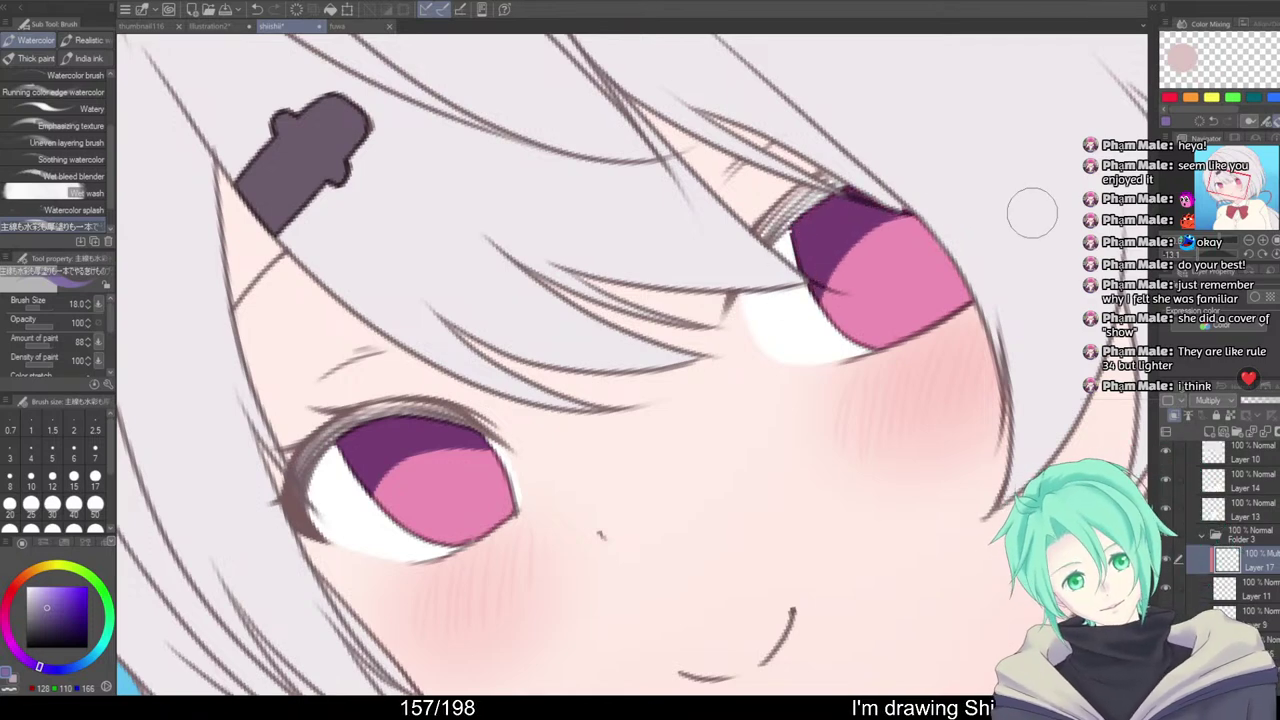
Soften the lower edge of the purple shadow on both irises with the Blur tool at size 11
{"action": "key", "text": "j"}
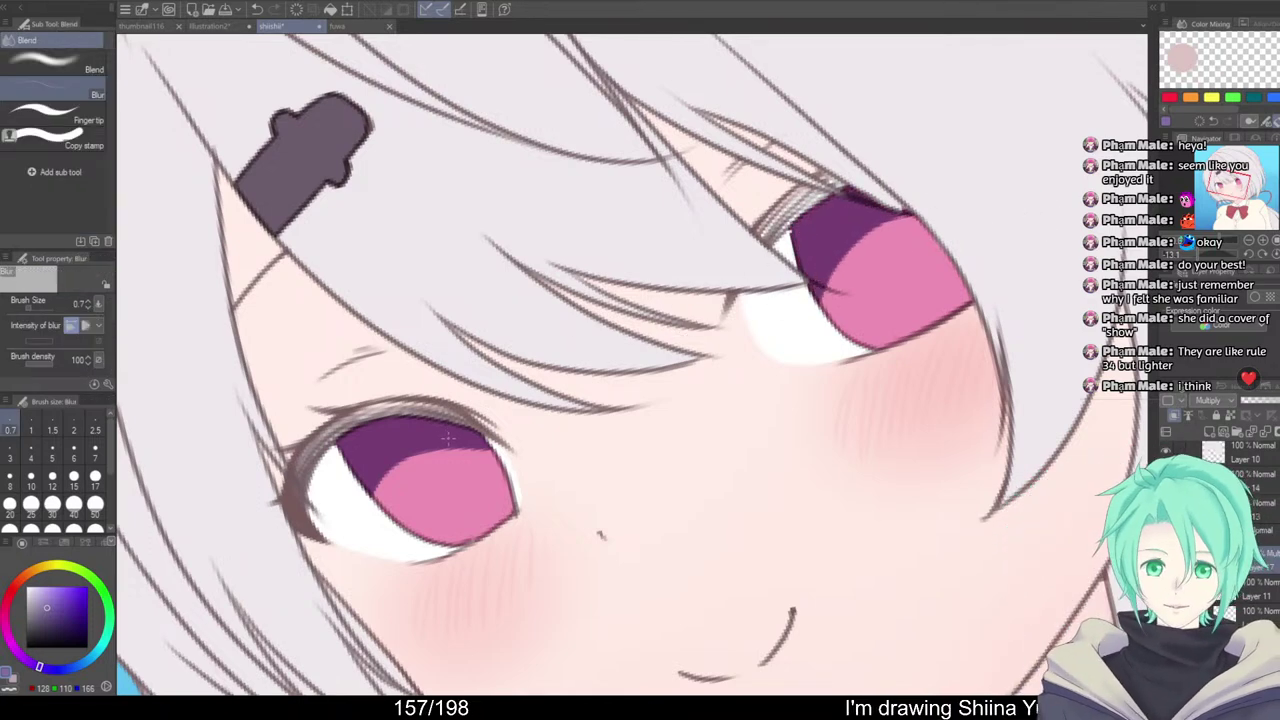
{"action": "mouse_move", "coordinate": [393, 440]}
{"action": "left_mouse_down"}
{"action": "mouse_move", "coordinate": [427, 438]}
{"action": "mouse_move", "coordinate": [394, 467]}
{"action": "mouse_move", "coordinate": [488, 458]}
{"action": "left_mouse_up"}
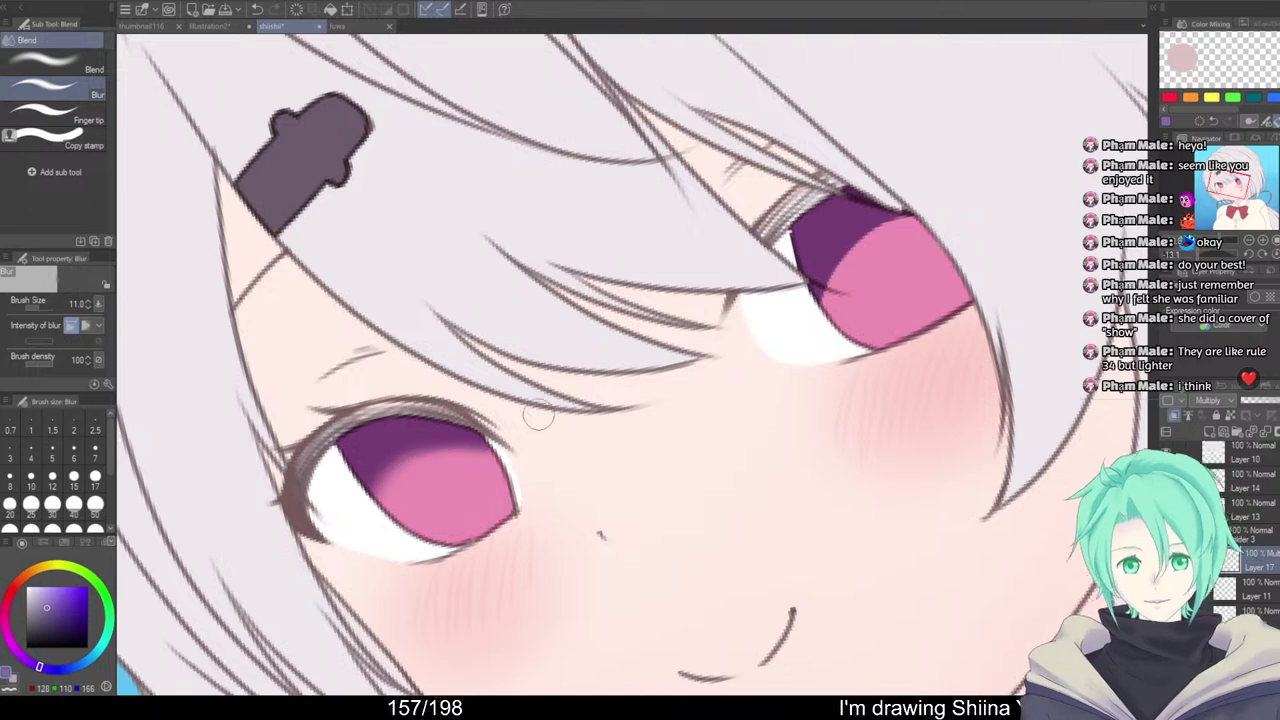
{"action": "mouse_move", "coordinate": [745, 305]}
{"action": "left_mouse_down"}
{"action": "mouse_move", "coordinate": [887, 242]}
{"action": "mouse_move", "coordinate": [802, 308]}
{"action": "left_mouse_up"}
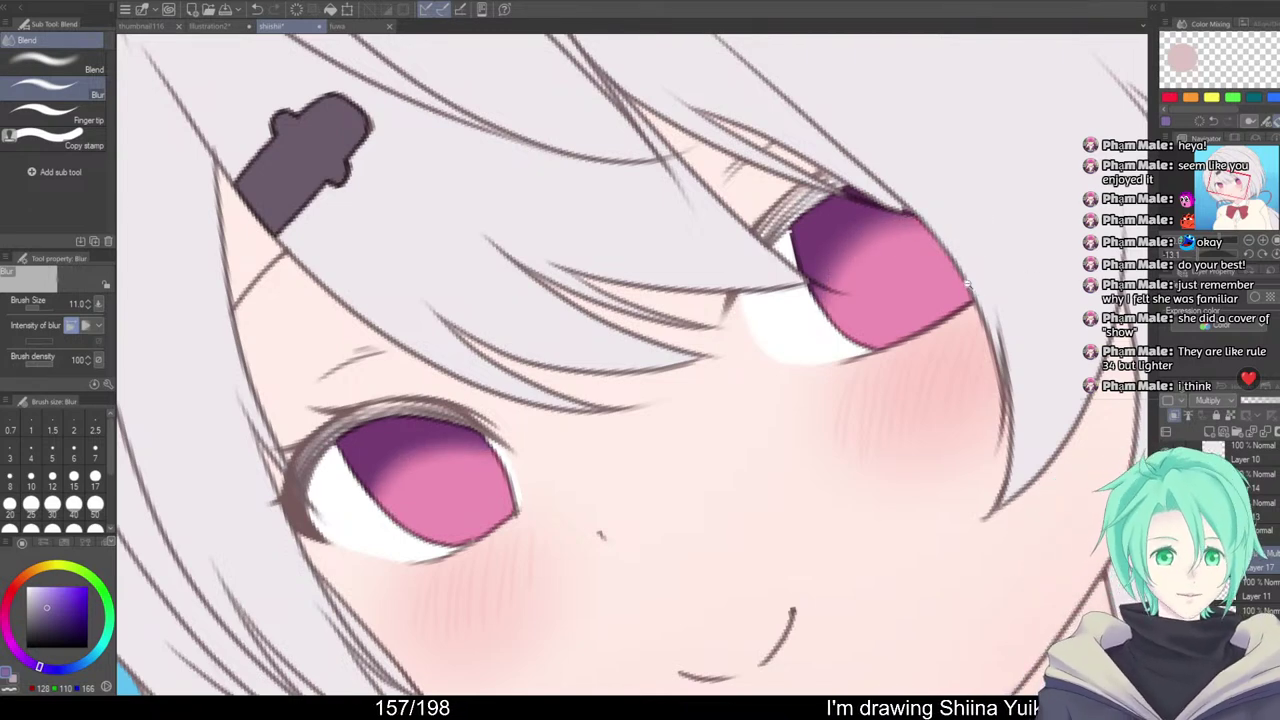
{"action": "scroll", "coordinate": [967, 286], "scroll_direction": "down", "scroll_amount": 3}
{"action": "left_click_drag", "start_coordinate": [967, 286], "coordinate": [976, 385]}
{"action": "left_click_drag", "start_coordinate": [1050, 440], "coordinate": [903, 403]}
{"action": "scroll", "coordinate": [670, 339], "scroll_direction": "up", "scroll_amount": 3}
{"action": "mouse_move", "coordinate": [670, 339]}
{"action": "left_mouse_down"}
{"action": "mouse_move", "coordinate": [470, 350]}
{"action": "mouse_move", "coordinate": [670, 355]}
{"action": "left_mouse_up"}
Draw a curved purple line down the outer half of the fully visible iris with the brush at size 2.5
{"action": "key", "text": "b"}
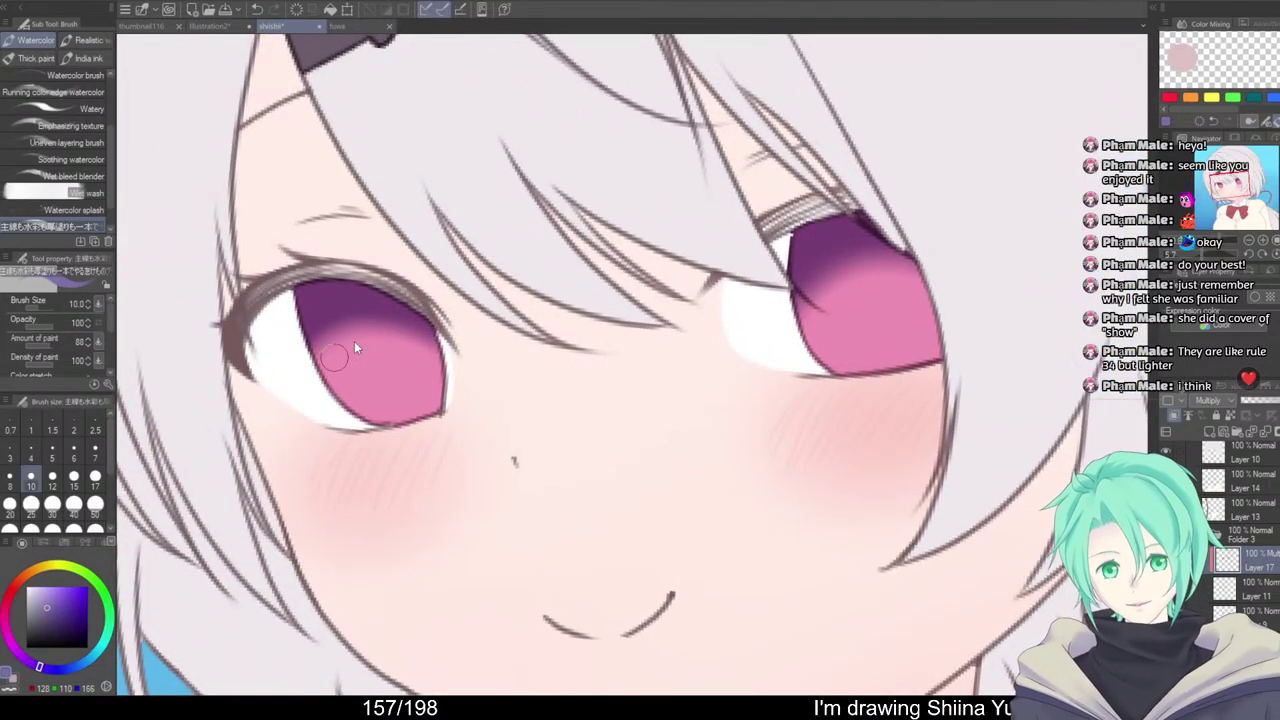
{"action": "key", "text": "bracketleft"}
{"action": "key", "text": "bracketleft"}
{"action": "key", "text": "bracketleft"}
{"action": "key", "text": "bracketleft"}
{"action": "key", "text": "bracketleft"}
{"action": "key", "text": "bracketleft"}
{"action": "key", "text": "bracketleft"}
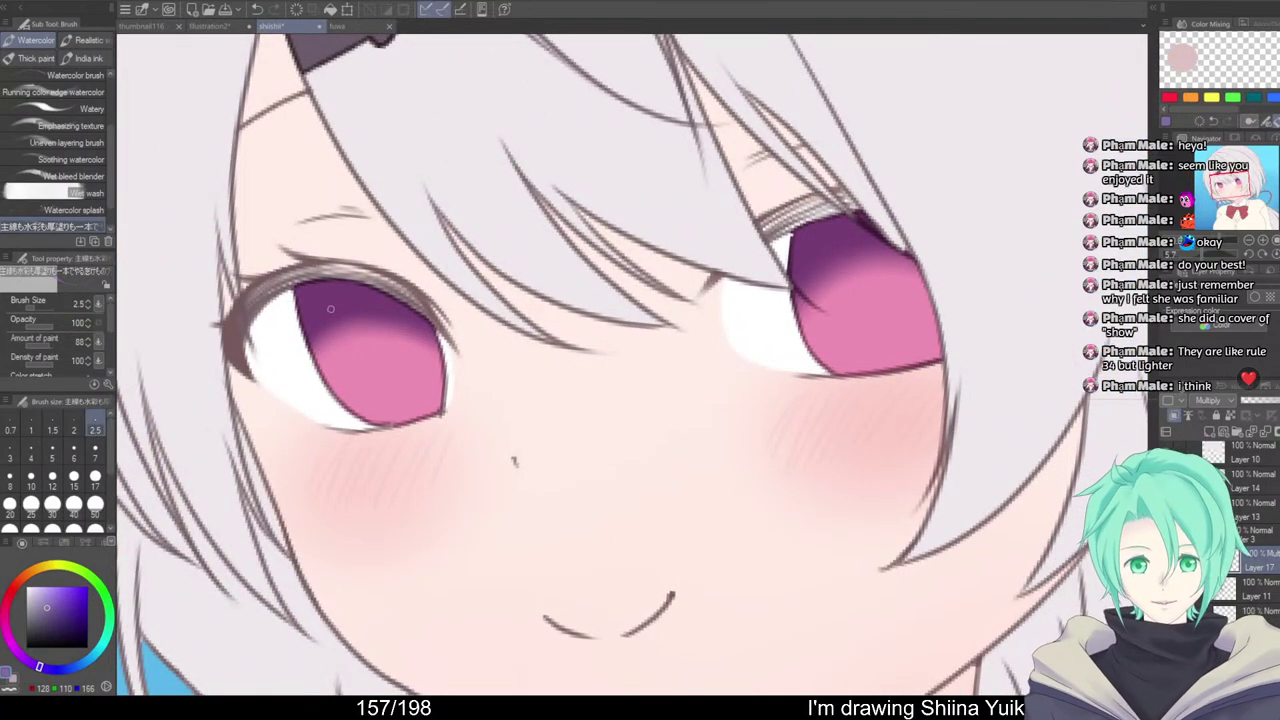
{"action": "left_click_drag", "start_coordinate": [337, 324], "coordinate": [347, 358]}
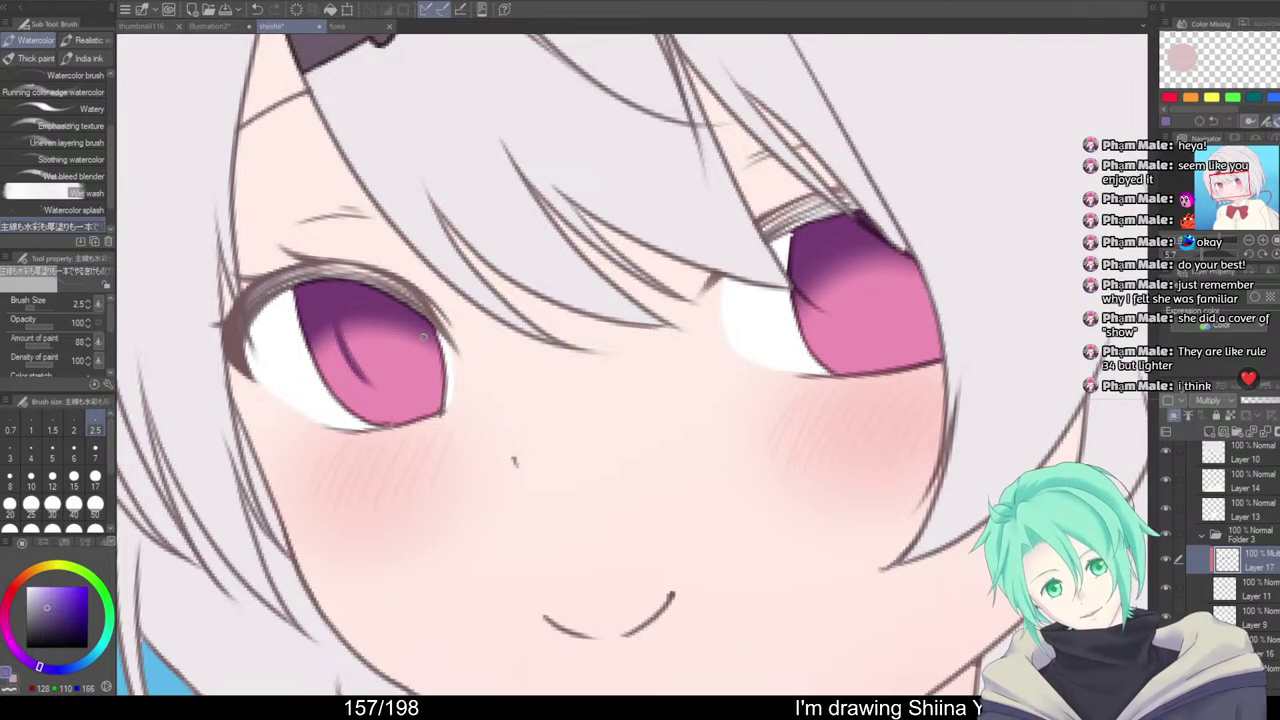
Draw a matching curved line on the nose side of that iris and add small marks at both lines' lower ends
{"action": "left_click_drag", "start_coordinate": [424, 337], "coordinate": [428, 384]}
{"action": "key", "text": "ctrl+z"}
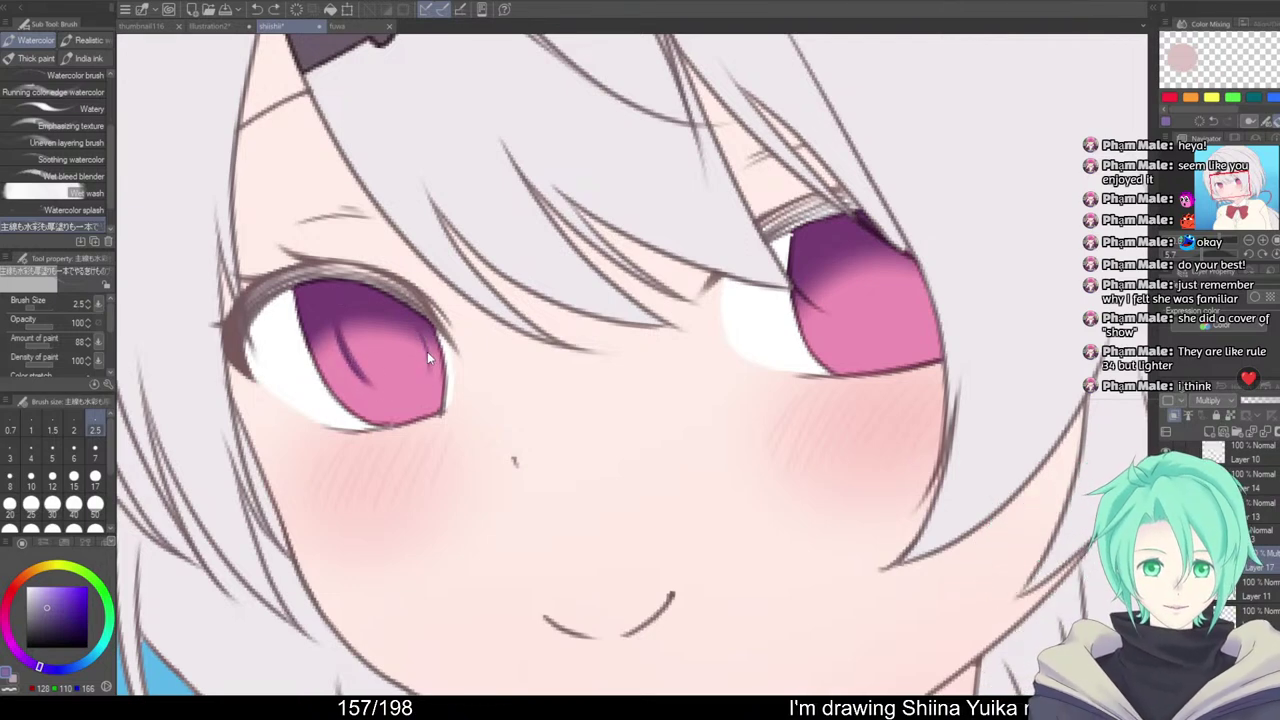
{"action": "left_click_drag", "start_coordinate": [420, 335], "coordinate": [417, 387]}
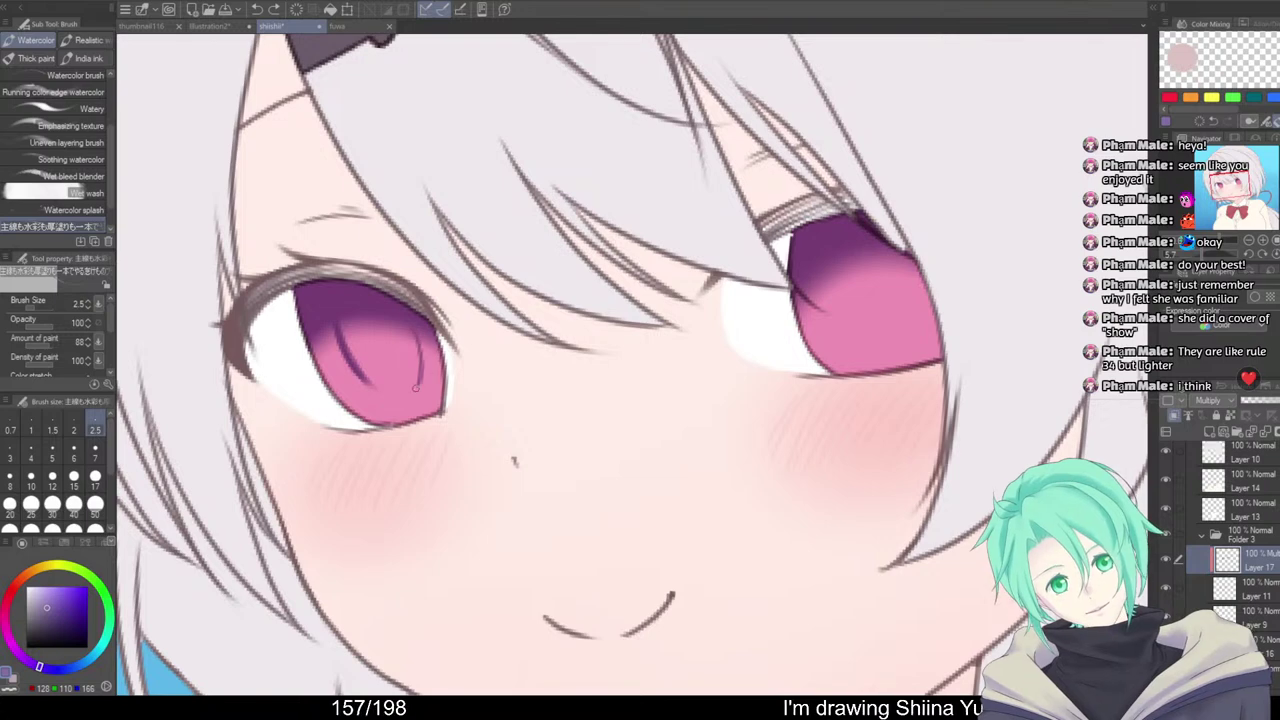
{"action": "left_click_drag", "start_coordinate": [415, 336], "coordinate": [416, 388]}
{"action": "mouse_move", "coordinate": [382, 560]}
{"action": "left_mouse_down"}
{"action": "mouse_move", "coordinate": [348, 508]}
{"action": "mouse_move", "coordinate": [477, 489]}
{"action": "left_mouse_up"}
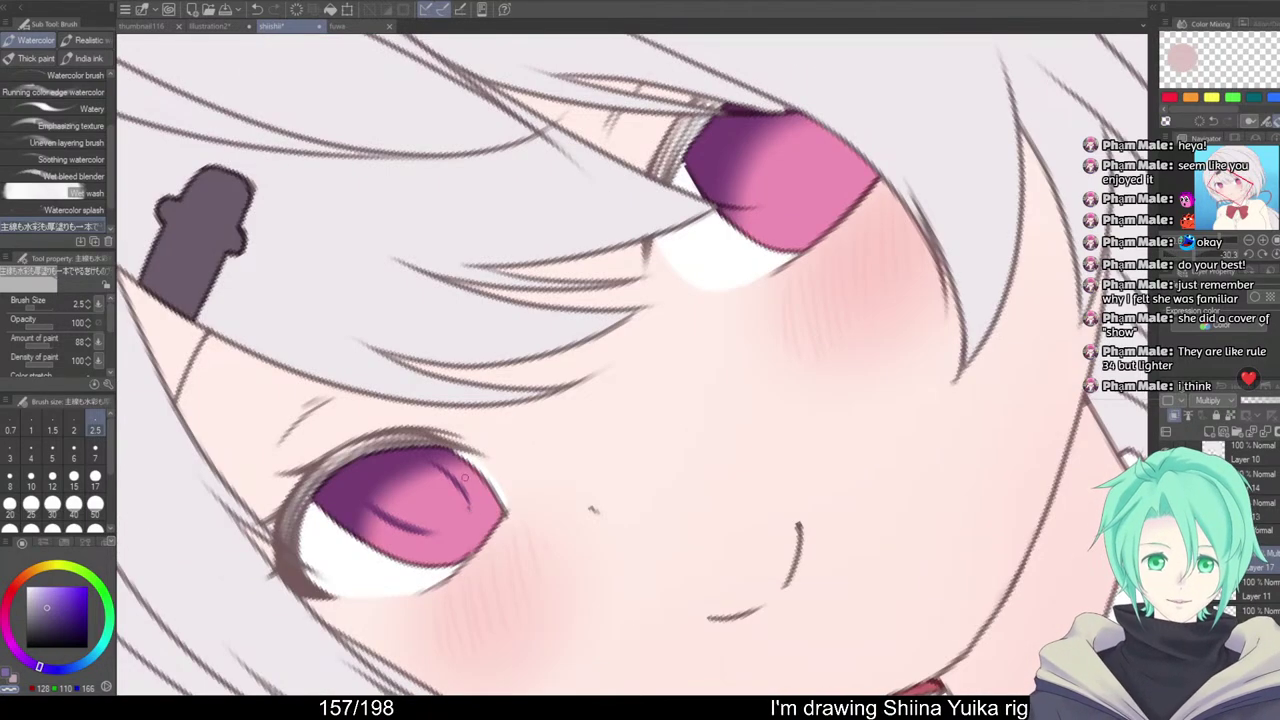
{"action": "scroll", "coordinate": [620, 451], "scroll_direction": "down", "scroll_amount": 3}
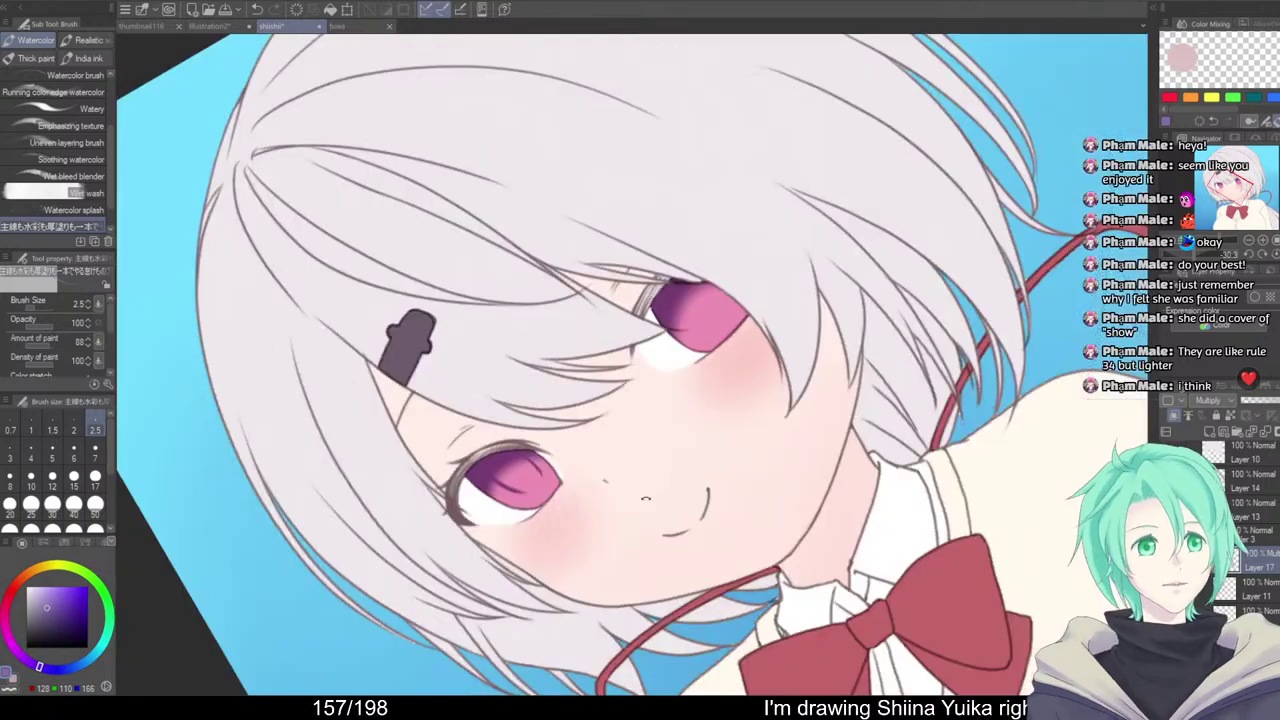
{"action": "mouse_move", "coordinate": [620, 455]}
{"action": "left_mouse_down"}
{"action": "mouse_move", "coordinate": [560, 551]}
{"action": "mouse_move", "coordinate": [503, 551]}
{"action": "mouse_move", "coordinate": [497, 574]}
{"action": "mouse_move", "coordinate": [523, 600]}
{"action": "mouse_move", "coordinate": [480, 594]}
{"action": "mouse_move", "coordinate": [478, 548]}
{"action": "left_mouse_up"}
{"action": "scroll", "coordinate": [495, 460], "scroll_direction": "up", "scroll_amount": 5}
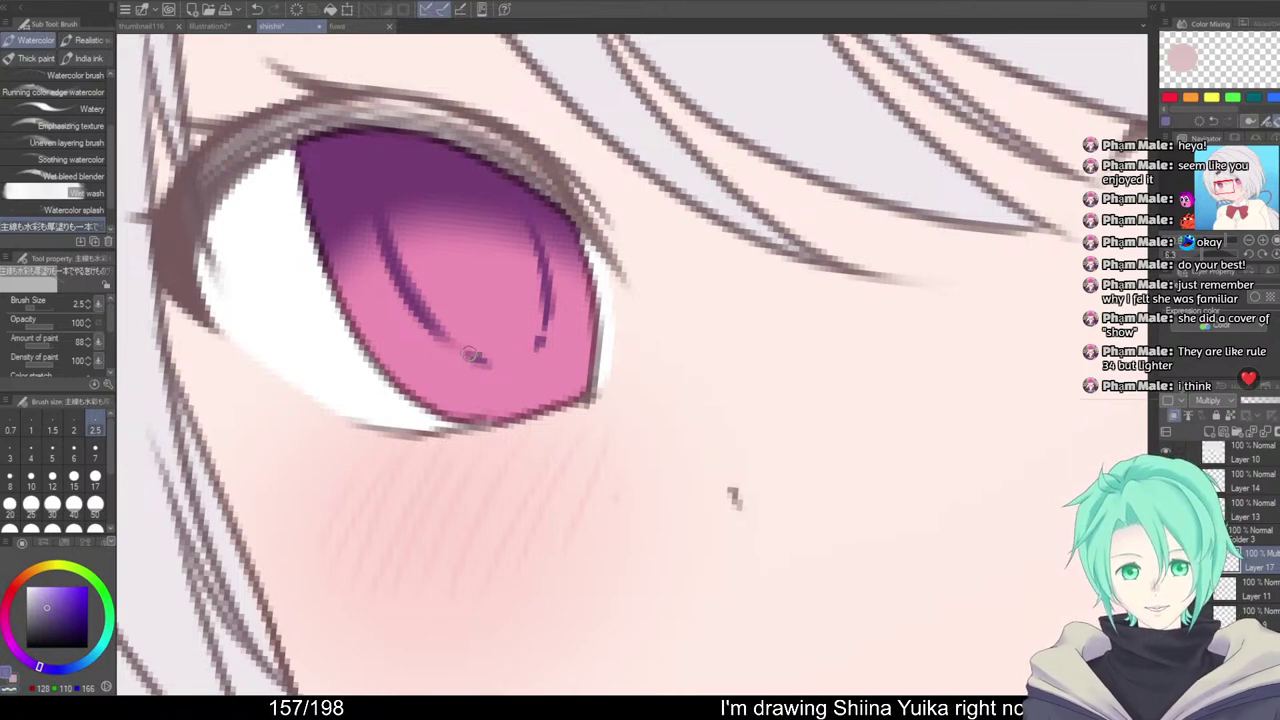
Draw two curved purple lines with short hooked lower ends inside the iris partly covered by hair
{"action": "scroll", "coordinate": [572, 280], "scroll_direction": "down", "scroll_amount": 5}
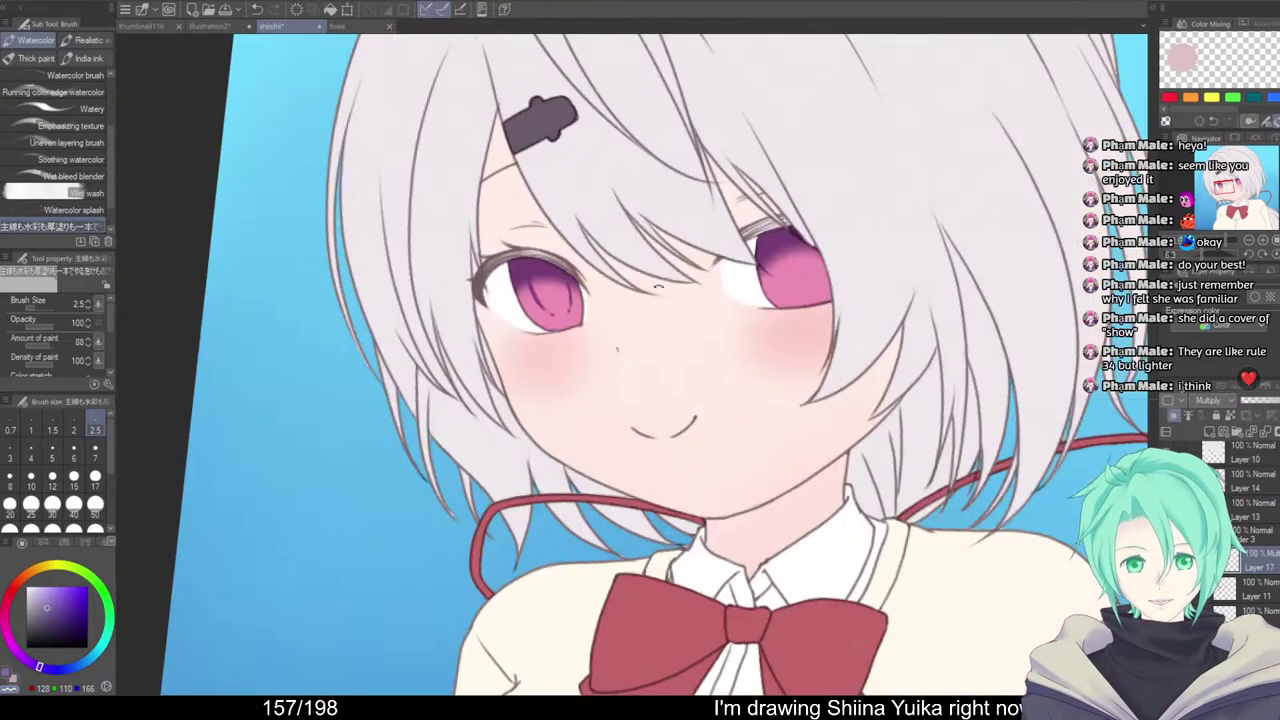
{"action": "scroll", "coordinate": [742, 278], "scroll_direction": "up", "scroll_amount": 5}
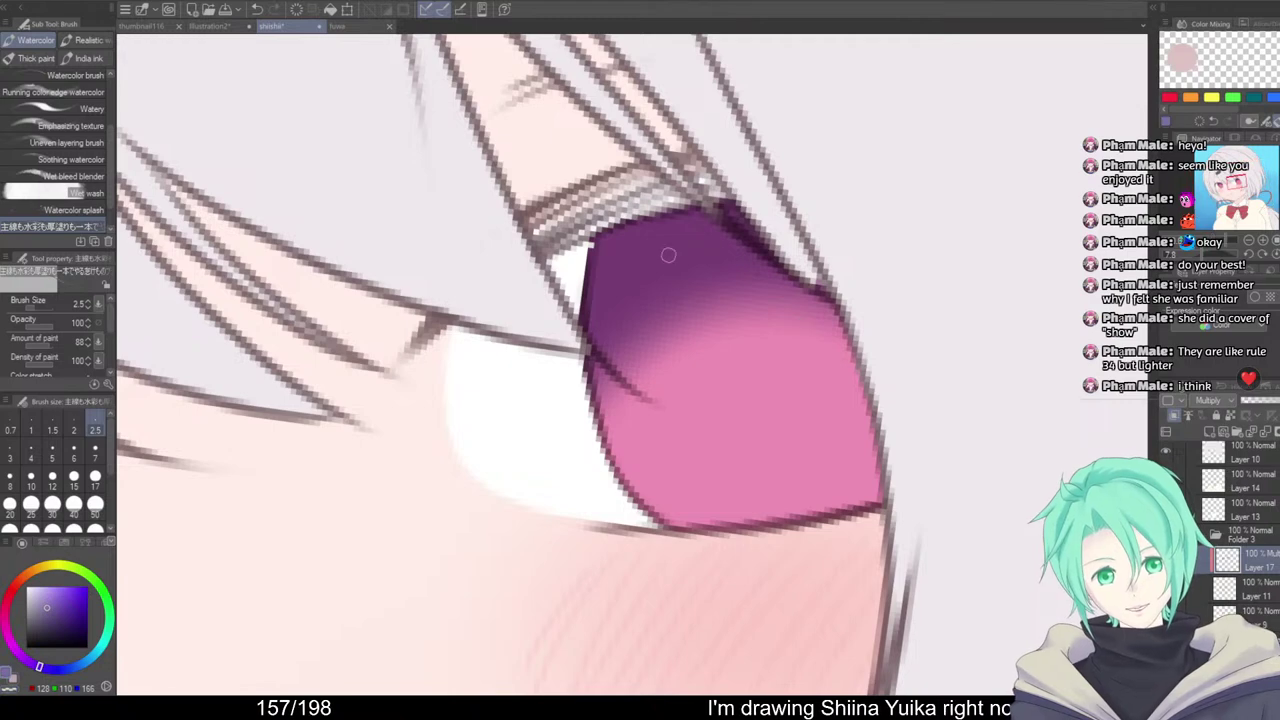
{"action": "mouse_move", "coordinate": [669, 255]}
{"action": "left_mouse_down"}
{"action": "mouse_move", "coordinate": [702, 436]}
{"action": "mouse_move", "coordinate": [693, 382]}
{"action": "mouse_move", "coordinate": [670, 384]}
{"action": "mouse_move", "coordinate": [705, 447]}
{"action": "left_mouse_up"}
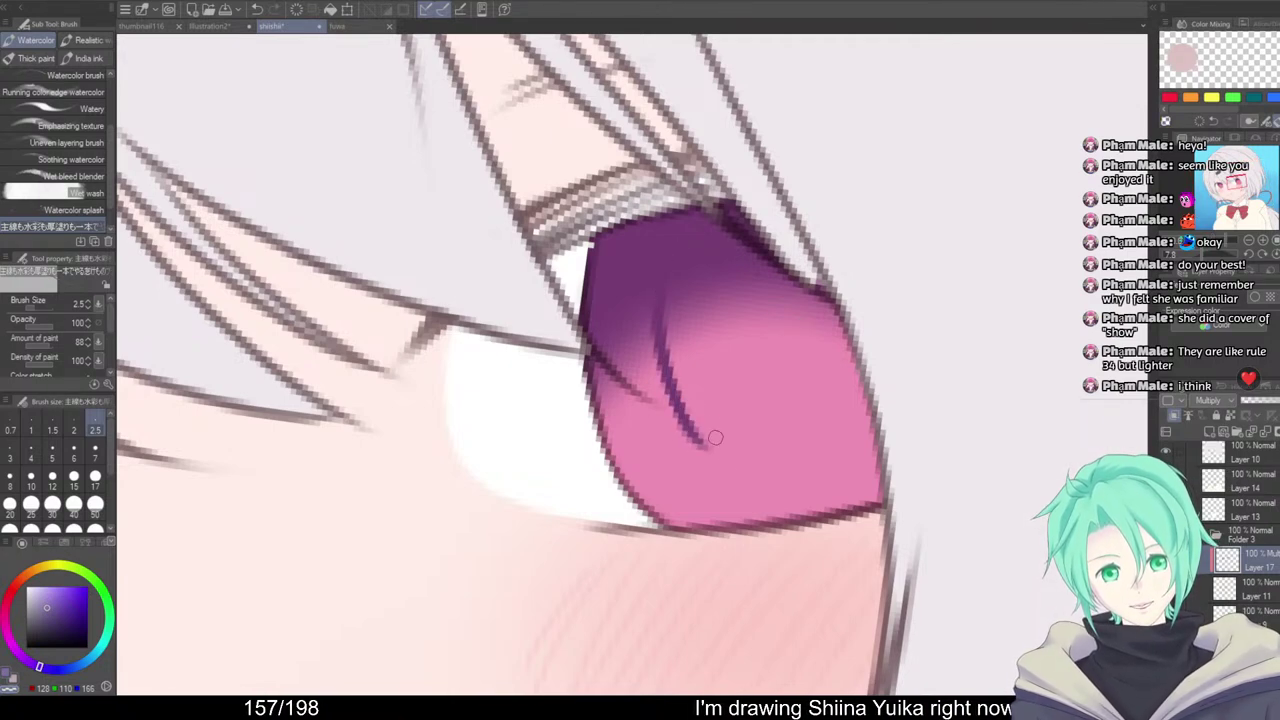
{"action": "key", "text": "c"}
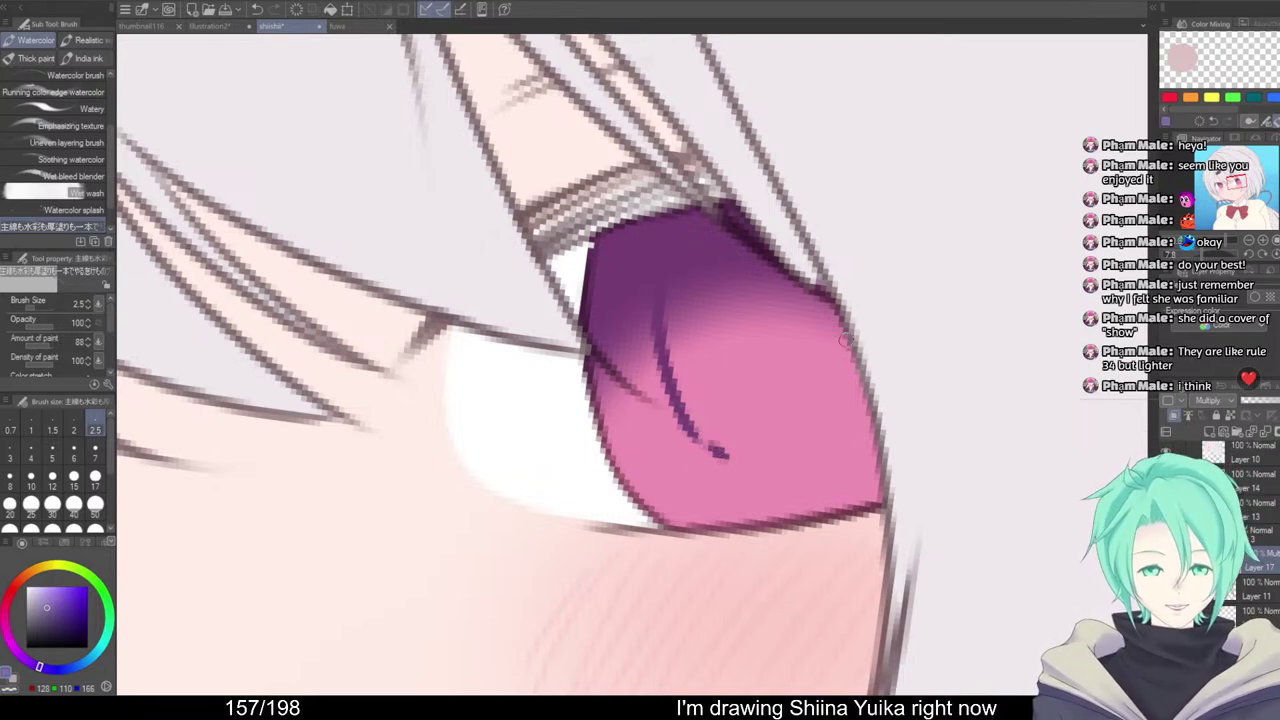
{"action": "left_click_drag", "start_coordinate": [862, 384], "coordinate": [845, 439]}
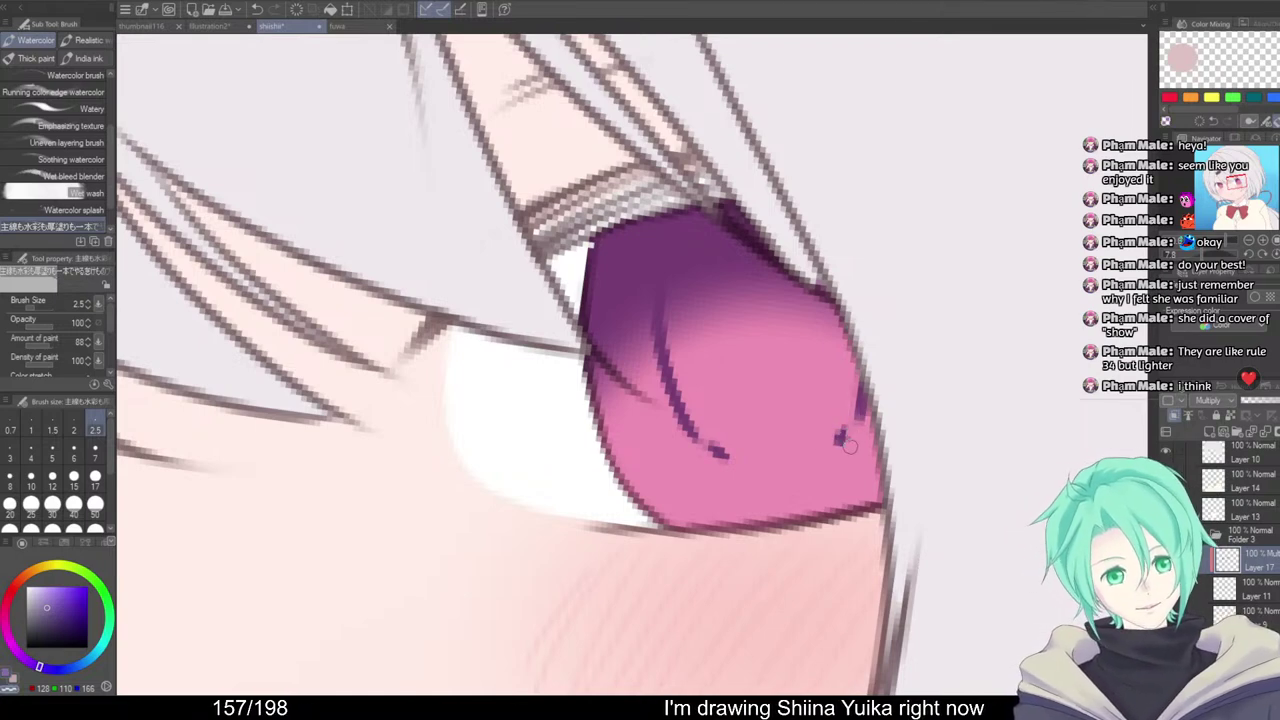
{"action": "left_click_drag", "start_coordinate": [858, 407], "coordinate": [837, 447]}
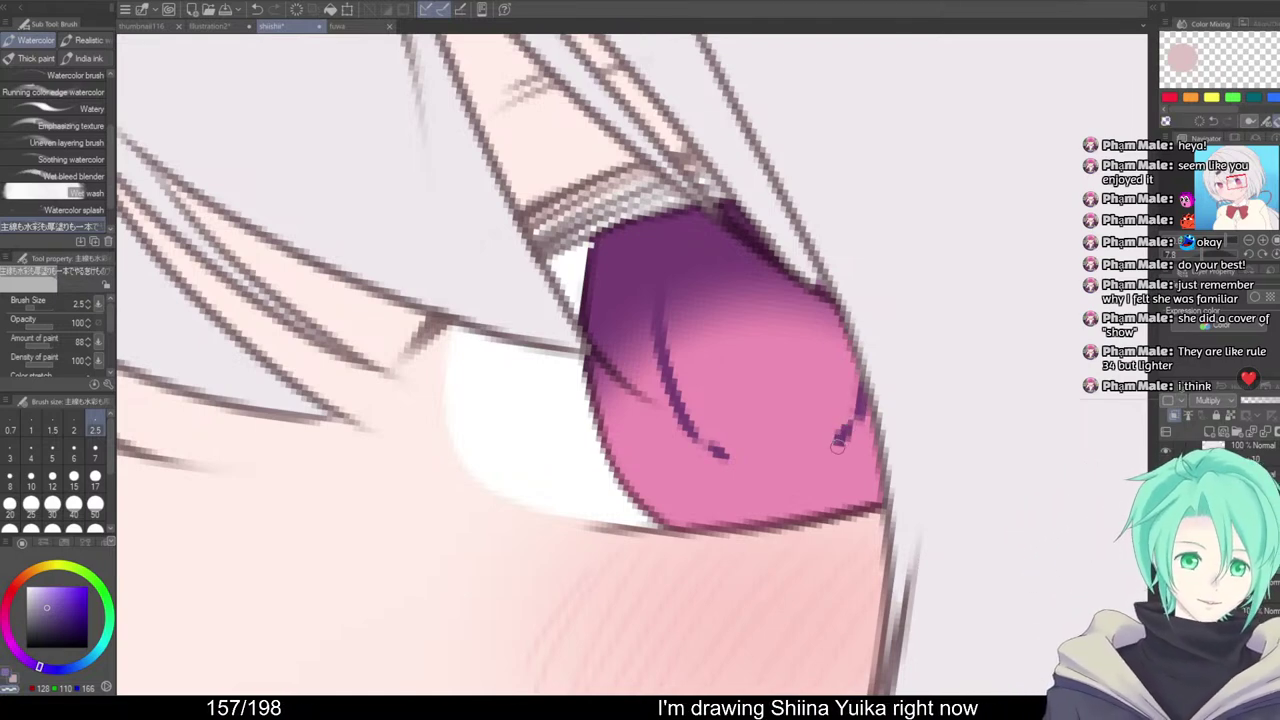
{"action": "left_click_drag", "start_coordinate": [877, 366], "coordinate": [853, 323]}
Thicken the upper part of the longer curved line where it meets the shadow in the partly covered iris
{"action": "scroll", "coordinate": [816, 297], "scroll_direction": "up", "scroll_amount": 6}
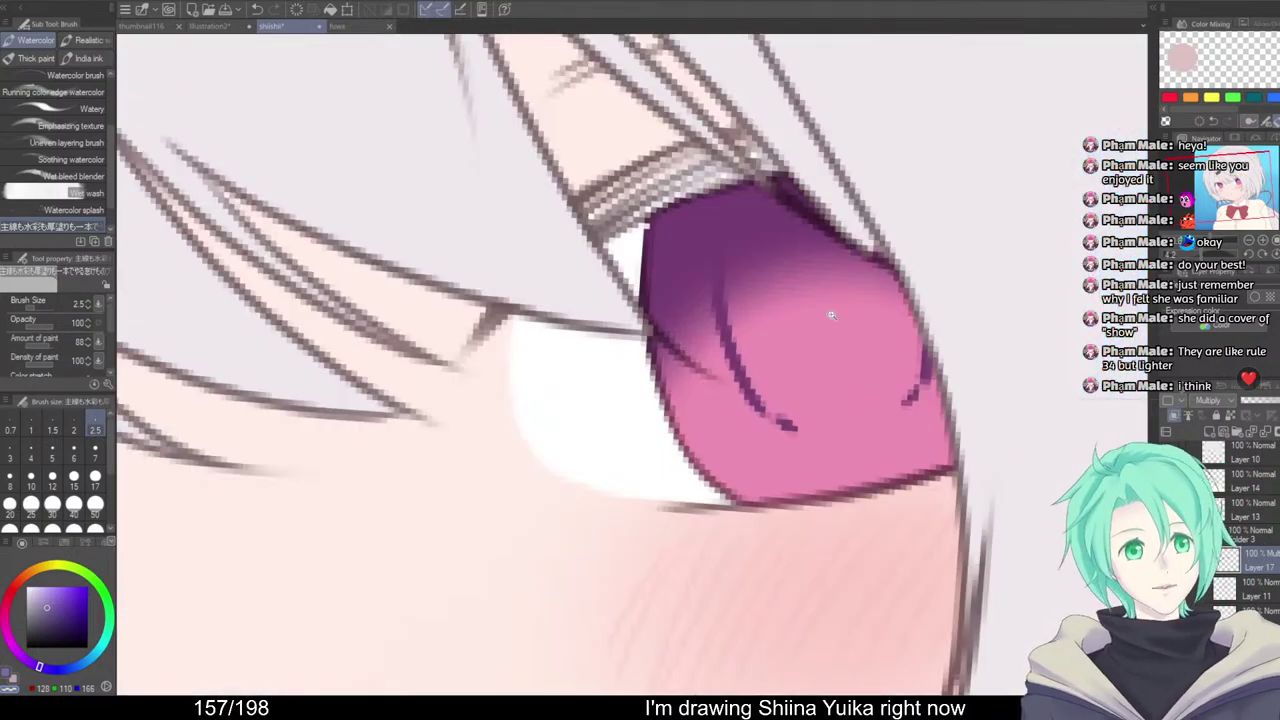
{"action": "mouse_move", "coordinate": [708, 372]}
{"action": "left_mouse_down"}
{"action": "mouse_move", "coordinate": [716, 245]}
{"action": "mouse_move", "coordinate": [718, 377]}
{"action": "left_mouse_up"}
{"action": "key", "text": "ctrl+z"}
{"action": "key", "text": "ctrl+z"}
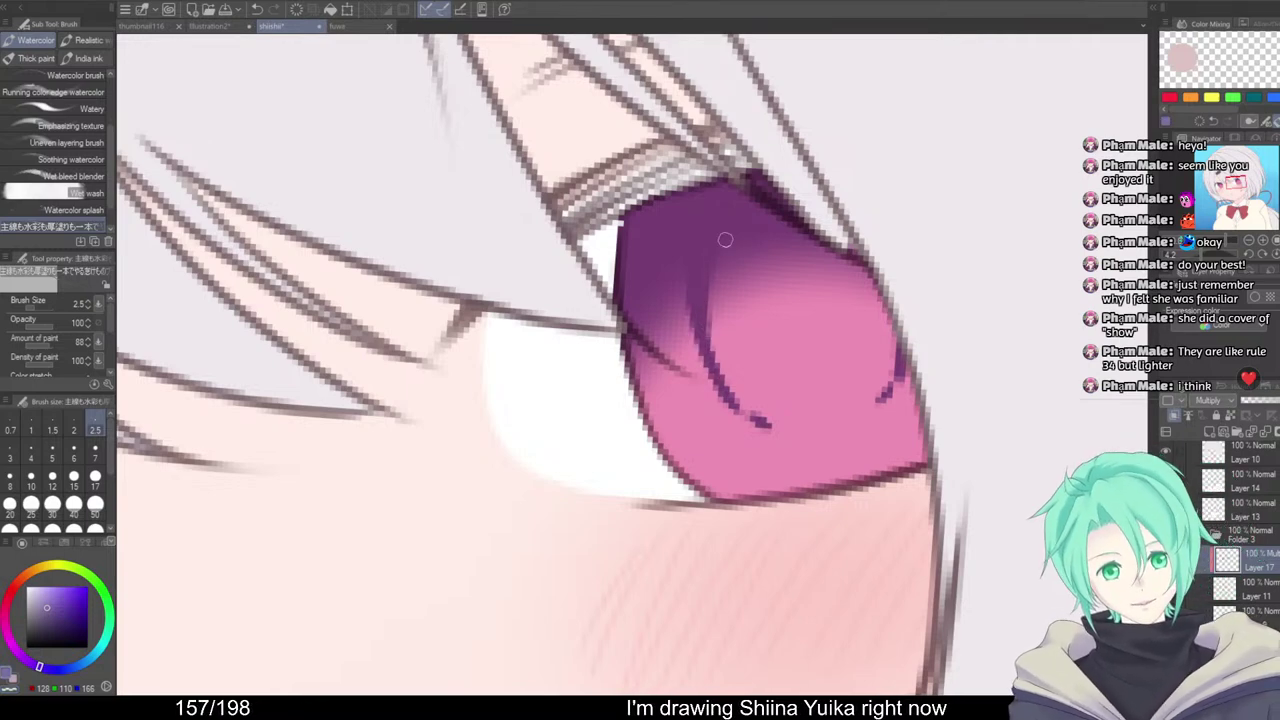
{"action": "left_click_drag", "start_coordinate": [725, 240], "coordinate": [733, 380]}
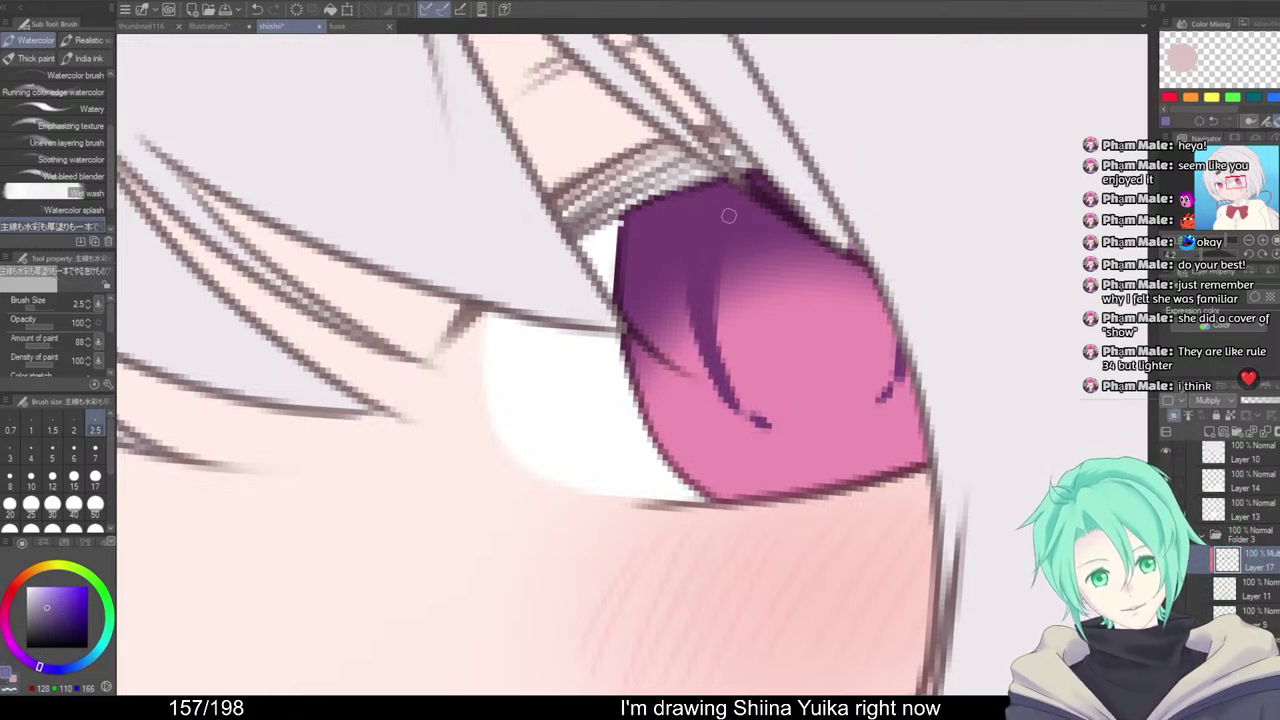
Shift the color to magenta-purple and paint an oval pupil in the fully visible eye
{"action": "scroll", "coordinate": [843, 191], "scroll_direction": "down", "scroll_amount": 6}
{"action": "left_click_drag", "start_coordinate": [888, 262], "coordinate": [940, 322]}
{"action": "scroll", "coordinate": [670, 296], "scroll_direction": "up", "scroll_amount": 5}
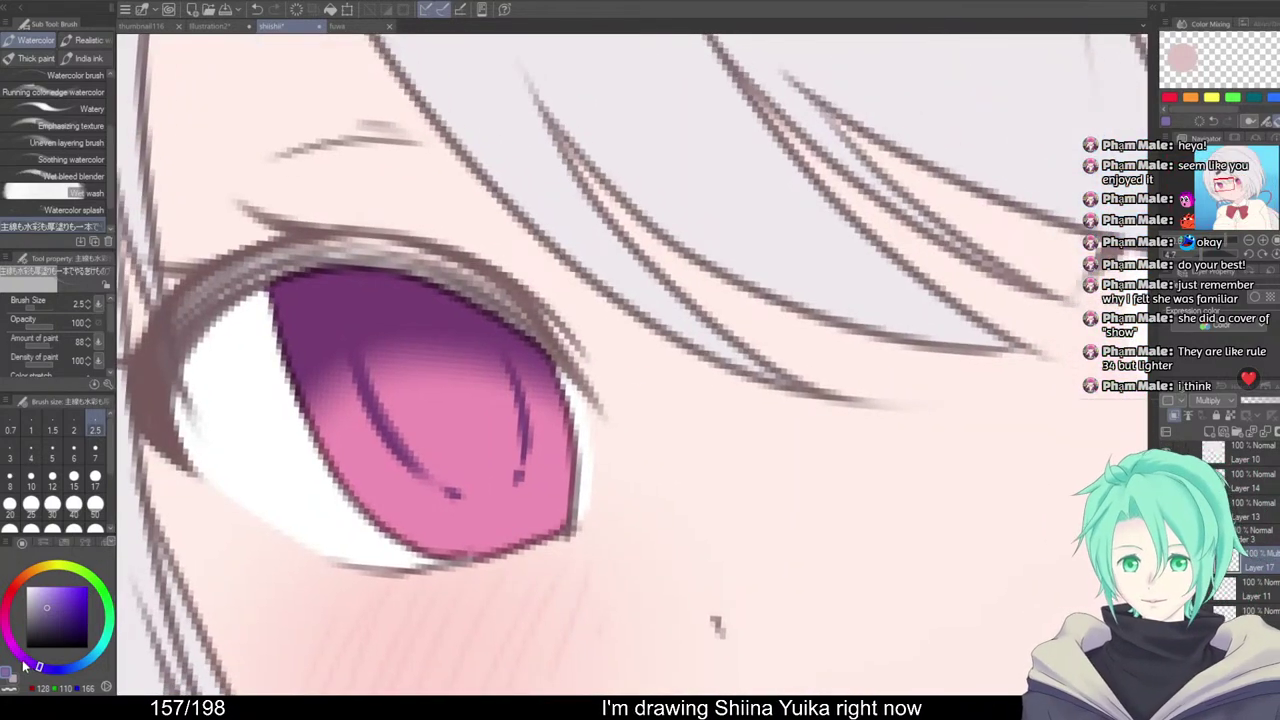
{"action": "left_click", "coordinate": [22, 660]}
{"action": "mouse_move", "coordinate": [454, 405]}
{"action": "left_mouse_down"}
{"action": "mouse_move", "coordinate": [440, 385]}
{"action": "mouse_move", "coordinate": [472, 420]}
{"action": "mouse_move", "coordinate": [470, 400]}
{"action": "mouse_move", "coordinate": [476, 422]}
{"action": "mouse_move", "coordinate": [456, 376]}
{"action": "mouse_move", "coordinate": [464, 412]}
{"action": "left_mouse_up"}
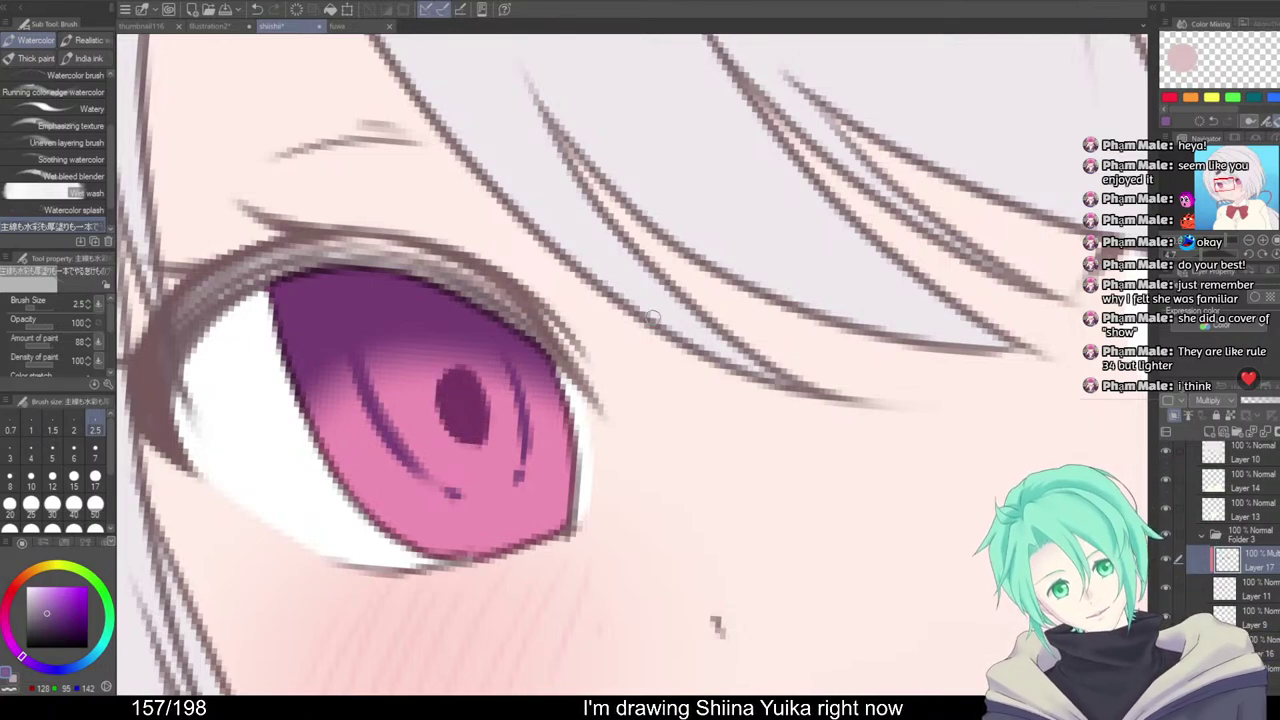
Paint an oval magenta-purple pupil in the eye partly covered by hair and refine its shape
{"action": "scroll", "coordinate": [740, 358], "scroll_direction": "down", "scroll_amount": 5}
{"action": "mouse_move", "coordinate": [829, 366]}
{"action": "left_mouse_down"}
{"action": "mouse_move", "coordinate": [632, 383]}
{"action": "mouse_move", "coordinate": [707, 348]}
{"action": "mouse_move", "coordinate": [700, 322]}
{"action": "mouse_move", "coordinate": [729, 382]}
{"action": "left_mouse_up"}
{"action": "scroll", "coordinate": [763, 330], "scroll_direction": "up", "scroll_amount": 5}
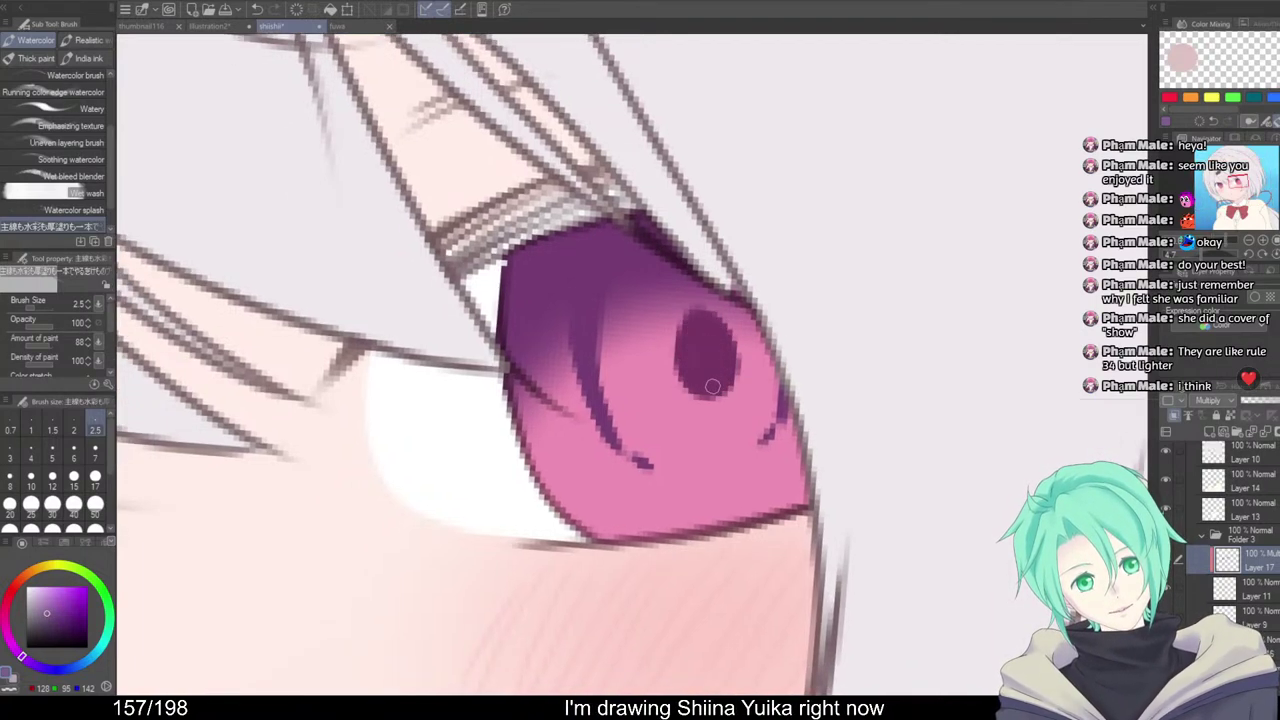
{"action": "scroll", "coordinate": [776, 325], "scroll_direction": "down", "scroll_amount": 8}
{"action": "mouse_move", "coordinate": [823, 334]}
{"action": "left_mouse_down"}
{"action": "mouse_move", "coordinate": [780, 345]}
{"action": "mouse_move", "coordinate": [755, 312]}
{"action": "mouse_move", "coordinate": [700, 405]}
{"action": "mouse_move", "coordinate": [688, 350]}
{"action": "mouse_move", "coordinate": [720, 383]}
{"action": "left_mouse_up"}
{"action": "scroll", "coordinate": [741, 354], "scroll_direction": "up", "scroll_amount": 5}
{"action": "key", "text": "ctrl+z"}
{"action": "scroll", "coordinate": [716, 344], "scroll_direction": "up", "scroll_amount": 4}
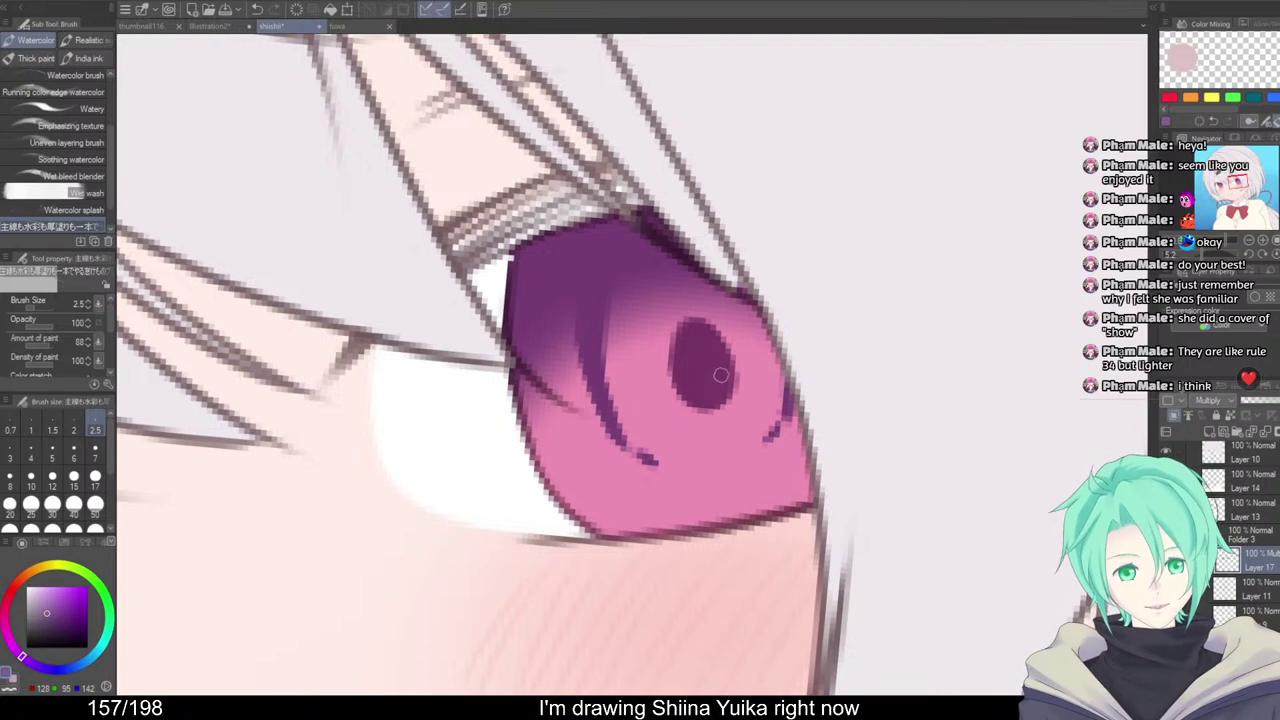
{"action": "scroll", "coordinate": [733, 350], "scroll_direction": "down", "scroll_amount": 5}
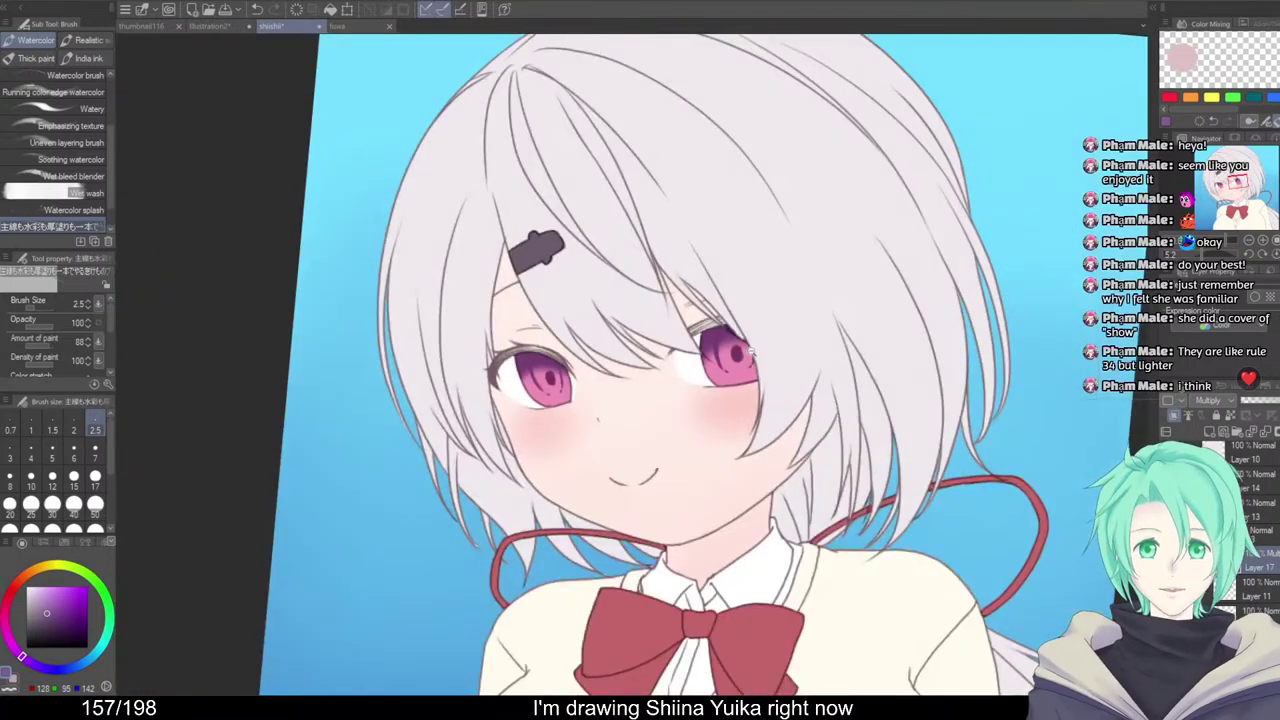
{"action": "scroll", "coordinate": [875, 408], "scroll_direction": "up", "scroll_amount": 2}
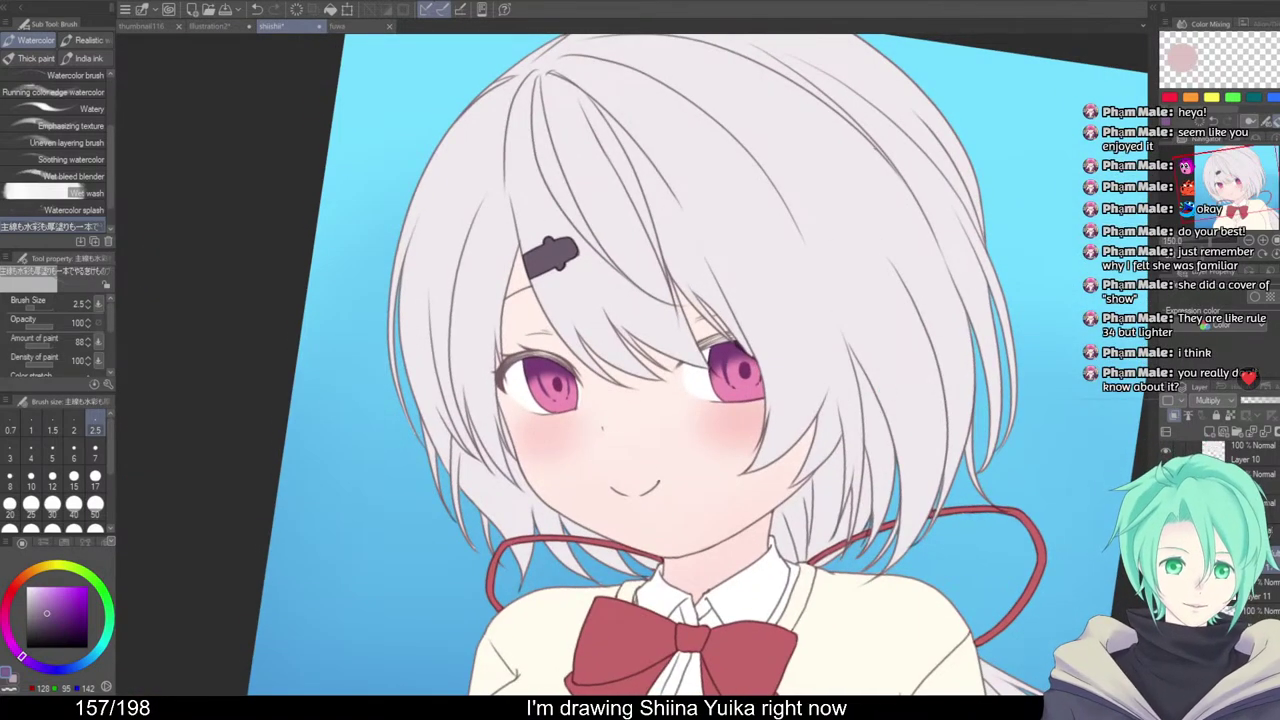
{"action": "scroll", "coordinate": [727, 354], "scroll_direction": "up", "scroll_amount": 5}
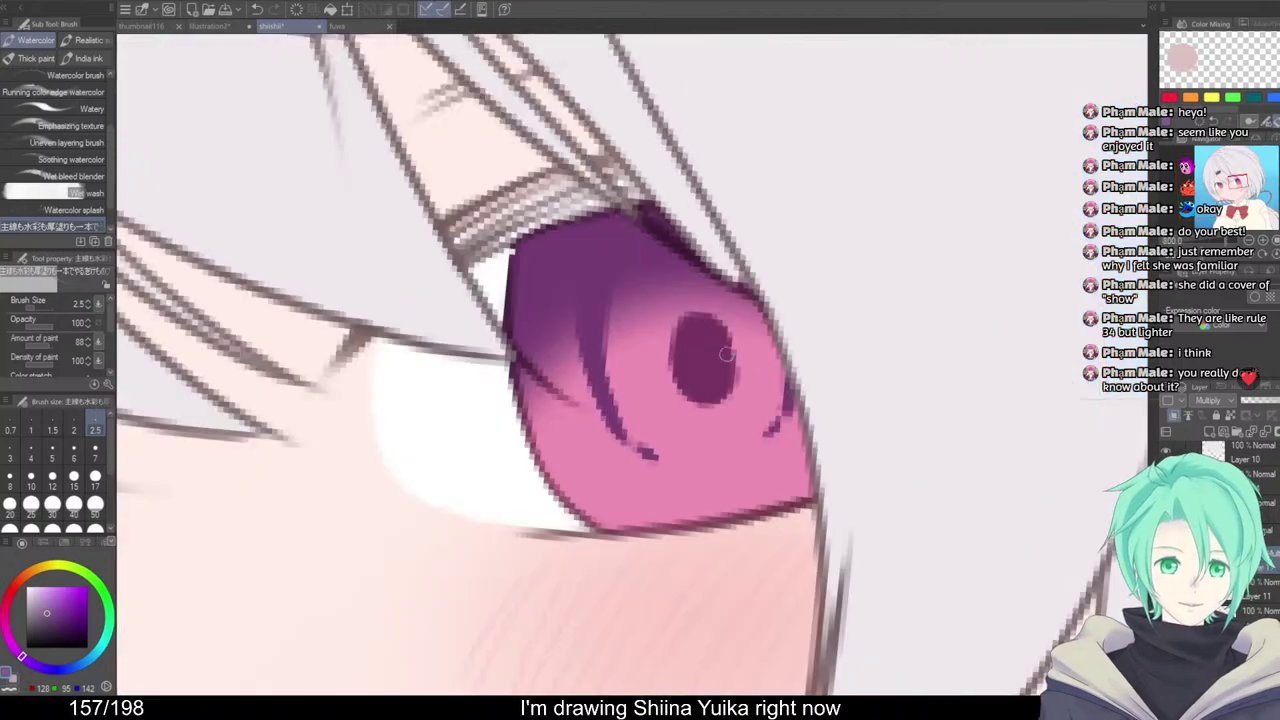
Refine the edge of the pupil in the partly covered eye and round out the lower edge of the fully visible eye's pupil
{"action": "mouse_move", "coordinate": [722, 350]}
{"action": "left_mouse_down"}
{"action": "mouse_move", "coordinate": [726, 387]}
{"action": "mouse_move", "coordinate": [732, 370]}
{"action": "left_mouse_up"}
{"action": "scroll", "coordinate": [780, 314], "scroll_direction": "down", "scroll_amount": 4}
{"action": "mouse_move", "coordinate": [894, 334]}
{"action": "left_mouse_down"}
{"action": "mouse_move", "coordinate": [895, 354]}
{"action": "mouse_move", "coordinate": [938, 347]}
{"action": "left_mouse_up"}
{"action": "scroll", "coordinate": [895, 354], "scroll_direction": "down", "scroll_amount": 1}
{"action": "left_click_drag", "start_coordinate": [591, 363], "coordinate": [617, 395]}
{"action": "left_click_drag", "start_coordinate": [585, 327], "coordinate": [574, 338]}
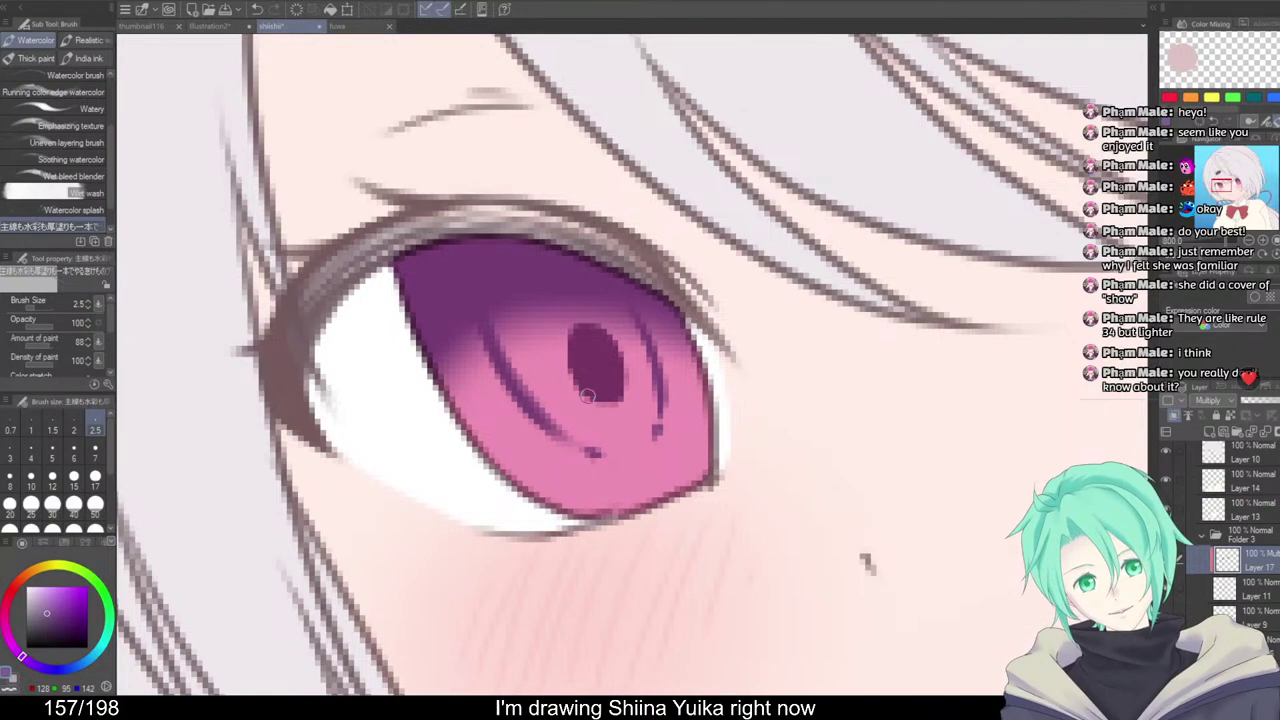
{"action": "scroll", "coordinate": [588, 396], "scroll_direction": "down", "scroll_amount": 5}
{"action": "scroll", "coordinate": [600, 395], "scroll_direction": "up", "scroll_amount": 5}
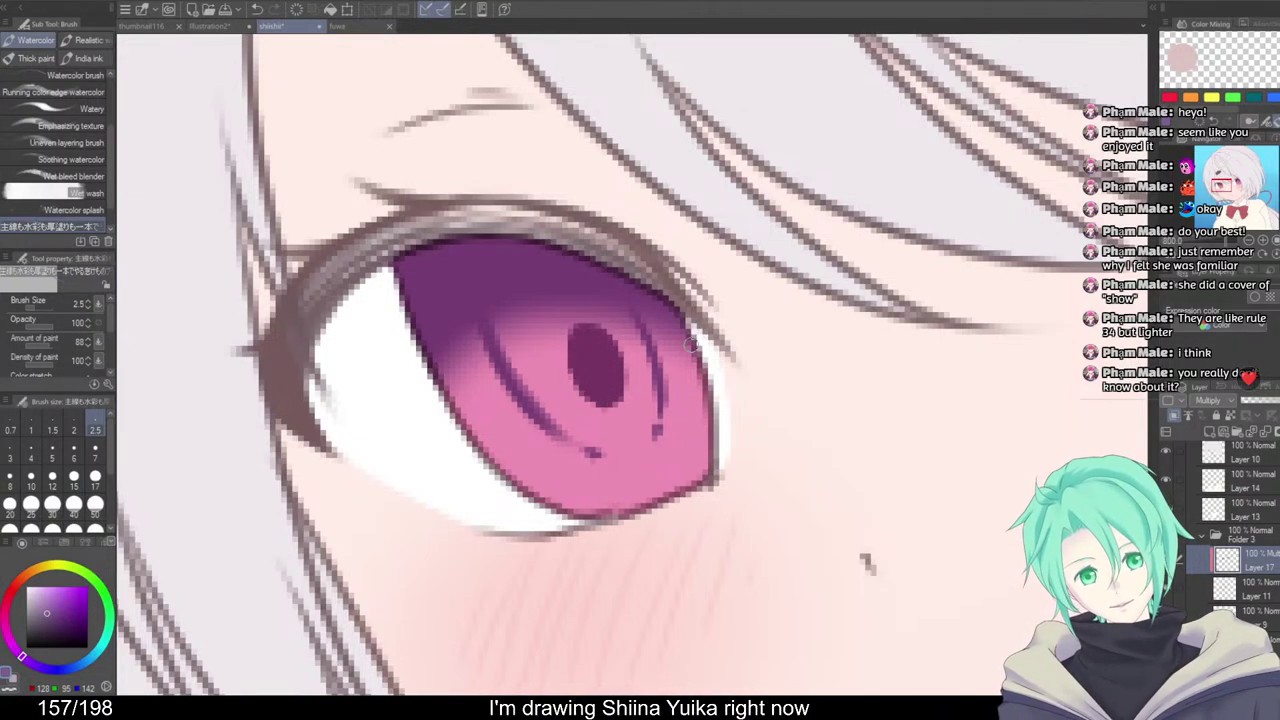
Smooth the lower edge of the oval pupil in the eye partly covered by hair
{"action": "scroll", "coordinate": [712, 392], "scroll_direction": "down", "scroll_amount": 7}
{"action": "left_click_drag", "start_coordinate": [968, 426], "coordinate": [853, 397]}
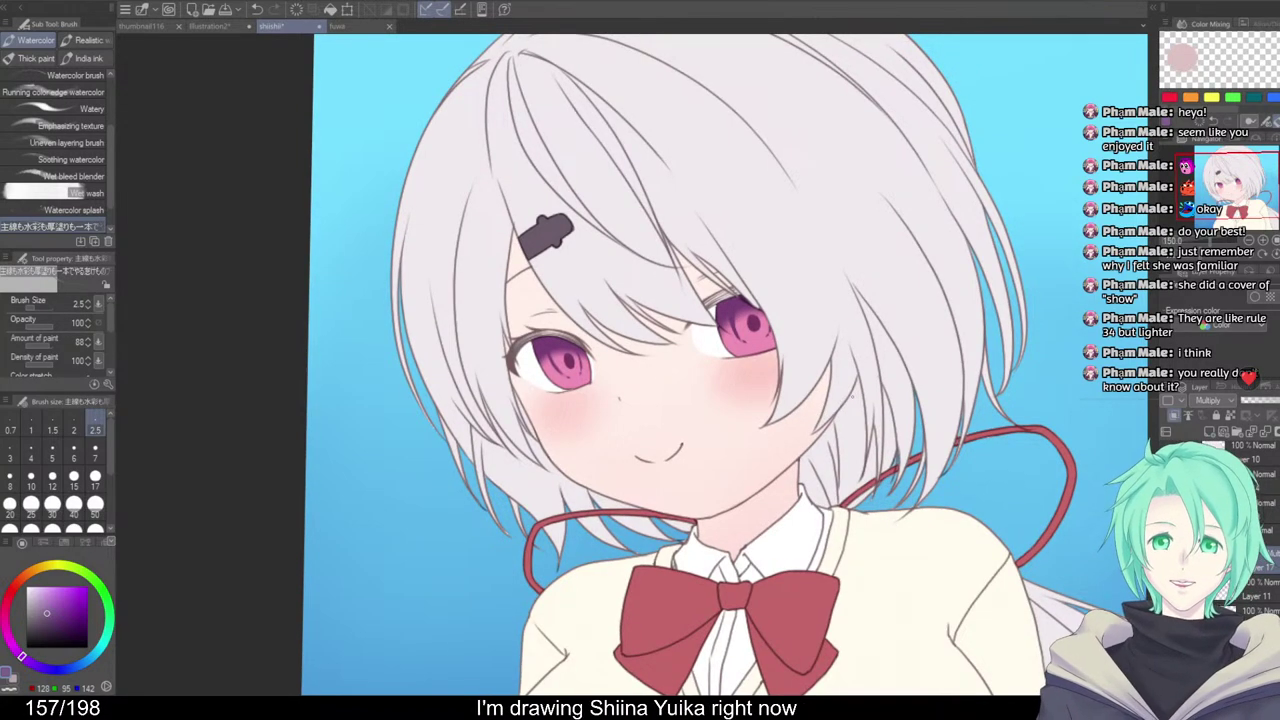
{"action": "left_click_drag", "start_coordinate": [806, 316], "coordinate": [862, 362]}
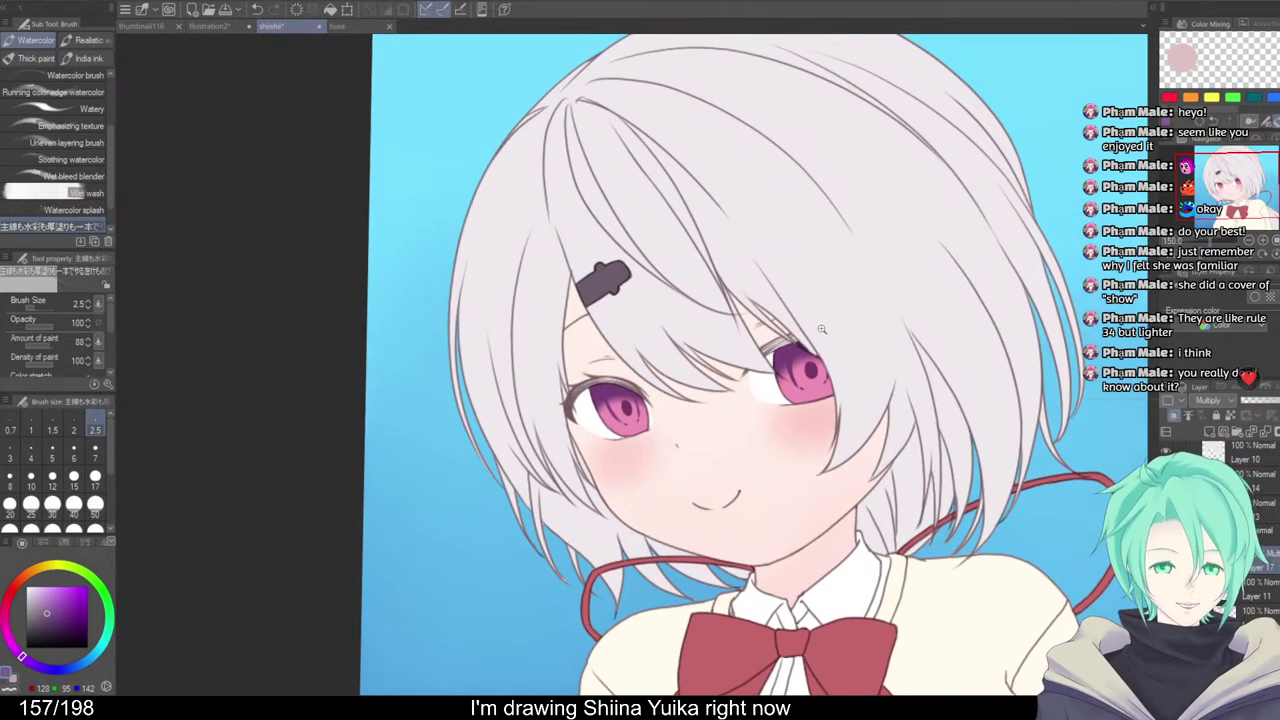
{"action": "scroll", "coordinate": [816, 355], "scroll_direction": "up", "scroll_amount": 7}
{"action": "mouse_move", "coordinate": [812, 424]}
{"action": "left_mouse_down"}
{"action": "mouse_move", "coordinate": [797, 361]}
{"action": "mouse_move", "coordinate": [803, 435]}
{"action": "left_mouse_up"}
{"action": "left_click_drag", "start_coordinate": [803, 366], "coordinate": [808, 393]}
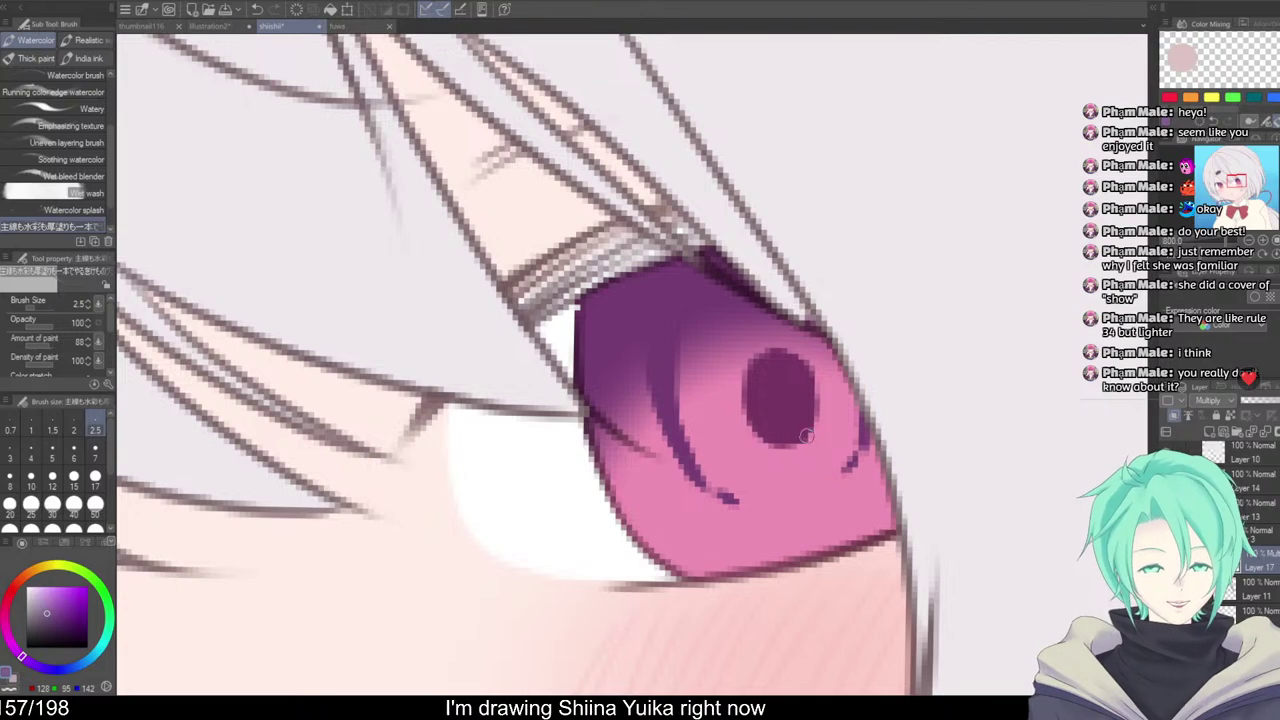
{"action": "mouse_move", "coordinate": [767, 433]}
{"action": "left_mouse_down"}
{"action": "mouse_move", "coordinate": [790, 409]}
{"action": "mouse_move", "coordinate": [808, 430]}
{"action": "mouse_move", "coordinate": [807, 378]}
{"action": "mouse_move", "coordinate": [812, 424]}
{"action": "left_mouse_up"}
Examine both eyes up close and against the whole picture to compare the pupils and iris lines
{"action": "left_click_drag", "start_coordinate": [880, 394], "coordinate": [914, 370]}
{"action": "scroll", "coordinate": [914, 370], "scroll_direction": "down", "scroll_amount": 1}
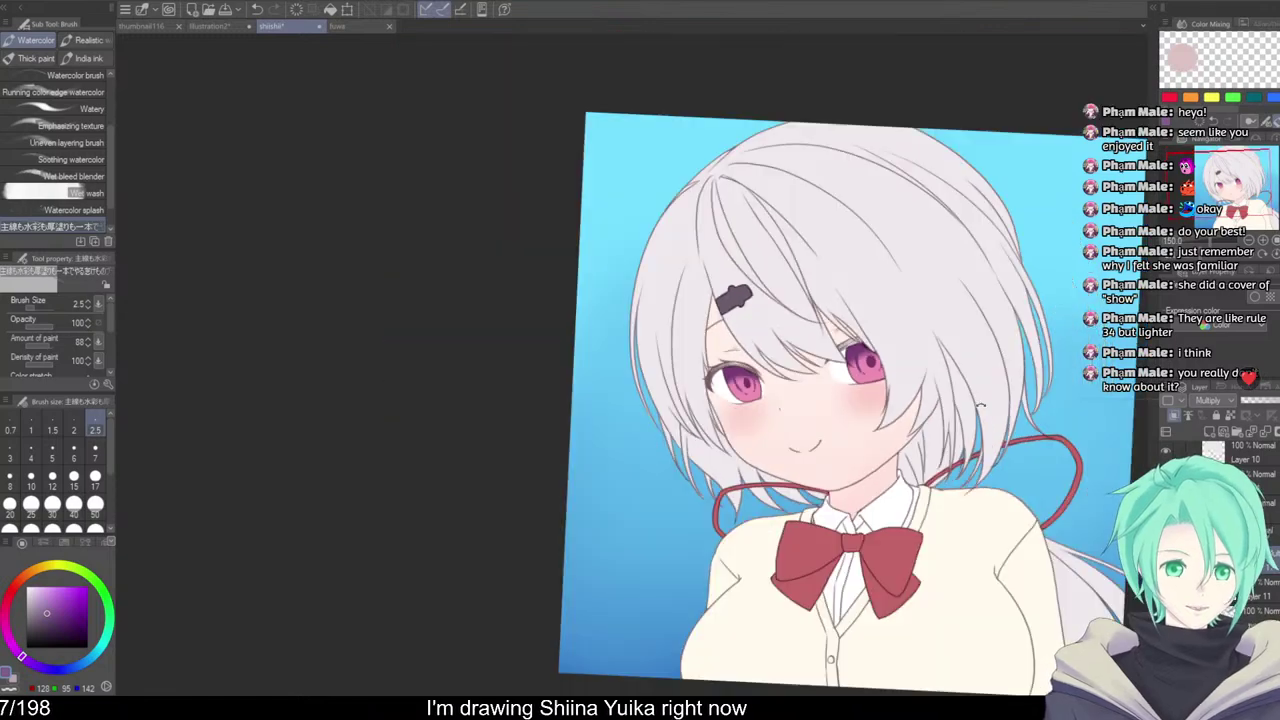
{"action": "left_click_drag", "start_coordinate": [1084, 393], "coordinate": [1046, 377]}
{"action": "left_click_drag", "start_coordinate": [872, 342], "coordinate": [868, 331]}
{"action": "left_click_drag", "start_coordinate": [712, 446], "coordinate": [735, 366]}
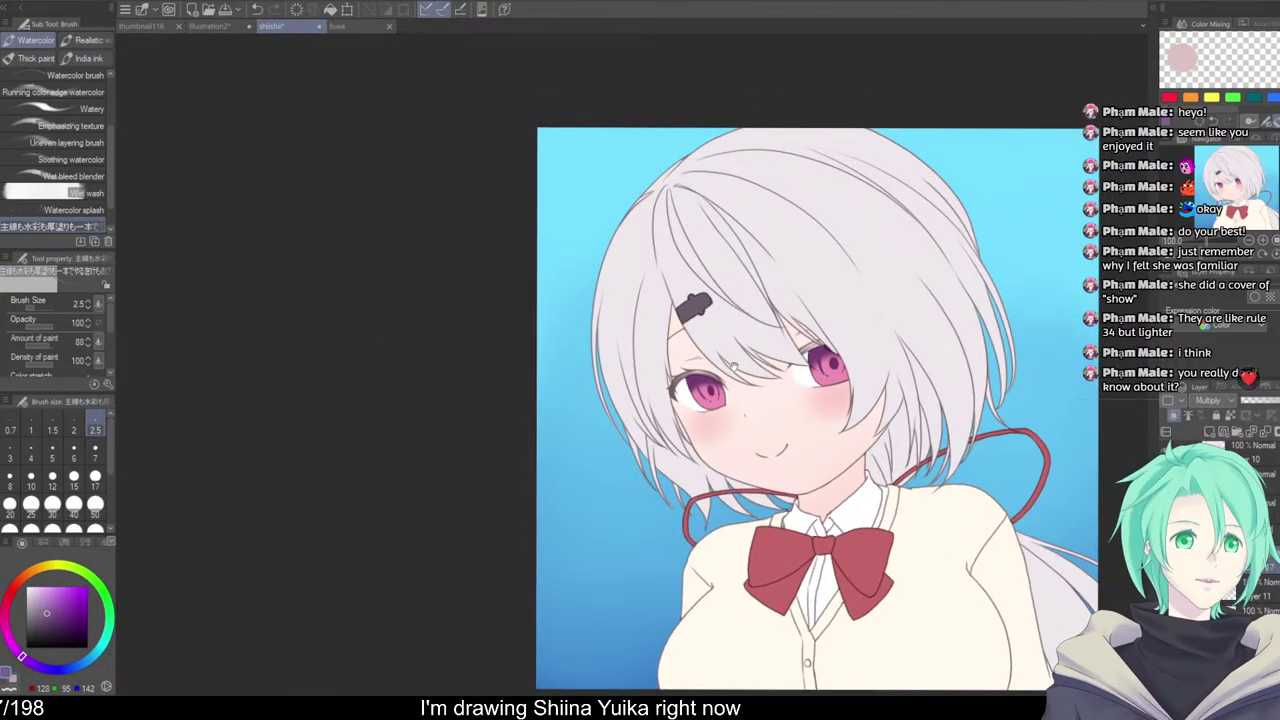
{"action": "scroll", "coordinate": [740, 370], "scroll_direction": "up", "scroll_amount": 8}
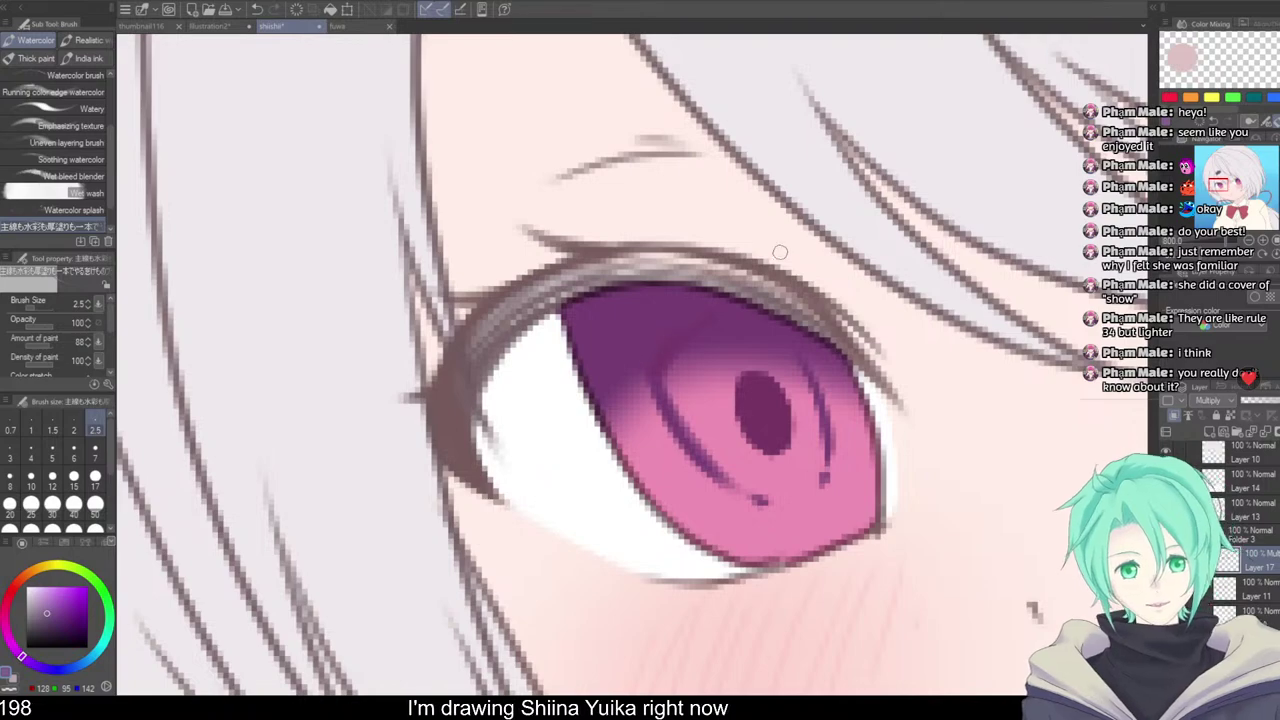
{"action": "scroll", "coordinate": [931, 365], "scroll_direction": "down", "scroll_amount": 8}
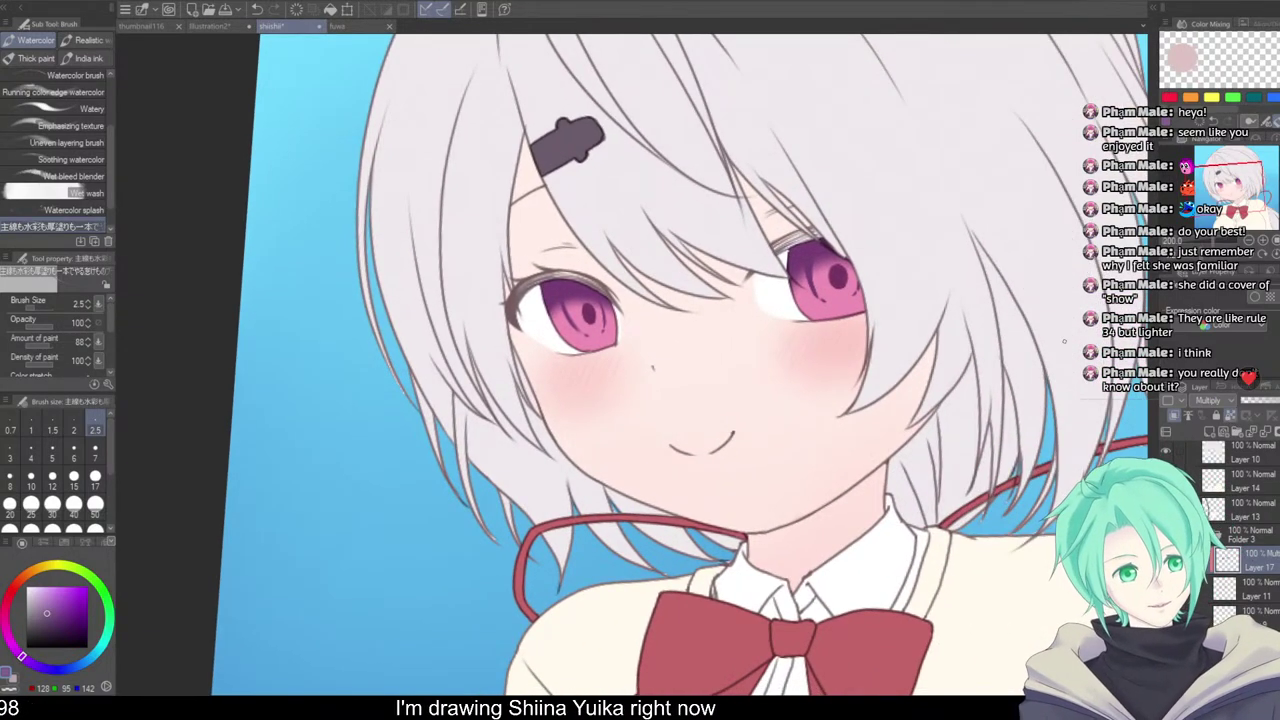
{"action": "scroll", "coordinate": [581, 287], "scroll_direction": "up", "scroll_amount": 8}
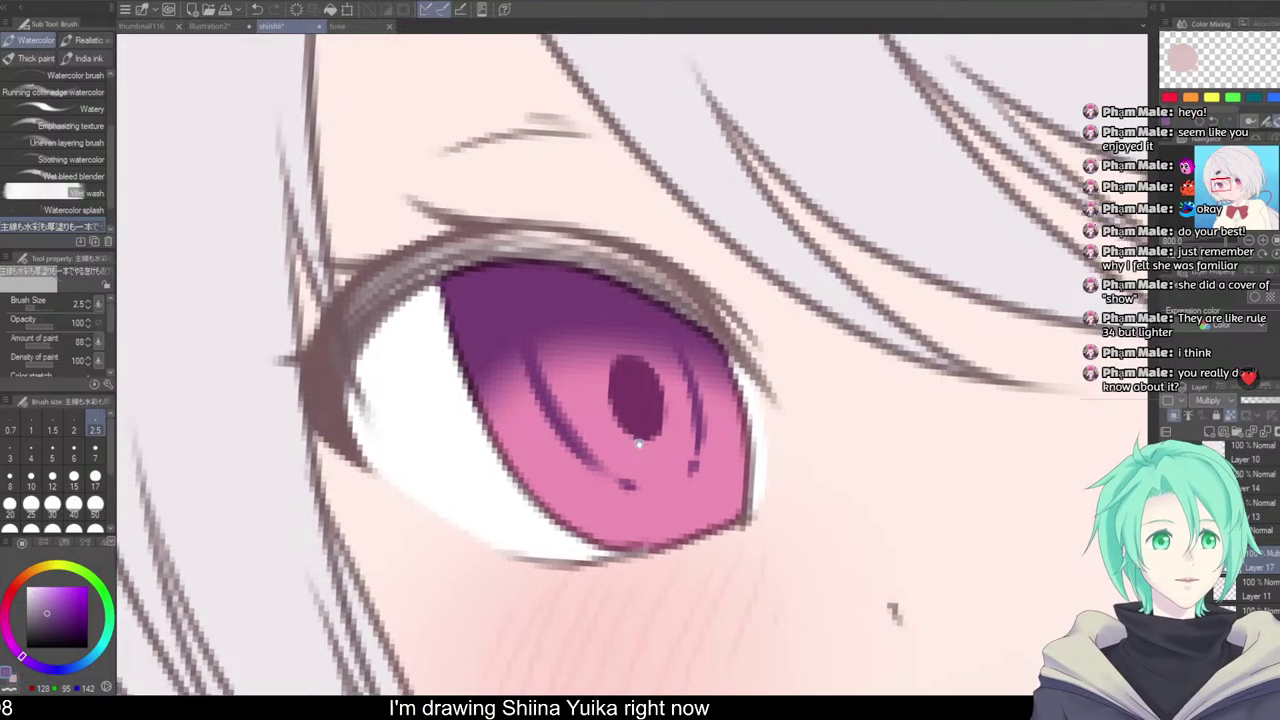
{"action": "left_click_drag", "start_coordinate": [639, 444], "coordinate": [636, 444]}
Shift the color to a muted blue-purple and darken the upper outer corner of the iris in the fully visible eye
{"action": "left_click", "coordinate": [36, 667]}
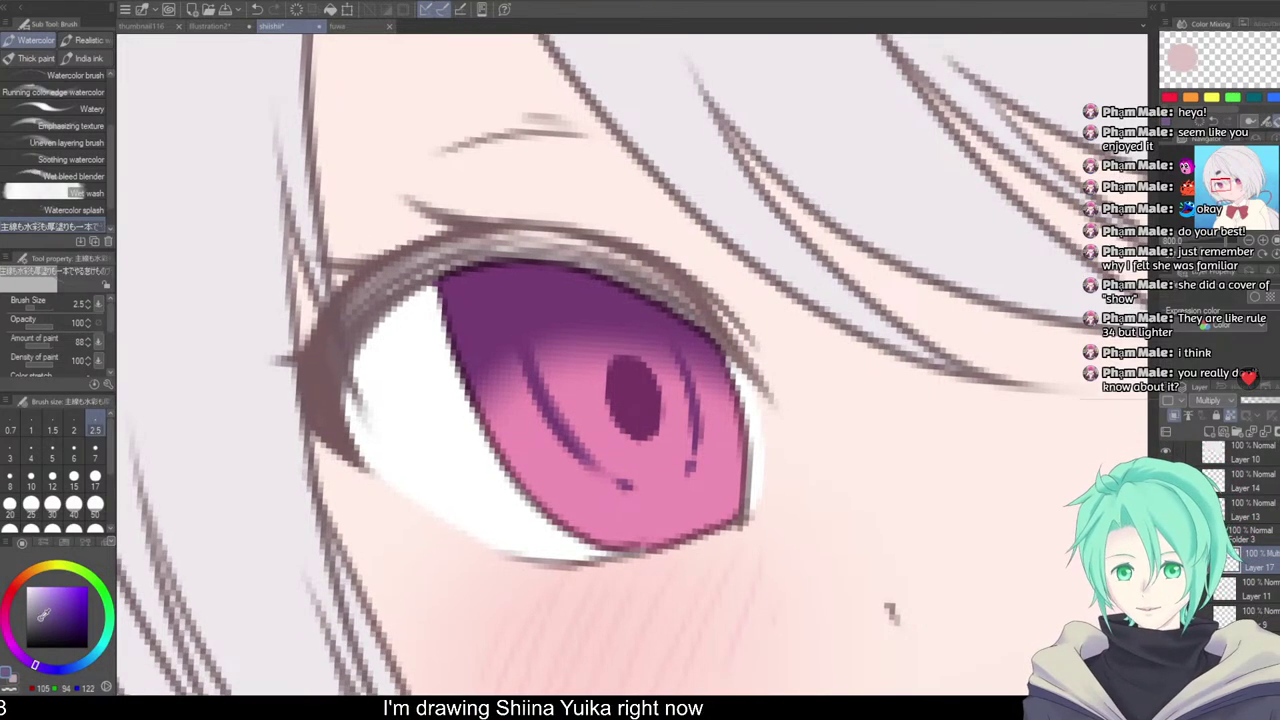
{"action": "left_click_drag", "start_coordinate": [492, 284], "coordinate": [509, 284]}
{"action": "mouse_move", "coordinate": [520, 276]}
{"action": "left_mouse_down"}
{"action": "mouse_move", "coordinate": [413, 369]}
{"action": "mouse_move", "coordinate": [609, 226]}
{"action": "mouse_move", "coordinate": [415, 448]}
{"action": "mouse_move", "coordinate": [697, 219]}
{"action": "mouse_move", "coordinate": [550, 289]}
{"action": "mouse_move", "coordinate": [521, 337]}
{"action": "left_mouse_up"}
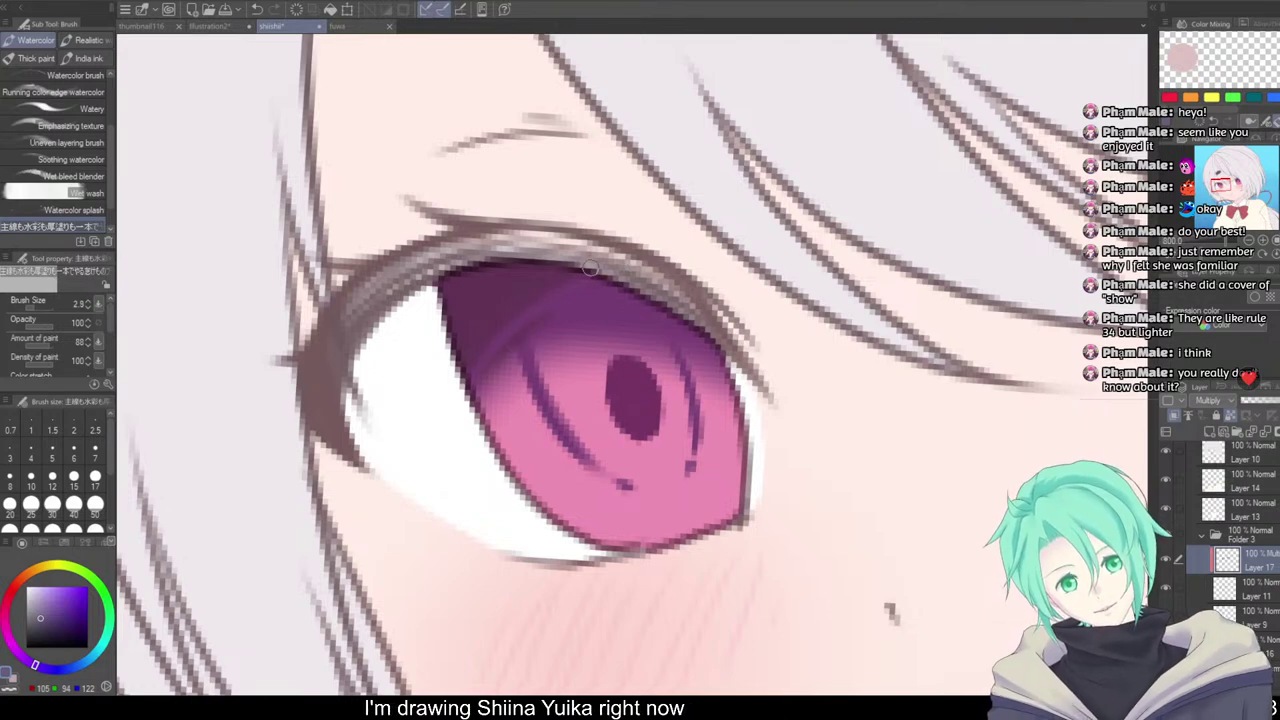
Paint a matching dark shadow in the upper inner corner of the partly covered iris and set the brush size to 3.7
{"action": "mouse_move", "coordinate": [712, 269]}
{"action": "left_mouse_down"}
{"action": "mouse_move", "coordinate": [731, 383]}
{"action": "mouse_move", "coordinate": [930, 185]}
{"action": "left_mouse_up"}
{"action": "scroll", "coordinate": [724, 310], "scroll_direction": "down", "scroll_amount": 5}
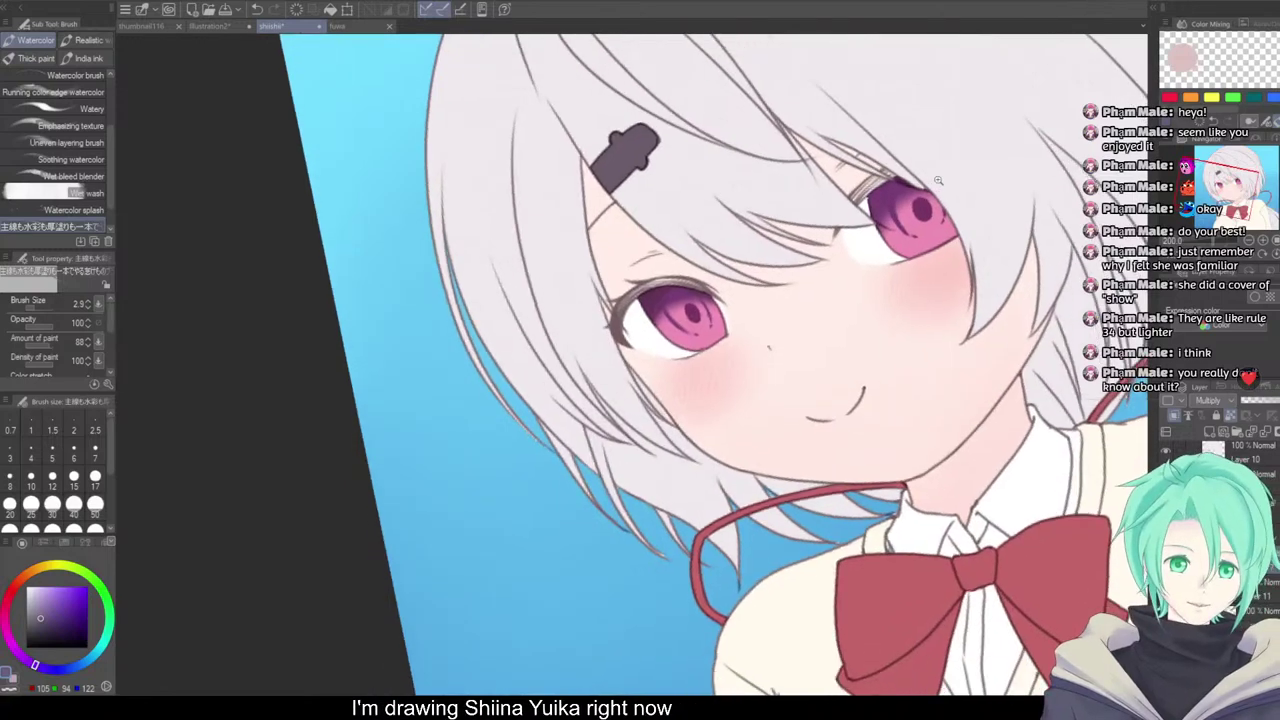
{"action": "scroll", "coordinate": [937, 182], "scroll_direction": "up", "scroll_amount": 5}
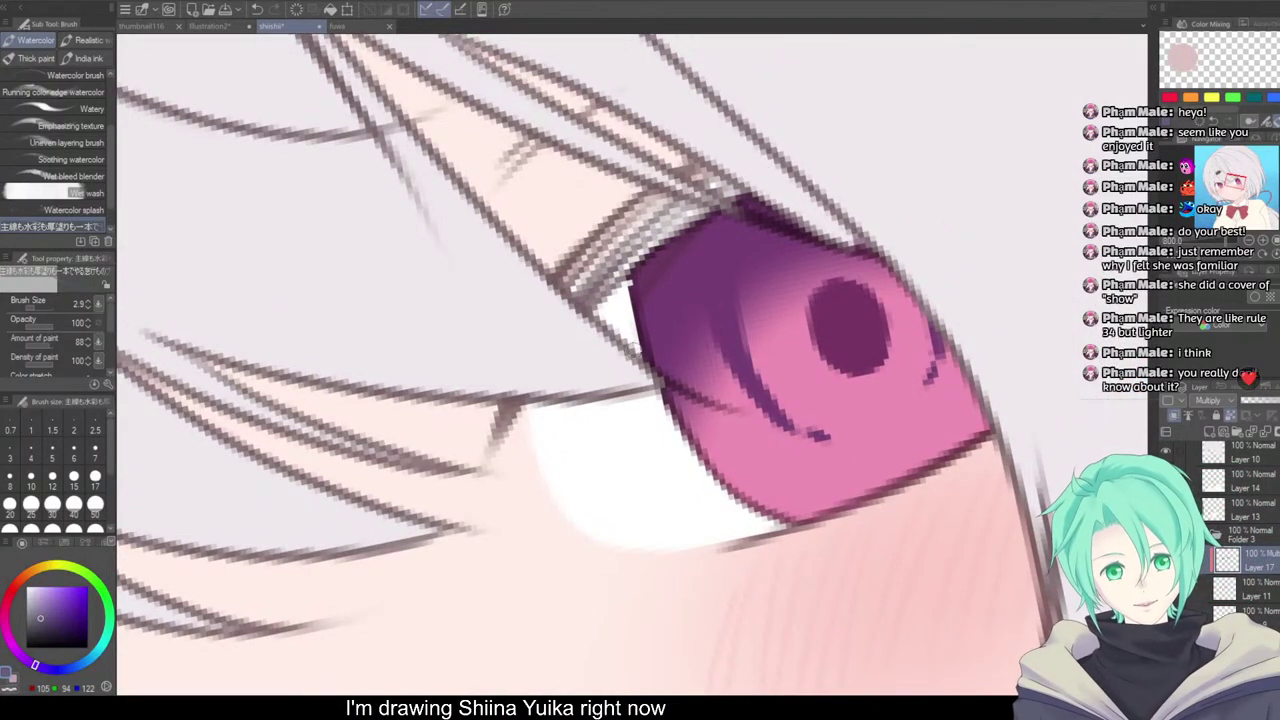
{"action": "left_click_drag", "start_coordinate": [642, 298], "coordinate": [672, 287], "text": "ctrl+alt"}
{"action": "left_click_drag", "start_coordinate": [745, 228], "coordinate": [627, 398]}
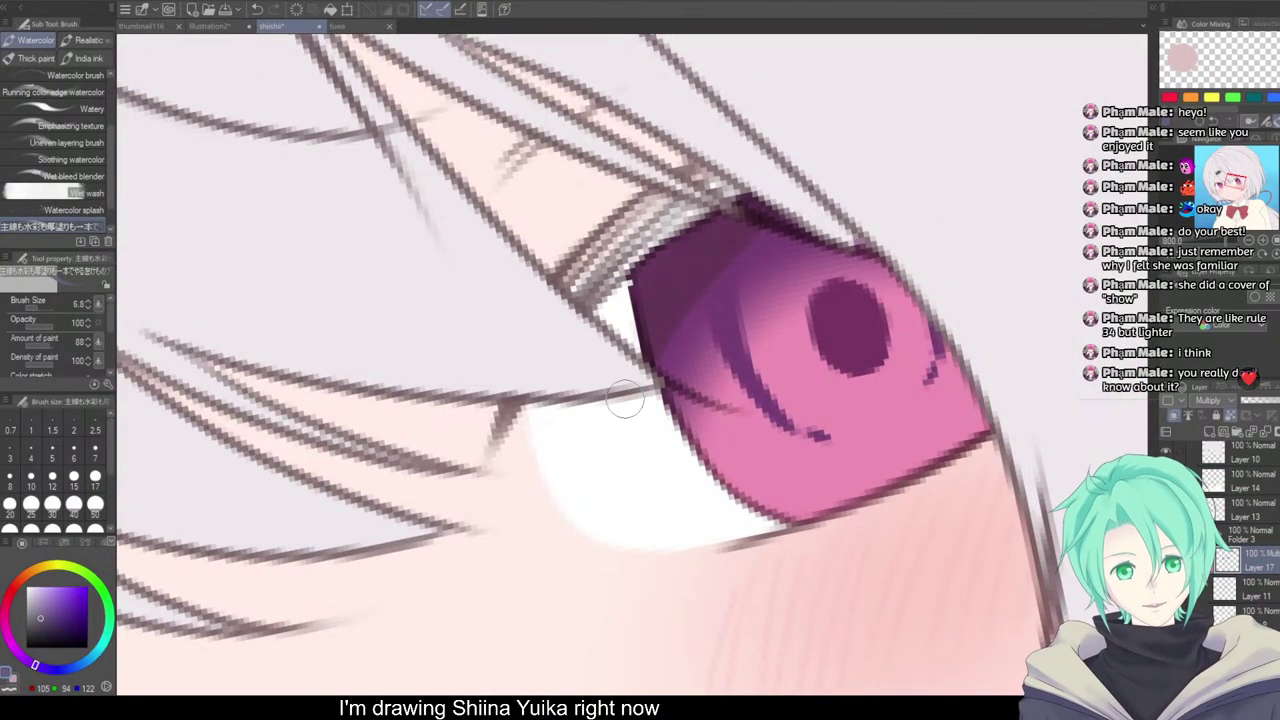
{"action": "mouse_move", "coordinate": [697, 326]}
{"action": "left_mouse_down", "text": "ctrl+alt"}
{"action": "mouse_move", "coordinate": [686, 332]}
{"action": "mouse_move", "coordinate": [754, 269]}
{"action": "left_mouse_up", "text": "ctrl+alt"}
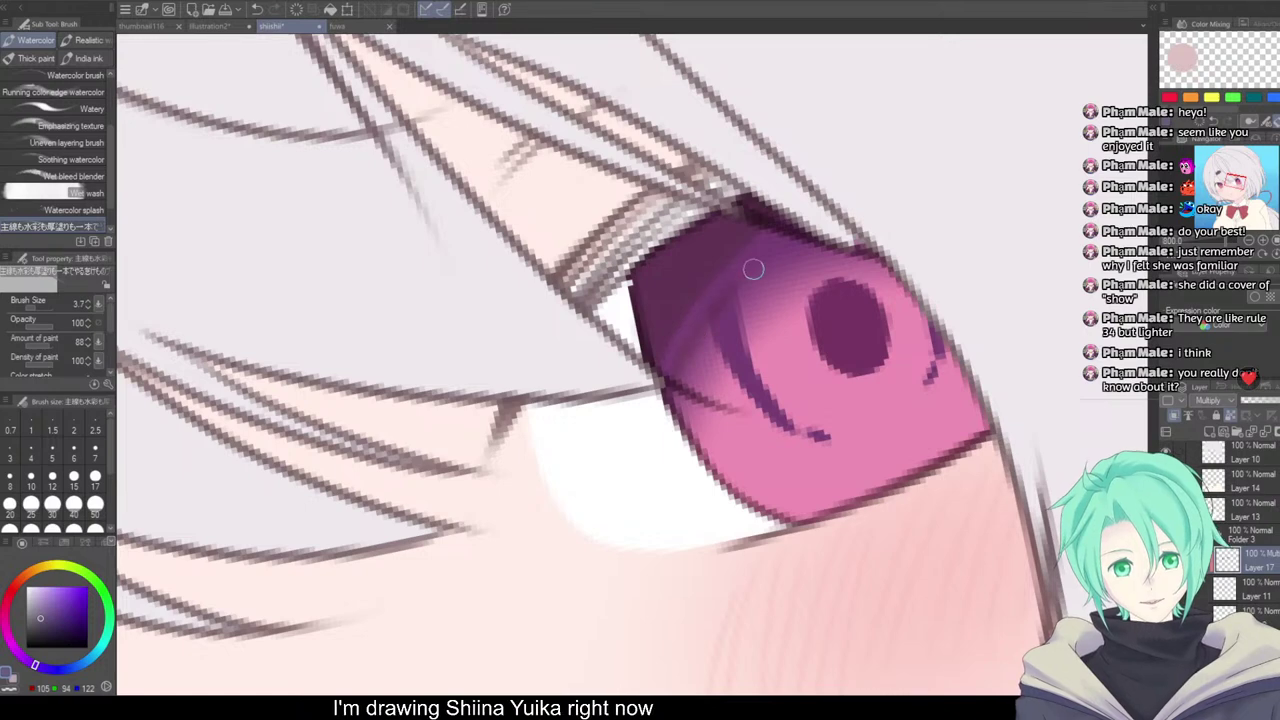
Choose a darker grey-purple and deepen the upper part of the pupils in both eyes
{"action": "left_click_drag", "start_coordinate": [887, 213], "coordinate": [820, 245]}
{"action": "left_click_drag", "start_coordinate": [895, 297], "coordinate": [903, 346], "text": "shift"}
{"action": "mouse_move", "coordinate": [943, 392]}
{"action": "left_mouse_down"}
{"action": "mouse_move", "coordinate": [879, 363]}
{"action": "mouse_move", "coordinate": [843, 386]}
{"action": "left_mouse_up"}
{"action": "scroll", "coordinate": [828, 374], "scroll_direction": "down", "scroll_amount": 2}
{"action": "mouse_move", "coordinate": [832, 320]}
{"action": "left_mouse_down", "text": "shift"}
{"action": "mouse_move", "coordinate": [802, 275]}
{"action": "mouse_move", "coordinate": [900, 285]}
{"action": "left_mouse_up", "text": "shift"}
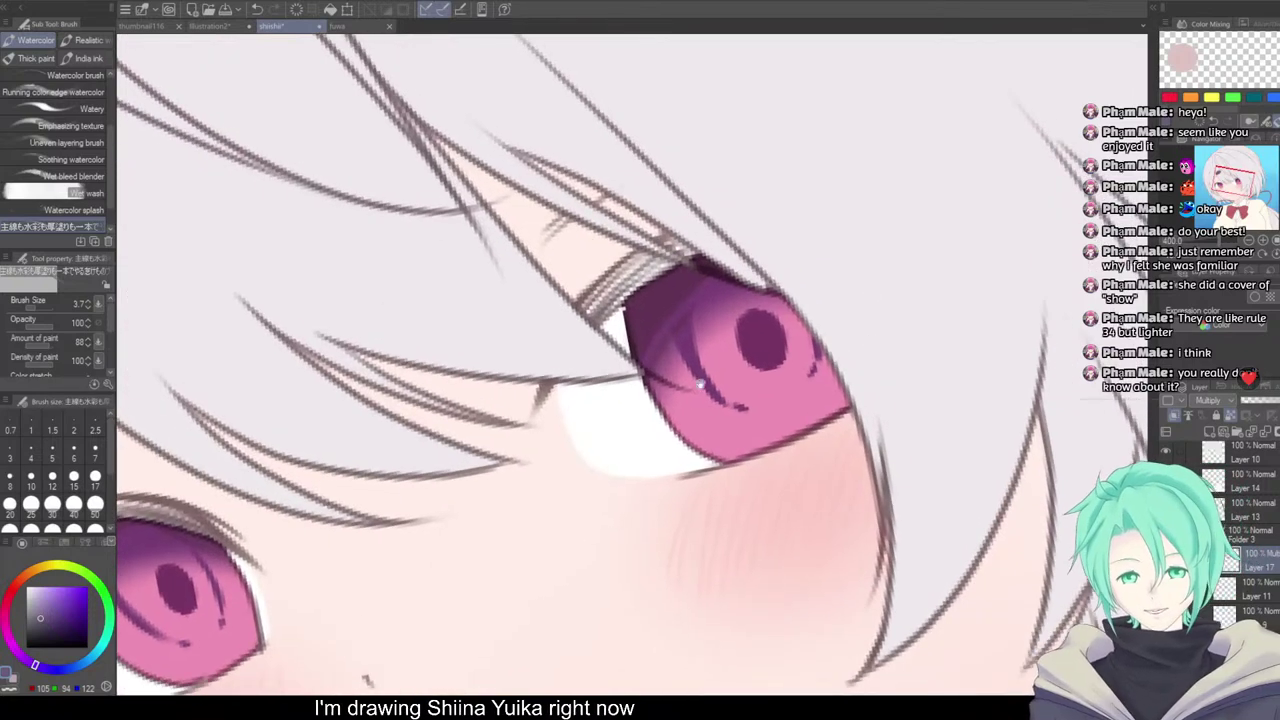
{"action": "left_click", "coordinate": [41, 628]}
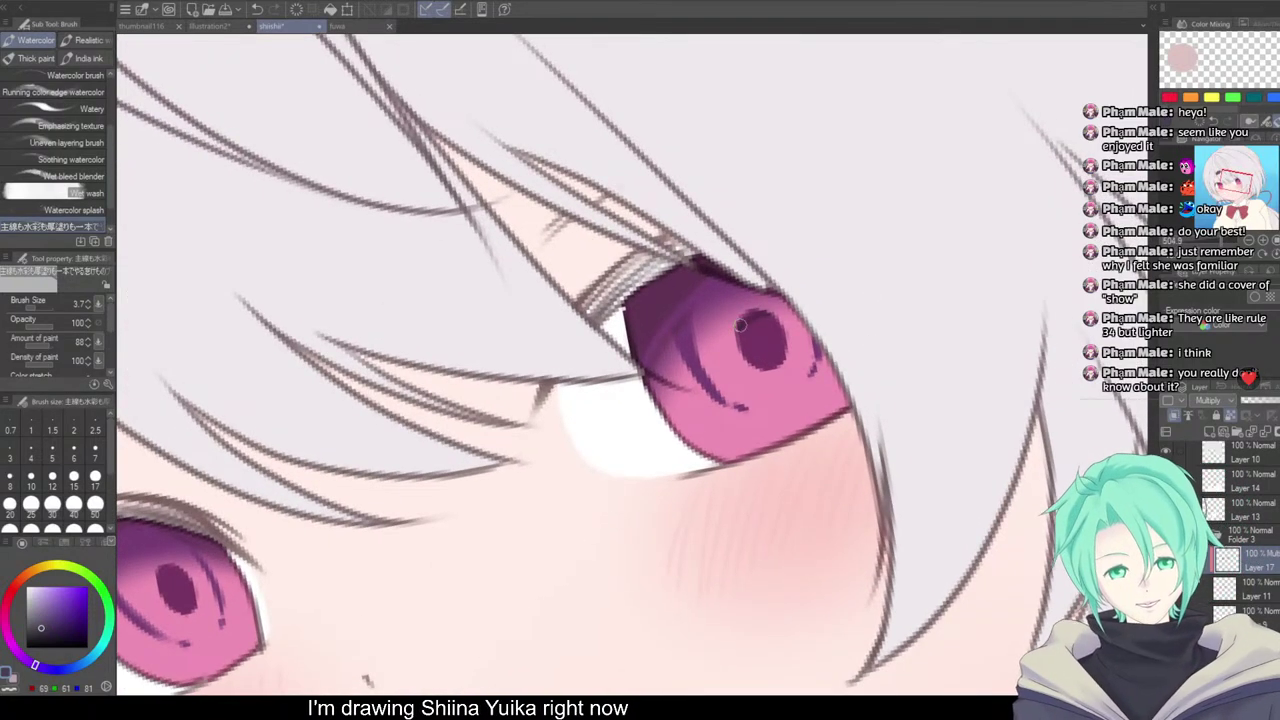
{"action": "mouse_move", "coordinate": [340, 534]}
{"action": "left_mouse_down"}
{"action": "mouse_move", "coordinate": [482, 440]}
{"action": "mouse_move", "coordinate": [739, 339]}
{"action": "left_mouse_up"}
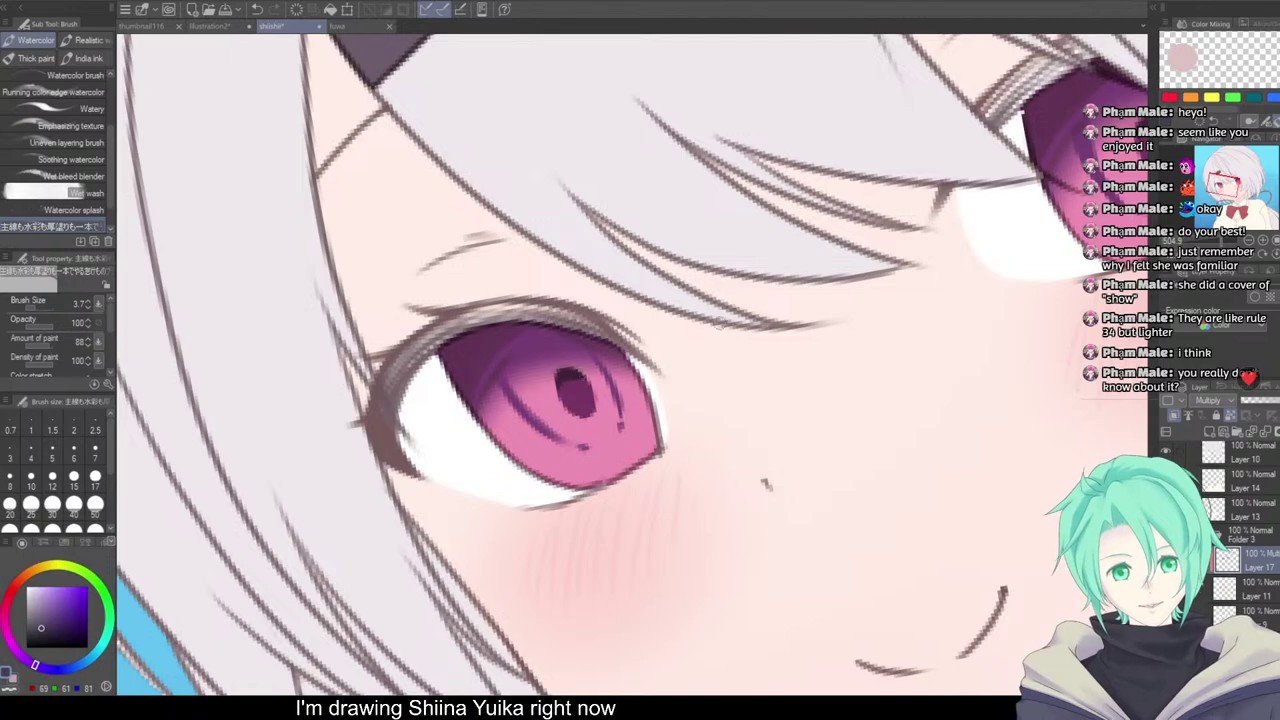
Check the shaded eyes in the full picture and up close, and save the illustration
{"action": "scroll", "coordinate": [826, 340], "scroll_direction": "down", "scroll_amount": 5}
{"action": "mouse_move", "coordinate": [940, 466]}
{"action": "left_mouse_down"}
{"action": "mouse_move", "coordinate": [778, 419]}
{"action": "mouse_move", "coordinate": [919, 454]}
{"action": "left_mouse_up"}
{"action": "scroll", "coordinate": [885, 485], "scroll_direction": "down", "scroll_amount": 2}
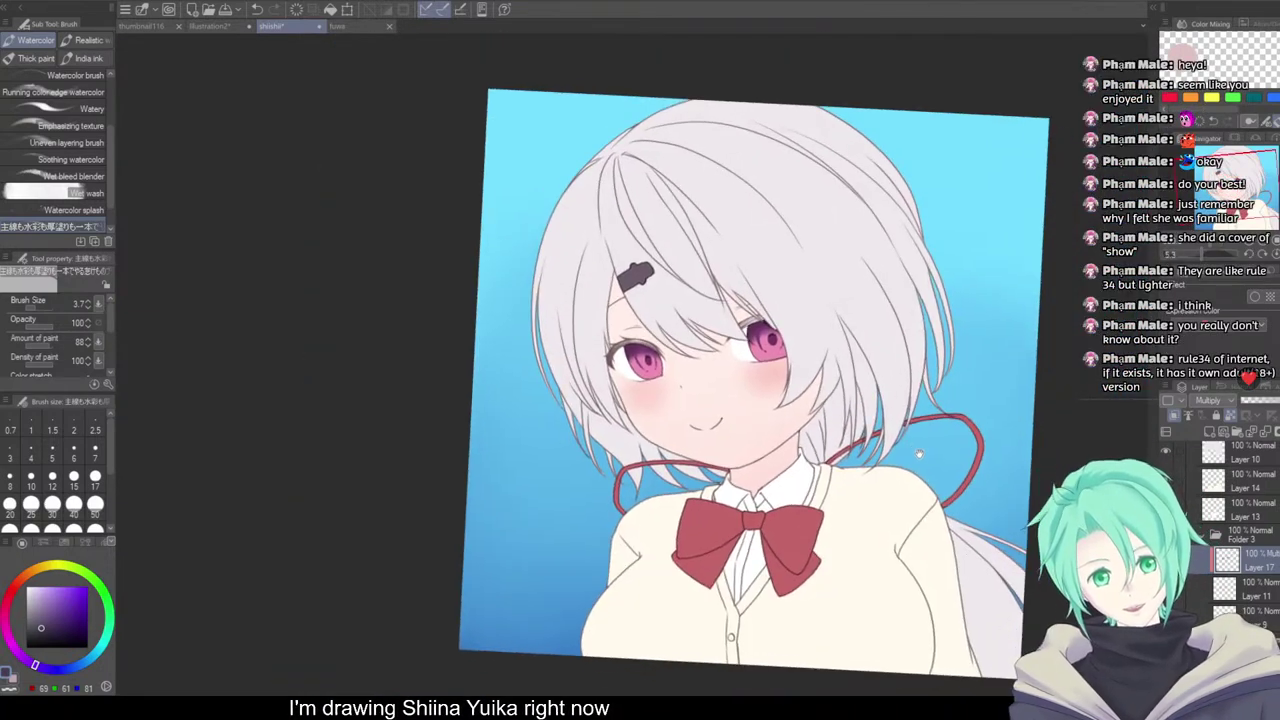
{"action": "scroll", "coordinate": [919, 453], "scroll_direction": "up", "scroll_amount": 4}
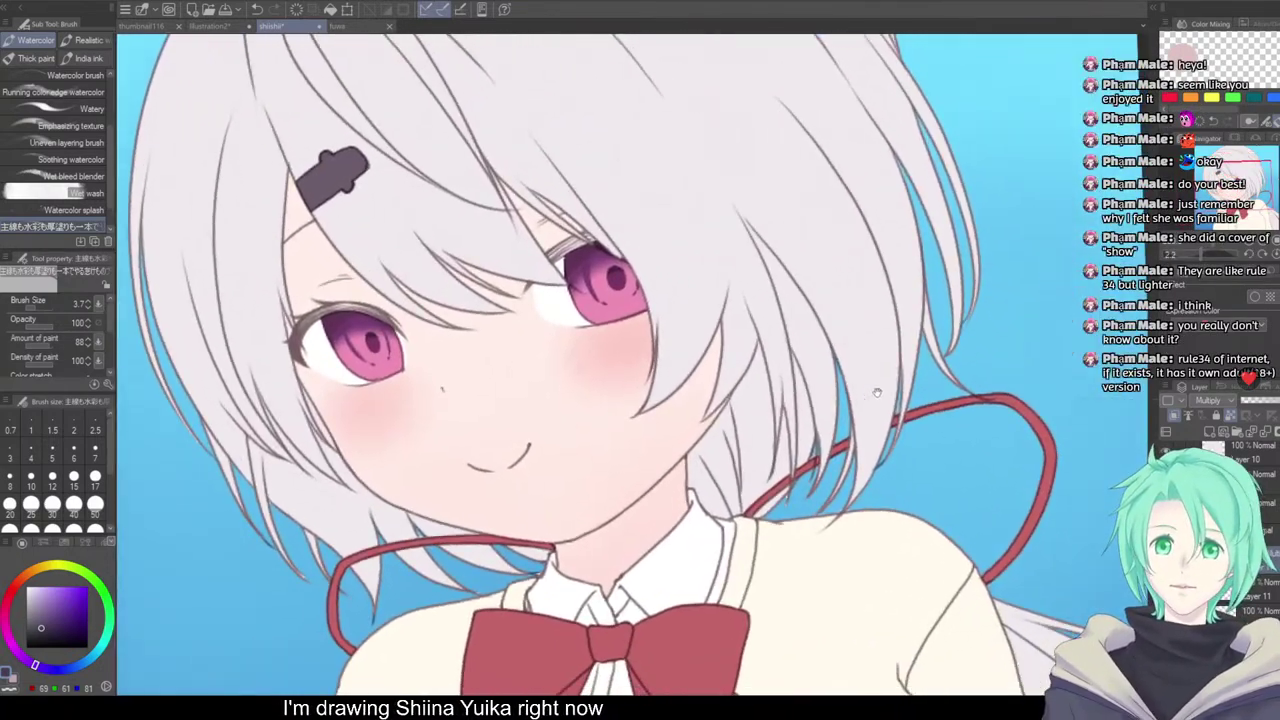
{"action": "scroll", "coordinate": [876, 393], "scroll_direction": "up", "scroll_amount": 5}
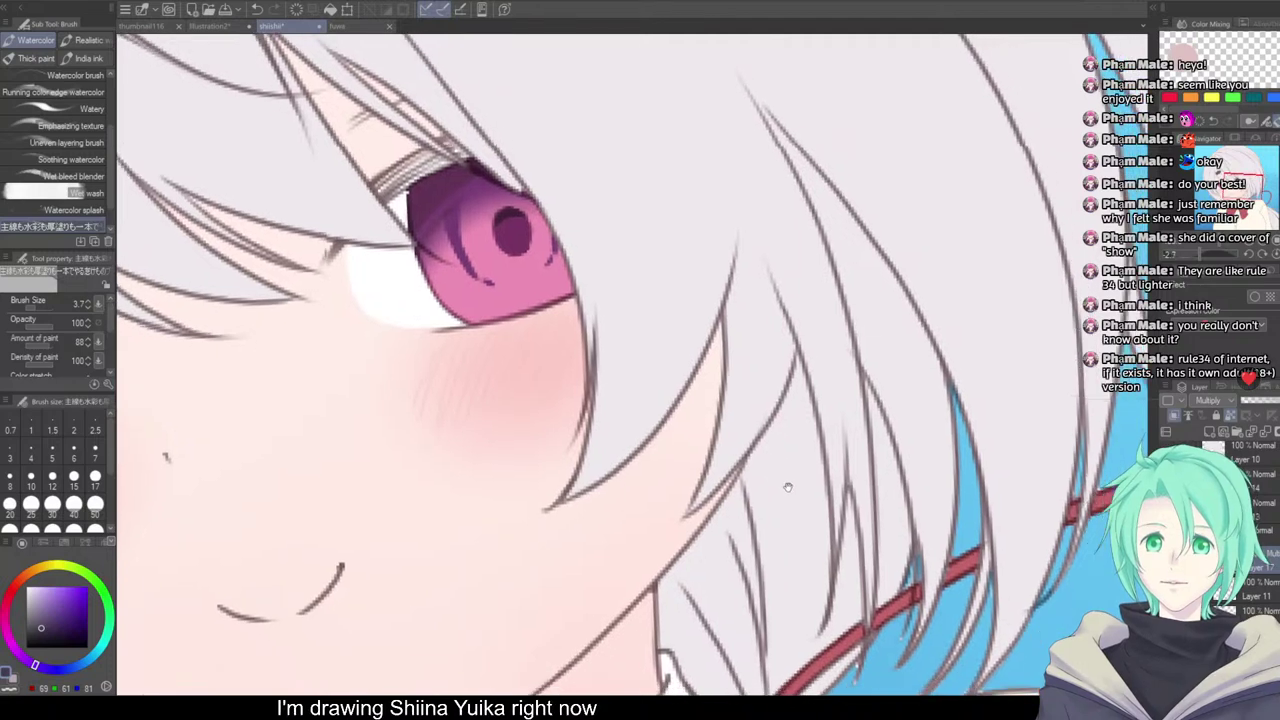
{"action": "left_click_drag", "start_coordinate": [787, 487], "coordinate": [767, 457]}
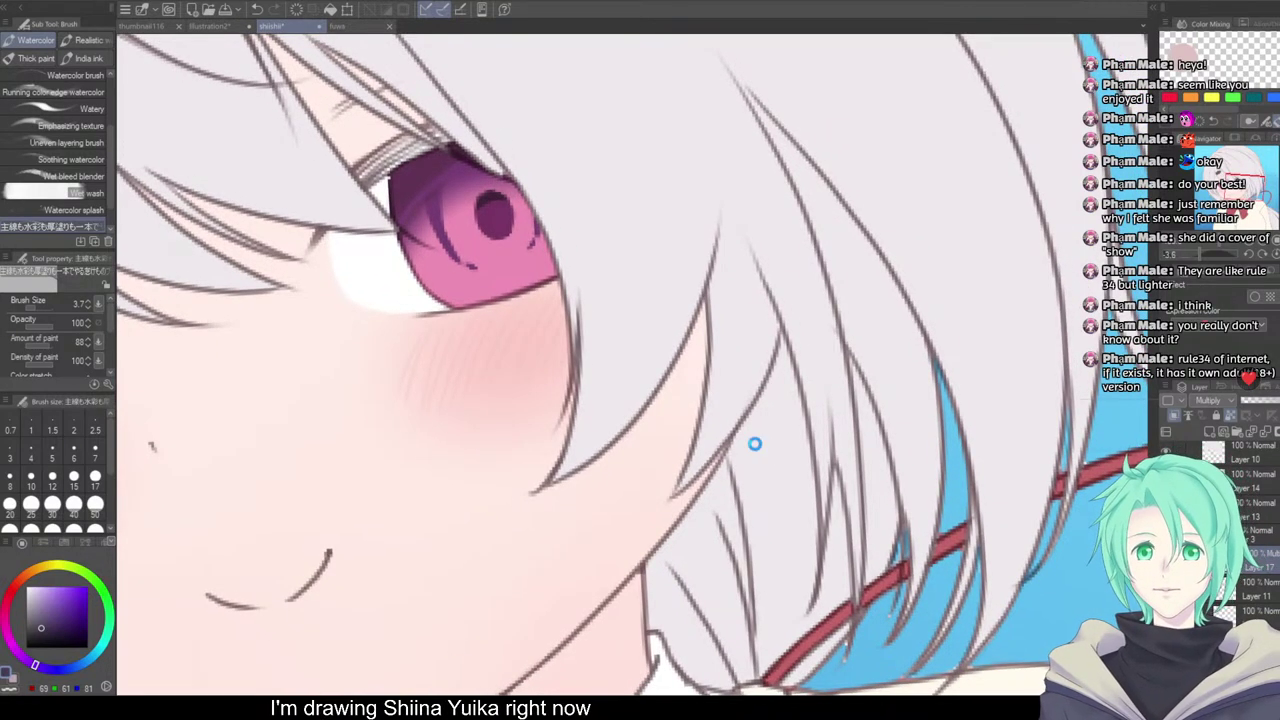
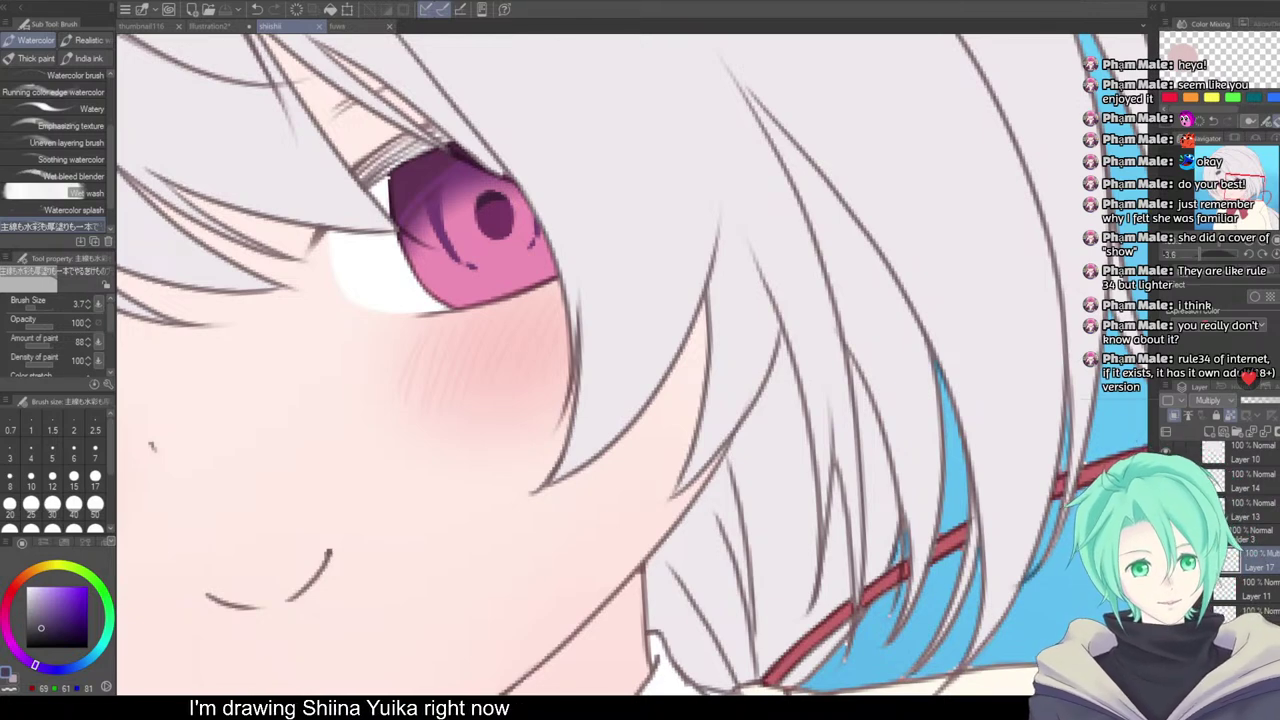
{"action": "left_click_drag", "start_coordinate": [585, 368], "coordinate": [966, 466]}
{"action": "scroll", "coordinate": [965, 464], "scroll_direction": "down", "scroll_amount": 3}
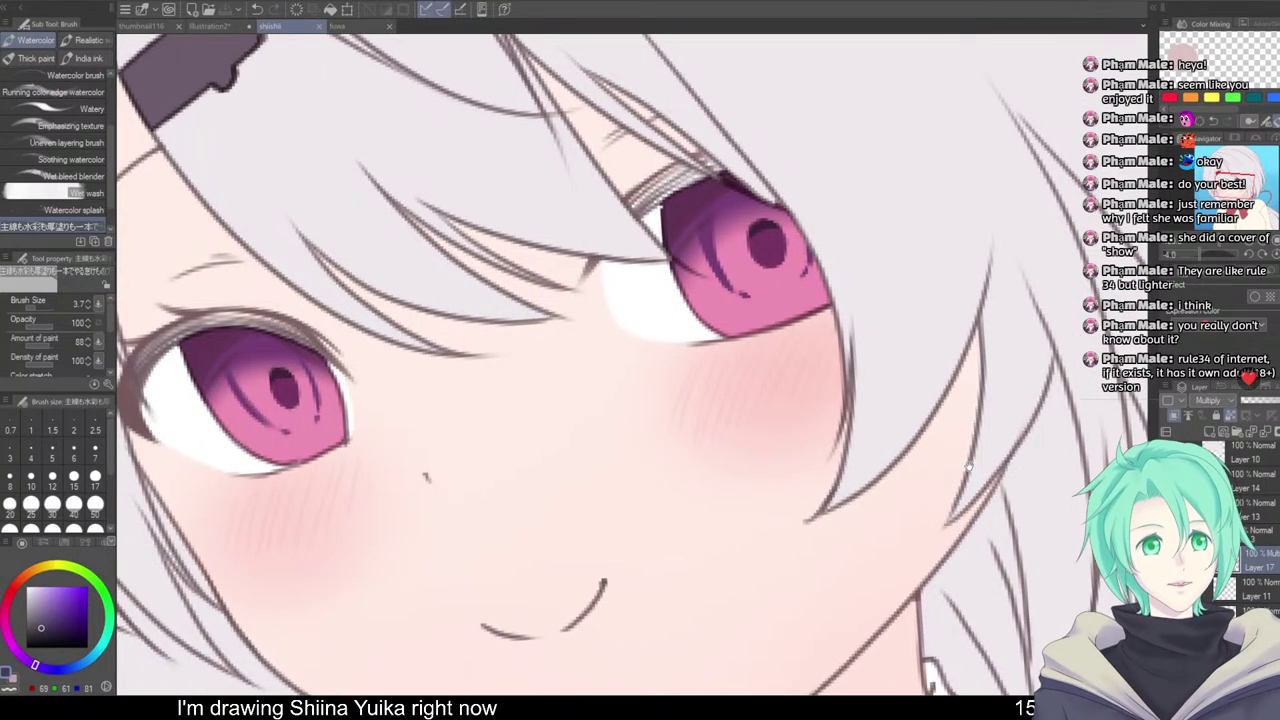
{"action": "scroll", "coordinate": [975, 446], "scroll_direction": "up", "scroll_amount": 3}
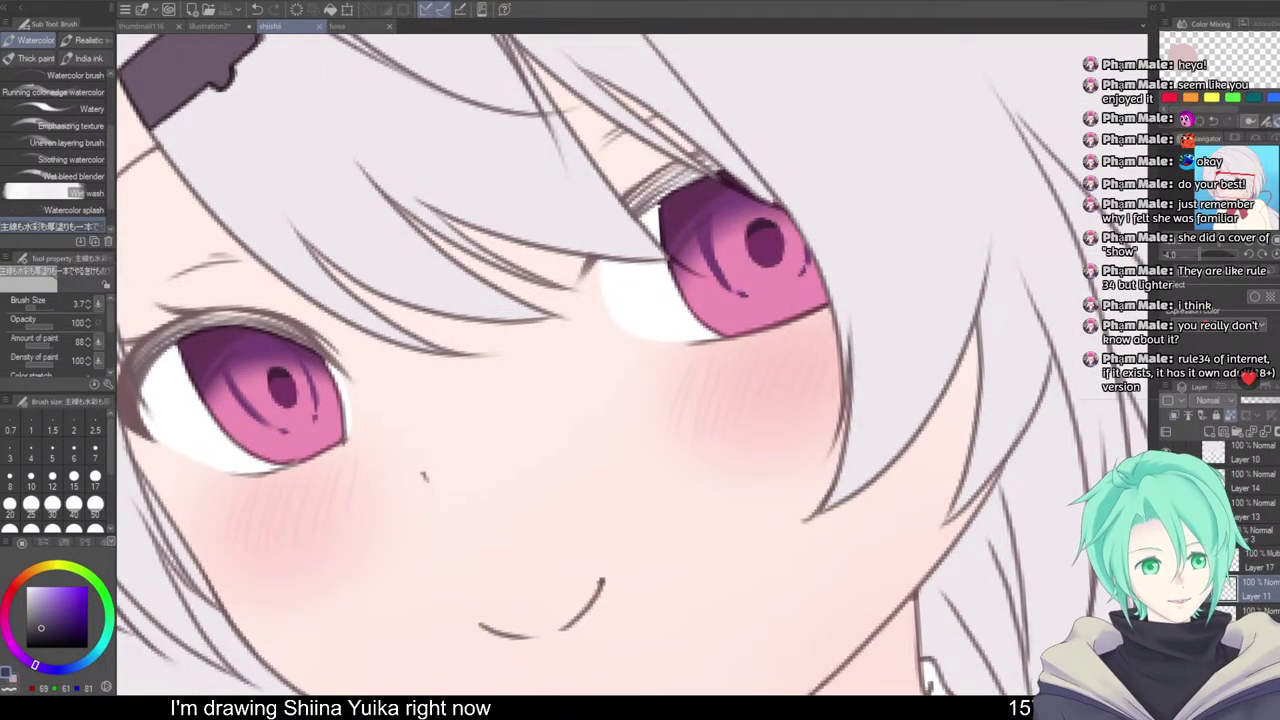
{"action": "left_click", "coordinate": [1175, 418]}
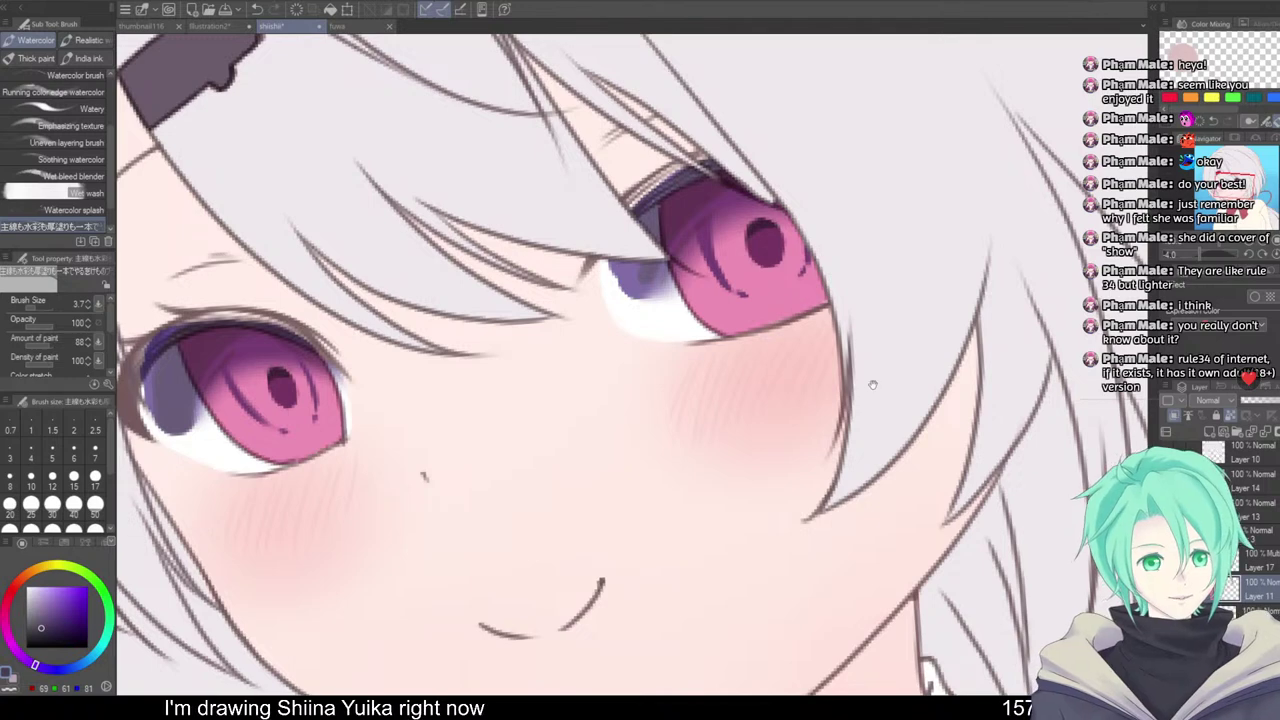
{"action": "key", "text": "ctrl+z"}
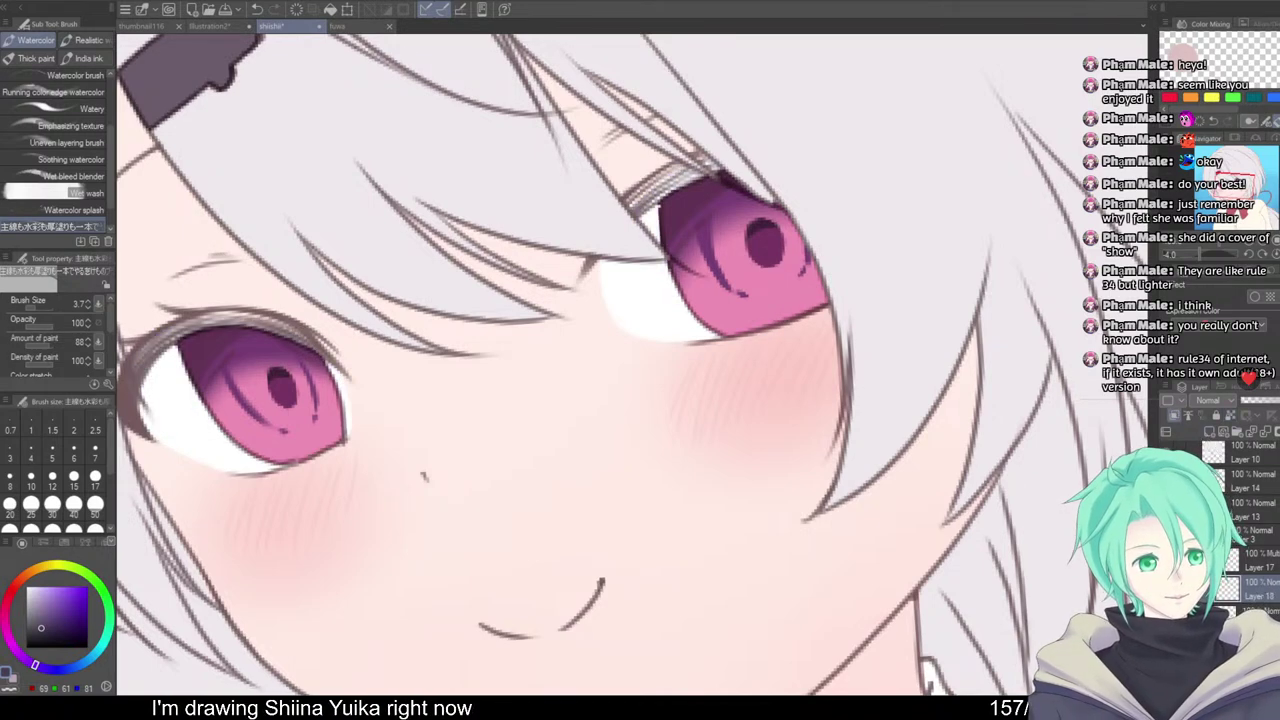
Set the new clipped layer's blending mode to Add (Glow) and sample the light pink of the iris for the brush
{"action": "left_click_drag", "start_coordinate": [779, 340], "coordinate": [867, 298]}
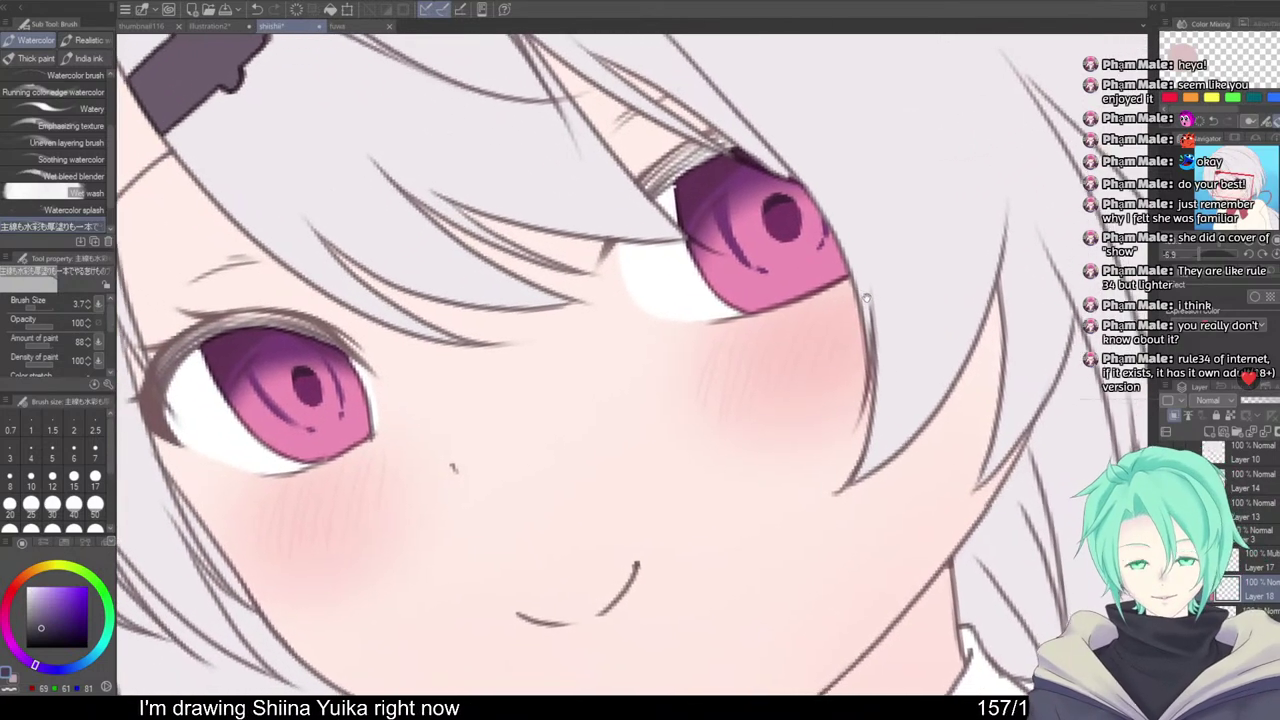
{"action": "scroll", "coordinate": [866, 298], "scroll_direction": "down", "scroll_amount": 2}
{"action": "scroll", "coordinate": [775, 302], "scroll_direction": "up", "scroll_amount": 2}
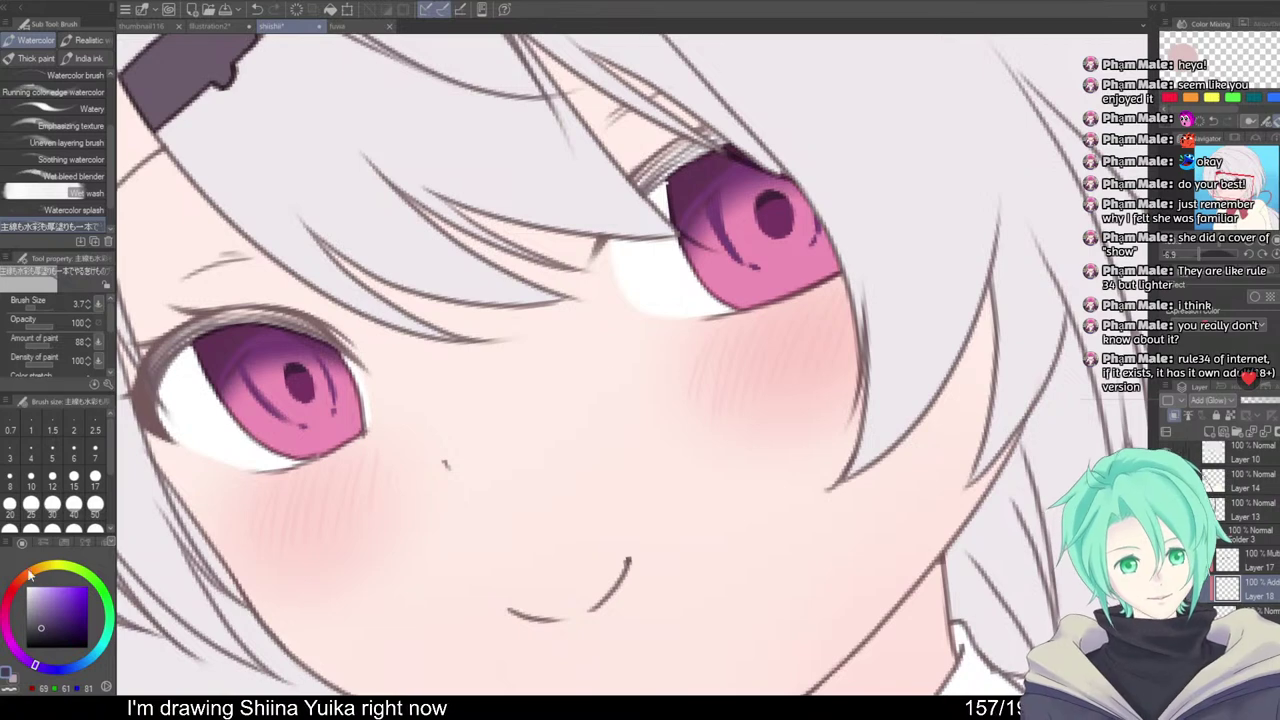
{"action": "left_click", "coordinate": [330, 425], "text": "alt"}
{"action": "key", "text": "b"}
{"action": "key", "text": "b"}
{"action": "key", "text": "b"}
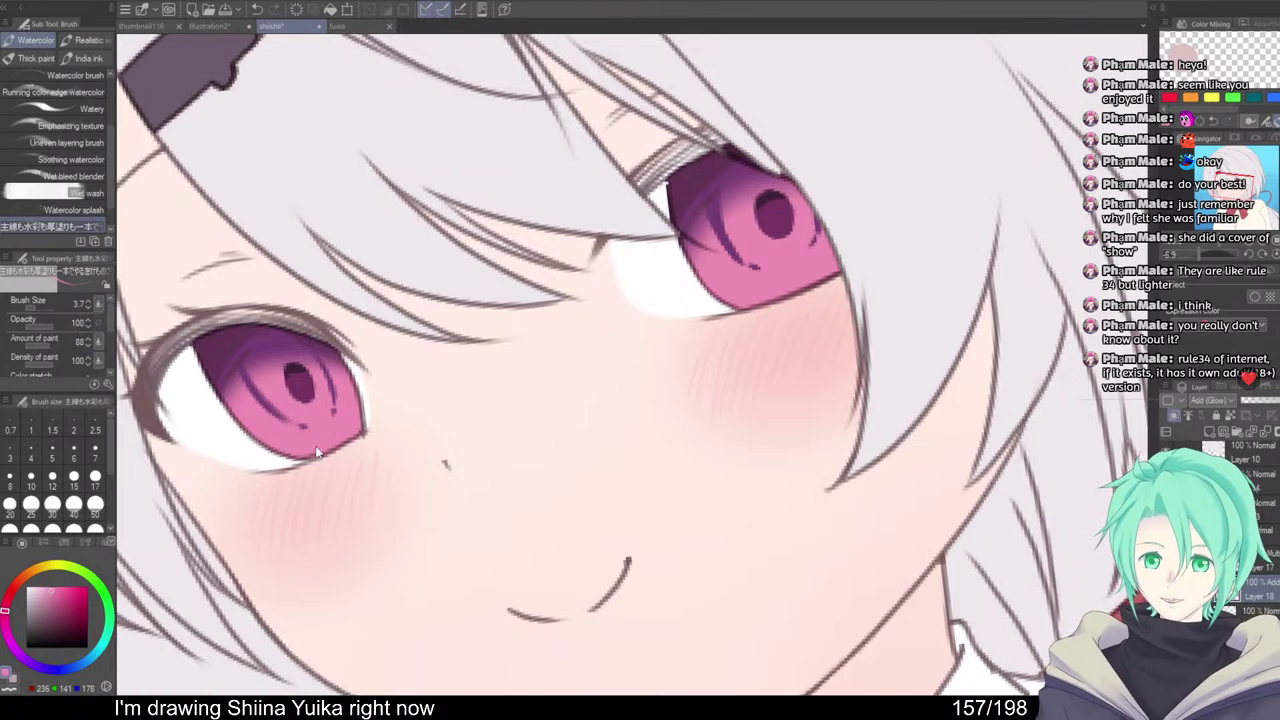
Paint a bright rounded glow across the lower part of both irises
{"action": "left_click_drag", "start_coordinate": [316, 447], "coordinate": [326, 451]}
{"action": "left_click_drag", "start_coordinate": [332, 428], "coordinate": [315, 454]}
{"action": "left_click_drag", "start_coordinate": [799, 263], "coordinate": [763, 269]}
Soften the glow in the lower part of both irises with the Blend tool at brush size 14.7
{"action": "key", "text": "j"}
{"action": "mouse_move", "coordinate": [293, 473]}
{"action": "left_mouse_down"}
{"action": "mouse_move", "coordinate": [303, 483]}
{"action": "mouse_move", "coordinate": [394, 470]}
{"action": "left_mouse_up"}
{"action": "left_click_drag", "start_coordinate": [394, 470], "coordinate": [355, 510]}
{"action": "left_click", "coordinate": [76, 68]}
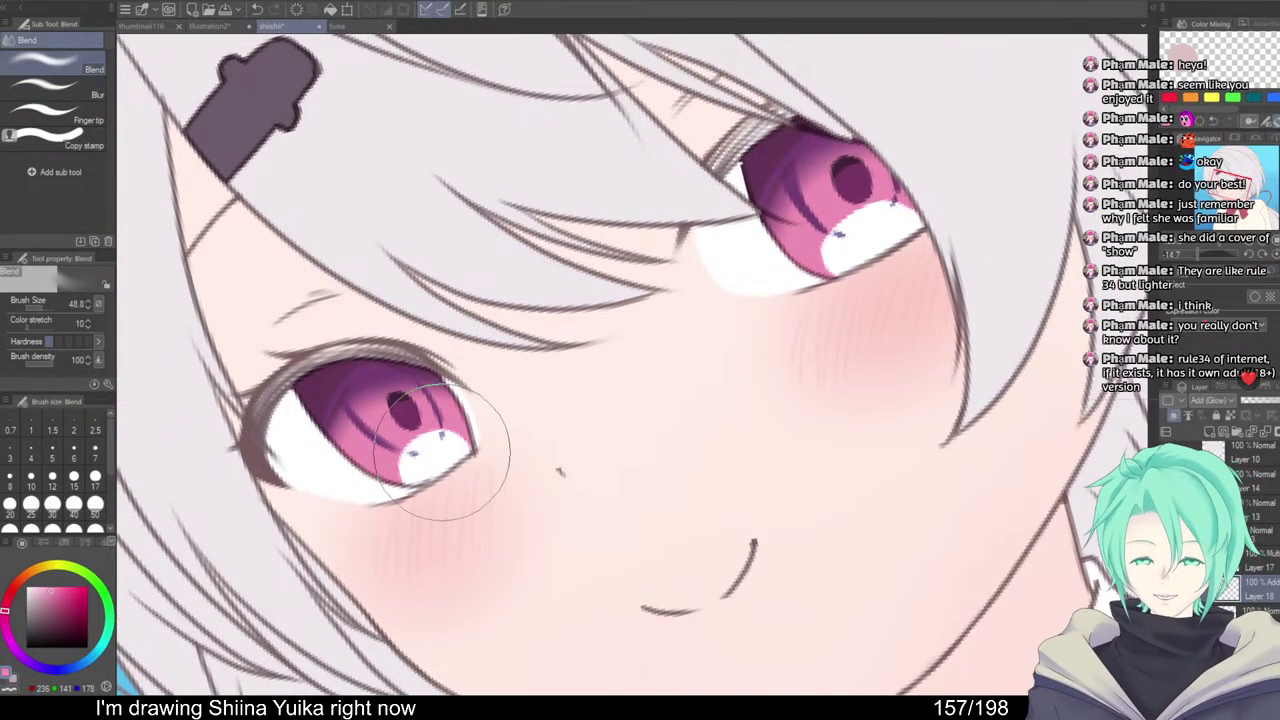
{"action": "mouse_move", "coordinate": [468, 488]}
{"action": "left_mouse_down"}
{"action": "mouse_move", "coordinate": [424, 486]}
{"action": "mouse_move", "coordinate": [425, 455]}
{"action": "mouse_move", "coordinate": [445, 465]}
{"action": "mouse_move", "coordinate": [440, 446]}
{"action": "mouse_move", "coordinate": [405, 462]}
{"action": "left_mouse_up"}
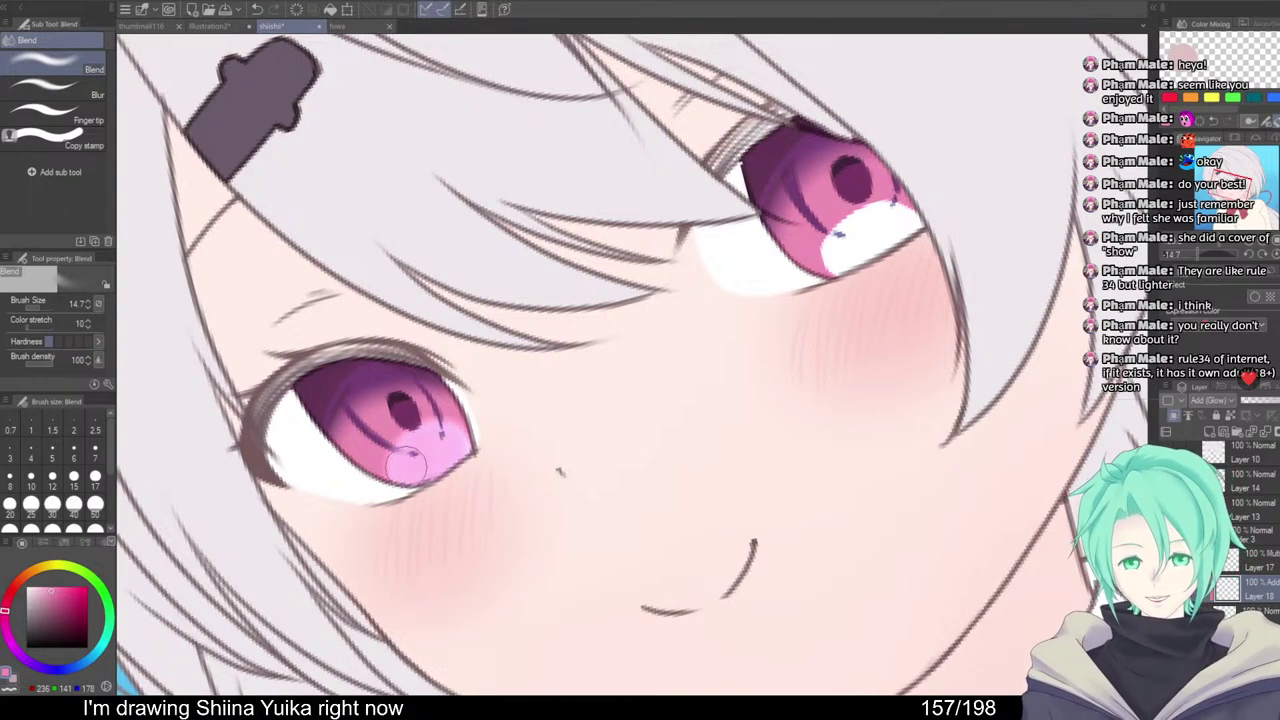
{"action": "mouse_move", "coordinate": [874, 226]}
{"action": "left_mouse_down"}
{"action": "mouse_move", "coordinate": [885, 215]}
{"action": "mouse_move", "coordinate": [870, 240]}
{"action": "mouse_move", "coordinate": [910, 225]}
{"action": "mouse_move", "coordinate": [882, 212]}
{"action": "mouse_move", "coordinate": [852, 226]}
{"action": "mouse_move", "coordinate": [858, 258]}
{"action": "mouse_move", "coordinate": [888, 250]}
{"action": "left_mouse_up"}
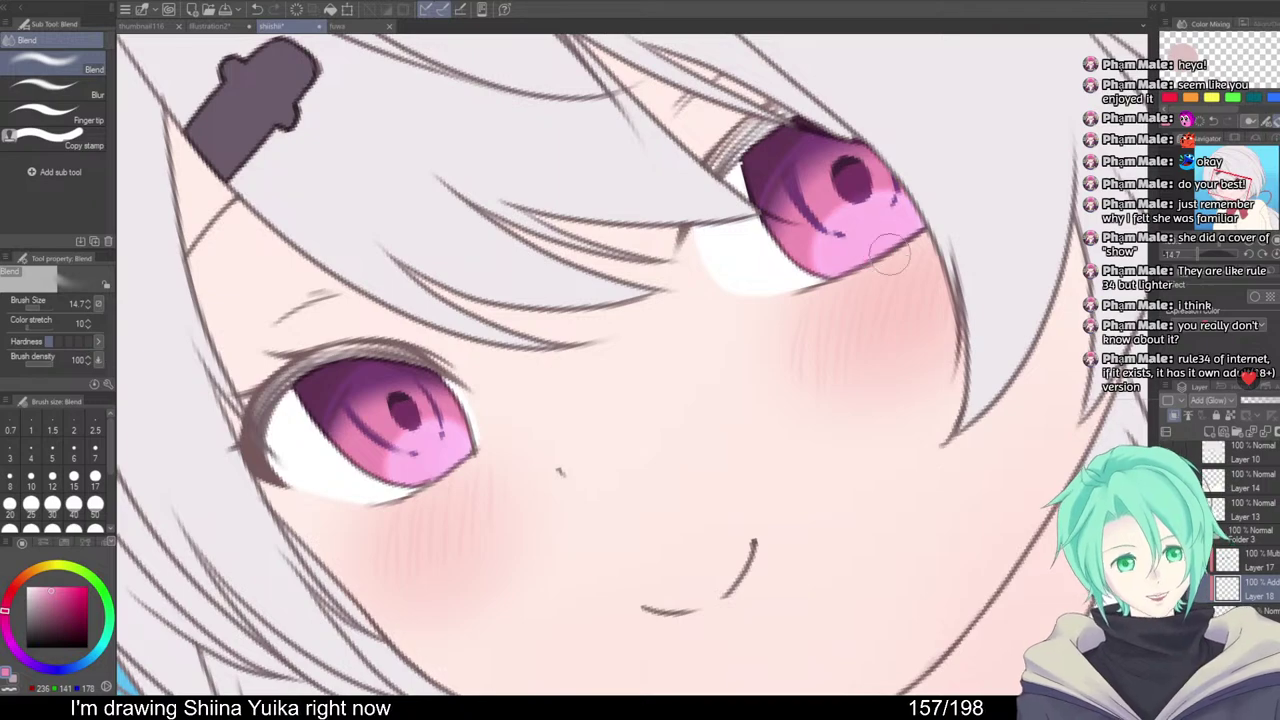
{"action": "scroll", "coordinate": [893, 252], "scroll_direction": "down", "scroll_amount": 10}
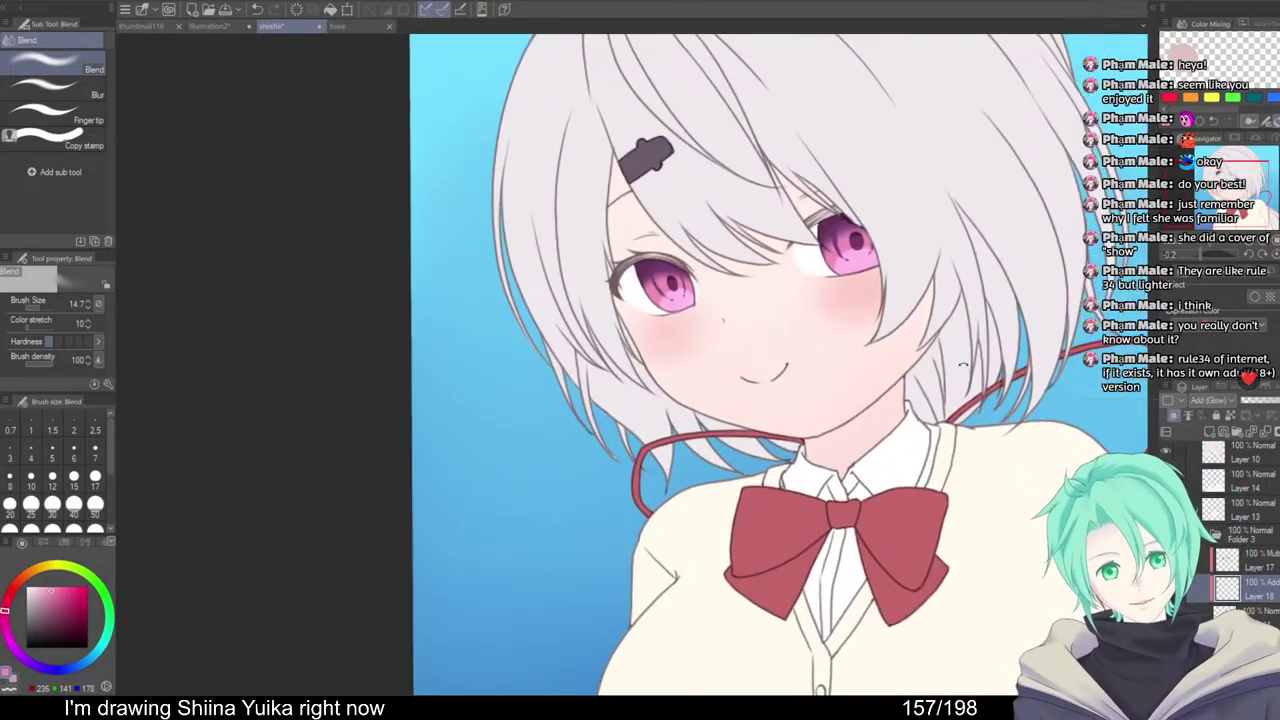
Paint a bright oval highlight with smaller spots beside it in the lower iris of the character's left eye, at brush size 5.1
{"action": "left_click_drag", "start_coordinate": [963, 365], "coordinate": [961, 343], "text": "shift"}
{"action": "scroll", "coordinate": [868, 252], "scroll_direction": "up", "scroll_amount": 9}
{"action": "left_click_drag", "start_coordinate": [880, 260], "coordinate": [968, 231]}
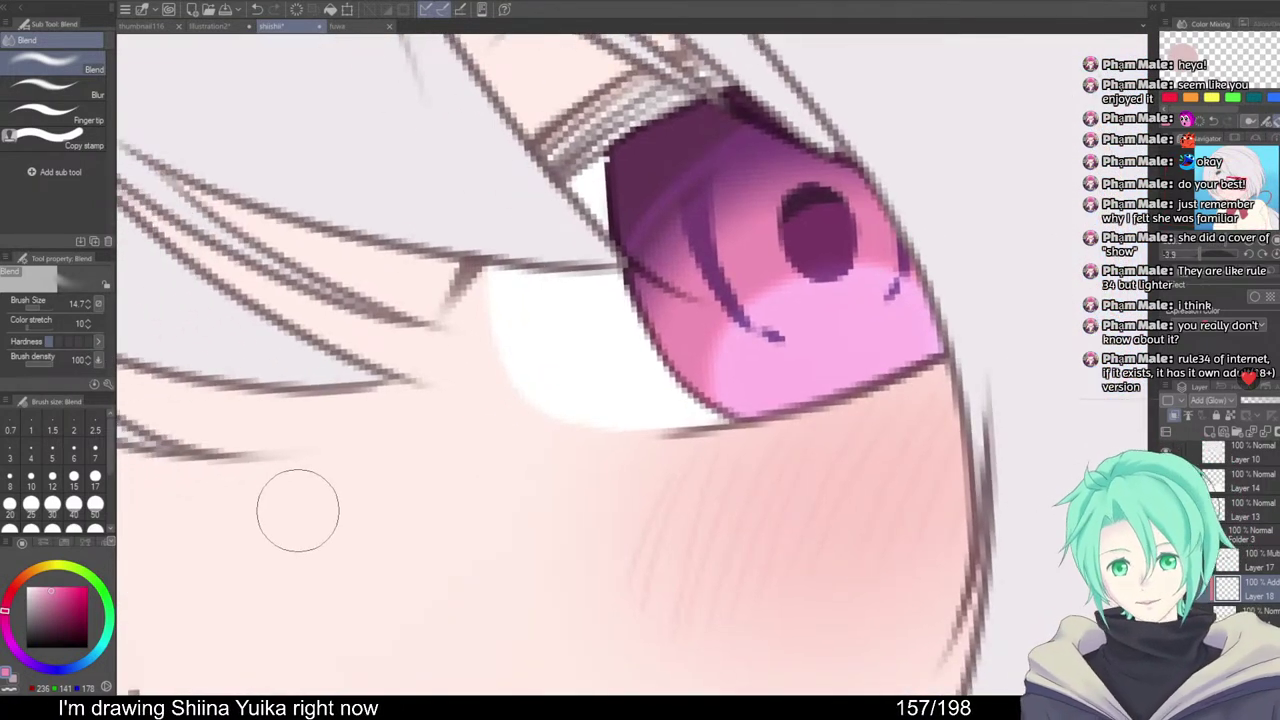
{"action": "key", "text": "b"}
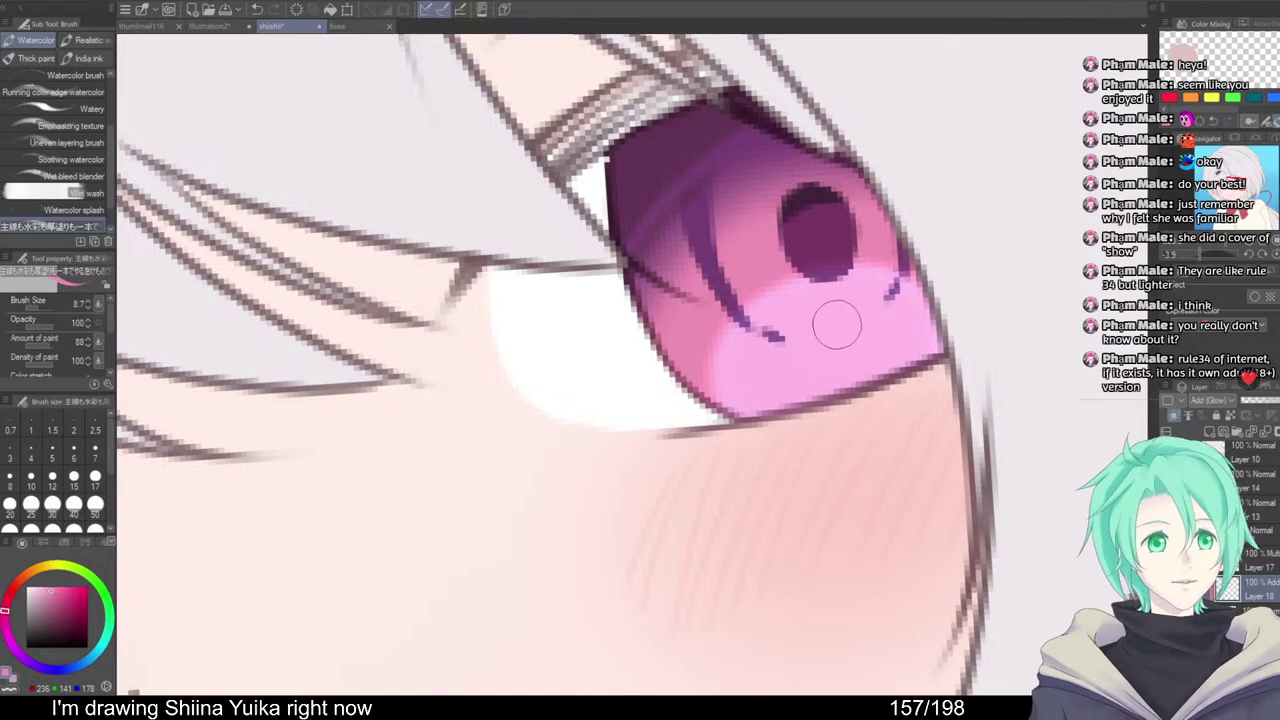
{"action": "mouse_move", "coordinate": [836, 325]}
{"action": "left_mouse_down"}
{"action": "mouse_move", "coordinate": [826, 346]}
{"action": "mouse_move", "coordinate": [790, 340]}
{"action": "left_mouse_up"}
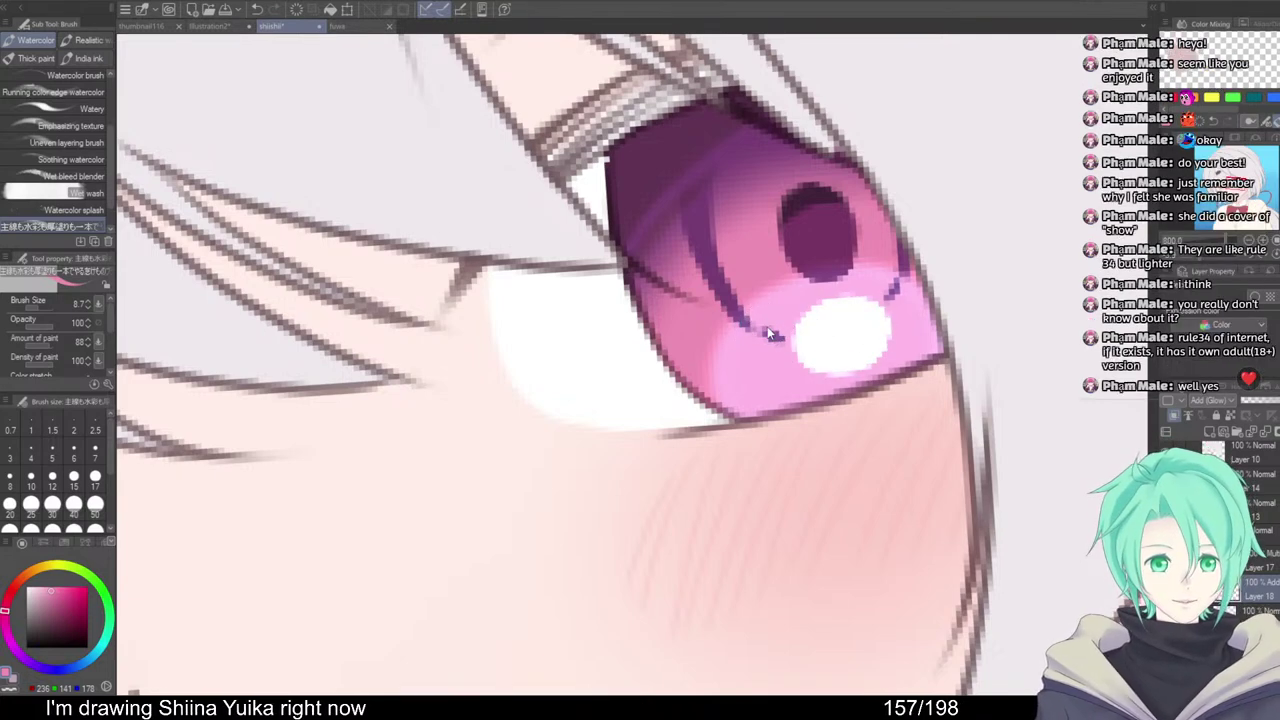
{"action": "key", "text": "bracketleft"}
{"action": "key", "text": "bracketleft"}
{"action": "key", "text": "bracketleft"}
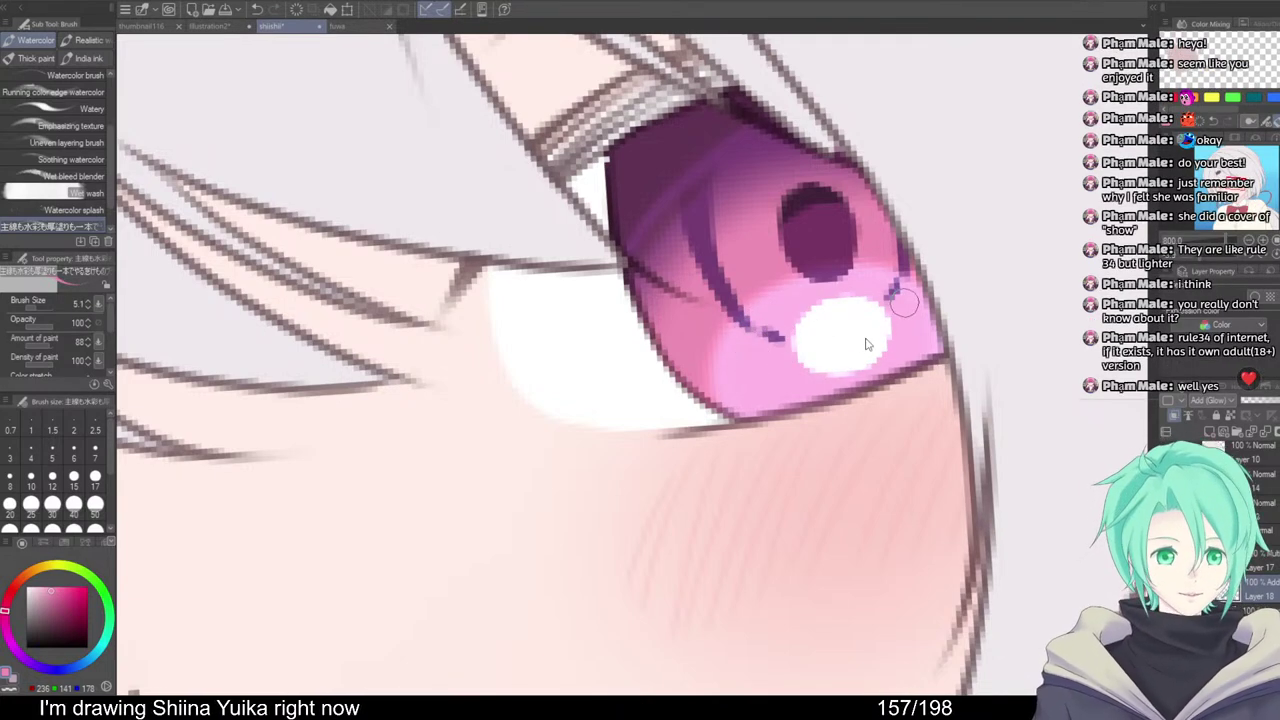
{"action": "key", "text": "ctrl+z"}
{"action": "mouse_move", "coordinate": [854, 341]}
{"action": "left_mouse_down"}
{"action": "mouse_move", "coordinate": [880, 349]}
{"action": "mouse_move", "coordinate": [884, 337]}
{"action": "mouse_move", "coordinate": [874, 342]}
{"action": "left_mouse_up"}
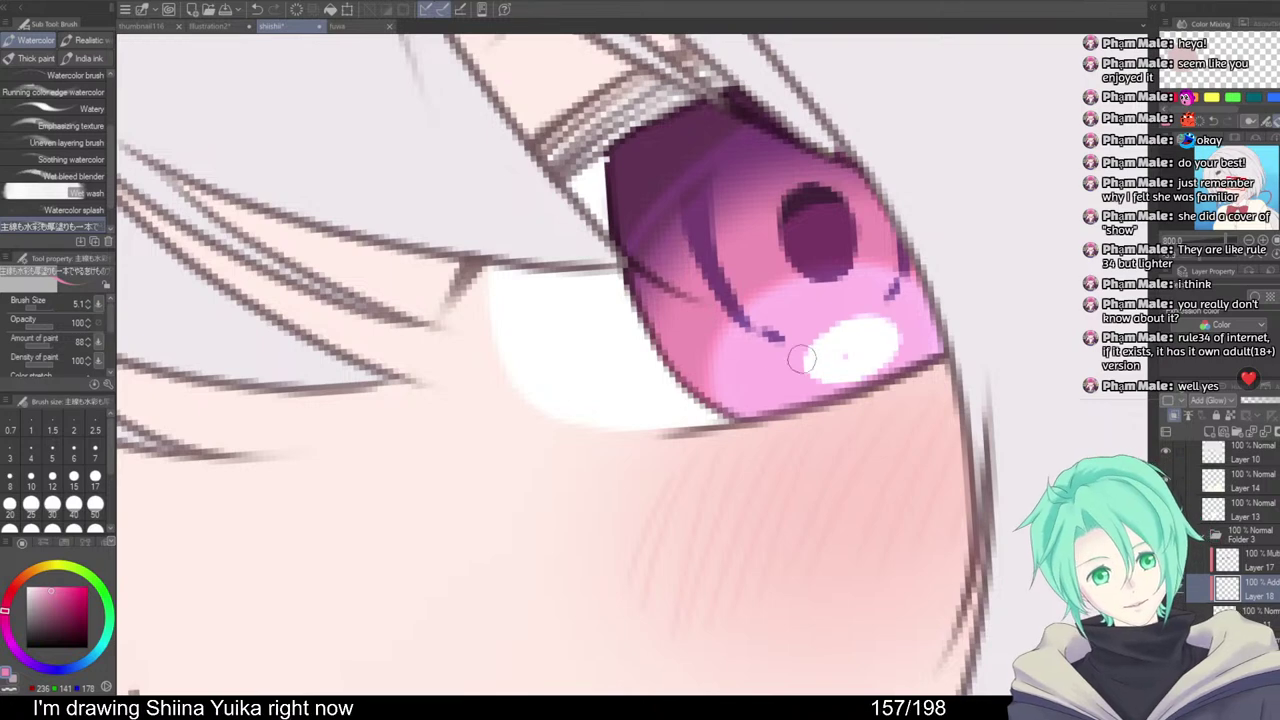
{"action": "mouse_move", "coordinate": [760, 367]}
{"action": "left_mouse_down"}
{"action": "mouse_move", "coordinate": [761, 387]}
{"action": "mouse_move", "coordinate": [766, 360]}
{"action": "mouse_move", "coordinate": [742, 372]}
{"action": "left_mouse_up"}
{"action": "key", "text": "ctrl+z"}
{"action": "mouse_move", "coordinate": [930, 300]}
{"action": "left_mouse_down"}
{"action": "mouse_move", "coordinate": [917, 321]}
{"action": "mouse_move", "coordinate": [925, 298]}
{"action": "left_mouse_up"}
Paint matching bright oval and spot highlights in the lower part of the iris of the character's right eye
{"action": "scroll", "coordinate": [960, 312], "scroll_direction": "down", "scroll_amount": 4}
{"action": "mouse_move", "coordinate": [804, 345]}
{"action": "left_mouse_down"}
{"action": "mouse_move", "coordinate": [795, 325]}
{"action": "mouse_move", "coordinate": [758, 322]}
{"action": "mouse_move", "coordinate": [773, 315]}
{"action": "mouse_move", "coordinate": [712, 333]}
{"action": "left_mouse_up"}
{"action": "scroll", "coordinate": [765, 318], "scroll_direction": "up", "scroll_amount": 10}
{"action": "key", "text": "ctrl+z"}
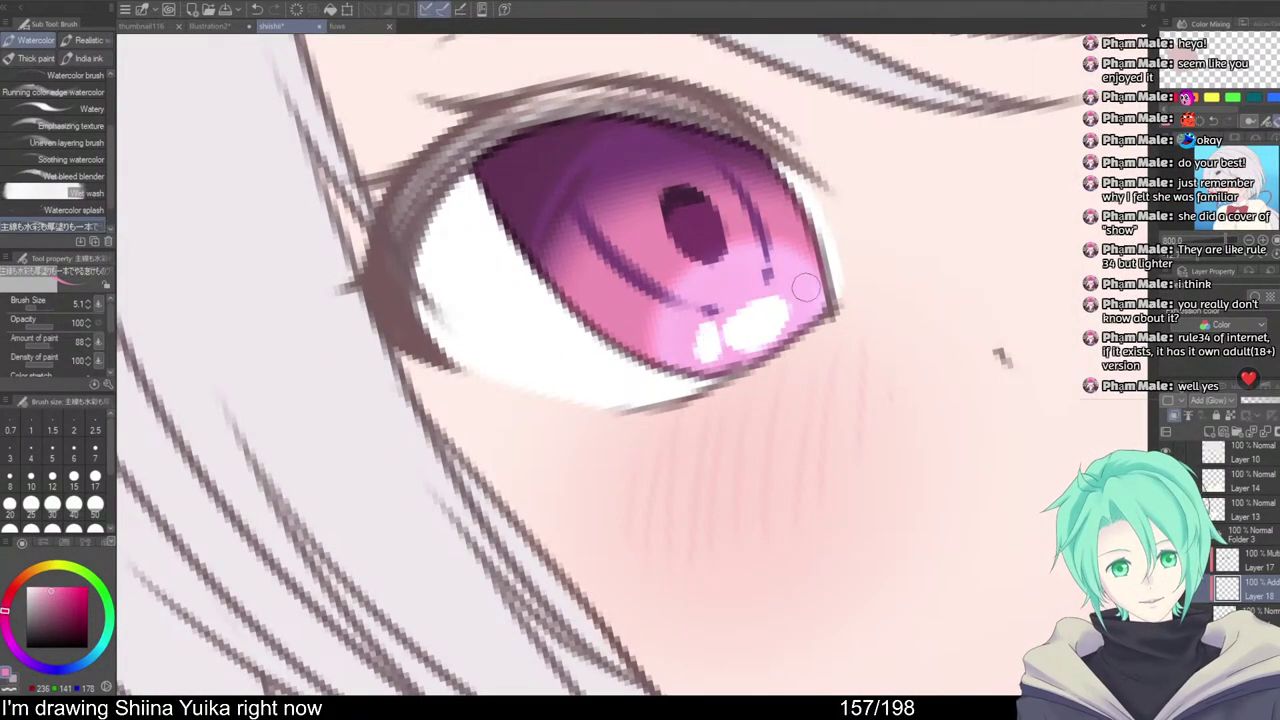
Examine the new eye highlights in the full picture
{"action": "scroll", "coordinate": [889, 319], "scroll_direction": "down", "scroll_amount": 3}
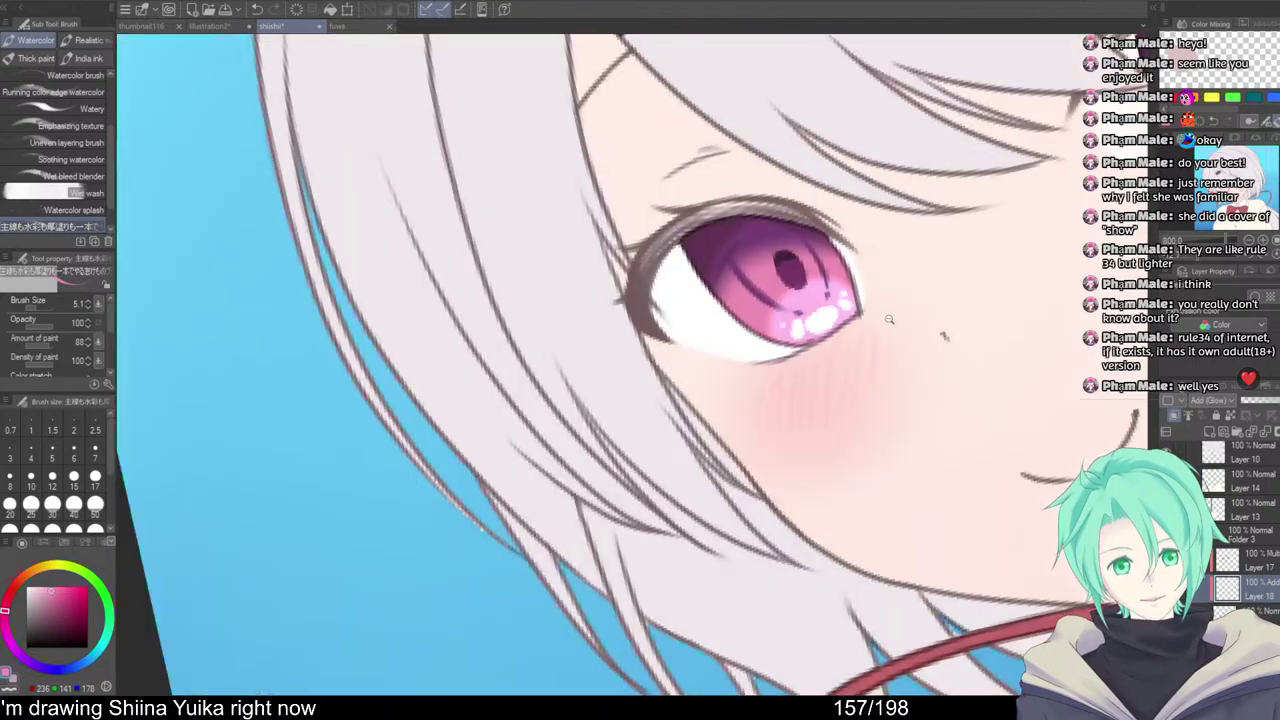
{"action": "scroll", "coordinate": [889, 319], "scroll_direction": "down", "scroll_amount": 5}
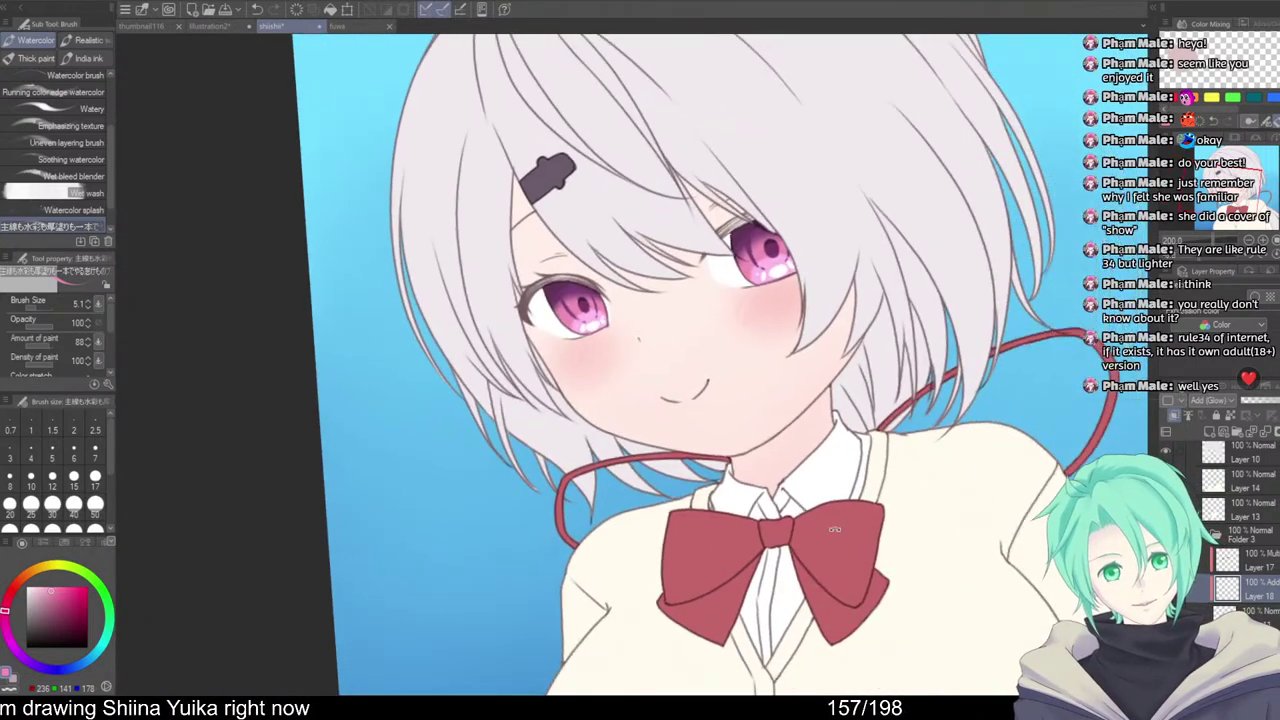
{"action": "left_click_drag", "start_coordinate": [835, 530], "coordinate": [907, 457]}
{"action": "scroll", "coordinate": [892, 517], "scroll_direction": "down", "scroll_amount": 1}
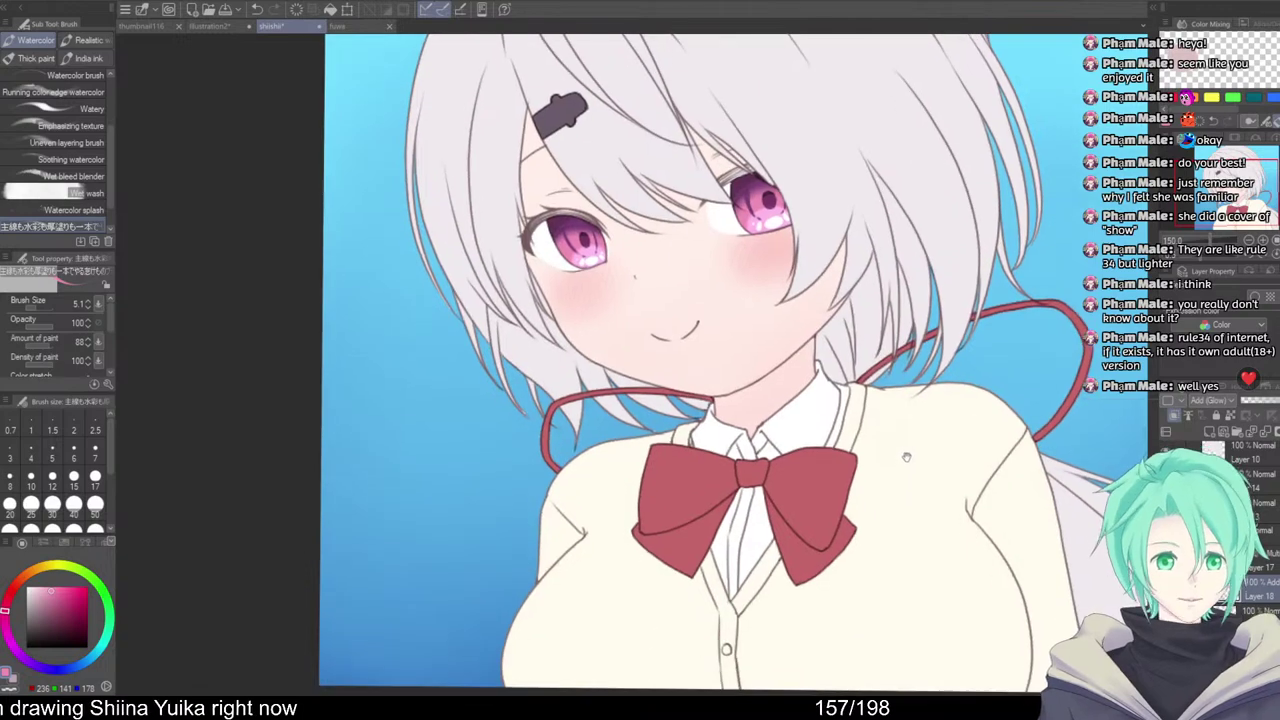
{"action": "scroll", "coordinate": [910, 452], "scroll_direction": "down", "scroll_amount": 1}
{"action": "left_click_drag", "start_coordinate": [1044, 477], "coordinate": [1037, 470]}
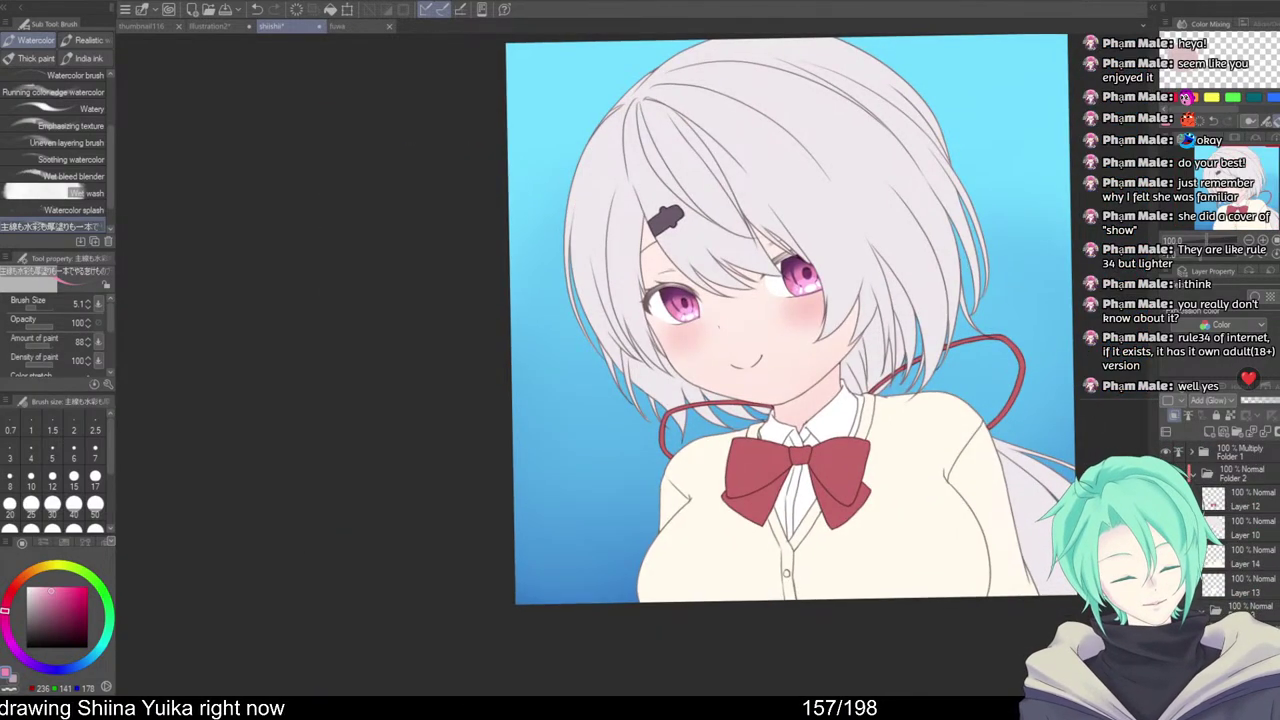
Paint a thin pale diagonal stroke above the pupil of the character's right eye at brush size 1.6
{"action": "left_click_drag", "start_coordinate": [716, 300], "coordinate": [743, 343]}
{"action": "scroll", "coordinate": [718, 388], "scroll_direction": "up", "scroll_amount": 6}
{"action": "left_click_drag", "start_coordinate": [823, 469], "coordinate": [791, 480]}
{"action": "mouse_move", "coordinate": [791, 480]}
{"action": "left_mouse_down"}
{"action": "mouse_move", "coordinate": [754, 572]}
{"action": "mouse_move", "coordinate": [632, 558]}
{"action": "left_mouse_up"}
{"action": "left_click_drag", "start_coordinate": [780, 400], "coordinate": [708, 429]}
{"action": "left_click_drag", "start_coordinate": [743, 278], "coordinate": [736, 268]}
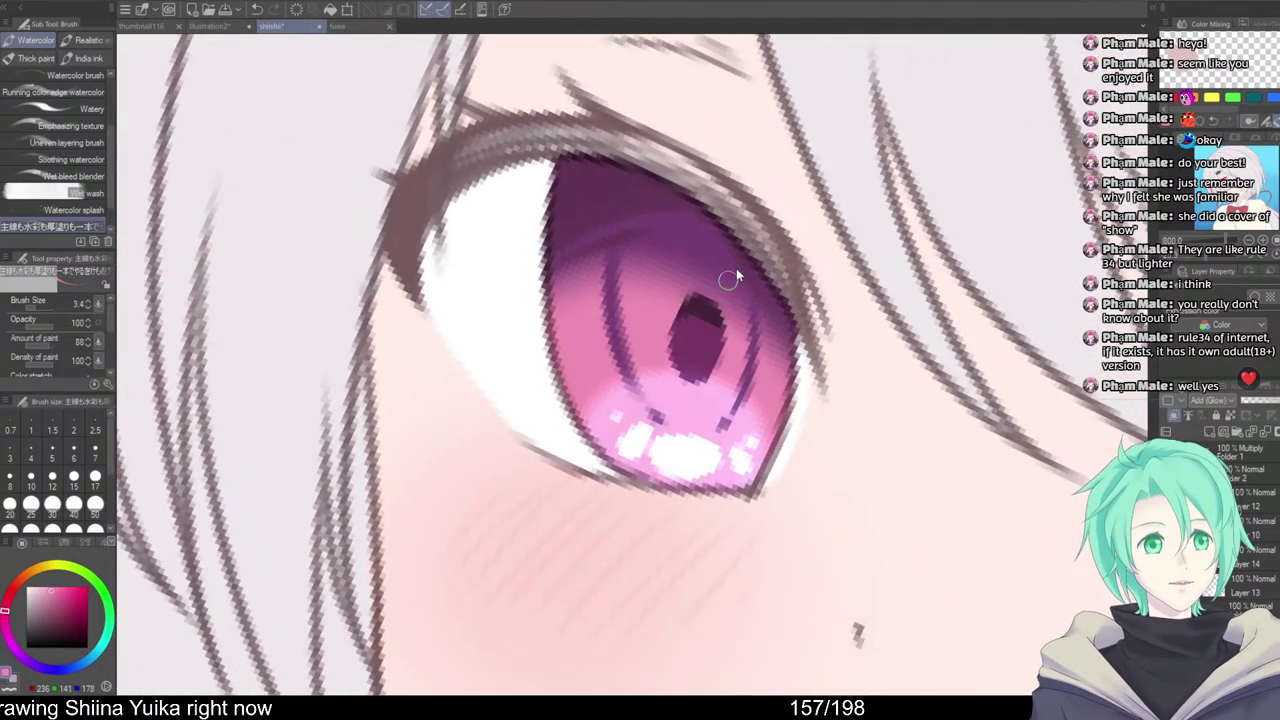
{"action": "scroll", "coordinate": [733, 284], "scroll_direction": "down", "scroll_amount": 3}
{"action": "scroll", "coordinate": [672, 128], "scroll_direction": "up", "scroll_amount": 3}
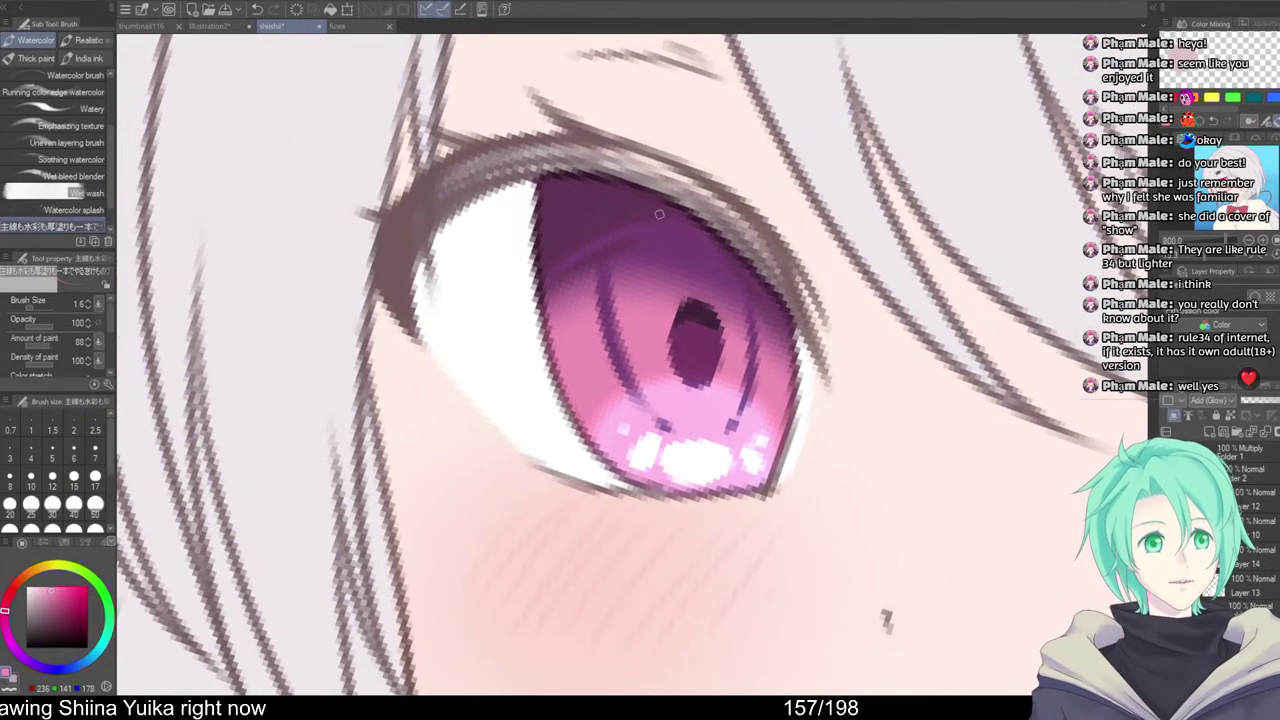
{"action": "left_click_drag", "start_coordinate": [659, 214], "coordinate": [705, 289]}
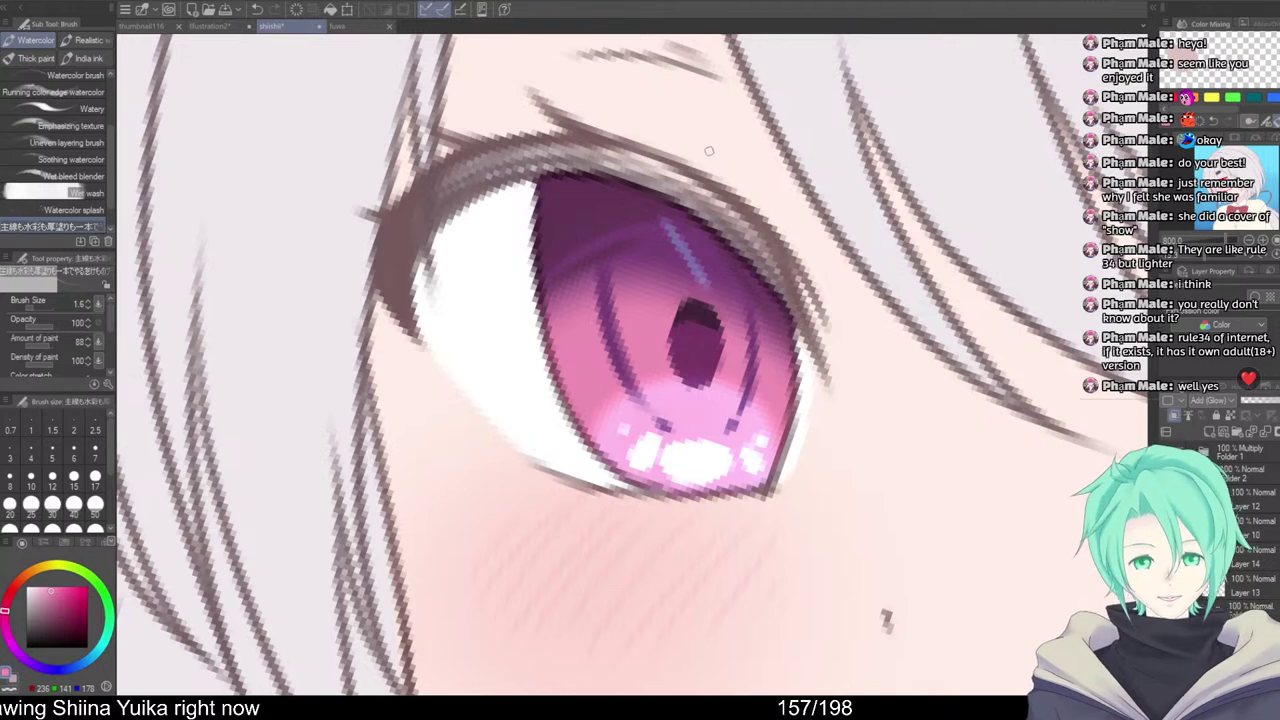
Cross the pale diagonal stroke with a light pink one to form a four-pointed sparkle above the pupil
{"action": "scroll", "coordinate": [709, 150], "scroll_direction": "down", "scroll_amount": 3}
{"action": "scroll", "coordinate": [257, 498], "scroll_direction": "up", "scroll_amount": 3}
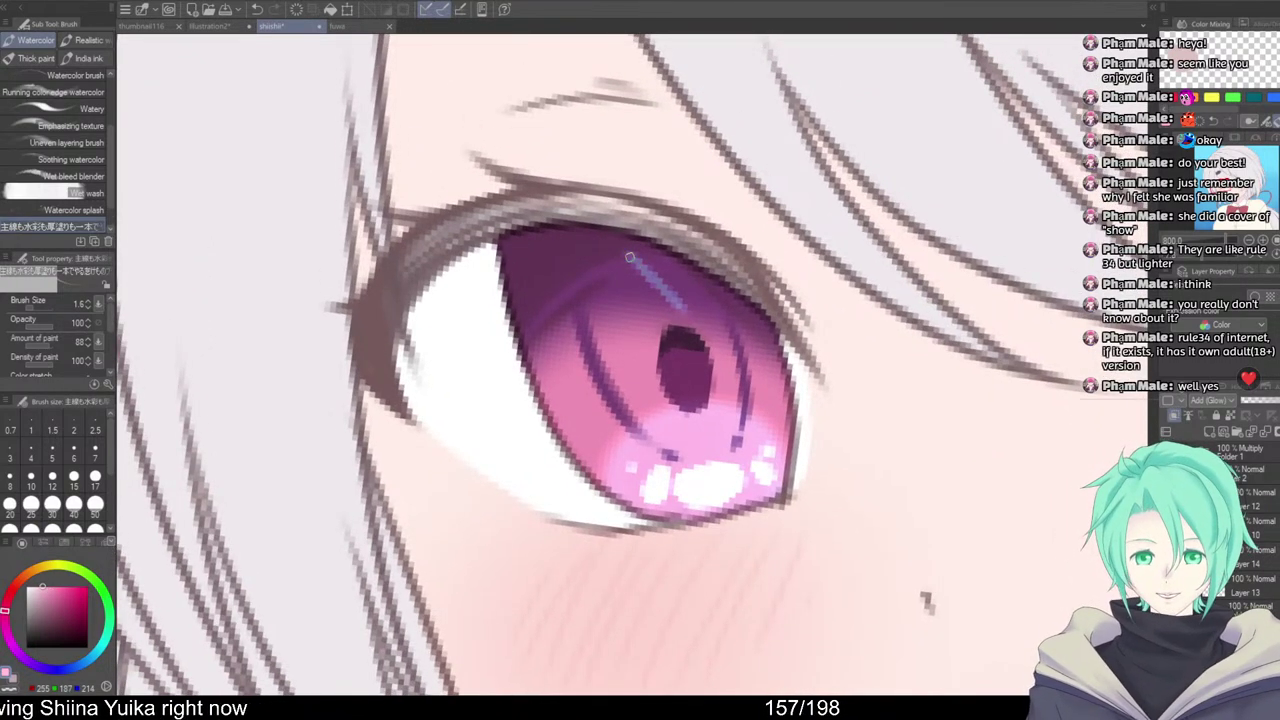
{"action": "mouse_move", "coordinate": [648, 267]}
{"action": "left_mouse_down"}
{"action": "mouse_move", "coordinate": [700, 272]}
{"action": "mouse_move", "coordinate": [702, 212]}
{"action": "left_mouse_up"}
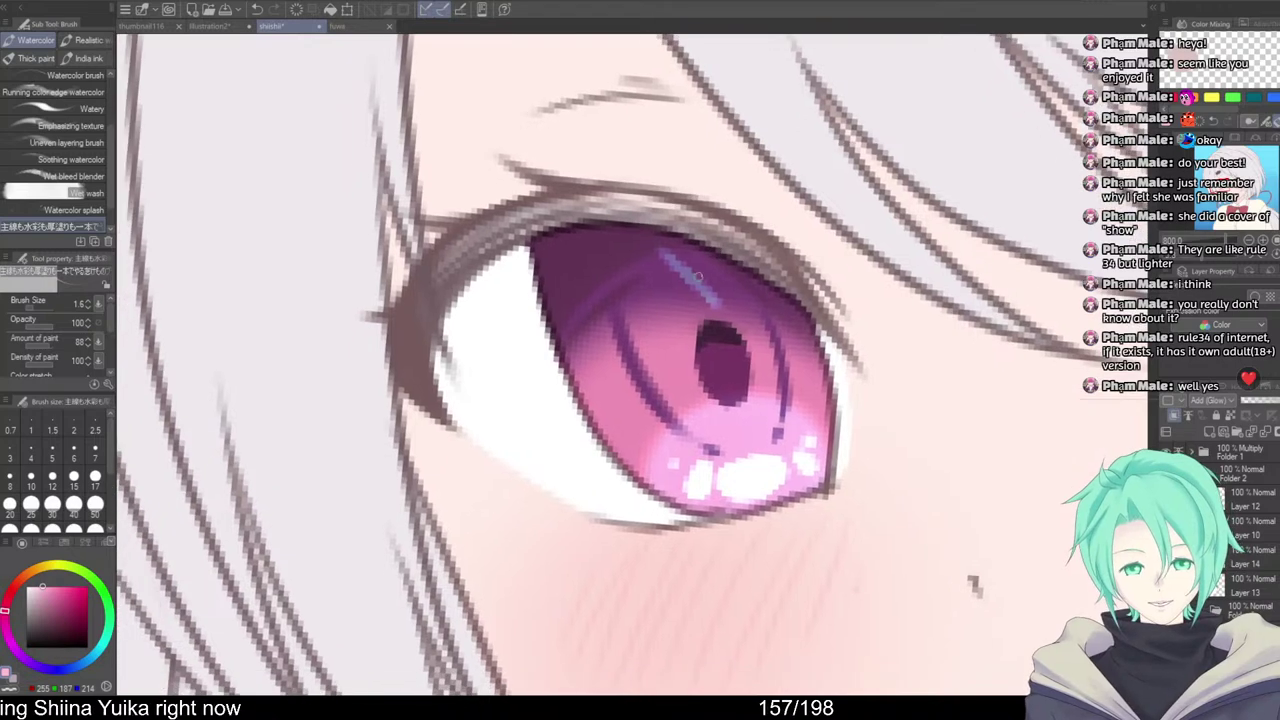
{"action": "left_click_drag", "start_coordinate": [658, 302], "coordinate": [702, 262]}
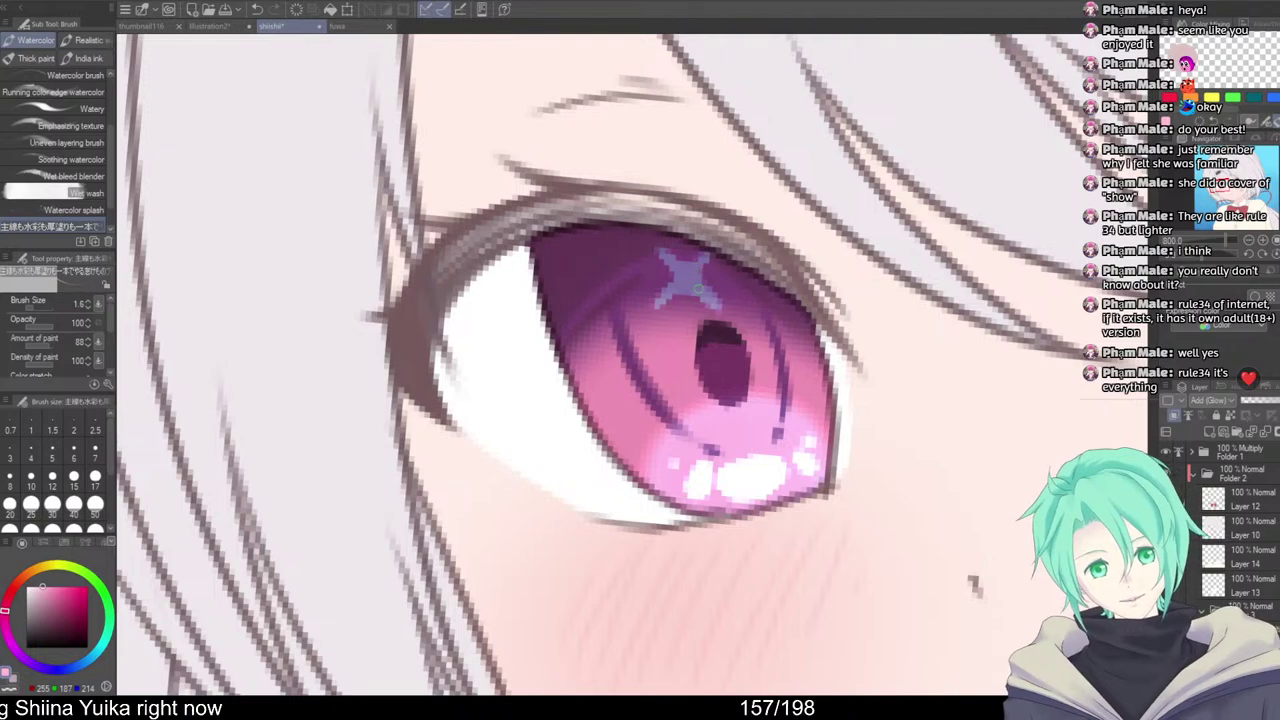
{"action": "left_click_drag", "start_coordinate": [739, 297], "coordinate": [766, 297]}
Paint a matching four-pointed sparkle above the pupil of the character's left eye
{"action": "left_click_drag", "start_coordinate": [893, 417], "coordinate": [570, 410]}
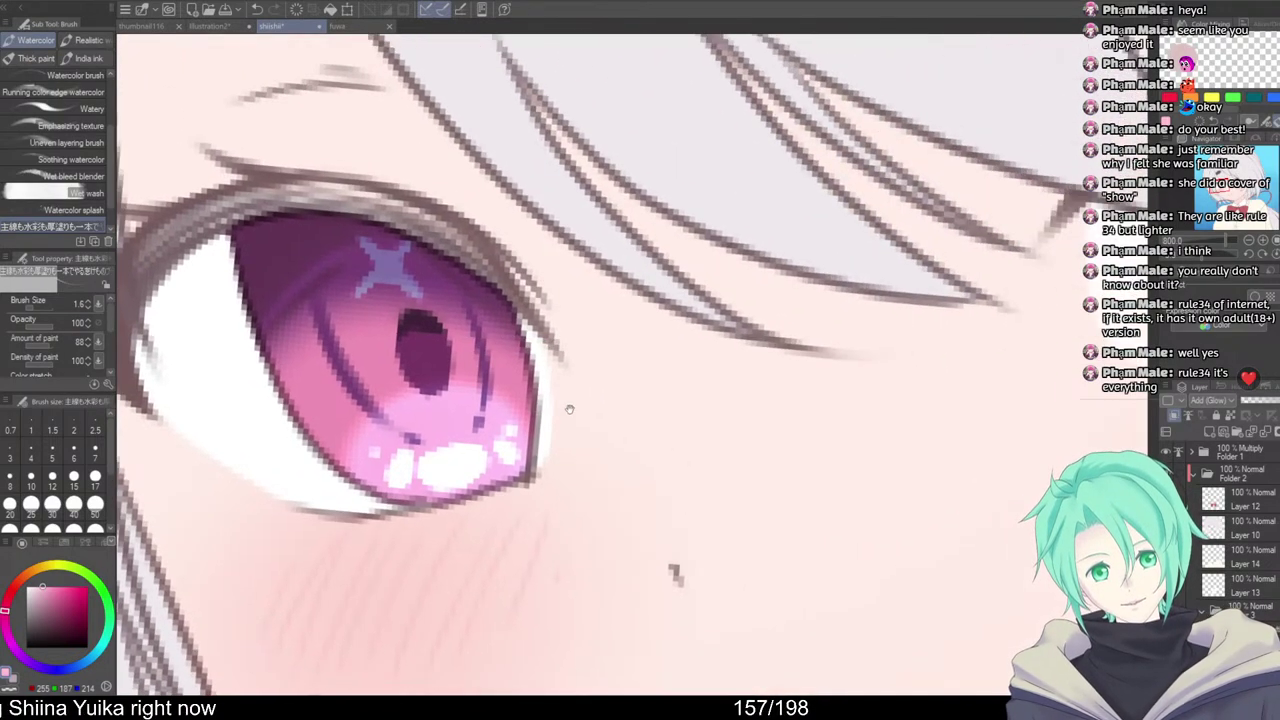
{"action": "scroll", "coordinate": [651, 416], "scroll_direction": "down", "scroll_amount": 1}
{"action": "left_click_drag", "start_coordinate": [924, 502], "coordinate": [783, 567]}
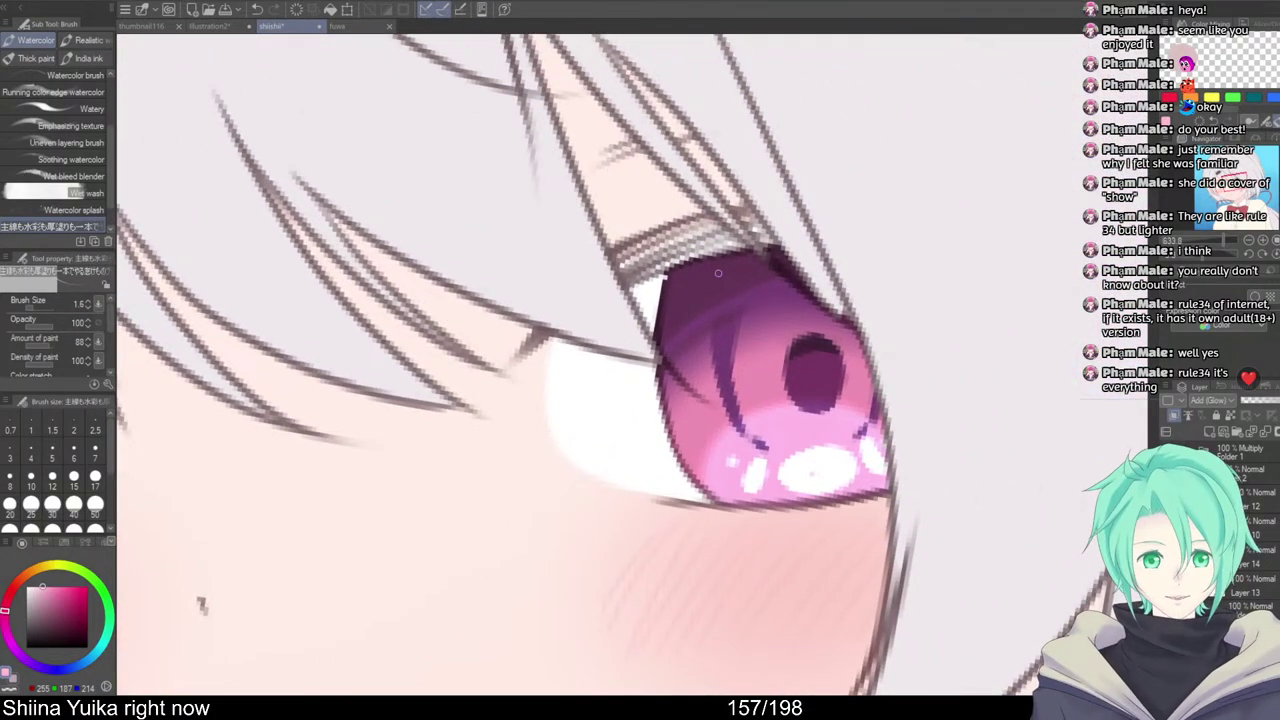
{"action": "mouse_move", "coordinate": [752, 262]}
{"action": "left_mouse_down"}
{"action": "mouse_move", "coordinate": [803, 313]}
{"action": "mouse_move", "coordinate": [754, 263]}
{"action": "mouse_move", "coordinate": [795, 268]}
{"action": "left_mouse_up"}
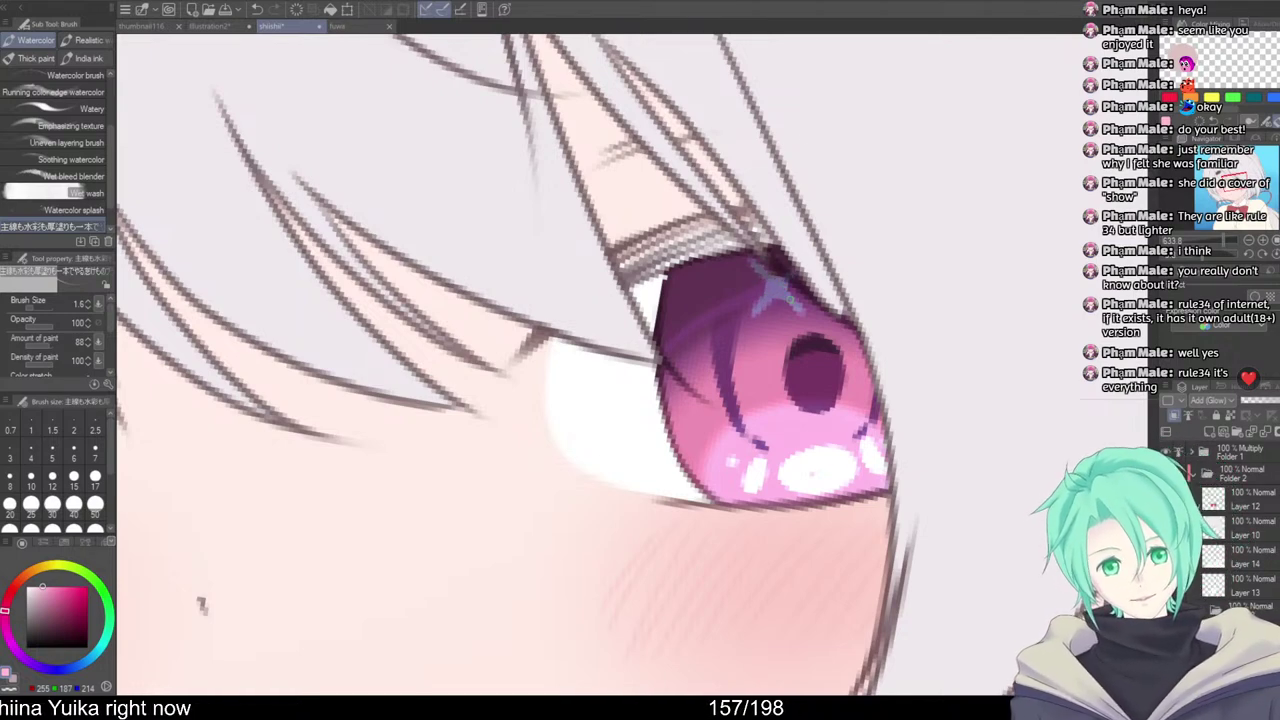
{"action": "scroll", "coordinate": [826, 300], "scroll_direction": "down", "scroll_amount": 5}
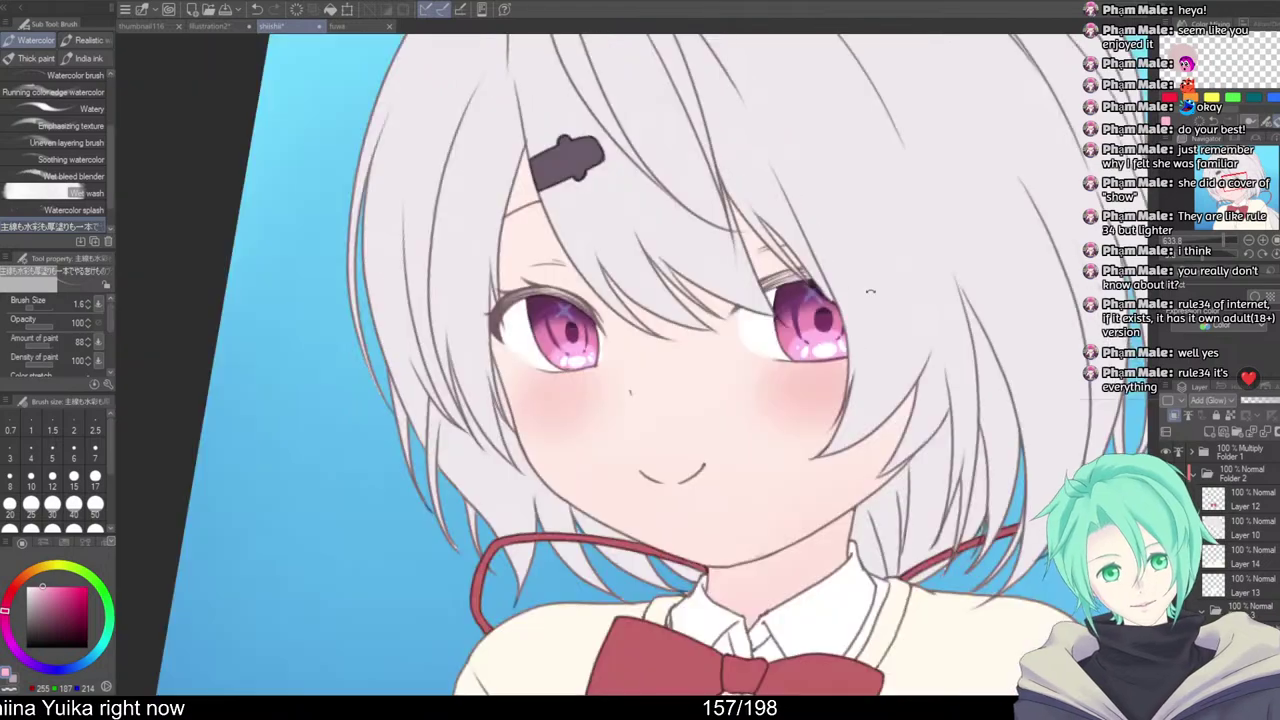
{"action": "left_click_drag", "start_coordinate": [869, 289], "coordinate": [812, 254]}
{"action": "scroll", "coordinate": [812, 254], "scroll_direction": "up", "scroll_amount": 6}
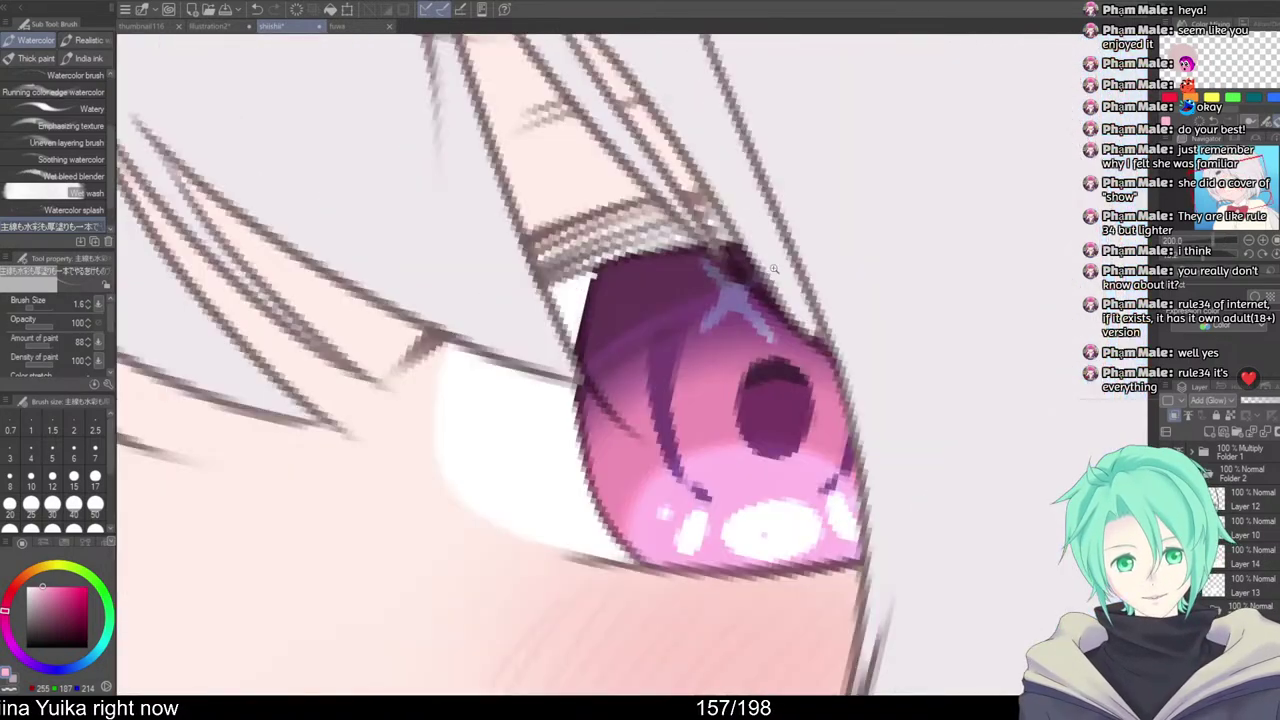
{"action": "mouse_move", "coordinate": [722, 343]}
{"action": "left_mouse_down"}
{"action": "mouse_move", "coordinate": [729, 316]}
{"action": "mouse_move", "coordinate": [738, 340]}
{"action": "left_mouse_up"}
{"action": "left_click_drag", "start_coordinate": [720, 405], "coordinate": [778, 428]}
Add a new normal layer above Folder 1 and paint a white cross over the sparkle in the character's right eye
{"action": "scroll", "coordinate": [778, 428], "scroll_direction": "down", "scroll_amount": 8}
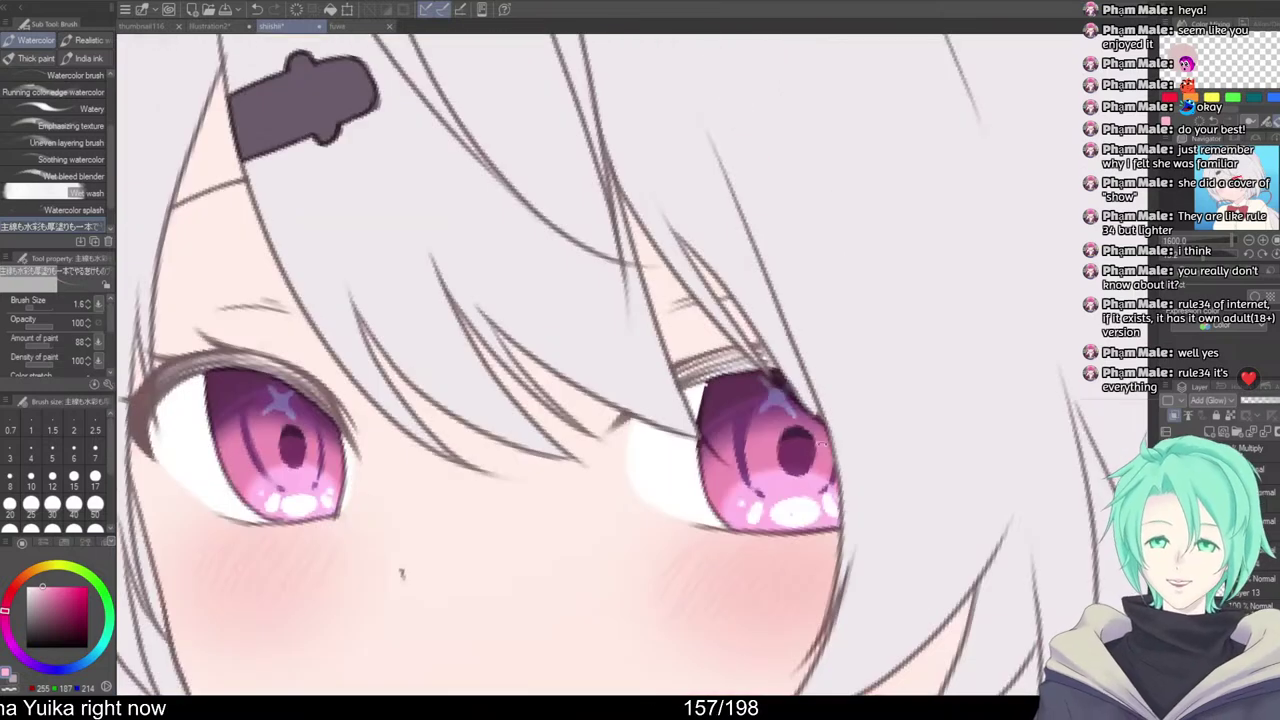
{"action": "scroll", "coordinate": [987, 461], "scroll_direction": "down", "scroll_amount": 2}
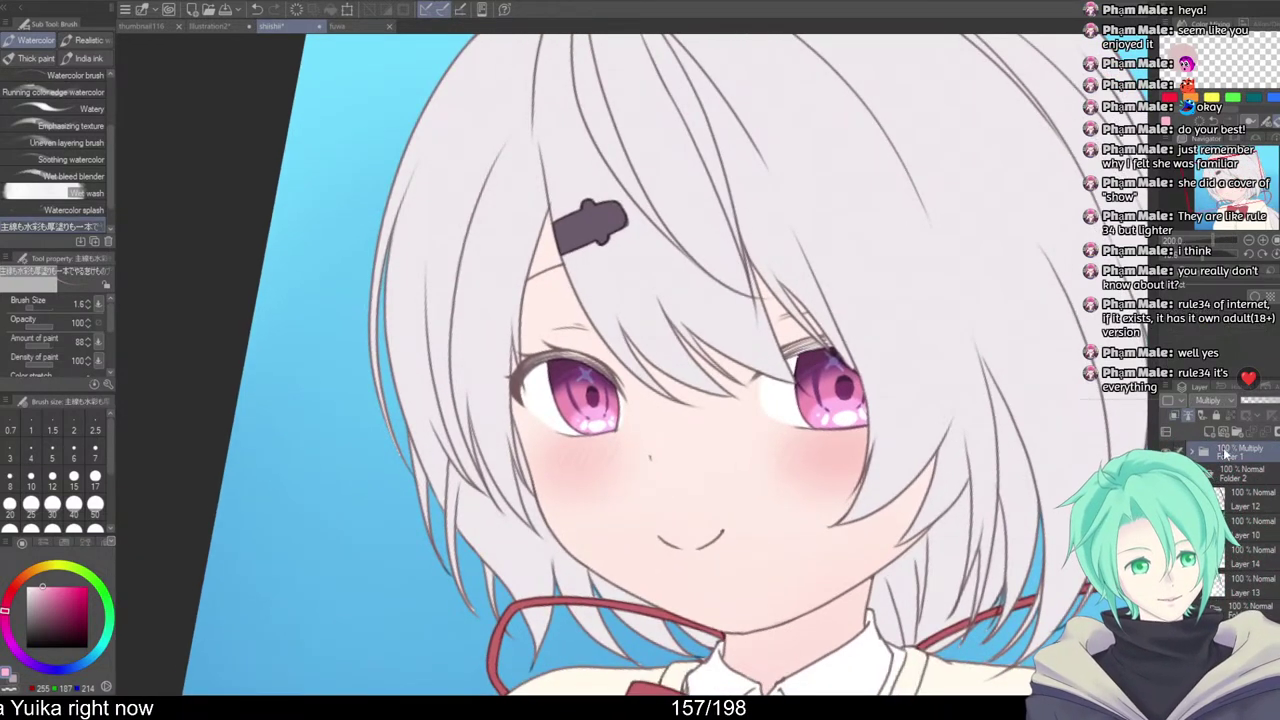
{"action": "left_click", "coordinate": [1223, 432]}
{"action": "scroll", "coordinate": [568, 356], "scroll_direction": "up", "scroll_amount": 8}
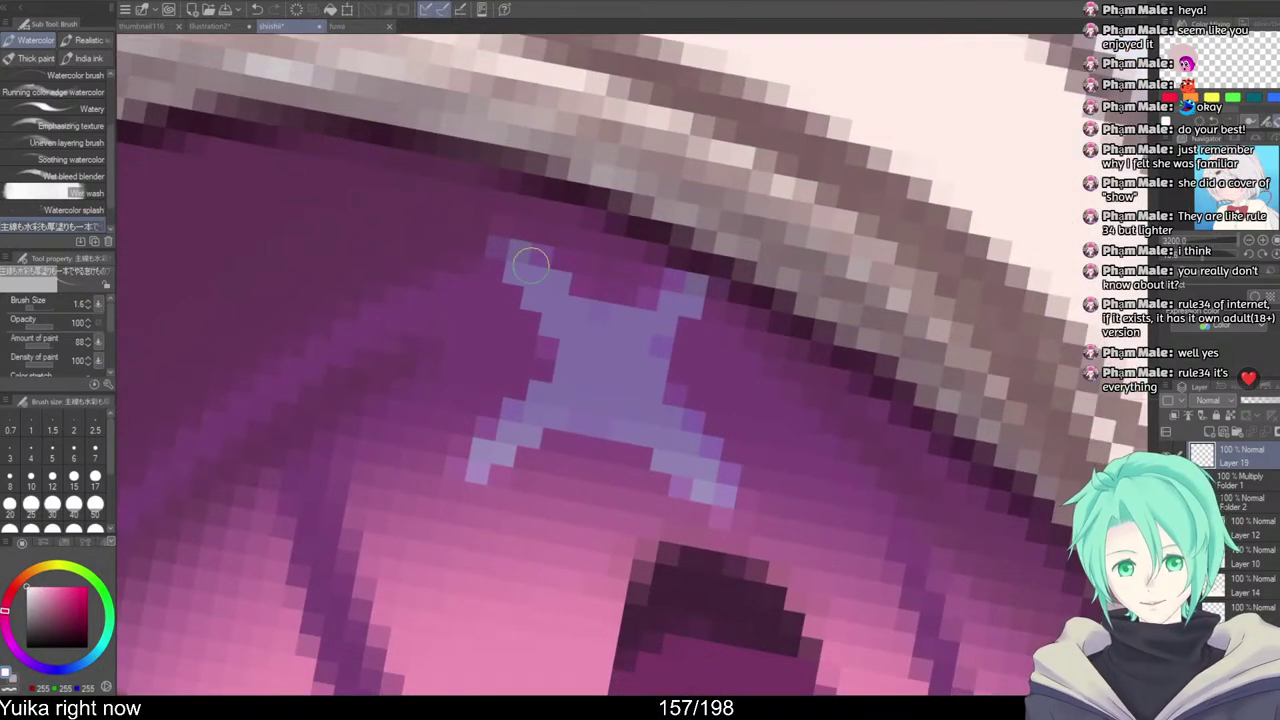
{"action": "left_click_drag", "start_coordinate": [530, 262], "coordinate": [672, 438]}
{"action": "left_click_drag", "start_coordinate": [510, 243], "coordinate": [692, 479]}
{"action": "scroll", "coordinate": [633, 297], "scroll_direction": "down", "scroll_amount": 2}
{"action": "mouse_move", "coordinate": [657, 300]}
{"action": "left_mouse_down"}
{"action": "mouse_move", "coordinate": [665, 250]}
{"action": "mouse_move", "coordinate": [592, 310]}
{"action": "left_mouse_up"}
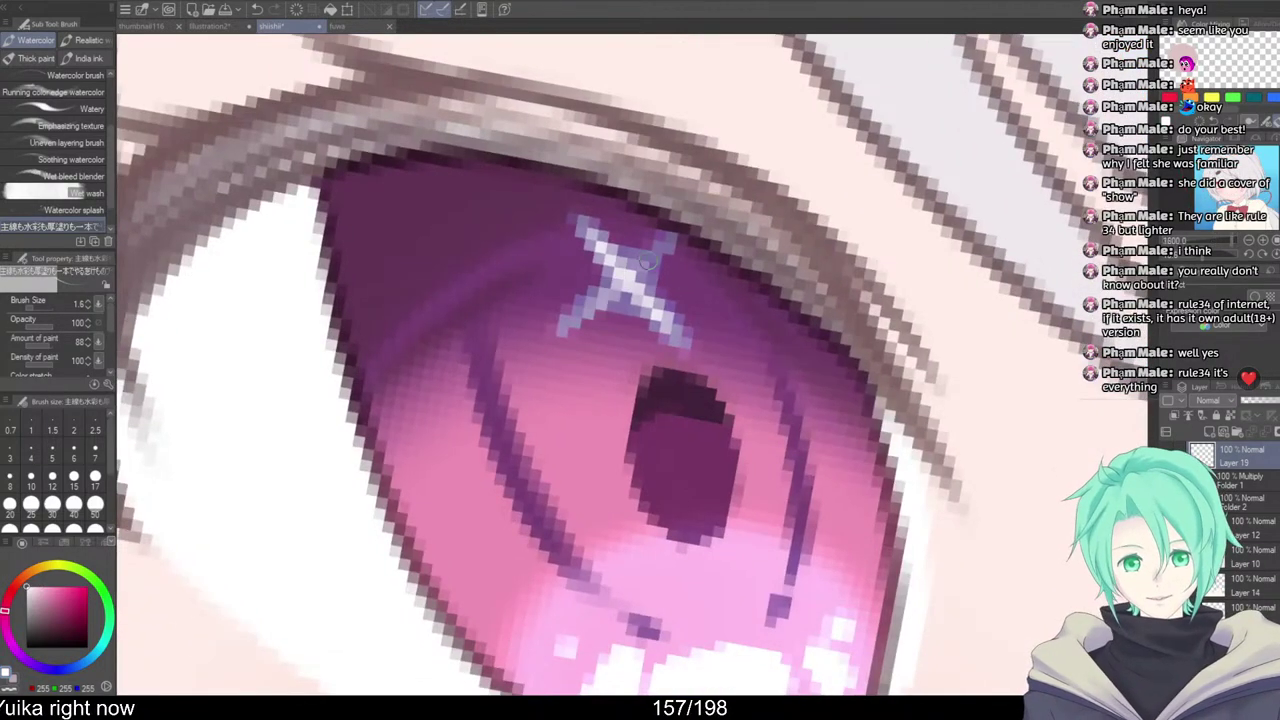
{"action": "left_click_drag", "start_coordinate": [667, 242], "coordinate": [582, 312]}
{"action": "left_click_drag", "start_coordinate": [594, 242], "coordinate": [640, 302]}
{"action": "left_click_drag", "start_coordinate": [580, 220], "coordinate": [666, 314]}
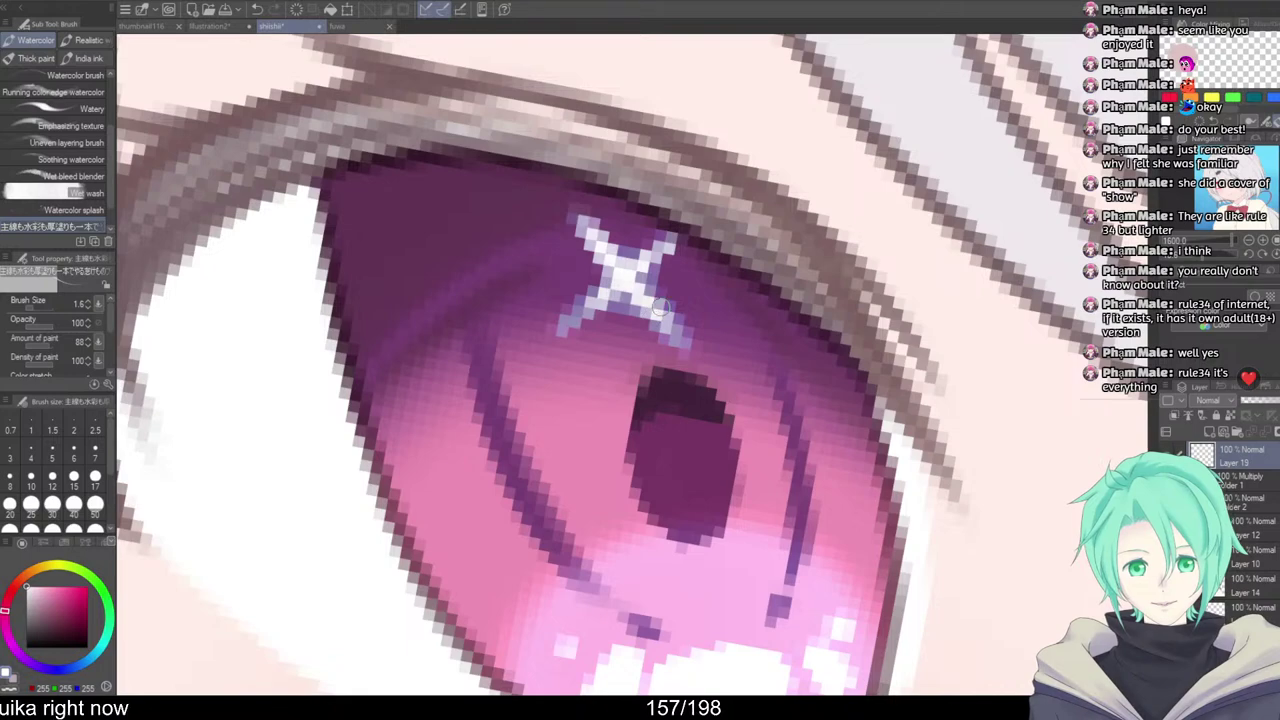
Brighten the sparkle in the character's left eye with white strokes along its arms
{"action": "scroll", "coordinate": [655, 310], "scroll_direction": "down", "scroll_amount": 2}
{"action": "left_click_drag", "start_coordinate": [834, 677], "coordinate": [457, 577]}
{"action": "left_click_drag", "start_coordinate": [885, 407], "coordinate": [519, 467]}
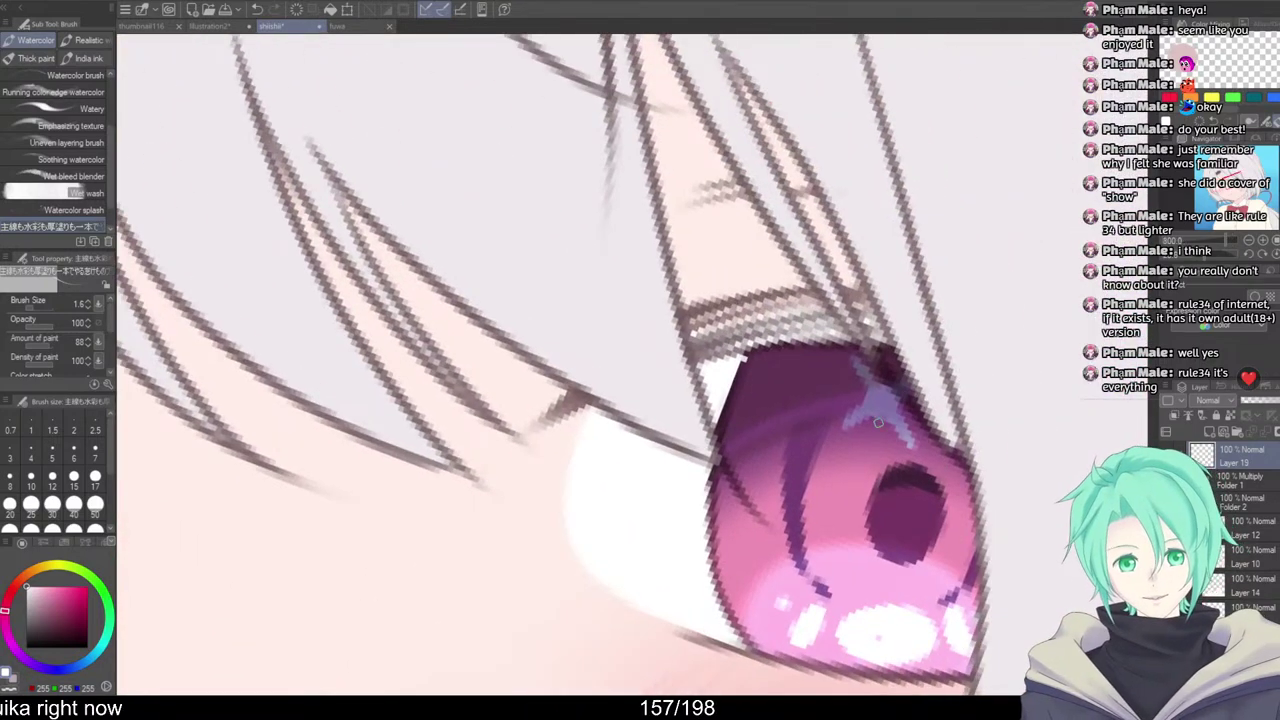
{"action": "left_click_drag", "start_coordinate": [862, 367], "coordinate": [907, 440]}
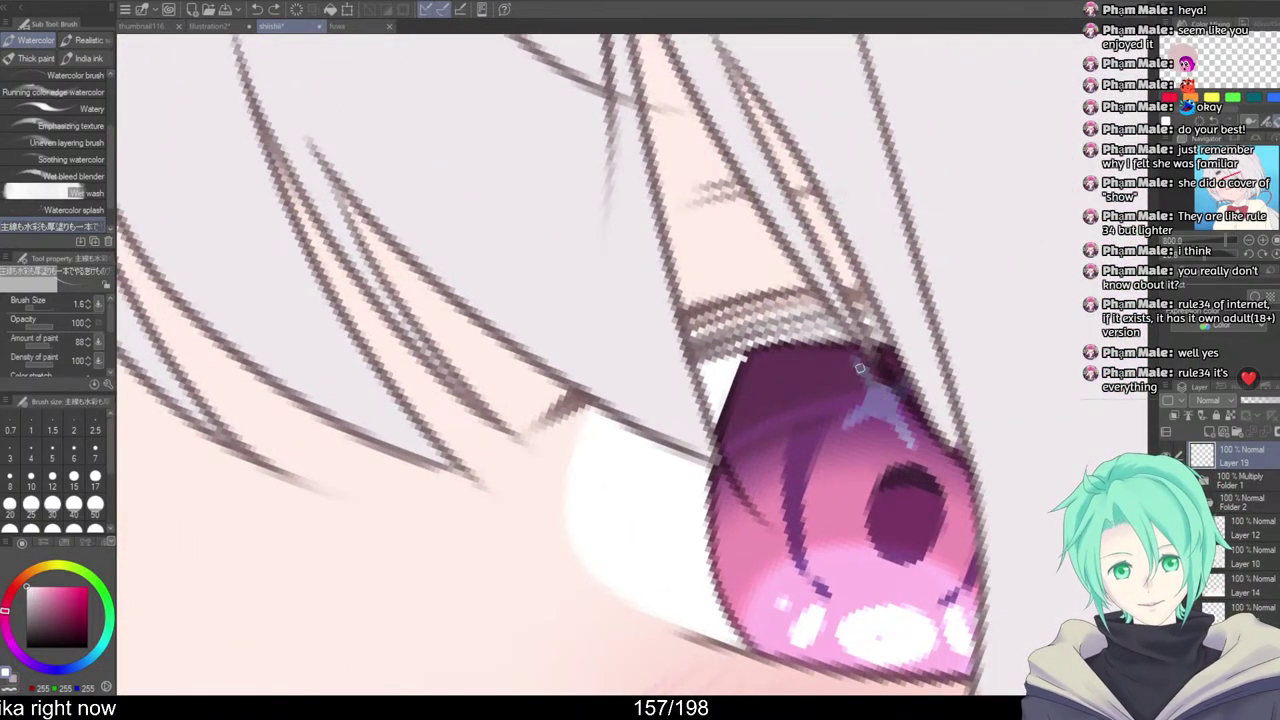
{"action": "mouse_move", "coordinate": [859, 367]}
{"action": "left_mouse_down"}
{"action": "mouse_move", "coordinate": [902, 436]}
{"action": "mouse_move", "coordinate": [866, 418]}
{"action": "left_mouse_up"}
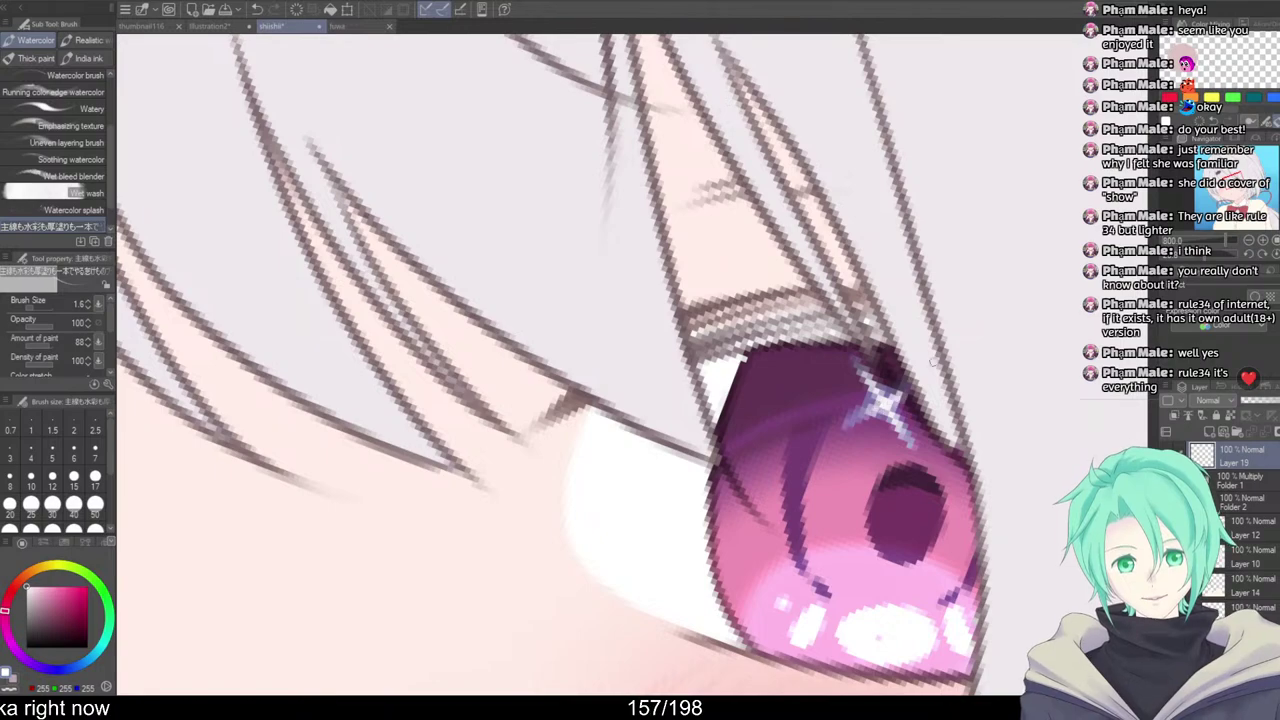
{"action": "scroll", "coordinate": [928, 352], "scroll_direction": "down", "scroll_amount": 5}
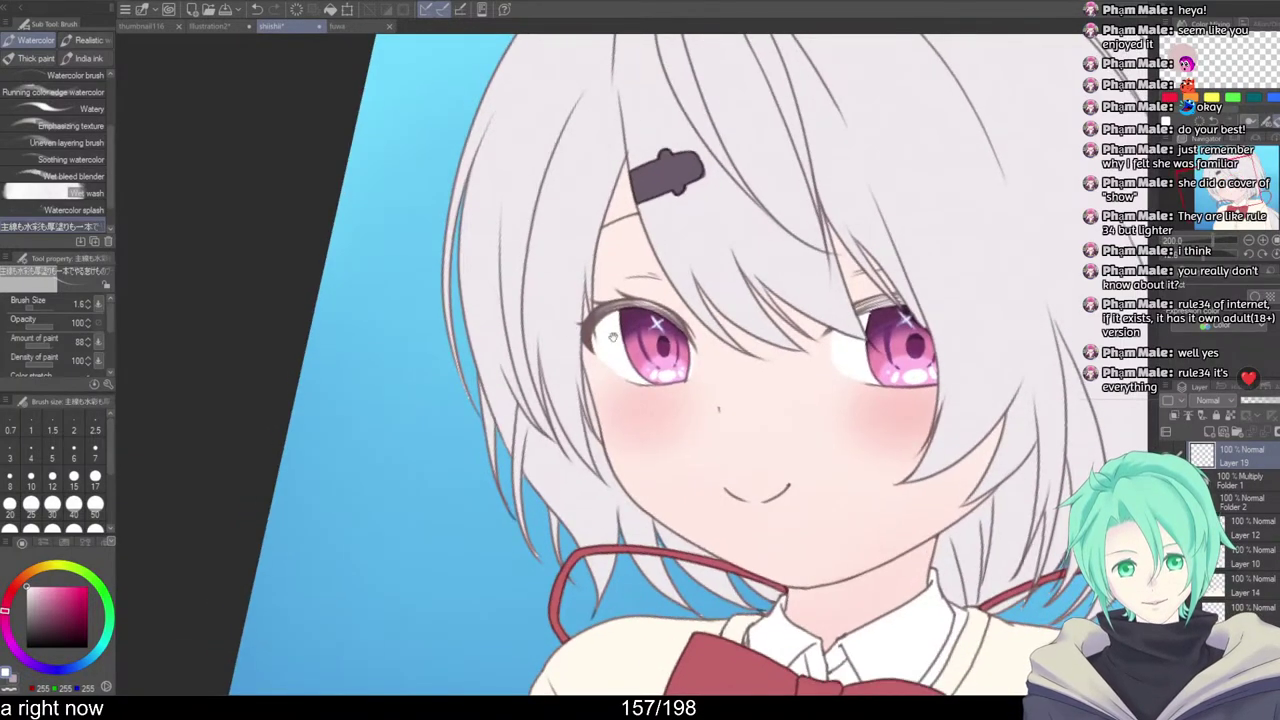
Dot small white highlights around the sparkles and pupils in both irises at brush size 1.6
{"action": "scroll", "coordinate": [604, 343], "scroll_direction": "up", "scroll_amount": 4}
{"action": "scroll", "coordinate": [604, 343], "scroll_direction": "up", "scroll_amount": 2}
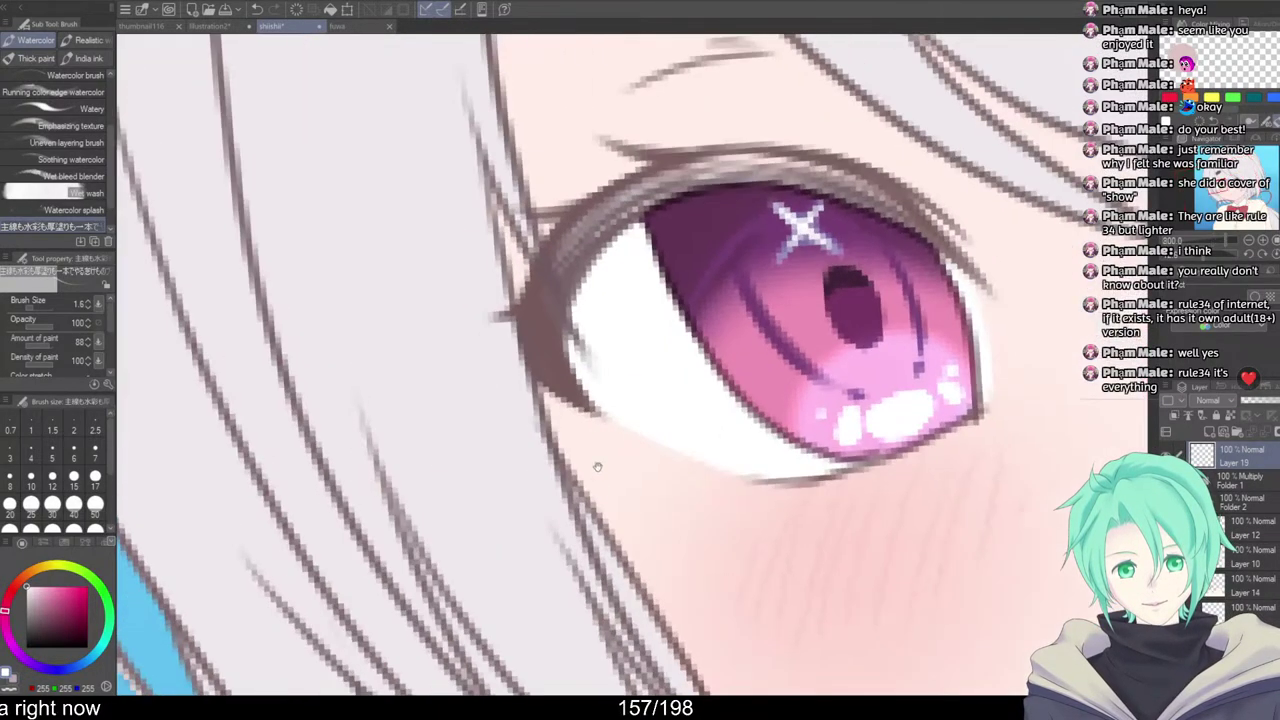
{"action": "scroll", "coordinate": [604, 343], "scroll_direction": "up", "scroll_amount": 2}
{"action": "left_click", "coordinate": [706, 210]}
{"action": "left_click_drag", "start_coordinate": [712, 258], "coordinate": [738, 234]}
{"action": "key", "text": "ctrl+z"}
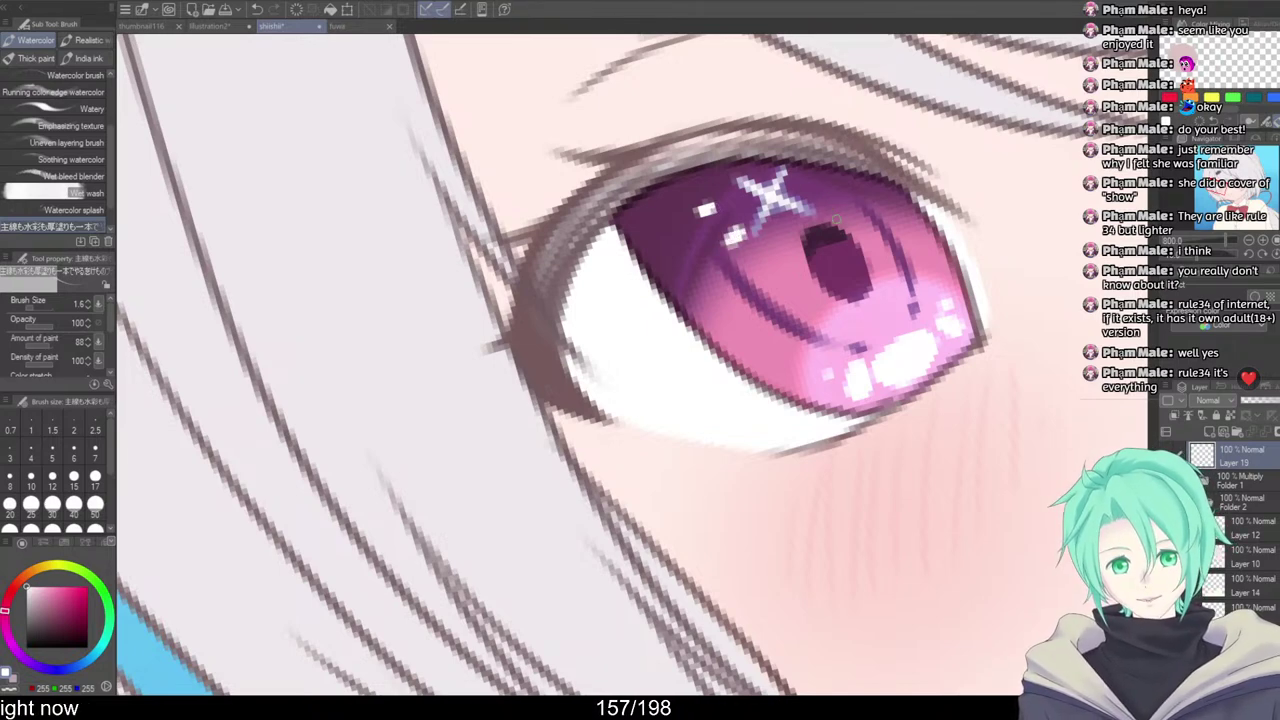
{"action": "left_click", "coordinate": [842, 214]}
{"action": "left_click", "coordinate": [881, 236]}
{"action": "left_click", "coordinate": [885, 262]}
{"action": "left_click", "coordinate": [912, 216]}
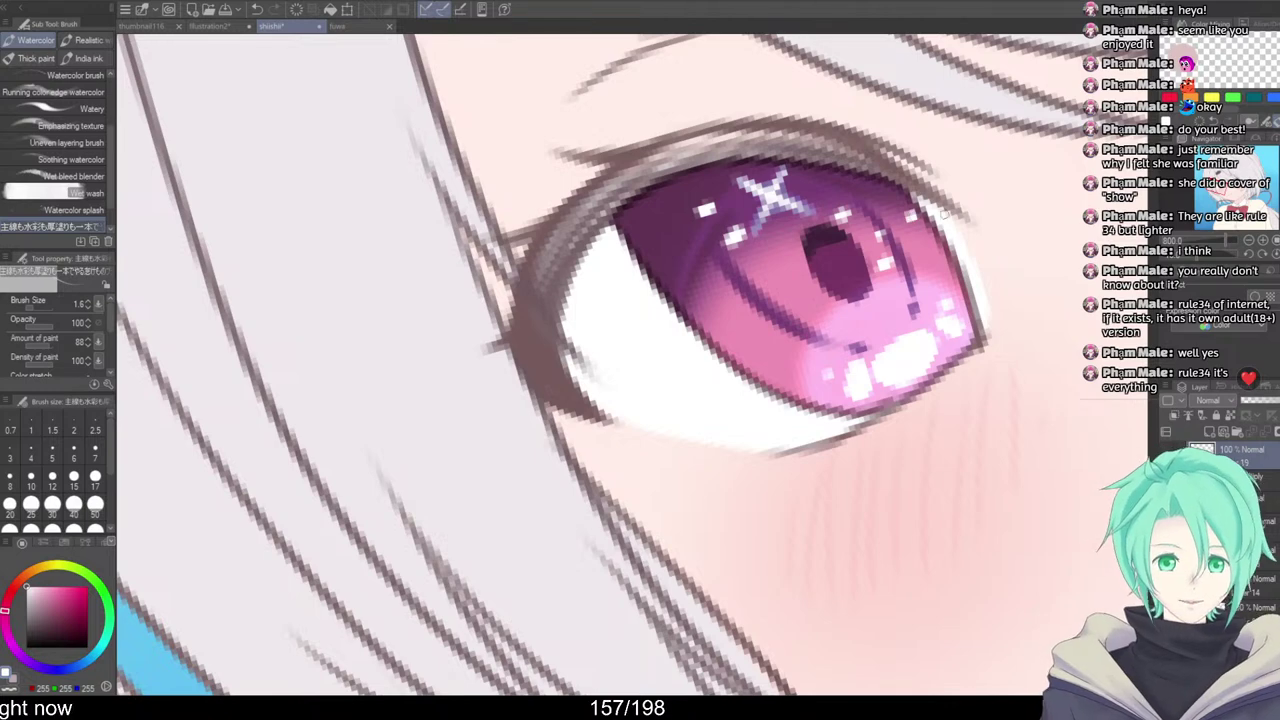
{"action": "scroll", "coordinate": [946, 214], "scroll_direction": "down", "scroll_amount": 5}
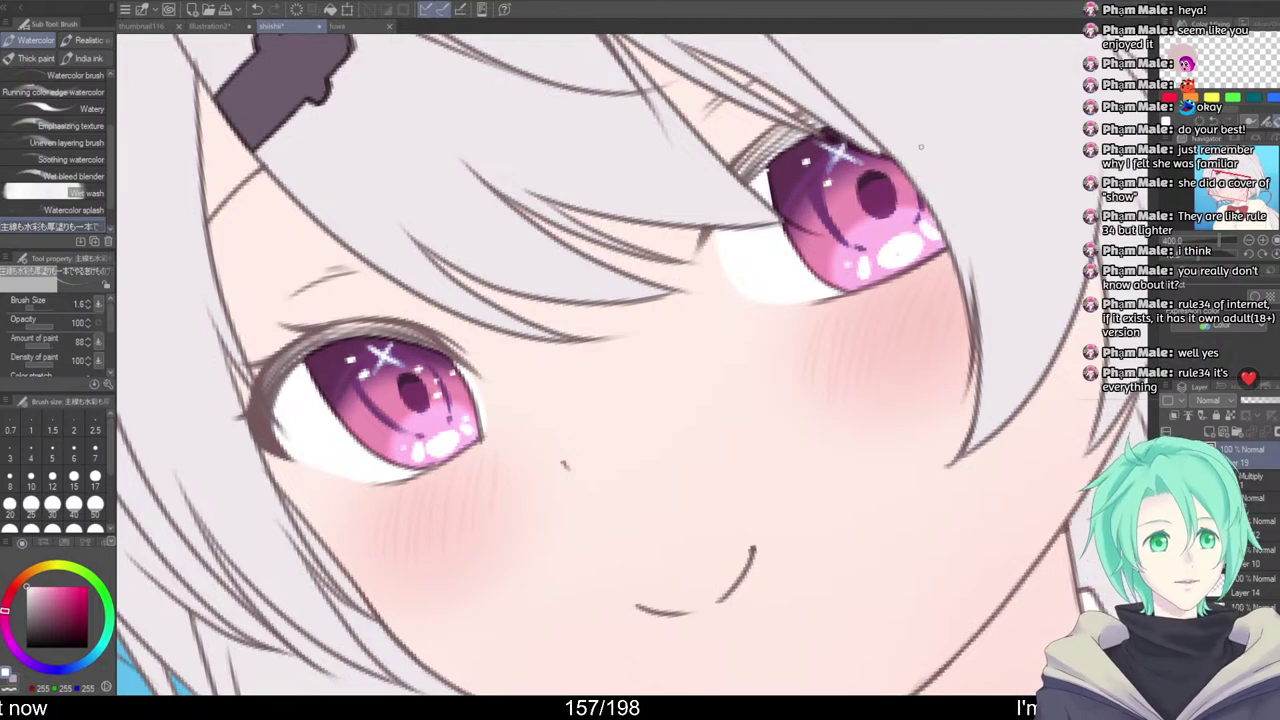
{"action": "left_click_drag", "start_coordinate": [752, 417], "coordinate": [856, 377]}
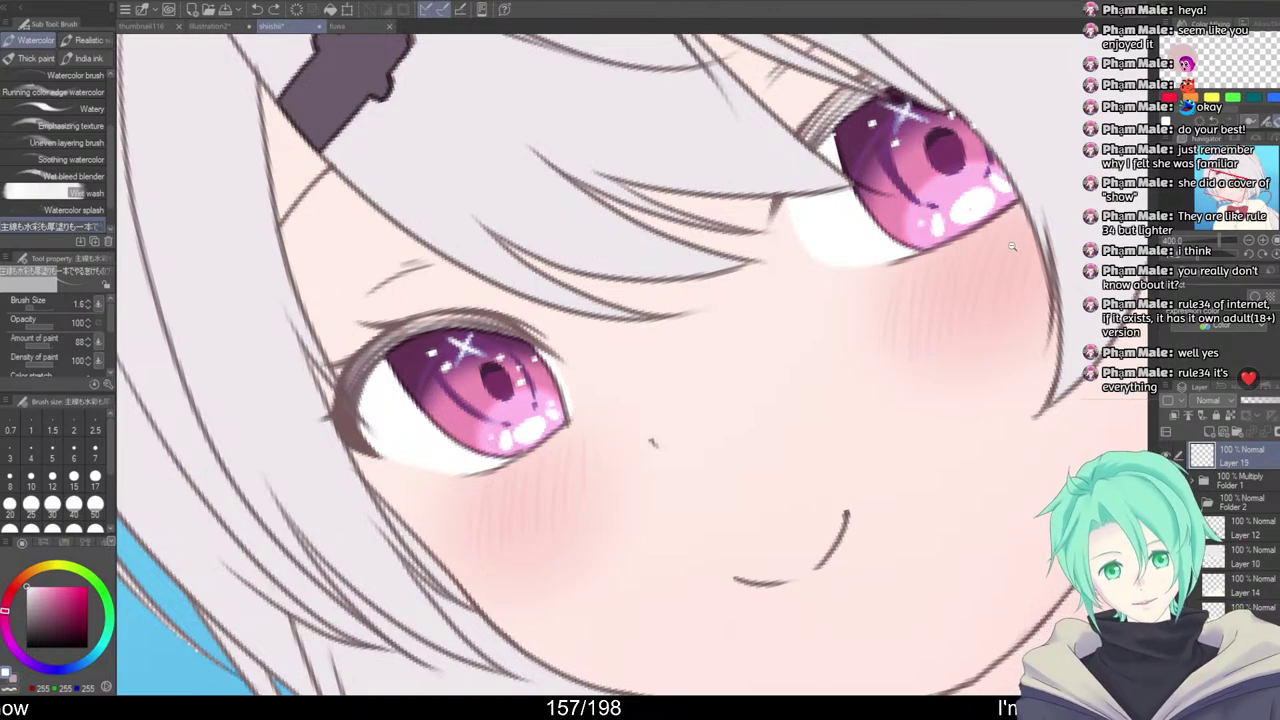
Paint a large white highlight on the outer edge of the character's right iris and a small one on its inner edge at brush size 4.8
{"action": "scroll", "coordinate": [1012, 245], "scroll_direction": "down", "scroll_amount": 3}
{"action": "scroll", "coordinate": [764, 384], "scroll_direction": "up", "scroll_amount": 5}
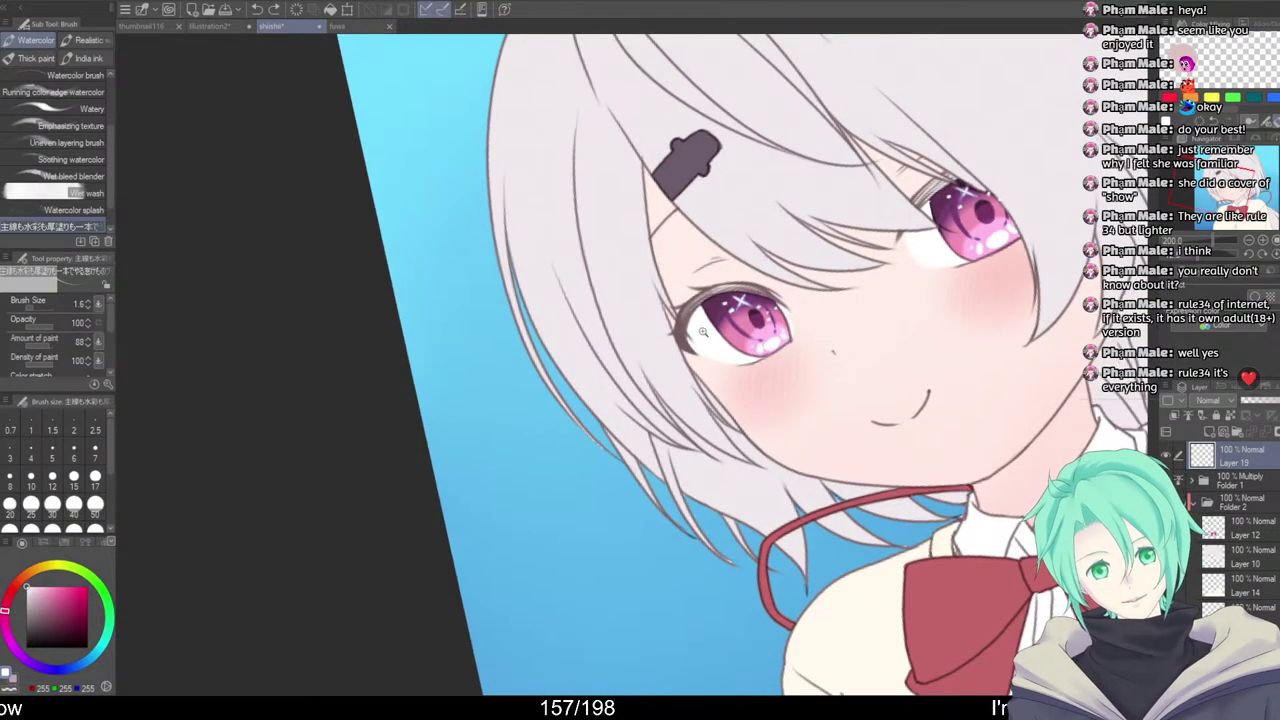
{"action": "key", "text": "]"}
{"action": "key", "text": "]"}
{"action": "key", "text": "]"}
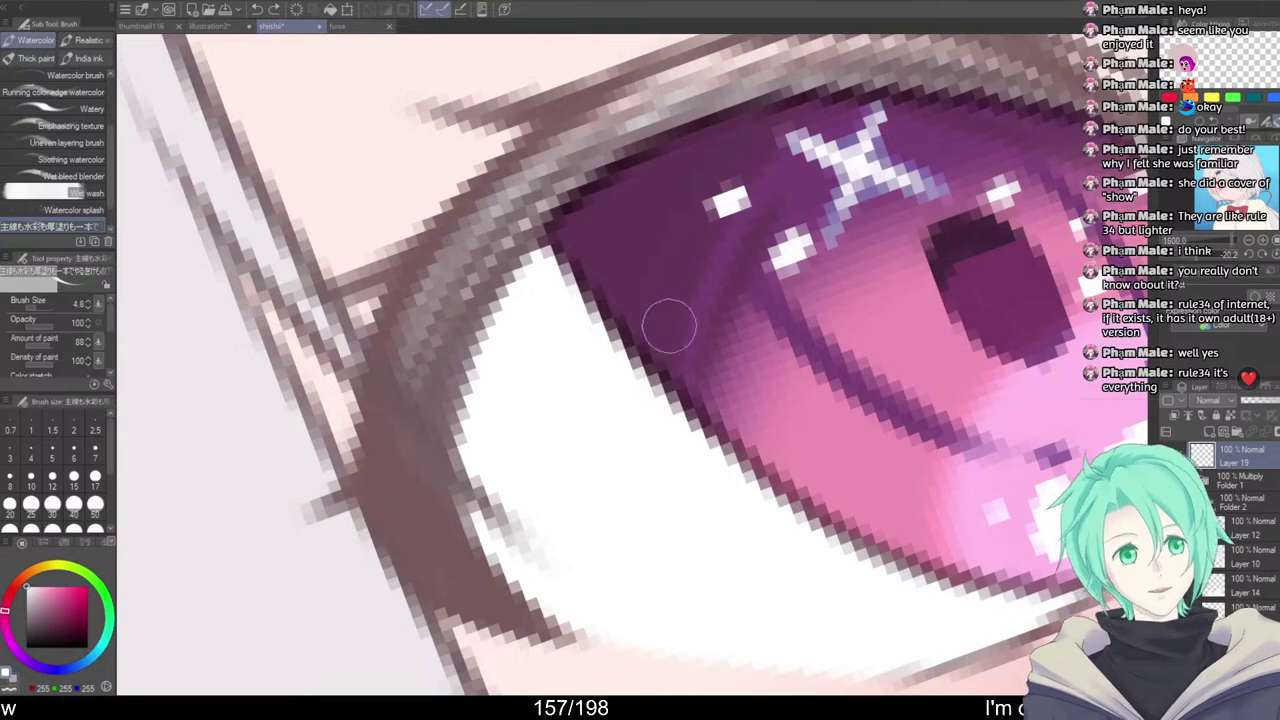
{"action": "mouse_move", "coordinate": [705, 291]}
{"action": "left_mouse_down"}
{"action": "mouse_move", "coordinate": [702, 322]}
{"action": "mouse_move", "coordinate": [699, 292]}
{"action": "mouse_move", "coordinate": [646, 306]}
{"action": "left_mouse_up"}
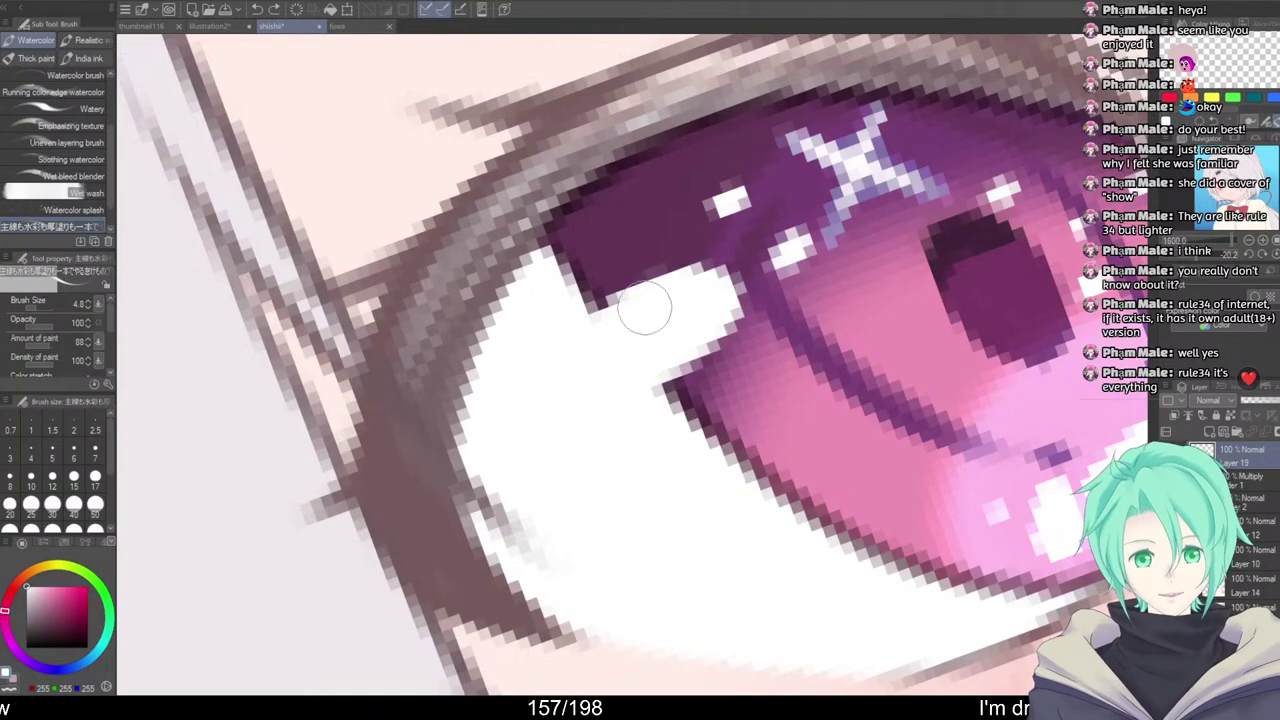
{"action": "scroll", "coordinate": [800, 306], "scroll_direction": "down", "scroll_amount": 3}
{"action": "mouse_move", "coordinate": [1065, 357]}
{"action": "left_mouse_down"}
{"action": "mouse_move", "coordinate": [965, 312]}
{"action": "mouse_move", "coordinate": [930, 340]}
{"action": "left_mouse_up"}
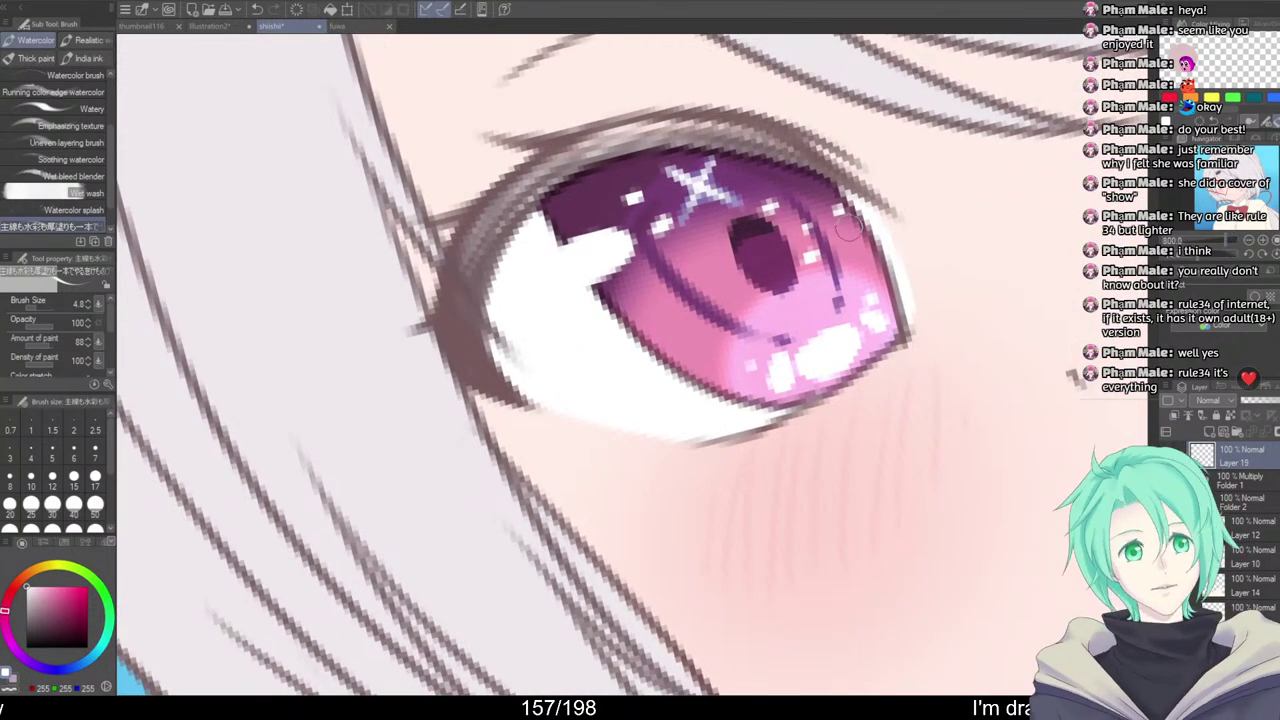
{"action": "left_click_drag", "start_coordinate": [872, 298], "coordinate": [894, 288]}
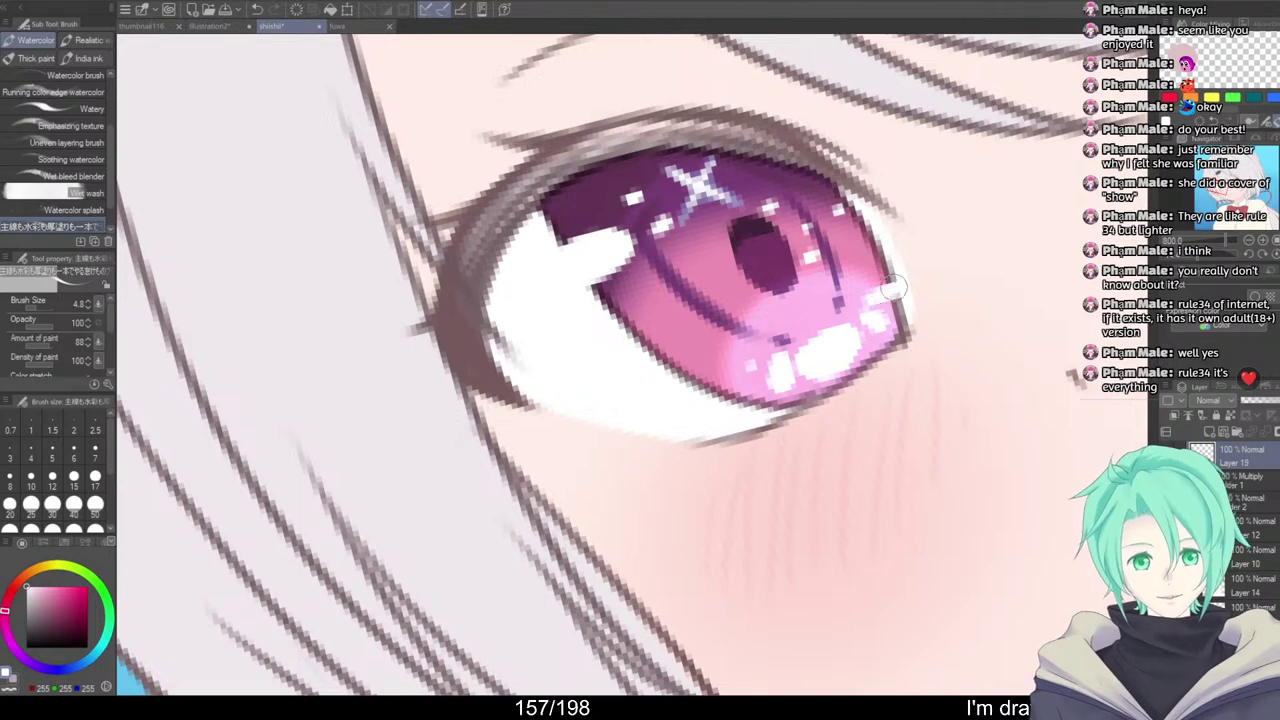
Paint a matching large white highlight over the inner upper edge of the character's left iris
{"action": "key", "text": "ctrl+minus"}
{"action": "left_click_drag", "start_coordinate": [863, 402], "coordinate": [592, 446]}
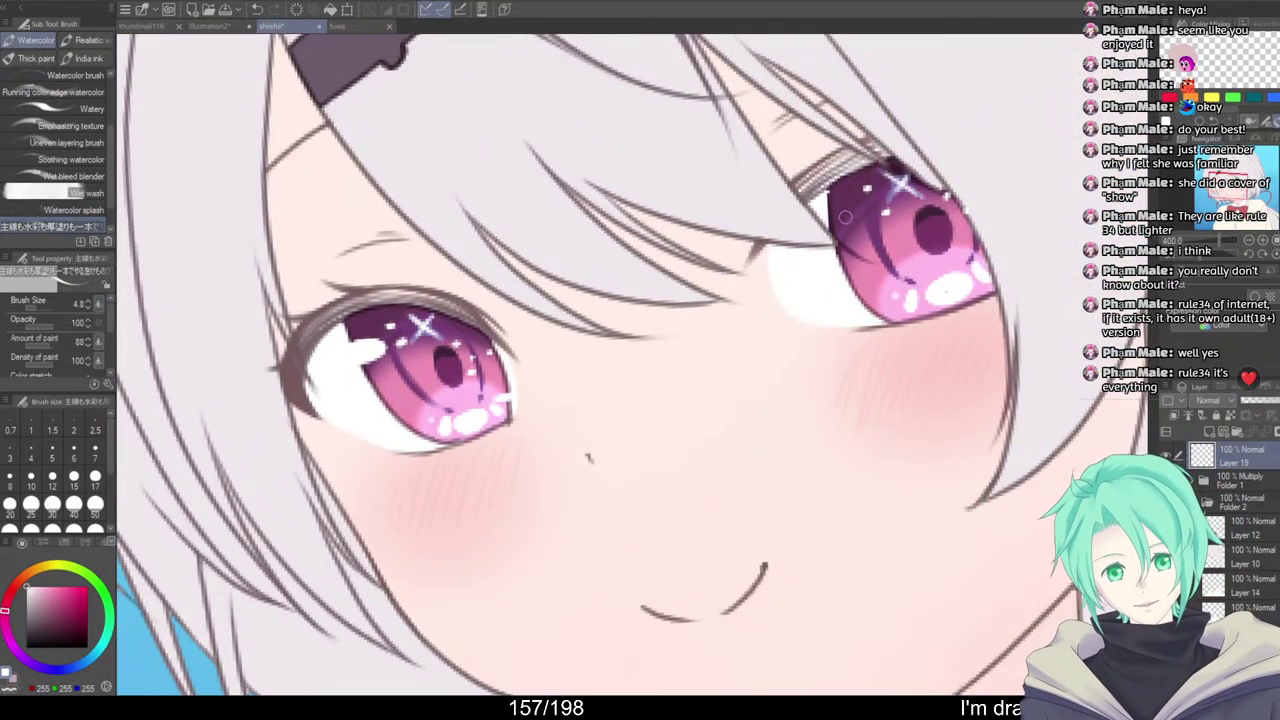
{"action": "left_click_drag", "start_coordinate": [845, 216], "coordinate": [834, 215]}
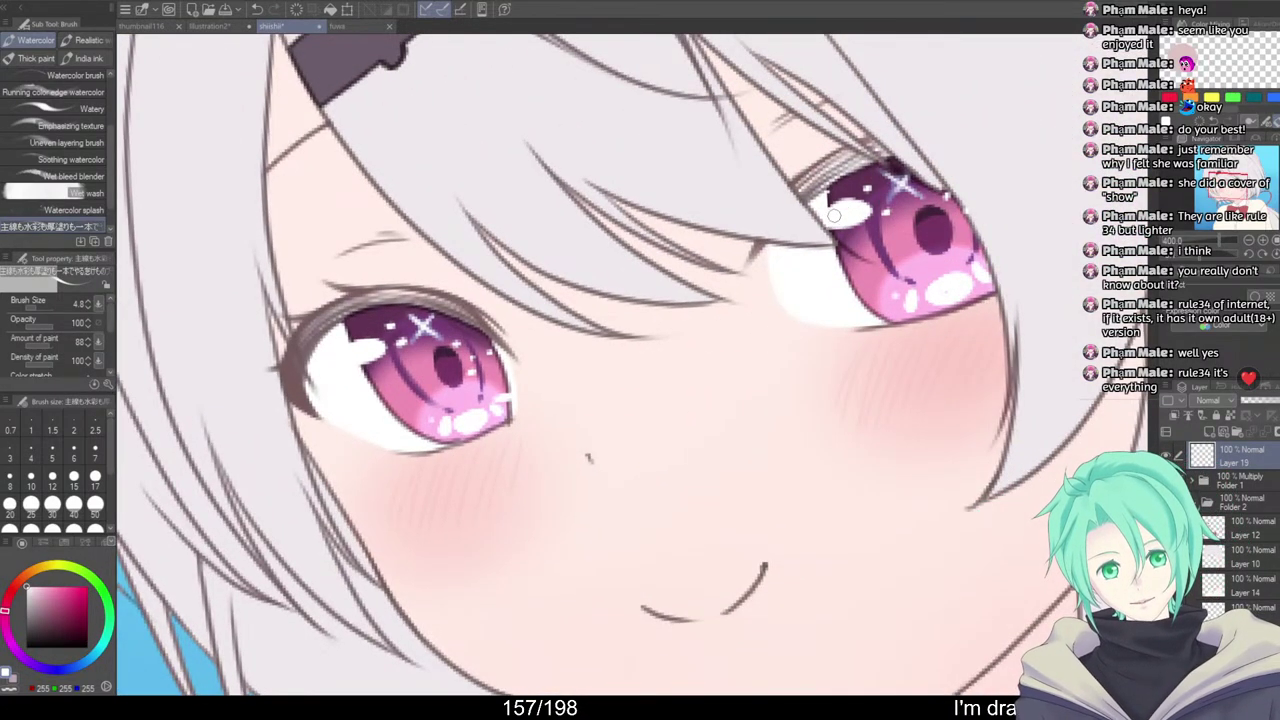
{"action": "left_click_drag", "start_coordinate": [987, 234], "coordinate": [957, 220]}
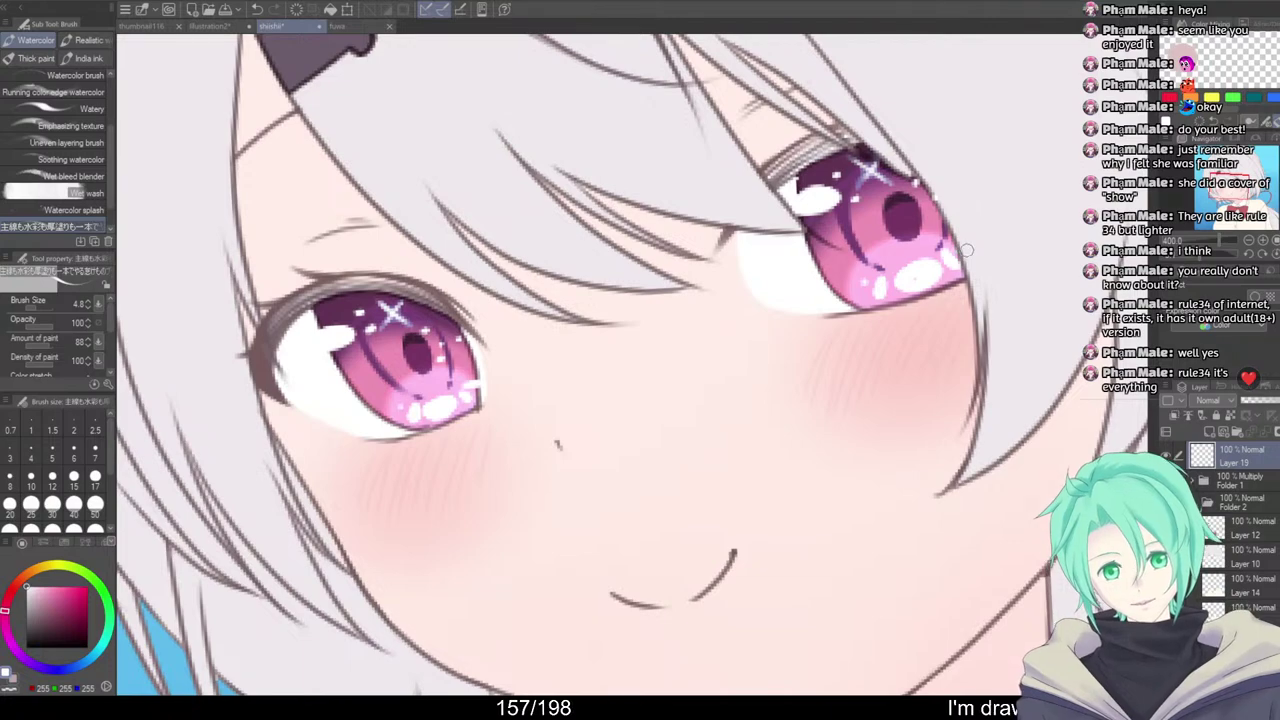
{"action": "scroll", "coordinate": [974, 270], "scroll_direction": "down", "scroll_amount": 3}
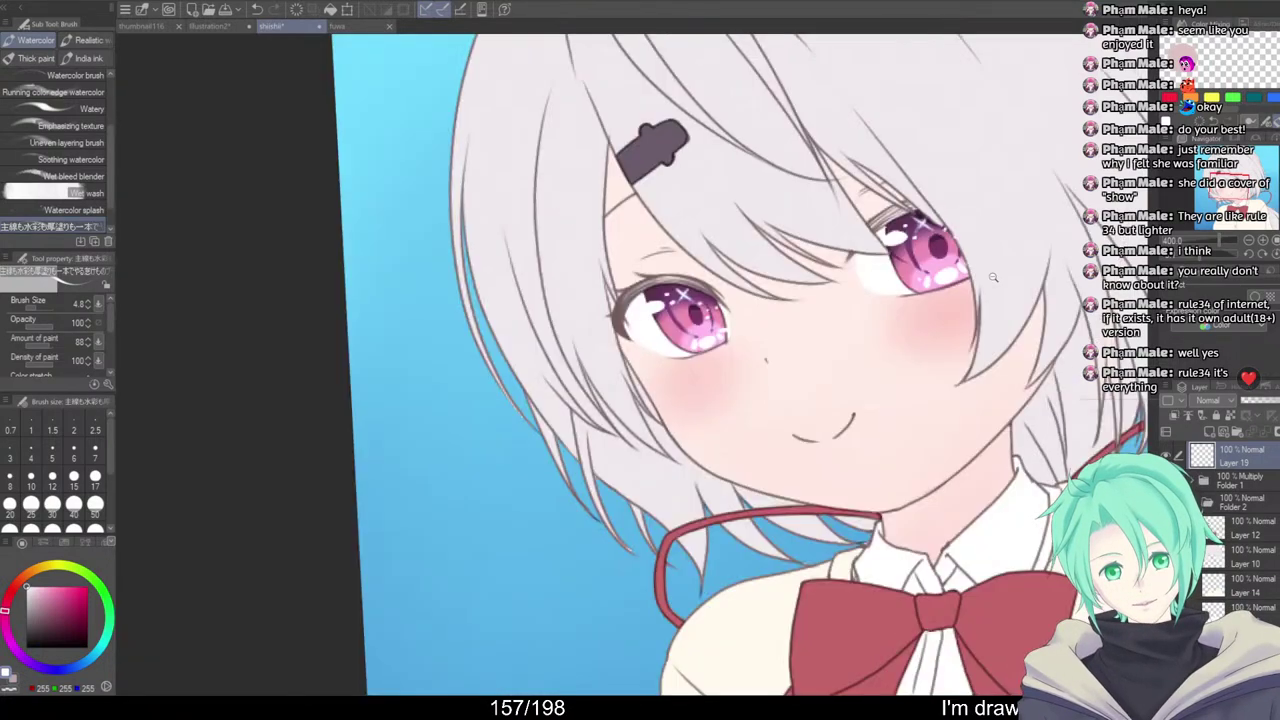
Tint the edges of the large white highlights in both irises with the light pink sampled from the eye at brush size 2.5
{"action": "scroll", "coordinate": [1006, 308], "scroll_direction": "up", "scroll_amount": 5}
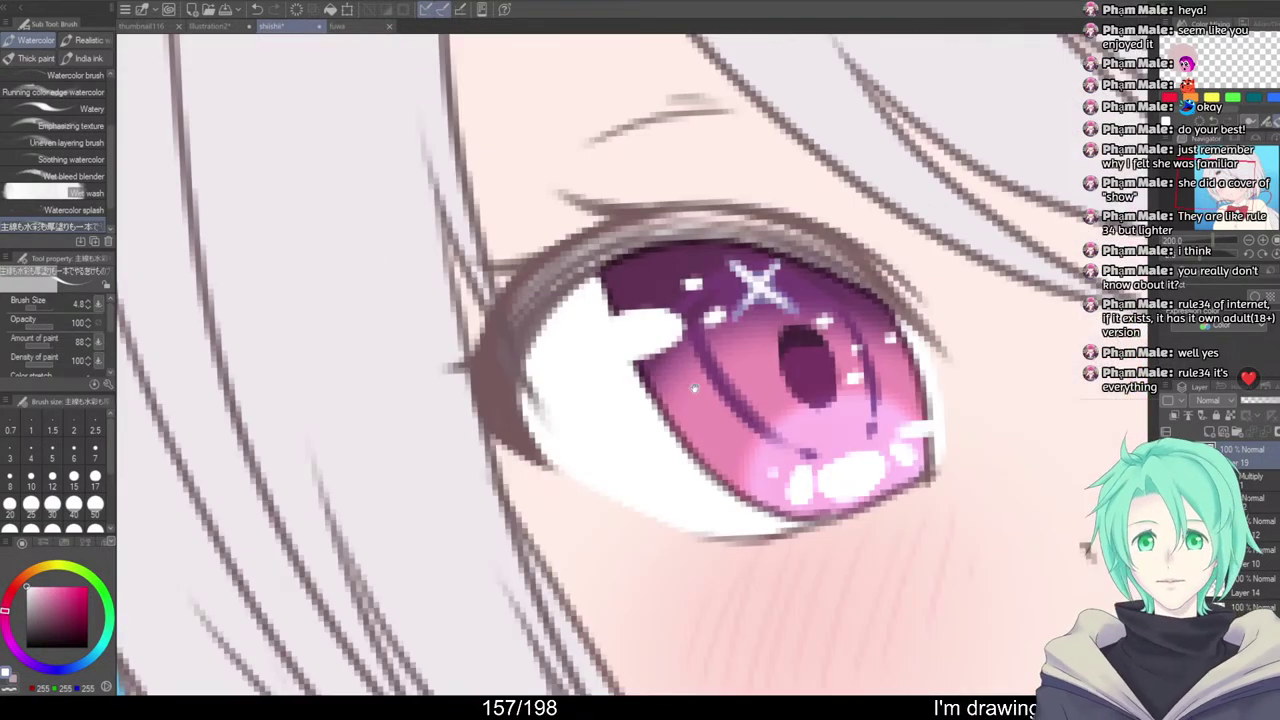
{"action": "left_click_drag", "start_coordinate": [695, 388], "coordinate": [725, 402]}
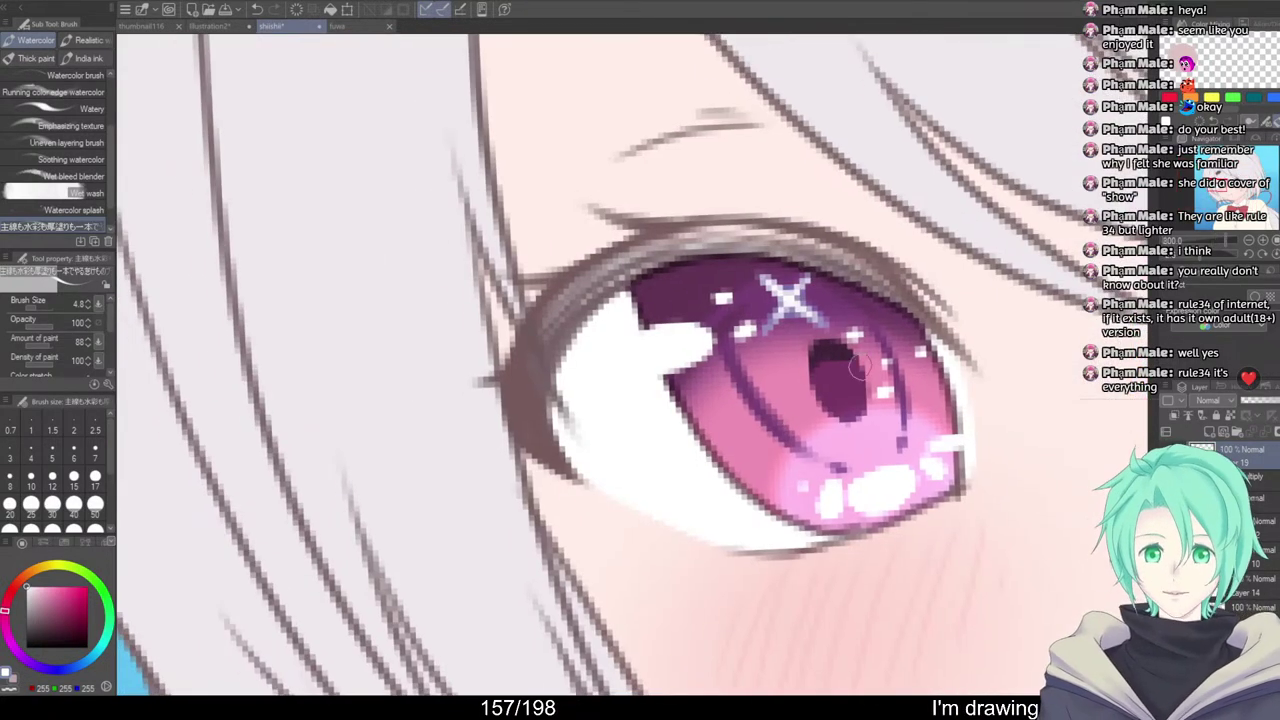
{"action": "left_click", "coordinate": [877, 462], "text": "alt"}
{"action": "key", "text": "["}
{"action": "key", "text": "["}
{"action": "key", "text": "["}
{"action": "mouse_move", "coordinate": [668, 376]}
{"action": "left_mouse_down"}
{"action": "mouse_move", "coordinate": [706, 357]}
{"action": "mouse_move", "coordinate": [714, 323]}
{"action": "left_mouse_up"}
{"action": "key", "text": "ctrl+z"}
{"action": "mouse_move", "coordinate": [660, 375]}
{"action": "left_mouse_down"}
{"action": "mouse_move", "coordinate": [711, 326]}
{"action": "mouse_move", "coordinate": [714, 346]}
{"action": "mouse_move", "coordinate": [669, 375]}
{"action": "mouse_move", "coordinate": [708, 353]}
{"action": "mouse_move", "coordinate": [722, 312]}
{"action": "left_mouse_up"}
{"action": "scroll", "coordinate": [898, 318], "scroll_direction": "down", "scroll_amount": 5}
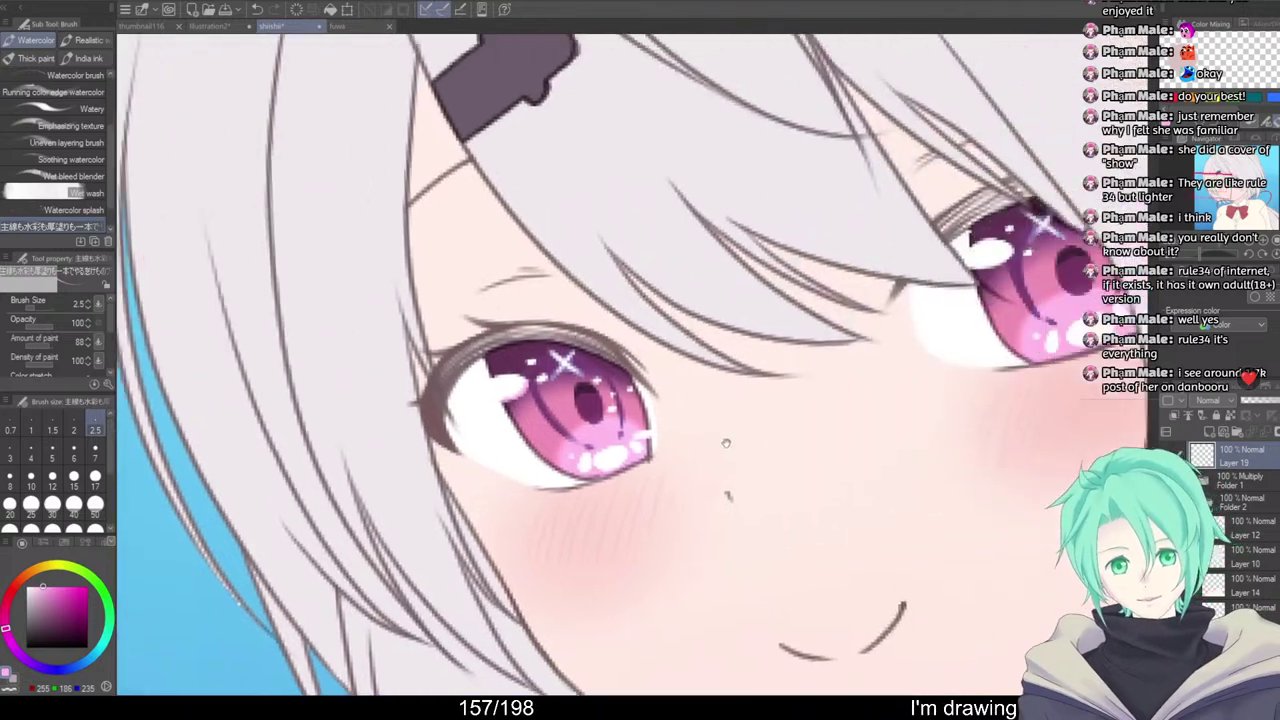
{"action": "scroll", "coordinate": [922, 287], "scroll_direction": "up", "scroll_amount": 6}
{"action": "scroll", "coordinate": [922, 287], "scroll_direction": "down", "scroll_amount": 3}
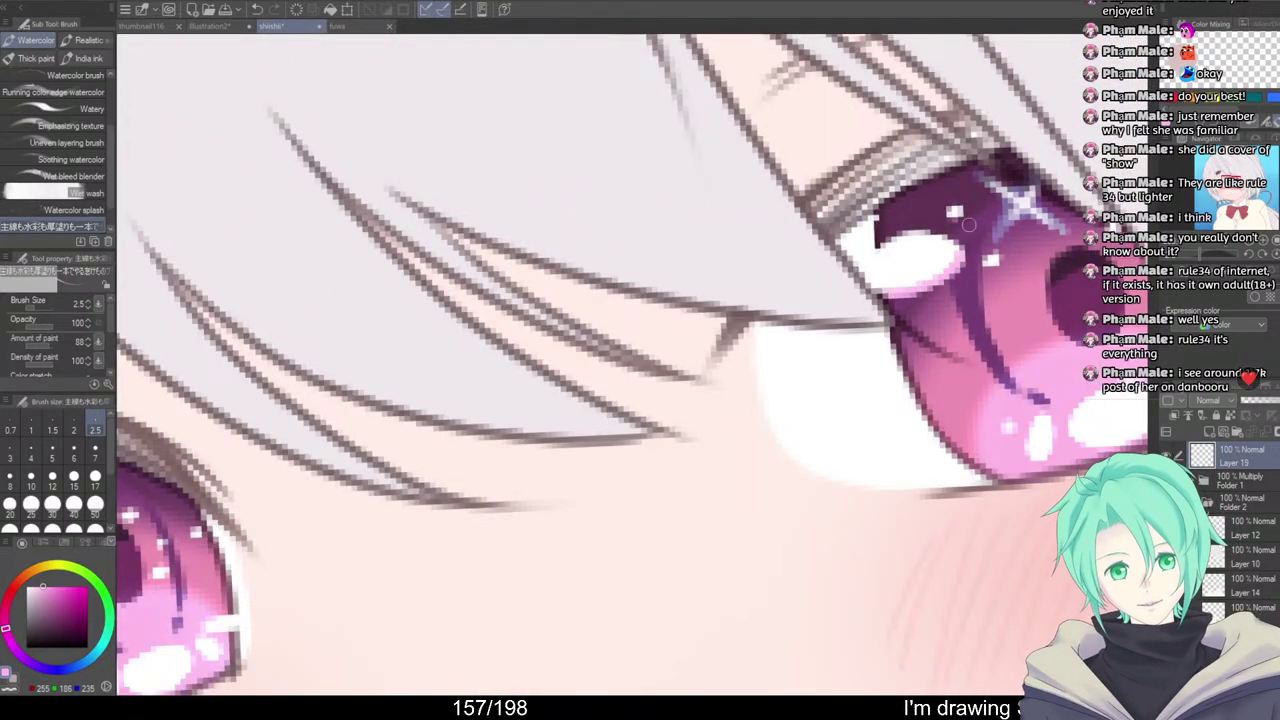
{"action": "scroll", "coordinate": [922, 300], "scroll_direction": "down", "scroll_amount": 3}
{"action": "scroll", "coordinate": [923, 320], "scroll_direction": "down", "scroll_amount": 2}
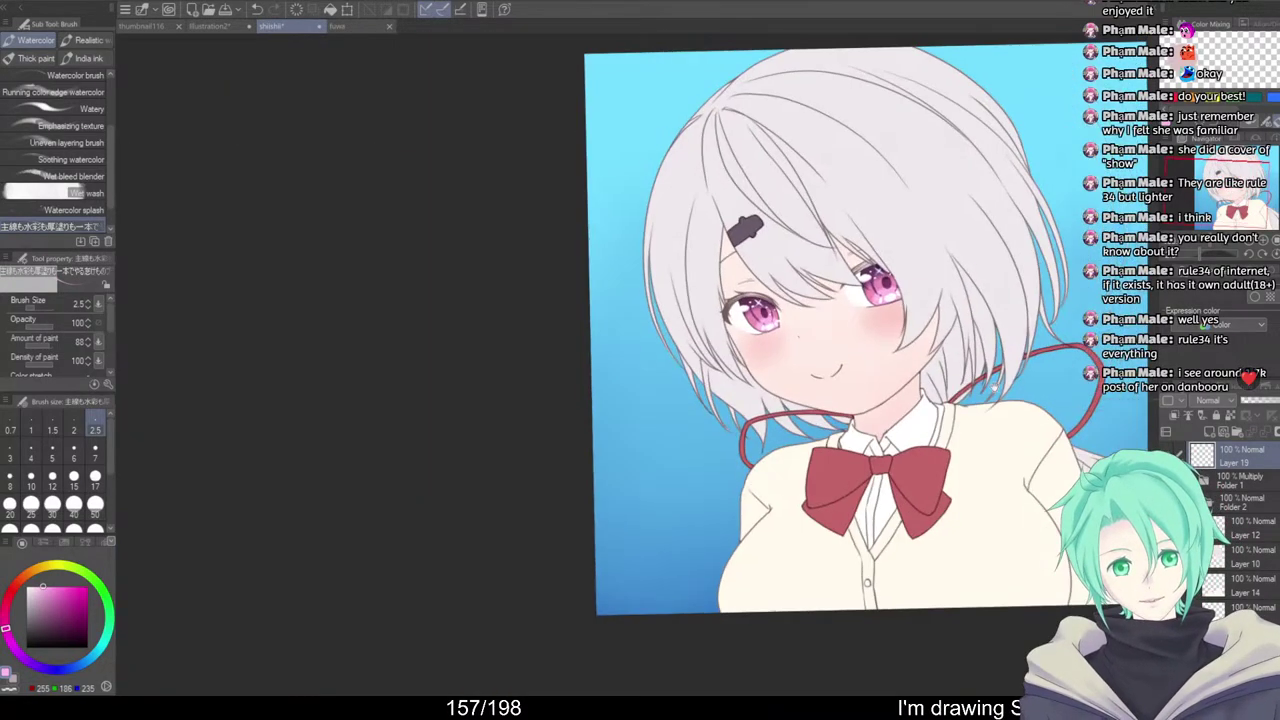
{"action": "left_click_drag", "start_coordinate": [923, 320], "coordinate": [843, 302]}
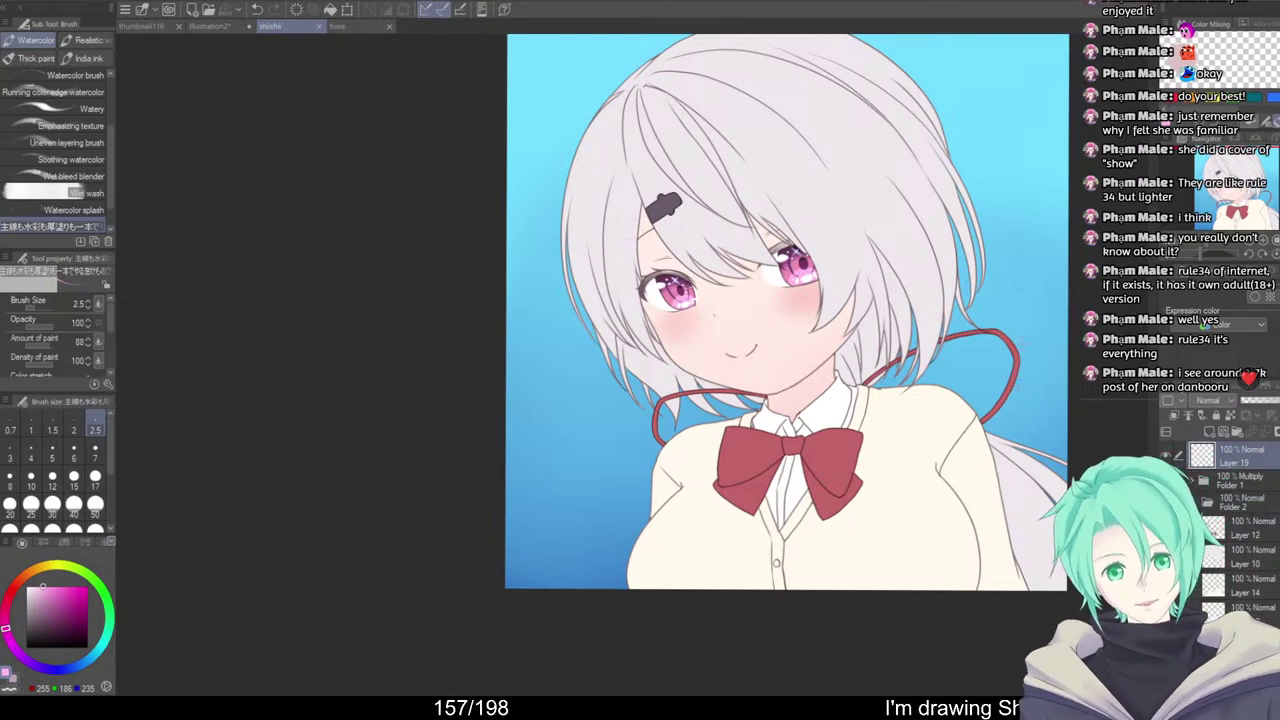
{"action": "scroll", "coordinate": [852, 361], "scroll_direction": "down", "scroll_amount": 2}
{"action": "left_click_drag", "start_coordinate": [981, 366], "coordinate": [900, 392]}
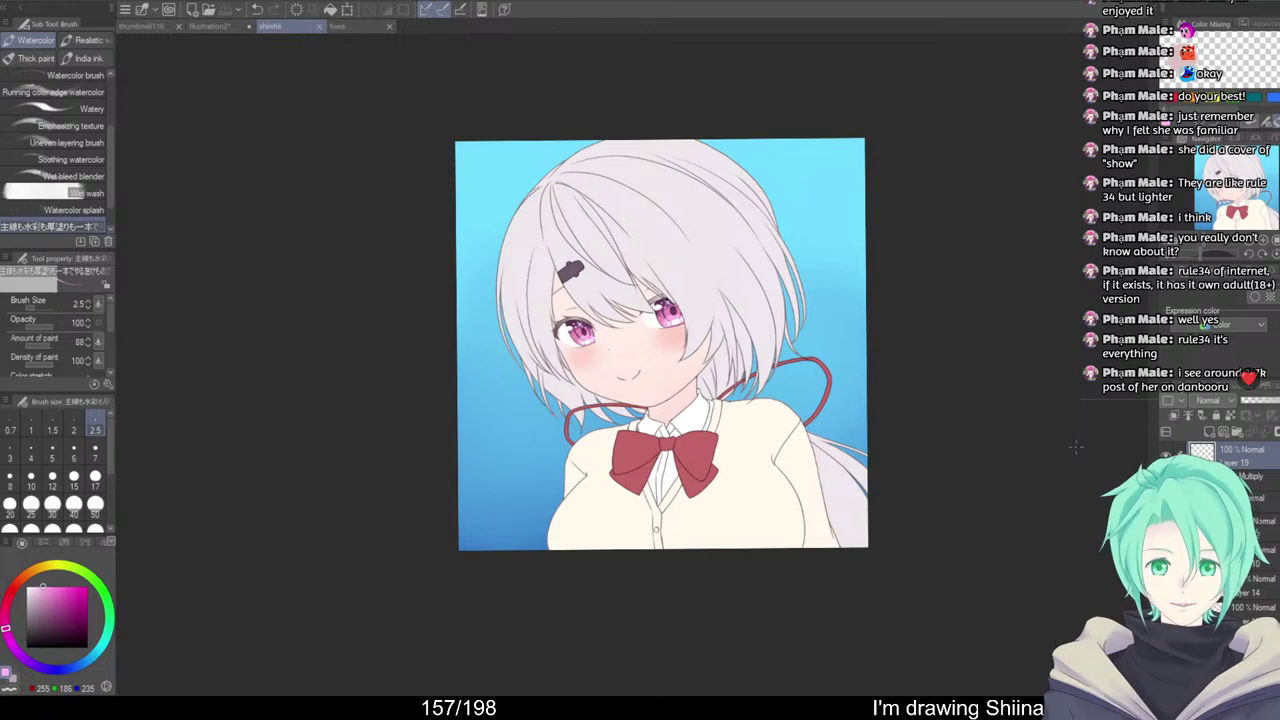
Add a new layer above Layer 17 in Folder 3, clip it to the layer below and set its blending mode to Screen
{"action": "scroll", "coordinate": [713, 379], "scroll_direction": "up", "scroll_amount": 5}
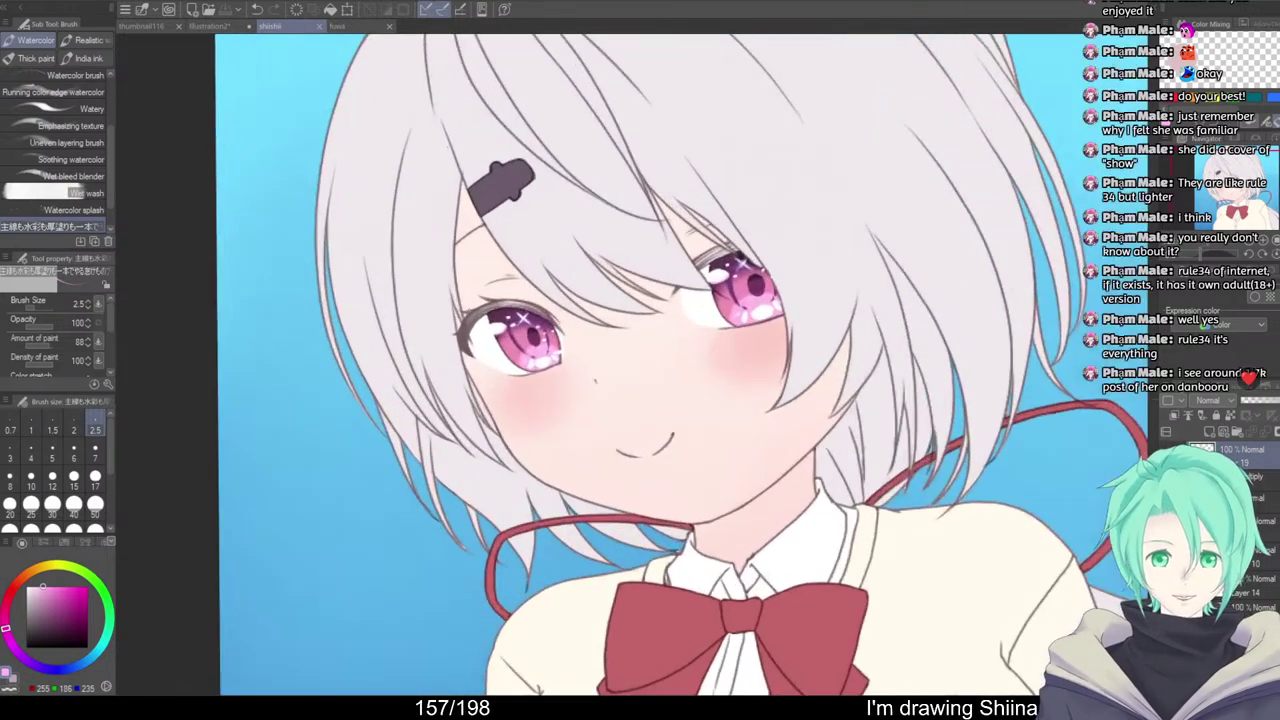
{"action": "scroll", "coordinate": [1245, 565], "scroll_direction": "down", "scroll_amount": 1}
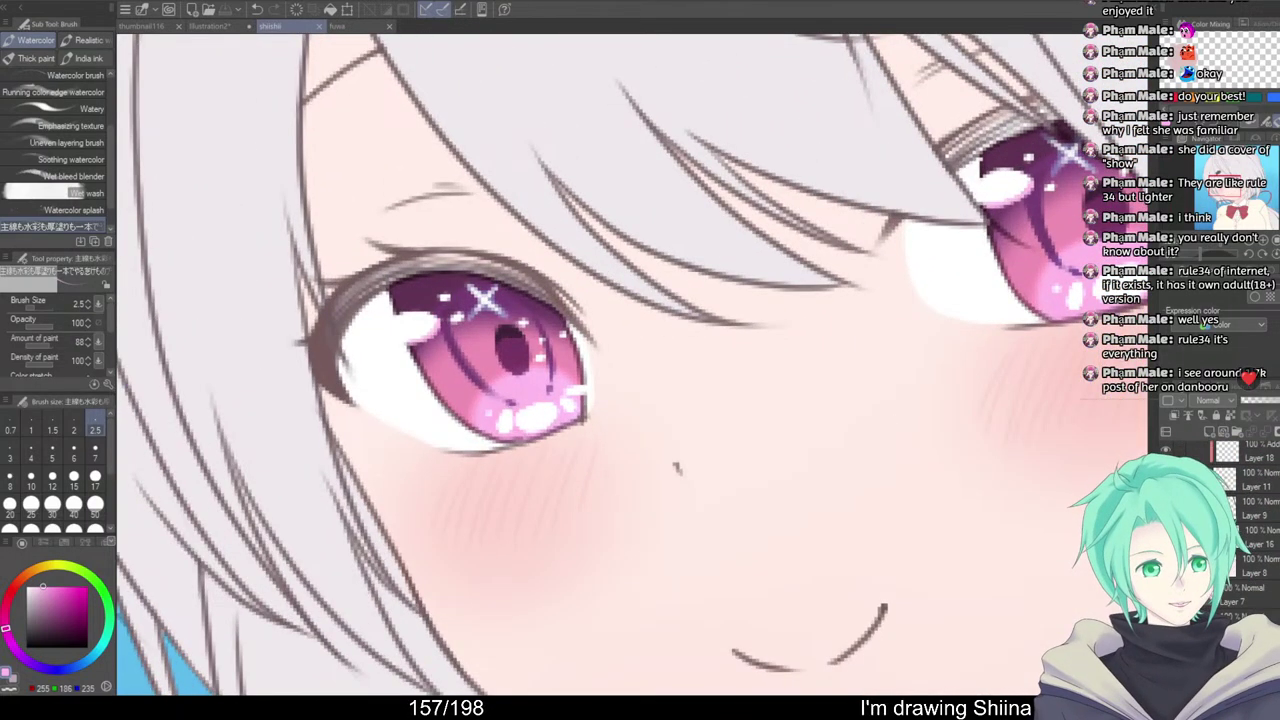
{"action": "left_click", "coordinate": [1265, 539]}
{"action": "left_click", "coordinate": [1209, 432]}
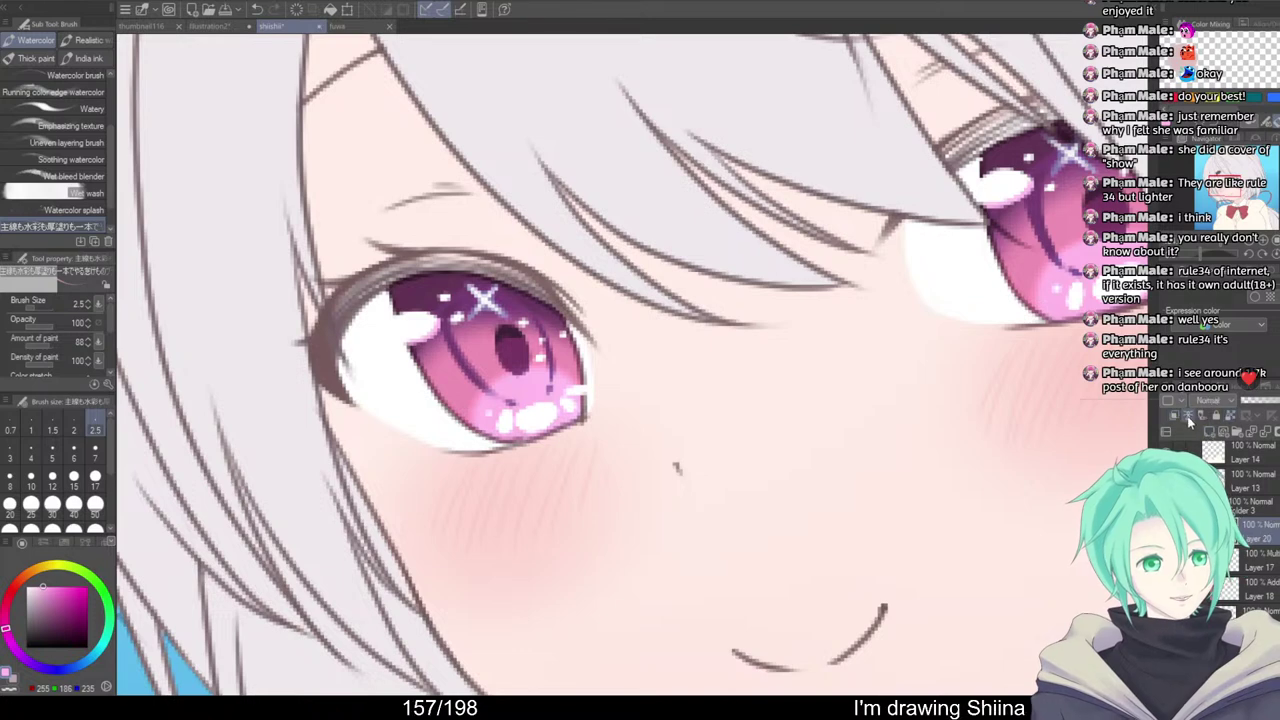
{"action": "left_click", "coordinate": [1174, 415]}
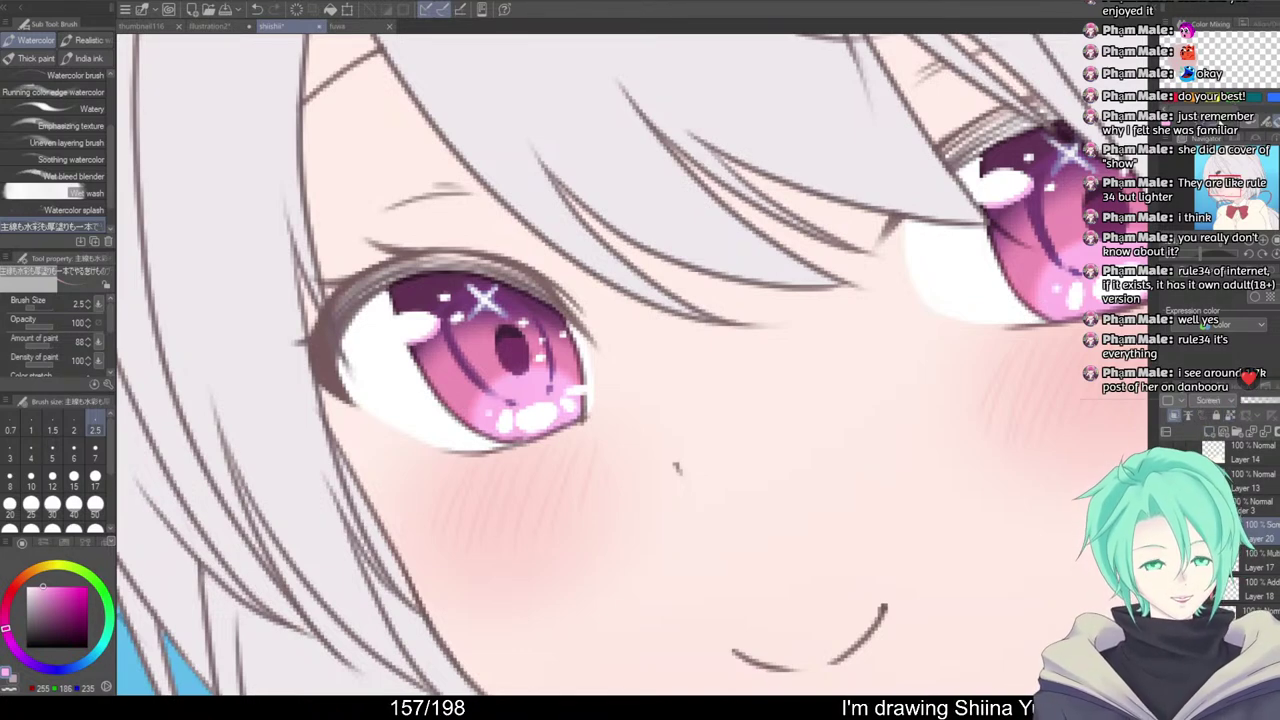
Try airbrushing blue-violet (134, 134, 224) over the character's right iris on the Screen layer
{"action": "left_click", "coordinate": [57, 661]}
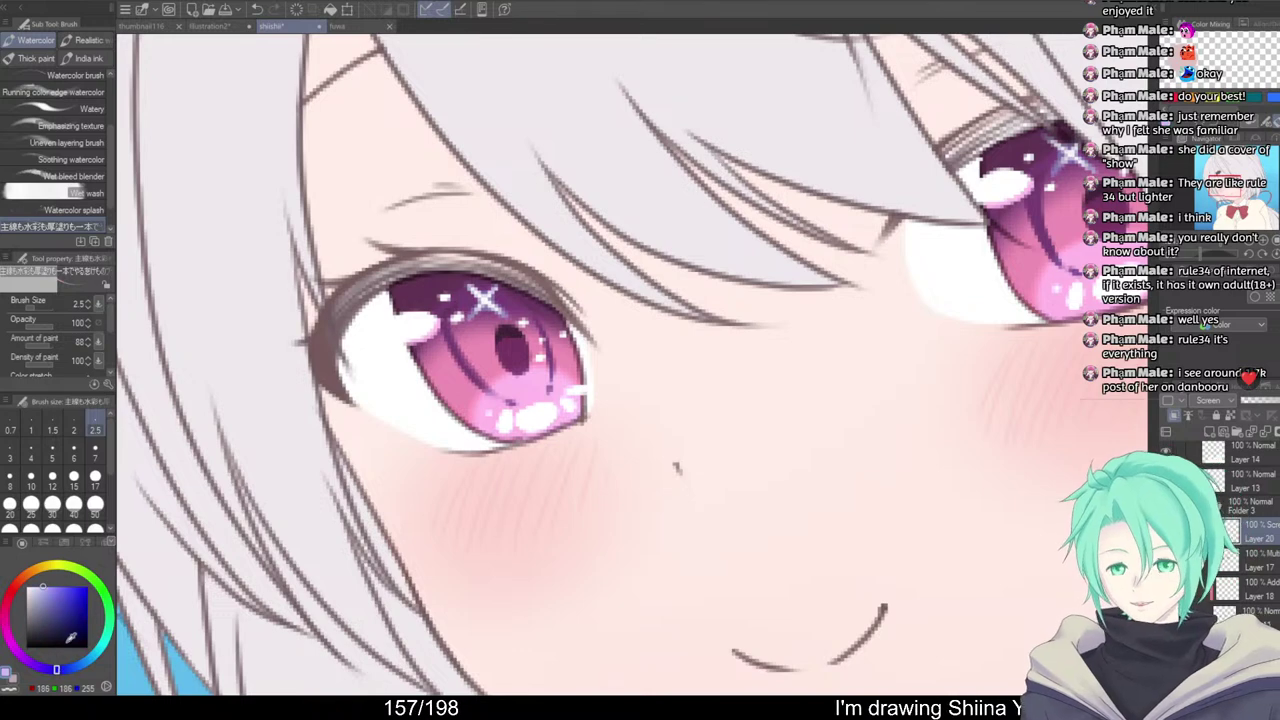
{"action": "left_click", "coordinate": [50, 594]}
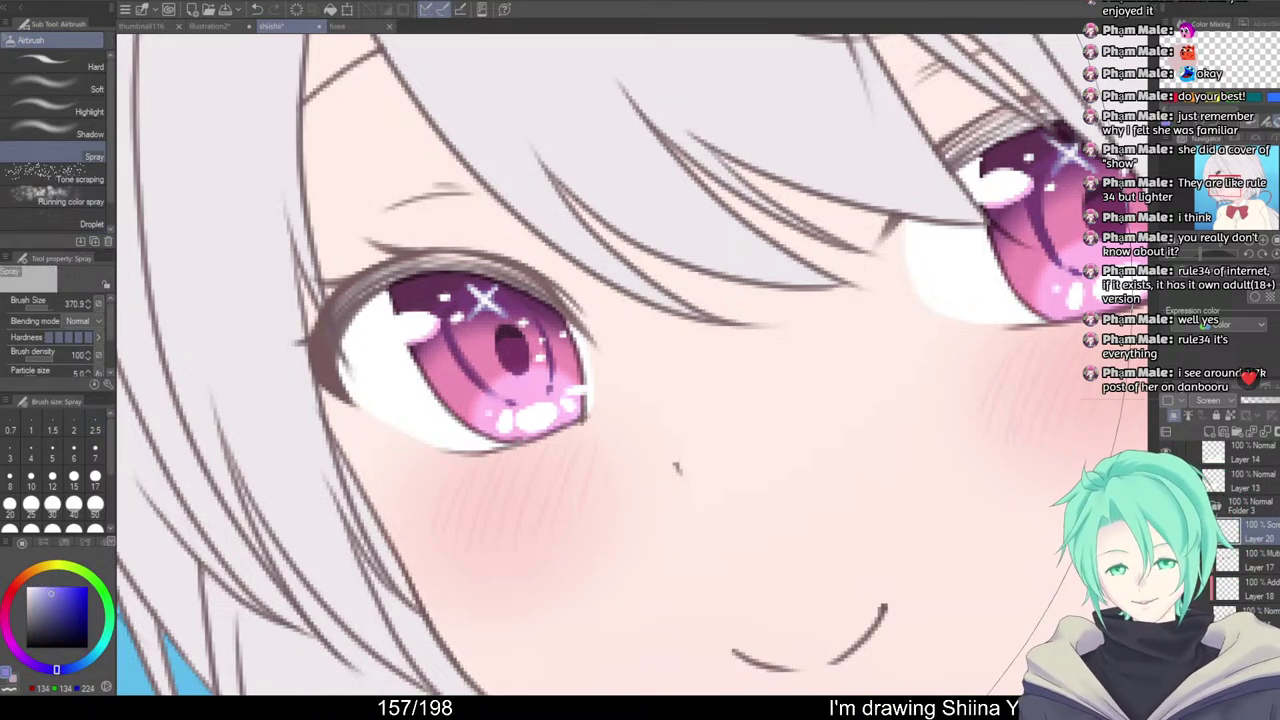
{"action": "mouse_move", "coordinate": [516, 317]}
{"action": "left_mouse_down"}
{"action": "mouse_move", "coordinate": [516, 298]}
{"action": "mouse_move", "coordinate": [534, 299]}
{"action": "mouse_move", "coordinate": [533, 318]}
{"action": "mouse_move", "coordinate": [531, 306]}
{"action": "left_mouse_up"}
{"action": "key", "text": "ctrl+z"}
{"action": "key", "text": "j"}
{"action": "scroll", "coordinate": [654, 298], "scroll_direction": "down", "scroll_amount": 3}
{"action": "left_click_drag", "start_coordinate": [919, 372], "coordinate": [889, 355]}
{"action": "scroll", "coordinate": [826, 317], "scroll_direction": "down", "scroll_amount": 5}
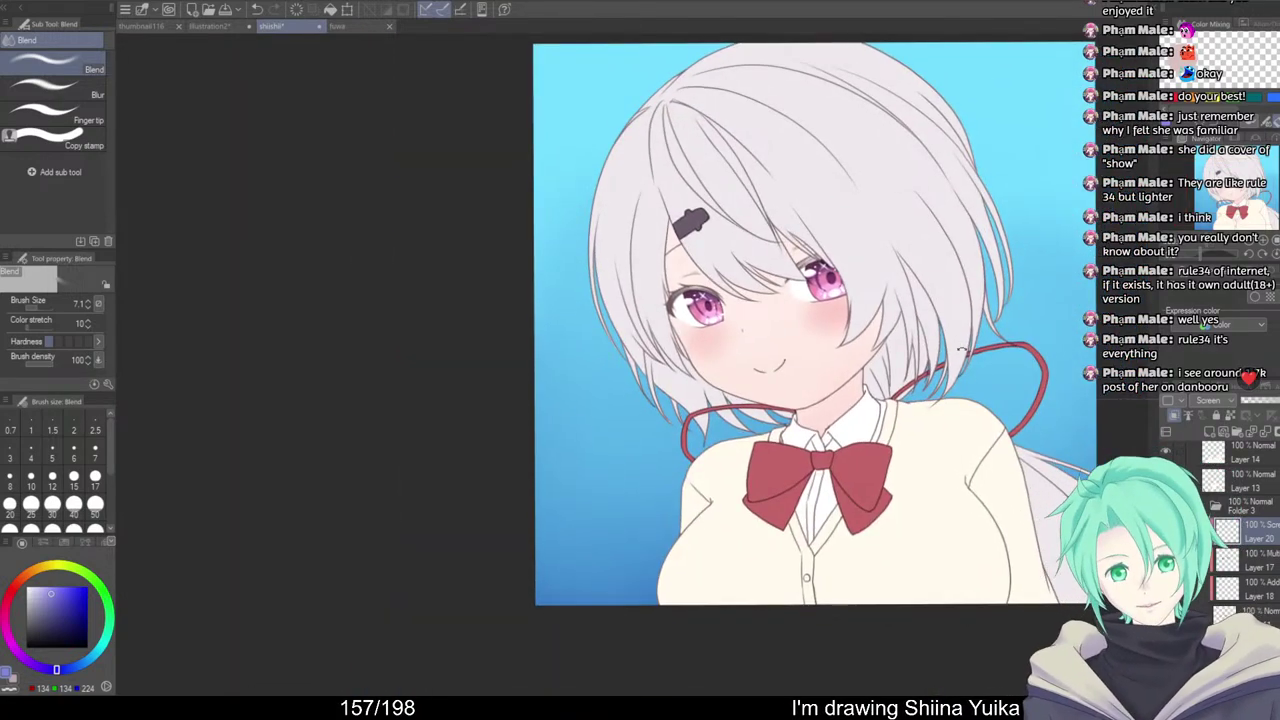
{"action": "scroll", "coordinate": [960, 350], "scroll_direction": "down", "scroll_amount": 3}
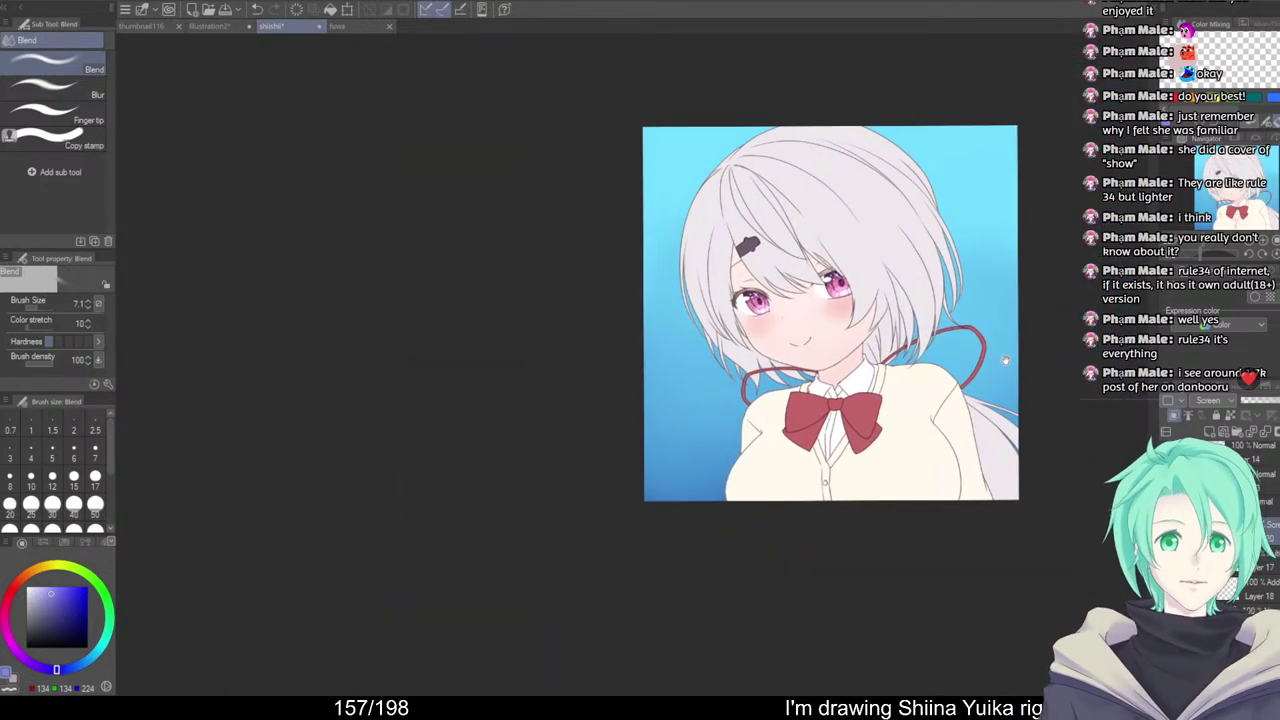
{"action": "scroll", "coordinate": [716, 278], "scroll_direction": "up", "scroll_amount": 4}
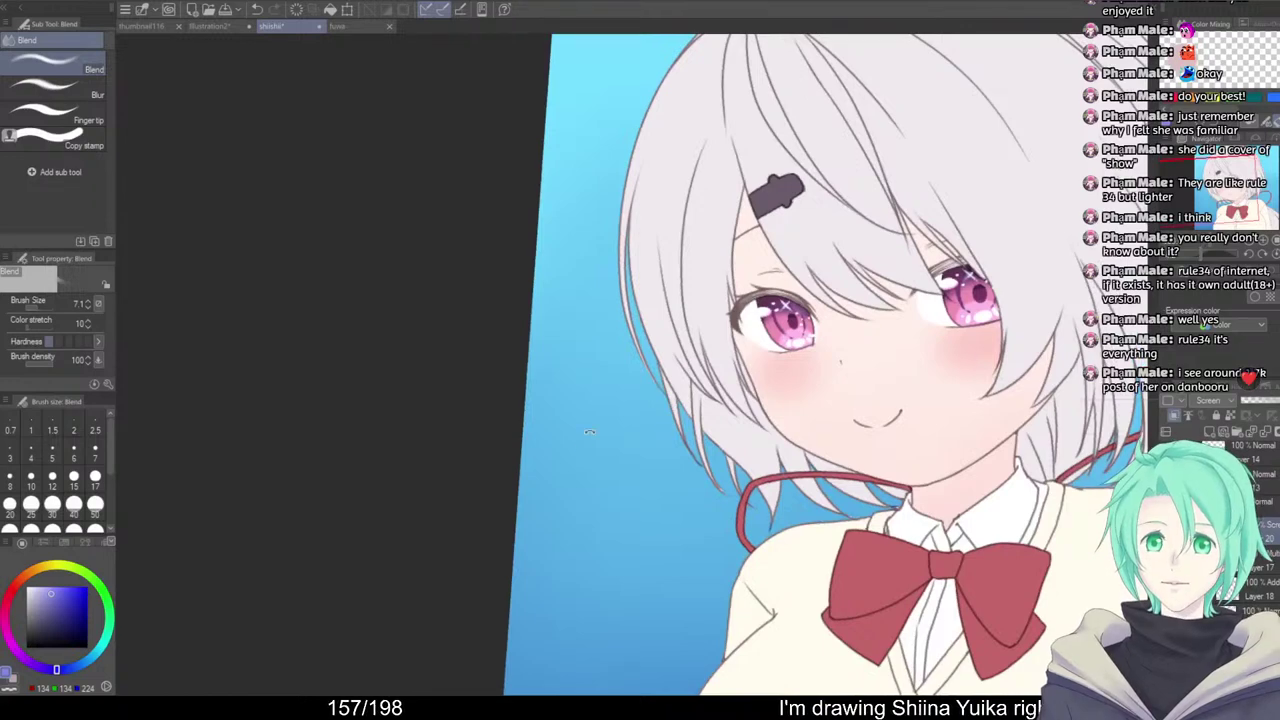
{"action": "left_click_drag", "start_coordinate": [590, 432], "coordinate": [675, 513]}
{"action": "scroll", "coordinate": [729, 378], "scroll_direction": "up", "scroll_amount": 2}
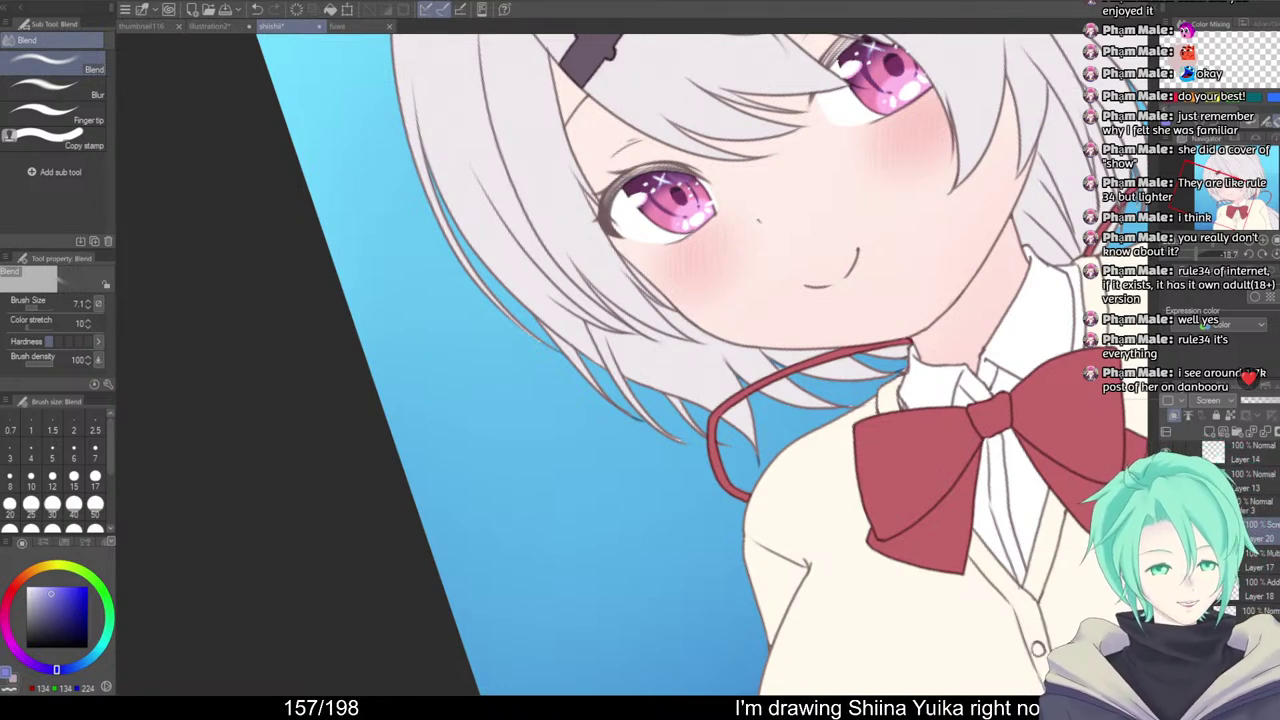
Group Layer 14 into a new folder below Layer 10
{"action": "left_click", "coordinate": [1231, 603]}
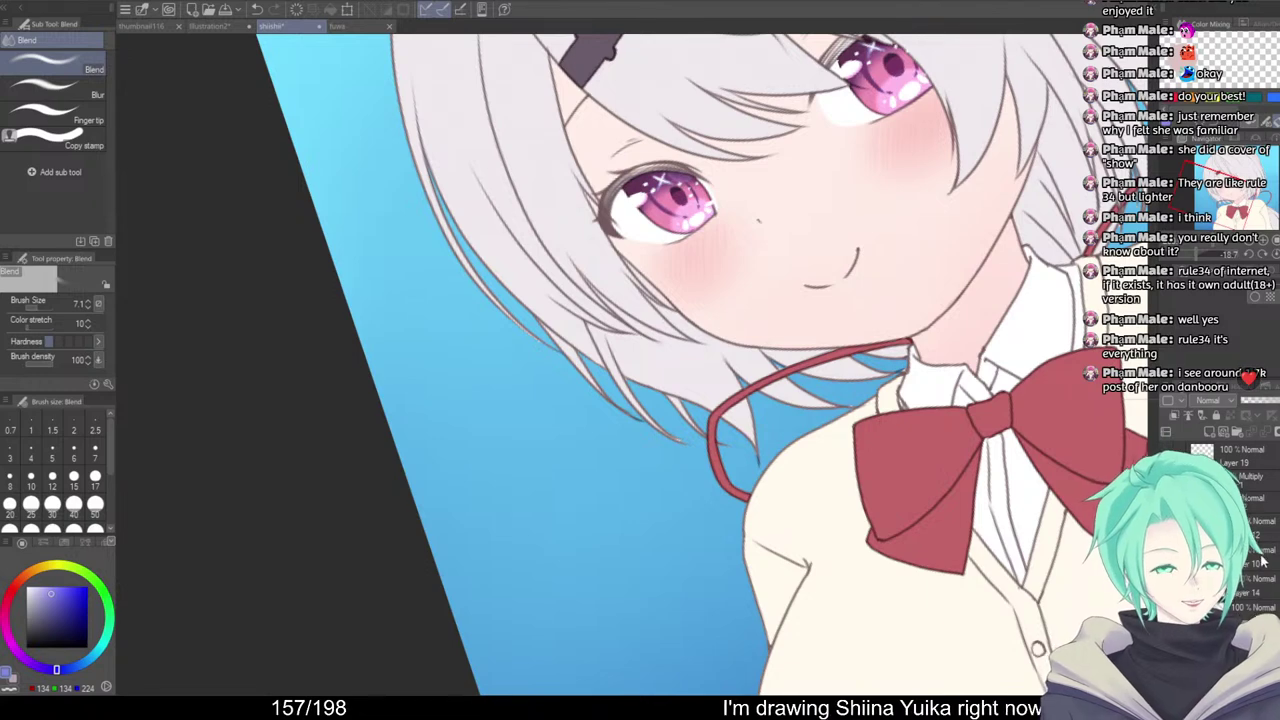
{"action": "left_click", "coordinate": [1258, 594]}
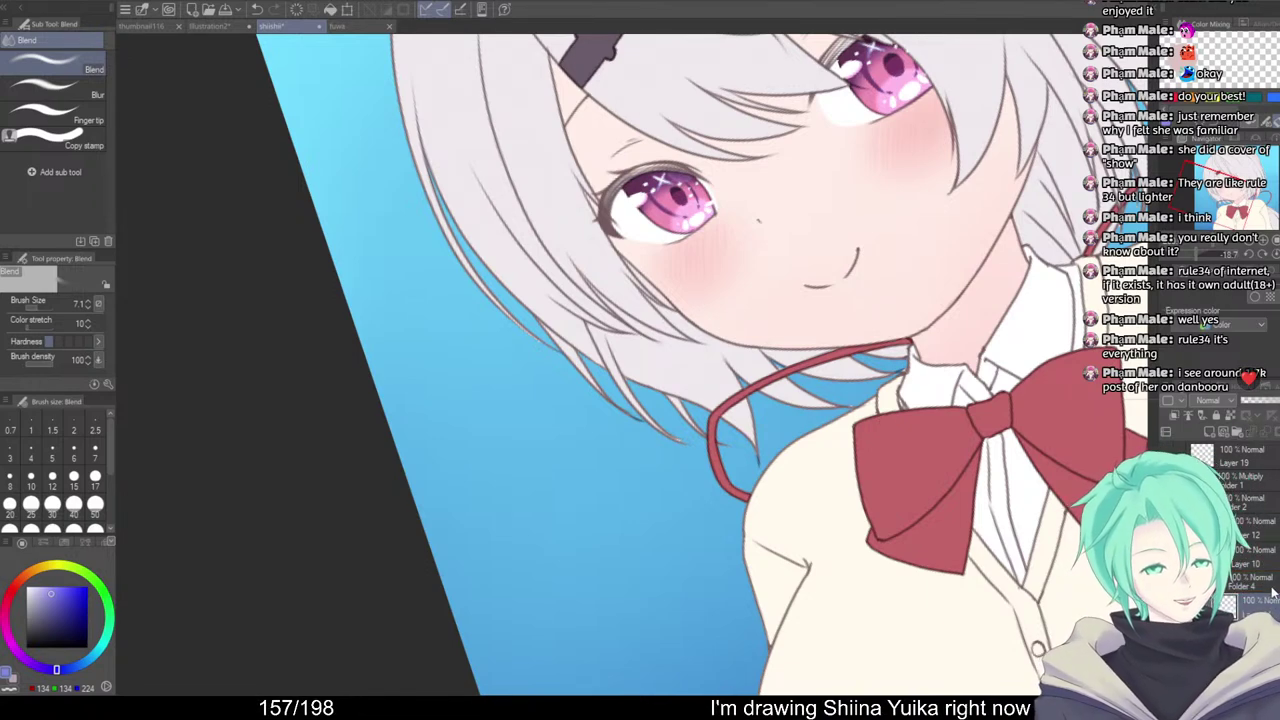
{"action": "left_click", "coordinate": [1273, 594]}
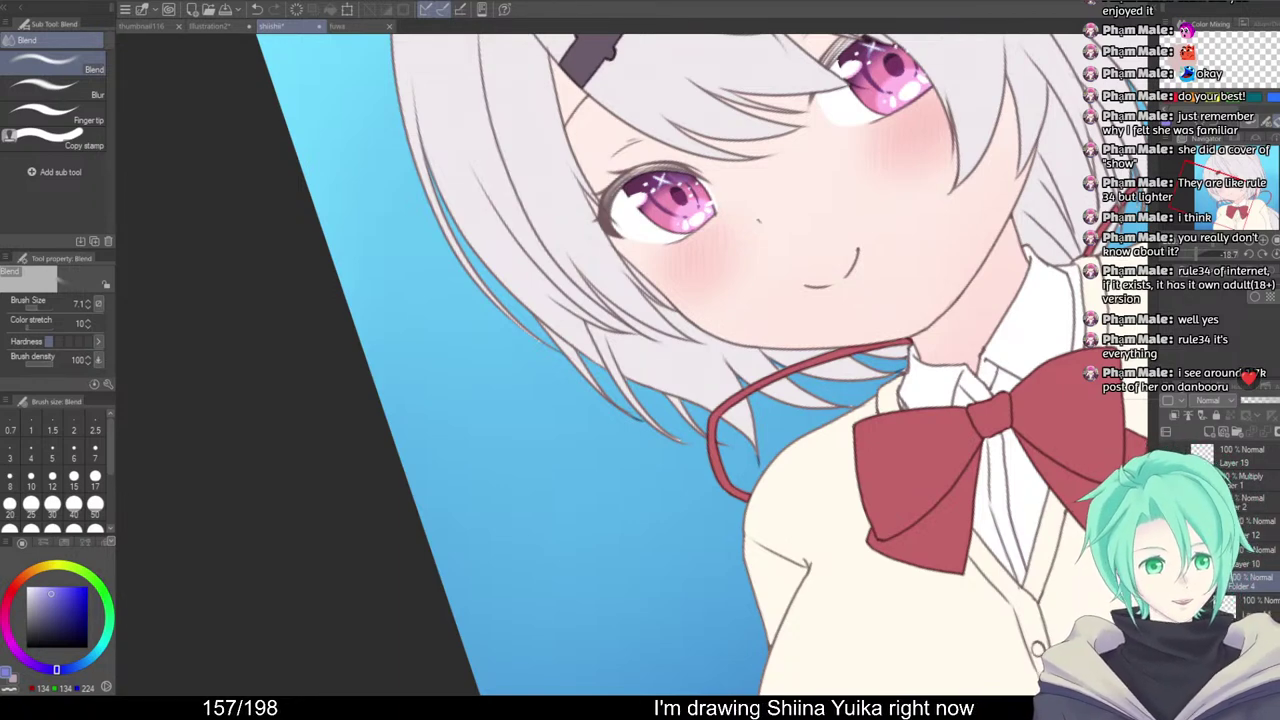
Add a new layer above Folder 2, clip it to the folder and set its blending mode to Multiply
{"action": "left_click_drag", "start_coordinate": [900, 470], "coordinate": [749, 550]}
{"action": "scroll", "coordinate": [853, 534], "scroll_direction": "down", "scroll_amount": 4}
{"action": "left_click_drag", "start_coordinate": [1050, 518], "coordinate": [904, 517]}
{"action": "left_click_drag", "start_coordinate": [905, 506], "coordinate": [928, 547]}
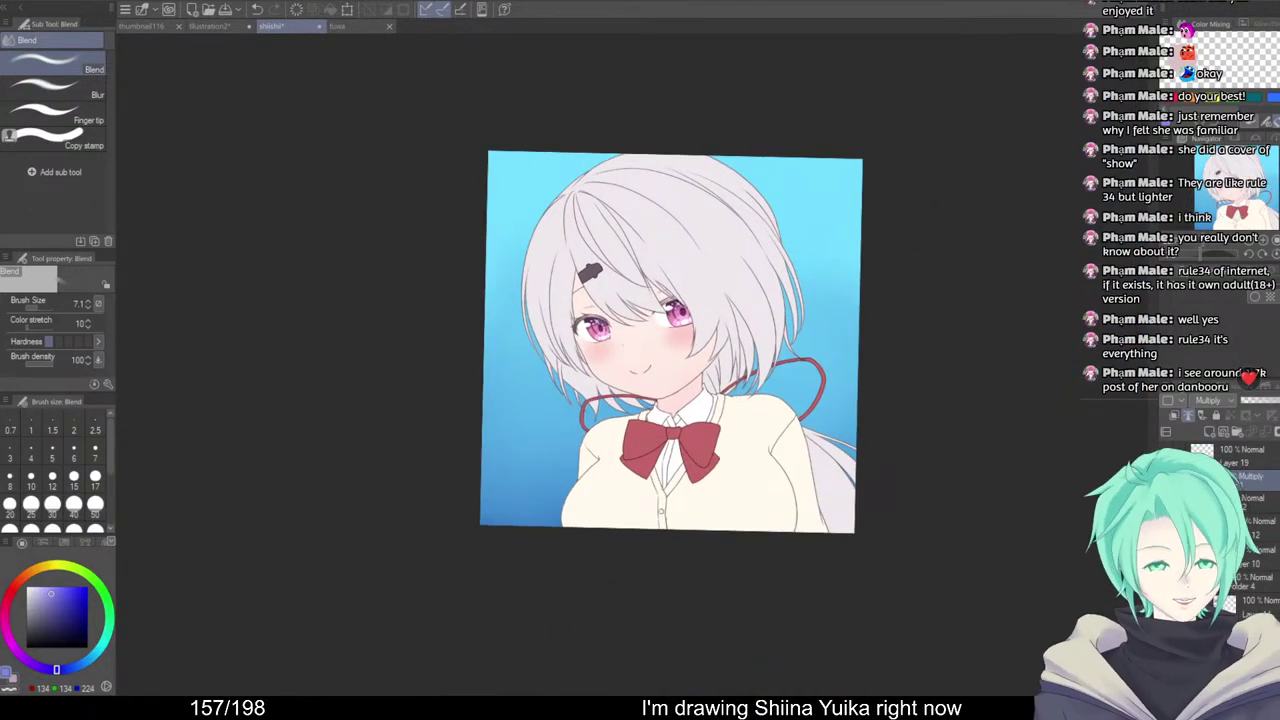
{"action": "left_click", "coordinate": [1260, 508]}
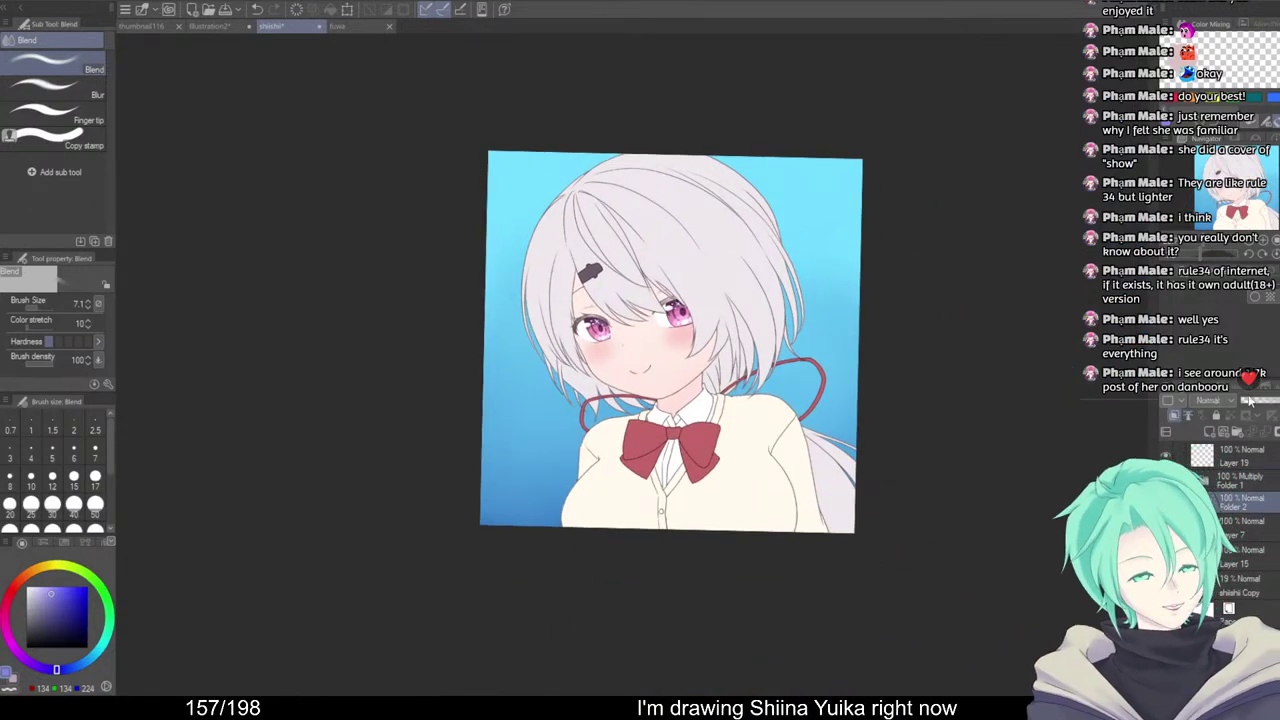
{"action": "left_click", "coordinate": [1207, 433]}
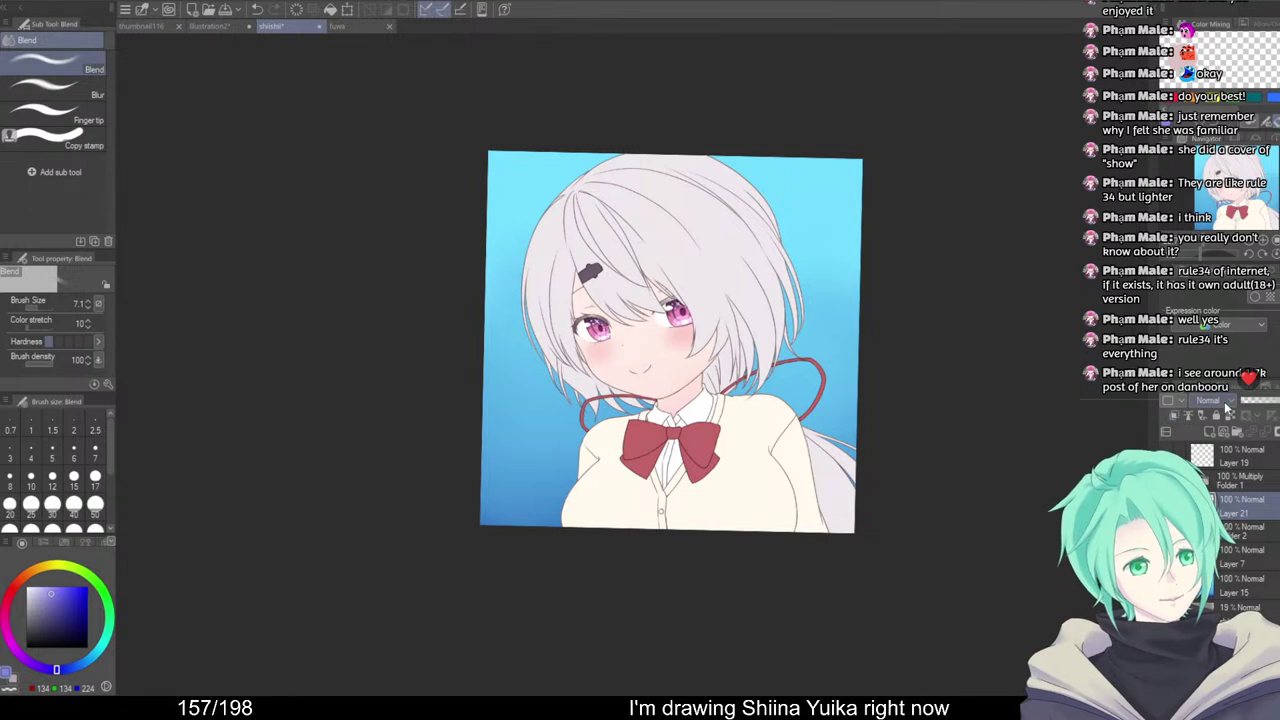
{"action": "left_click", "coordinate": [1217, 57]}
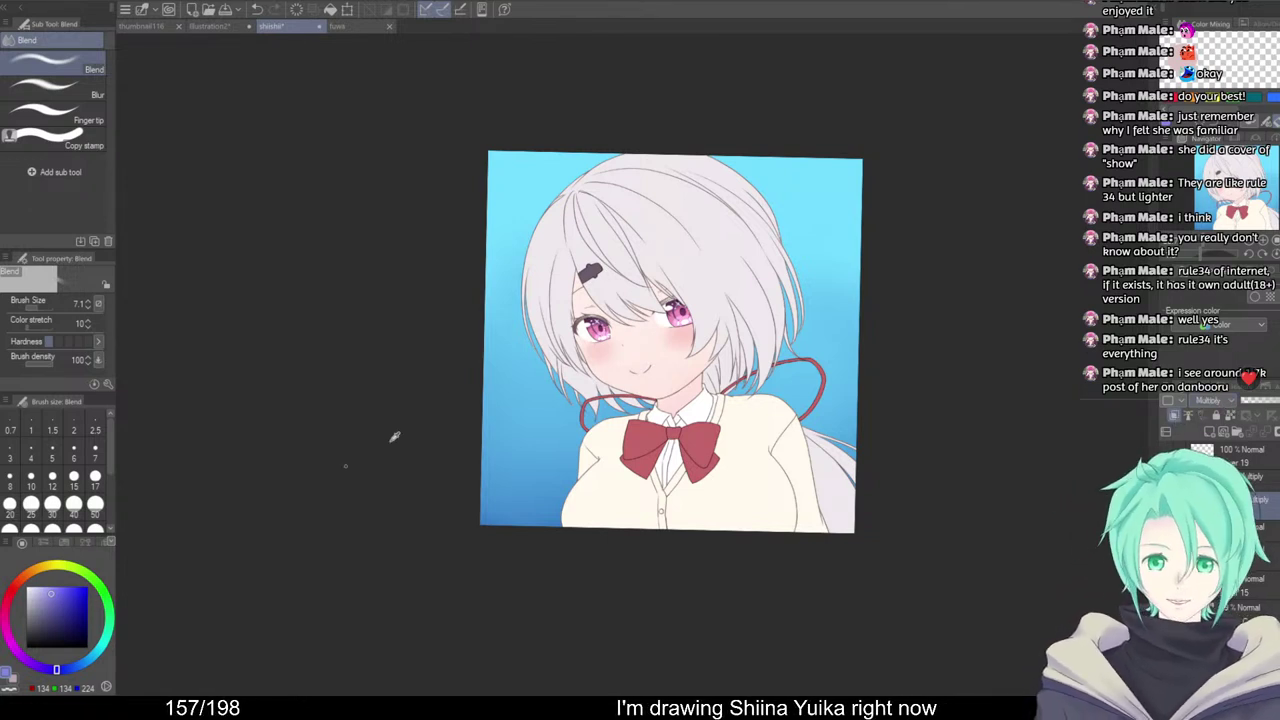
Cover the whole character with the light blue sampled from the background on the Multiply layer, using the watercolor brush at size 440.1
{"action": "left_click", "coordinate": [509, 399], "text": "alt"}
{"action": "mouse_move", "coordinate": [472, 548]}
{"action": "left_mouse_down"}
{"action": "mouse_move", "coordinate": [520, 549]}
{"action": "mouse_move", "coordinate": [549, 593]}
{"action": "left_mouse_up"}
{"action": "key", "text": "b"}
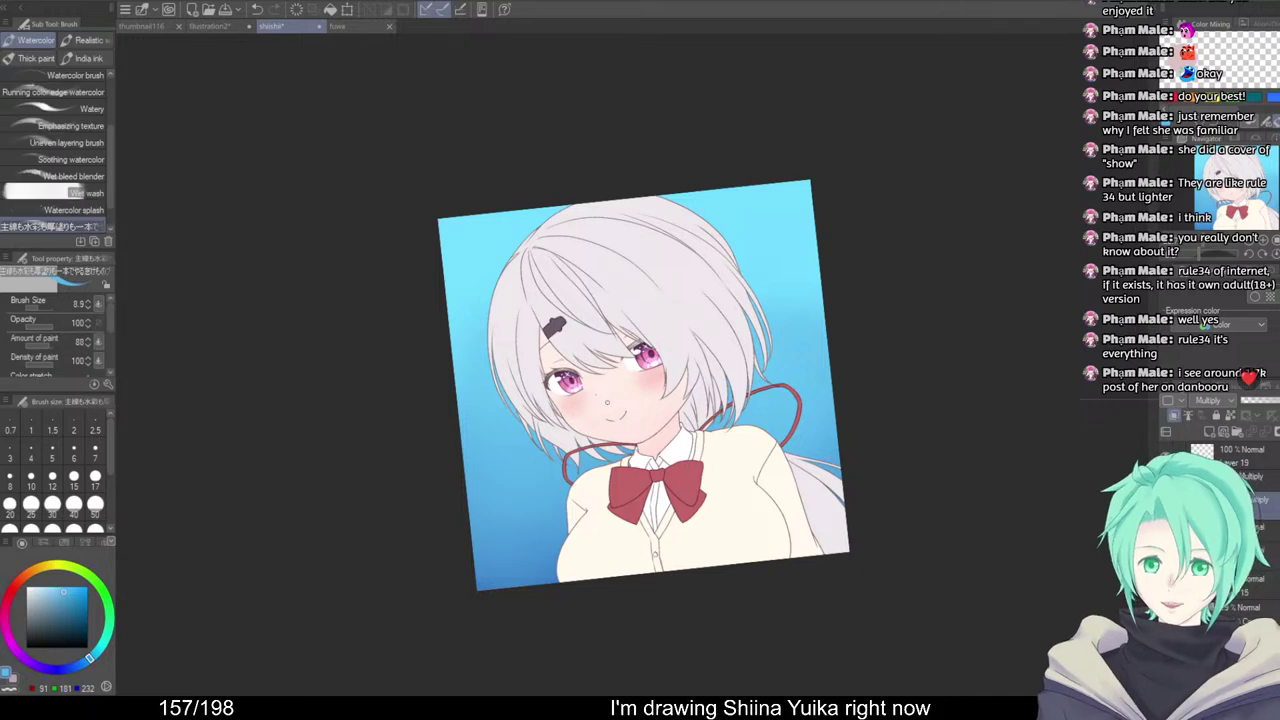
{"action": "left_click_drag", "start_coordinate": [593, 431], "coordinate": [692, 431]}
{"action": "mouse_move", "coordinate": [585, 230]}
{"action": "left_mouse_down"}
{"action": "mouse_move", "coordinate": [523, 269]}
{"action": "mouse_move", "coordinate": [675, 280]}
{"action": "mouse_move", "coordinate": [907, 349]}
{"action": "mouse_move", "coordinate": [862, 464]}
{"action": "mouse_move", "coordinate": [937, 514]}
{"action": "mouse_move", "coordinate": [837, 549]}
{"action": "left_mouse_up"}
{"action": "scroll", "coordinate": [836, 447], "scroll_direction": "up", "scroll_amount": 1}
{"action": "left_click_drag", "start_coordinate": [829, 443], "coordinate": [871, 456]}
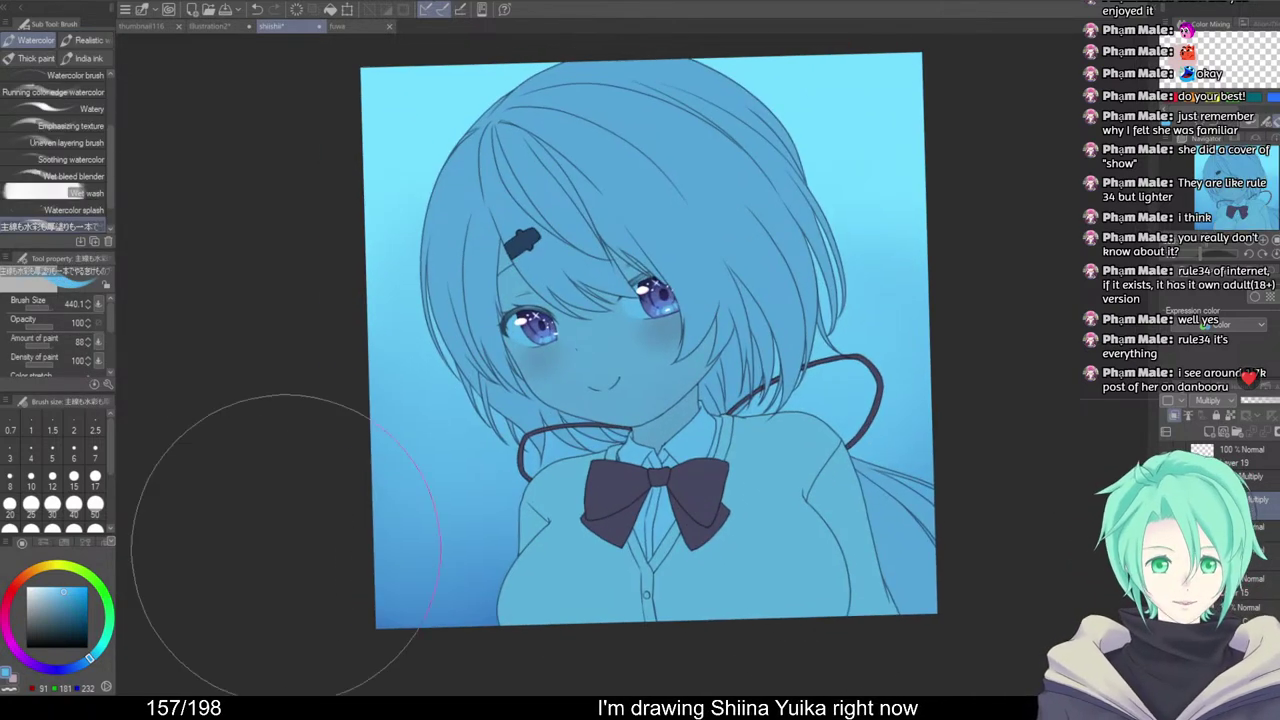
Repaint the whole character on the Multiply layer in a paler gray-blue (149, 188, 209) at brush size 440.1
{"action": "left_click", "coordinate": [44, 597]}
{"action": "mouse_move", "coordinate": [703, 148]}
{"action": "left_mouse_down"}
{"action": "mouse_move", "coordinate": [417, 350]}
{"action": "mouse_move", "coordinate": [492, 518]}
{"action": "mouse_move", "coordinate": [803, 266]}
{"action": "mouse_move", "coordinate": [848, 385]}
{"action": "left_mouse_up"}
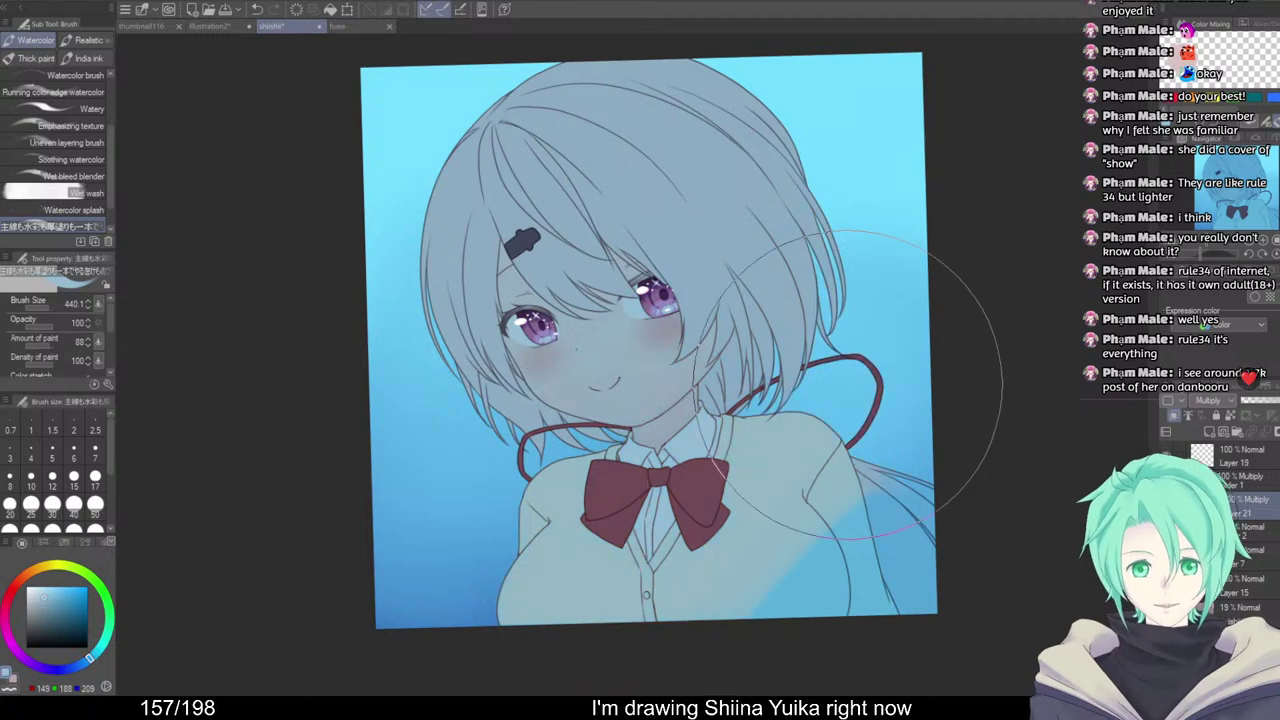
Erase the blue shading from the face, front hair and chest with the Hard eraser at size 200.8, leaving shadow around the outer edges
{"action": "key", "text": "e"}
{"action": "left_click_drag", "start_coordinate": [641, 396], "coordinate": [711, 396]}
{"action": "mouse_move", "coordinate": [552, 338]}
{"action": "left_mouse_down"}
{"action": "mouse_move", "coordinate": [582, 221]}
{"action": "mouse_move", "coordinate": [630, 310]}
{"action": "mouse_move", "coordinate": [604, 132]}
{"action": "mouse_move", "coordinate": [744, 240]}
{"action": "mouse_move", "coordinate": [575, 535]}
{"action": "mouse_move", "coordinate": [730, 540]}
{"action": "mouse_move", "coordinate": [640, 355]}
{"action": "mouse_move", "coordinate": [733, 198]}
{"action": "mouse_move", "coordinate": [757, 538]}
{"action": "mouse_move", "coordinate": [786, 536]}
{"action": "left_mouse_up"}
{"action": "scroll", "coordinate": [904, 372], "scroll_direction": "down", "scroll_amount": 1}
{"action": "mouse_move", "coordinate": [934, 414]}
{"action": "left_mouse_down"}
{"action": "mouse_move", "coordinate": [1006, 426]}
{"action": "mouse_move", "coordinate": [958, 409]}
{"action": "left_mouse_up"}
{"action": "scroll", "coordinate": [914, 334], "scroll_direction": "up", "scroll_amount": 1}
{"action": "left_click_drag", "start_coordinate": [885, 345], "coordinate": [897, 388]}
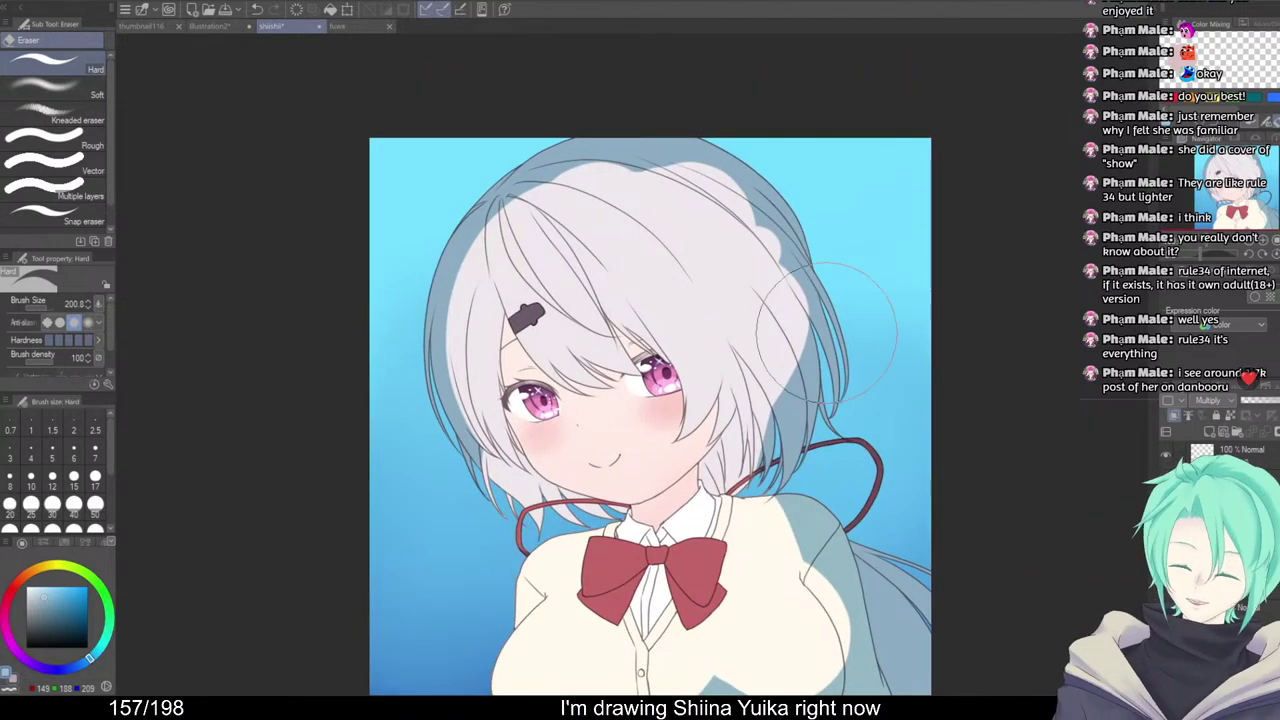
Paint shadow on the neck, shirt collar and hair behind the neck with the watercolor brush at size 41.8
{"action": "key", "text": "b"}
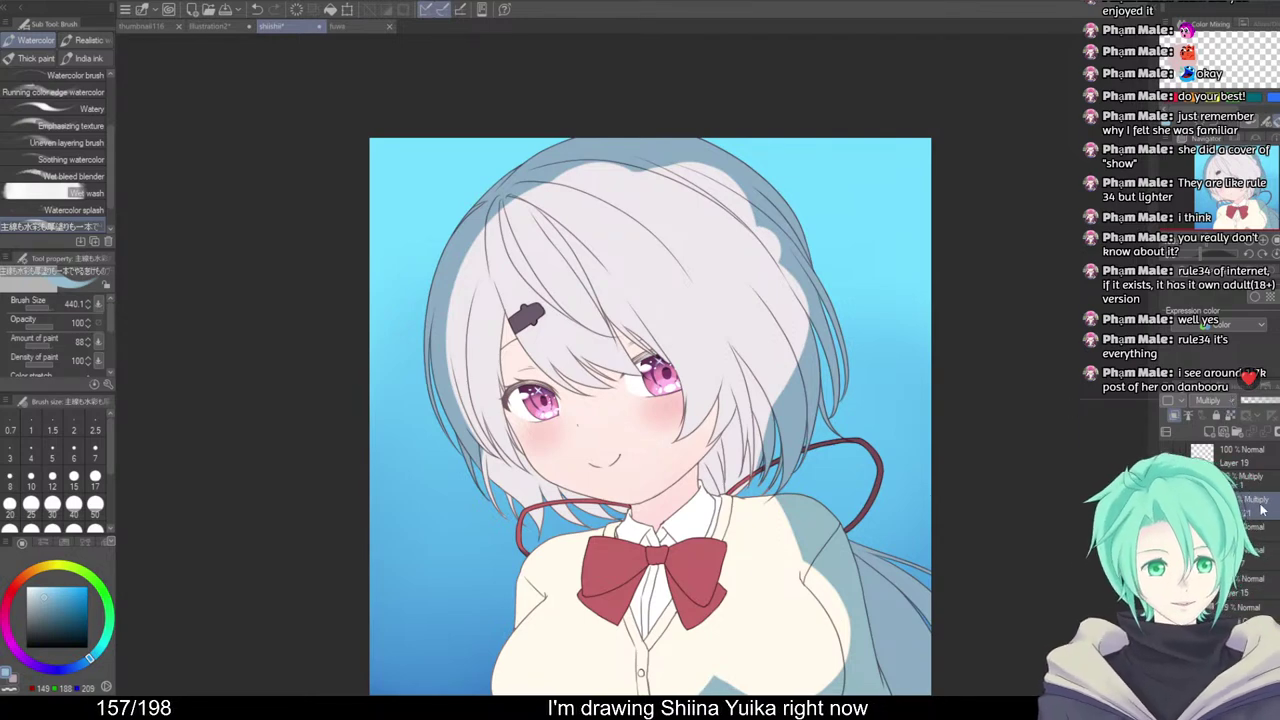
{"action": "key", "text": "b"}
{"action": "key", "text": "b"}
{"action": "left_click_drag", "start_coordinate": [751, 471], "coordinate": [620, 475]}
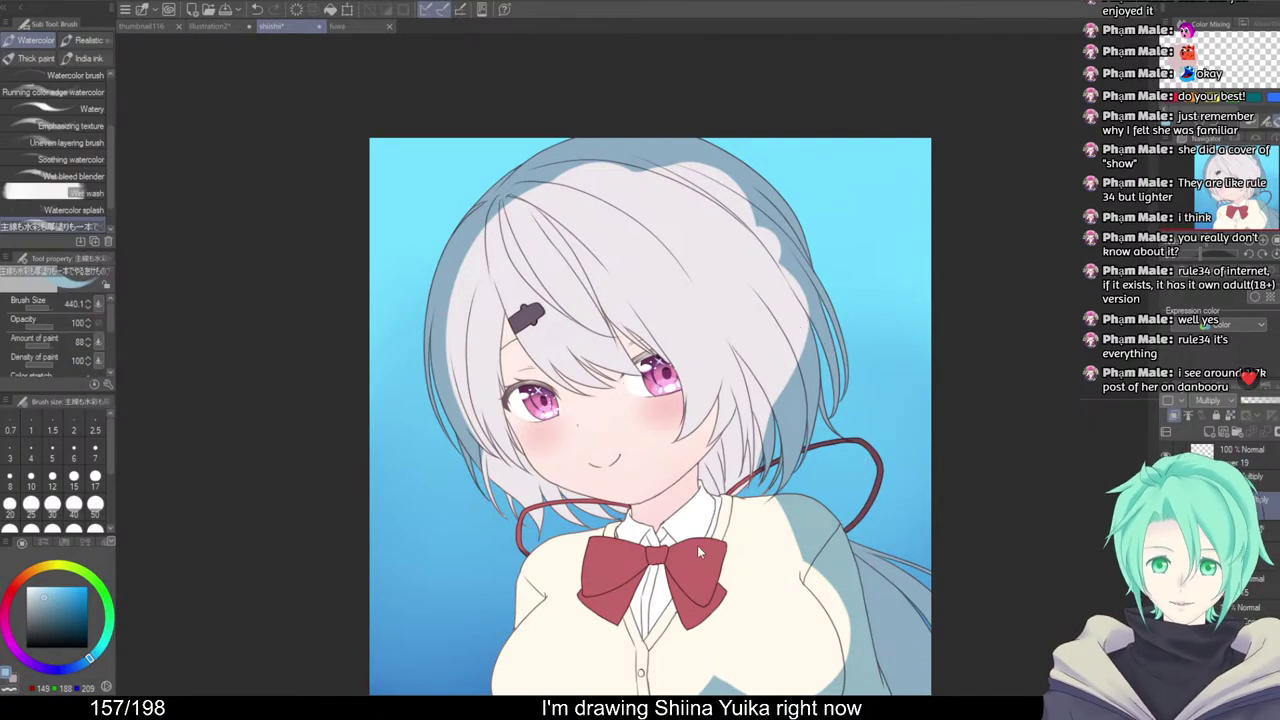
{"action": "left_click_drag", "start_coordinate": [764, 499], "coordinate": [793, 465]}
{"action": "left_click_drag", "start_coordinate": [793, 465], "coordinate": [781, 427]}
{"action": "scroll", "coordinate": [780, 425], "scroll_direction": "up", "scroll_amount": 4}
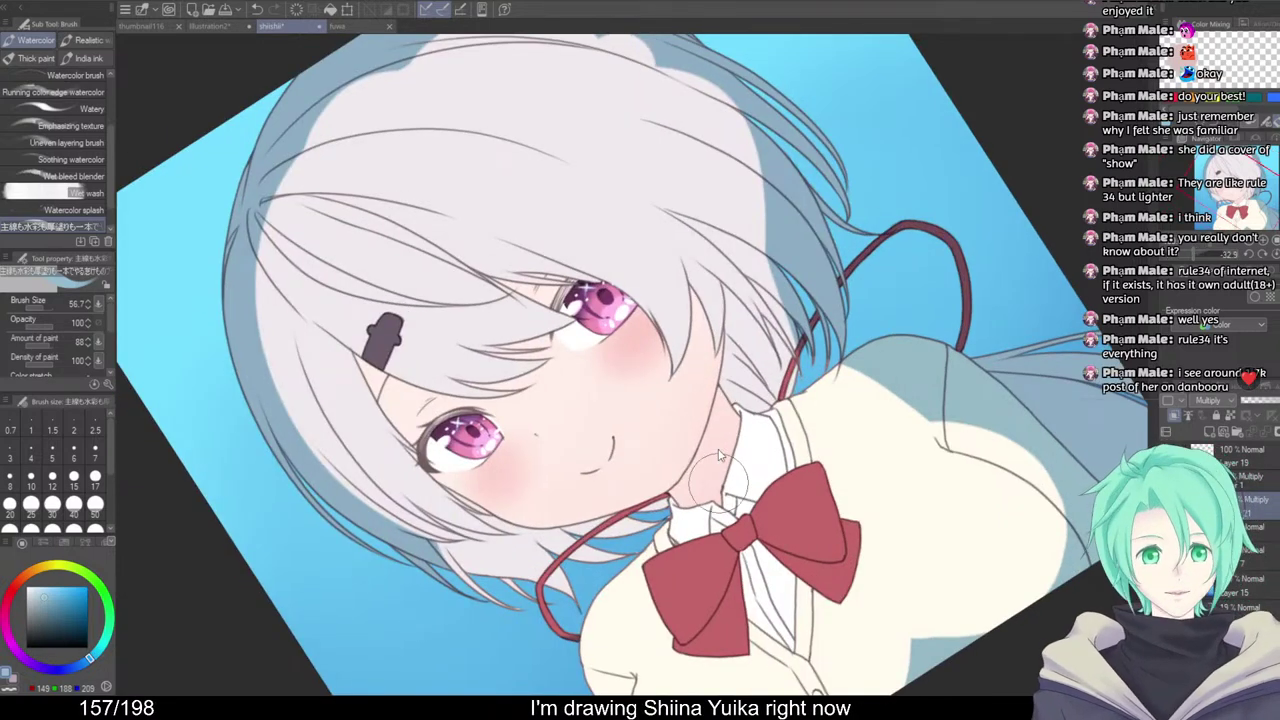
{"action": "left_click_drag", "start_coordinate": [718, 455], "coordinate": [718, 462]}
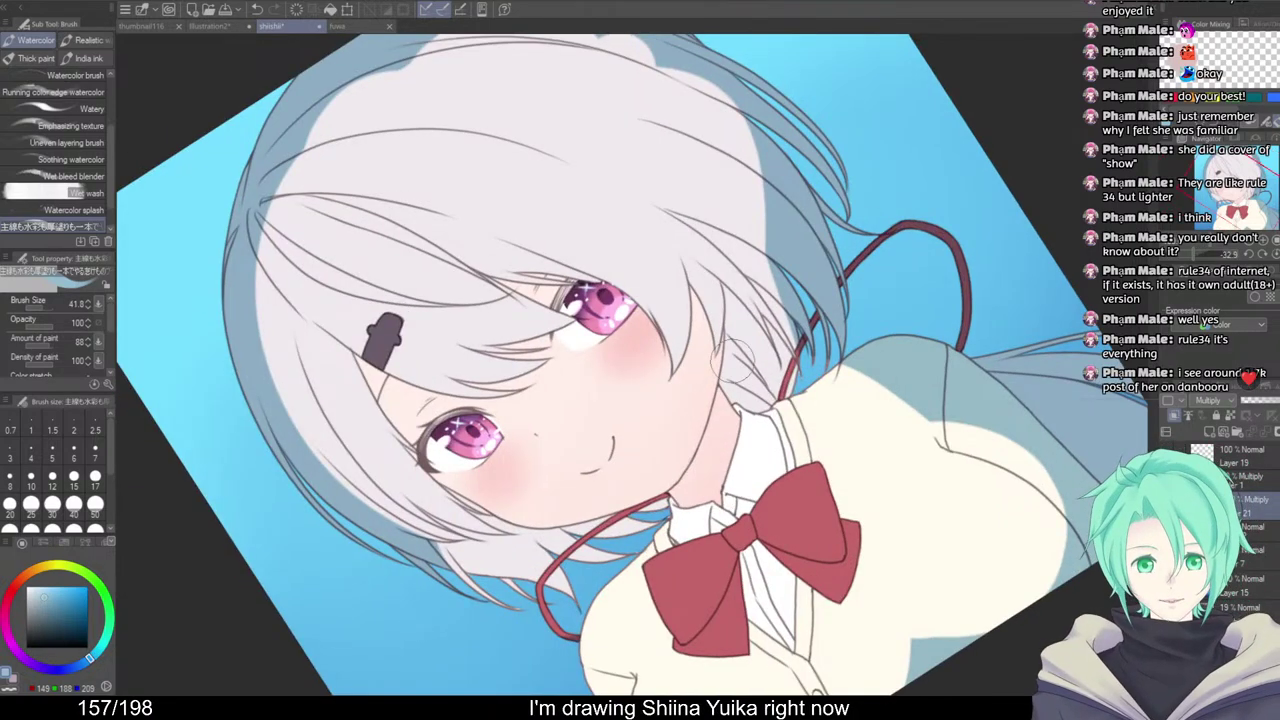
{"action": "mouse_move", "coordinate": [731, 369]}
{"action": "left_mouse_down"}
{"action": "mouse_move", "coordinate": [716, 472]}
{"action": "mouse_move", "coordinate": [688, 501]}
{"action": "mouse_move", "coordinate": [706, 475]}
{"action": "mouse_move", "coordinate": [665, 490]}
{"action": "left_mouse_up"}
{"action": "left_click_drag", "start_coordinate": [738, 398], "coordinate": [752, 412]}
{"action": "scroll", "coordinate": [752, 412], "scroll_direction": "down", "scroll_amount": 3}
{"action": "mouse_move", "coordinate": [830, 490]}
{"action": "left_mouse_down"}
{"action": "mouse_move", "coordinate": [787, 563]}
{"action": "mouse_move", "coordinate": [718, 597]}
{"action": "left_mouse_up"}
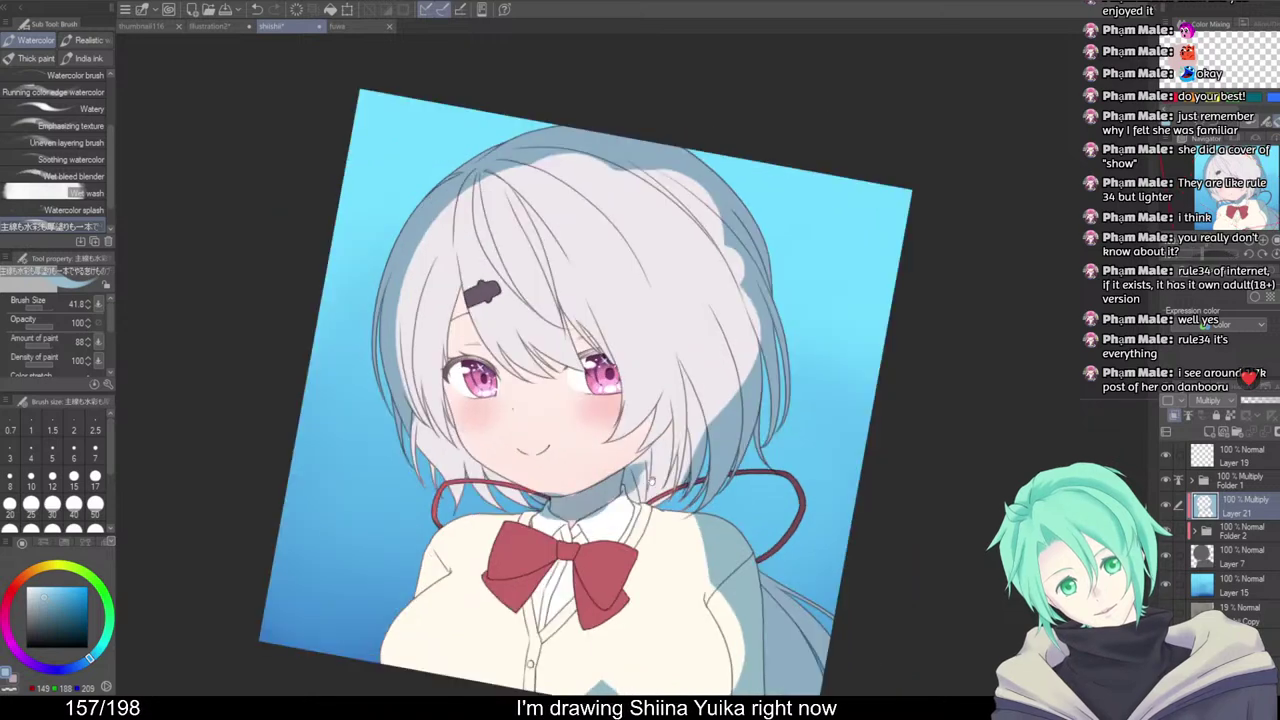
{"action": "mouse_move", "coordinate": [578, 520]}
{"action": "left_mouse_down"}
{"action": "mouse_move", "coordinate": [656, 495]}
{"action": "mouse_move", "coordinate": [655, 477]}
{"action": "mouse_move", "coordinate": [684, 462]}
{"action": "left_mouse_up"}
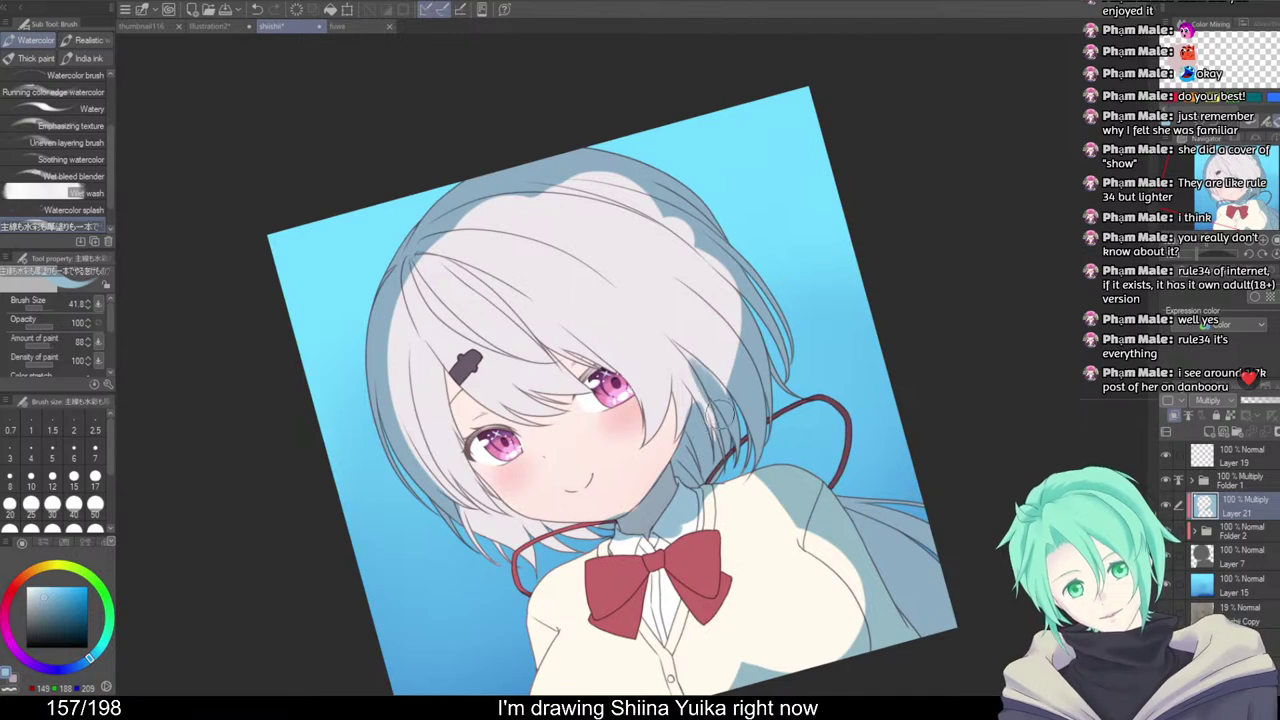
Clear the shadow from the crown and left side of the hair, and repaint a narrow shadow along its upper right edge
{"action": "scroll", "coordinate": [850, 435], "scroll_direction": "down", "scroll_amount": 2}
{"action": "mouse_move", "coordinate": [825, 365]}
{"action": "left_mouse_down"}
{"action": "mouse_move", "coordinate": [860, 440]}
{"action": "mouse_move", "coordinate": [813, 401]}
{"action": "left_mouse_up"}
{"action": "scroll", "coordinate": [820, 400], "scroll_direction": "down", "scroll_amount": 2}
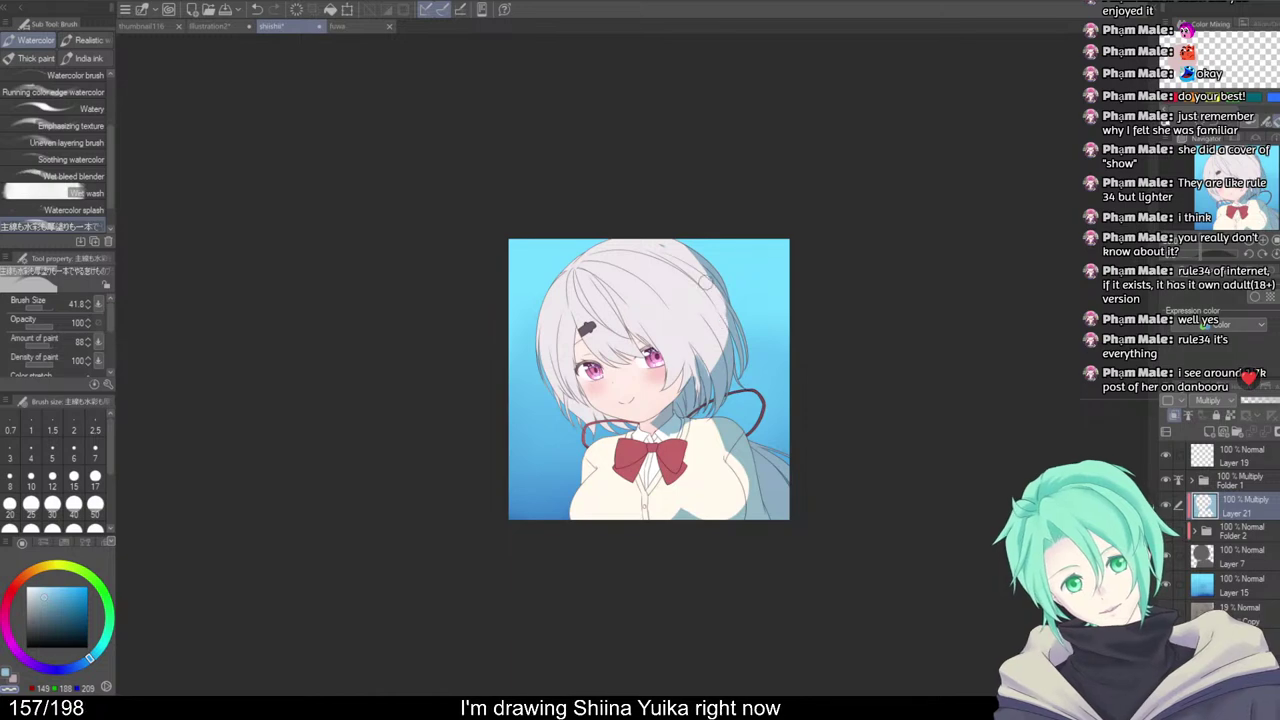
{"action": "scroll", "coordinate": [708, 305], "scroll_direction": "up", "scroll_amount": 2}
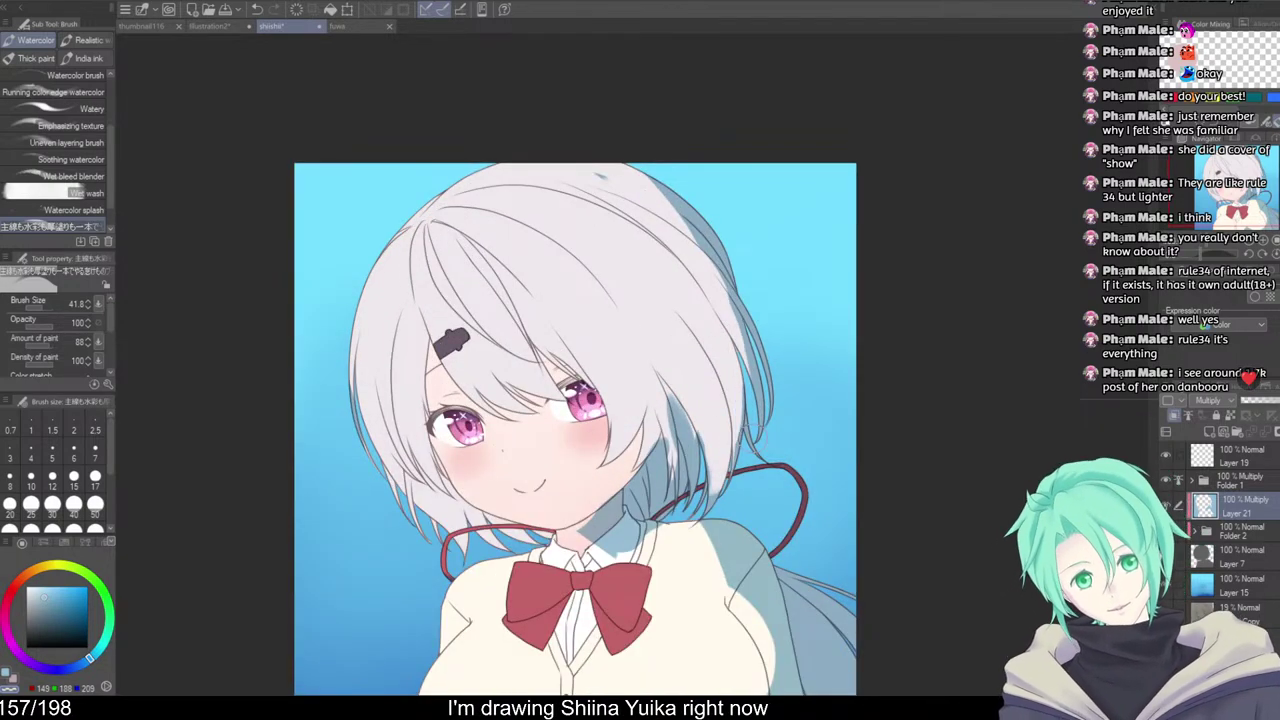
{"action": "left_click_drag", "start_coordinate": [605, 158], "coordinate": [655, 228]}
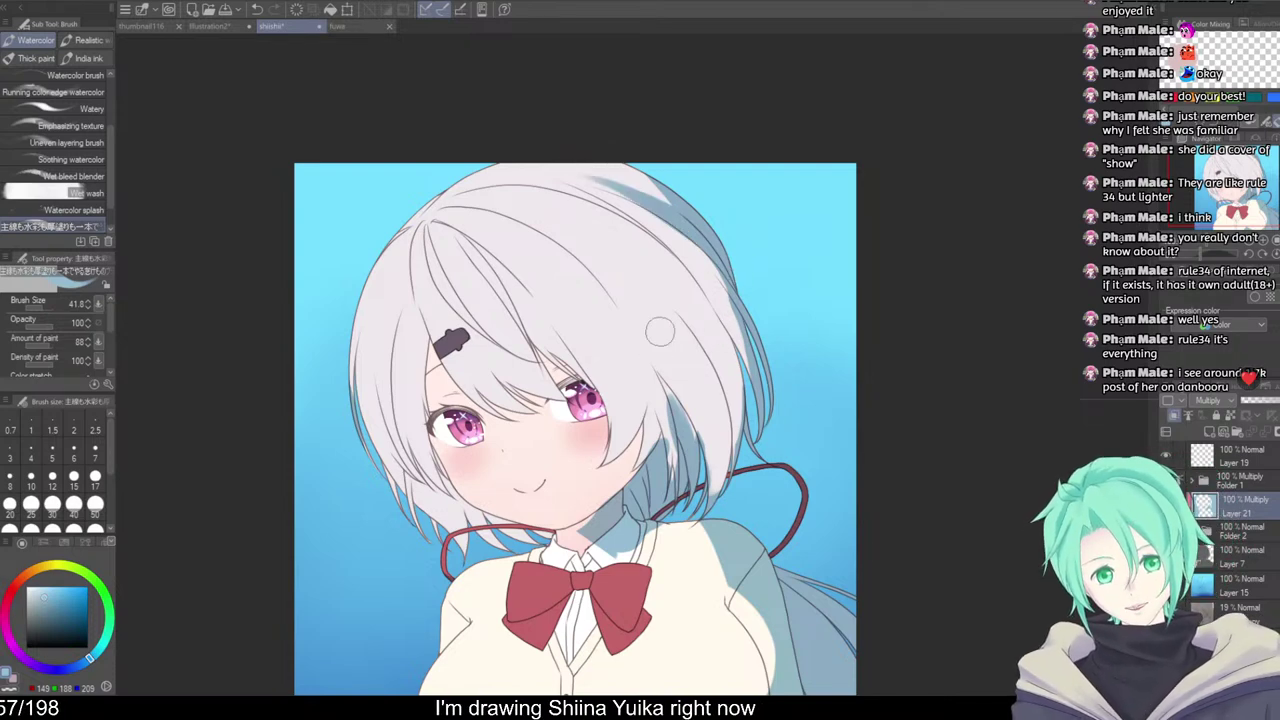
Trim the shadow off the shirt collar and refine the neck shadow under the jaw at brush size 14.8
{"action": "left_click_drag", "start_coordinate": [728, 400], "coordinate": [704, 292]}
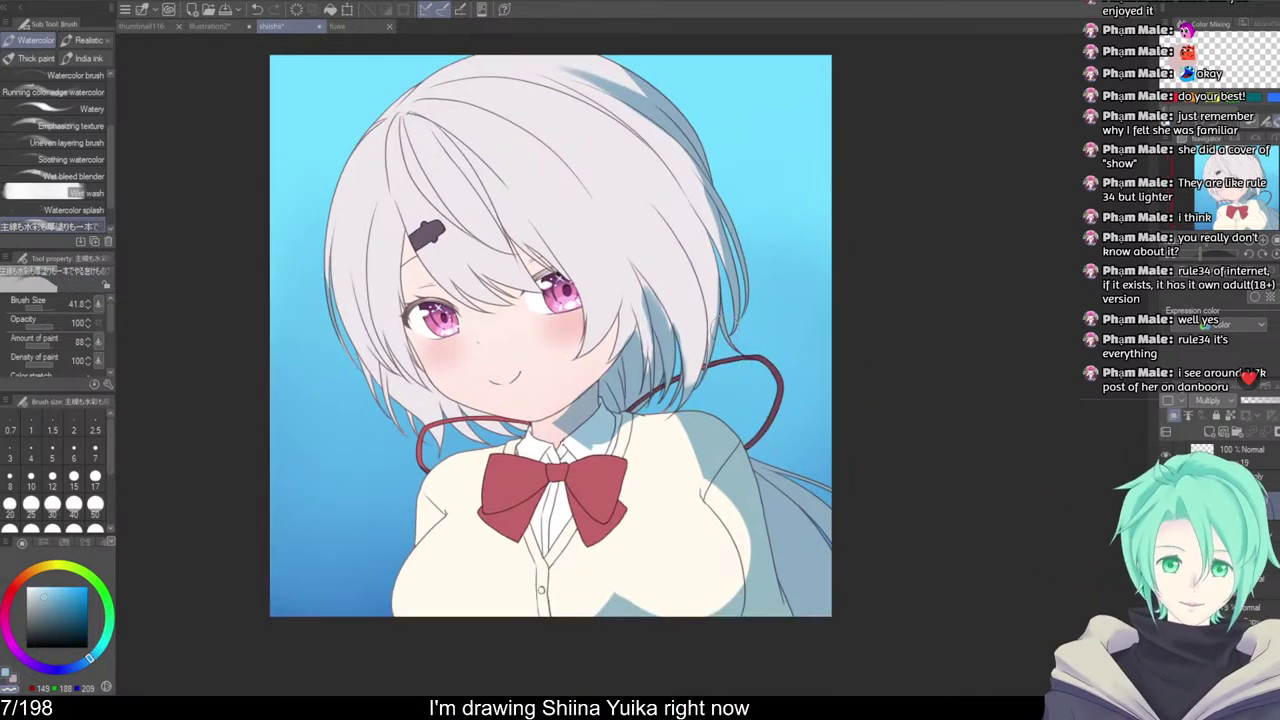
{"action": "left_click_drag", "start_coordinate": [490, 383], "coordinate": [635, 463]}
{"action": "key", "text": "ctrl+z"}
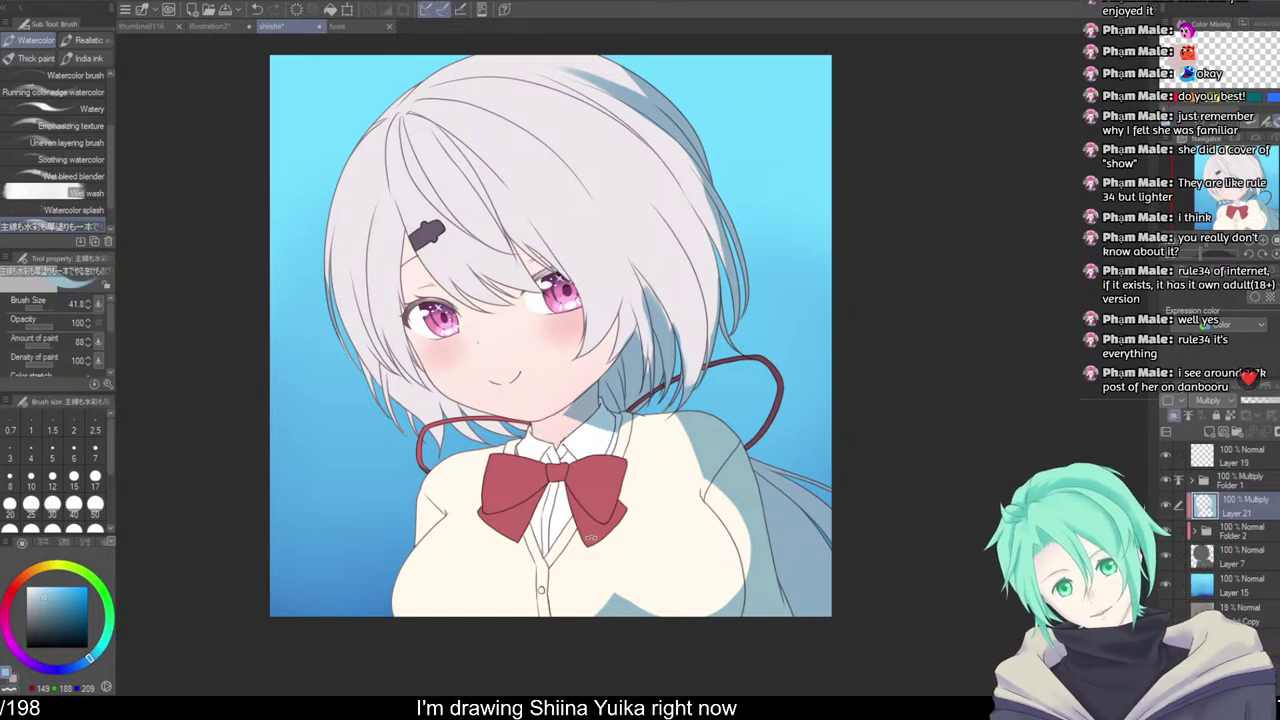
{"action": "left_click_drag", "start_coordinate": [561, 298], "coordinate": [615, 269]}
{"action": "left_click_drag", "start_coordinate": [545, 375], "coordinate": [568, 377]}
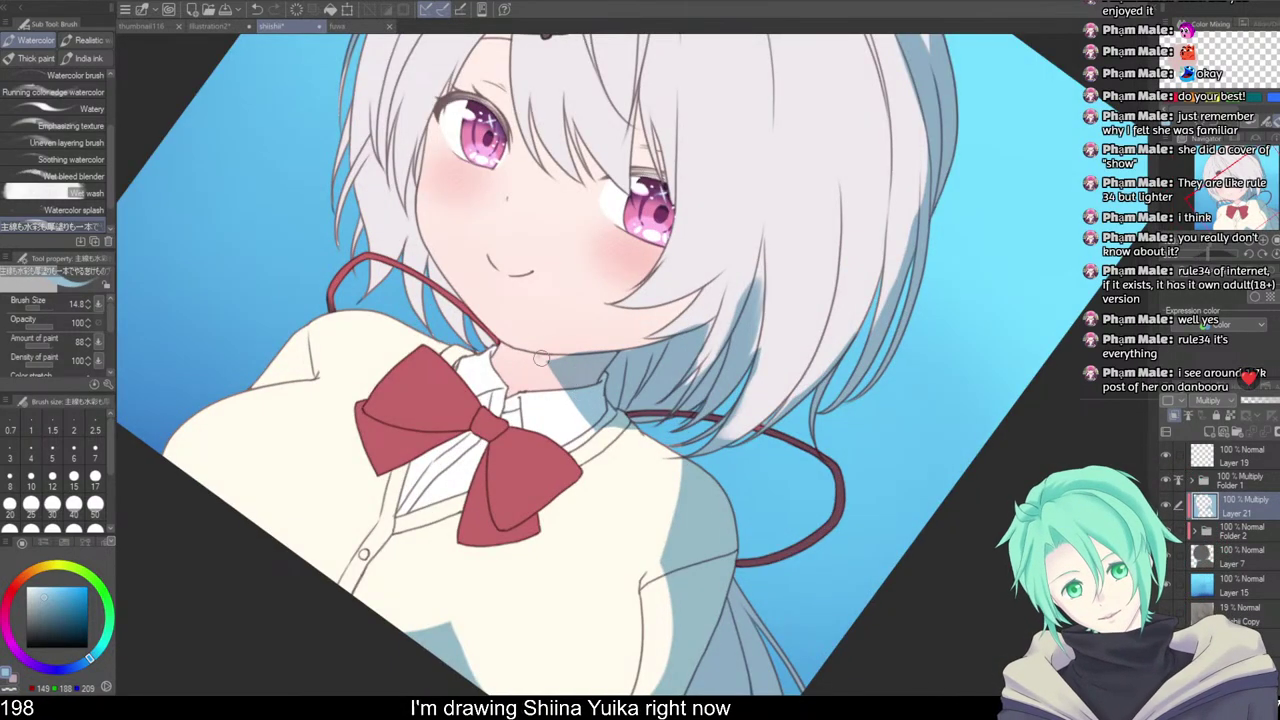
{"action": "left_click_drag", "start_coordinate": [616, 340], "coordinate": [555, 350]}
{"action": "left_click_drag", "start_coordinate": [770, 210], "coordinate": [594, 158]}
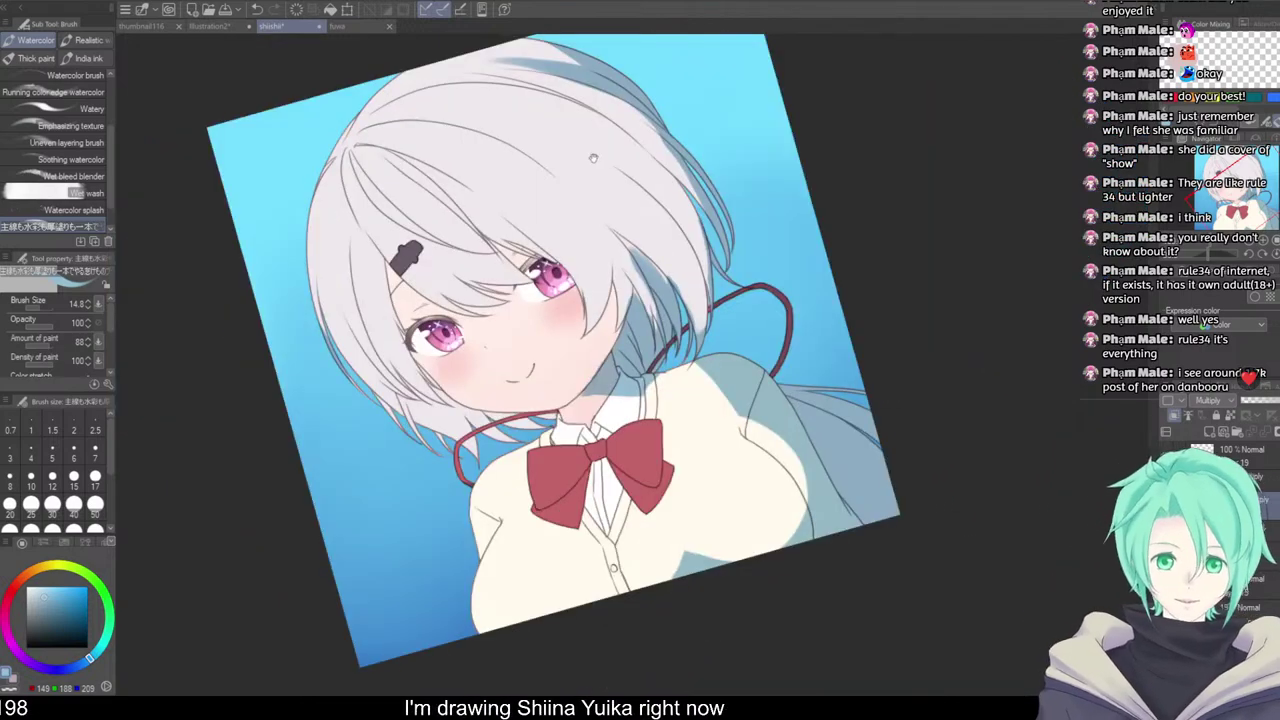
Extend the shadow over the sweater's right shoulder, sleeve and side of the chest at brush size 14.8
{"action": "mouse_move", "coordinate": [673, 286]}
{"action": "left_mouse_down"}
{"action": "mouse_move", "coordinate": [735, 310]}
{"action": "mouse_move", "coordinate": [728, 353]}
{"action": "left_mouse_up"}
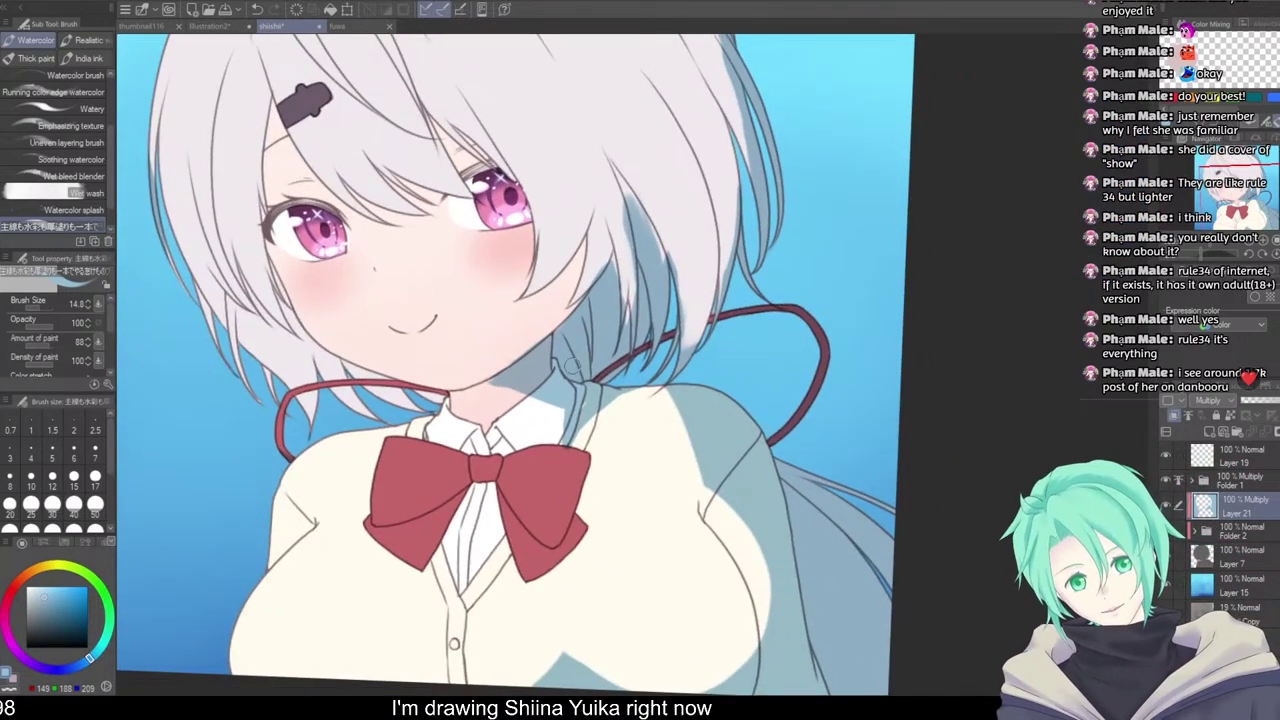
{"action": "mouse_move", "coordinate": [606, 400]}
{"action": "left_mouse_down"}
{"action": "mouse_move", "coordinate": [728, 447]}
{"action": "mouse_move", "coordinate": [575, 388]}
{"action": "mouse_move", "coordinate": [701, 463]}
{"action": "mouse_move", "coordinate": [761, 537]}
{"action": "left_mouse_up"}
{"action": "left_click_drag", "start_coordinate": [682, 468], "coordinate": [764, 588]}
{"action": "left_click_drag", "start_coordinate": [704, 505], "coordinate": [726, 536]}
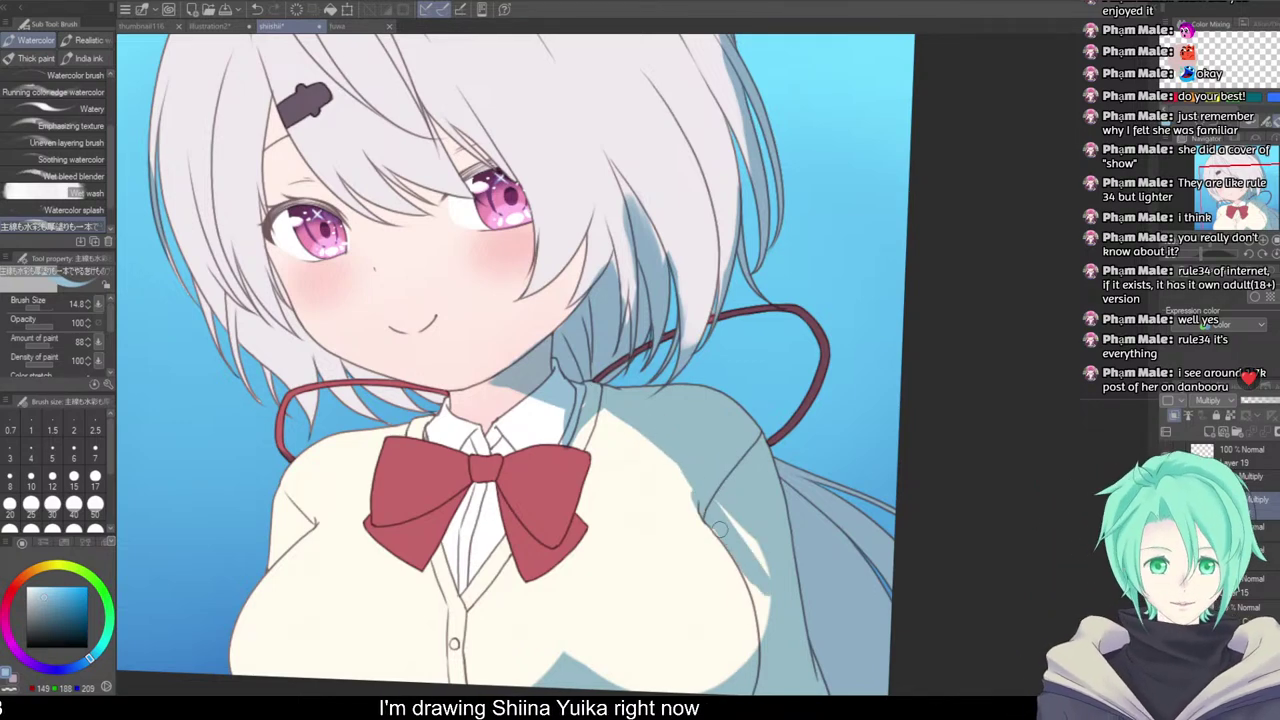
{"action": "mouse_move", "coordinate": [708, 482]}
{"action": "left_mouse_down"}
{"action": "mouse_move", "coordinate": [761, 556]}
{"action": "mouse_move", "coordinate": [765, 673]}
{"action": "left_mouse_up"}
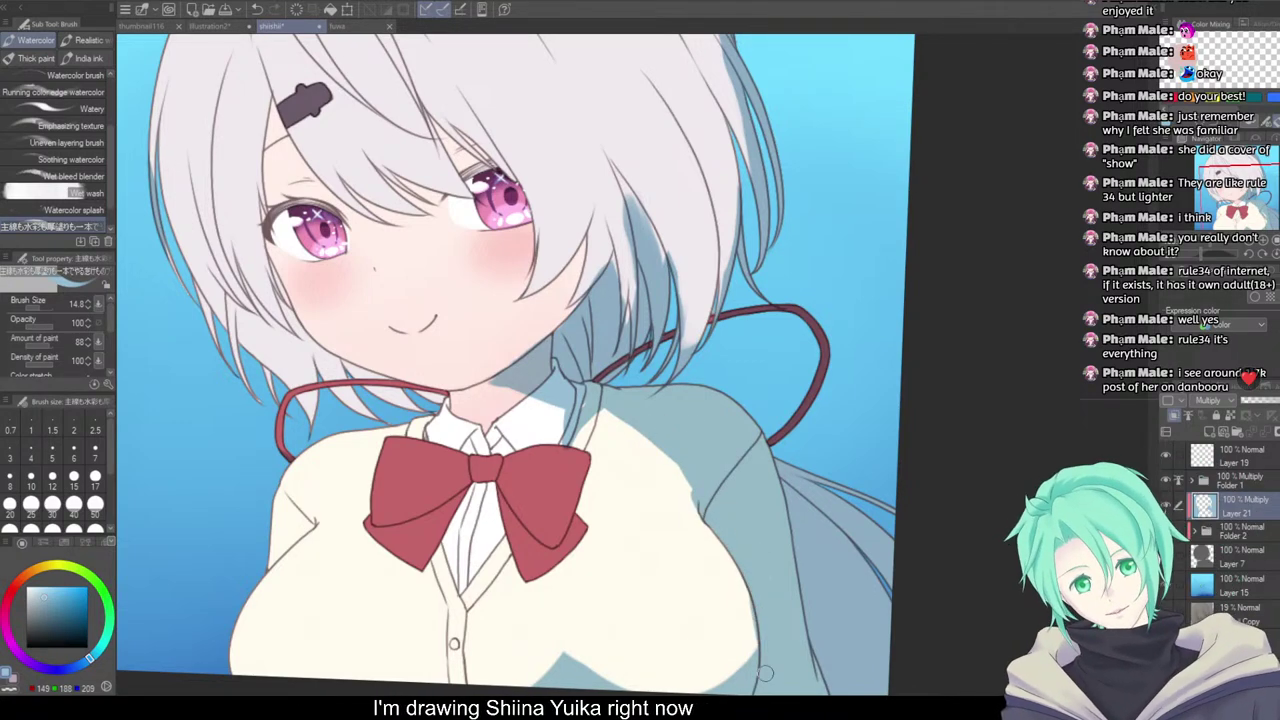
Erase the leftover triangular shadow at the sweater's lower edge with transparent color at brush size 60.2
{"action": "scroll", "coordinate": [807, 521], "scroll_direction": "down", "scroll_amount": 2}
{"action": "mouse_move", "coordinate": [807, 521]}
{"action": "left_mouse_down"}
{"action": "mouse_move", "coordinate": [889, 471]}
{"action": "mouse_move", "coordinate": [900, 433]}
{"action": "left_mouse_up"}
{"action": "scroll", "coordinate": [889, 471], "scroll_direction": "up", "scroll_amount": 2}
{"action": "key", "text": "c"}
{"action": "left_click_drag", "start_coordinate": [752, 470], "coordinate": [723, 497]}
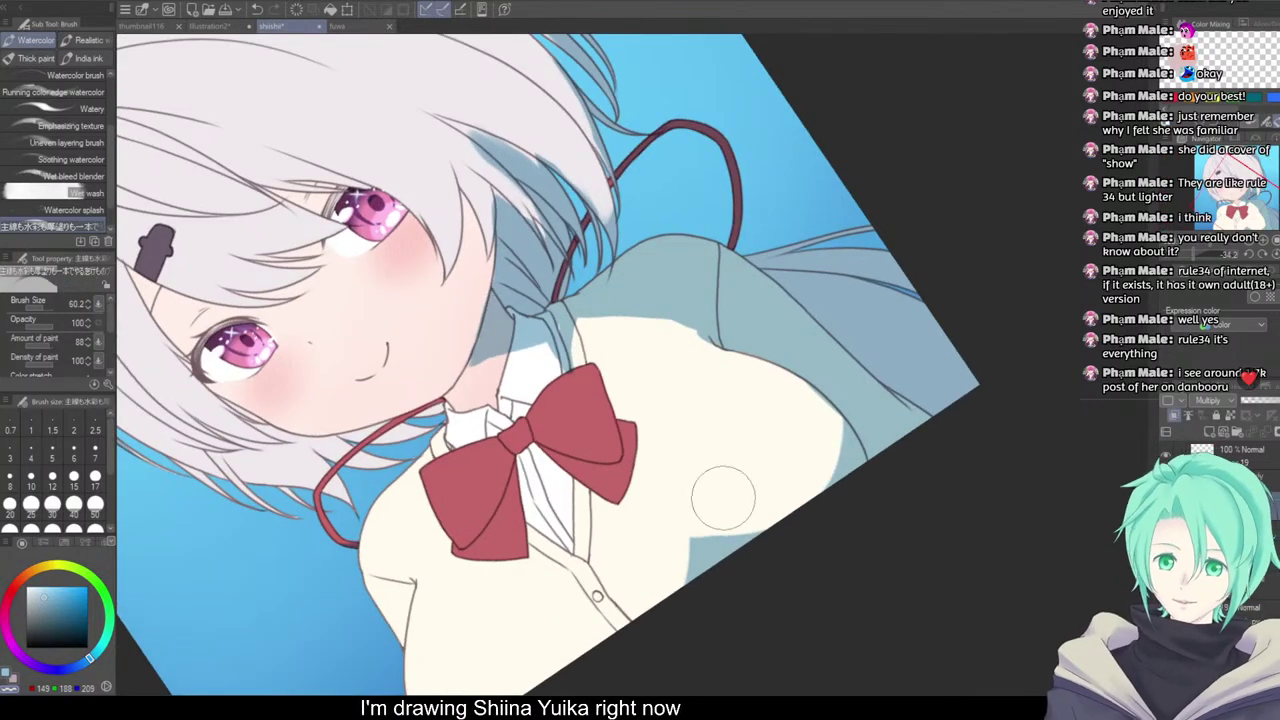
{"action": "left_click_drag", "start_coordinate": [690, 572], "coordinate": [746, 540]}
{"action": "scroll", "coordinate": [848, 405], "scroll_direction": "down", "scroll_amount": 2}
{"action": "left_click_drag", "start_coordinate": [848, 405], "coordinate": [820, 529]}
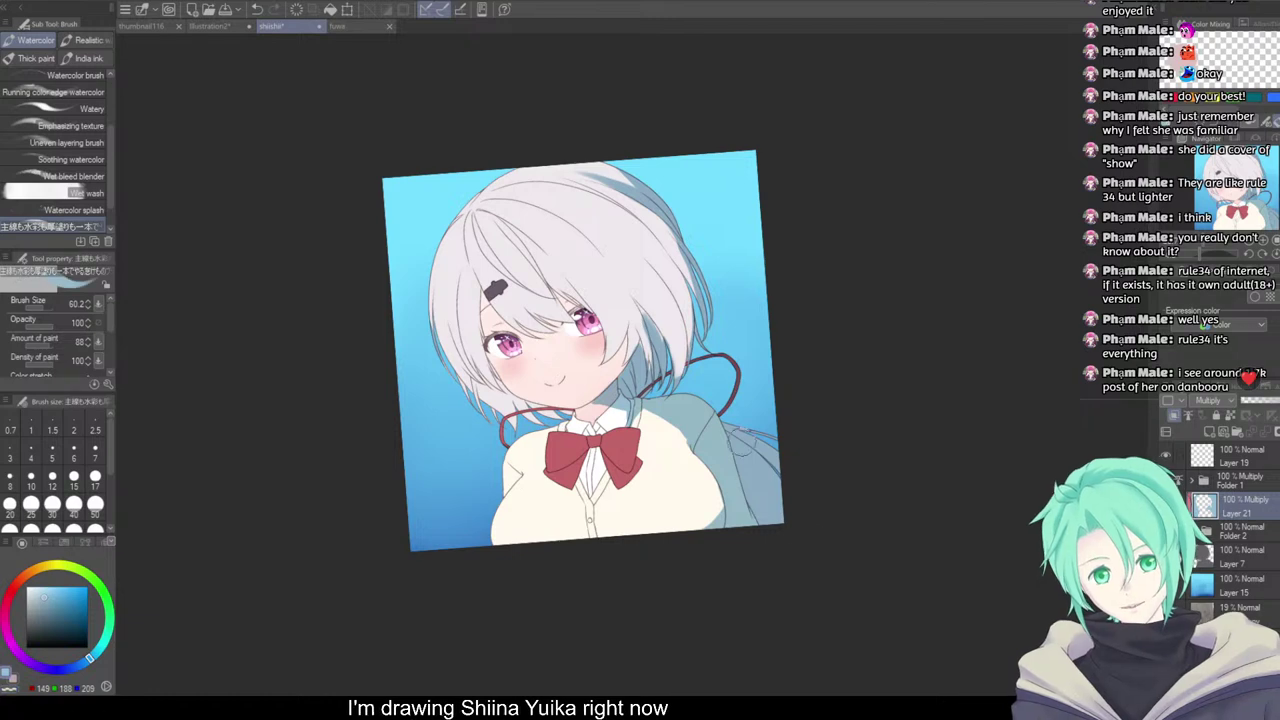
Touch up the shadow around the right sleeve and ponytail, and save the illustration
{"action": "key", "text": "c"}
{"action": "mouse_move", "coordinate": [738, 451]}
{"action": "left_mouse_down"}
{"action": "mouse_move", "coordinate": [803, 531]}
{"action": "mouse_move", "coordinate": [749, 454]}
{"action": "mouse_move", "coordinate": [787, 525]}
{"action": "left_mouse_up"}
{"action": "key", "text": "c"}
{"action": "left_click", "coordinate": [791, 437], "text": "alt"}
{"action": "mouse_move", "coordinate": [805, 425]}
{"action": "left_mouse_down"}
{"action": "mouse_move", "coordinate": [837, 471]}
{"action": "mouse_move", "coordinate": [841, 457]}
{"action": "left_mouse_up"}
{"action": "left_click_drag", "start_coordinate": [658, 395], "coordinate": [745, 484]}
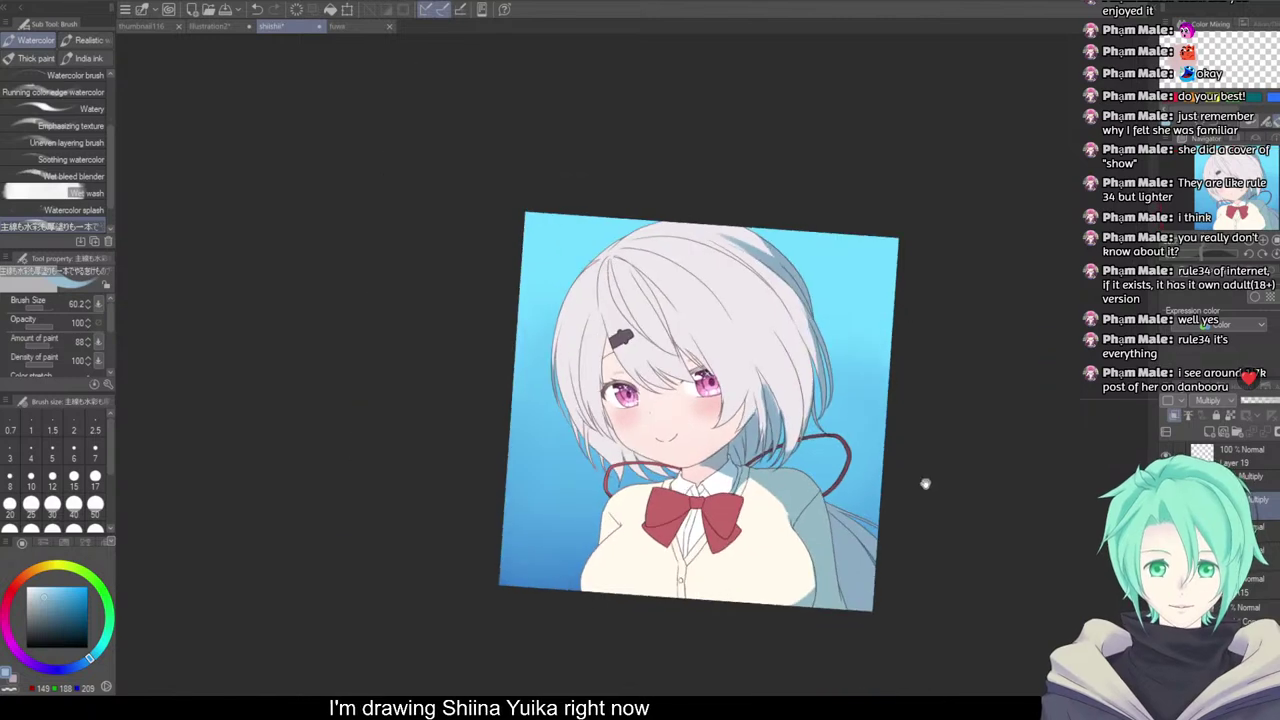
{"action": "left_click_drag", "start_coordinate": [923, 483], "coordinate": [962, 426]}
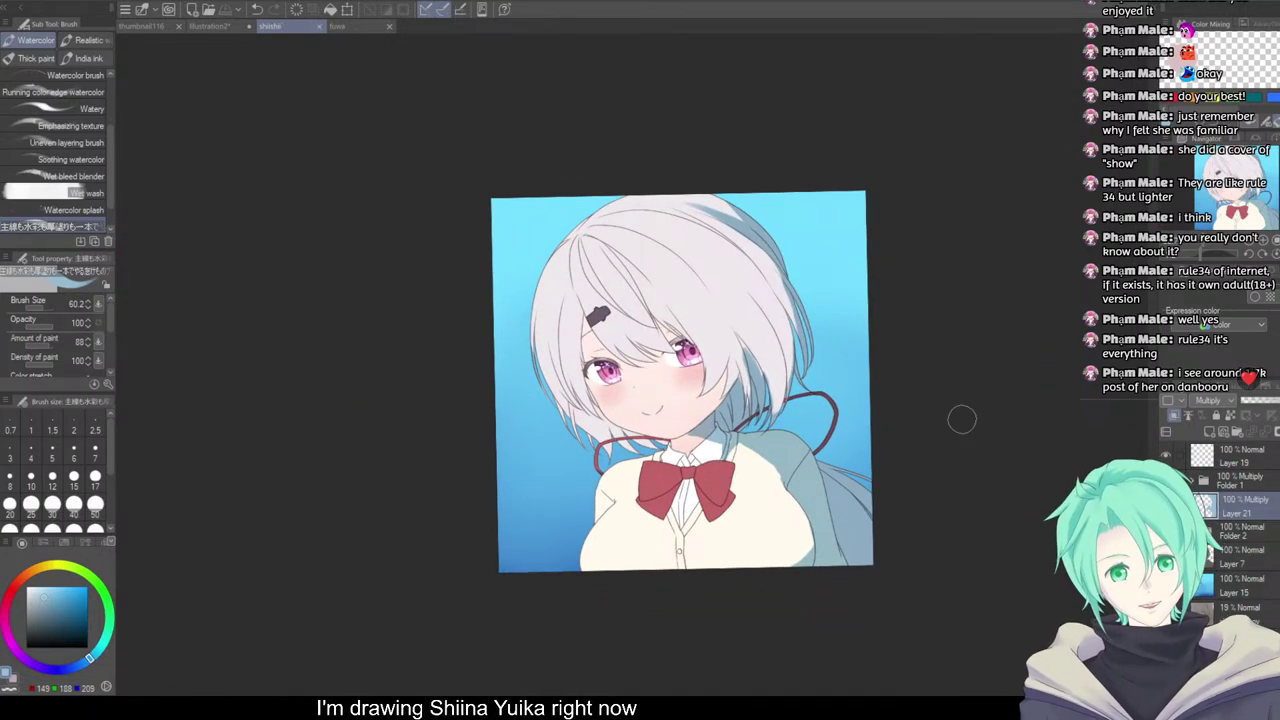
{"action": "left_click_drag", "start_coordinate": [757, 371], "coordinate": [830, 474]}
{"action": "left_click_drag", "start_coordinate": [924, 460], "coordinate": [930, 486]}
{"action": "scroll", "coordinate": [830, 340], "scroll_direction": "up", "scroll_amount": 2}
{"action": "left_click_drag", "start_coordinate": [830, 340], "coordinate": [928, 363]}
{"action": "scroll", "coordinate": [928, 363], "scroll_direction": "down", "scroll_amount": 1}
{"action": "left_click_drag", "start_coordinate": [979, 449], "coordinate": [902, 430]}
{"action": "scroll", "coordinate": [925, 441], "scroll_direction": "down", "scroll_amount": 1}
{"action": "left_click_drag", "start_coordinate": [967, 457], "coordinate": [969, 459]}
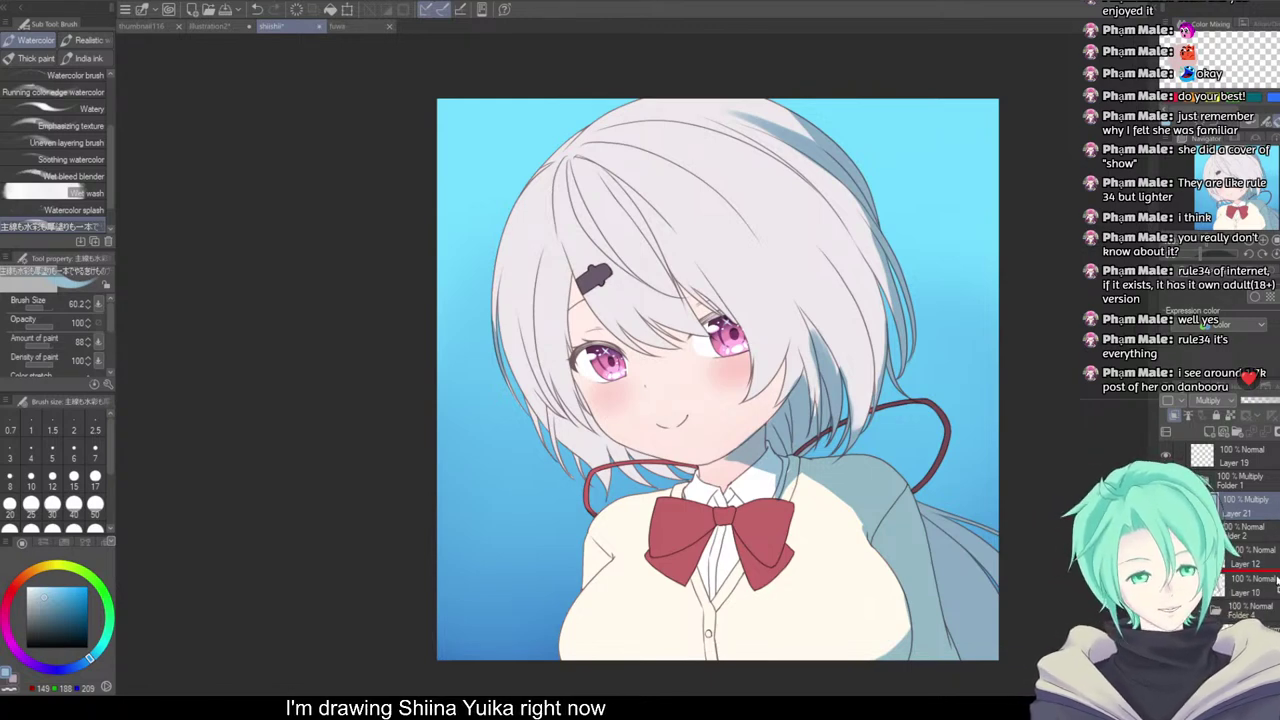
Move Layer 21 between Layer 12 and Layer 10, and paste a copy of it above Layer 14 in Folder 4
{"action": "left_click_drag", "start_coordinate": [1276, 584], "coordinate": [1266, 568]}
{"action": "key", "text": "ctrl+a"}
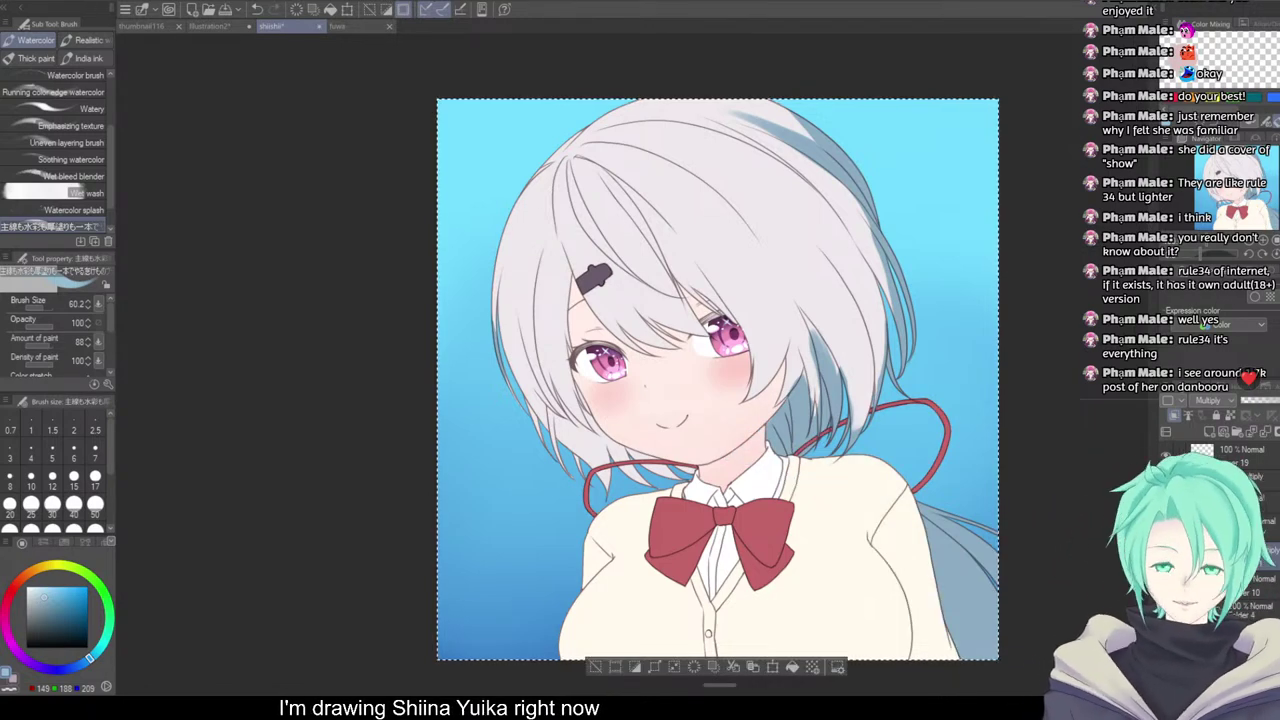
{"action": "left_click", "coordinate": [1250, 609]}
{"action": "key", "text": "ctrl+v"}
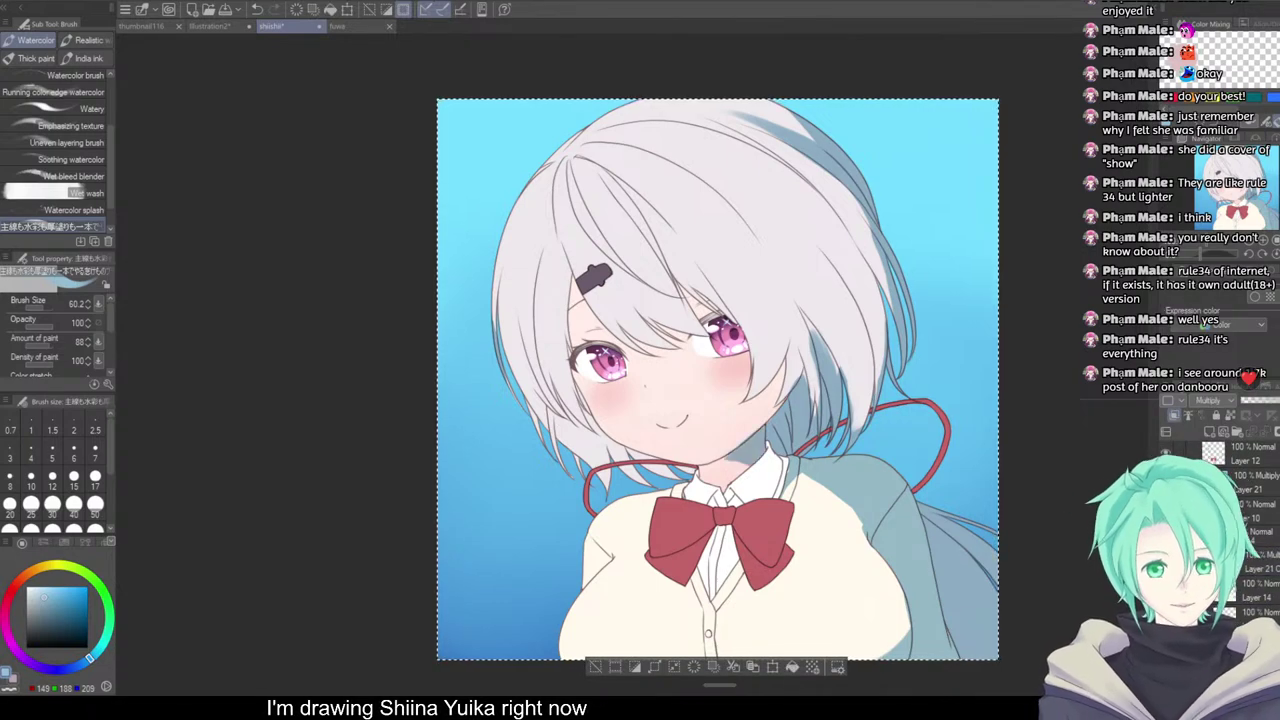
{"action": "key", "text": "ctrl+d"}
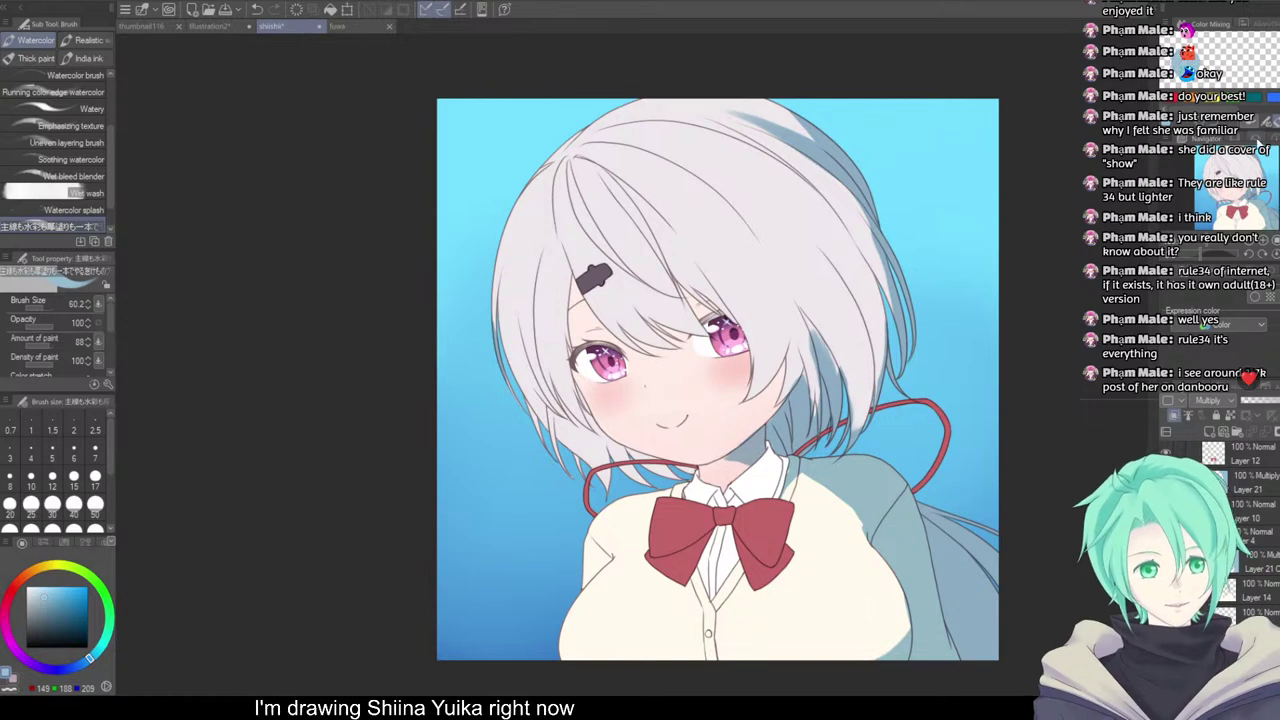
Clean up the neck shadow along the jawline and beside the shirt collar at brush size 9.6
{"action": "mouse_move", "coordinate": [815, 478]}
{"action": "left_mouse_down"}
{"action": "mouse_move", "coordinate": [846, 390]}
{"action": "mouse_move", "coordinate": [903, 331]}
{"action": "mouse_move", "coordinate": [838, 296]}
{"action": "left_mouse_up"}
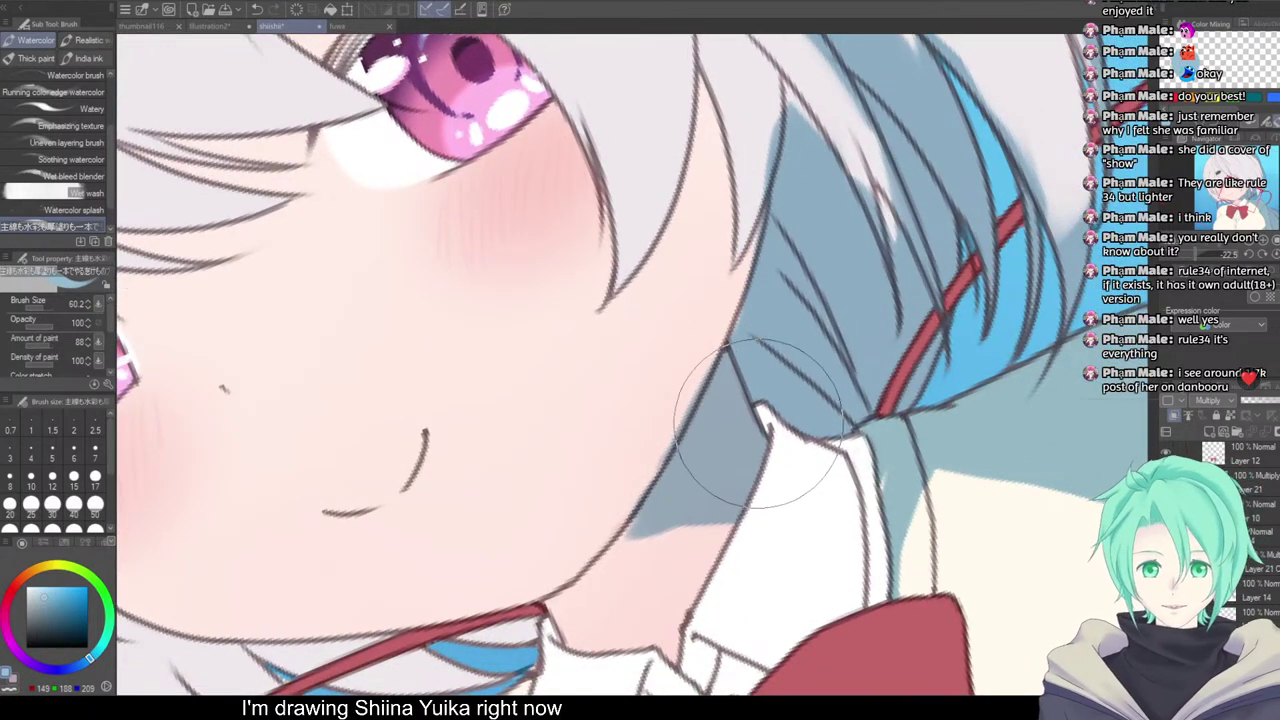
{"action": "left_click_drag", "start_coordinate": [755, 423], "coordinate": [722, 501]}
{"action": "key", "text": "c"}
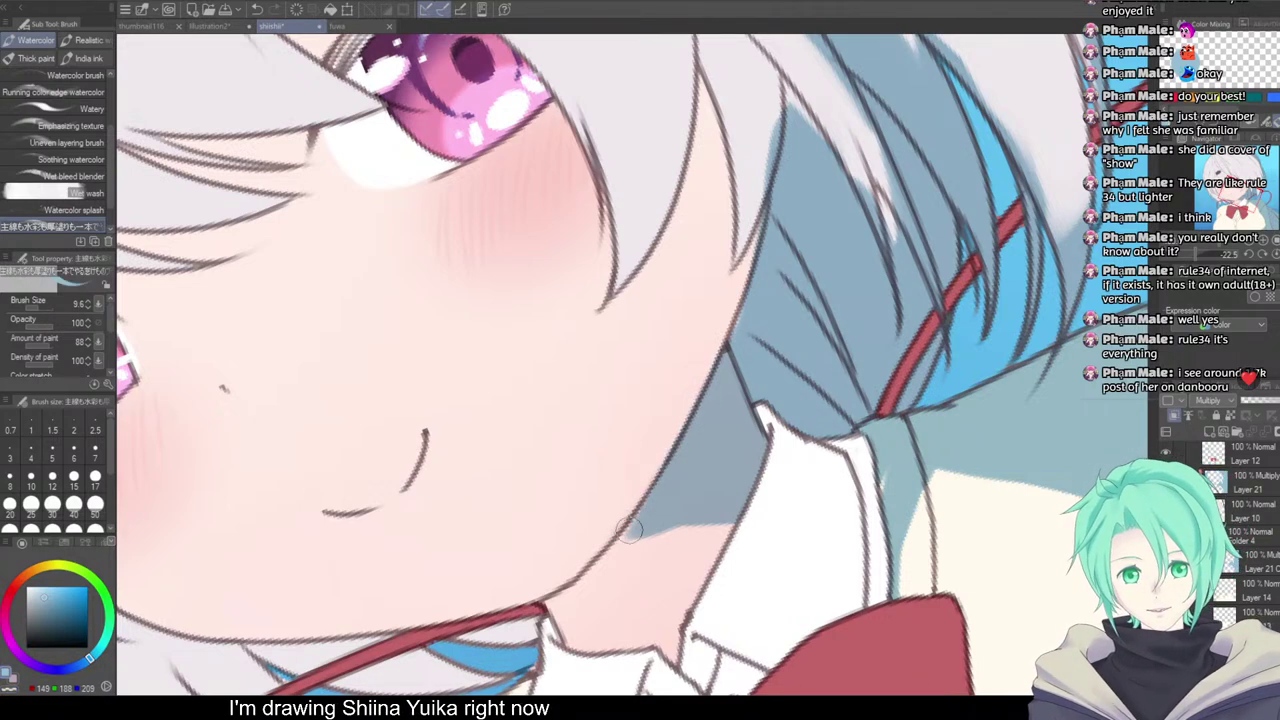
{"action": "mouse_move", "coordinate": [629, 530]}
{"action": "left_mouse_down"}
{"action": "mouse_move", "coordinate": [689, 413]}
{"action": "mouse_move", "coordinate": [710, 500]}
{"action": "mouse_move", "coordinate": [735, 382]}
{"action": "mouse_move", "coordinate": [815, 347]}
{"action": "mouse_move", "coordinate": [800, 375]}
{"action": "left_mouse_up"}
{"action": "left_click_drag", "start_coordinate": [872, 390], "coordinate": [806, 563]}
{"action": "left_click_drag", "start_coordinate": [785, 400], "coordinate": [619, 496]}
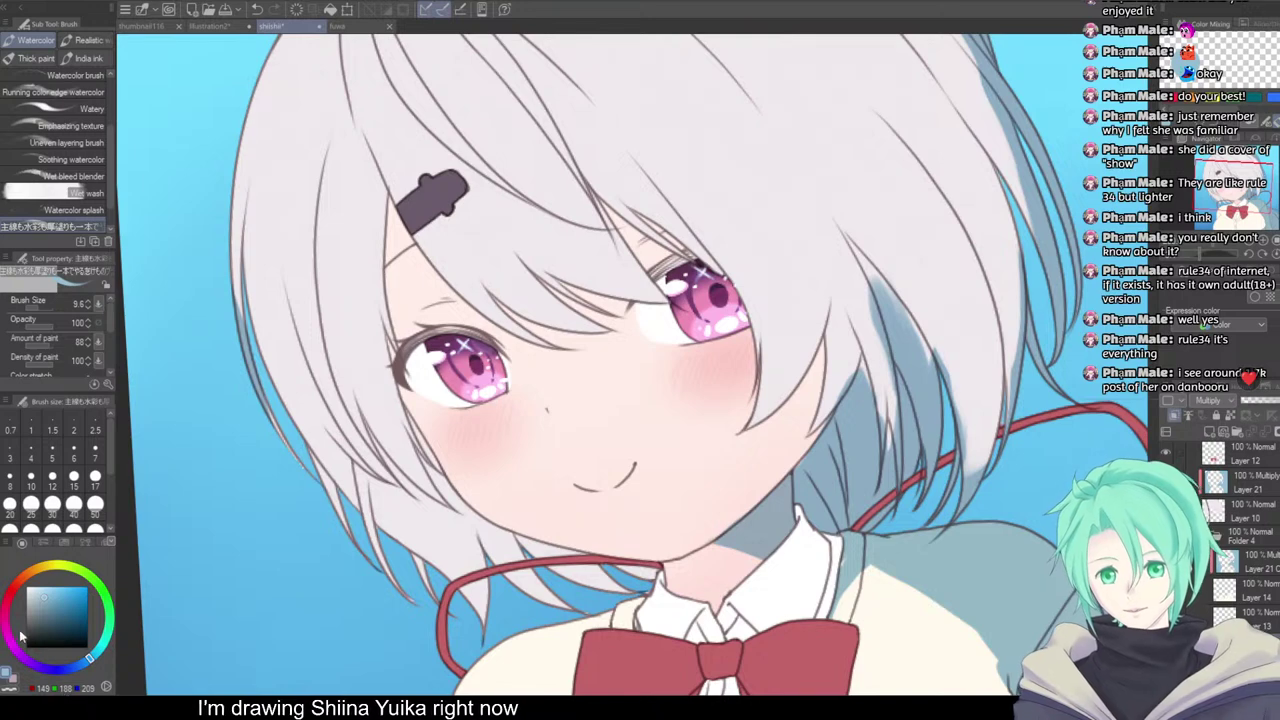
Try painting a grayish violet (177, 176, 189) shadow on the skin between the bangs above the right-hand eye
{"action": "left_click", "coordinate": [12, 591]}
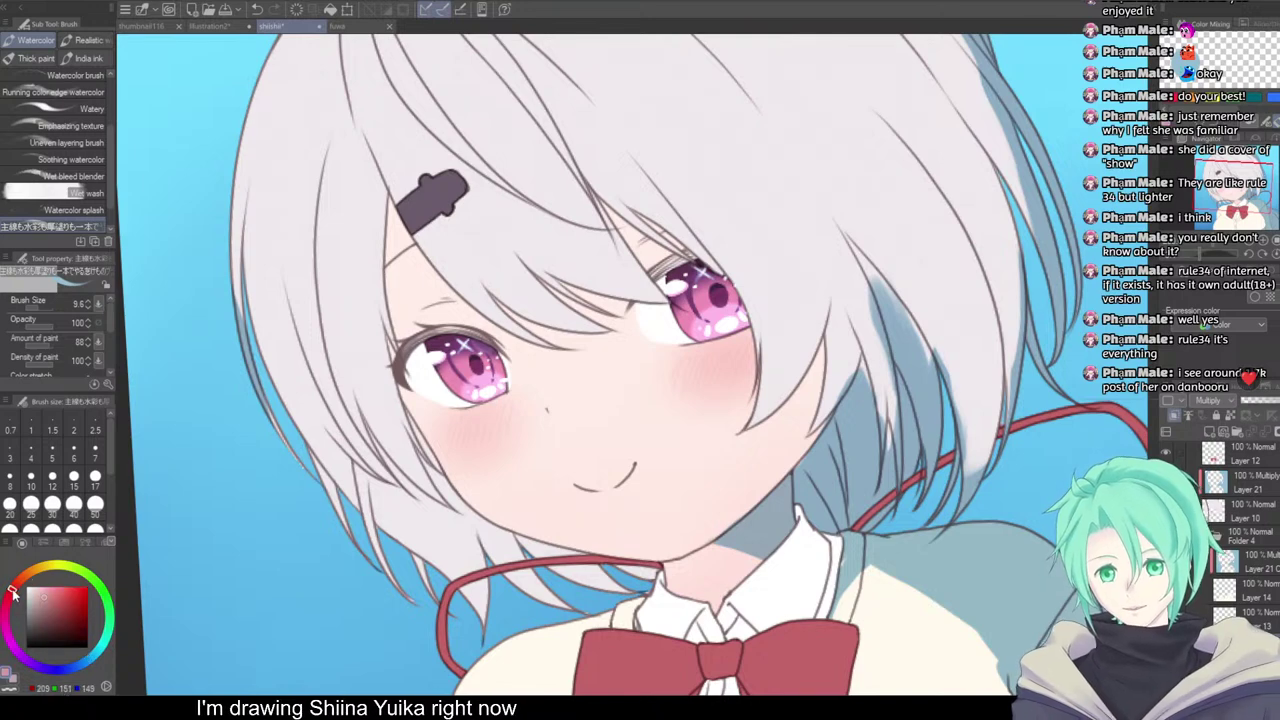
{"action": "left_click", "coordinate": [51, 667]}
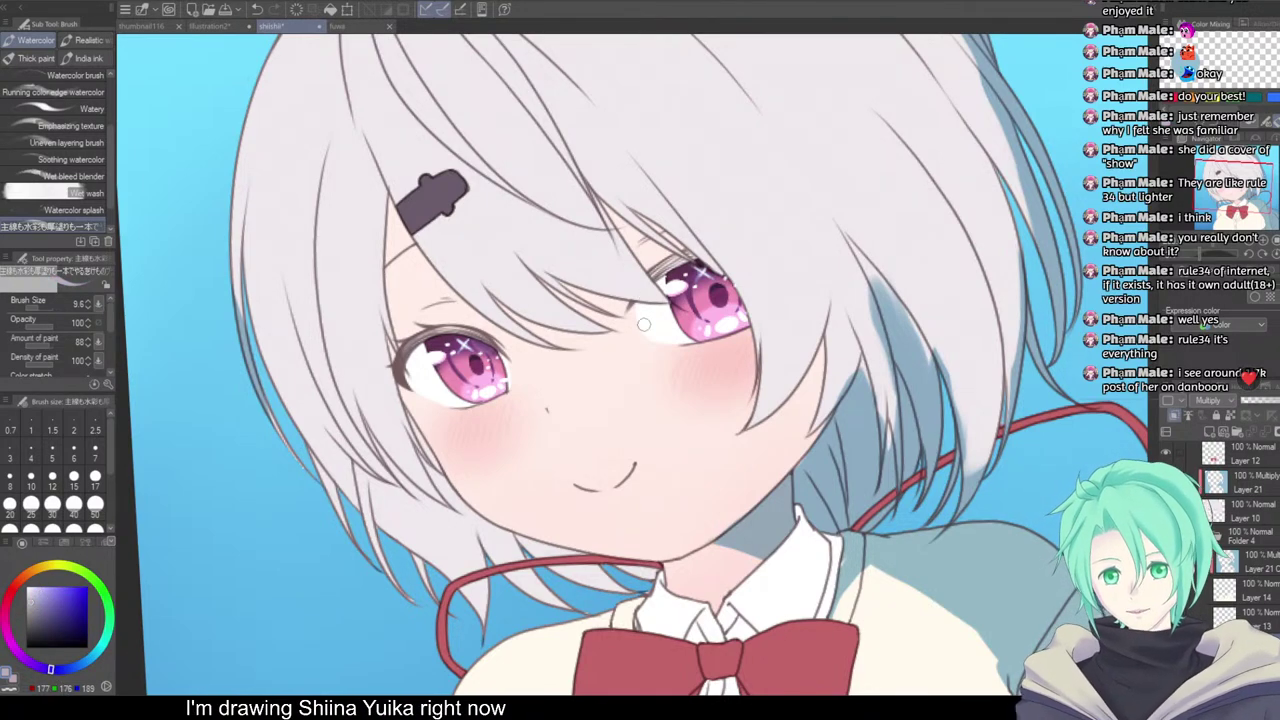
{"action": "mouse_move", "coordinate": [614, 218]}
{"action": "left_mouse_down"}
{"action": "mouse_move", "coordinate": [642, 252]}
{"action": "mouse_move", "coordinate": [655, 237]}
{"action": "left_mouse_up"}
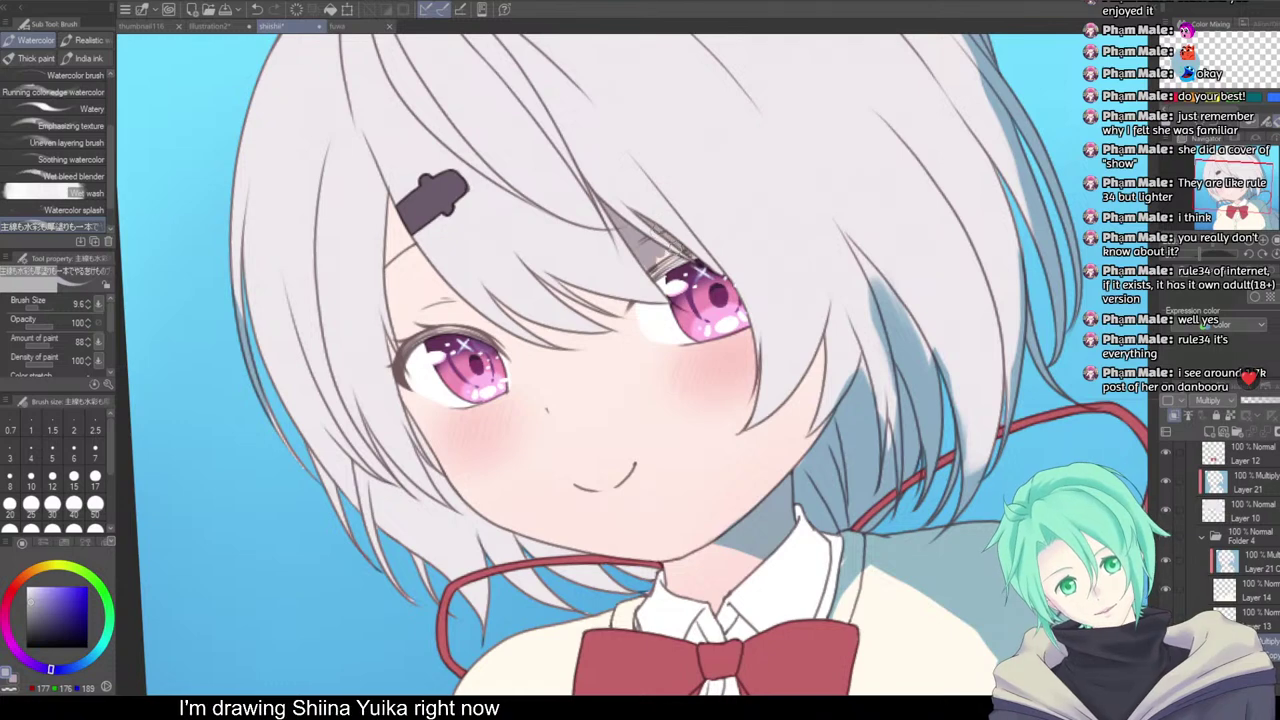
{"action": "key", "text": "ctrl+z"}
Paint a shadow on the skin under the bangs around the right-hand eye, lightening its color to pale violet (212, 211, 224)
{"action": "mouse_move", "coordinate": [598, 188]}
{"action": "left_mouse_down"}
{"action": "mouse_move", "coordinate": [642, 262]}
{"action": "mouse_move", "coordinate": [662, 243]}
{"action": "mouse_move", "coordinate": [701, 265]}
{"action": "left_mouse_up"}
{"action": "mouse_move", "coordinate": [569, 119]}
{"action": "left_mouse_down"}
{"action": "mouse_move", "coordinate": [612, 112]}
{"action": "mouse_move", "coordinate": [594, 126]}
{"action": "left_mouse_up"}
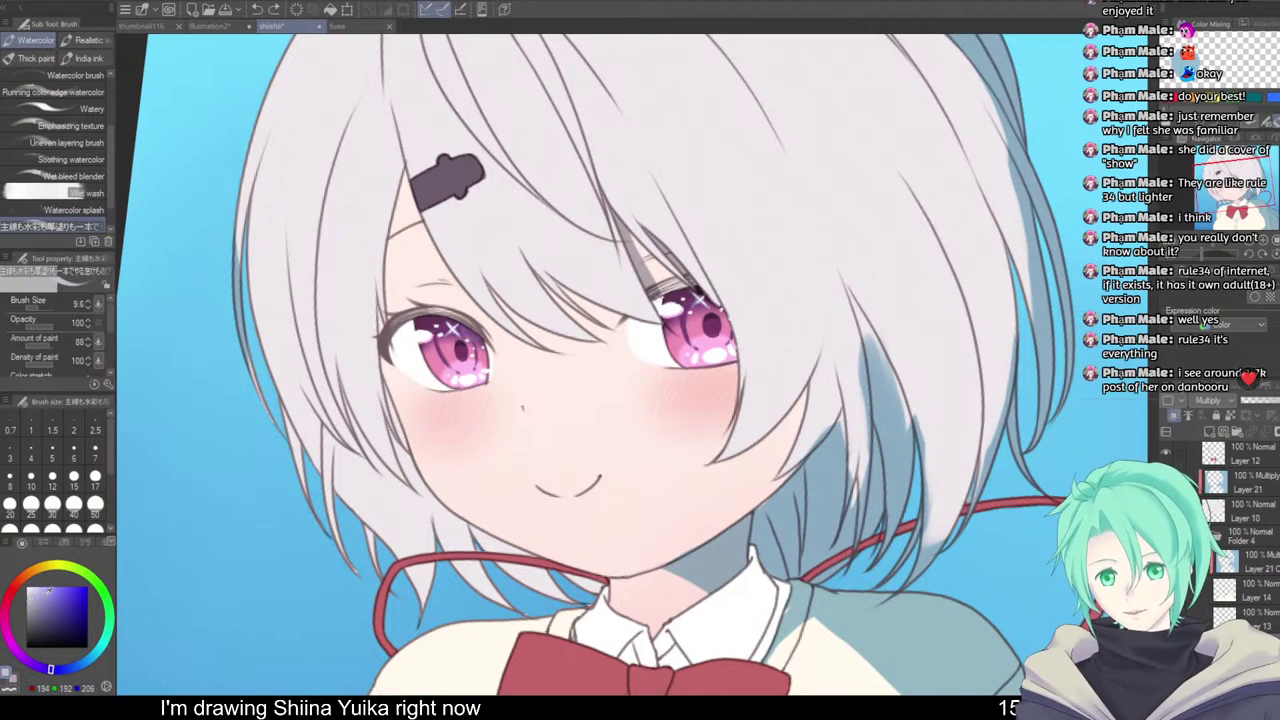
{"action": "mouse_move", "coordinate": [635, 243]}
{"action": "left_mouse_down"}
{"action": "mouse_move", "coordinate": [664, 304]}
{"action": "mouse_move", "coordinate": [710, 299]}
{"action": "left_mouse_up"}
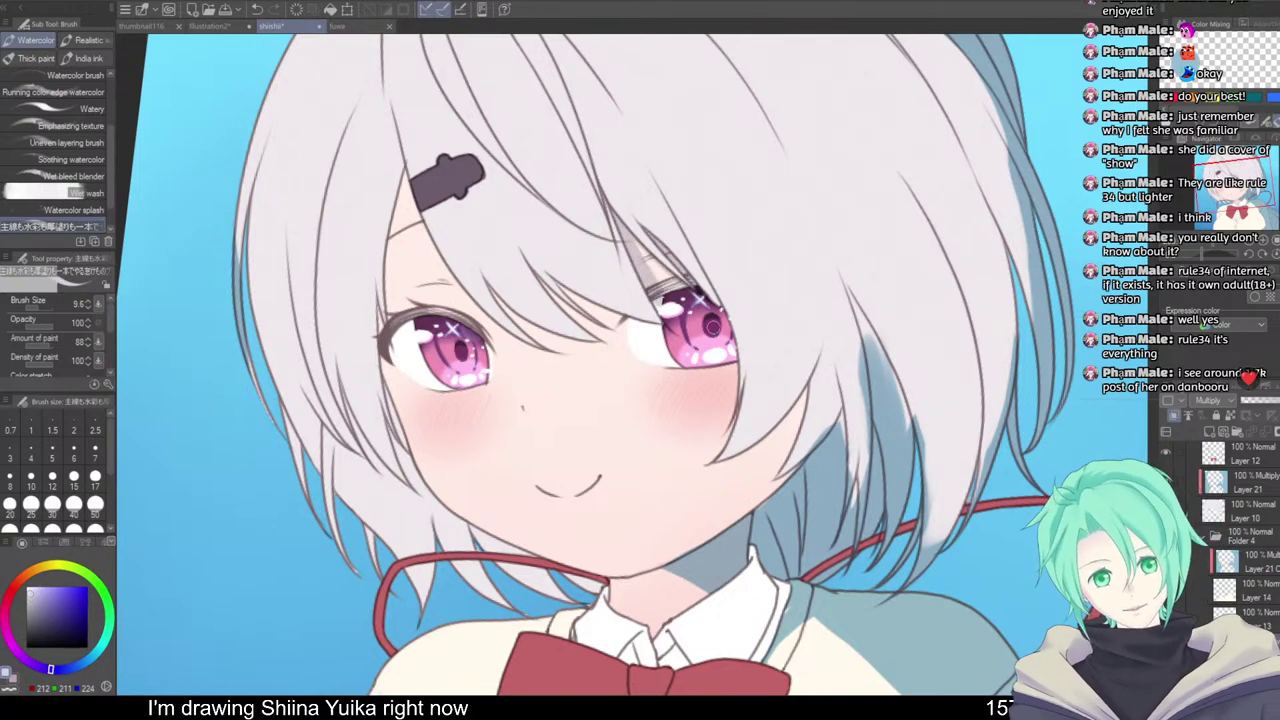
{"action": "mouse_move", "coordinate": [553, 276]}
{"action": "left_mouse_down"}
{"action": "mouse_move", "coordinate": [579, 306]}
{"action": "mouse_move", "coordinate": [687, 356]}
{"action": "left_mouse_up"}
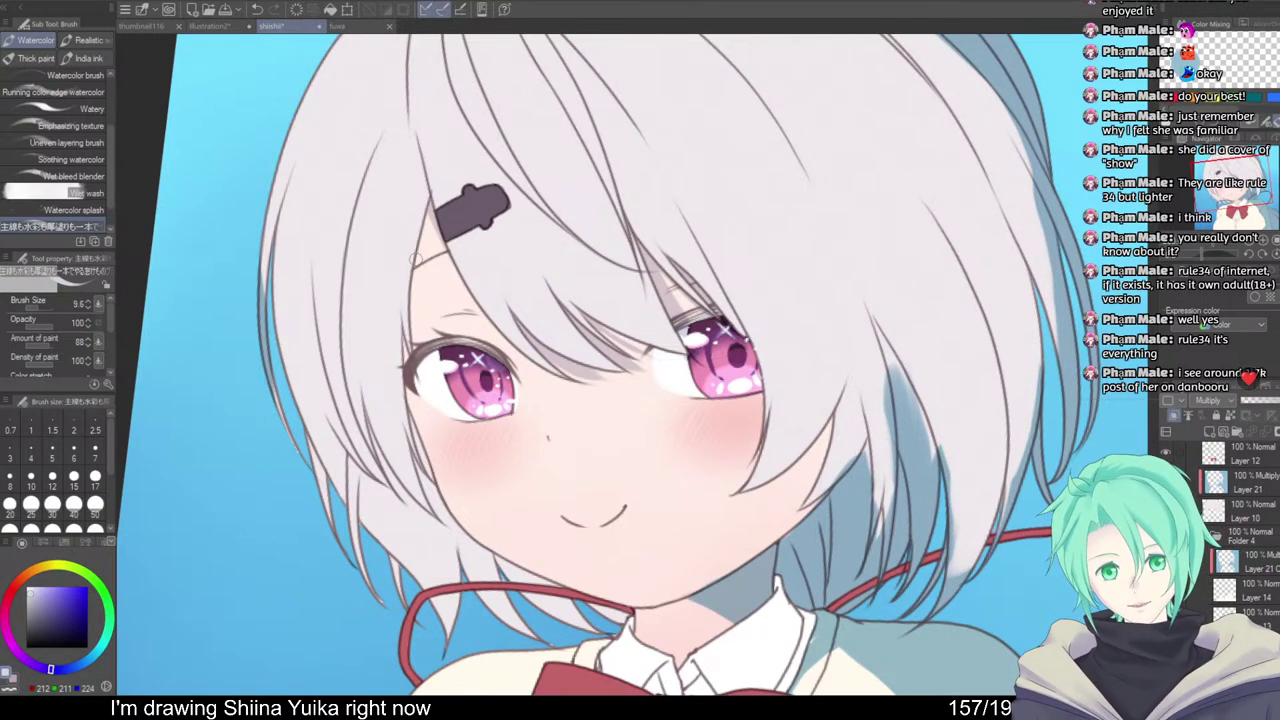
Extend the pale violet shadow on the skin along the lower edge of the bangs toward the left-hand eye
{"action": "left_click_drag", "start_coordinate": [512, 220], "coordinate": [453, 306]}
{"action": "mouse_move", "coordinate": [476, 474]}
{"action": "left_mouse_down"}
{"action": "mouse_move", "coordinate": [594, 434]}
{"action": "mouse_move", "coordinate": [645, 443]}
{"action": "mouse_move", "coordinate": [614, 369]}
{"action": "left_mouse_up"}
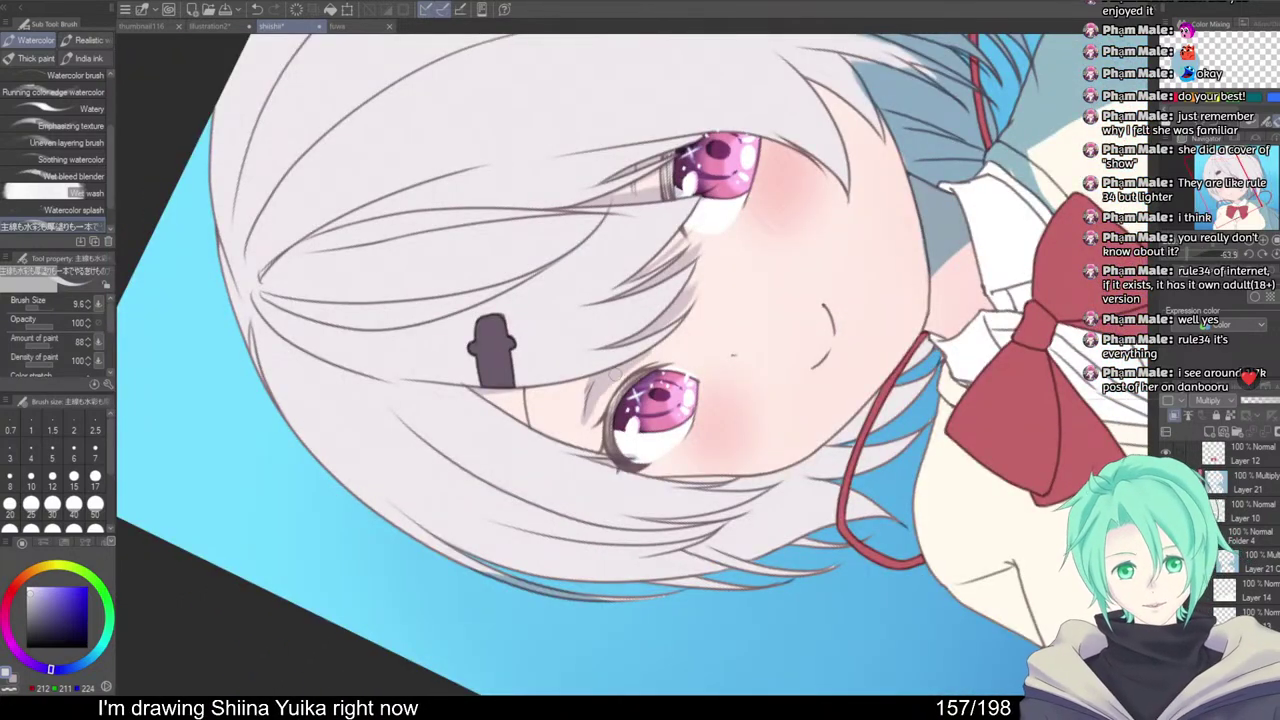
{"action": "key", "text": "asciicircum"}
{"action": "key", "text": "asciicircum"}
{"action": "key", "text": "asciicircum"}
{"action": "key", "text": "asciicircum"}
{"action": "key", "text": "asciicircum"}
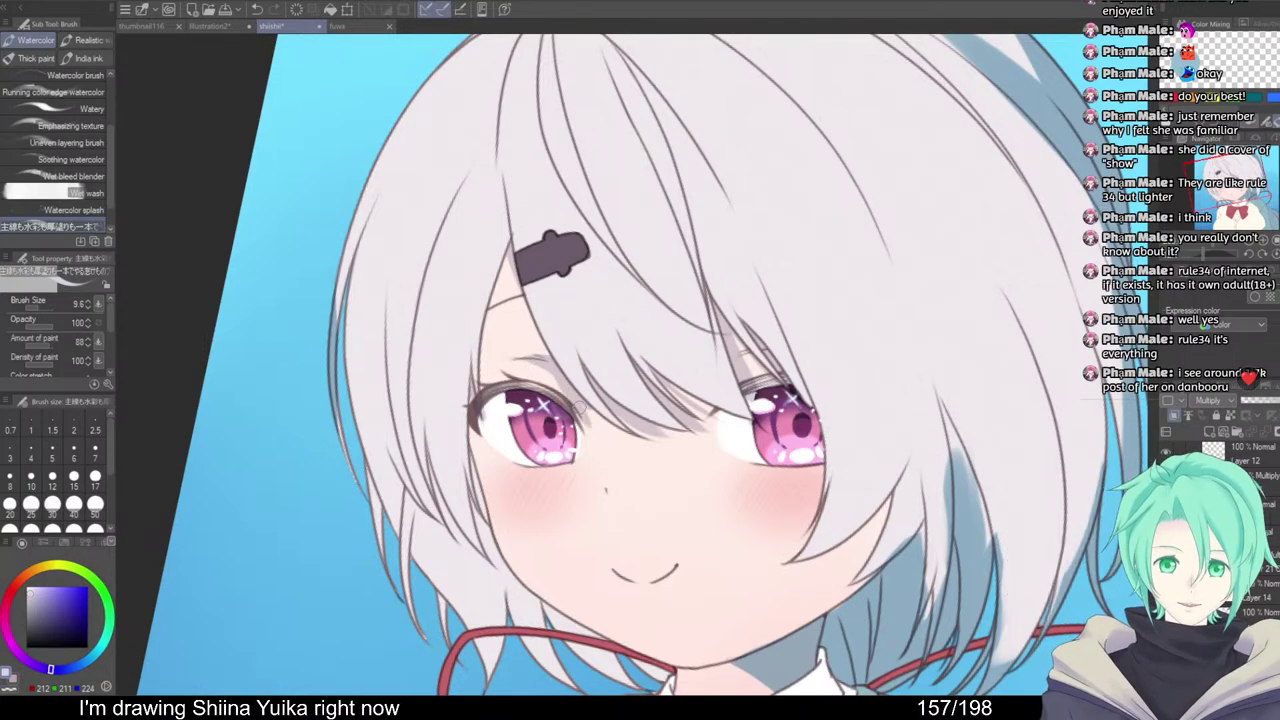
Paint a pale violet shadow on the cheek skin under and between the side hair locks below the right-hand eye
{"action": "left_click", "coordinate": [722, 535], "text": "alt"}
{"action": "left_click_drag", "start_coordinate": [722, 535], "coordinate": [732, 462]}
{"action": "key", "text": "minus"}
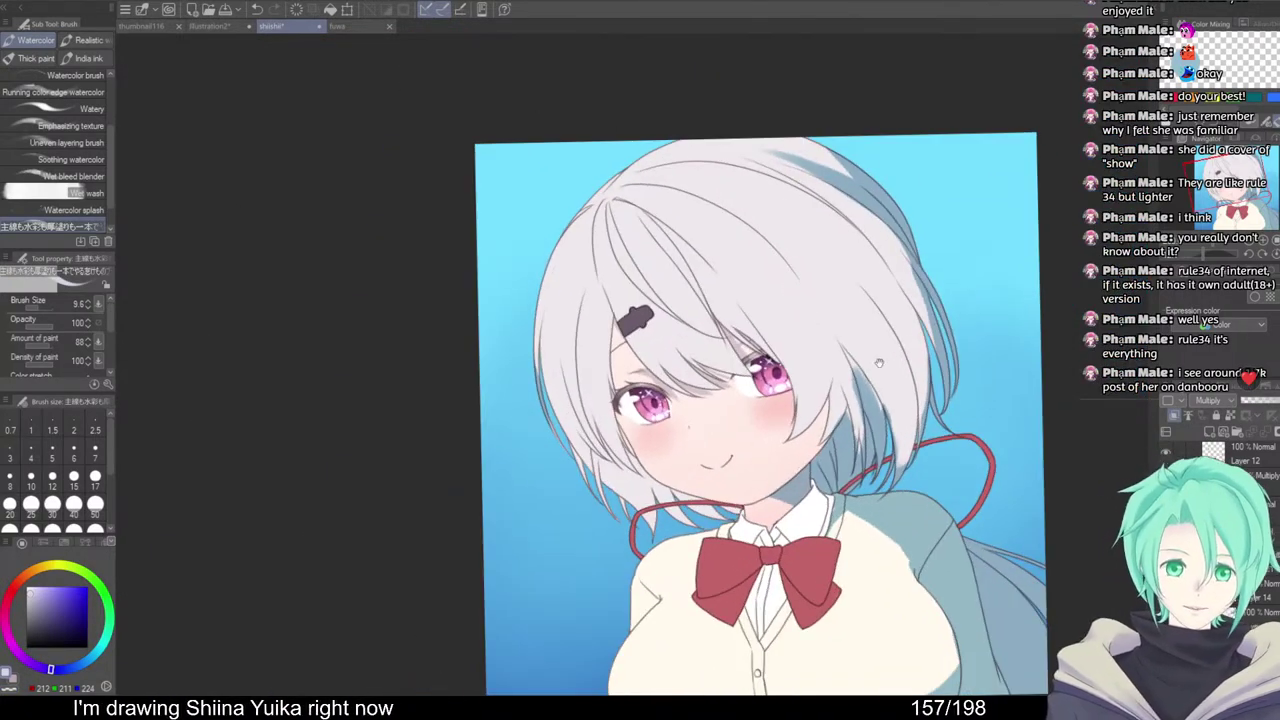
{"action": "left_click_drag", "start_coordinate": [877, 363], "coordinate": [909, 362]}
{"action": "left_click", "coordinate": [847, 413], "text": "ctrl"}
{"action": "mouse_move", "coordinate": [847, 413]}
{"action": "left_mouse_down"}
{"action": "mouse_move", "coordinate": [845, 350]}
{"action": "mouse_move", "coordinate": [802, 424]}
{"action": "left_mouse_up"}
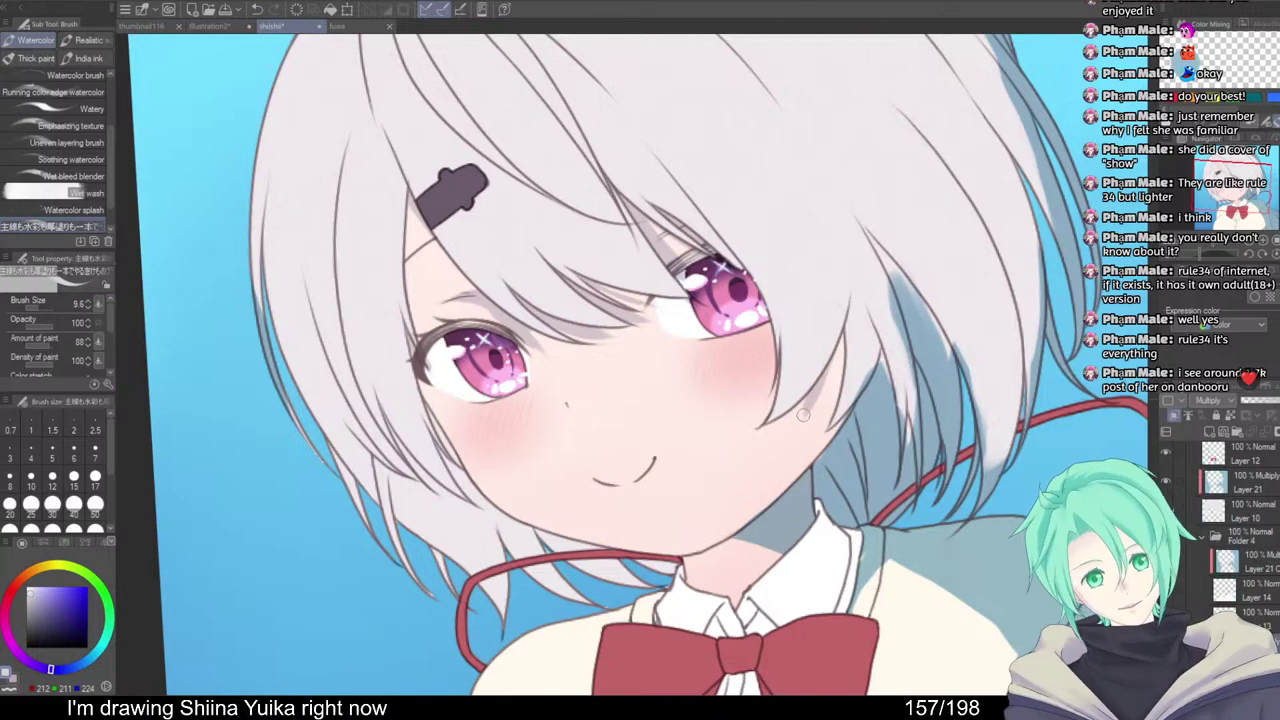
{"action": "mouse_move", "coordinate": [824, 352]}
{"action": "left_mouse_down"}
{"action": "mouse_move", "coordinate": [771, 451]}
{"action": "mouse_move", "coordinate": [786, 426]}
{"action": "left_mouse_up"}
{"action": "left_click_drag", "start_coordinate": [885, 390], "coordinate": [833, 400]}
{"action": "left_click_drag", "start_coordinate": [850, 440], "coordinate": [864, 348]}
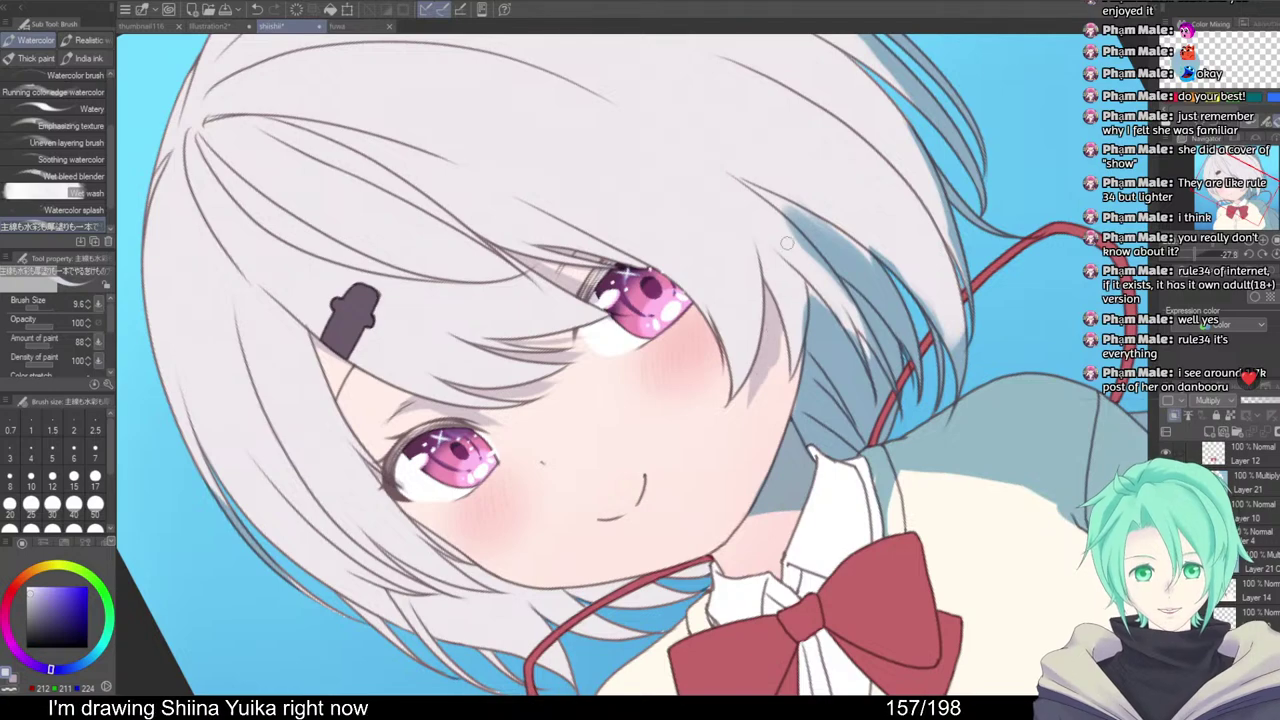
{"action": "left_click_drag", "start_coordinate": [810, 325], "coordinate": [768, 412]}
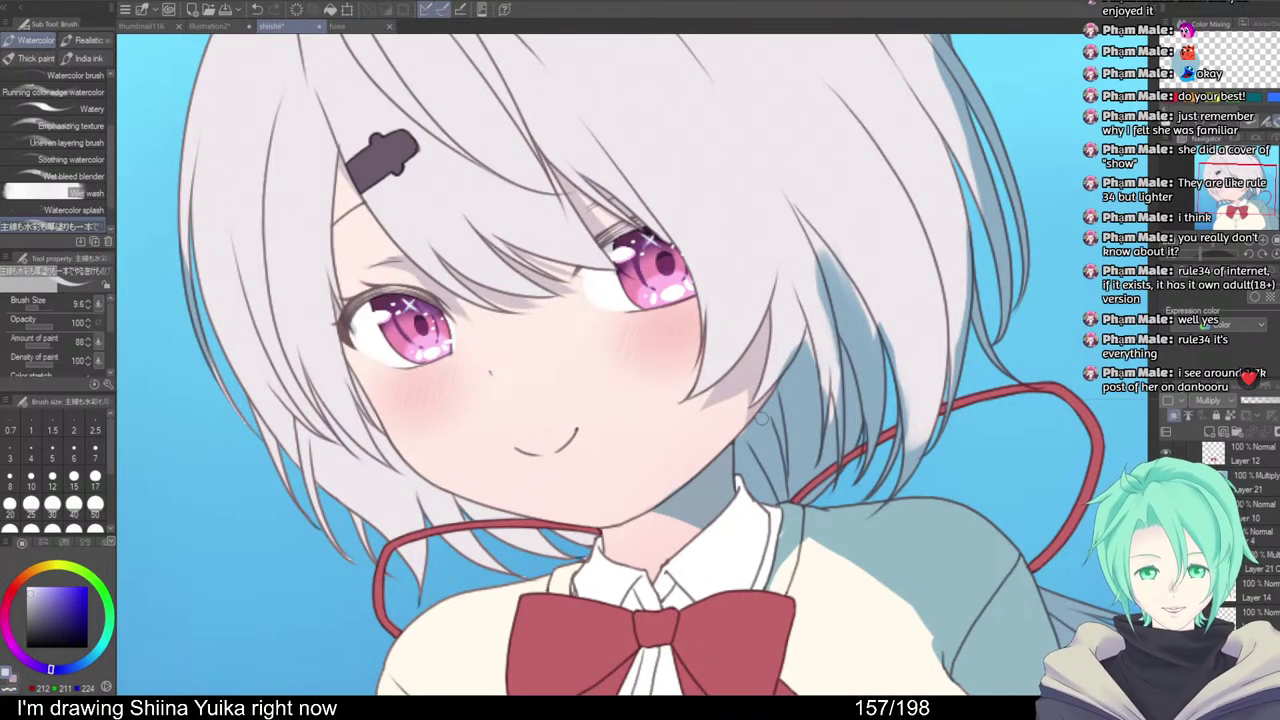
{"action": "scroll", "coordinate": [806, 318], "scroll_direction": "down", "scroll_amount": 1}
{"action": "left_click_drag", "start_coordinate": [872, 376], "coordinate": [880, 404]}
{"action": "scroll", "coordinate": [777, 340], "scroll_direction": "up", "scroll_amount": 1}
{"action": "left_click_drag", "start_coordinate": [712, 393], "coordinate": [867, 451]}
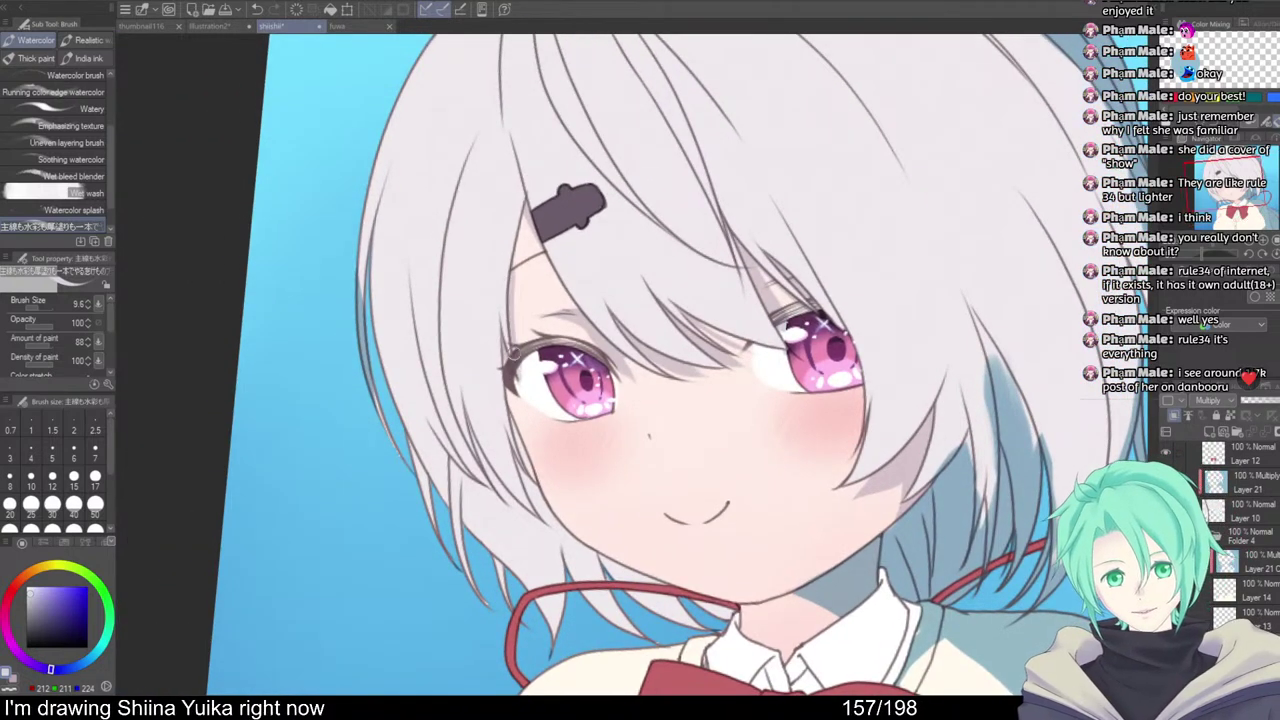
Paint pale mauve shading along the face's edge beside the left hair strands and dab a small shadow beside the nose
{"action": "left_click_drag", "start_coordinate": [505, 365], "coordinate": [541, 510]}
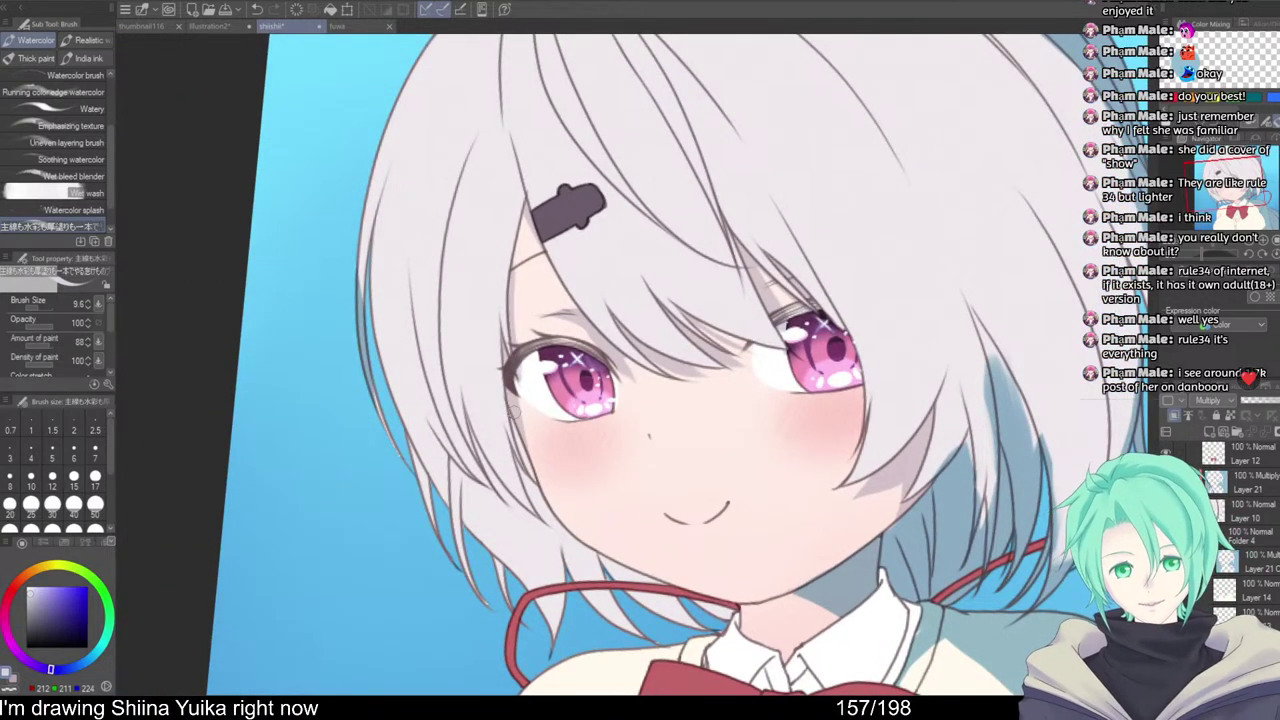
{"action": "left_click_drag", "start_coordinate": [903, 370], "coordinate": [846, 320]}
{"action": "mouse_move", "coordinate": [905, 412]}
{"action": "left_mouse_down"}
{"action": "mouse_move", "coordinate": [921, 374]}
{"action": "mouse_move", "coordinate": [921, 430]}
{"action": "mouse_move", "coordinate": [898, 399]}
{"action": "mouse_move", "coordinate": [930, 433]}
{"action": "left_mouse_up"}
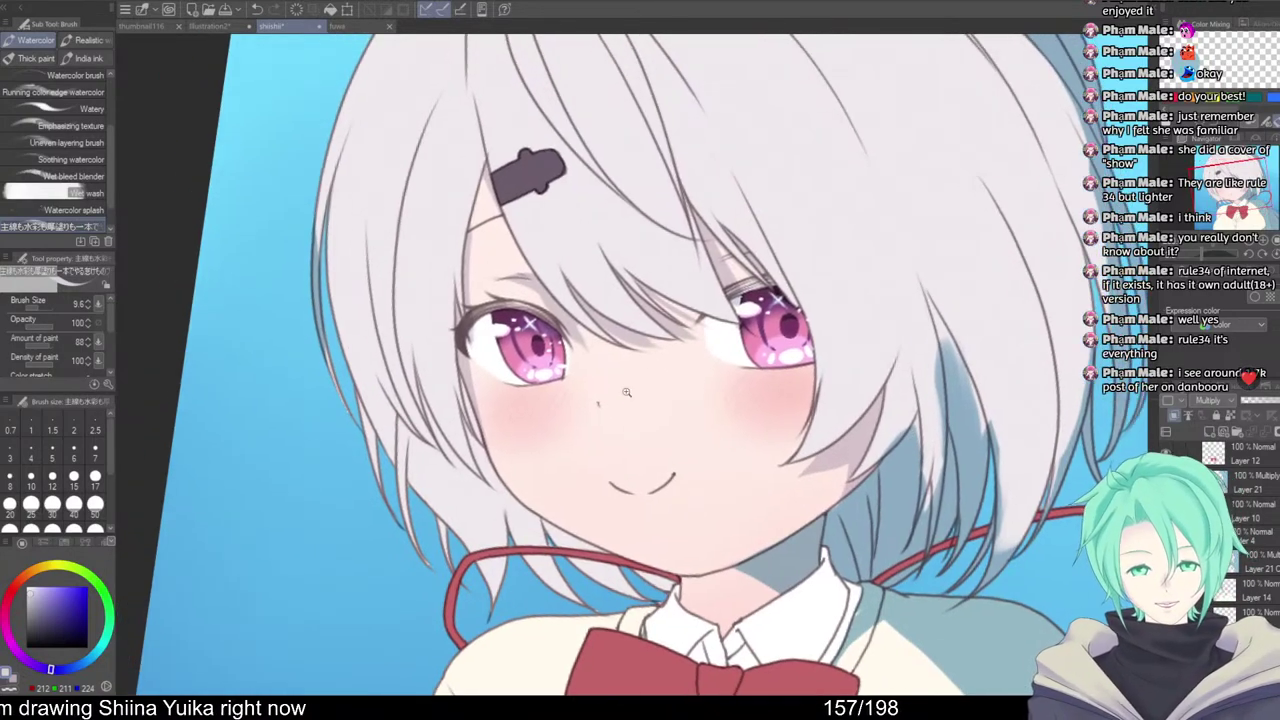
{"action": "scroll", "coordinate": [588, 394], "scroll_direction": "up", "scroll_amount": 2}
{"action": "left_click_drag", "start_coordinate": [613, 412], "coordinate": [617, 422]}
{"action": "left_click", "coordinate": [617, 422]}
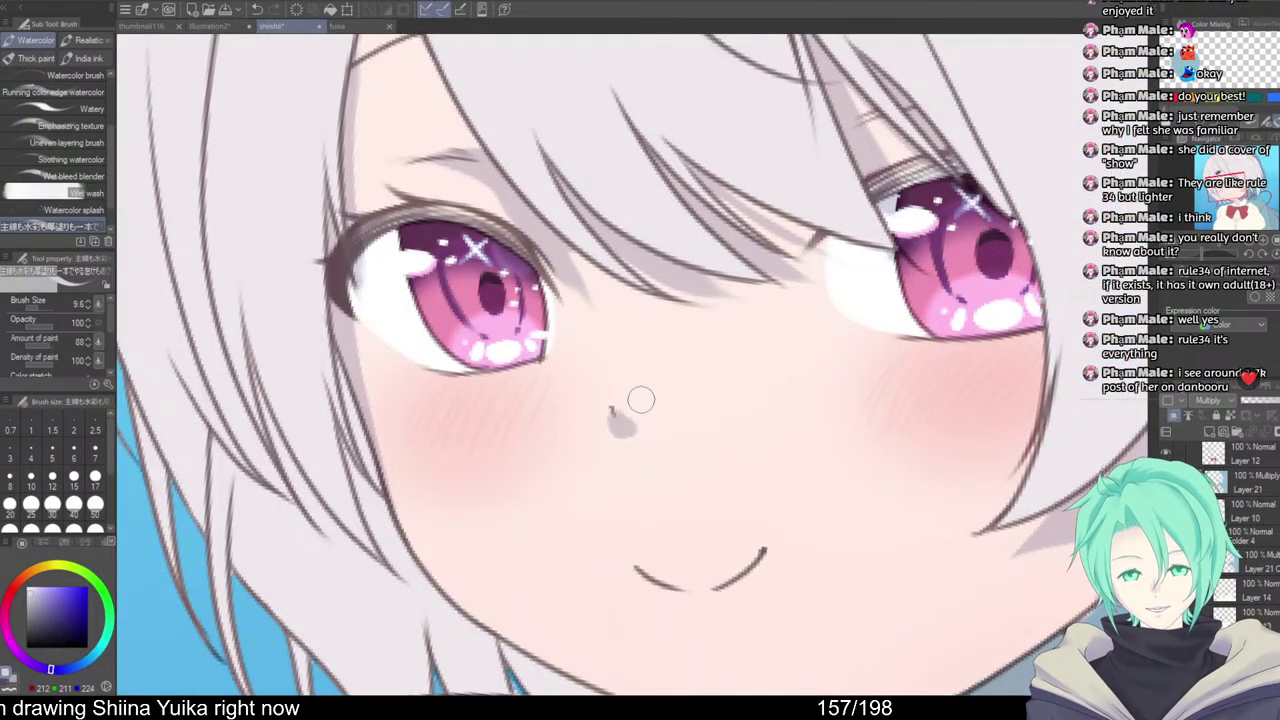
Reduce the brush size to 5.4 and paint a small shadow just below the mouth
{"action": "left_click_drag", "start_coordinate": [926, 451], "coordinate": [1060, 480]}
{"action": "left_click_drag", "start_coordinate": [1079, 486], "coordinate": [925, 250]}
{"action": "left_click_drag", "start_coordinate": [705, 384], "coordinate": [775, 316]}
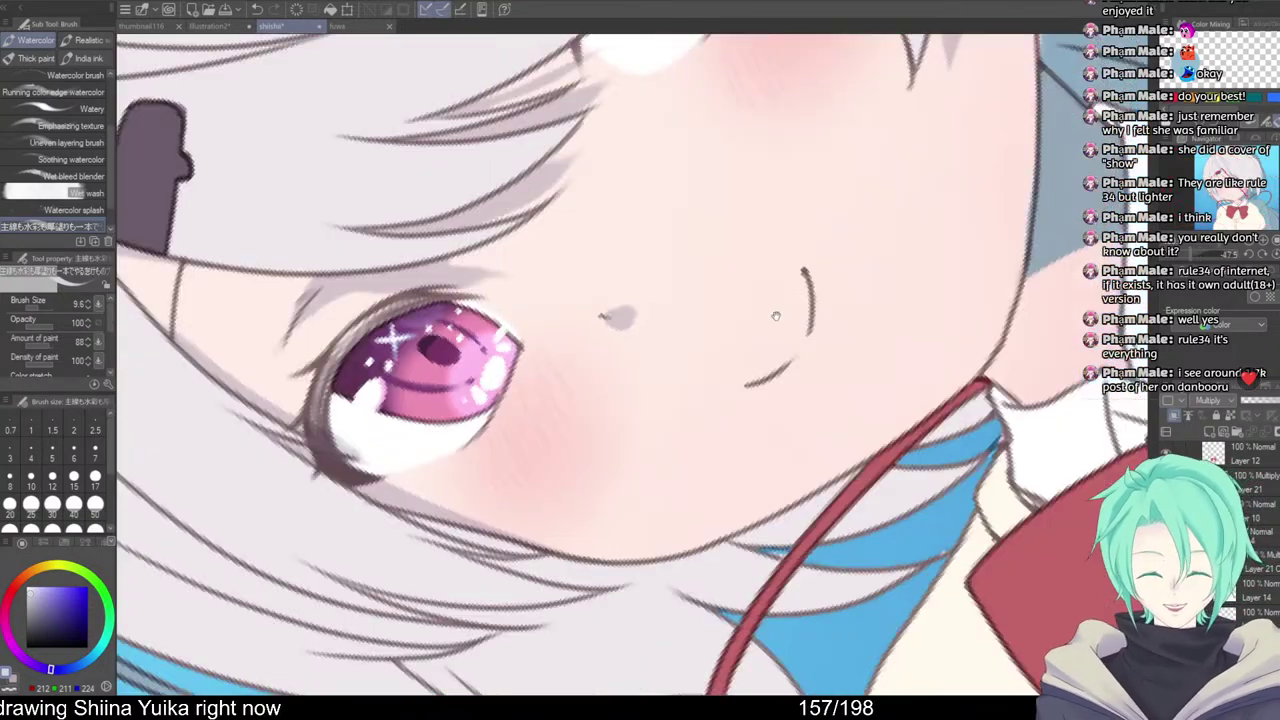
{"action": "left_click_drag", "start_coordinate": [756, 379], "coordinate": [756, 382]}
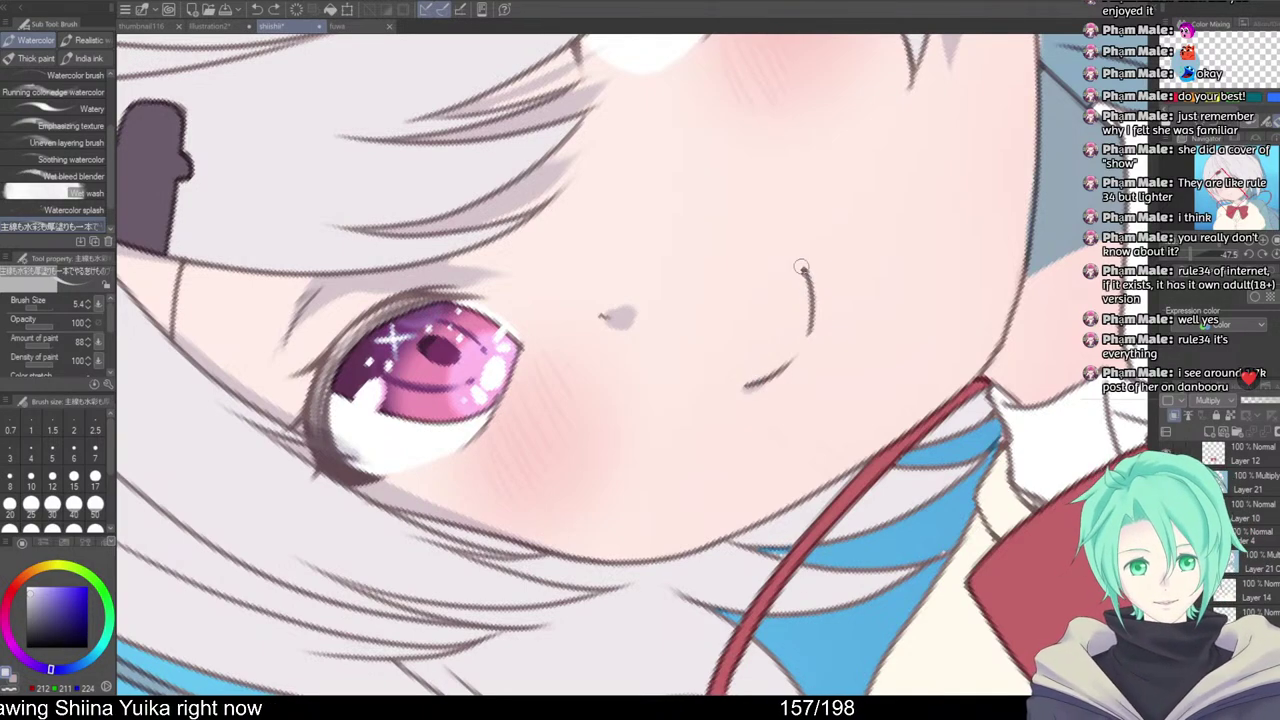
{"action": "left_click_drag", "start_coordinate": [862, 240], "coordinate": [730, 476]}
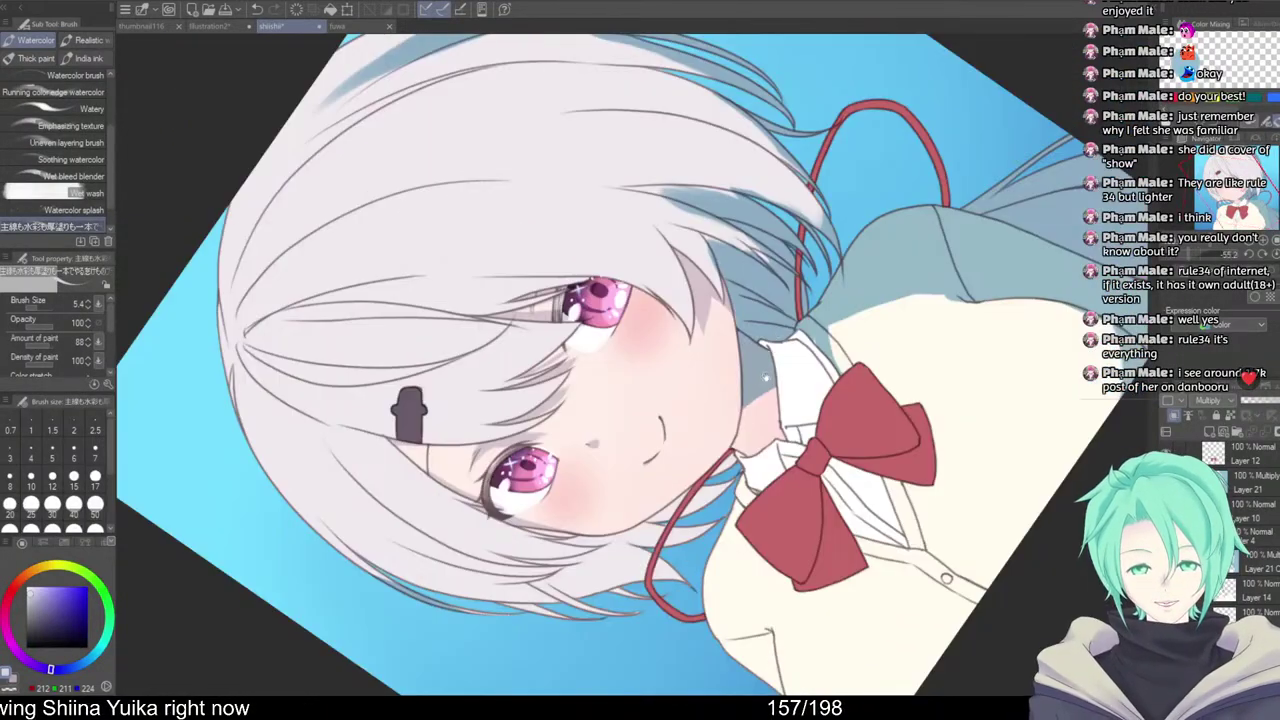
{"action": "scroll", "coordinate": [690, 440], "scroll_direction": "up", "scroll_amount": 4}
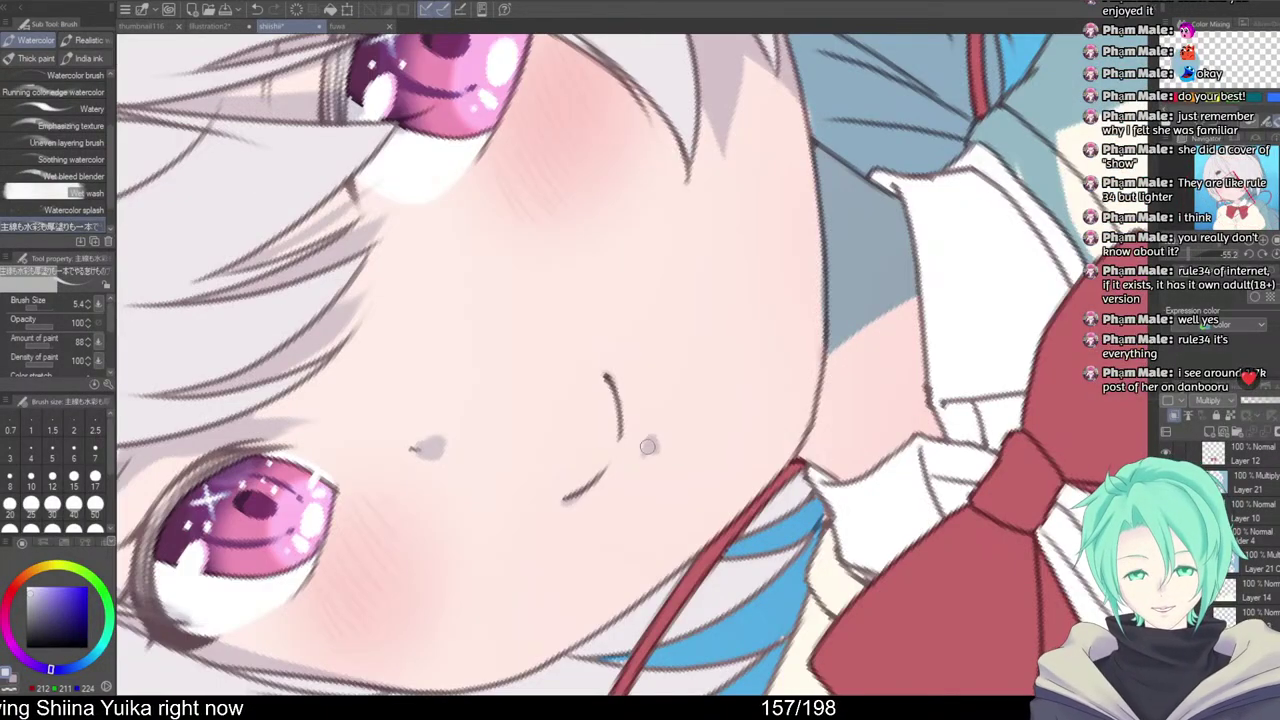
{"action": "scroll", "coordinate": [738, 376], "scroll_direction": "down", "scroll_amount": 5}
{"action": "left_click_drag", "start_coordinate": [802, 382], "coordinate": [738, 556]}
{"action": "left_click", "coordinate": [569, 298], "text": "ctrl"}
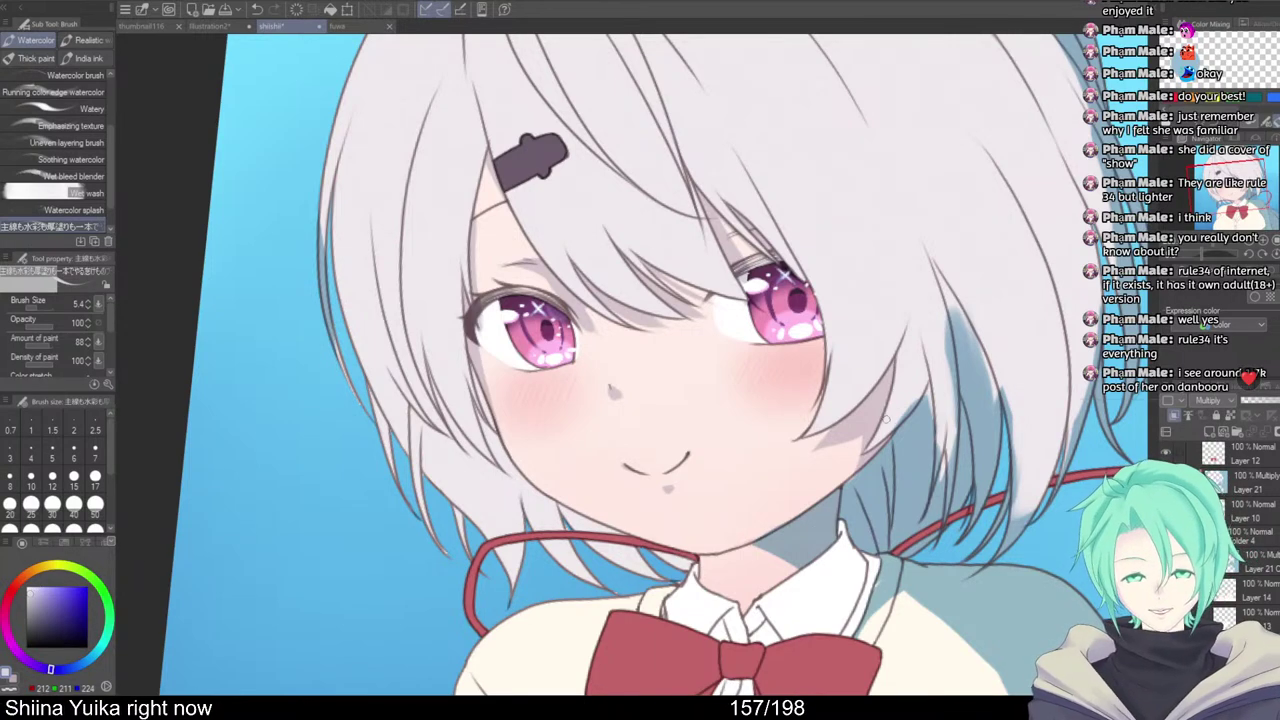
Refine the pointed shadow that the right-hand hair lock casts on the cheek
{"action": "scroll", "coordinate": [884, 418], "scroll_direction": "up", "scroll_amount": 5}
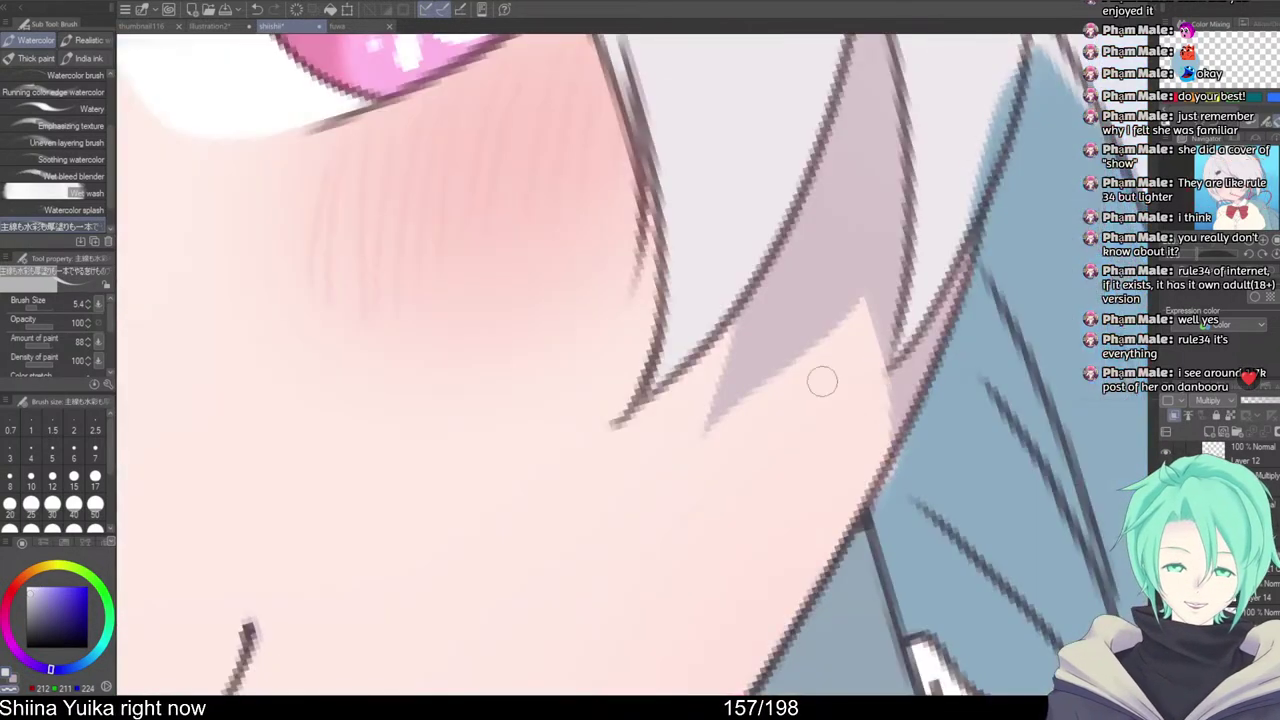
{"action": "scroll", "coordinate": [630, 443], "scroll_direction": "down", "scroll_amount": 3}
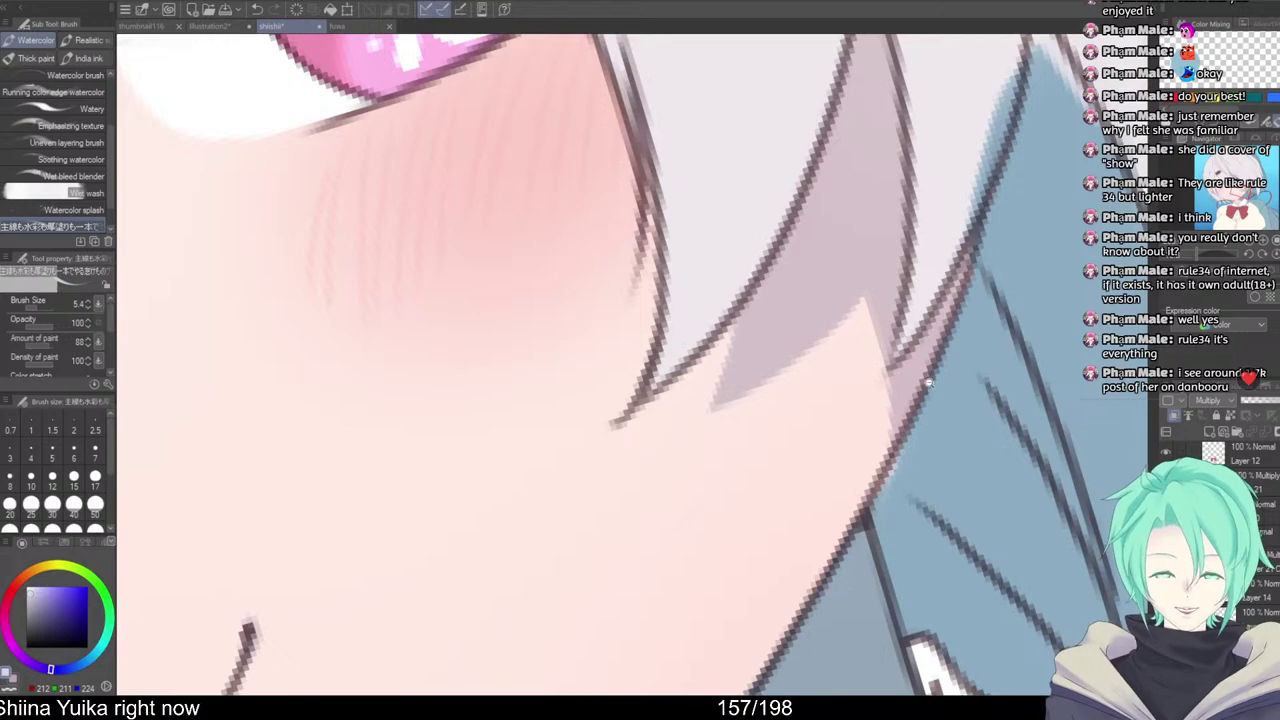
{"action": "scroll", "coordinate": [928, 382], "scroll_direction": "down", "scroll_amount": 5}
{"action": "scroll", "coordinate": [917, 466], "scroll_direction": "down", "scroll_amount": 5}
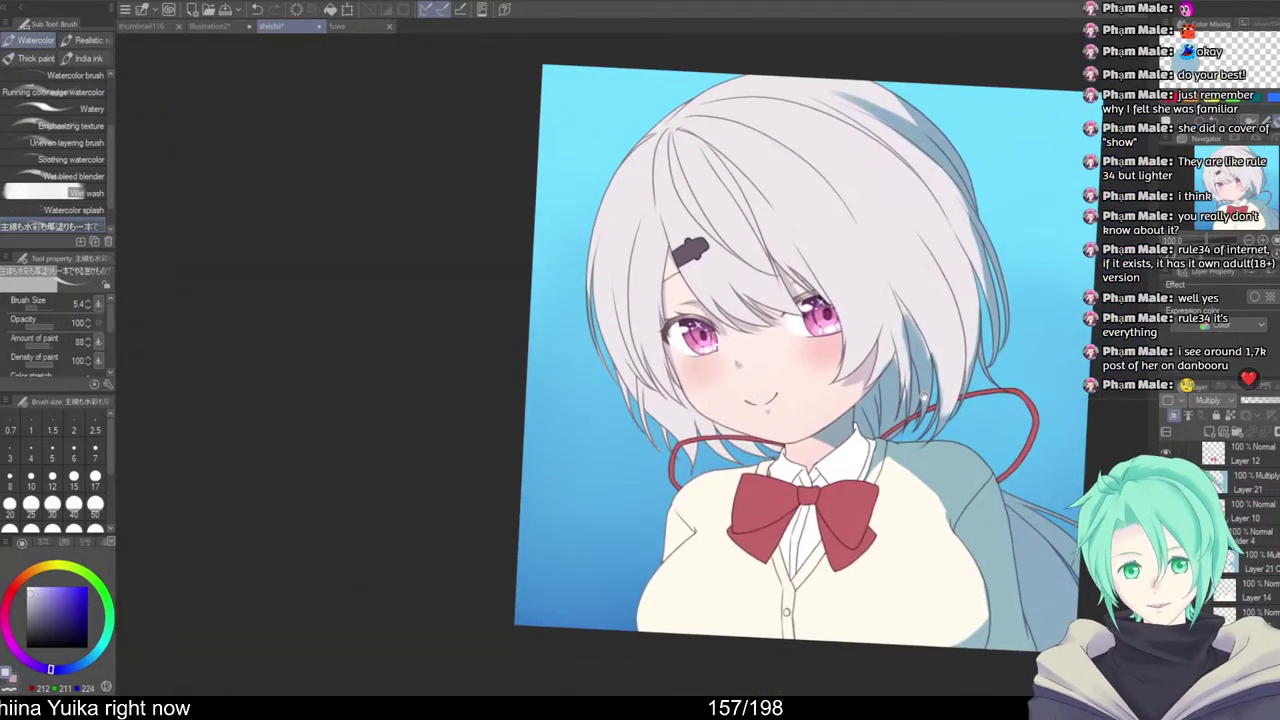
{"action": "left_click_drag", "start_coordinate": [923, 397], "coordinate": [918, 380]}
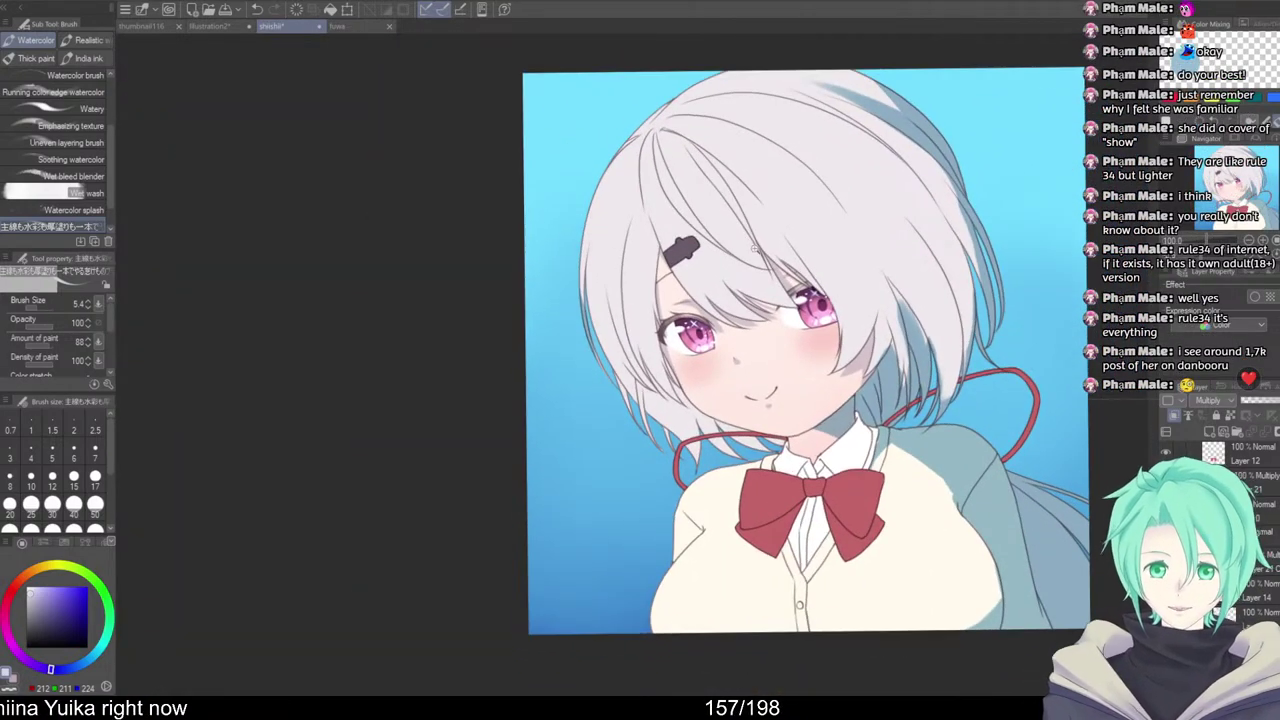
Soften the shadows under the bangs and along the left side of the face with the Blend tool at size 7.1
{"action": "scroll", "coordinate": [757, 262], "scroll_direction": "up", "scroll_amount": 2}
{"action": "left_click_drag", "start_coordinate": [700, 311], "coordinate": [709, 325]}
{"action": "scroll", "coordinate": [708, 325], "scroll_direction": "up", "scroll_amount": 3}
{"action": "key", "text": "j"}
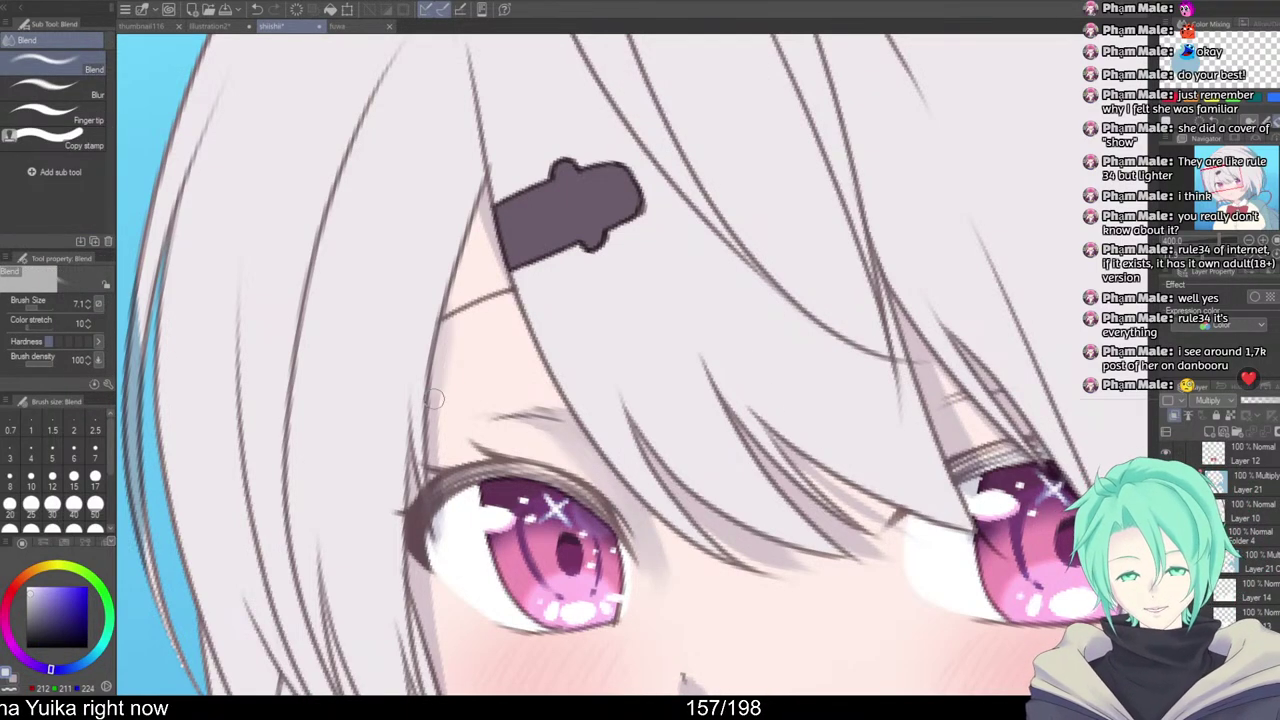
{"action": "left_click_drag", "start_coordinate": [582, 553], "coordinate": [595, 309]}
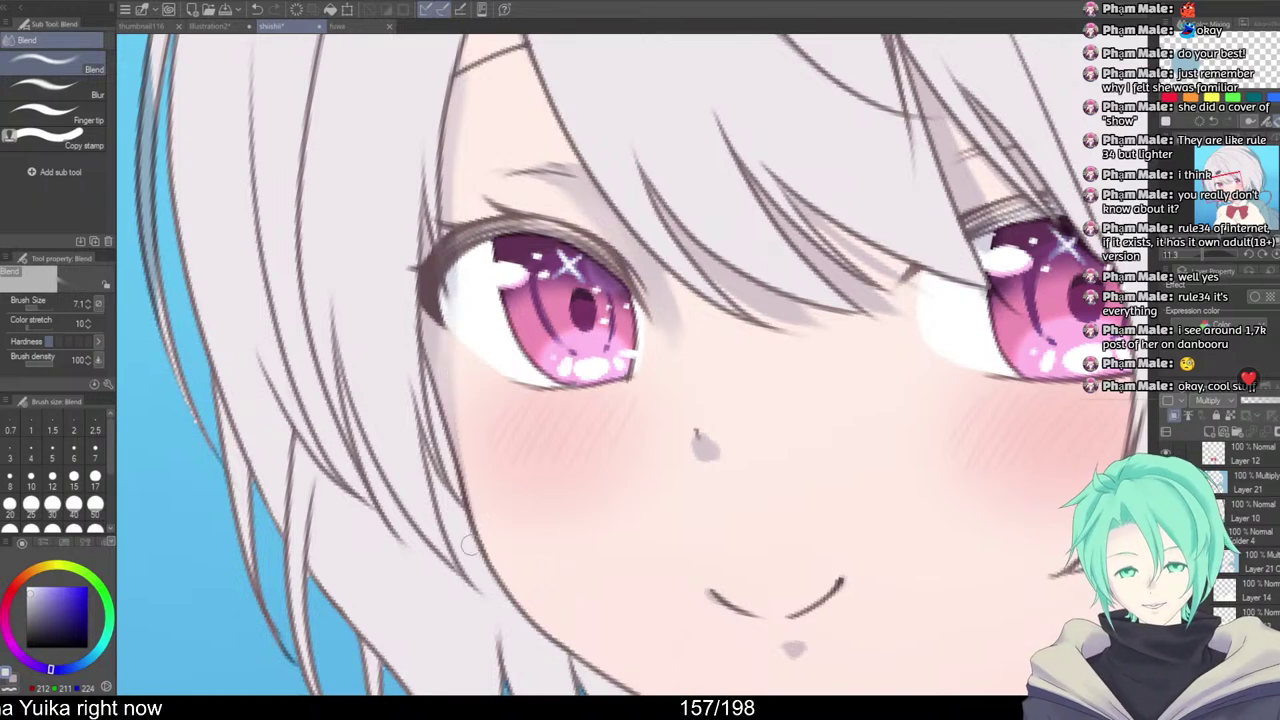
{"action": "left_click_drag", "start_coordinate": [727, 279], "coordinate": [818, 317]}
{"action": "left_click_drag", "start_coordinate": [767, 225], "coordinate": [880, 304]}
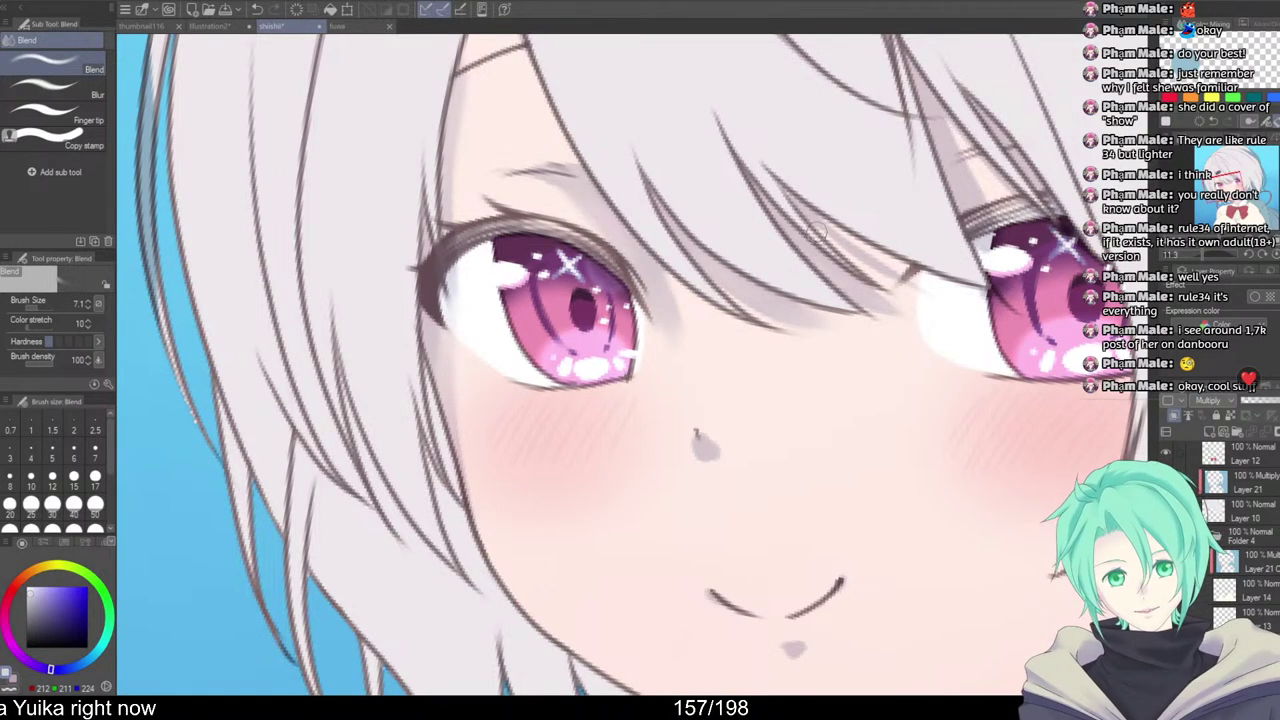
{"action": "left_click_drag", "start_coordinate": [808, 222], "coordinate": [910, 282]}
{"action": "left_click_drag", "start_coordinate": [863, 241], "coordinate": [716, 318]}
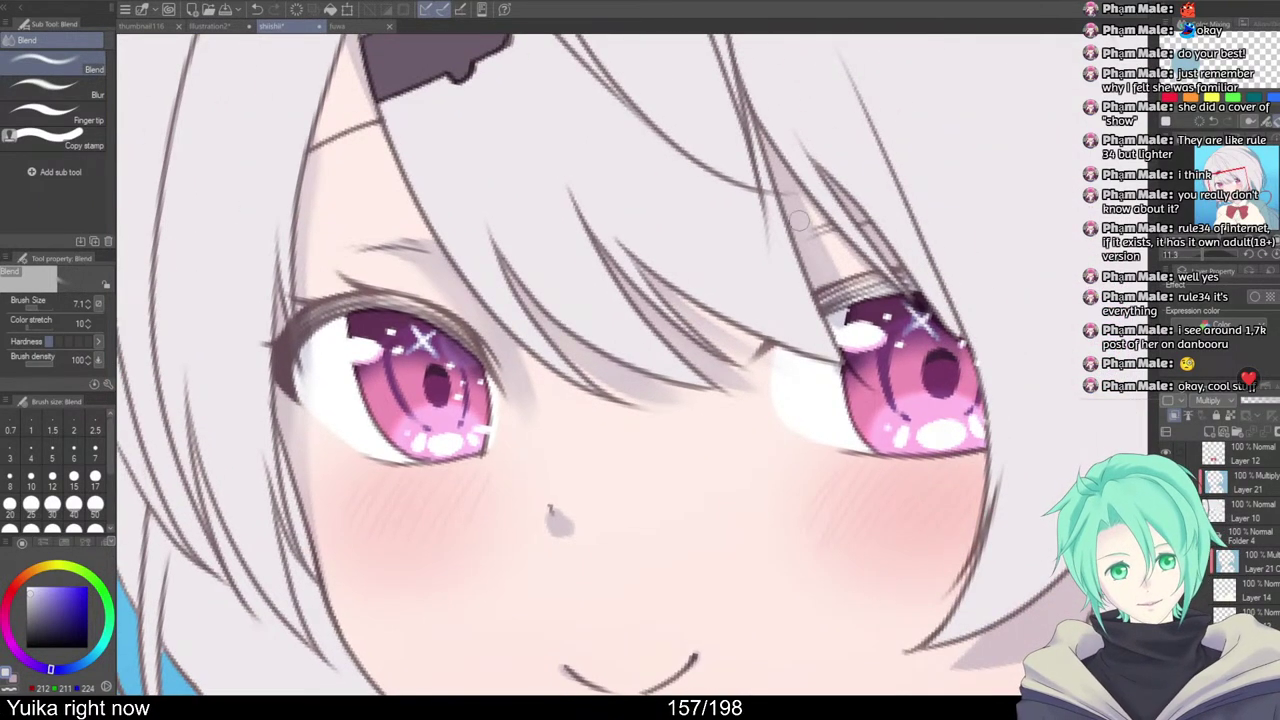
Blend the cheek shadow beneath the right-hand hair lock and soften the small shadows at the nose and below the mouth
{"action": "left_click_drag", "start_coordinate": [950, 437], "coordinate": [847, 242]}
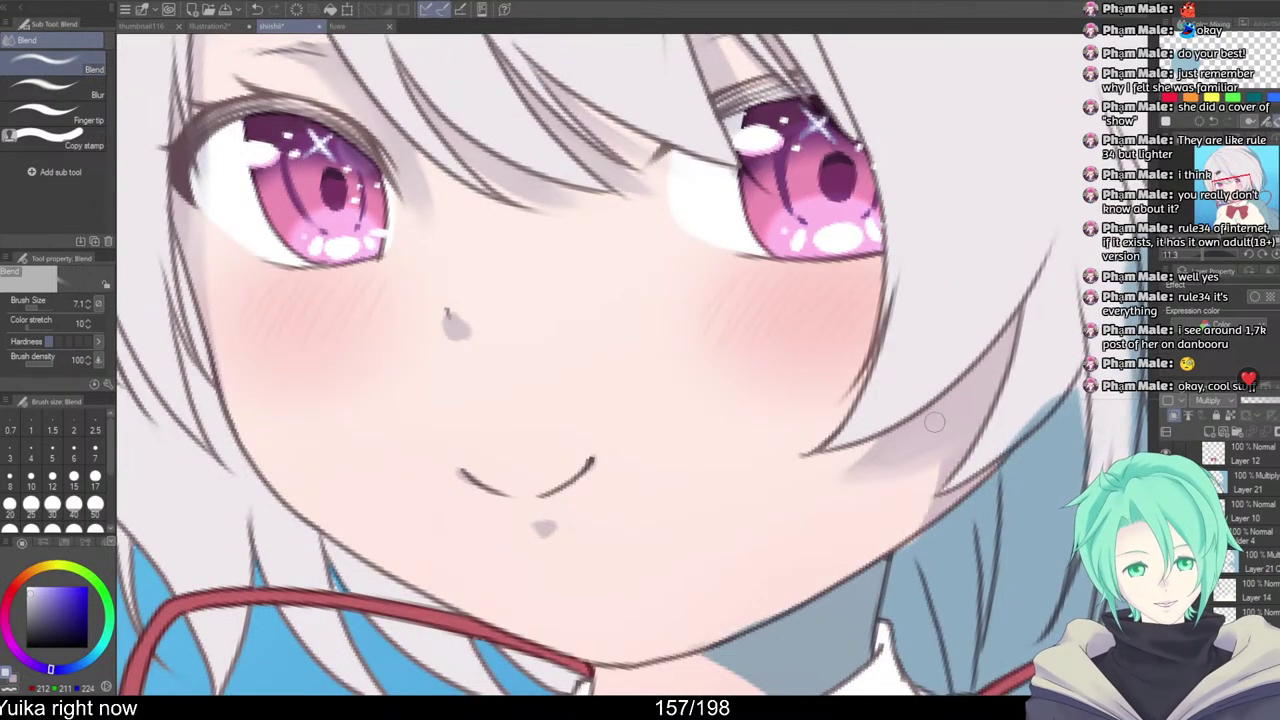
{"action": "left_click_drag", "start_coordinate": [948, 546], "coordinate": [797, 368]}
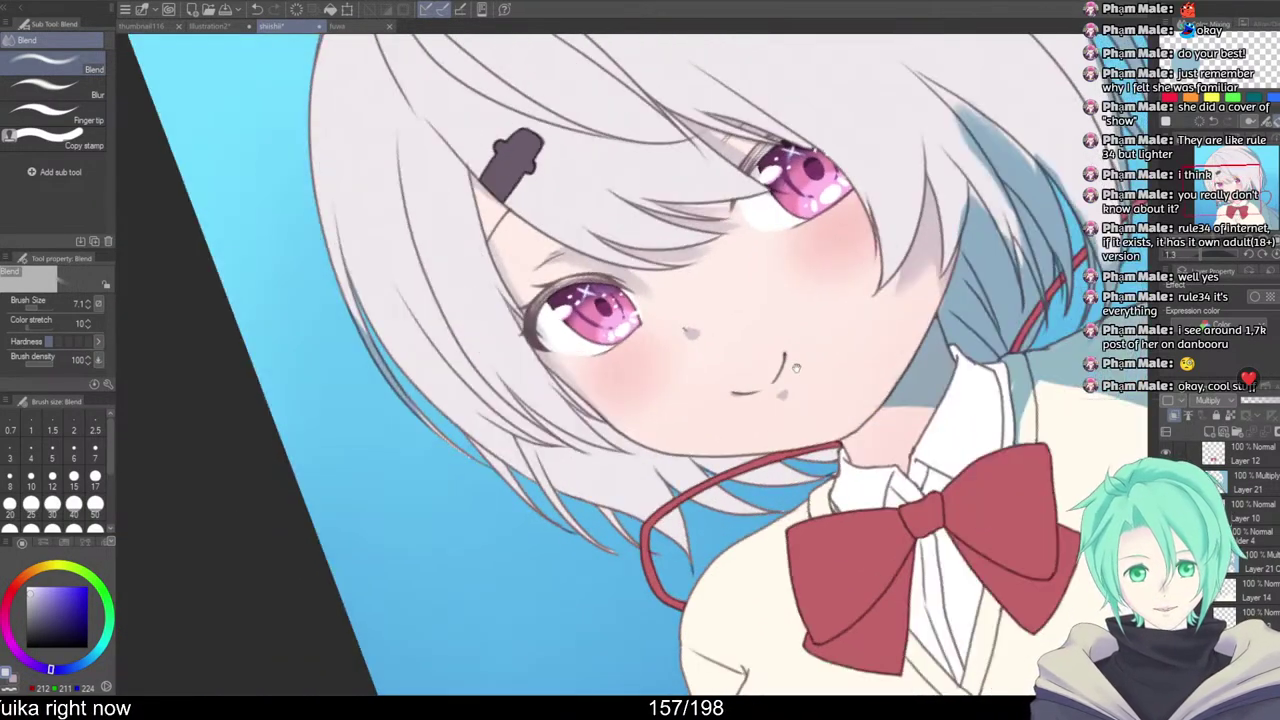
{"action": "scroll", "coordinate": [796, 368], "scroll_direction": "up", "scroll_amount": 5}
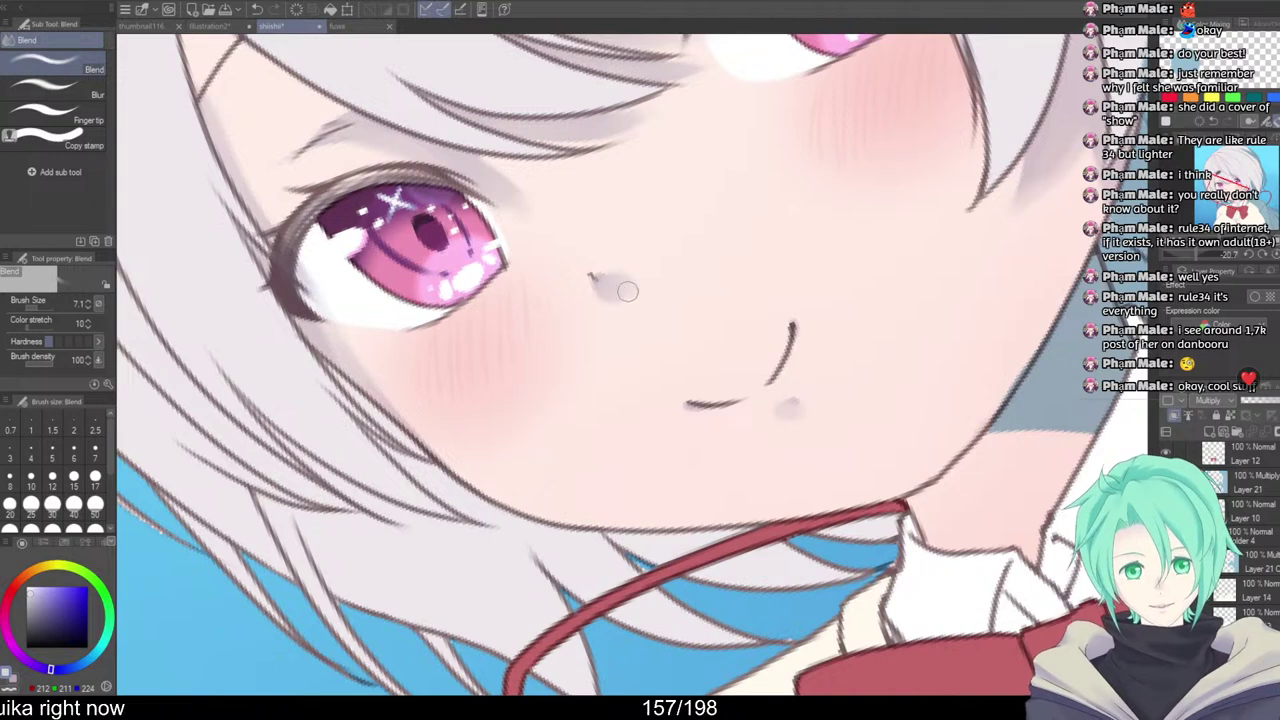
{"action": "scroll", "coordinate": [627, 291], "scroll_direction": "down", "scroll_amount": 5}
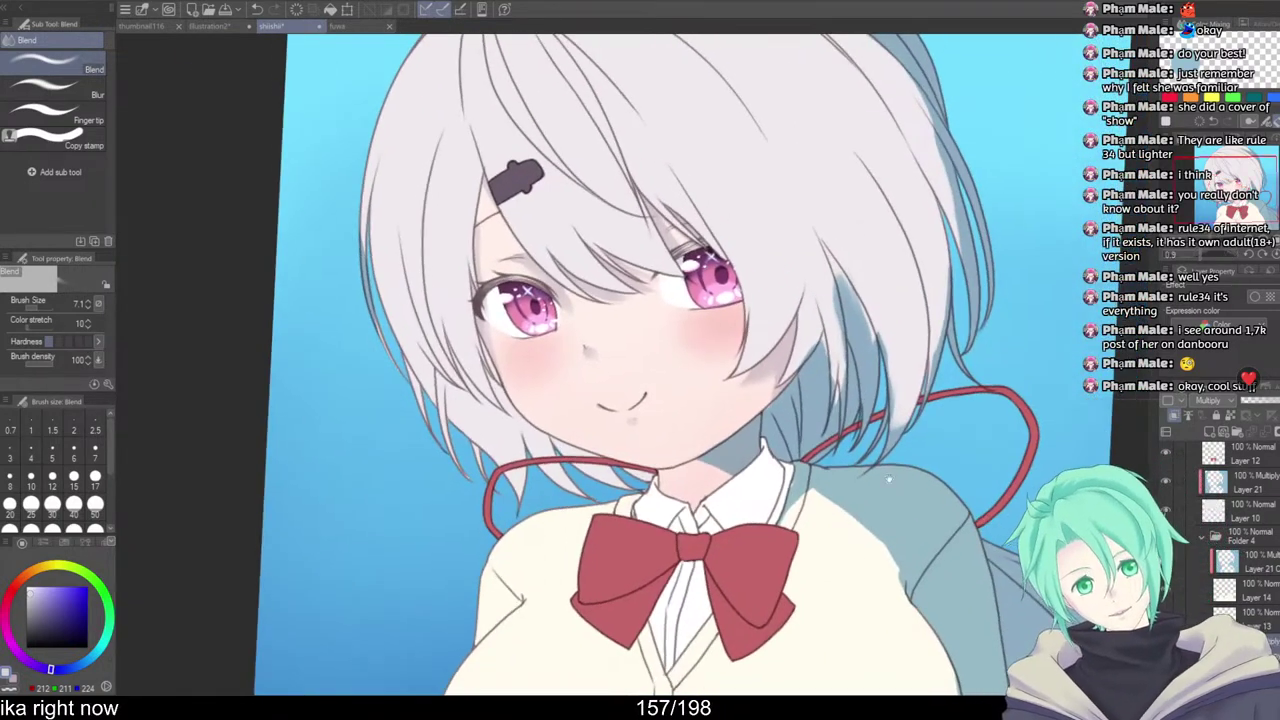
Blend the shadow between the right-hand hair tips and the outer edge of the cheek
{"action": "left_click_drag", "start_coordinate": [889, 478], "coordinate": [747, 363]}
{"action": "scroll", "coordinate": [747, 363], "scroll_direction": "up", "scroll_amount": 5}
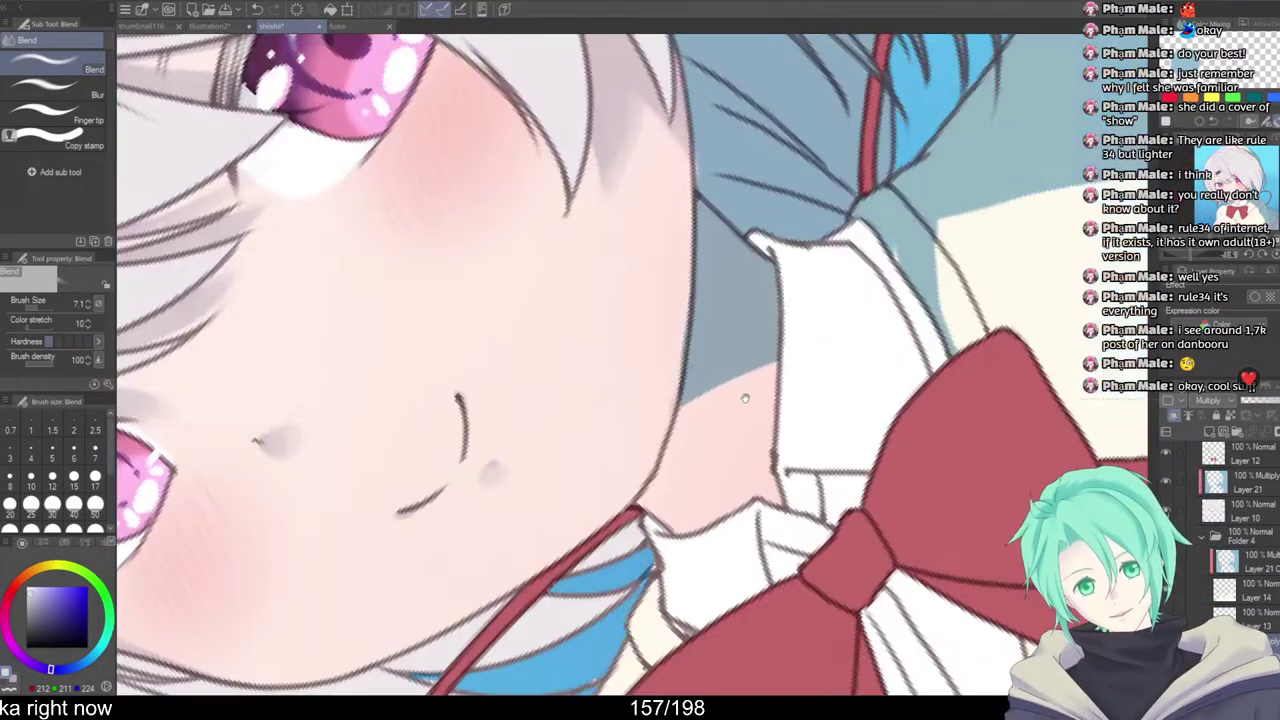
{"action": "scroll", "coordinate": [745, 398], "scroll_direction": "down", "scroll_amount": 3}
{"action": "scroll", "coordinate": [707, 393], "scroll_direction": "up", "scroll_amount": 4}
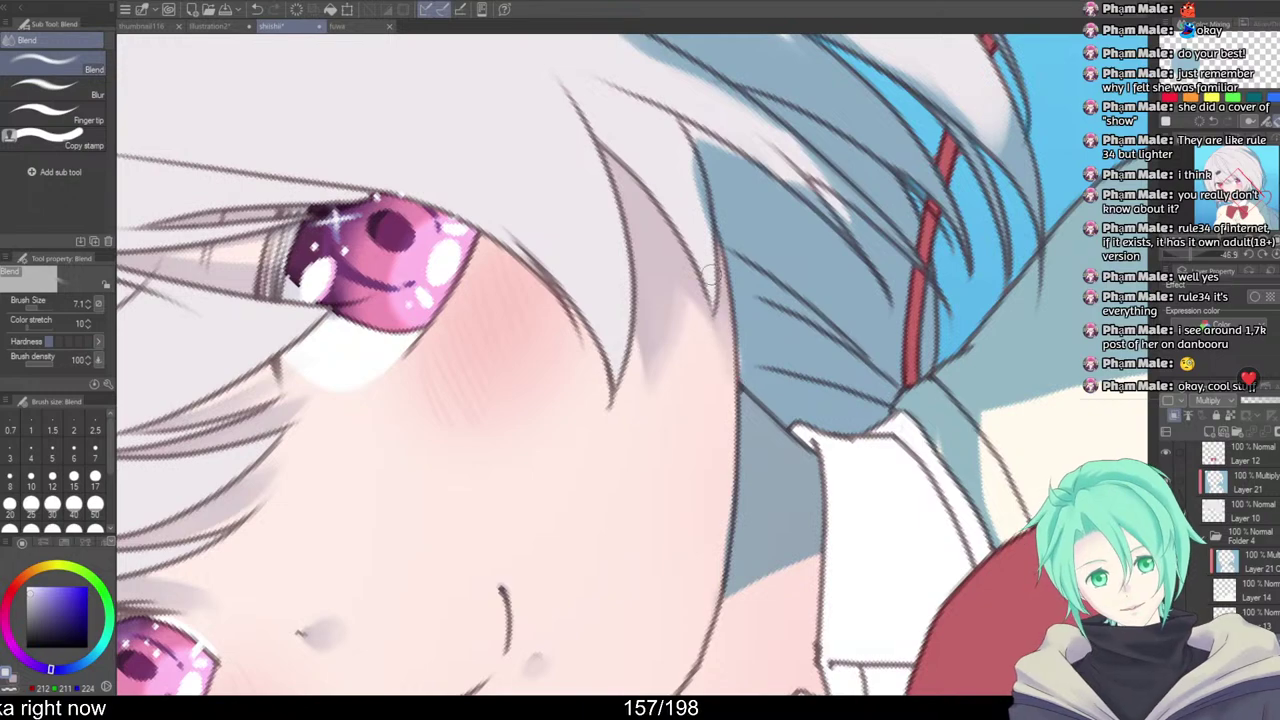
{"action": "left_click_drag", "start_coordinate": [770, 399], "coordinate": [772, 276]}
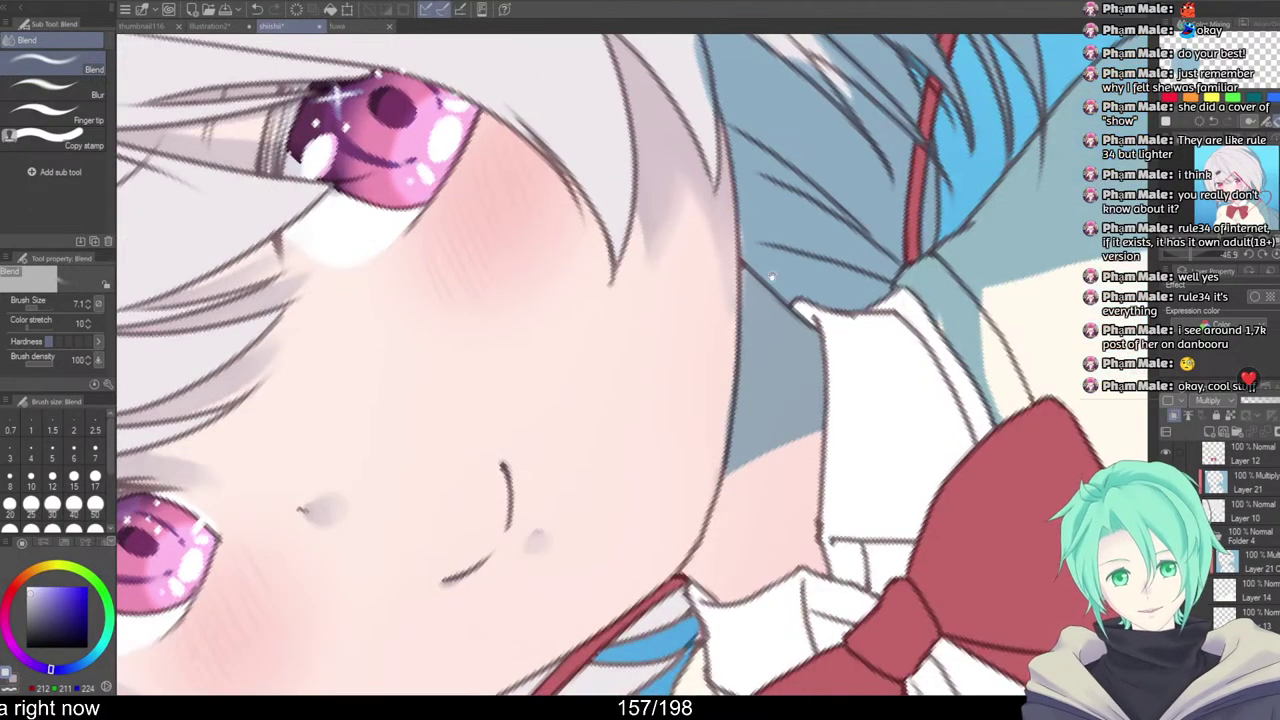
{"action": "scroll", "coordinate": [775, 235], "scroll_direction": "down", "scroll_amount": 3}
{"action": "scroll", "coordinate": [670, 329], "scroll_direction": "up", "scroll_amount": 4}
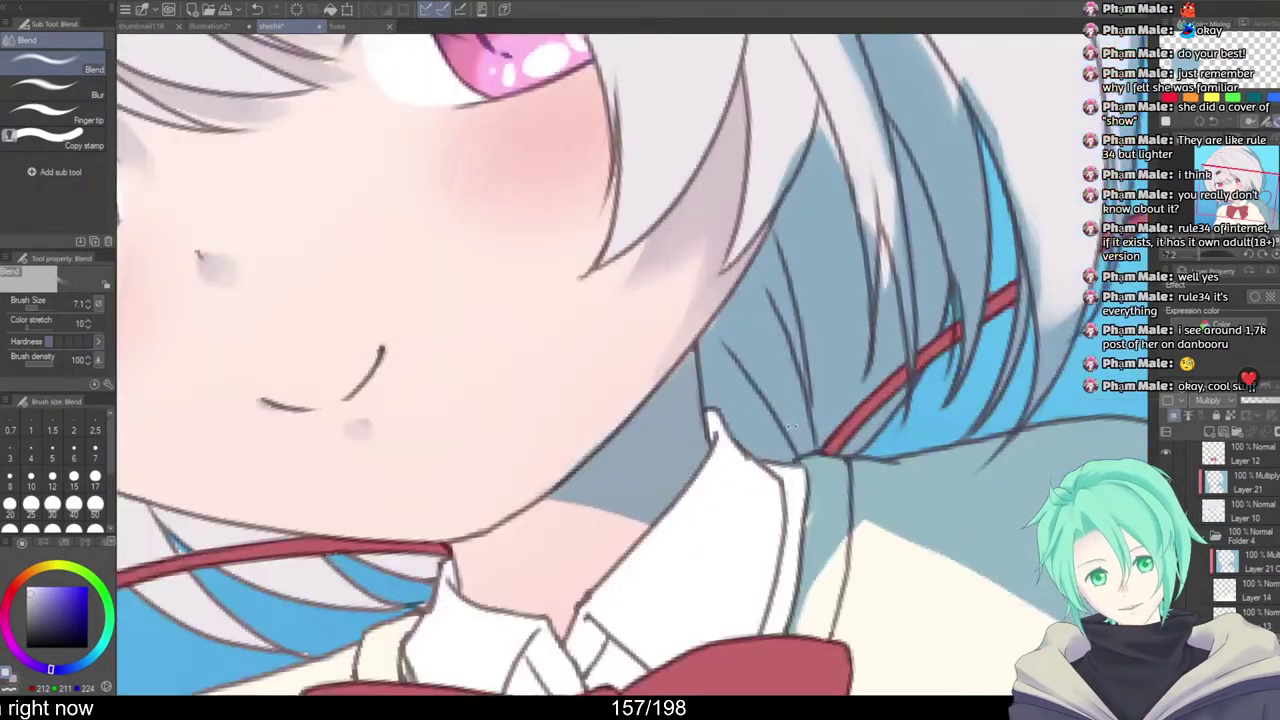
Repaint the blue neck shadow in pale mauve with the watercolor brush at size 14.9
{"action": "key", "text": "b"}
{"action": "left_click_drag", "start_coordinate": [694, 362], "coordinate": [647, 441]}
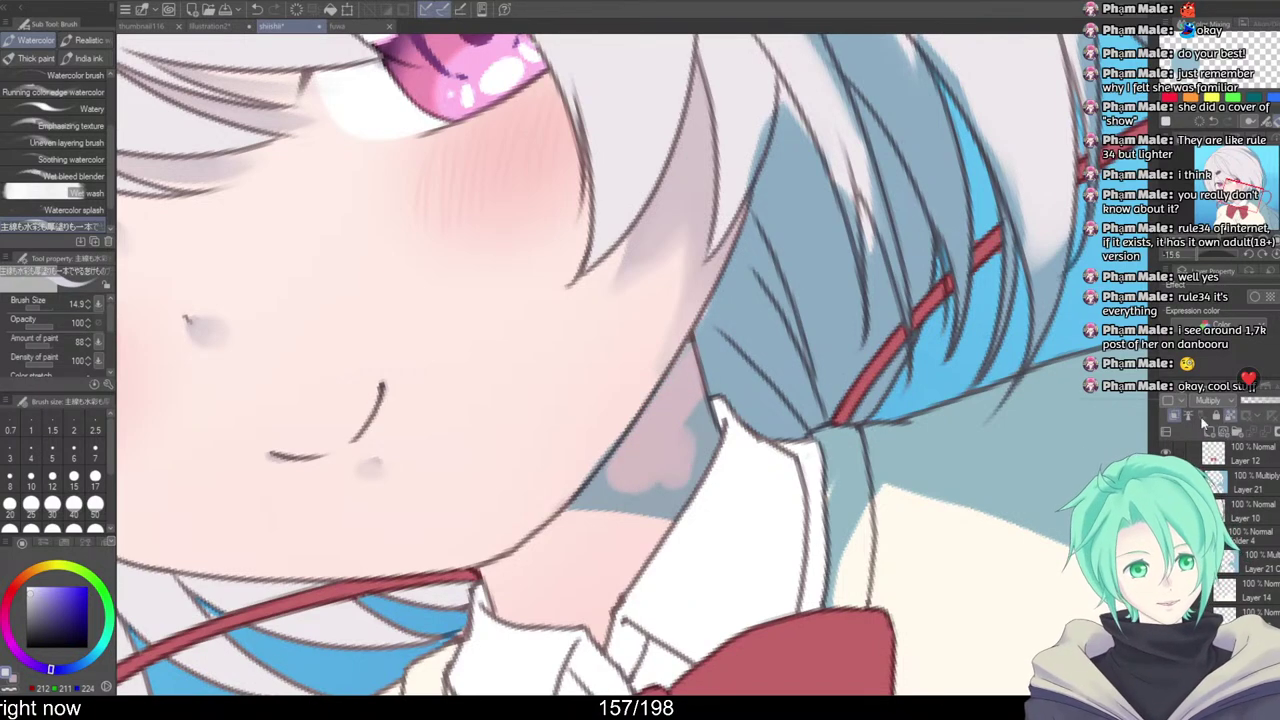
{"action": "mouse_move", "coordinate": [660, 380]}
{"action": "left_mouse_down"}
{"action": "mouse_move", "coordinate": [700, 367]}
{"action": "mouse_move", "coordinate": [618, 491]}
{"action": "mouse_move", "coordinate": [714, 457]}
{"action": "left_mouse_up"}
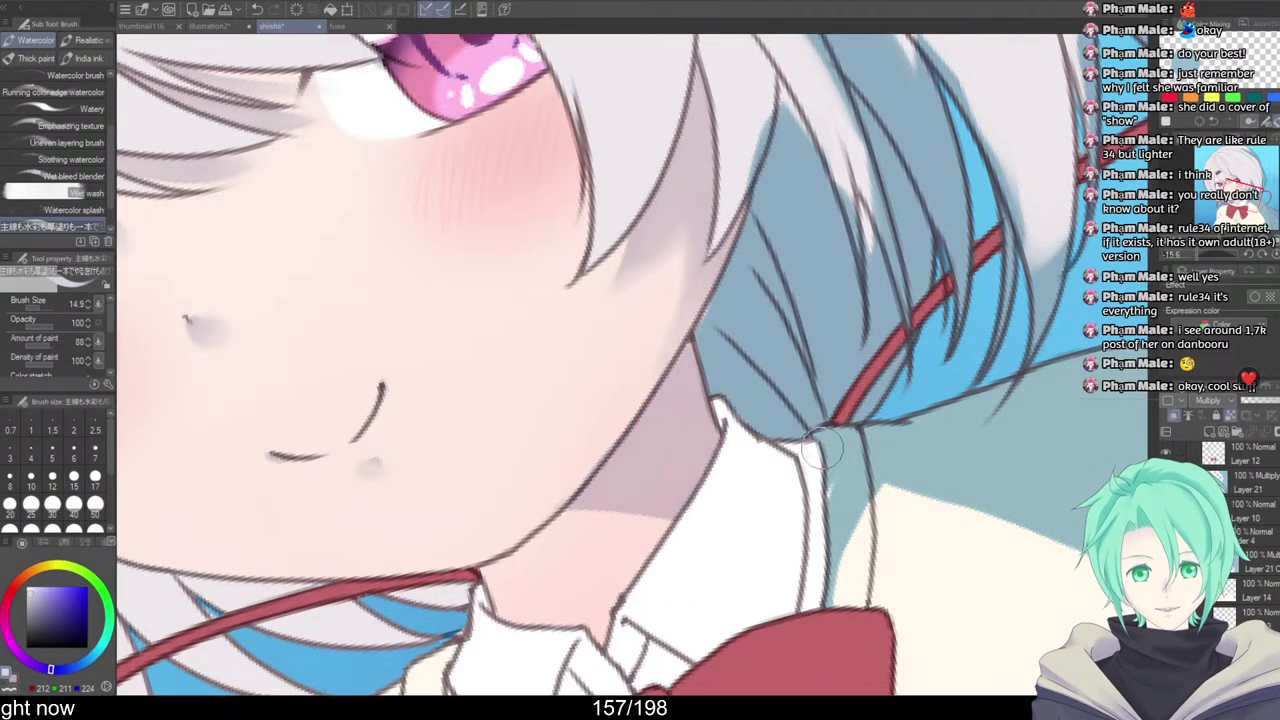
Clean the neck shadow's edge along the jawline using transparent color at brush size 6.4
{"action": "key", "text": "c"}
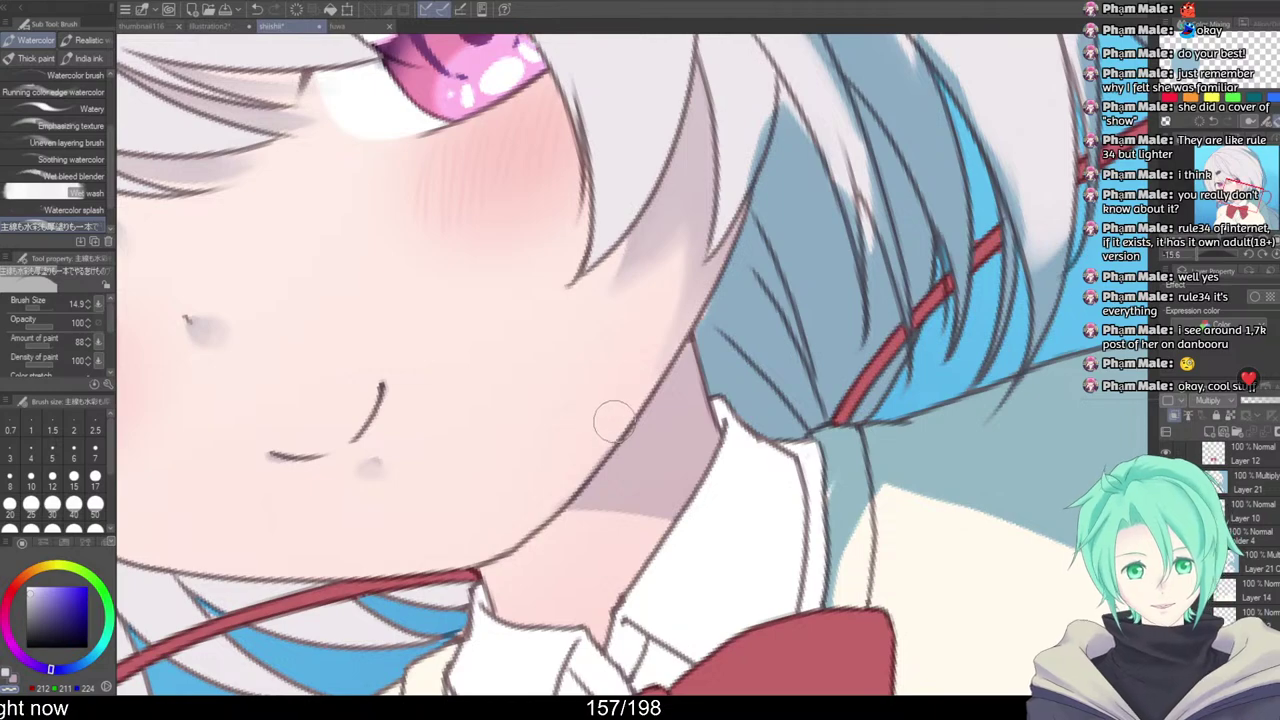
{"action": "key", "text": "["}
{"action": "key", "text": "["}
{"action": "key", "text": "["}
{"action": "left_click_drag", "start_coordinate": [618, 436], "coordinate": [545, 528]}
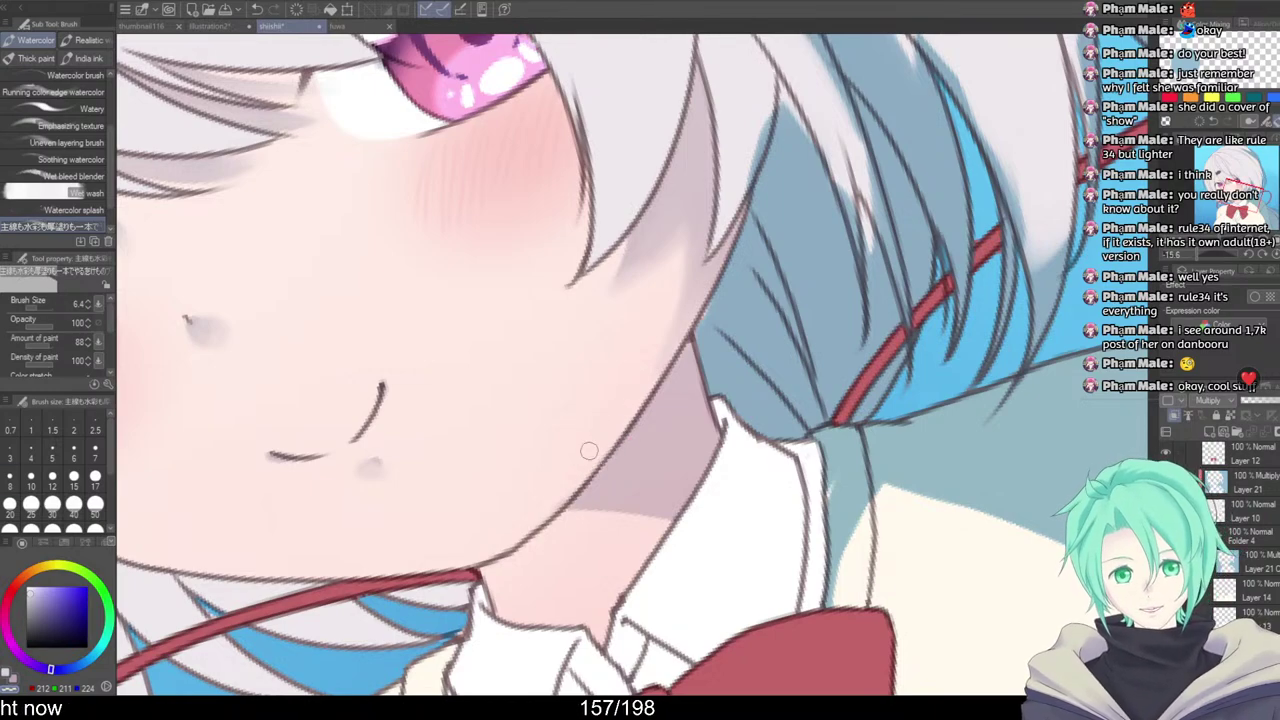
Blend the edge of the neck shadow and tidy the base of the neck with a hard eraser at size 23.3
{"action": "scroll", "coordinate": [643, 432], "scroll_direction": "down", "scroll_amount": 10}
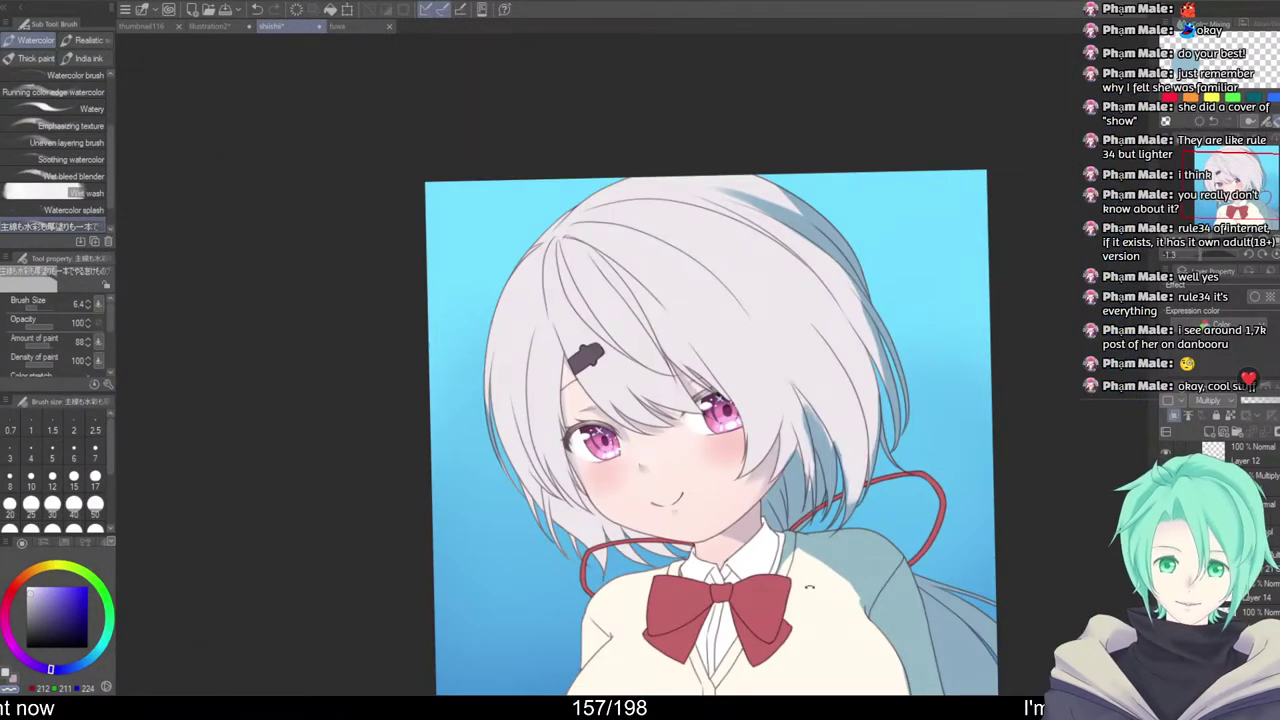
{"action": "left_click_drag", "start_coordinate": [810, 587], "coordinate": [677, 320]}
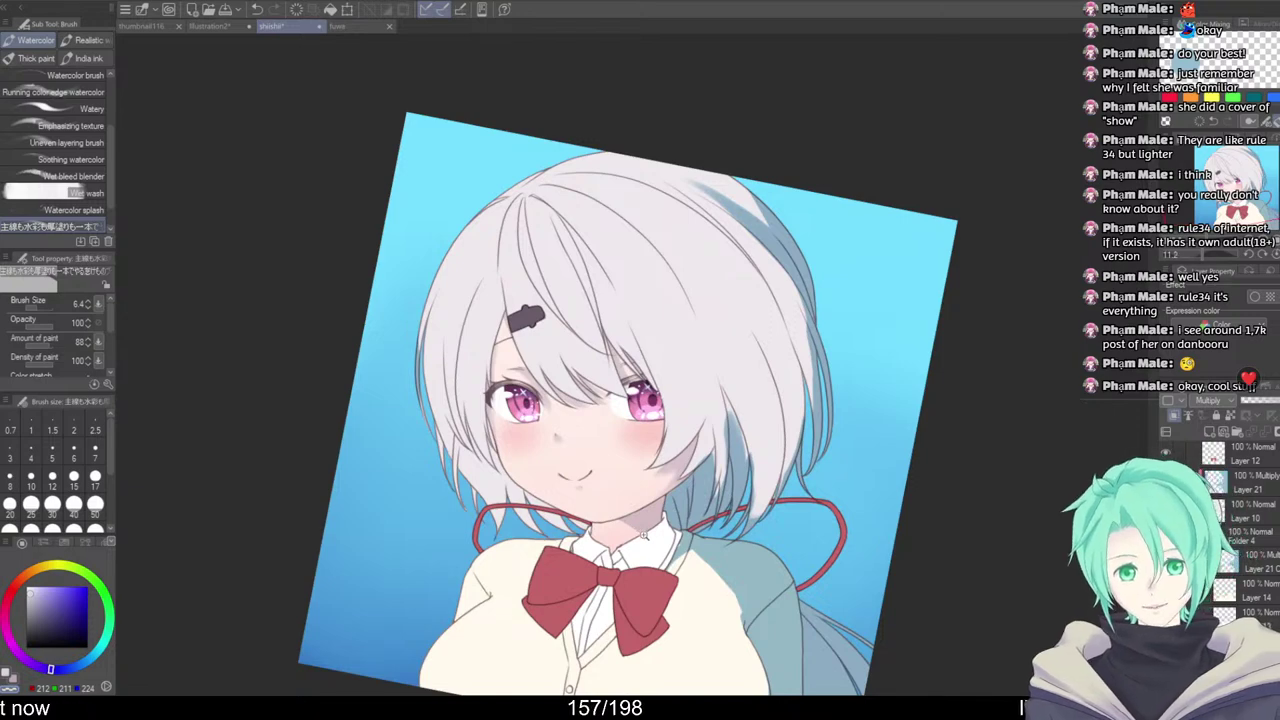
{"action": "scroll", "coordinate": [646, 539], "scroll_direction": "up", "scroll_amount": 3}
{"action": "scroll", "coordinate": [662, 558], "scroll_direction": "up", "scroll_amount": 3}
{"action": "key", "text": "j"}
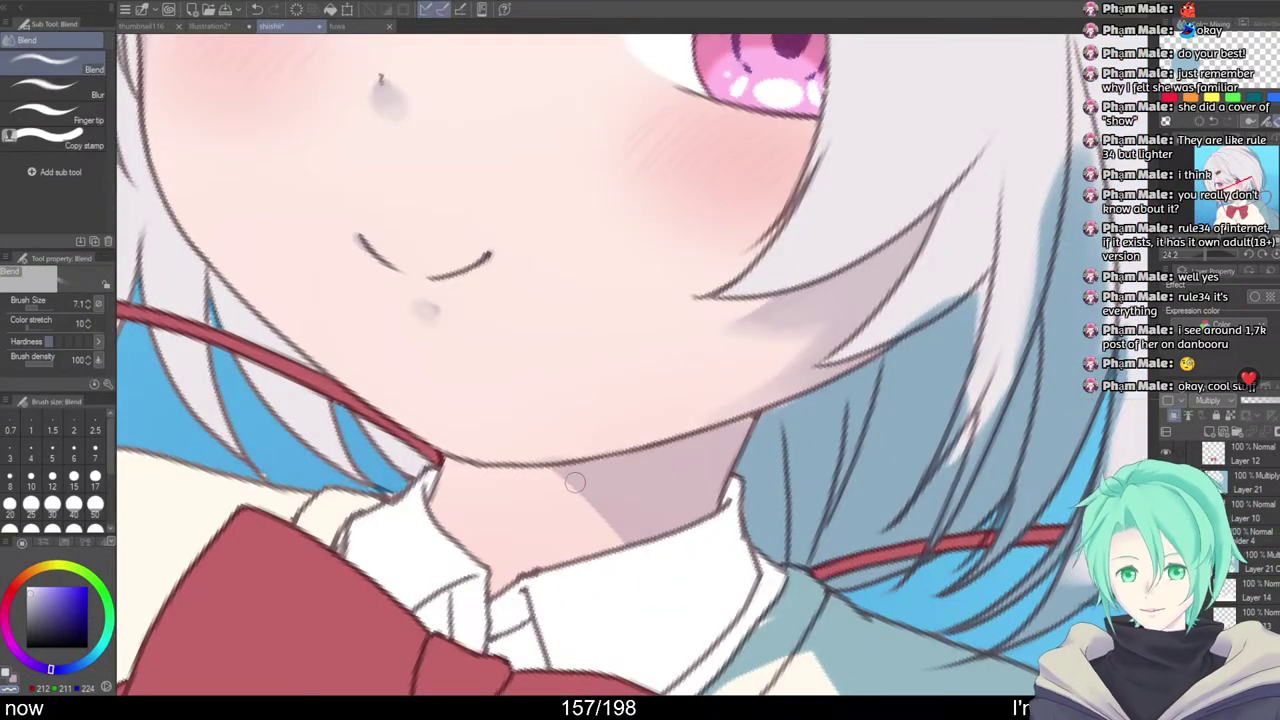
{"action": "key", "text": "e"}
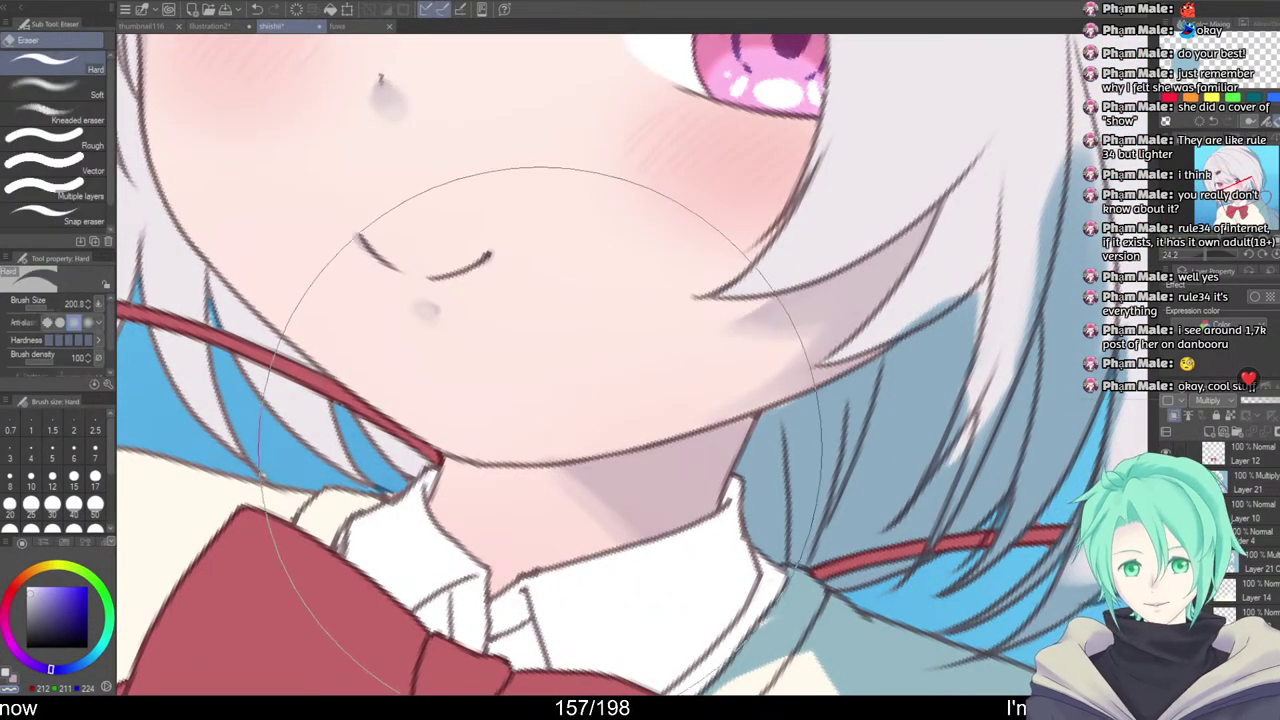
{"action": "mouse_move", "coordinate": [494, 582]}
{"action": "left_mouse_down"}
{"action": "mouse_move", "coordinate": [526, 497]}
{"action": "mouse_move", "coordinate": [511, 556]}
{"action": "left_mouse_up"}
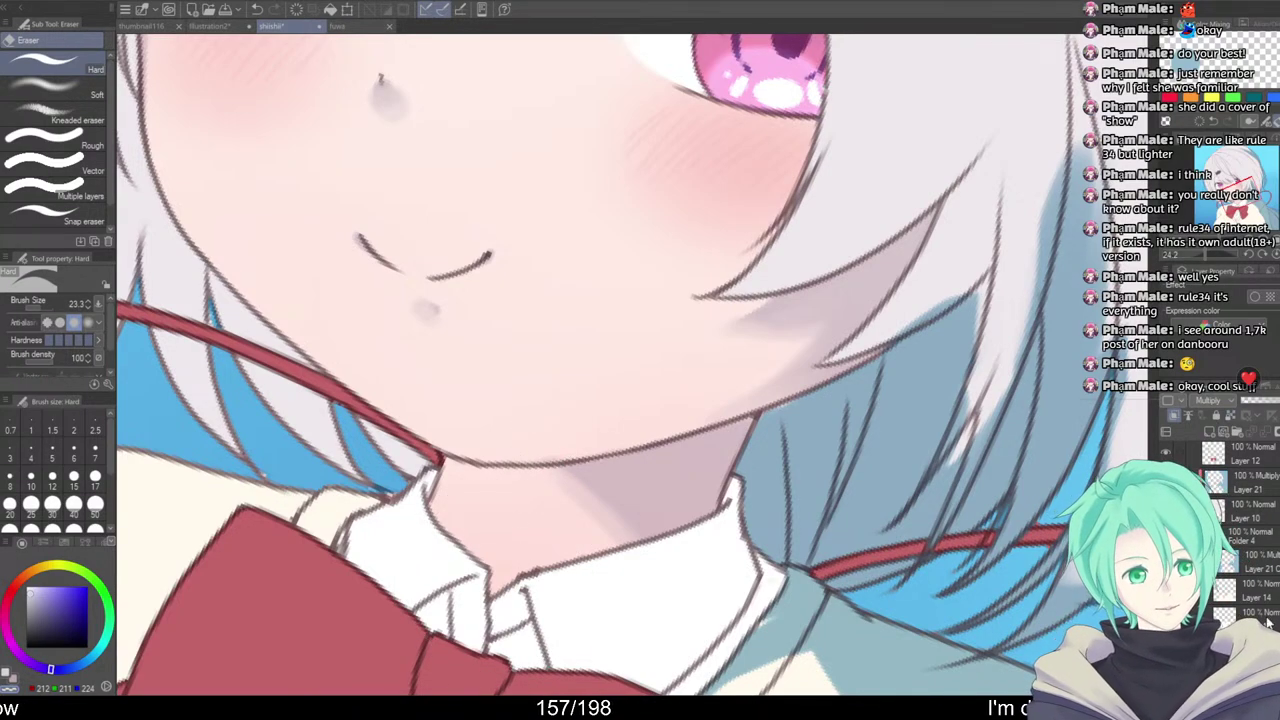
Examine the shading across the whole illustration and around the face and neck
{"action": "mouse_move", "coordinate": [1130, 600]}
{"action": "left_mouse_down"}
{"action": "mouse_move", "coordinate": [880, 503]}
{"action": "mouse_move", "coordinate": [800, 545]}
{"action": "left_mouse_up"}
{"action": "left_click_drag", "start_coordinate": [899, 552], "coordinate": [929, 500]}
{"action": "mouse_move", "coordinate": [985, 541]}
{"action": "left_mouse_down"}
{"action": "mouse_move", "coordinate": [868, 574]}
{"action": "mouse_move", "coordinate": [895, 538]}
{"action": "left_mouse_up"}
{"action": "left_click_drag", "start_coordinate": [880, 545], "coordinate": [841, 479]}
{"action": "left_click_drag", "start_coordinate": [985, 520], "coordinate": [999, 473]}
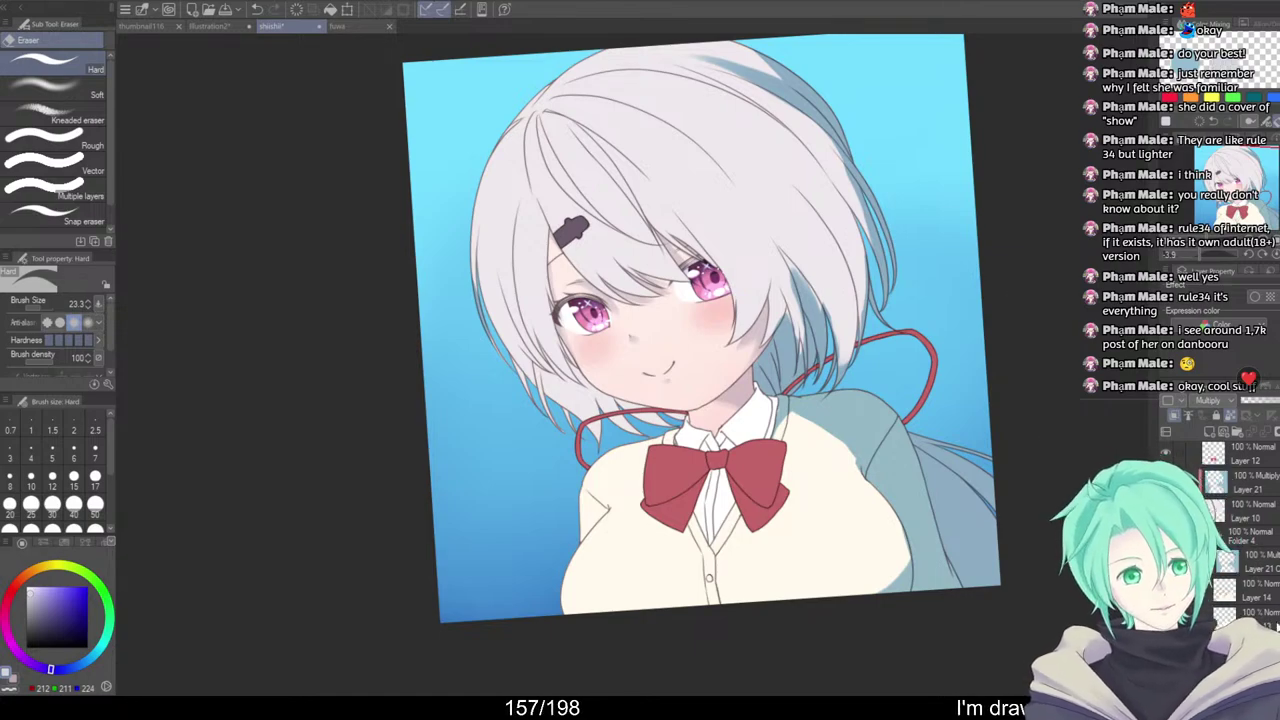
{"action": "left_click_drag", "start_coordinate": [690, 367], "coordinate": [779, 507]}
{"action": "scroll", "coordinate": [779, 506], "scroll_direction": "up", "scroll_amount": 1}
{"action": "scroll", "coordinate": [890, 392], "scroll_direction": "up", "scroll_amount": 2}
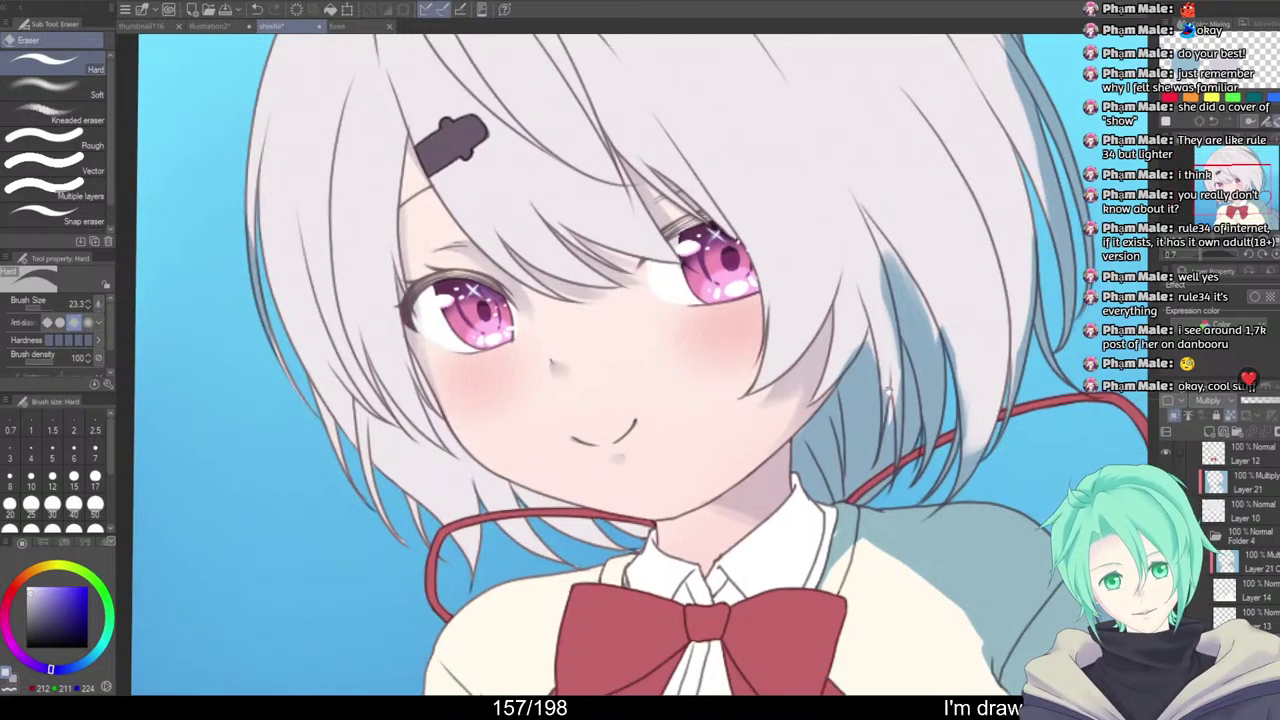
Paint light red-pink accents along the shadow edges of the nose, face and neck with the watercolor brush at size 18
{"action": "left_click", "coordinate": [17, 582]}
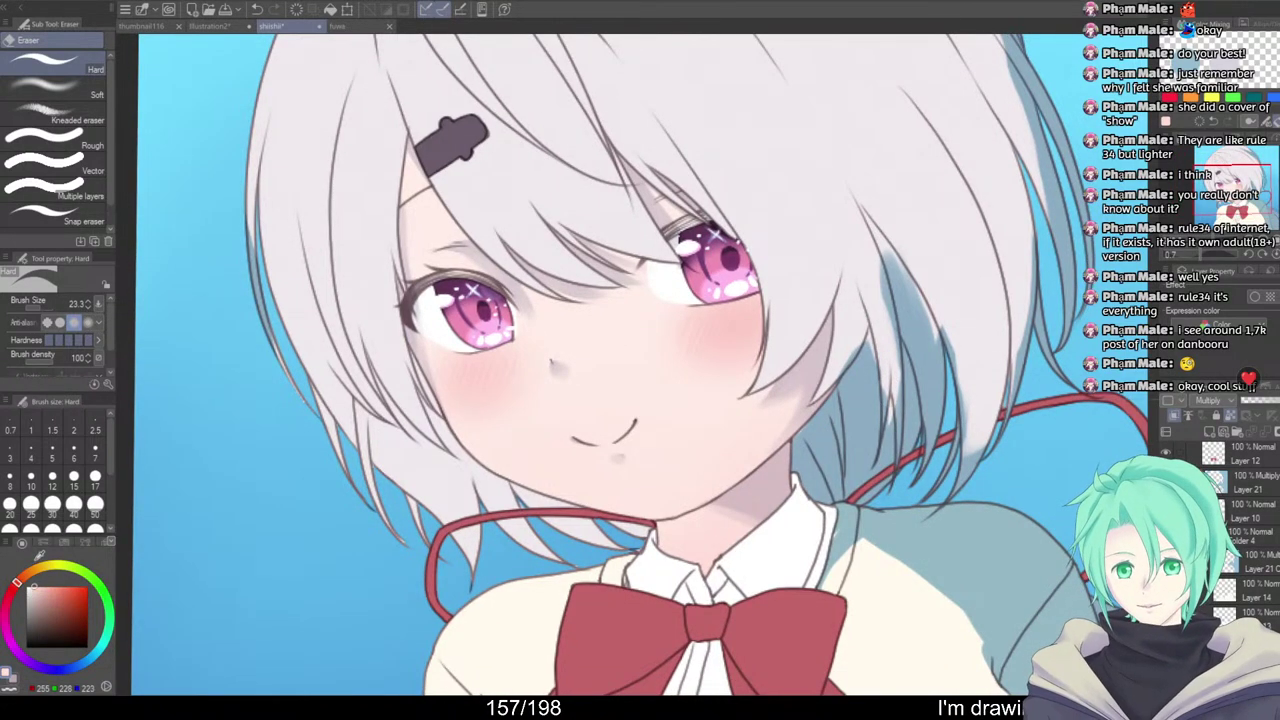
{"action": "left_click_drag", "start_coordinate": [39, 551], "coordinate": [45, 543]}
{"action": "left_click_drag", "start_coordinate": [12, 597], "coordinate": [10, 590]}
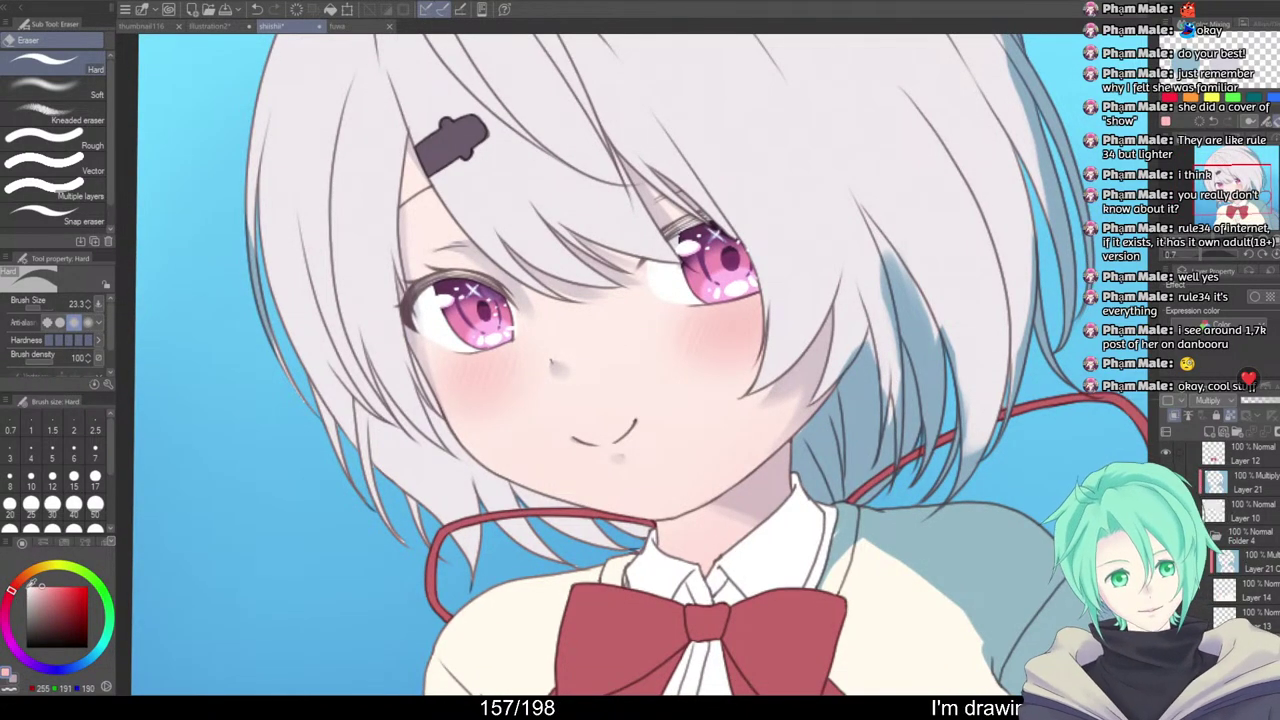
{"action": "key", "text": "b"}
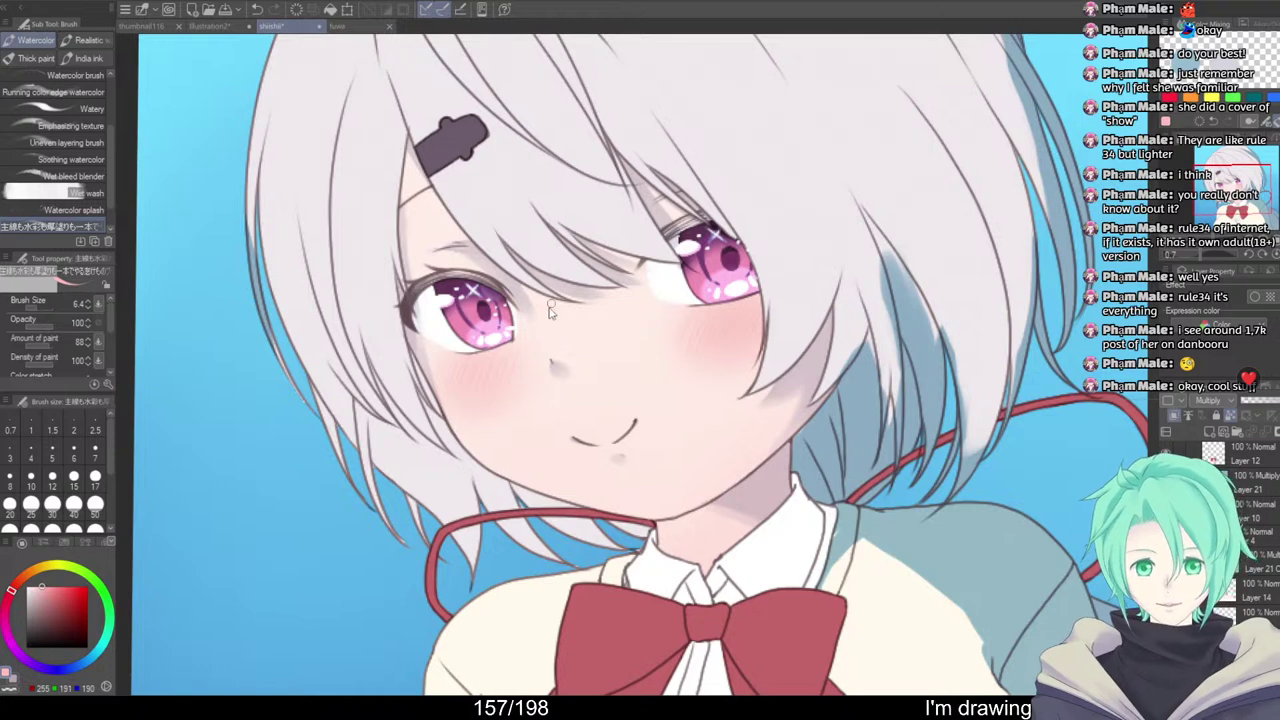
{"action": "left_click_drag", "start_coordinate": [549, 311], "coordinate": [546, 366]}
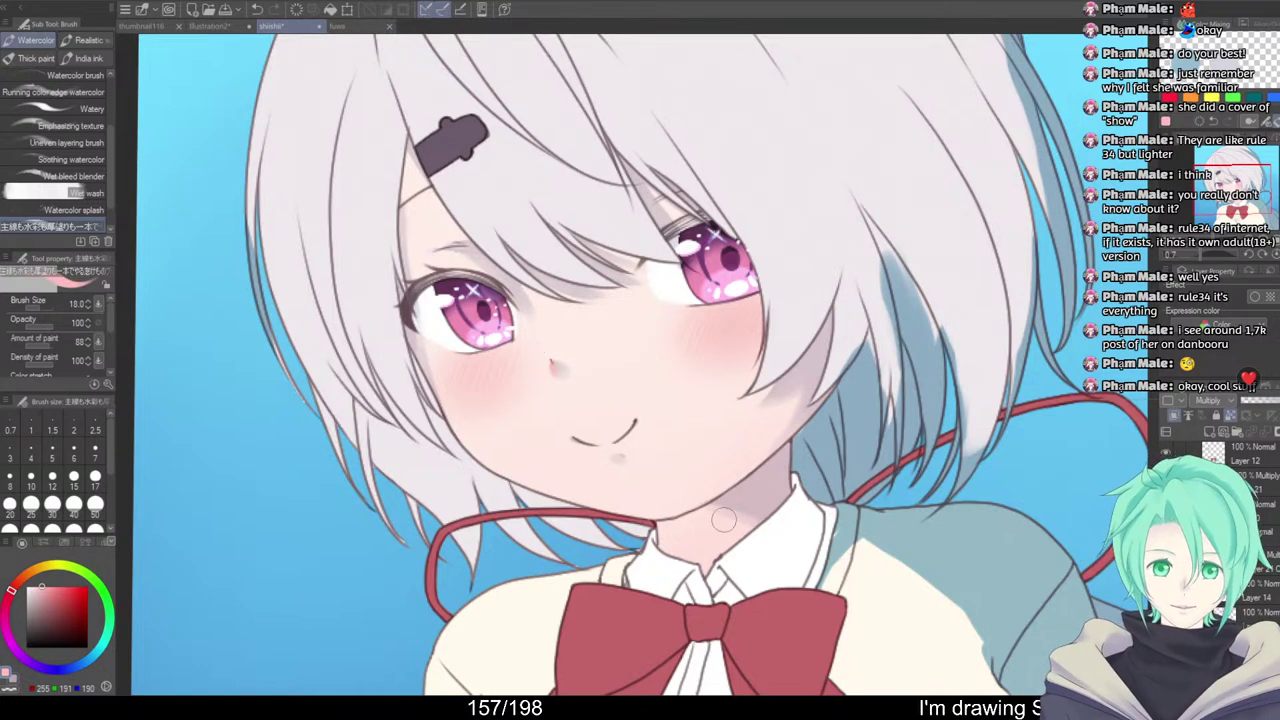
{"action": "left_click_drag", "start_coordinate": [722, 512], "coordinate": [744, 526]}
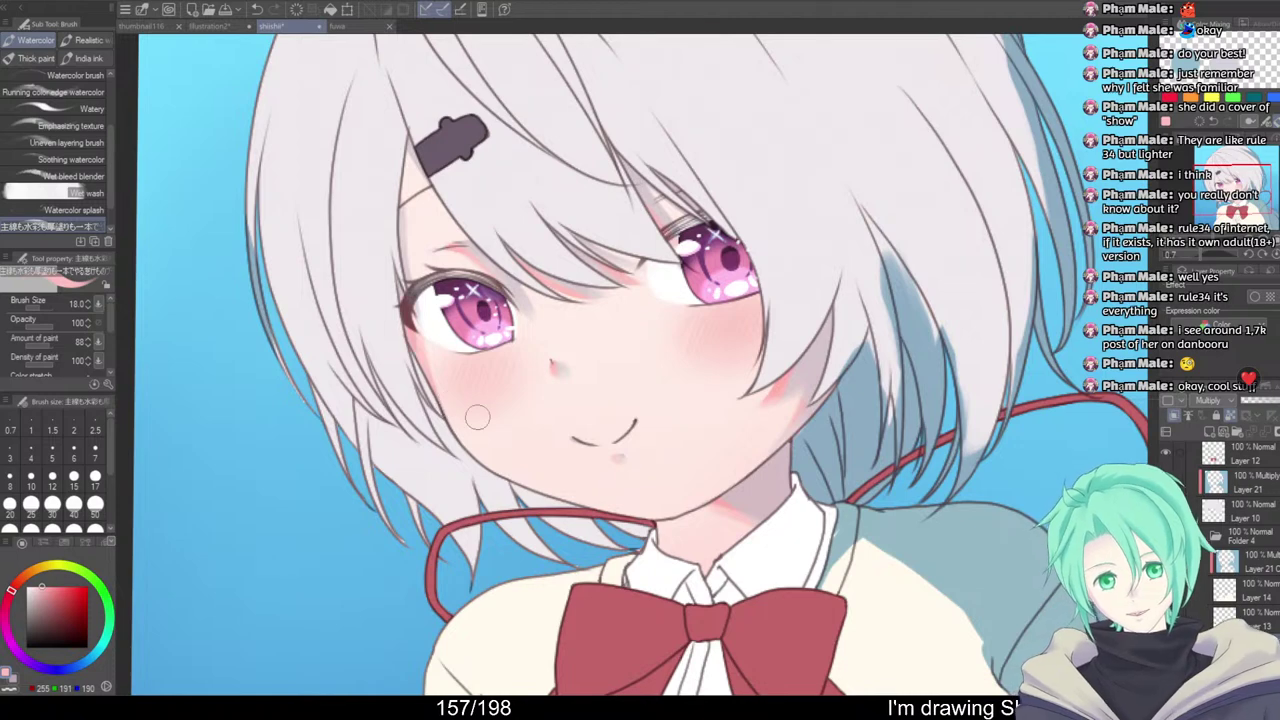
Soften the pink accents on the face and neck using the Blend tool at size 21 and Blur at size 50.3
{"action": "key", "text": "j"}
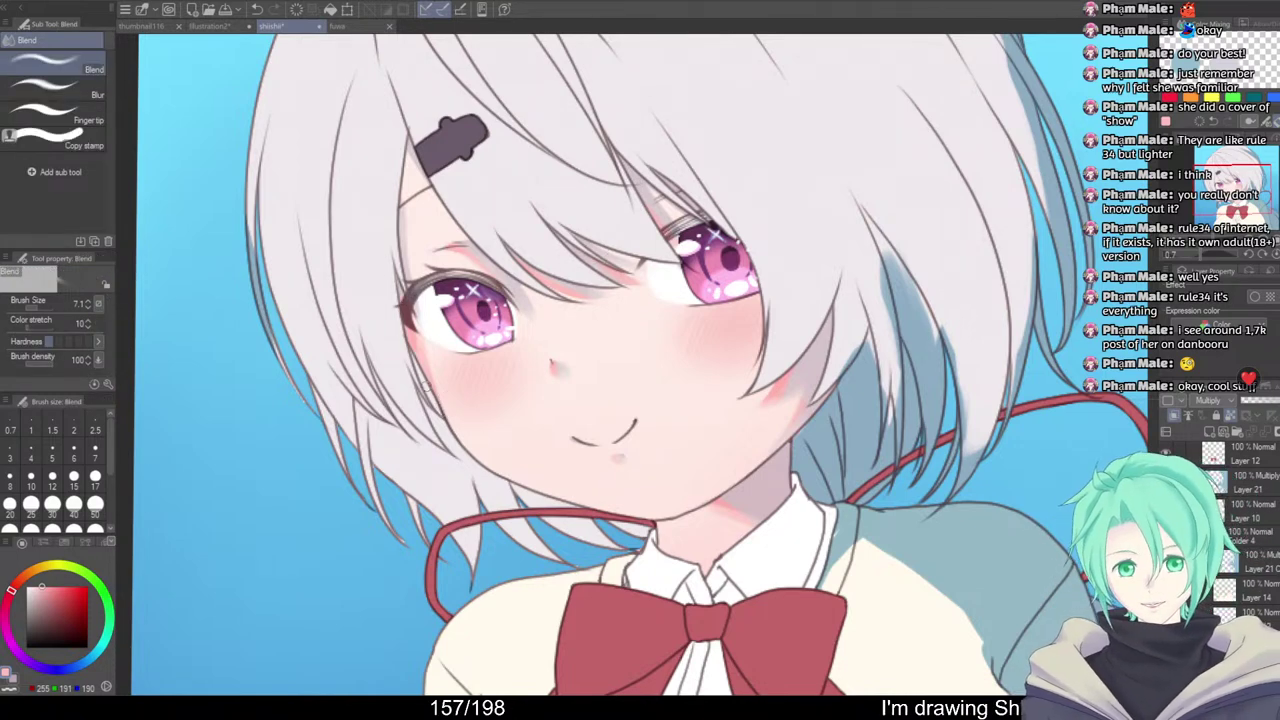
{"action": "left_click_drag", "start_coordinate": [410, 337], "coordinate": [424, 337]}
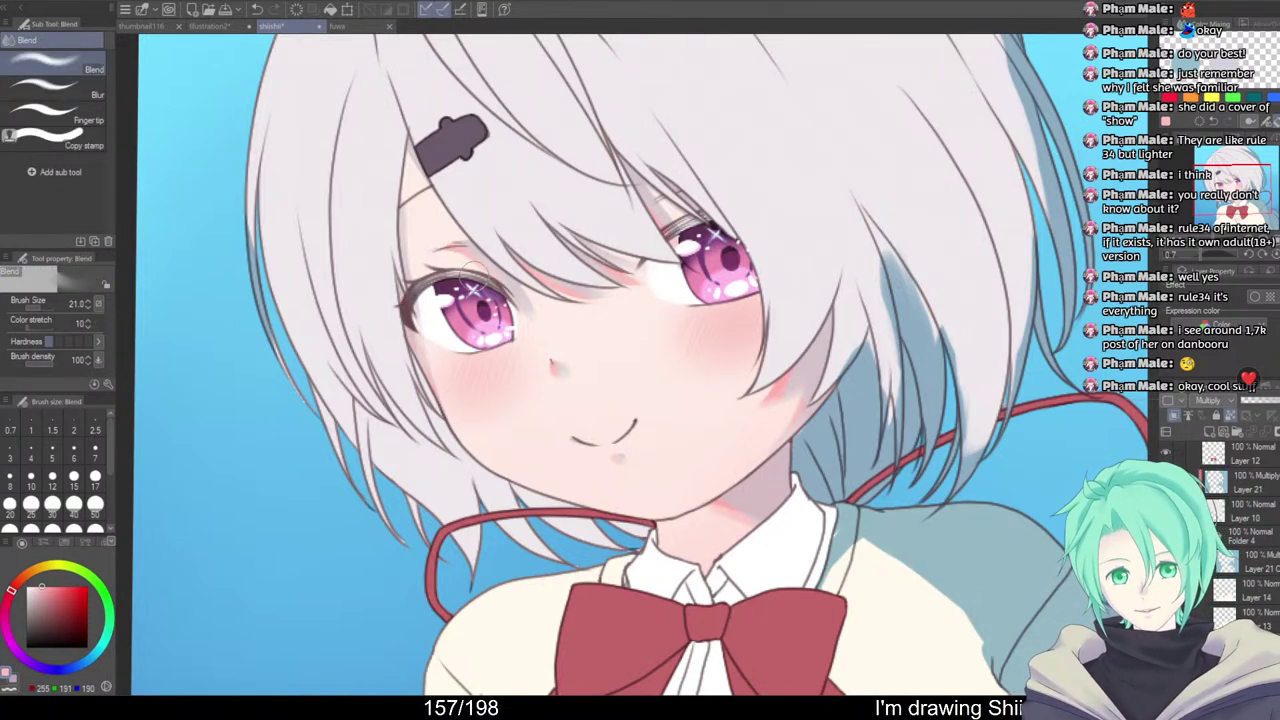
{"action": "key", "text": "j"}
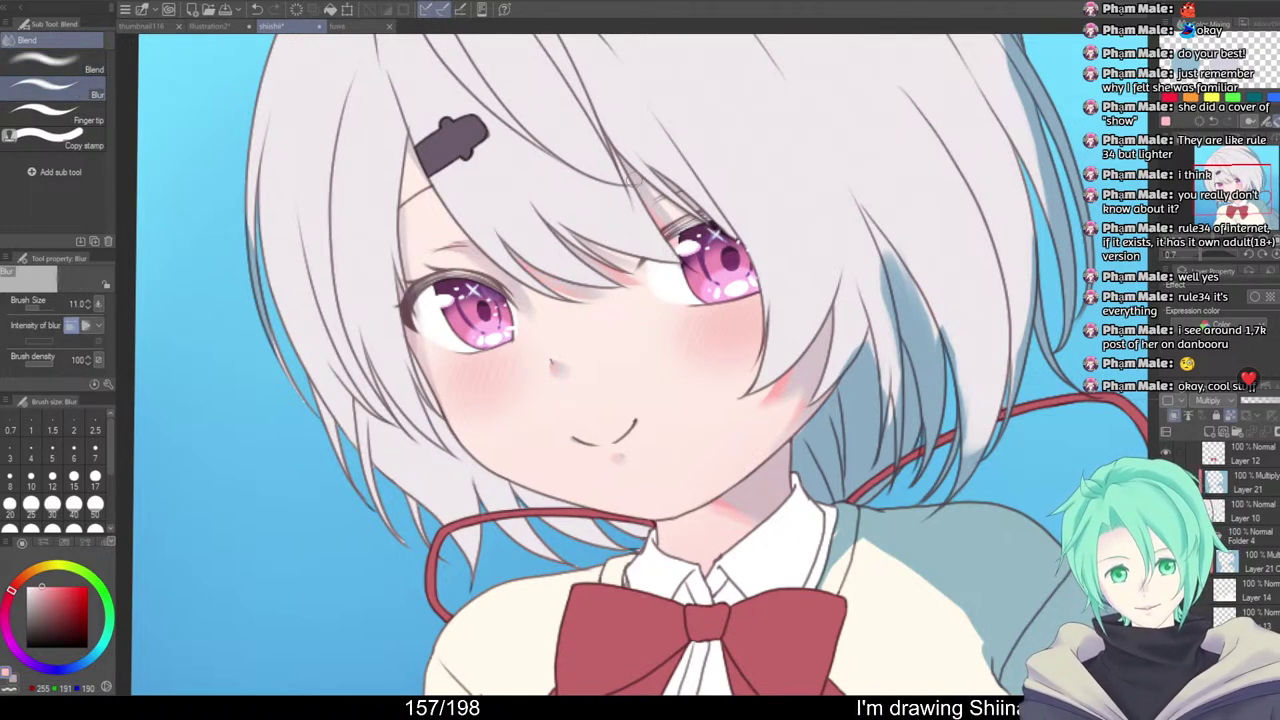
{"action": "left_click_drag", "start_coordinate": [649, 267], "coordinate": [637, 292]}
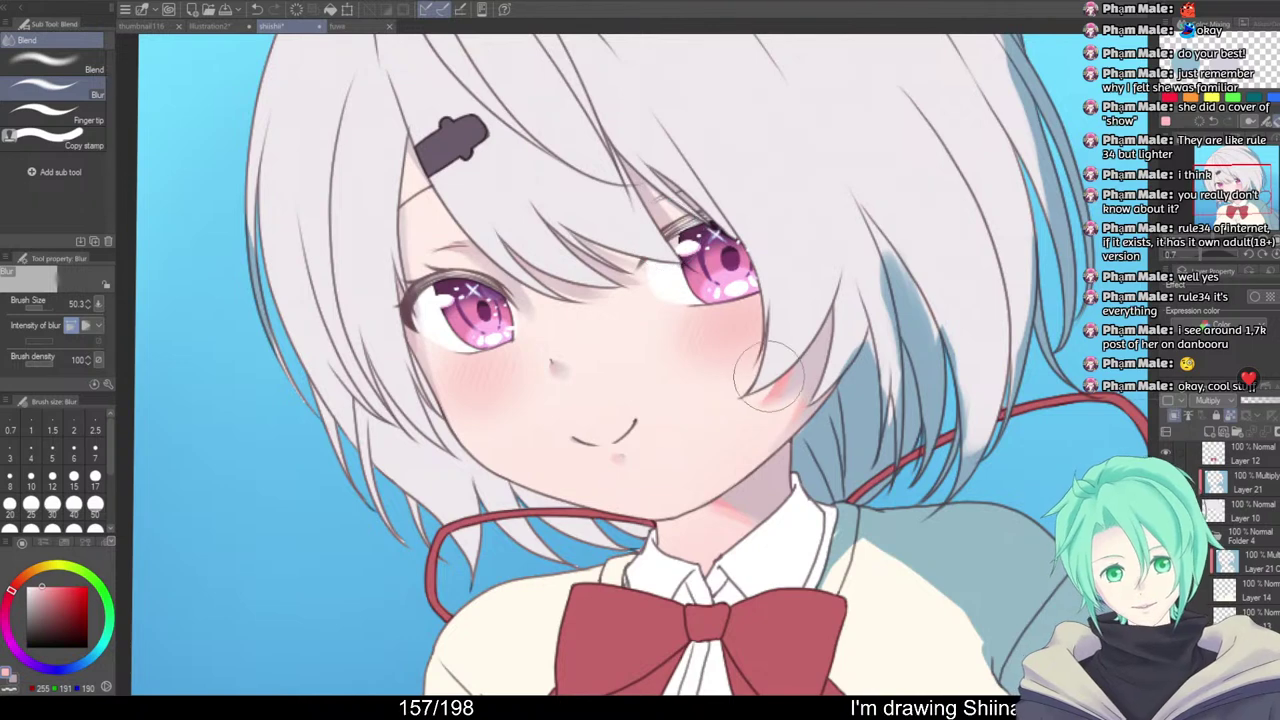
{"action": "left_click_drag", "start_coordinate": [769, 377], "coordinate": [776, 388]}
{"action": "left_click_drag", "start_coordinate": [688, 522], "coordinate": [755, 487]}
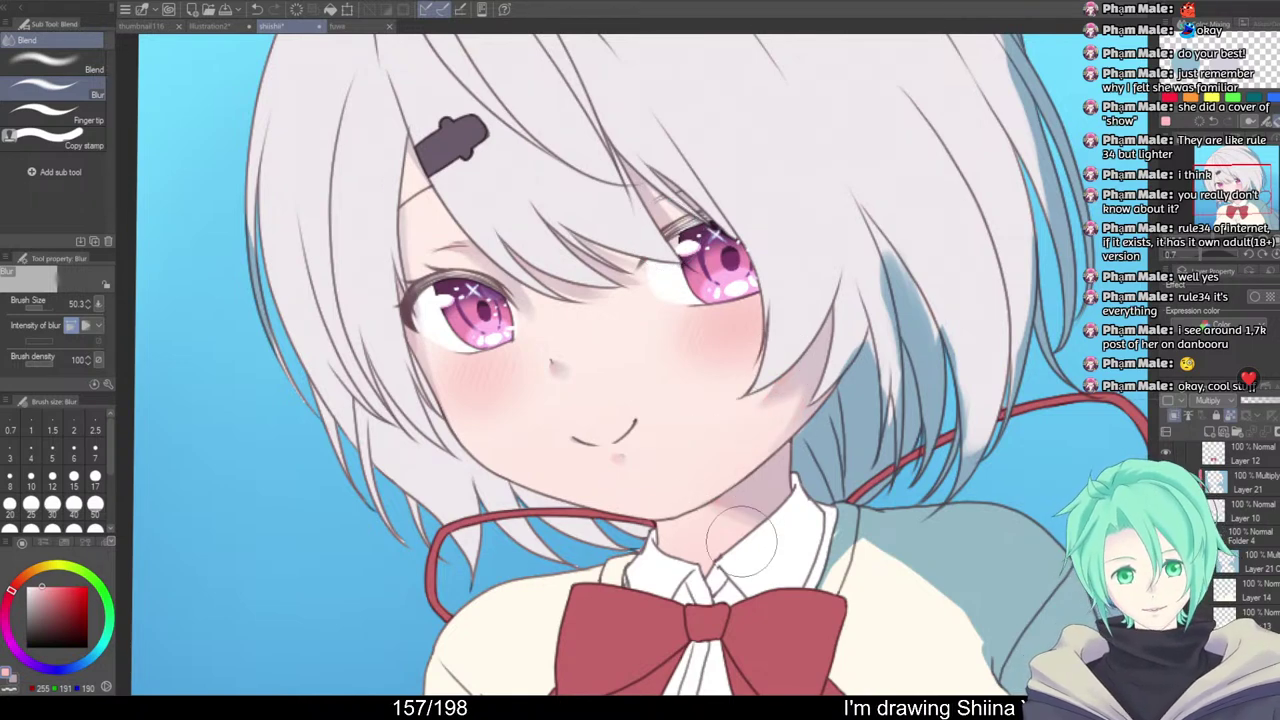
Add a new layer and paint white highlights beside the nose and at the lower lip with the watercolor brush at size 6.8
{"action": "scroll", "coordinate": [868, 432], "scroll_direction": "down", "scroll_amount": 2}
{"action": "mouse_move", "coordinate": [868, 432]}
{"action": "left_mouse_down"}
{"action": "mouse_move", "coordinate": [972, 487]}
{"action": "mouse_move", "coordinate": [1057, 397]}
{"action": "left_mouse_up"}
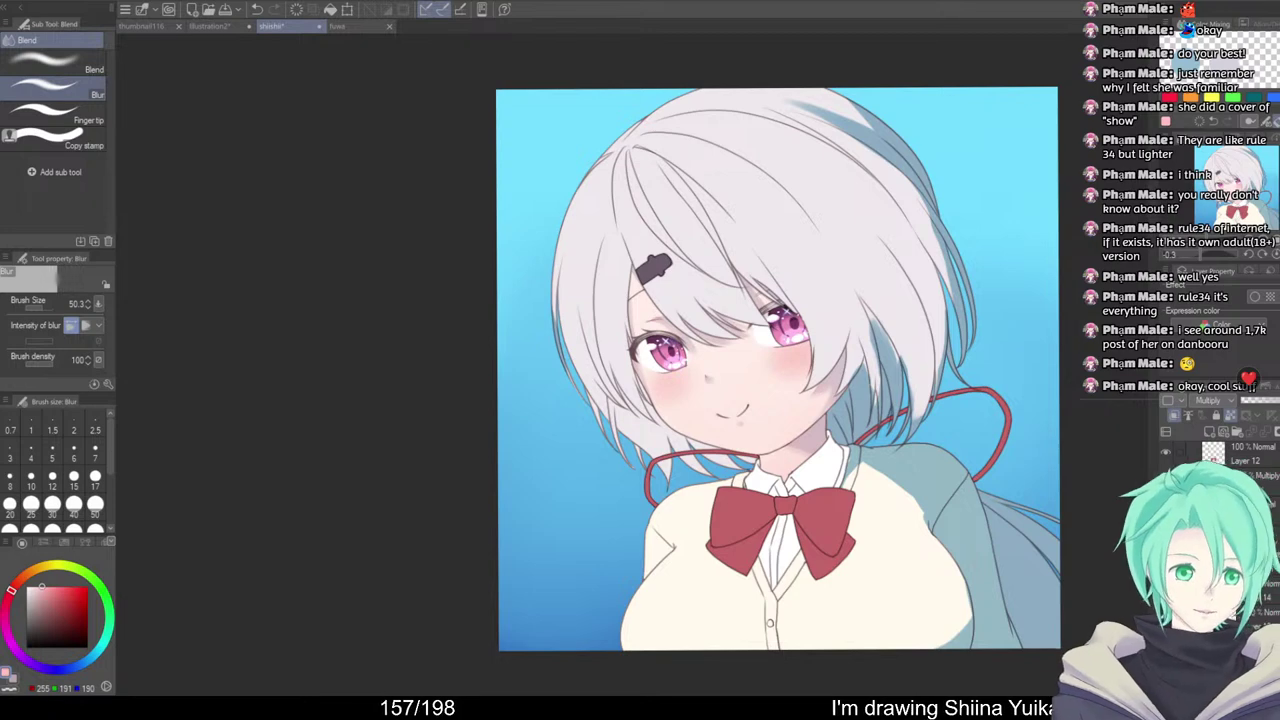
{"action": "left_click", "coordinate": [1206, 431]}
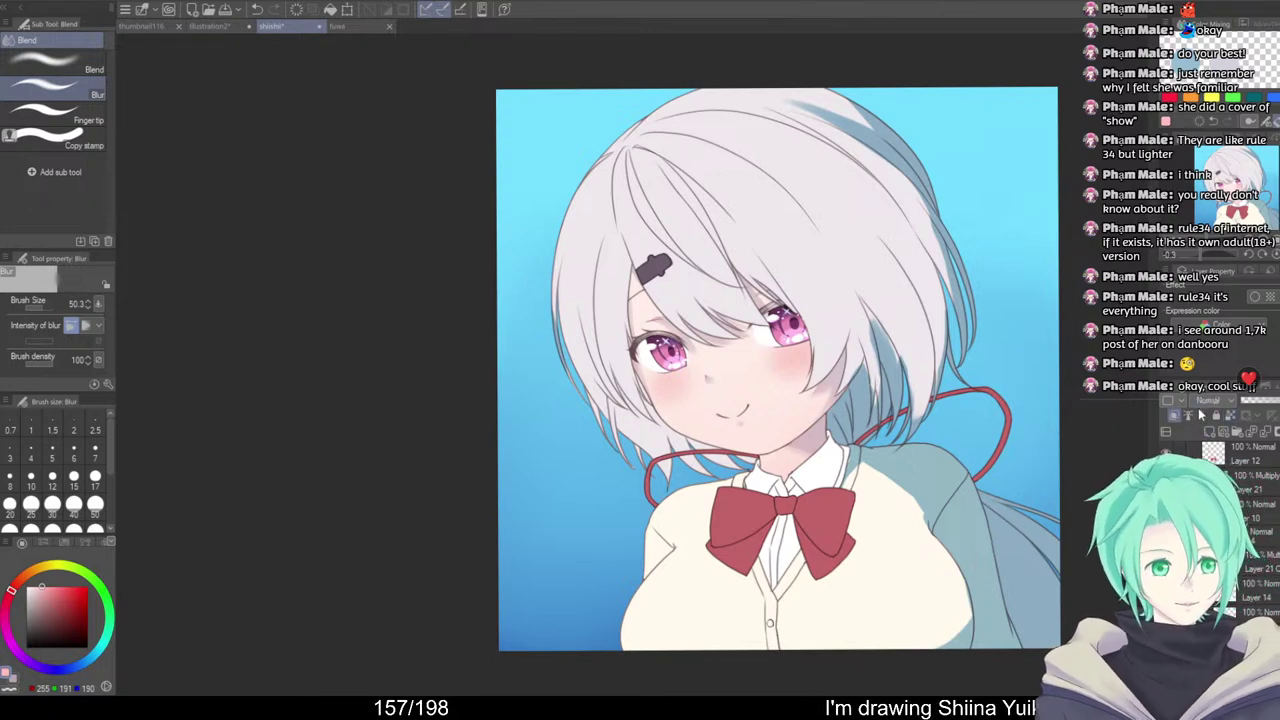
{"action": "scroll", "coordinate": [768, 381], "scroll_direction": "up", "scroll_amount": 6}
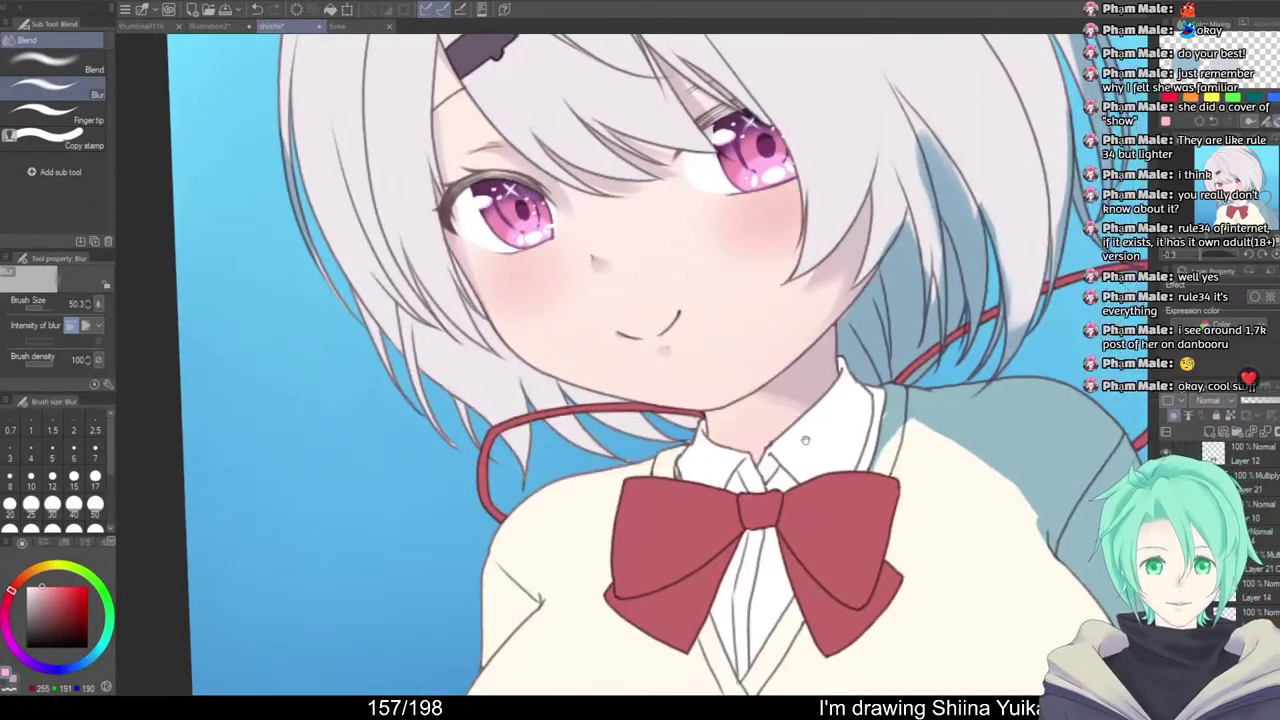
{"action": "scroll", "coordinate": [614, 386], "scroll_direction": "up", "scroll_amount": 4}
{"action": "key", "text": "b"}
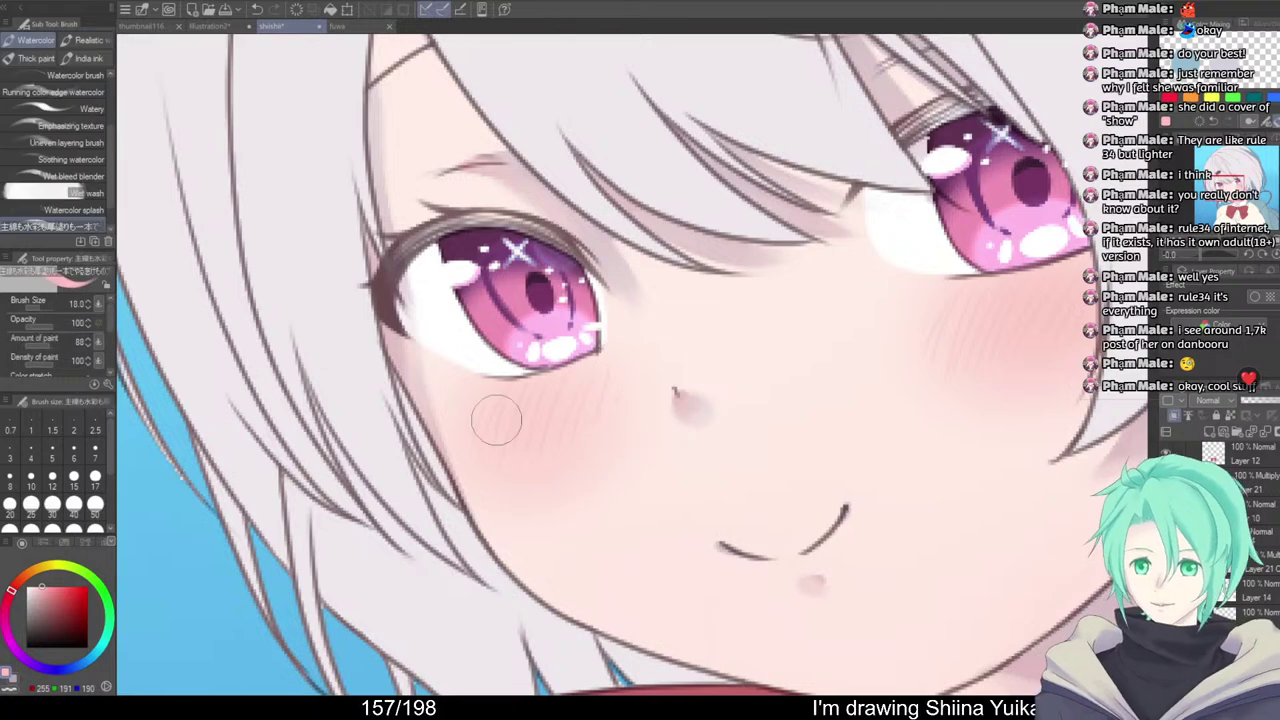
{"action": "left_click", "coordinate": [710, 337], "text": "alt"}
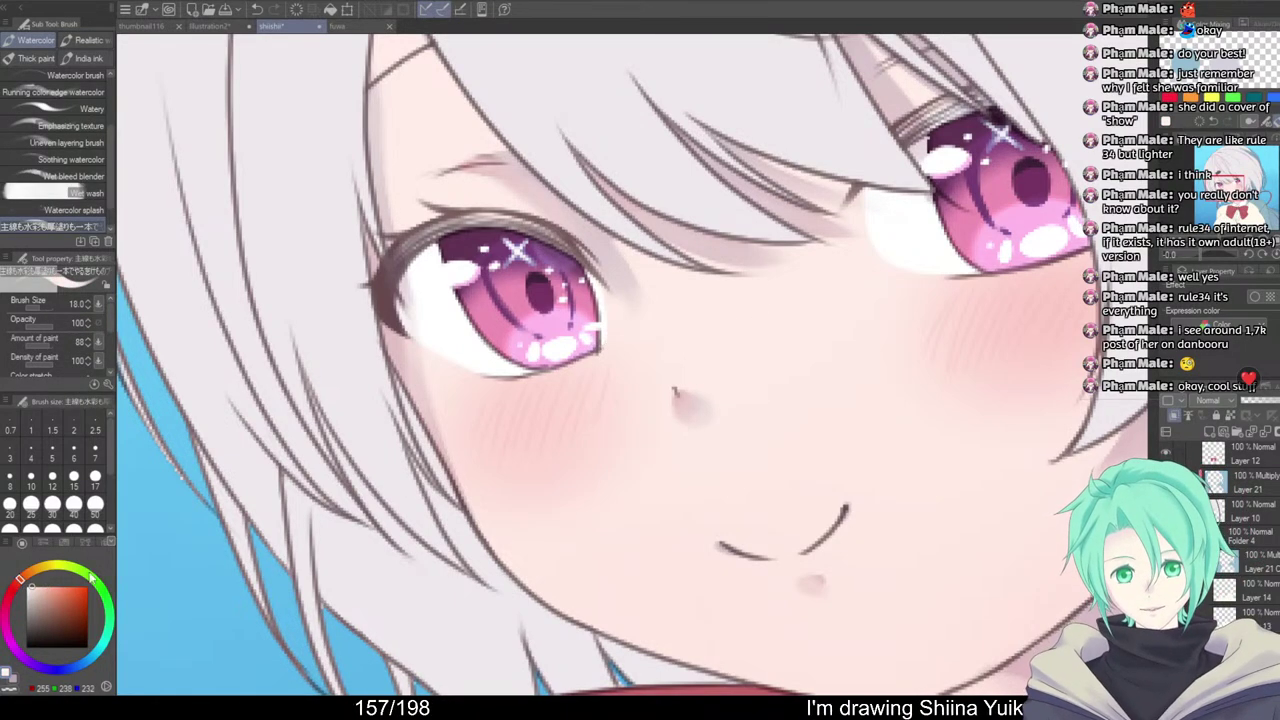
{"action": "left_click_drag", "start_coordinate": [40, 590], "coordinate": [16, 490]}
{"action": "mouse_move", "coordinate": [664, 380]}
{"action": "left_mouse_down"}
{"action": "mouse_move", "coordinate": [649, 378]}
{"action": "mouse_move", "coordinate": [664, 400]}
{"action": "left_mouse_up"}
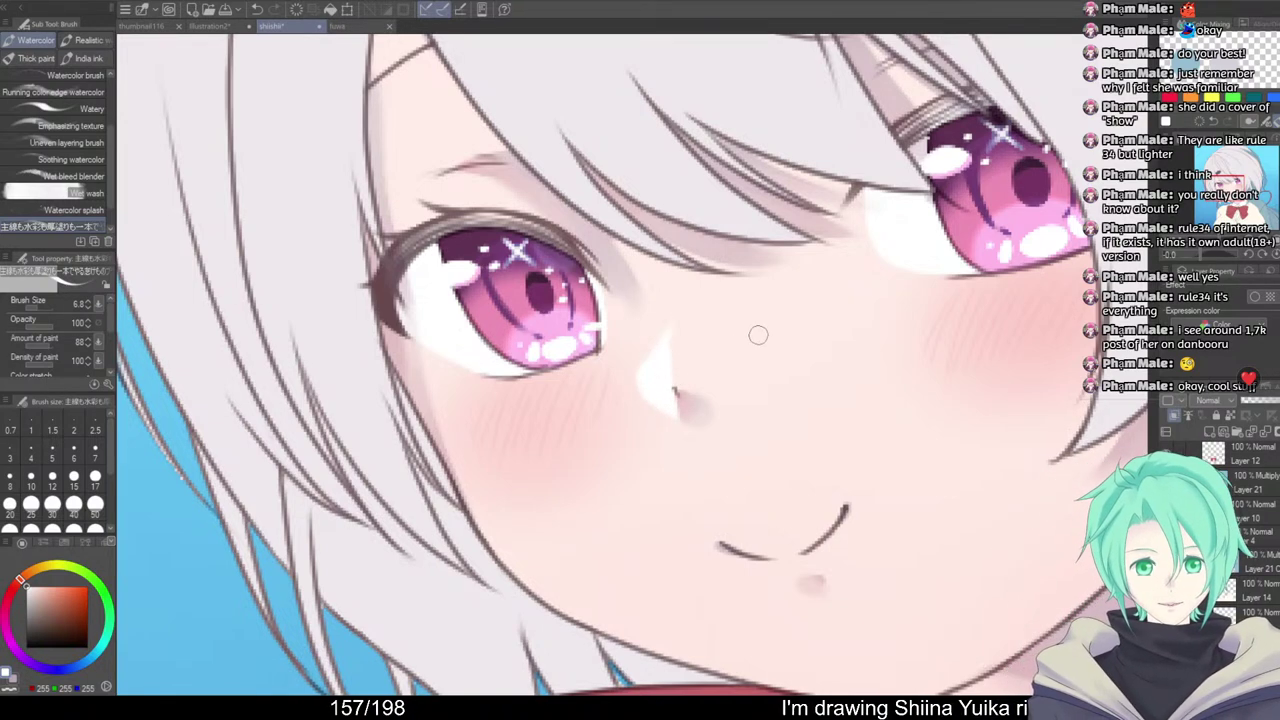
{"action": "mouse_move", "coordinate": [795, 517]}
{"action": "left_mouse_down"}
{"action": "mouse_move", "coordinate": [789, 544]}
{"action": "mouse_move", "coordinate": [719, 464]}
{"action": "mouse_move", "coordinate": [696, 502]}
{"action": "left_mouse_up"}
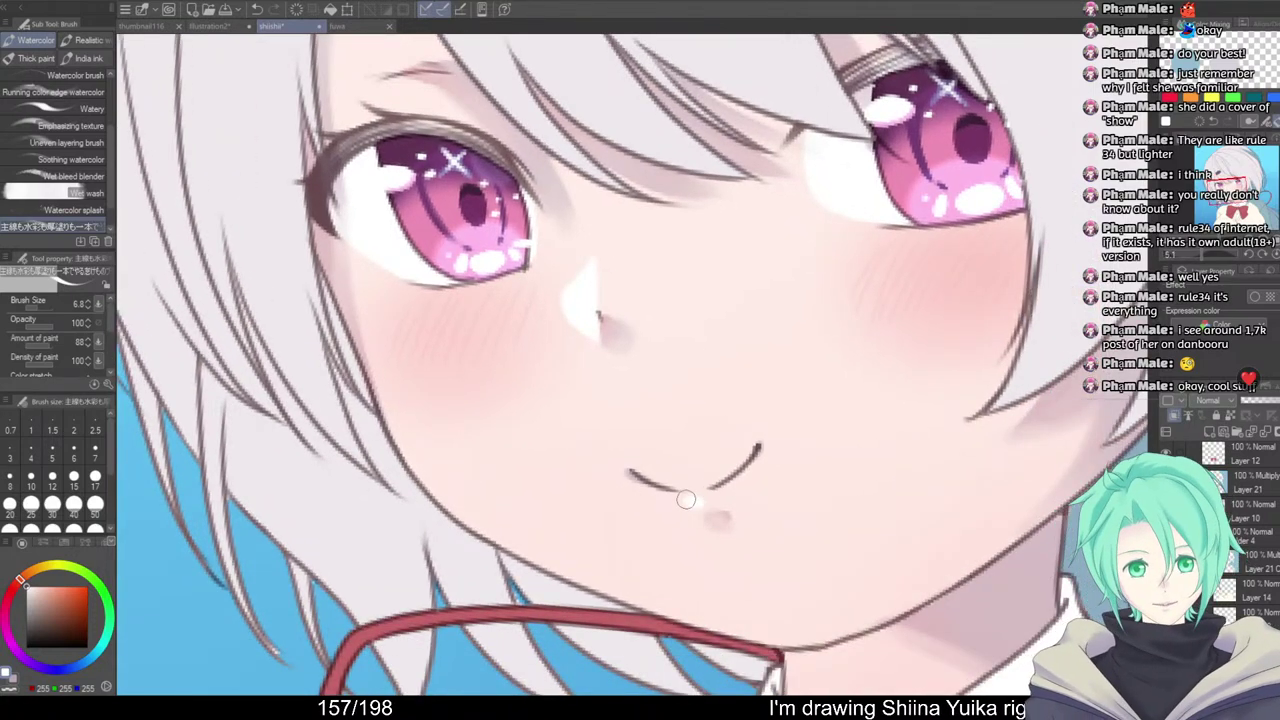
Paint small white highlights under the eyebrow and on the cheek around the eye below the hairclip
{"action": "scroll", "coordinate": [812, 417], "scroll_direction": "down", "scroll_amount": 5}
{"action": "left_click_drag", "start_coordinate": [812, 417], "coordinate": [760, 395]}
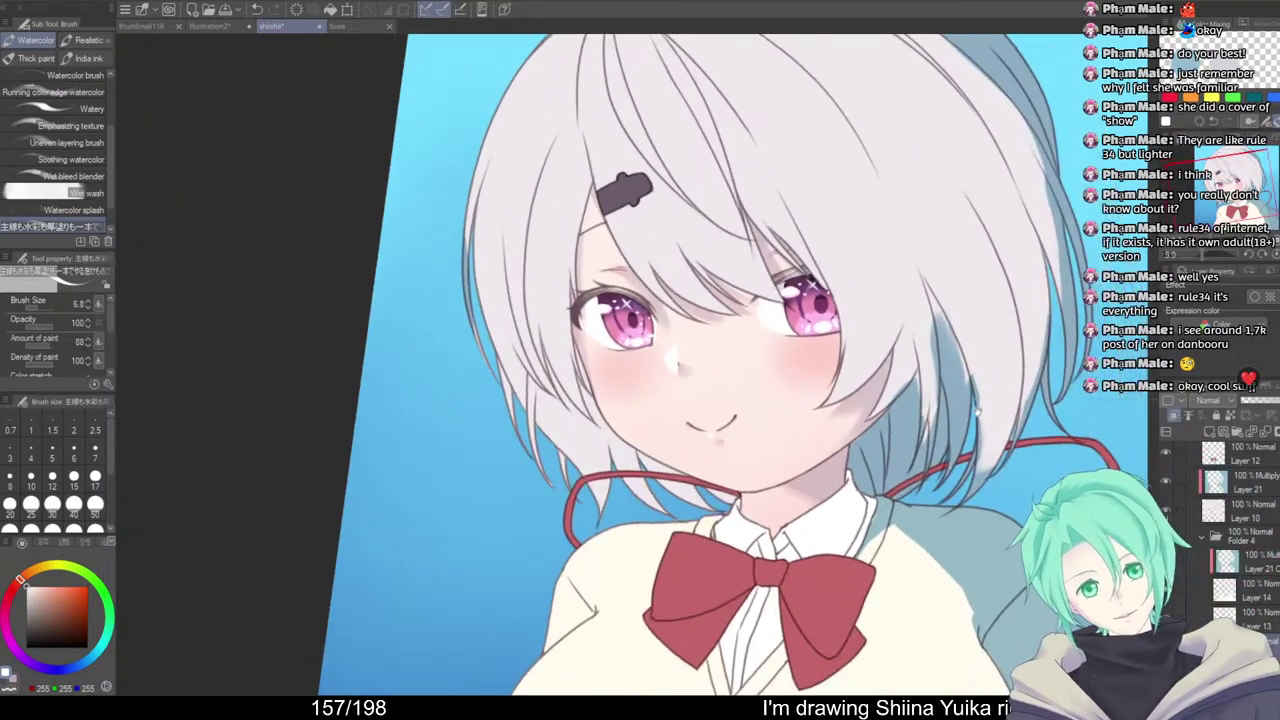
{"action": "left_click_drag", "start_coordinate": [857, 395], "coordinate": [895, 482]}
{"action": "scroll", "coordinate": [648, 348], "scroll_direction": "up", "scroll_amount": 3}
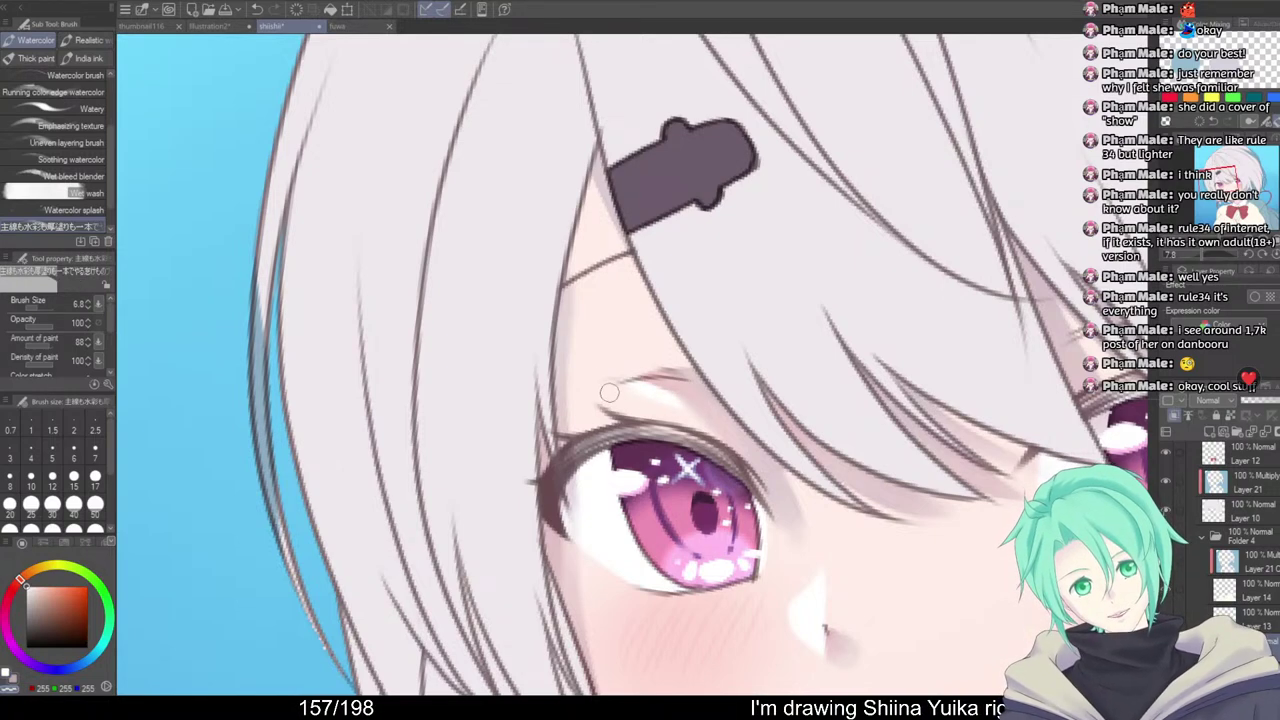
{"action": "scroll", "coordinate": [807, 236], "scroll_direction": "down", "scroll_amount": 5}
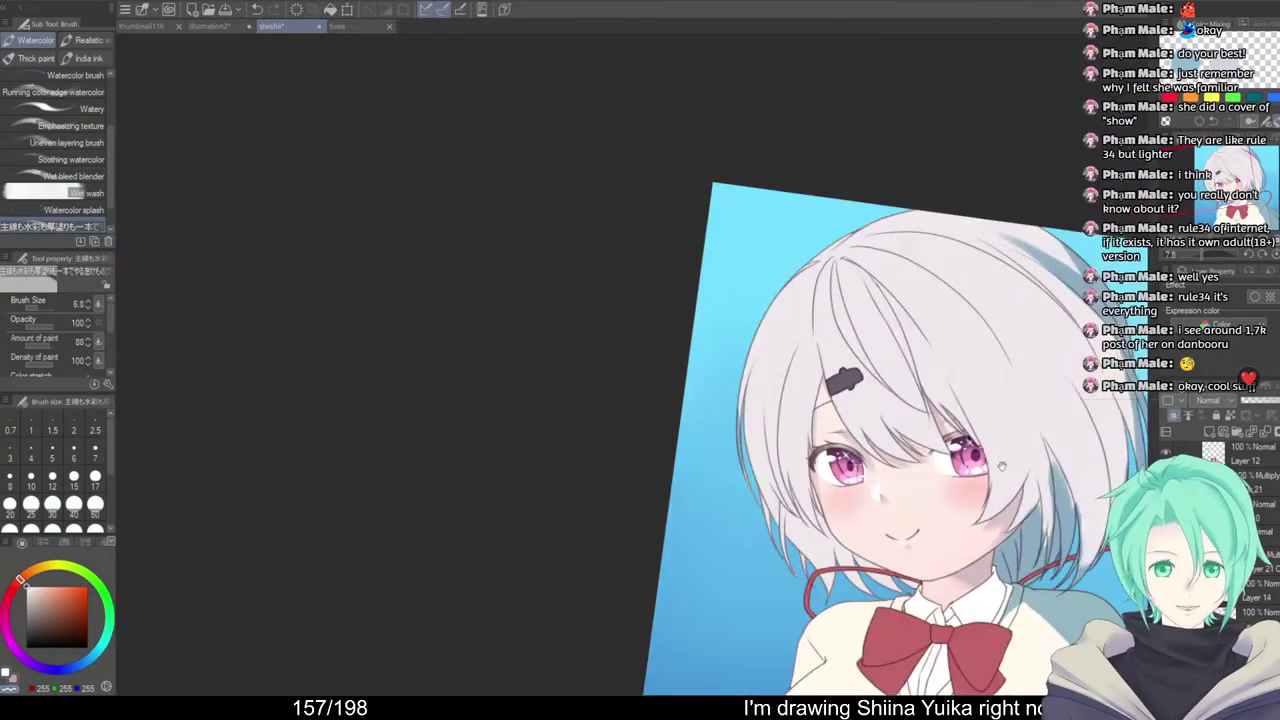
{"action": "scroll", "coordinate": [777, 414], "scroll_direction": "up", "scroll_amount": 5}
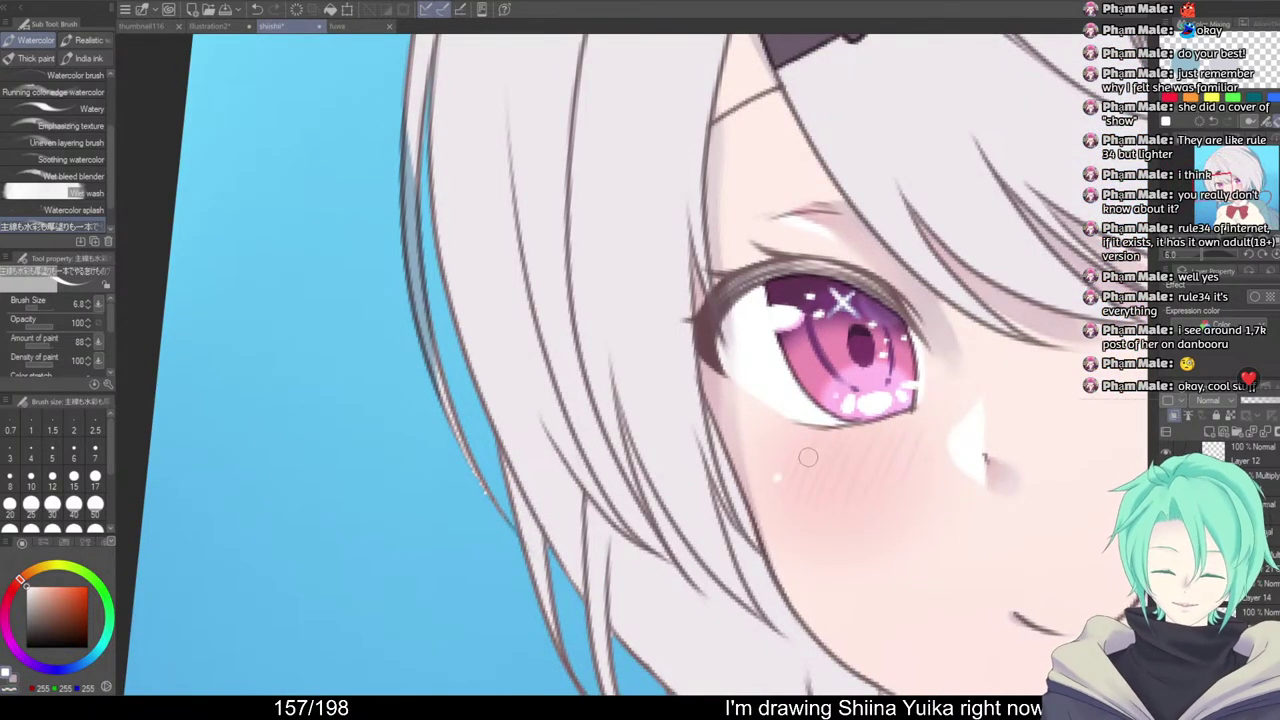
{"action": "scroll", "coordinate": [920, 410], "scroll_direction": "down", "scroll_amount": 5}
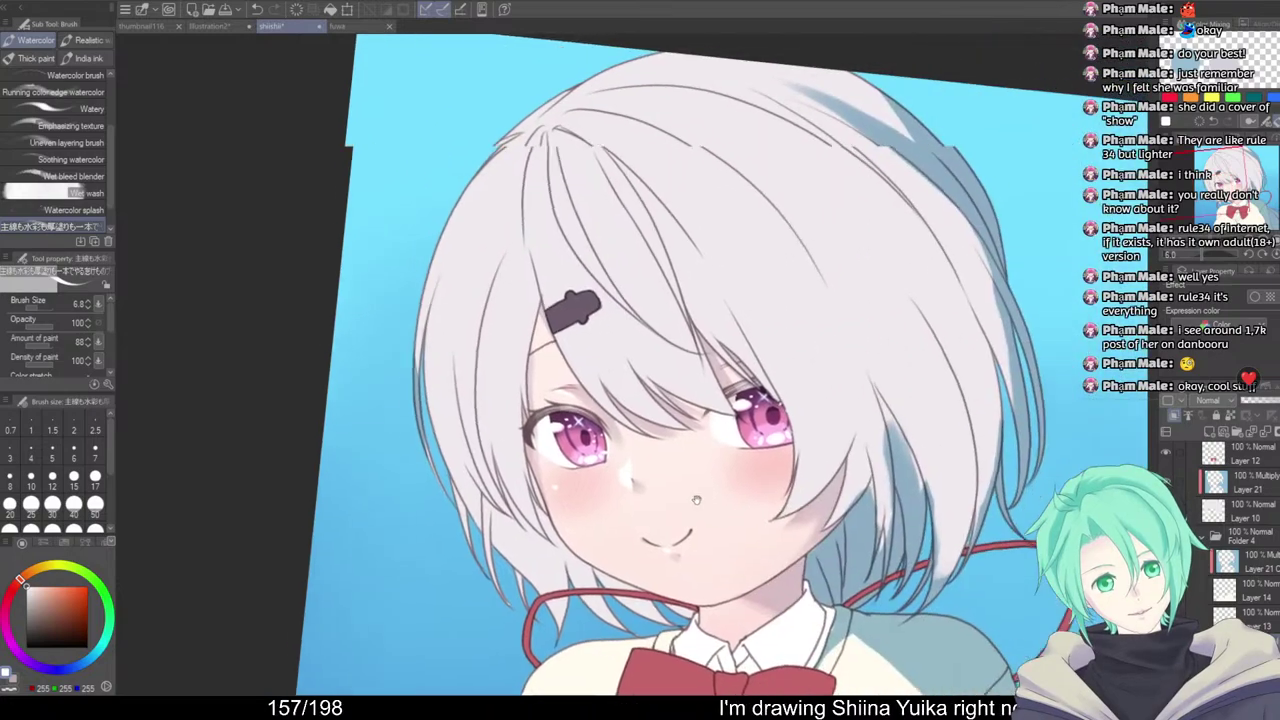
{"action": "scroll", "coordinate": [827, 438], "scroll_direction": "up", "scroll_amount": 5}
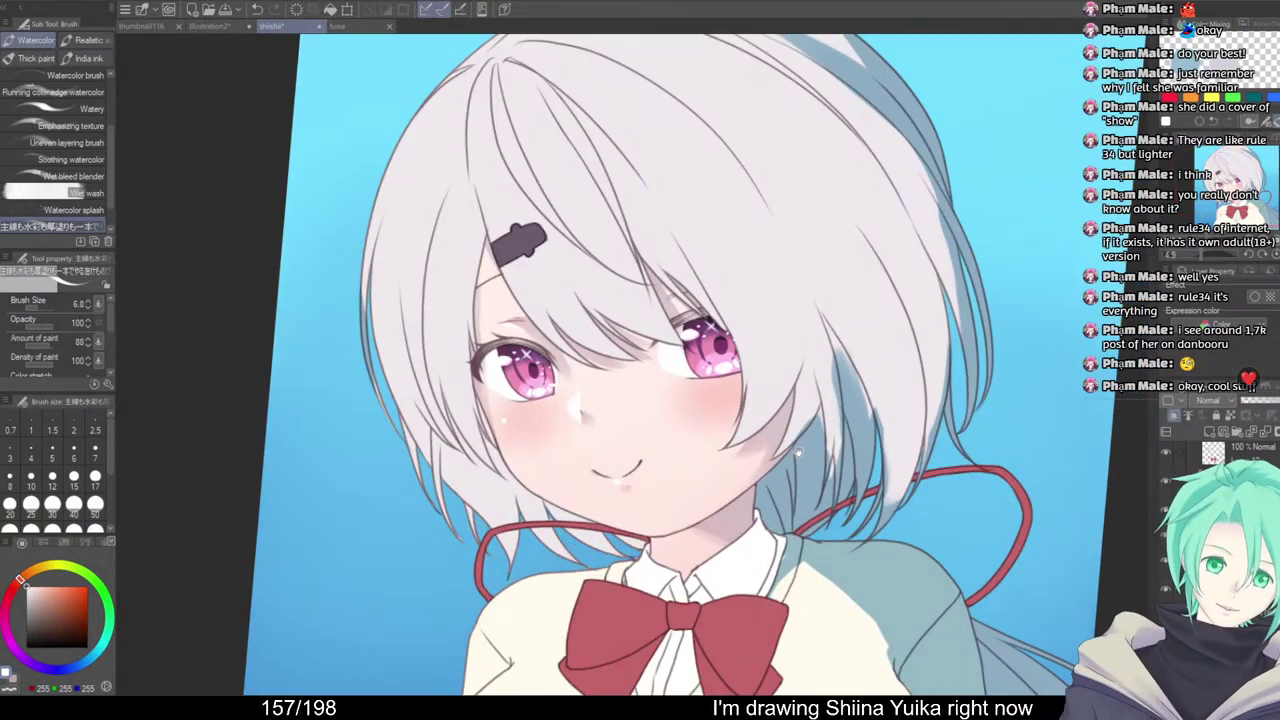
Move the Multiply layer Layer 21 Copy out above Folder 4, and make Layer 13 the active layer
{"action": "scroll", "coordinate": [777, 409], "scroll_direction": "down", "scroll_amount": 5}
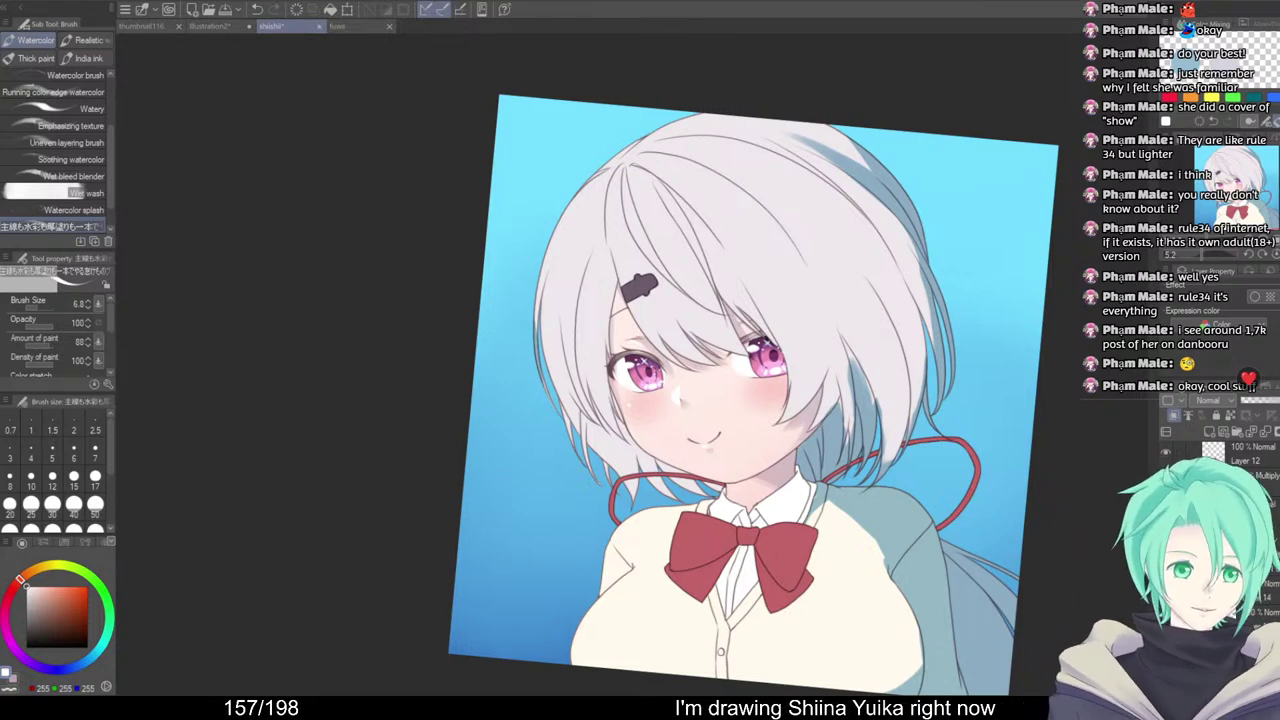
{"action": "left_click_drag", "start_coordinate": [1048, 602], "coordinate": [943, 543]}
{"action": "left_click_drag", "start_coordinate": [777, 459], "coordinate": [902, 544]}
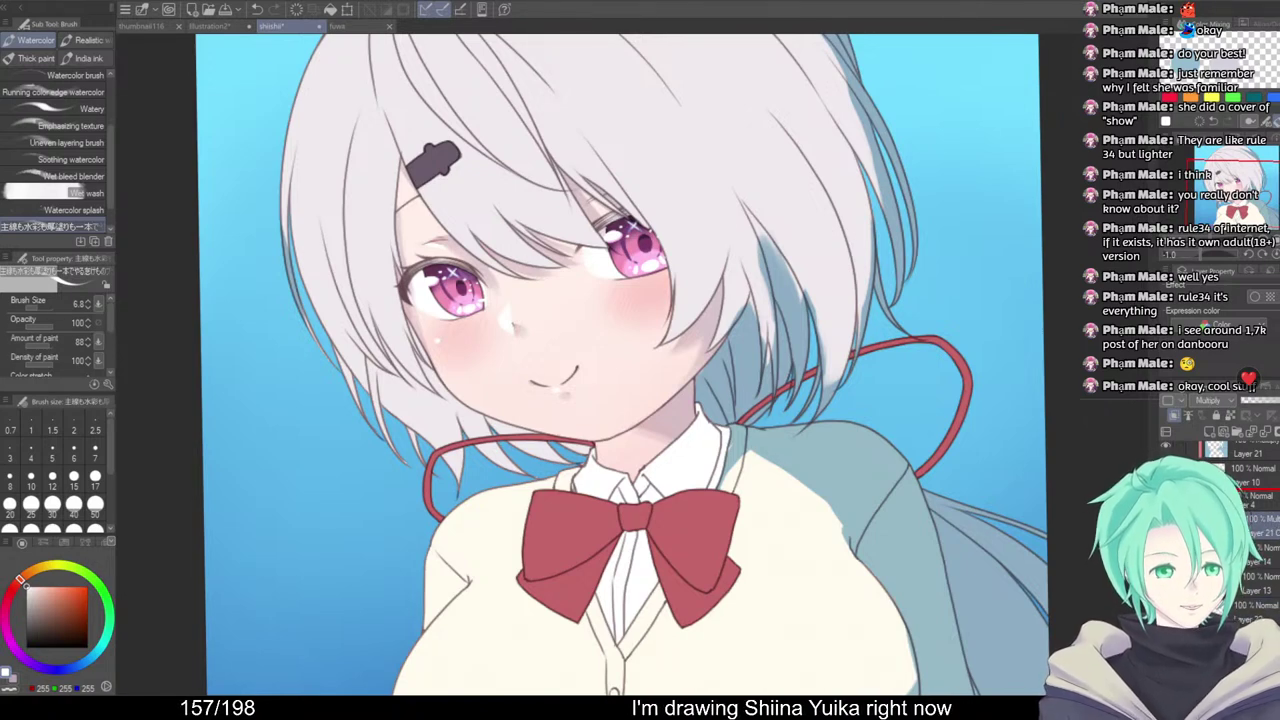
{"action": "left_click_drag", "start_coordinate": [1270, 524], "coordinate": [1272, 507]}
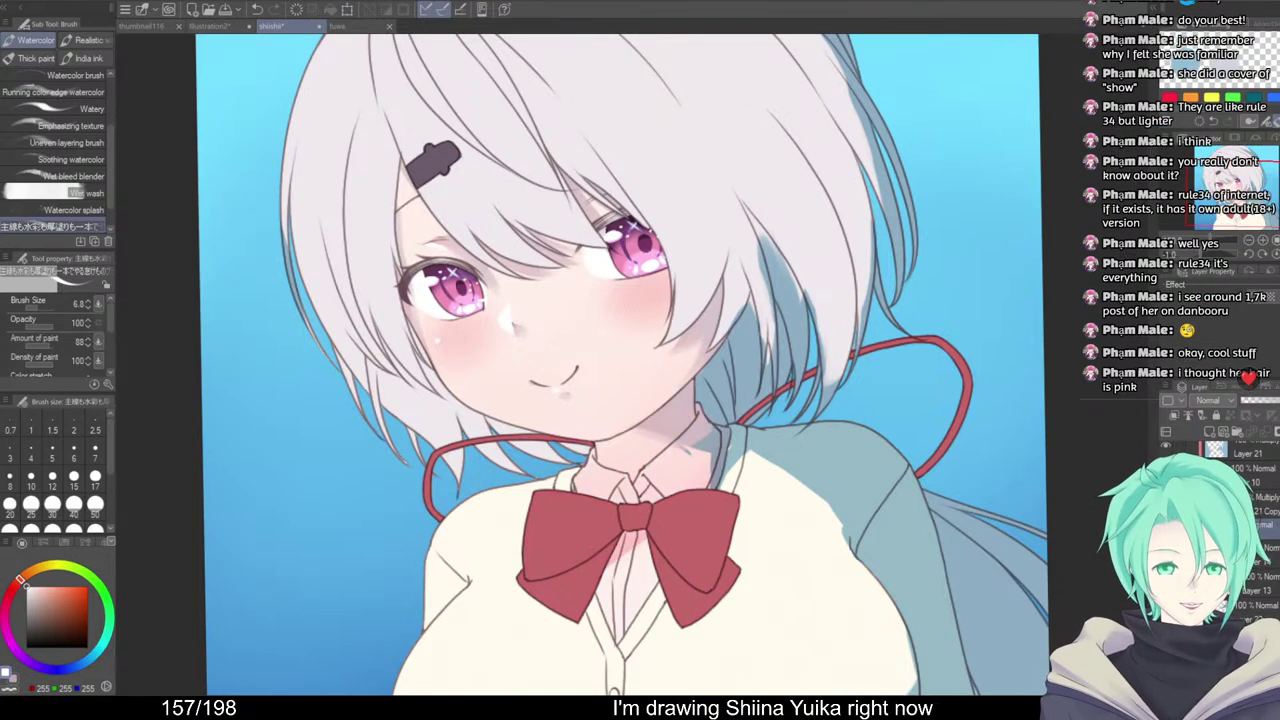
{"action": "left_click", "coordinate": [1272, 590]}
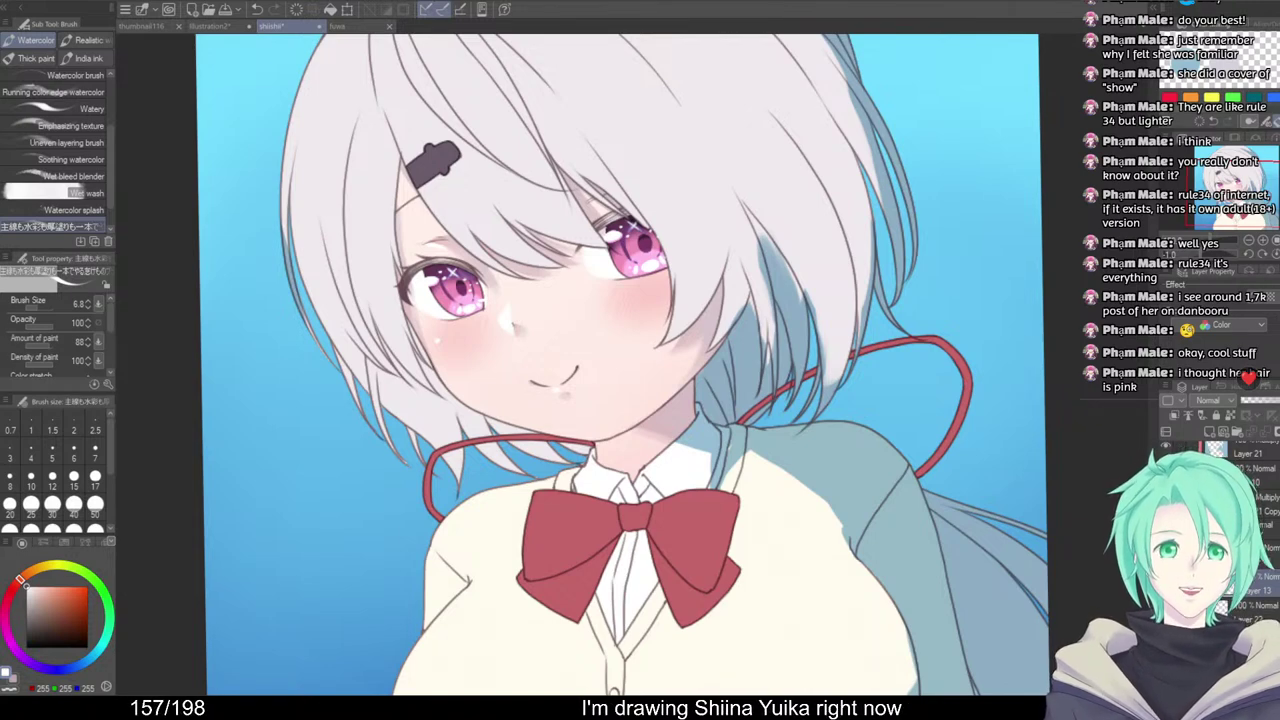
Examine the face highlights and the clothing shadows across the whole illustration
{"action": "left_click_drag", "start_coordinate": [729, 224], "coordinate": [743, 284]}
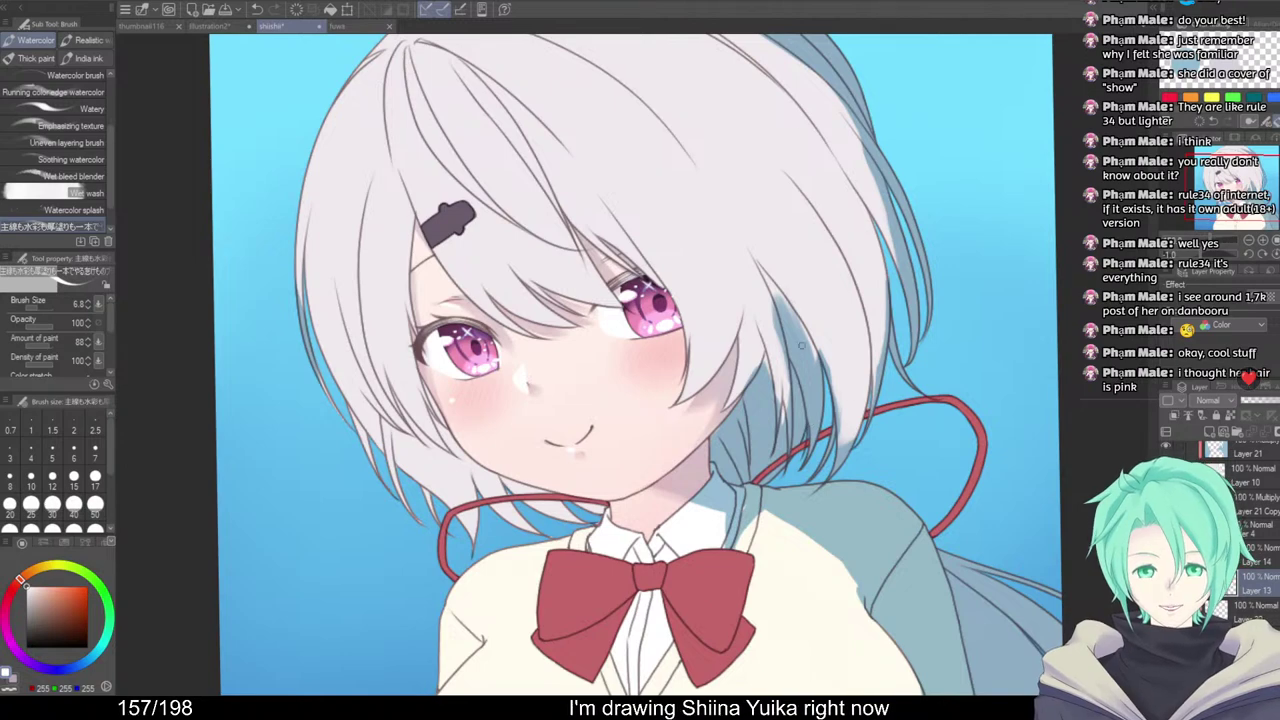
{"action": "scroll", "coordinate": [893, 580], "scroll_direction": "down", "scroll_amount": 1}
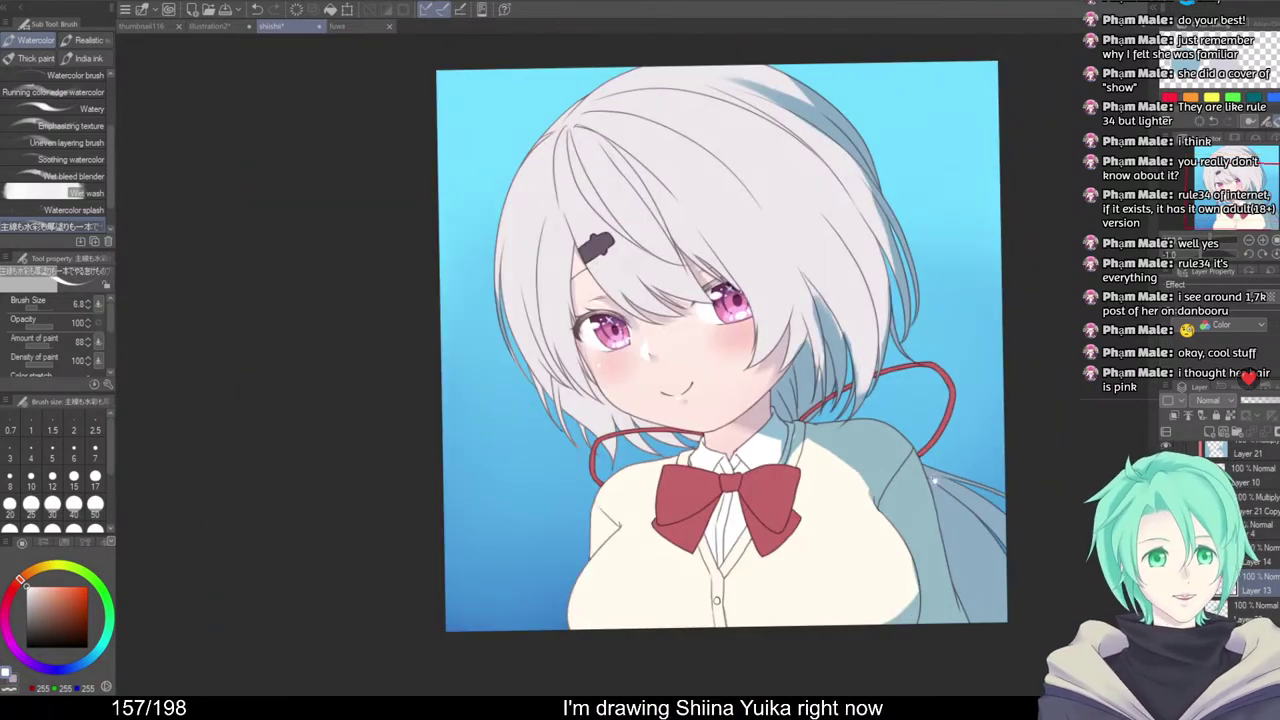
{"action": "left_click_drag", "start_coordinate": [1035, 512], "coordinate": [997, 560]}
{"action": "left_click_drag", "start_coordinate": [931, 494], "coordinate": [941, 477]}
{"action": "scroll", "coordinate": [922, 488], "scroll_direction": "up", "scroll_amount": 1}
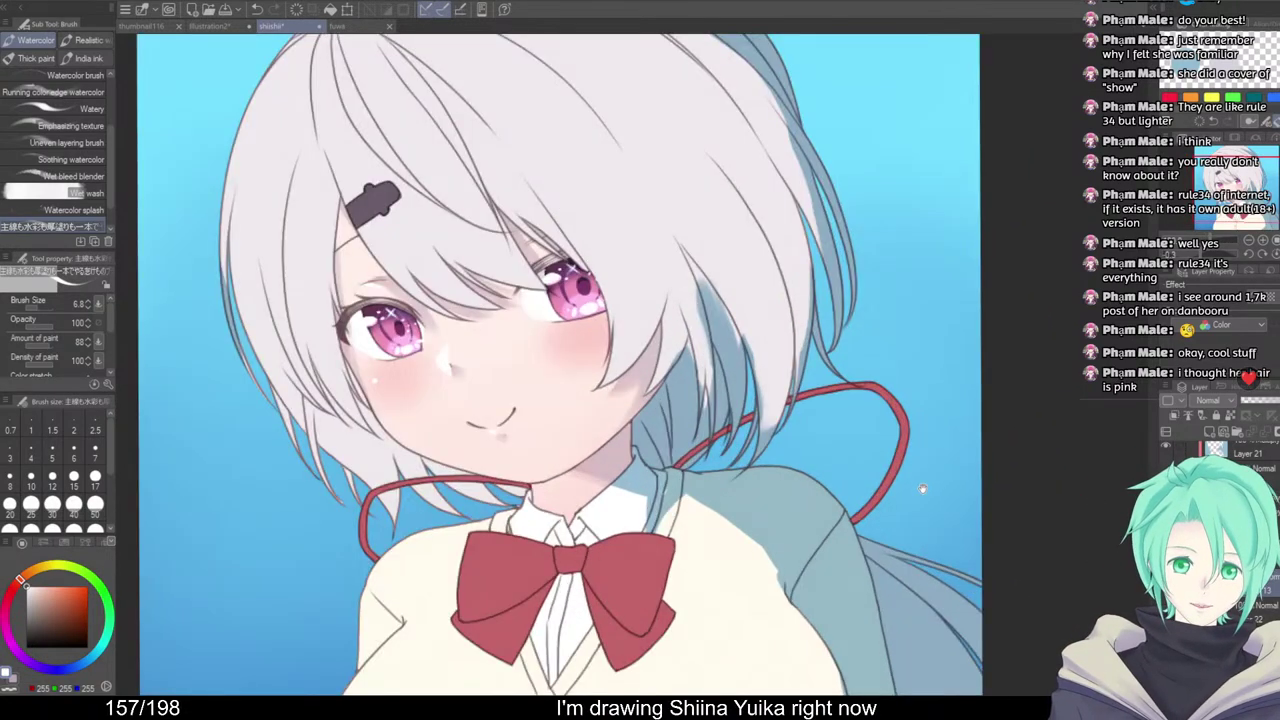
{"action": "scroll", "coordinate": [930, 520], "scroll_direction": "down", "scroll_amount": 1}
{"action": "left_click_drag", "start_coordinate": [961, 536], "coordinate": [968, 526]}
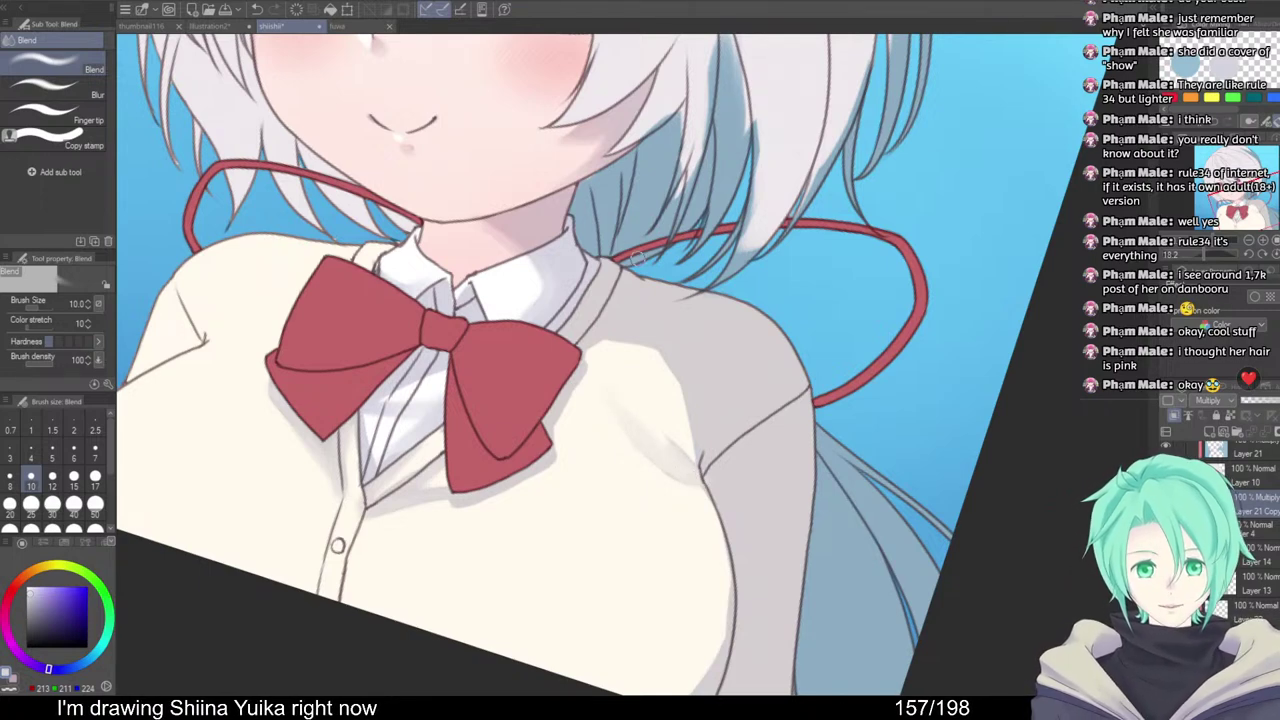
Paint a mauve fold shadow on the cardigan beside the armpit with the watercolor brush at size 11.8 and blend it at size 10
{"action": "key", "text": "b"}
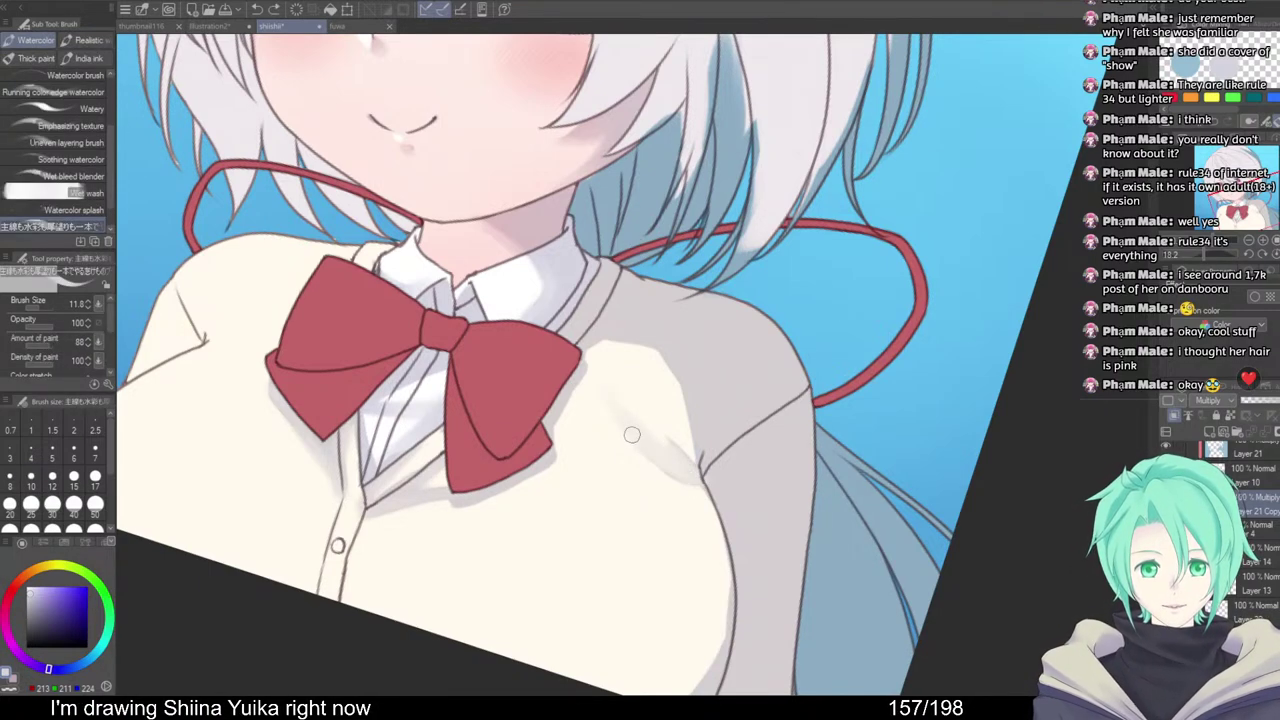
{"action": "left_click_drag", "start_coordinate": [632, 435], "coordinate": [697, 477]}
{"action": "key", "text": "j"}
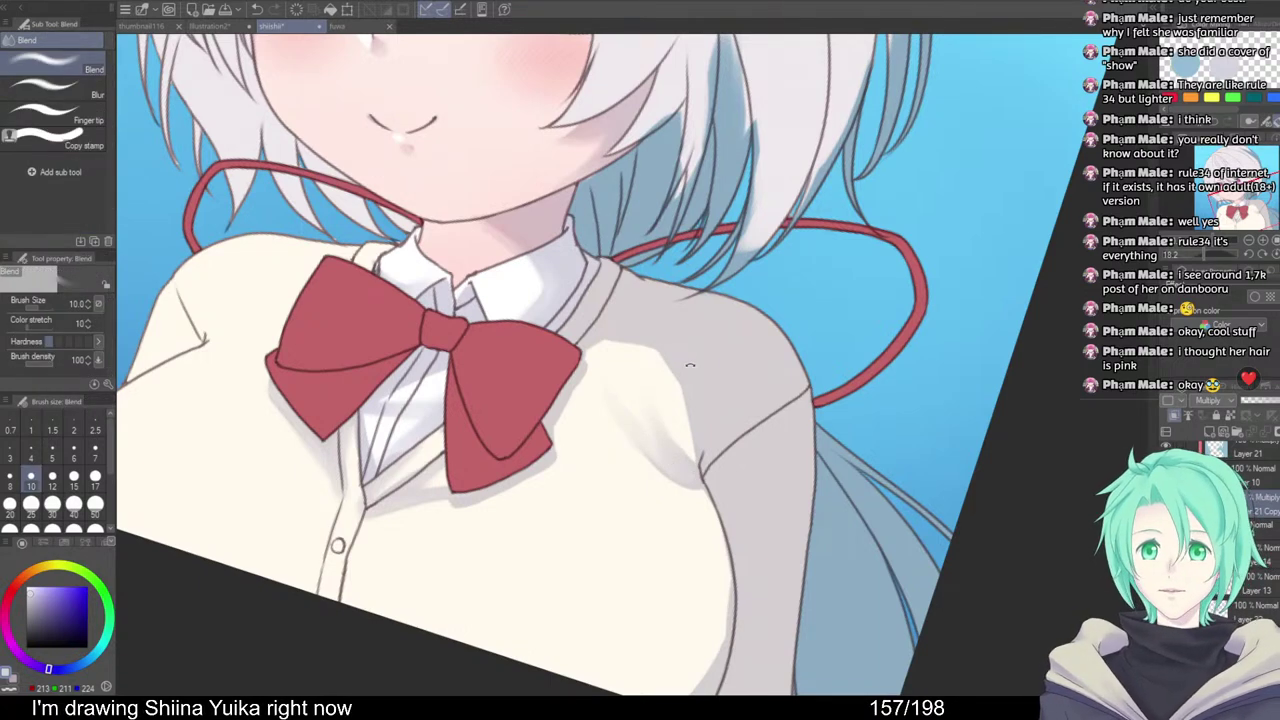
{"action": "mouse_move", "coordinate": [690, 365]}
{"action": "left_mouse_down"}
{"action": "mouse_move", "coordinate": [633, 348]}
{"action": "mouse_move", "coordinate": [654, 316]}
{"action": "mouse_move", "coordinate": [706, 363]}
{"action": "mouse_move", "coordinate": [705, 381]}
{"action": "mouse_move", "coordinate": [716, 339]}
{"action": "left_mouse_up"}
Blend the cardigan's shoulder and upper sleeve shadow with the Blend tool, enlarging it to size 84.9
{"action": "mouse_move", "coordinate": [593, 319]}
{"action": "left_mouse_down"}
{"action": "mouse_move", "coordinate": [720, 343]}
{"action": "mouse_move", "coordinate": [745, 314]}
{"action": "left_mouse_up"}
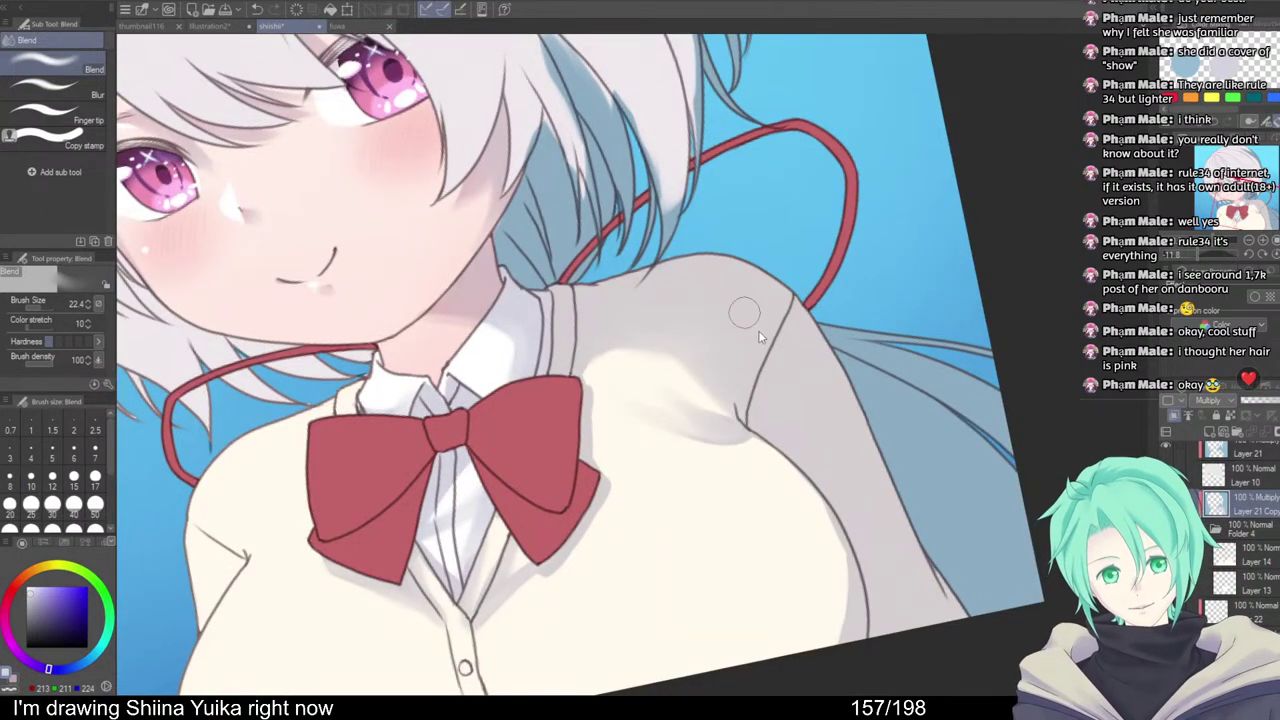
{"action": "left_click_drag", "start_coordinate": [836, 394], "coordinate": [880, 394]}
{"action": "left_click_drag", "start_coordinate": [770, 316], "coordinate": [800, 383]}
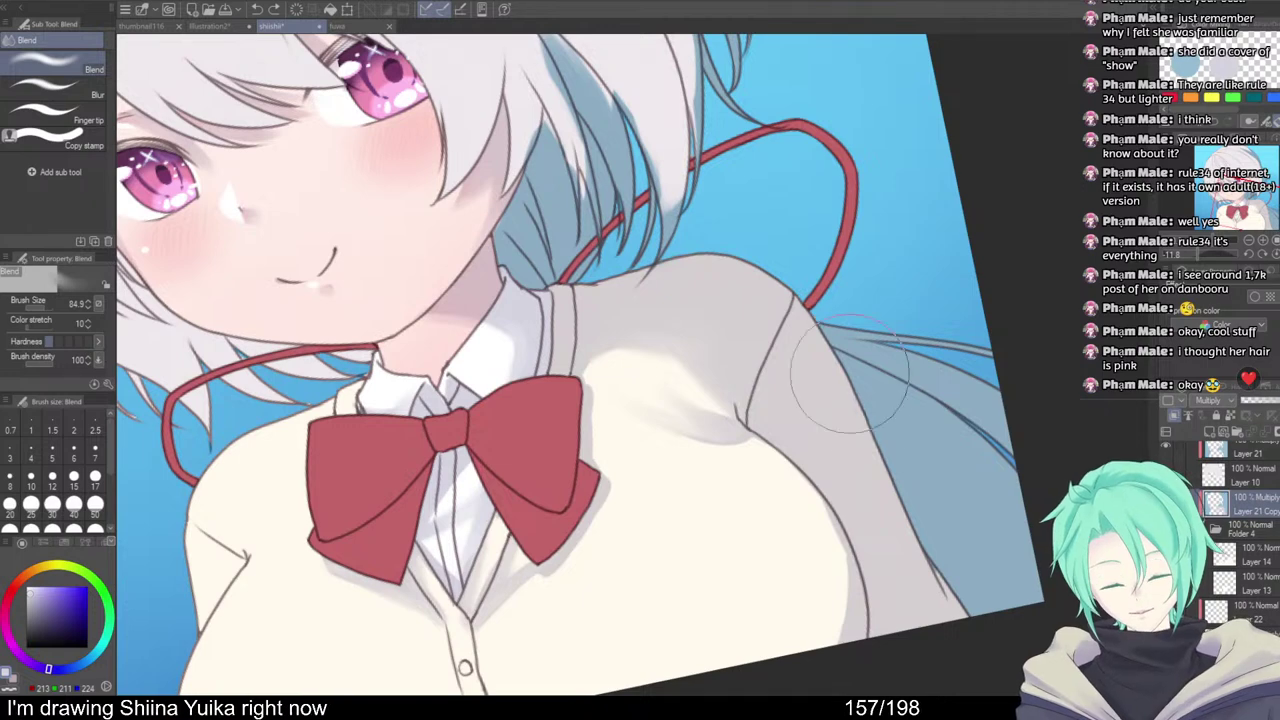
Lighten and smooth the mauve shadow on the cardigan sleeve with the Blend tool, reducing it to size 47.6
{"action": "scroll", "coordinate": [922, 459], "scroll_direction": "down", "scroll_amount": 1}
{"action": "mouse_move", "coordinate": [922, 459]}
{"action": "left_mouse_down"}
{"action": "mouse_move", "coordinate": [876, 392]}
{"action": "mouse_move", "coordinate": [850, 406]}
{"action": "left_mouse_up"}
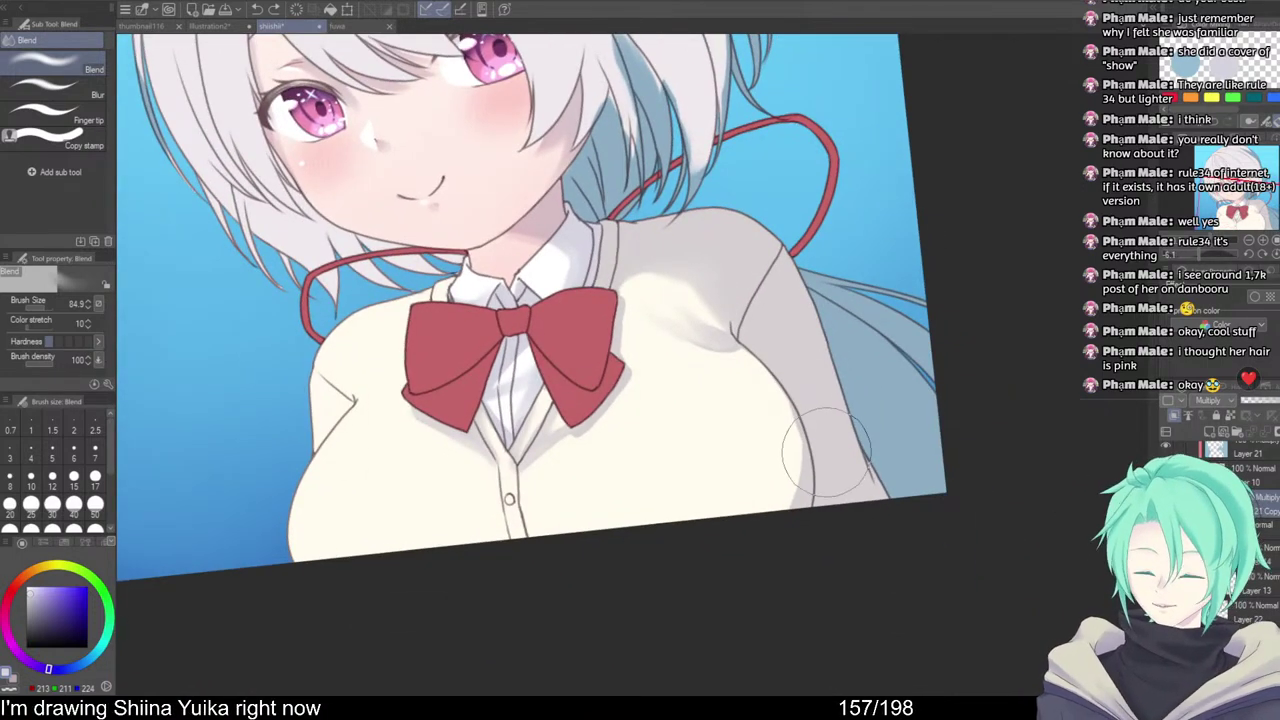
{"action": "left_click_drag", "start_coordinate": [826, 498], "coordinate": [806, 498]}
{"action": "left_click_drag", "start_coordinate": [793, 308], "coordinate": [857, 538]}
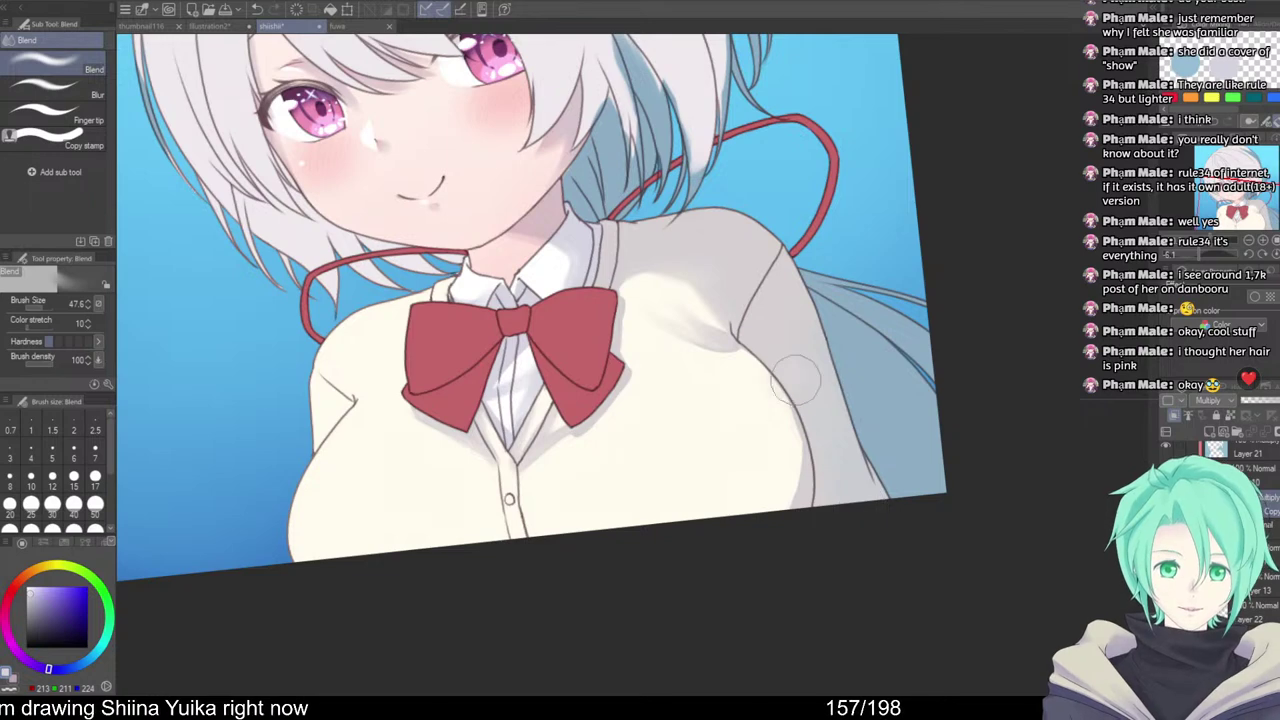
{"action": "left_click_drag", "start_coordinate": [845, 460], "coordinate": [757, 462]}
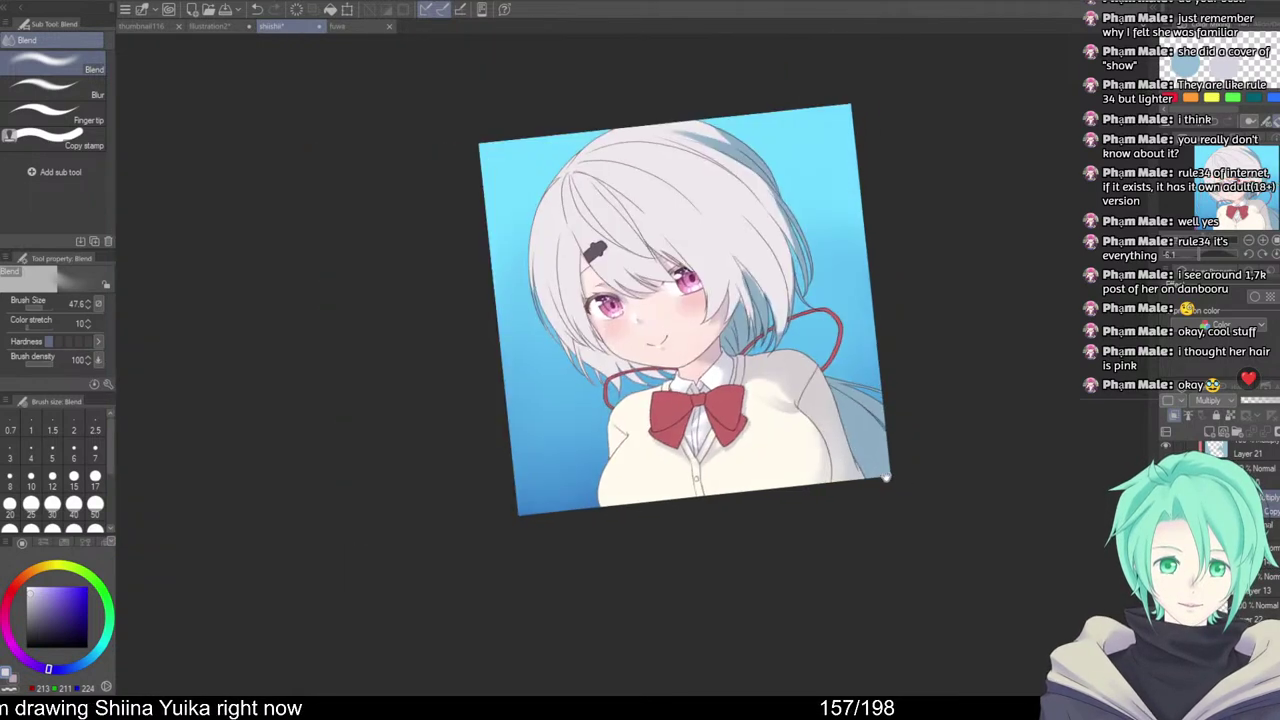
Soften the lower part of the sleeve's shadow with the Blend tool at size 20.6
{"action": "left_click_drag", "start_coordinate": [886, 477], "coordinate": [889, 438]}
{"action": "scroll", "coordinate": [849, 392], "scroll_direction": "up", "scroll_amount": 4}
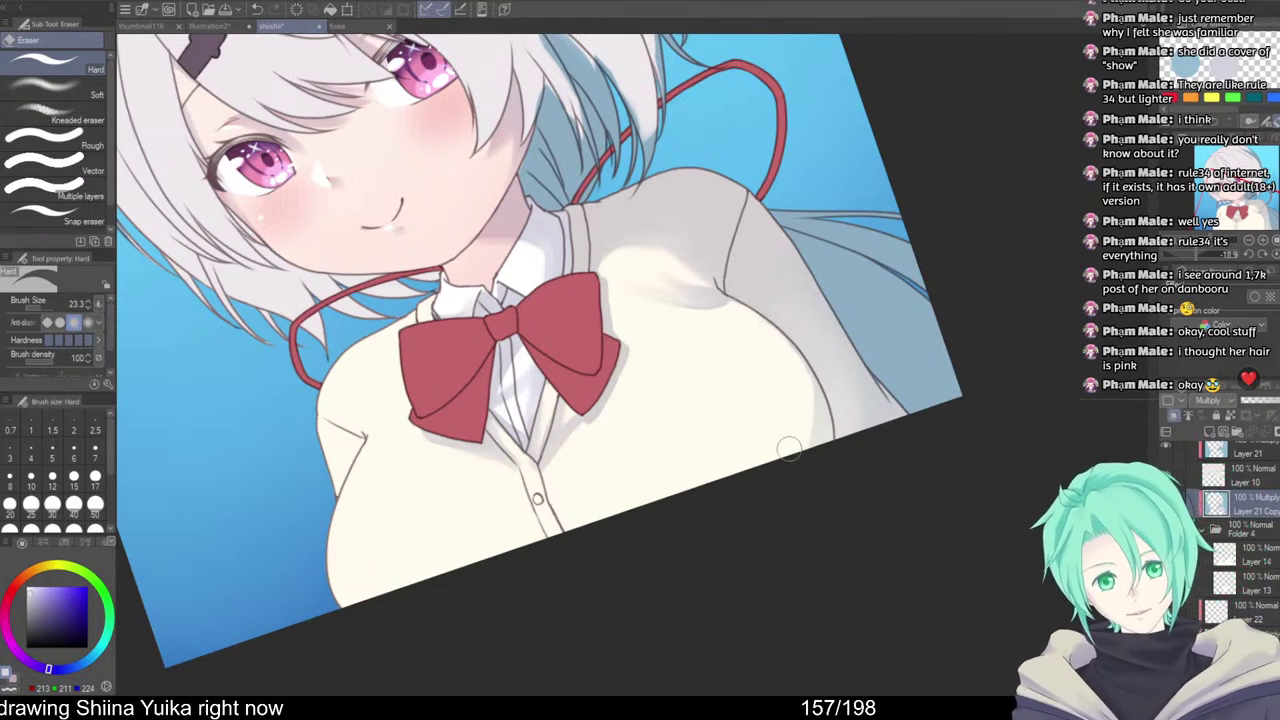
{"action": "key", "text": "j"}
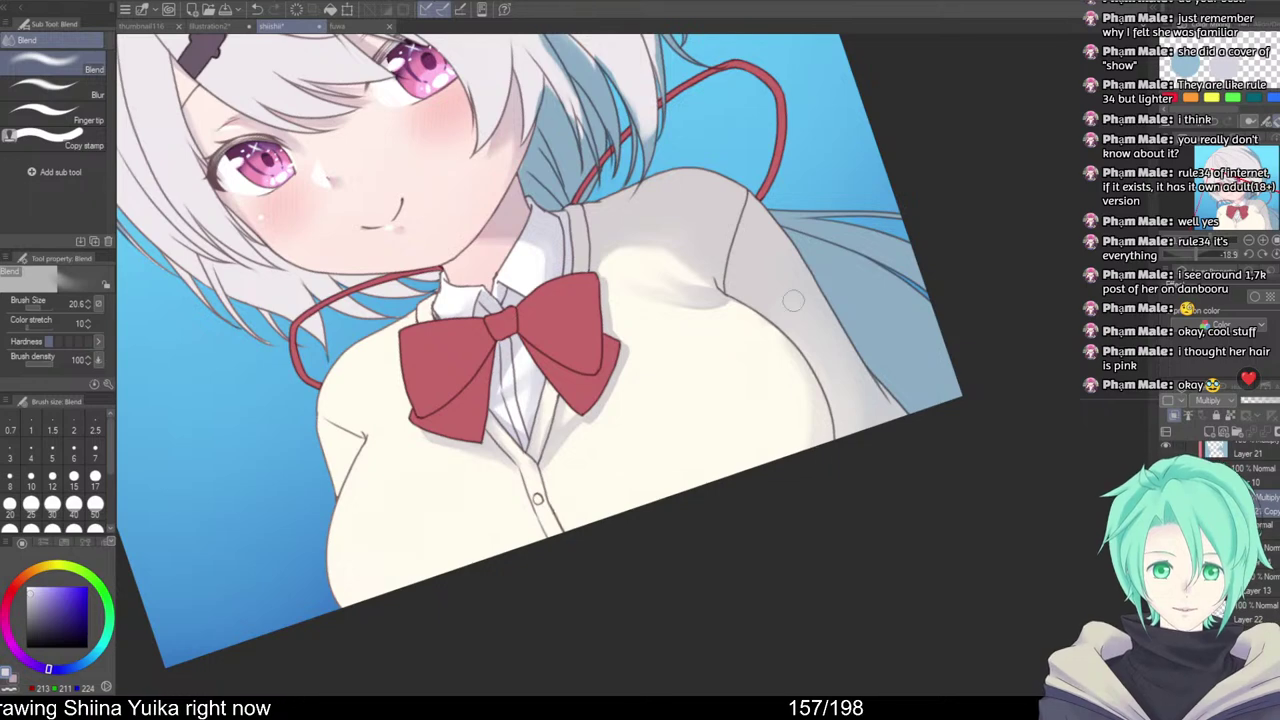
{"action": "left_click", "coordinate": [851, 380]}
{"action": "left_click_drag", "start_coordinate": [860, 394], "coordinate": [871, 443]}
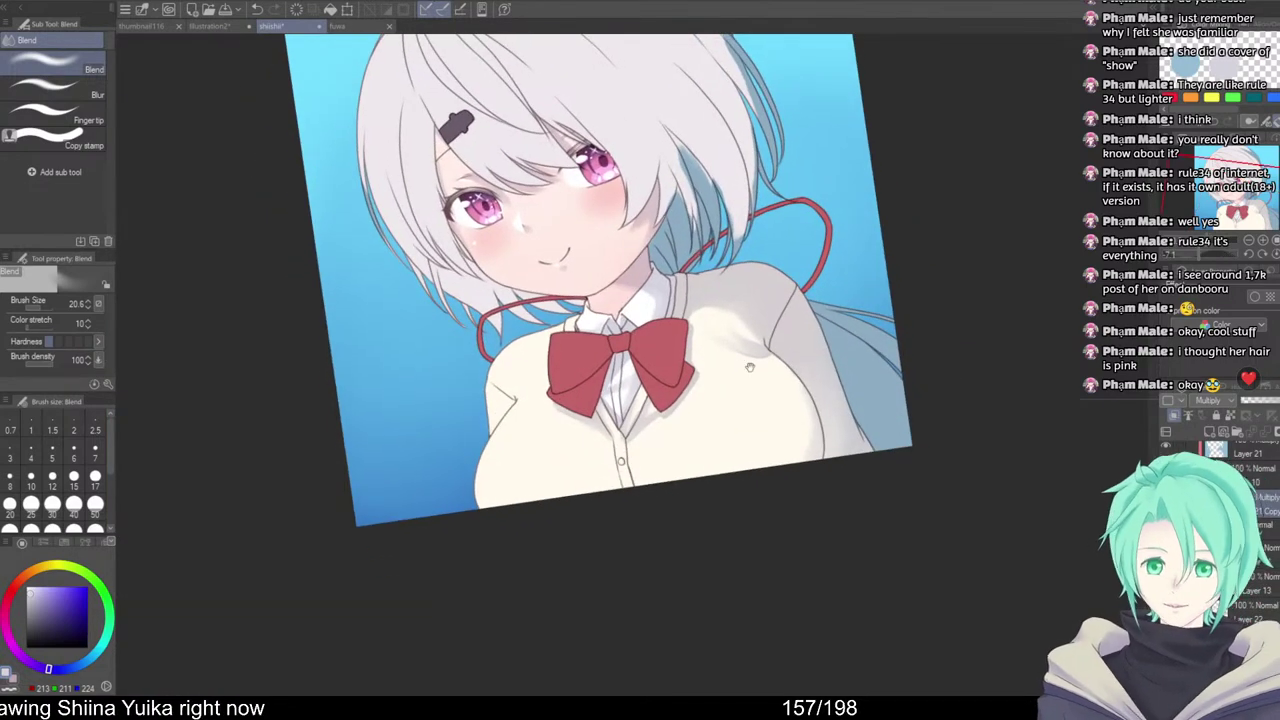
Paint small shadows on both sides of the button placket at the canvas edge with the watercolor brush at size 11.8 and blend them
{"action": "left_click", "coordinate": [647, 450]}
{"action": "mouse_move", "coordinate": [649, 466]}
{"action": "left_mouse_down"}
{"action": "mouse_move", "coordinate": [685, 508]}
{"action": "mouse_move", "coordinate": [688, 547]}
{"action": "mouse_move", "coordinate": [670, 537]}
{"action": "mouse_move", "coordinate": [662, 552]}
{"action": "left_mouse_up"}
{"action": "key", "text": "b"}
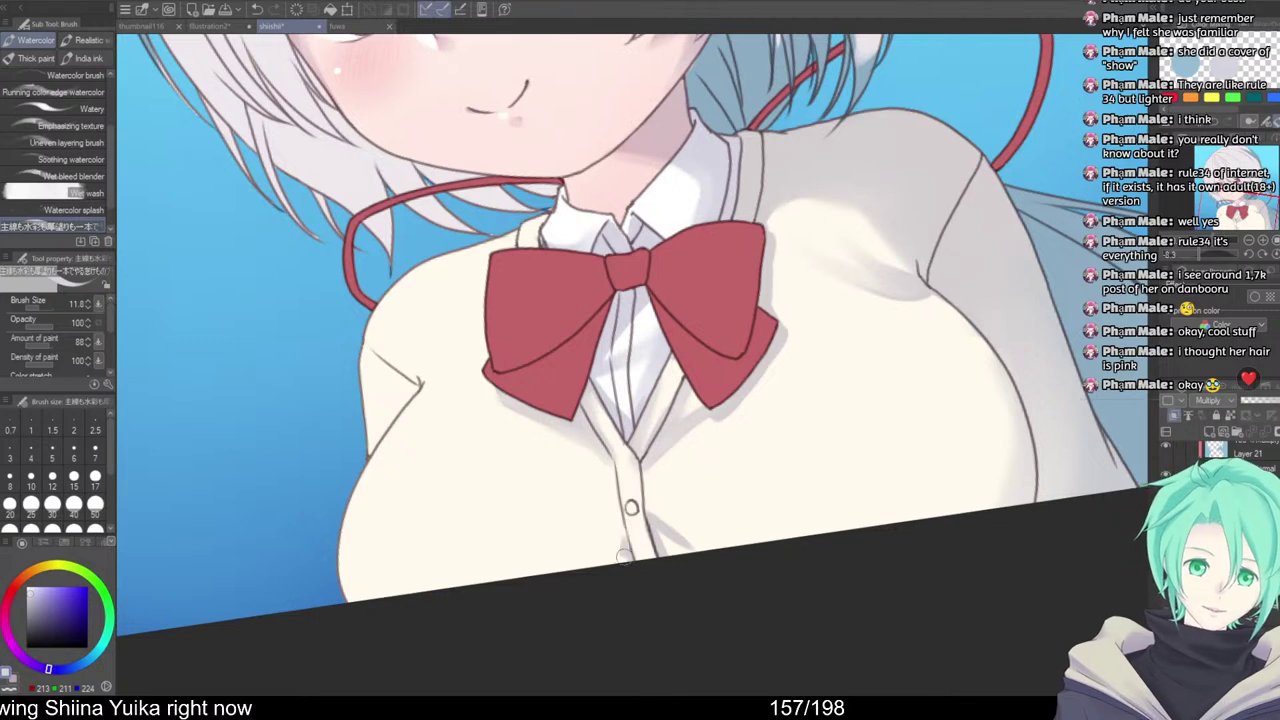
{"action": "key", "text": "j"}
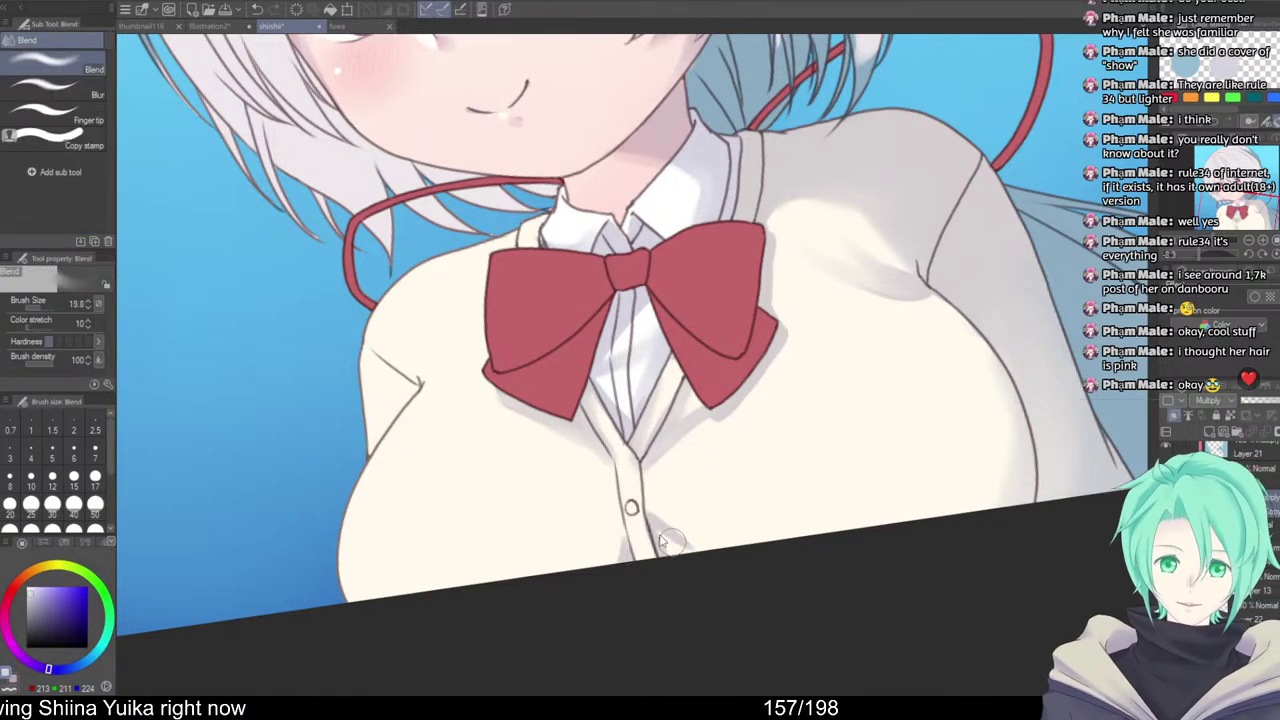
{"action": "left_click_drag", "start_coordinate": [660, 538], "coordinate": [664, 546]}
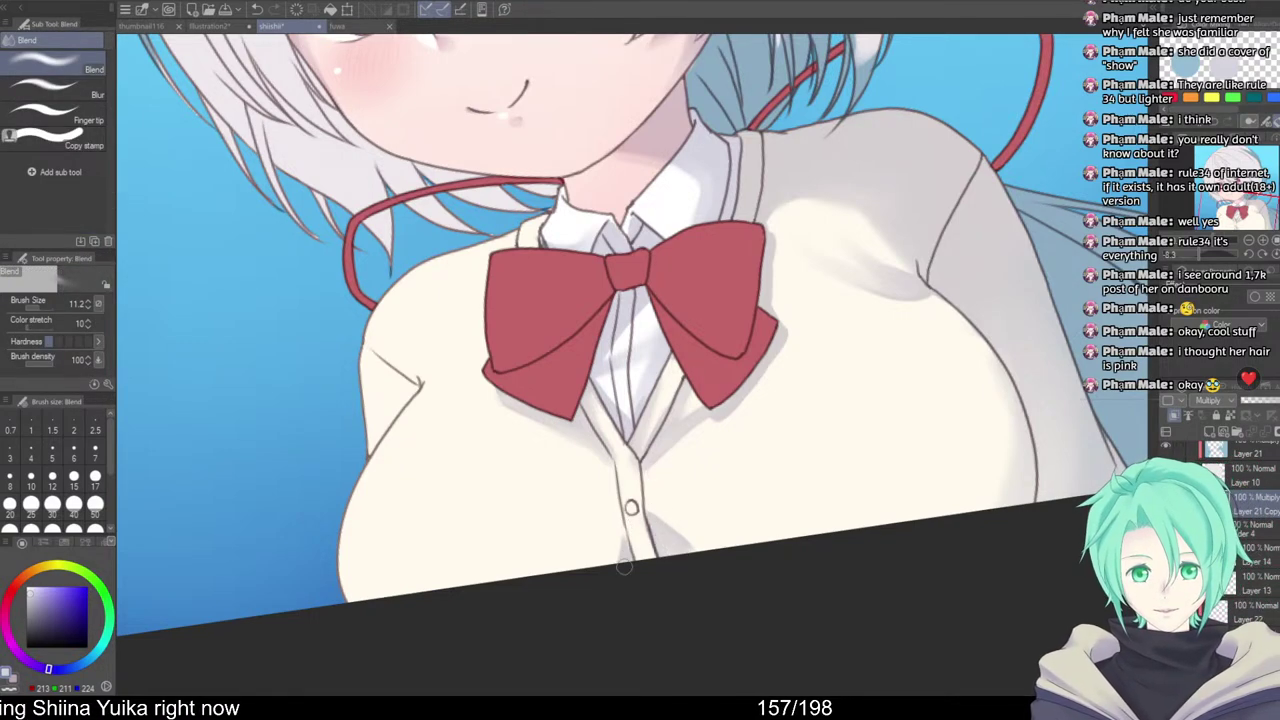
Paint a faint shadow on the cardigan beside the placket's button and blend it at size 11.2
{"action": "scroll", "coordinate": [685, 471], "scroll_direction": "up", "scroll_amount": 4}
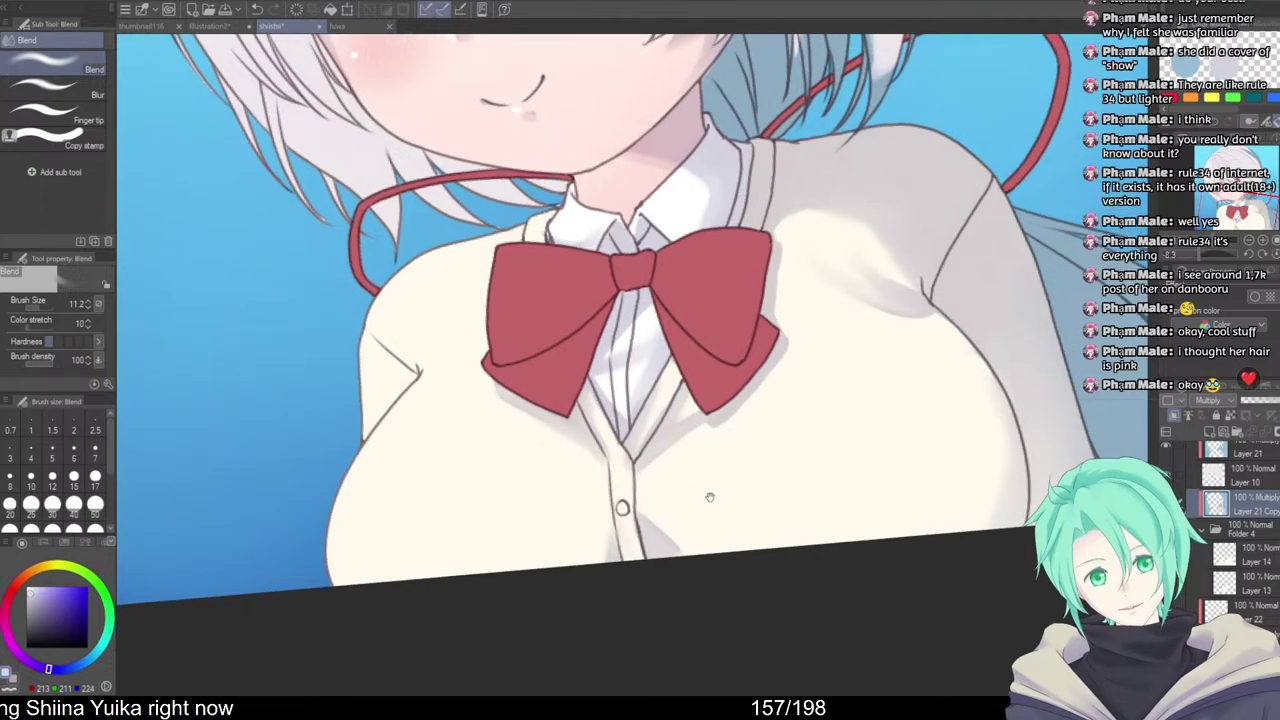
{"action": "key", "text": "b"}
{"action": "mouse_move", "coordinate": [620, 504]}
{"action": "left_mouse_down"}
{"action": "mouse_move", "coordinate": [671, 439]}
{"action": "mouse_move", "coordinate": [616, 514]}
{"action": "left_mouse_up"}
{"action": "key", "text": "j"}
{"action": "mouse_move", "coordinate": [671, 477]}
{"action": "left_mouse_down"}
{"action": "mouse_move", "coordinate": [677, 443]}
{"action": "mouse_move", "coordinate": [662, 465]}
{"action": "left_mouse_up"}
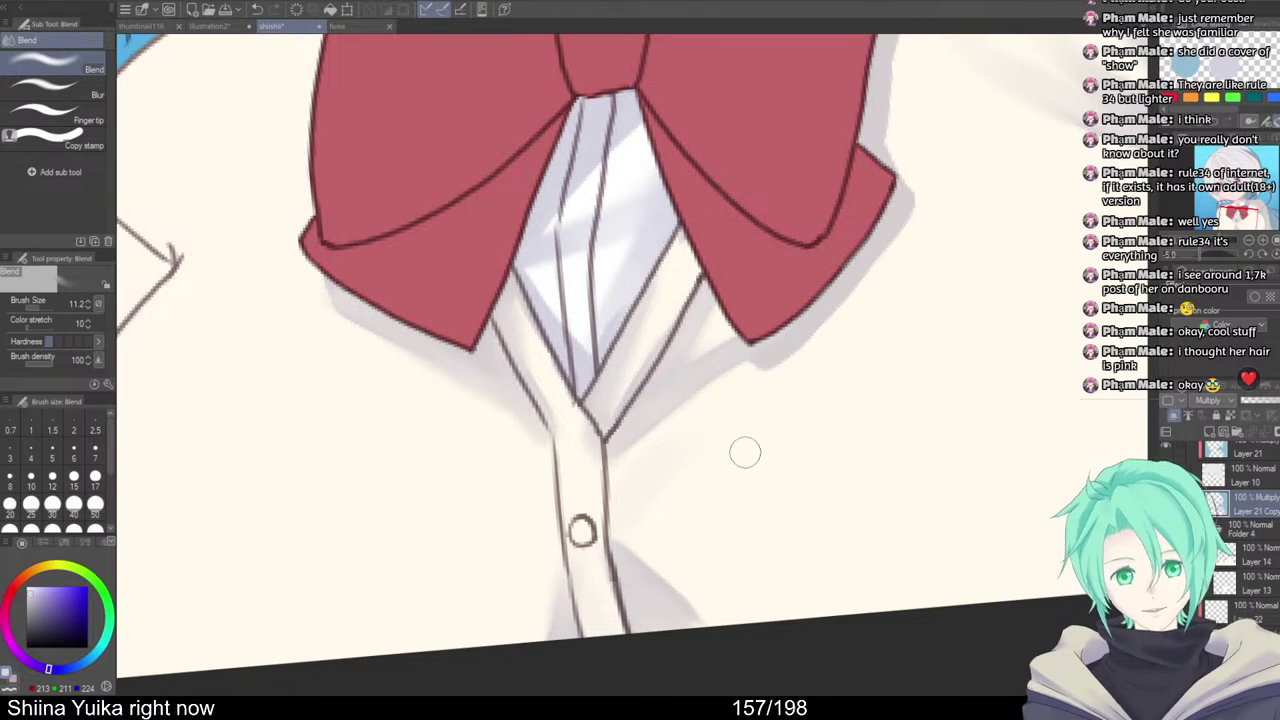
Strengthen the curved fold shadow fanning from the placket toward the bow with the size 11.8 watercolor brush and blend it at 11.2
{"action": "scroll", "coordinate": [745, 452], "scroll_direction": "down", "scroll_amount": 5}
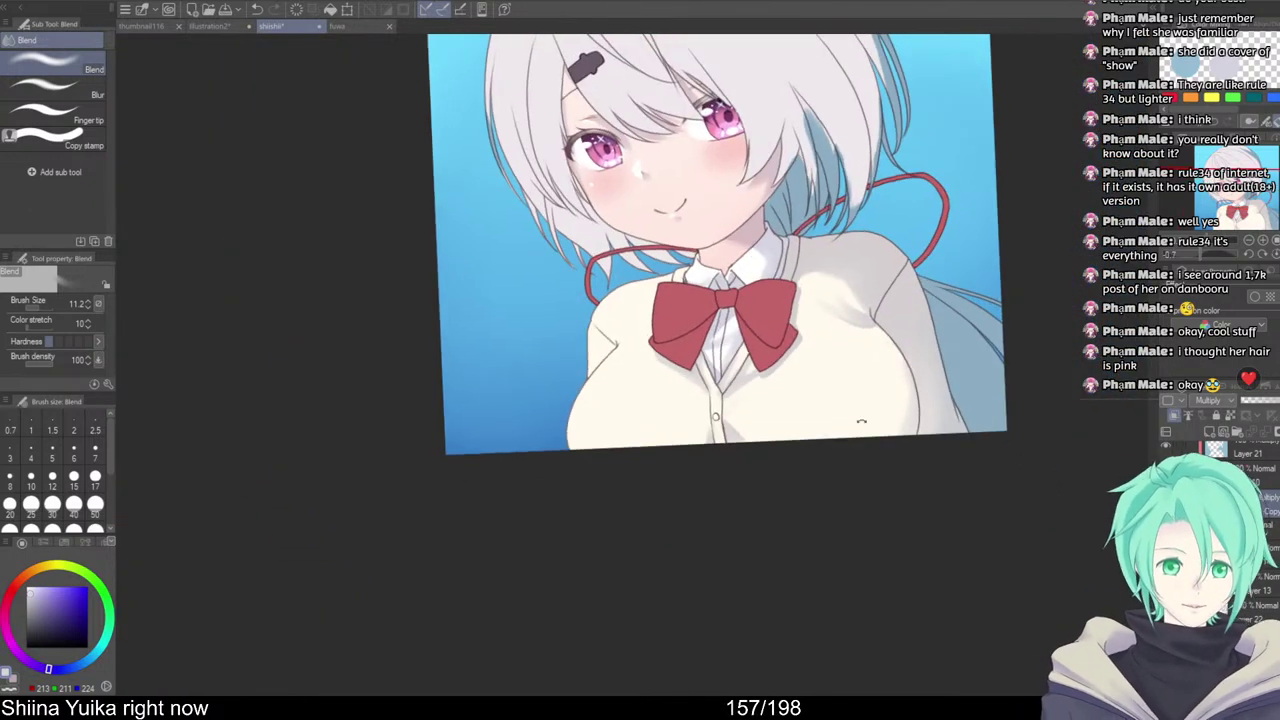
{"action": "scroll", "coordinate": [861, 422], "scroll_direction": "up", "scroll_amount": 5}
{"action": "key", "text": "b"}
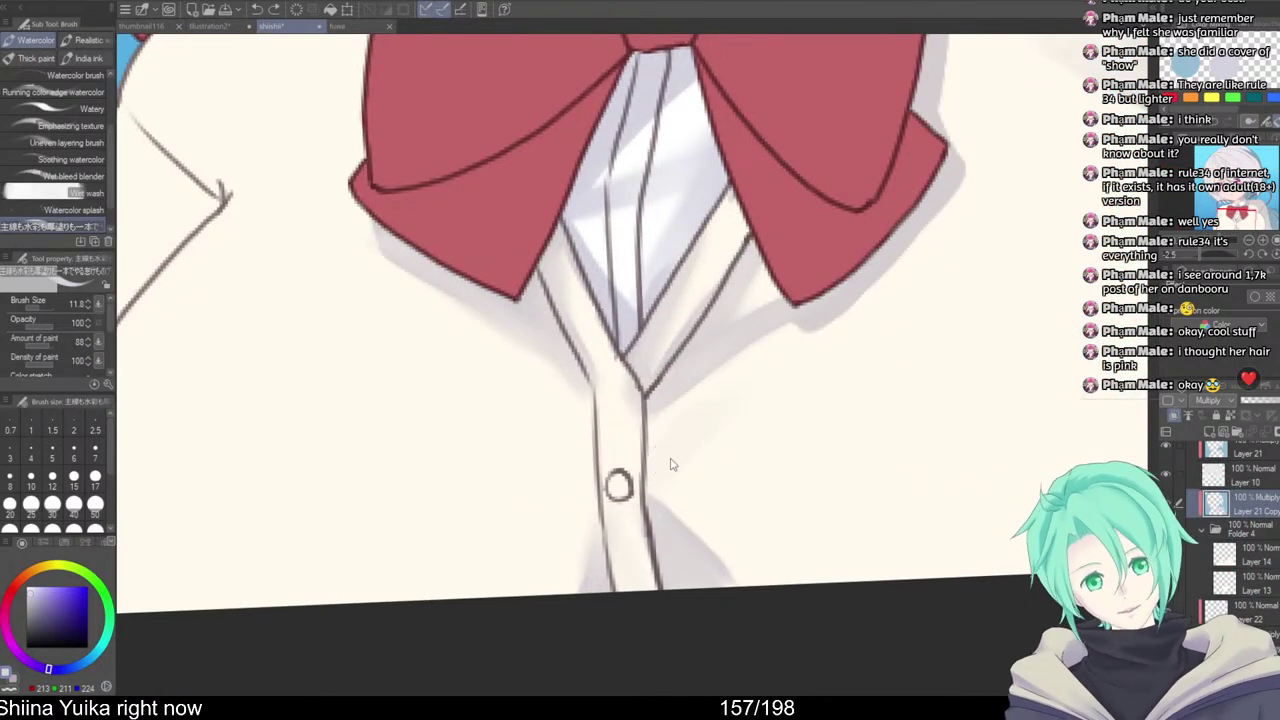
{"action": "mouse_move", "coordinate": [672, 464]}
{"action": "left_mouse_down"}
{"action": "mouse_move", "coordinate": [688, 429]}
{"action": "mouse_move", "coordinate": [758, 405]}
{"action": "mouse_move", "coordinate": [738, 434]}
{"action": "mouse_move", "coordinate": [738, 418]}
{"action": "mouse_move", "coordinate": [695, 428]}
{"action": "mouse_move", "coordinate": [719, 412]}
{"action": "mouse_move", "coordinate": [675, 450]}
{"action": "left_mouse_up"}
{"action": "key", "text": "j"}
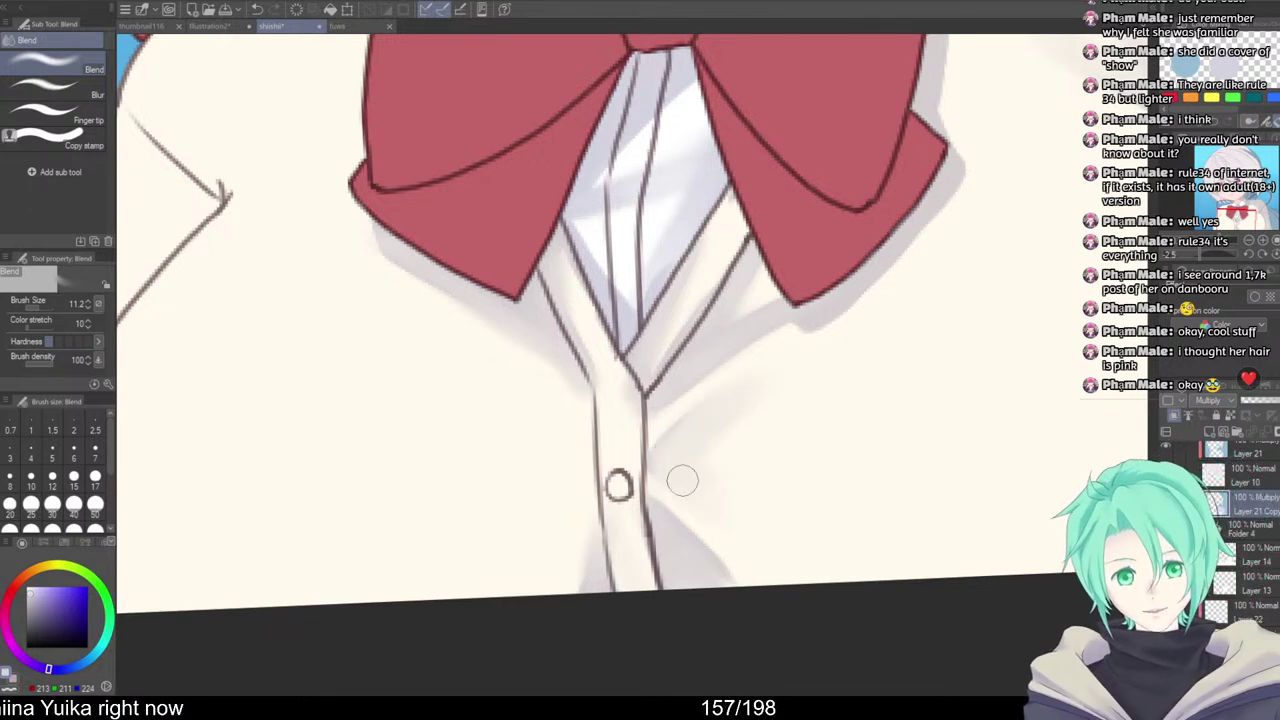
Paint a short fold shadow on the opposite side of the placket below the button at size 11.8 and blend it at 11.2
{"action": "scroll", "coordinate": [773, 421], "scroll_direction": "down", "scroll_amount": 10}
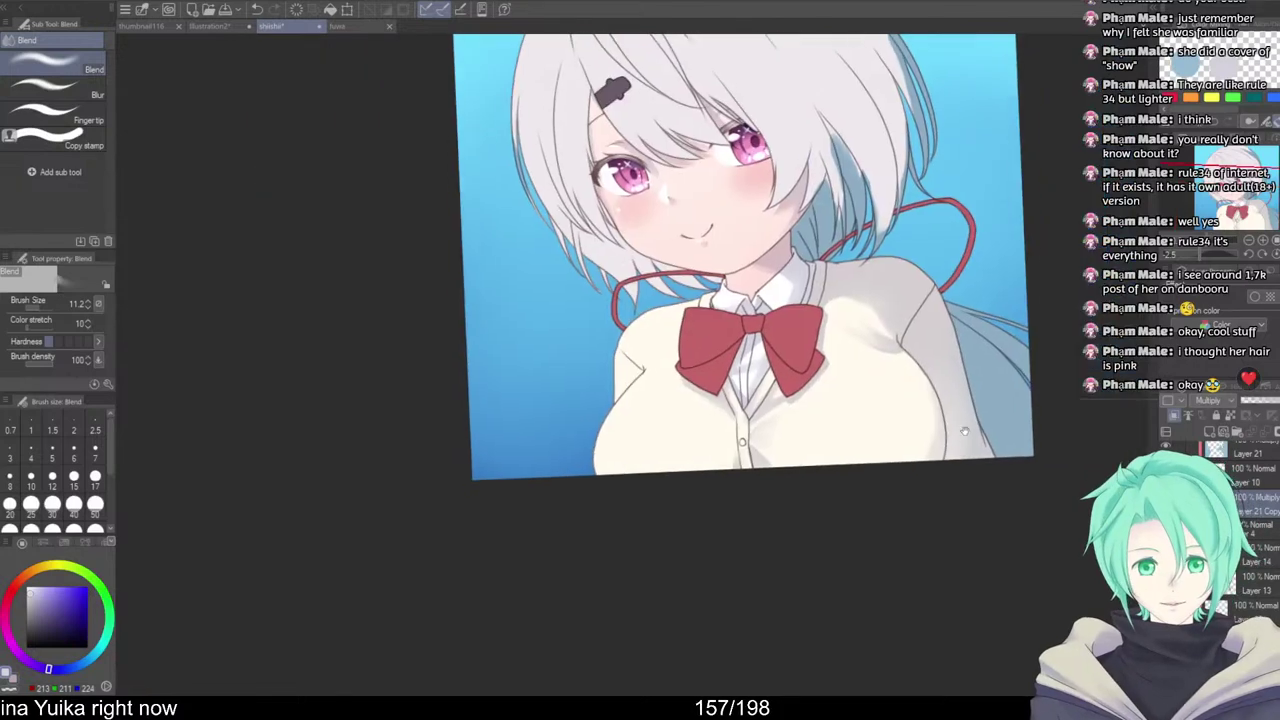
{"action": "mouse_move", "coordinate": [986, 452]}
{"action": "left_mouse_down"}
{"action": "mouse_move", "coordinate": [1005, 441]}
{"action": "mouse_move", "coordinate": [955, 261]}
{"action": "left_mouse_up"}
{"action": "scroll", "coordinate": [804, 371], "scroll_direction": "up", "scroll_amount": 10}
{"action": "key", "text": "b"}
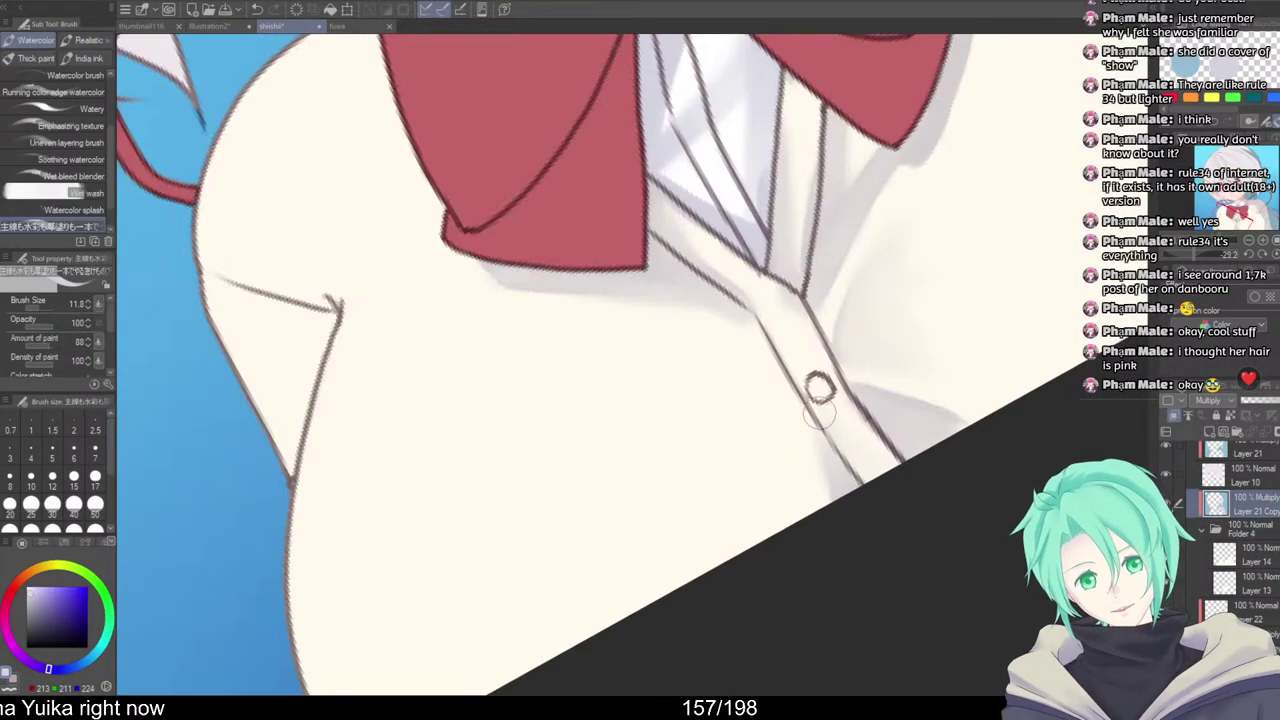
{"action": "left_click_drag", "start_coordinate": [818, 422], "coordinate": [786, 474]}
{"action": "left_click_drag", "start_coordinate": [801, 405], "coordinate": [777, 478]}
{"action": "key", "text": "j"}
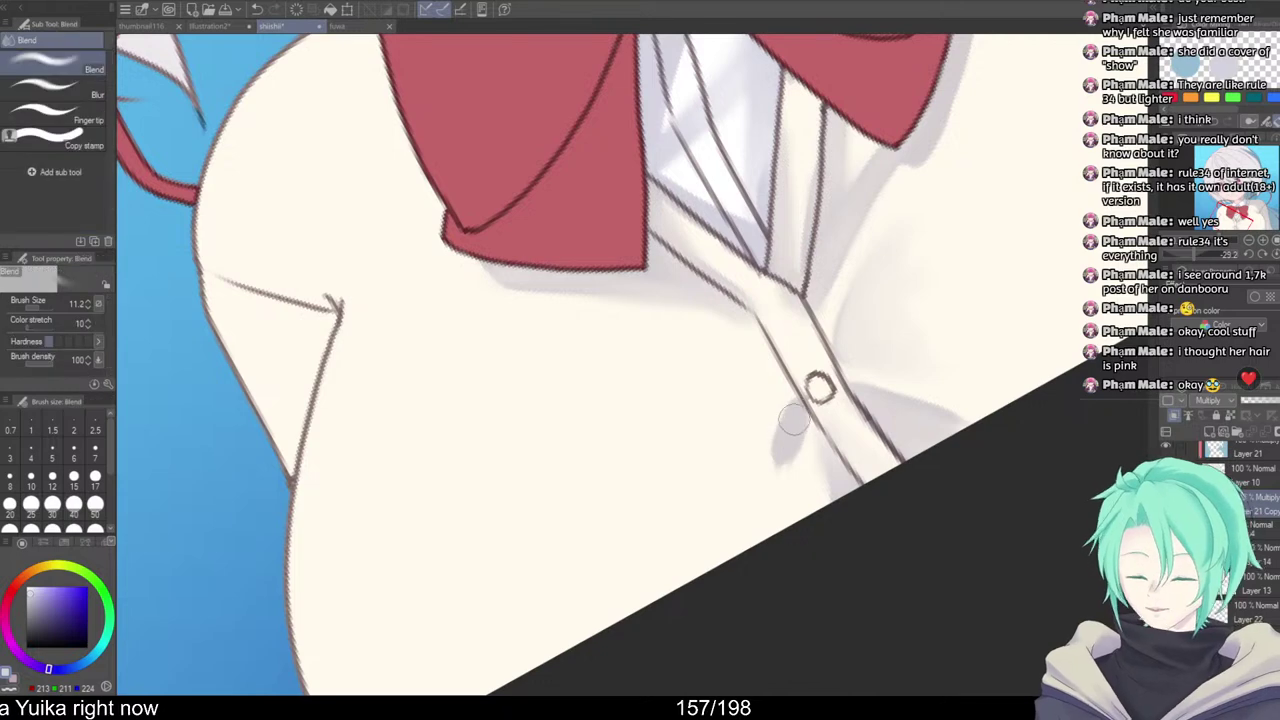
{"action": "left_click_drag", "start_coordinate": [794, 415], "coordinate": [779, 500]}
{"action": "scroll", "coordinate": [903, 346], "scroll_direction": "down", "scroll_amount": 6}
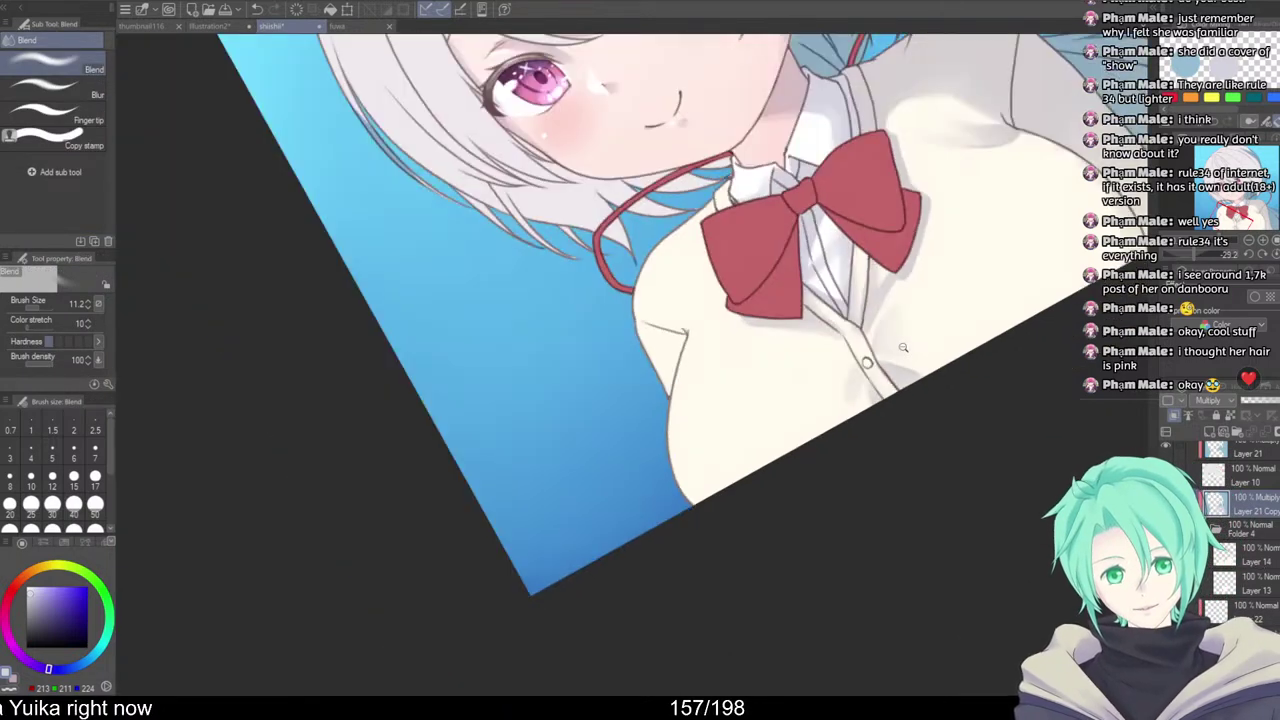
Reshape the fold shadow running from the chest to the shaded sleeve's armpit with the watercolor brush at size 11.8
{"action": "left_click_drag", "start_coordinate": [905, 372], "coordinate": [915, 482]}
{"action": "mouse_move", "coordinate": [915, 482]}
{"action": "left_mouse_down"}
{"action": "mouse_move", "coordinate": [840, 417]}
{"action": "mouse_move", "coordinate": [923, 469]}
{"action": "mouse_move", "coordinate": [889, 528]}
{"action": "mouse_move", "coordinate": [914, 592]}
{"action": "left_mouse_up"}
{"action": "scroll", "coordinate": [840, 417], "scroll_direction": "down", "scroll_amount": 1}
{"action": "left_click_drag", "start_coordinate": [938, 543], "coordinate": [829, 505]}
{"action": "scroll", "coordinate": [934, 538], "scroll_direction": "down", "scroll_amount": 1}
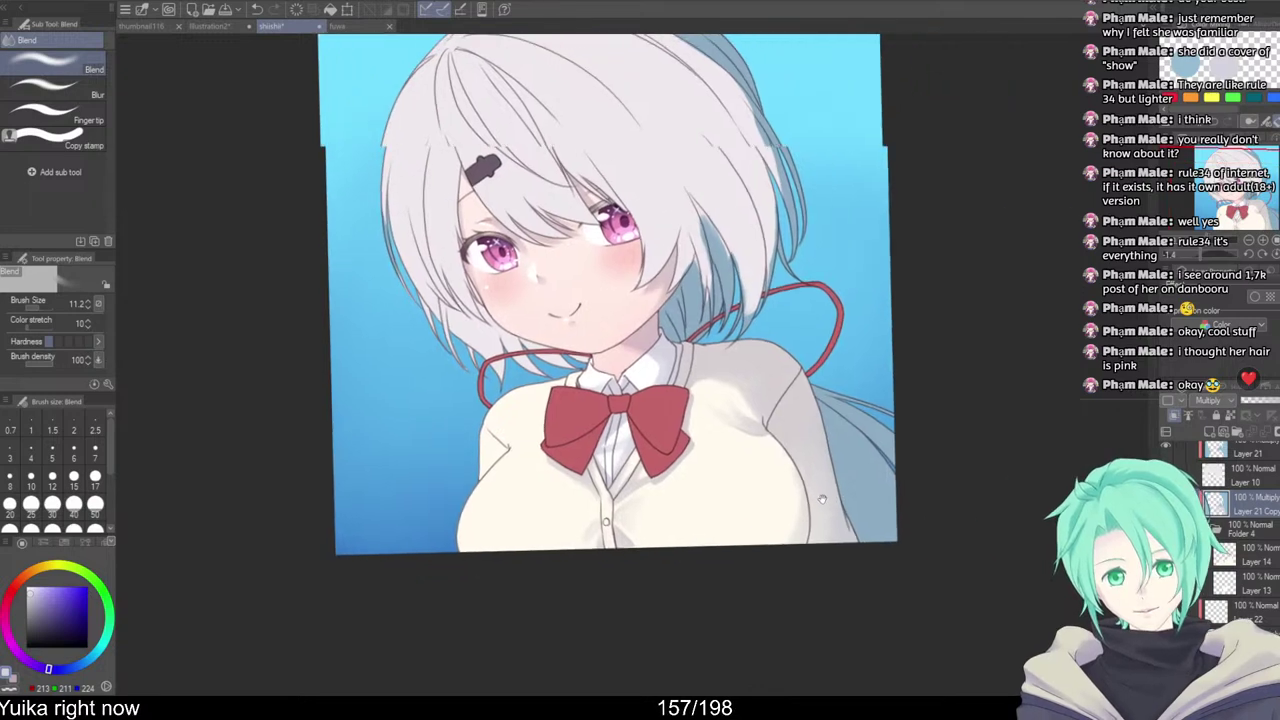
{"action": "left_click_drag", "start_coordinate": [780, 398], "coordinate": [755, 409]}
{"action": "scroll", "coordinate": [750, 424], "scroll_direction": "up", "scroll_amount": 3}
{"action": "left_click_drag", "start_coordinate": [785, 492], "coordinate": [763, 462]}
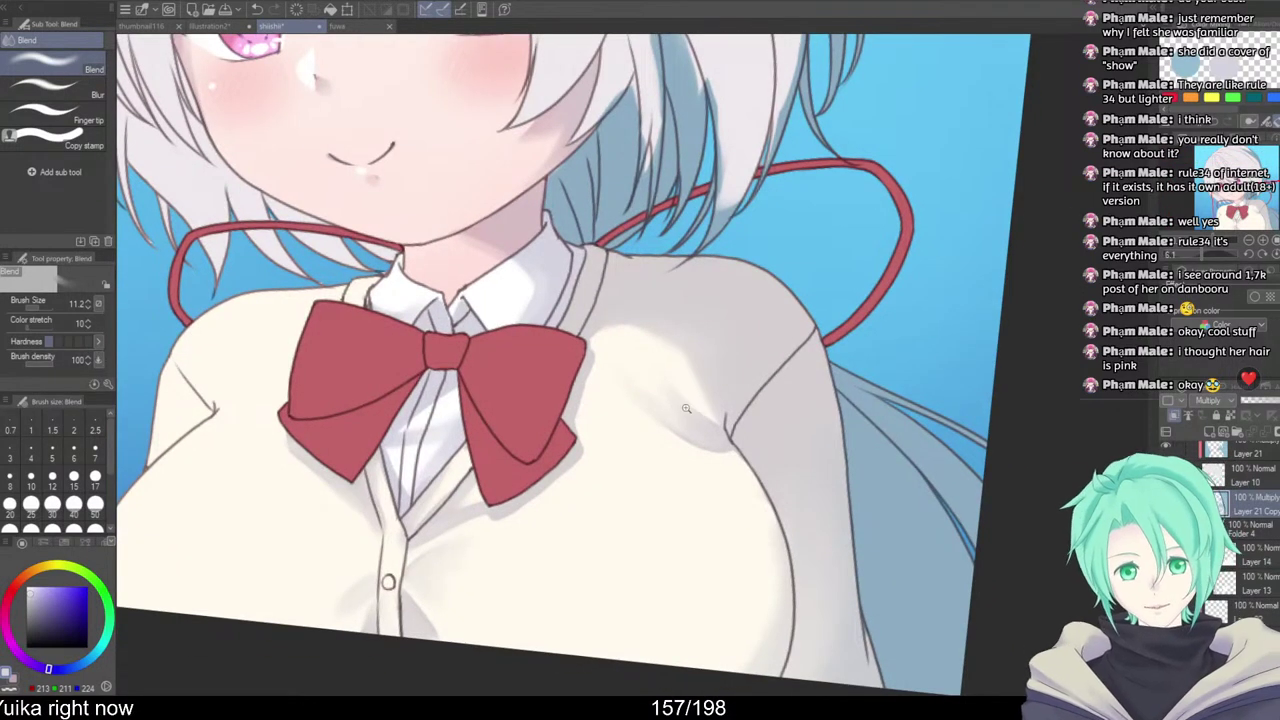
{"action": "scroll", "coordinate": [686, 408], "scroll_direction": "up", "scroll_amount": 3}
{"action": "key", "text": "b"}
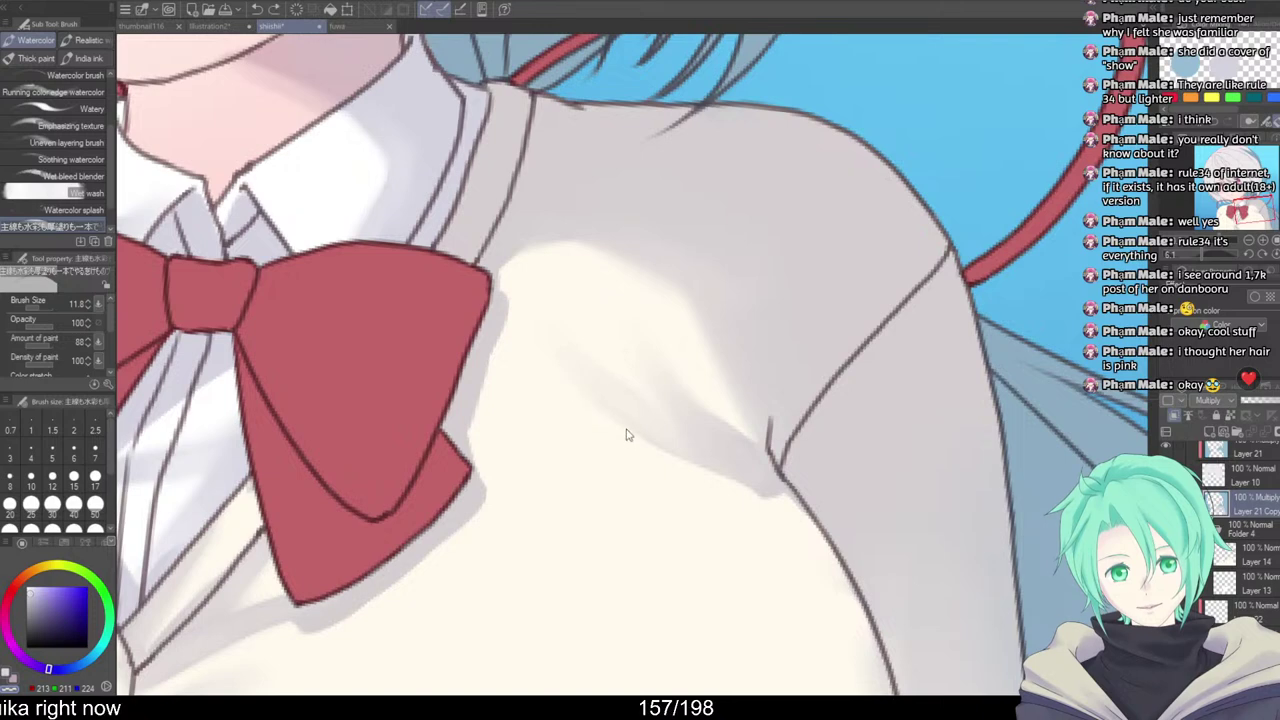
{"action": "left_click_drag", "start_coordinate": [597, 389], "coordinate": [768, 503]}
{"action": "mouse_move", "coordinate": [657, 440]}
{"action": "left_mouse_down"}
{"action": "mouse_move", "coordinate": [793, 518]}
{"action": "mouse_move", "coordinate": [755, 494]}
{"action": "mouse_move", "coordinate": [743, 504]}
{"action": "left_mouse_up"}
{"action": "scroll", "coordinate": [766, 483], "scroll_direction": "down", "scroll_amount": 3}
{"action": "scroll", "coordinate": [757, 415], "scroll_direction": "up", "scroll_amount": 3}
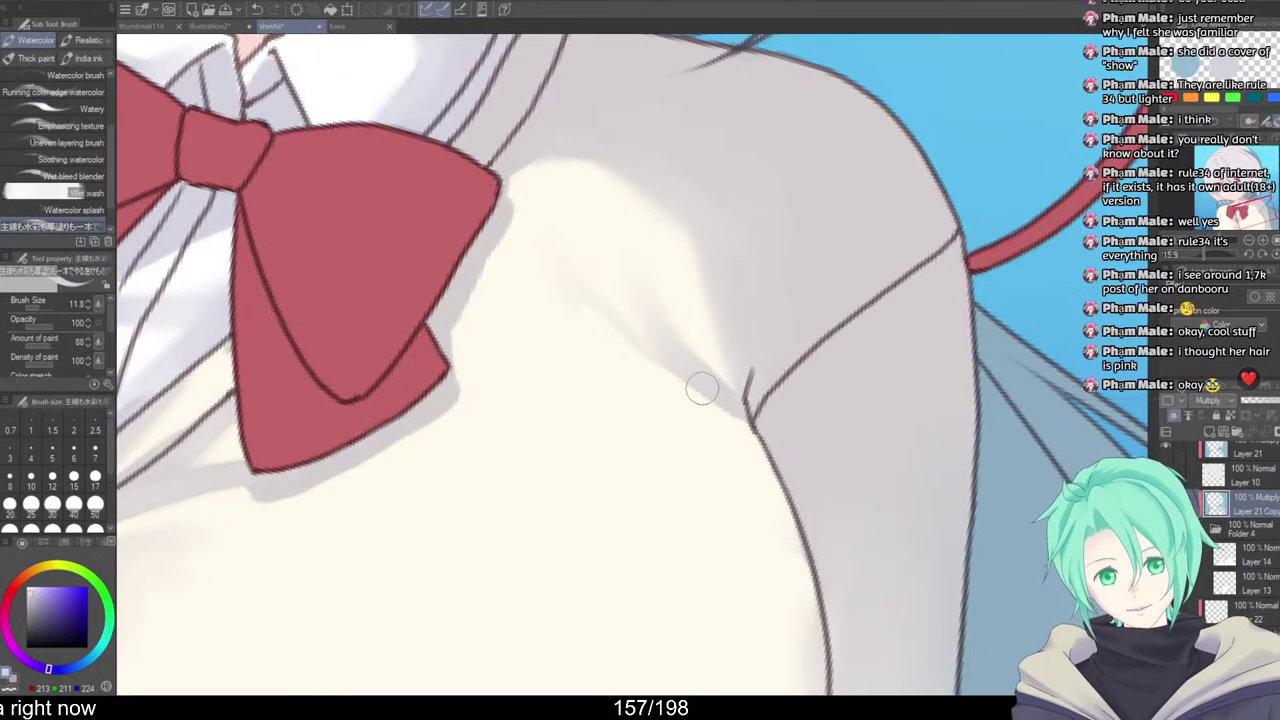
Paint a thin shadow from the armpit fold down the chest contour with the watercolor brush at size 9.4 and blend it at 11.2
{"action": "mouse_move", "coordinate": [702, 388]}
{"action": "left_mouse_down"}
{"action": "mouse_move", "coordinate": [754, 450]}
{"action": "mouse_move", "coordinate": [736, 418]}
{"action": "left_mouse_up"}
{"action": "key", "text": "ctrl+z"}
{"action": "left_click_drag", "start_coordinate": [666, 357], "coordinate": [786, 494]}
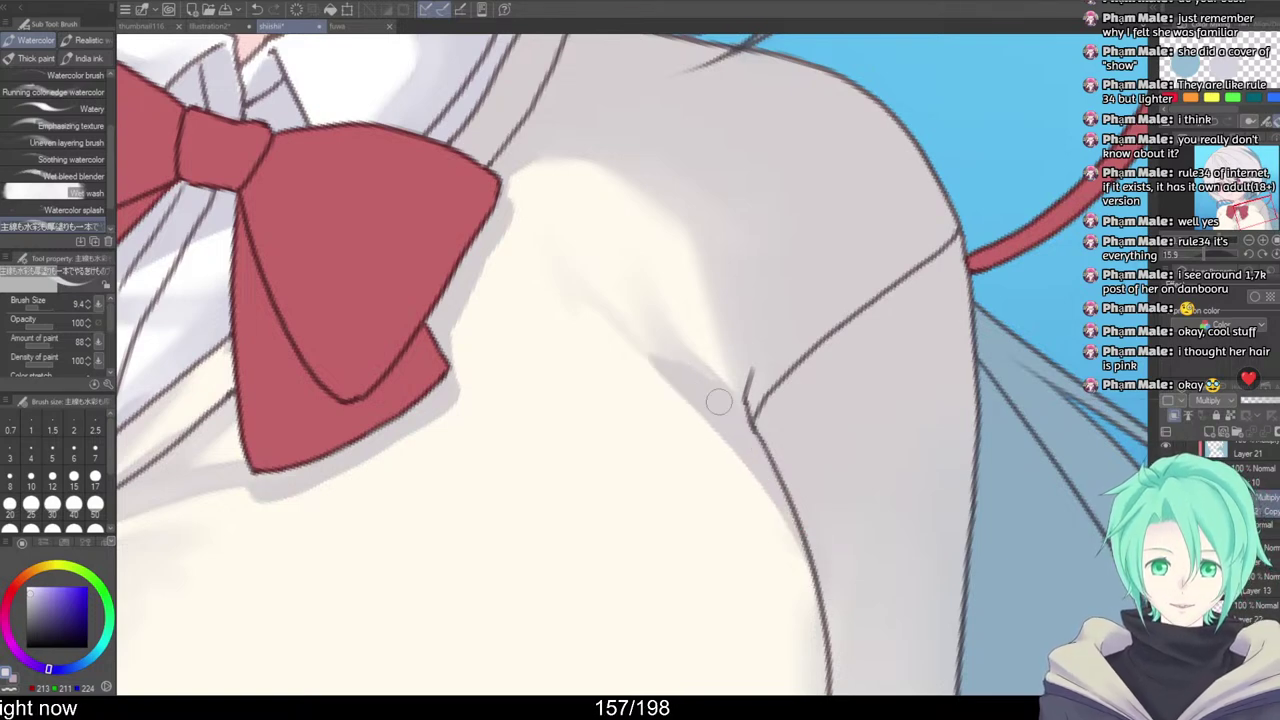
{"action": "key", "text": "j"}
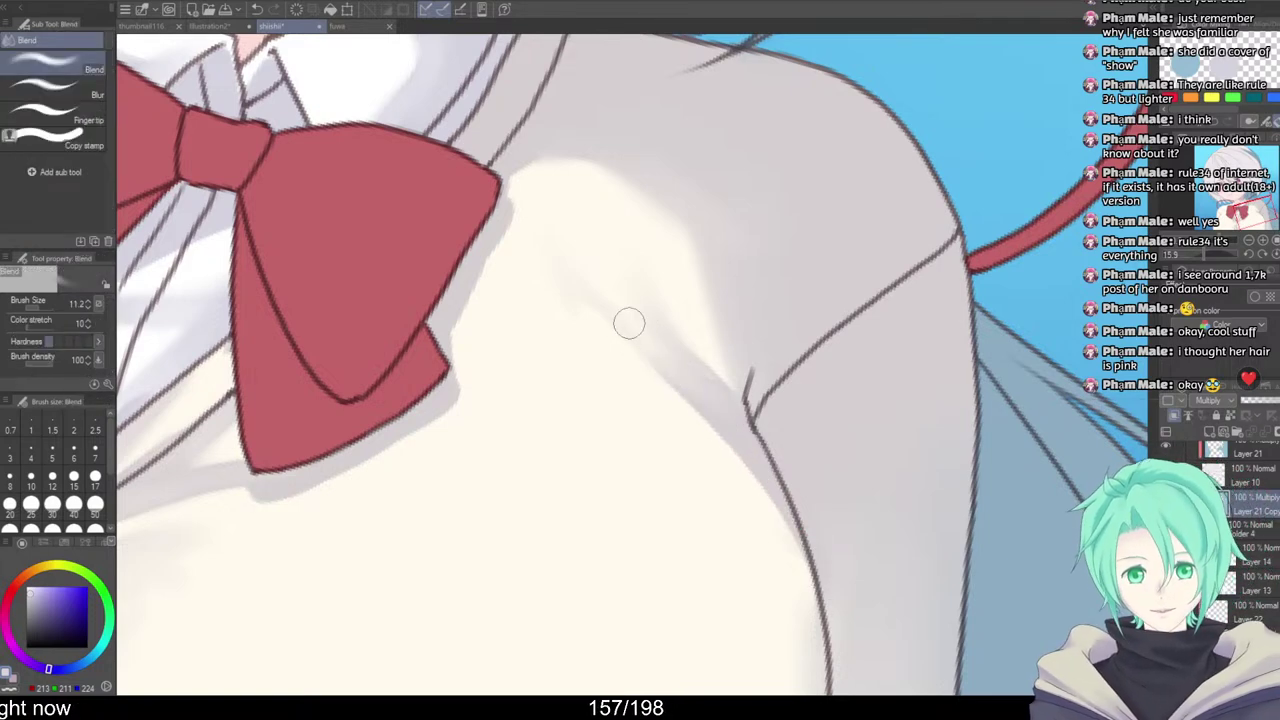
{"action": "left_click_drag", "start_coordinate": [777, 372], "coordinate": [660, 380]}
{"action": "left_click_drag", "start_coordinate": [930, 470], "coordinate": [918, 331]}
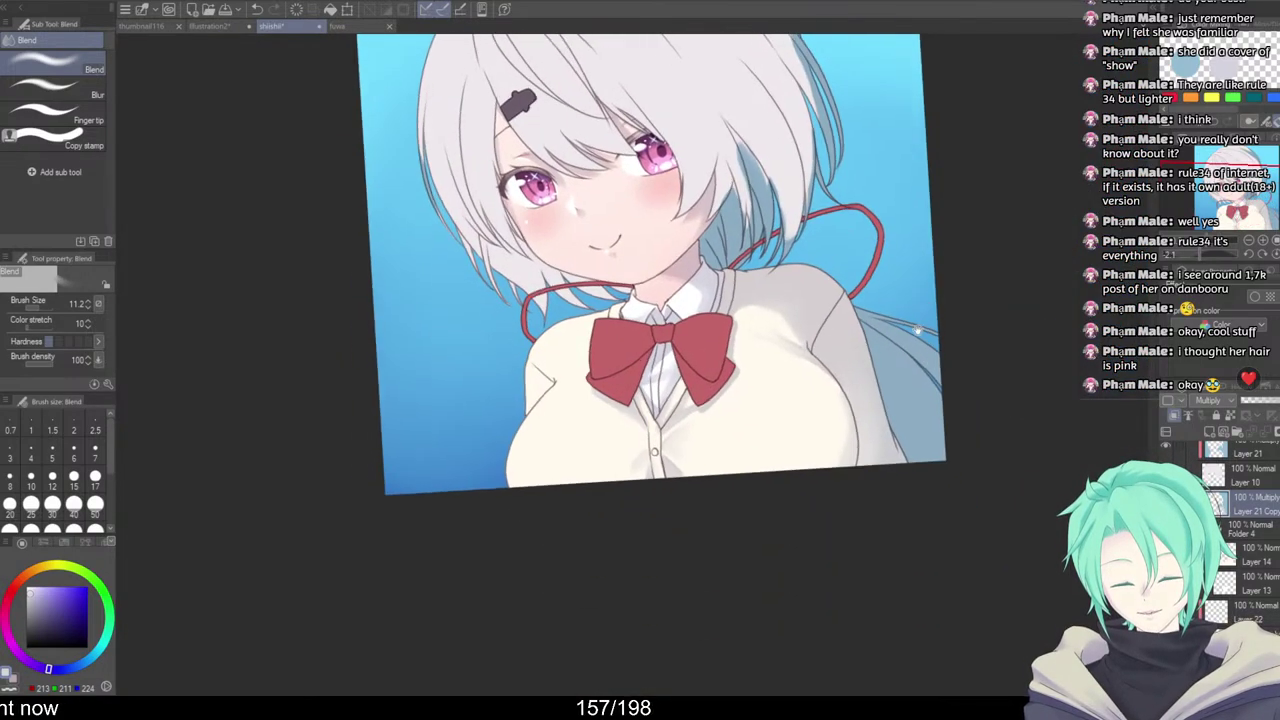
Paint small fold shadows around the unshaded sleeve's armpit crease with the watercolor brush at size 9.4 and blend them at 11.2
{"action": "mouse_move", "coordinate": [548, 389]}
{"action": "left_mouse_down"}
{"action": "mouse_move", "coordinate": [635, 388]}
{"action": "mouse_move", "coordinate": [610, 412]}
{"action": "mouse_move", "coordinate": [590, 410]}
{"action": "left_mouse_up"}
{"action": "key", "text": "b"}
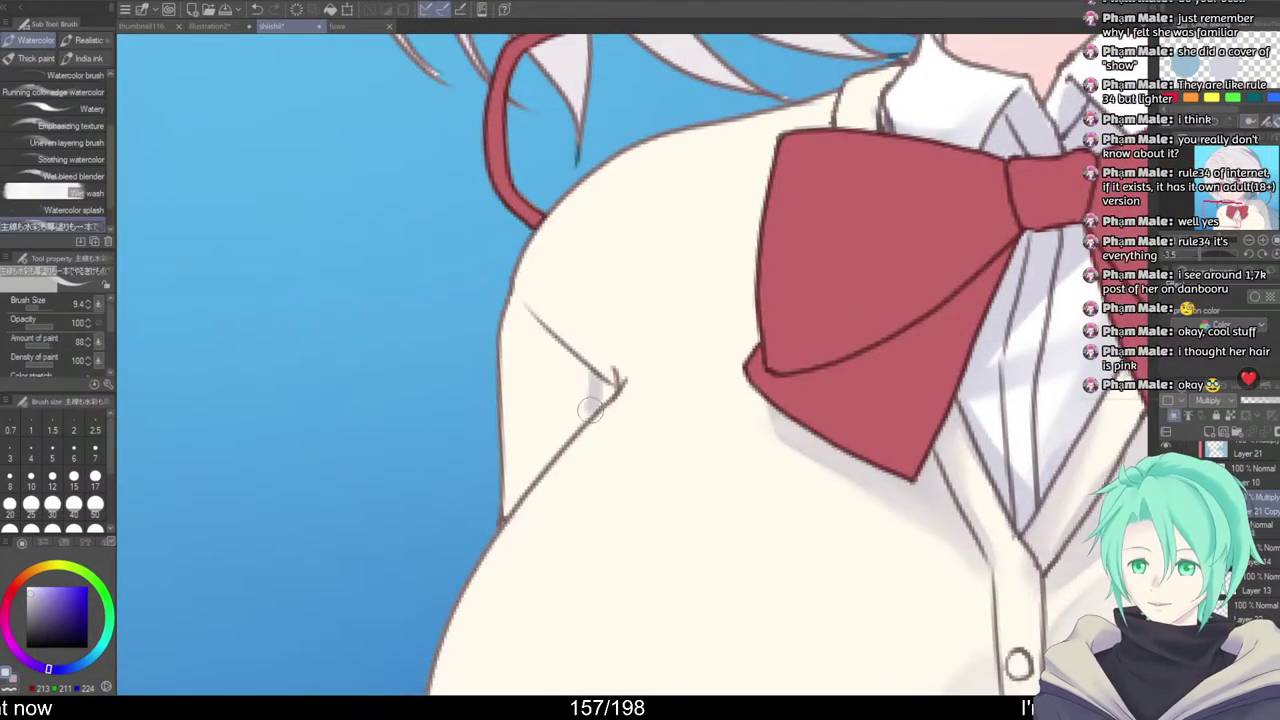
{"action": "mouse_move", "coordinate": [587, 362]}
{"action": "left_mouse_down"}
{"action": "mouse_move", "coordinate": [583, 424]}
{"action": "mouse_move", "coordinate": [608, 382]}
{"action": "mouse_move", "coordinate": [605, 347]}
{"action": "mouse_move", "coordinate": [606, 401]}
{"action": "mouse_move", "coordinate": [631, 391]}
{"action": "mouse_move", "coordinate": [599, 422]}
{"action": "mouse_move", "coordinate": [633, 378]}
{"action": "left_mouse_up"}
{"action": "key", "text": "c"}
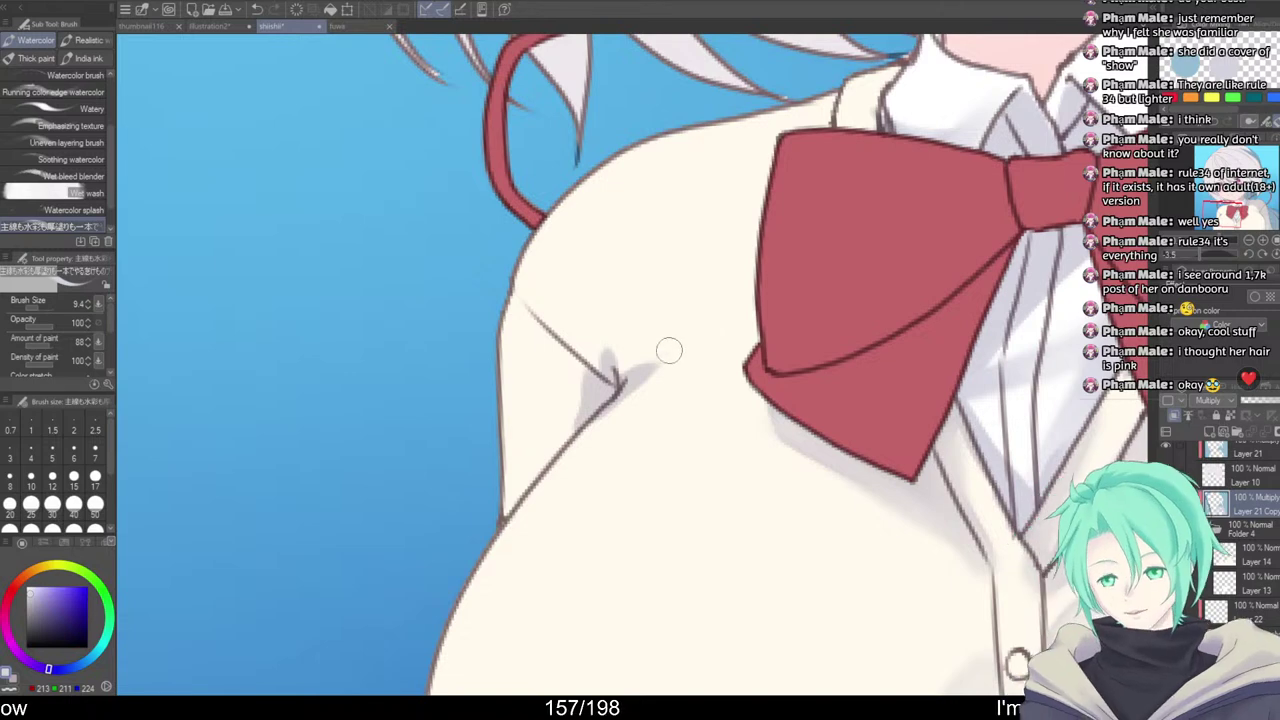
{"action": "key", "text": "j"}
{"action": "mouse_move", "coordinate": [591, 389]}
{"action": "left_mouse_down"}
{"action": "mouse_move", "coordinate": [610, 326]}
{"action": "mouse_move", "coordinate": [635, 377]}
{"action": "left_mouse_up"}
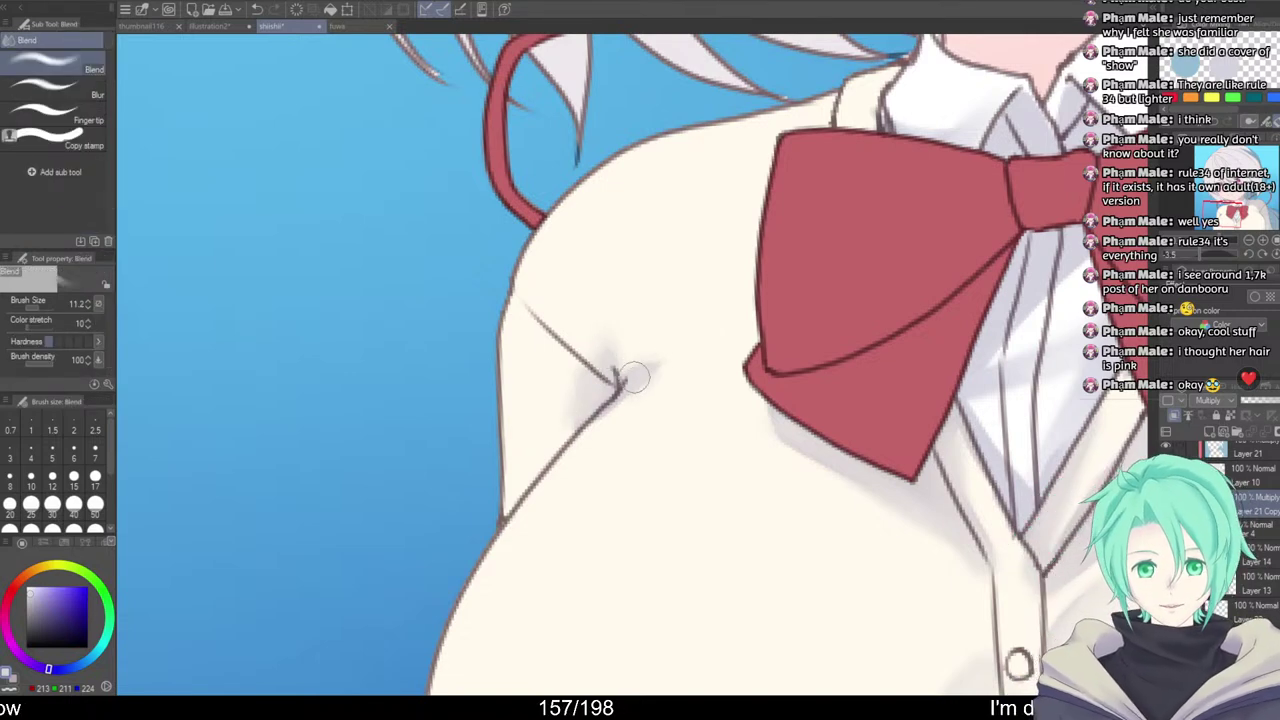
Paint a shadow on the cardigan's neckband beside the white collar, under the hair, with the watercolor brush at size 9.4
{"action": "left_click_drag", "start_coordinate": [720, 309], "coordinate": [600, 318]}
{"action": "left_click_drag", "start_coordinate": [918, 322], "coordinate": [880, 326]}
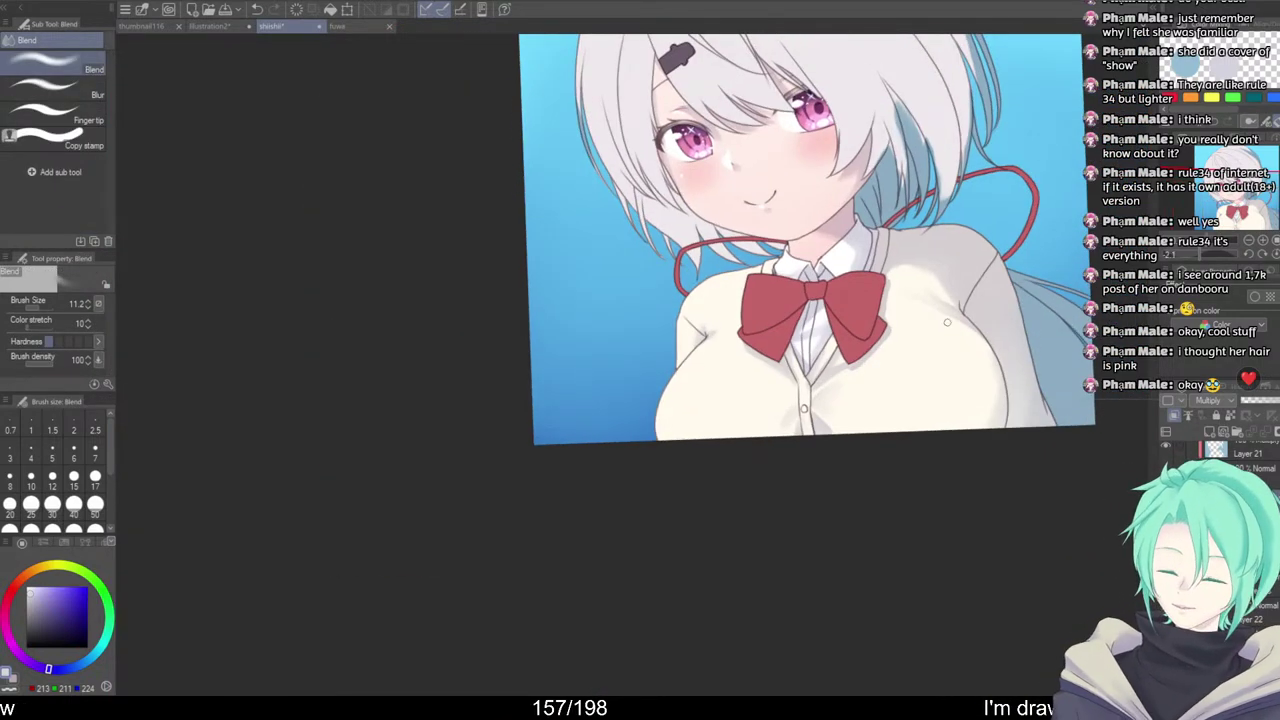
{"action": "scroll", "coordinate": [784, 254], "scroll_direction": "up", "scroll_amount": 5}
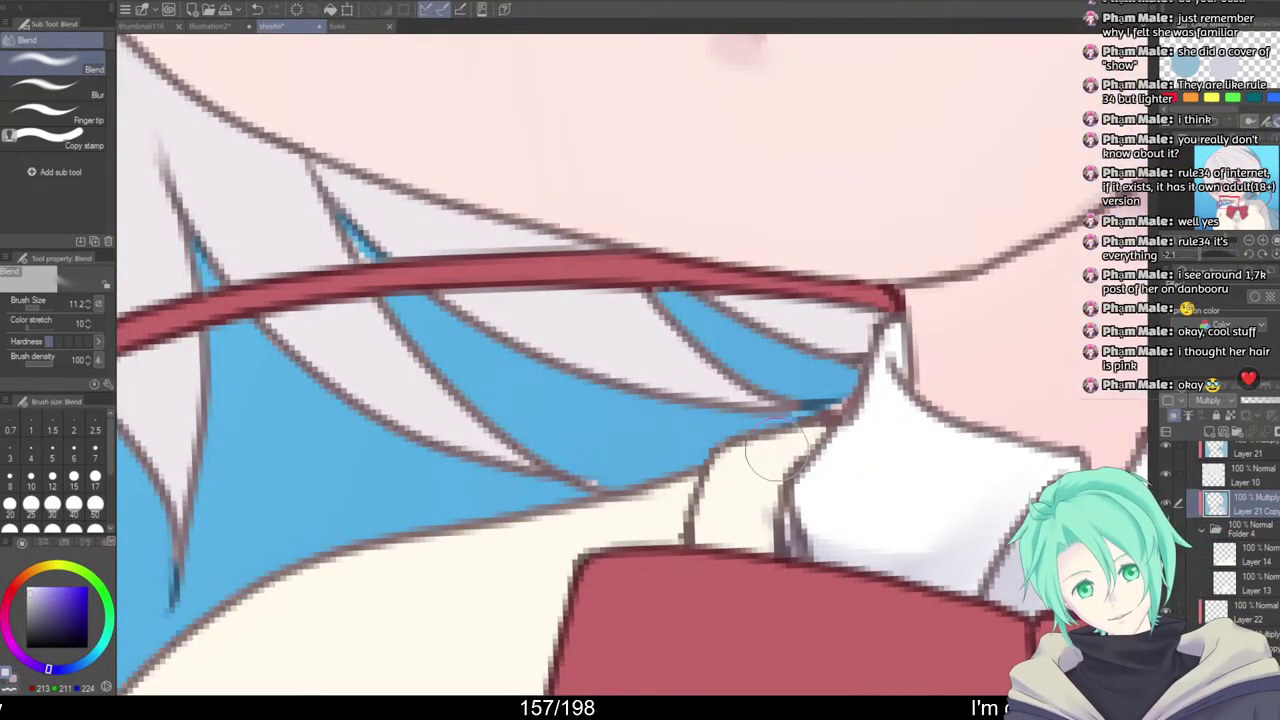
{"action": "key", "text": "c"}
{"action": "key", "text": "b"}
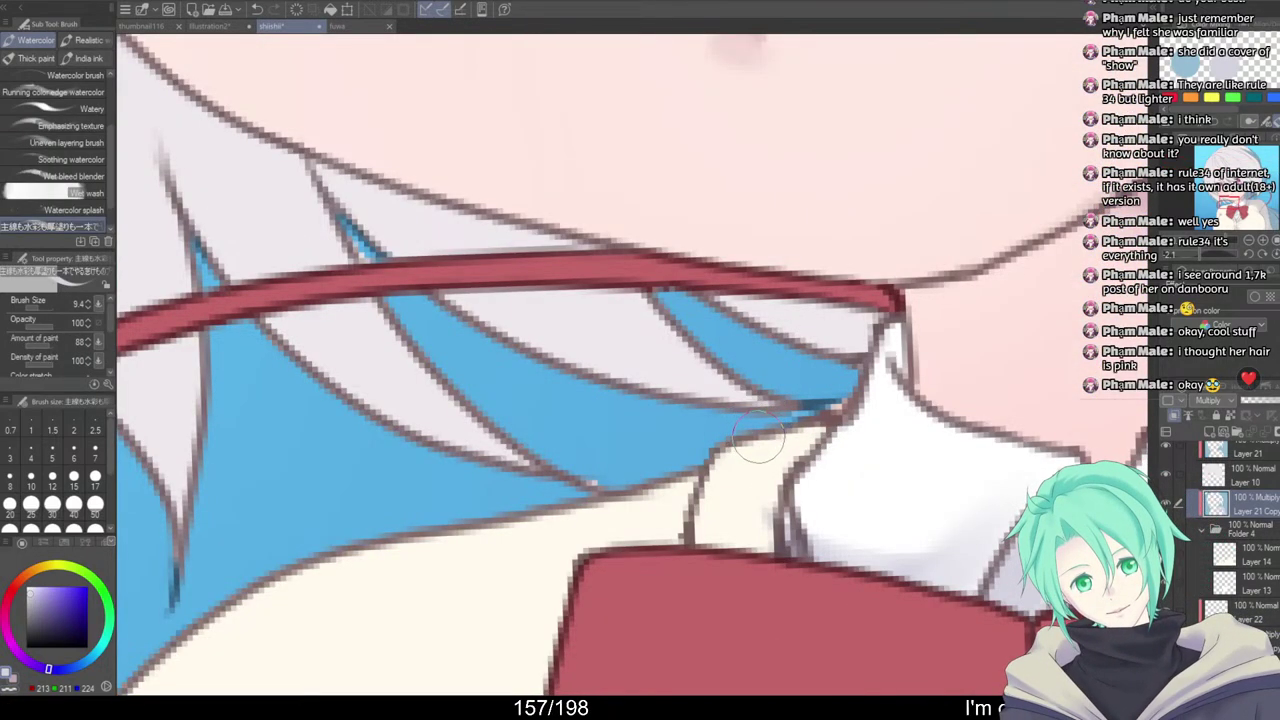
{"action": "mouse_move", "coordinate": [750, 450]}
{"action": "left_mouse_down"}
{"action": "mouse_move", "coordinate": [780, 437]}
{"action": "mouse_move", "coordinate": [819, 433]}
{"action": "left_mouse_up"}
{"action": "left_click_drag", "start_coordinate": [733, 455], "coordinate": [822, 432]}
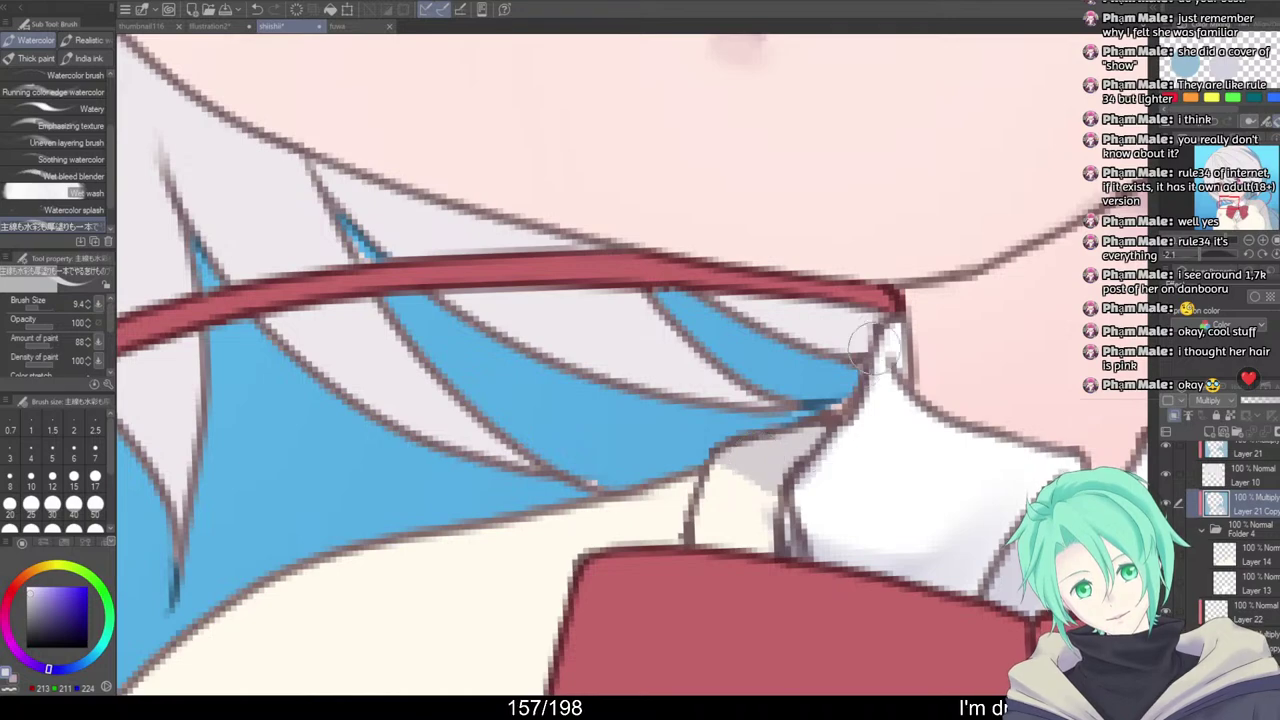
Add a new Normal layer above the Multiply layer Layer 21 Copy
{"action": "scroll", "coordinate": [874, 356], "scroll_direction": "down", "scroll_amount": 5}
{"action": "scroll", "coordinate": [874, 356], "scroll_direction": "down", "scroll_amount": 4}
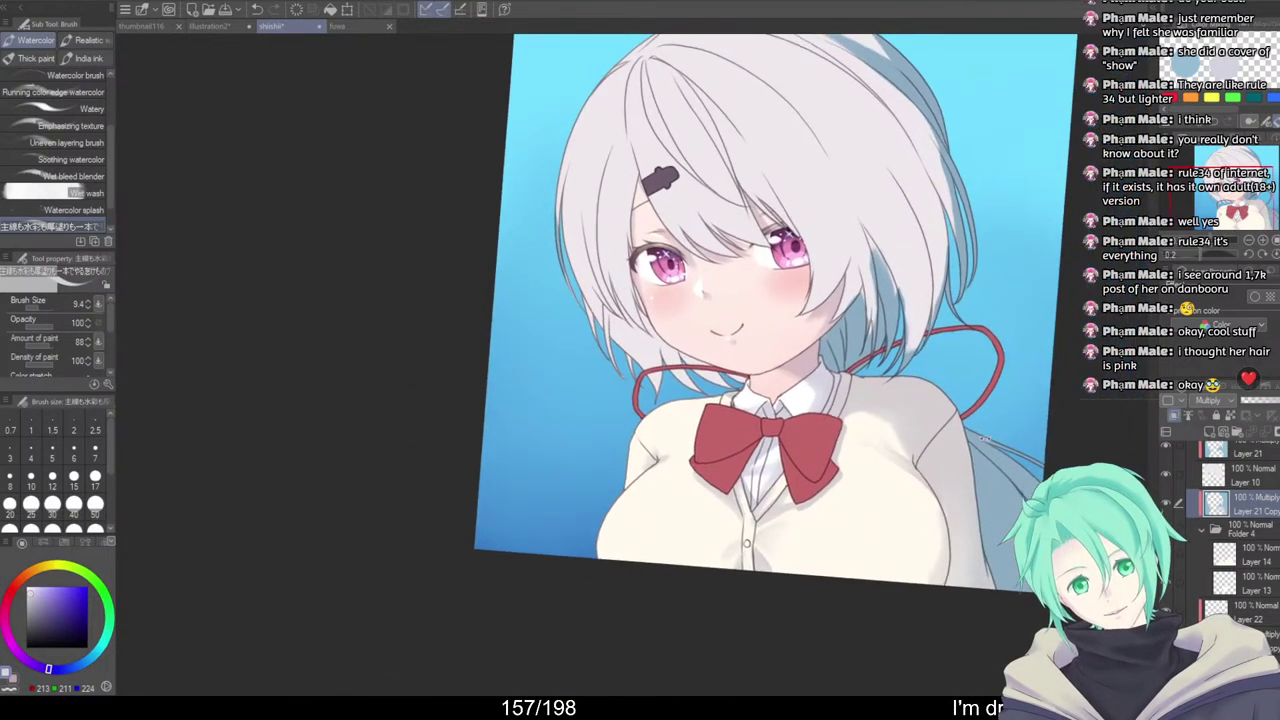
{"action": "scroll", "coordinate": [1030, 438], "scroll_direction": "down", "scroll_amount": 2}
{"action": "left_click_drag", "start_coordinate": [1030, 438], "coordinate": [1053, 413]}
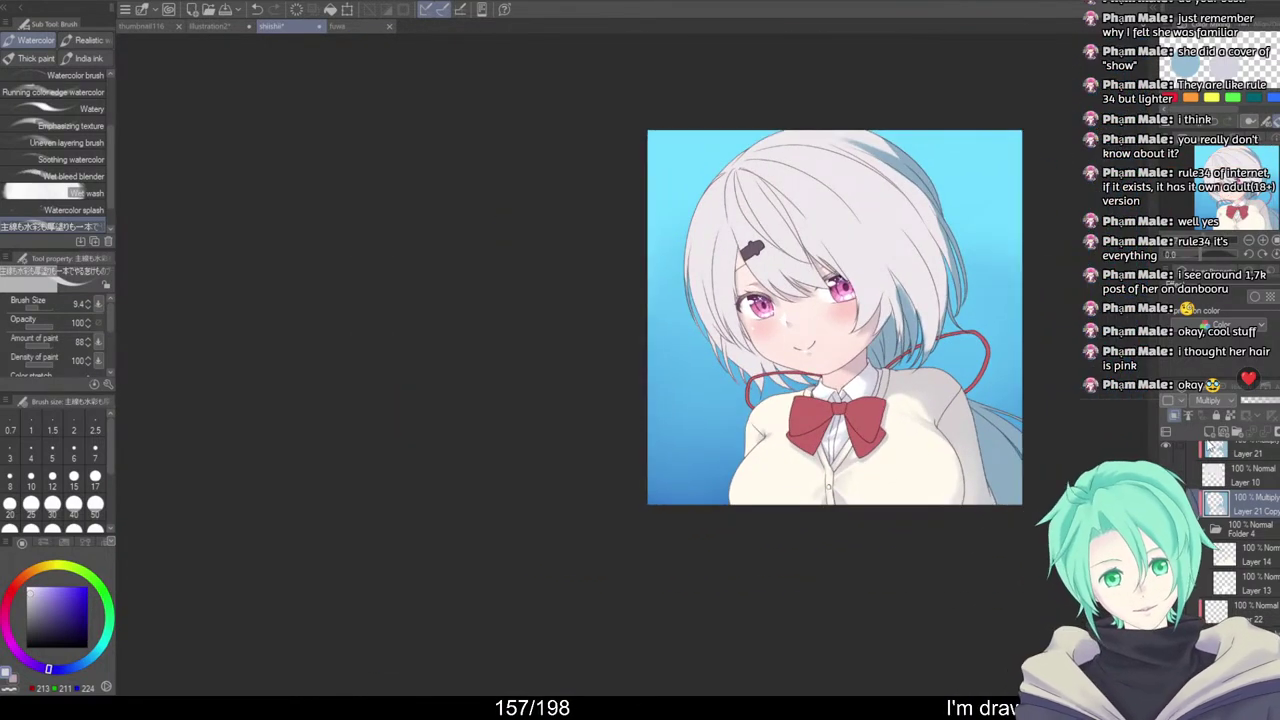
{"action": "left_click_drag", "start_coordinate": [940, 370], "coordinate": [850, 465]}
{"action": "left_click_drag", "start_coordinate": [850, 465], "coordinate": [862, 433]}
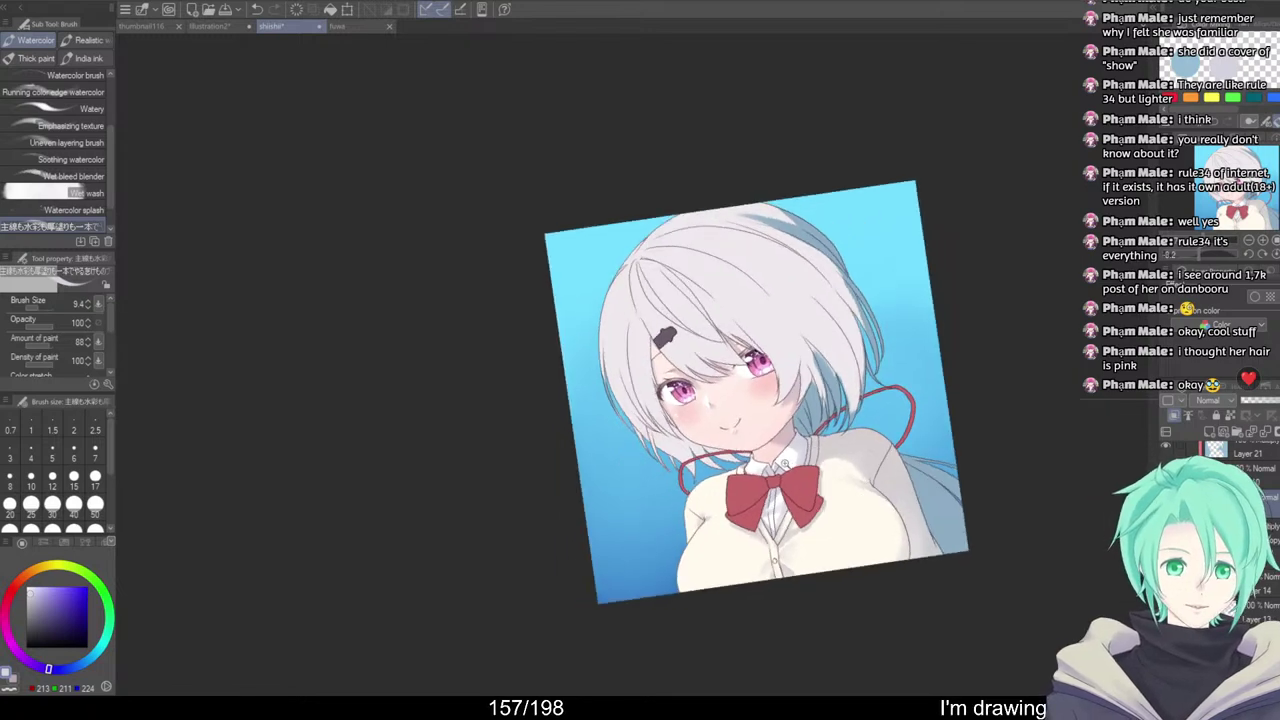
Paint thin white rim highlights along the cardigan's unshaded shoulder and outer chest contour with the watercolor brush at size 8.8
{"action": "scroll", "coordinate": [790, 490], "scroll_direction": "up", "scroll_amount": 6}
{"action": "mouse_move", "coordinate": [954, 500]}
{"action": "left_mouse_down"}
{"action": "mouse_move", "coordinate": [896, 464]}
{"action": "mouse_move", "coordinate": [963, 500]}
{"action": "left_mouse_up"}
{"action": "scroll", "coordinate": [966, 505], "scroll_direction": "down", "scroll_amount": 3}
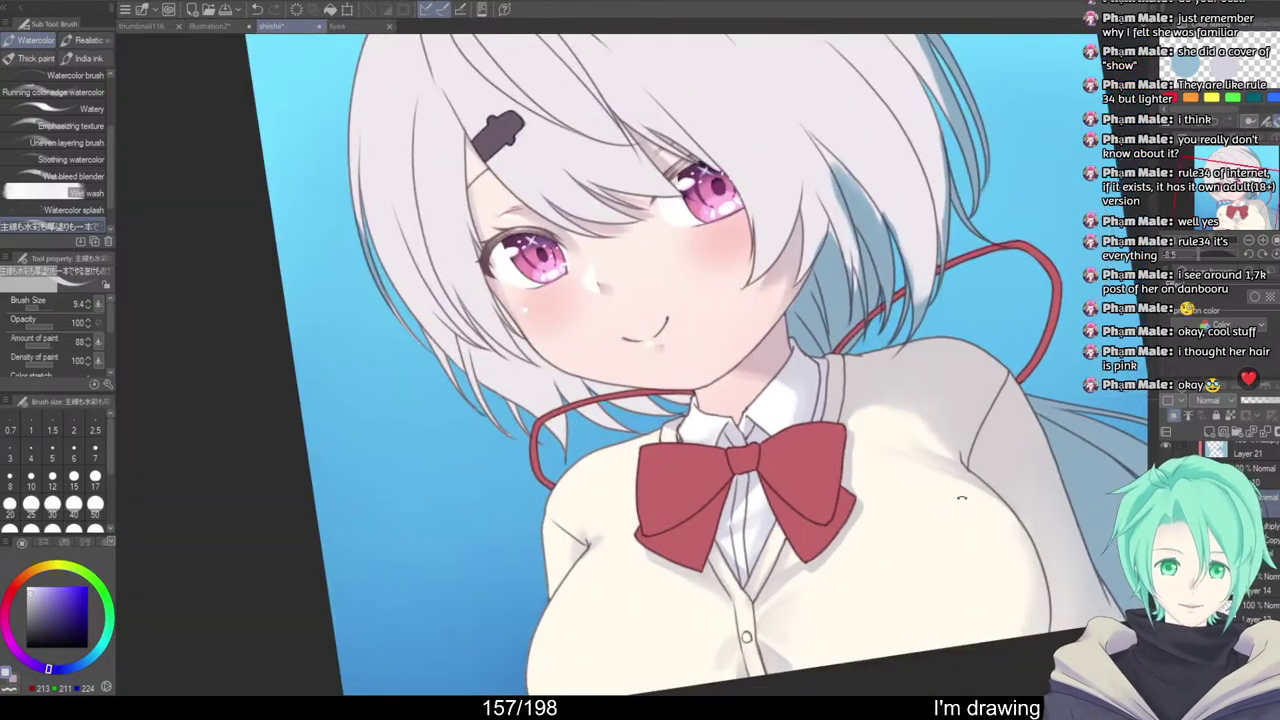
{"action": "left_click_drag", "start_coordinate": [37, 594], "coordinate": [26, 566]}
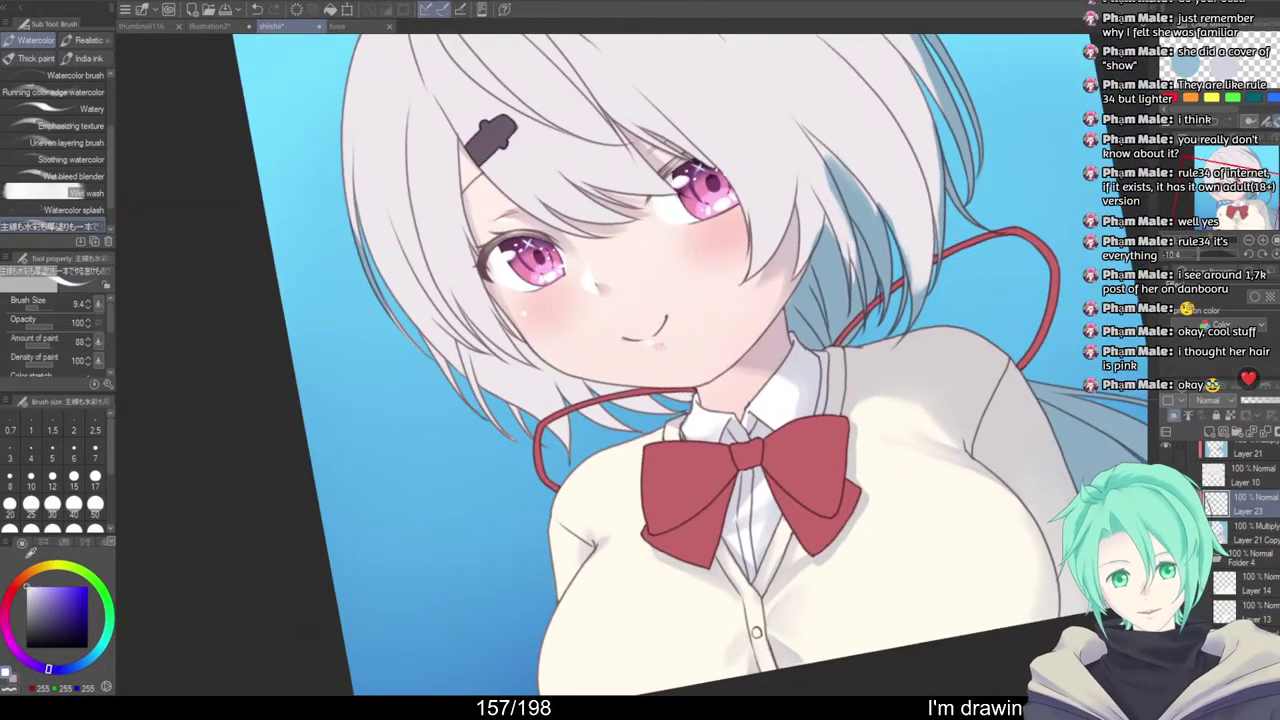
{"action": "key", "text": "b"}
{"action": "key", "text": "b"}
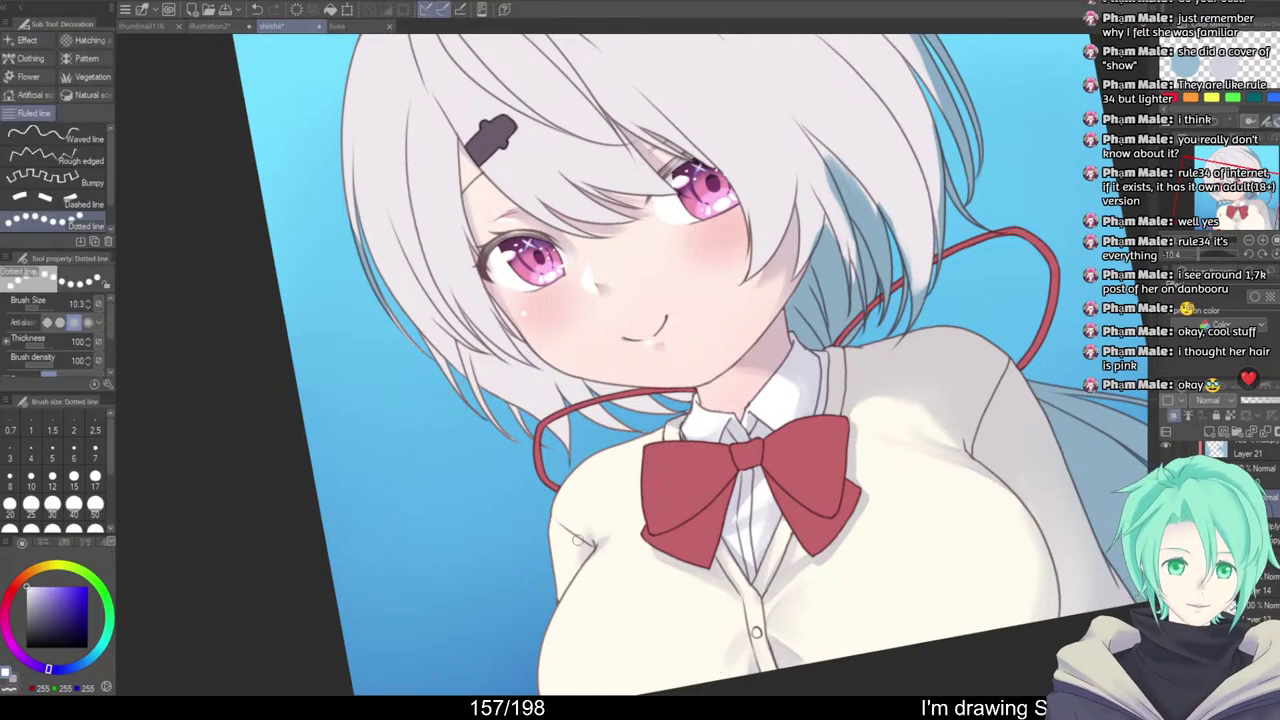
{"action": "key", "text": "b"}
{"action": "scroll", "coordinate": [614, 502], "scroll_direction": "up", "scroll_amount": 3}
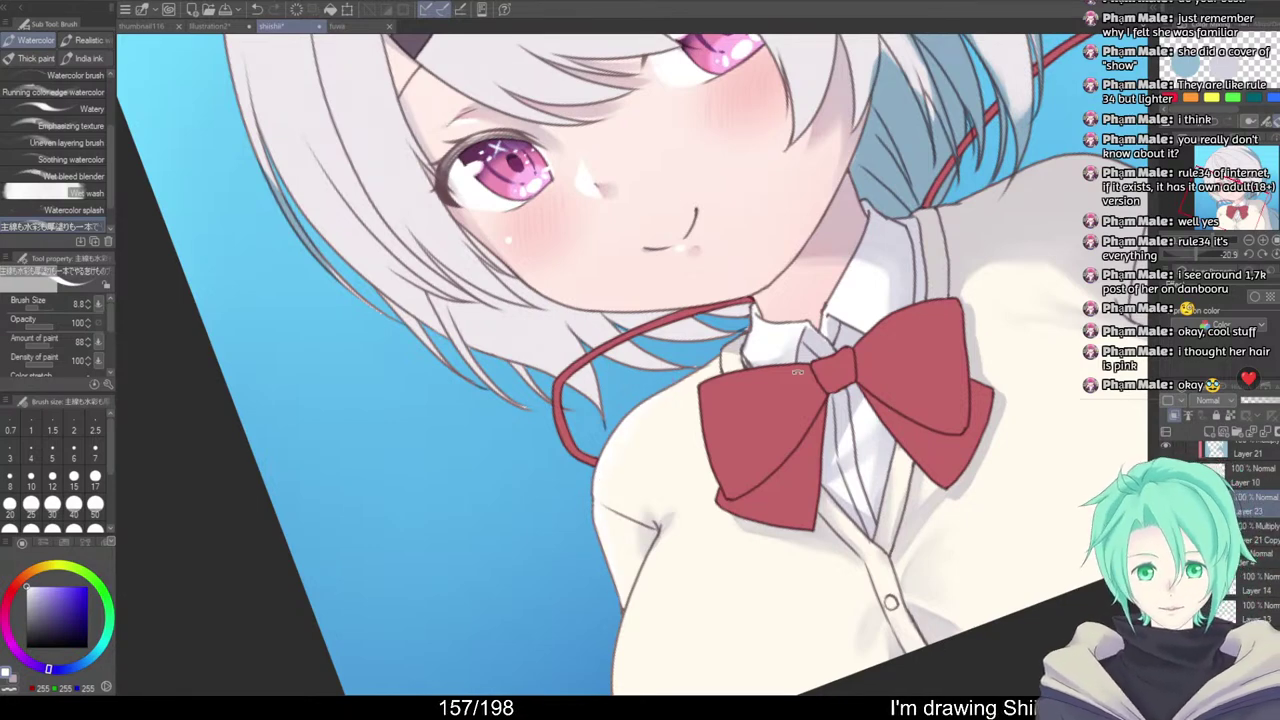
{"action": "left_click_drag", "start_coordinate": [797, 371], "coordinate": [803, 333]}
{"action": "left_click_drag", "start_coordinate": [603, 420], "coordinate": [628, 375]}
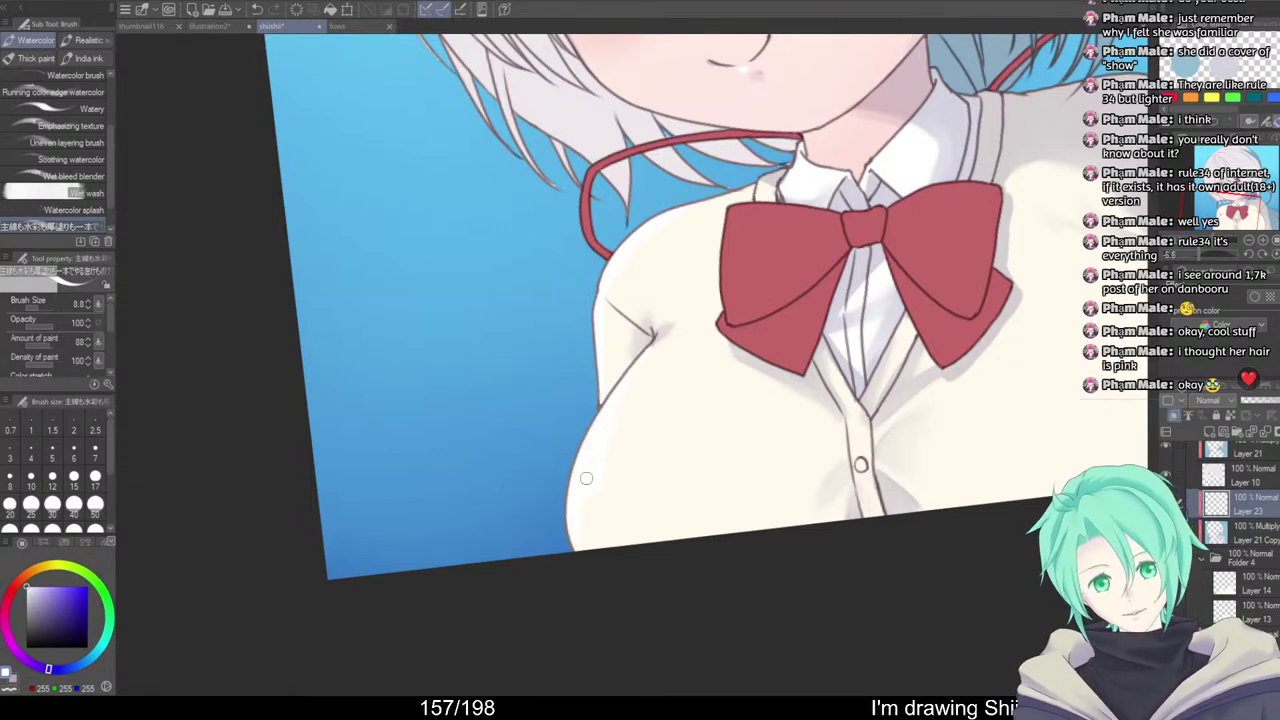
{"action": "scroll", "coordinate": [720, 384], "scroll_direction": "down", "scroll_amount": 2}
{"action": "left_click_drag", "start_coordinate": [837, 431], "coordinate": [824, 466]}
{"action": "left_click_drag", "start_coordinate": [917, 520], "coordinate": [957, 495]}
Mirror the canvas and extend the white rim highlight over the unshaded shoulder and sleeve with the watercolor brush at size 8.8
{"action": "scroll", "coordinate": [876, 556], "scroll_direction": "down", "scroll_amount": 1}
{"action": "key", "text": "h"}
{"action": "left_click_drag", "start_coordinate": [678, 497], "coordinate": [746, 497]}
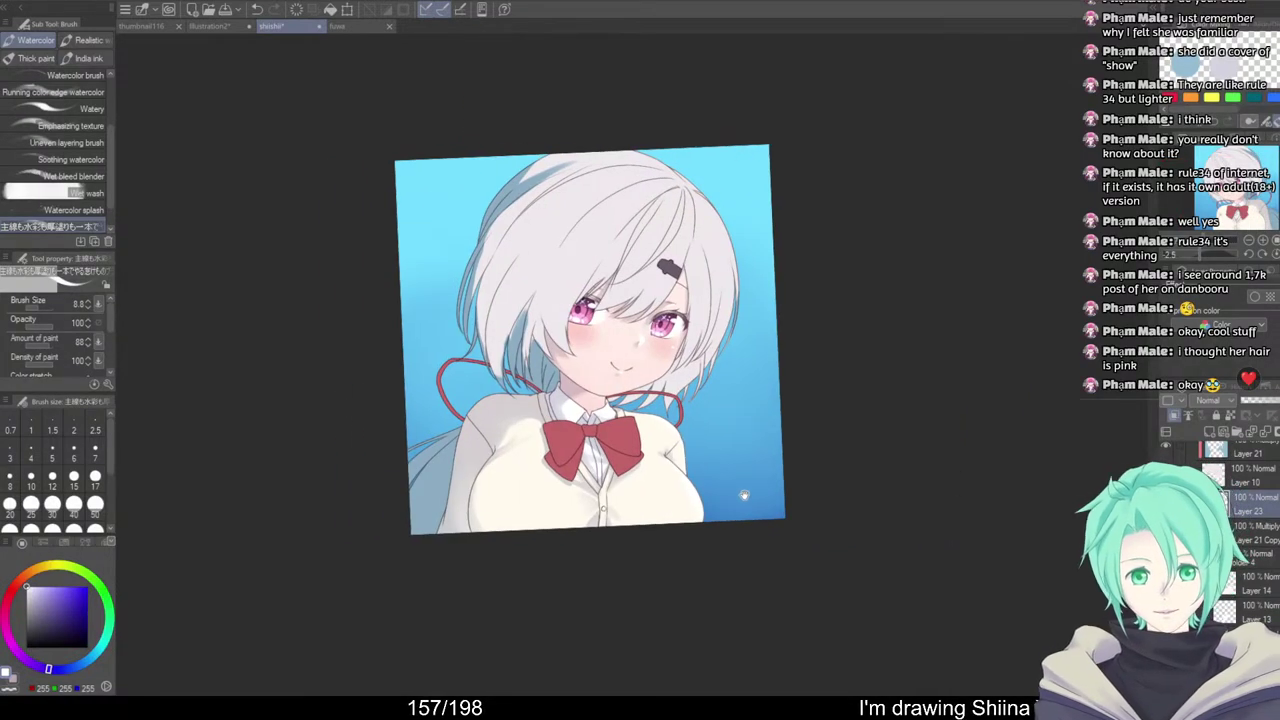
{"action": "left_click", "coordinate": [714, 397], "text": "ctrl"}
{"action": "left_click", "coordinate": [708, 412], "text": "ctrl"}
{"action": "left_click", "coordinate": [705, 423], "text": "ctrl"}
{"action": "left_click_drag", "start_coordinate": [717, 437], "coordinate": [914, 317]}
{"action": "left_click_drag", "start_coordinate": [945, 405], "coordinate": [944, 443]}
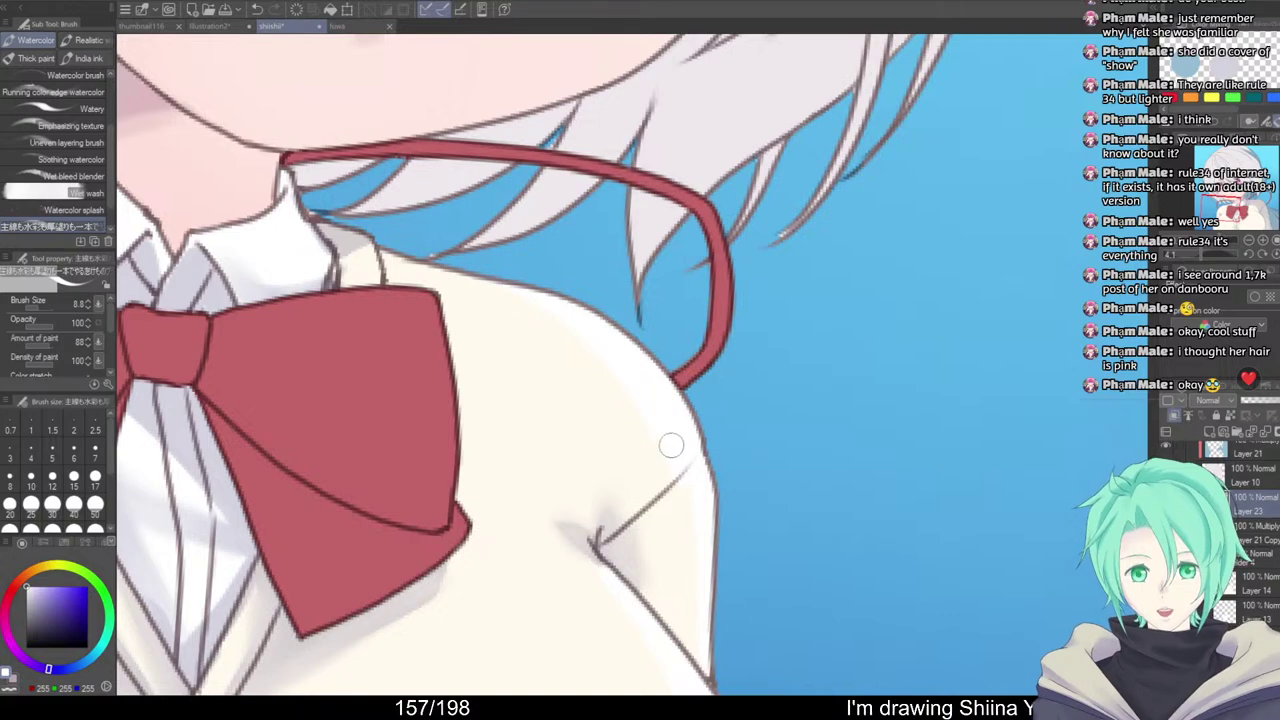
Paint a broad white highlight on the chest below the unshaded sleeve with the watercolor brush at sizes 50.1 and 27.4, and blend it
{"action": "scroll", "coordinate": [731, 531], "scroll_direction": "down", "scroll_amount": 2}
{"action": "scroll", "coordinate": [731, 531], "scroll_direction": "down", "scroll_amount": 1}
{"action": "left_click_drag", "start_coordinate": [791, 483], "coordinate": [803, 407]}
{"action": "mouse_move", "coordinate": [834, 478]}
{"action": "left_mouse_down"}
{"action": "mouse_move", "coordinate": [846, 468]}
{"action": "mouse_move", "coordinate": [833, 497]}
{"action": "left_mouse_up"}
{"action": "mouse_move", "coordinate": [708, 468]}
{"action": "left_mouse_down"}
{"action": "mouse_move", "coordinate": [732, 468]}
{"action": "mouse_move", "coordinate": [765, 537]}
{"action": "mouse_move", "coordinate": [716, 482]}
{"action": "left_mouse_up"}
{"action": "left_click", "coordinate": [830, 468], "text": "alt"}
{"action": "left_click_drag", "start_coordinate": [870, 470], "coordinate": [894, 511]}
{"action": "left_click_drag", "start_coordinate": [962, 489], "coordinate": [860, 464]}
{"action": "key", "text": "h"}
{"action": "mouse_move", "coordinate": [938, 464]}
{"action": "left_mouse_down"}
{"action": "mouse_move", "coordinate": [946, 443]}
{"action": "mouse_move", "coordinate": [943, 453]}
{"action": "left_mouse_up"}
{"action": "scroll", "coordinate": [647, 437], "scroll_direction": "up", "scroll_amount": 4}
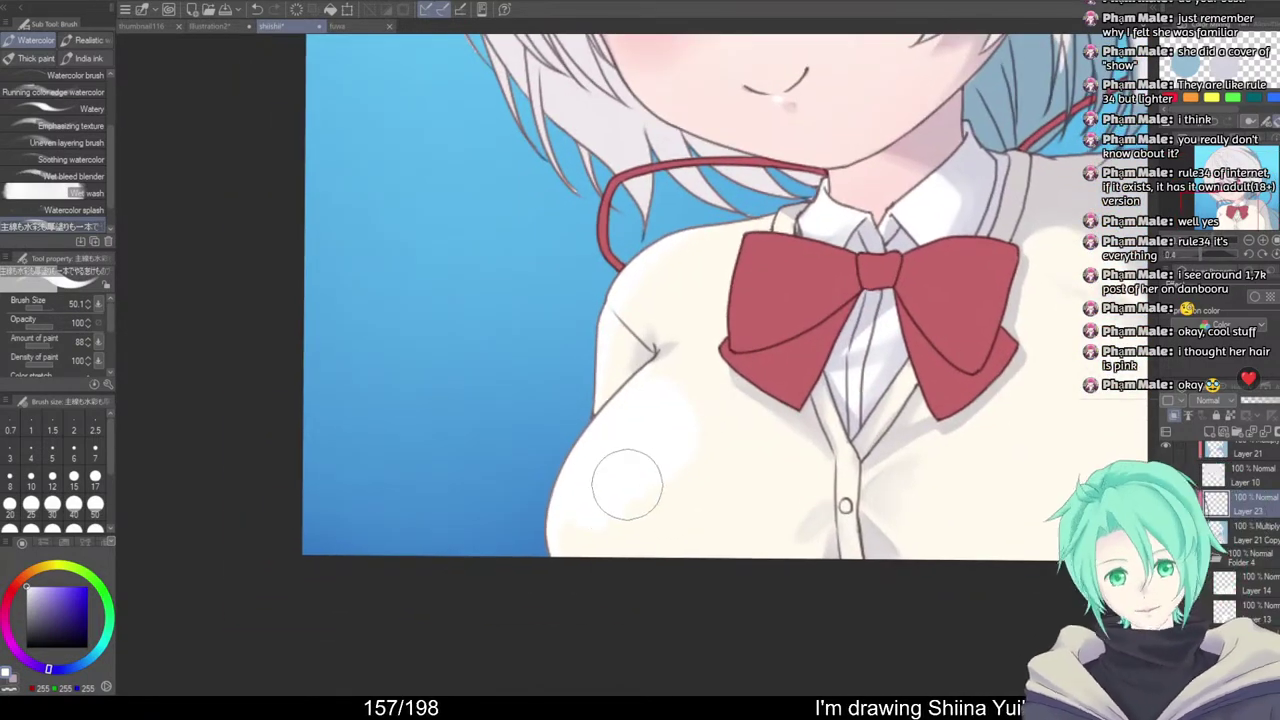
{"action": "left_click_drag", "start_coordinate": [636, 500], "coordinate": [595, 509]}
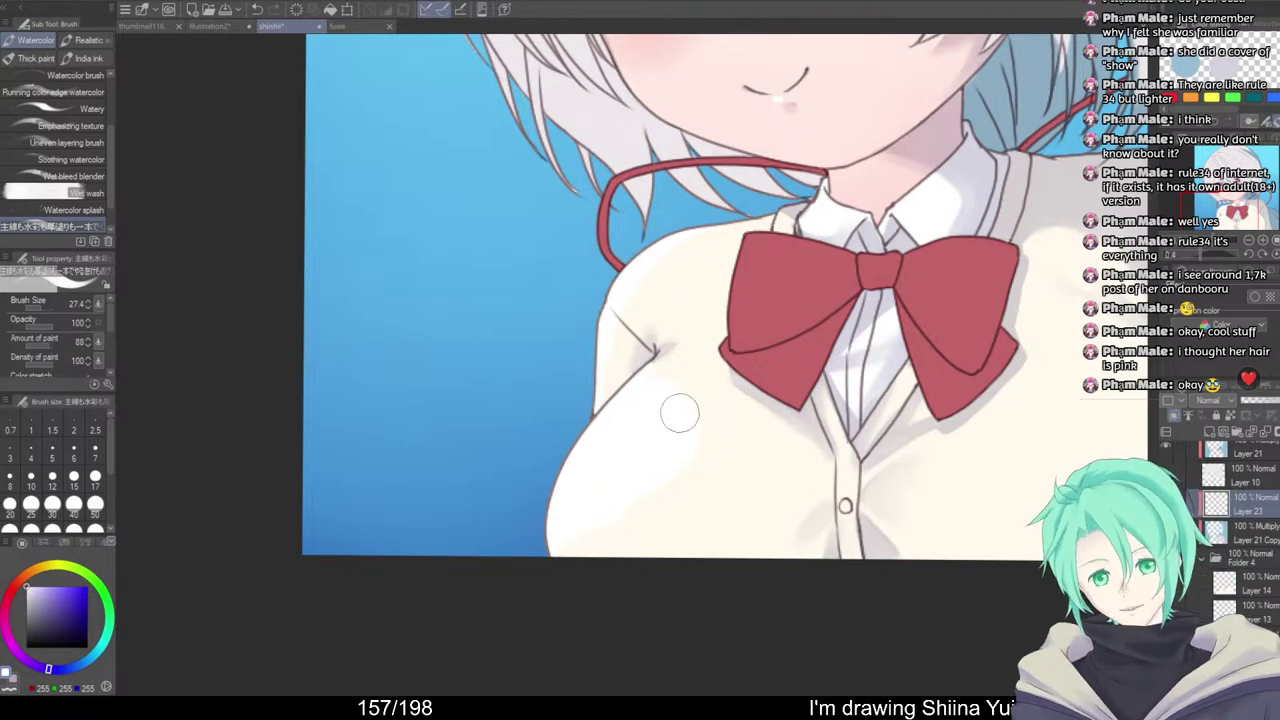
{"action": "key", "text": "j"}
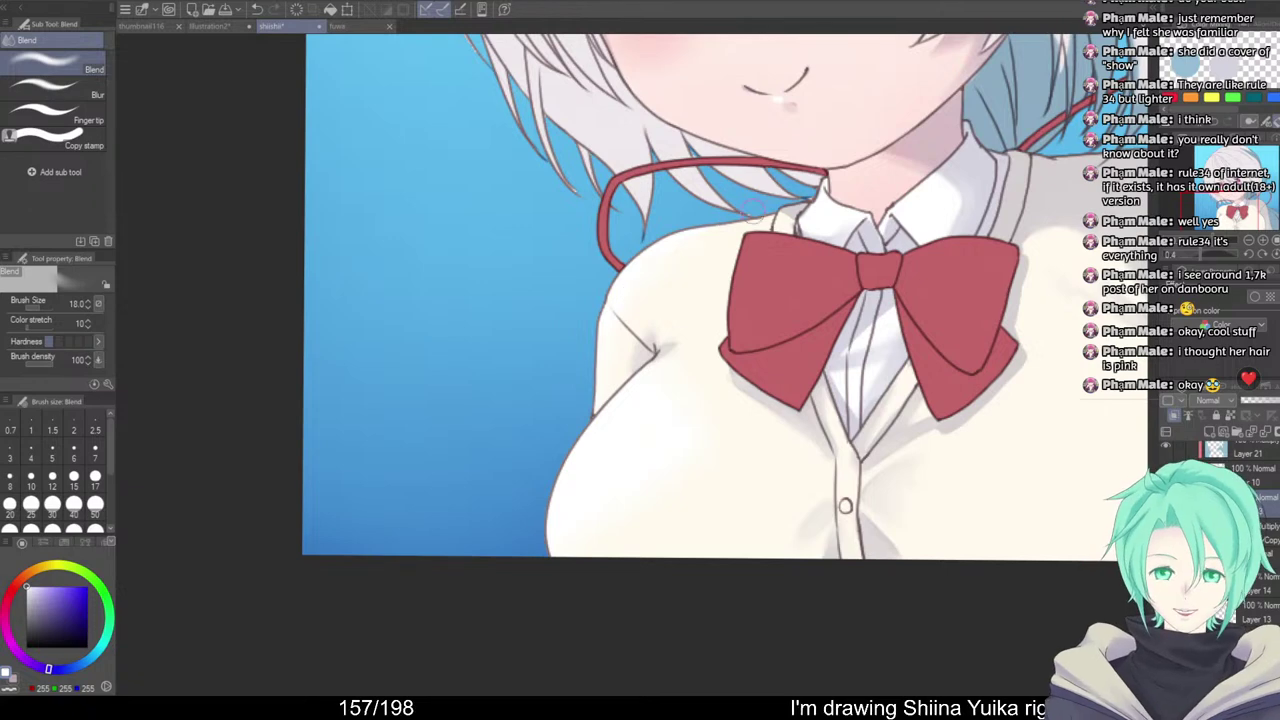
Paint a white highlight on the chest below the shaded sleeve with the watercolor brush at size 63.2 and blend it at 49
{"action": "scroll", "coordinate": [798, 266], "scroll_direction": "down", "scroll_amount": 6}
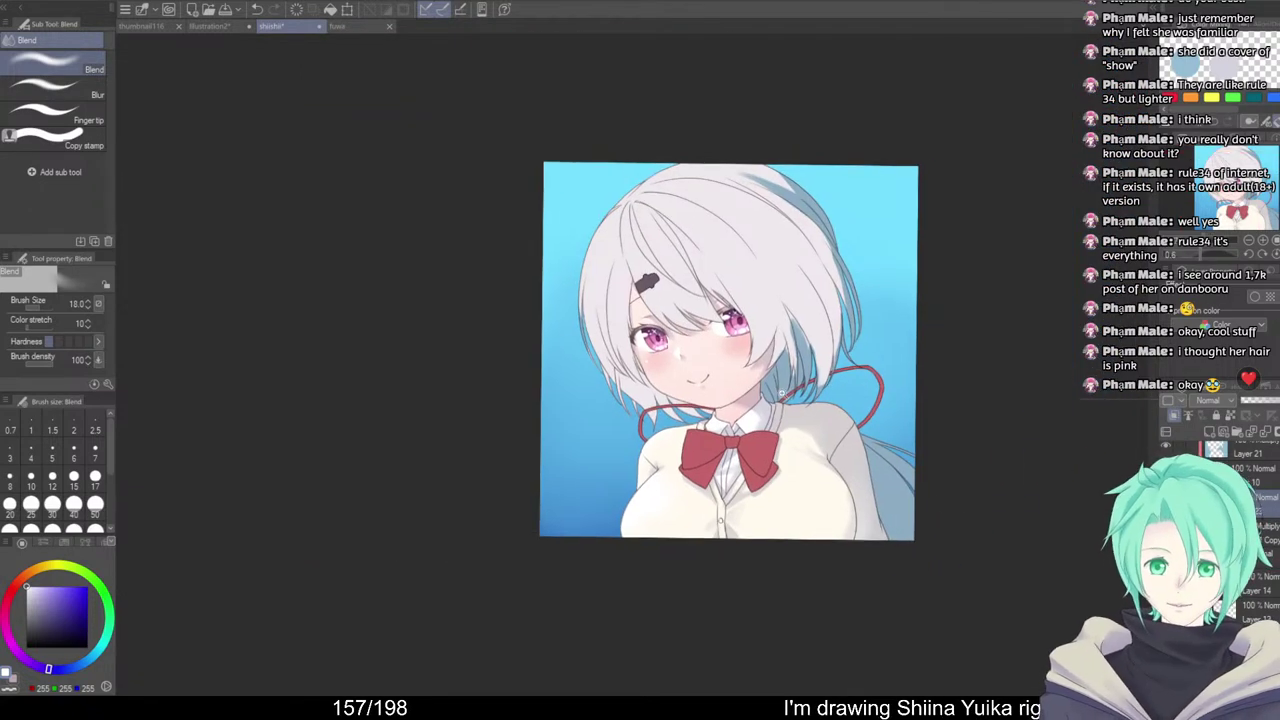
{"action": "scroll", "coordinate": [783, 392], "scroll_direction": "up", "scroll_amount": 5}
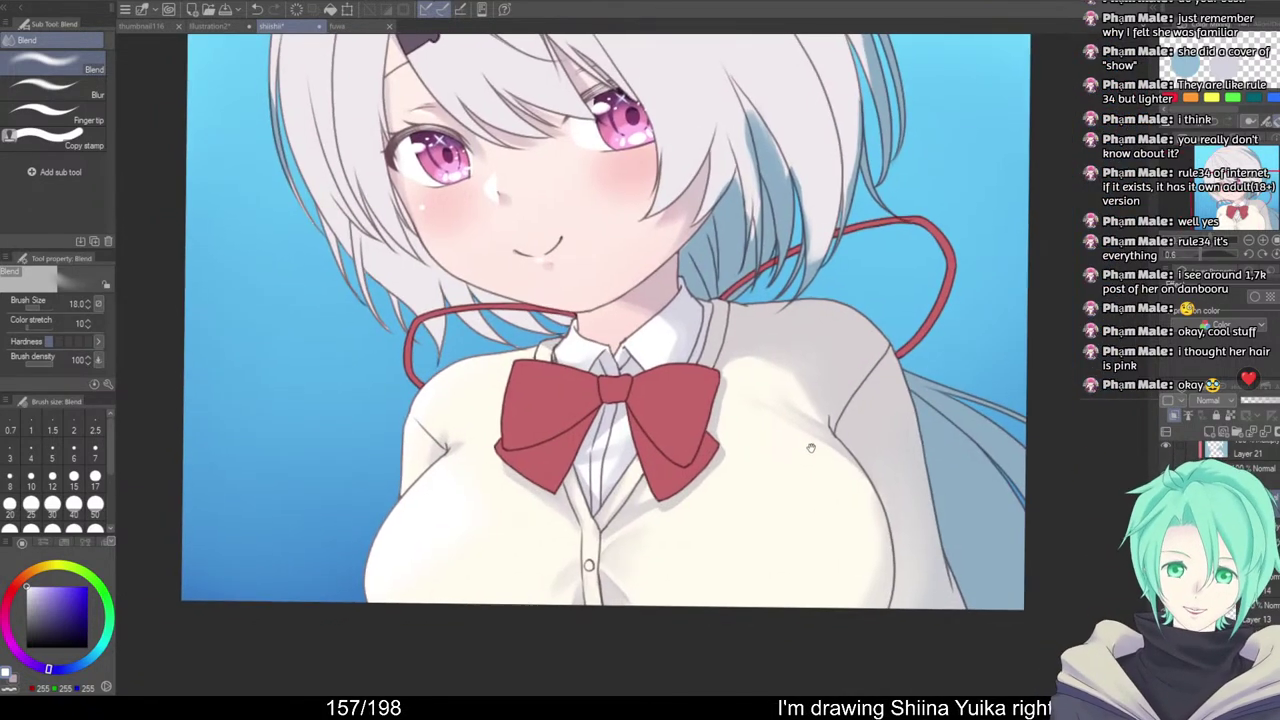
{"action": "key", "text": "b"}
{"action": "mouse_move", "coordinate": [742, 499]}
{"action": "left_mouse_down"}
{"action": "mouse_move", "coordinate": [762, 497]}
{"action": "mouse_move", "coordinate": [776, 534]}
{"action": "left_mouse_up"}
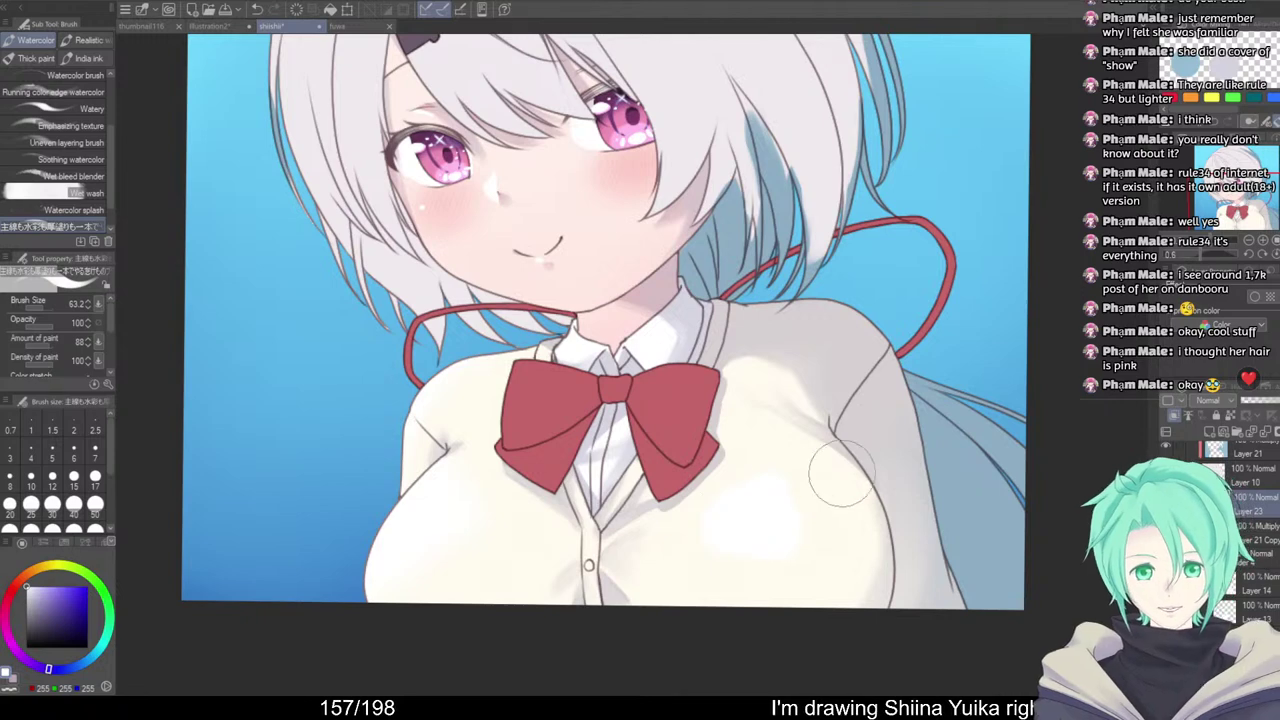
{"action": "key", "text": "j"}
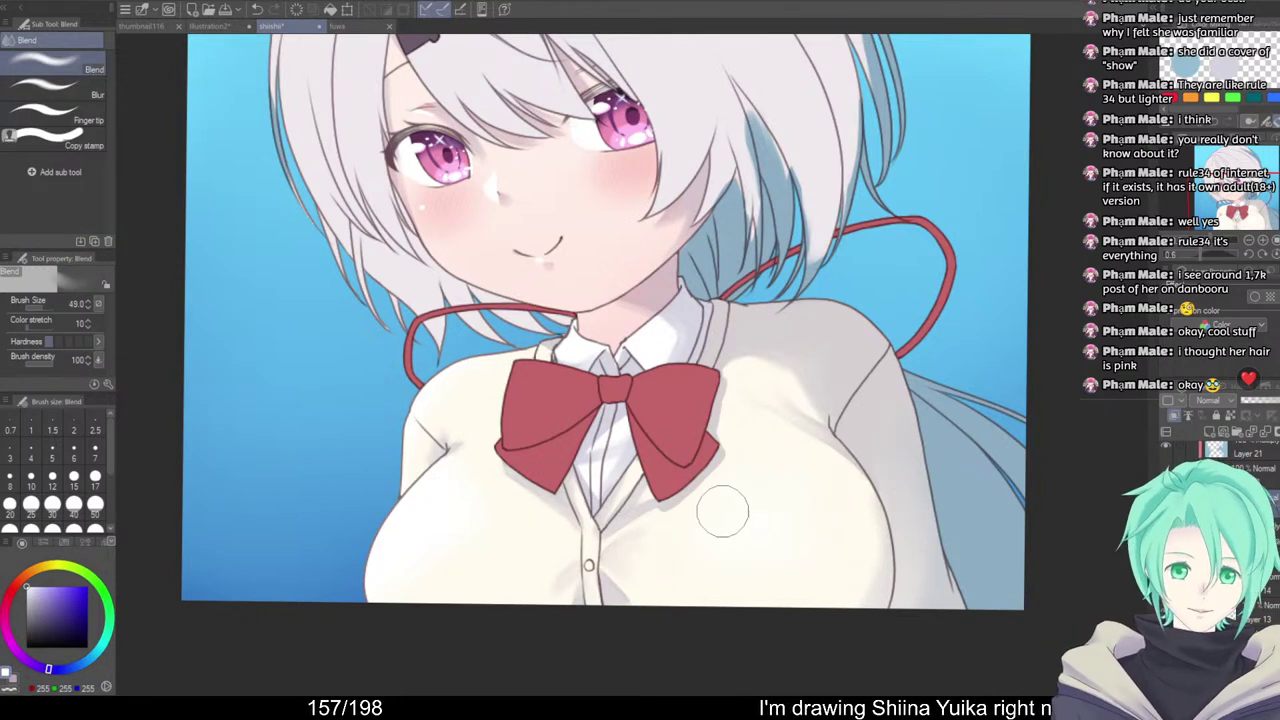
{"action": "scroll", "coordinate": [848, 503], "scroll_direction": "down", "scroll_amount": 1}
{"action": "left_click_drag", "start_coordinate": [914, 492], "coordinate": [944, 551]}
{"action": "scroll", "coordinate": [894, 426], "scroll_direction": "up", "scroll_amount": 1}
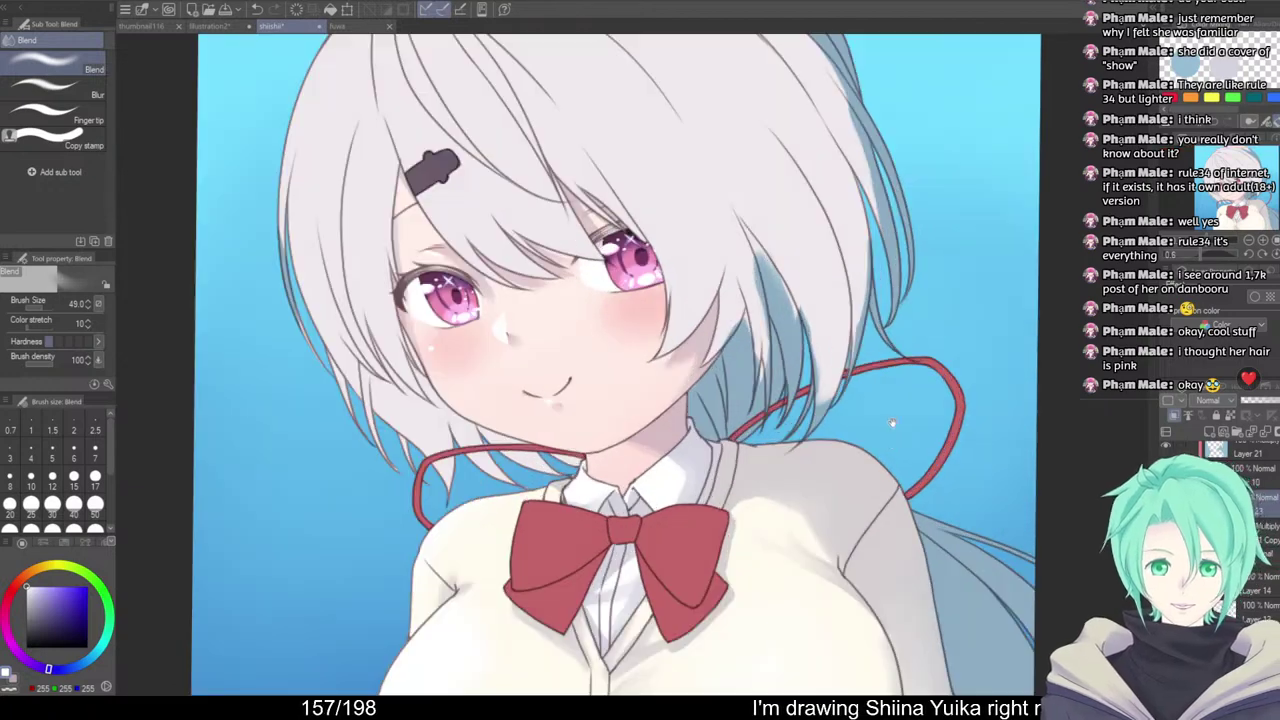
{"action": "scroll", "coordinate": [897, 440], "scroll_direction": "down", "scroll_amount": 1}
{"action": "left_click_drag", "start_coordinate": [902, 506], "coordinate": [906, 476]}
{"action": "scroll", "coordinate": [693, 442], "scroll_direction": "up", "scroll_amount": 3}
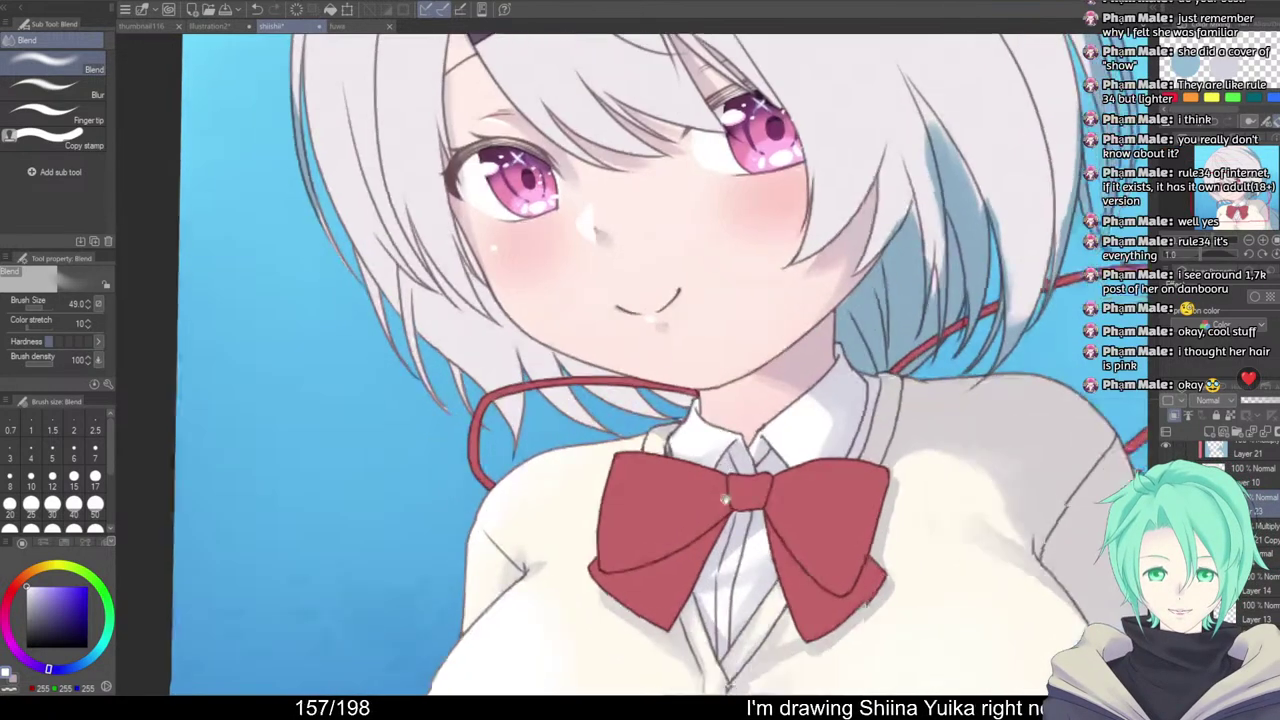
{"action": "scroll", "coordinate": [950, 500], "scroll_direction": "down", "scroll_amount": 3}
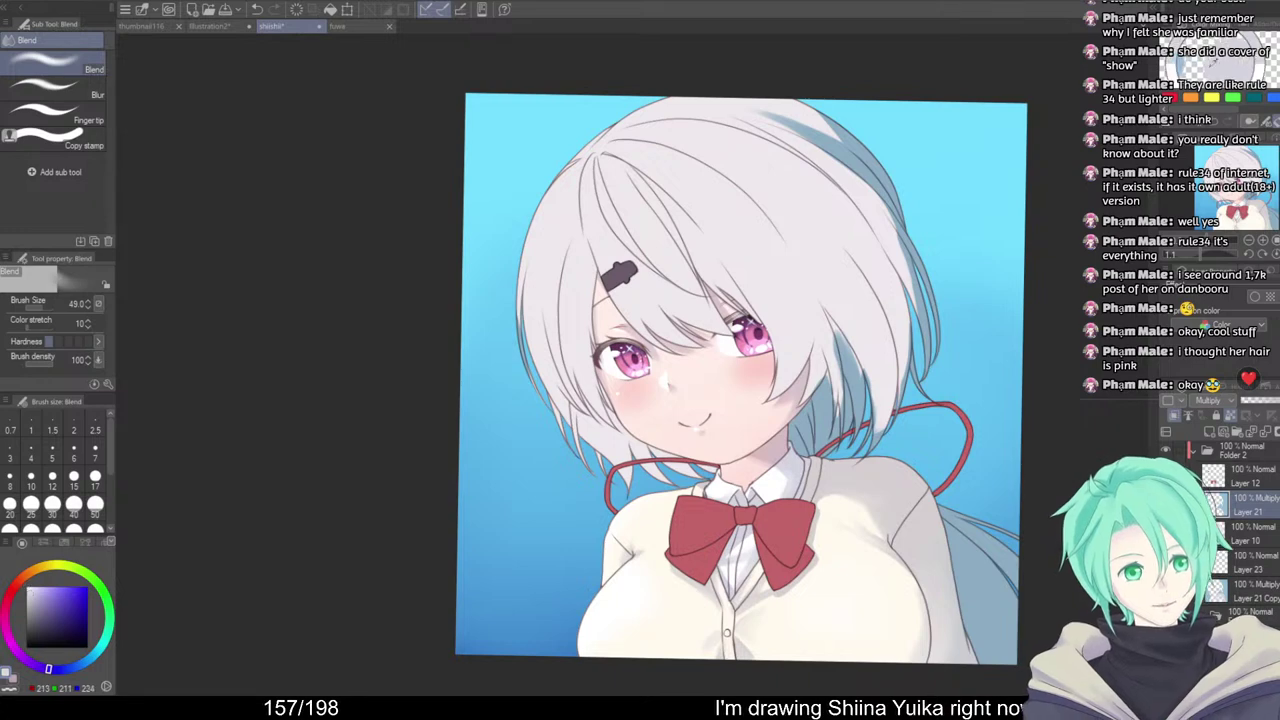
Recolor the blue back-hair shadows on Multiply layer Layer 21 to pale mauve (213, 211, 224) with the watercolor brush at size 249.6
{"action": "left_click", "coordinate": [842, 406], "text": "alt"}
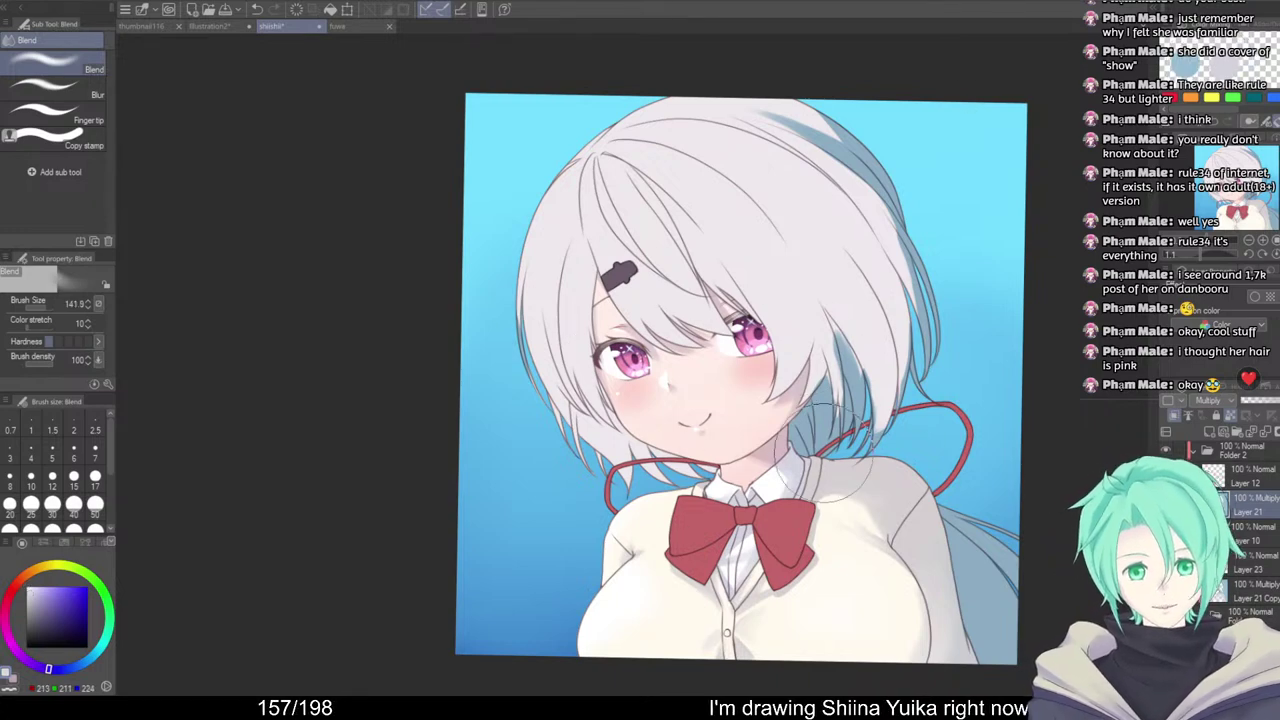
{"action": "key", "text": "b"}
{"action": "left_click_drag", "start_coordinate": [834, 345], "coordinate": [766, 117]}
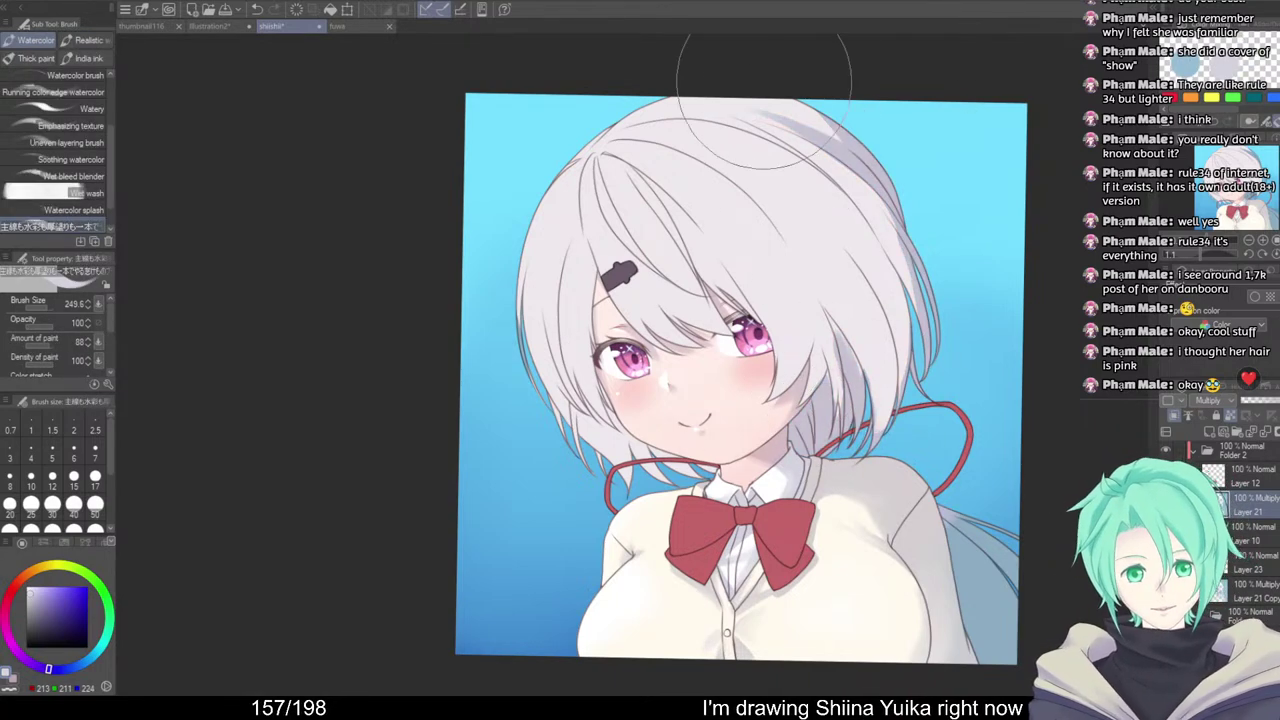
{"action": "mouse_move", "coordinate": [962, 535]}
{"action": "left_mouse_down"}
{"action": "mouse_move", "coordinate": [994, 446]}
{"action": "mouse_move", "coordinate": [992, 392]}
{"action": "mouse_move", "coordinate": [1030, 425]}
{"action": "left_mouse_up"}
{"action": "scroll", "coordinate": [945, 417], "scroll_direction": "down", "scroll_amount": 2}
{"action": "scroll", "coordinate": [981, 375], "scroll_direction": "up", "scroll_amount": 3}
{"action": "scroll", "coordinate": [993, 392], "scroll_direction": "down", "scroll_amount": 1}
{"action": "mouse_move", "coordinate": [1047, 473]}
{"action": "left_mouse_down"}
{"action": "mouse_move", "coordinate": [1025, 450]}
{"action": "mouse_move", "coordinate": [1006, 452]}
{"action": "mouse_move", "coordinate": [1026, 475]}
{"action": "left_mouse_up"}
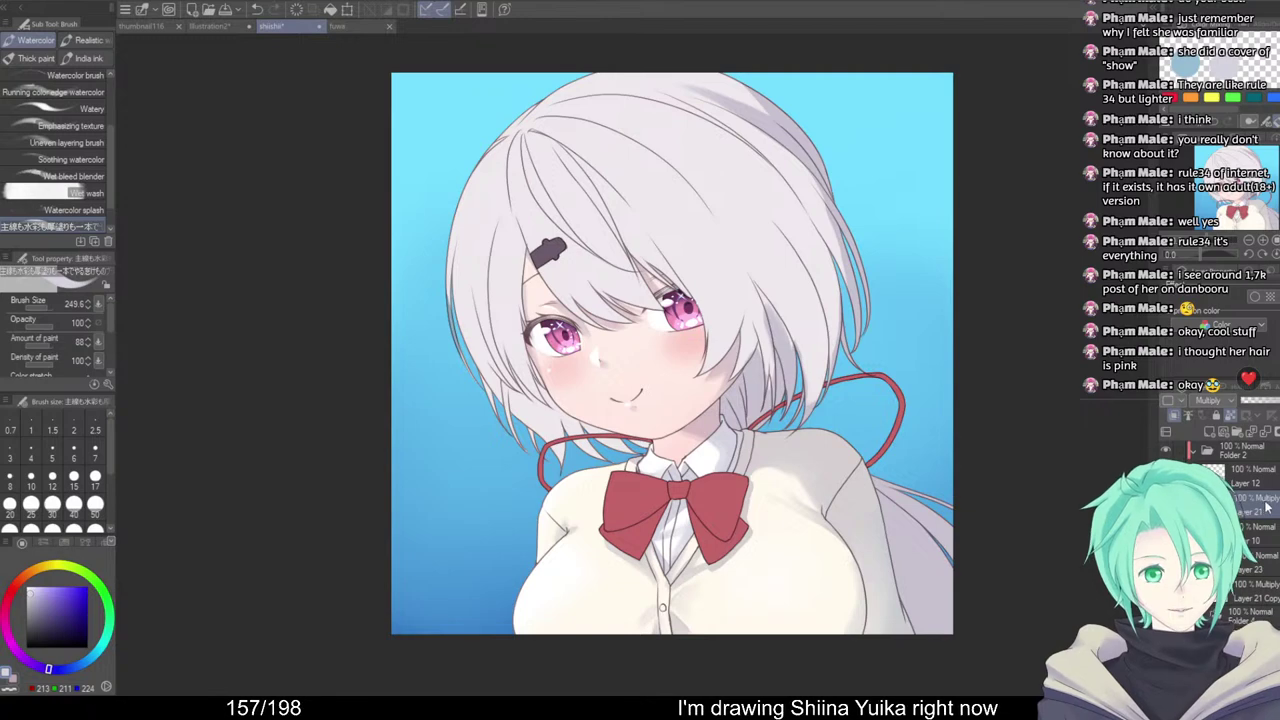
Unlock Layer 21's transparent pixels and cut back the shadow on the locks beside the neck with transparent color, reducing the brush to 38
{"action": "left_click", "coordinate": [1229, 417]}
{"action": "key", "text": "c"}
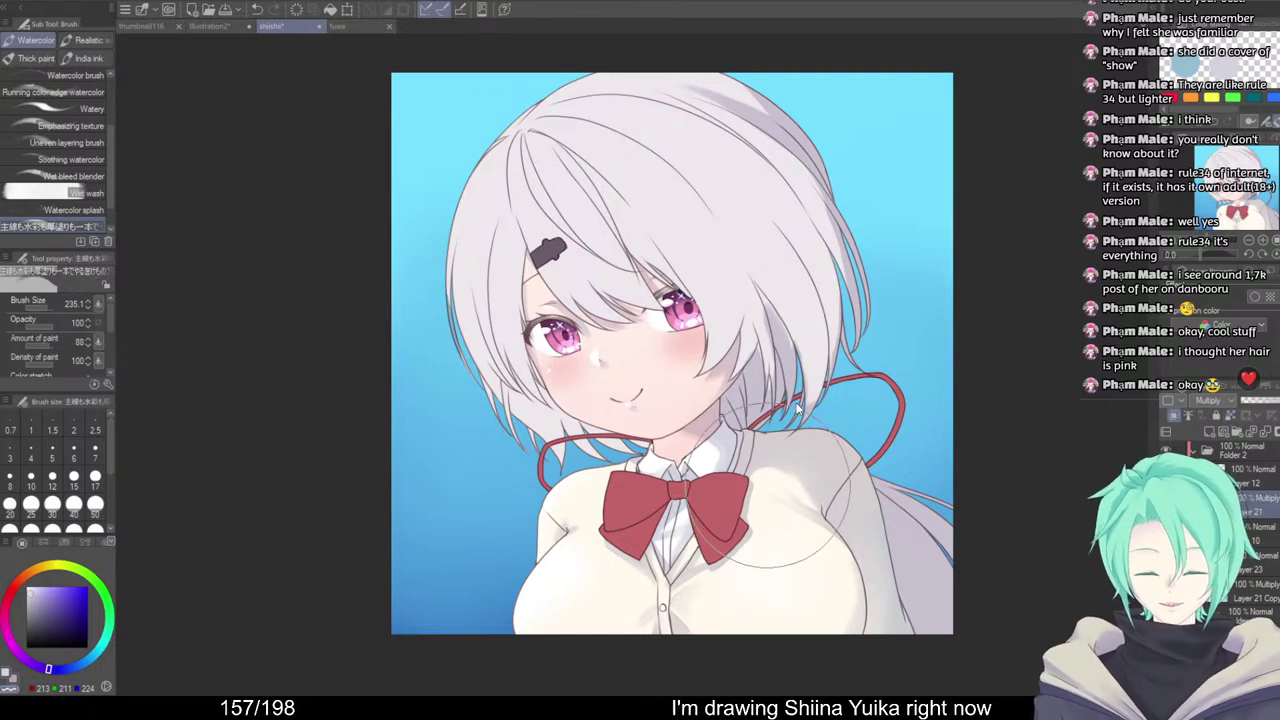
{"action": "mouse_move", "coordinate": [768, 485]}
{"action": "left_mouse_down"}
{"action": "mouse_move", "coordinate": [771, 453]}
{"action": "mouse_move", "coordinate": [769, 470]}
{"action": "left_mouse_up"}
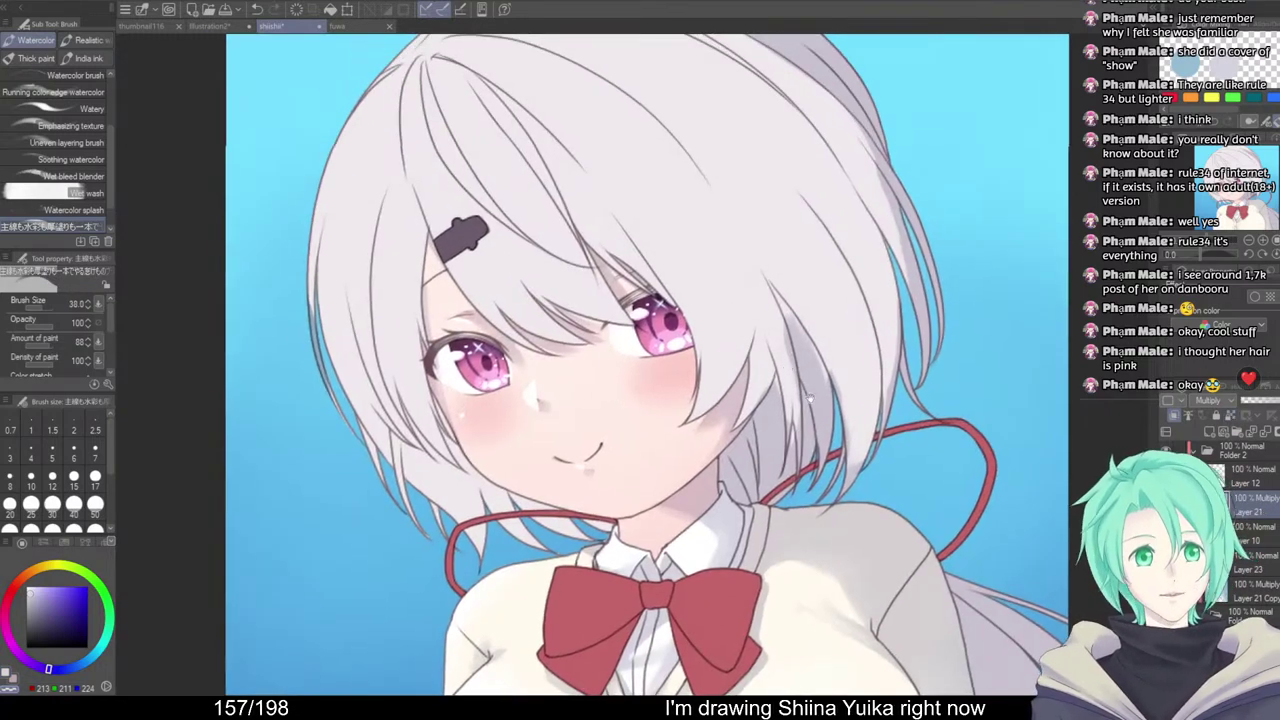
{"action": "scroll", "coordinate": [778, 338], "scroll_direction": "up", "scroll_amount": 2}
{"action": "left_click_drag", "start_coordinate": [773, 291], "coordinate": [793, 395]}
{"action": "left_click_drag", "start_coordinate": [785, 338], "coordinate": [785, 360]}
Reshape the mauve shadow along the hair lock behind the cheek with the watercolor brush at size 13.2
{"action": "key", "text": "c"}
{"action": "mouse_move", "coordinate": [766, 295]}
{"action": "left_mouse_down"}
{"action": "mouse_move", "coordinate": [803, 450]}
{"action": "mouse_move", "coordinate": [786, 424]}
{"action": "left_mouse_up"}
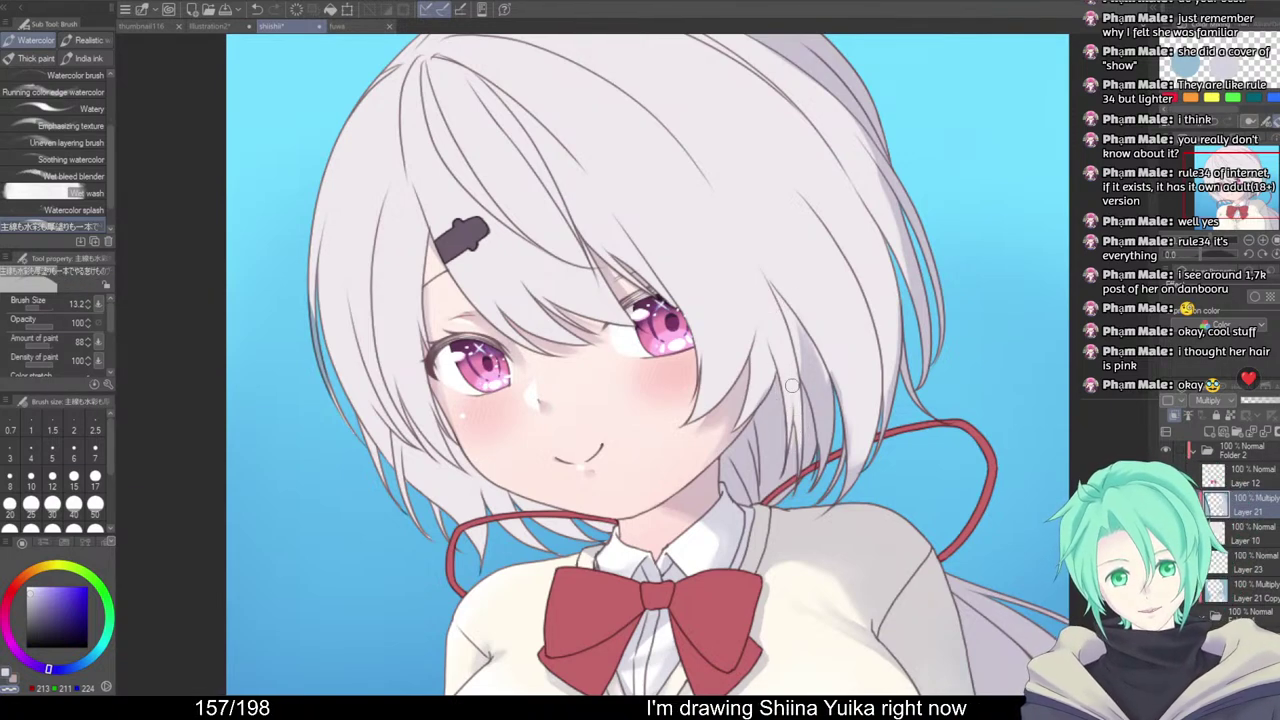
{"action": "left_click_drag", "start_coordinate": [774, 291], "coordinate": [800, 437]}
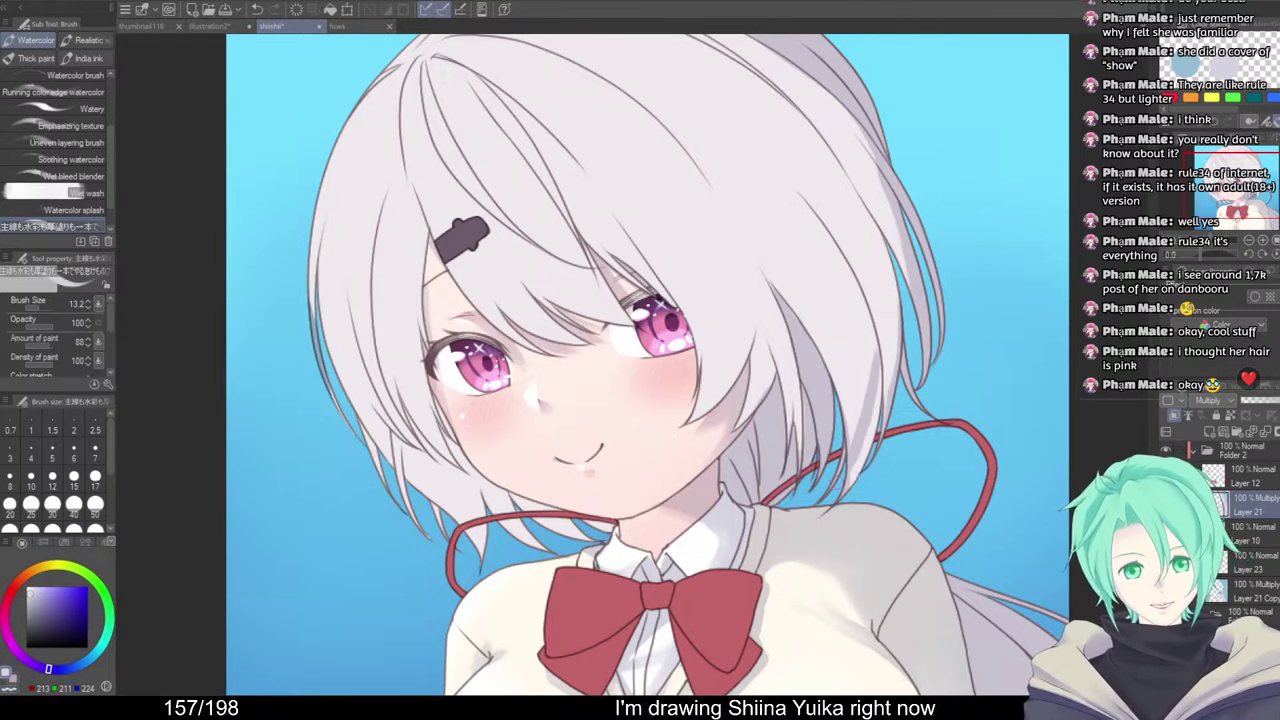
Paint mauve shadows along the outer side locks above the red cord and trim their edges with the watercolor brush at size 13.2
{"action": "left_click_drag", "start_coordinate": [863, 280], "coordinate": [883, 408]}
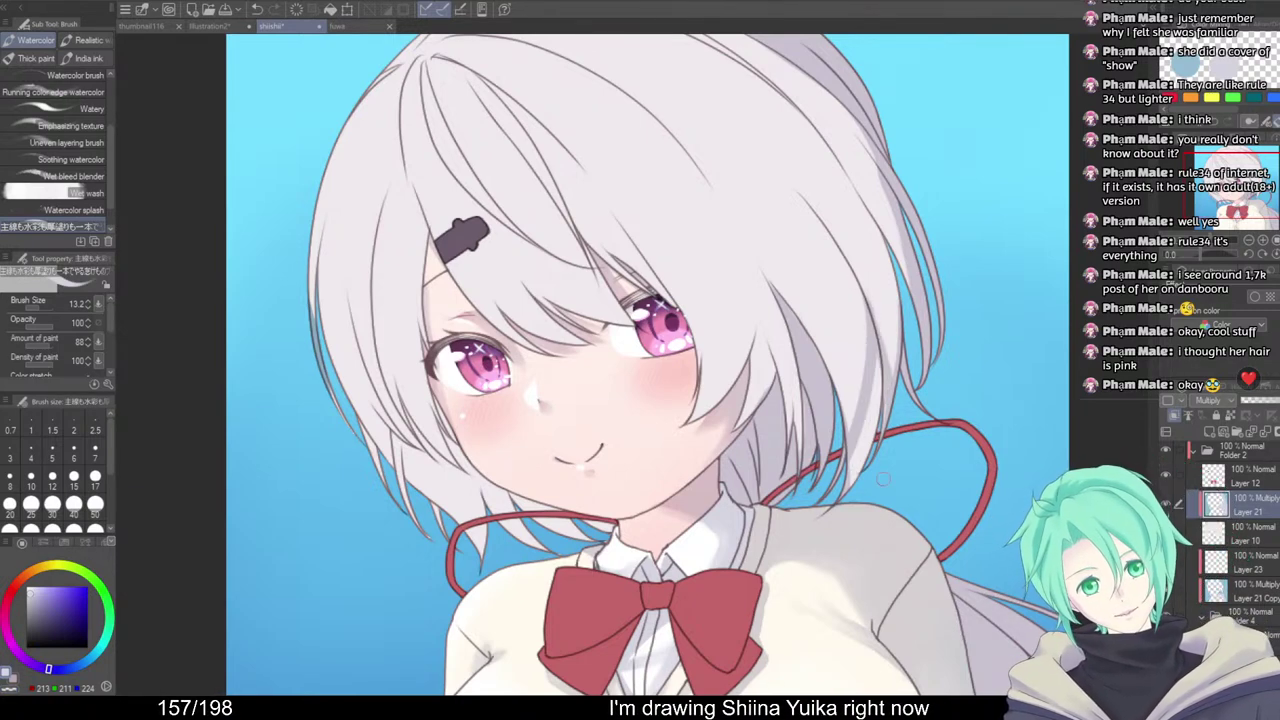
{"action": "left_click_drag", "start_coordinate": [887, 274], "coordinate": [877, 396]}
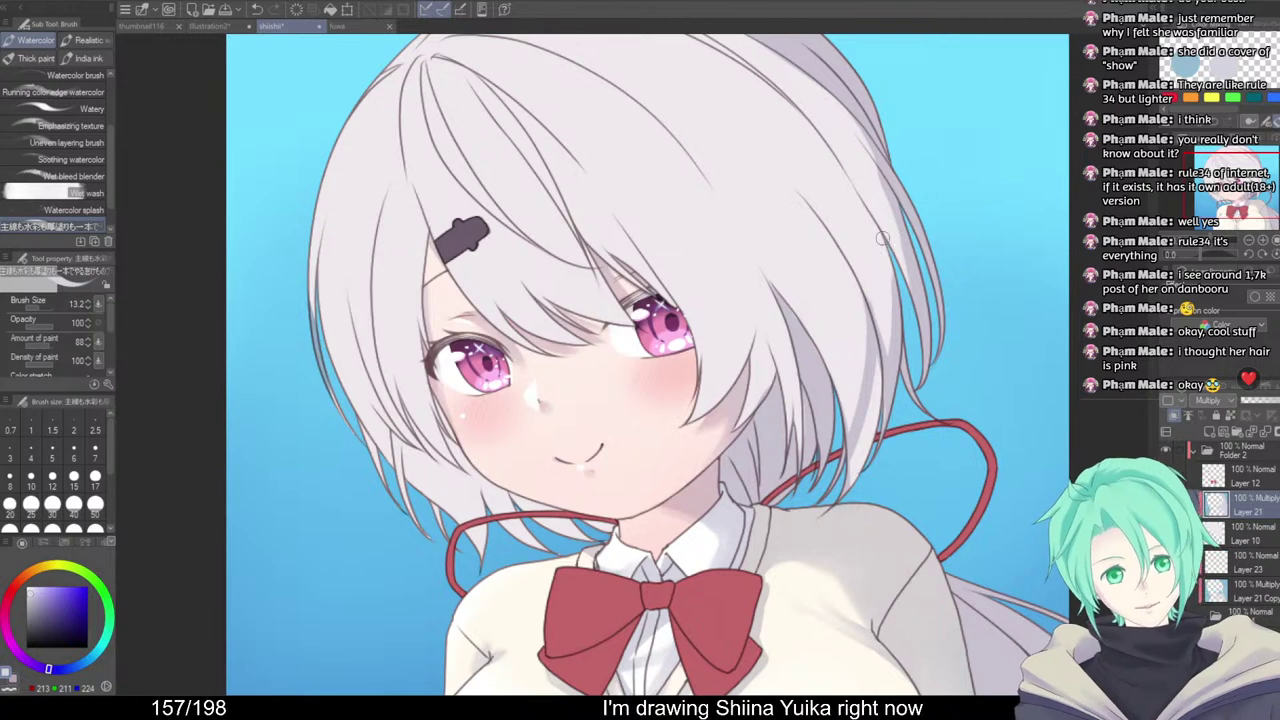
{"action": "scroll", "coordinate": [902, 205], "scroll_direction": "up", "scroll_amount": 2}
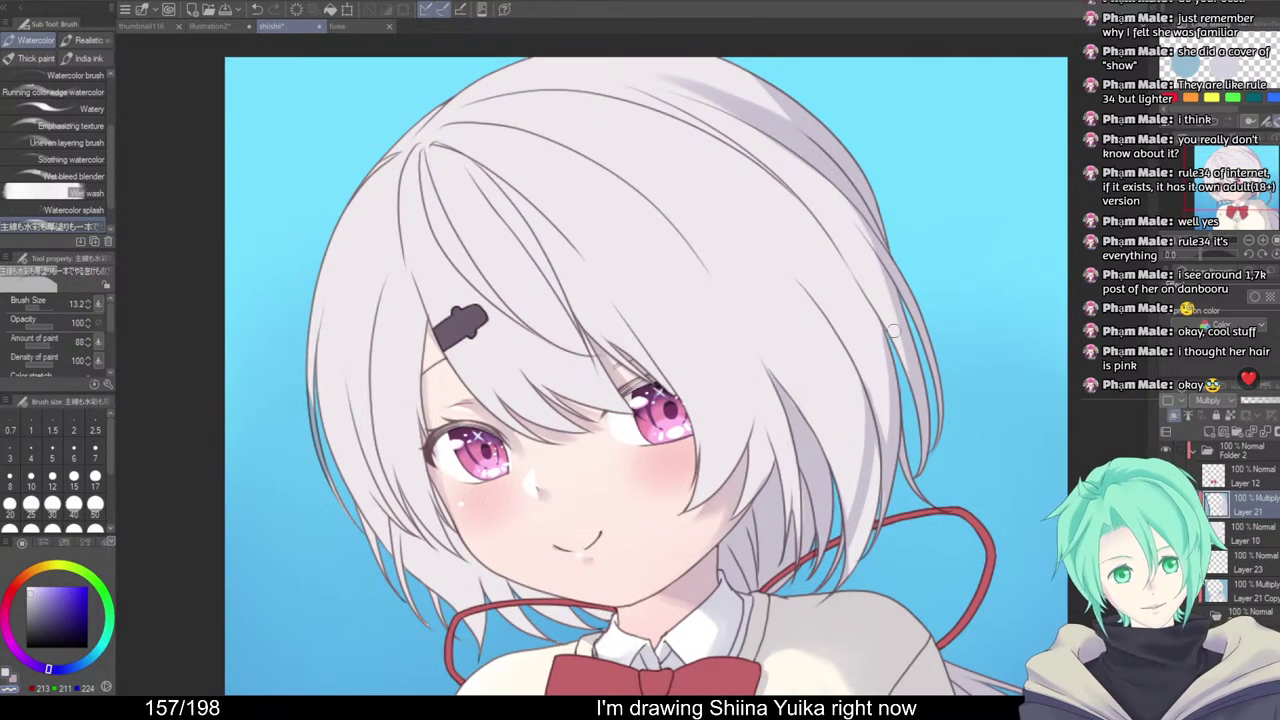
{"action": "left_click_drag", "start_coordinate": [943, 234], "coordinate": [865, 373]}
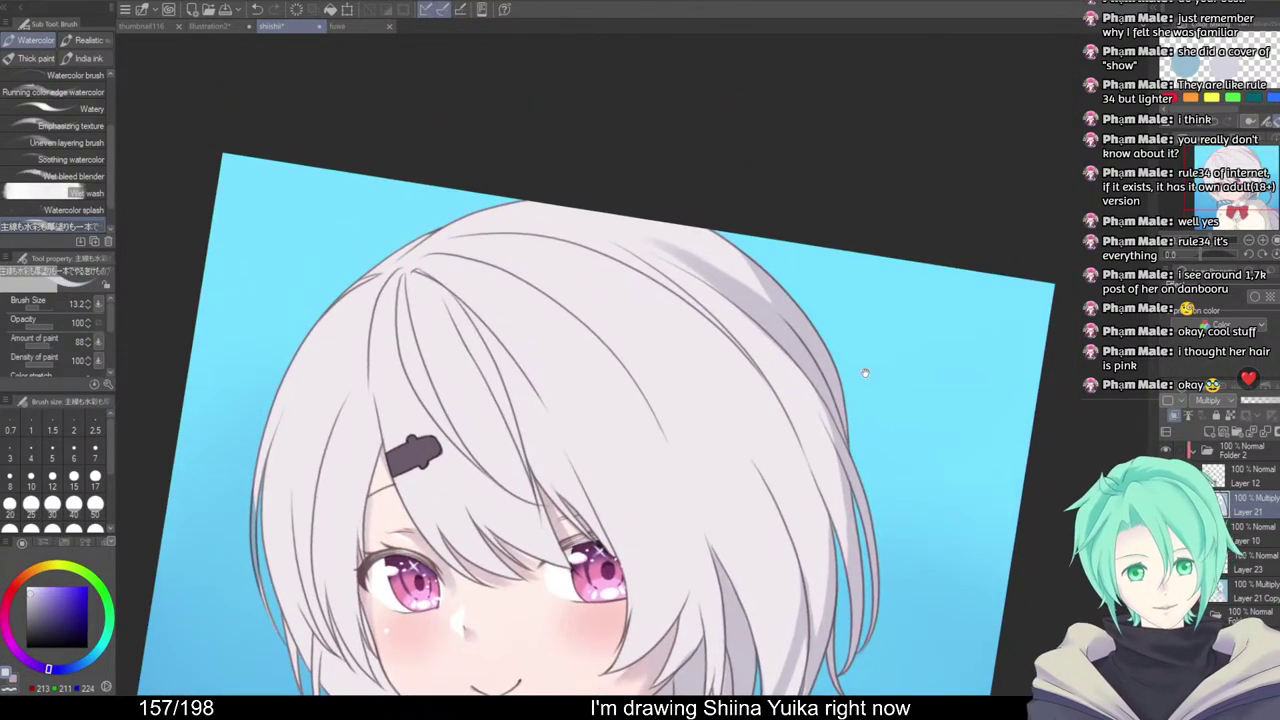
{"action": "scroll", "coordinate": [874, 326], "scroll_direction": "down", "scroll_amount": 1}
{"action": "key", "text": "minus"}
{"action": "left_click_drag", "start_coordinate": [952, 378], "coordinate": [911, 311]}
{"action": "key", "text": "minus"}
{"action": "key", "text": "minus"}
{"action": "scroll", "coordinate": [790, 438], "scroll_direction": "up", "scroll_amount": 1}
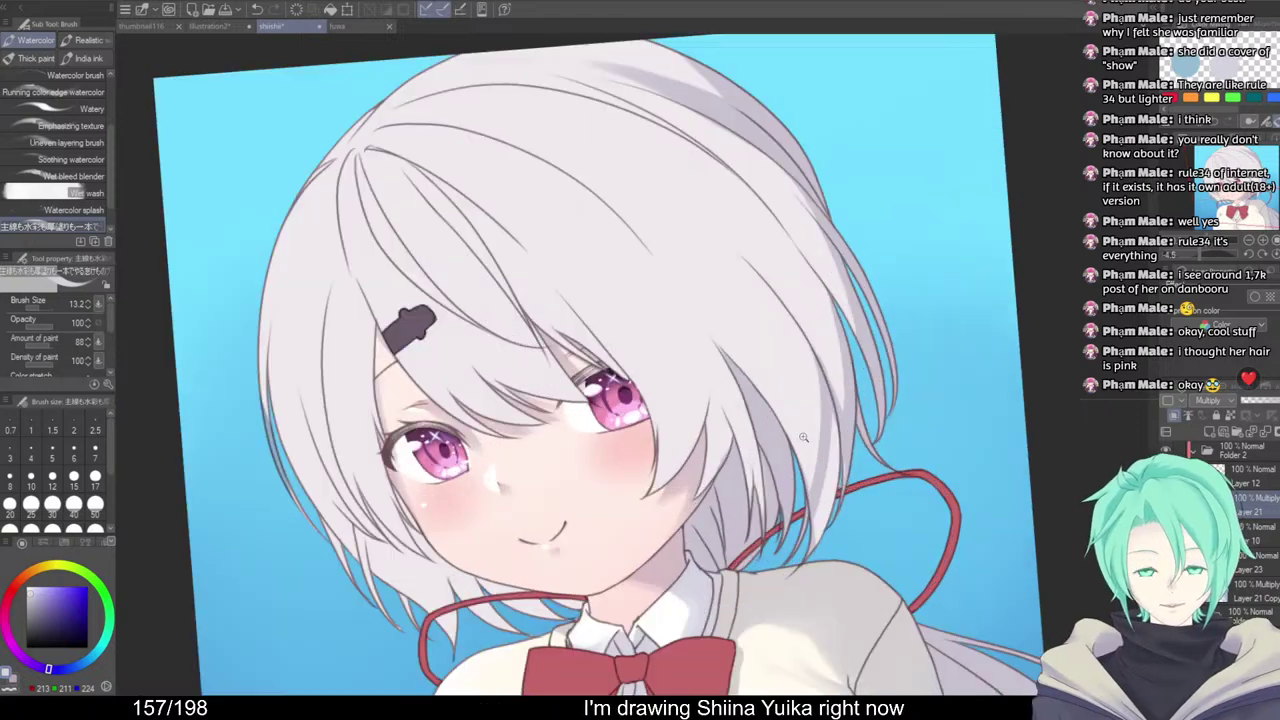
Blend the outer side locks' shadows at size 13.5 and soften the shadow at the back of the head at 32.6
{"action": "key", "text": "j"}
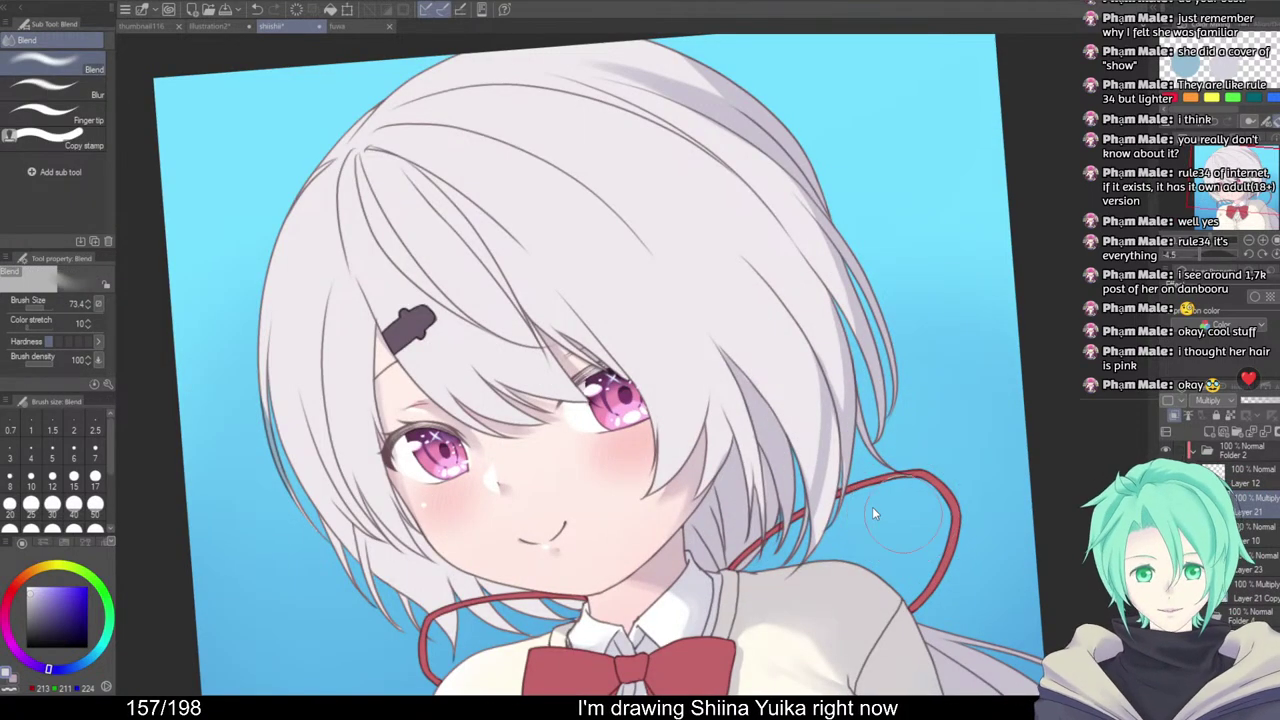
{"action": "mouse_move", "coordinate": [818, 550]}
{"action": "left_mouse_down"}
{"action": "mouse_move", "coordinate": [831, 455]}
{"action": "mouse_move", "coordinate": [852, 468]}
{"action": "left_mouse_up"}
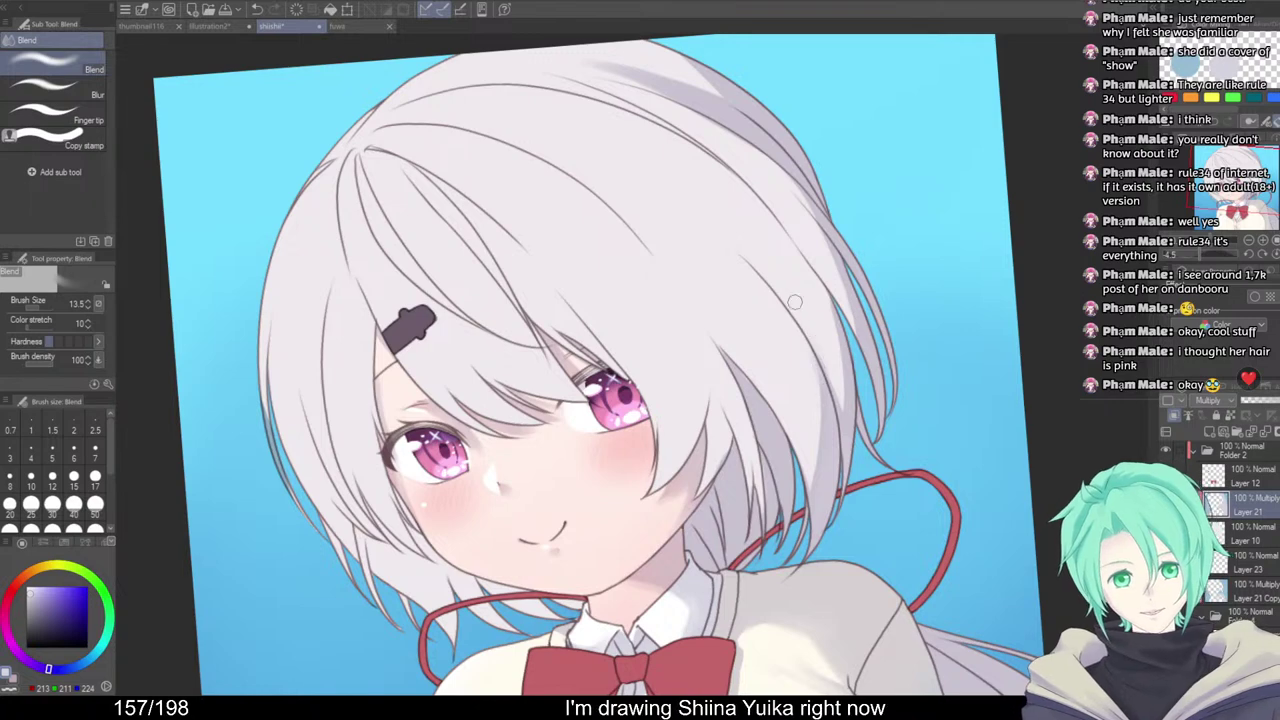
{"action": "left_click_drag", "start_coordinate": [835, 321], "coordinate": [849, 398]}
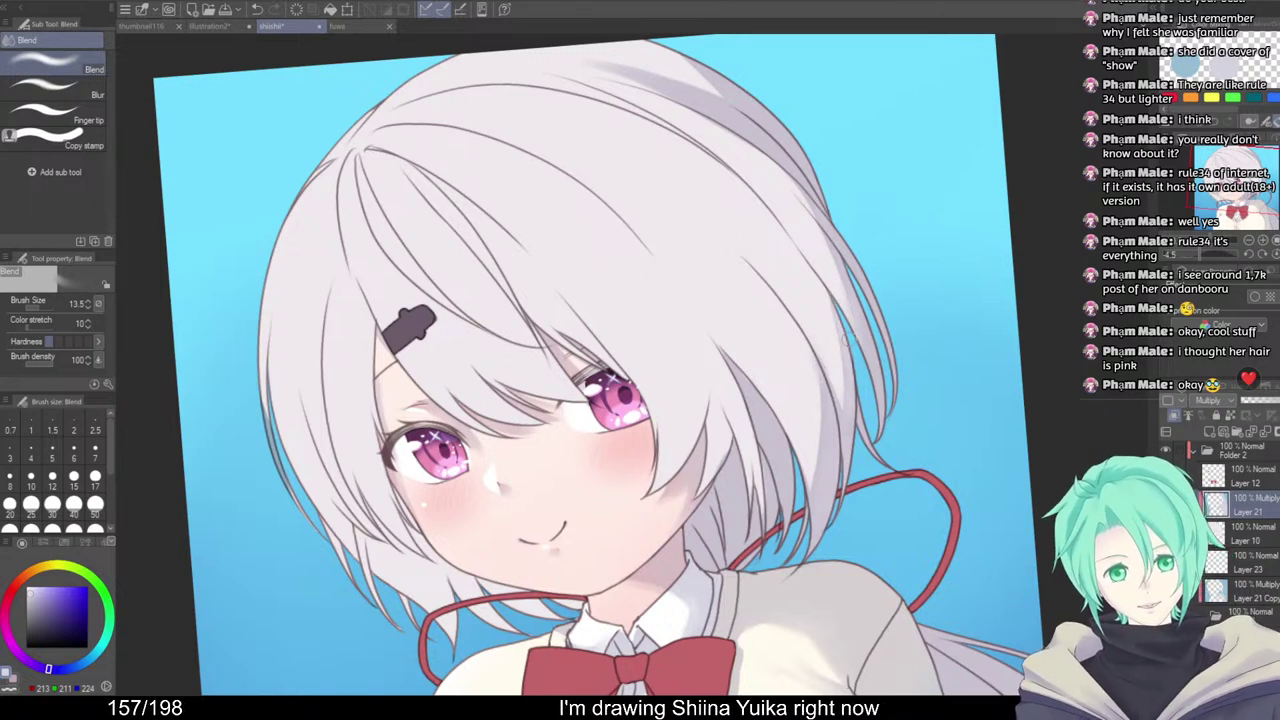
{"action": "left_click_drag", "start_coordinate": [867, 197], "coordinate": [900, 275]}
{"action": "left_click_drag", "start_coordinate": [677, 101], "coordinate": [778, 185]}
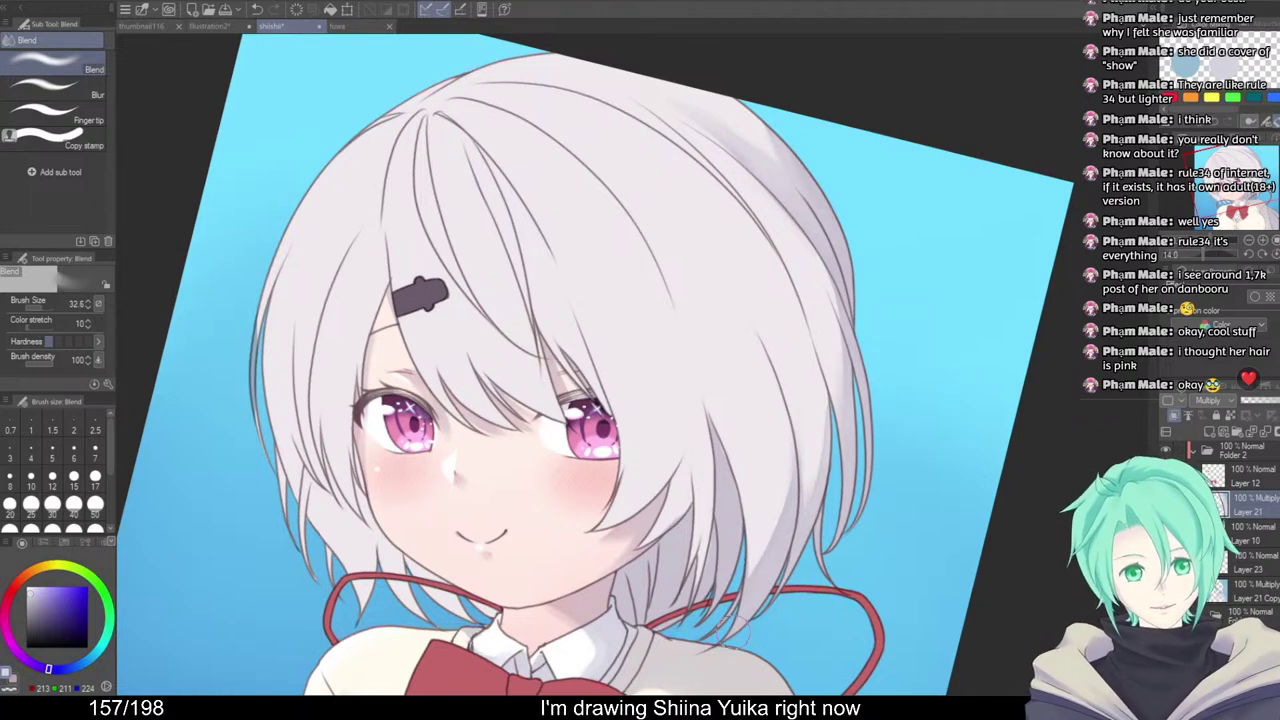
Select Layer 10 and repaint the hair's base color white with the watercolor brush at size 333.4
{"action": "left_click_drag", "start_coordinate": [758, 614], "coordinate": [823, 462]}
{"action": "left_click_drag", "start_coordinate": [823, 462], "coordinate": [888, 434]}
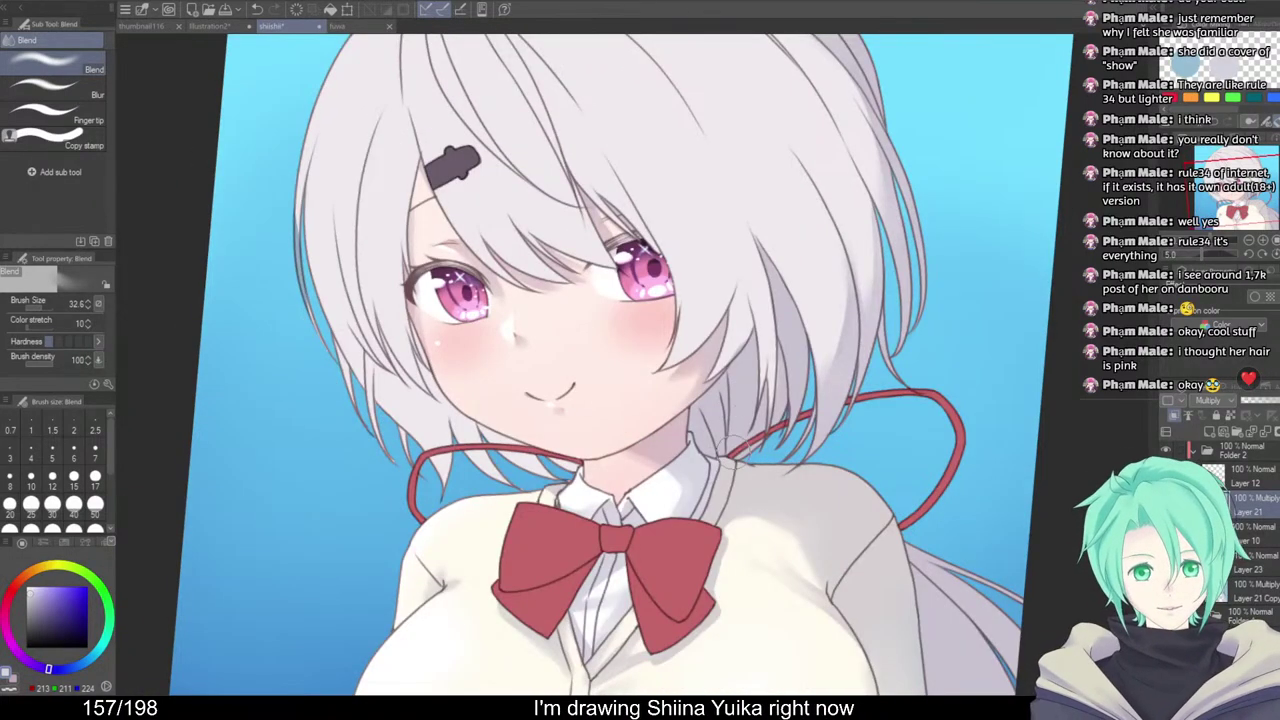
{"action": "key", "text": "e"}
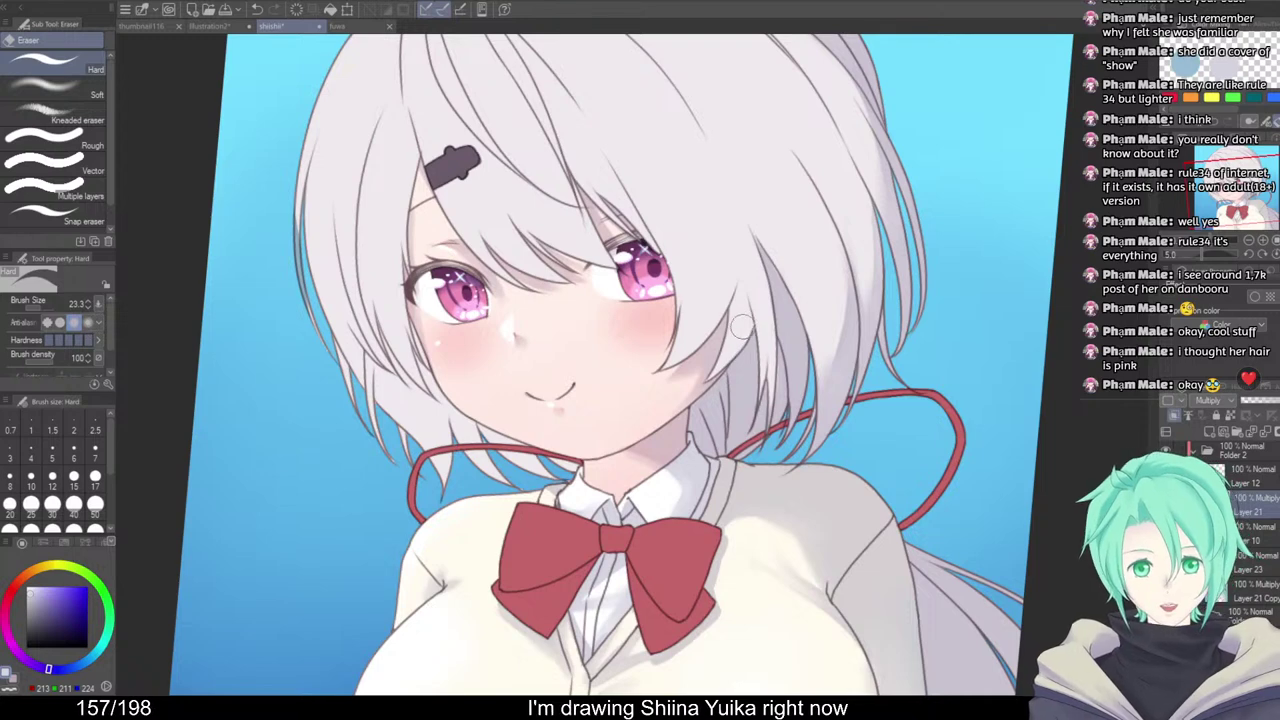
{"action": "left_click", "coordinate": [782, 395], "text": "alt"}
{"action": "left_click", "coordinate": [782, 395], "text": "alt"}
{"action": "left_click_drag", "start_coordinate": [909, 432], "coordinate": [931, 481]}
{"action": "left_click", "coordinate": [891, 420], "text": "ctrl"}
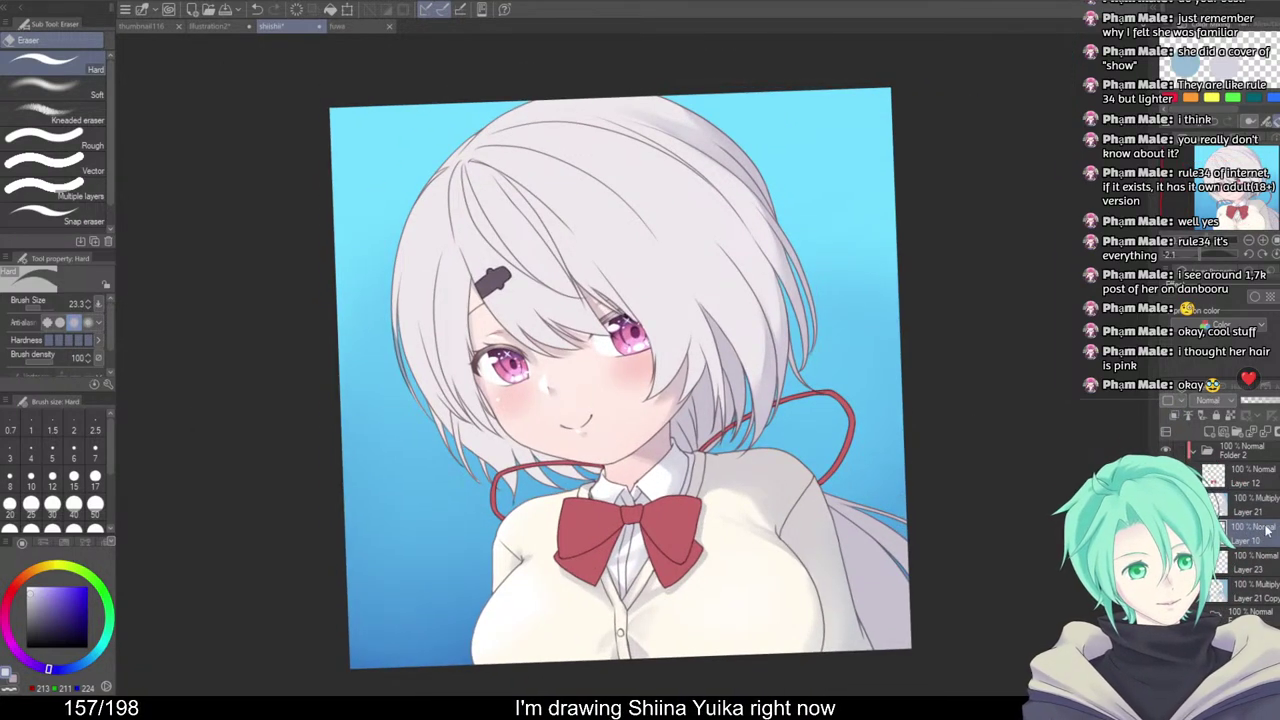
{"action": "left_click", "coordinate": [549, 165], "text": "alt"}
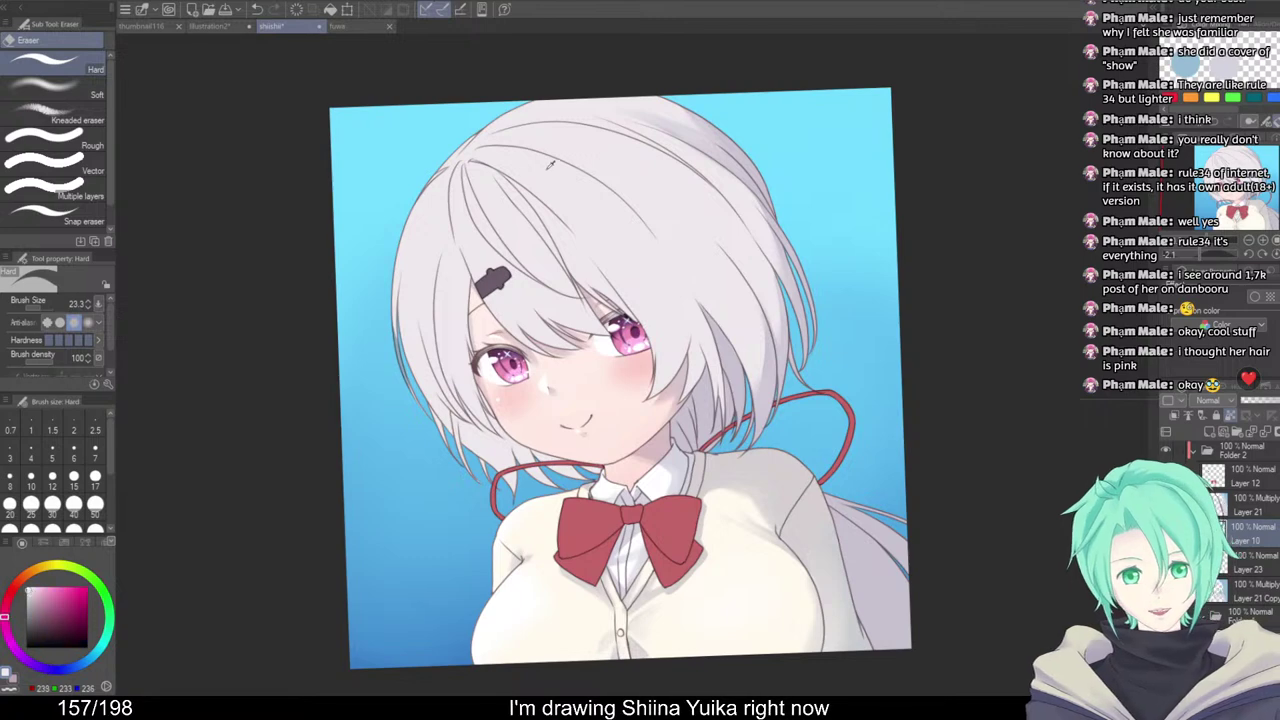
{"action": "key", "text": "b"}
{"action": "mouse_move", "coordinate": [547, 145]}
{"action": "left_mouse_down"}
{"action": "mouse_move", "coordinate": [622, 135]}
{"action": "mouse_move", "coordinate": [677, 178]}
{"action": "mouse_move", "coordinate": [509, 350]}
{"action": "mouse_move", "coordinate": [606, 151]}
{"action": "mouse_move", "coordinate": [634, 190]}
{"action": "left_mouse_up"}
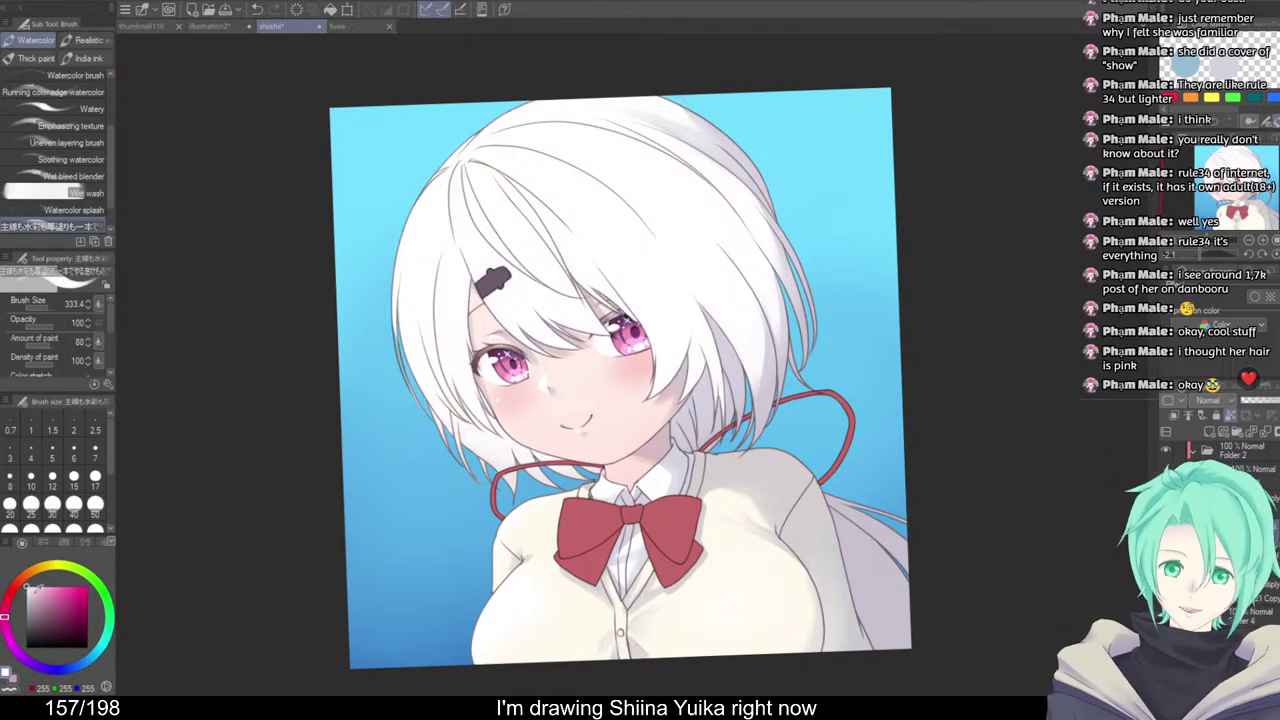
Paint pale pink over the lower hair tips and the ponytail at size 333.4, and blend the side locks at 102.2
{"action": "key", "text": "b"}
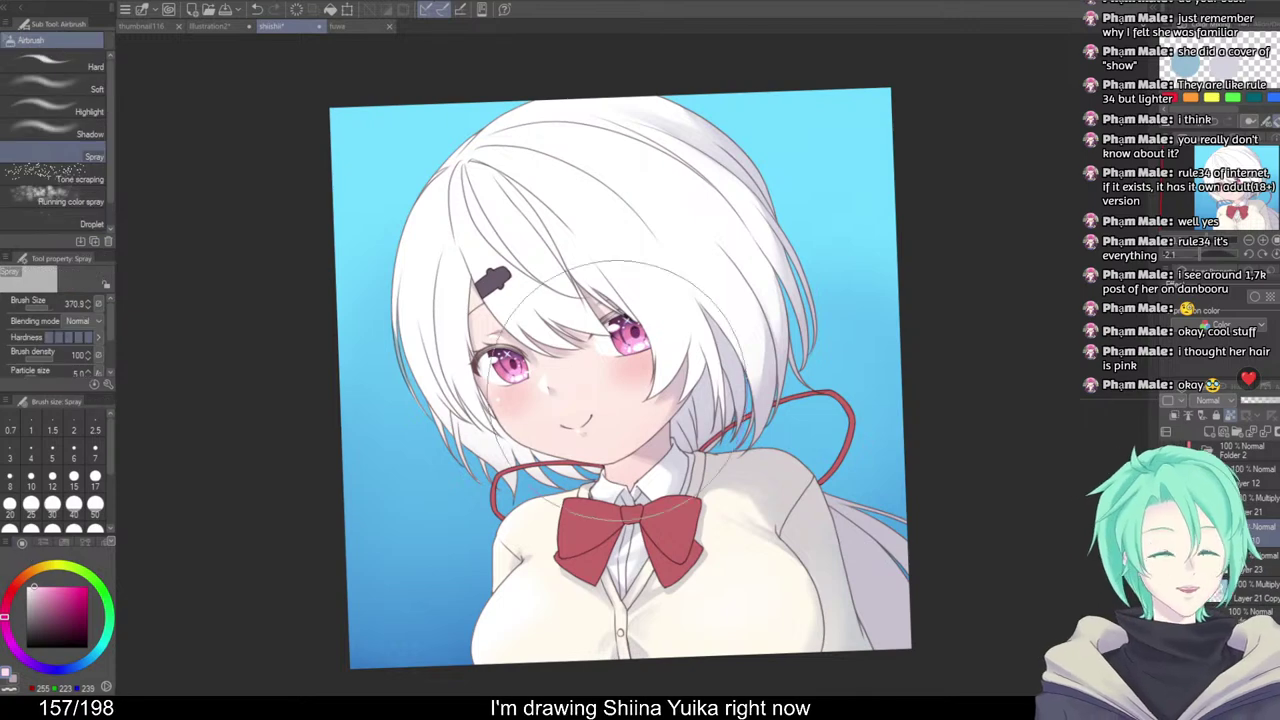
{"action": "key", "text": "b"}
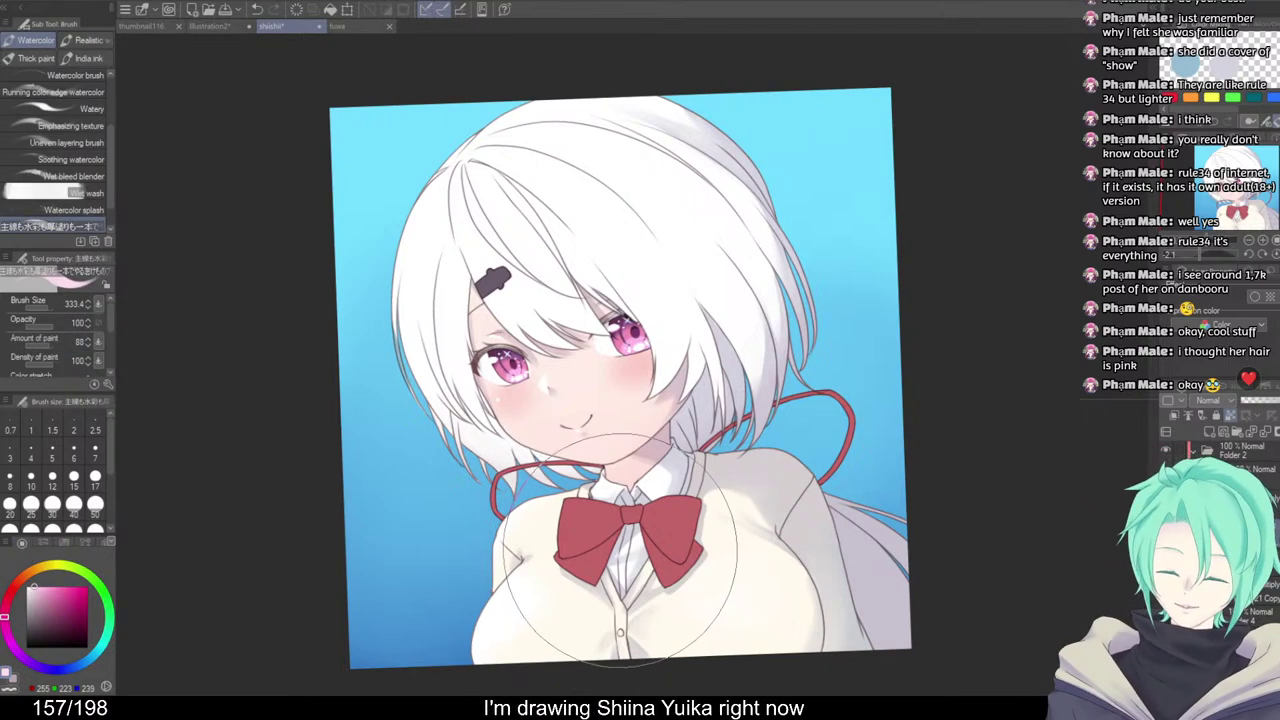
{"action": "mouse_move", "coordinate": [615, 548]}
{"action": "left_mouse_down"}
{"action": "mouse_move", "coordinate": [672, 559]}
{"action": "mouse_move", "coordinate": [634, 579]}
{"action": "mouse_move", "coordinate": [709, 536]}
{"action": "mouse_move", "coordinate": [793, 585]}
{"action": "left_mouse_up"}
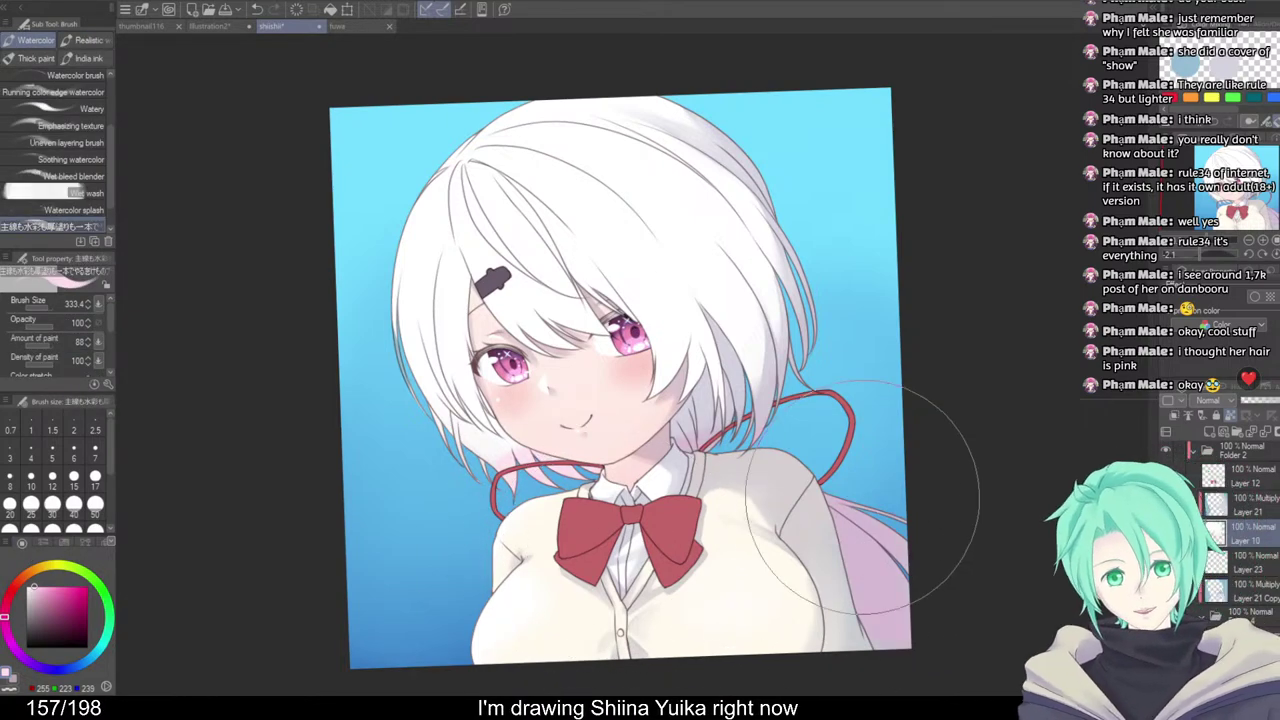
{"action": "key", "text": "j"}
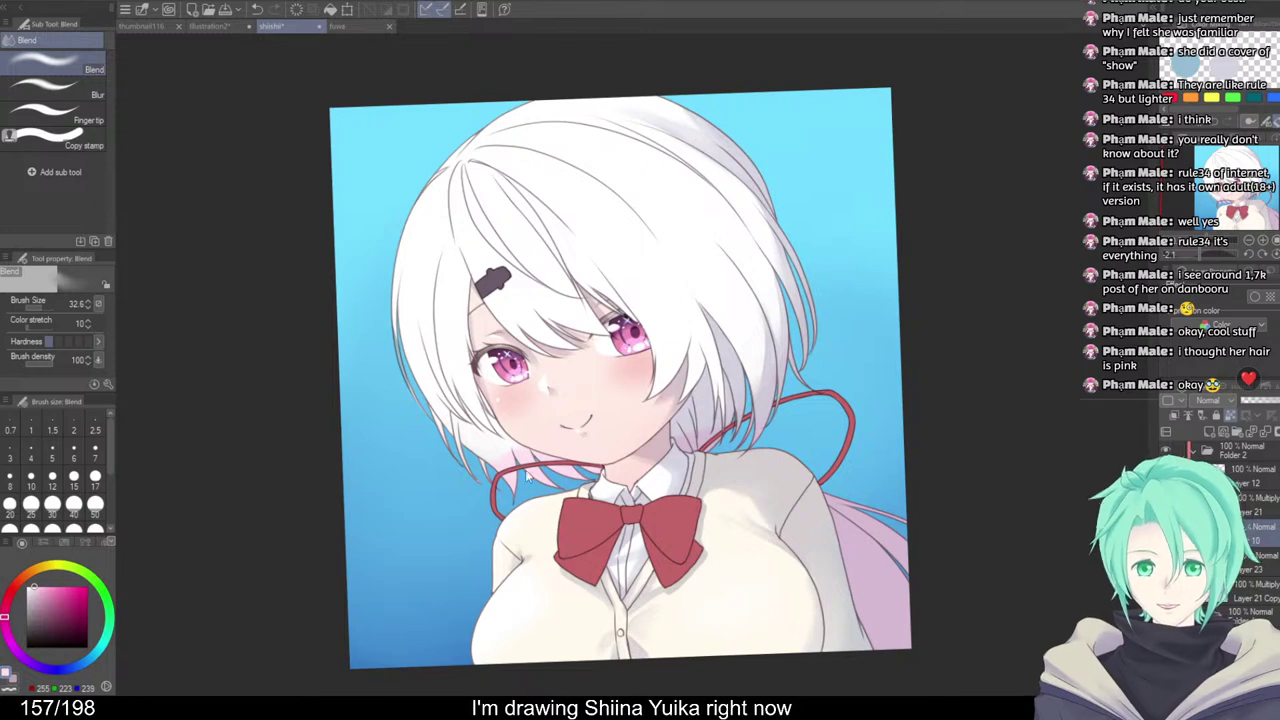
{"action": "left_click_drag", "start_coordinate": [504, 472], "coordinate": [519, 472]}
{"action": "left_click_drag", "start_coordinate": [519, 472], "coordinate": [494, 443]}
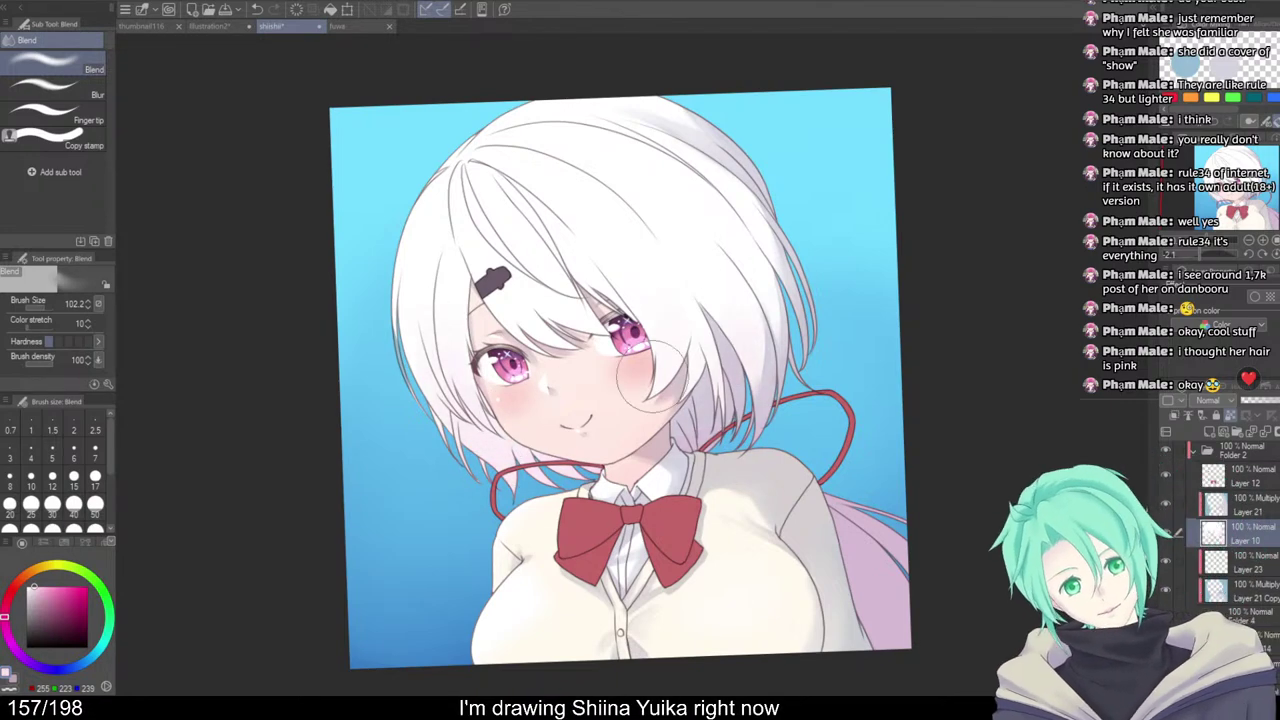
Extend the pale pink up the side locks with the watercolor brush at size 104.5 and blend it into the white at 102.2
{"action": "key", "text": "b"}
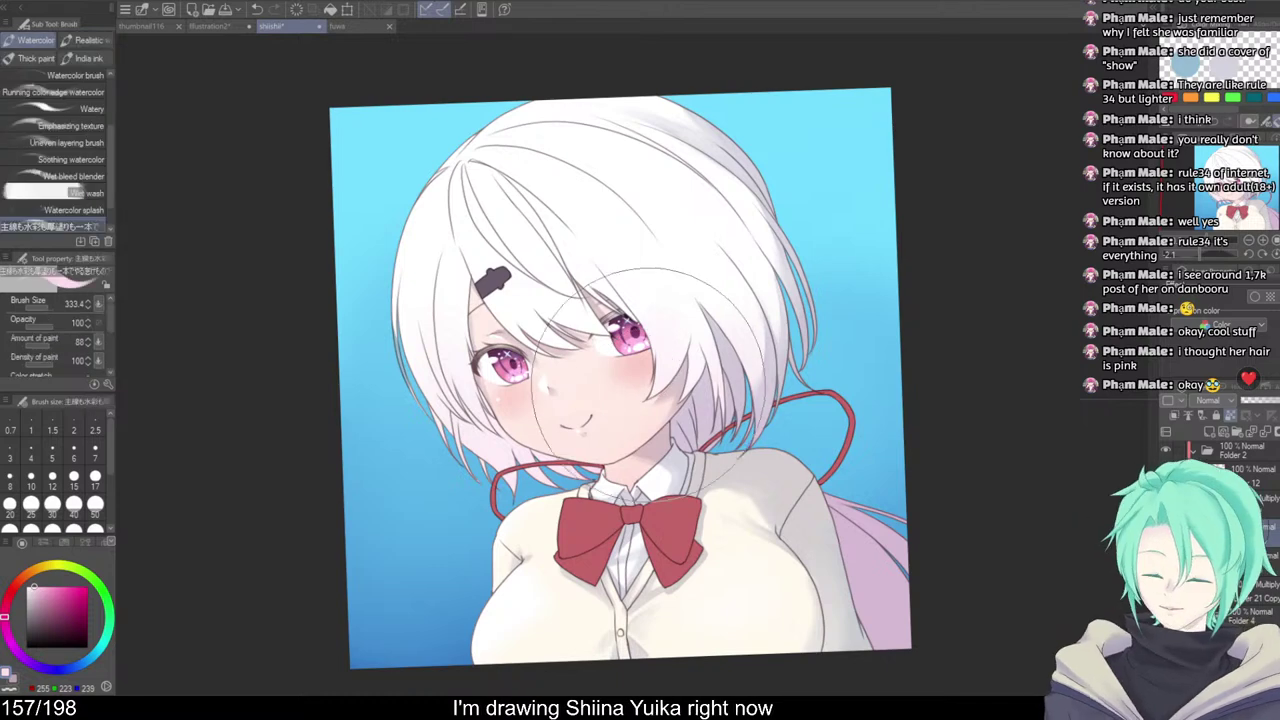
{"action": "left_click_drag", "start_coordinate": [659, 513], "coordinate": [630, 510]}
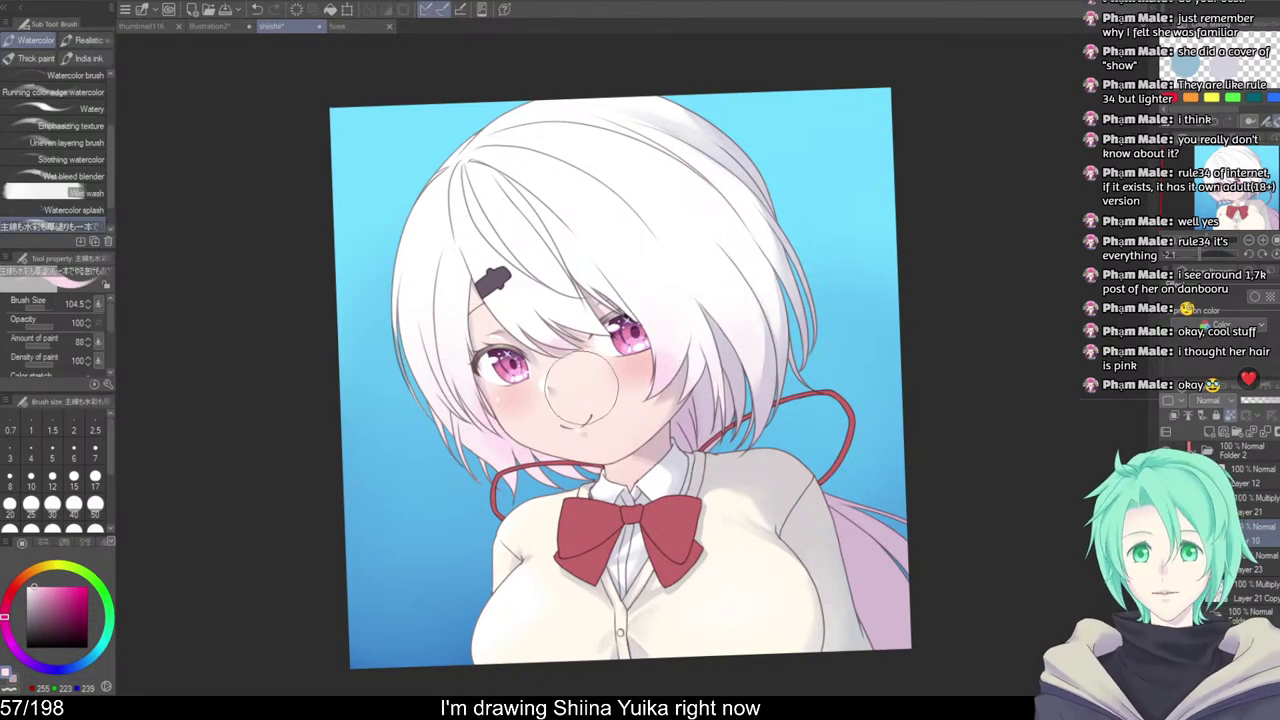
{"action": "key", "text": "j"}
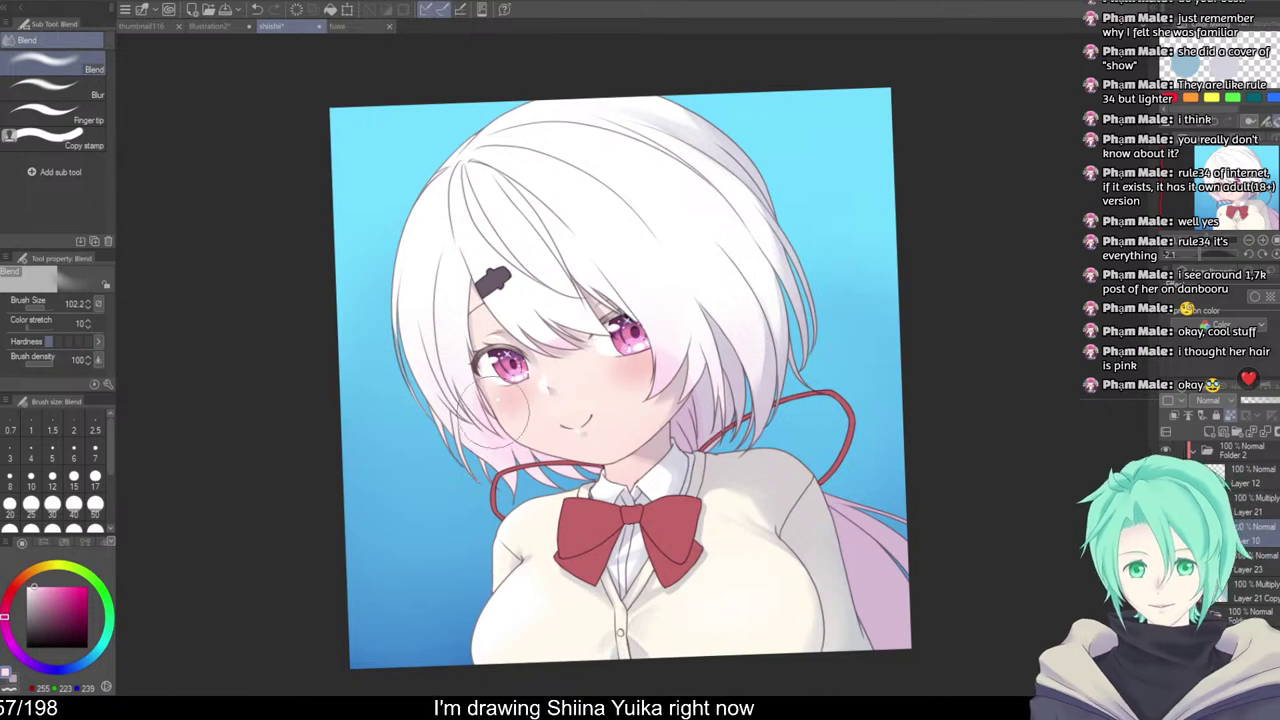
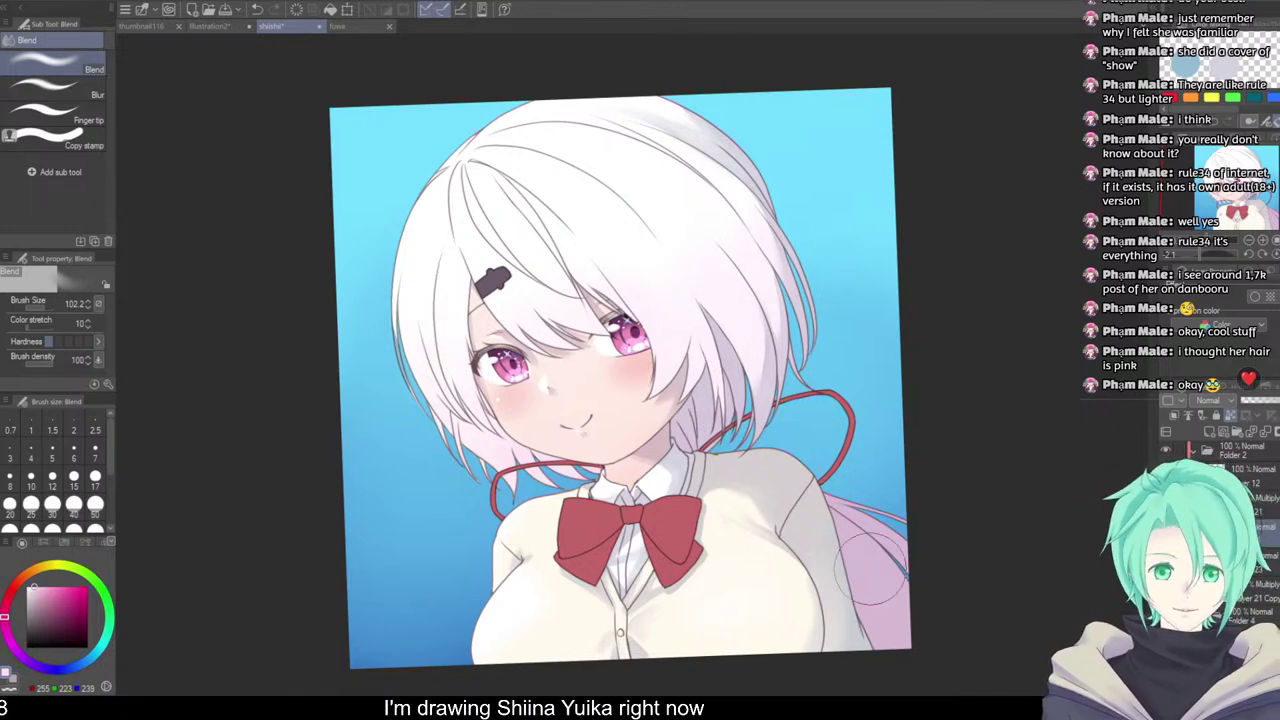
Paint white over the upper part of the ponytail at size 104.5 and blend it into the pink at 102.2
{"action": "key", "text": "b"}
{"action": "left_click", "coordinate": [27, 587]}
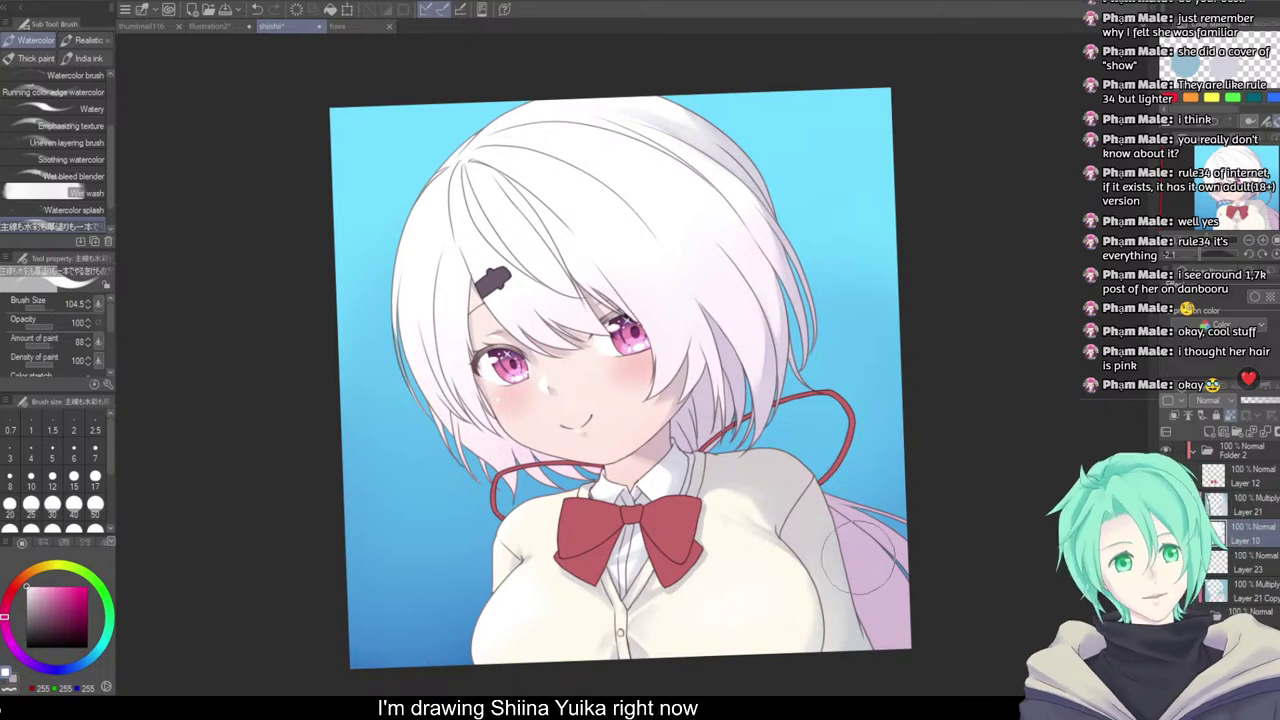
{"action": "mouse_move", "coordinate": [818, 494]}
{"action": "left_mouse_down"}
{"action": "mouse_move", "coordinate": [889, 506]}
{"action": "mouse_move", "coordinate": [914, 535]}
{"action": "left_mouse_up"}
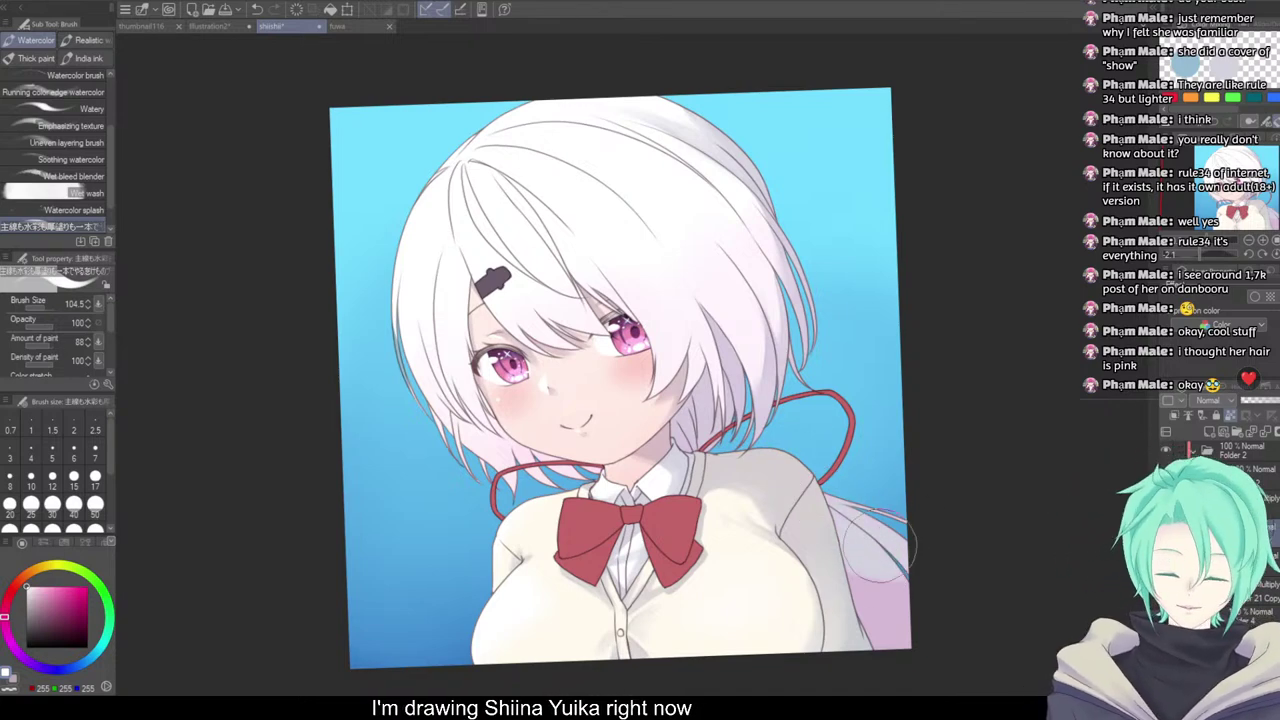
{"action": "key", "text": "j"}
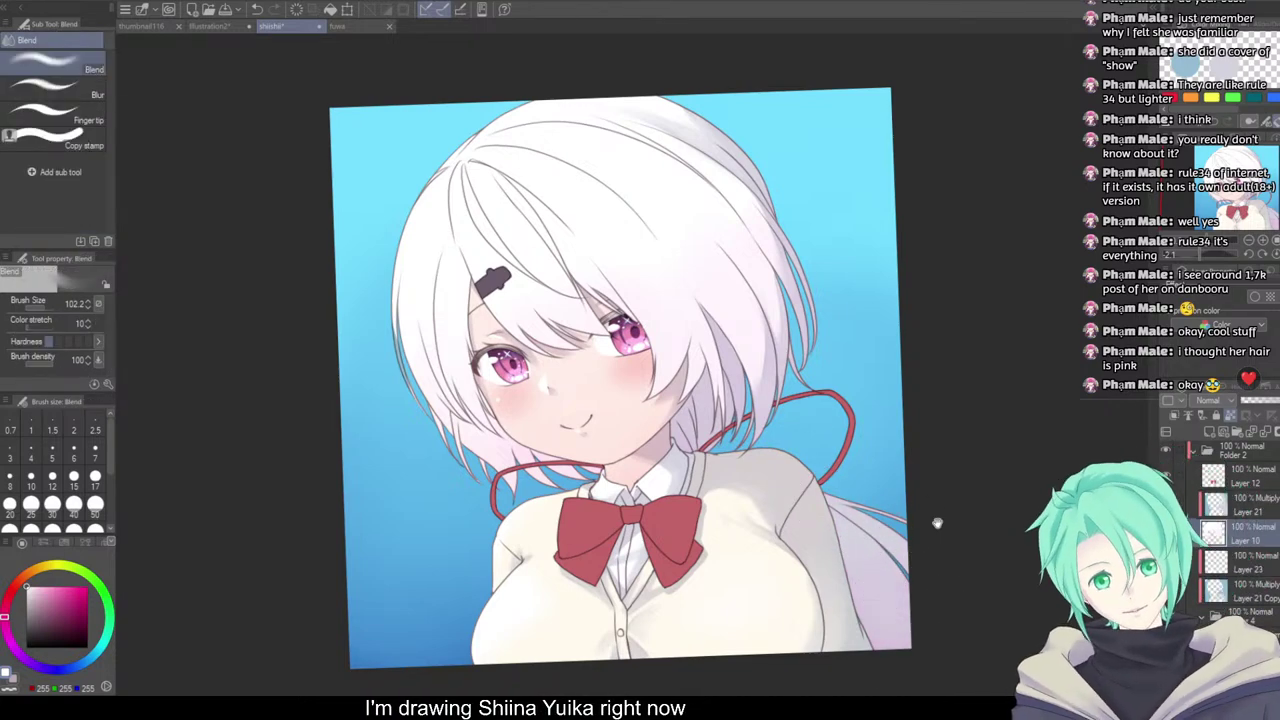
Tint the fringe over the face with a sampled pale skin tone on a new layer above Layer 10 and blend it at 102.2
{"action": "scroll", "coordinate": [1003, 520], "scroll_direction": "down", "scroll_amount": 2}
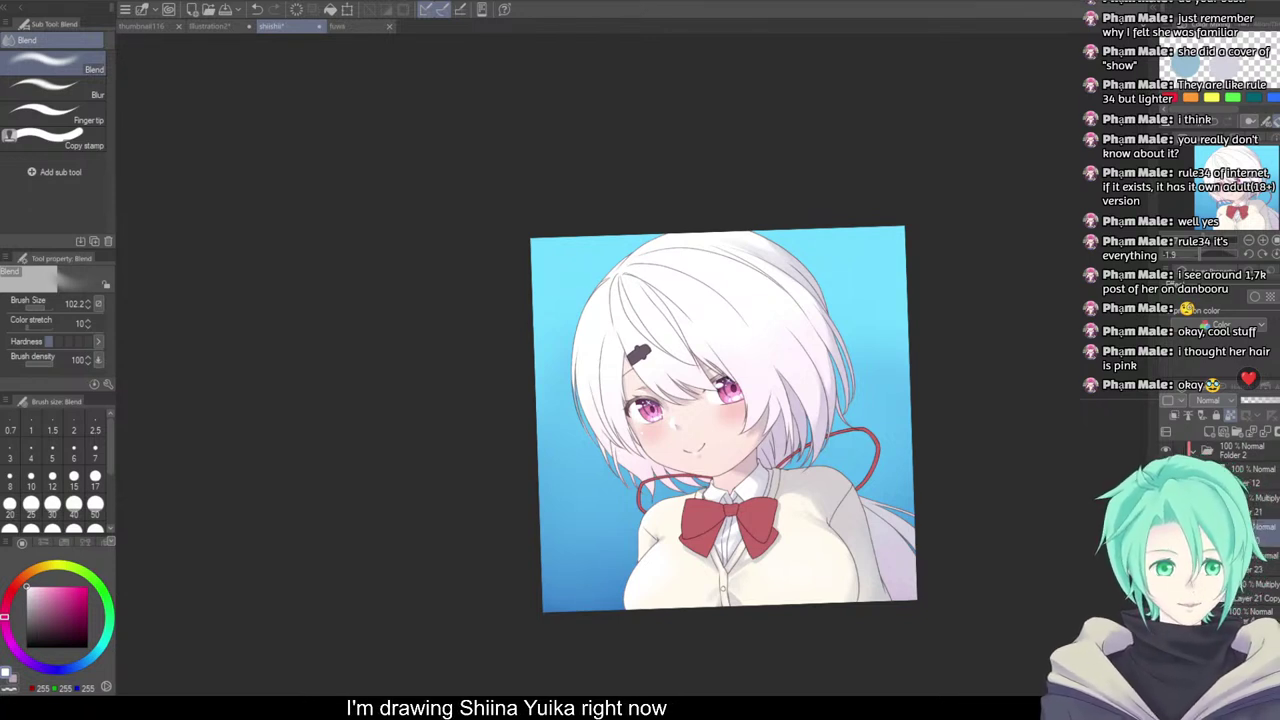
{"action": "scroll", "coordinate": [680, 390], "scroll_direction": "up", "scroll_amount": 2}
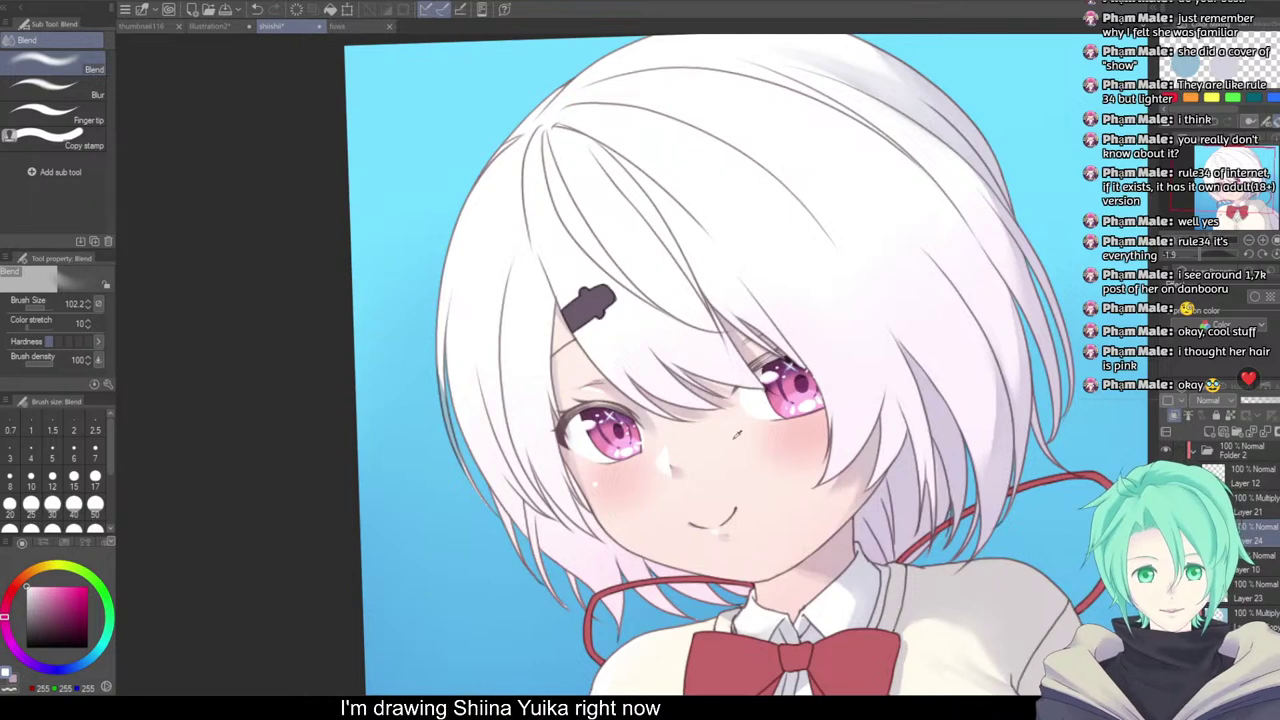
{"action": "left_click", "coordinate": [669, 449], "text": "alt"}
{"action": "key", "text": "b"}
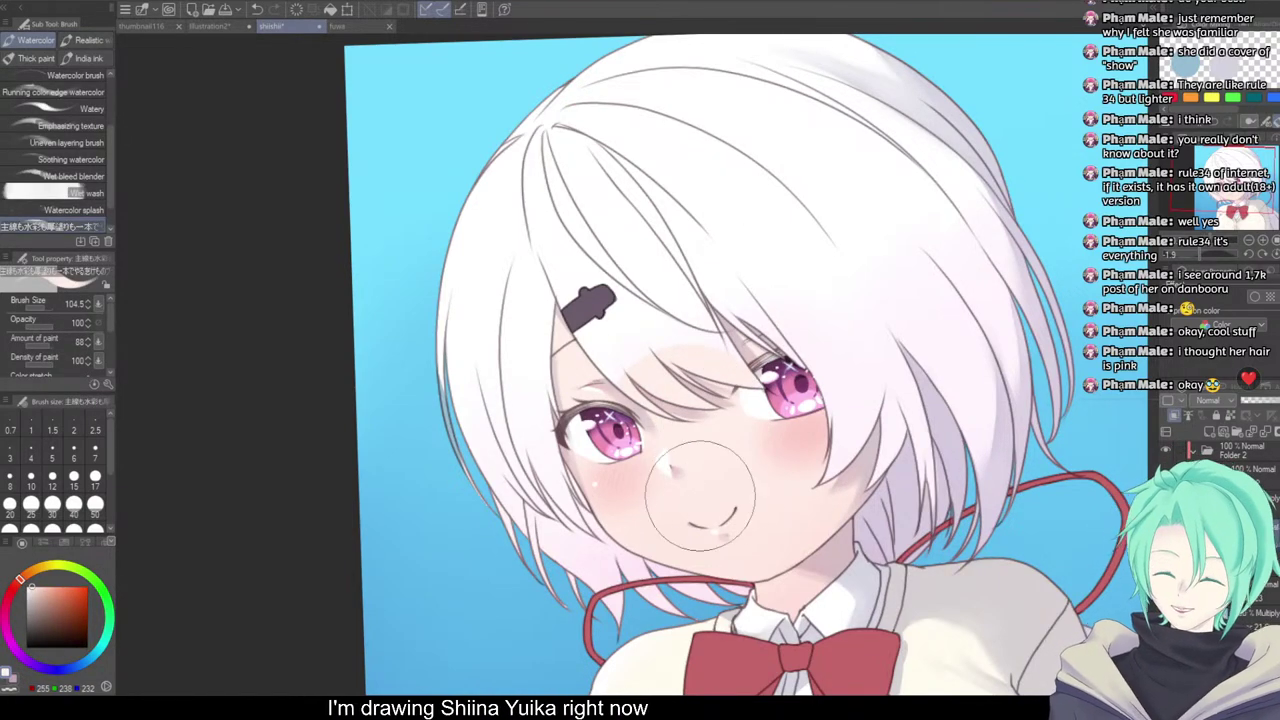
{"action": "key", "text": "j"}
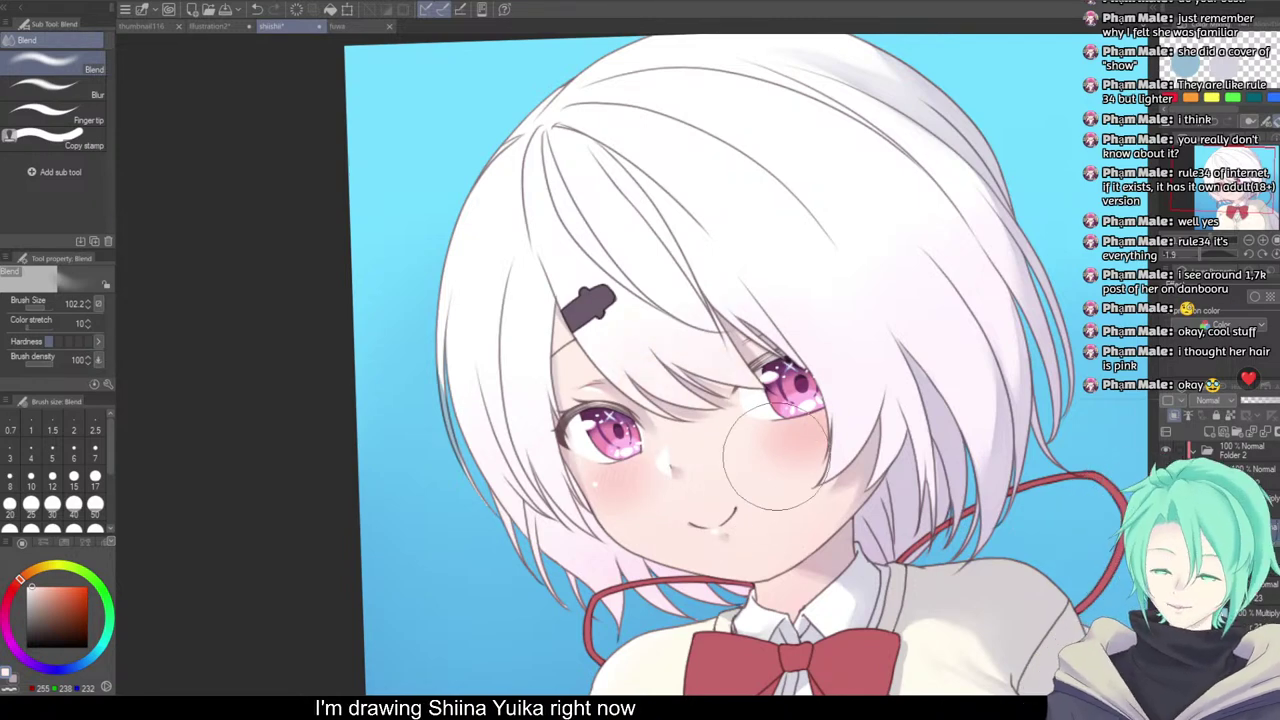
Rework the fringe's skin-tone tint with the watercolor brush at size 177.4 and soften it with the blend tool at 102.2
{"action": "key", "text": "b"}
{"action": "key", "text": "b"}
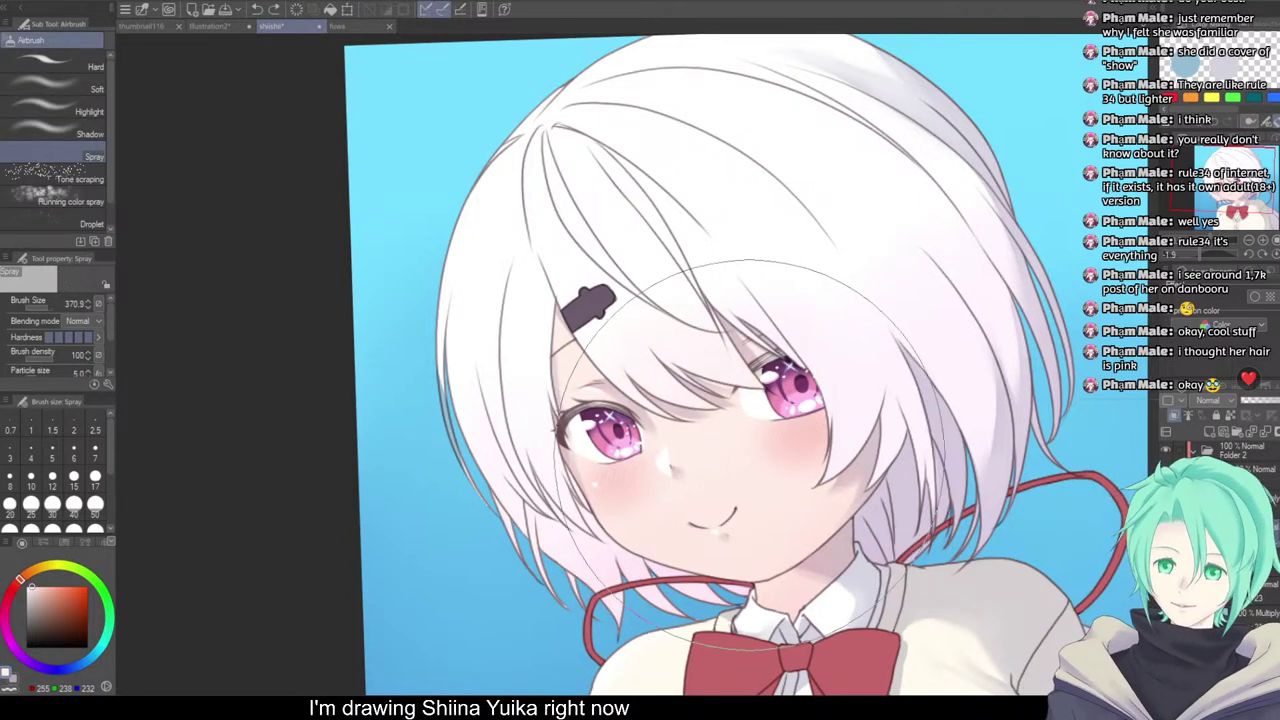
{"action": "key", "text": "b"}
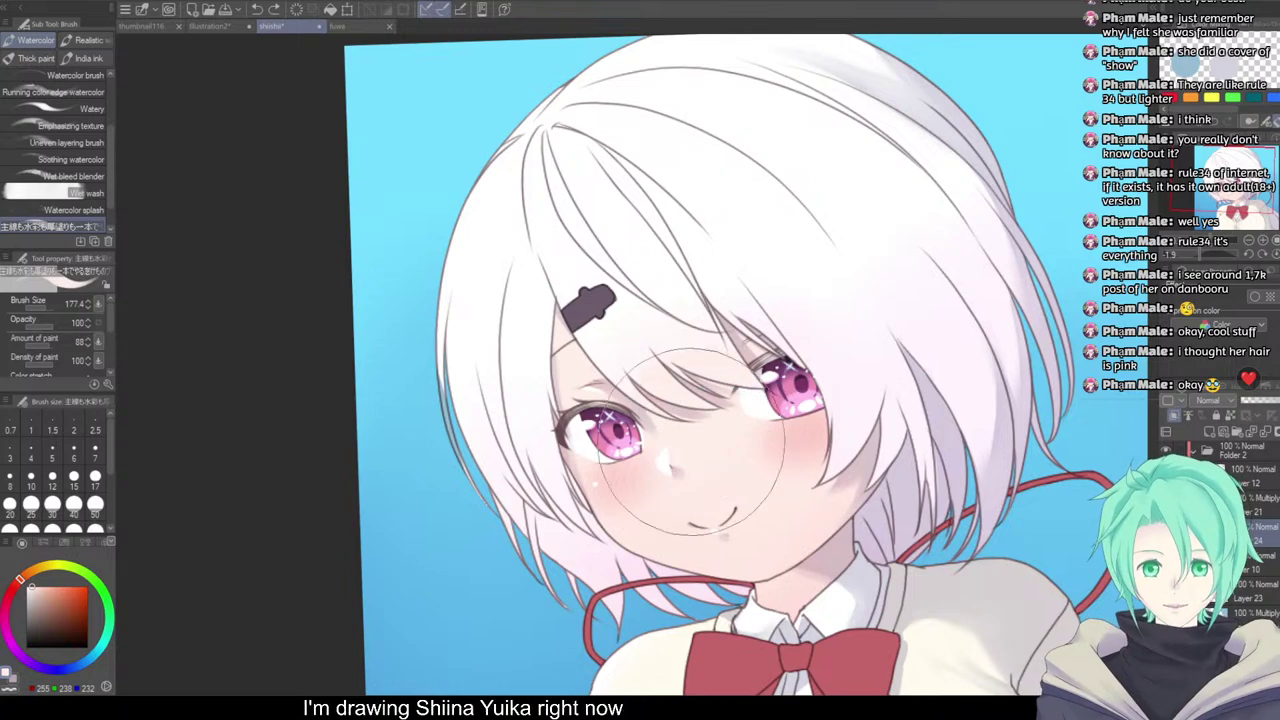
{"action": "key", "text": "j"}
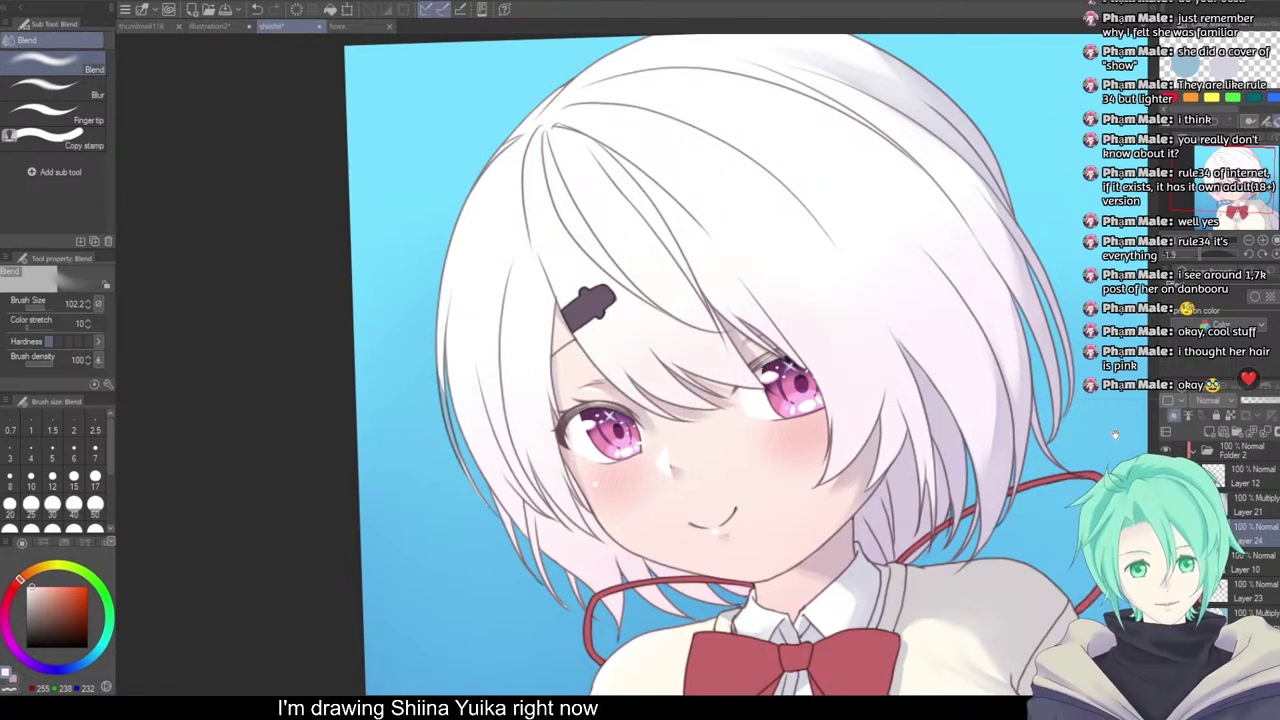
Paint a thin mauve shadow on Layer 21 along the lock edge beside the hair clip, with the watercolor brush at size 14.1
{"action": "scroll", "coordinate": [988, 492], "scroll_direction": "down", "scroll_amount": 5}
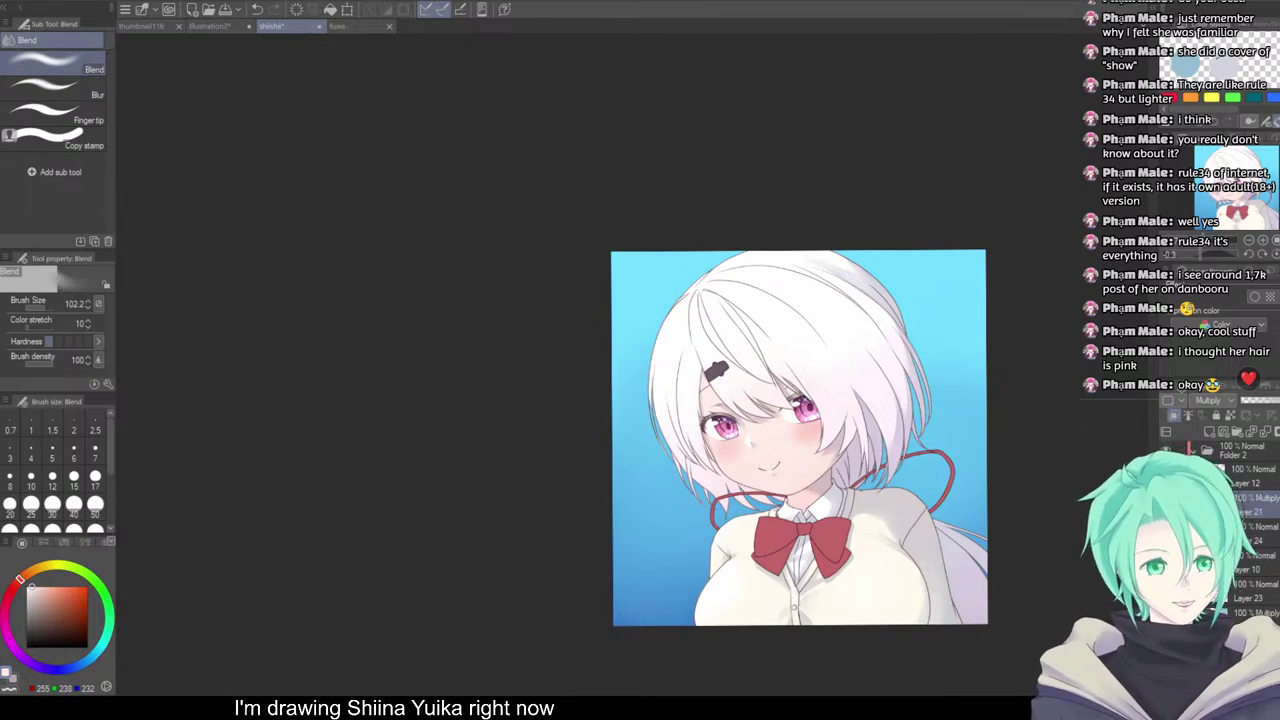
{"action": "scroll", "coordinate": [790, 370], "scroll_direction": "up", "scroll_amount": 5}
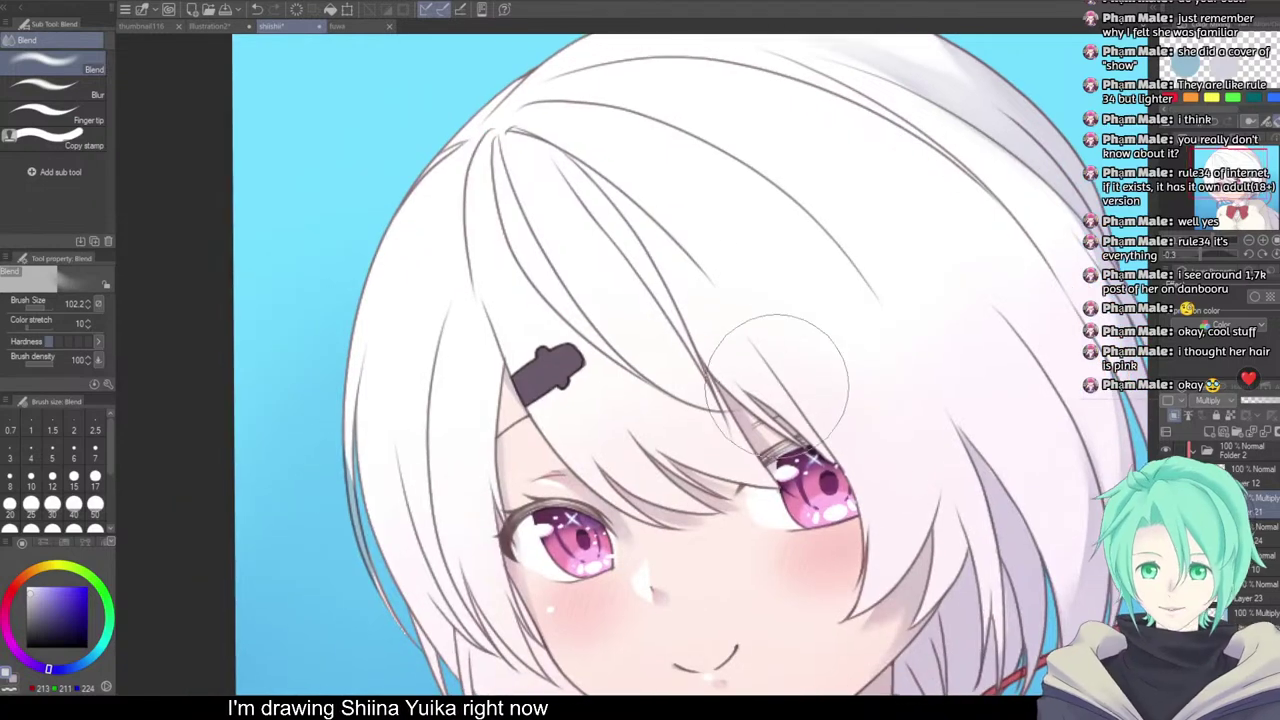
{"action": "key", "text": "b"}
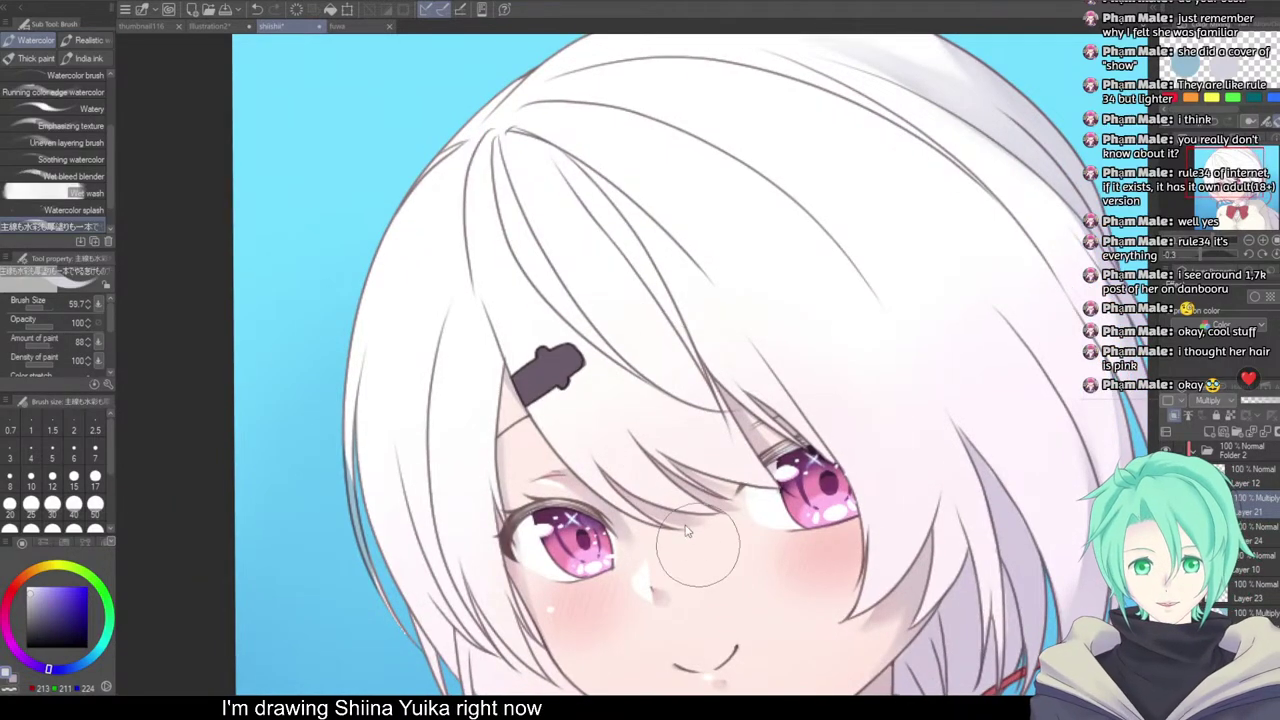
{"action": "left_click_drag", "start_coordinate": [685, 525], "coordinate": [687, 541]}
{"action": "left_click_drag", "start_coordinate": [677, 496], "coordinate": [713, 432]}
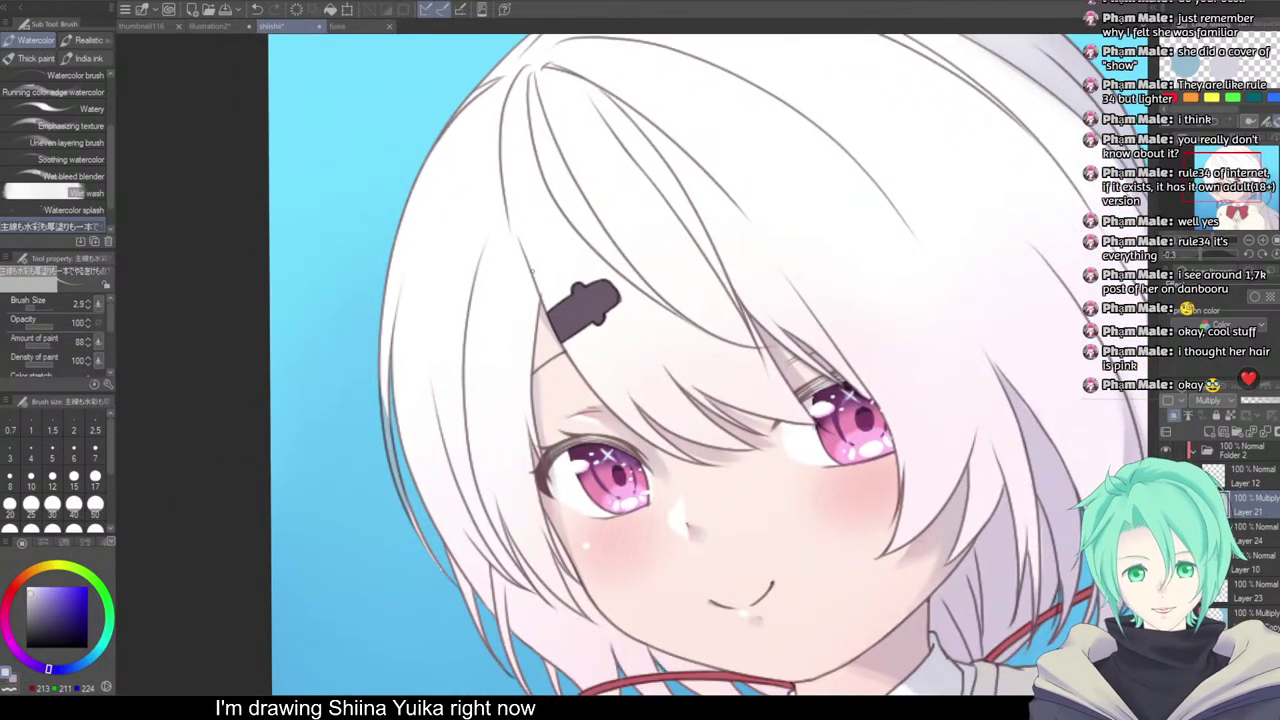
{"action": "left_click_drag", "start_coordinate": [524, 305], "coordinate": [528, 294]}
{"action": "left_click_drag", "start_coordinate": [520, 236], "coordinate": [534, 340]}
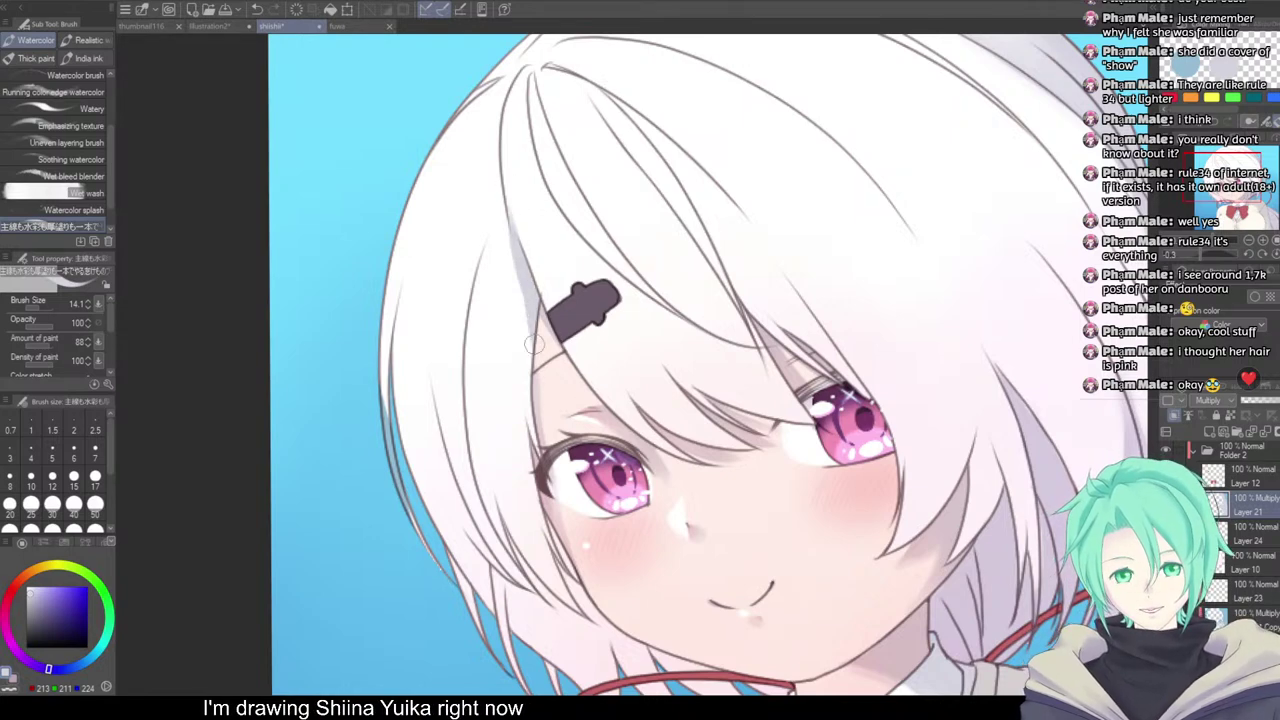
{"action": "left_click_drag", "start_coordinate": [521, 293], "coordinate": [538, 464]}
{"action": "key", "text": "ctrl+z"}
{"action": "left_click_drag", "start_coordinate": [529, 325], "coordinate": [542, 490]}
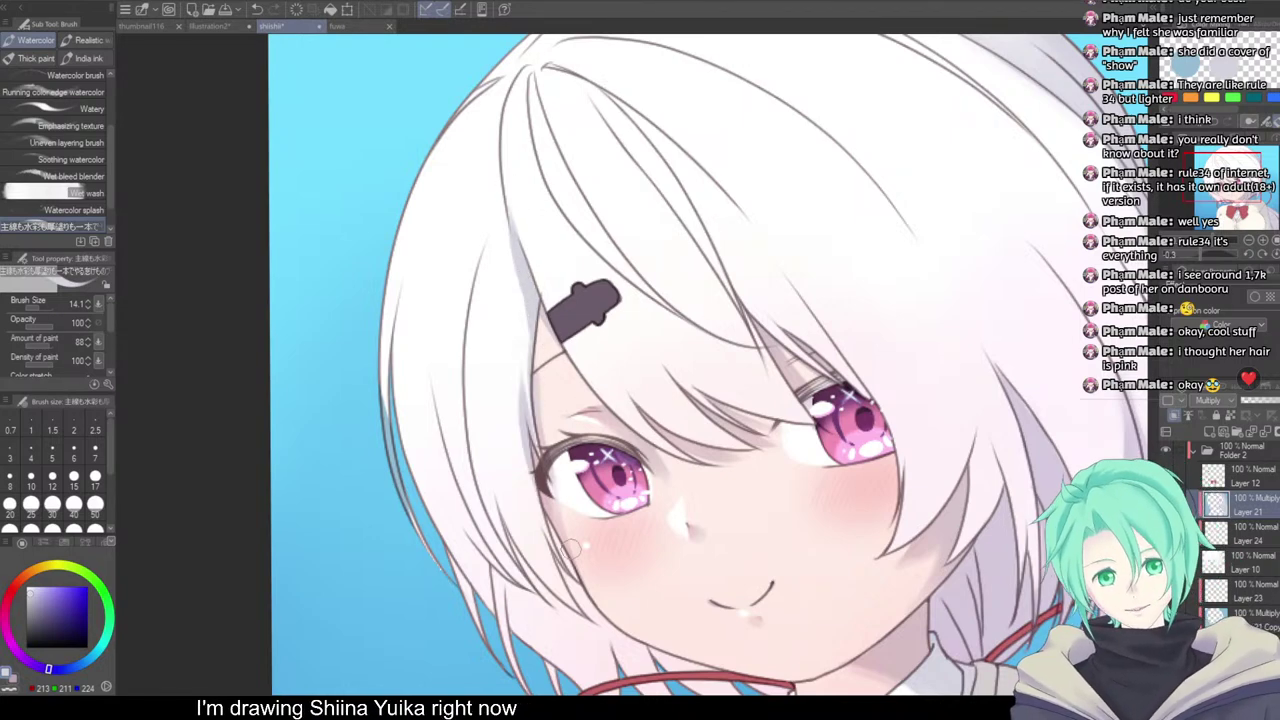
Paint mauve shadows on the lower side locks beside the cheek and jaw with the watercolor brush at size 14.1
{"action": "left_click_drag", "start_coordinate": [614, 421], "coordinate": [539, 346]}
{"action": "left_click_drag", "start_coordinate": [474, 449], "coordinate": [534, 541]}
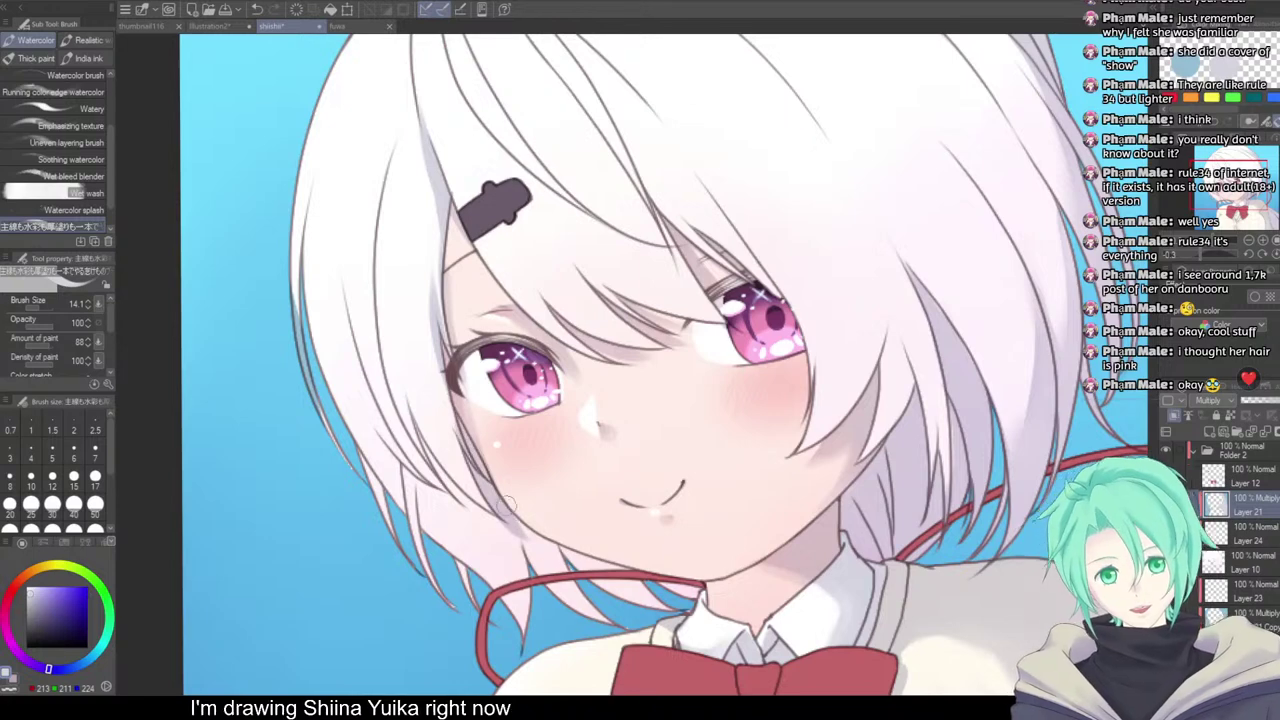
{"action": "mouse_move", "coordinate": [473, 451]}
{"action": "left_mouse_down"}
{"action": "mouse_move", "coordinate": [580, 561]}
{"action": "mouse_move", "coordinate": [534, 564]}
{"action": "left_mouse_up"}
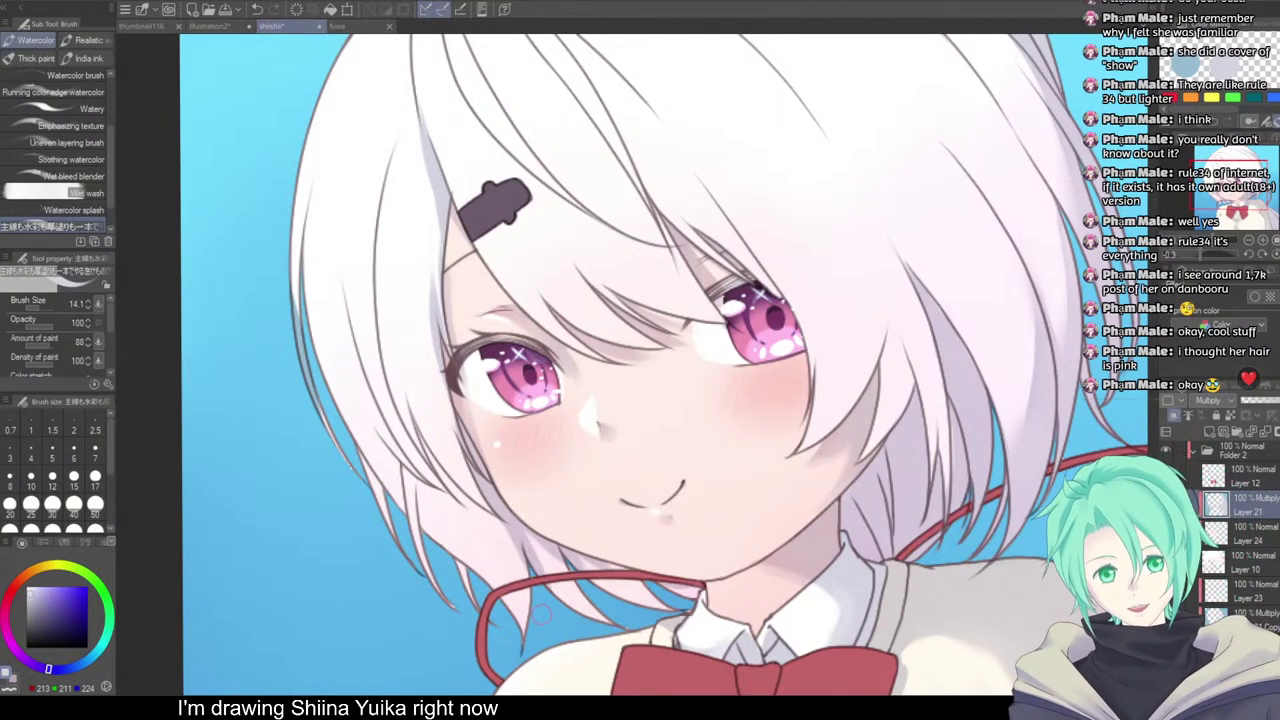
{"action": "mouse_move", "coordinate": [390, 440]}
{"action": "left_mouse_down"}
{"action": "mouse_move", "coordinate": [521, 567]}
{"action": "mouse_move", "coordinate": [434, 463]}
{"action": "mouse_move", "coordinate": [527, 543]}
{"action": "left_mouse_up"}
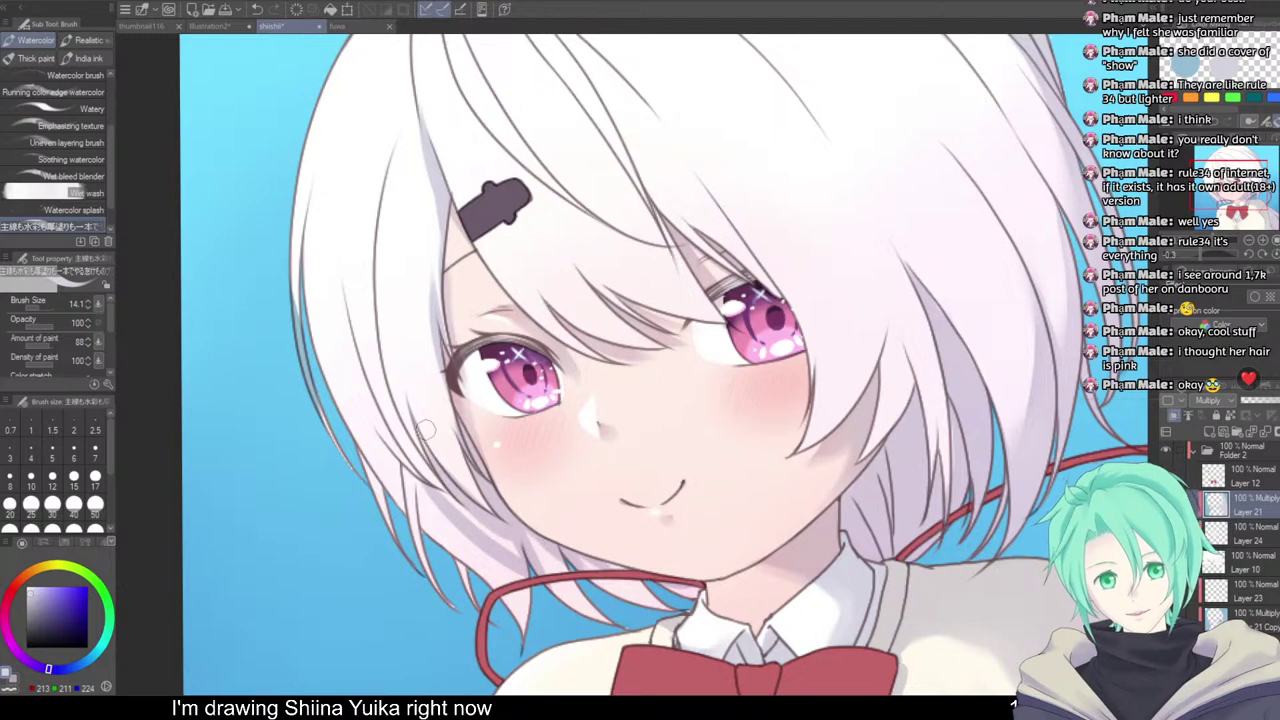
{"action": "left_click_drag", "start_coordinate": [424, 430], "coordinate": [540, 541]}
{"action": "key", "text": "ctrl+z"}
{"action": "left_click_drag", "start_coordinate": [408, 426], "coordinate": [473, 500]}
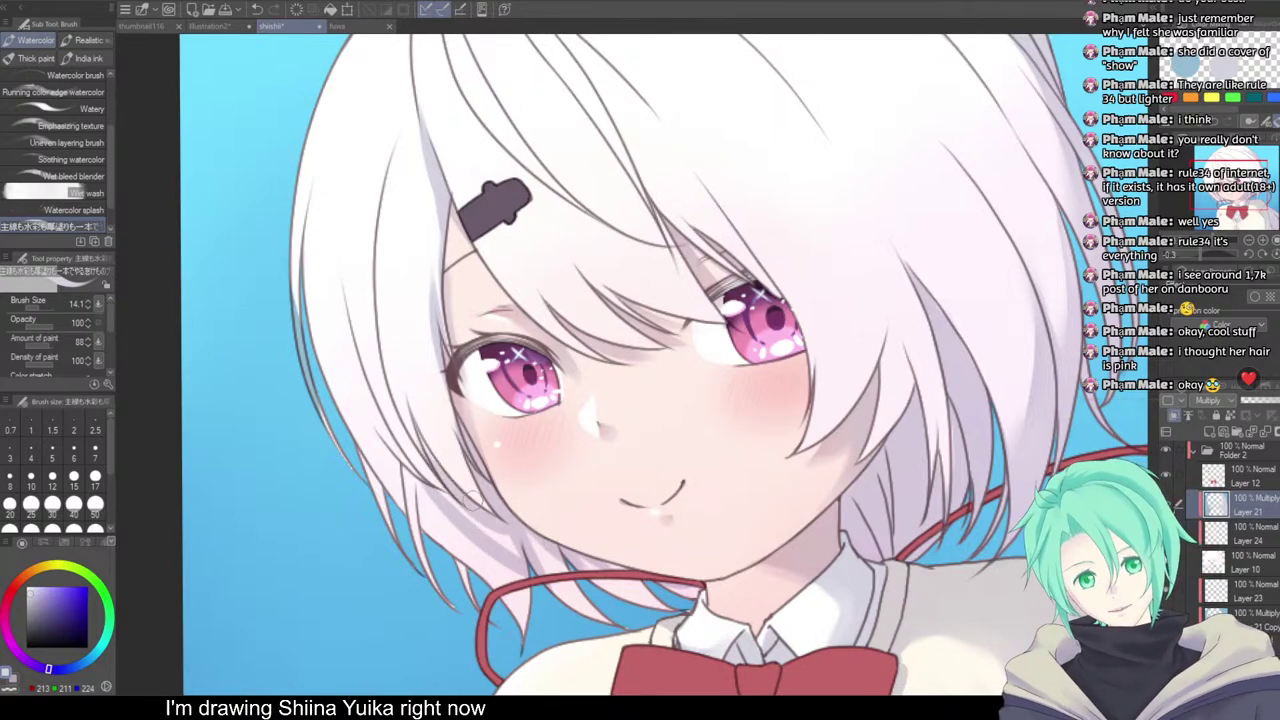
{"action": "left_click_drag", "start_coordinate": [377, 380], "coordinate": [448, 500]}
Paint mauve shadows on the fringe locks below the hair clip and between the eyes
{"action": "mouse_move", "coordinate": [629, 286]}
{"action": "left_mouse_down"}
{"action": "mouse_move", "coordinate": [803, 323]}
{"action": "mouse_move", "coordinate": [806, 342]}
{"action": "left_mouse_up"}
{"action": "left_click_drag", "start_coordinate": [528, 227], "coordinate": [585, 290]}
{"action": "left_click_drag", "start_coordinate": [585, 294], "coordinate": [551, 306]}
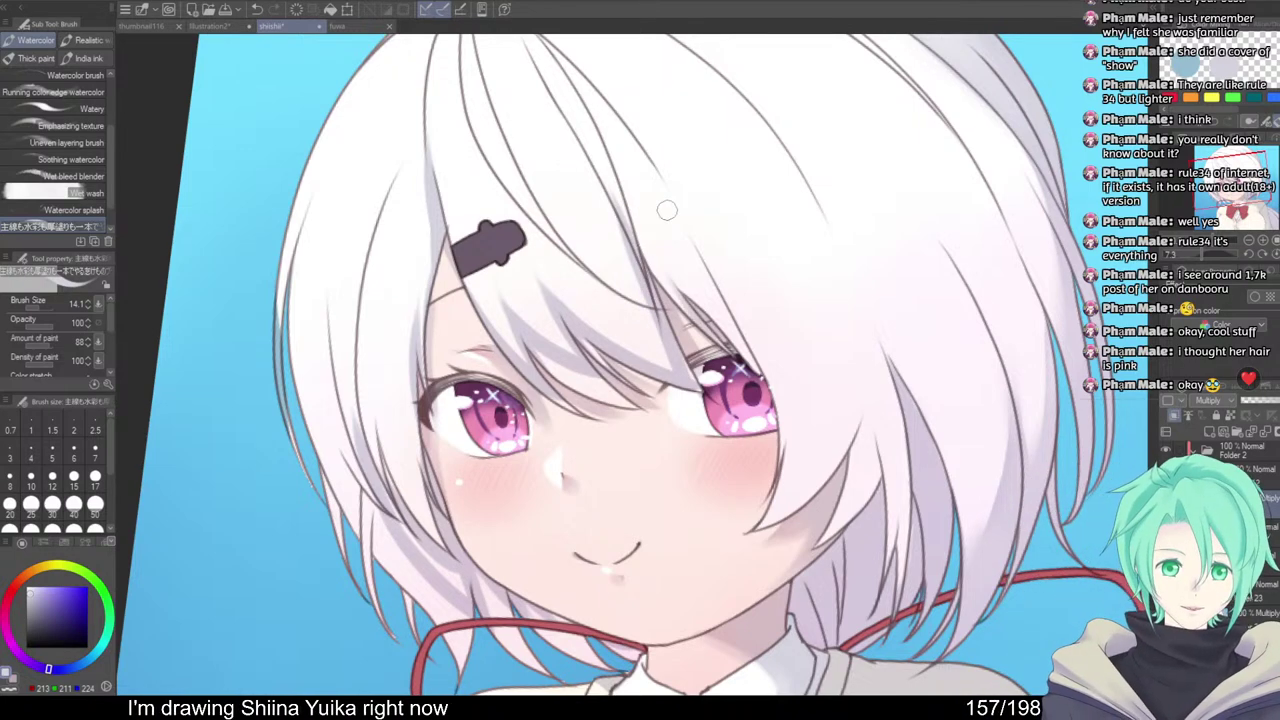
Paint mauve shadows on the fringe lock above the far eye and on the long lock beside the cheek
{"action": "left_click_drag", "start_coordinate": [658, 194], "coordinate": [712, 322]}
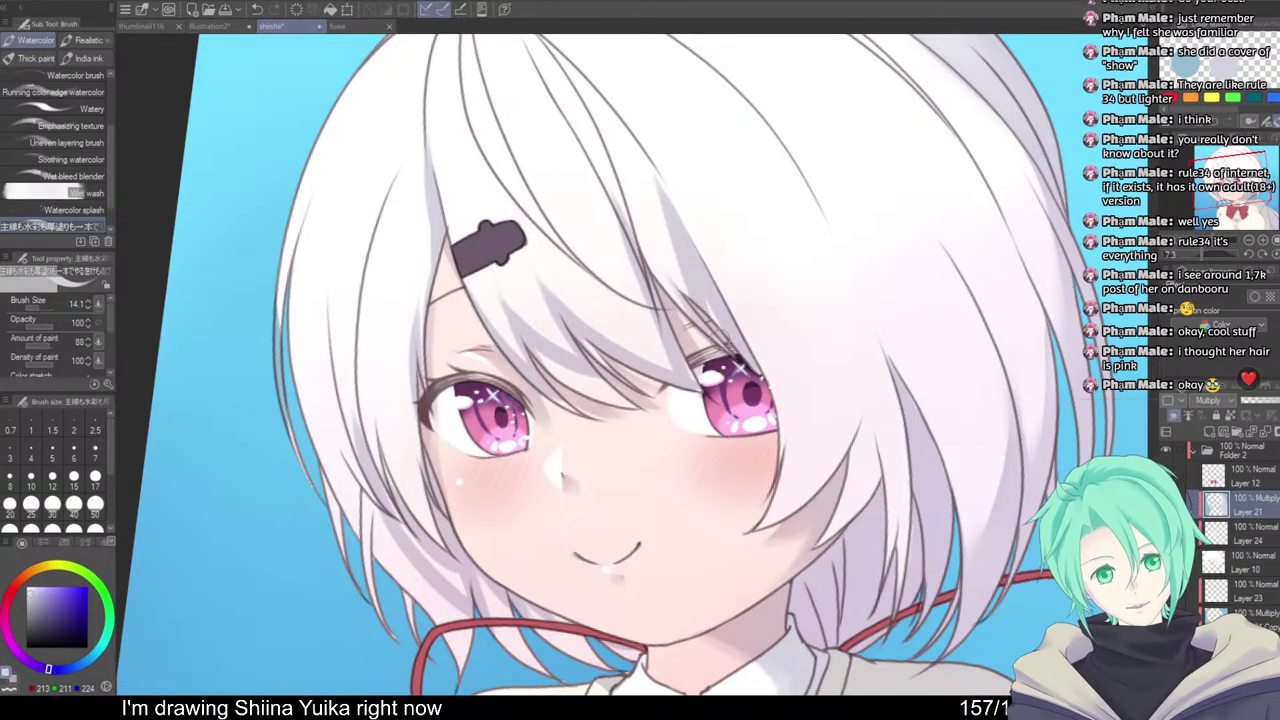
{"action": "left_click_drag", "start_coordinate": [820, 298], "coordinate": [772, 286]}
{"action": "mouse_move", "coordinate": [815, 368]}
{"action": "left_mouse_down"}
{"action": "mouse_move", "coordinate": [815, 340]}
{"action": "mouse_move", "coordinate": [804, 352]}
{"action": "mouse_move", "coordinate": [767, 342]}
{"action": "mouse_move", "coordinate": [745, 465]}
{"action": "left_mouse_up"}
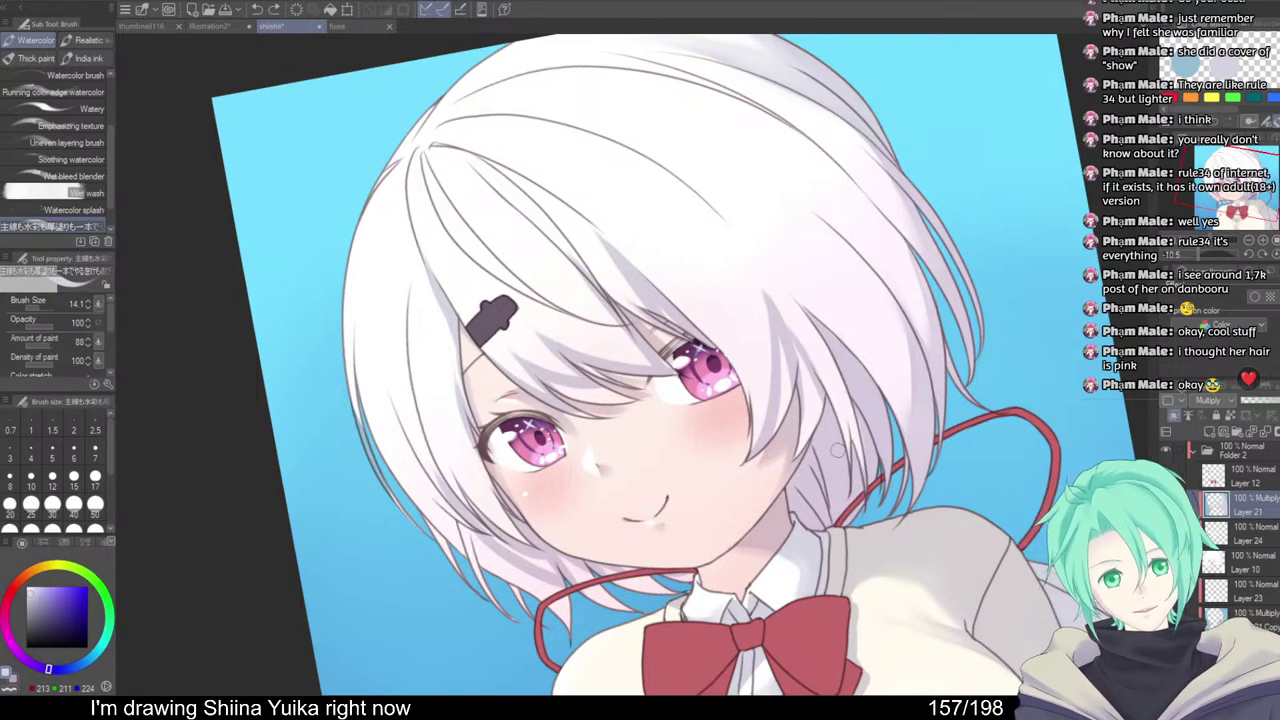
Paint mauve shadows along the outer side locks behind the cheek, down to their tips, with the watercolor brush at size 14.1
{"action": "left_click_drag", "start_coordinate": [828, 384], "coordinate": [842, 440]}
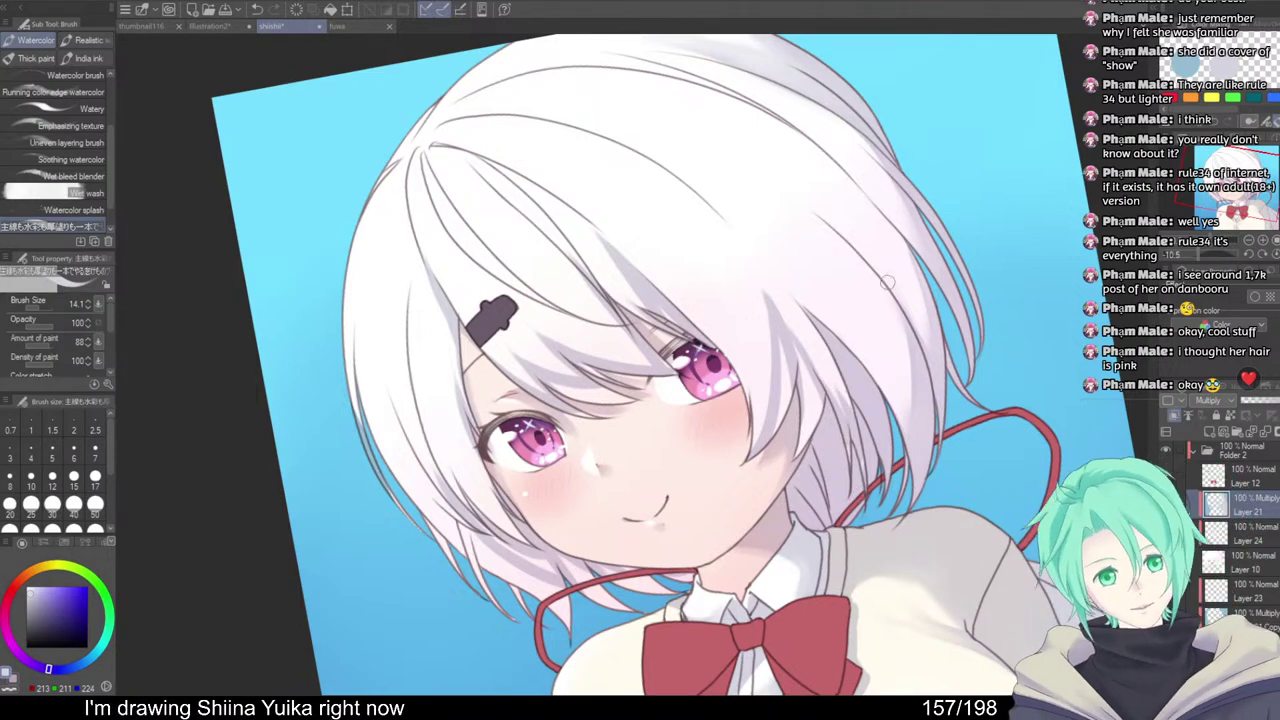
{"action": "mouse_move", "coordinate": [901, 302]}
{"action": "left_mouse_down"}
{"action": "mouse_move", "coordinate": [920, 354]}
{"action": "mouse_move", "coordinate": [905, 415]}
{"action": "left_mouse_up"}
{"action": "left_click_drag", "start_coordinate": [878, 452], "coordinate": [798, 358]}
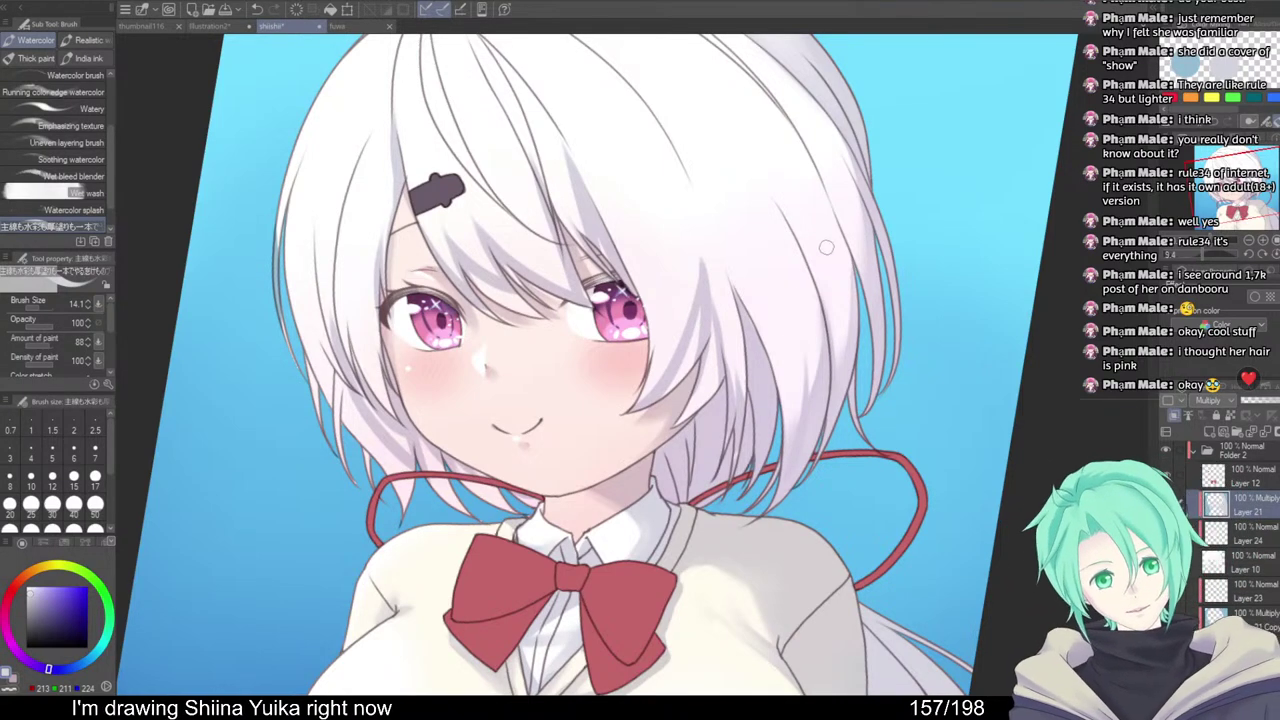
{"action": "left_click_drag", "start_coordinate": [828, 262], "coordinate": [807, 392]}
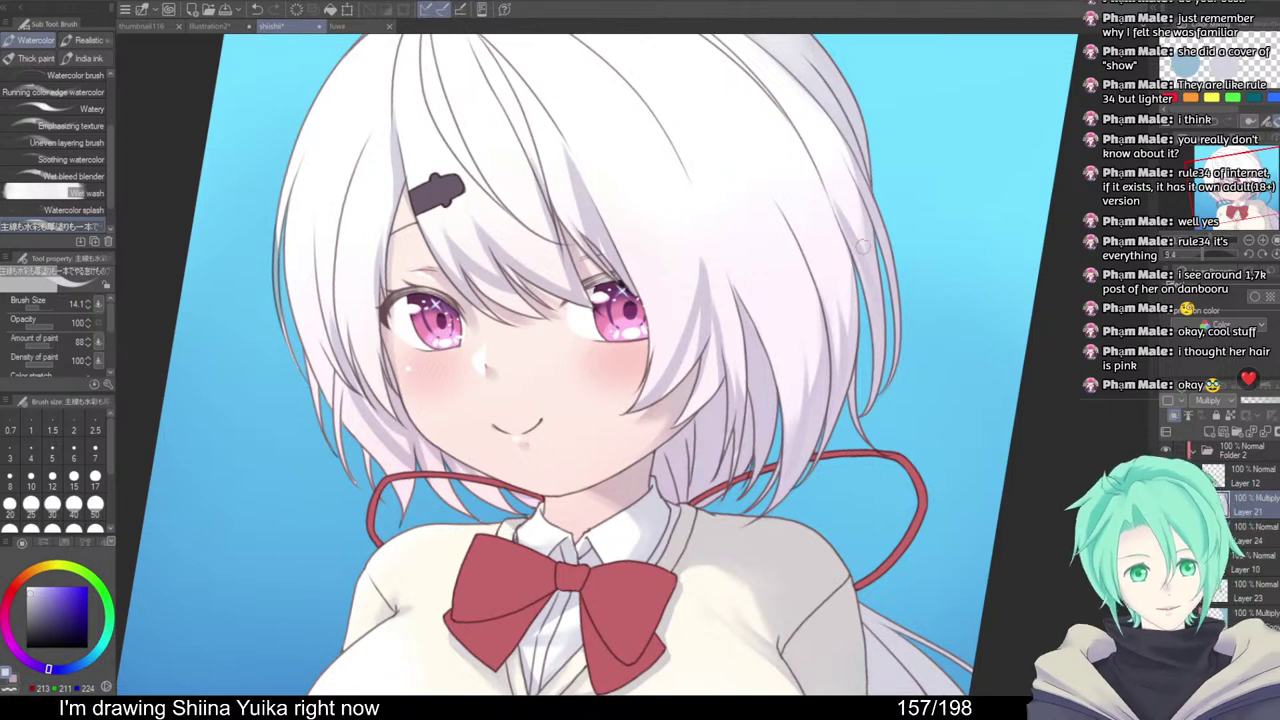
{"action": "key", "text": "ctrl+z"}
{"action": "left_click_drag", "start_coordinate": [815, 158], "coordinate": [859, 376]}
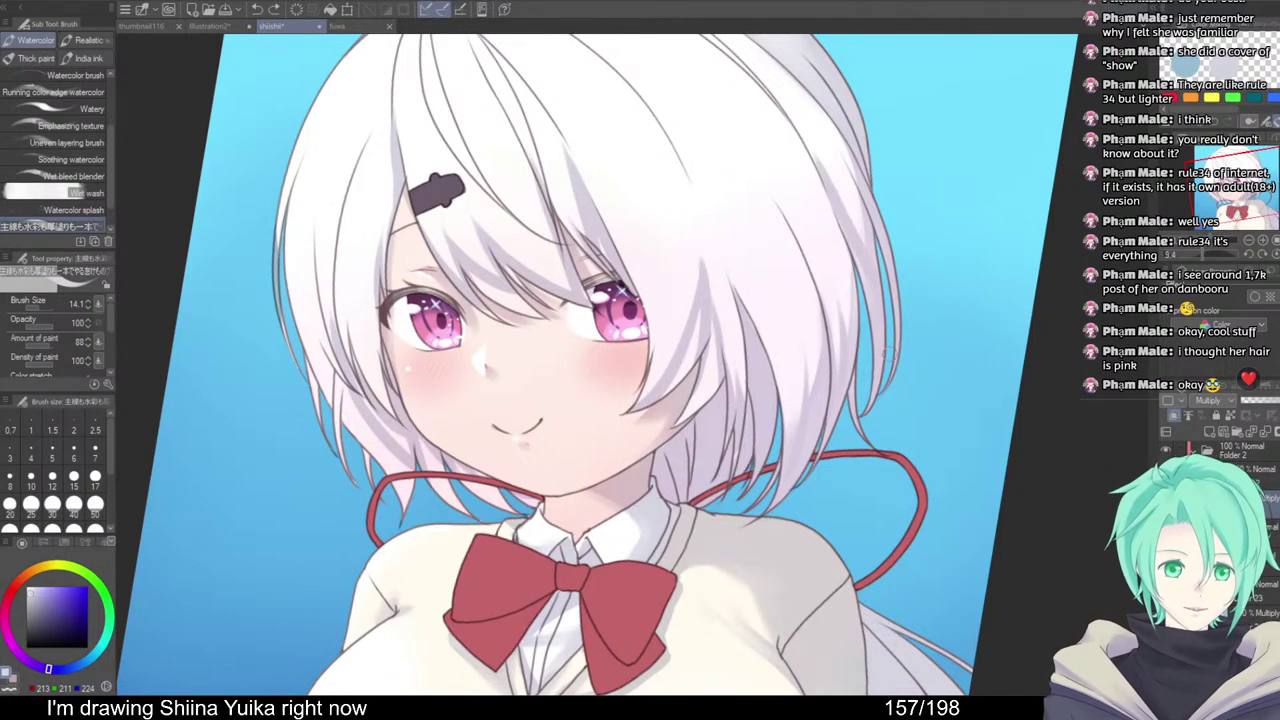
{"action": "left_click_drag", "start_coordinate": [898, 177], "coordinate": [932, 224]}
{"action": "left_click_drag", "start_coordinate": [745, 400], "coordinate": [756, 256]}
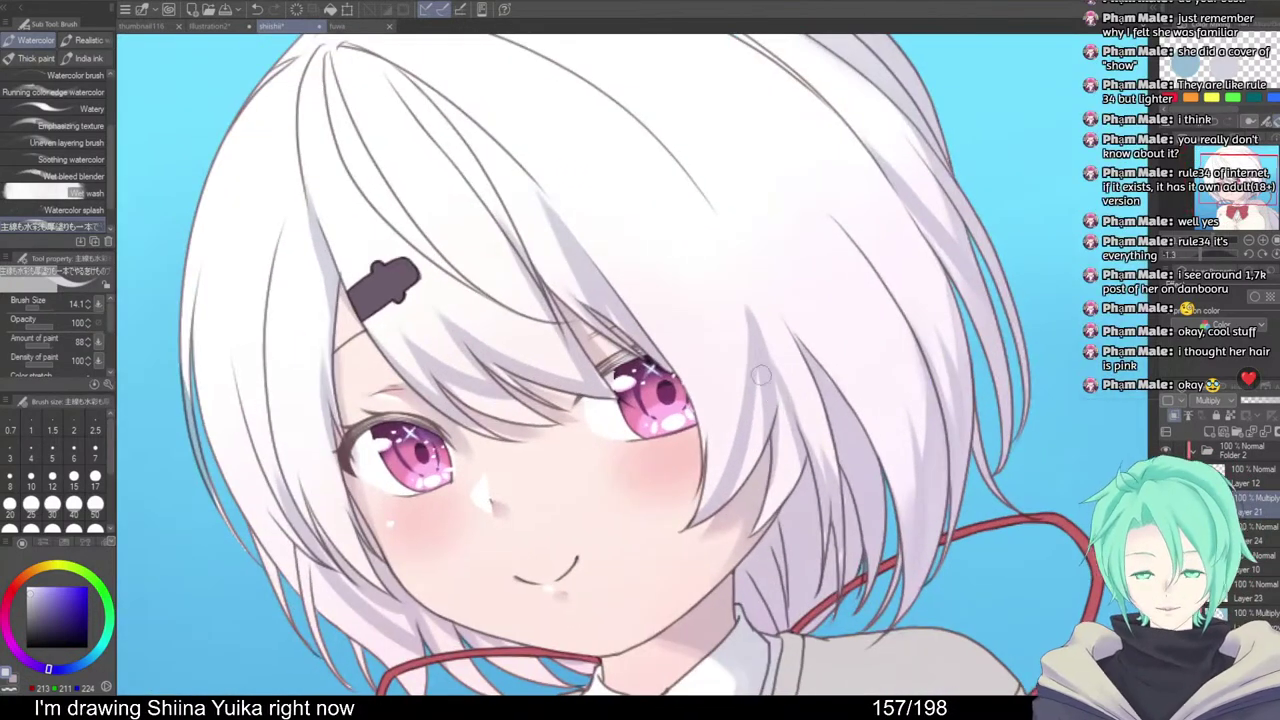
Soften the mauve shadows on the long cheek-side lock and the fringe with the Blend tool at size 13.7
{"action": "key", "text": "j"}
{"action": "key", "text": "["}
{"action": "key", "text": "["}
{"action": "key", "text": "["}
{"action": "key", "text": "["}
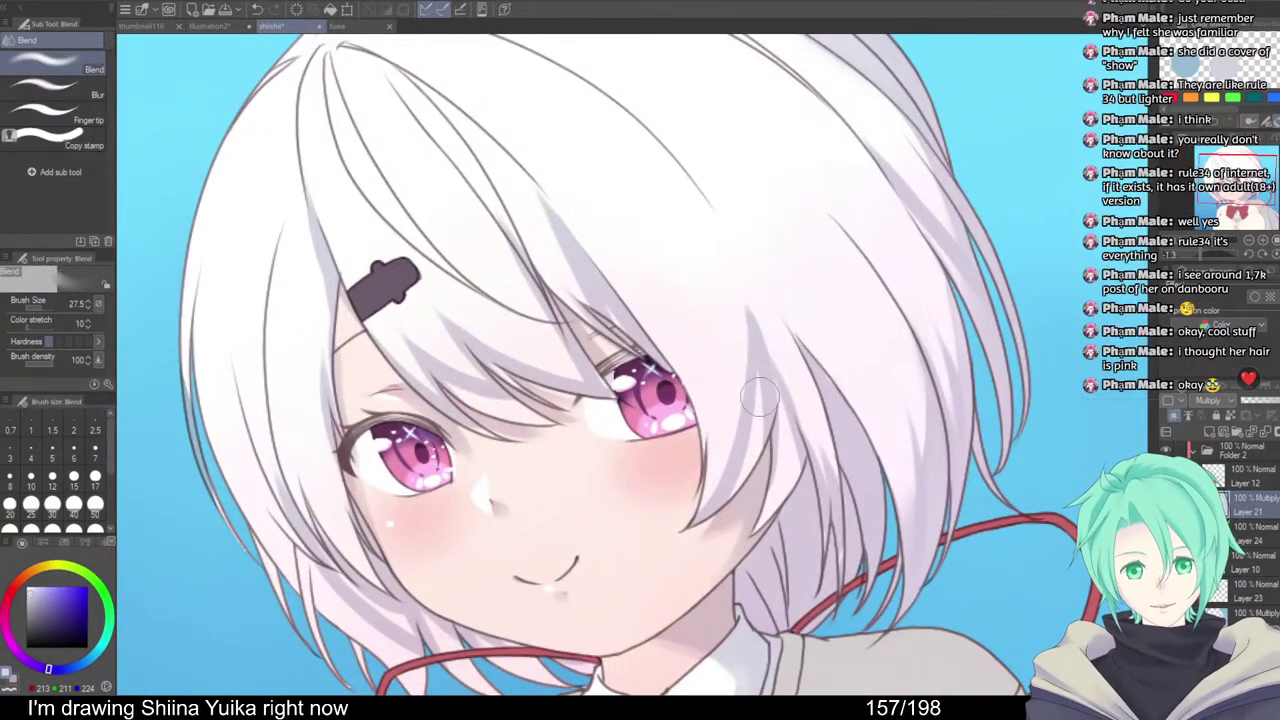
{"action": "key", "text": "["}
{"action": "key", "text": "["}
{"action": "key", "text": "["}
{"action": "left_click_drag", "start_coordinate": [755, 341], "coordinate": [722, 495]}
{"action": "key", "text": "bracketright"}
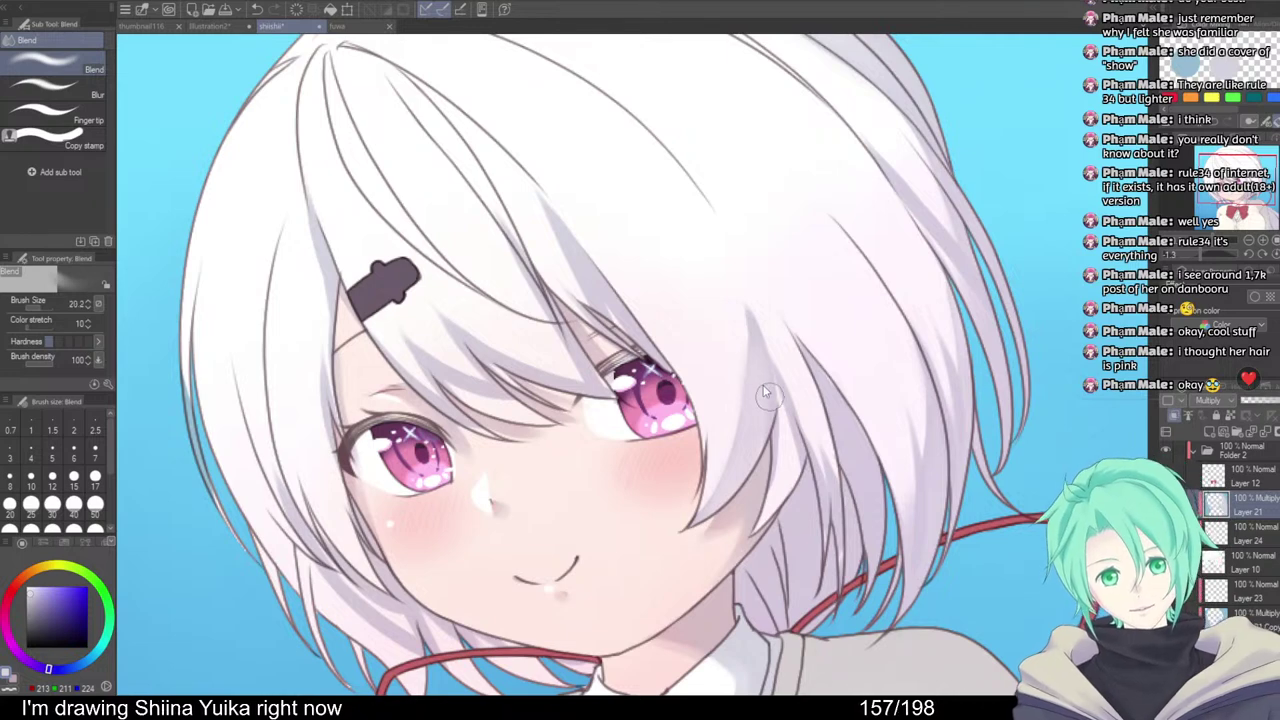
{"action": "key", "text": "ctrl+z"}
{"action": "left_click_drag", "start_coordinate": [751, 319], "coordinate": [747, 457]}
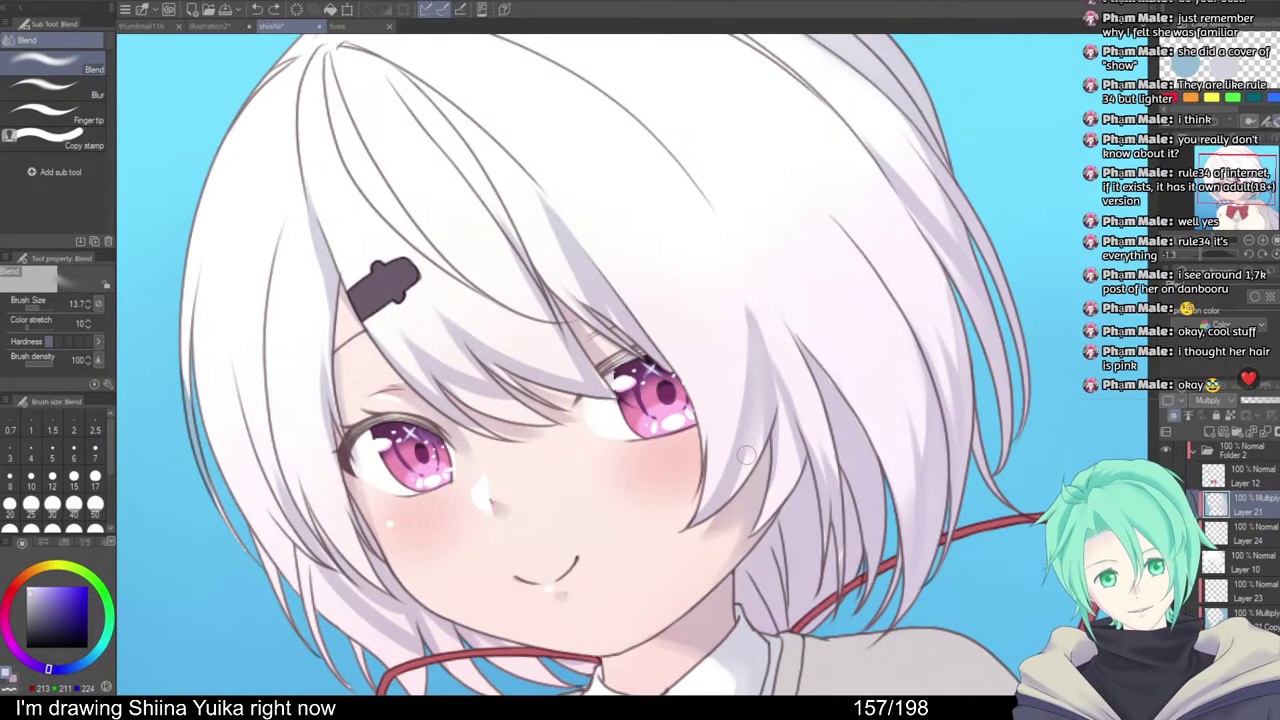
{"action": "left_click_drag", "start_coordinate": [753, 356], "coordinate": [715, 529]}
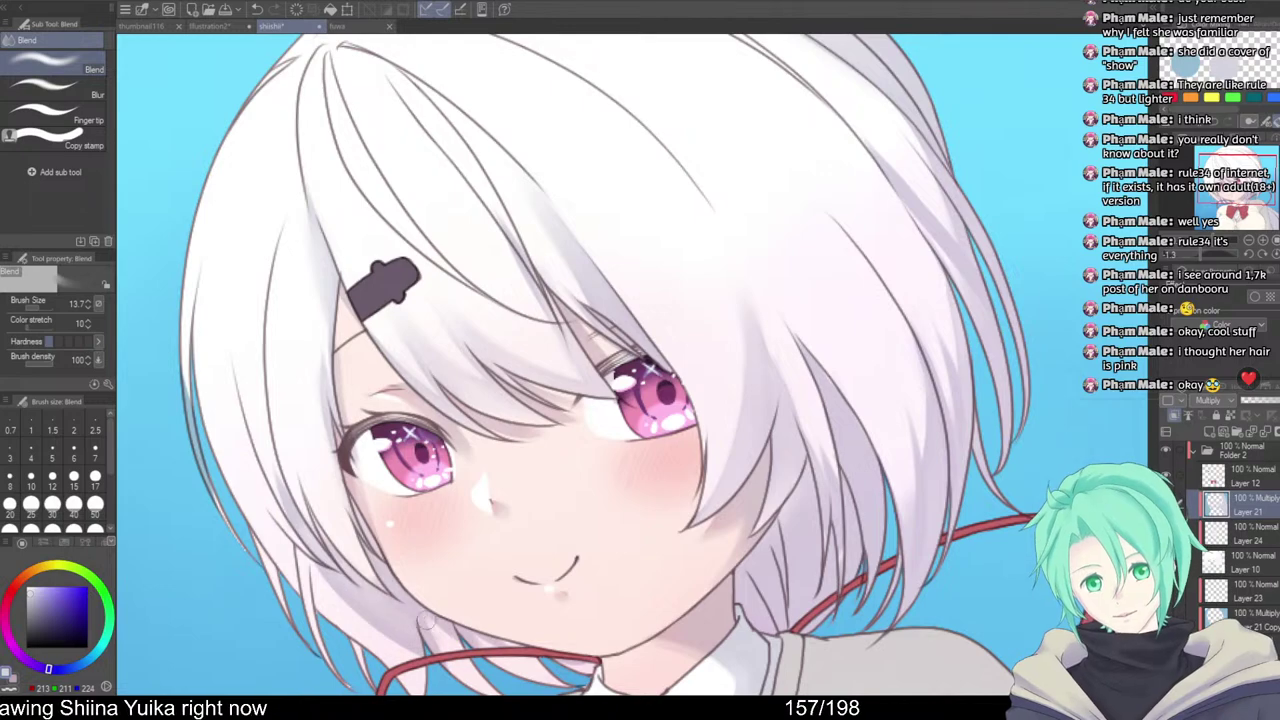
Put Layer 21 in a new clipped folder set to Multiply and add a Normal layer above it inside the folder
{"action": "scroll", "coordinate": [777, 396], "scroll_direction": "down", "scroll_amount": 3}
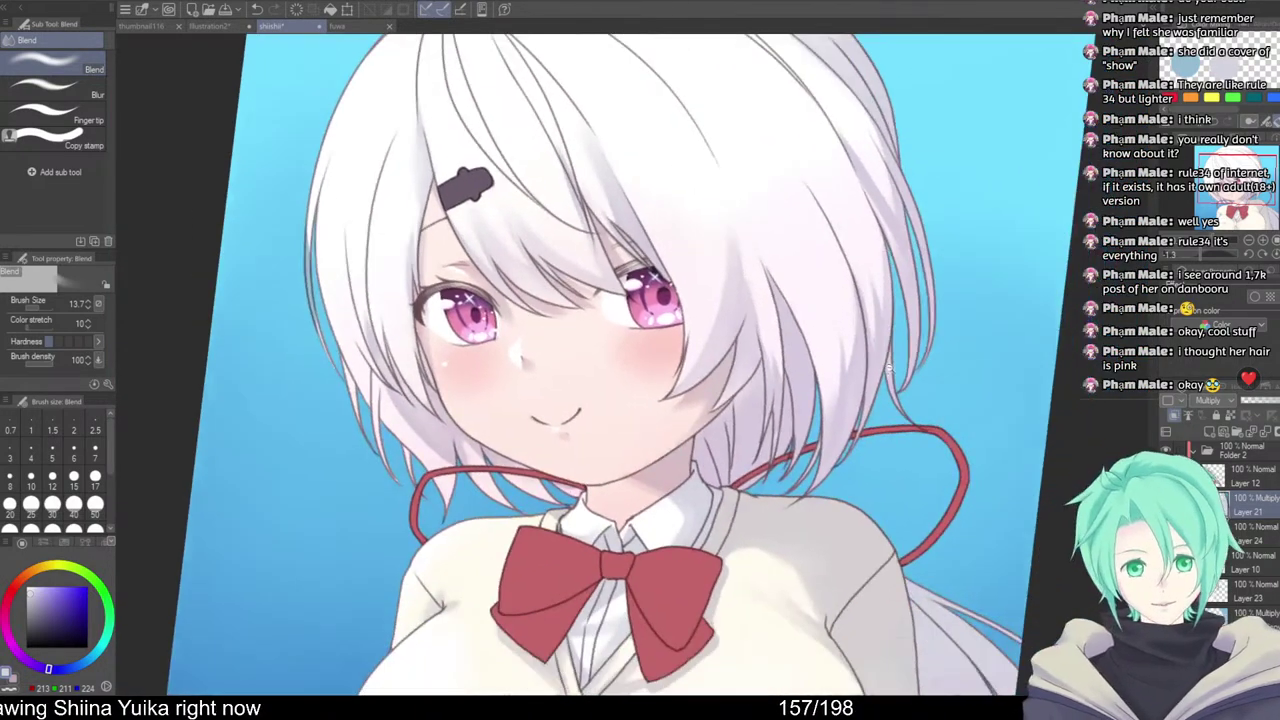
{"action": "scroll", "coordinate": [926, 334], "scroll_direction": "down", "scroll_amount": 5}
{"action": "scroll", "coordinate": [911, 231], "scroll_direction": "up", "scroll_amount": 5}
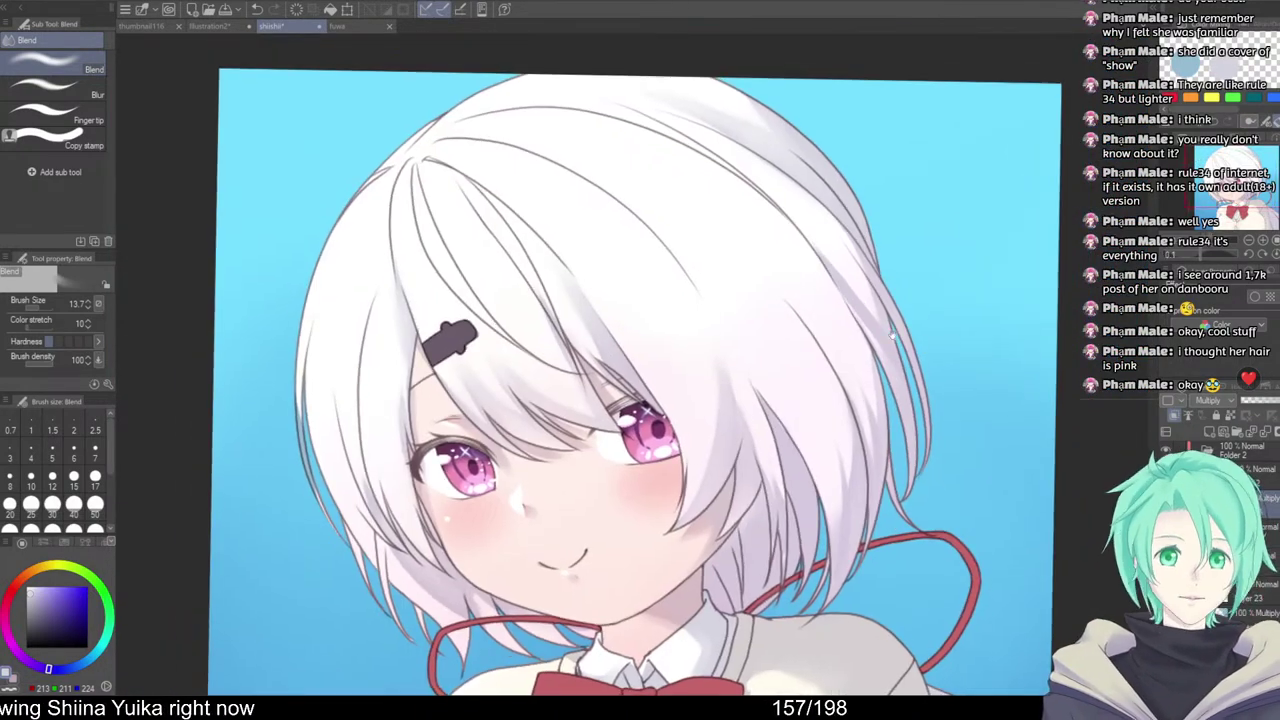
{"action": "scroll", "coordinate": [900, 344], "scroll_direction": "down", "scroll_amount": 3}
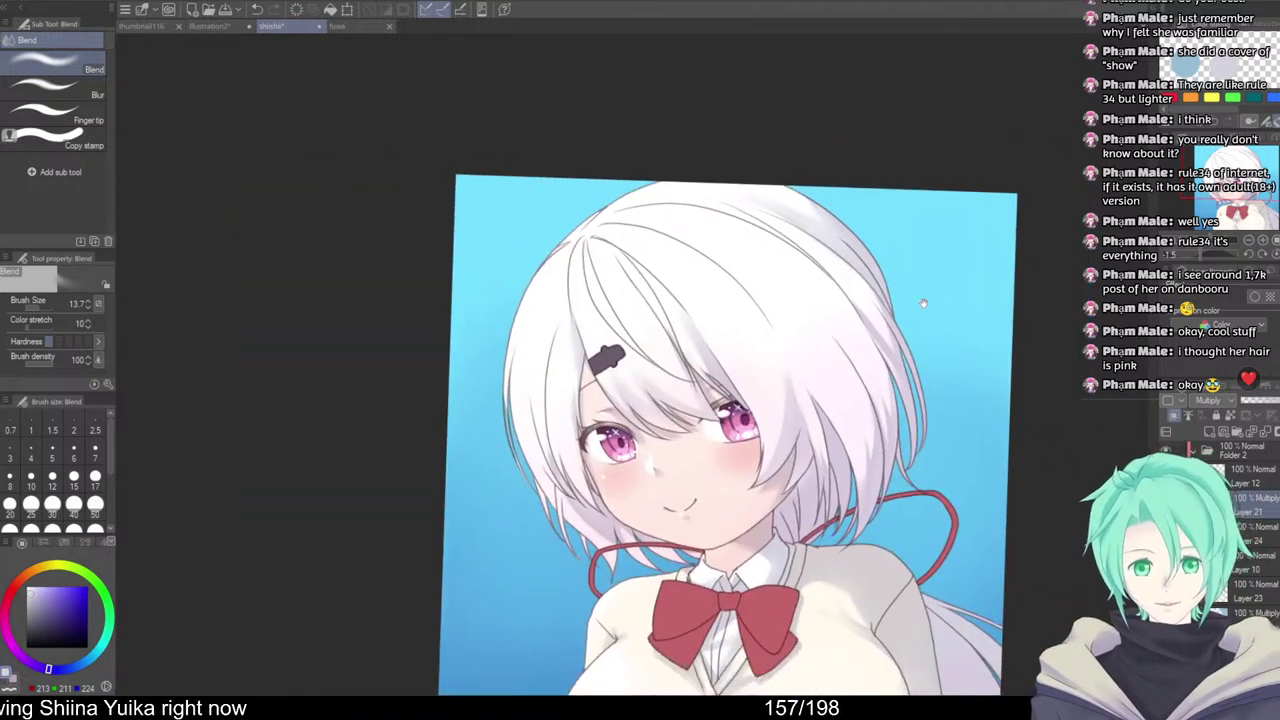
{"action": "scroll", "coordinate": [905, 314], "scroll_direction": "up", "scroll_amount": 3}
{"action": "mouse_move", "coordinate": [905, 314]}
{"action": "left_mouse_down"}
{"action": "mouse_move", "coordinate": [868, 302]}
{"action": "mouse_move", "coordinate": [915, 301]}
{"action": "left_mouse_up"}
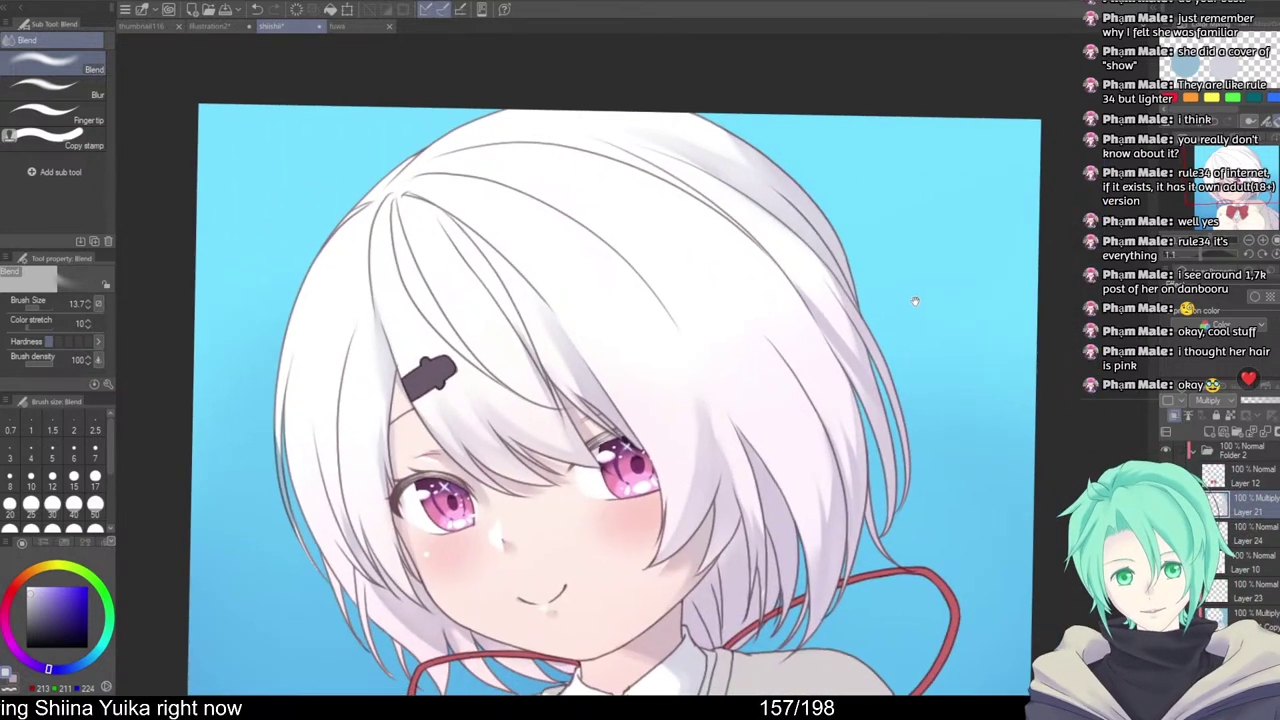
{"action": "left_click", "coordinate": [1236, 435]}
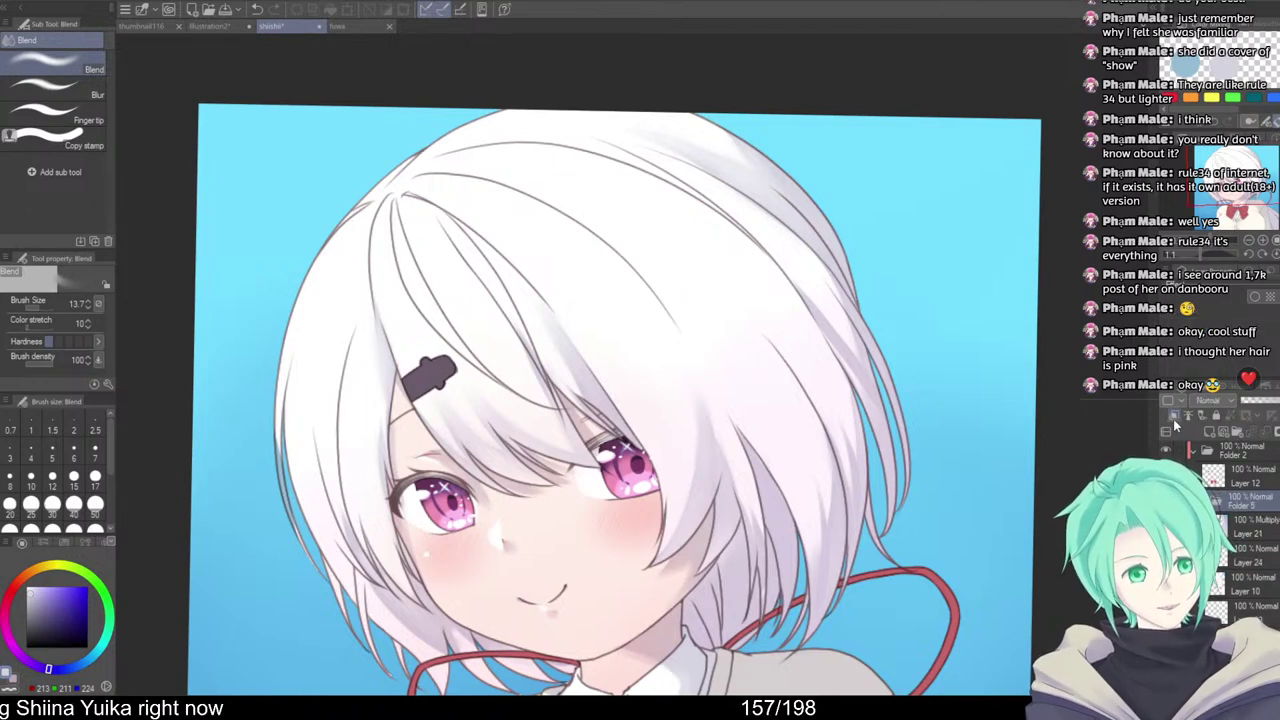
{"action": "left_click_drag", "start_coordinate": [1263, 546], "coordinate": [1258, 505]}
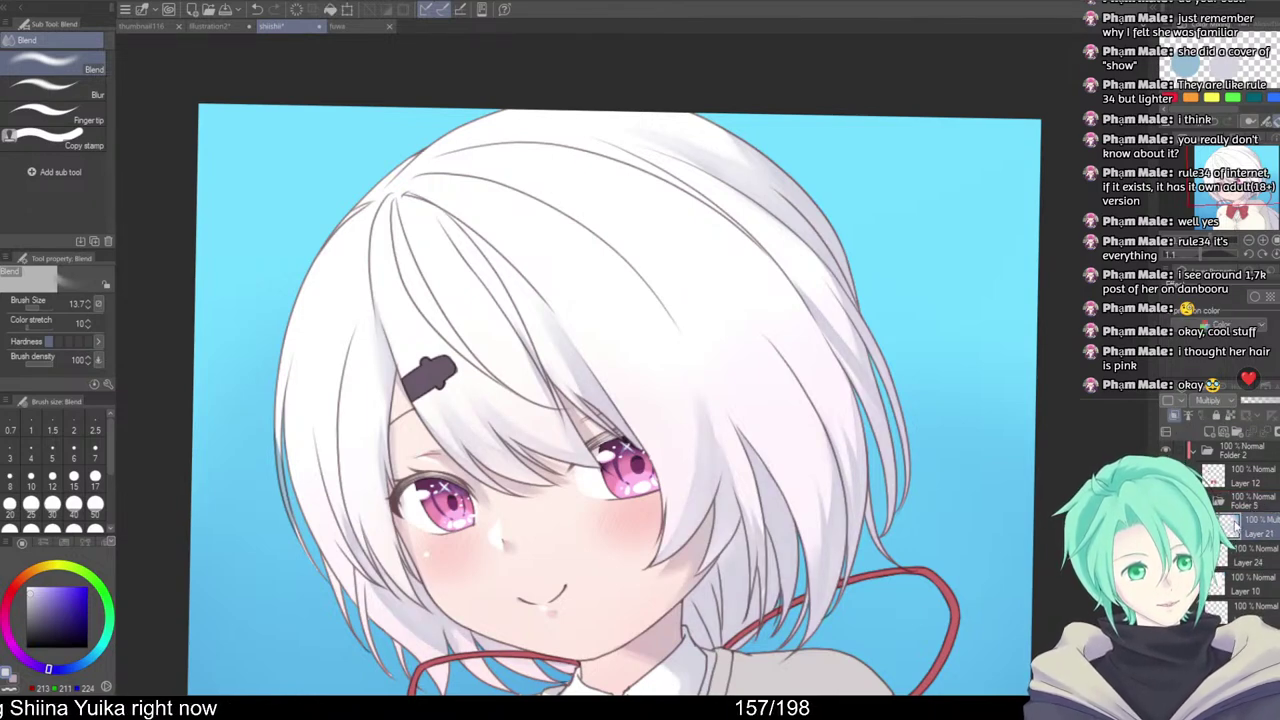
{"action": "left_click", "coordinate": [1254, 502]}
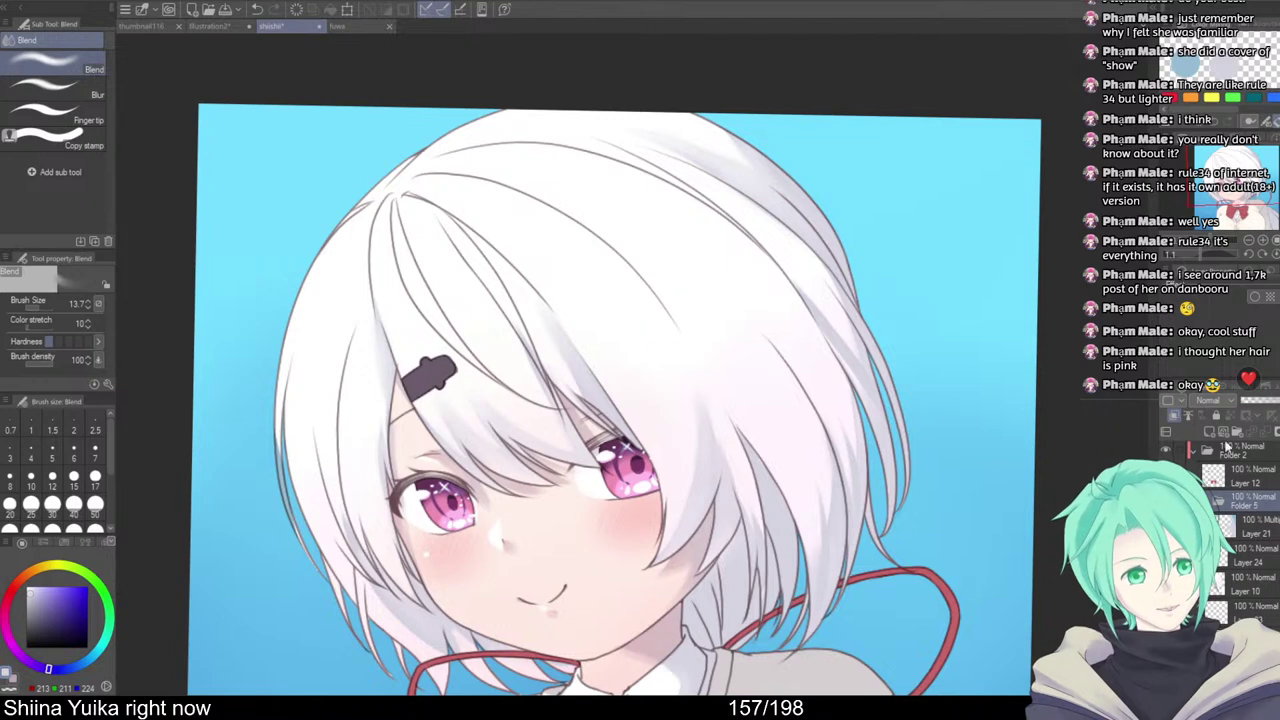
{"action": "left_click", "coordinate": [1215, 59]}
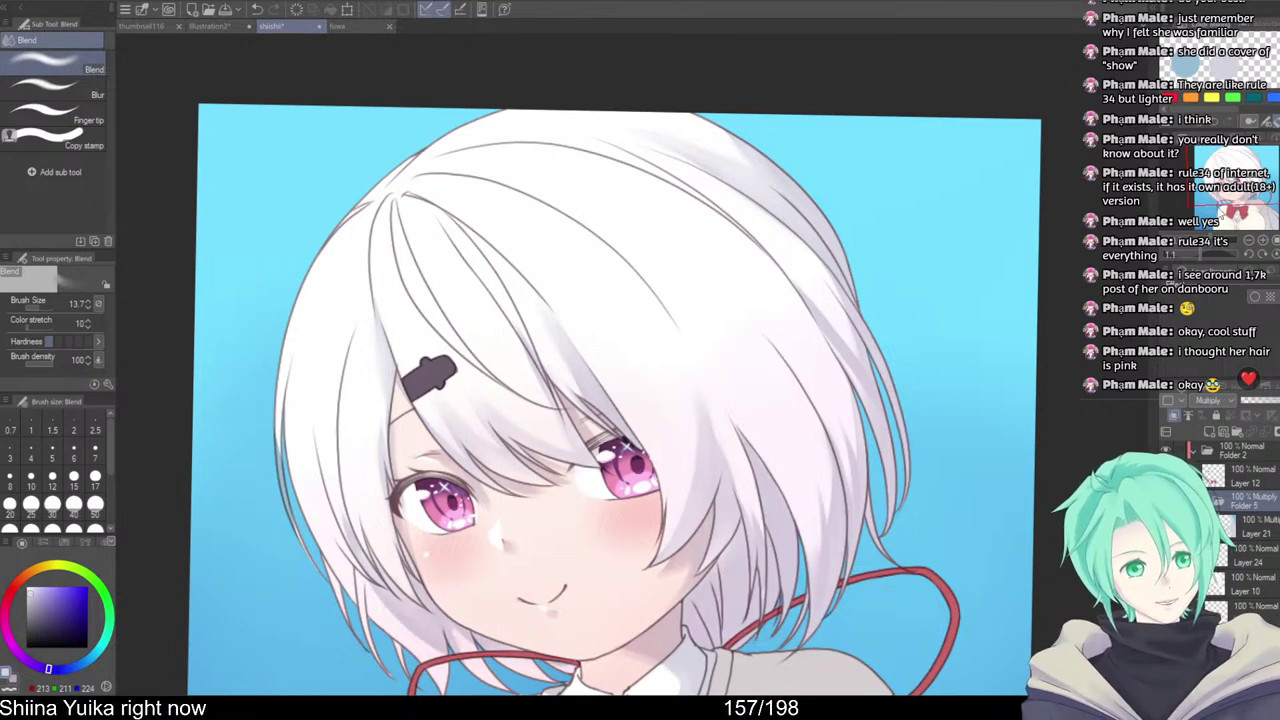
{"action": "left_click", "coordinate": [1251, 531]}
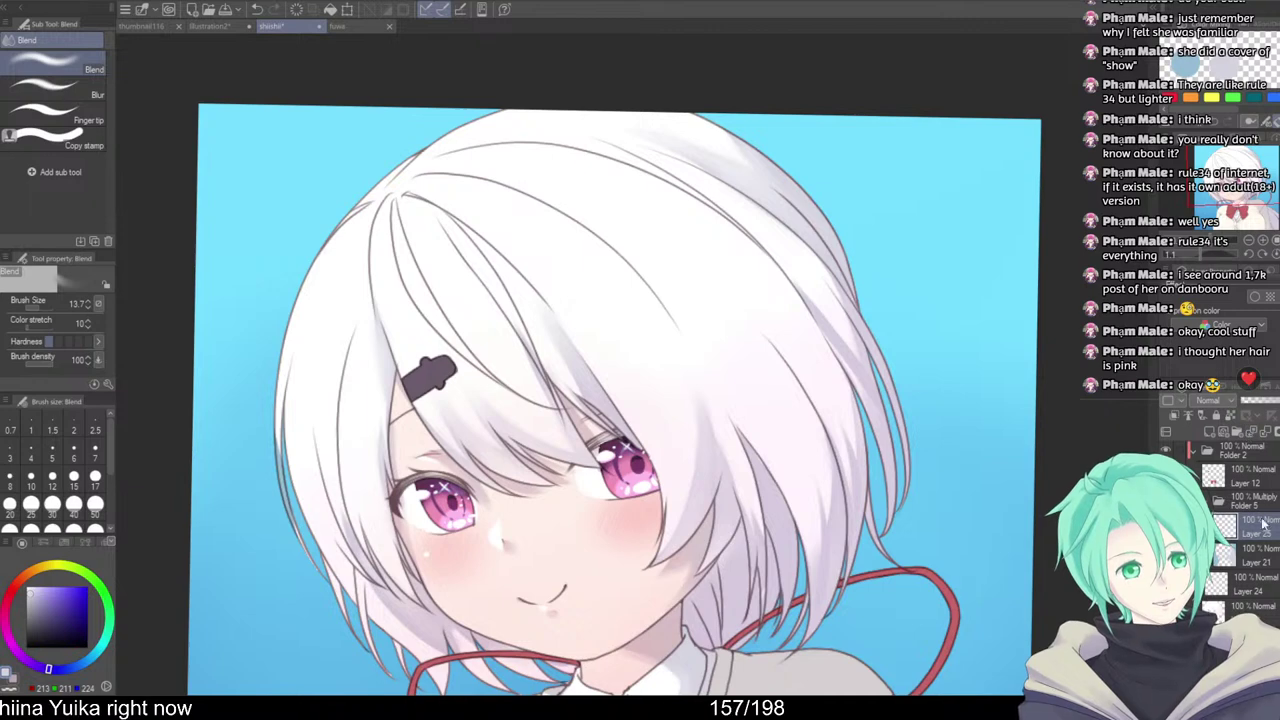
Paint jagged mauve shadow strokes across the crown of the hair with the watercolor brush at size 14.1
{"action": "key", "text": "b"}
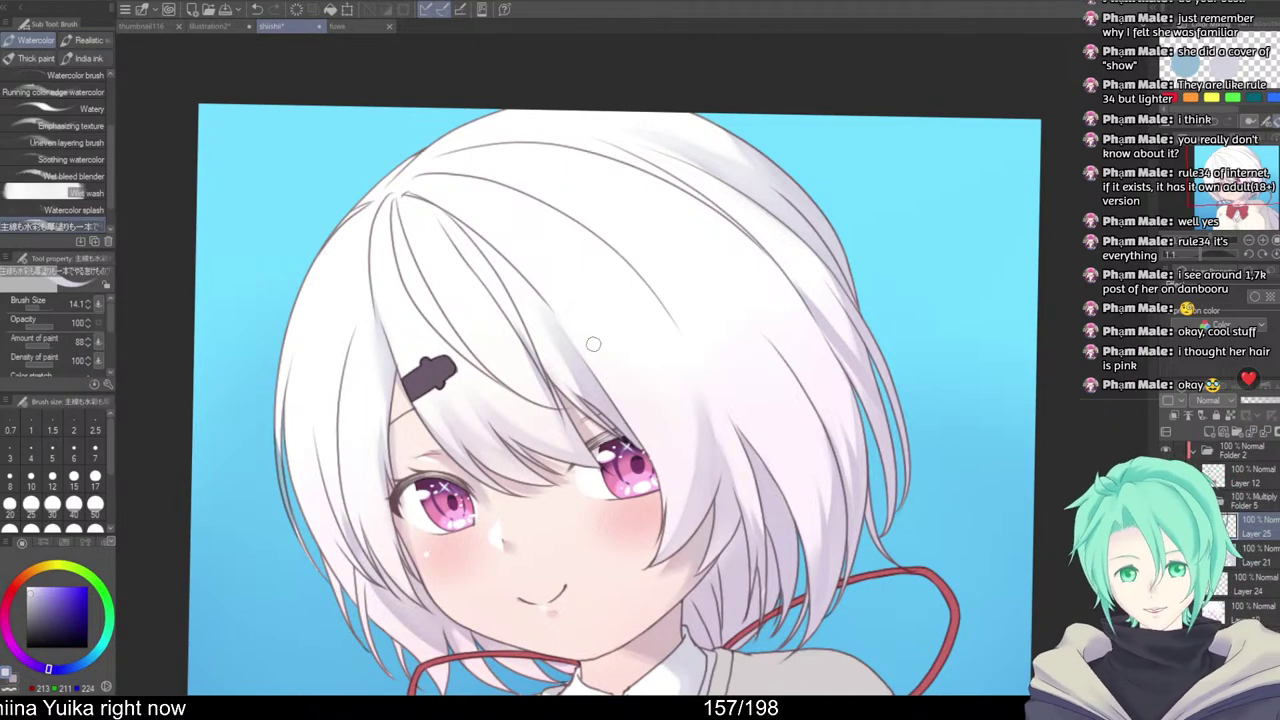
{"action": "mouse_move", "coordinate": [550, 298]}
{"action": "left_mouse_down"}
{"action": "mouse_move", "coordinate": [585, 354]}
{"action": "mouse_move", "coordinate": [587, 325]}
{"action": "mouse_move", "coordinate": [616, 347]}
{"action": "mouse_move", "coordinate": [567, 289]}
{"action": "mouse_move", "coordinate": [573, 274]}
{"action": "mouse_move", "coordinate": [639, 319]}
{"action": "left_mouse_up"}
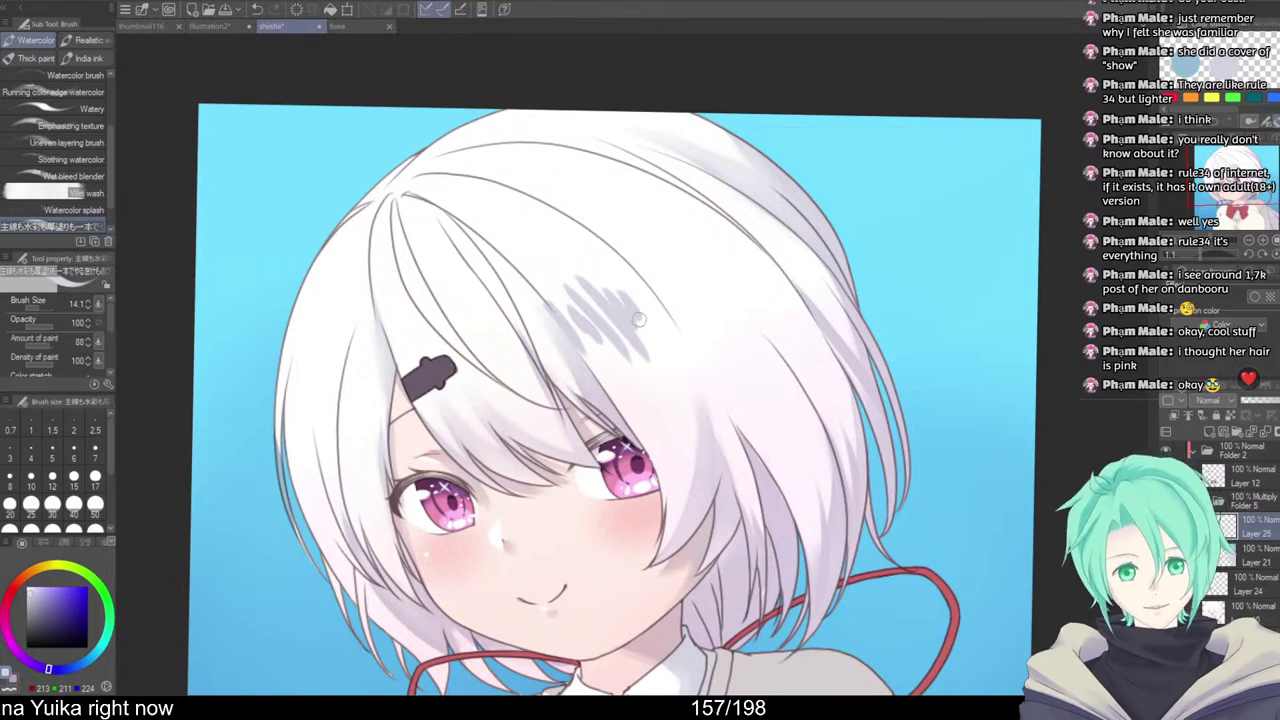
{"action": "mouse_move", "coordinate": [604, 233]}
{"action": "left_mouse_down"}
{"action": "mouse_move", "coordinate": [652, 294]}
{"action": "mouse_move", "coordinate": [653, 263]}
{"action": "mouse_move", "coordinate": [722, 320]}
{"action": "mouse_move", "coordinate": [668, 251]}
{"action": "mouse_move", "coordinate": [728, 303]}
{"action": "mouse_move", "coordinate": [694, 245]}
{"action": "mouse_move", "coordinate": [721, 267]}
{"action": "mouse_move", "coordinate": [694, 198]}
{"action": "mouse_move", "coordinate": [739, 244]}
{"action": "mouse_move", "coordinate": [672, 178]}
{"action": "mouse_move", "coordinate": [730, 204]}
{"action": "left_mouse_up"}
{"action": "mouse_move", "coordinate": [680, 151]}
{"action": "left_mouse_down"}
{"action": "mouse_move", "coordinate": [728, 156]}
{"action": "mouse_move", "coordinate": [702, 124]}
{"action": "left_mouse_up"}
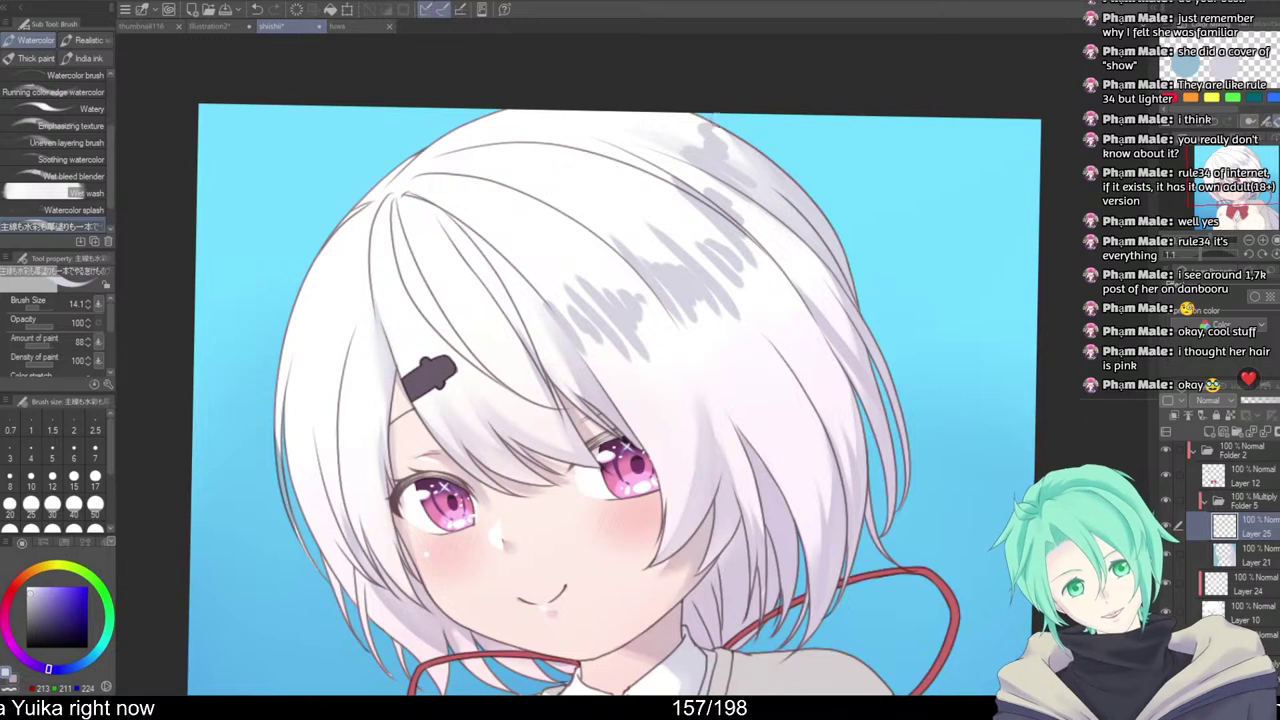
Paint short mauve shadow strokes on the fringe beside the hair clip and on the side locks next to it
{"action": "scroll", "coordinate": [815, 180], "scroll_direction": "down", "scroll_amount": 4}
{"action": "key", "text": "ctrl+plus"}
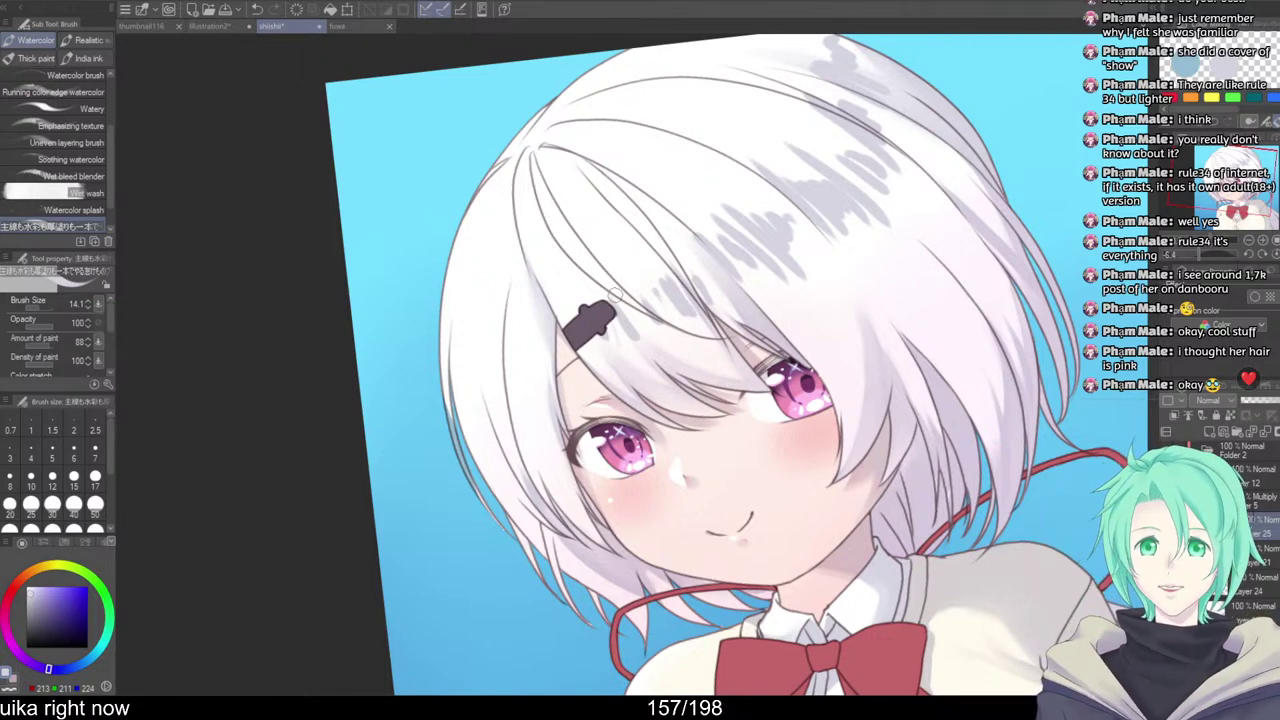
{"action": "mouse_move", "coordinate": [538, 322]}
{"action": "left_mouse_down"}
{"action": "mouse_move", "coordinate": [529, 353]}
{"action": "mouse_move", "coordinate": [522, 331]}
{"action": "mouse_move", "coordinate": [469, 337]}
{"action": "mouse_move", "coordinate": [450, 316]}
{"action": "mouse_move", "coordinate": [453, 374]}
{"action": "mouse_move", "coordinate": [505, 342]}
{"action": "left_mouse_up"}
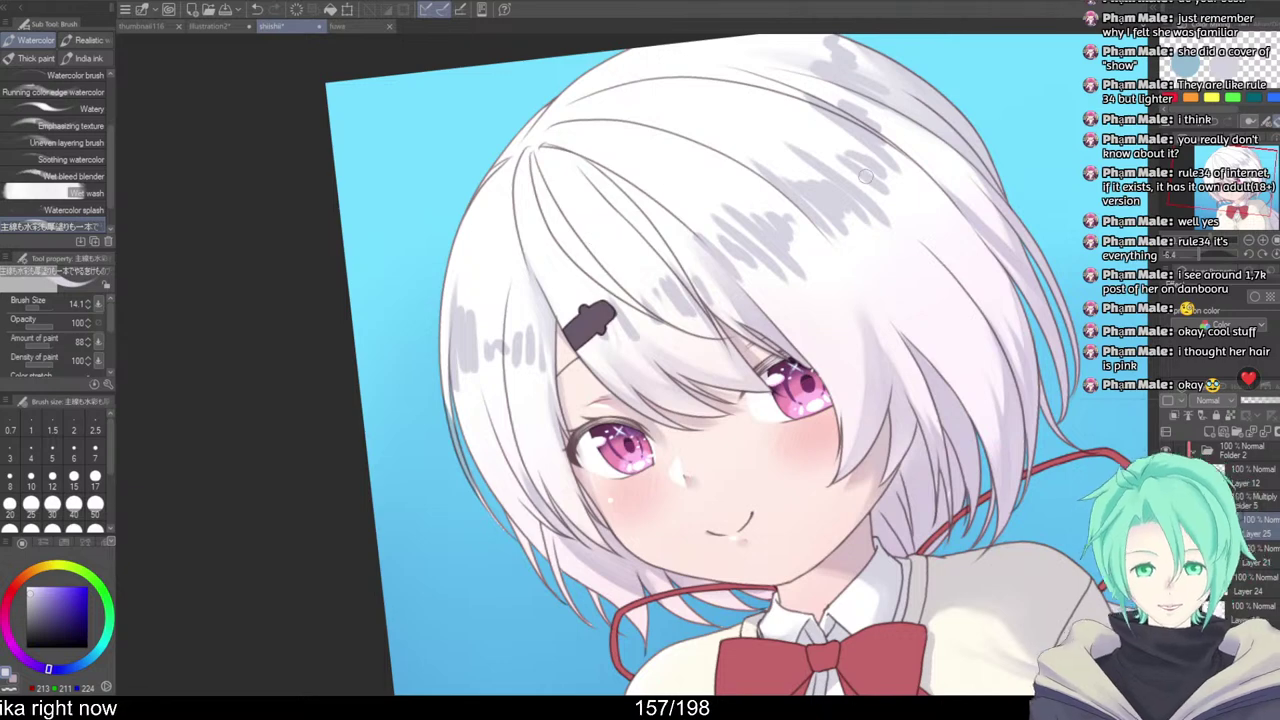
Erase the jagged shadow strokes on the crown with the hard eraser at size 110.7
{"action": "scroll", "coordinate": [858, 186], "scroll_direction": "down", "scroll_amount": 6}
{"action": "scroll", "coordinate": [848, 198], "scroll_direction": "up", "scroll_amount": 4}
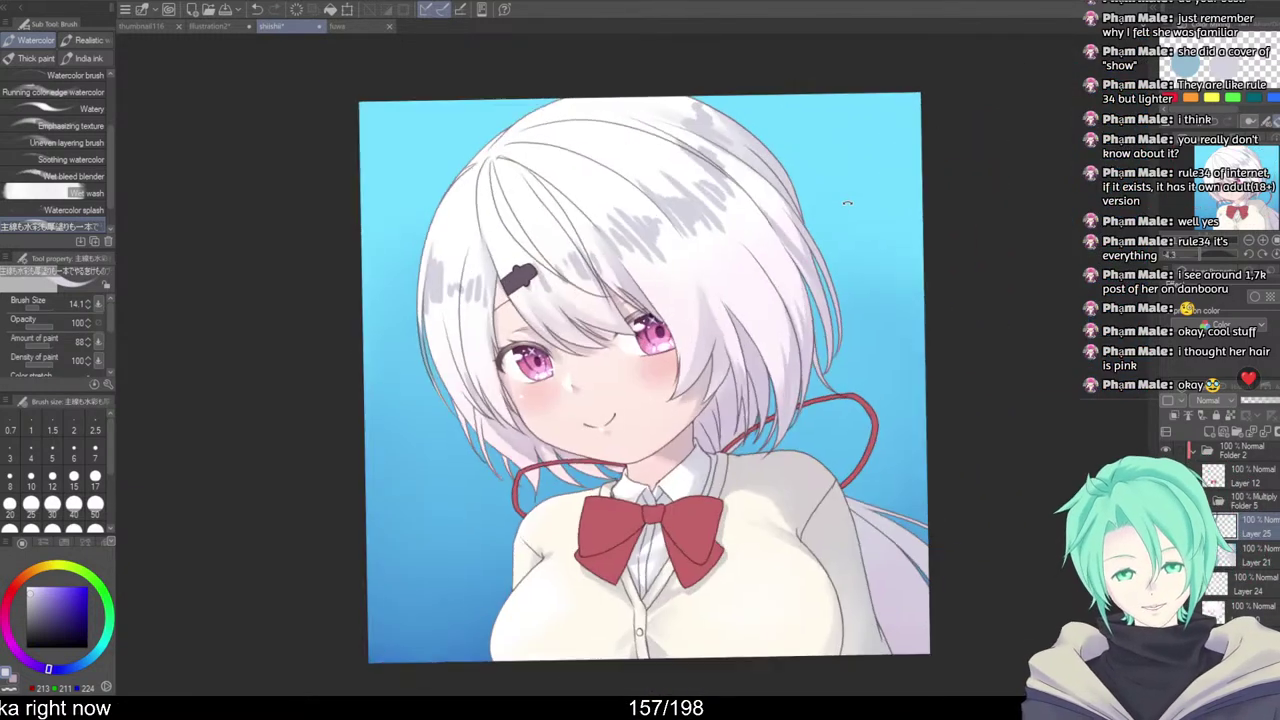
{"action": "key", "text": "e"}
{"action": "left_click_drag", "start_coordinate": [715, 294], "coordinate": [756, 294]}
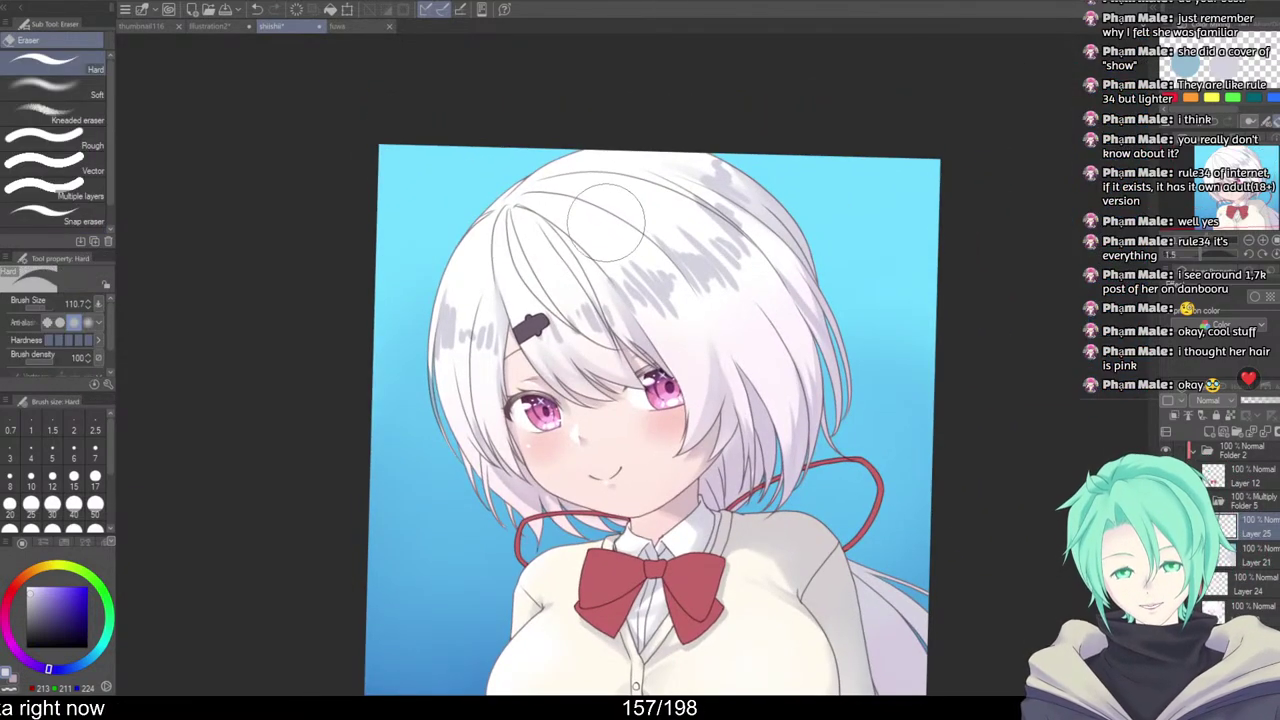
{"action": "left_click_drag", "start_coordinate": [606, 223], "coordinate": [740, 322]}
{"action": "left_click_drag", "start_coordinate": [669, 201], "coordinate": [801, 307]}
{"action": "scroll", "coordinate": [800, 267], "scroll_direction": "up", "scroll_amount": 3}
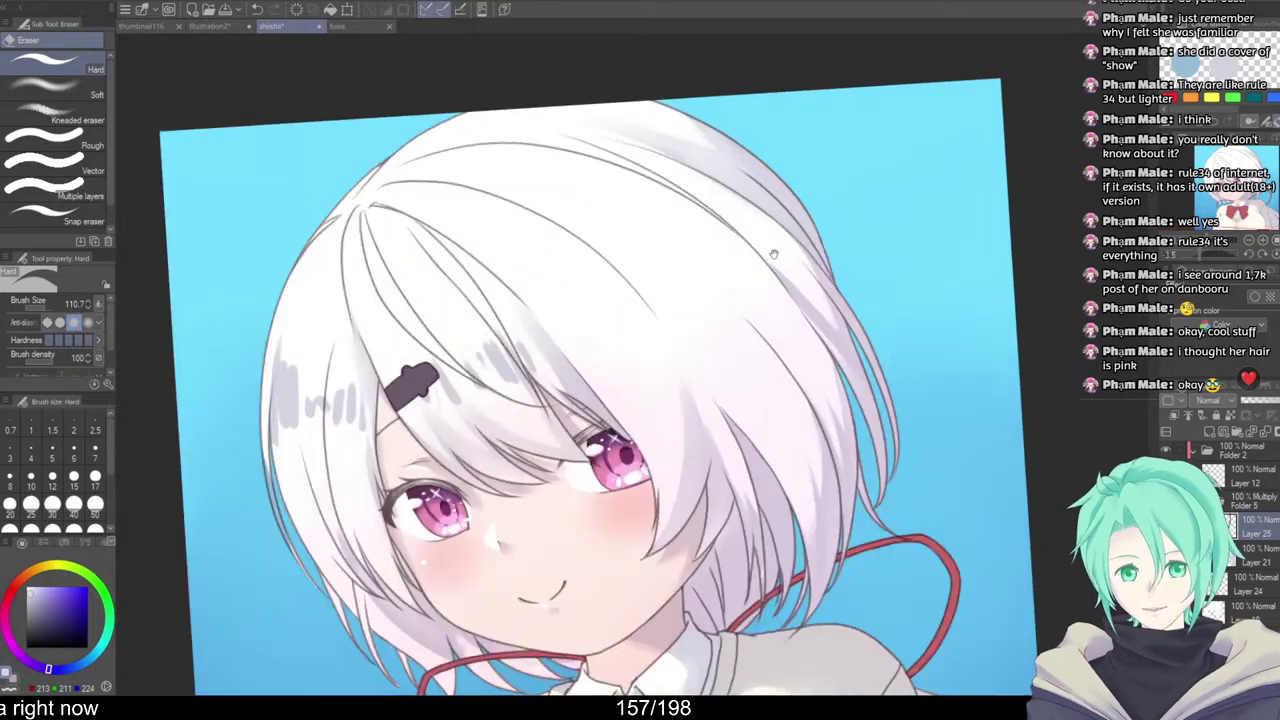
Repaint a zigzag band of mauve shadow from above the fringe up to the back of the crown at size 14.1
{"action": "key", "text": "b"}
{"action": "mouse_move", "coordinate": [563, 336]}
{"action": "left_mouse_down"}
{"action": "mouse_move", "coordinate": [607, 372]}
{"action": "mouse_move", "coordinate": [636, 368]}
{"action": "mouse_move", "coordinate": [578, 308]}
{"action": "mouse_move", "coordinate": [631, 345]}
{"action": "mouse_move", "coordinate": [638, 323]}
{"action": "mouse_move", "coordinate": [598, 275]}
{"action": "mouse_move", "coordinate": [657, 317]}
{"action": "mouse_move", "coordinate": [662, 280]}
{"action": "mouse_move", "coordinate": [642, 278]}
{"action": "mouse_move", "coordinate": [695, 265]}
{"action": "left_mouse_up"}
{"action": "mouse_move", "coordinate": [618, 198]}
{"action": "left_mouse_down"}
{"action": "mouse_move", "coordinate": [697, 259]}
{"action": "mouse_move", "coordinate": [664, 215]}
{"action": "mouse_move", "coordinate": [707, 231]}
{"action": "mouse_move", "coordinate": [682, 178]}
{"action": "mouse_move", "coordinate": [693, 164]}
{"action": "mouse_move", "coordinate": [658, 130]}
{"action": "mouse_move", "coordinate": [700, 137]}
{"action": "left_mouse_up"}
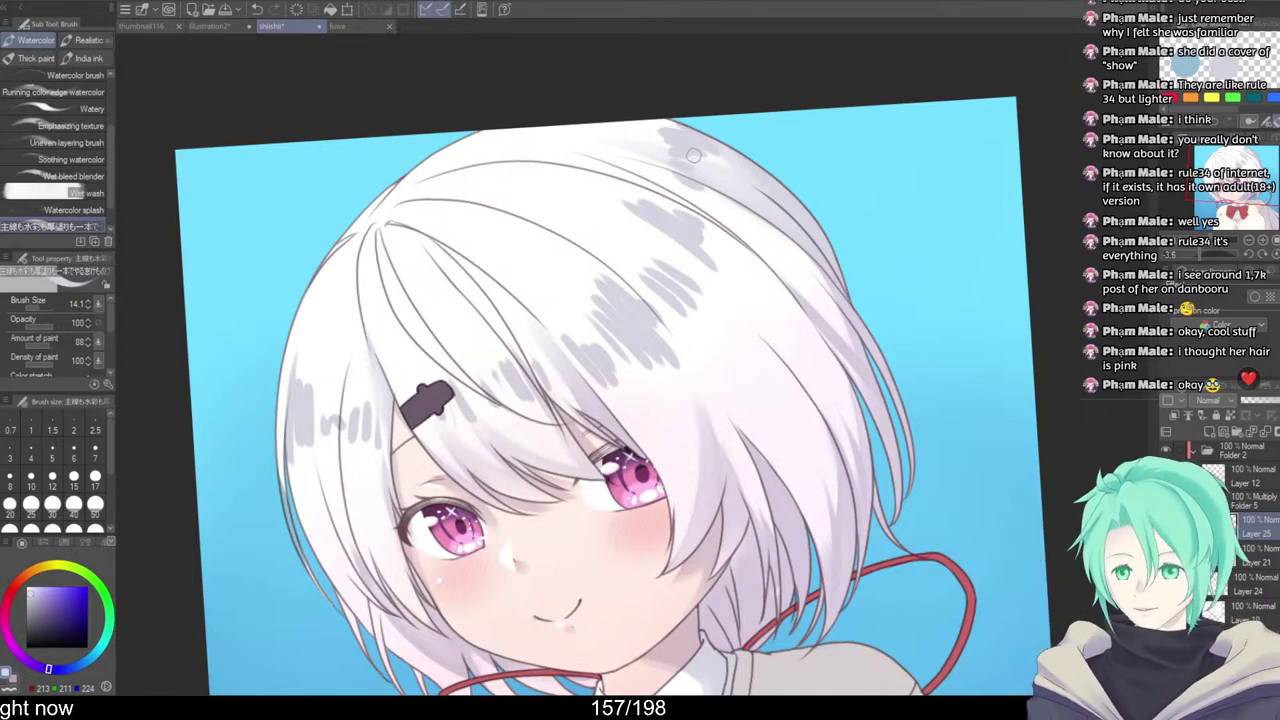
Soften the shadow strokes on the side locks and the fringe around the hair clip with the Blend tool at size 26.0
{"action": "key", "text": "j"}
{"action": "key", "text": "bracketright"}
{"action": "key", "text": "bracketright"}
{"action": "key", "text": "bracketright"}
{"action": "left_click_drag", "start_coordinate": [309, 335], "coordinate": [304, 409]}
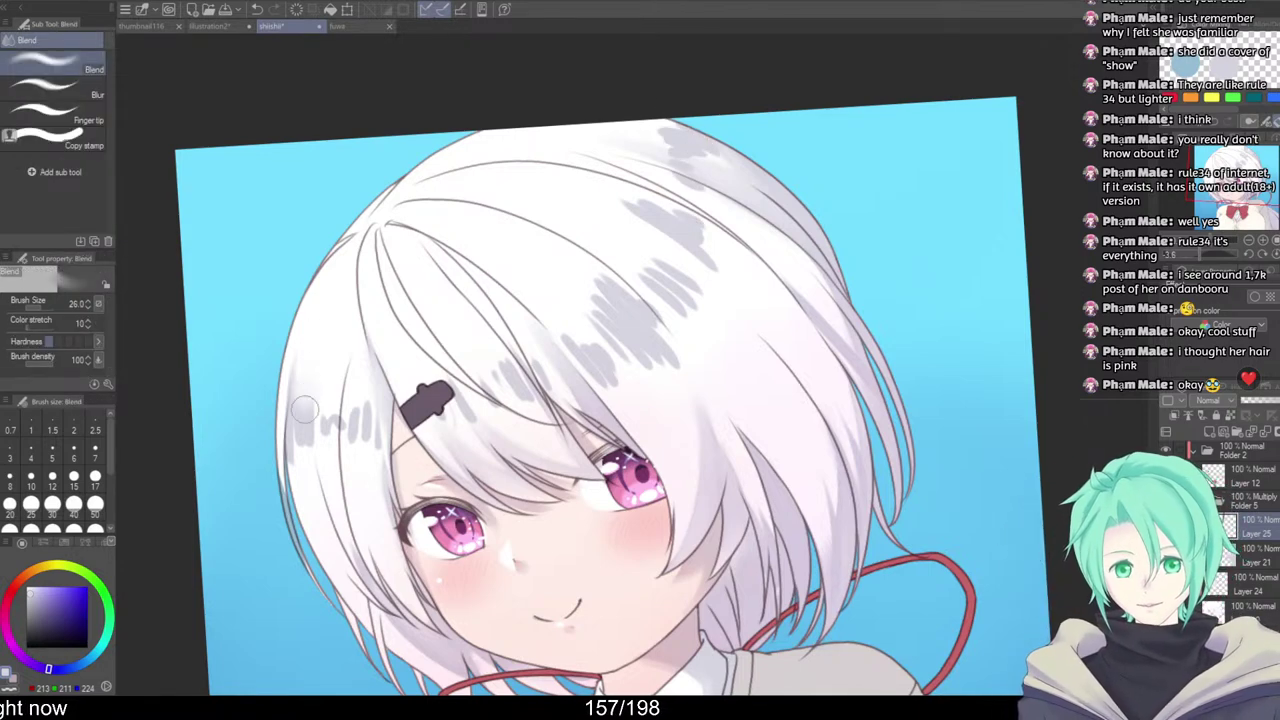
{"action": "mouse_move", "coordinate": [309, 479]}
{"action": "left_mouse_down"}
{"action": "mouse_move", "coordinate": [304, 440]}
{"action": "mouse_move", "coordinate": [319, 465]}
{"action": "mouse_move", "coordinate": [336, 457]}
{"action": "mouse_move", "coordinate": [330, 383]}
{"action": "mouse_move", "coordinate": [361, 479]}
{"action": "mouse_move", "coordinate": [364, 441]}
{"action": "mouse_move", "coordinate": [376, 453]}
{"action": "mouse_move", "coordinate": [354, 385]}
{"action": "mouse_move", "coordinate": [372, 454]}
{"action": "mouse_move", "coordinate": [365, 402]}
{"action": "left_mouse_up"}
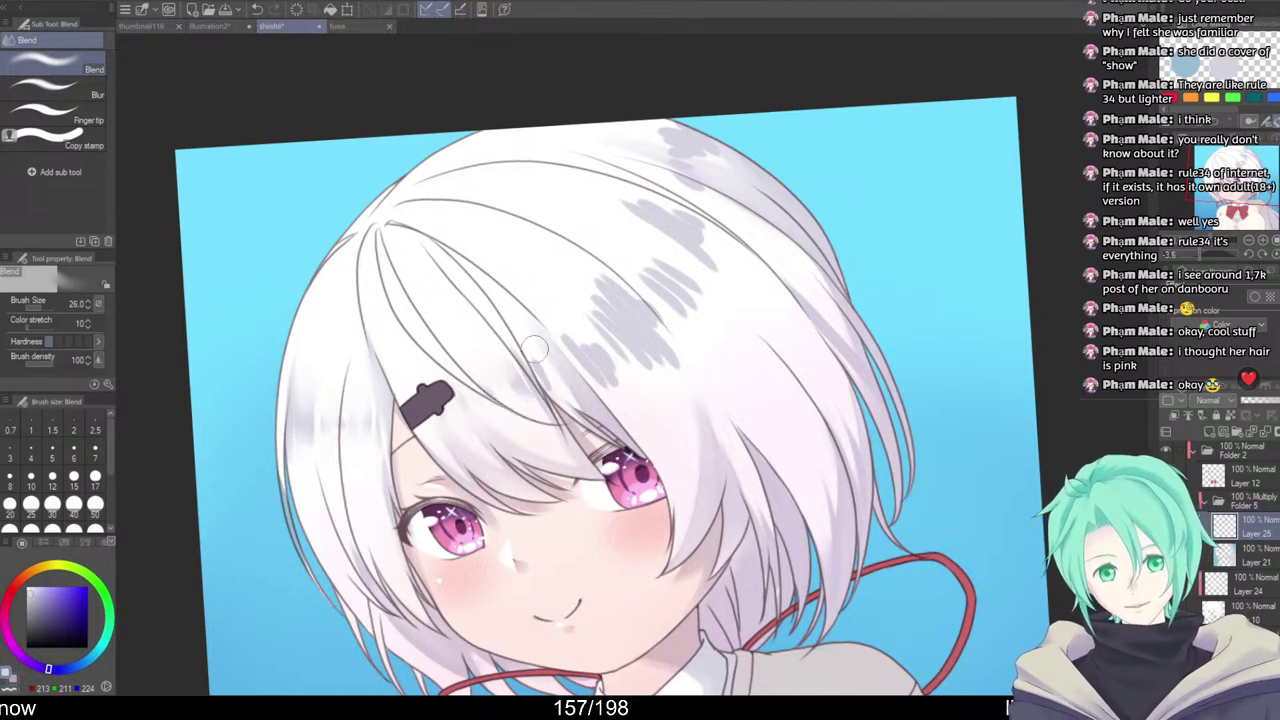
Blend the zigzag shadow band across the crown into soft gradients with the Blend tool at size 26.0
{"action": "left_click_drag", "start_coordinate": [553, 301], "coordinate": [601, 348]}
{"action": "mouse_move", "coordinate": [575, 273]}
{"action": "left_mouse_down"}
{"action": "mouse_move", "coordinate": [603, 312]}
{"action": "mouse_move", "coordinate": [625, 295]}
{"action": "left_mouse_up"}
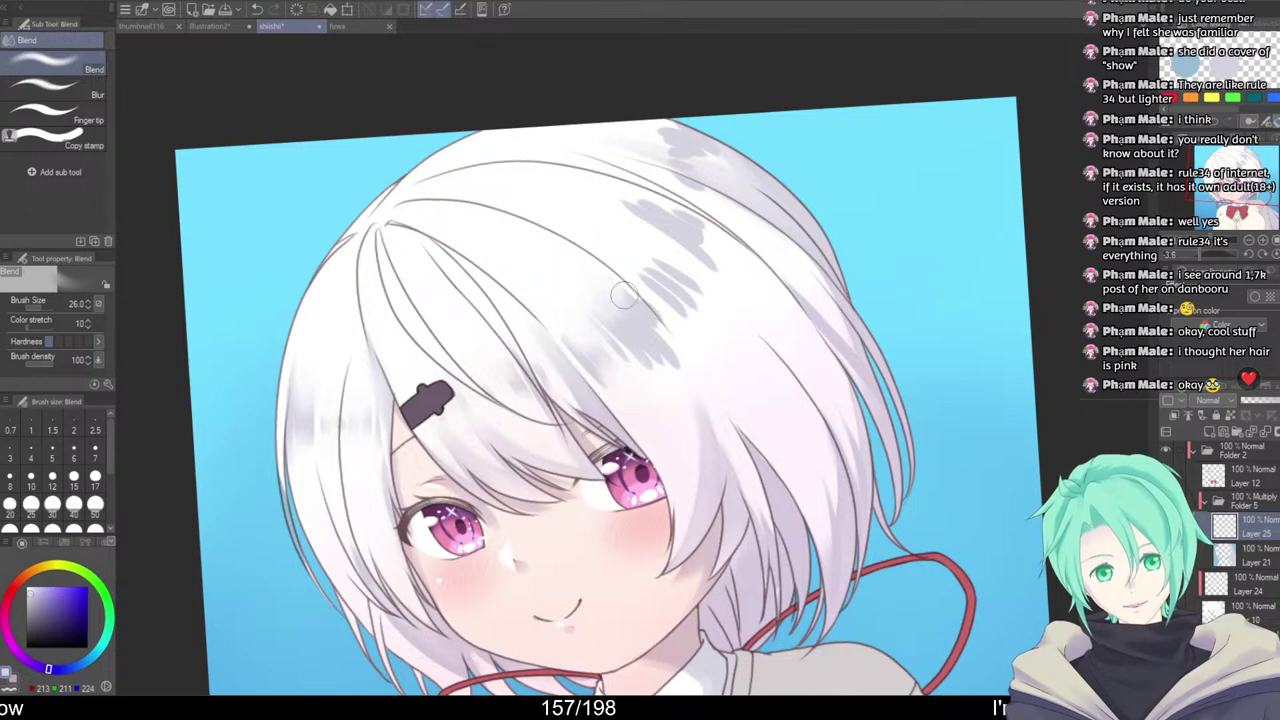
{"action": "left_click_drag", "start_coordinate": [653, 381], "coordinate": [615, 331]}
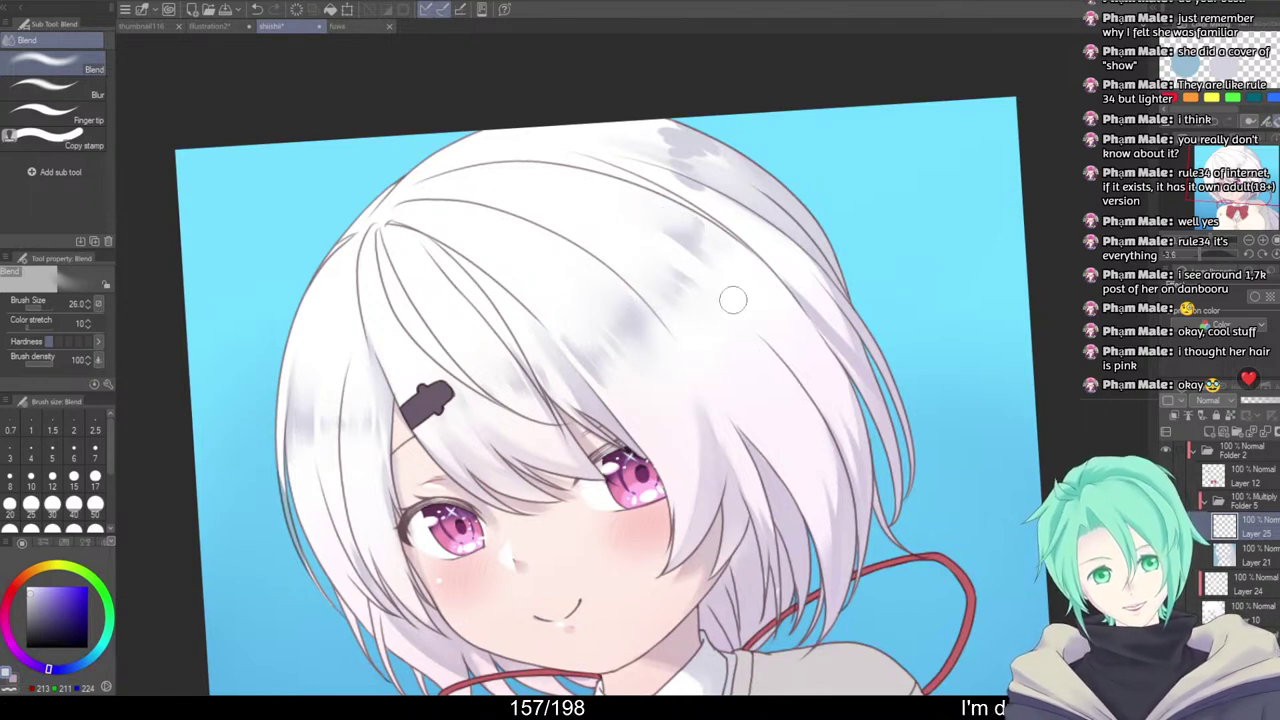
{"action": "left_click_drag", "start_coordinate": [656, 135], "coordinate": [737, 177]}
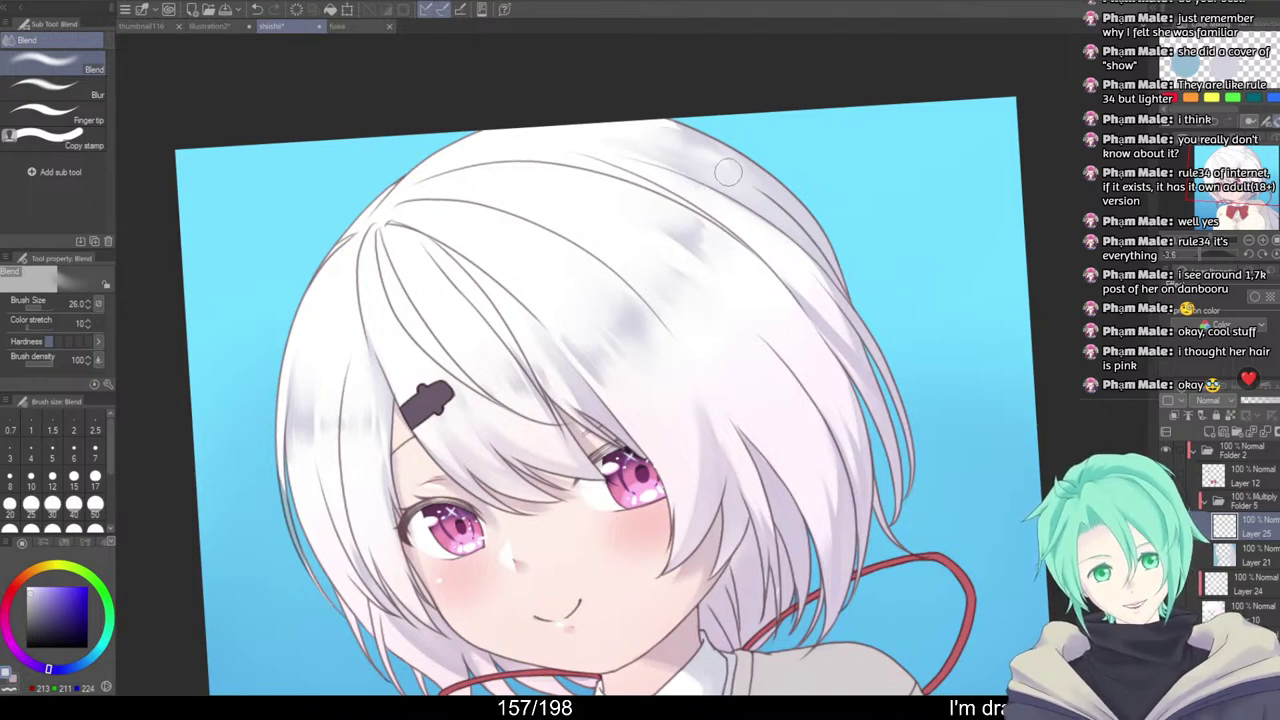
Paint streaky mauve shadow strokes over the shadow band from the crown to the back of the head with the watercolor brush at size 13.5
{"action": "scroll", "coordinate": [872, 343], "scroll_direction": "down", "scroll_amount": 5}
{"action": "mouse_move", "coordinate": [872, 343]}
{"action": "left_mouse_down"}
{"action": "mouse_move", "coordinate": [832, 291]}
{"action": "mouse_move", "coordinate": [849, 303]}
{"action": "mouse_move", "coordinate": [861, 356]}
{"action": "left_mouse_up"}
{"action": "left_click_drag", "start_coordinate": [726, 254], "coordinate": [810, 372]}
{"action": "key", "text": "b"}
{"action": "mouse_move", "coordinate": [704, 406]}
{"action": "left_mouse_down"}
{"action": "mouse_move", "coordinate": [723, 408]}
{"action": "mouse_move", "coordinate": [640, 355]}
{"action": "left_mouse_up"}
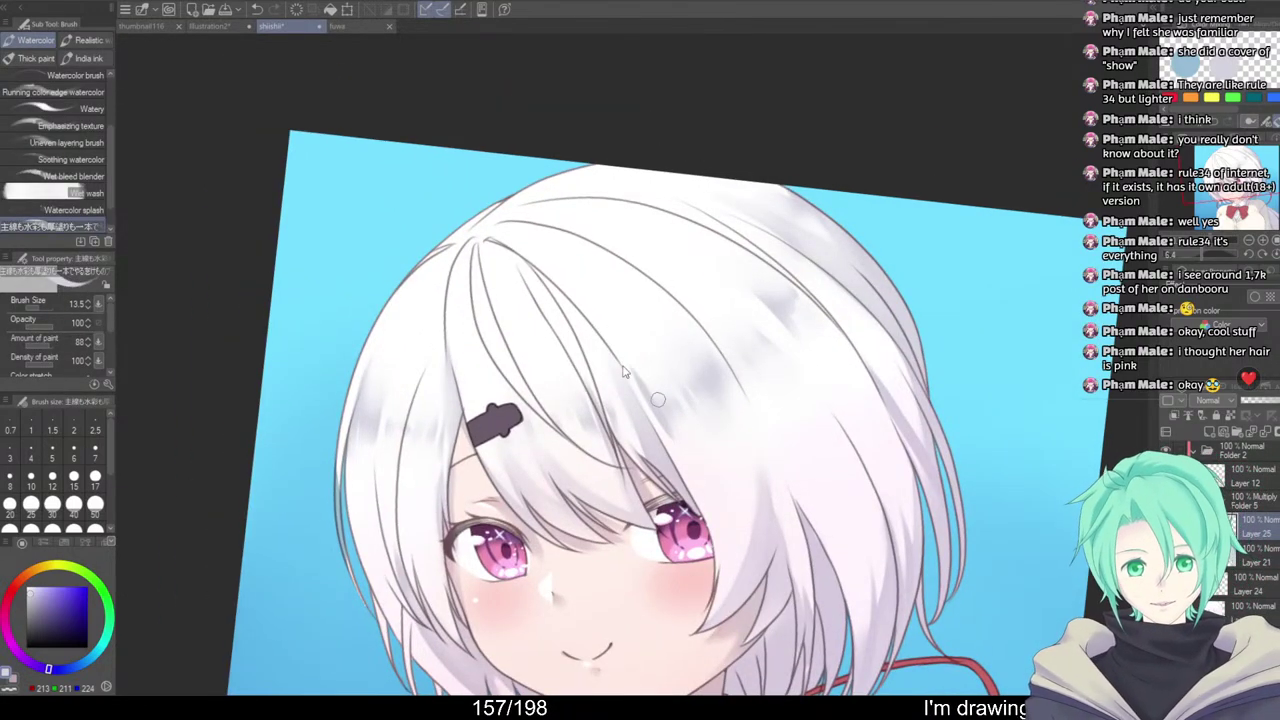
{"action": "mouse_move", "coordinate": [680, 340]}
{"action": "left_mouse_down"}
{"action": "mouse_move", "coordinate": [707, 282]}
{"action": "mouse_move", "coordinate": [696, 309]}
{"action": "mouse_move", "coordinate": [770, 367]}
{"action": "left_mouse_up"}
{"action": "mouse_move", "coordinate": [694, 268]}
{"action": "left_mouse_down"}
{"action": "mouse_move", "coordinate": [786, 355]}
{"action": "mouse_move", "coordinate": [784, 310]}
{"action": "left_mouse_up"}
{"action": "left_click_drag", "start_coordinate": [768, 248], "coordinate": [814, 283]}
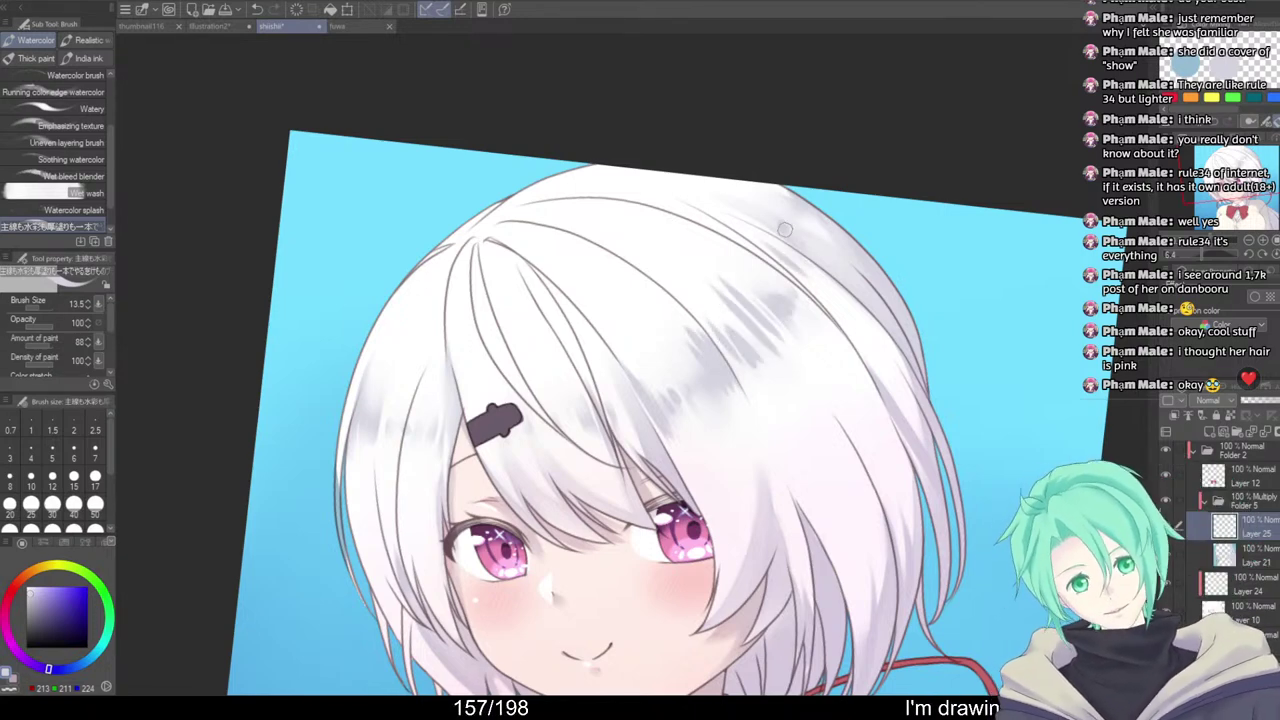
{"action": "left_click_drag", "start_coordinate": [748, 200], "coordinate": [836, 278]}
{"action": "mouse_move", "coordinate": [812, 254]}
{"action": "left_mouse_down"}
{"action": "mouse_move", "coordinate": [849, 283]}
{"action": "mouse_move", "coordinate": [837, 212]}
{"action": "mouse_move", "coordinate": [851, 273]}
{"action": "mouse_move", "coordinate": [880, 289]}
{"action": "mouse_move", "coordinate": [846, 227]}
{"action": "mouse_move", "coordinate": [912, 279]}
{"action": "mouse_move", "coordinate": [828, 145]}
{"action": "left_mouse_up"}
Add short mauve shadow streaks to the side locks beside the hair clip with the watercolor brush at size 13.5
{"action": "scroll", "coordinate": [857, 294], "scroll_direction": "down", "scroll_amount": 2}
{"action": "scroll", "coordinate": [685, 304], "scroll_direction": "up", "scroll_amount": 2}
{"action": "left_click_drag", "start_coordinate": [579, 299], "coordinate": [580, 438]}
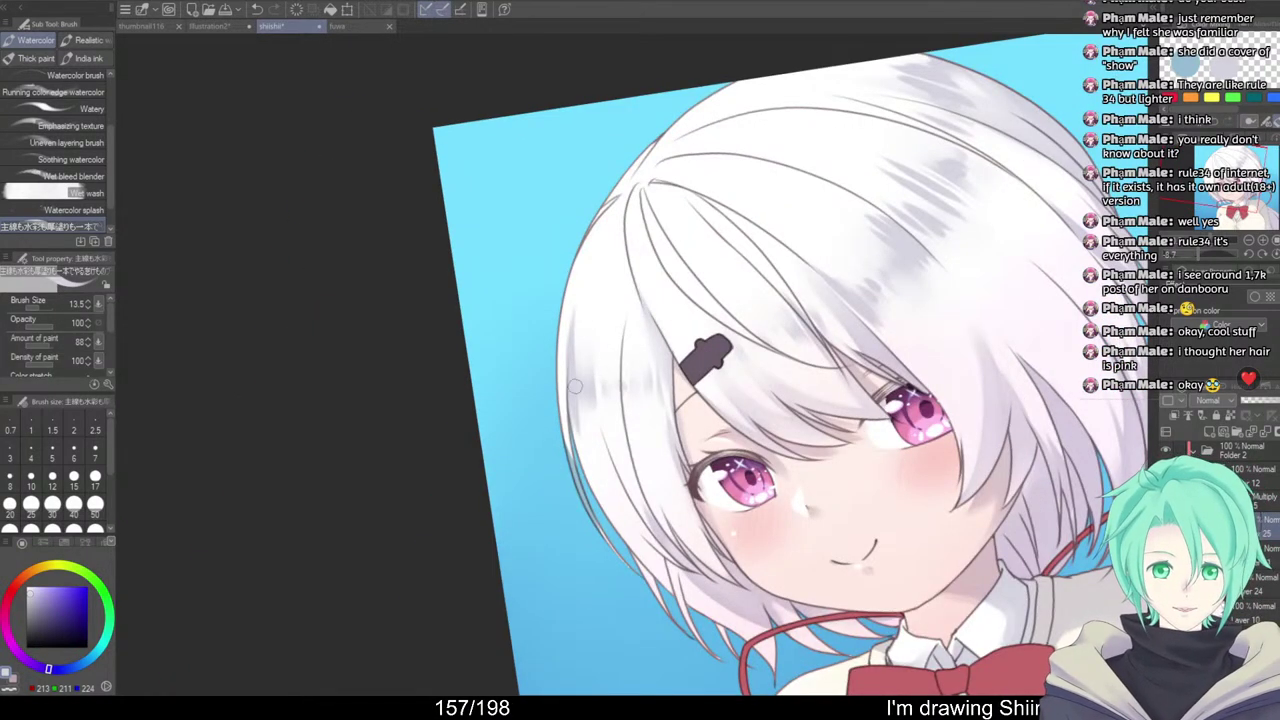
{"action": "left_click_drag", "start_coordinate": [575, 334], "coordinate": [576, 434]}
{"action": "left_click_drag", "start_coordinate": [601, 375], "coordinate": [628, 363]}
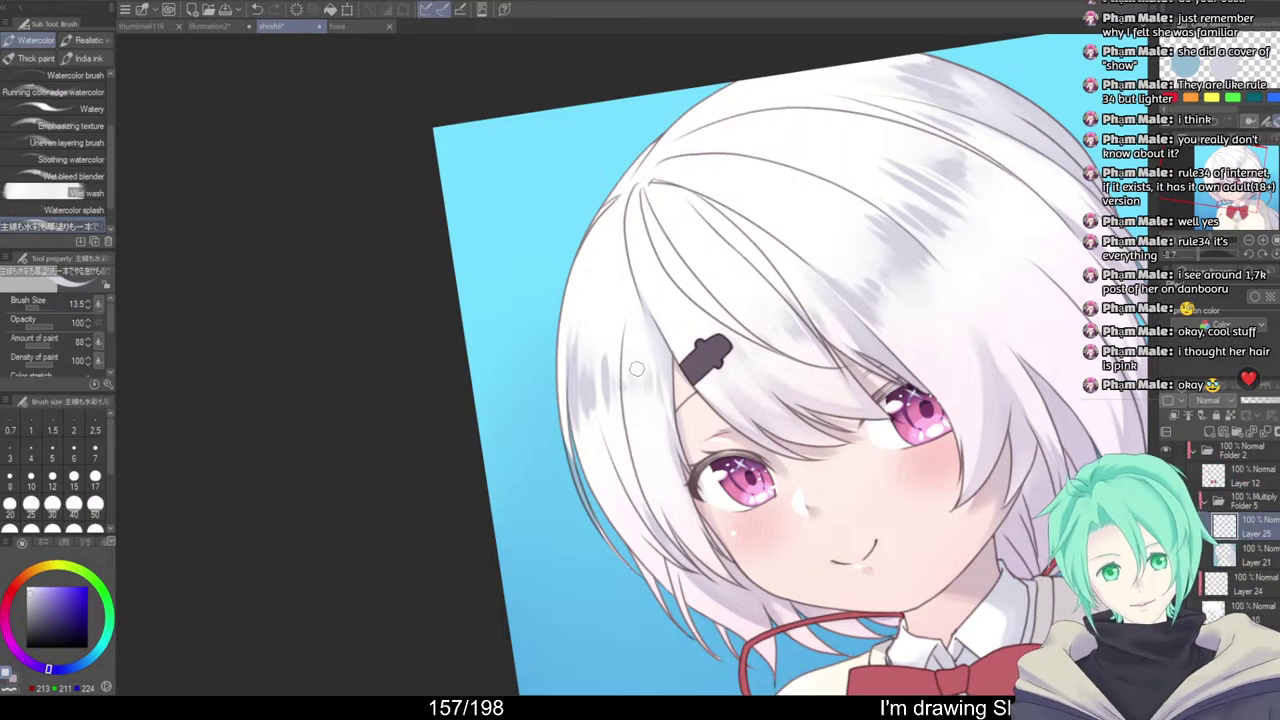
Soften the new shadow streaks on the side locks and across the crown with the Blend tool at size 26.0
{"action": "key", "text": "j"}
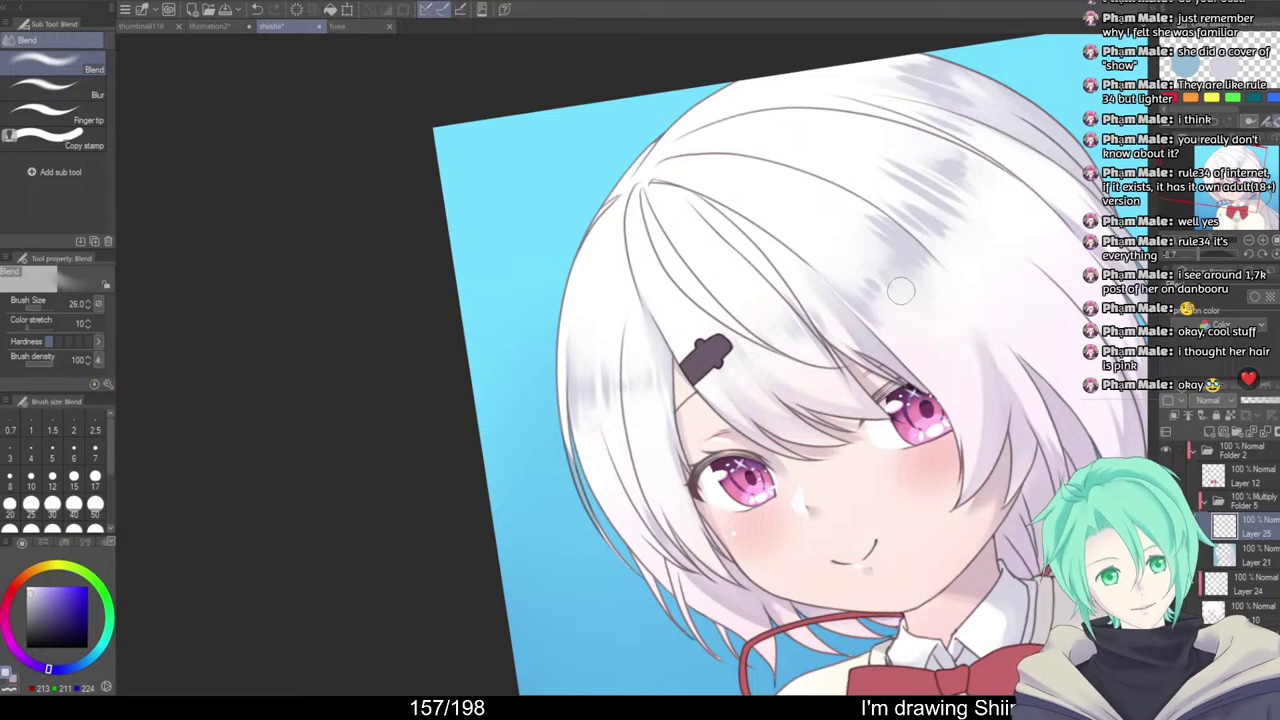
{"action": "mouse_move", "coordinate": [891, 194]}
{"action": "left_mouse_down"}
{"action": "mouse_move", "coordinate": [931, 214]}
{"action": "mouse_move", "coordinate": [909, 155]}
{"action": "mouse_move", "coordinate": [930, 157]}
{"action": "mouse_move", "coordinate": [868, 174]}
{"action": "mouse_move", "coordinate": [939, 237]}
{"action": "mouse_move", "coordinate": [984, 217]}
{"action": "mouse_move", "coordinate": [962, 177]}
{"action": "mouse_move", "coordinate": [967, 136]}
{"action": "mouse_move", "coordinate": [1046, 178]}
{"action": "left_mouse_up"}
{"action": "left_click_drag", "start_coordinate": [1046, 178], "coordinate": [925, 234]}
{"action": "left_click_drag", "start_coordinate": [804, 175], "coordinate": [840, 187]}
{"action": "left_click_drag", "start_coordinate": [903, 226], "coordinate": [1000, 262]}
{"action": "left_click_drag", "start_coordinate": [1019, 273], "coordinate": [986, 257]}
{"action": "left_click_drag", "start_coordinate": [988, 318], "coordinate": [970, 253]}
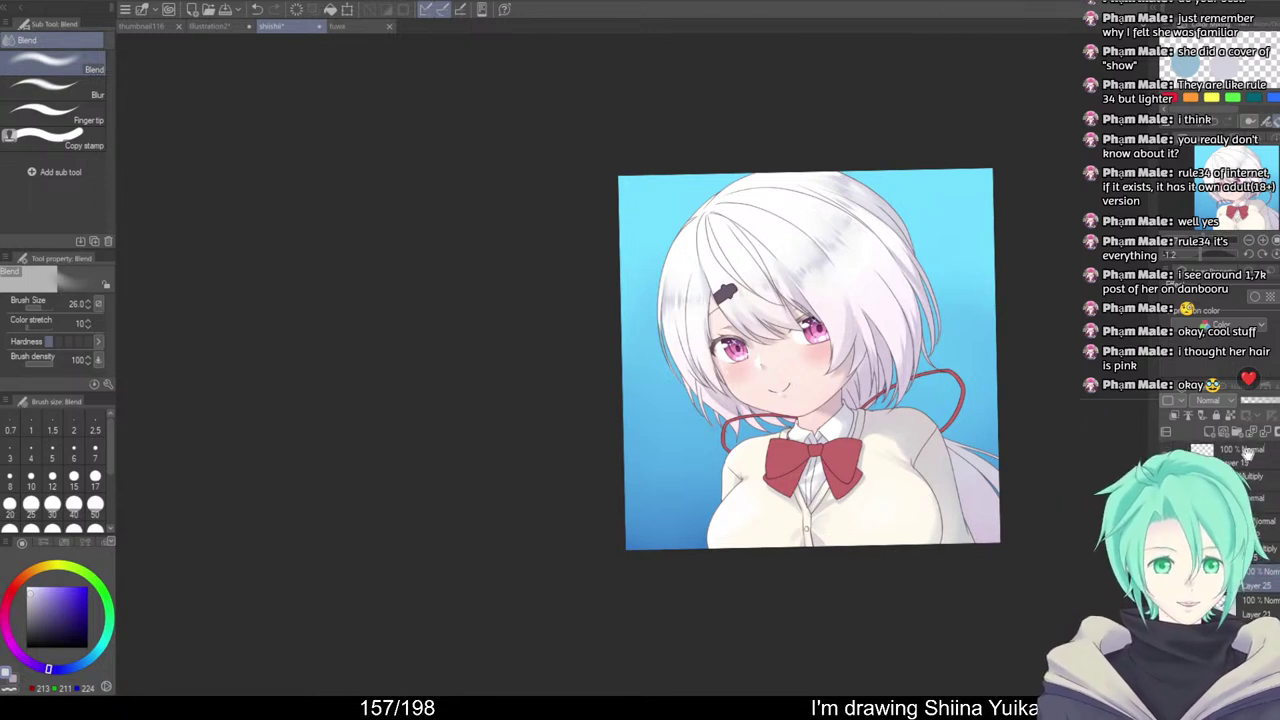
Erase the stray colour along the outer edge of the side locks on Layer 21 with the Hard eraser at size 20.2
{"action": "scroll", "coordinate": [659, 319], "scroll_direction": "up", "scroll_amount": 5}
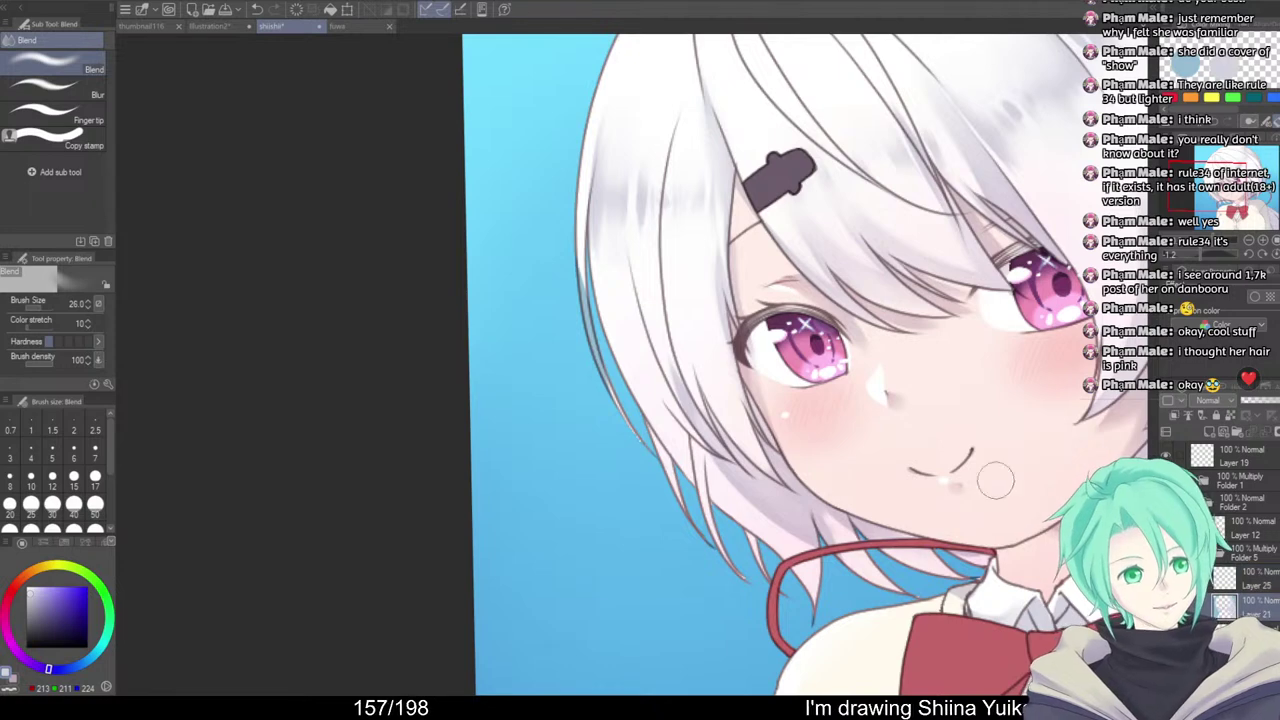
{"action": "key", "text": "e"}
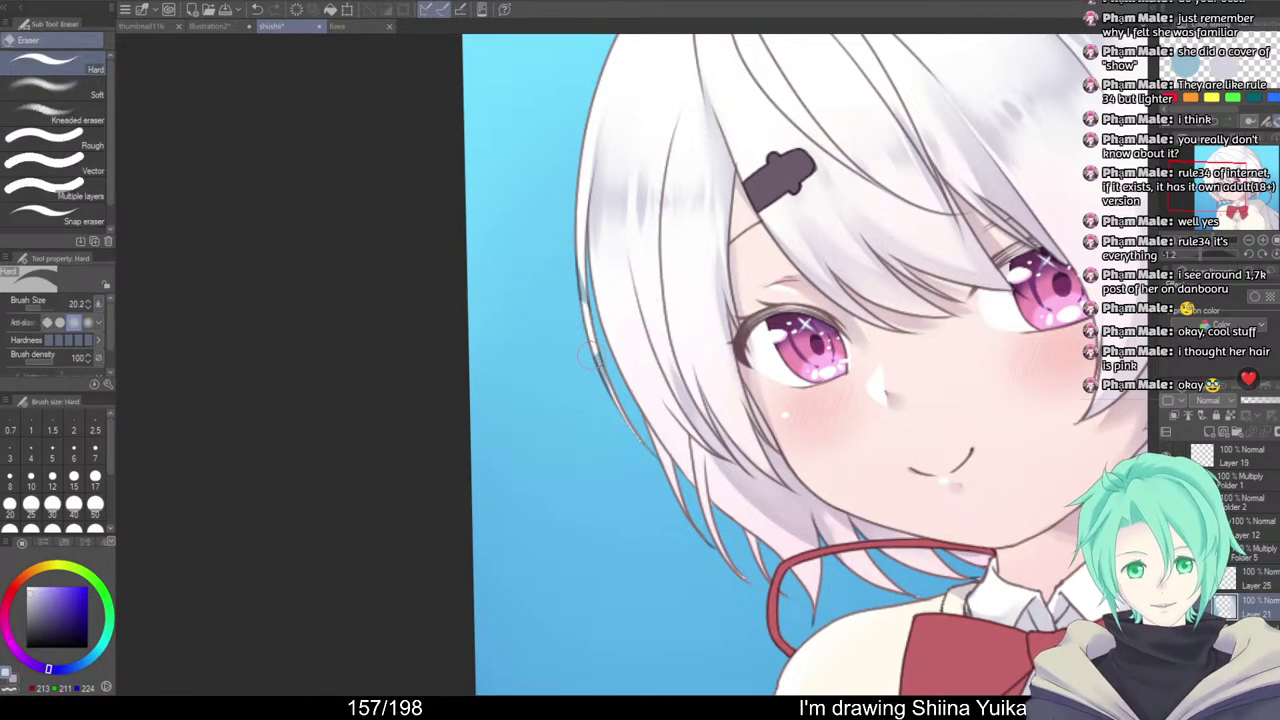
{"action": "left_click_drag", "start_coordinate": [591, 355], "coordinate": [585, 326]}
{"action": "scroll", "coordinate": [782, 410], "scroll_direction": "down", "scroll_amount": 5}
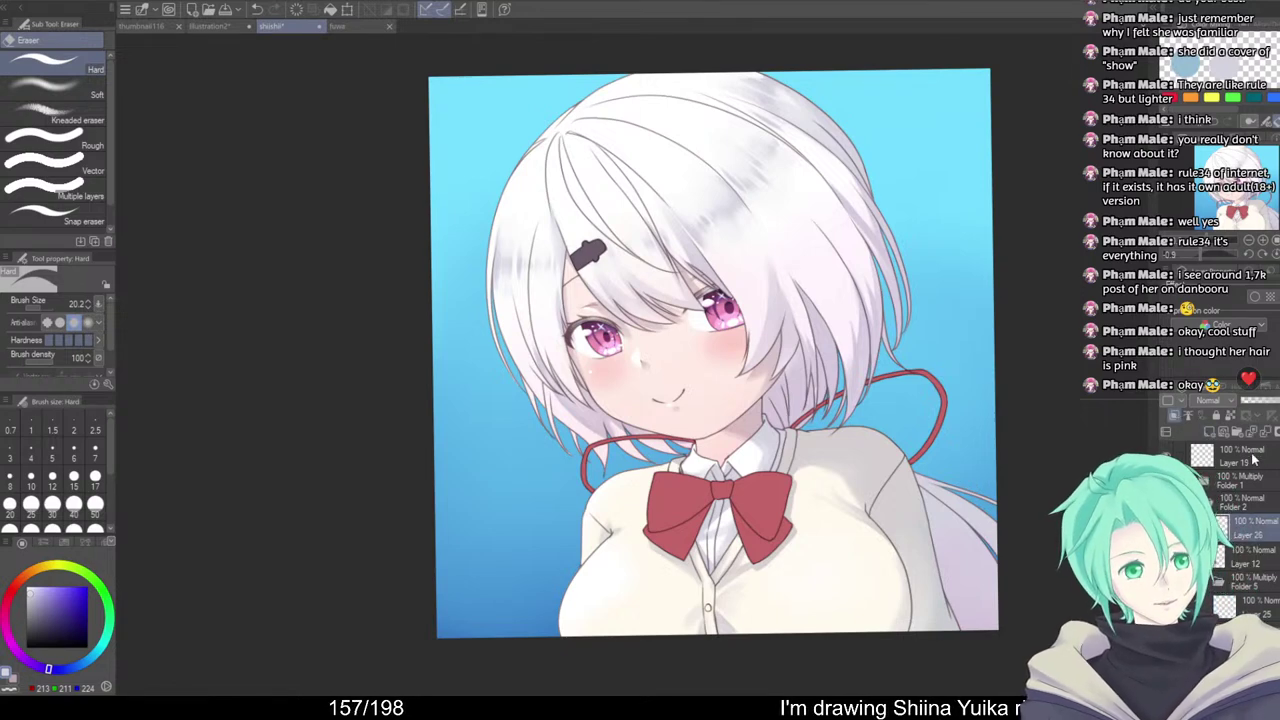
Set the new layer above Layer 12 to Multiply and reduce the watercolor brush to size 11.9 for shading the red bow
{"action": "scroll", "coordinate": [770, 537], "scroll_direction": "up", "scroll_amount": 3}
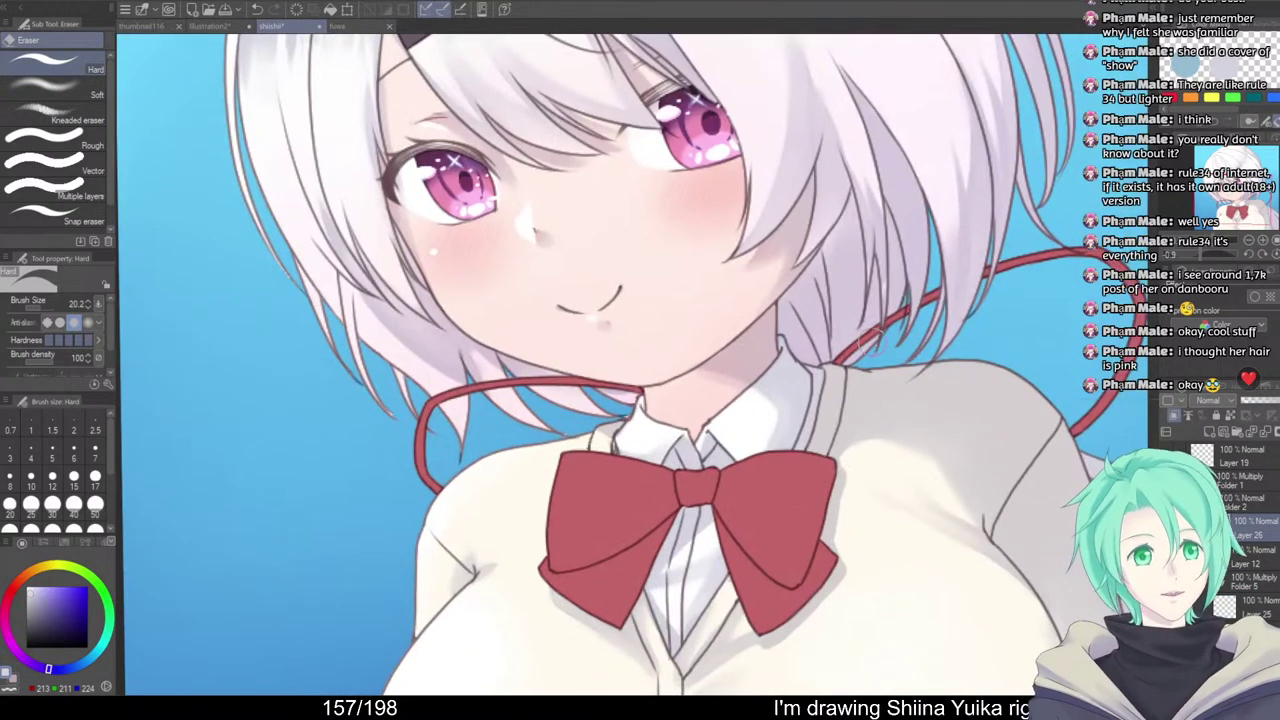
{"action": "key", "text": "b"}
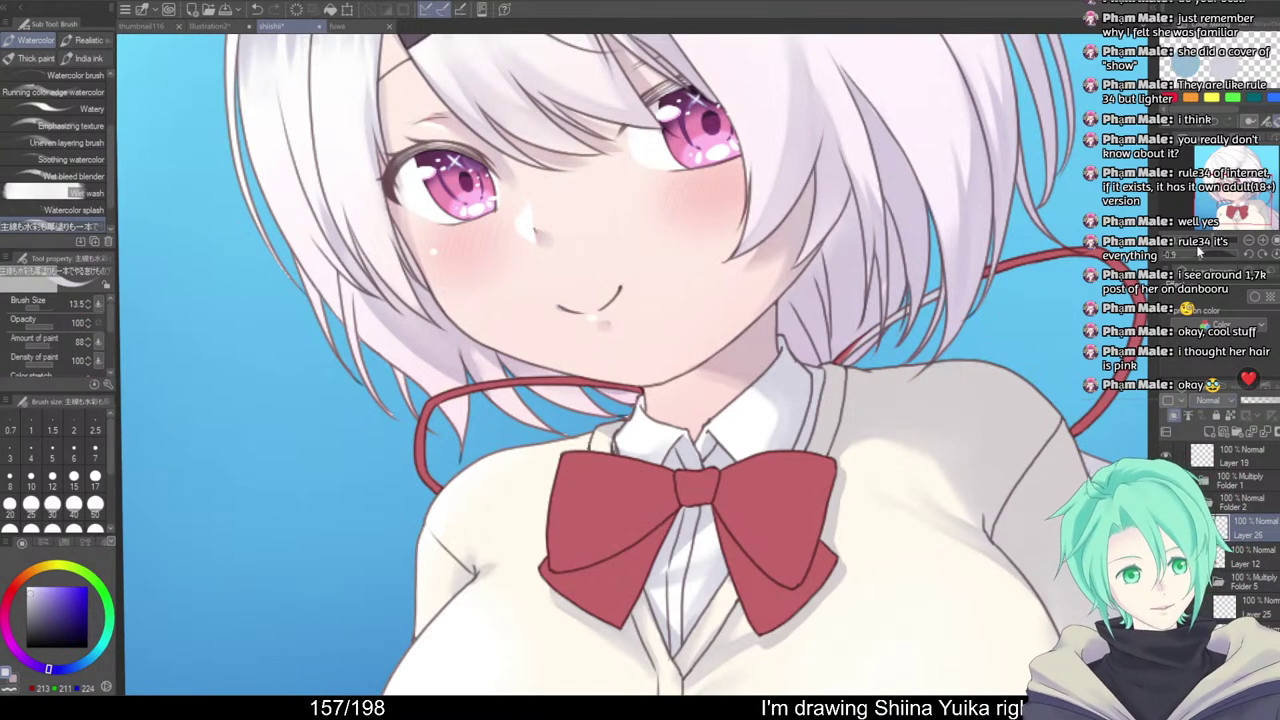
{"action": "left_click", "coordinate": [1211, 60]}
{"action": "left_click_drag", "start_coordinate": [879, 330], "coordinate": [918, 332]}
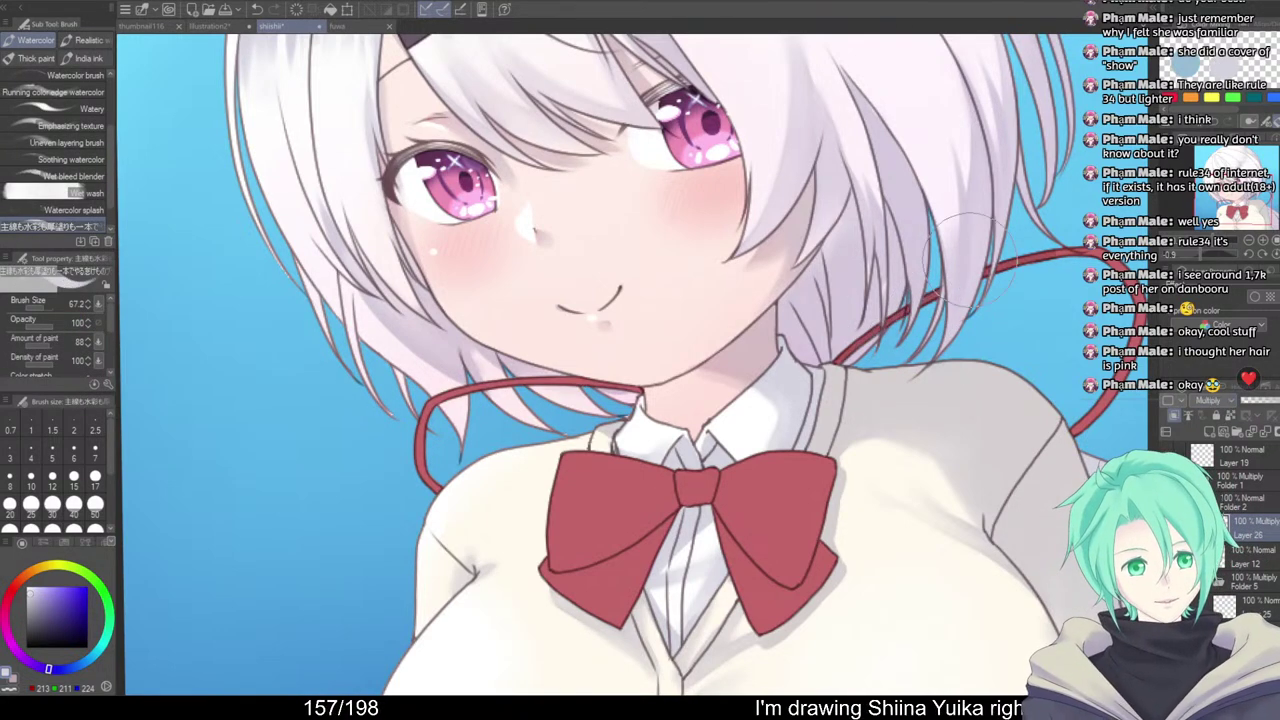
{"action": "left_click_drag", "start_coordinate": [767, 403], "coordinate": [622, 392]}
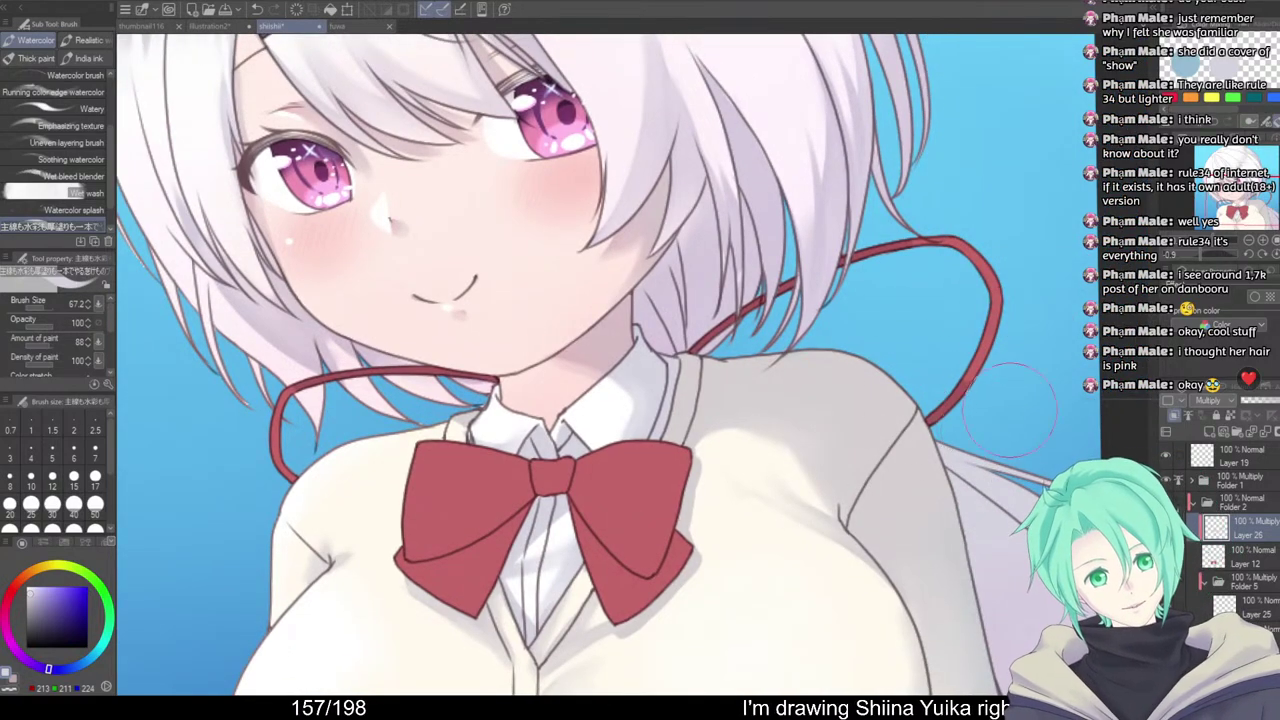
{"action": "left_click_drag", "start_coordinate": [904, 425], "coordinate": [805, 474]}
{"action": "mouse_move", "coordinate": [670, 428]}
{"action": "left_mouse_down"}
{"action": "mouse_move", "coordinate": [697, 397]}
{"action": "mouse_move", "coordinate": [652, 458]}
{"action": "left_mouse_up"}
{"action": "left_click_drag", "start_coordinate": [706, 385], "coordinate": [608, 450]}
{"action": "key", "text": "ctrl+z"}
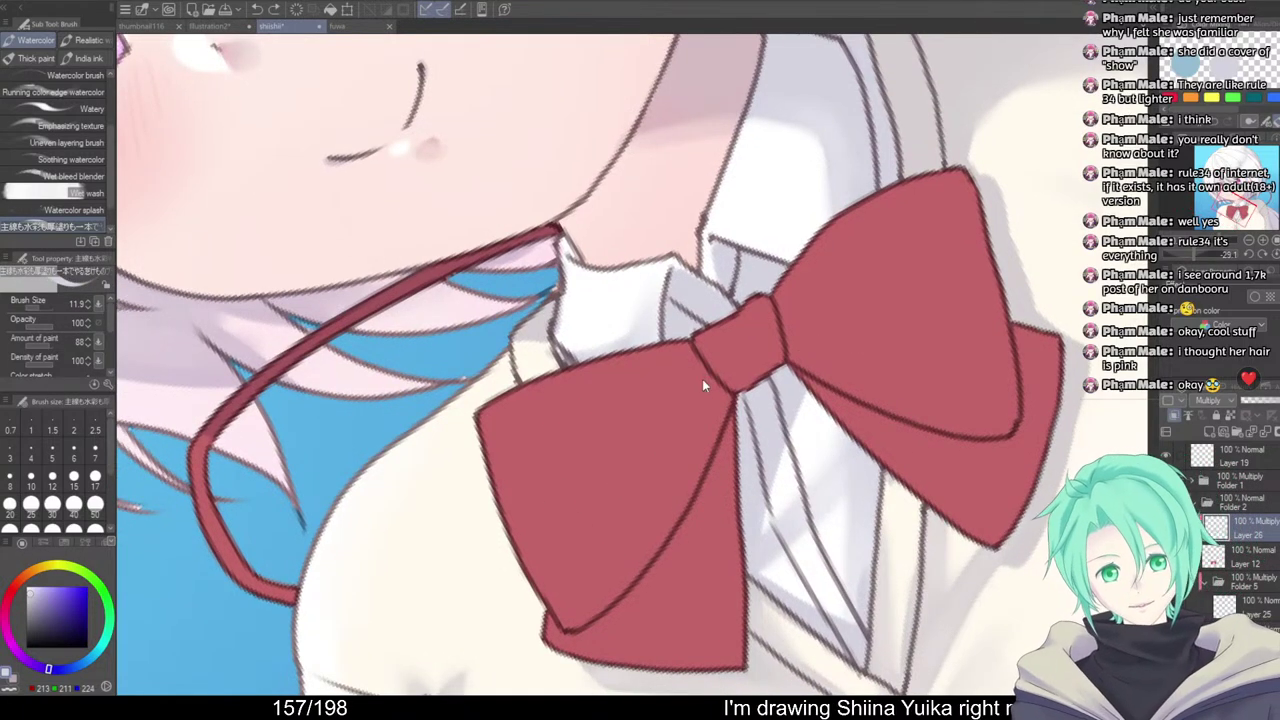
Paint fold shadows on both bow loops, the lower half of the knot and the left tail with the watercolor brush at size 11.9
{"action": "mouse_move", "coordinate": [703, 386]}
{"action": "left_mouse_down"}
{"action": "mouse_move", "coordinate": [627, 448]}
{"action": "mouse_move", "coordinate": [650, 428]}
{"action": "left_mouse_up"}
{"action": "left_click_drag", "start_coordinate": [792, 312], "coordinate": [893, 300]}
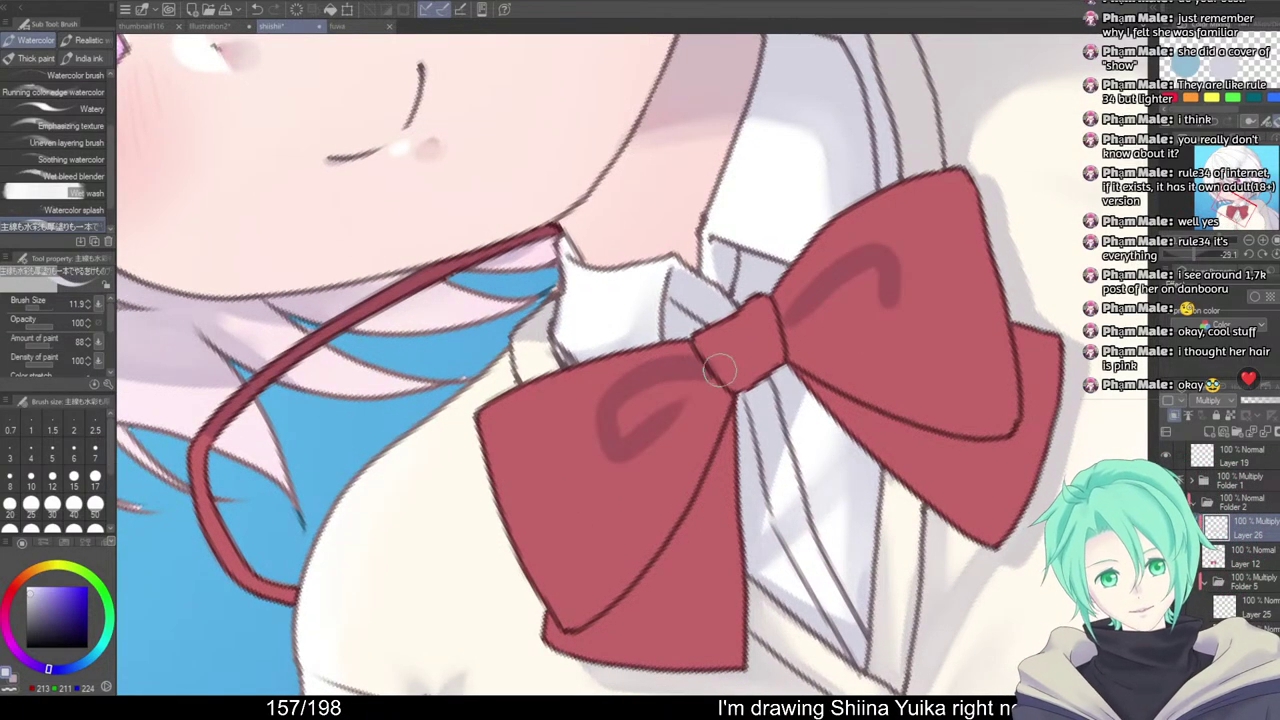
{"action": "left_click_drag", "start_coordinate": [720, 370], "coordinate": [778, 338]}
{"action": "mouse_move", "coordinate": [737, 405]}
{"action": "left_mouse_down"}
{"action": "mouse_move", "coordinate": [662, 600]}
{"action": "mouse_move", "coordinate": [715, 492]}
{"action": "left_mouse_up"}
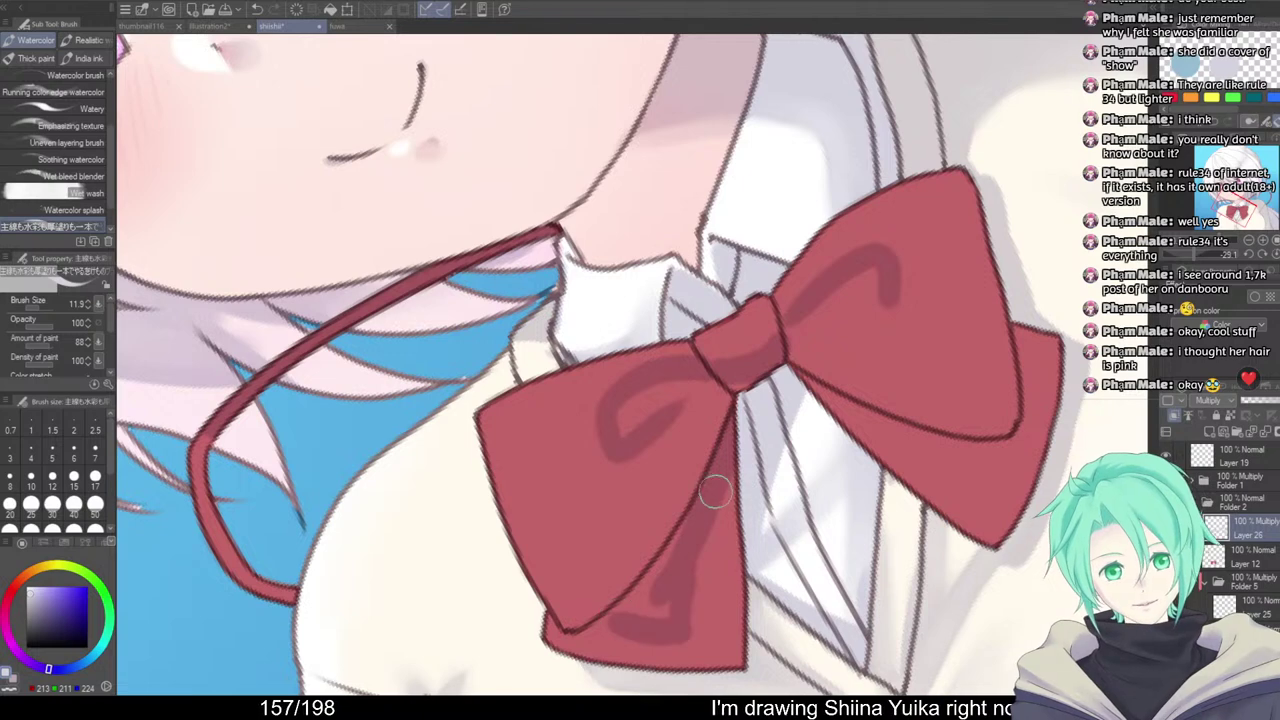
{"action": "key", "text": "ctrl+z"}
{"action": "mouse_move", "coordinate": [606, 614]}
{"action": "left_mouse_down"}
{"action": "mouse_move", "coordinate": [663, 594]}
{"action": "mouse_move", "coordinate": [720, 495]}
{"action": "left_mouse_up"}
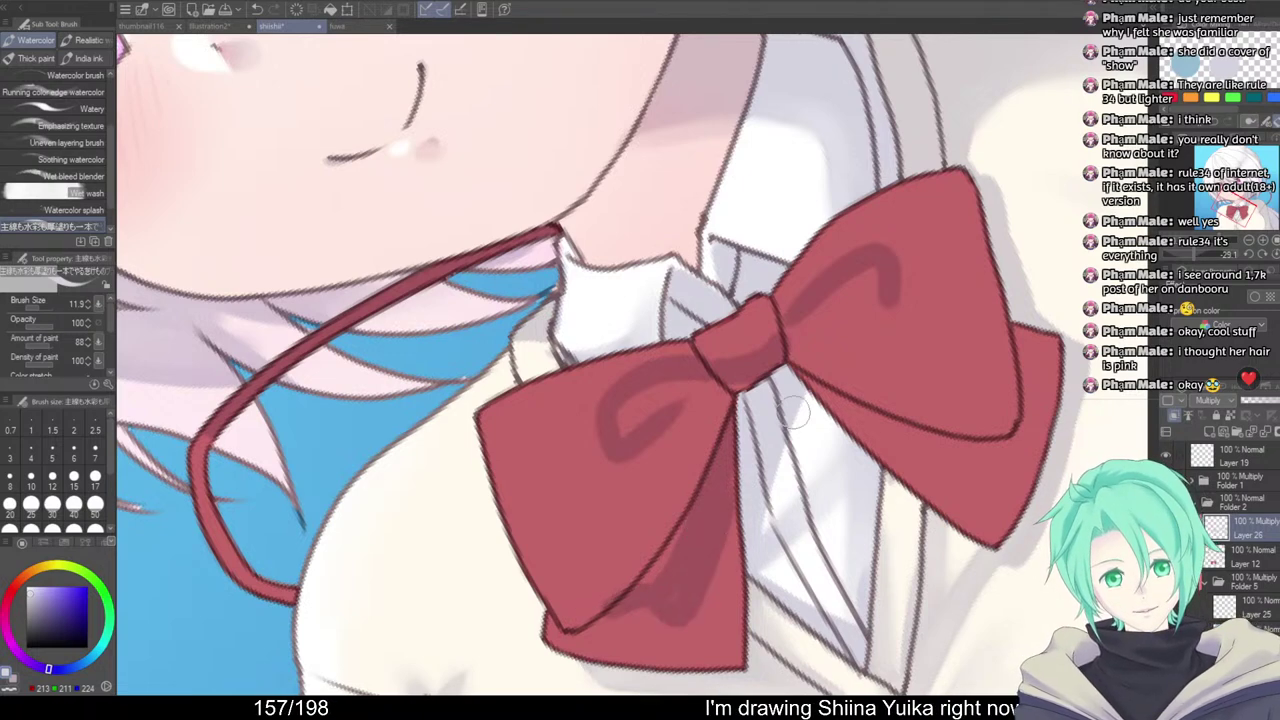
Paint shadow under the right loop onto the bow's right tail and its outer corner at size 11.9
{"action": "mouse_move", "coordinate": [1003, 432]}
{"action": "left_mouse_down"}
{"action": "mouse_move", "coordinate": [851, 420]}
{"action": "mouse_move", "coordinate": [780, 480]}
{"action": "left_mouse_up"}
{"action": "left_click_drag", "start_coordinate": [666, 382], "coordinate": [795, 481]}
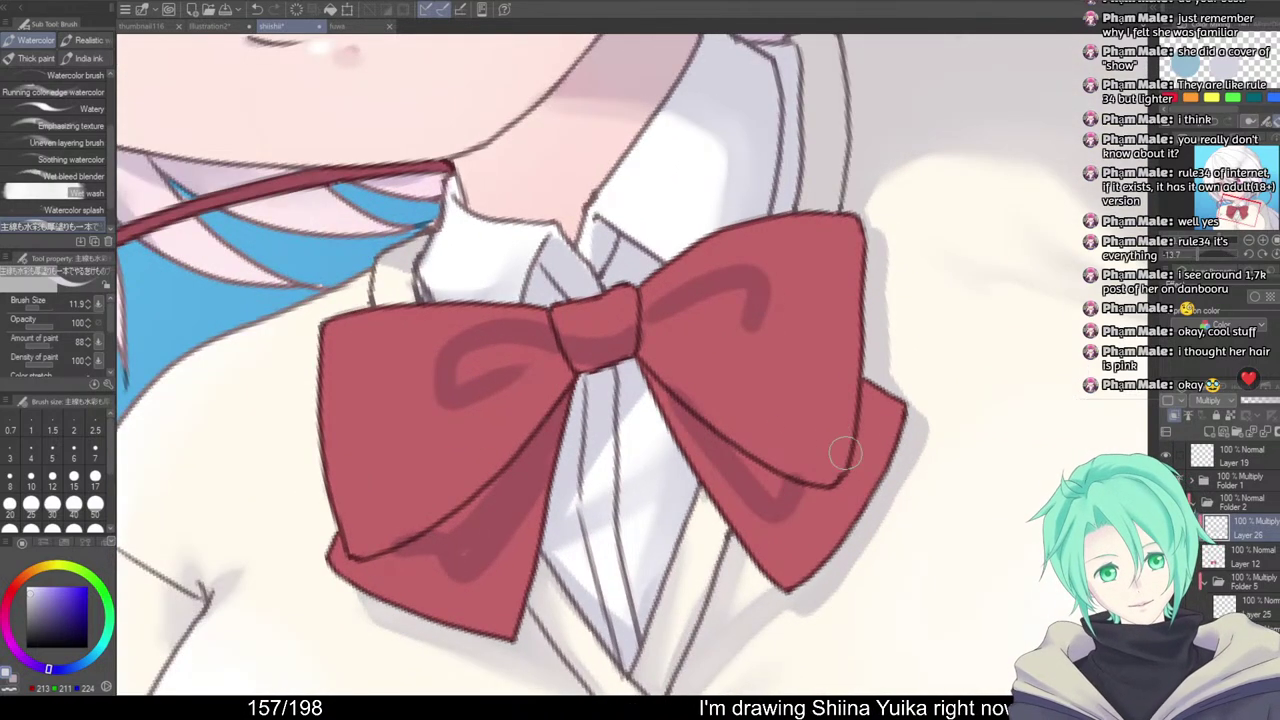
{"action": "left_click_drag", "start_coordinate": [870, 404], "coordinate": [869, 430]}
{"action": "left_click_drag", "start_coordinate": [785, 487], "coordinate": [889, 420]}
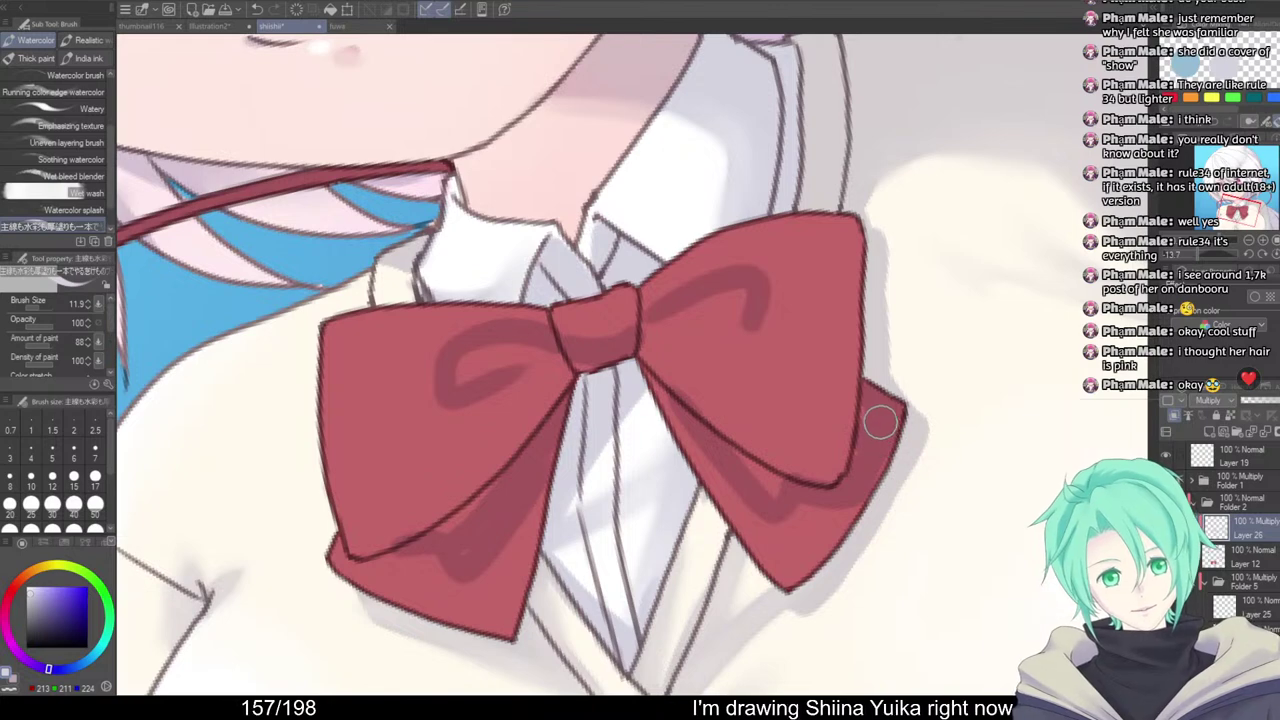
Soften the shadows on both bow tails and loops with the Blend tool, reducing its size to 11.6
{"action": "key", "text": "j"}
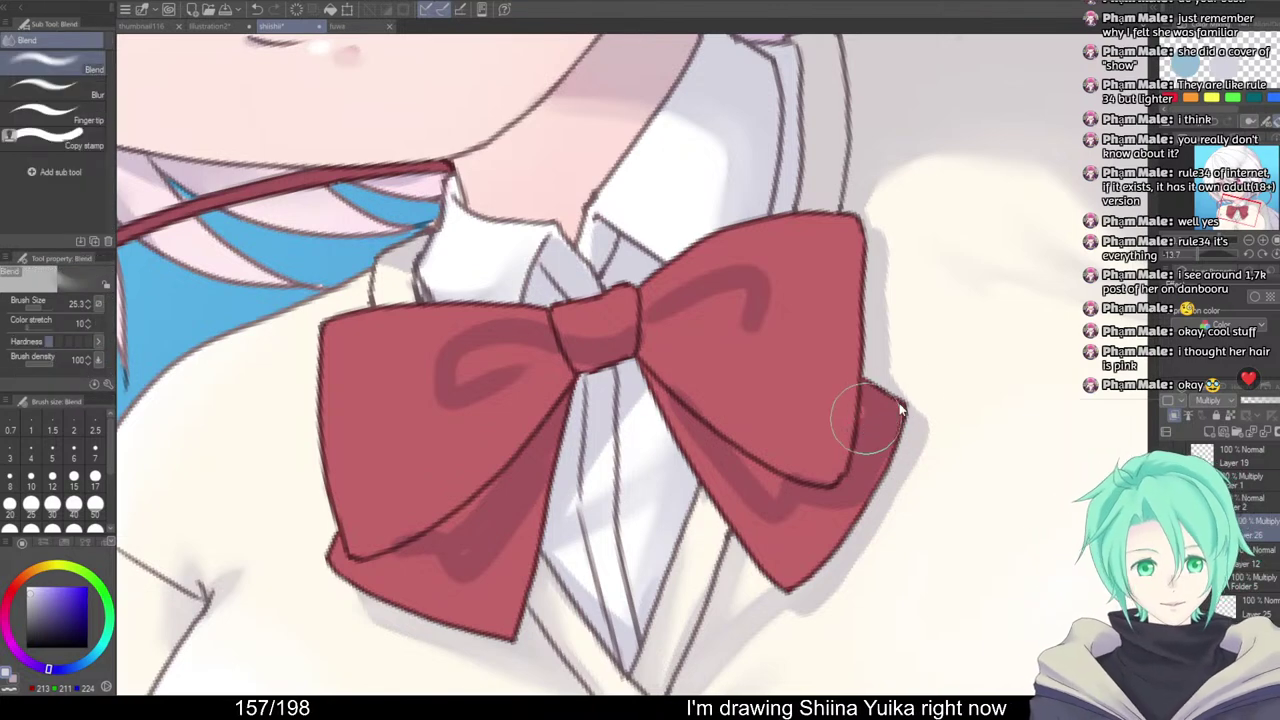
{"action": "left_click_drag", "start_coordinate": [686, 414], "coordinate": [775, 486]}
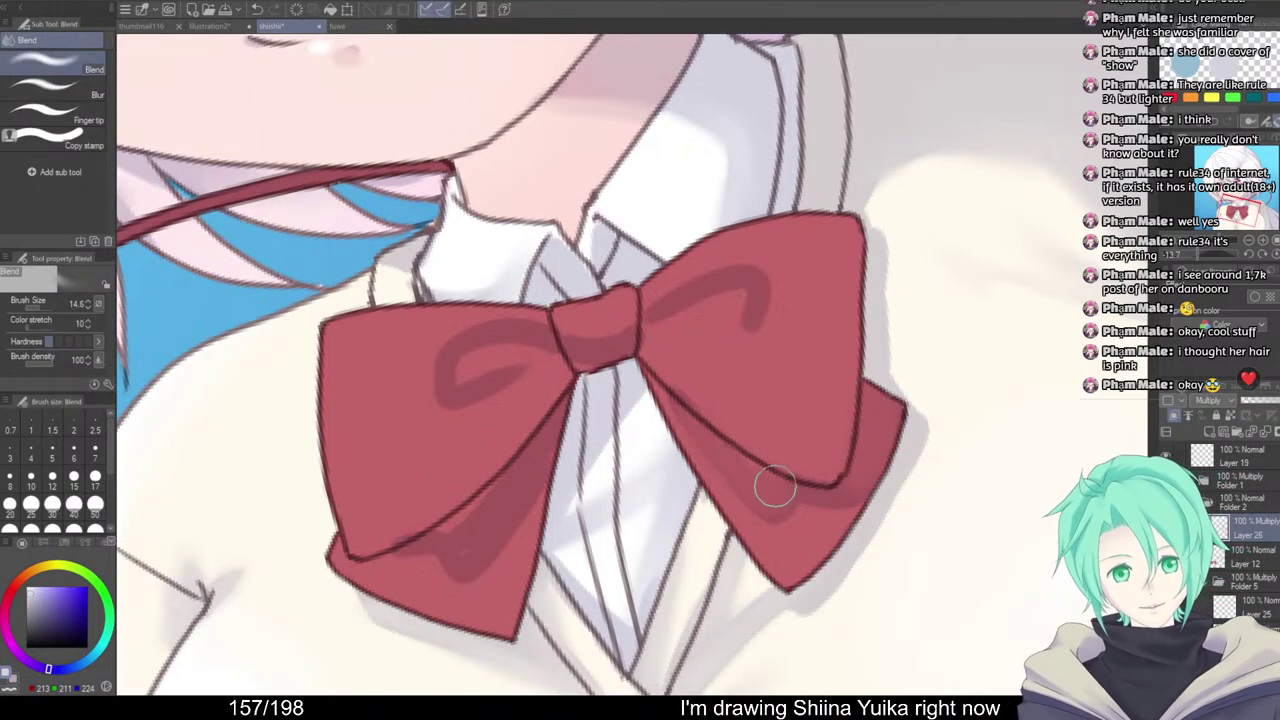
{"action": "key", "text": "["}
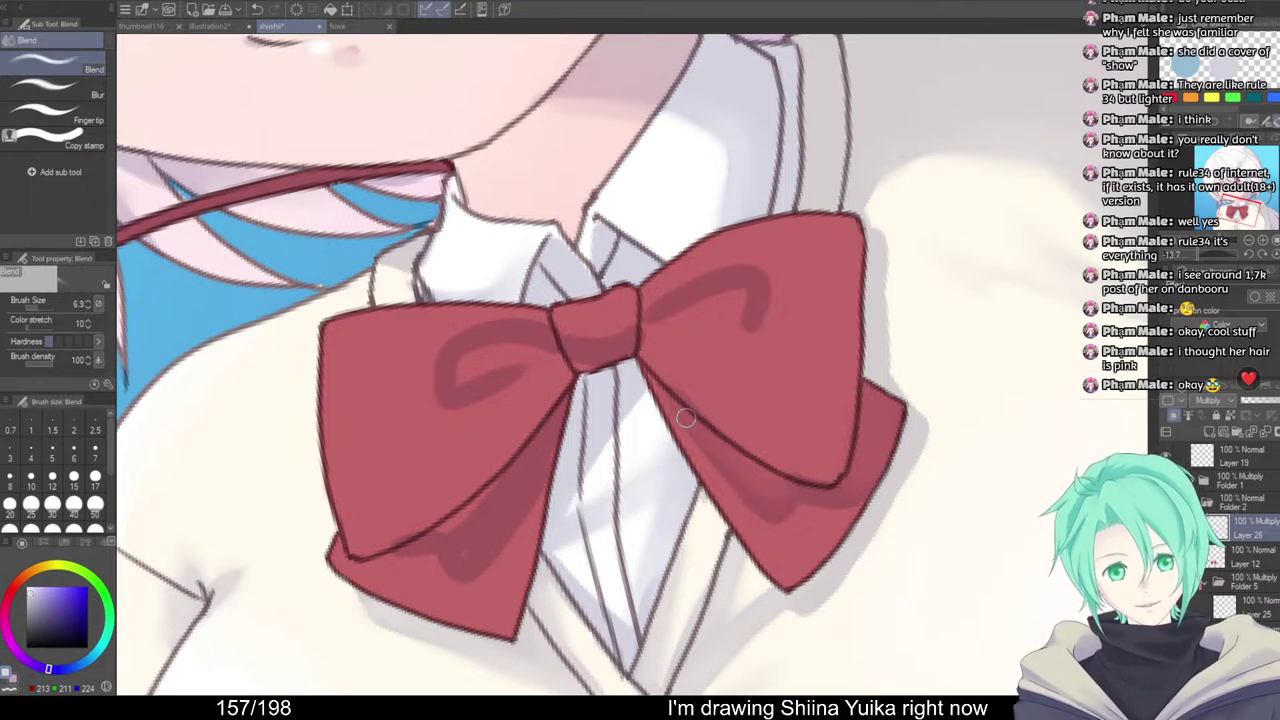
{"action": "key", "text": "]"}
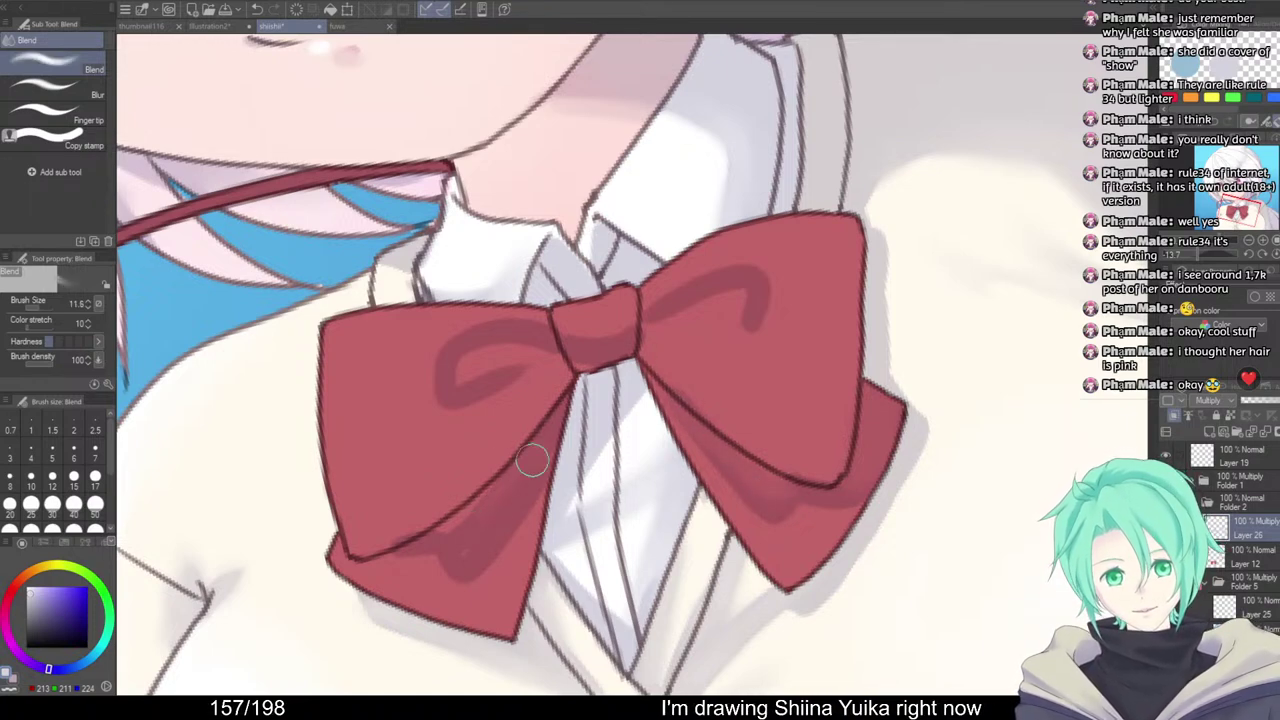
{"action": "mouse_move", "coordinate": [532, 460]}
{"action": "left_mouse_down"}
{"action": "mouse_move", "coordinate": [477, 530]}
{"action": "mouse_move", "coordinate": [432, 530]}
{"action": "left_mouse_up"}
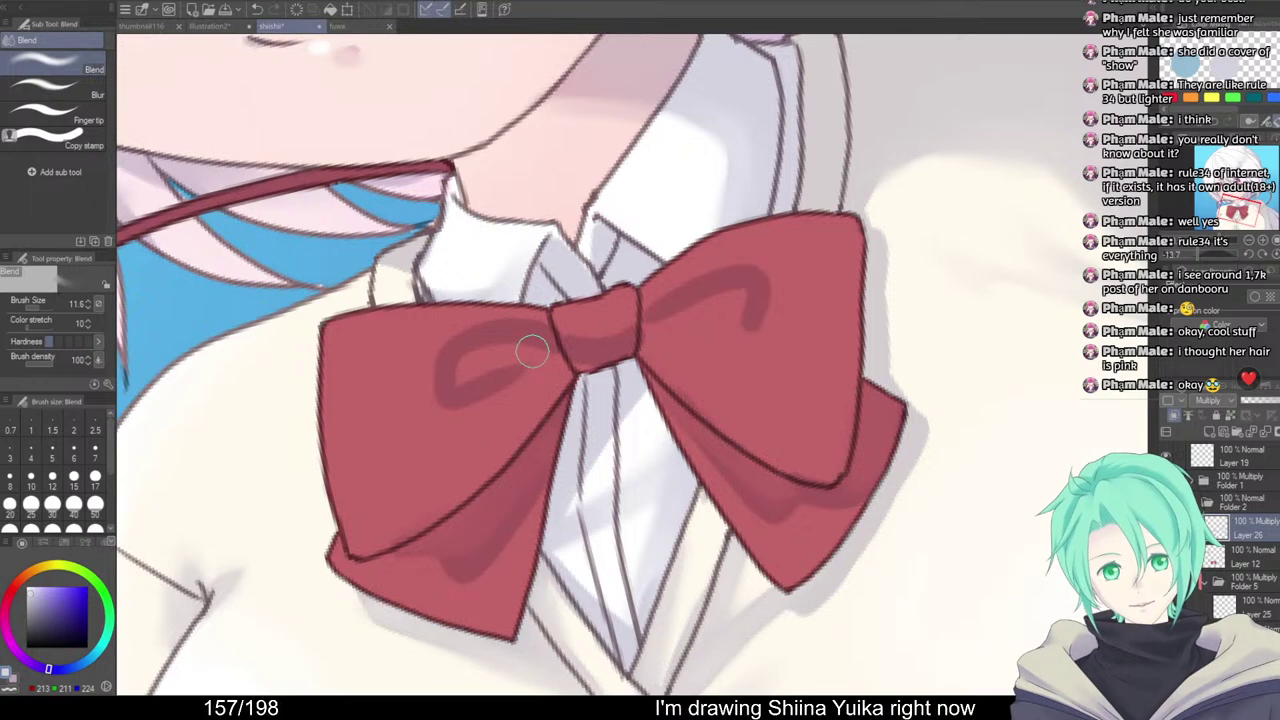
{"action": "left_click_drag", "start_coordinate": [531, 349], "coordinate": [537, 349]}
{"action": "left_click_drag", "start_coordinate": [654, 326], "coordinate": [670, 321]}
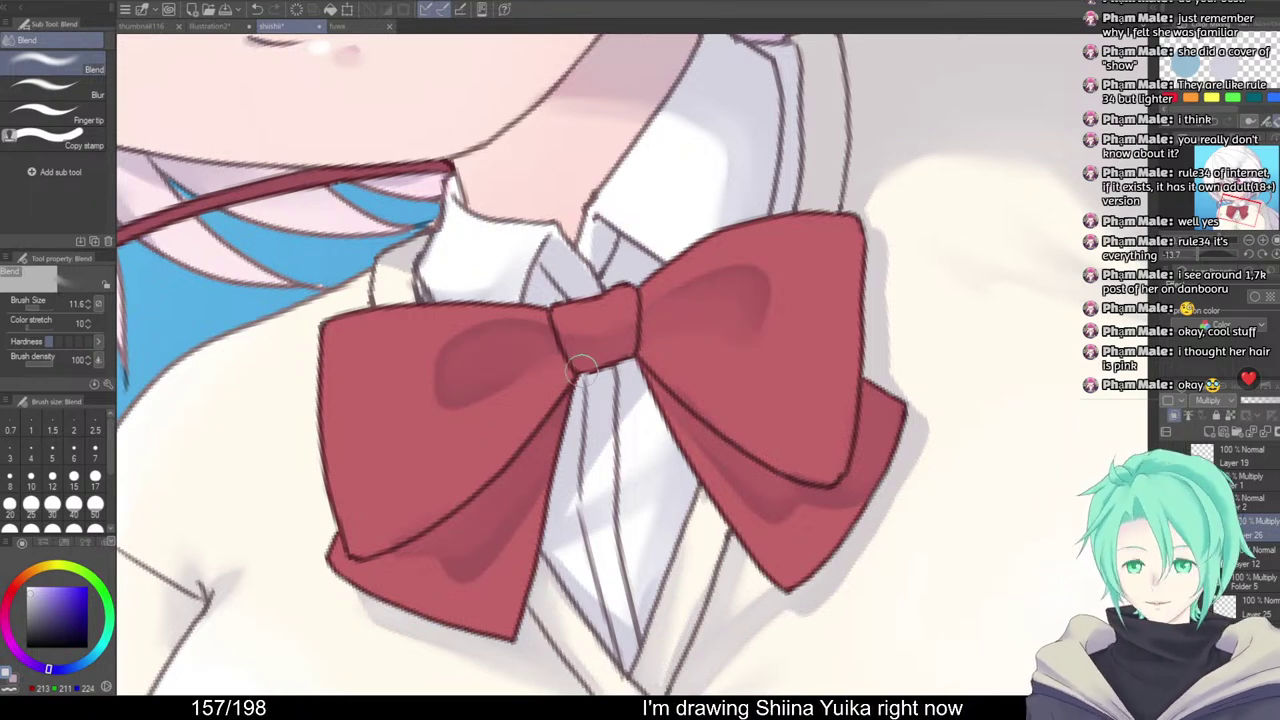
Paint further shadows beside the knot and along the lower edges of the bow loops at size 11.9, and blend them at size 11.6
{"action": "key", "text": "b"}
{"action": "left_click_drag", "start_coordinate": [572, 358], "coordinate": [515, 447]}
{"action": "mouse_move", "coordinate": [562, 380]}
{"action": "left_mouse_down"}
{"action": "mouse_move", "coordinate": [423, 520]}
{"action": "mouse_move", "coordinate": [560, 380]}
{"action": "mouse_move", "coordinate": [374, 543]}
{"action": "mouse_move", "coordinate": [557, 443]}
{"action": "mouse_move", "coordinate": [523, 434]}
{"action": "mouse_move", "coordinate": [487, 470]}
{"action": "mouse_move", "coordinate": [558, 355]}
{"action": "left_mouse_up"}
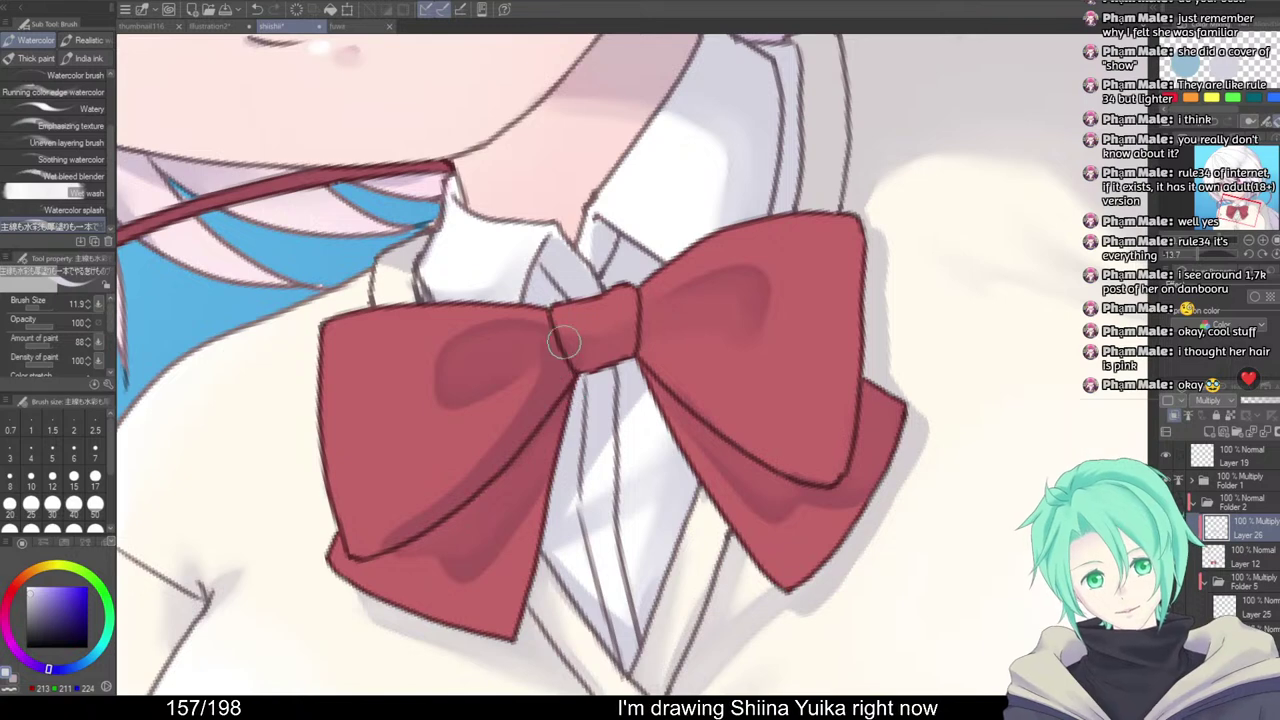
{"action": "left_click_drag", "start_coordinate": [642, 287], "coordinate": [654, 346]}
{"action": "left_click_drag", "start_coordinate": [717, 290], "coordinate": [757, 291]}
{"action": "mouse_move", "coordinate": [815, 389]}
{"action": "left_mouse_down"}
{"action": "mouse_move", "coordinate": [846, 451]}
{"action": "mouse_move", "coordinate": [765, 419]}
{"action": "left_mouse_up"}
{"action": "mouse_move", "coordinate": [583, 356]}
{"action": "left_mouse_down"}
{"action": "mouse_move", "coordinate": [671, 477]}
{"action": "mouse_move", "coordinate": [725, 458]}
{"action": "mouse_move", "coordinate": [737, 404]}
{"action": "mouse_move", "coordinate": [719, 506]}
{"action": "mouse_move", "coordinate": [801, 367]}
{"action": "mouse_move", "coordinate": [801, 434]}
{"action": "mouse_move", "coordinate": [783, 408]}
{"action": "mouse_move", "coordinate": [766, 473]}
{"action": "mouse_move", "coordinate": [796, 300]}
{"action": "mouse_move", "coordinate": [842, 243]}
{"action": "mouse_move", "coordinate": [786, 371]}
{"action": "mouse_move", "coordinate": [832, 258]}
{"action": "mouse_move", "coordinate": [785, 289]}
{"action": "mouse_move", "coordinate": [734, 476]}
{"action": "mouse_move", "coordinate": [783, 427]}
{"action": "left_mouse_up"}
{"action": "key", "text": "j"}
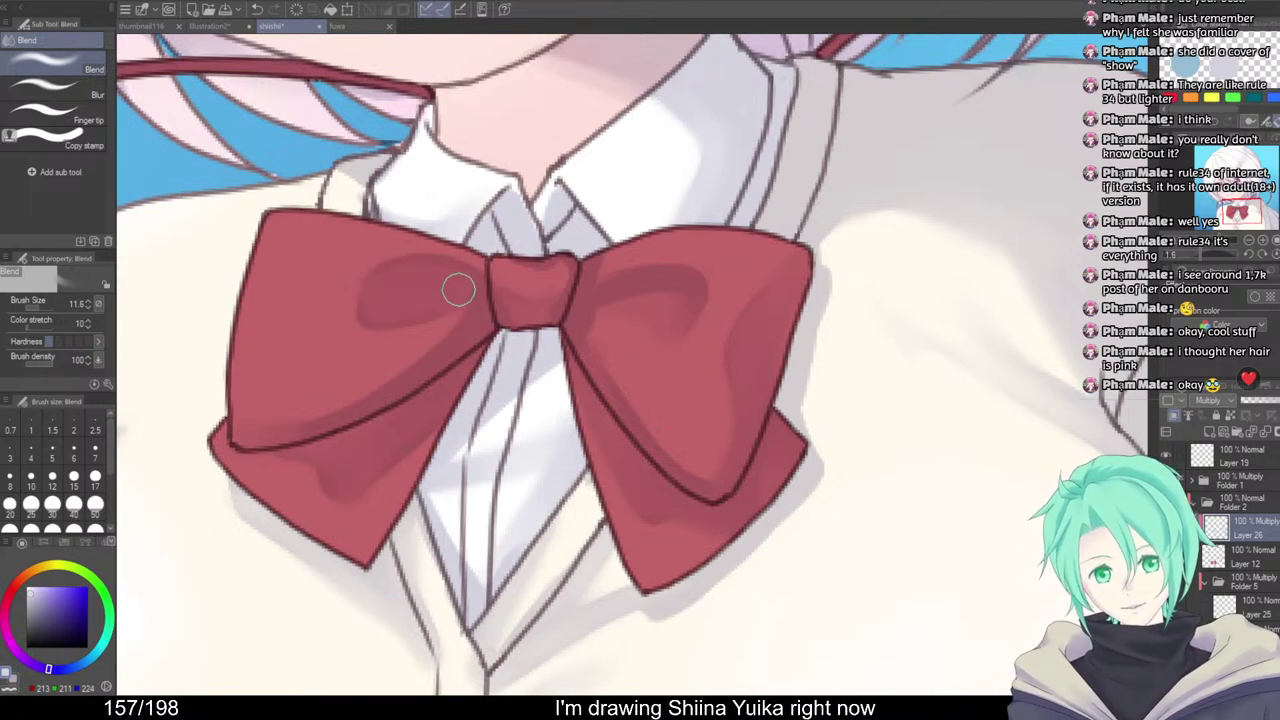
{"action": "left_click_drag", "start_coordinate": [656, 165], "coordinate": [592, 436]}
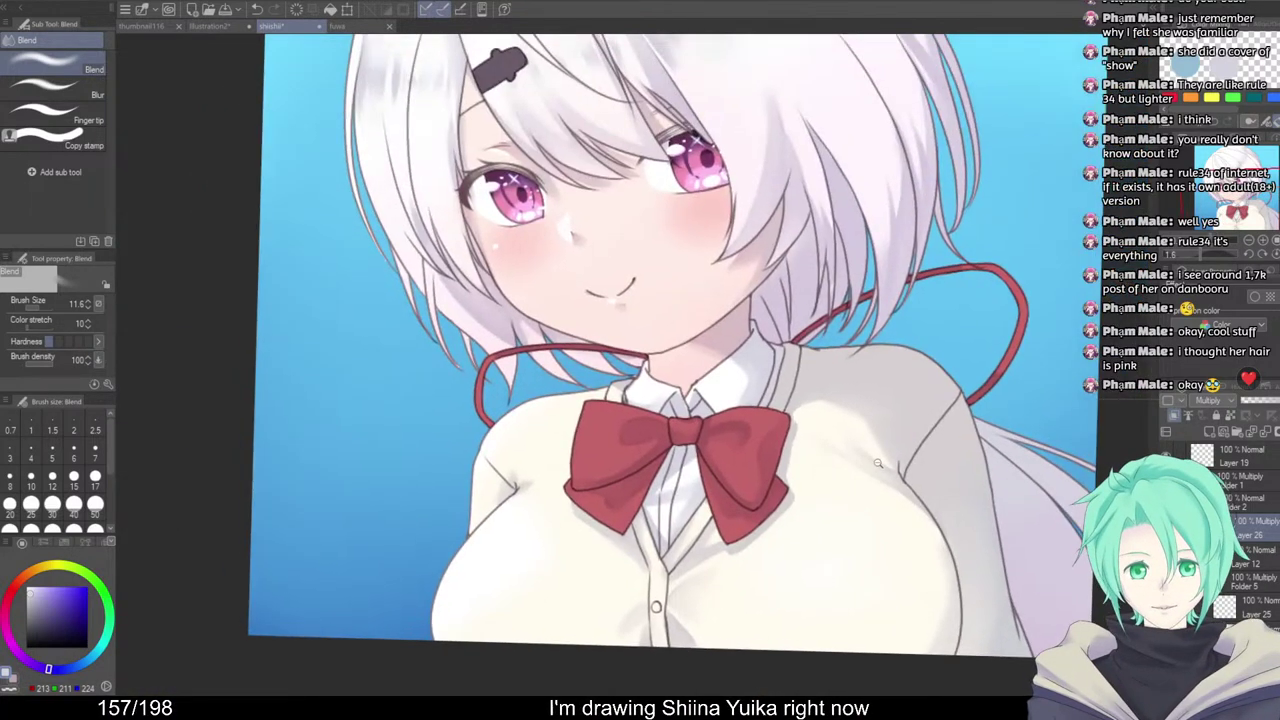
Paint a shadow along the outer edge of the left bow loop at size 11.9 and soften it with the Blend tool
{"action": "left_click_drag", "start_coordinate": [860, 470], "coordinate": [945, 485]}
{"action": "scroll", "coordinate": [944, 485], "scroll_direction": "up", "scroll_amount": 8}
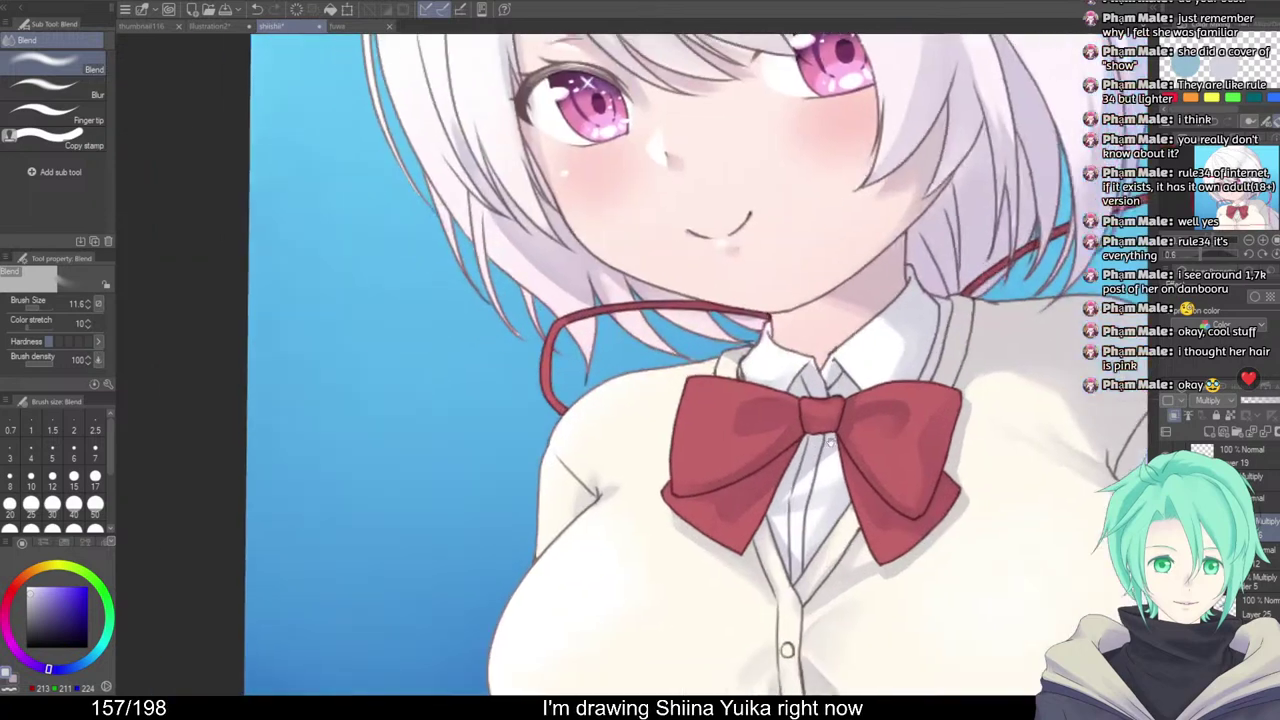
{"action": "scroll", "coordinate": [780, 433], "scroll_direction": "up", "scroll_amount": 3}
{"action": "key", "text": "b"}
{"action": "left_click_drag", "start_coordinate": [655, 305], "coordinate": [630, 476]}
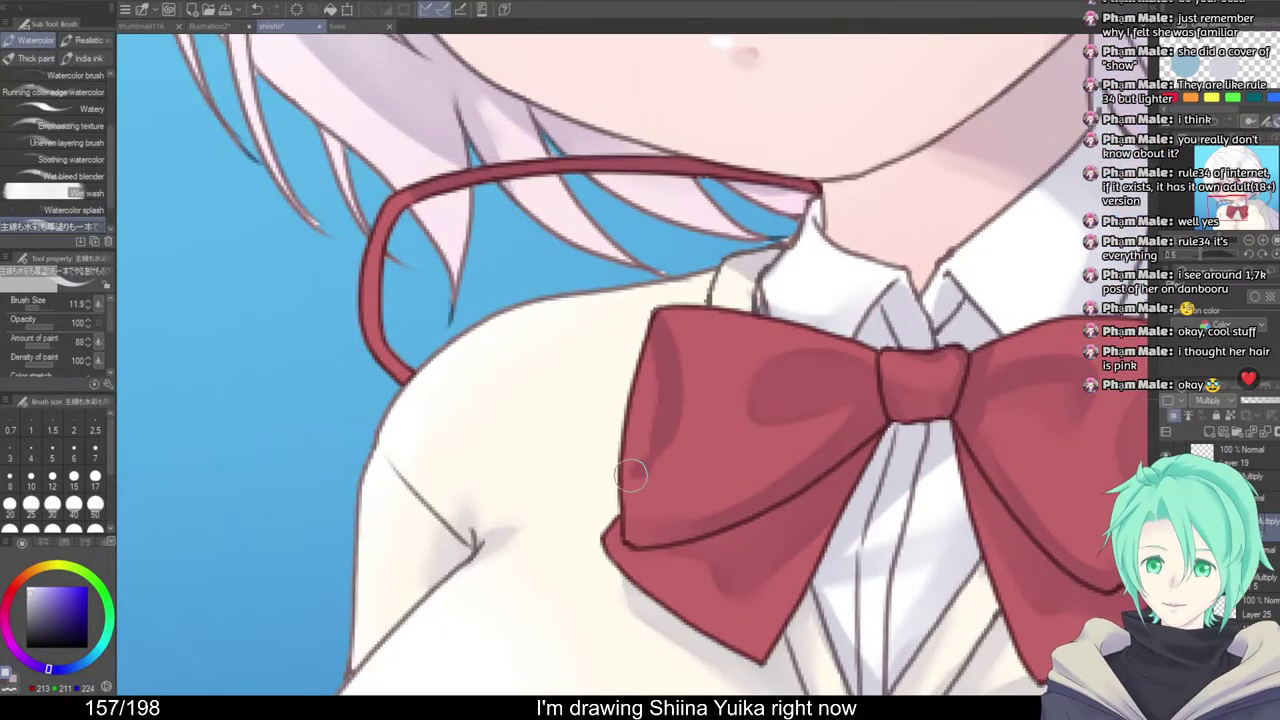
{"action": "key", "text": "j"}
{"action": "left_click_drag", "start_coordinate": [663, 363], "coordinate": [634, 482]}
Shade the dark hair clip with the watercolor brush at size 11.9 and soften it with the Blend tool at size 11.6
{"action": "scroll", "coordinate": [881, 340], "scroll_direction": "down", "scroll_amount": 8}
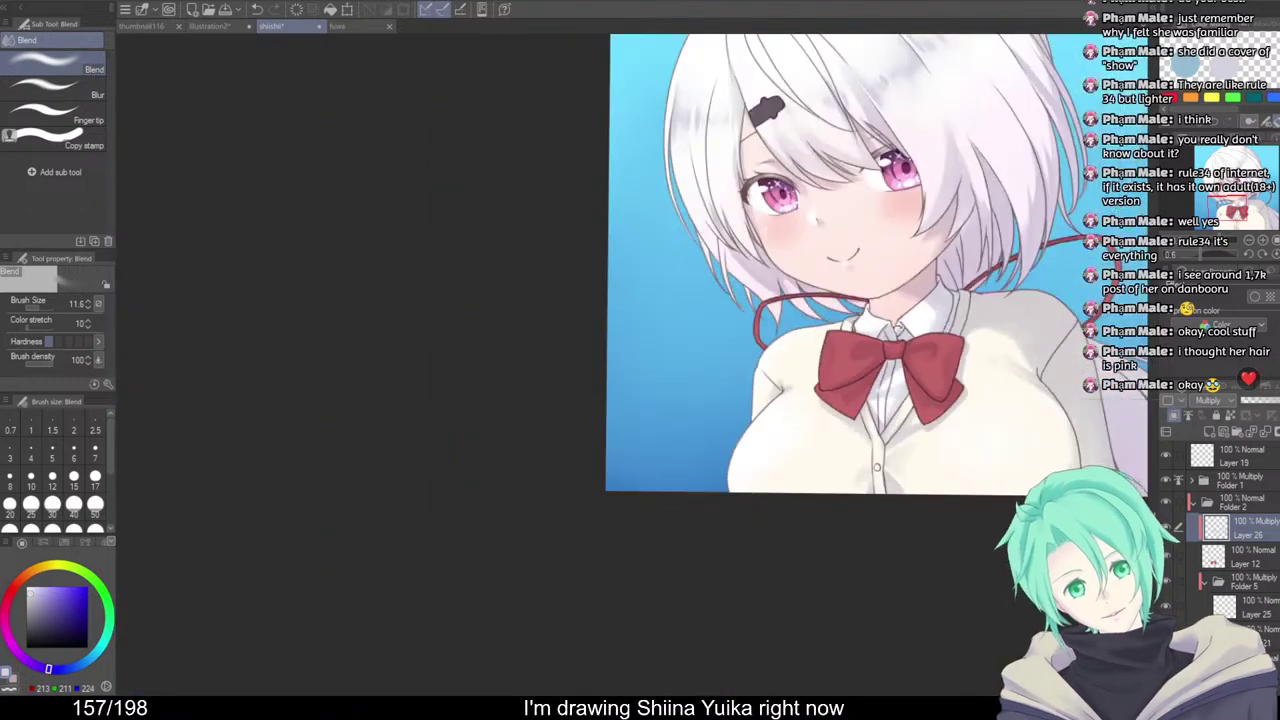
{"action": "left_click_drag", "start_coordinate": [1020, 370], "coordinate": [962, 374]}
{"action": "scroll", "coordinate": [966, 395], "scroll_direction": "down", "scroll_amount": 3}
{"action": "left_click_drag", "start_coordinate": [1053, 506], "coordinate": [1111, 446]}
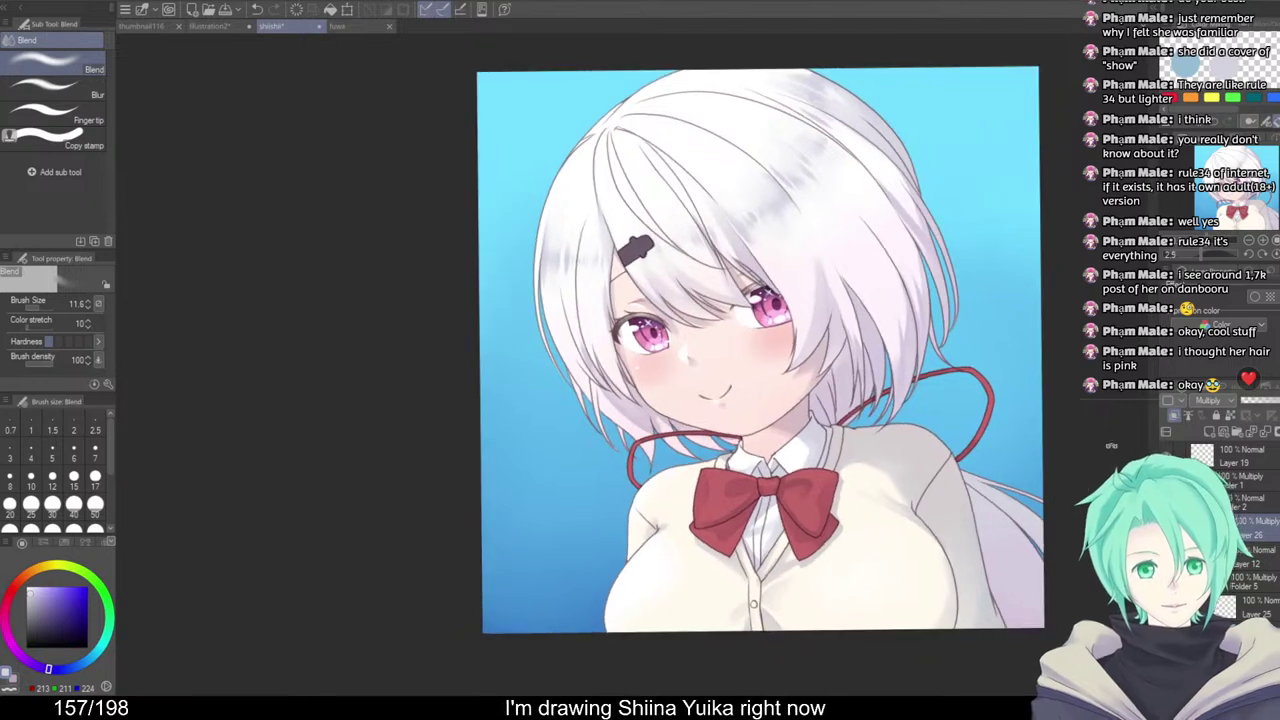
{"action": "scroll", "coordinate": [650, 232], "scroll_direction": "up", "scroll_amount": 5}
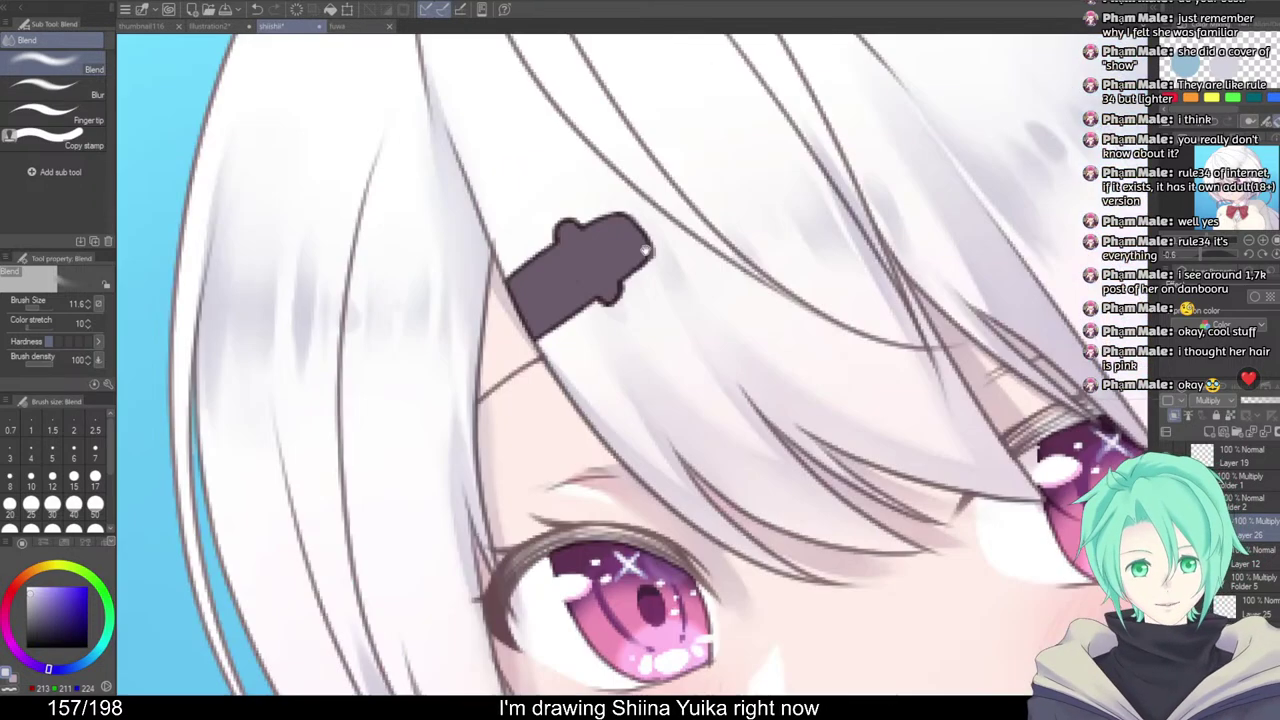
{"action": "key", "text": "b"}
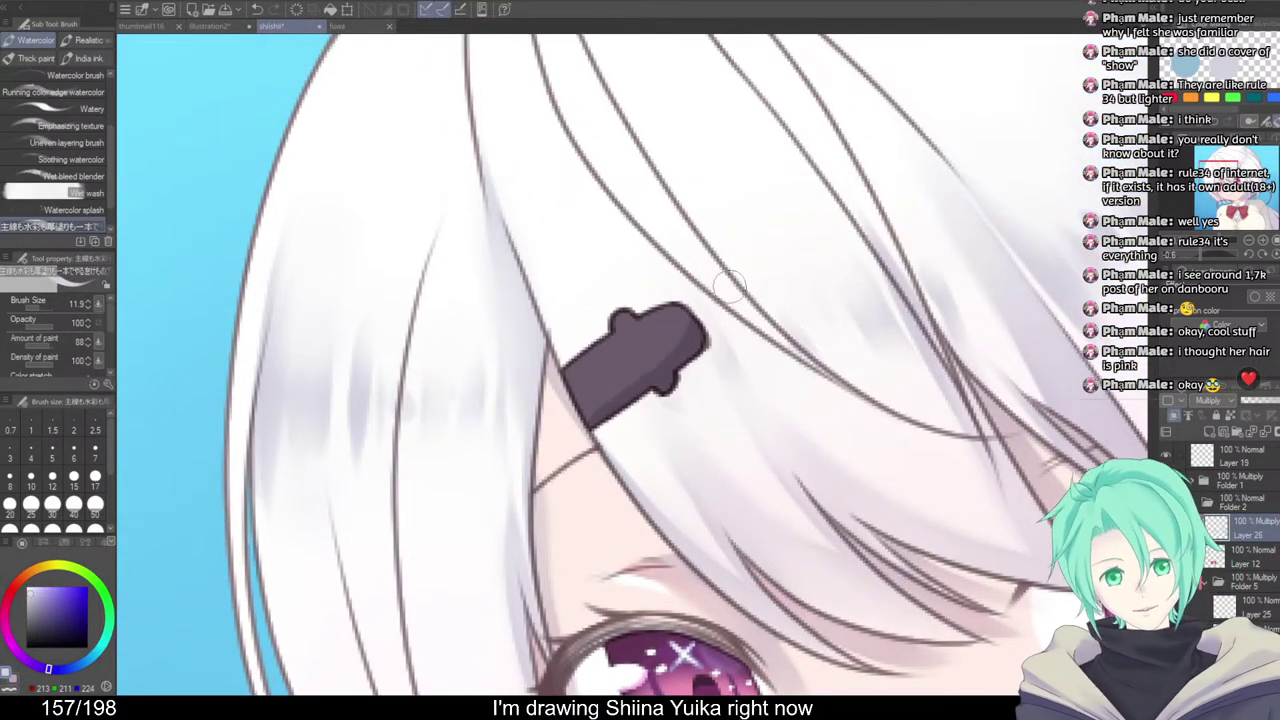
{"action": "key", "text": "j"}
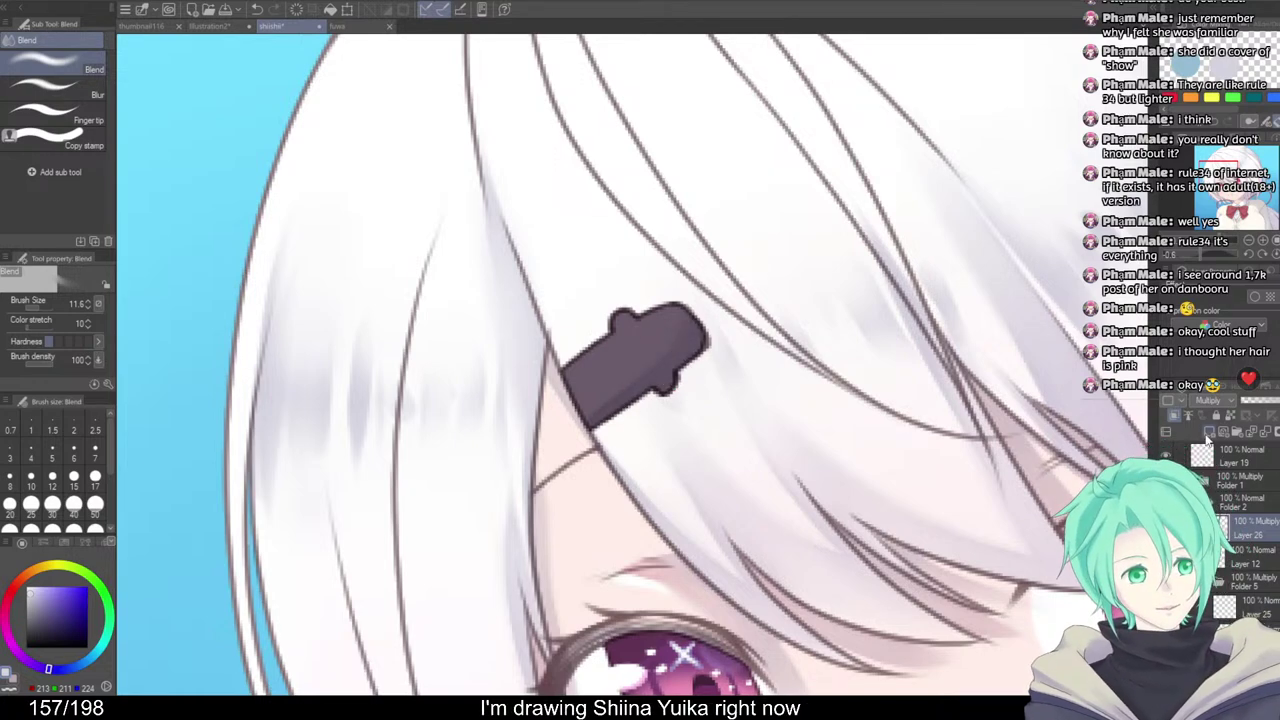
Paint a light mauve diagonal stripe (RGB 154, 127, 152) across the dark hair clip on Layer 27 at brush size 11.9
{"action": "key", "text": "b"}
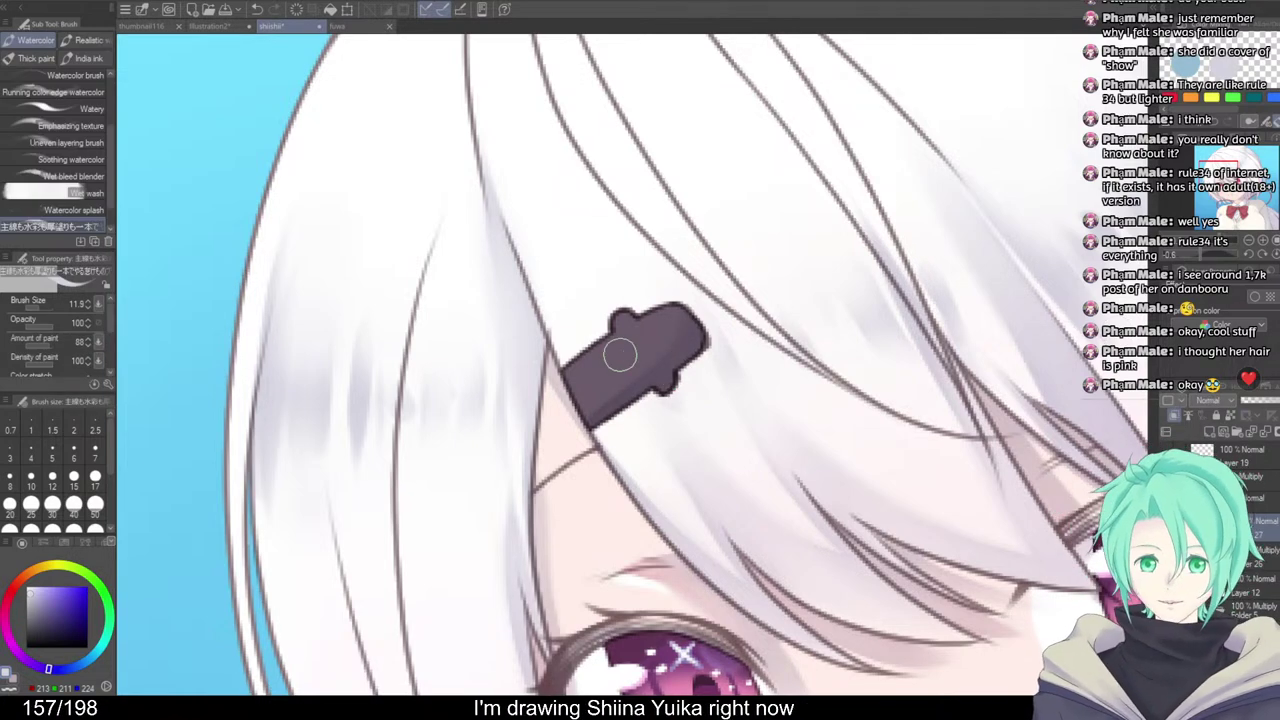
{"action": "left_click", "coordinate": [622, 354], "text": "alt"}
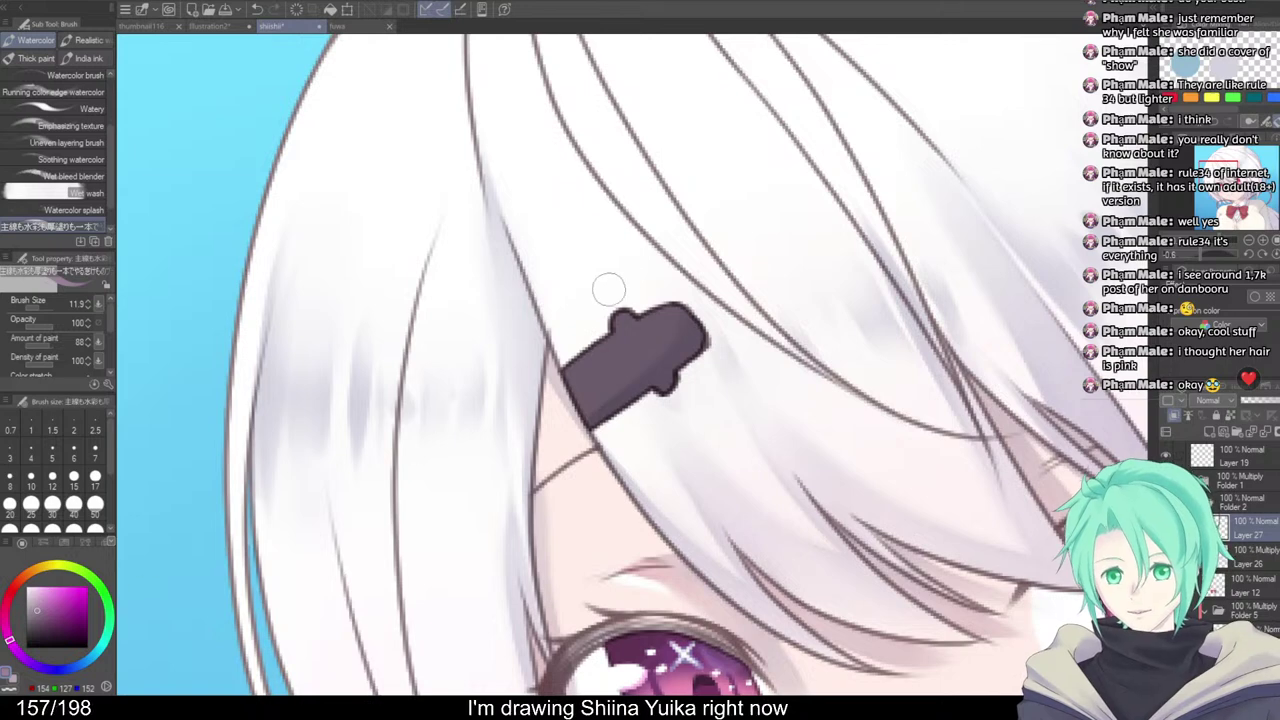
{"action": "left_click_drag", "start_coordinate": [630, 315], "coordinate": [598, 426]}
{"action": "left_click_drag", "start_coordinate": [641, 315], "coordinate": [617, 403]}
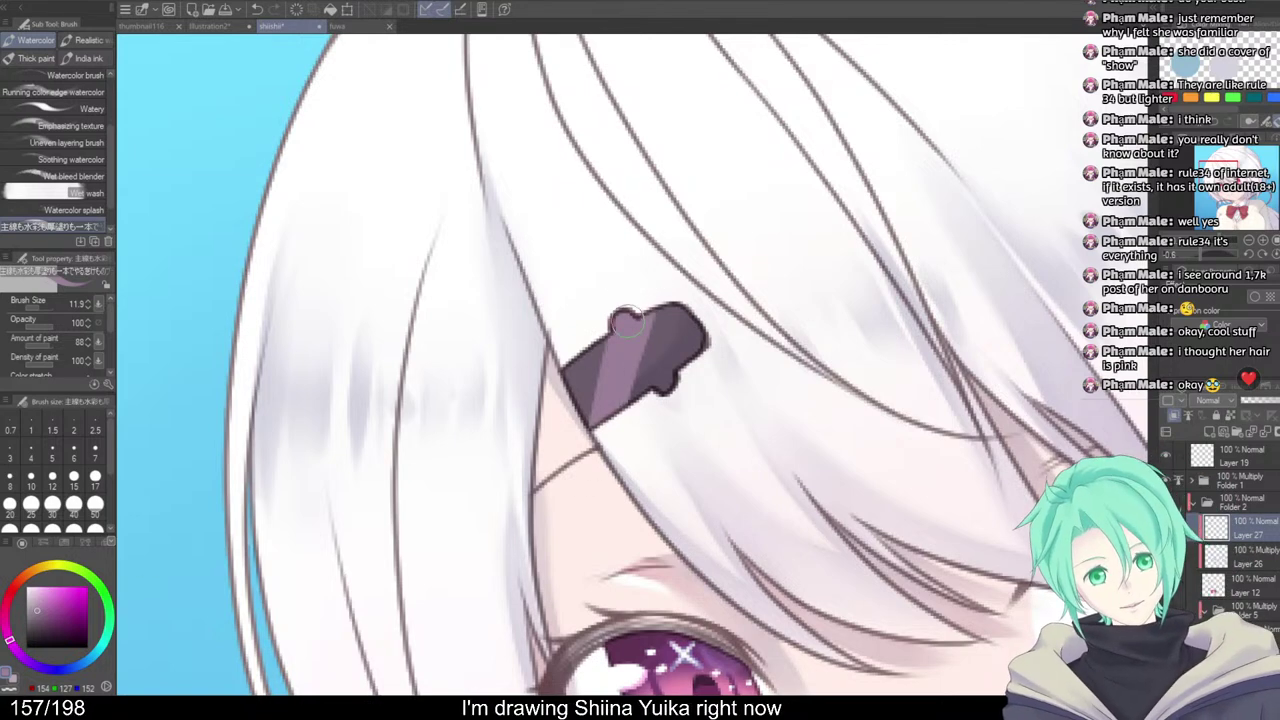
{"action": "scroll", "coordinate": [671, 321], "scroll_direction": "up", "scroll_amount": 2}
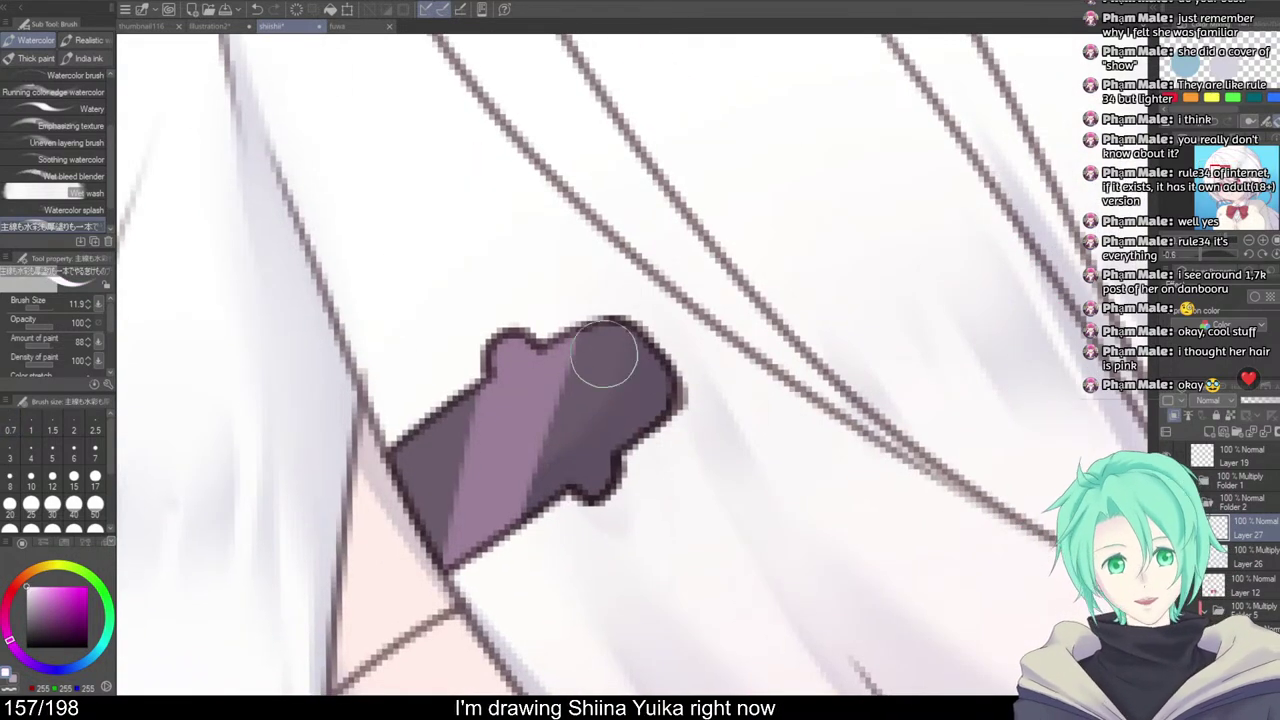
Draw a tiny white smiling face on the hair clip's rounded end with the watercolor brush at size 1.7
{"action": "left_click_drag", "start_coordinate": [611, 385], "coordinate": [604, 411]}
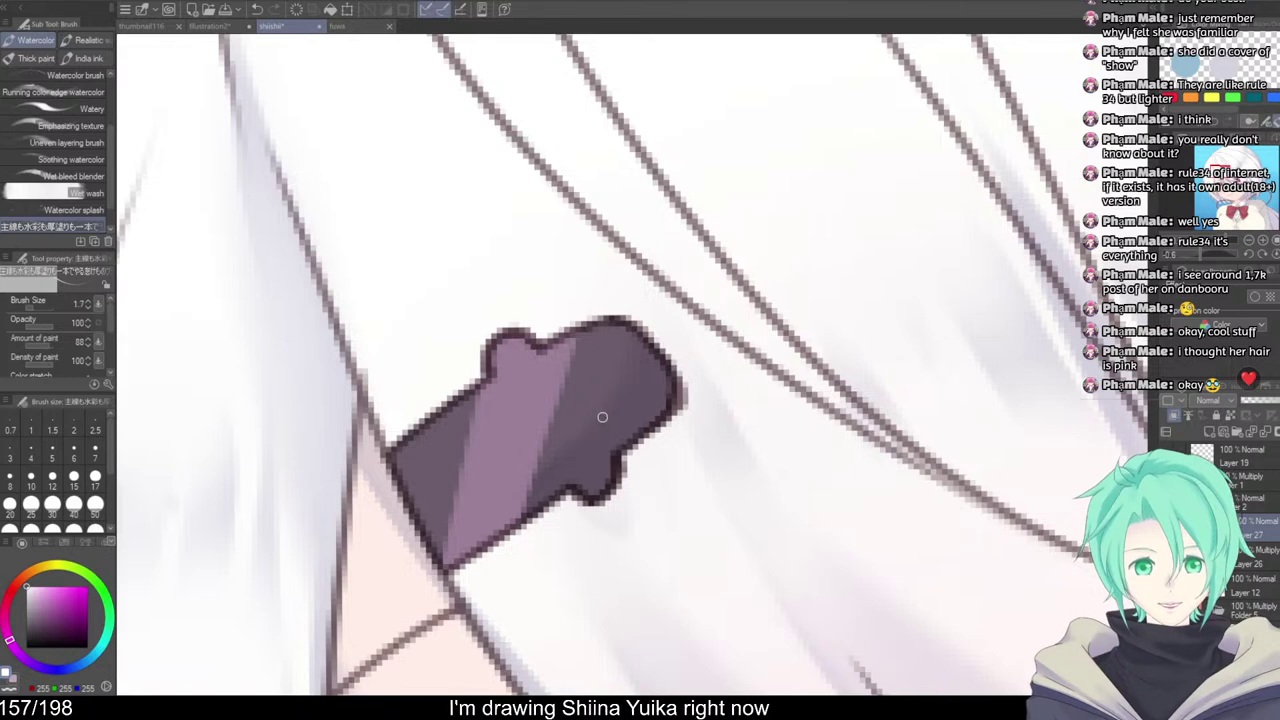
{"action": "left_click", "coordinate": [604, 353]}
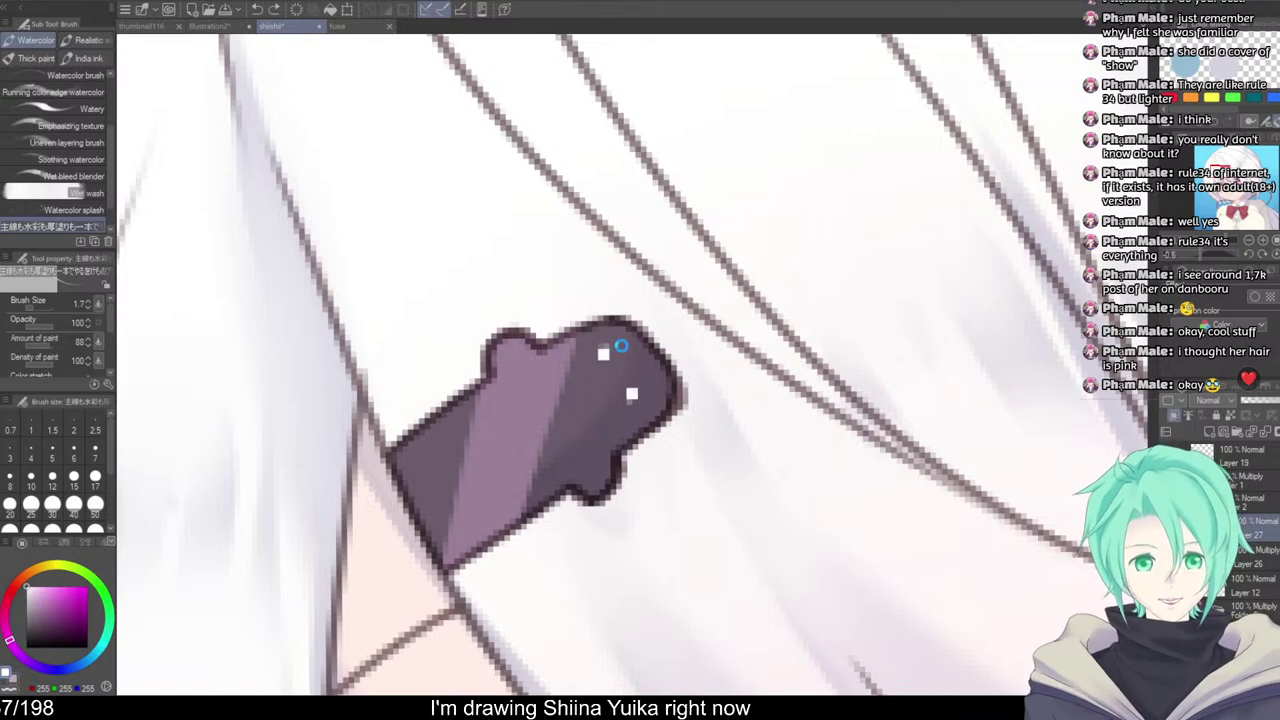
{"action": "key", "text": "ctrl+z"}
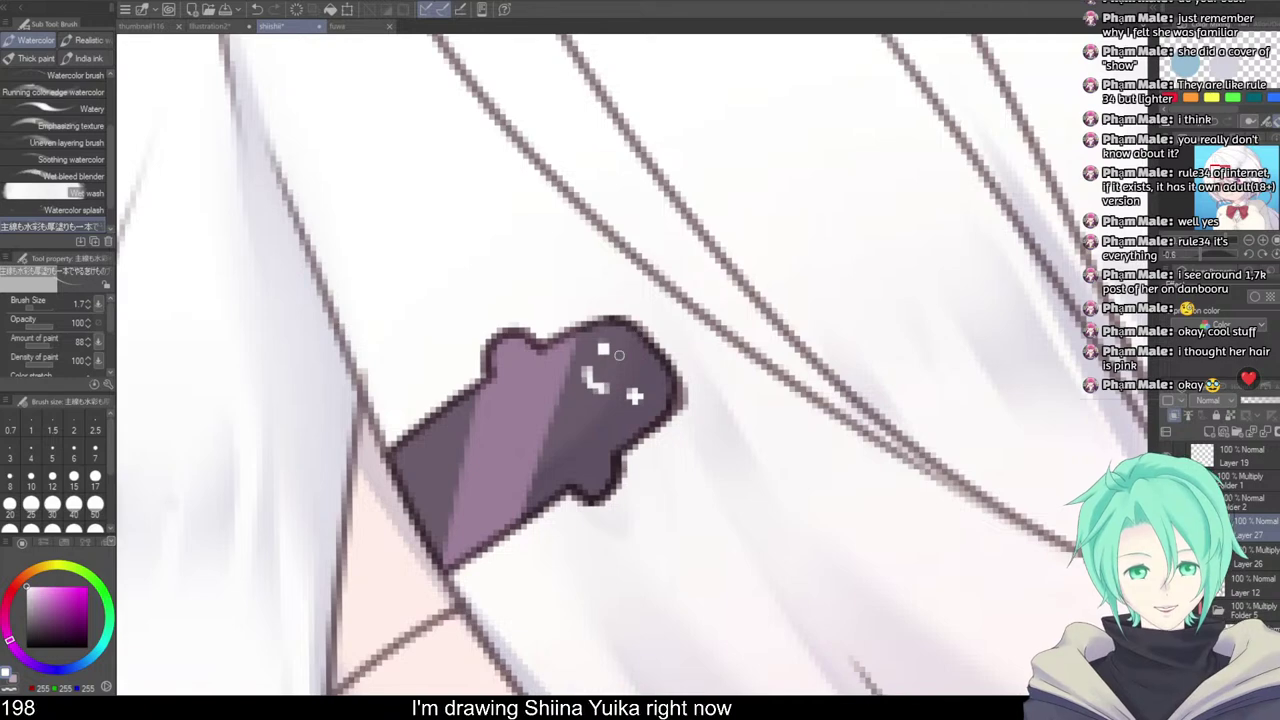
{"action": "key", "text": "ctrl+z"}
Examine the whole illustration at a reduced zoom, including the hair clip and bow
{"action": "scroll", "coordinate": [687, 368], "scroll_direction": "down", "scroll_amount": 10}
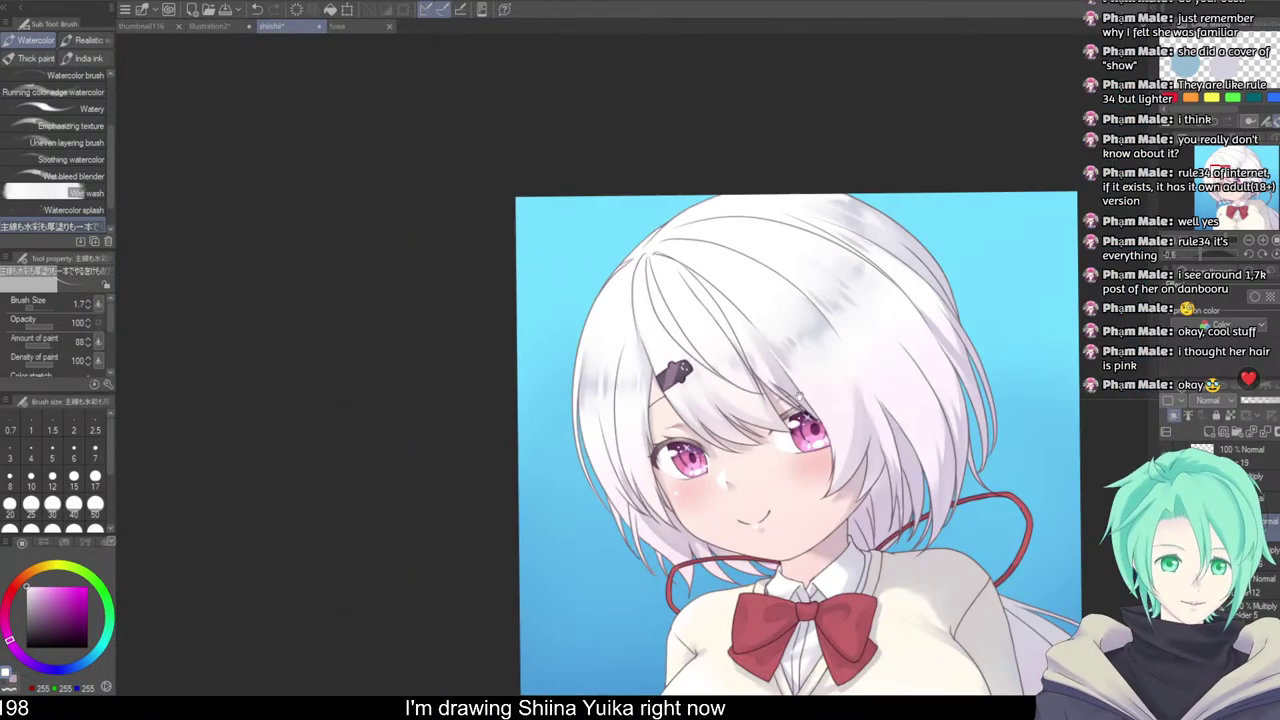
{"action": "left_click_drag", "start_coordinate": [690, 370], "coordinate": [601, 338]}
{"action": "scroll", "coordinate": [620, 330], "scroll_direction": "down", "scroll_amount": 3}
{"action": "left_click_drag", "start_coordinate": [895, 486], "coordinate": [905, 484]}
{"action": "scroll", "coordinate": [755, 335], "scroll_direction": "up", "scroll_amount": 1}
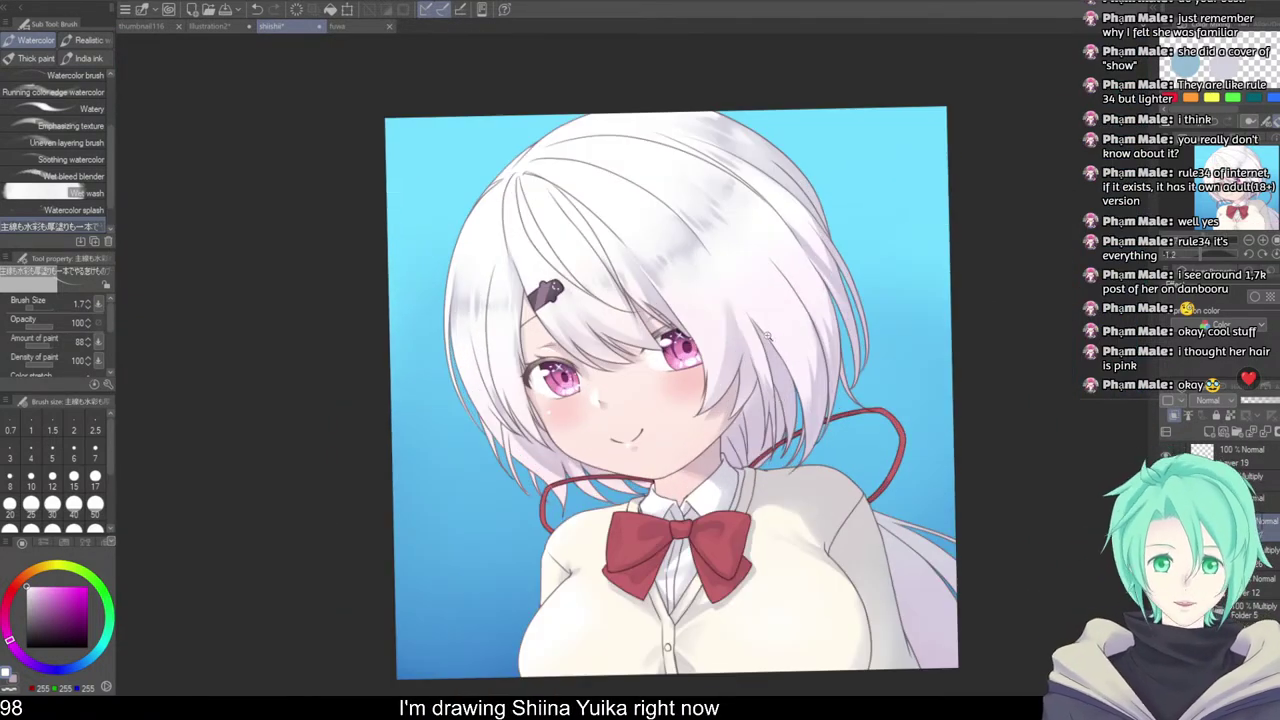
{"action": "left_click_drag", "start_coordinate": [796, 442], "coordinate": [778, 425]}
{"action": "scroll", "coordinate": [786, 450], "scroll_direction": "down", "scroll_amount": 1}
{"action": "left_click_drag", "start_coordinate": [887, 503], "coordinate": [871, 492]}
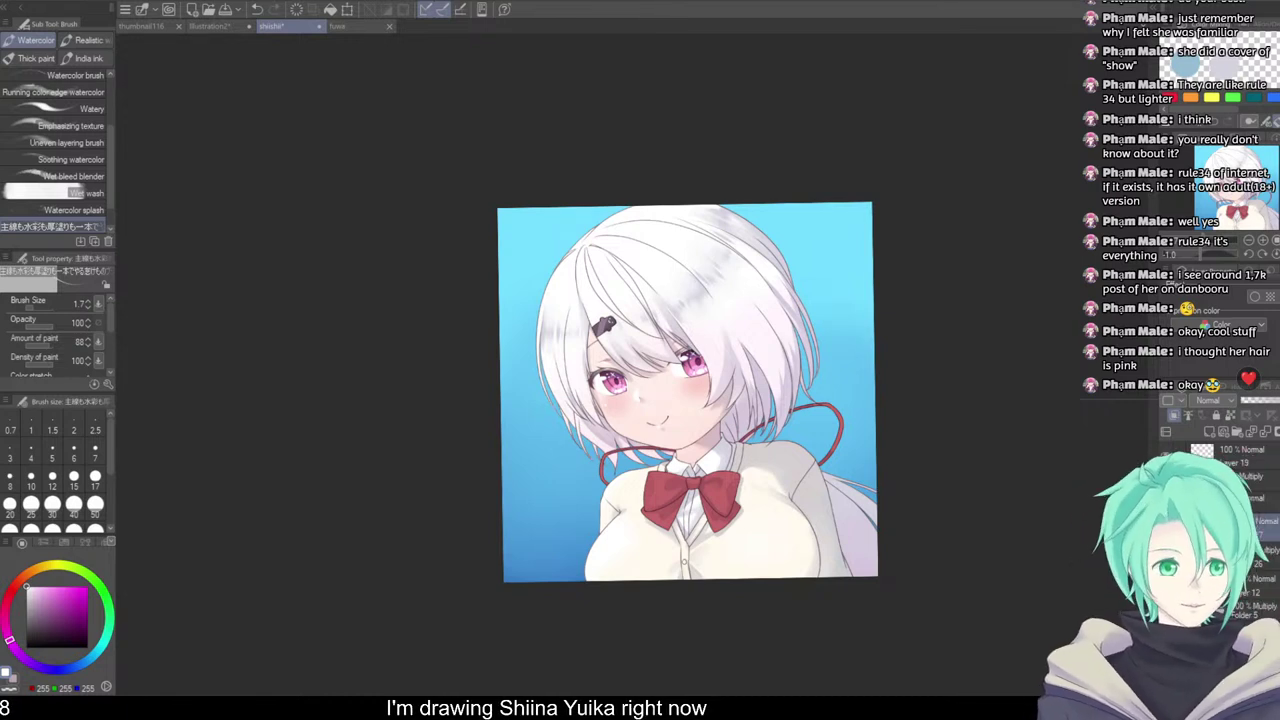
Add a clipped layer above the Multiply Folder 1 and paint the left hair outlines white at brush size 78.1
{"action": "left_click", "coordinate": [1255, 485]}
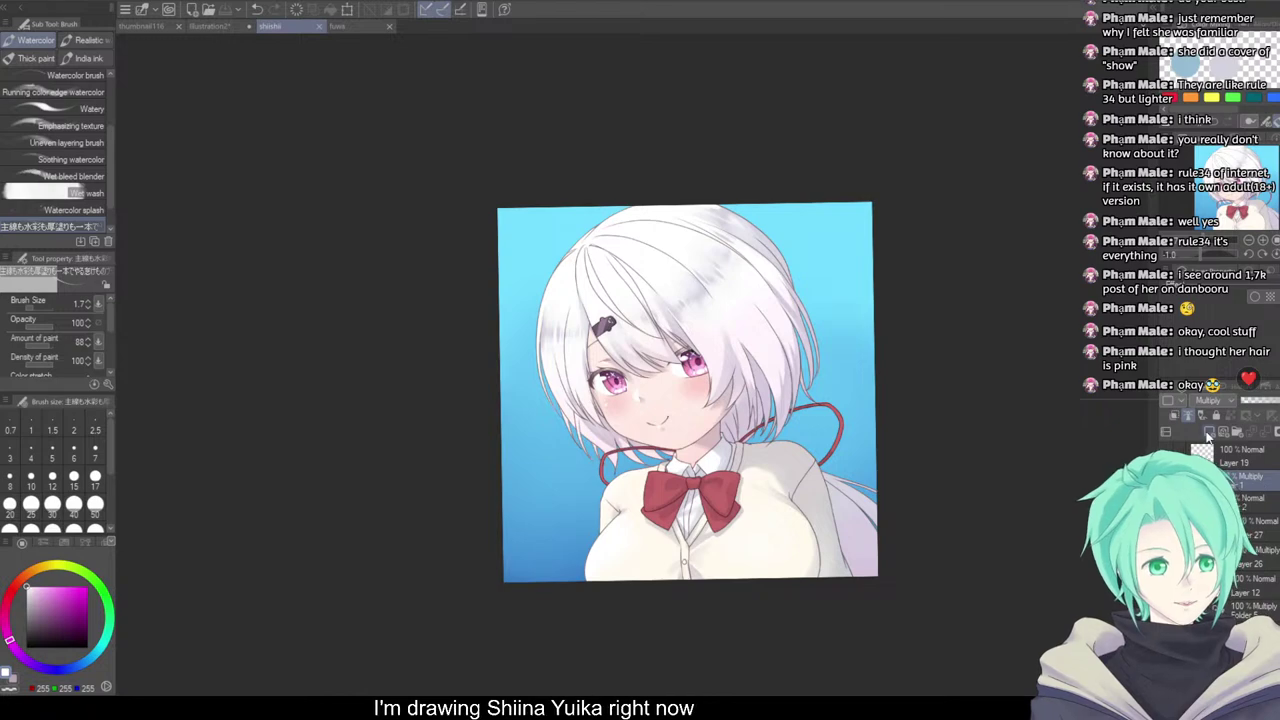
{"action": "left_click", "coordinate": [1175, 416]}
{"action": "left_click_drag", "start_coordinate": [701, 307], "coordinate": [768, 328]}
{"action": "left_click_drag", "start_coordinate": [768, 328], "coordinate": [742, 340]}
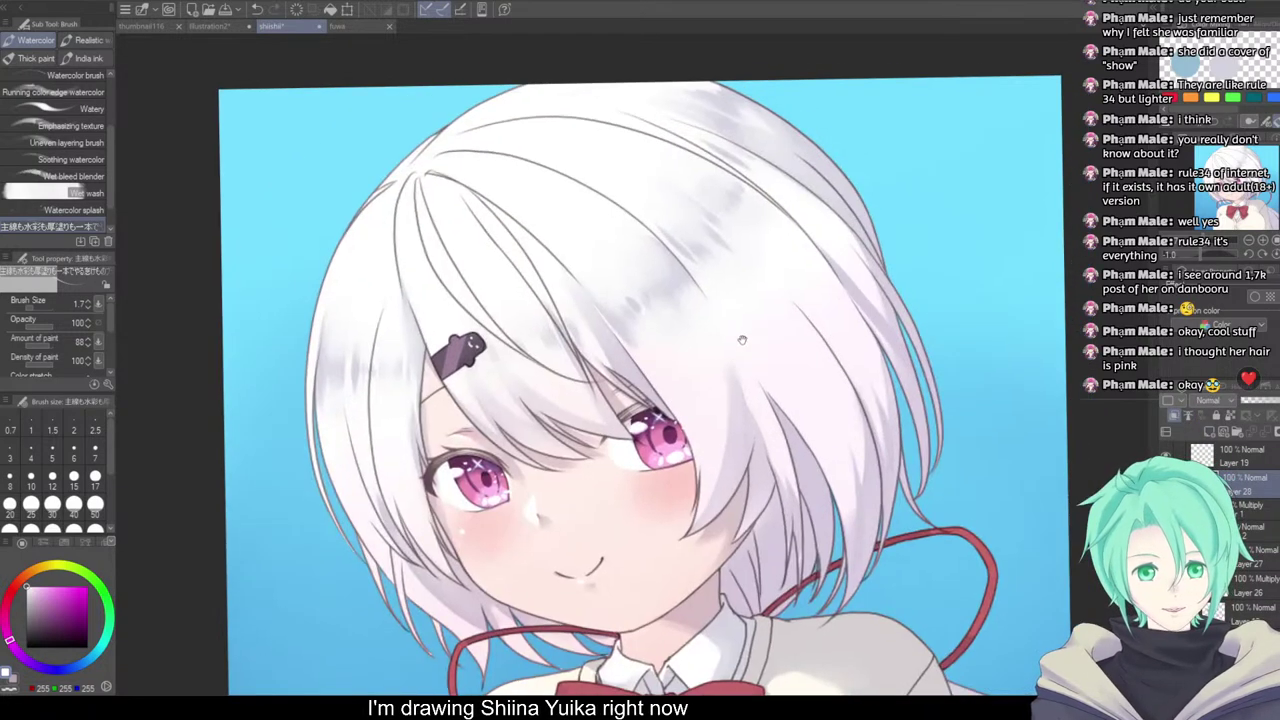
{"action": "left_click_drag", "start_coordinate": [486, 300], "coordinate": [527, 300]}
{"action": "mouse_move", "coordinate": [489, 195]}
{"action": "left_mouse_down"}
{"action": "mouse_move", "coordinate": [311, 440]}
{"action": "mouse_move", "coordinate": [328, 490]}
{"action": "left_mouse_up"}
{"action": "mouse_move", "coordinate": [500, 93]}
{"action": "left_mouse_down"}
{"action": "mouse_move", "coordinate": [399, 308]}
{"action": "mouse_move", "coordinate": [427, 618]}
{"action": "left_mouse_up"}
{"action": "left_click_drag", "start_coordinate": [365, 434], "coordinate": [413, 598]}
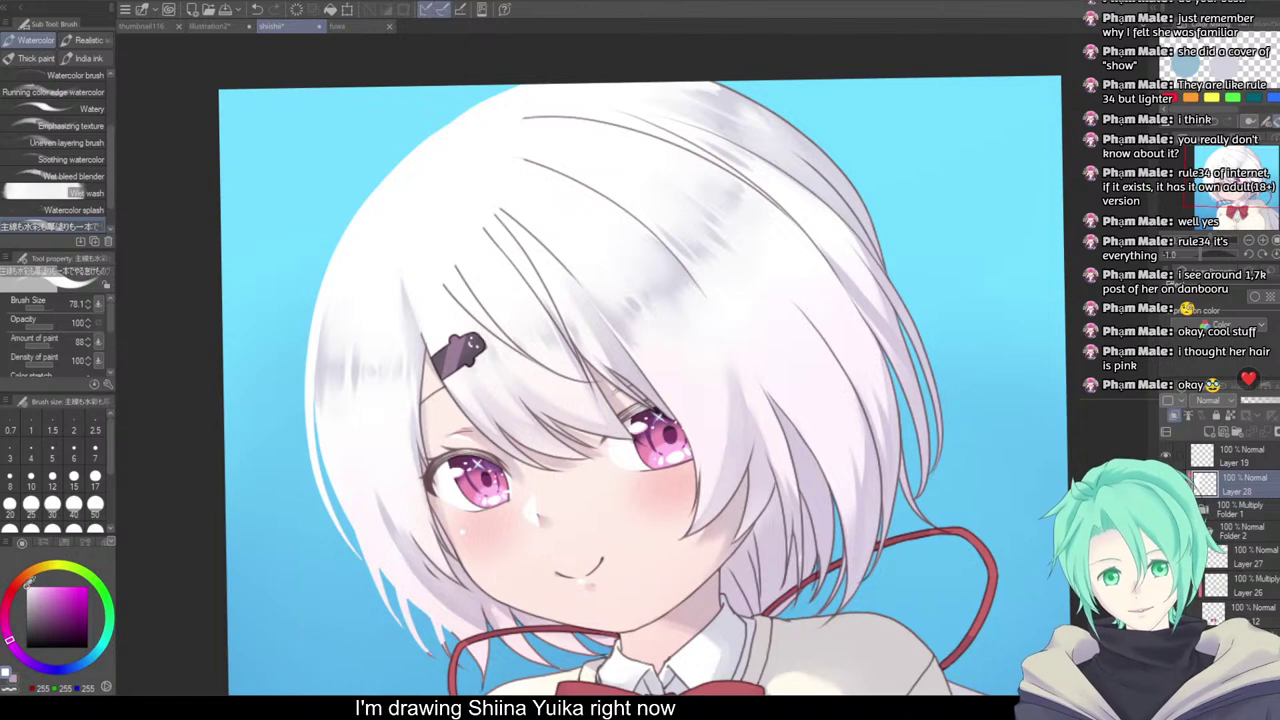
Recolour the line art of the crown, fringe and left-side hair in light grey (RGB 215, 210, 215) at size 78.1
{"action": "left_click", "coordinate": [28, 596]}
{"action": "mouse_move", "coordinate": [515, 186]}
{"action": "left_mouse_down"}
{"action": "mouse_move", "coordinate": [441, 270]}
{"action": "mouse_move", "coordinate": [495, 179]}
{"action": "mouse_move", "coordinate": [436, 450]}
{"action": "left_mouse_up"}
{"action": "left_click_drag", "start_coordinate": [488, 179], "coordinate": [440, 469]}
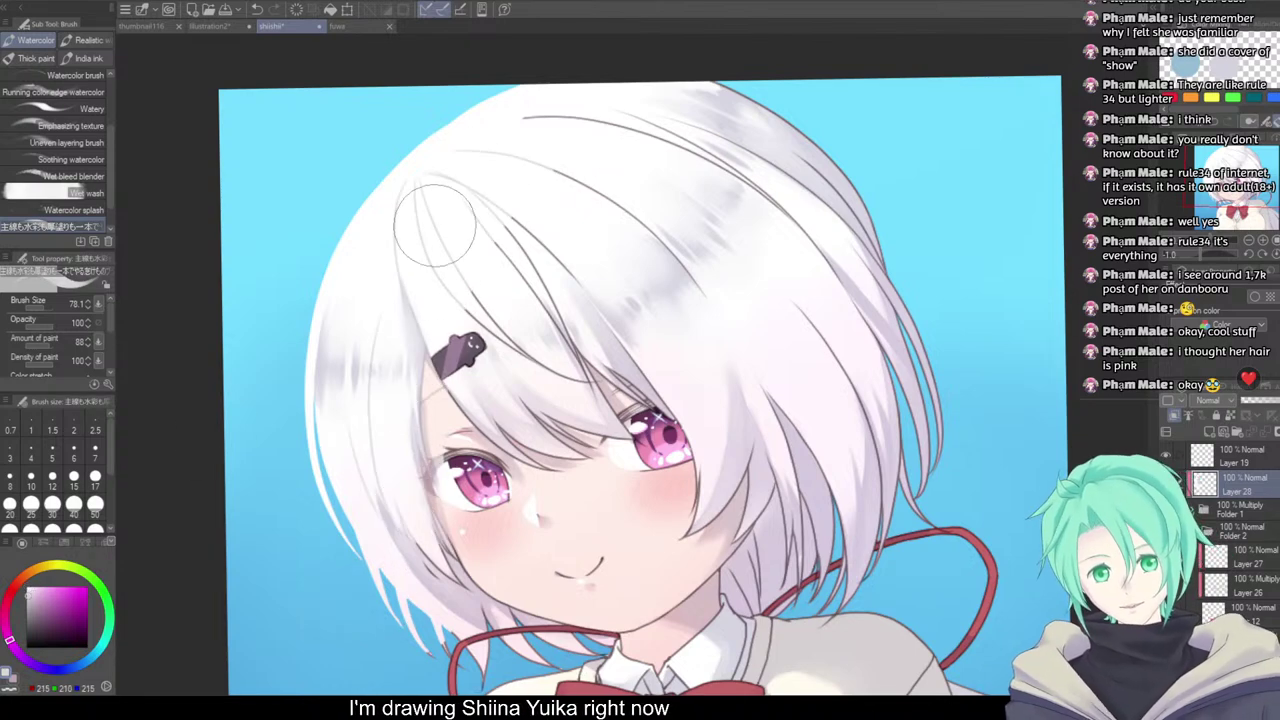
{"action": "left_click_drag", "start_coordinate": [435, 226], "coordinate": [466, 587]}
{"action": "left_click_drag", "start_coordinate": [455, 323], "coordinate": [540, 440]}
{"action": "left_click_drag", "start_coordinate": [491, 271], "coordinate": [612, 400]}
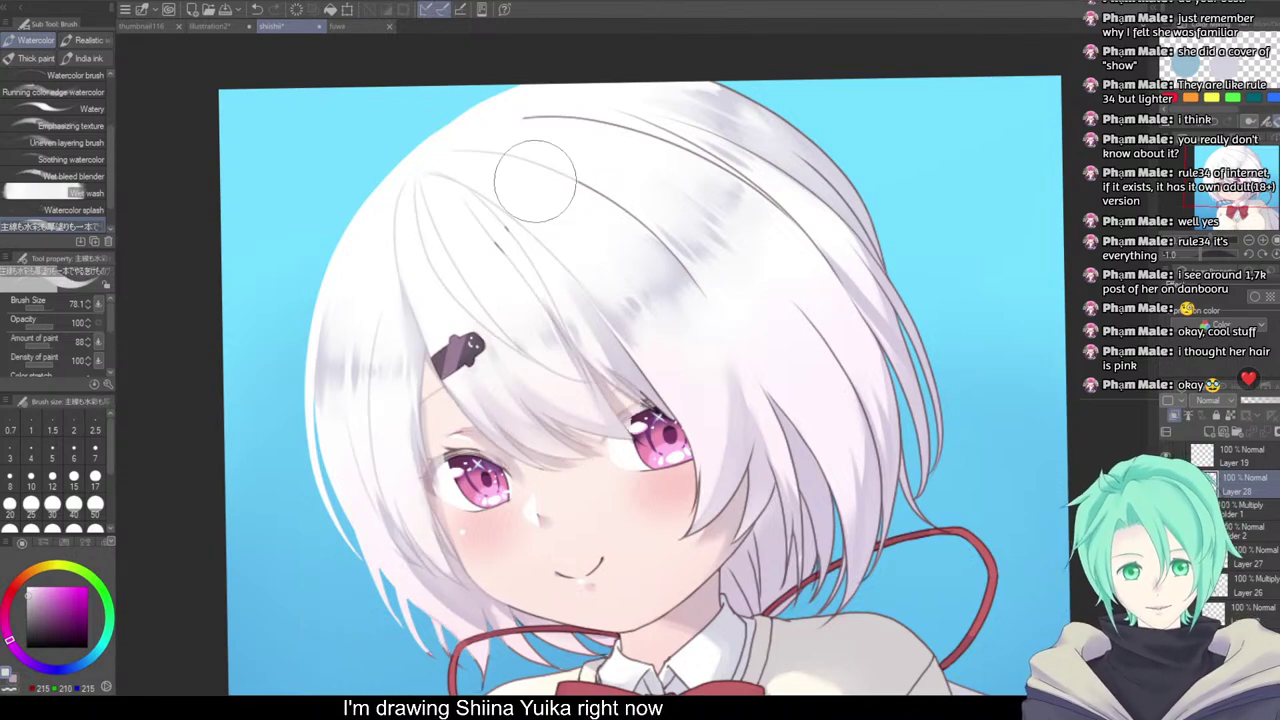
{"action": "mouse_move", "coordinate": [517, 158]}
{"action": "left_mouse_down"}
{"action": "mouse_move", "coordinate": [564, 140]}
{"action": "mouse_move", "coordinate": [530, 162]}
{"action": "mouse_move", "coordinate": [671, 301]}
{"action": "mouse_move", "coordinate": [740, 344]}
{"action": "left_mouse_up"}
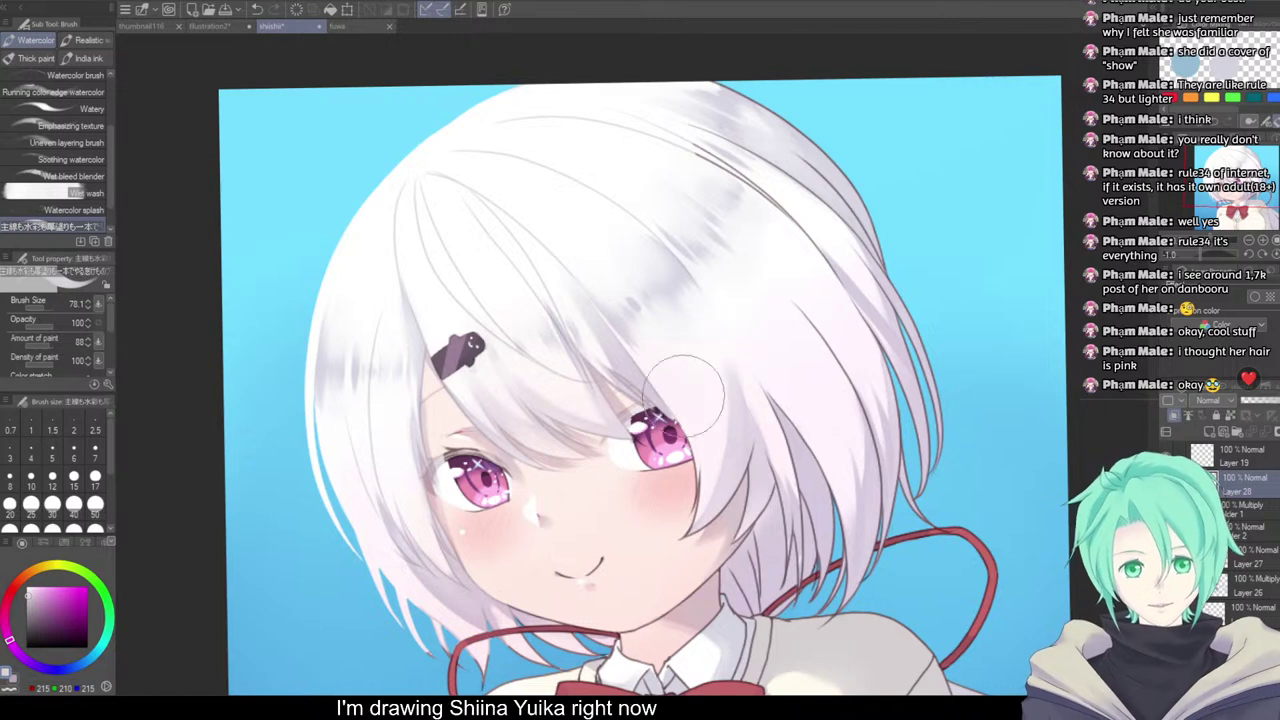
Recolour the lines of the long right-side locks and the upper right of the hair in the same light grey
{"action": "left_click_drag", "start_coordinate": [683, 396], "coordinate": [724, 550]}
{"action": "mouse_move", "coordinate": [726, 428]}
{"action": "left_mouse_down"}
{"action": "mouse_move", "coordinate": [813, 398]}
{"action": "mouse_move", "coordinate": [778, 530]}
{"action": "left_mouse_up"}
{"action": "left_click_drag", "start_coordinate": [774, 370], "coordinate": [790, 590]}
{"action": "left_click_drag", "start_coordinate": [765, 545], "coordinate": [757, 592]}
{"action": "left_click_drag", "start_coordinate": [740, 170], "coordinate": [868, 350]}
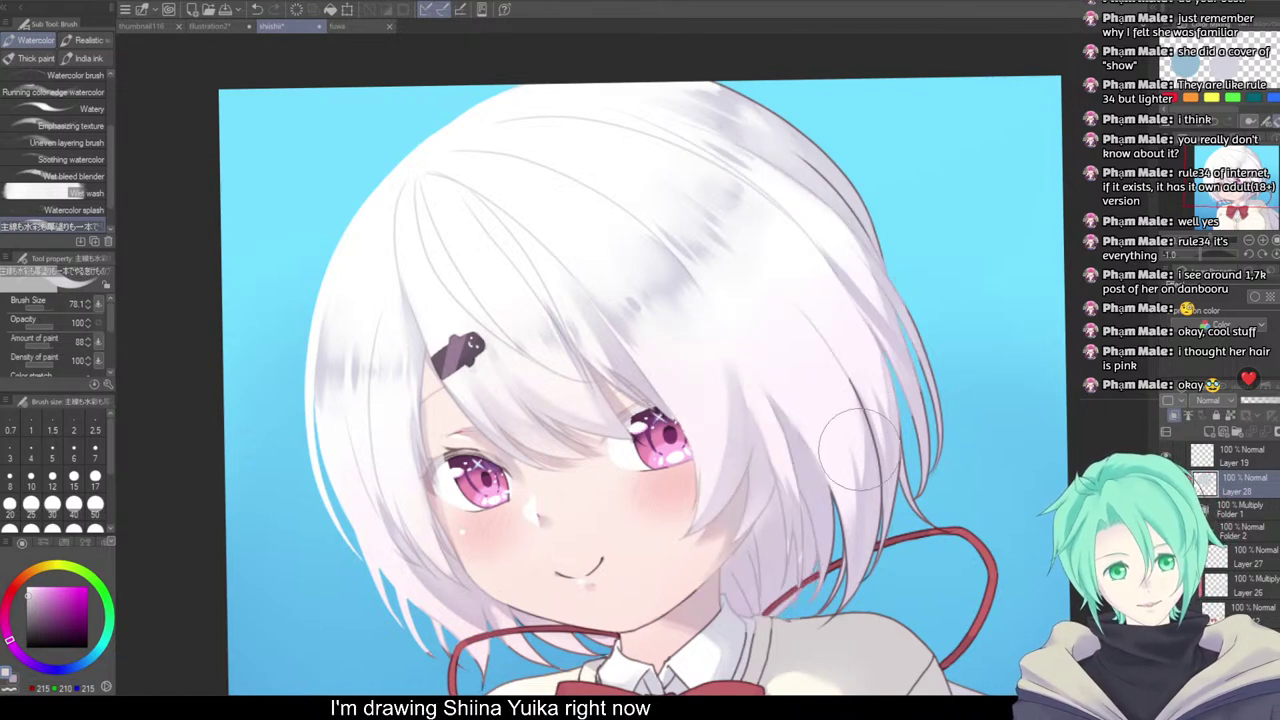
Recolour the back hair lines beside the neck and along the right outer locks in mauve-grey (RGB 179, 170, 180)
{"action": "left_click", "coordinate": [790, 535], "text": "alt"}
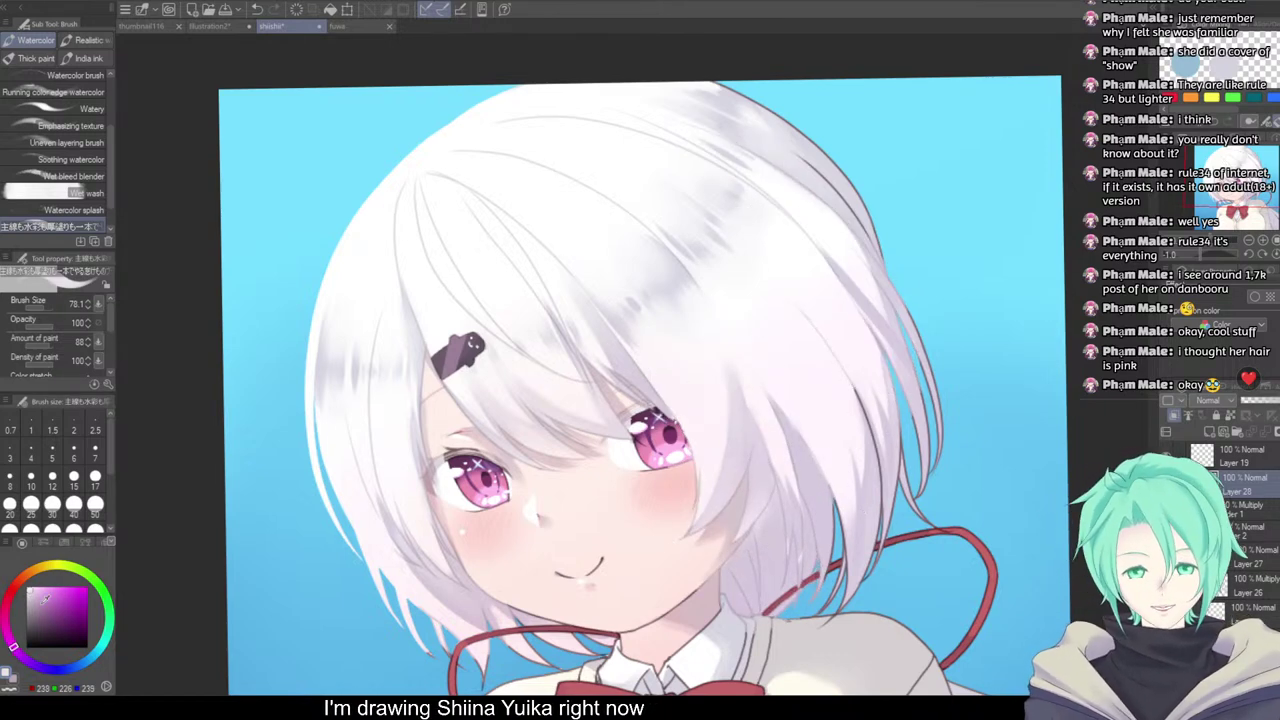
{"action": "left_click", "coordinate": [31, 604]}
{"action": "left_click_drag", "start_coordinate": [787, 462], "coordinate": [808, 590]}
{"action": "left_click_drag", "start_coordinate": [764, 510], "coordinate": [770, 596]}
{"action": "left_click_drag", "start_coordinate": [884, 365], "coordinate": [915, 470]}
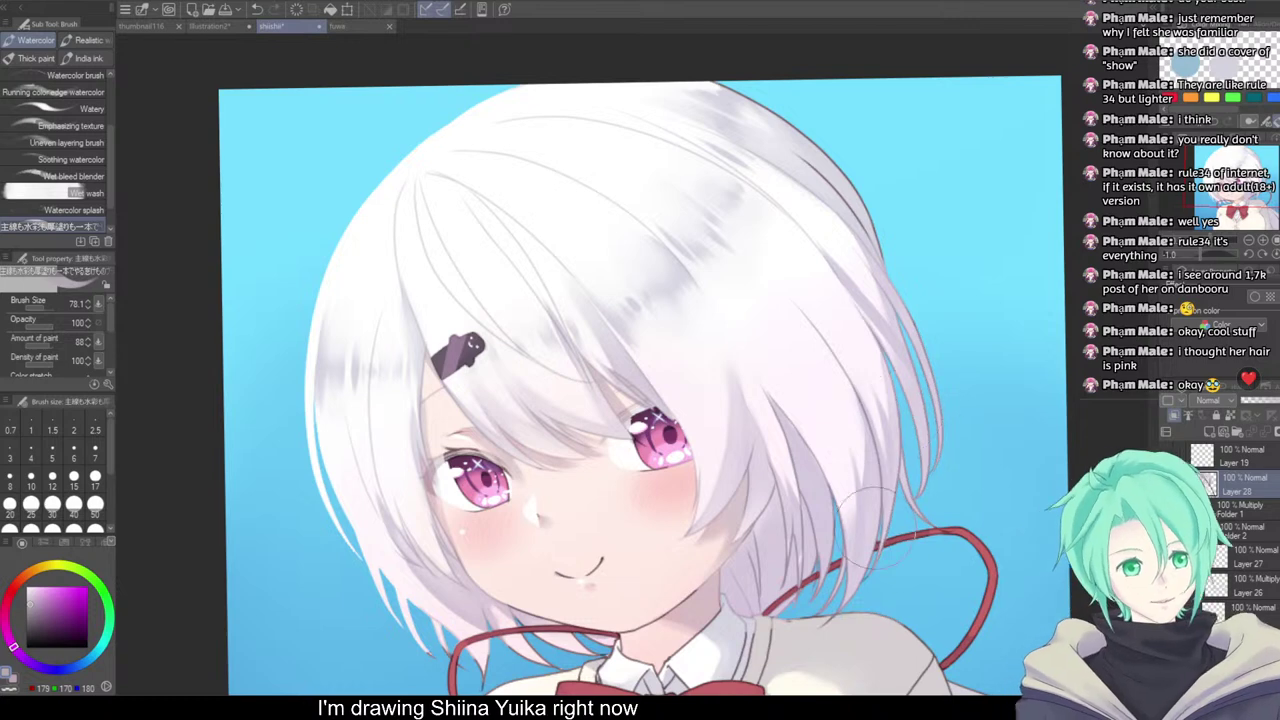
{"action": "left_click_drag", "start_coordinate": [822, 178], "coordinate": [846, 232]}
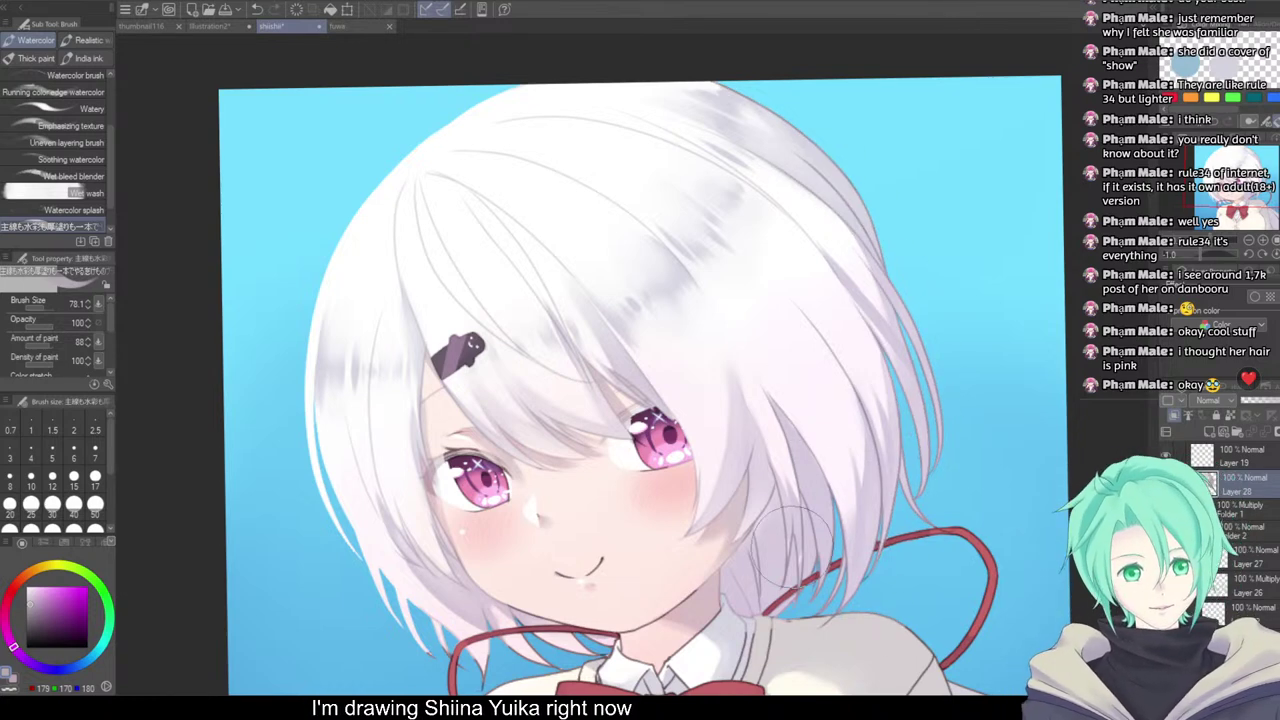
Try recolouring the left eye's upper lash lines in dark red (RGB 110, 42, 53) at brush size 22.6
{"action": "scroll", "coordinate": [845, 486], "scroll_direction": "down", "scroll_amount": 3}
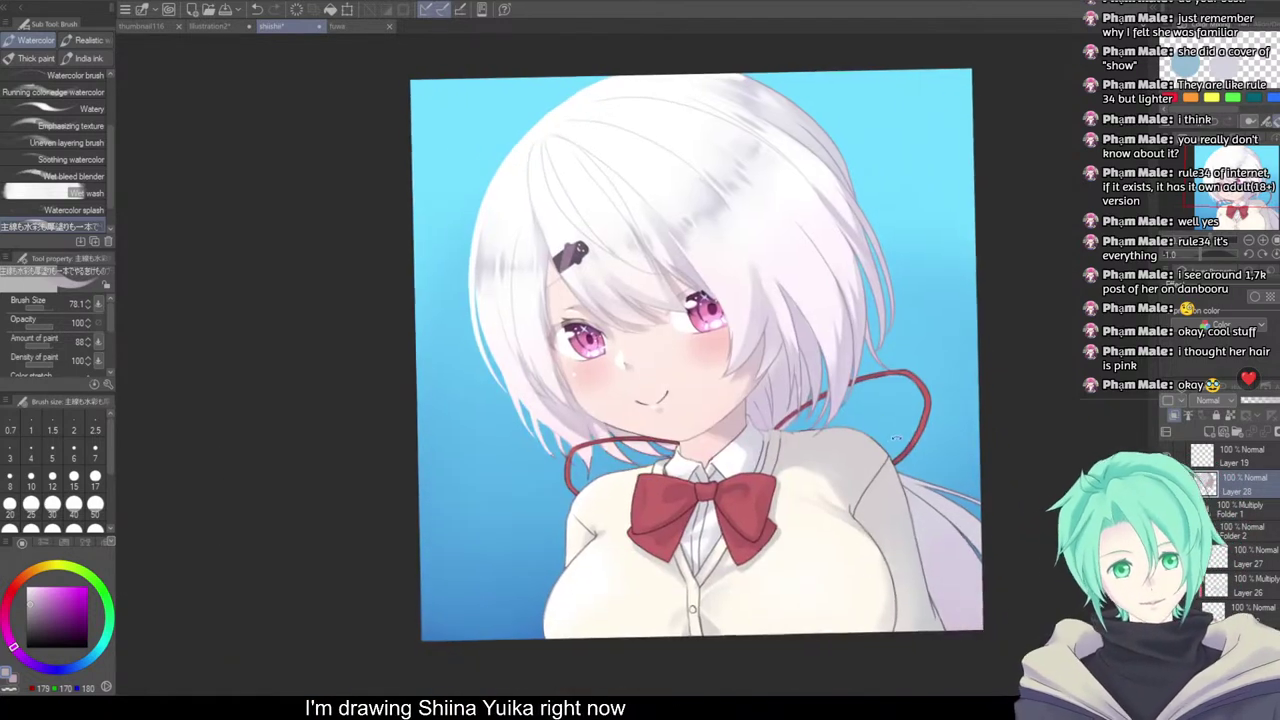
{"action": "scroll", "coordinate": [813, 407], "scroll_direction": "up", "scroll_amount": 5}
{"action": "left_click_drag", "start_coordinate": [813, 407], "coordinate": [817, 402]}
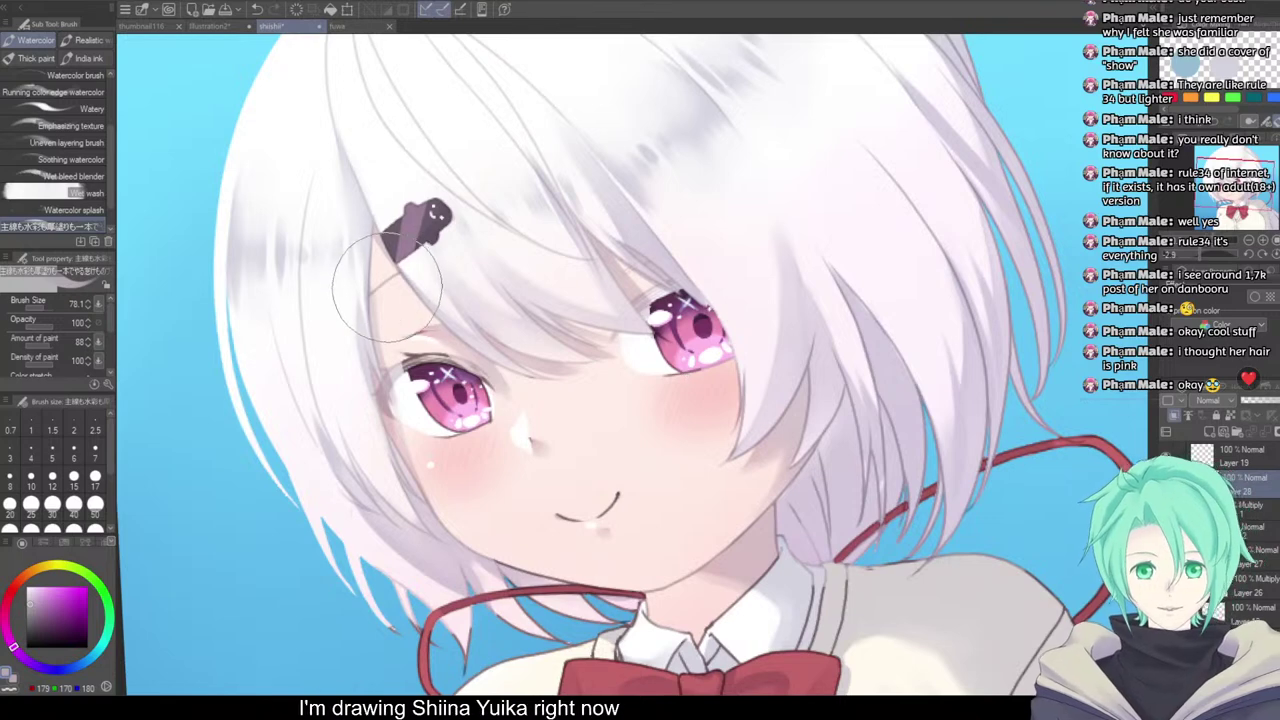
{"action": "key", "text": "["}
{"action": "left_click_drag", "start_coordinate": [408, 296], "coordinate": [389, 291]}
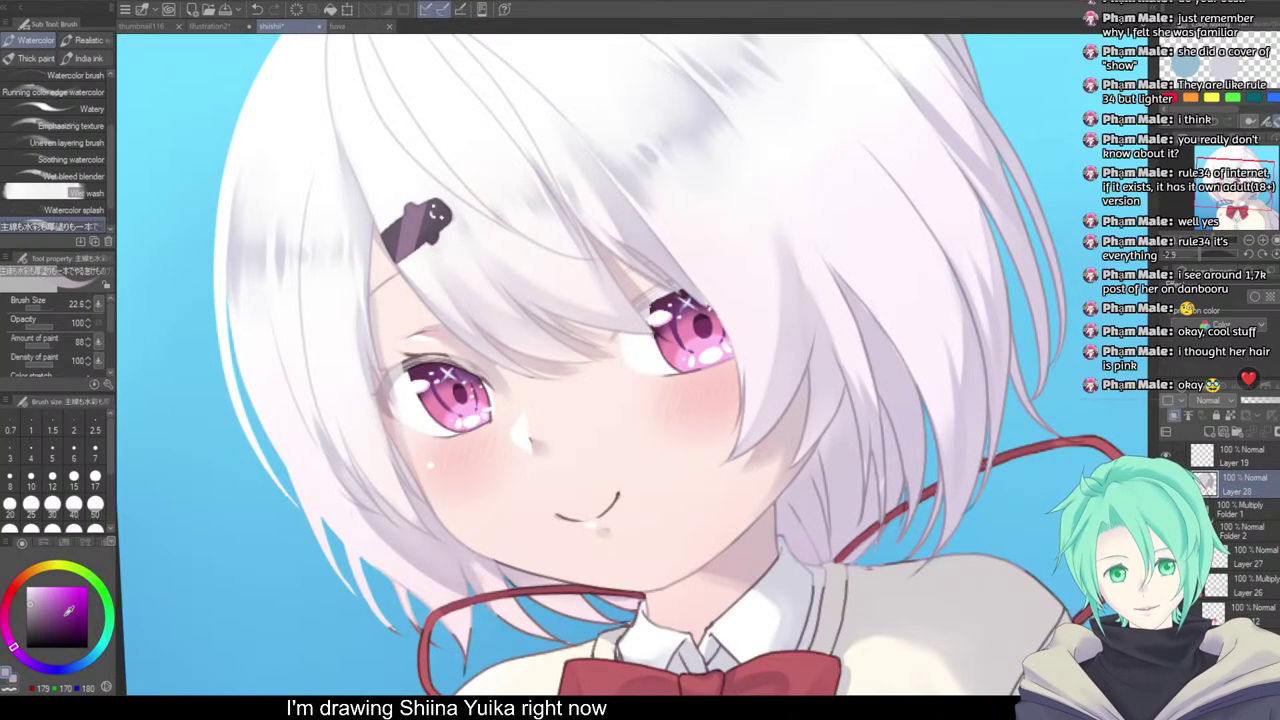
{"action": "left_click", "coordinate": [64, 621]}
{"action": "left_click_drag", "start_coordinate": [478, 372], "coordinate": [410, 362]}
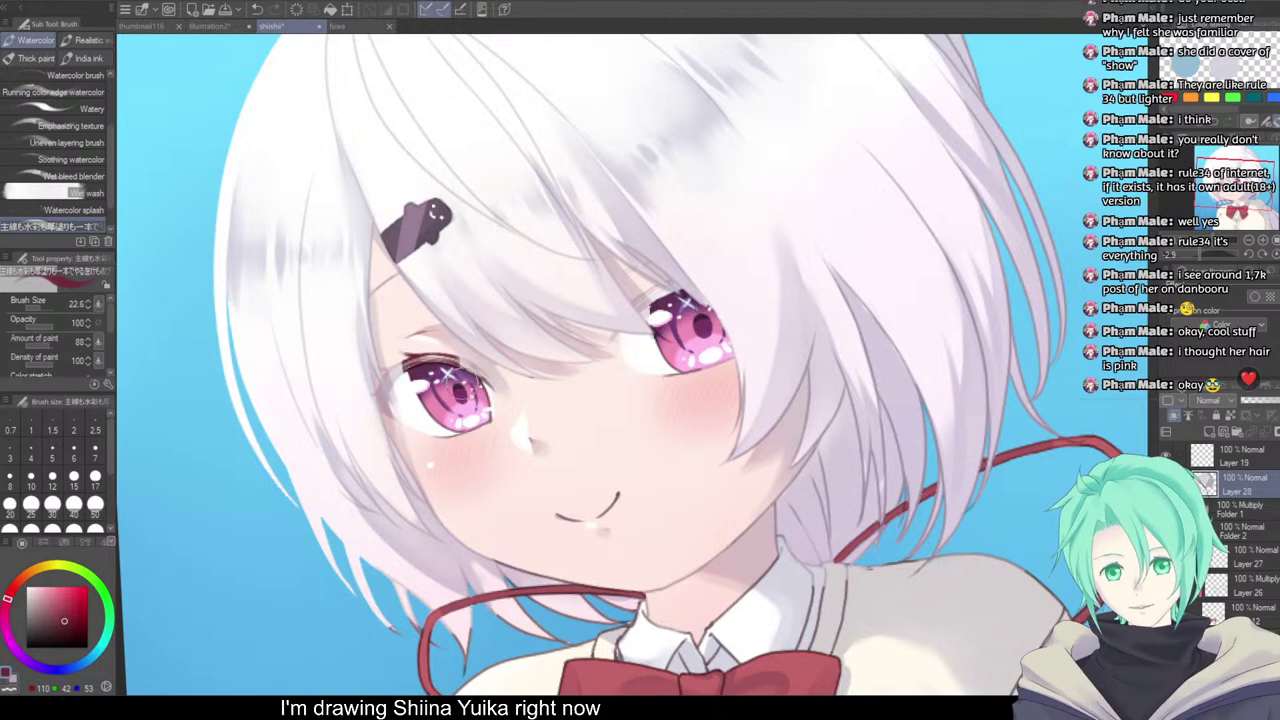
{"action": "scroll", "coordinate": [470, 383], "scroll_direction": "up", "scroll_amount": 3}
{"action": "left_click_drag", "start_coordinate": [432, 578], "coordinate": [460, 611]}
Undo the dark red stroke and recolour the left eye's upper lashes and outer corner in dark brown (RGB 75, 56, 59)
{"action": "left_click_drag", "start_coordinate": [55, 618], "coordinate": [42, 629]}
{"action": "key", "text": "ctrl+z"}
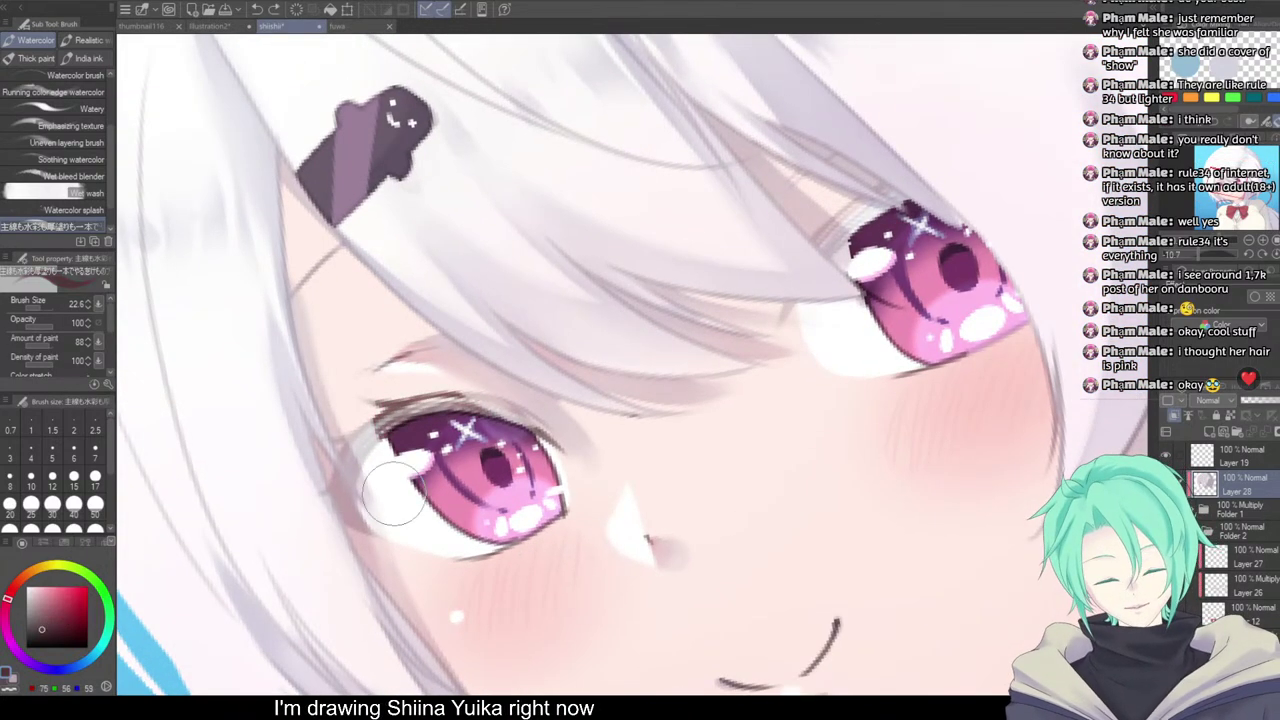
{"action": "mouse_move", "coordinate": [463, 404]}
{"action": "left_mouse_down"}
{"action": "mouse_move", "coordinate": [392, 434]}
{"action": "mouse_move", "coordinate": [553, 466]}
{"action": "left_mouse_up"}
{"action": "left_click_drag", "start_coordinate": [384, 408], "coordinate": [348, 442]}
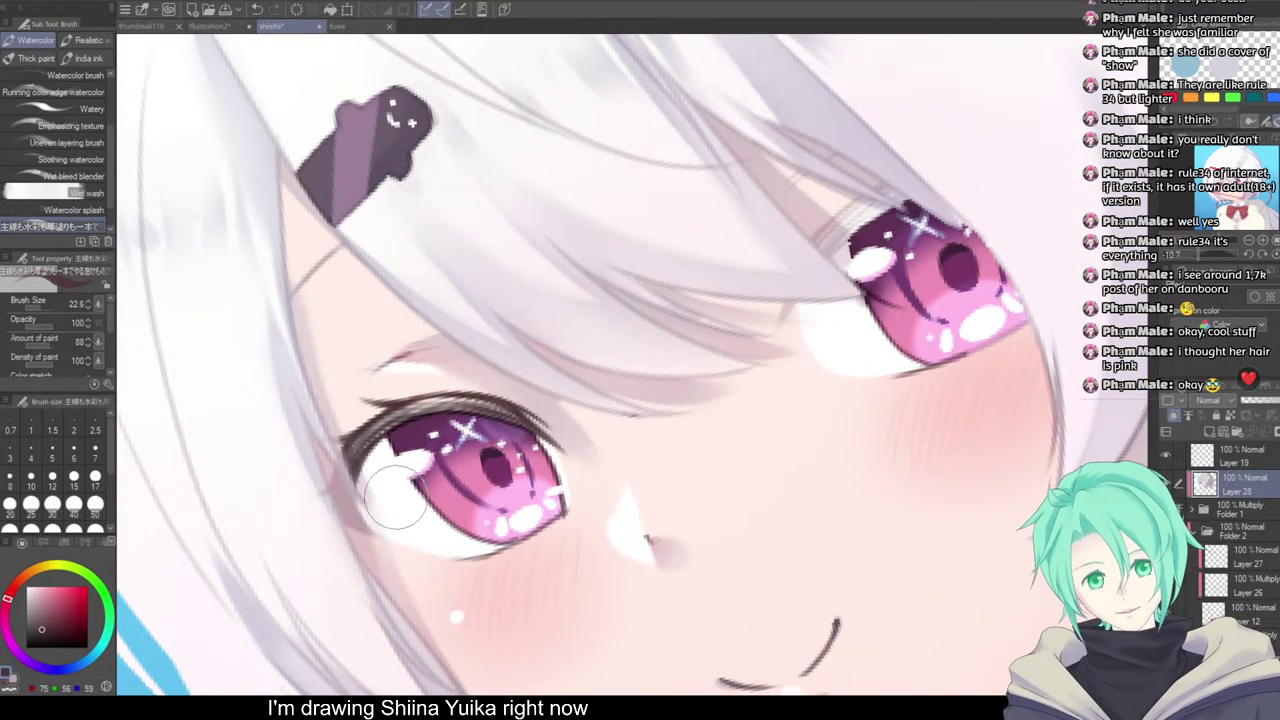
{"action": "mouse_move", "coordinate": [388, 526]}
{"action": "left_mouse_down"}
{"action": "mouse_move", "coordinate": [362, 526]}
{"action": "mouse_move", "coordinate": [385, 555]}
{"action": "left_mouse_up"}
{"action": "left_click_drag", "start_coordinate": [324, 466], "coordinate": [390, 553]}
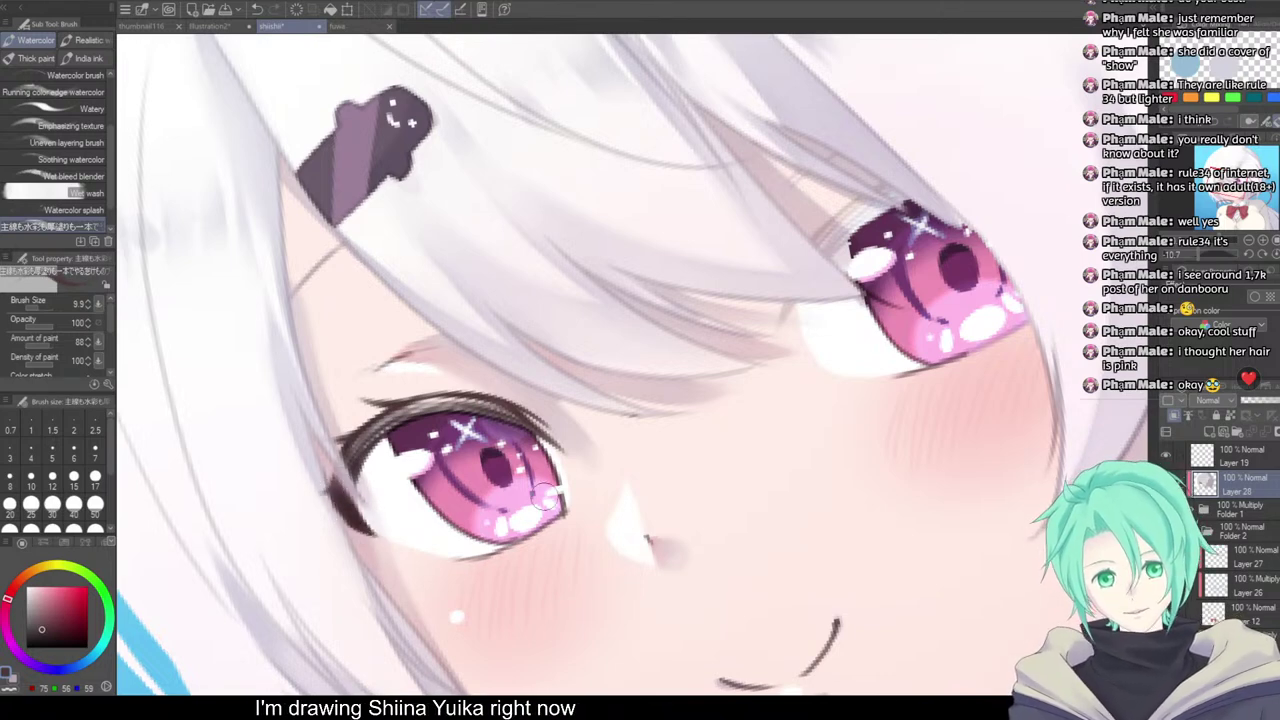
Recolour the right eye's upper lashes and inner corner lash in dark brown, reducing the brush size to 3.3
{"action": "left_click_drag", "start_coordinate": [858, 216], "coordinate": [826, 240]}
{"action": "left_click_drag", "start_coordinate": [850, 222], "coordinate": [820, 252]}
{"action": "left_click_drag", "start_coordinate": [841, 268], "coordinate": [825, 277]}
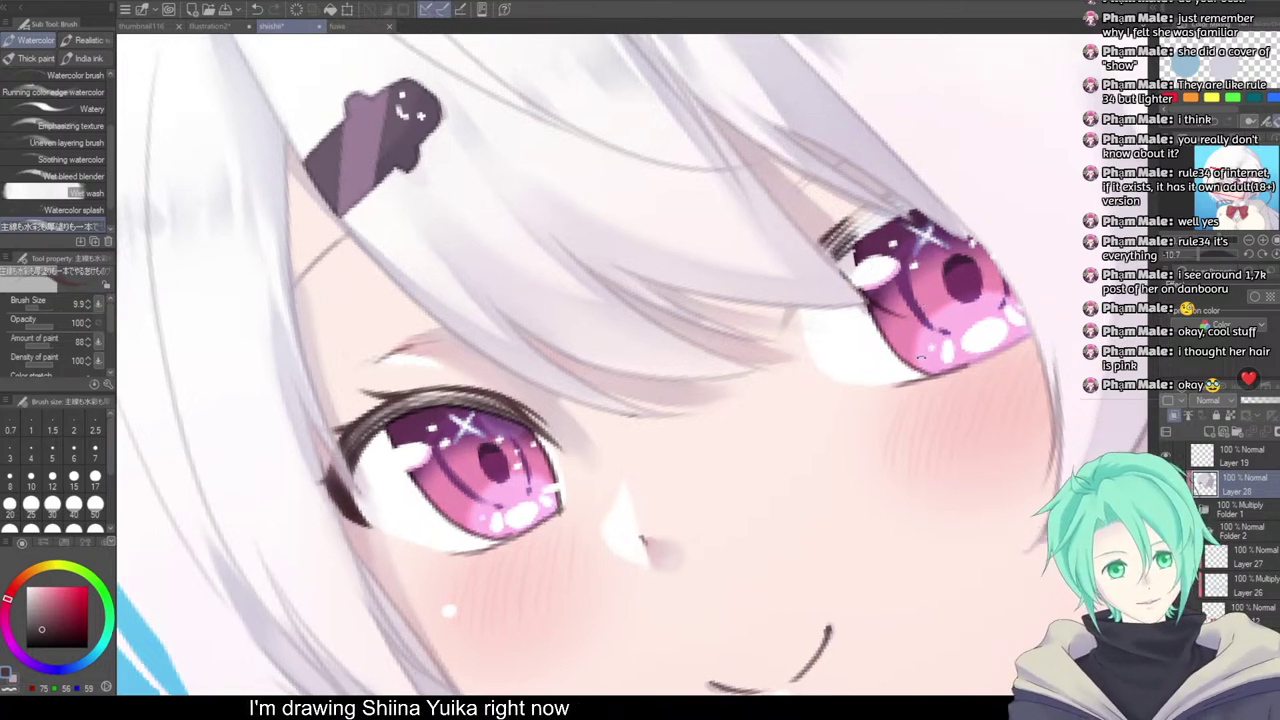
{"action": "left_click_drag", "start_coordinate": [778, 210], "coordinate": [807, 261]}
{"action": "mouse_move", "coordinate": [846, 340]}
{"action": "left_mouse_down"}
{"action": "mouse_move", "coordinate": [860, 298]}
{"action": "mouse_move", "coordinate": [888, 276]}
{"action": "left_mouse_up"}
{"action": "key", "text": "ctrl+z"}
{"action": "left_click_drag", "start_coordinate": [824, 312], "coordinate": [887, 297]}
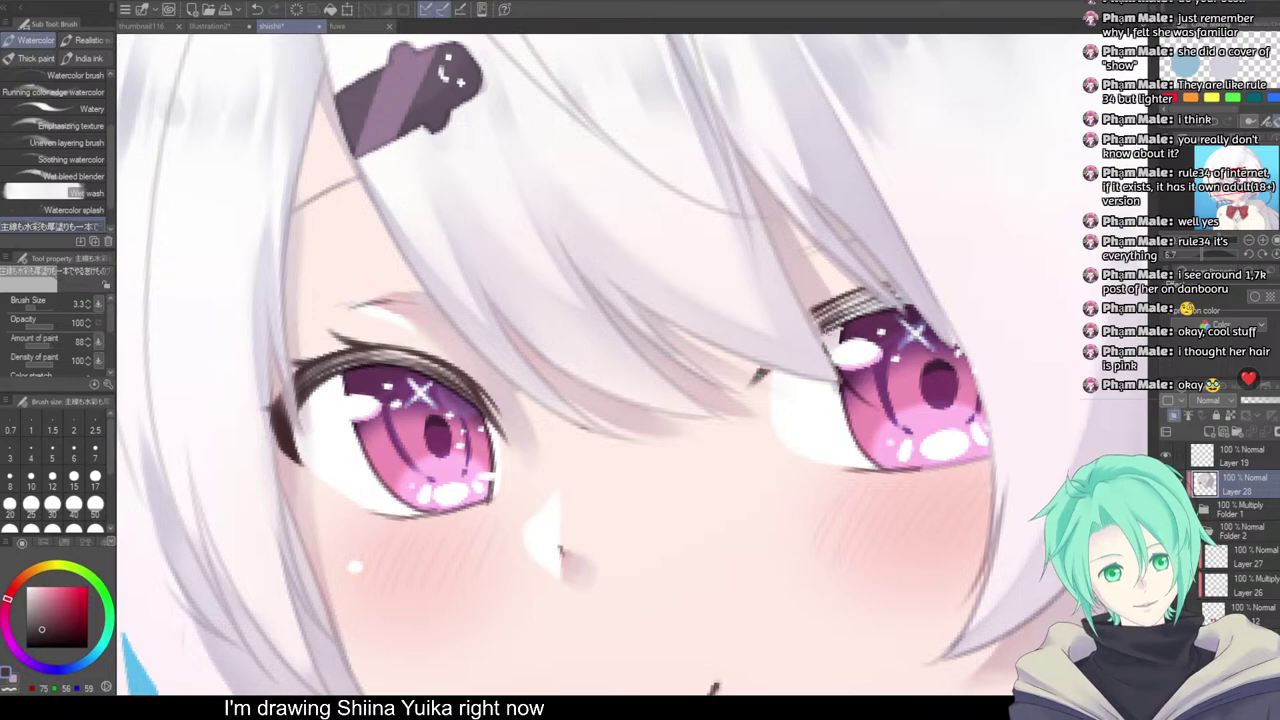
Touch up the lines around the fringe over the right eye in light greyish pink (RGB 204, 187, 190) at size 7.2
{"action": "scroll", "coordinate": [846, 395], "scroll_direction": "down", "scroll_amount": 2}
{"action": "scroll", "coordinate": [860, 343], "scroll_direction": "down", "scroll_amount": 1}
{"action": "mouse_move", "coordinate": [846, 395]}
{"action": "left_mouse_down"}
{"action": "mouse_move", "coordinate": [852, 342]}
{"action": "mouse_move", "coordinate": [905, 360]}
{"action": "left_mouse_up"}
{"action": "scroll", "coordinate": [866, 346], "scroll_direction": "up", "scroll_amount": 1}
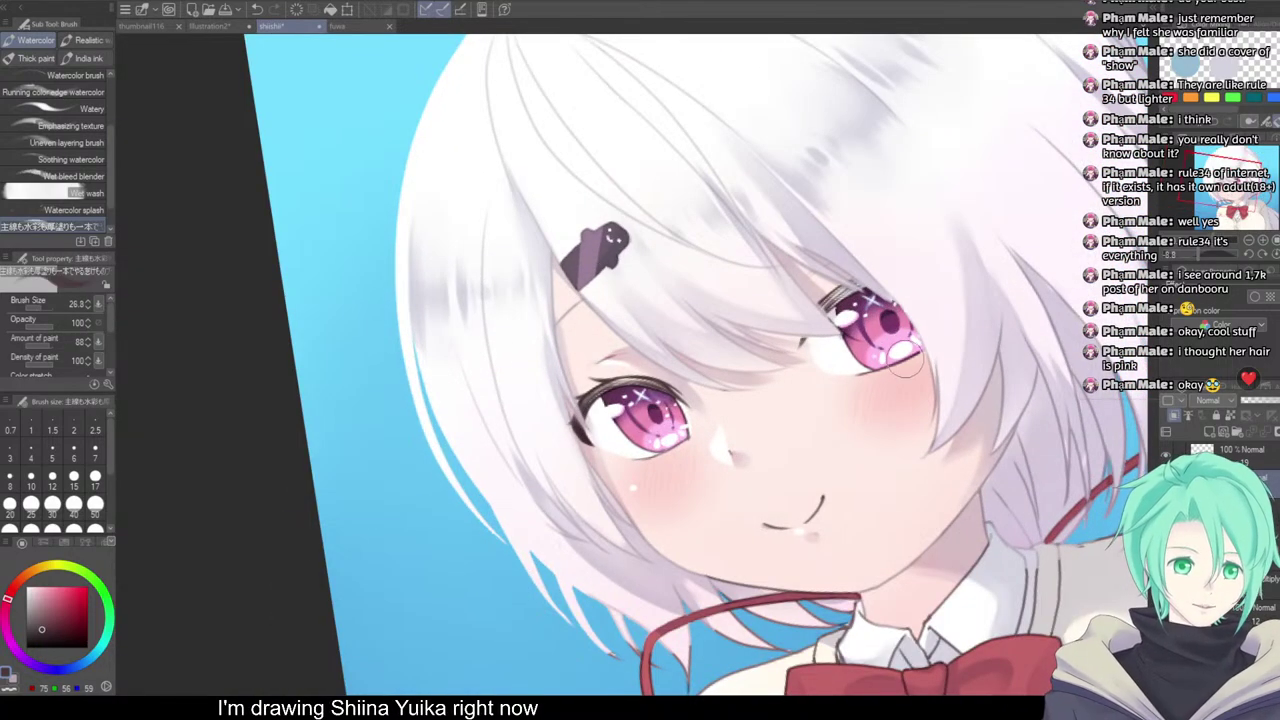
{"action": "scroll", "coordinate": [904, 360], "scroll_direction": "up", "scroll_amount": 5}
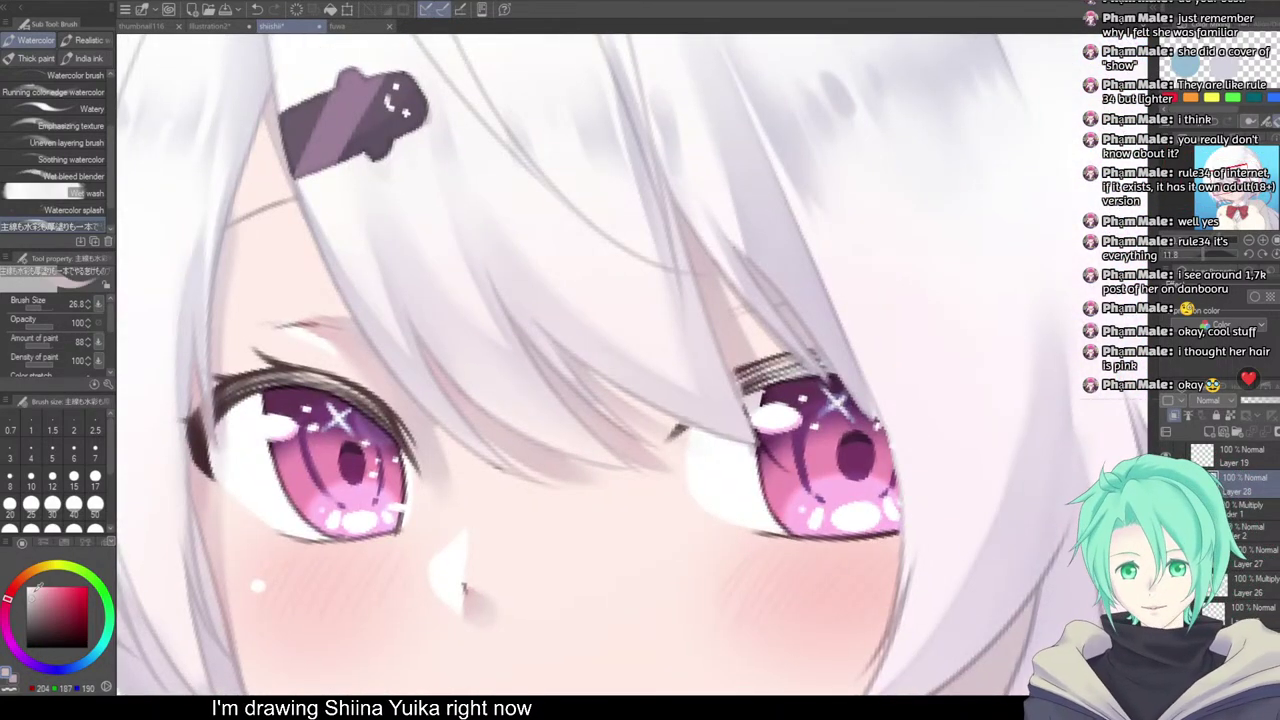
{"action": "left_click_drag", "start_coordinate": [774, 446], "coordinate": [752, 446]}
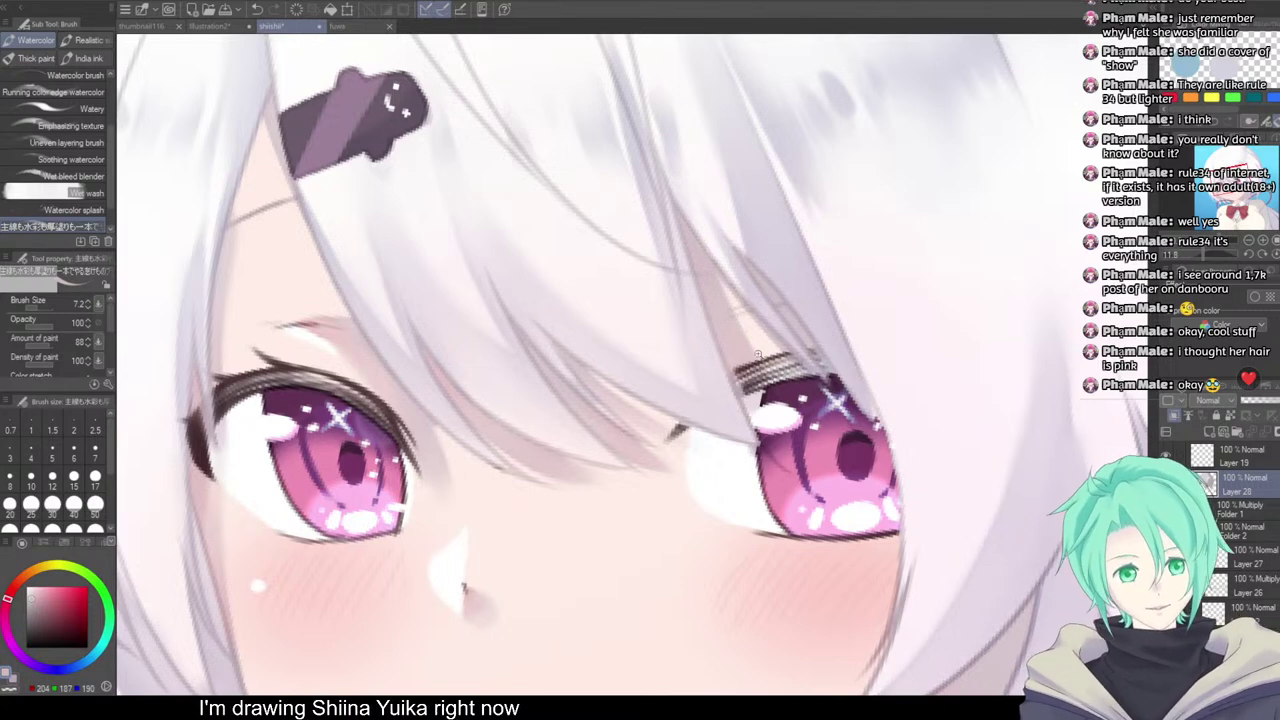
{"action": "scroll", "coordinate": [600, 450], "scroll_direction": "down", "scroll_amount": 3}
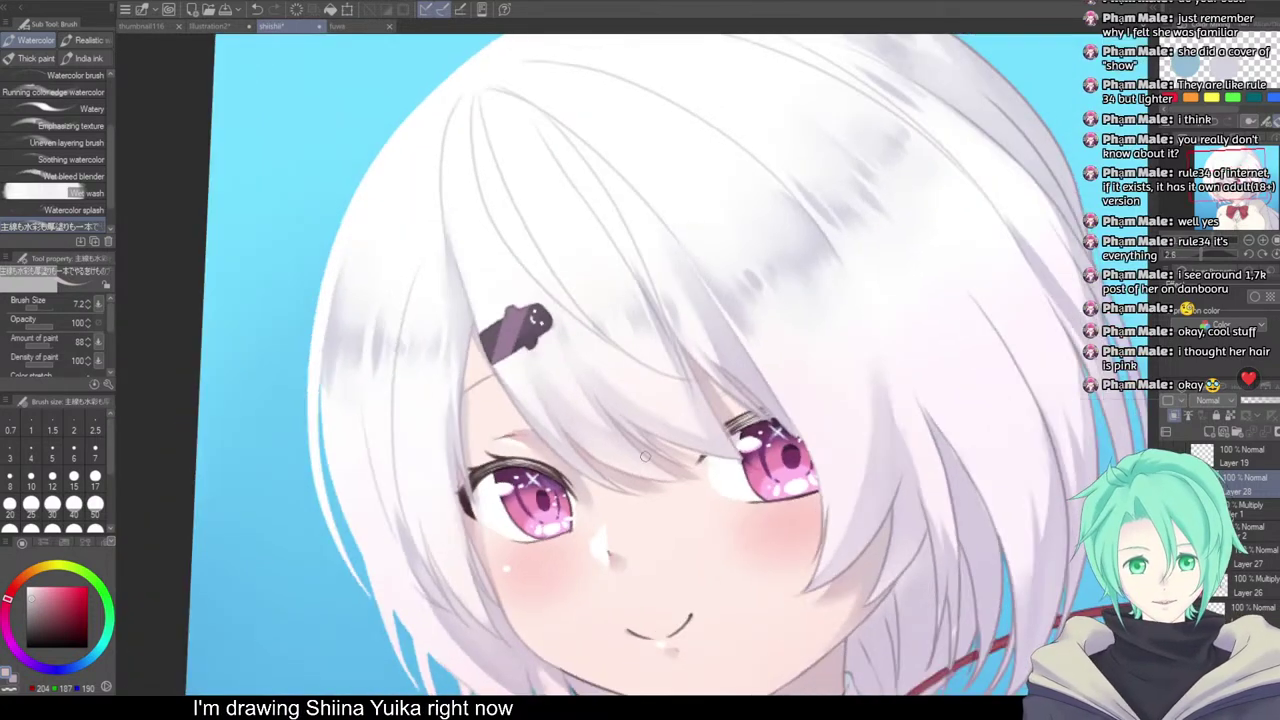
Try recolouring the facial lines around the nose in muted red (RGB 171, 91, 104) at brush size 41.7
{"action": "key", "text": "bracketright"}
{"action": "key", "text": "bracketright"}
{"action": "key", "text": "bracketright"}
{"action": "key", "text": "bracketright"}
{"action": "scroll", "coordinate": [658, 521], "scroll_direction": "up", "scroll_amount": 3}
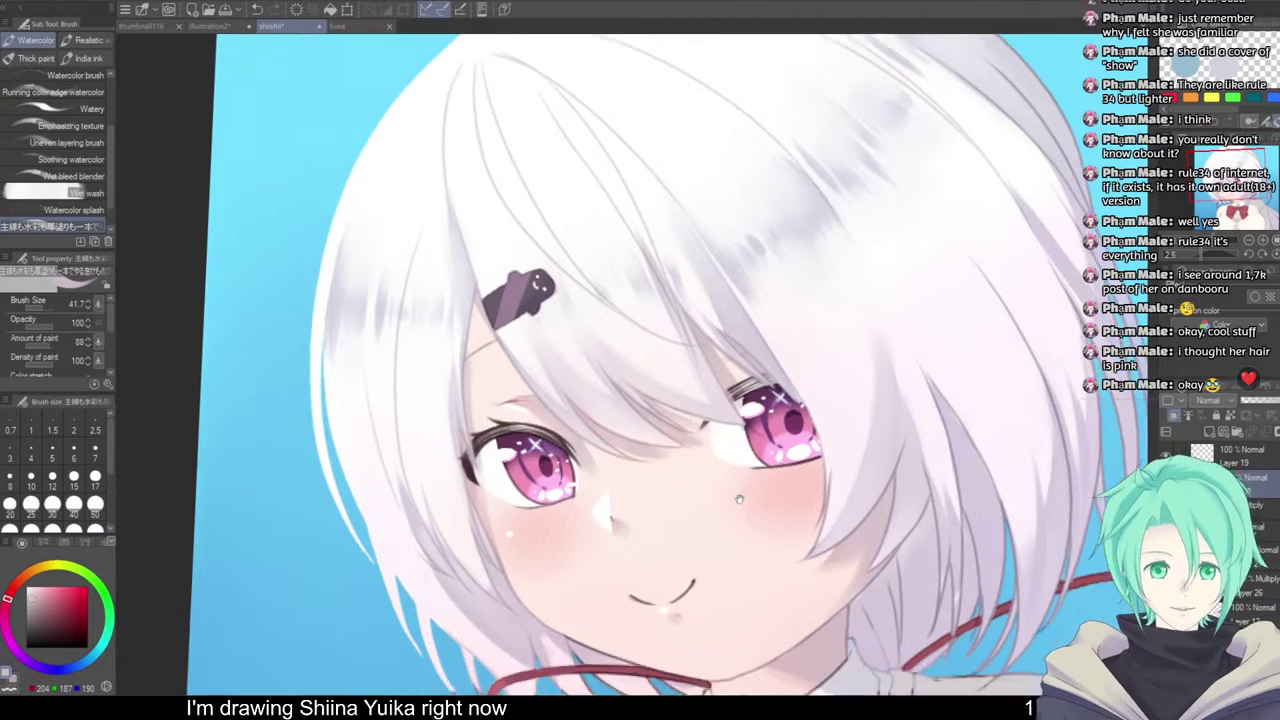
{"action": "left_click_drag", "start_coordinate": [658, 521], "coordinate": [640, 464]}
{"action": "left_click", "coordinate": [55, 606]}
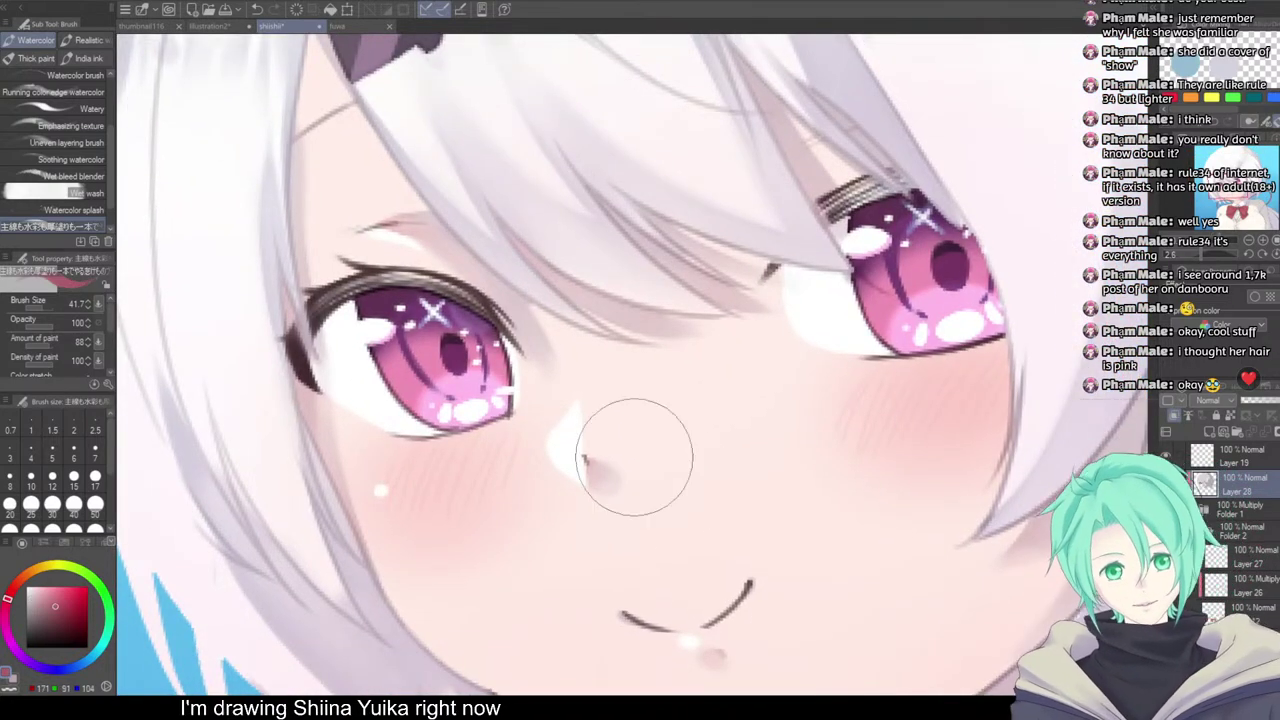
{"action": "scroll", "coordinate": [750, 500], "scroll_direction": "down", "scroll_amount": 3}
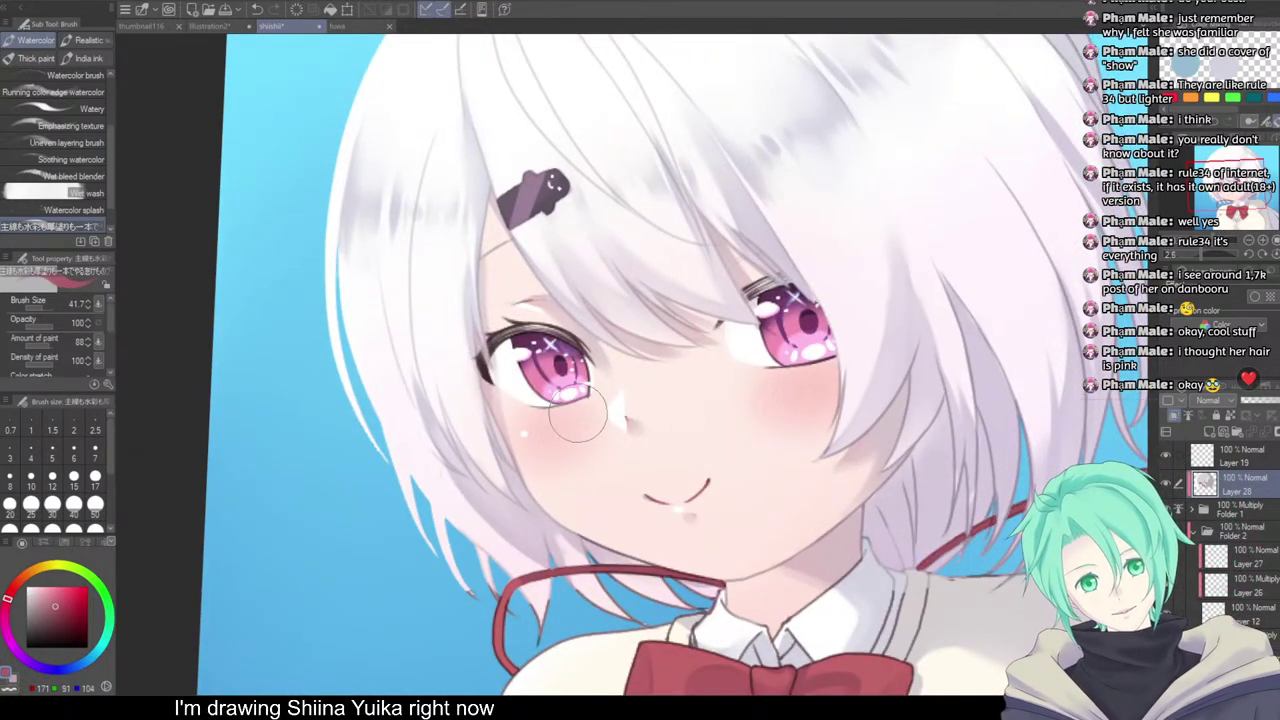
Recolour the cheek, jaw and neck outlines in soft reddish brown (RGB 183, 135, 128), reducing the brush size to 12.6
{"action": "left_click", "coordinate": [56, 615]}
{"action": "left_click", "coordinate": [45, 614]}
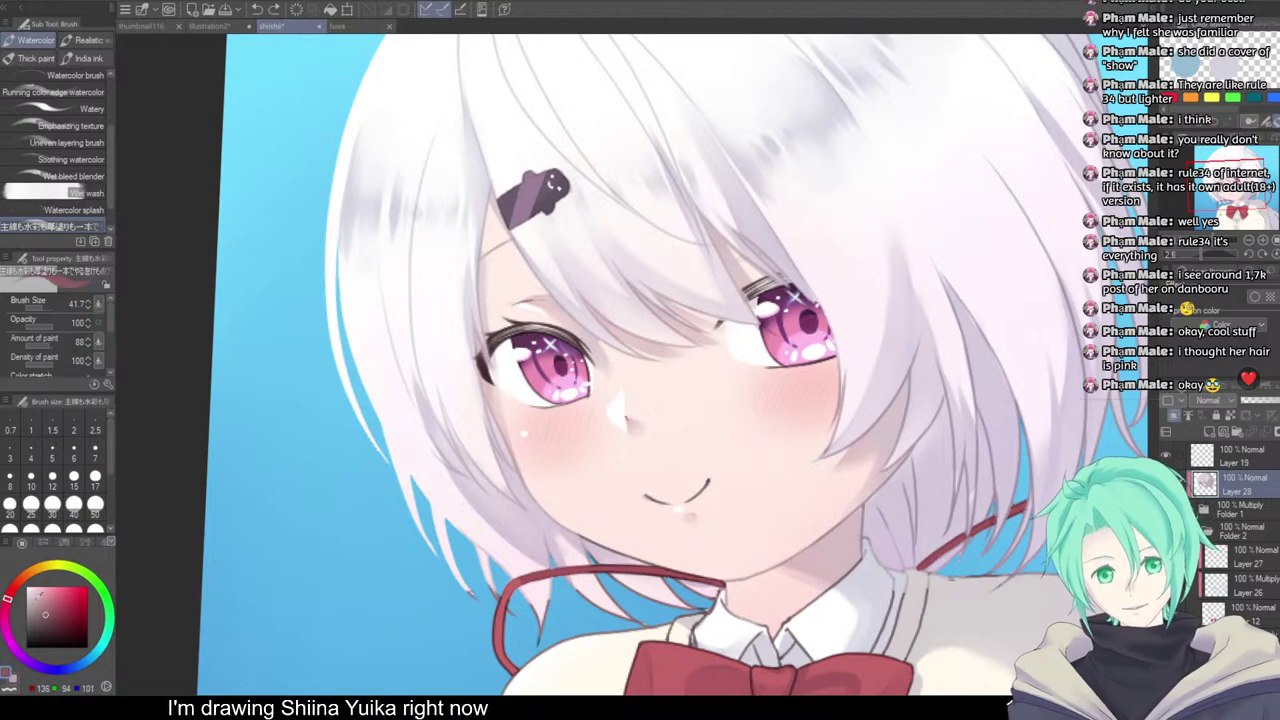
{"action": "left_click", "coordinate": [15, 585]}
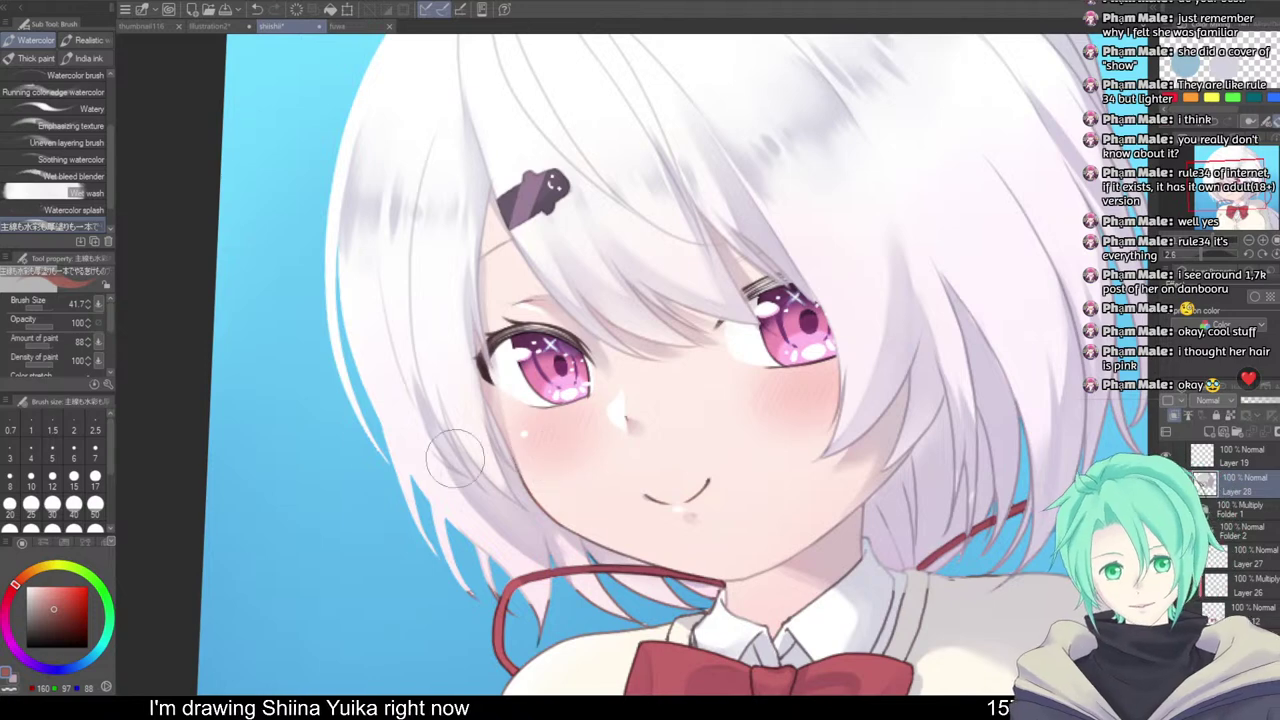
{"action": "left_click", "coordinate": [49, 598]}
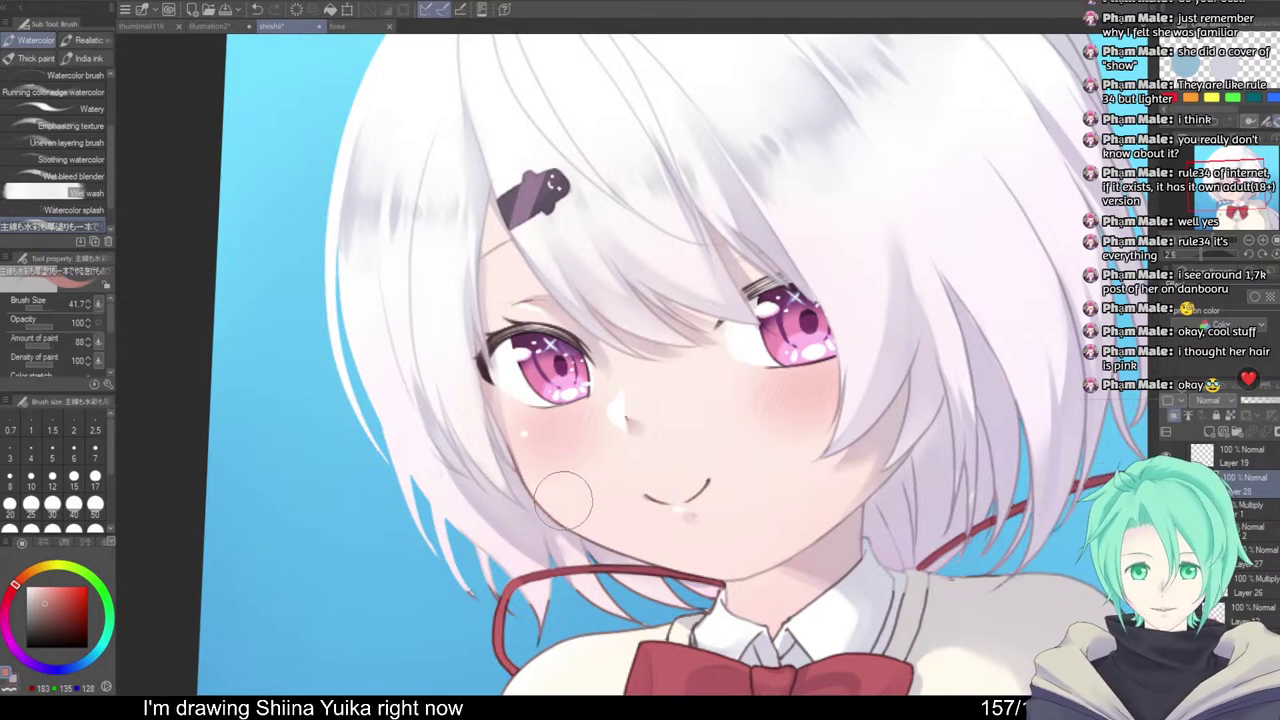
{"action": "left_click_drag", "start_coordinate": [545, 449], "coordinate": [505, 415]}
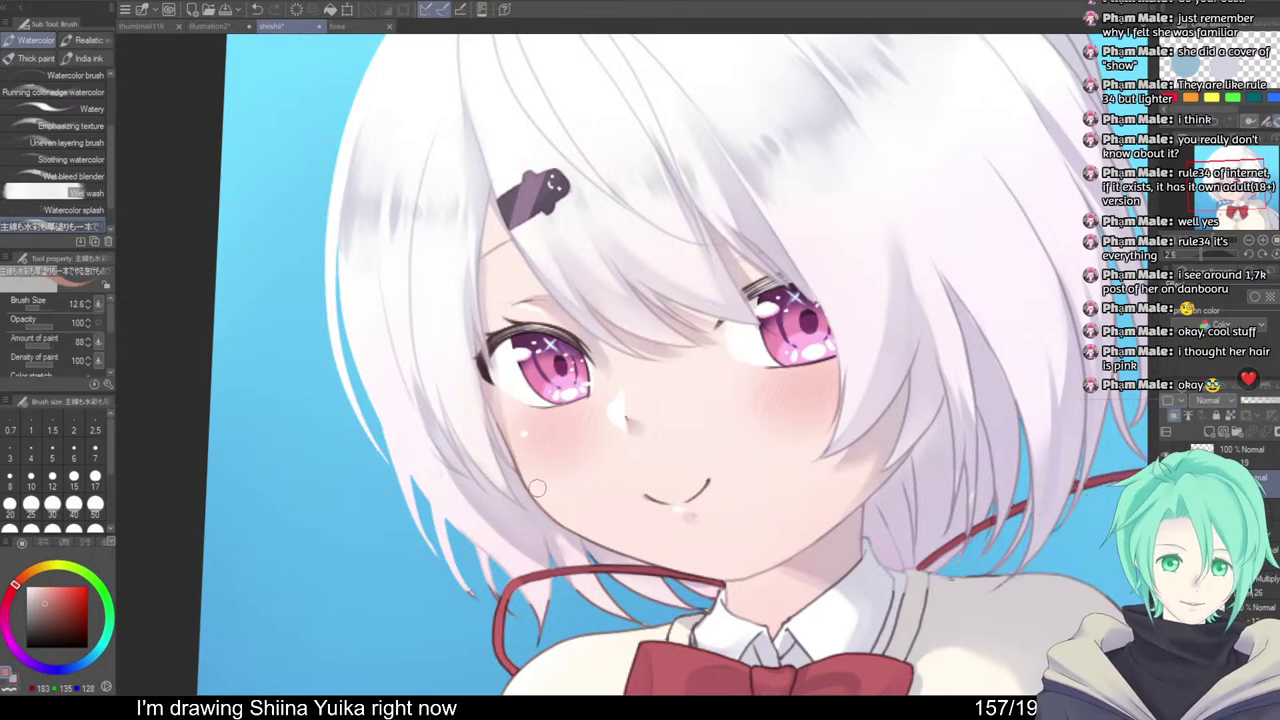
{"action": "left_click_drag", "start_coordinate": [687, 562], "coordinate": [572, 534]}
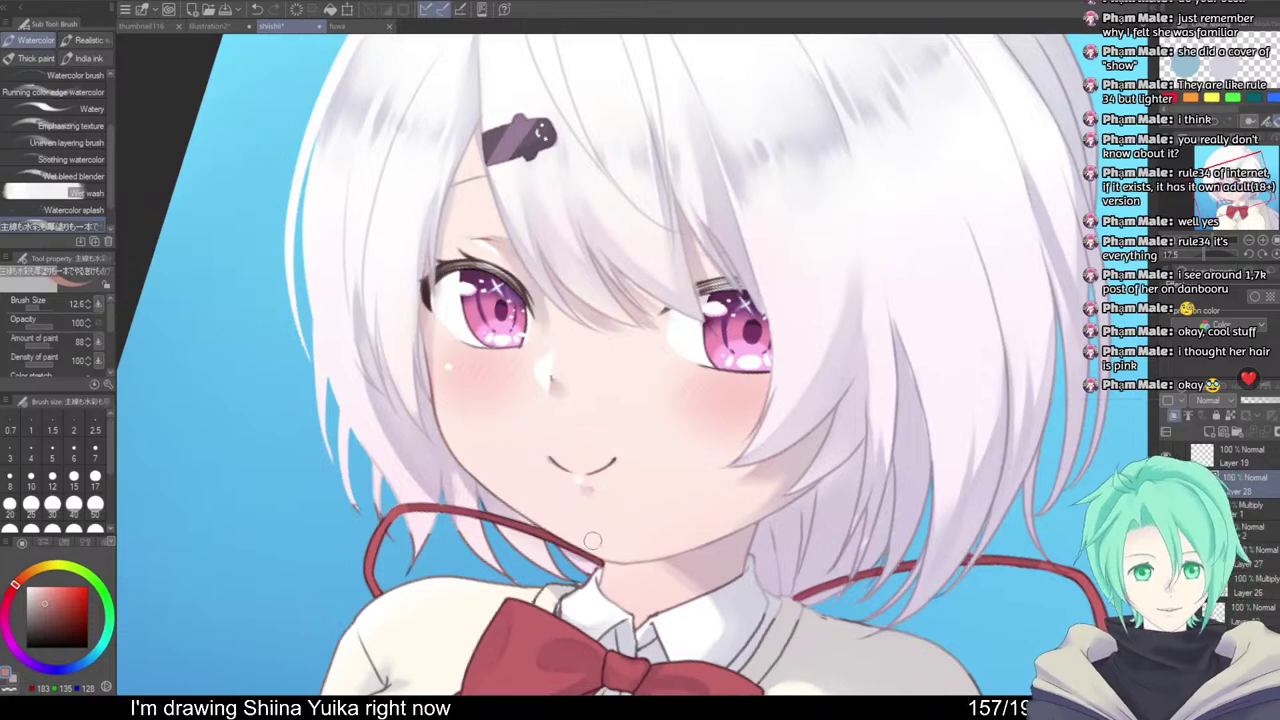
{"action": "scroll", "coordinate": [729, 521], "scroll_direction": "down", "scroll_amount": 1}
{"action": "key", "text": "minus"}
{"action": "left_click_drag", "start_coordinate": [726, 520], "coordinate": [729, 447]}
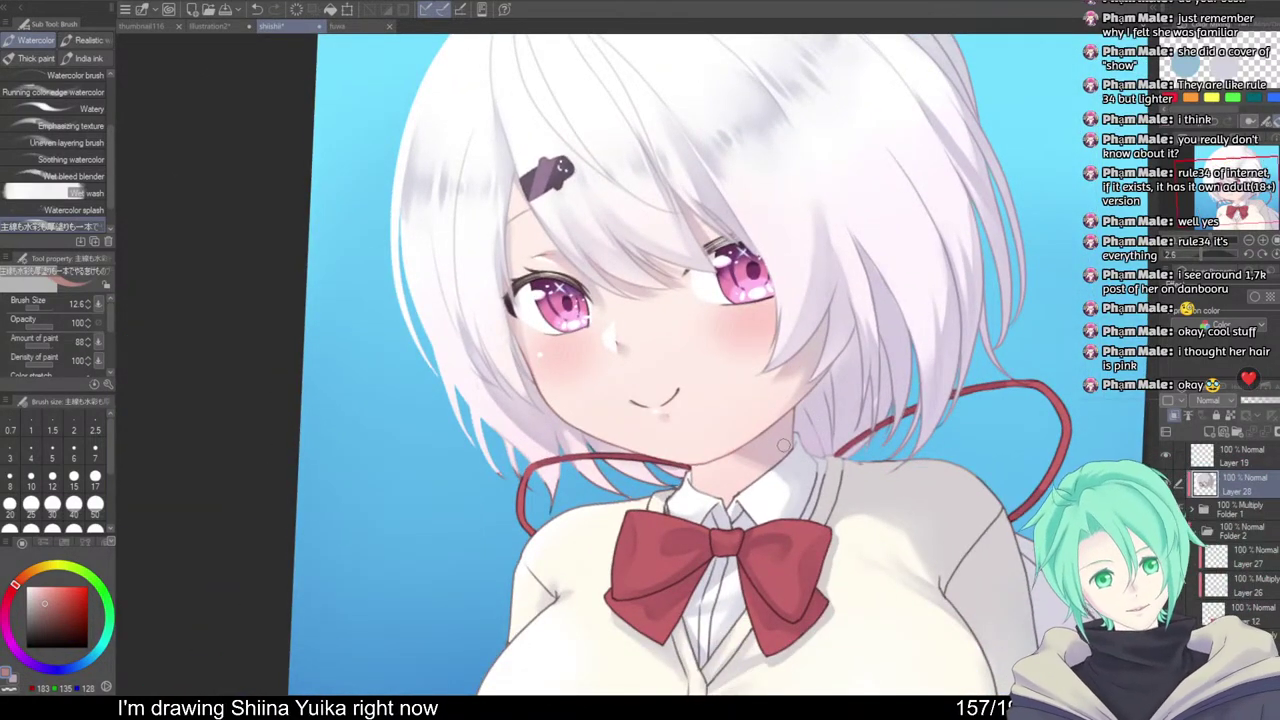
Recolour the shirt collar, bow edge and cardigan front lines in pale greyish pink (RGB 224, 204, 201) at size 52.8
{"action": "left_click", "coordinate": [834, 448], "text": "alt"}
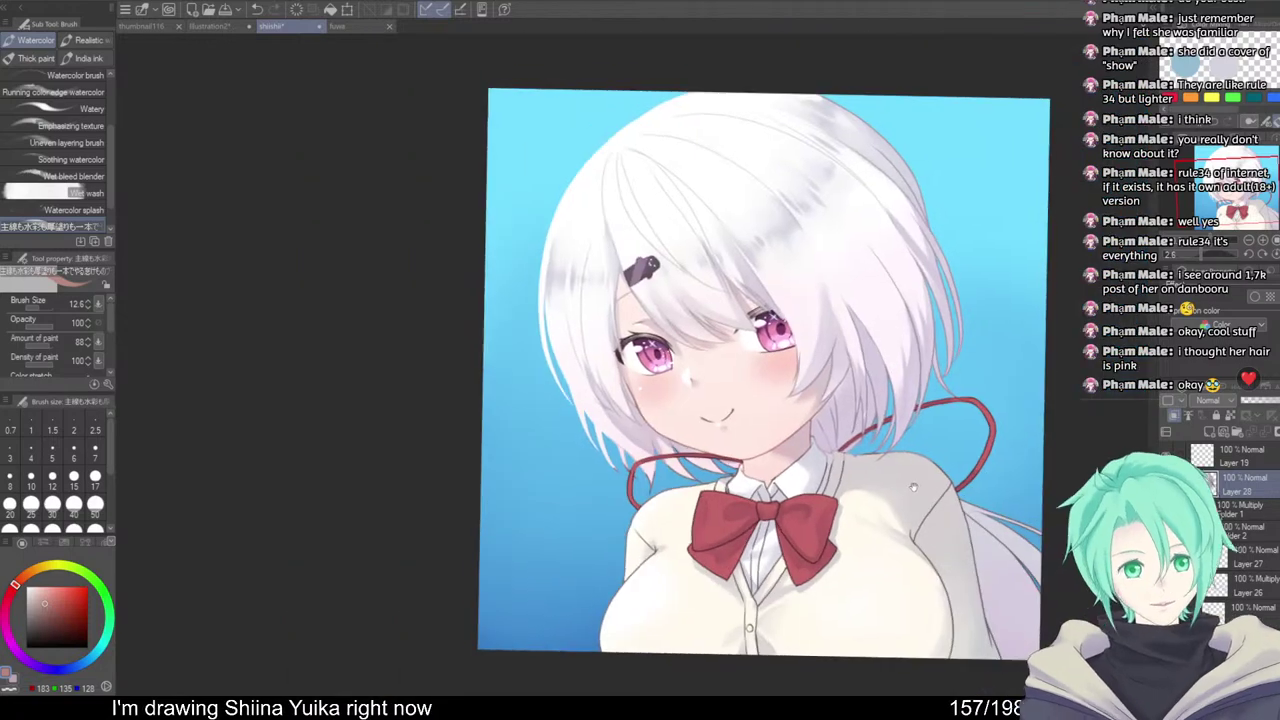
{"action": "mouse_move", "coordinate": [832, 447]}
{"action": "left_mouse_down"}
{"action": "mouse_move", "coordinate": [780, 358]}
{"action": "mouse_move", "coordinate": [800, 362]}
{"action": "left_mouse_up"}
{"action": "left_click", "coordinate": [762, 388], "text": "ctrl"}
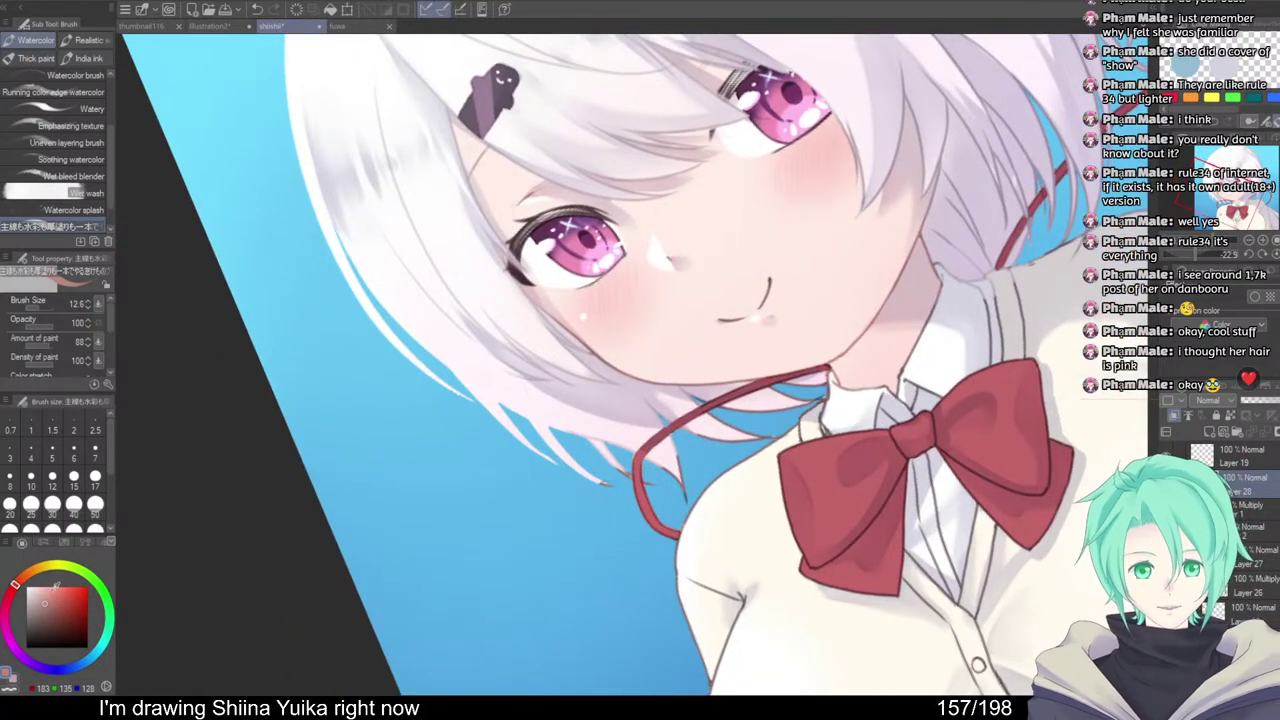
{"action": "left_click", "coordinate": [33, 594]}
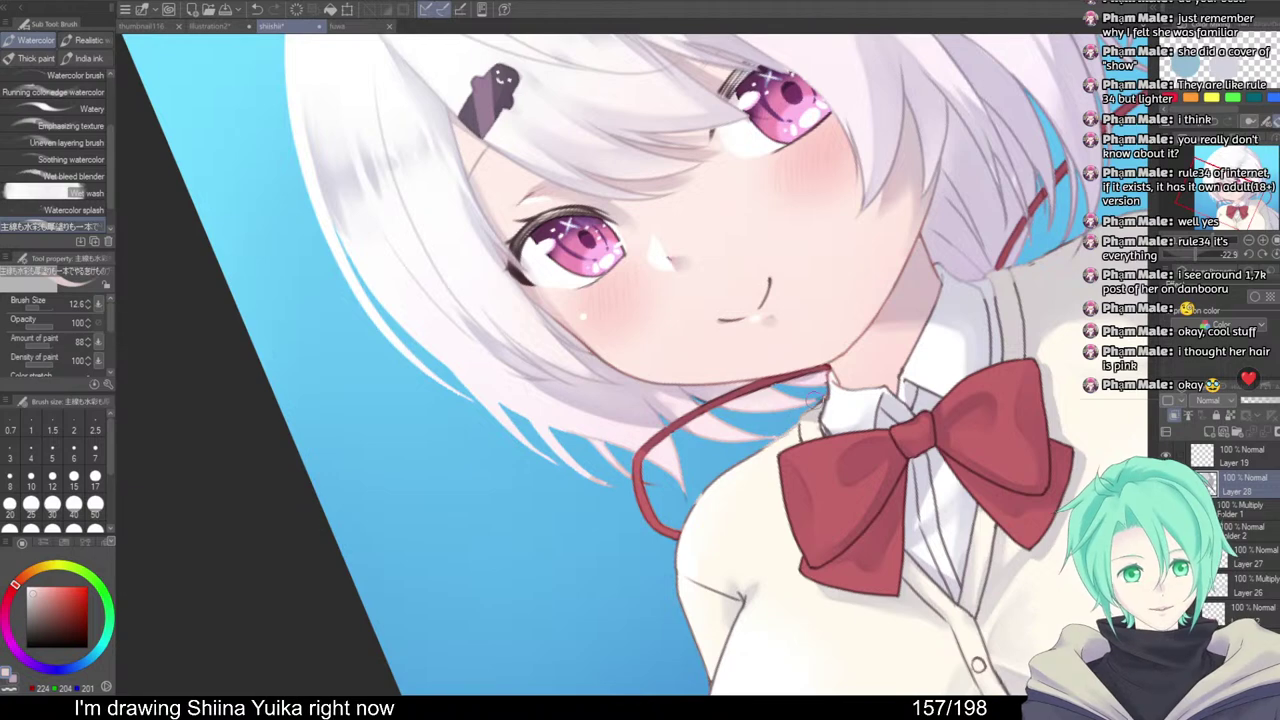
{"action": "mouse_move", "coordinate": [815, 398]}
{"action": "left_mouse_down"}
{"action": "mouse_move", "coordinate": [734, 444]}
{"action": "mouse_move", "coordinate": [703, 398]}
{"action": "mouse_move", "coordinate": [617, 378]}
{"action": "left_mouse_up"}
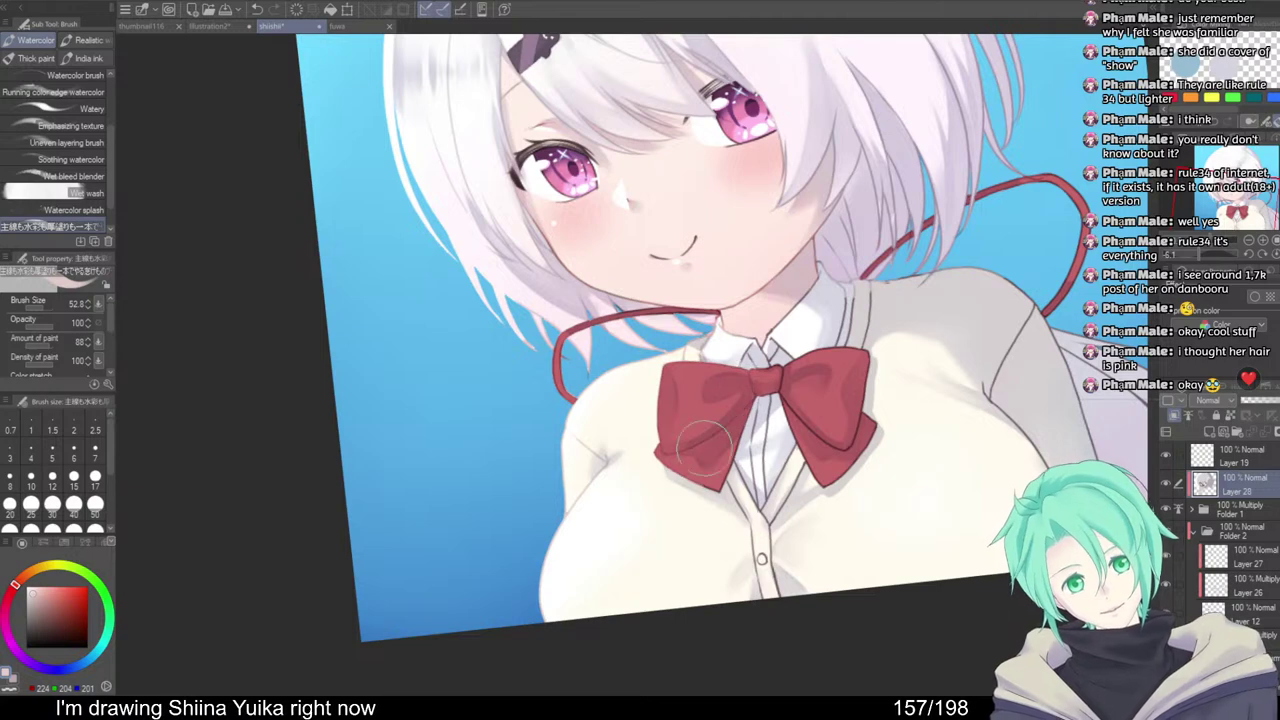
{"action": "left_click_drag", "start_coordinate": [821, 303], "coordinate": [760, 475]}
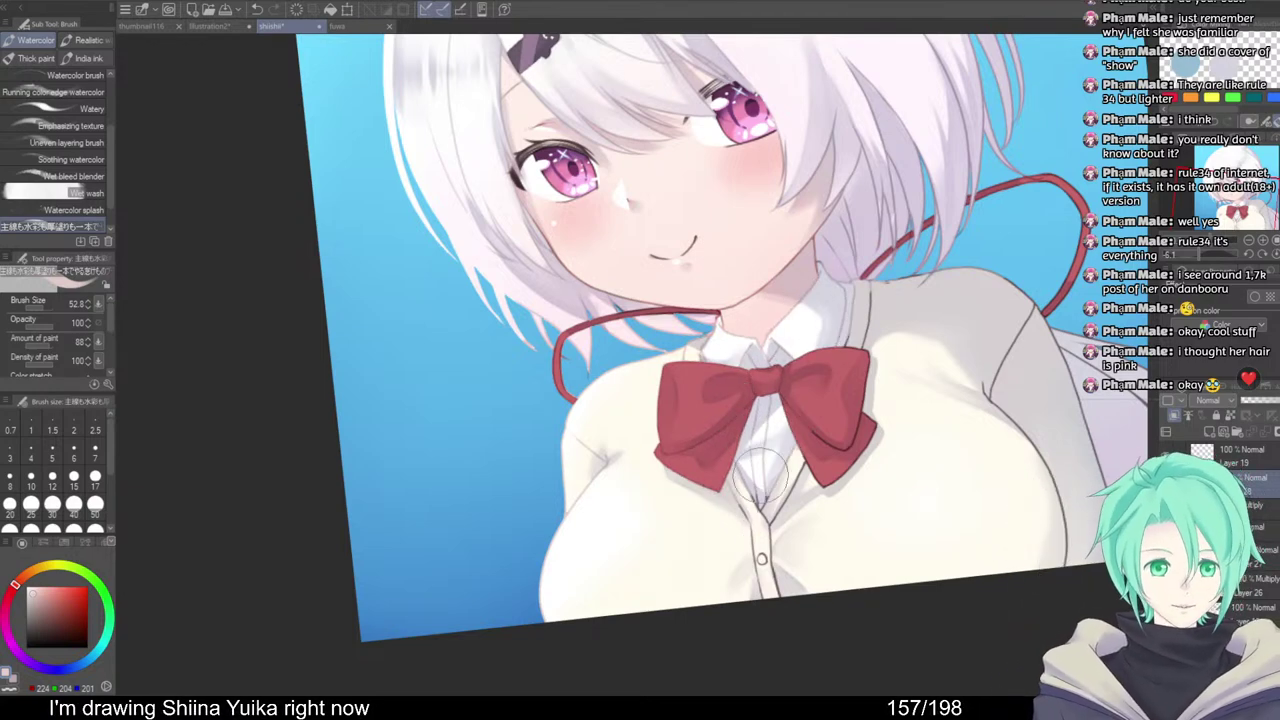
{"action": "mouse_move", "coordinate": [717, 527]}
{"action": "left_mouse_down"}
{"action": "mouse_move", "coordinate": [765, 523]}
{"action": "mouse_move", "coordinate": [748, 590]}
{"action": "mouse_move", "coordinate": [765, 627]}
{"action": "left_mouse_up"}
{"action": "left_click_drag", "start_coordinate": [865, 354], "coordinate": [848, 467]}
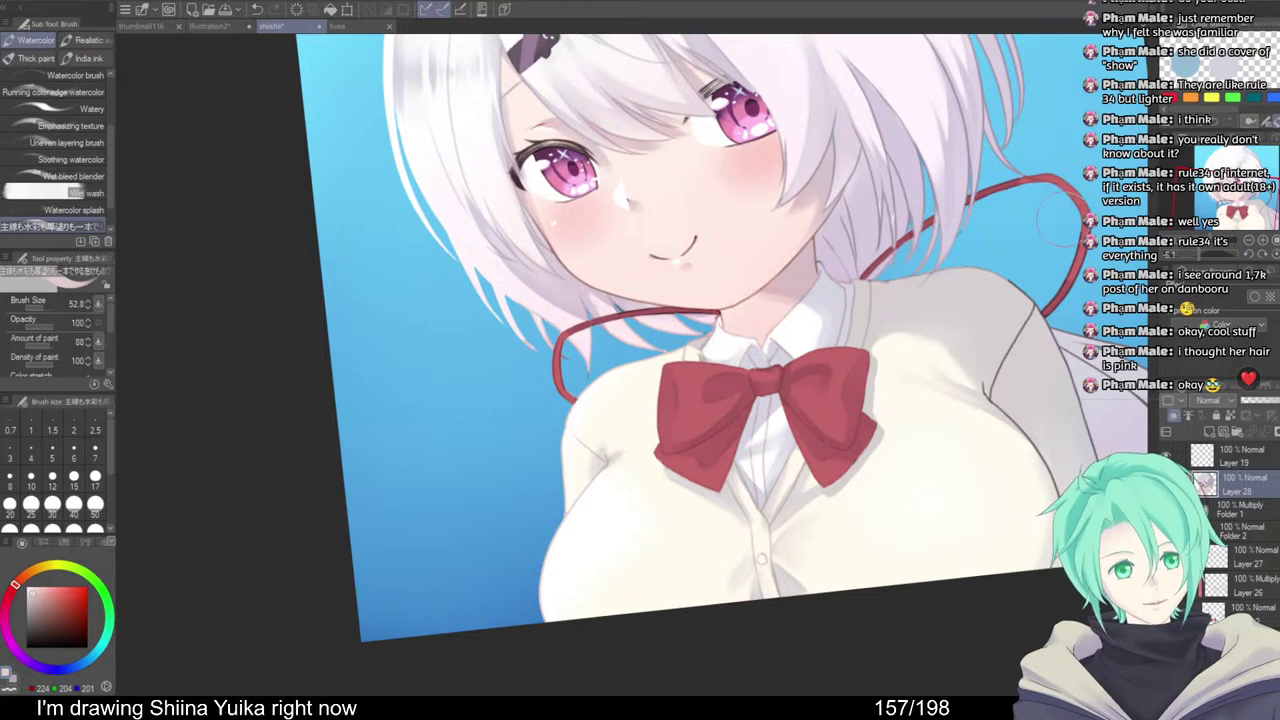
Lighten the lines of the right shoulder, sleeve and trailing hair with the same pale greyish pink
{"action": "left_click_drag", "start_coordinate": [1020, 390], "coordinate": [825, 383]}
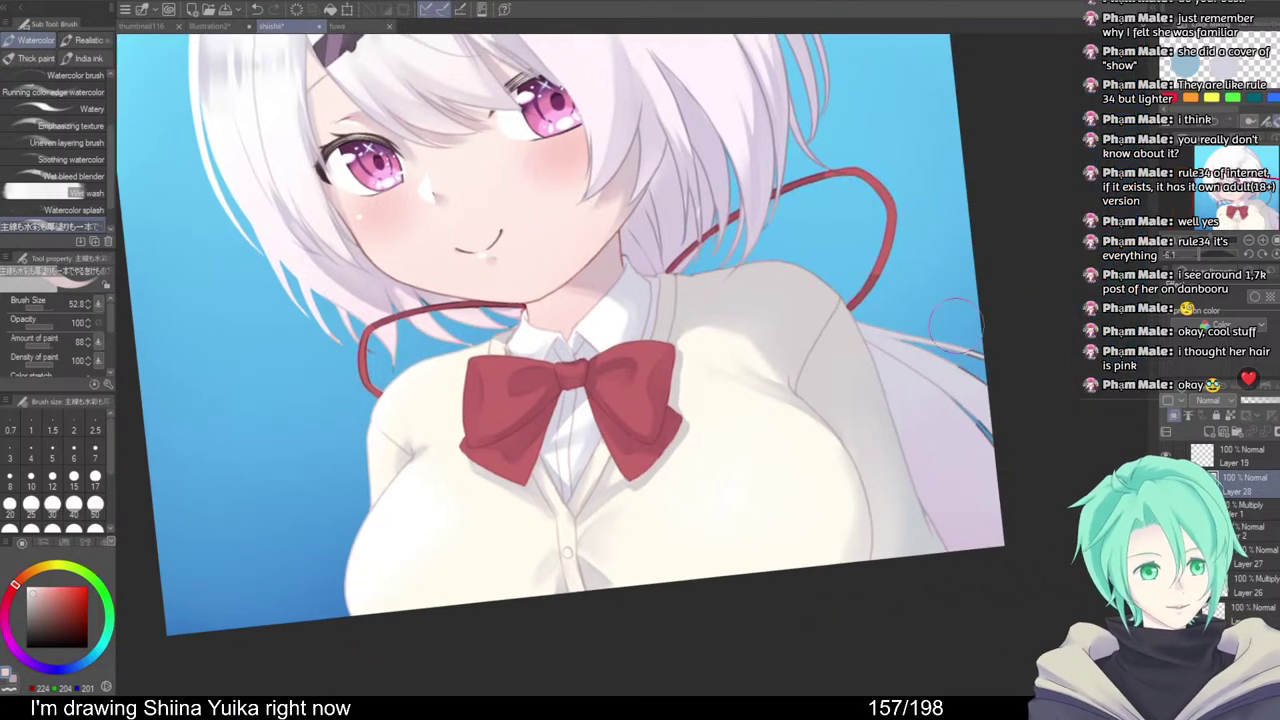
{"action": "left_click_drag", "start_coordinate": [848, 272], "coordinate": [929, 427]}
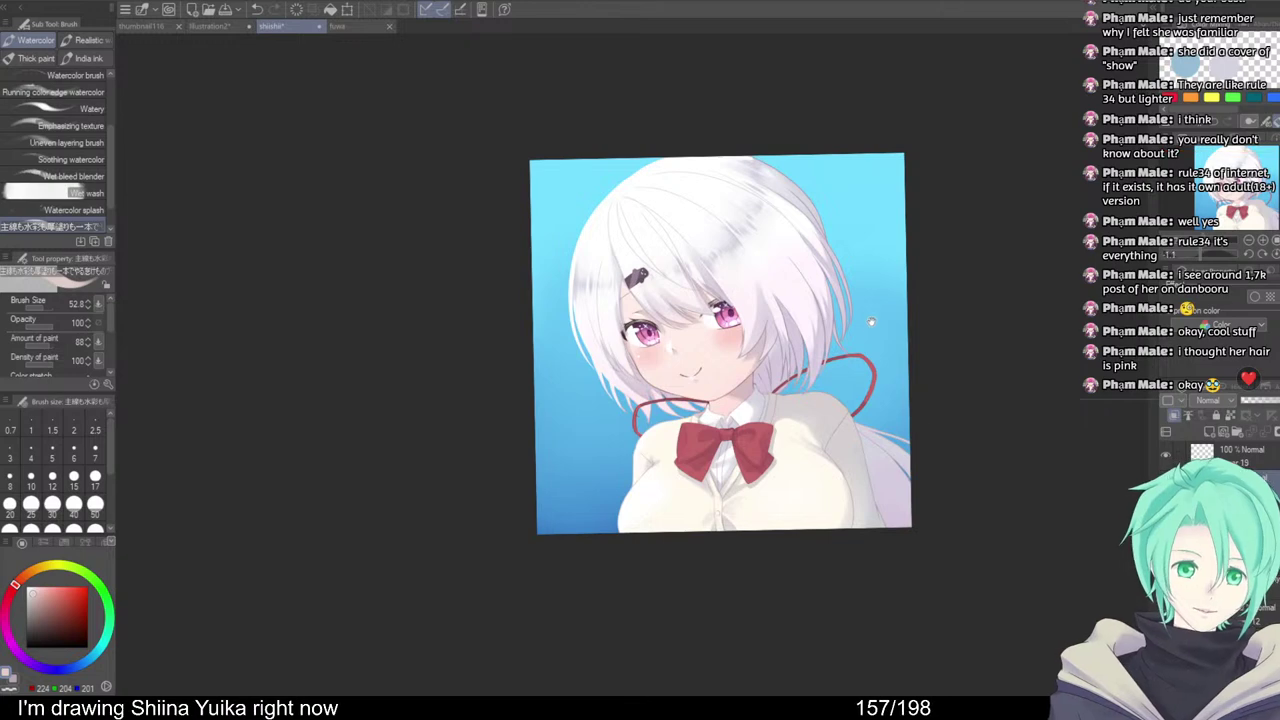
{"action": "scroll", "coordinate": [871, 321], "scroll_direction": "up", "scroll_amount": 1}
{"action": "left_click_drag", "start_coordinate": [887, 388], "coordinate": [886, 401]}
{"action": "scroll", "coordinate": [886, 403], "scroll_direction": "down", "scroll_amount": 1}
{"action": "left_click_drag", "start_coordinate": [941, 447], "coordinate": [929, 441]}
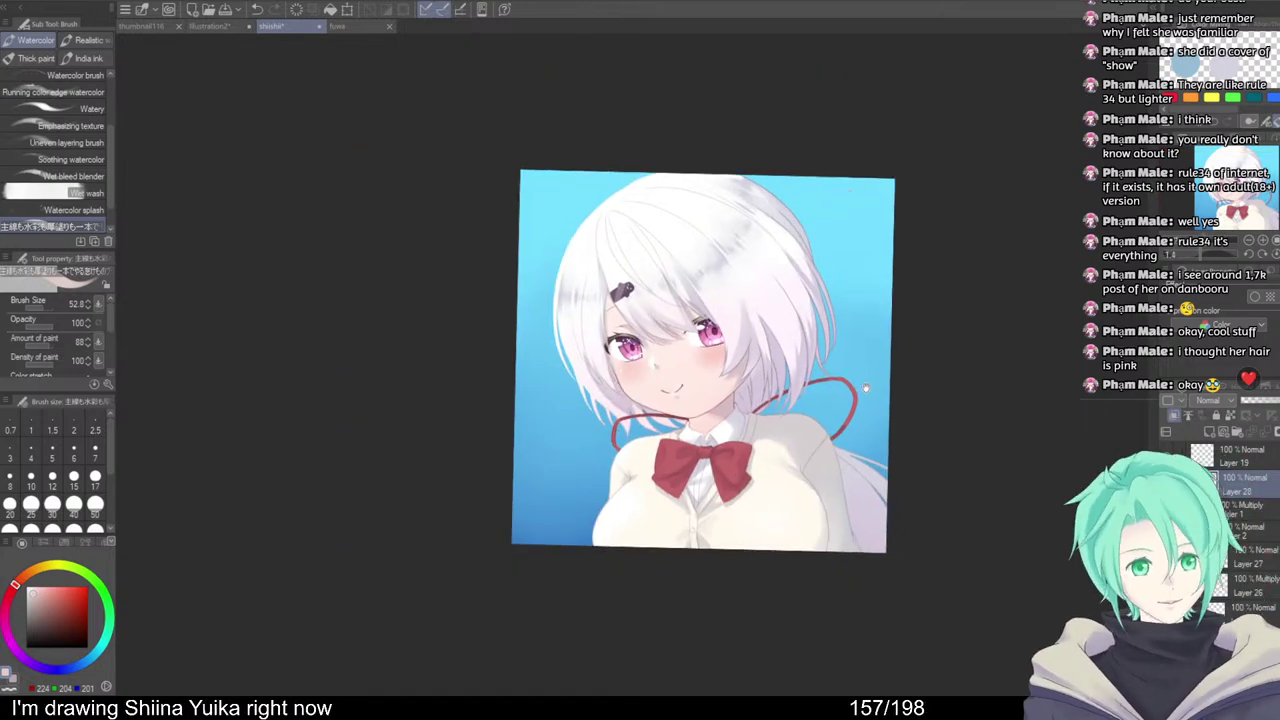
Recolour the cardigan's chest, sleeve and button-band outlines in greyish brown (RGB 160, 142, 130)
{"action": "scroll", "coordinate": [860, 392], "scroll_direction": "up", "scroll_amount": 3}
{"action": "left_click_drag", "start_coordinate": [650, 428], "coordinate": [702, 271]}
{"action": "left_click", "coordinate": [466, 557], "text": "alt"}
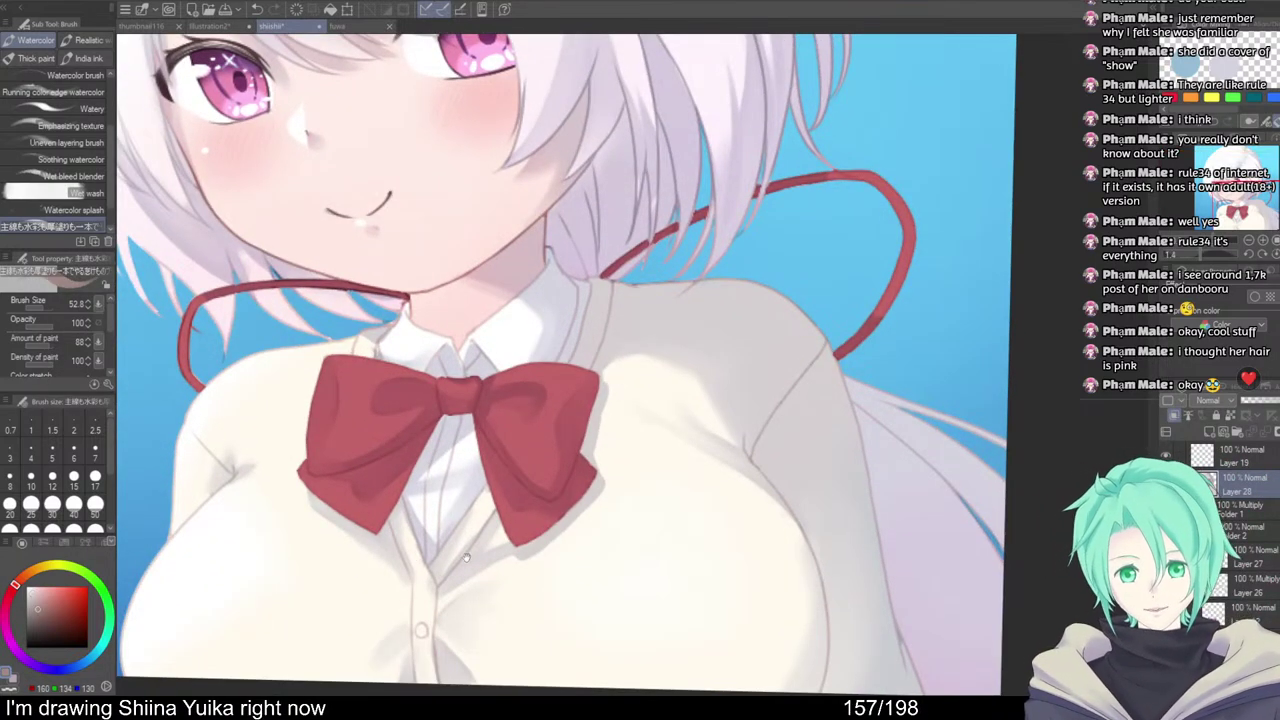
{"action": "left_click", "coordinate": [26, 576]}
{"action": "mouse_move", "coordinate": [779, 469]}
{"action": "left_mouse_down"}
{"action": "mouse_move", "coordinate": [729, 338]}
{"action": "mouse_move", "coordinate": [778, 564]}
{"action": "left_mouse_up"}
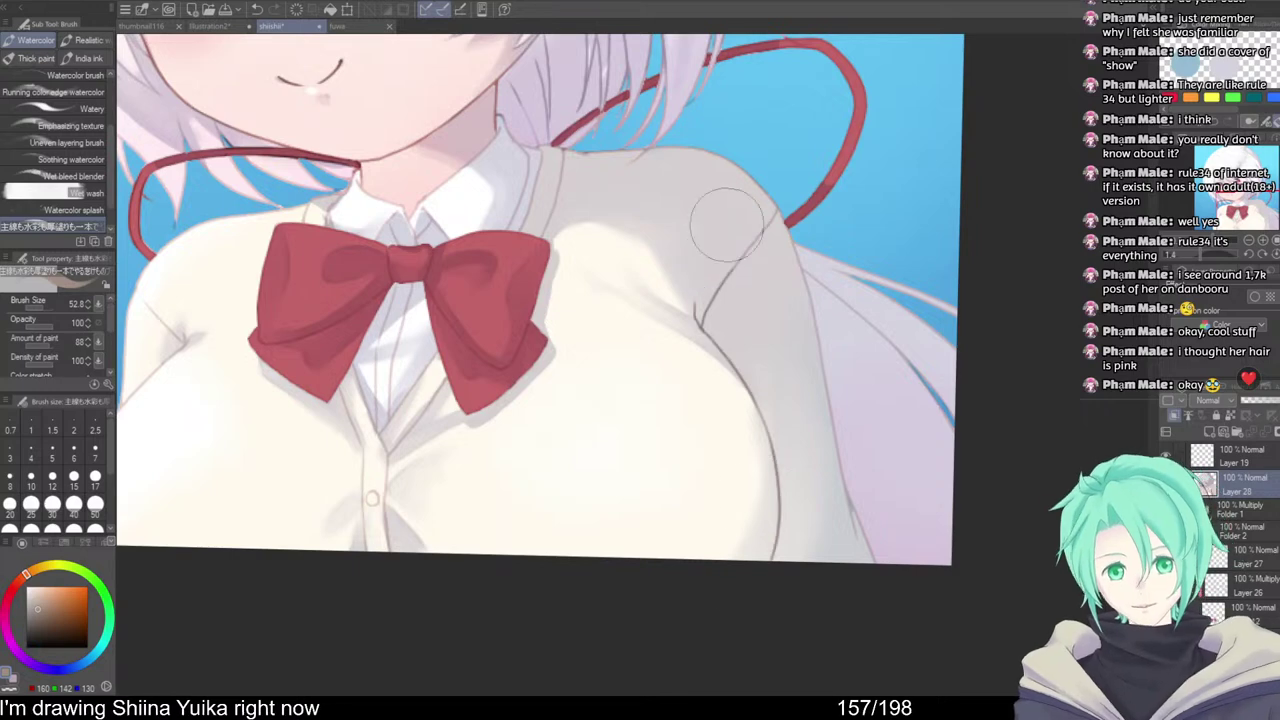
{"action": "left_click_drag", "start_coordinate": [728, 225], "coordinate": [766, 458]}
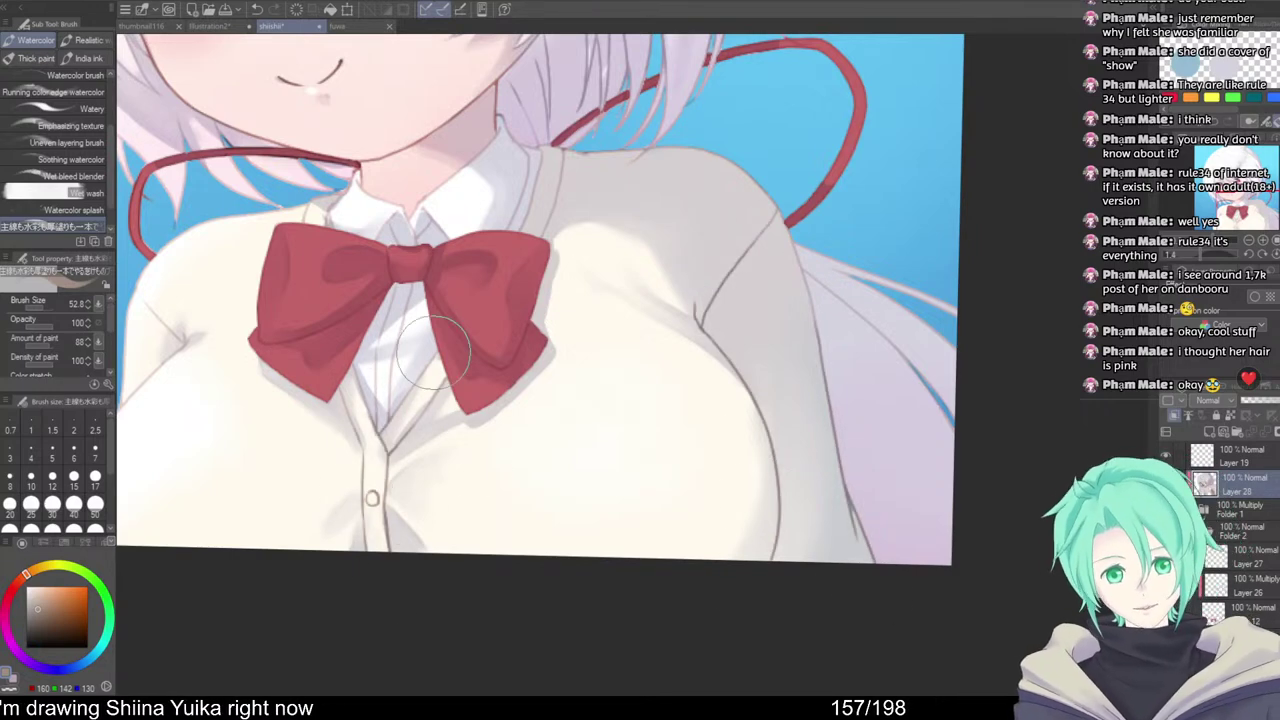
{"action": "left_click", "coordinate": [14, 590]}
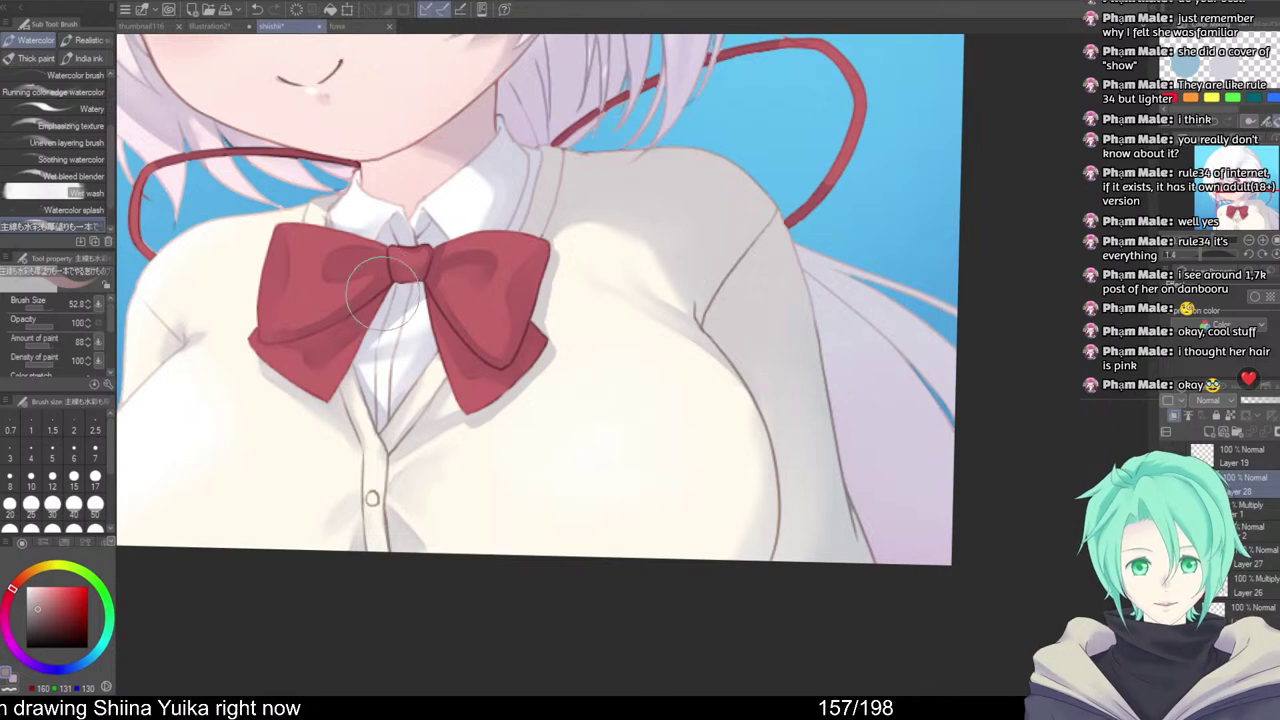
Examine the whole illustration with its recoloured line art at several zoom levels and rotations
{"action": "scroll", "coordinate": [557, 368], "scroll_direction": "down", "scroll_amount": 1}
{"action": "left_click_drag", "start_coordinate": [600, 383], "coordinate": [624, 441]}
{"action": "scroll", "coordinate": [670, 485], "scroll_direction": "down", "scroll_amount": 2}
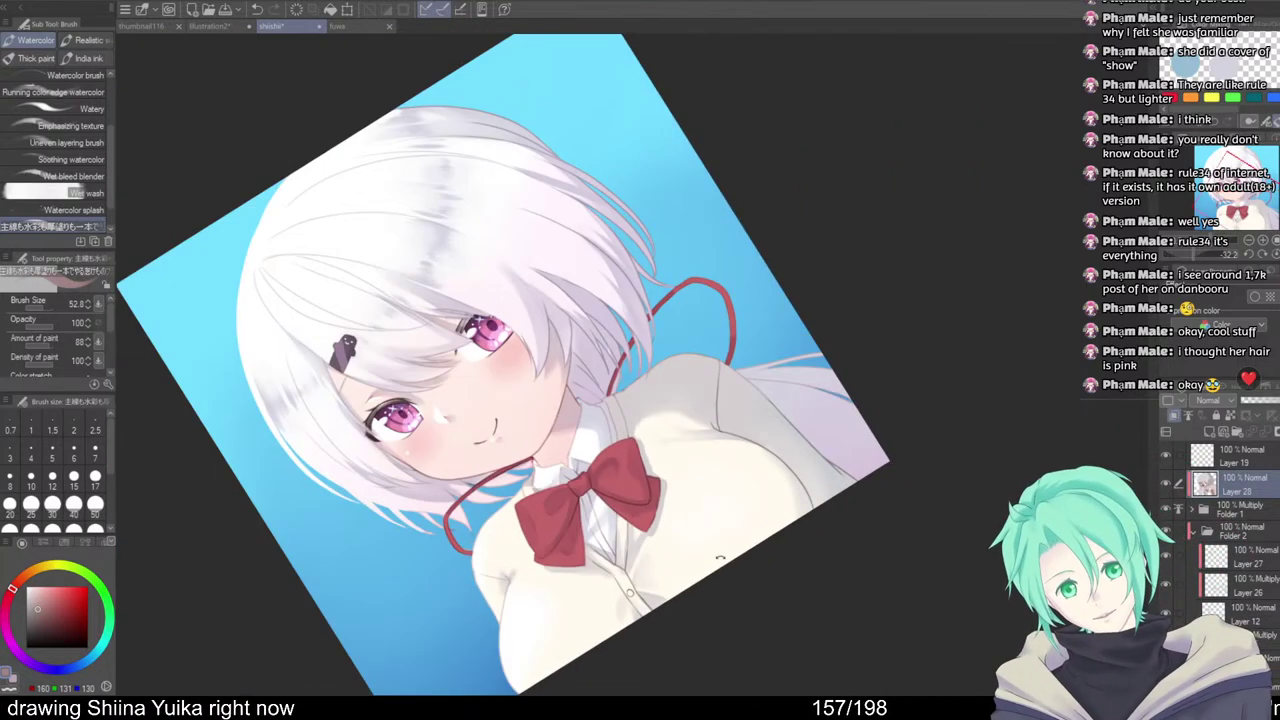
{"action": "left_click_drag", "start_coordinate": [690, 508], "coordinate": [714, 588]}
{"action": "scroll", "coordinate": [623, 540], "scroll_direction": "down", "scroll_amount": 1}
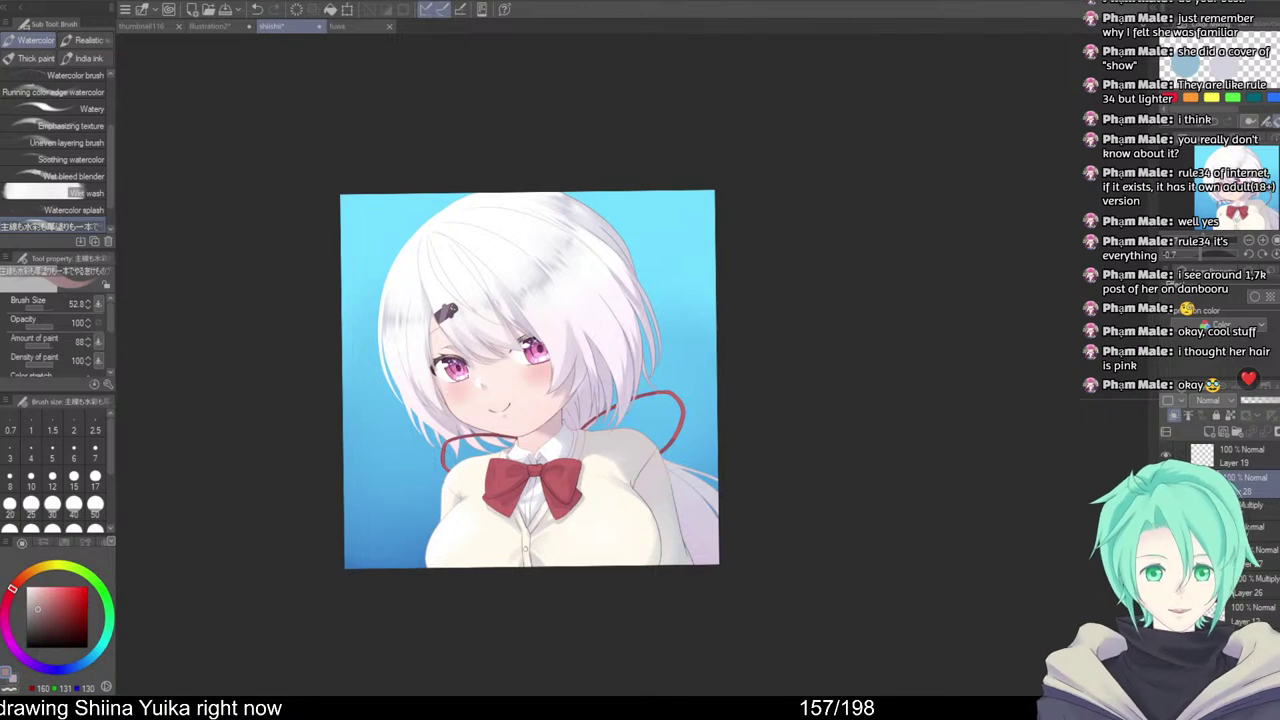
{"action": "left_click_drag", "start_coordinate": [728, 480], "coordinate": [830, 603]}
{"action": "left_click_drag", "start_coordinate": [602, 362], "coordinate": [676, 362]}
{"action": "left_click_drag", "start_coordinate": [637, 588], "coordinate": [652, 410]}
{"action": "left_click_drag", "start_coordinate": [648, 410], "coordinate": [608, 412]}
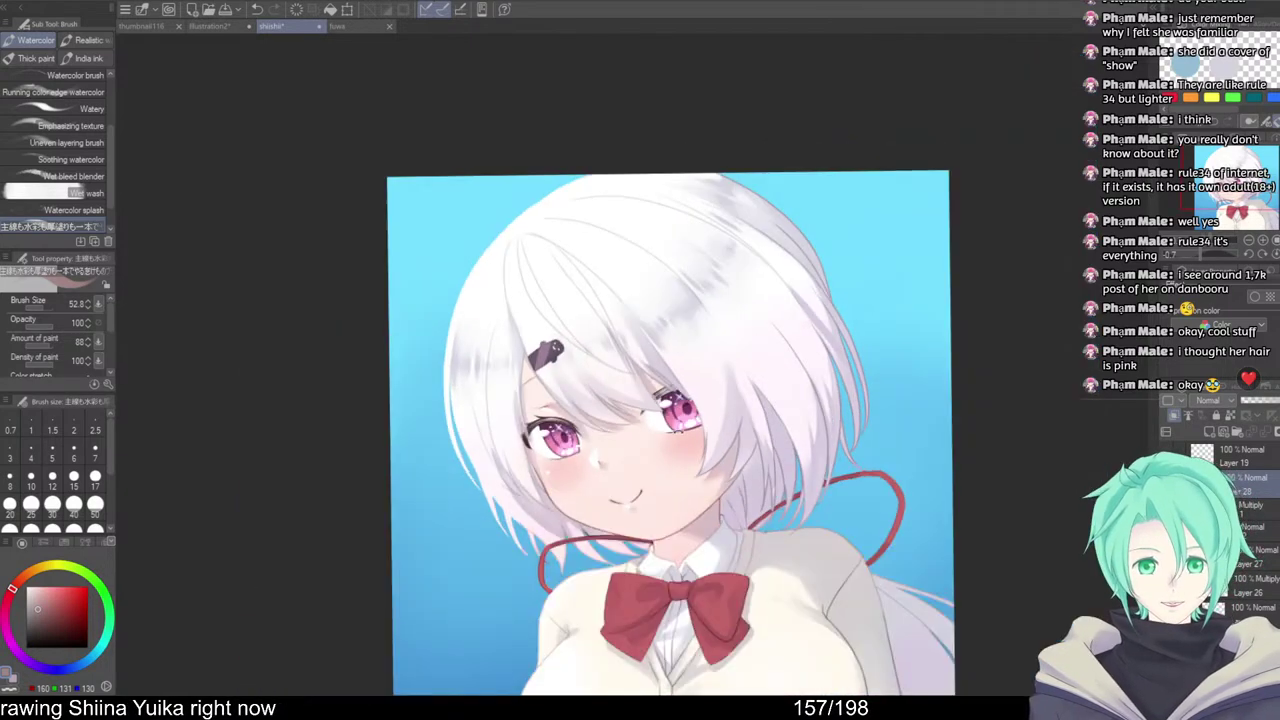
{"action": "left_click_drag", "start_coordinate": [790, 400], "coordinate": [787, 427]}
{"action": "mouse_move", "coordinate": [800, 440]}
{"action": "left_mouse_down"}
{"action": "mouse_move", "coordinate": [778, 430]}
{"action": "mouse_move", "coordinate": [804, 432]}
{"action": "left_mouse_up"}
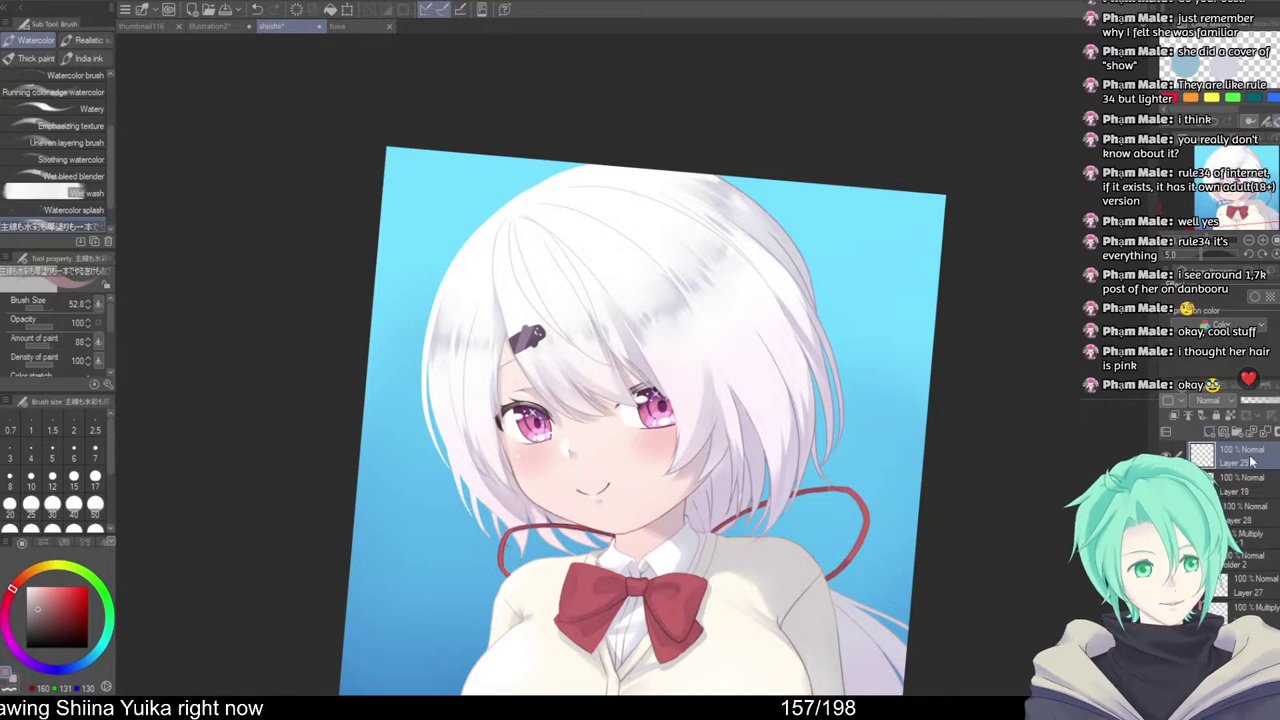
Select Layer 10 for the hair colour and prepare the watercolour brush in light pink (RGB 255, 193, 190) at size 21.9
{"action": "left_click_drag", "start_coordinate": [575, 456], "coordinate": [578, 486]}
{"action": "left_click", "coordinate": [571, 509]}
{"action": "left_click_drag", "start_coordinate": [570, 599], "coordinate": [588, 504]}
{"action": "left_click", "coordinate": [588, 535], "text": "alt"}
{"action": "left_click_drag", "start_coordinate": [851, 503], "coordinate": [901, 439]}
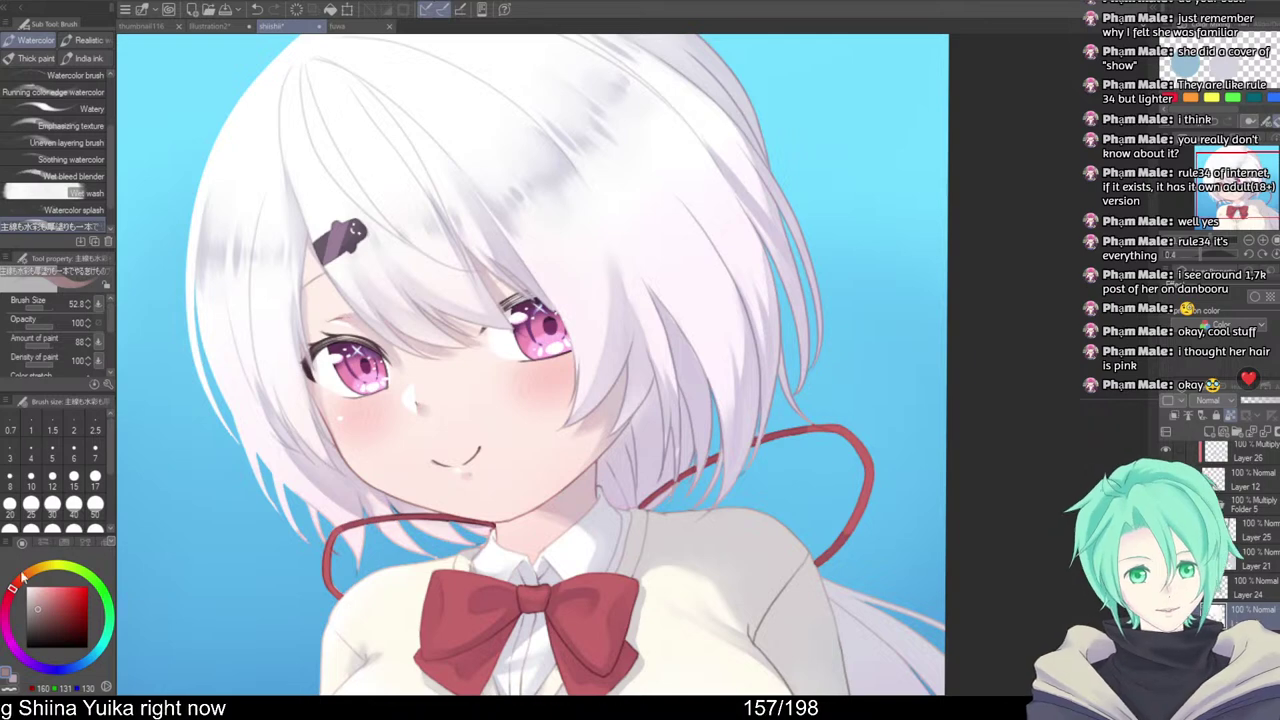
{"action": "left_click_drag", "start_coordinate": [50, 602], "coordinate": [43, 586]}
{"action": "key", "text": "b"}
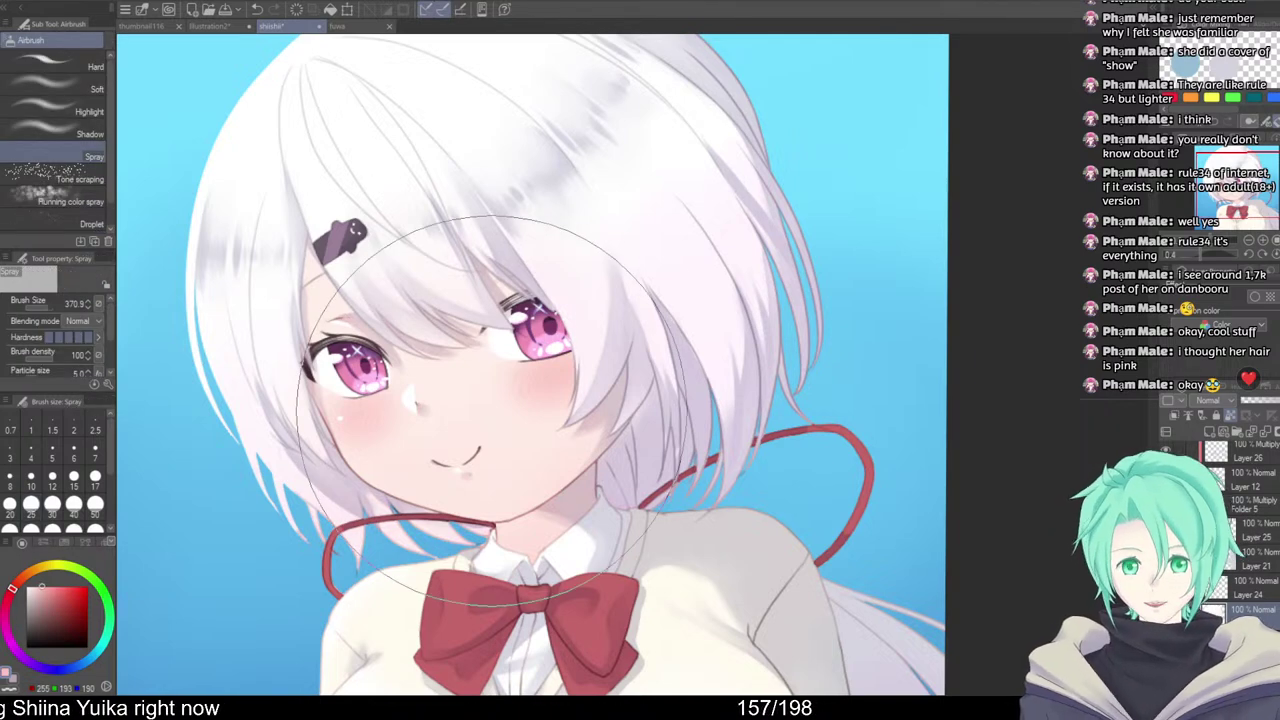
{"action": "key", "text": "b"}
{"action": "key", "text": "b"}
{"action": "key", "text": "["}
{"action": "key", "text": "["}
{"action": "key", "text": "["}
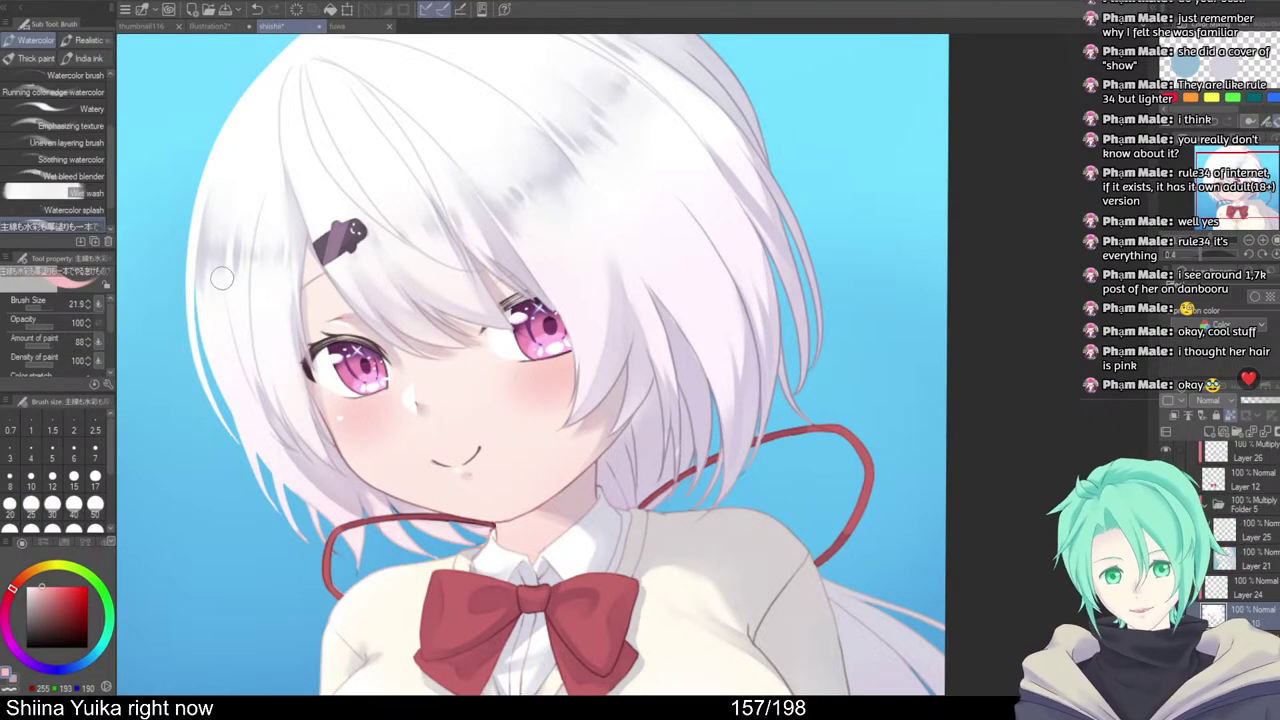
Try a pink streak down the left side lock of the hair and undo it
{"action": "left_click_drag", "start_coordinate": [250, 372], "coordinate": [342, 478]}
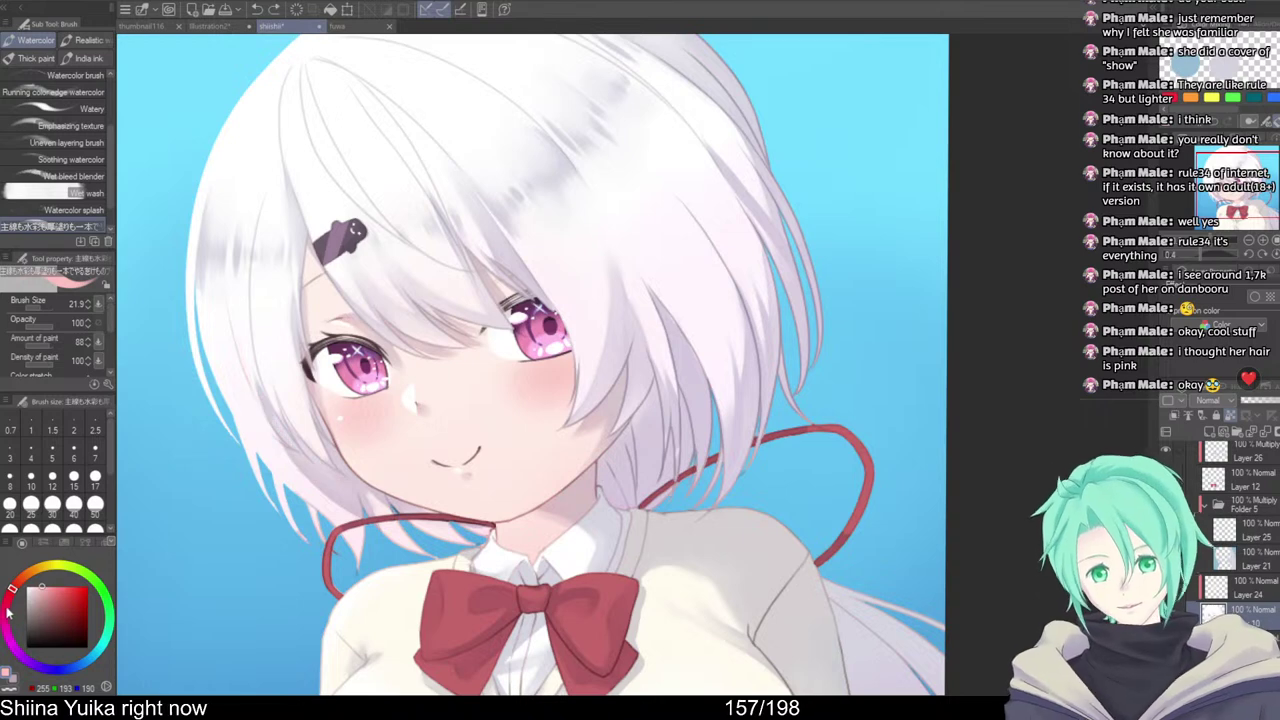
{"action": "left_click_drag", "start_coordinate": [254, 345], "coordinate": [312, 464]}
{"action": "key", "text": "ctrl+z"}
Paint pink streaks (RGB 255, 190, 216) along the left side lock and the right side's lower hair strands
{"action": "left_click_drag", "start_coordinate": [250, 290], "coordinate": [330, 488]}
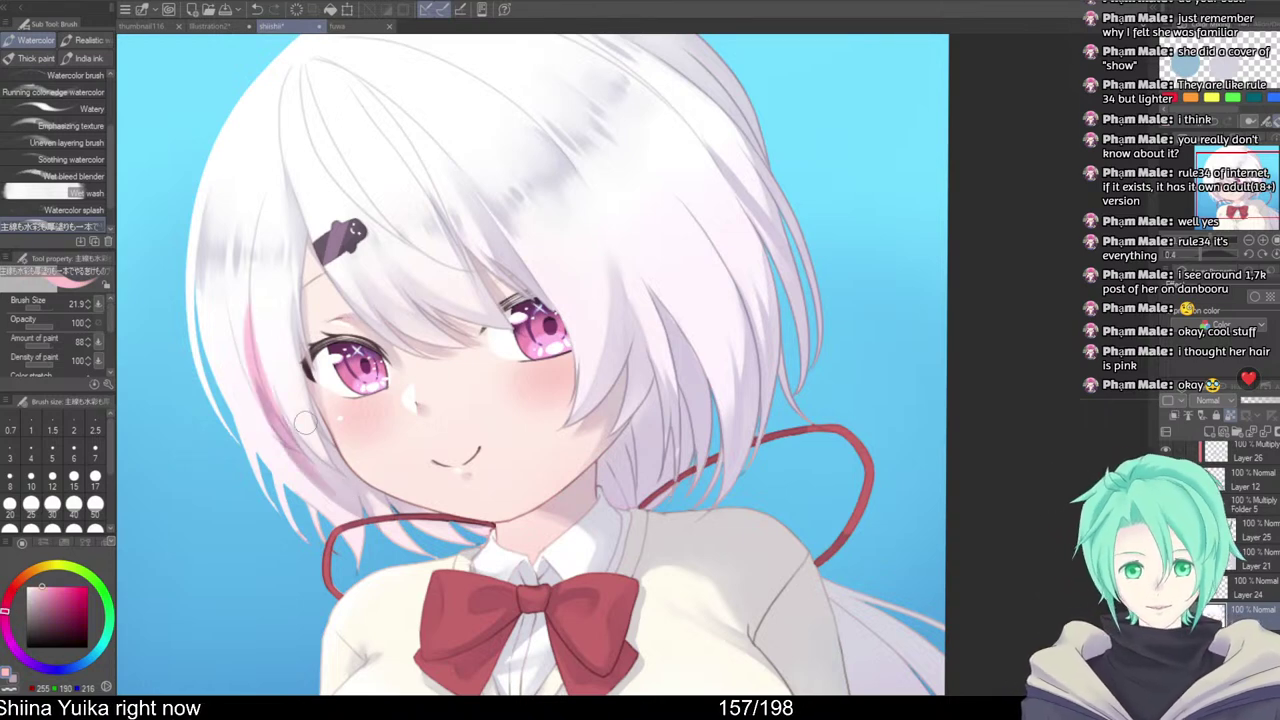
{"action": "mouse_move", "coordinate": [296, 408]}
{"action": "left_mouse_down"}
{"action": "mouse_move", "coordinate": [366, 506]}
{"action": "mouse_move", "coordinate": [317, 416]}
{"action": "left_mouse_up"}
{"action": "left_click_drag", "start_coordinate": [588, 294], "coordinate": [580, 406]}
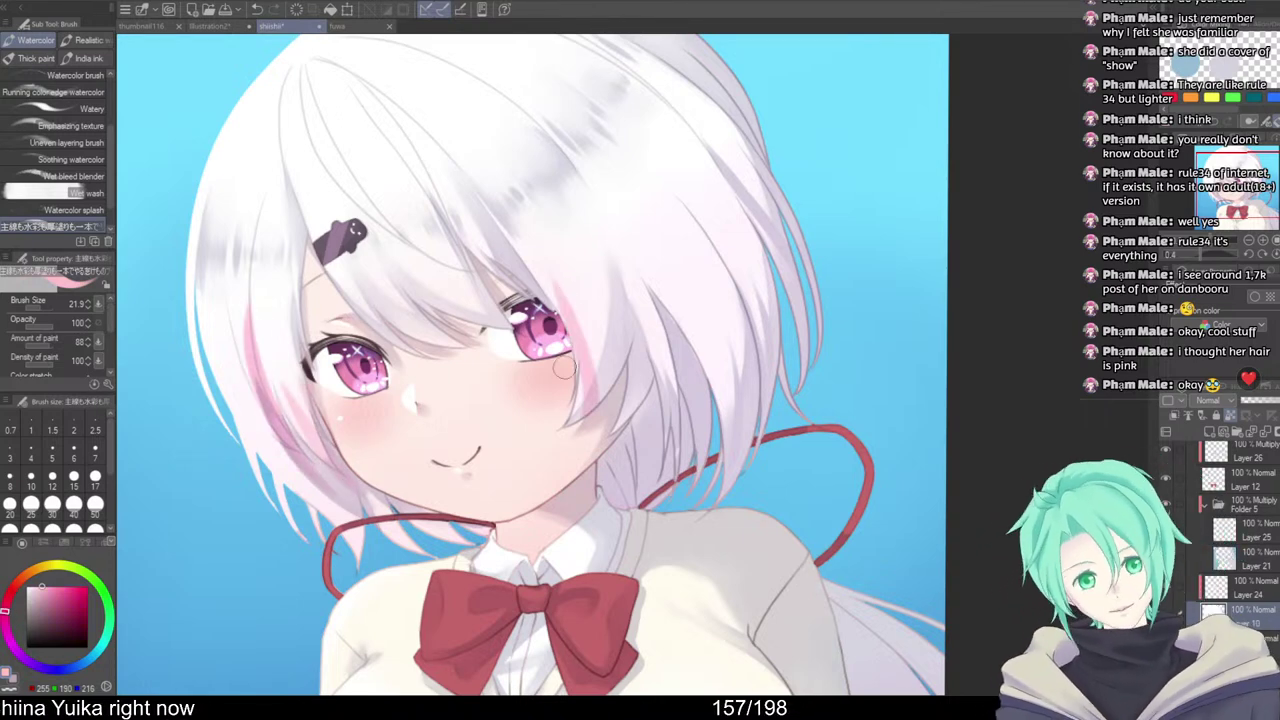
{"action": "left_click_drag", "start_coordinate": [603, 330], "coordinate": [583, 392]}
{"action": "left_click_drag", "start_coordinate": [650, 212], "coordinate": [710, 420]}
{"action": "left_click_drag", "start_coordinate": [715, 290], "coordinate": [760, 470]}
{"action": "left_click_drag", "start_coordinate": [750, 230], "coordinate": [785, 400]}
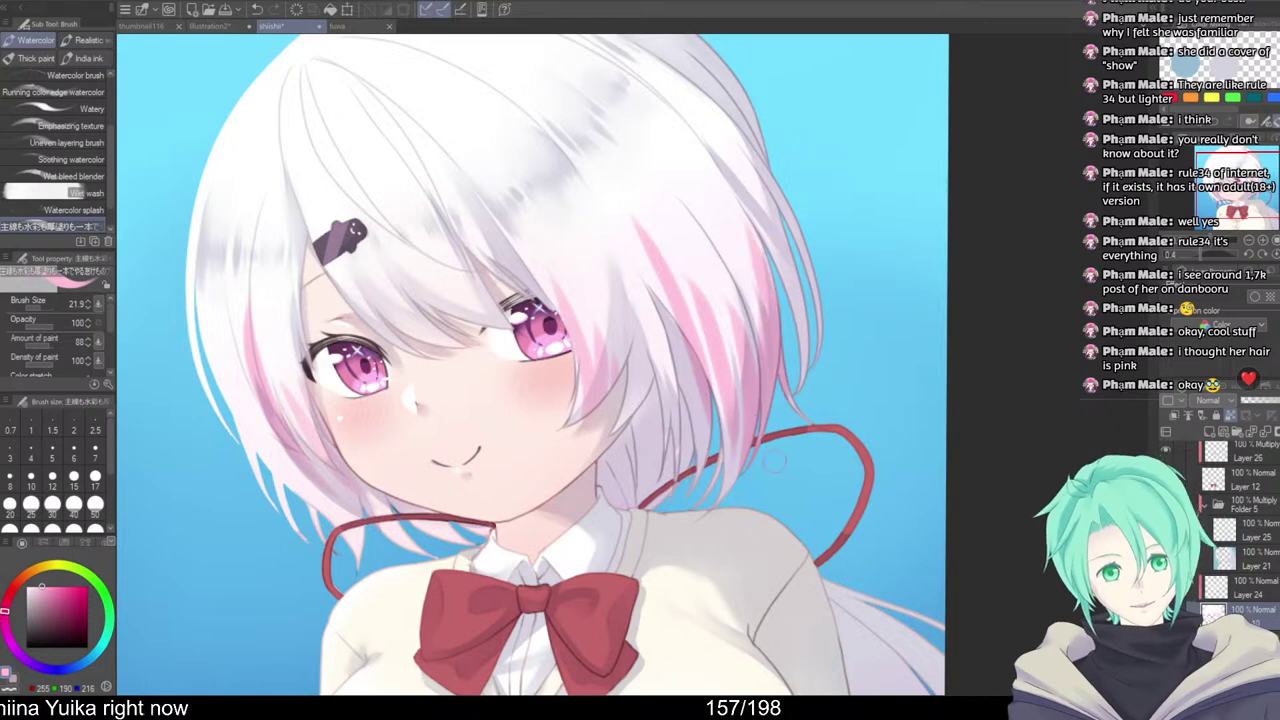
{"action": "left_click_drag", "start_coordinate": [795, 250], "coordinate": [805, 380]}
Blend the pink streaks on the right side of the hair into the white using the Blend tool at size 30.9
{"action": "key", "text": "j"}
{"action": "key", "text": "]"}
{"action": "mouse_move", "coordinate": [652, 242]}
{"action": "left_mouse_down"}
{"action": "mouse_move", "coordinate": [726, 383]}
{"action": "mouse_move", "coordinate": [728, 440]}
{"action": "left_mouse_up"}
{"action": "mouse_move", "coordinate": [704, 326]}
{"action": "left_mouse_down"}
{"action": "mouse_move", "coordinate": [663, 271]}
{"action": "mouse_move", "coordinate": [688, 348]}
{"action": "left_mouse_up"}
{"action": "left_click_drag", "start_coordinate": [742, 400], "coordinate": [734, 448]}
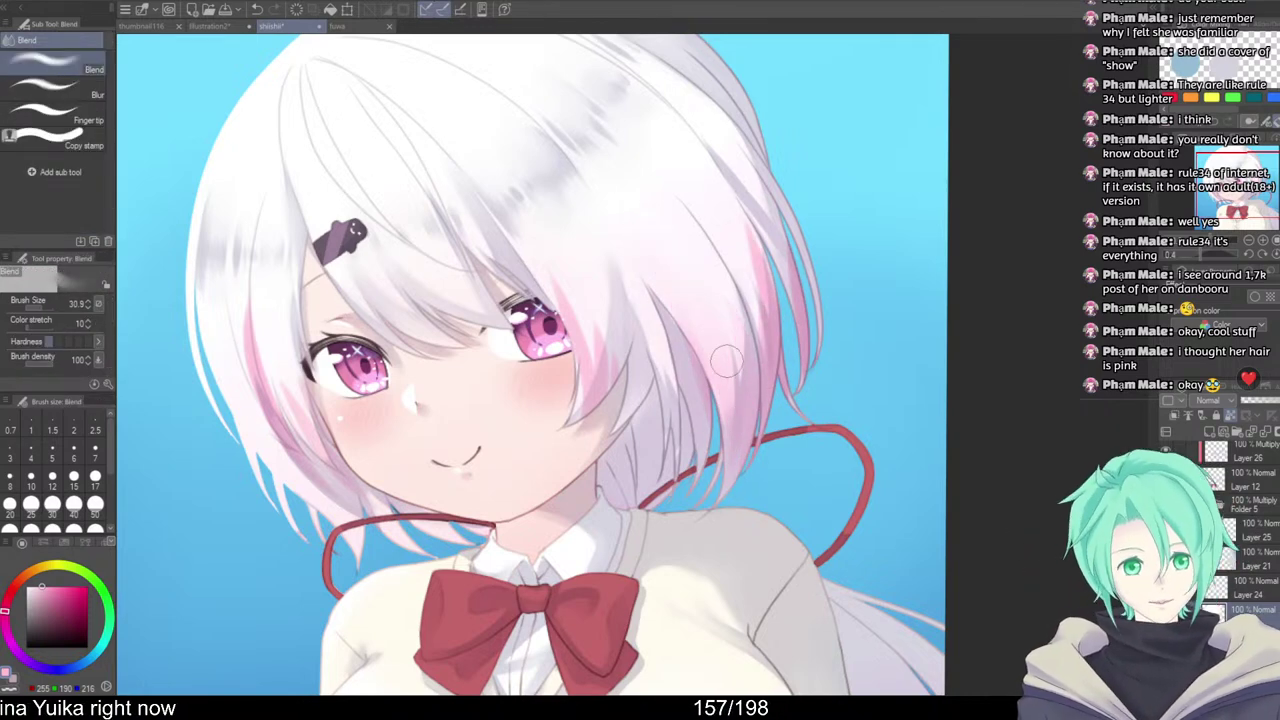
{"action": "left_click_drag", "start_coordinate": [746, 238], "coordinate": [768, 376]}
{"action": "left_click_drag", "start_coordinate": [790, 261], "coordinate": [790, 376]}
{"action": "mouse_move", "coordinate": [563, 286]}
{"action": "left_mouse_down"}
{"action": "mouse_move", "coordinate": [582, 366]}
{"action": "mouse_move", "coordinate": [608, 382]}
{"action": "left_mouse_up"}
{"action": "left_click_drag", "start_coordinate": [690, 325], "coordinate": [736, 469]}
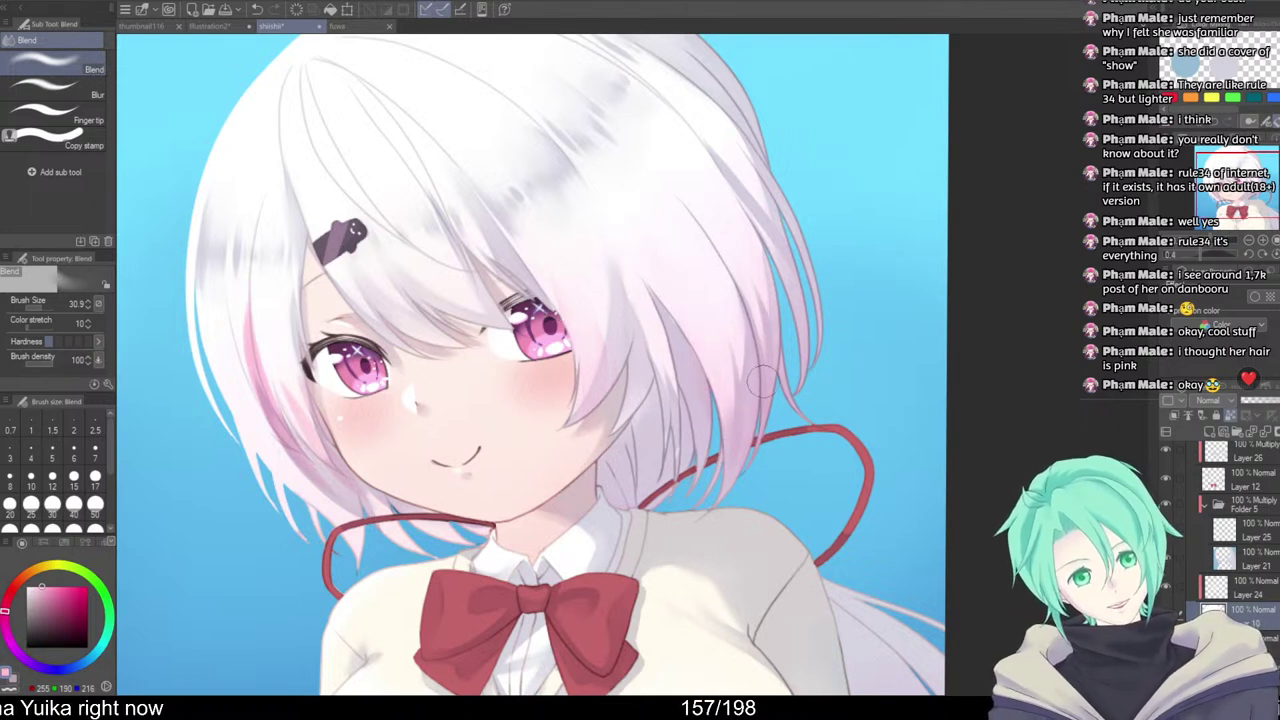
Soften the left lock's pink, then paint new pink streaks (RGB 255, 190, 216) on both side locks and the right side's outer strands
{"action": "mouse_move", "coordinate": [272, 252]}
{"action": "left_mouse_down"}
{"action": "mouse_move", "coordinate": [386, 522]}
{"action": "mouse_move", "coordinate": [347, 519]}
{"action": "mouse_move", "coordinate": [280, 422]}
{"action": "mouse_move", "coordinate": [363, 490]}
{"action": "mouse_move", "coordinate": [288, 386]}
{"action": "left_mouse_up"}
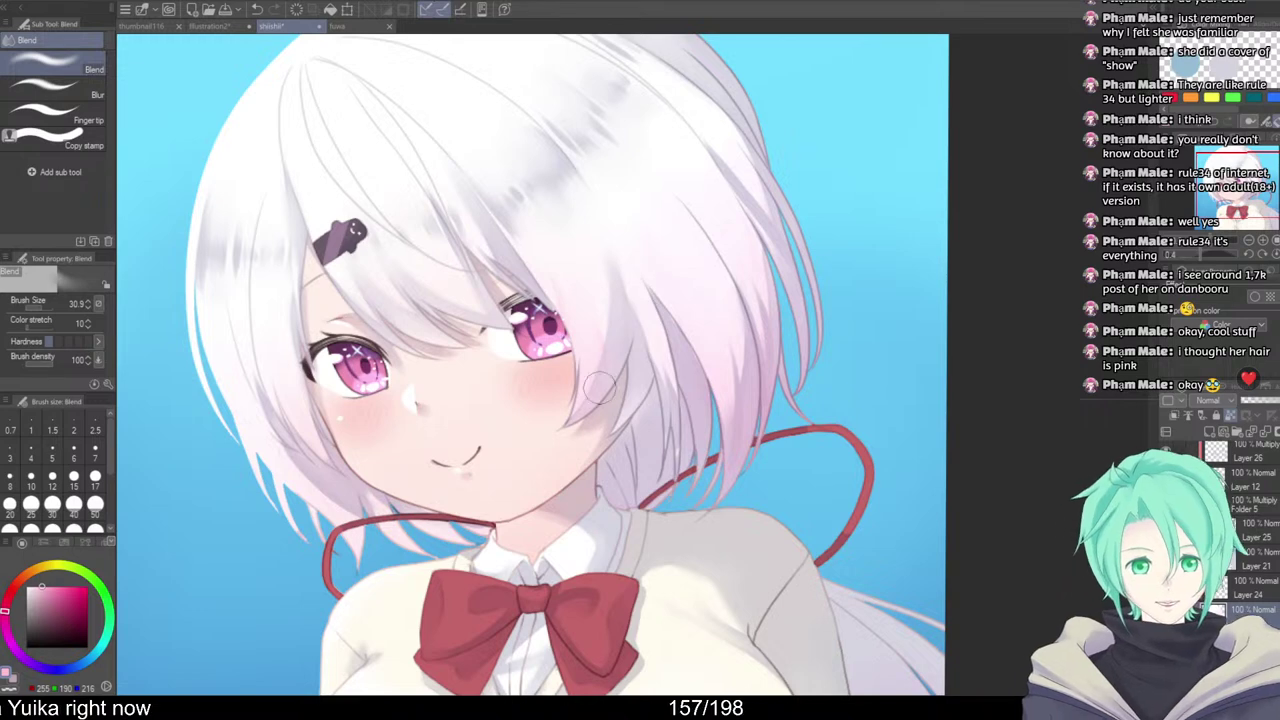
{"action": "key", "text": "b"}
{"action": "mouse_move", "coordinate": [271, 305]}
{"action": "left_mouse_down"}
{"action": "mouse_move", "coordinate": [354, 475]}
{"action": "mouse_move", "coordinate": [283, 470]}
{"action": "mouse_move", "coordinate": [330, 520]}
{"action": "left_mouse_up"}
{"action": "mouse_move", "coordinate": [604, 230]}
{"action": "left_mouse_down"}
{"action": "mouse_move", "coordinate": [607, 421]}
{"action": "mouse_move", "coordinate": [576, 427]}
{"action": "left_mouse_up"}
{"action": "left_click_drag", "start_coordinate": [567, 275], "coordinate": [590, 380]}
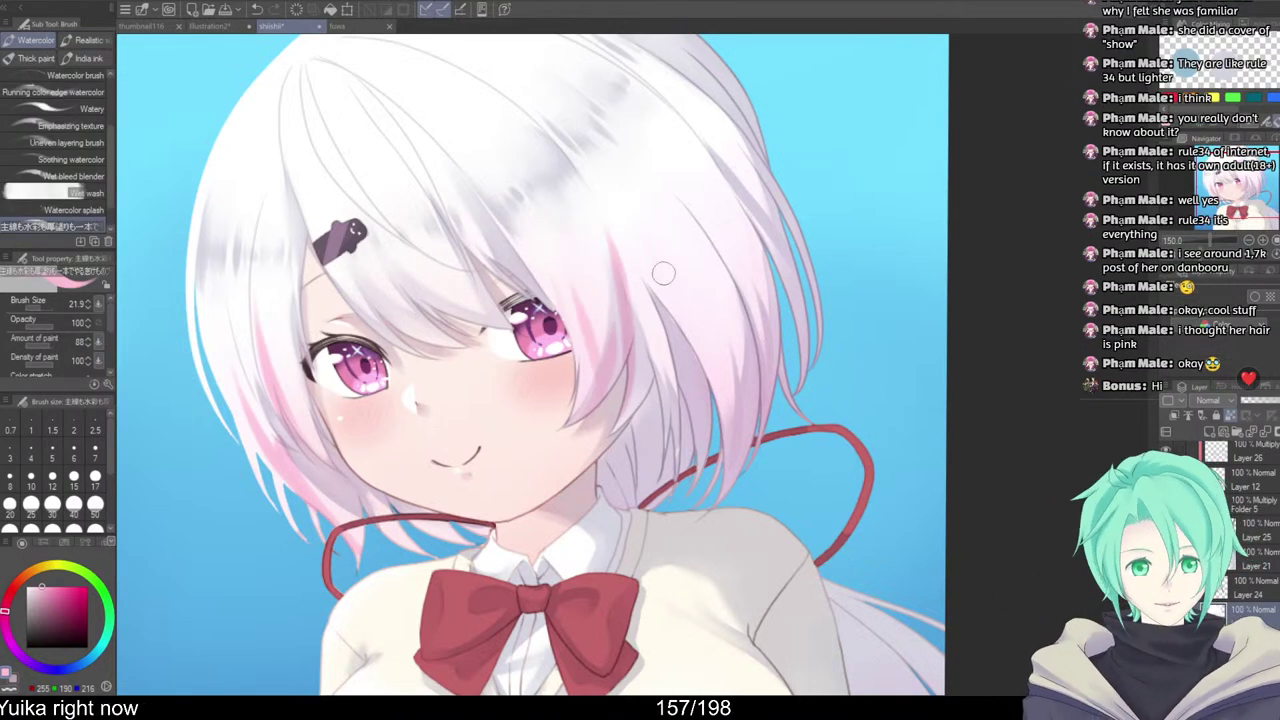
{"action": "left_click_drag", "start_coordinate": [660, 265], "coordinate": [680, 425]}
{"action": "left_click_drag", "start_coordinate": [700, 275], "coordinate": [730, 435]}
{"action": "left_click_drag", "start_coordinate": [740, 255], "coordinate": [760, 420]}
{"action": "left_click_drag", "start_coordinate": [770, 185], "coordinate": [814, 350]}
Blend the new pink streaks on the right strands and the left side lock into the white hair using the Blend tool at size 30.9
{"action": "key", "text": "j"}
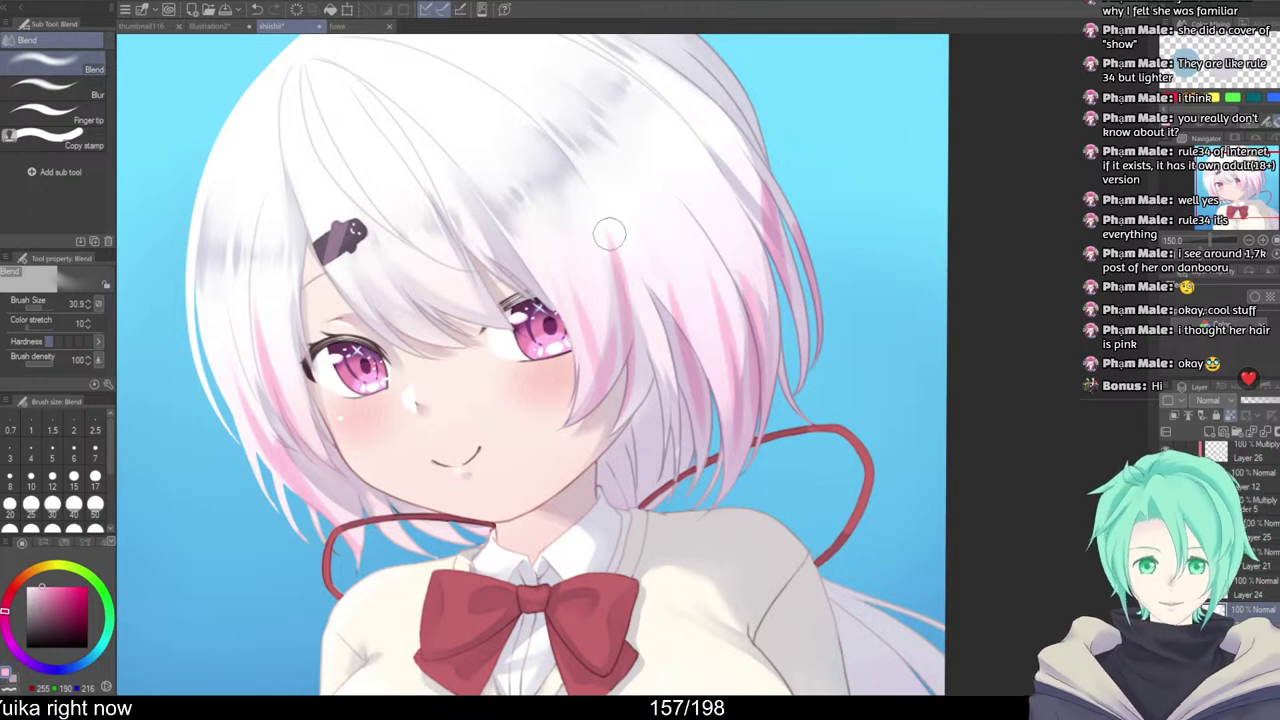
{"action": "left_click_drag", "start_coordinate": [608, 234], "coordinate": [616, 384]}
{"action": "left_click_drag", "start_coordinate": [554, 246], "coordinate": [584, 375]}
{"action": "mouse_move", "coordinate": [602, 198]}
{"action": "left_mouse_down"}
{"action": "mouse_move", "coordinate": [620, 359]}
{"action": "mouse_move", "coordinate": [597, 388]}
{"action": "left_mouse_up"}
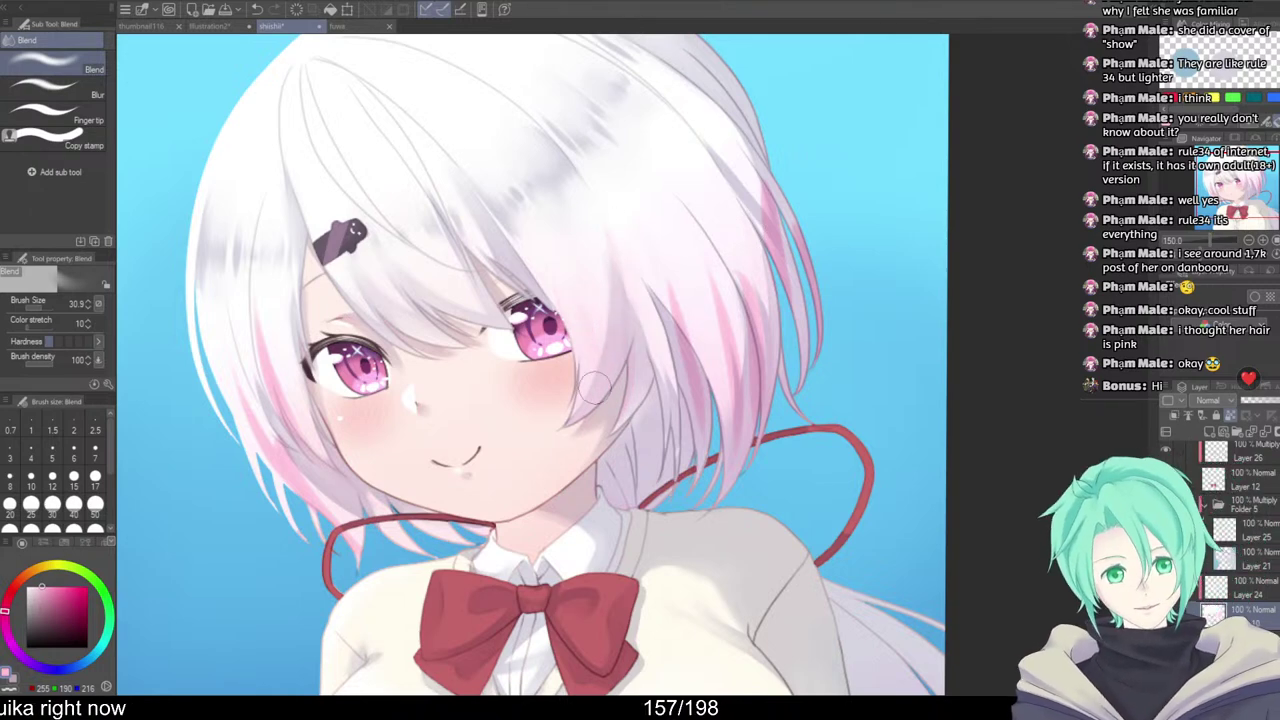
{"action": "left_click_drag", "start_coordinate": [662, 300], "coordinate": [694, 425]}
{"action": "left_click_drag", "start_coordinate": [633, 236], "coordinate": [720, 395]}
{"action": "left_click_drag", "start_coordinate": [690, 211], "coordinate": [734, 453]}
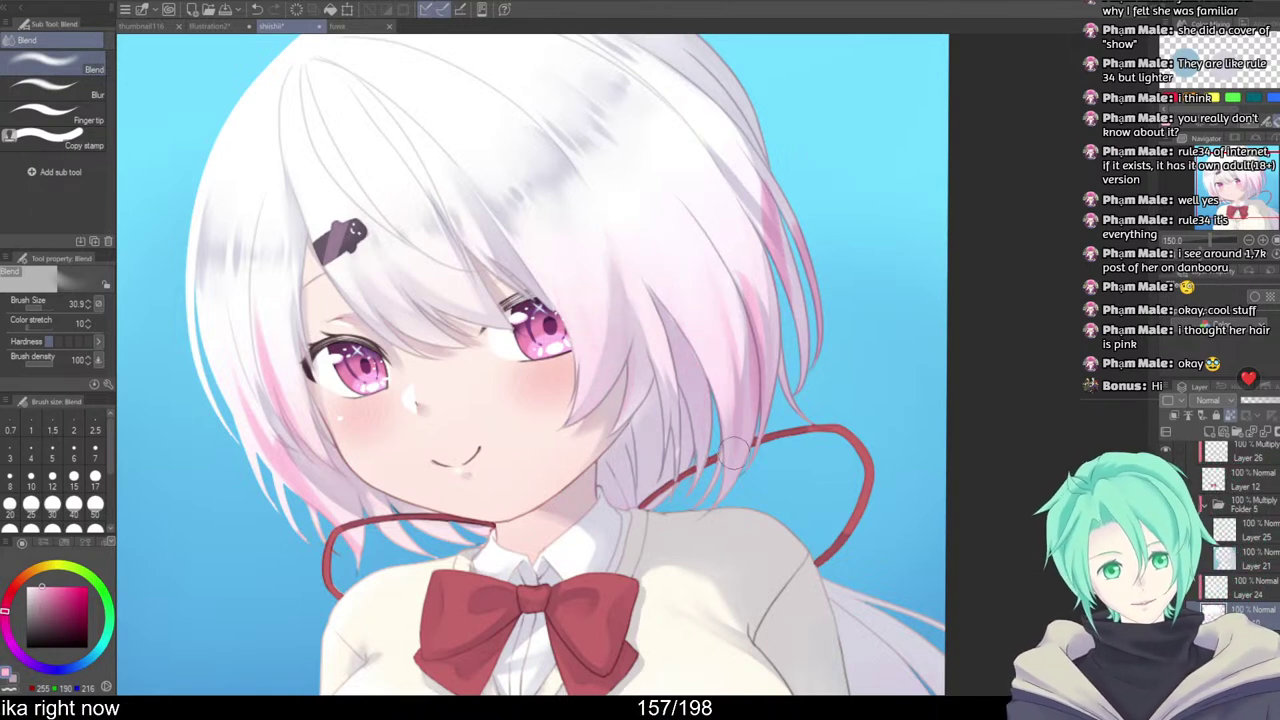
{"action": "left_click_drag", "start_coordinate": [700, 240], "coordinate": [756, 404]}
{"action": "left_click_drag", "start_coordinate": [764, 200], "coordinate": [784, 308]}
{"action": "left_click_drag", "start_coordinate": [776, 228], "coordinate": [796, 322]}
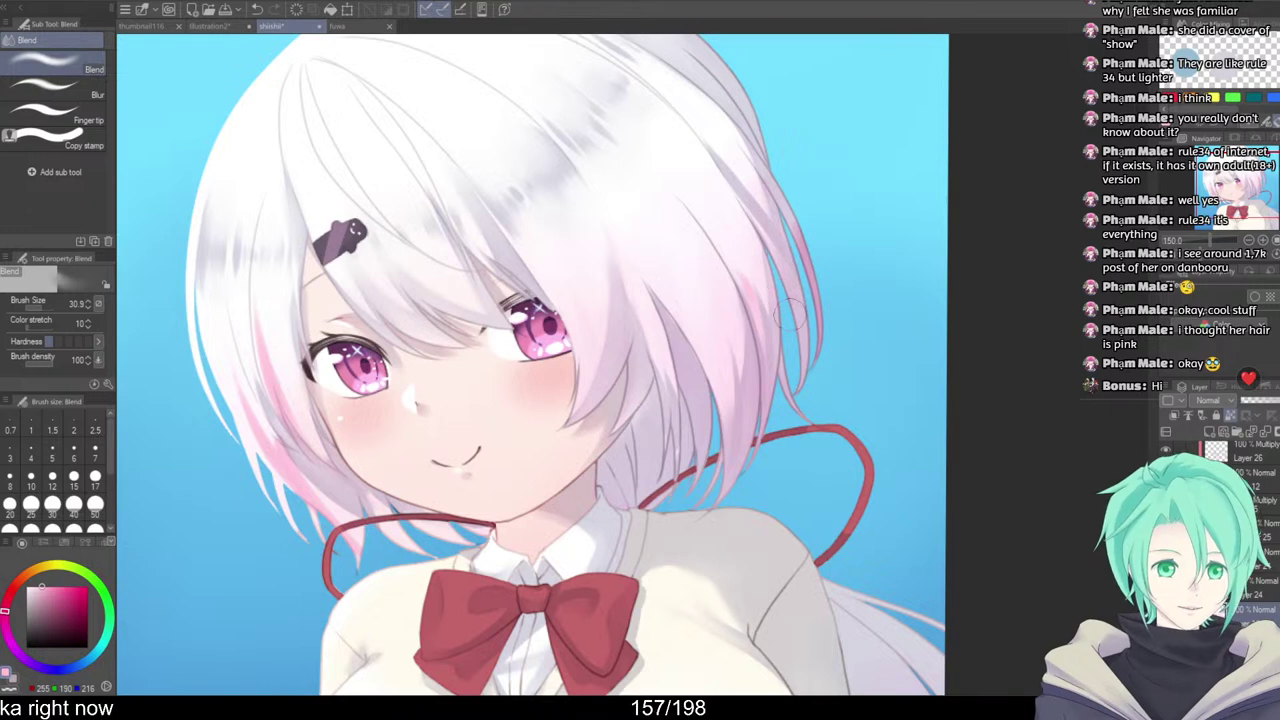
{"action": "left_click_drag", "start_coordinate": [804, 250], "coordinate": [814, 325]}
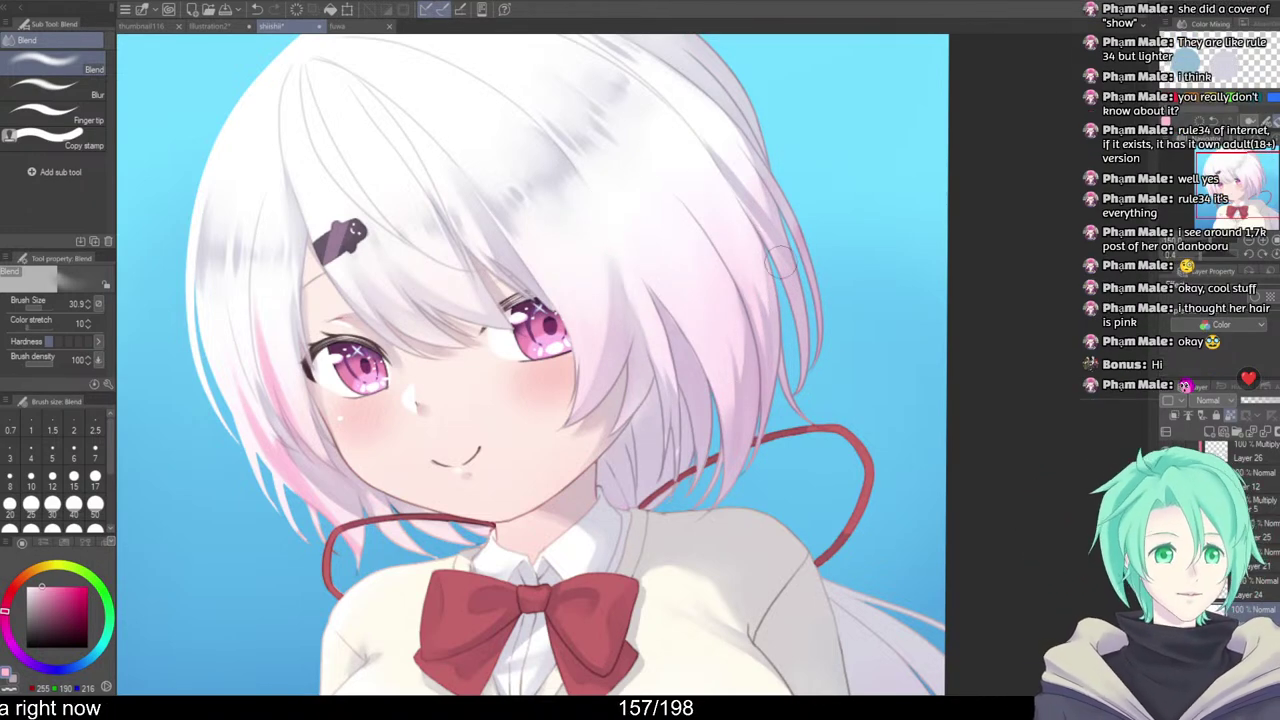
{"action": "left_click_drag", "start_coordinate": [257, 293], "coordinate": [352, 492]}
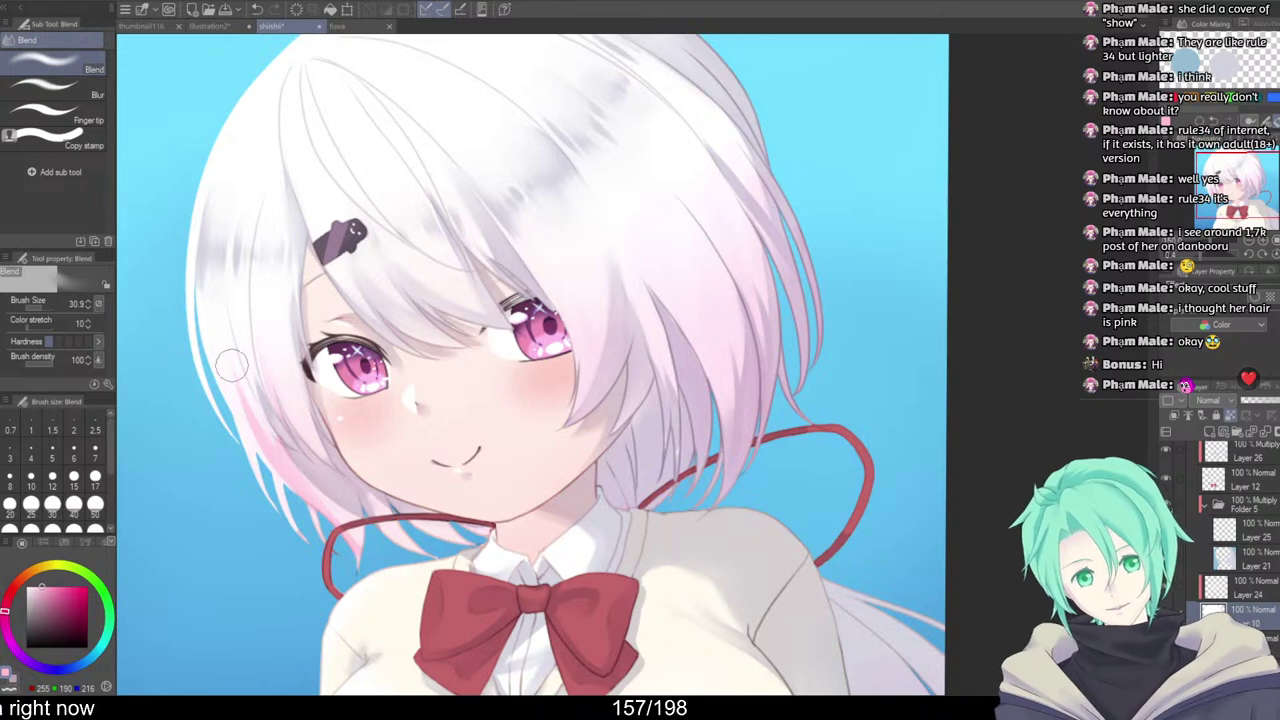
{"action": "left_click_drag", "start_coordinate": [232, 365], "coordinate": [350, 520]}
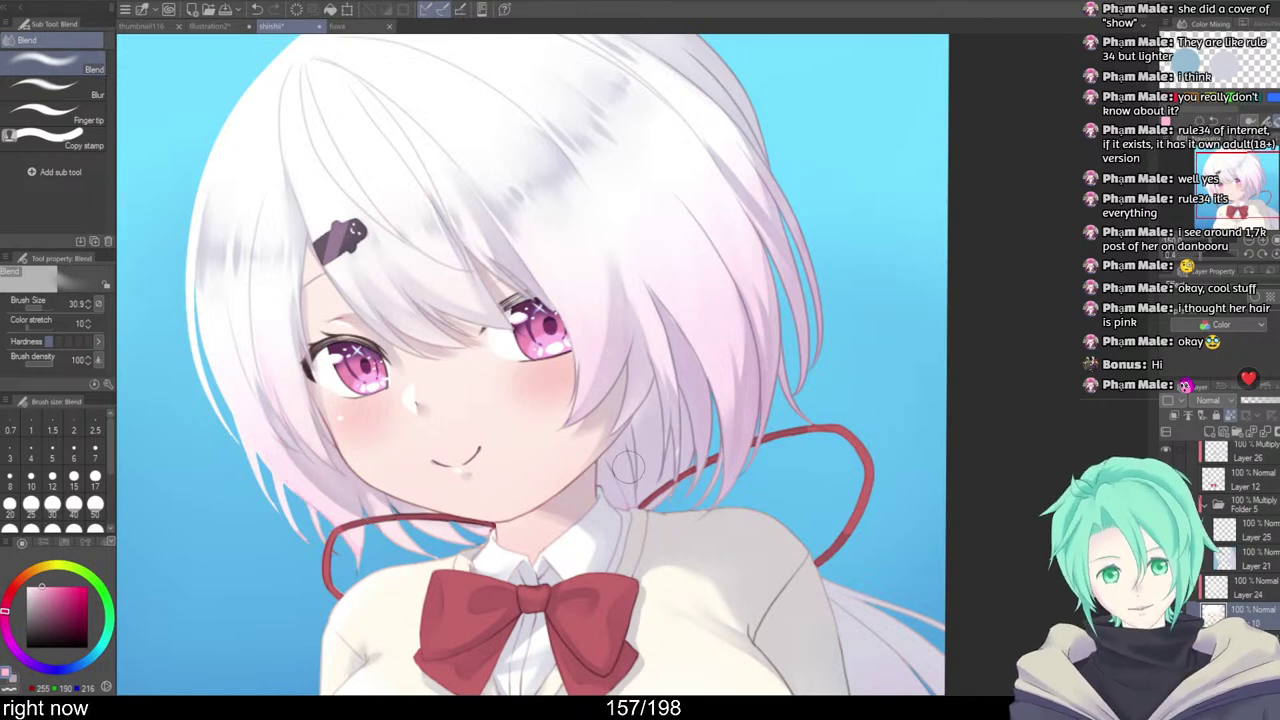
On Layer 29, fill the upper lash of the eye beside the right bangs in dark brown (RGB 92, 70, 73) at brush size 6.4
{"action": "scroll", "coordinate": [809, 360], "scroll_direction": "down", "scroll_amount": 2}
{"action": "left_click_drag", "start_coordinate": [807, 358], "coordinate": [875, 424]}
{"action": "scroll", "coordinate": [872, 370], "scroll_direction": "up", "scroll_amount": 5}
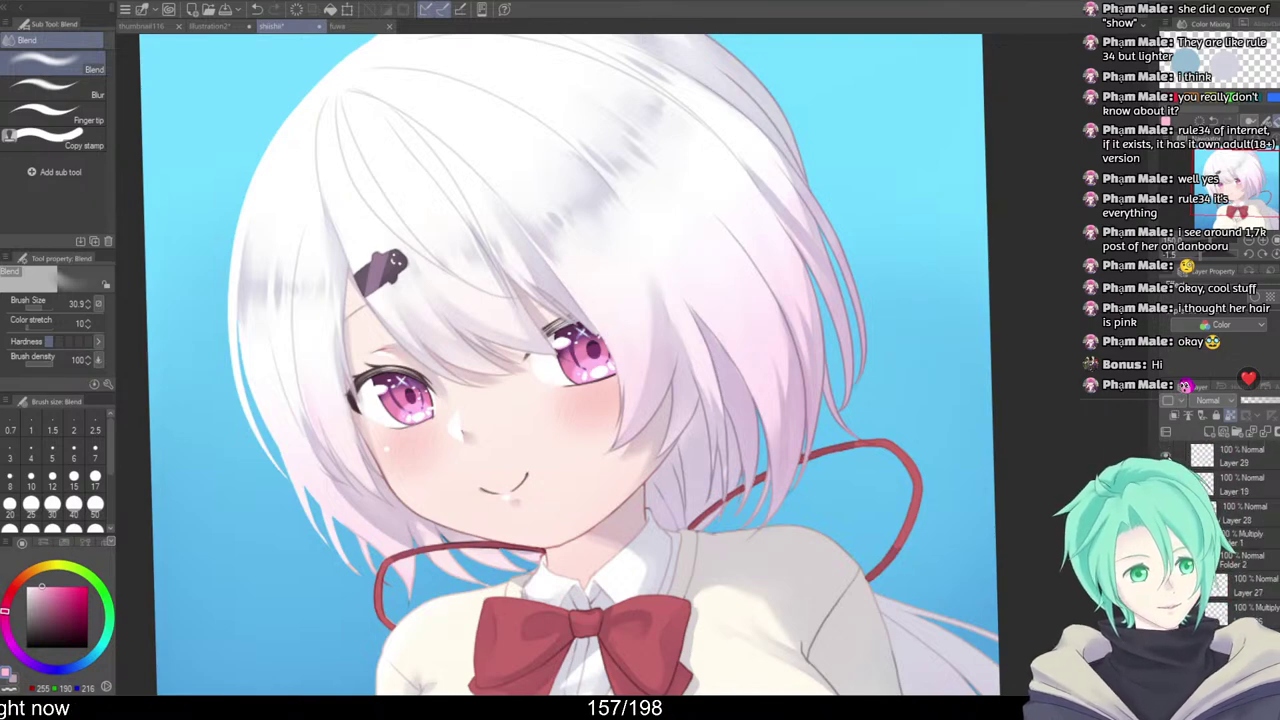
{"action": "left_click", "coordinate": [1238, 456]}
{"action": "left_click_drag", "start_coordinate": [646, 393], "coordinate": [682, 429]}
{"action": "left_click_drag", "start_coordinate": [556, 373], "coordinate": [571, 452]}
{"action": "mouse_move", "coordinate": [640, 475]}
{"action": "left_mouse_down"}
{"action": "mouse_move", "coordinate": [604, 459]}
{"action": "mouse_move", "coordinate": [593, 527]}
{"action": "mouse_move", "coordinate": [506, 551]}
{"action": "mouse_move", "coordinate": [526, 517]}
{"action": "left_mouse_up"}
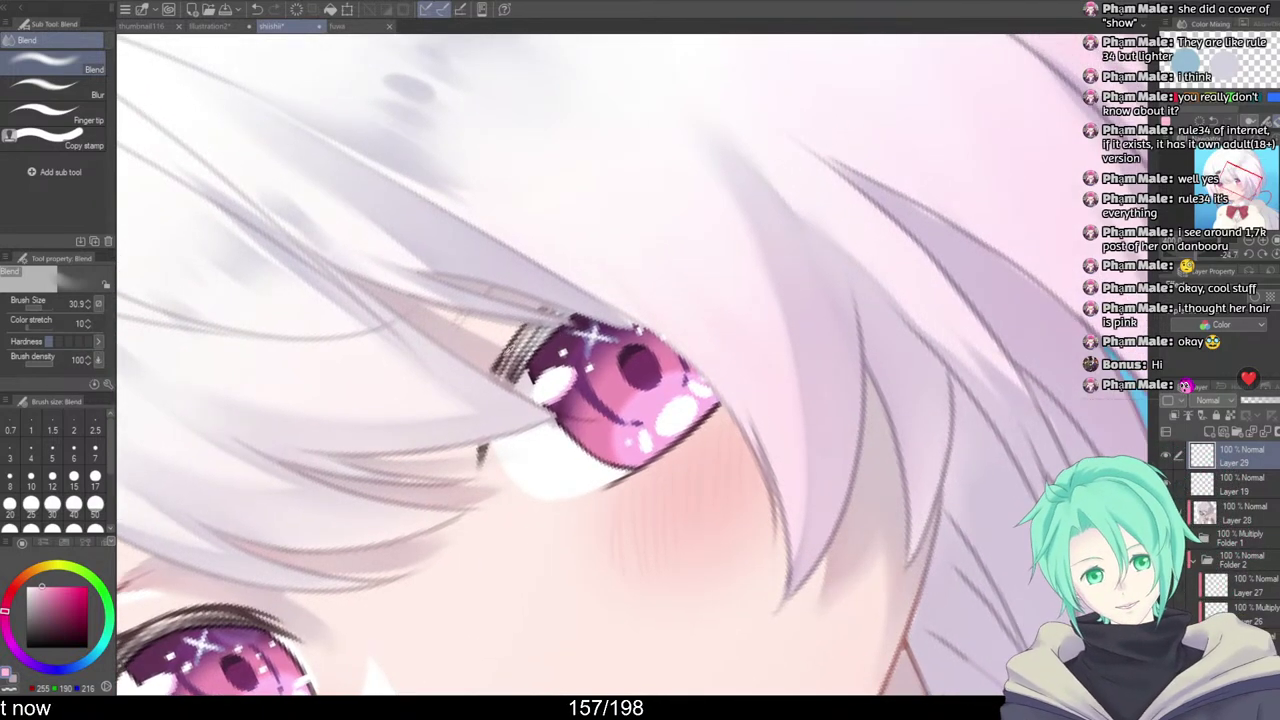
{"action": "key", "text": "b"}
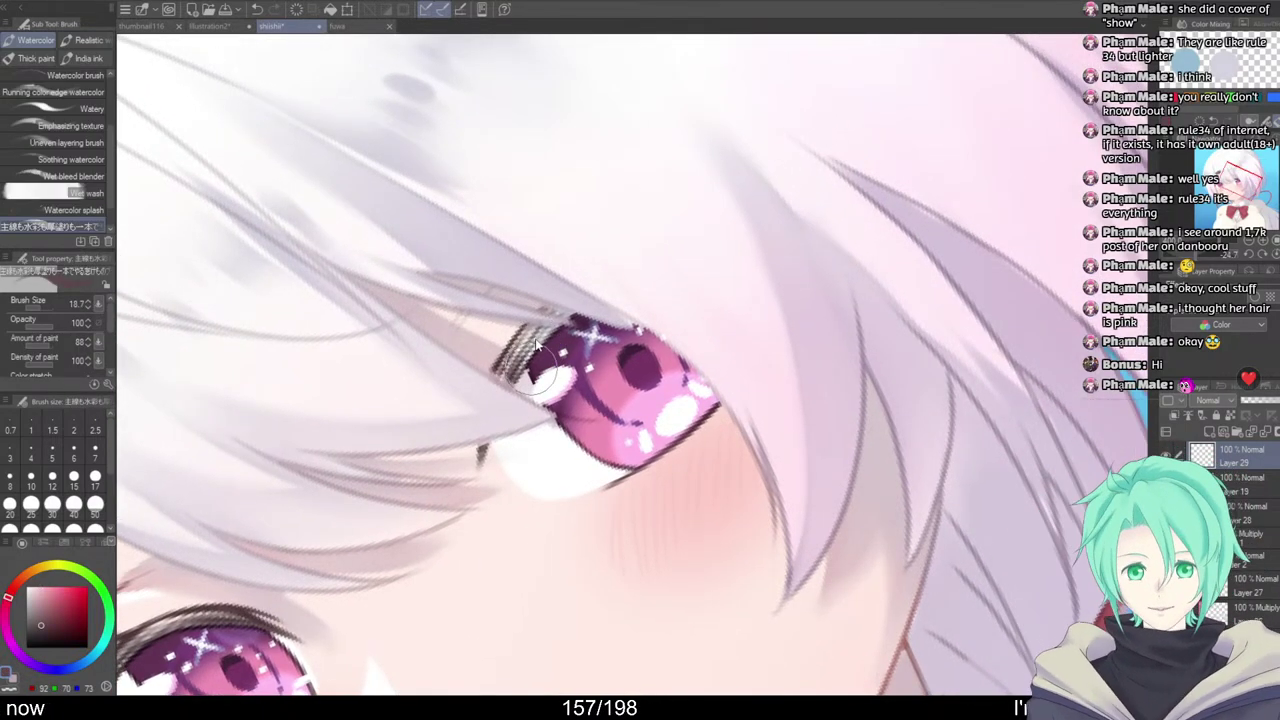
{"action": "mouse_move", "coordinate": [533, 370]}
{"action": "left_mouse_down"}
{"action": "mouse_move", "coordinate": [507, 369]}
{"action": "mouse_move", "coordinate": [540, 316]}
{"action": "left_mouse_up"}
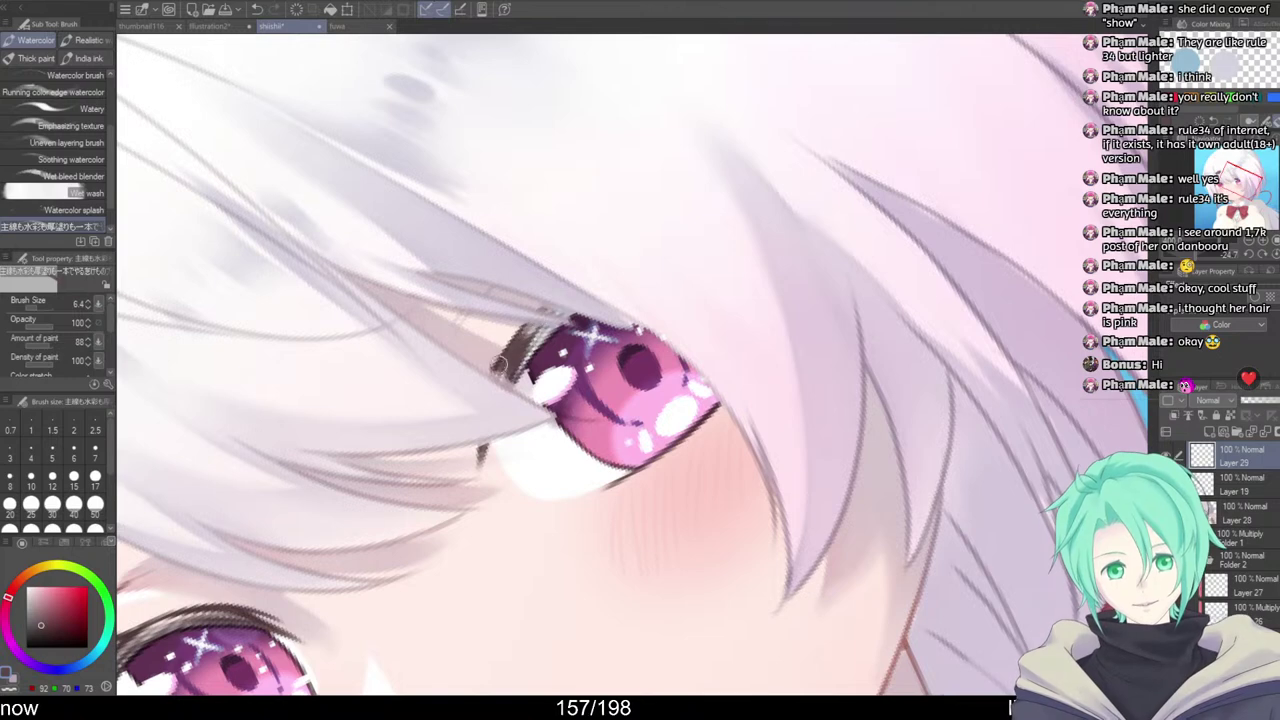
{"action": "mouse_move", "coordinate": [497, 373]}
{"action": "left_mouse_down"}
{"action": "mouse_move", "coordinate": [540, 332]}
{"action": "mouse_move", "coordinate": [512, 352]}
{"action": "mouse_move", "coordinate": [528, 330]}
{"action": "left_mouse_up"}
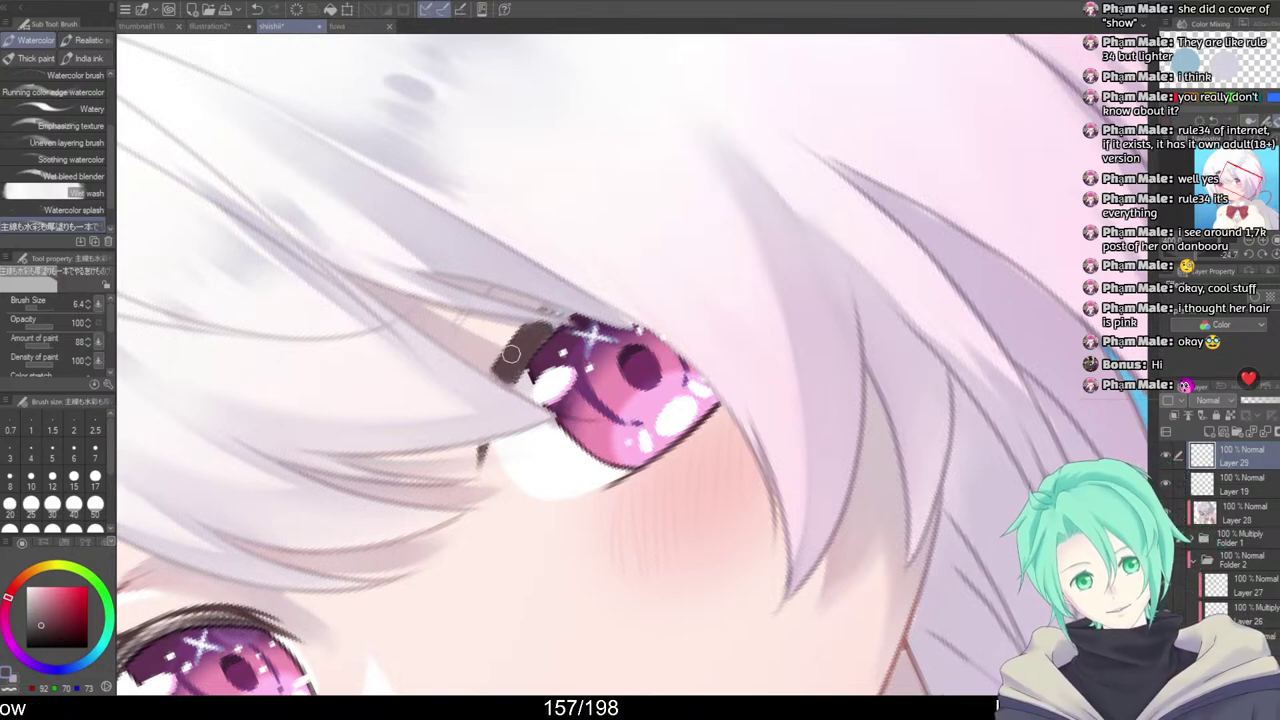
Refine the lash's shape along the bangs at brush size 4.4, trimming the overspill with transparent colour
{"action": "left_click", "coordinate": [620, 299], "text": "alt"}
{"action": "mouse_move", "coordinate": [510, 285]}
{"action": "left_mouse_down"}
{"action": "mouse_move", "coordinate": [612, 220]}
{"action": "mouse_move", "coordinate": [632, 271]}
{"action": "left_mouse_up"}
{"action": "left_click", "coordinate": [605, 222], "text": "ctrl"}
{"action": "left_click", "coordinate": [605, 222], "text": "ctrl"}
{"action": "key", "text": "bracketleft"}
{"action": "key", "text": "bracketleft"}
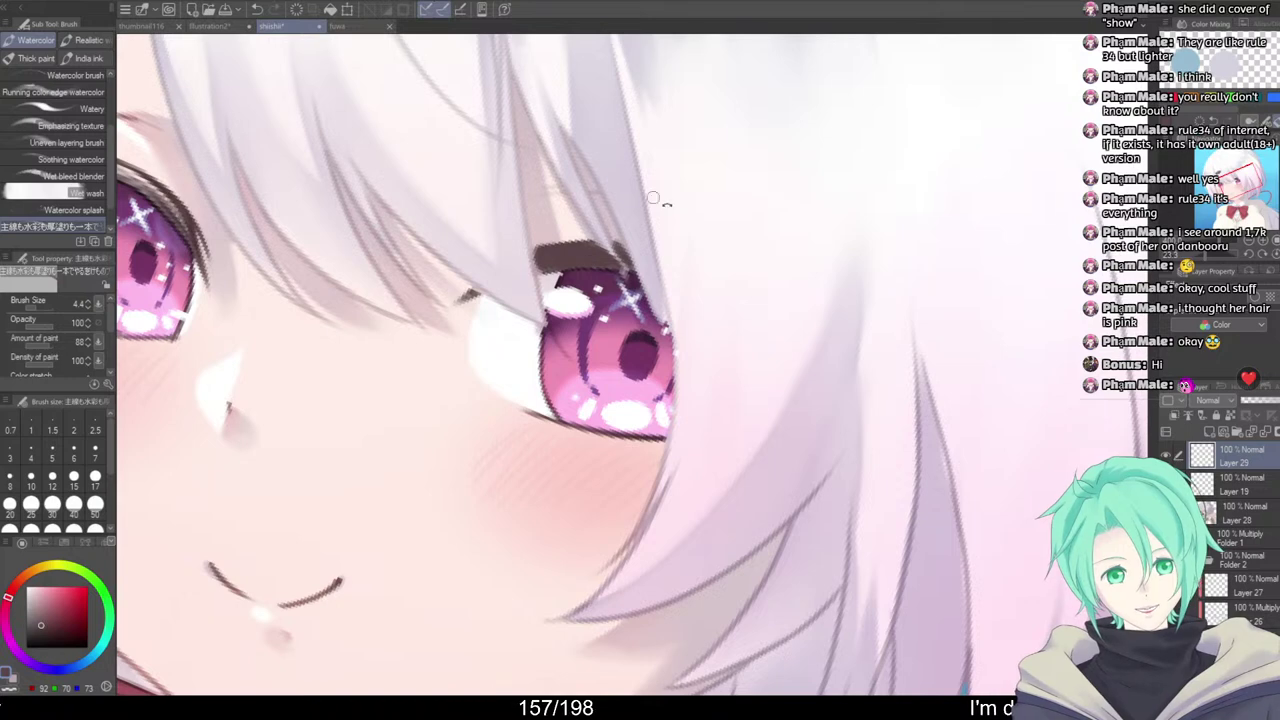
{"action": "mouse_move", "coordinate": [653, 198]}
{"action": "left_mouse_down"}
{"action": "mouse_move", "coordinate": [641, 174]}
{"action": "mouse_move", "coordinate": [586, 246]}
{"action": "left_mouse_up"}
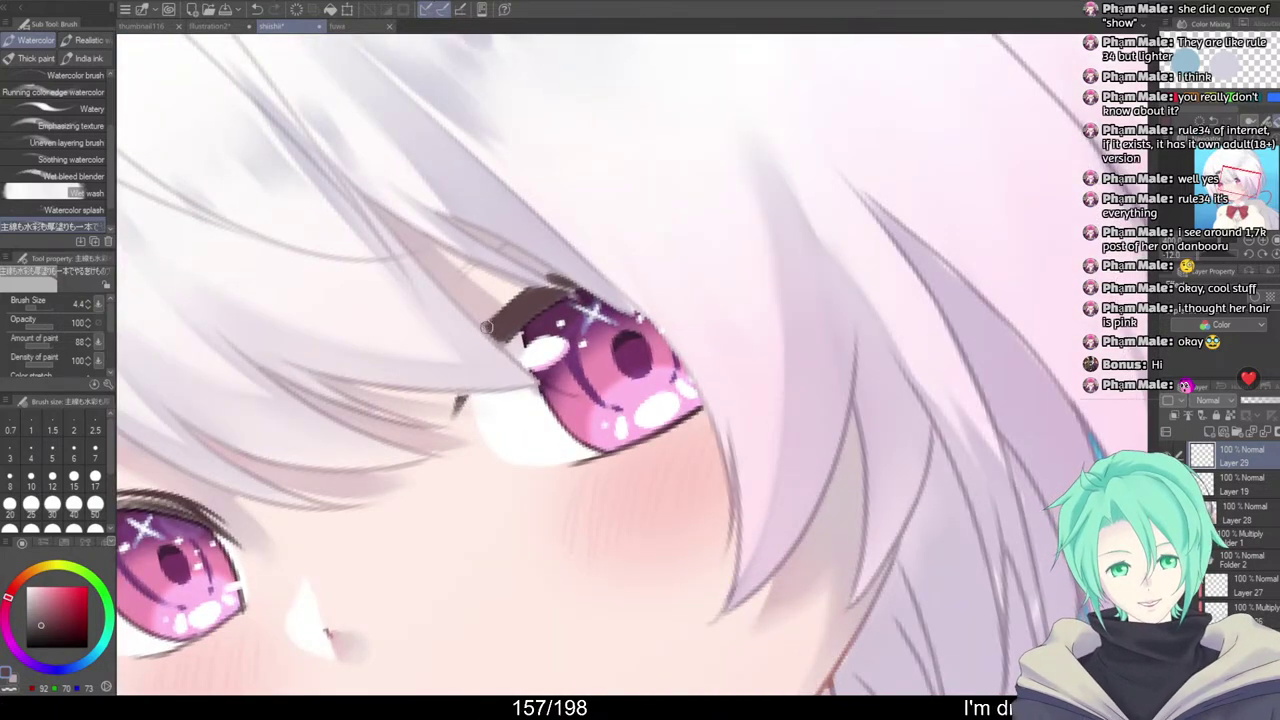
{"action": "left_click_drag", "start_coordinate": [494, 328], "coordinate": [502, 342]}
{"action": "key", "text": "c"}
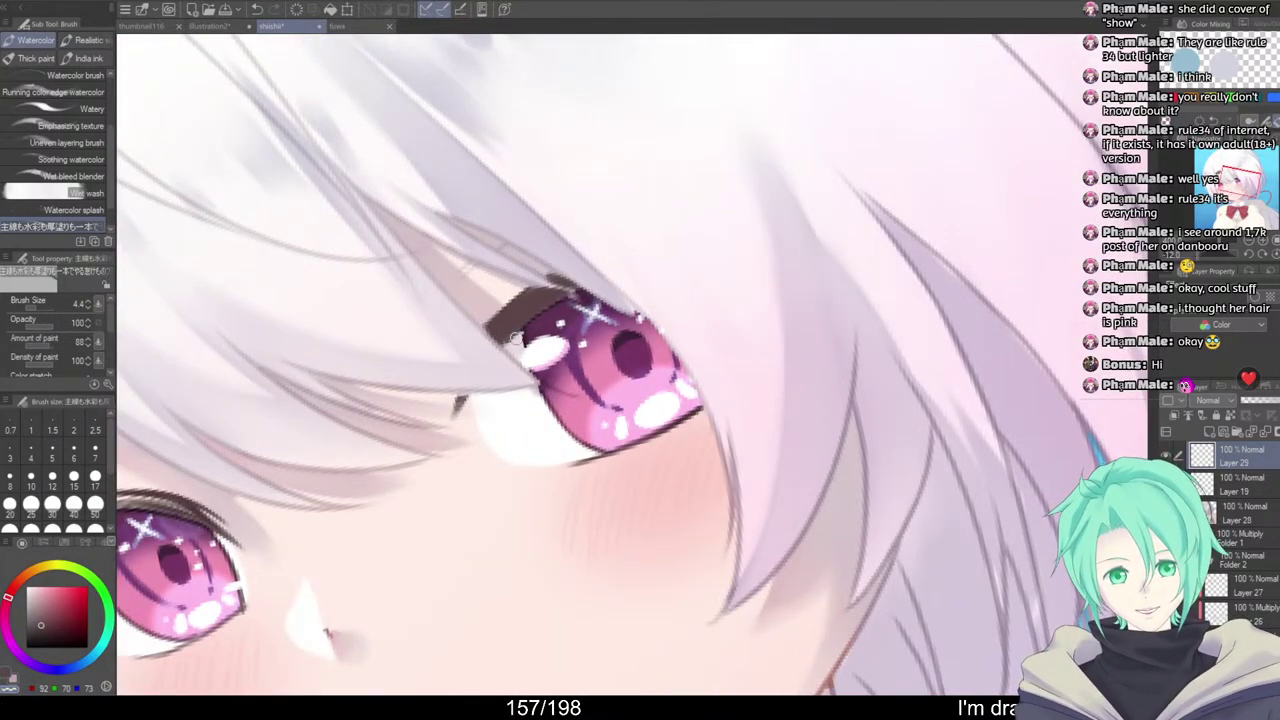
{"action": "left_click_drag", "start_coordinate": [470, 383], "coordinate": [500, 351]}
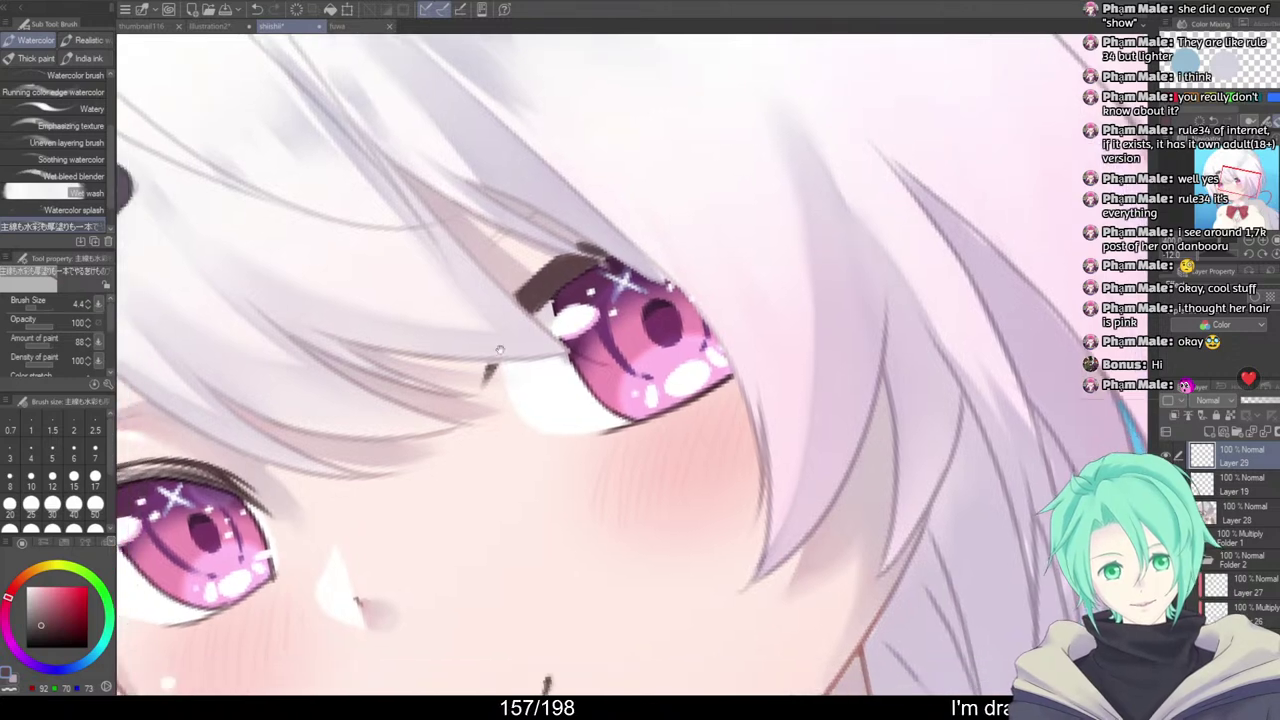
Add a reddish-brown tint (RGB 148, 95, 88) and a pale highlight (RGB 206, 175, 171) to the middle of the same lash
{"action": "left_click", "coordinate": [51, 612]}
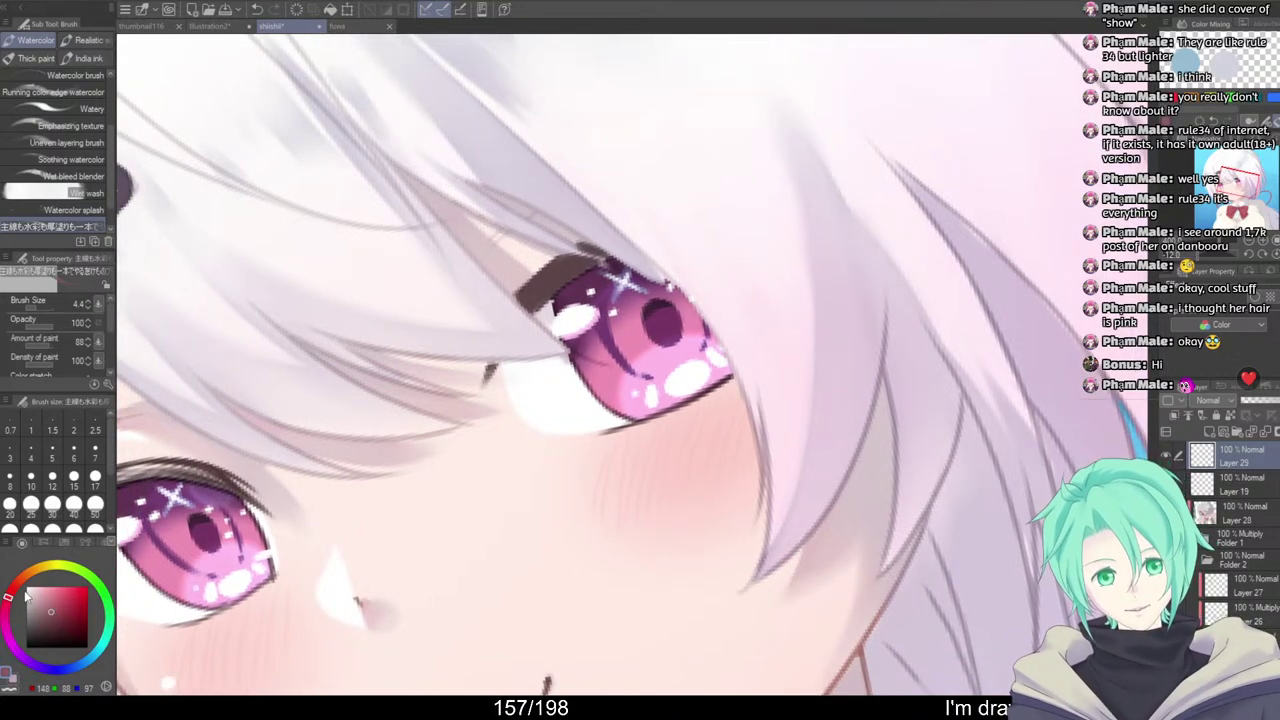
{"action": "left_click", "coordinate": [14, 586]}
{"action": "left_click_drag", "start_coordinate": [642, 240], "coordinate": [596, 332]}
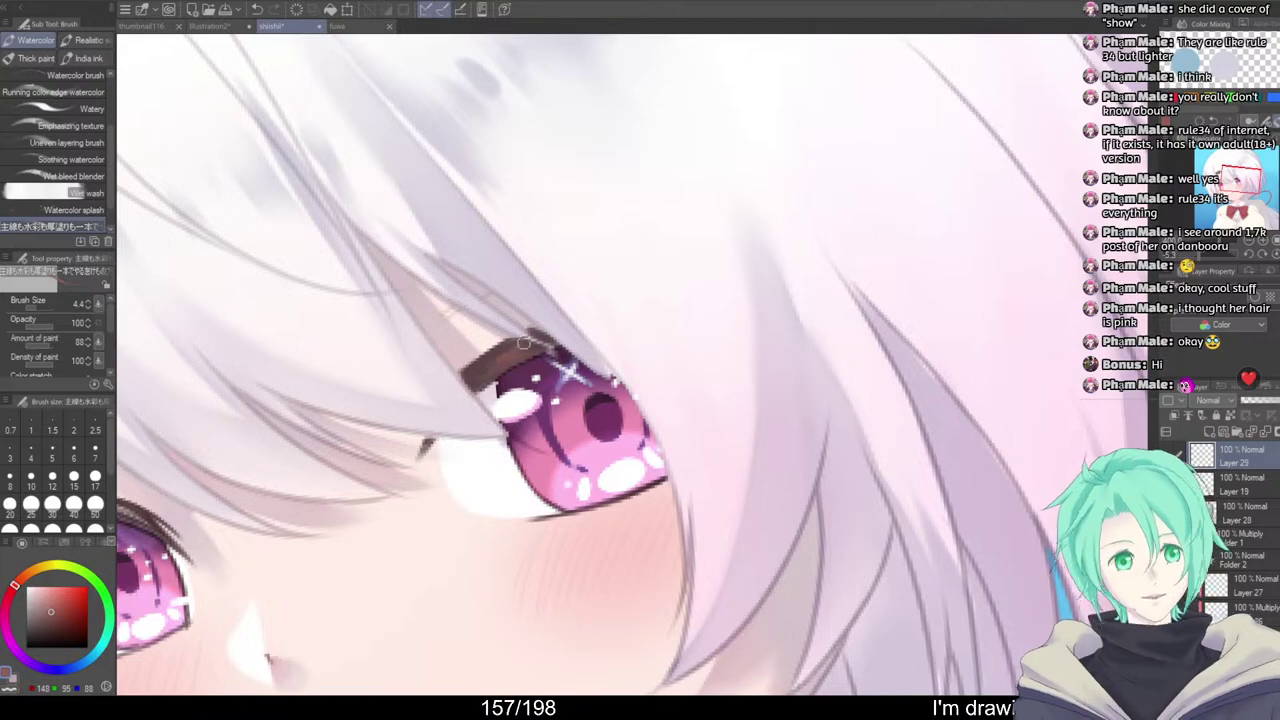
{"action": "scroll", "coordinate": [611, 310], "scroll_direction": "down", "scroll_amount": 3}
{"action": "mouse_move", "coordinate": [663, 331]}
{"action": "left_mouse_down"}
{"action": "mouse_move", "coordinate": [769, 382]}
{"action": "mouse_move", "coordinate": [675, 264]}
{"action": "left_mouse_up"}
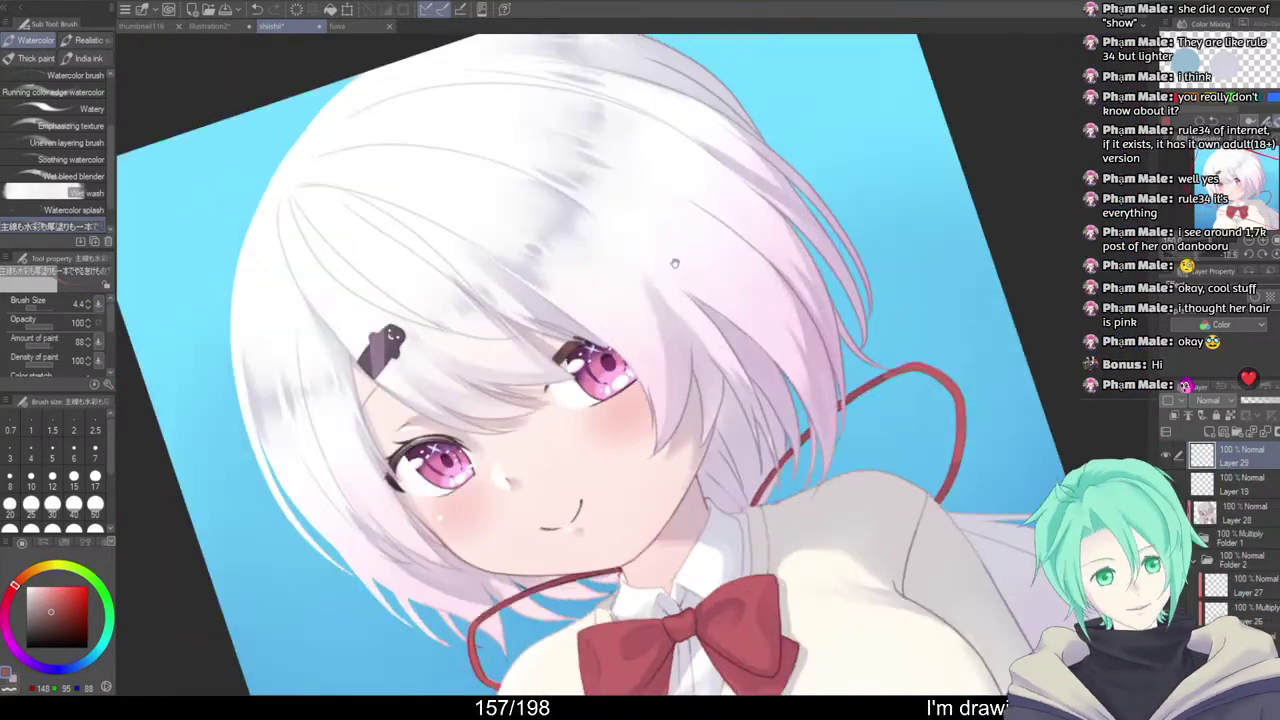
{"action": "scroll", "coordinate": [595, 323], "scroll_direction": "up", "scroll_amount": 3}
{"action": "left_click_drag", "start_coordinate": [596, 323], "coordinate": [638, 275]}
{"action": "left_click", "coordinate": [143, 536], "text": "alt"}
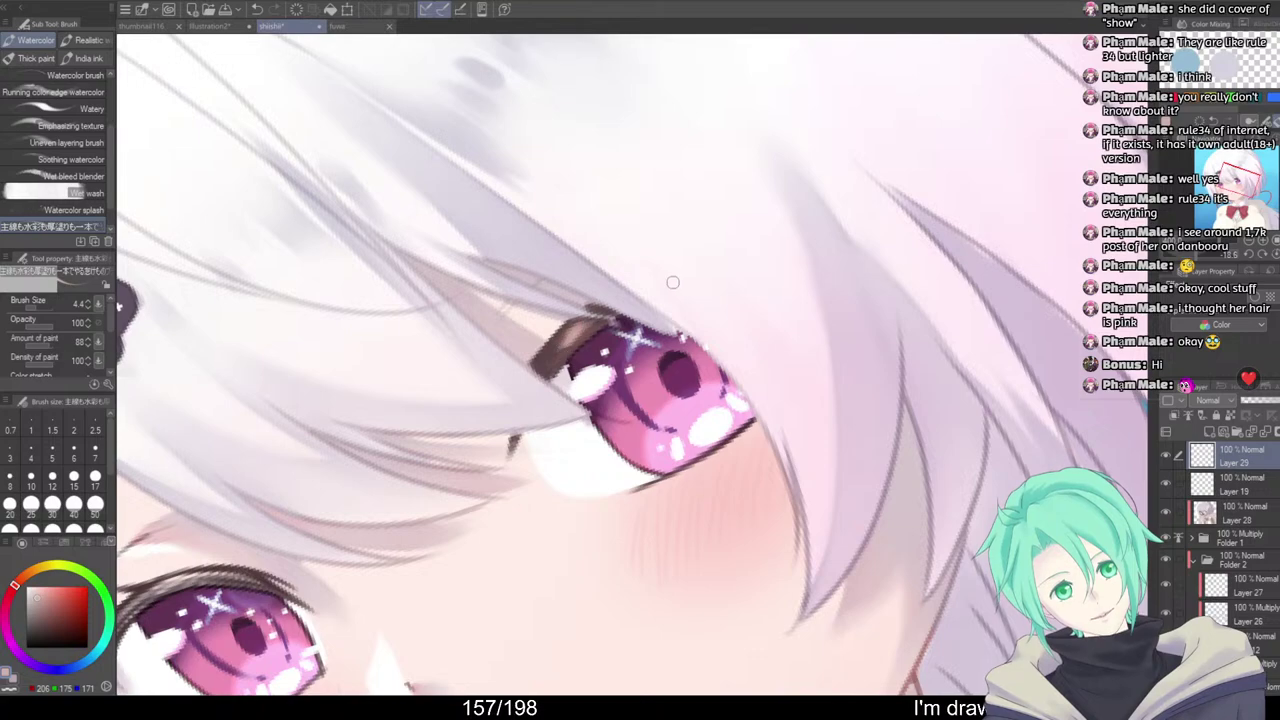
Paint over the other eye's upper lash with sampled dark brown and a softer brown (RGB 117, 83, 83) on the mirrored canvas
{"action": "scroll", "coordinate": [671, 283], "scroll_direction": "down", "scroll_amount": 5}
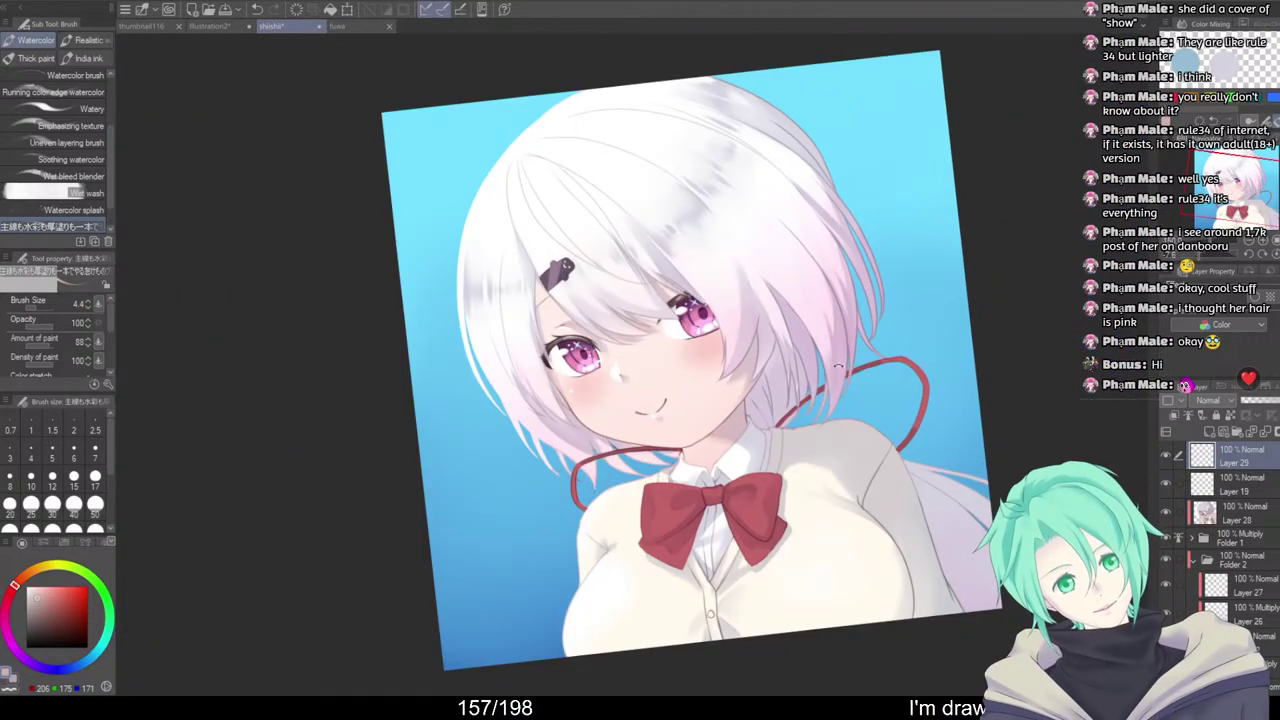
{"action": "mouse_move", "coordinate": [838, 366]}
{"action": "left_mouse_down"}
{"action": "mouse_move", "coordinate": [726, 352]}
{"action": "mouse_move", "coordinate": [808, 391]}
{"action": "mouse_move", "coordinate": [766, 408]}
{"action": "mouse_move", "coordinate": [757, 335]}
{"action": "left_mouse_up"}
{"action": "key", "text": "h"}
{"action": "scroll", "coordinate": [757, 335], "scroll_direction": "up", "scroll_amount": 5}
{"action": "mouse_move", "coordinate": [775, 399]}
{"action": "left_mouse_down"}
{"action": "mouse_move", "coordinate": [778, 381]}
{"action": "mouse_move", "coordinate": [838, 351]}
{"action": "left_mouse_up"}
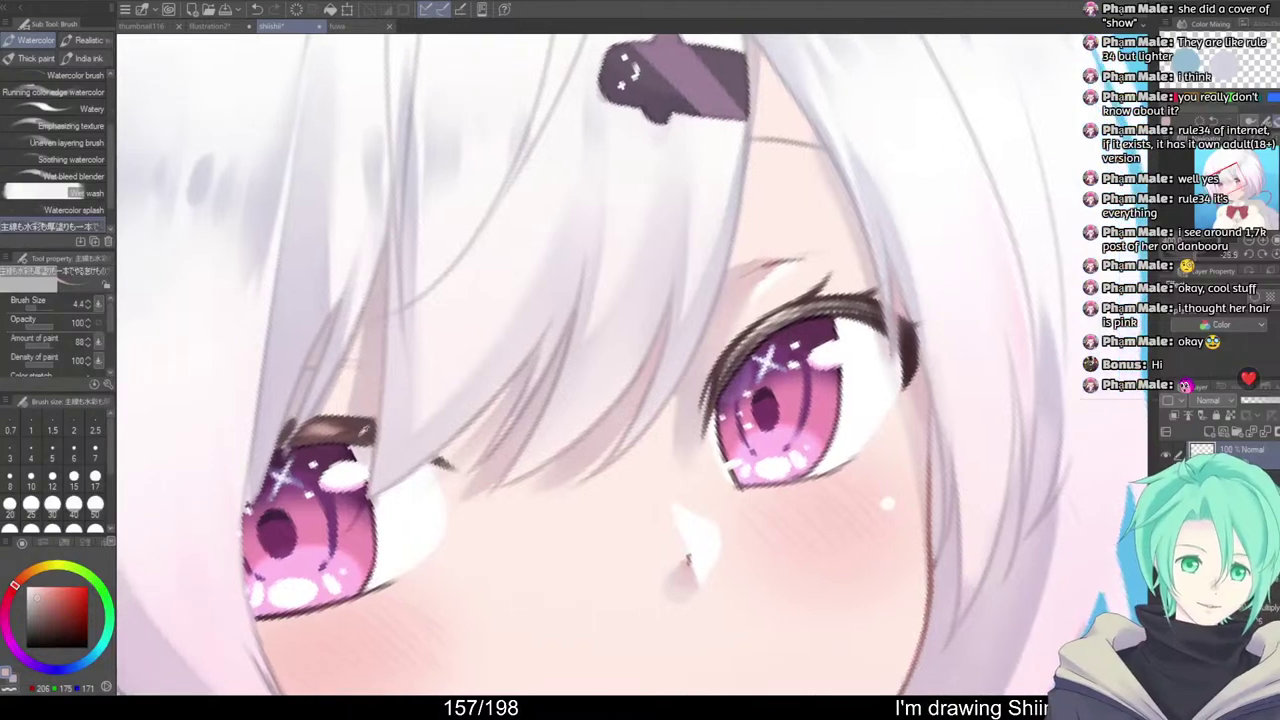
{"action": "left_click", "coordinate": [859, 321], "text": "alt"}
{"action": "mouse_move", "coordinate": [718, 384]}
{"action": "left_mouse_down"}
{"action": "mouse_move", "coordinate": [766, 322]}
{"action": "mouse_move", "coordinate": [866, 306]}
{"action": "left_mouse_up"}
{"action": "left_click", "coordinate": [341, 430], "text": "alt"}
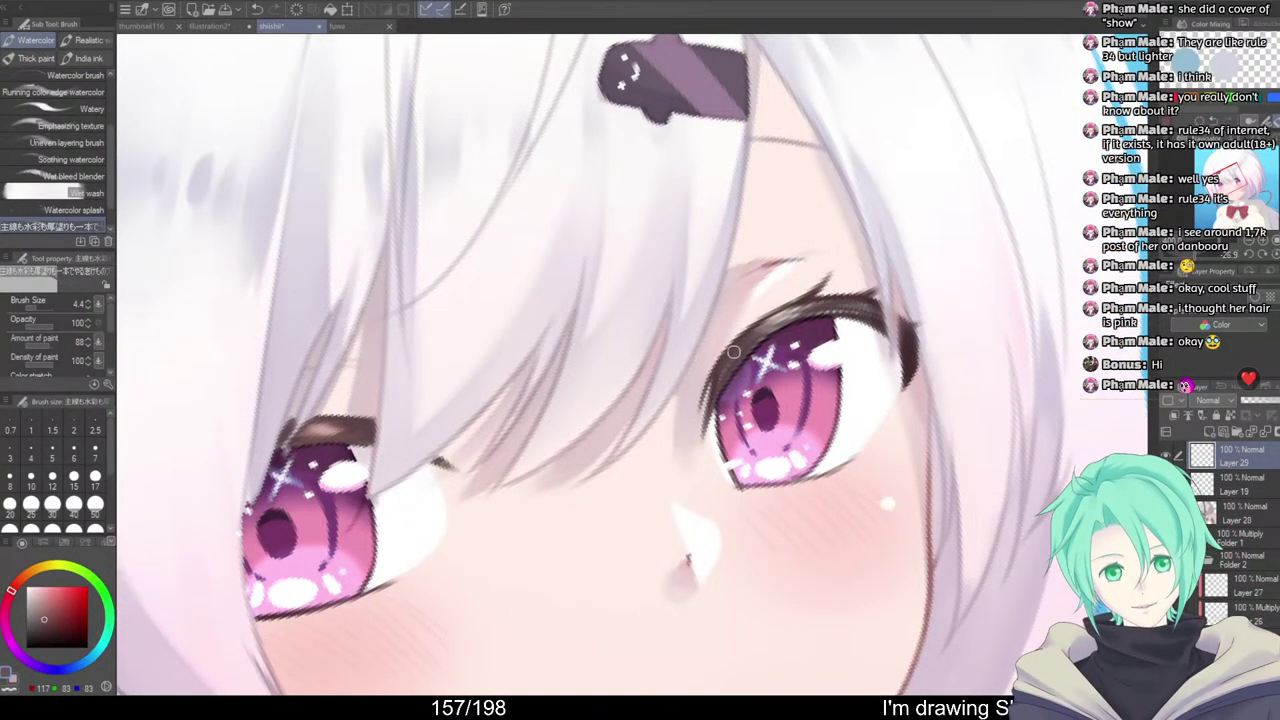
{"action": "left_click_drag", "start_coordinate": [734, 353], "coordinate": [813, 313]}
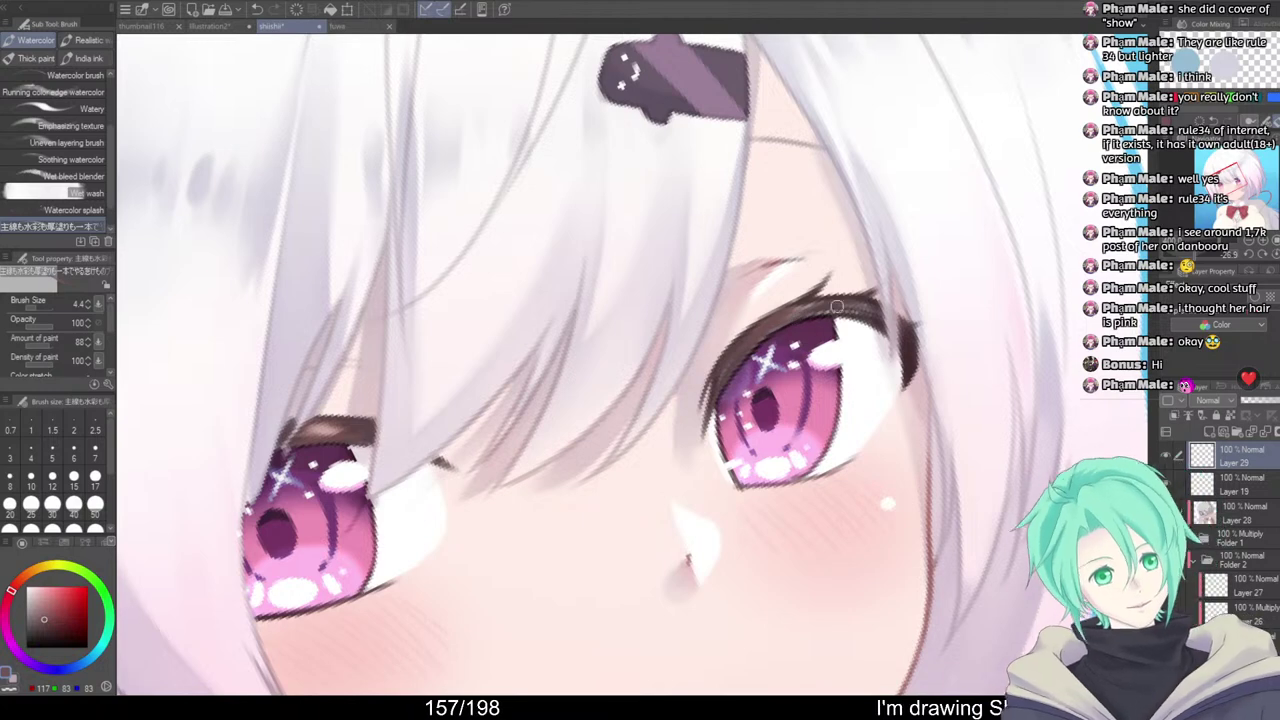
Add fine highlights to that upper lash at brush size 1.8, using browns sampled from both lashes, including RGB 143, 100, 96 and 195, 160, 155
{"action": "left_click", "coordinate": [333, 427], "text": "alt"}
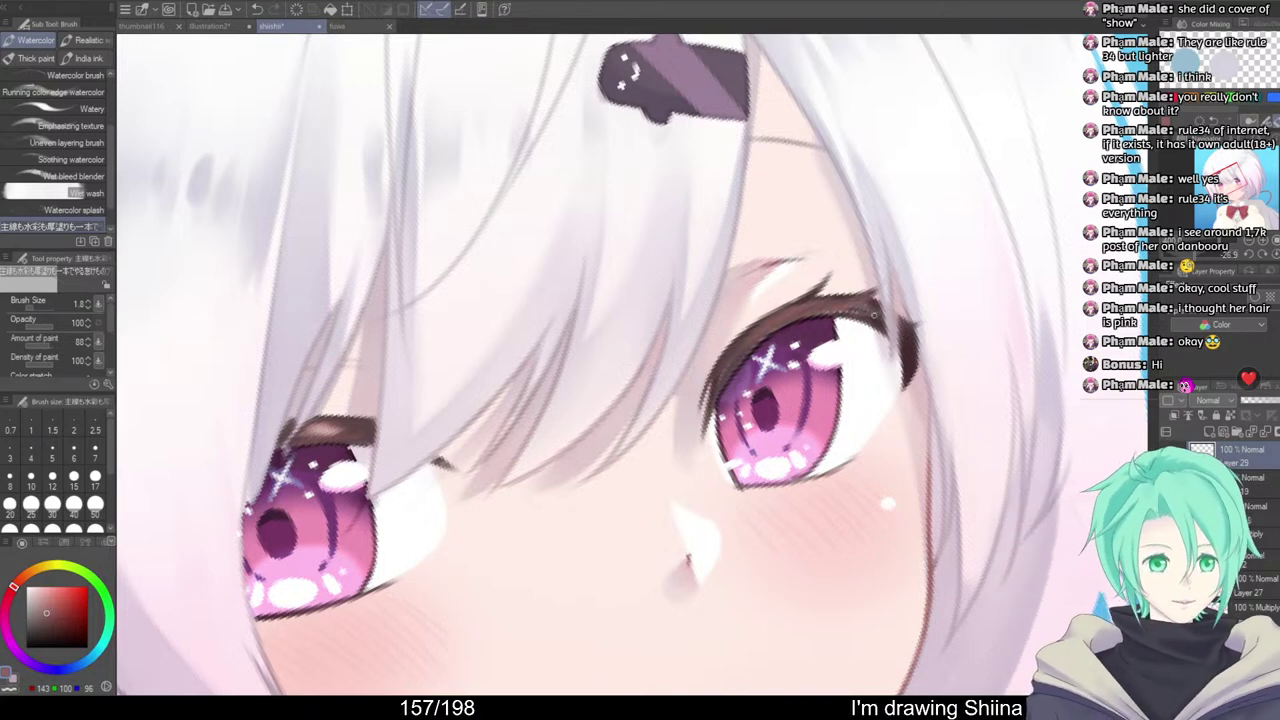
{"action": "left_click", "coordinate": [849, 316], "text": "alt"}
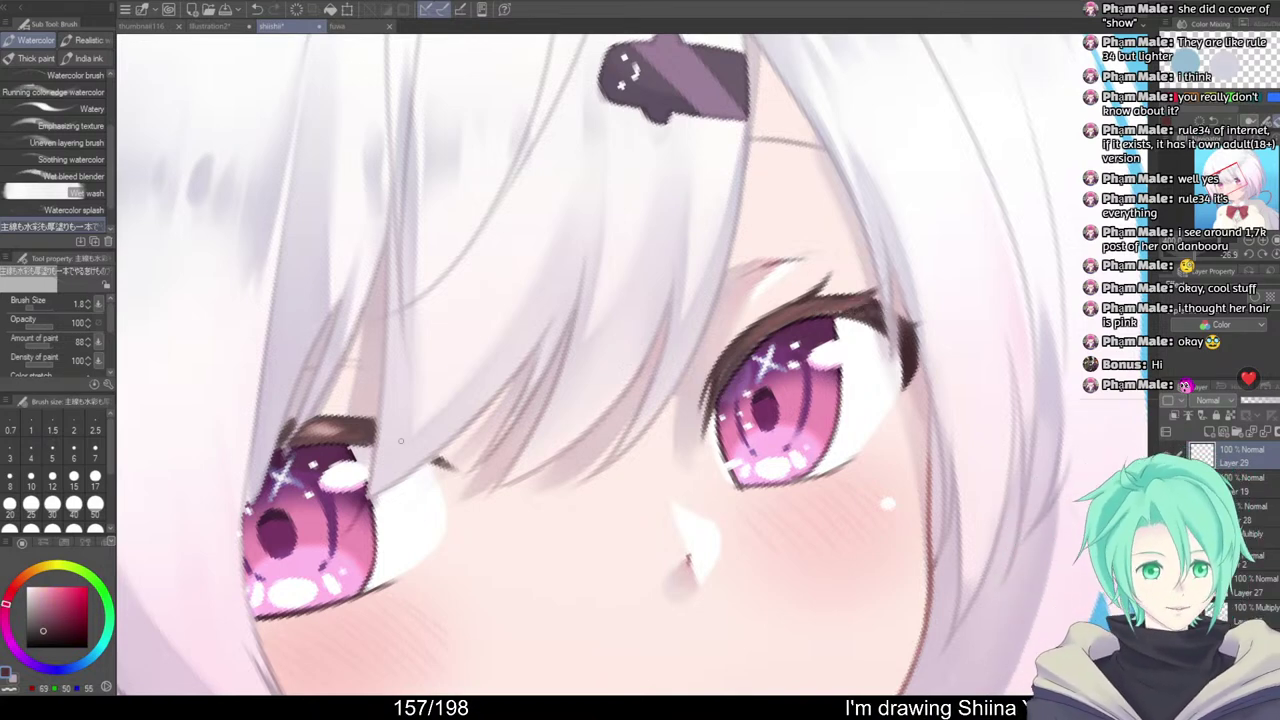
{"action": "left_click", "coordinate": [327, 421], "text": "alt"}
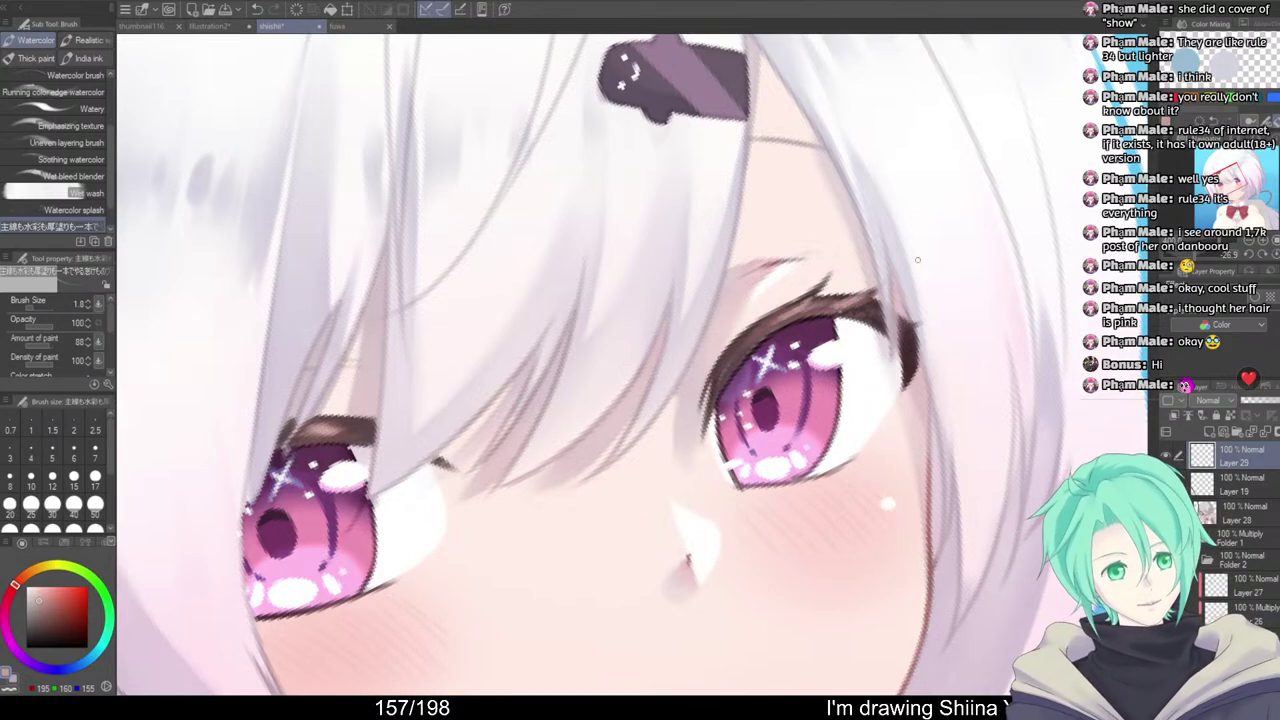
{"action": "scroll", "coordinate": [919, 272], "scroll_direction": "down", "scroll_amount": 3}
{"action": "left_click_drag", "start_coordinate": [919, 274], "coordinate": [725, 286]}
{"action": "scroll", "coordinate": [750, 399], "scroll_direction": "up", "scroll_amount": 5}
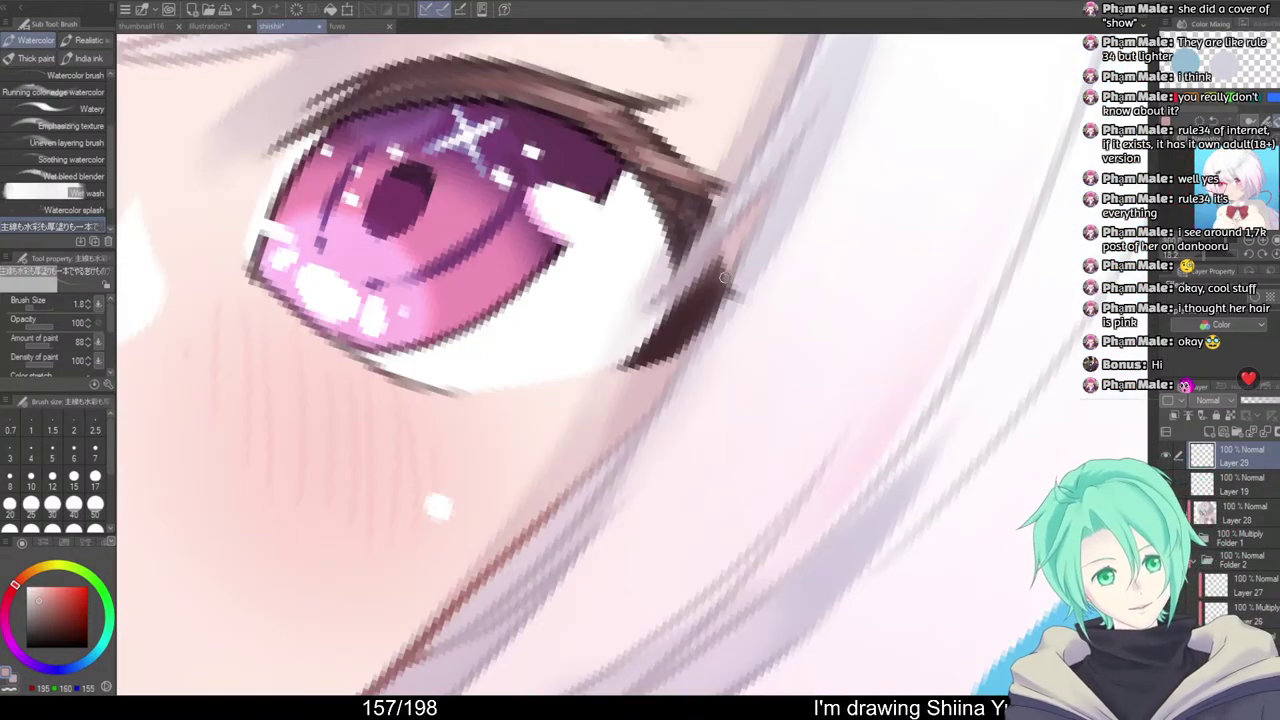
Return the canvas to its unmirrored view, clip Layer 29 to the layer below and select Layer 19
{"action": "scroll", "coordinate": [770, 245], "scroll_direction": "down", "scroll_amount": 5}
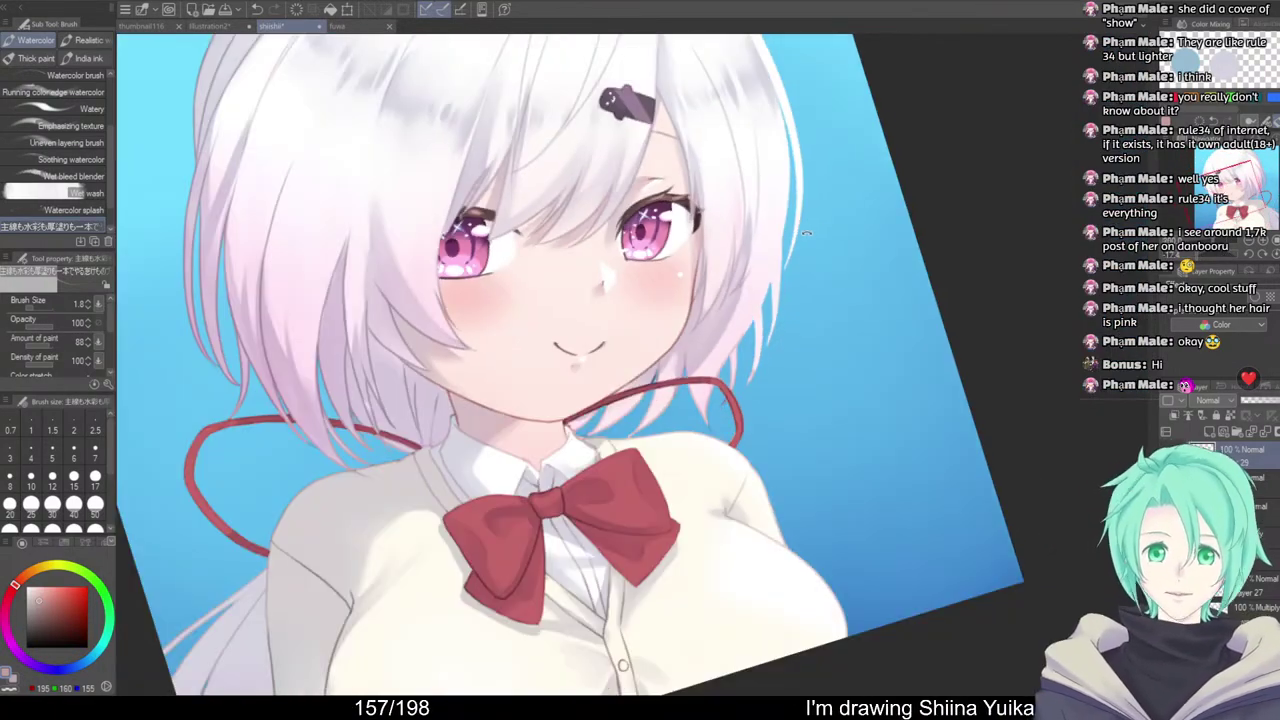
{"action": "scroll", "coordinate": [830, 248], "scroll_direction": "down", "scroll_amount": 2}
{"action": "left_click_drag", "start_coordinate": [834, 257], "coordinate": [851, 406]}
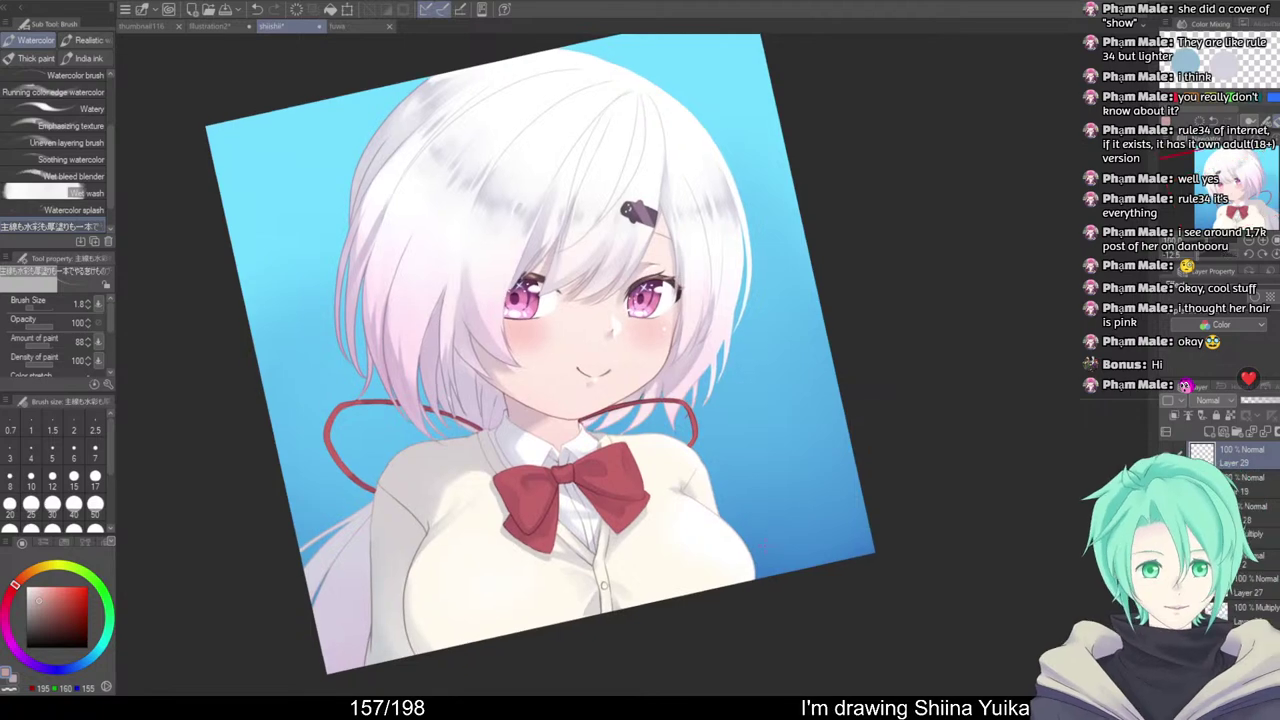
{"action": "key", "text": "h"}
{"action": "scroll", "coordinate": [810, 487], "scroll_direction": "up", "scroll_amount": 4}
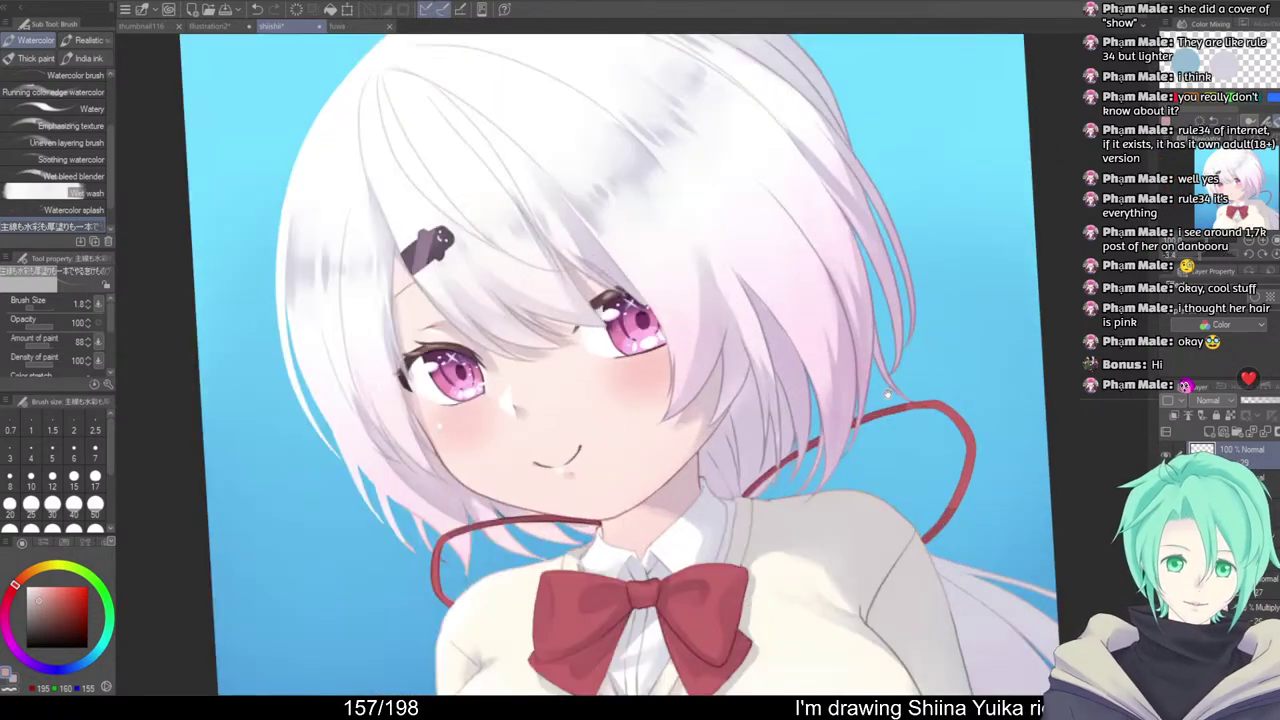
{"action": "left_click", "coordinate": [1216, 460]}
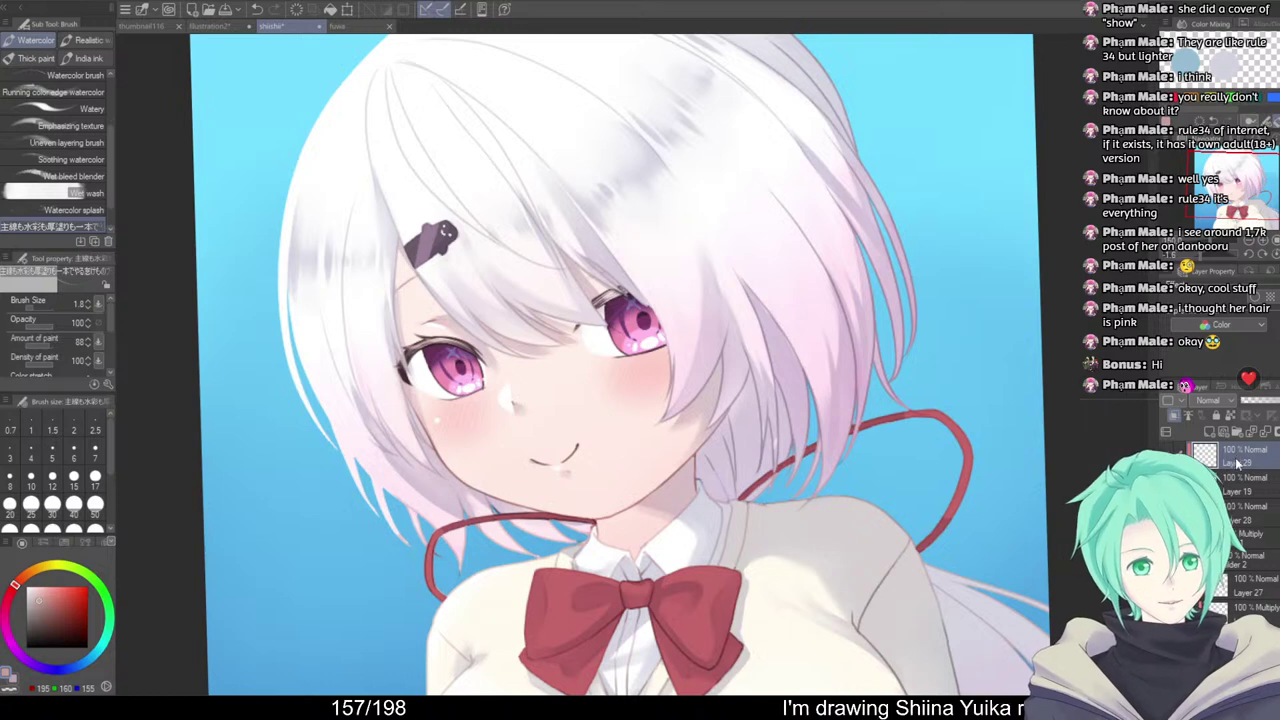
{"action": "left_click", "coordinate": [1173, 417]}
{"action": "left_click", "coordinate": [1173, 417]}
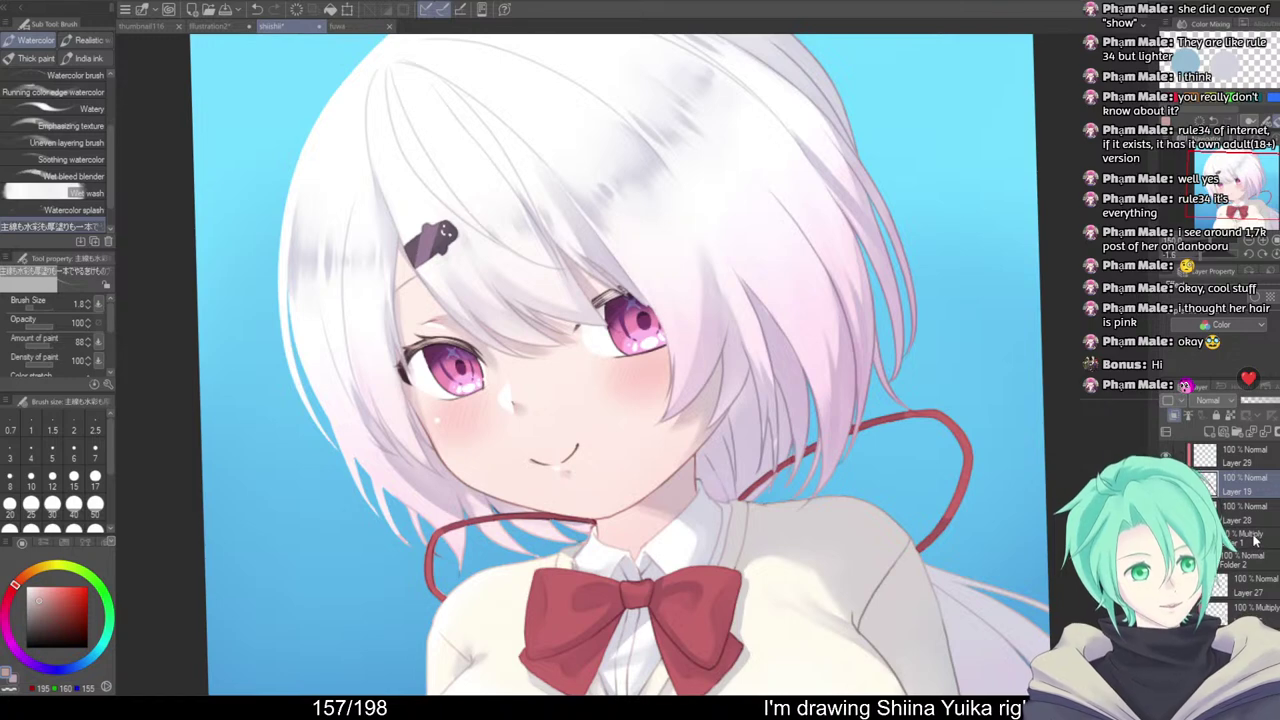
Create a layer folder below Layer 19, move the layers between Layer 19 and Layer 15 into it, and select Layer 29
{"action": "left_click", "coordinate": [1227, 438]}
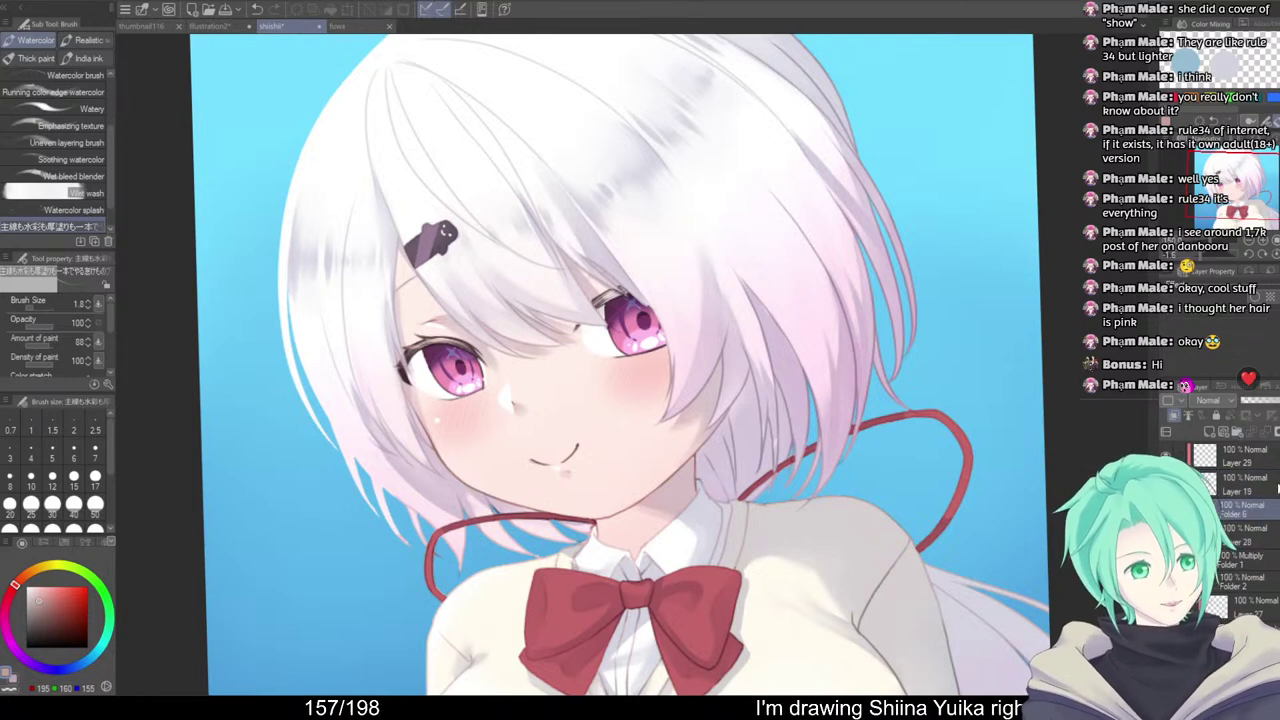
{"action": "left_click", "coordinate": [1244, 540]}
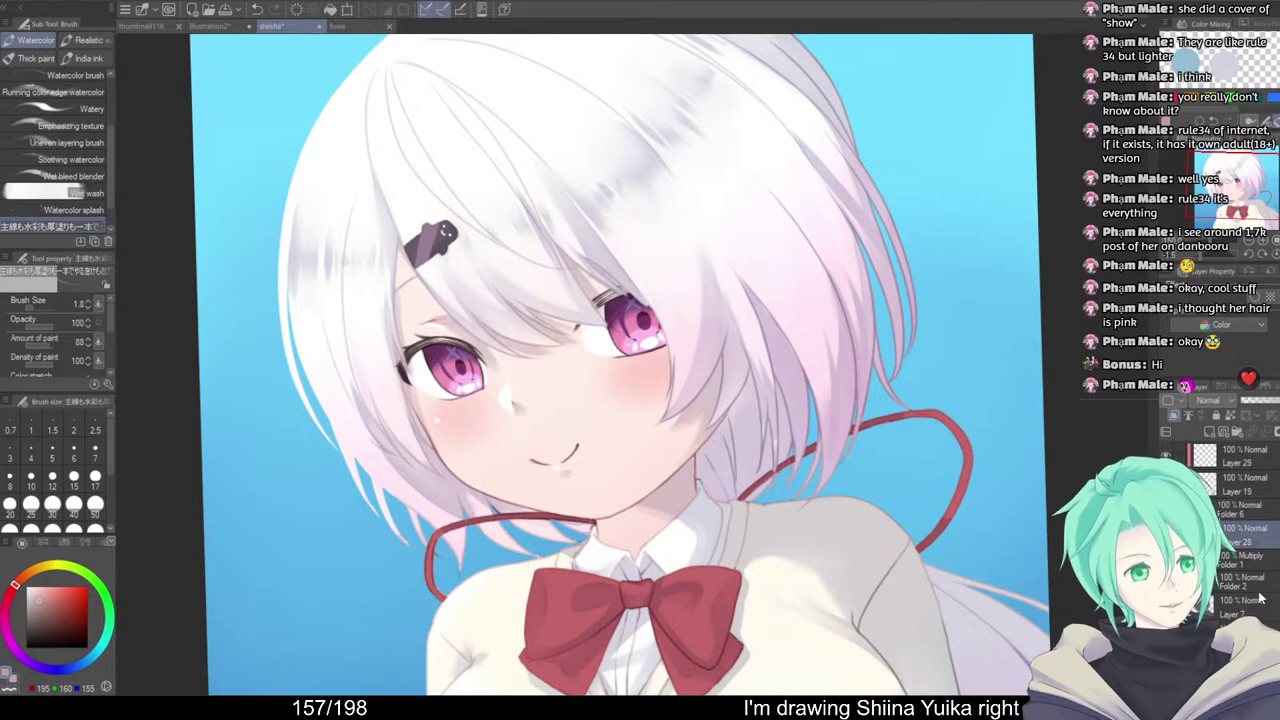
{"action": "left_click", "coordinate": [1258, 512]}
{"action": "left_click", "coordinate": [1262, 483]}
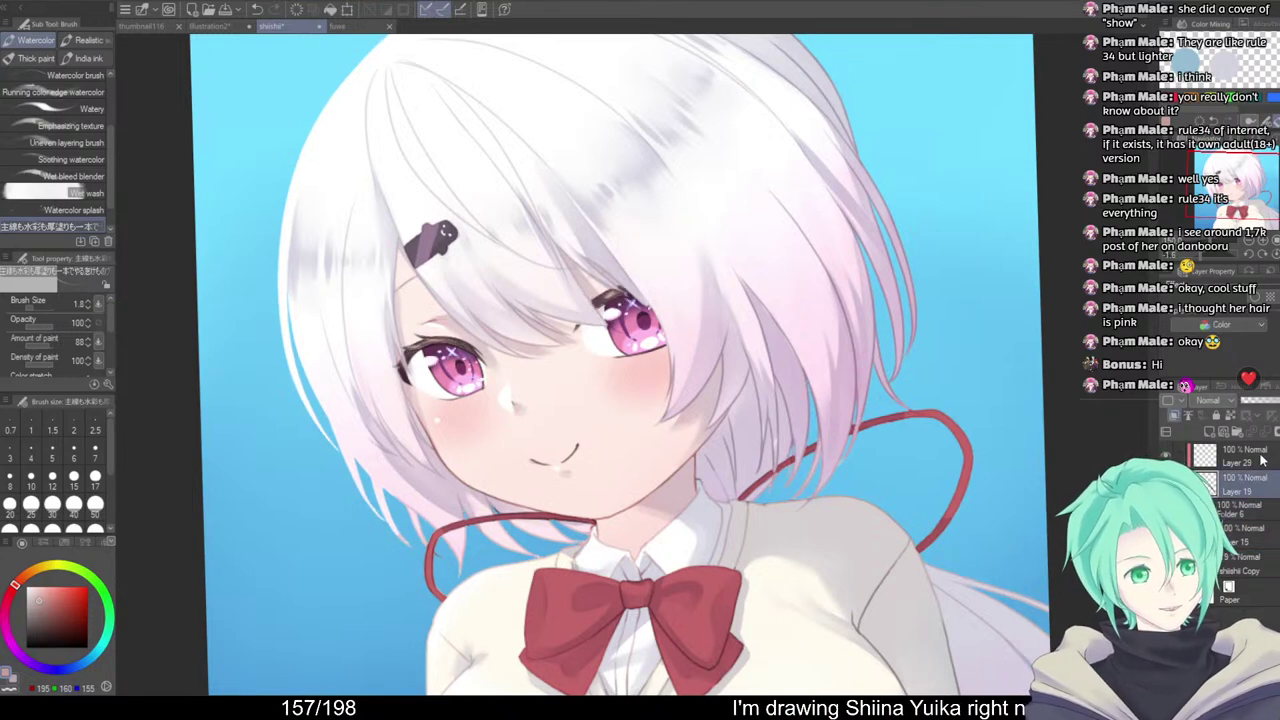
{"action": "left_click", "coordinate": [1260, 458]}
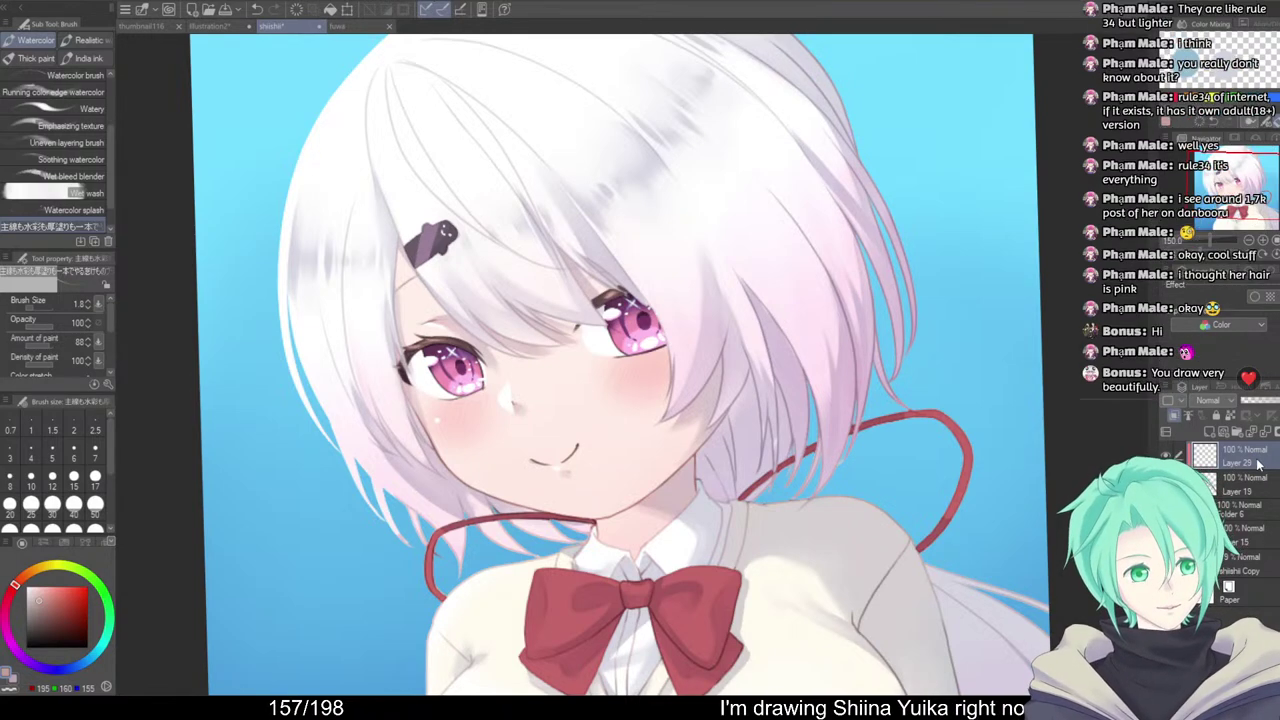
Paint sampled pale pink (RGB 255, 230, 242) along the side hair lock beside the hair-clip eye at brush size 5.7
{"action": "left_click_drag", "start_coordinate": [663, 463], "coordinate": [742, 525]}
{"action": "scroll", "coordinate": [579, 596], "scroll_direction": "up", "scroll_amount": 1}
{"action": "left_click_drag", "start_coordinate": [472, 599], "coordinate": [550, 592]}
{"action": "left_click", "coordinate": [481, 332], "text": "alt"}
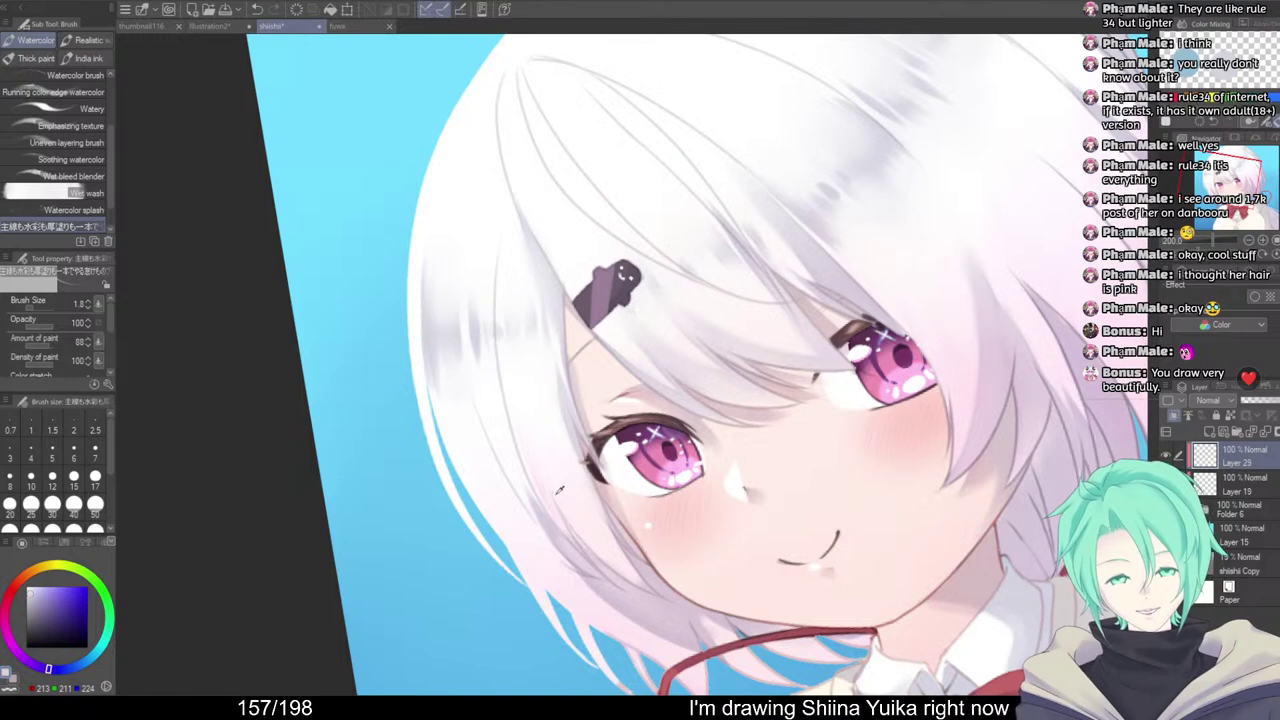
{"action": "left_click", "coordinate": [551, 490], "text": "alt"}
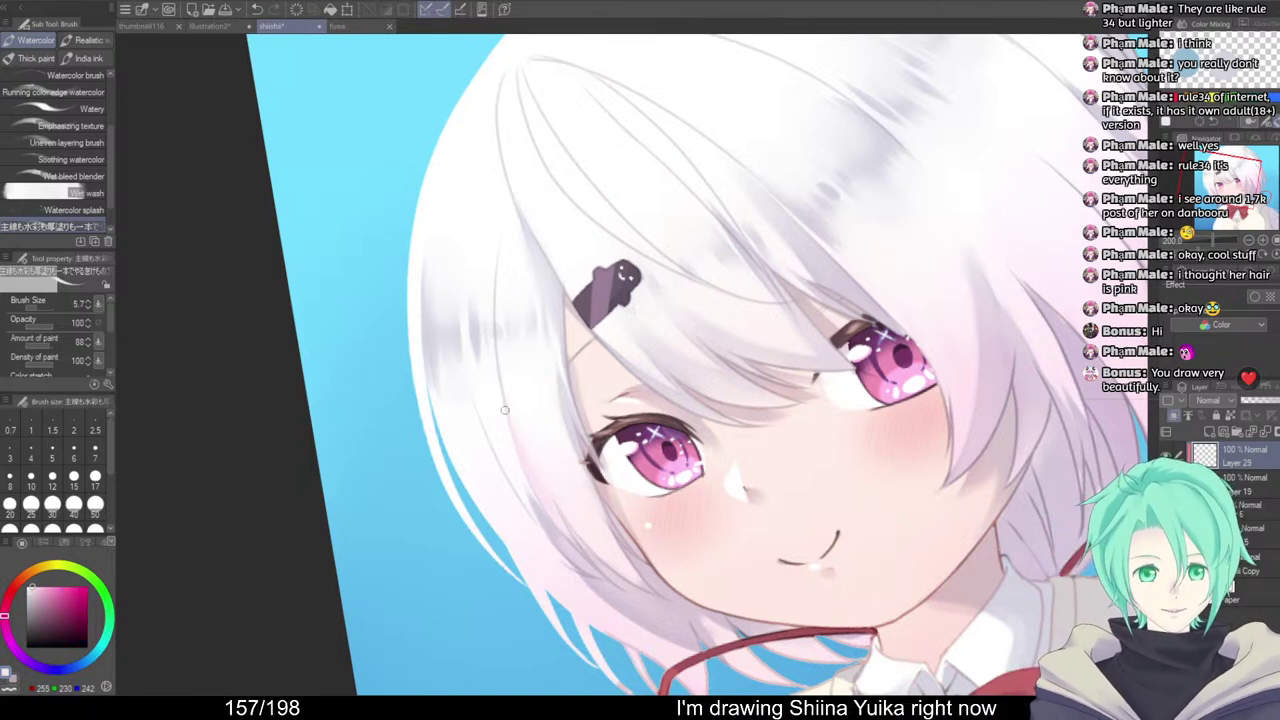
{"action": "left_click_drag", "start_coordinate": [503, 376], "coordinate": [597, 576]}
{"action": "key", "text": "ctrl+z"}
{"action": "left_click_drag", "start_coordinate": [551, 497], "coordinate": [592, 561]}
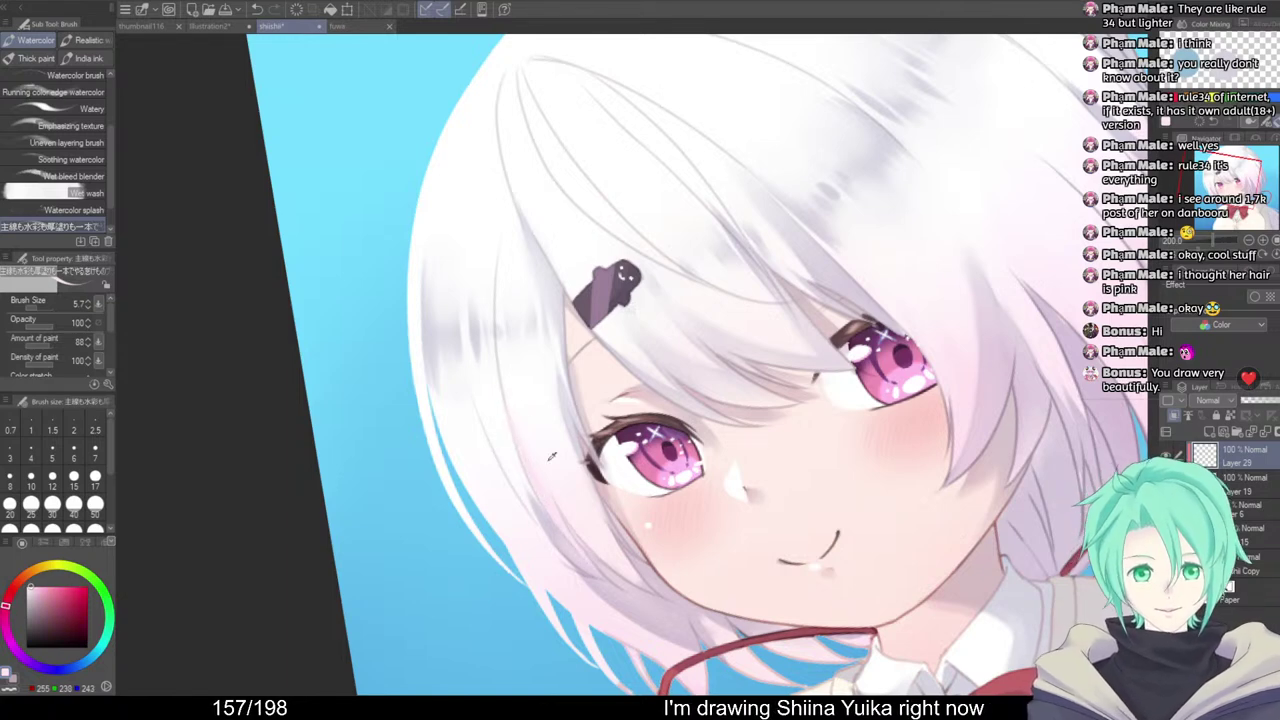
Paint a soft pale pink stroke along the hair lock beside the cheek with the brush at size 12.6
{"action": "key", "text": "bracketright"}
{"action": "key", "text": "bracketright"}
{"action": "key", "text": "bracketright"}
{"action": "left_click_drag", "start_coordinate": [560, 504], "coordinate": [618, 571]}
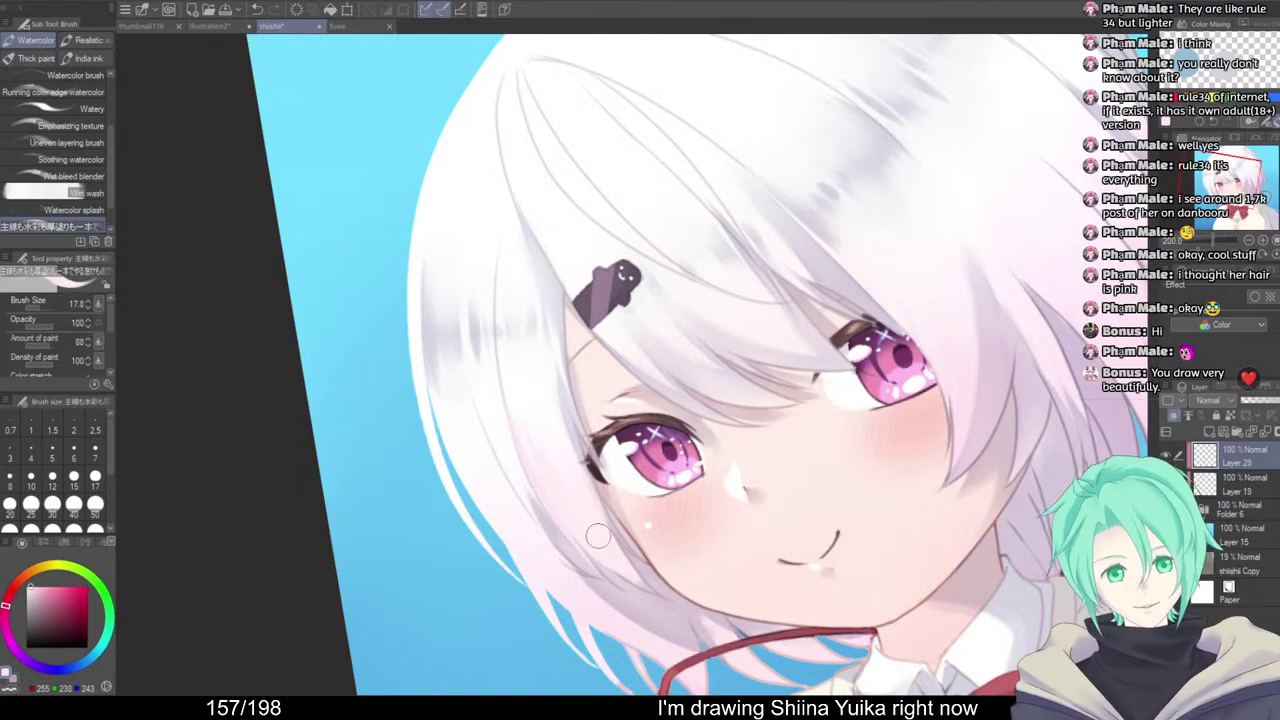
{"action": "key", "text": "ctrl+z"}
{"action": "key", "text": "bracketleft"}
{"action": "left_click_drag", "start_coordinate": [561, 504], "coordinate": [638, 583]}
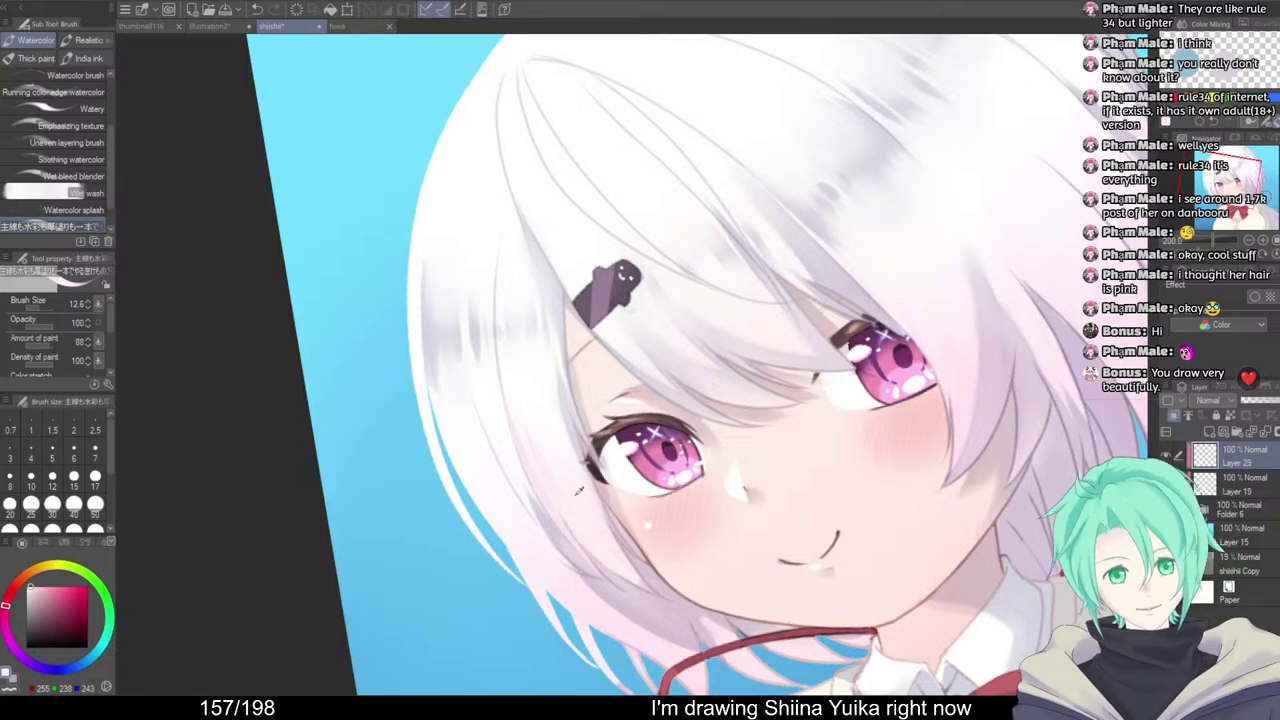
{"action": "left_click", "coordinate": [598, 527], "text": "alt"}
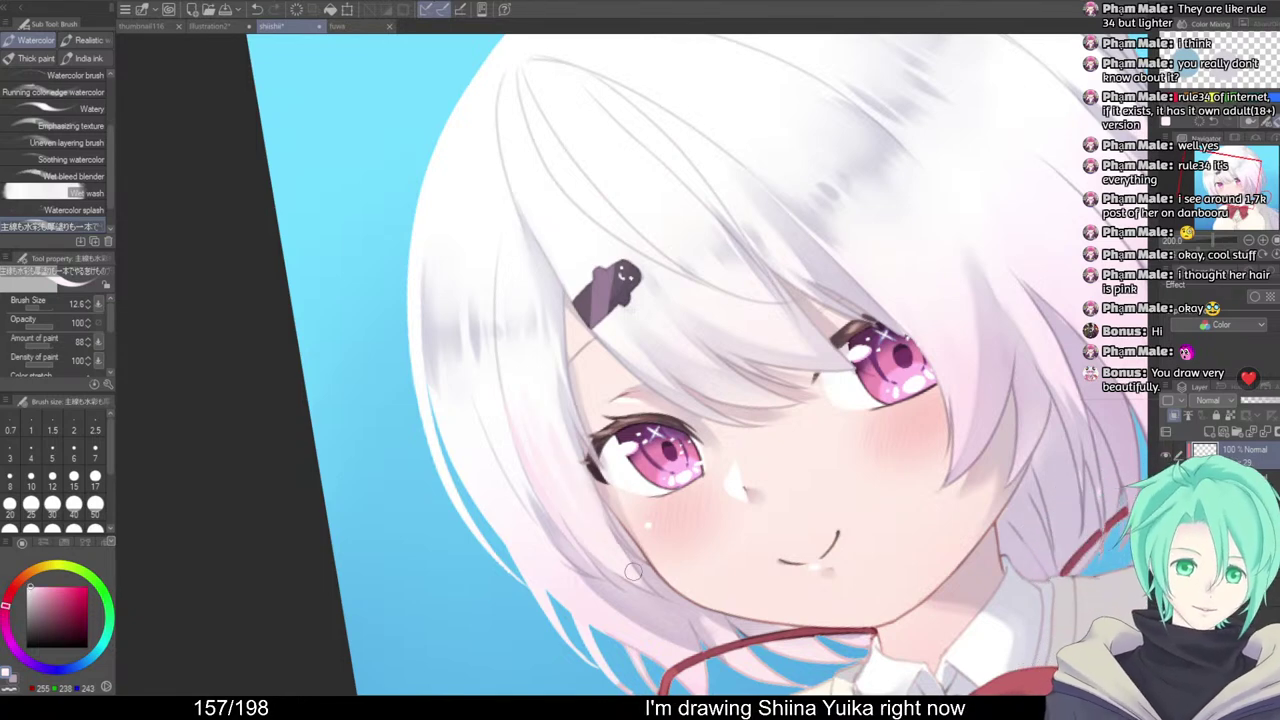
Paint a thin lavender-grey strand down the outer side lock at brush size 5.5, using colours sampled from the hair
{"action": "left_click", "coordinate": [566, 430], "text": "alt"}
{"action": "key", "text": "bracketleft"}
{"action": "key", "text": "bracketleft"}
{"action": "key", "text": "bracketleft"}
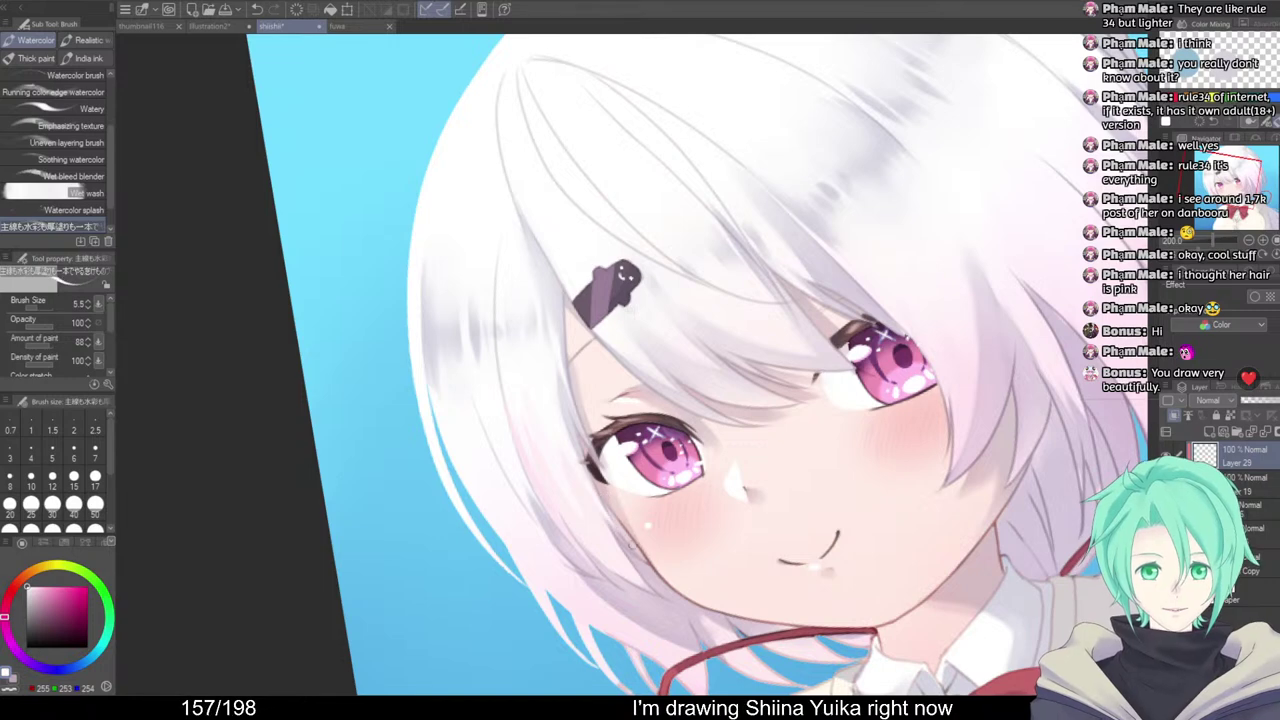
{"action": "scroll", "coordinate": [585, 379], "scroll_direction": "down", "scroll_amount": 1}
{"action": "mouse_move", "coordinate": [632, 457]}
{"action": "left_mouse_down"}
{"action": "mouse_move", "coordinate": [575, 386]}
{"action": "mouse_move", "coordinate": [520, 375]}
{"action": "mouse_move", "coordinate": [518, 431]}
{"action": "left_mouse_up"}
{"action": "left_click", "coordinate": [509, 429], "text": "ctrl"}
{"action": "left_click", "coordinate": [531, 448], "text": "alt"}
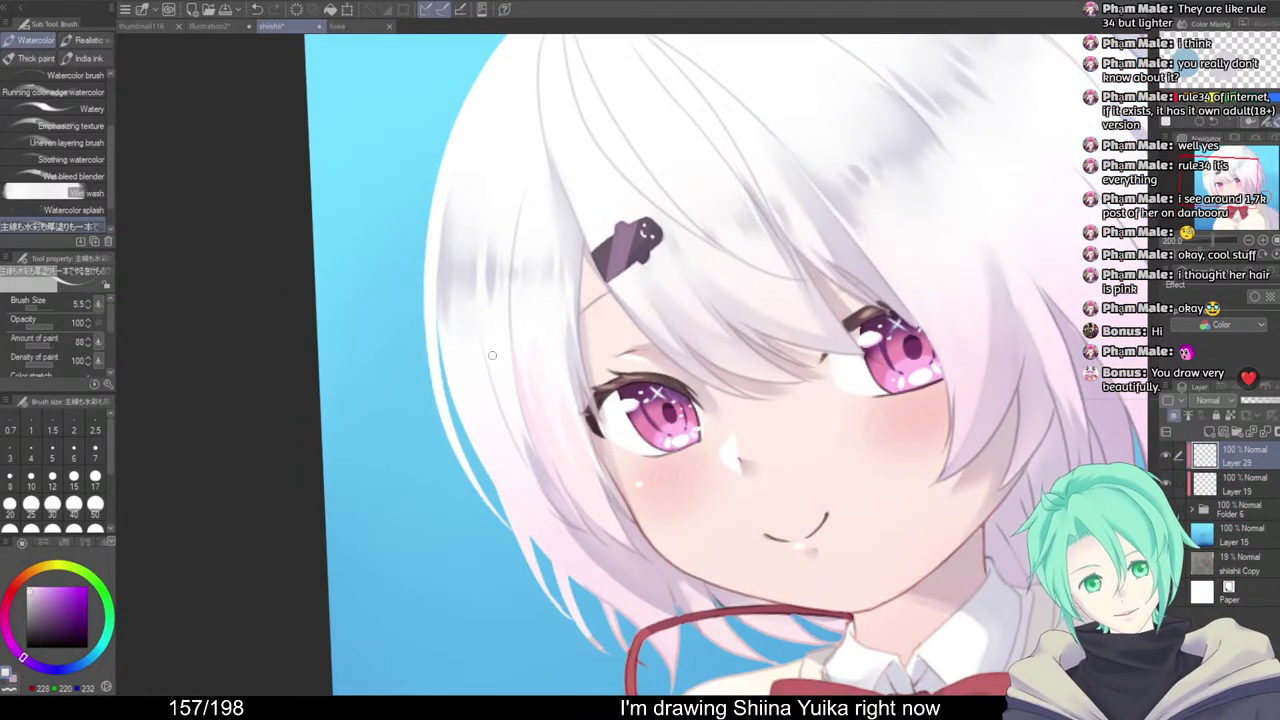
{"action": "left_click_drag", "start_coordinate": [493, 356], "coordinate": [566, 509]}
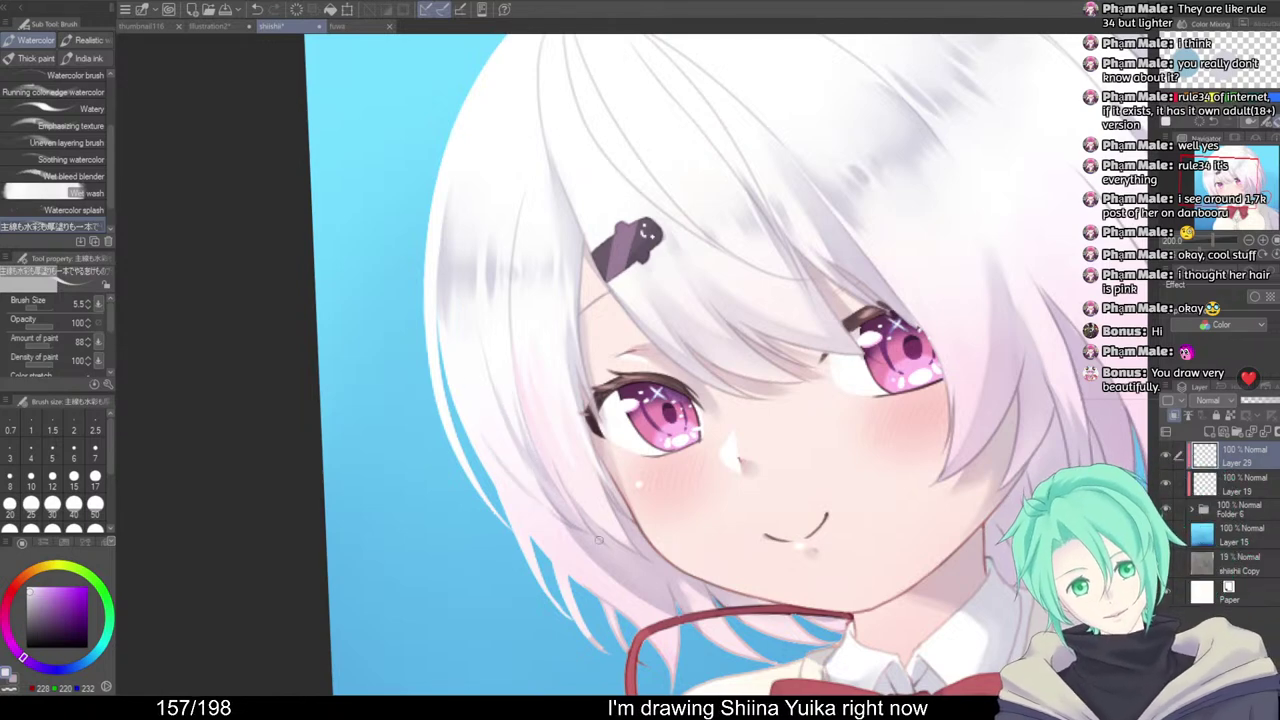
Replace the last stroke with pinkish-white strands down the lower side lock, using brush size 6.7 and colours sampled from the hair
{"action": "left_click", "coordinate": [575, 493], "text": "alt"}
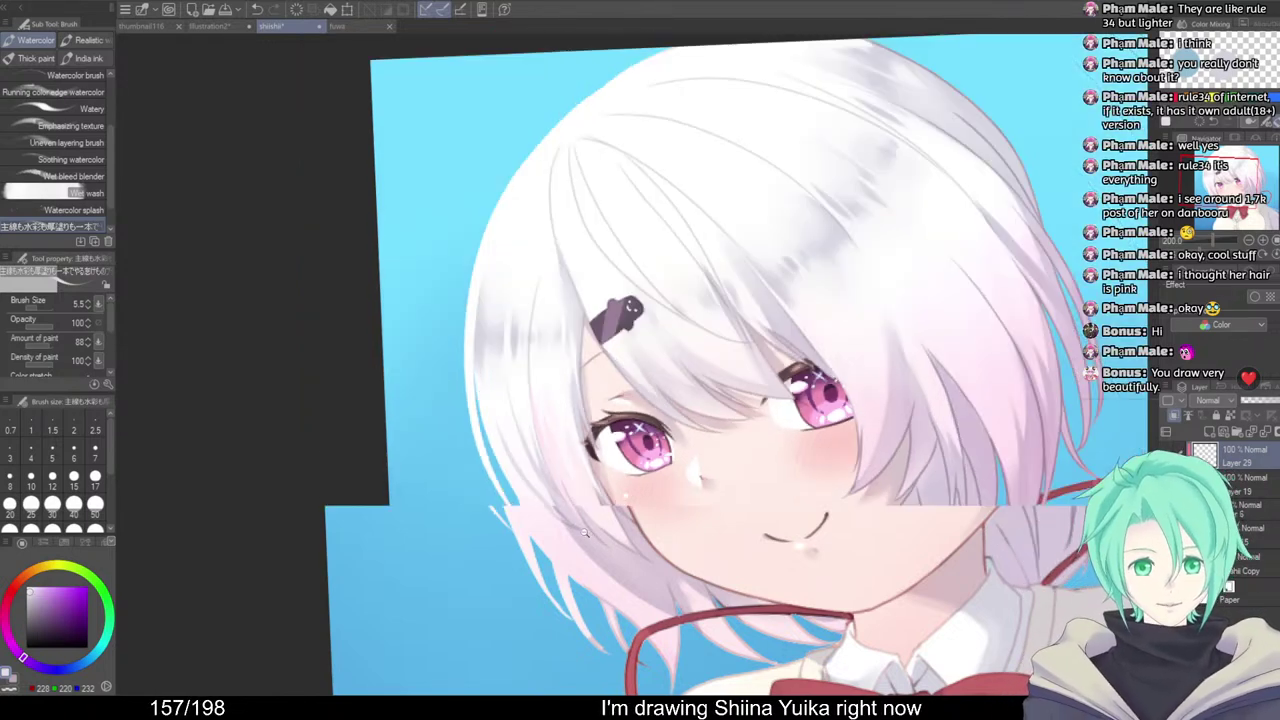
{"action": "mouse_move", "coordinate": [550, 472]}
{"action": "left_mouse_down"}
{"action": "mouse_move", "coordinate": [437, 318]}
{"action": "mouse_move", "coordinate": [484, 428]}
{"action": "mouse_move", "coordinate": [464, 395]}
{"action": "left_mouse_up"}
{"action": "left_click", "coordinate": [445, 330], "text": "ctrl"}
{"action": "left_click", "coordinate": [436, 328], "text": "alt"}
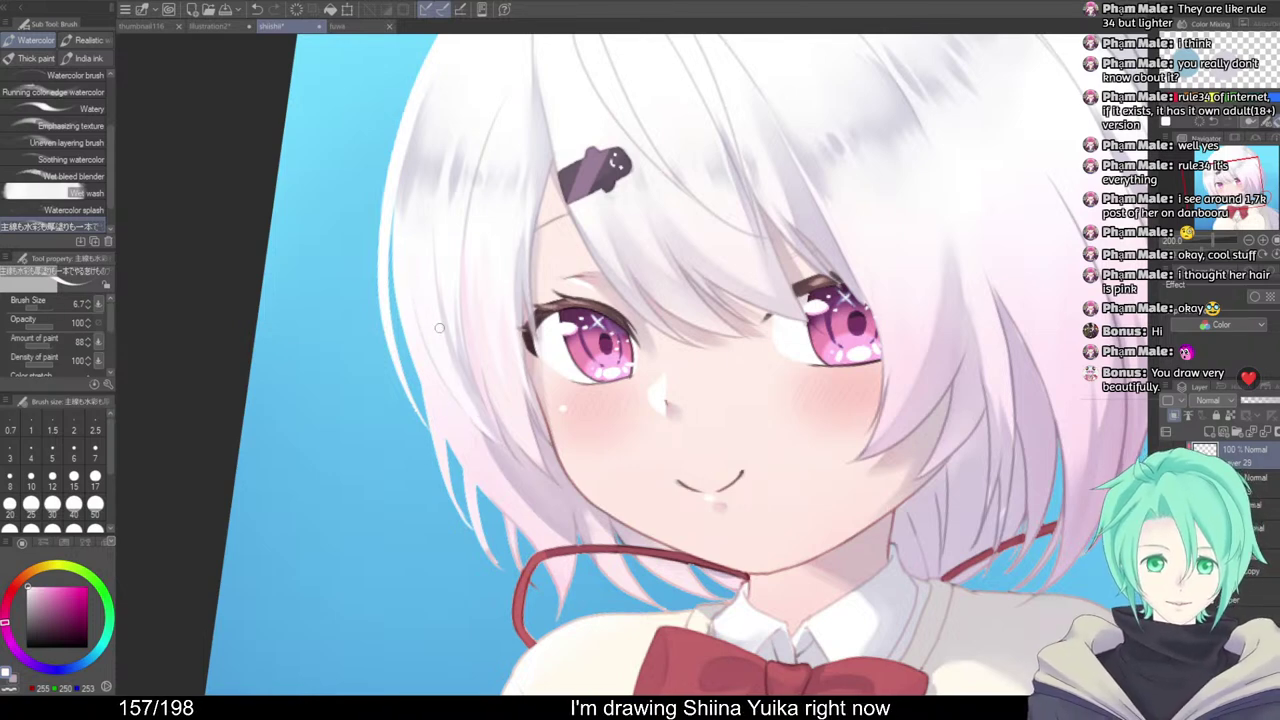
{"action": "key", "text": "ctrl+z"}
{"action": "left_click_drag", "start_coordinate": [440, 318], "coordinate": [499, 440]}
{"action": "left_click_drag", "start_coordinate": [502, 321], "coordinate": [520, 331]}
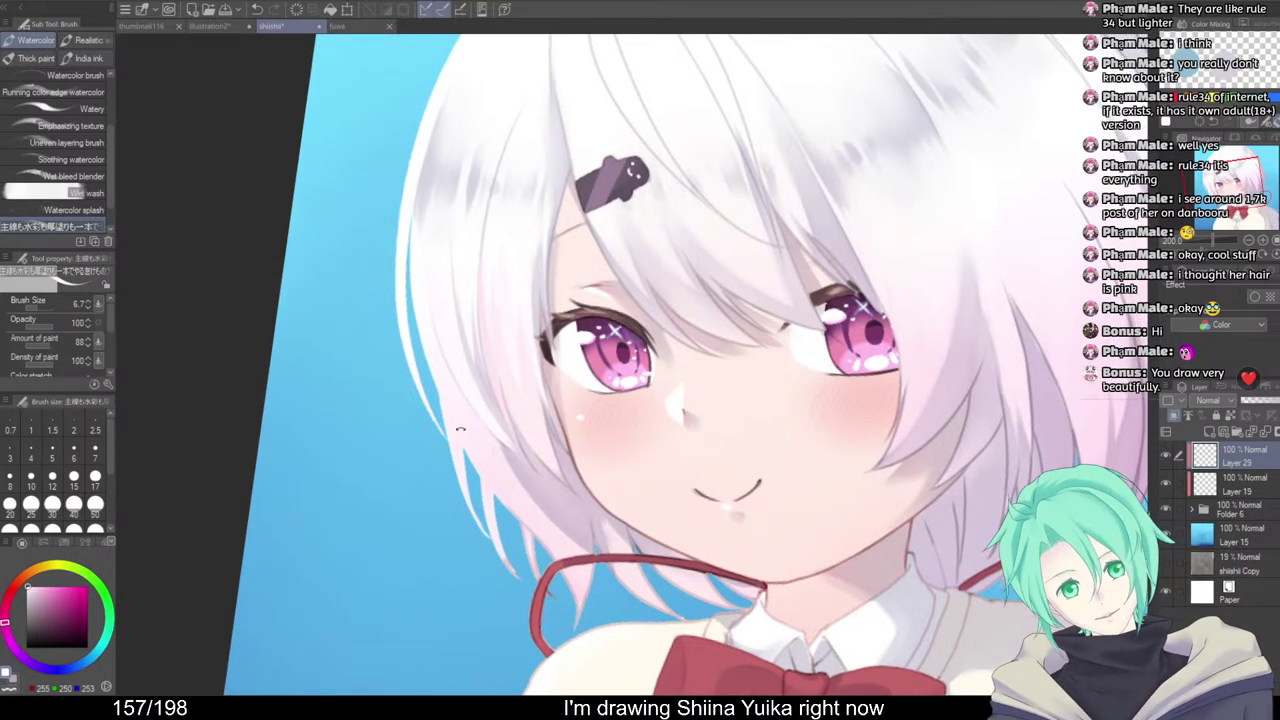
{"action": "left_click_drag", "start_coordinate": [483, 447], "coordinate": [486, 453]}
{"action": "left_click_drag", "start_coordinate": [446, 374], "coordinate": [558, 542]}
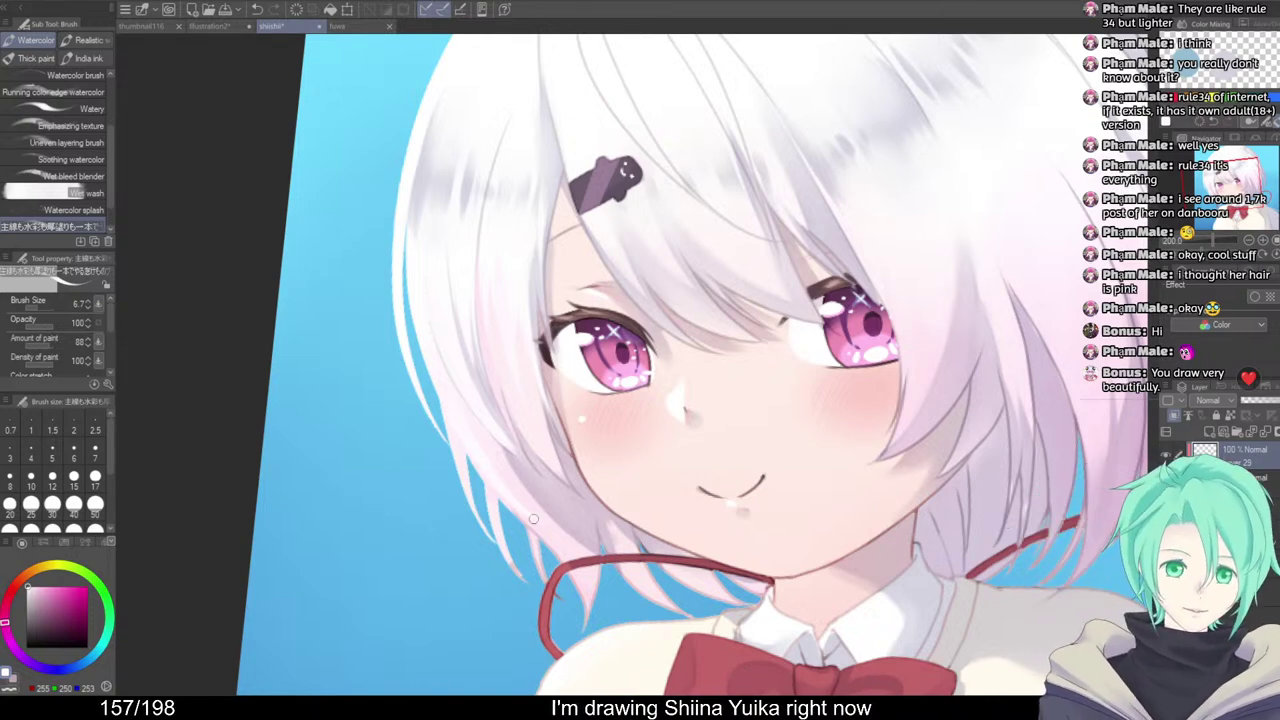
Rework the grey shadow band at the side of the head with light grey and near-white tones sampled from the hair
{"action": "scroll", "coordinate": [562, 432], "scroll_direction": "down", "scroll_amount": 1}
{"action": "left_click_drag", "start_coordinate": [755, 510], "coordinate": [795, 486]}
{"action": "left_click_drag", "start_coordinate": [855, 450], "coordinate": [825, 505]}
{"action": "left_click_drag", "start_coordinate": [560, 290], "coordinate": [557, 417]}
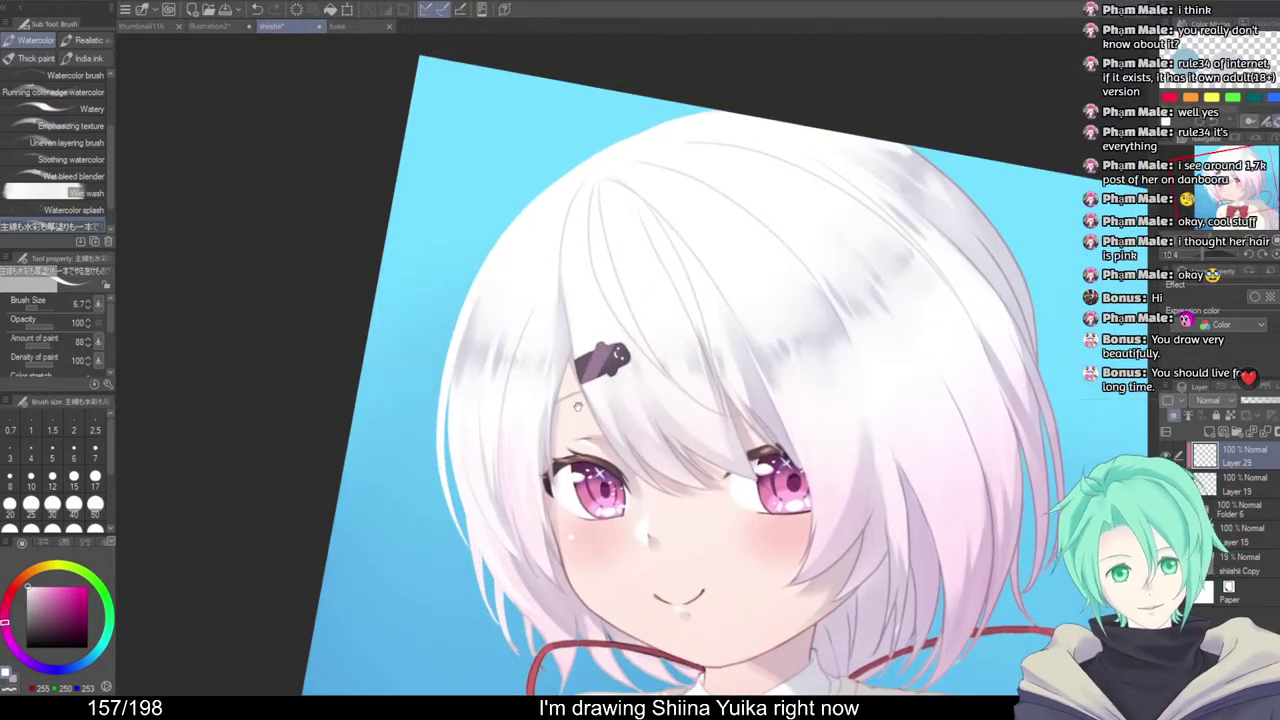
{"action": "scroll", "coordinate": [489, 306], "scroll_direction": "up", "scroll_amount": 3}
{"action": "left_click_drag", "start_coordinate": [489, 306], "coordinate": [455, 252]}
{"action": "scroll", "coordinate": [507, 492], "scroll_direction": "down", "scroll_amount": 2}
{"action": "left_click_drag", "start_coordinate": [515, 512], "coordinate": [468, 422]}
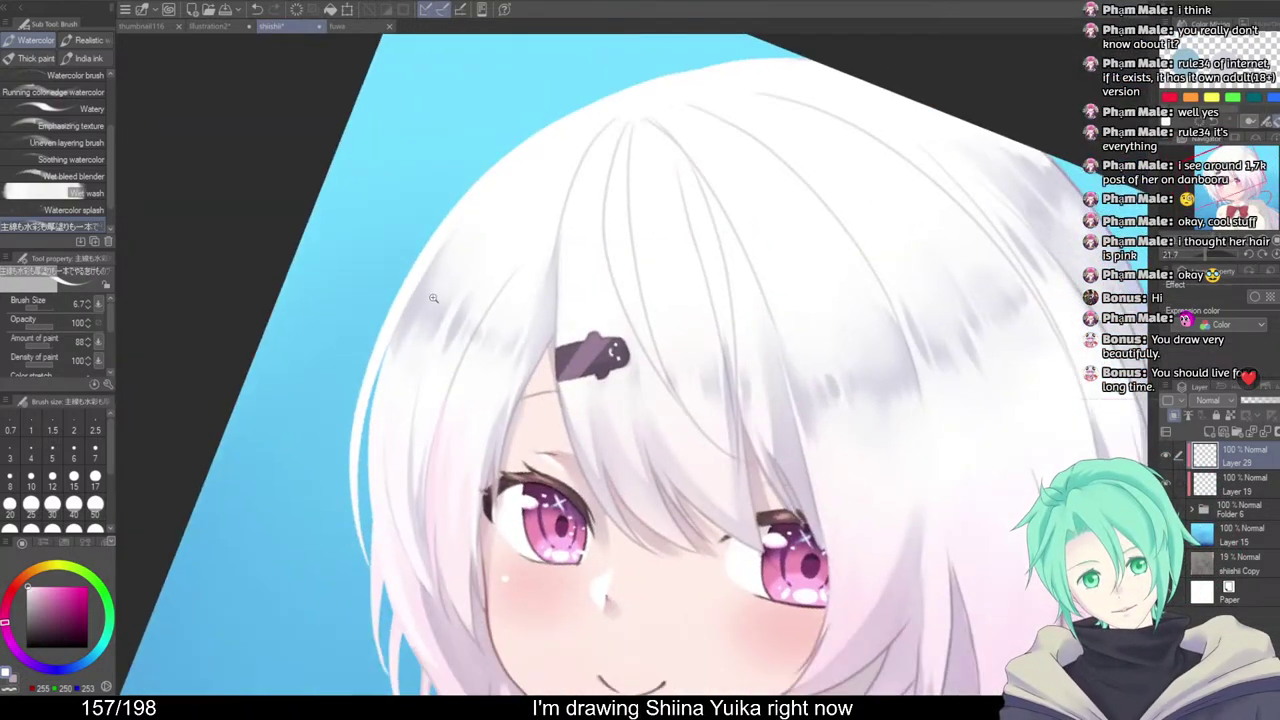
{"action": "scroll", "coordinate": [442, 308], "scroll_direction": "up", "scroll_amount": 2}
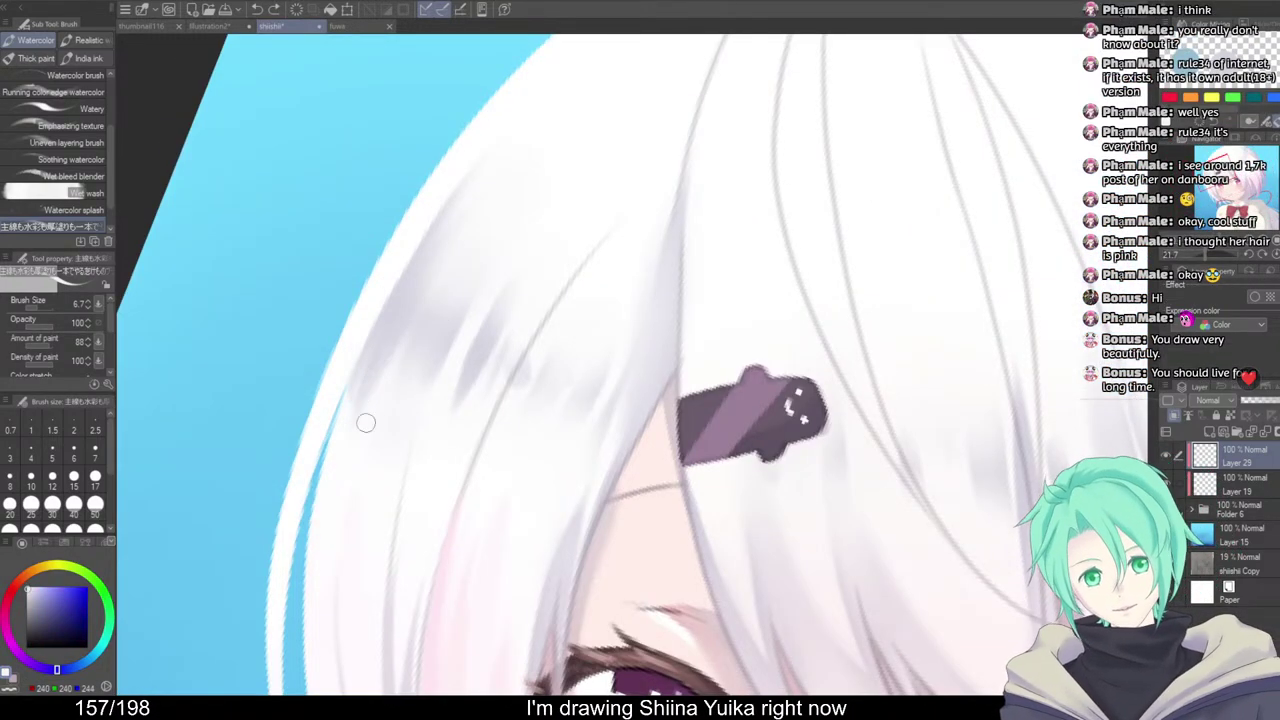
{"action": "left_click", "coordinate": [323, 480], "text": "alt"}
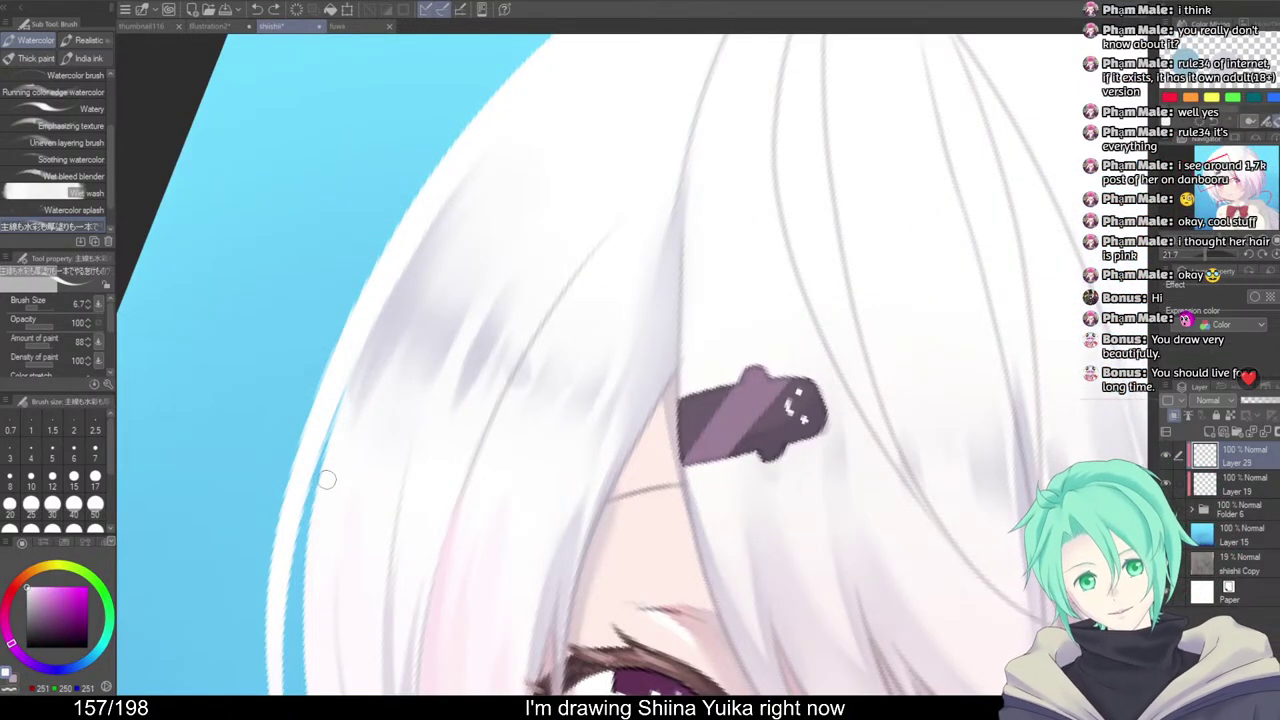
{"action": "left_click", "coordinate": [446, 286], "text": "alt"}
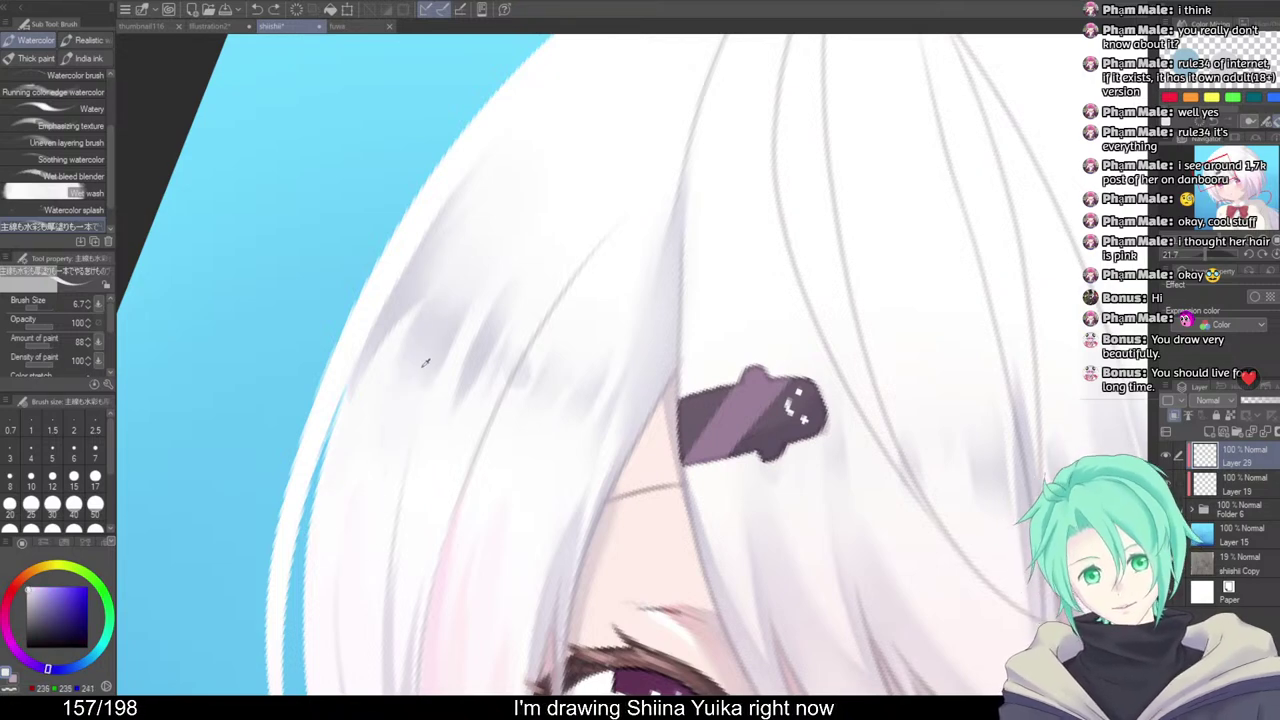
{"action": "left_click_drag", "start_coordinate": [358, 480], "coordinate": [564, 545]}
{"action": "mouse_move", "coordinate": [669, 539]}
{"action": "left_mouse_down"}
{"action": "mouse_move", "coordinate": [643, 544]}
{"action": "mouse_move", "coordinate": [663, 517]}
{"action": "left_mouse_up"}
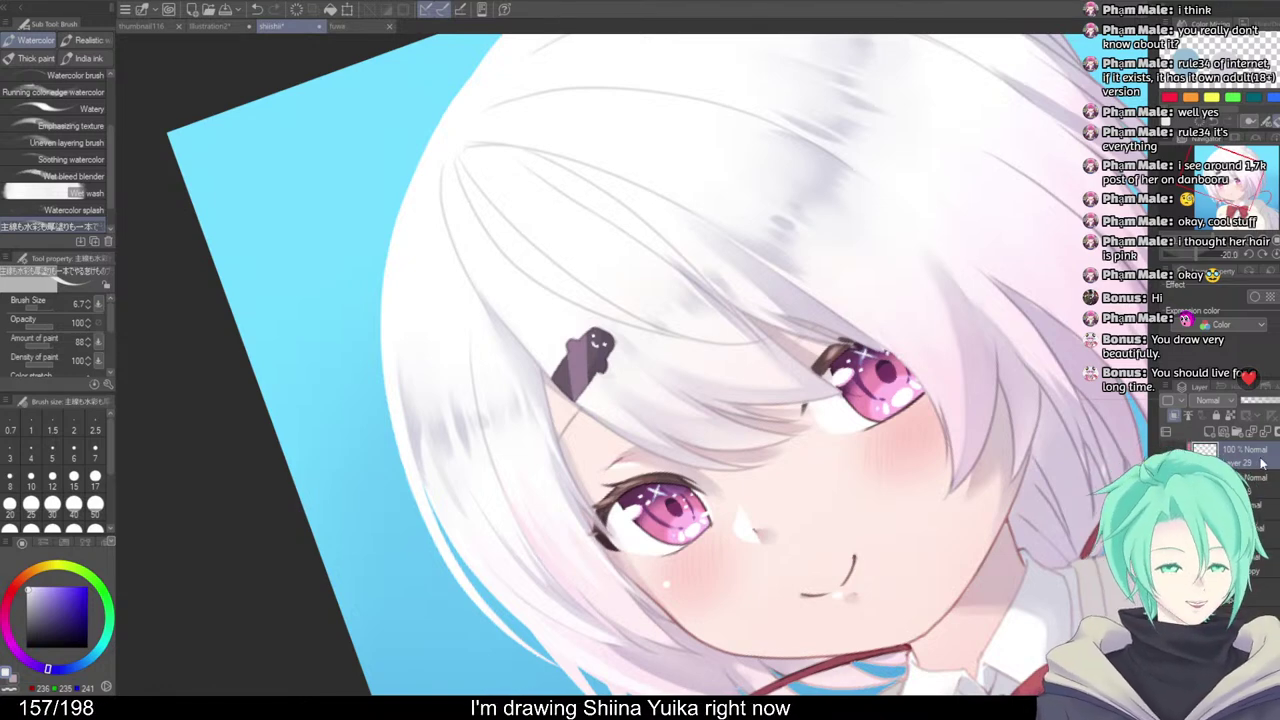
Blend light grey strokes down the outer part of the side shadow band with the brush at size 9.6
{"action": "left_click_drag", "start_coordinate": [564, 497], "coordinate": [586, 450]}
{"action": "left_click_drag", "start_coordinate": [457, 549], "coordinate": [479, 567]}
{"action": "scroll", "coordinate": [480, 425], "scroll_direction": "up", "scroll_amount": 3}
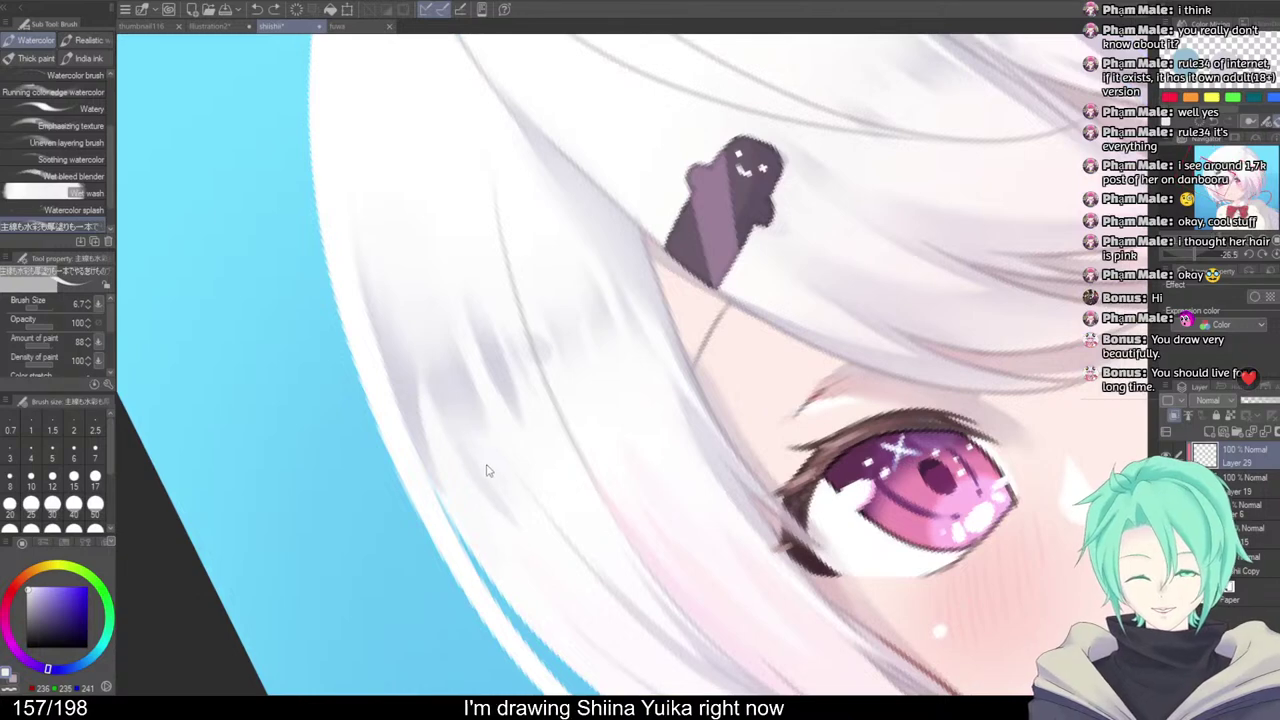
{"action": "key", "text": "bracketright"}
{"action": "key", "text": "bracketright"}
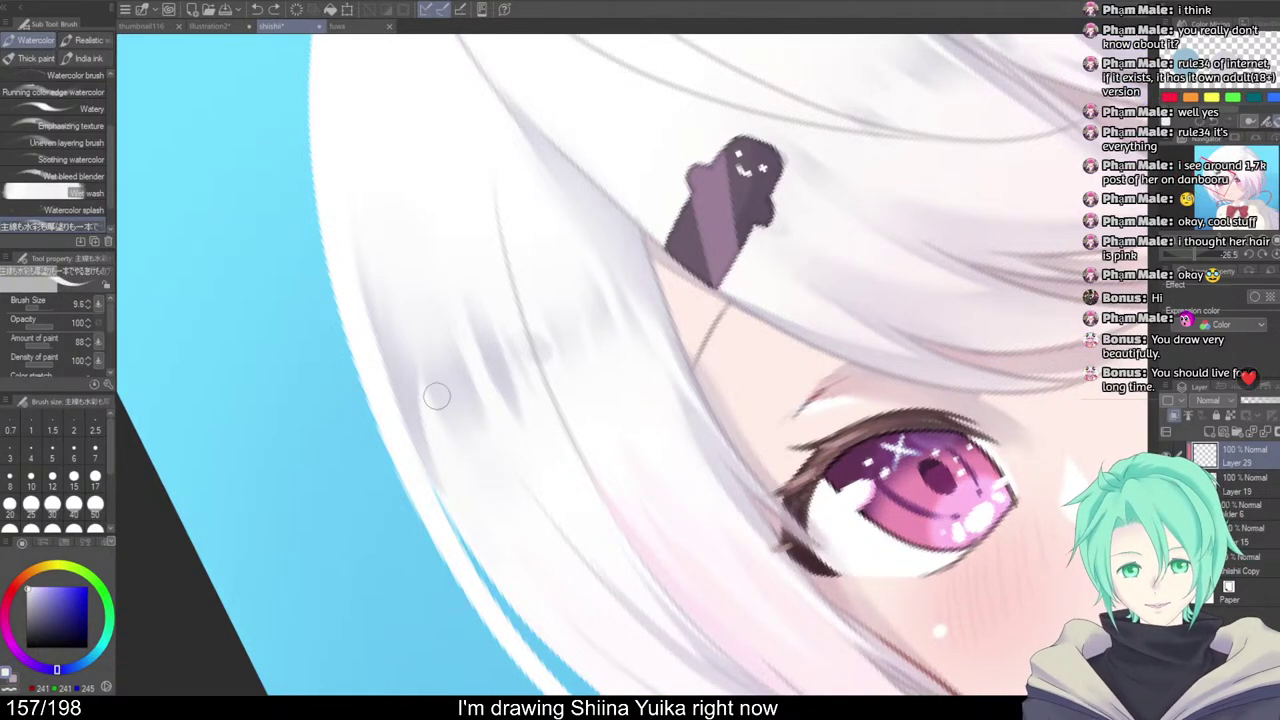
{"action": "left_click_drag", "start_coordinate": [423, 345], "coordinate": [447, 461]}
{"action": "left_click_drag", "start_coordinate": [420, 375], "coordinate": [497, 571]}
{"action": "mouse_move", "coordinate": [421, 350]}
{"action": "left_mouse_down"}
{"action": "mouse_move", "coordinate": [447, 479]}
{"action": "mouse_move", "coordinate": [439, 427]}
{"action": "left_mouse_up"}
Paint a darker lavender-grey streak in the side shadow band, redo it once, and extend the shading upward in lighter grey
{"action": "left_click", "coordinate": [413, 385], "text": "alt"}
{"action": "left_click_drag", "start_coordinate": [417, 367], "coordinate": [441, 477]}
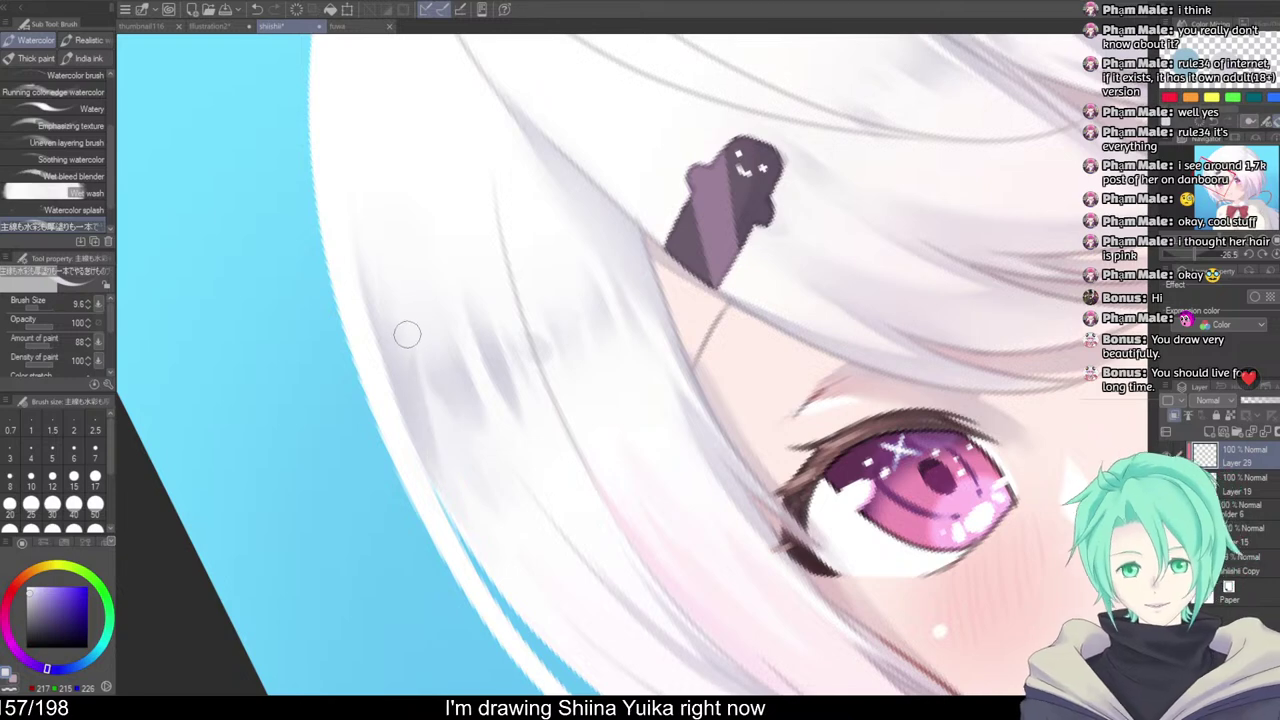
{"action": "key", "text": "ctrl+z"}
{"action": "left_click_drag", "start_coordinate": [416, 362], "coordinate": [432, 470]}
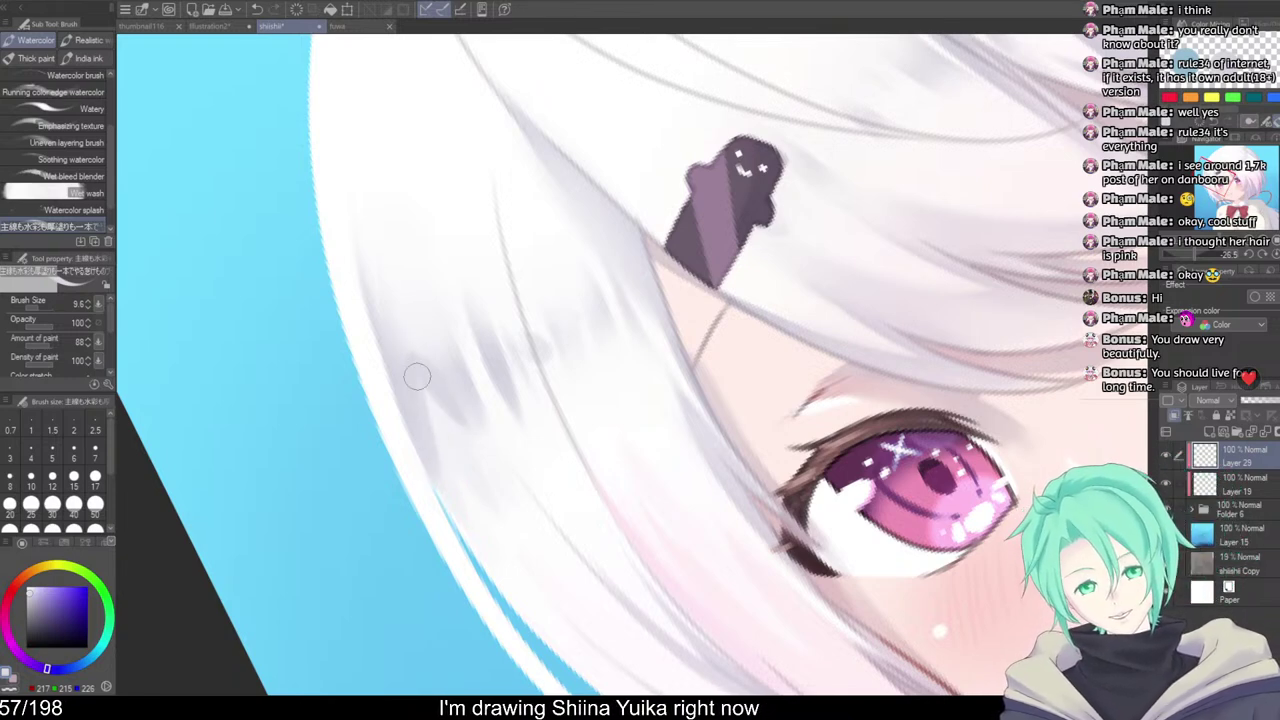
{"action": "left_click", "coordinate": [408, 314], "text": "alt"}
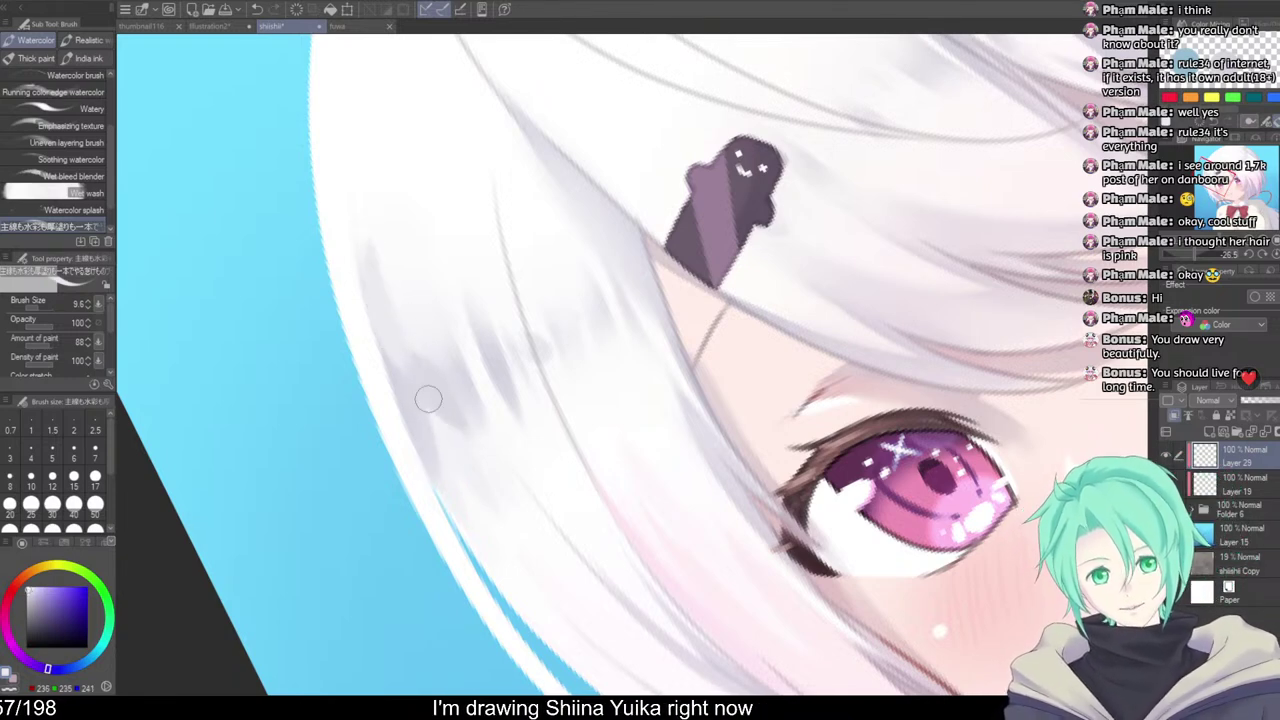
Mirror the canvas view and brush near-white over the outer crown hair above the shadow band at brush size 22.8
{"action": "left_click_drag", "start_coordinate": [471, 259], "coordinate": [400, 262]}
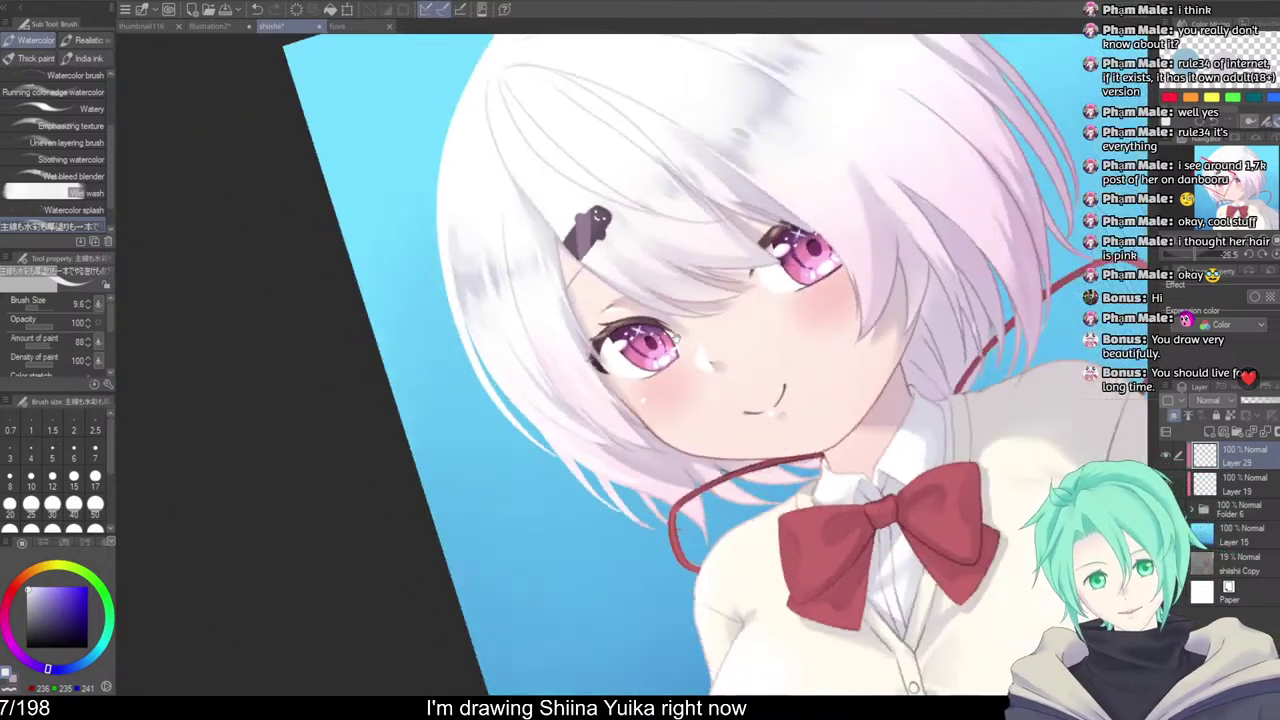
{"action": "left_click_drag", "start_coordinate": [765, 355], "coordinate": [748, 431]}
{"action": "mouse_move", "coordinate": [936, 479]}
{"action": "left_mouse_down"}
{"action": "mouse_move", "coordinate": [885, 475]}
{"action": "mouse_move", "coordinate": [857, 398]}
{"action": "left_mouse_up"}
{"action": "left_click_drag", "start_coordinate": [957, 389], "coordinate": [957, 358]}
{"action": "key", "text": "h"}
{"action": "left_click_drag", "start_coordinate": [872, 362], "coordinate": [922, 288]}
{"action": "mouse_move", "coordinate": [855, 225]}
{"action": "left_mouse_down"}
{"action": "mouse_move", "coordinate": [889, 284]}
{"action": "mouse_move", "coordinate": [901, 380]}
{"action": "left_mouse_up"}
{"action": "left_click_drag", "start_coordinate": [780, 256], "coordinate": [726, 200]}
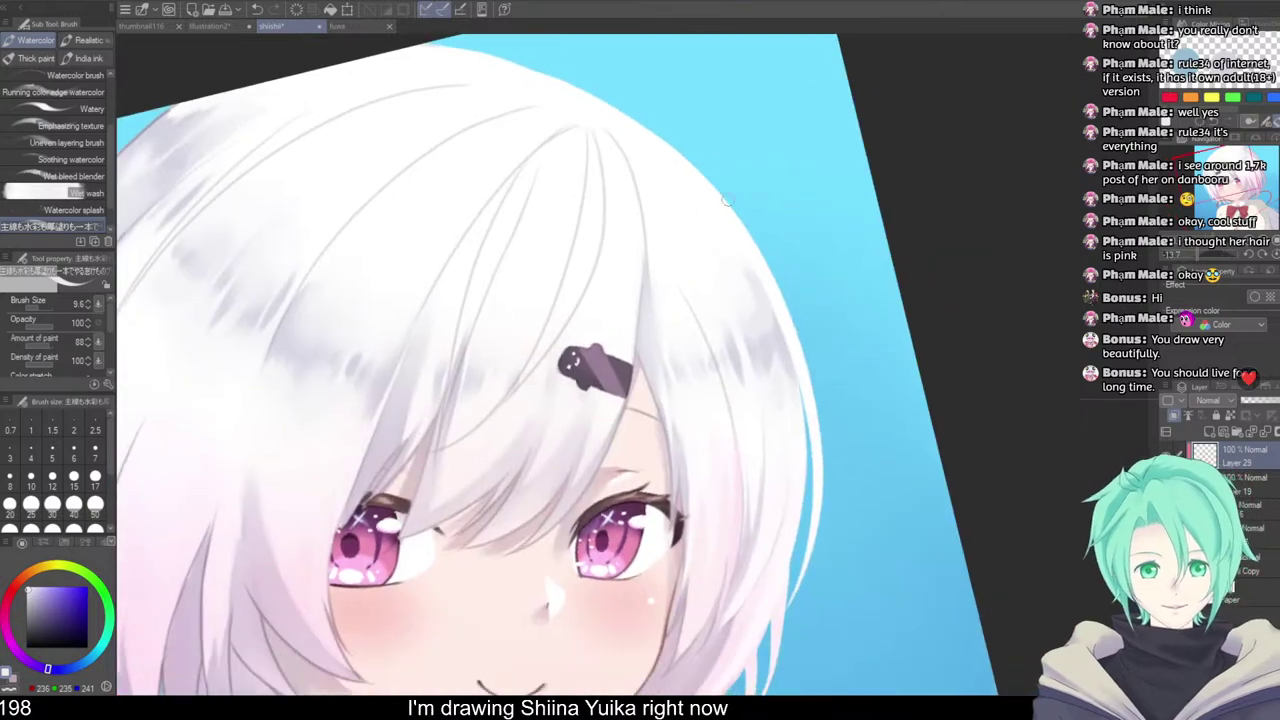
{"action": "left_click", "coordinate": [740, 276], "text": "alt"}
{"action": "left_click_drag", "start_coordinate": [745, 298], "coordinate": [757, 301]}
{"action": "left_click_drag", "start_coordinate": [729, 254], "coordinate": [753, 310]}
{"action": "left_click_drag", "start_coordinate": [727, 233], "coordinate": [773, 343]}
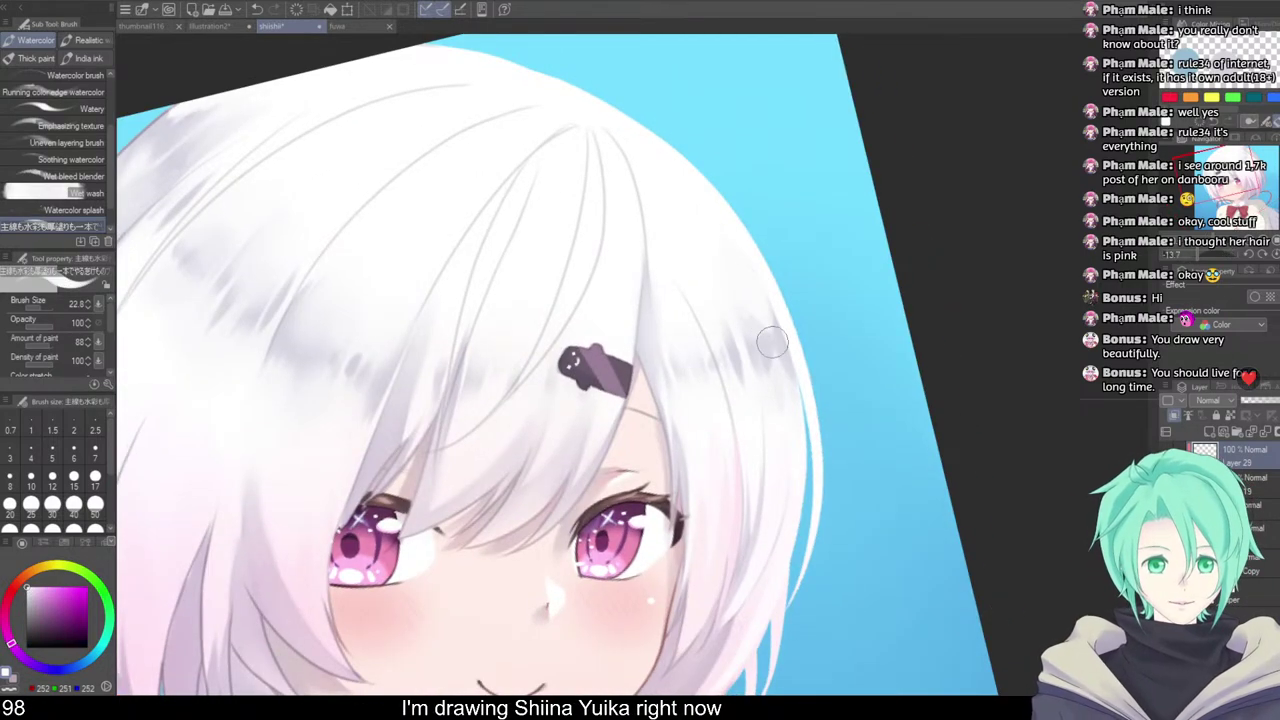
Build up the outer edge of the side hair shading with sampled grey strokes, softening its upper end with white
{"action": "left_click", "coordinate": [771, 344], "text": "alt"}
{"action": "left_click_drag", "start_coordinate": [738, 248], "coordinate": [773, 342]}
{"action": "left_click_drag", "start_coordinate": [749, 299], "coordinate": [755, 349]}
{"action": "left_click", "coordinate": [706, 222], "text": "alt"}
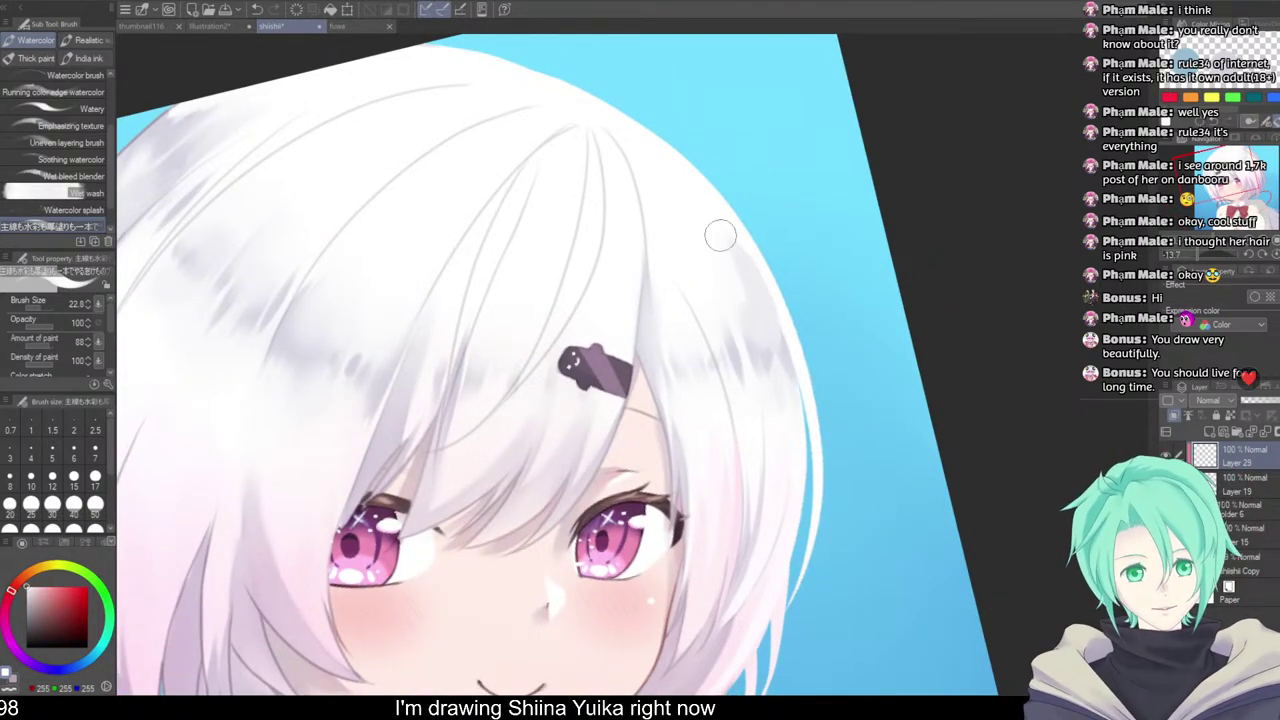
{"action": "left_click_drag", "start_coordinate": [720, 234], "coordinate": [744, 296]}
{"action": "left_click_drag", "start_coordinate": [713, 221], "coordinate": [759, 342]}
Add a light grey streak to the inner part of the side shading and blend it with near-white
{"action": "left_click", "coordinate": [748, 327], "text": "alt"}
{"action": "left_click_drag", "start_coordinate": [725, 284], "coordinate": [733, 333]}
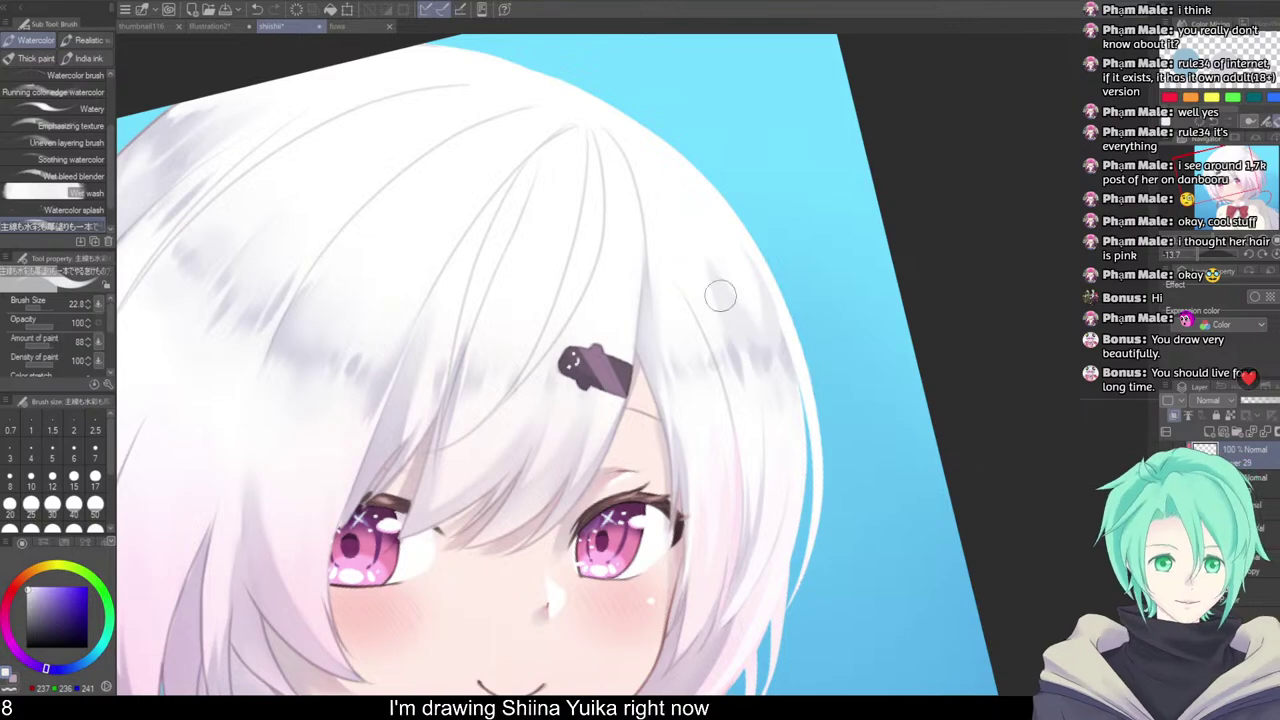
{"action": "left_click", "coordinate": [703, 237], "text": "alt"}
{"action": "left_click_drag", "start_coordinate": [746, 285], "coordinate": [769, 309]}
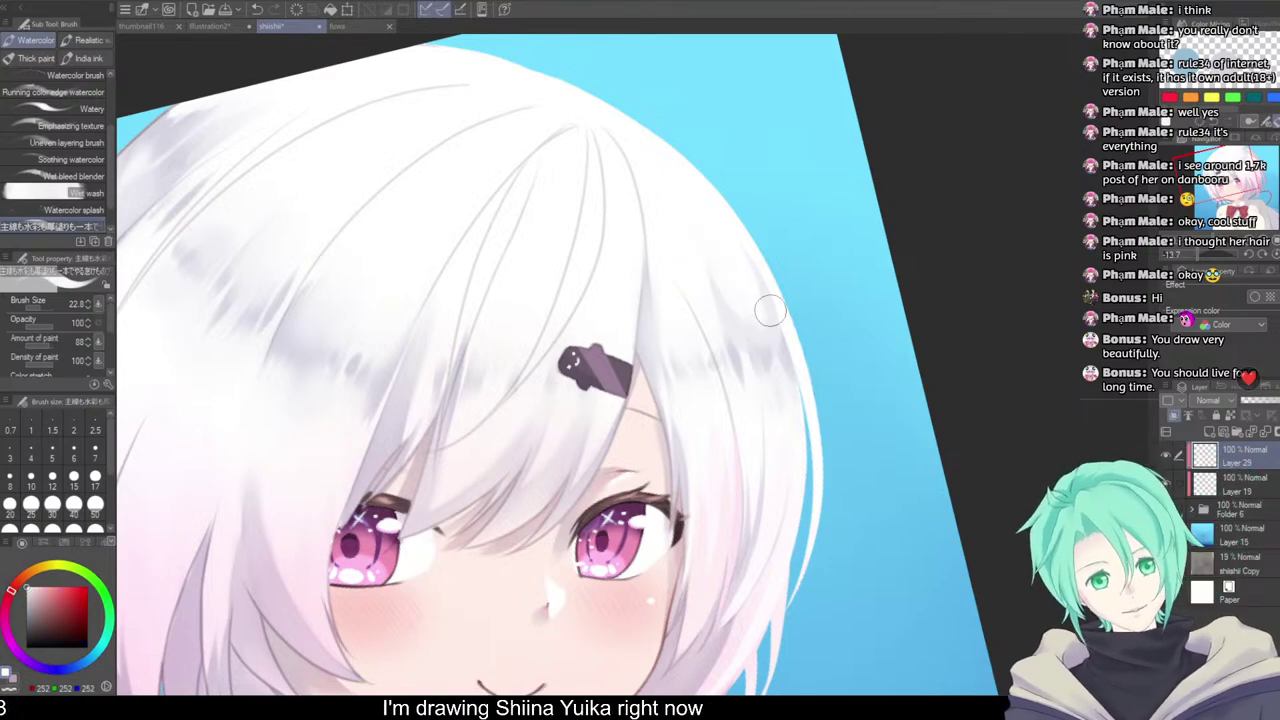
Touch up the side hair shading above the ghost hair clip with near-white and pure white sampled from the hair
{"action": "scroll", "coordinate": [768, 258], "scroll_direction": "down", "scroll_amount": 1}
{"action": "mouse_move", "coordinate": [848, 335]}
{"action": "left_mouse_down"}
{"action": "mouse_move", "coordinate": [842, 290]}
{"action": "mouse_move", "coordinate": [771, 202]}
{"action": "mouse_move", "coordinate": [638, 208]}
{"action": "left_mouse_up"}
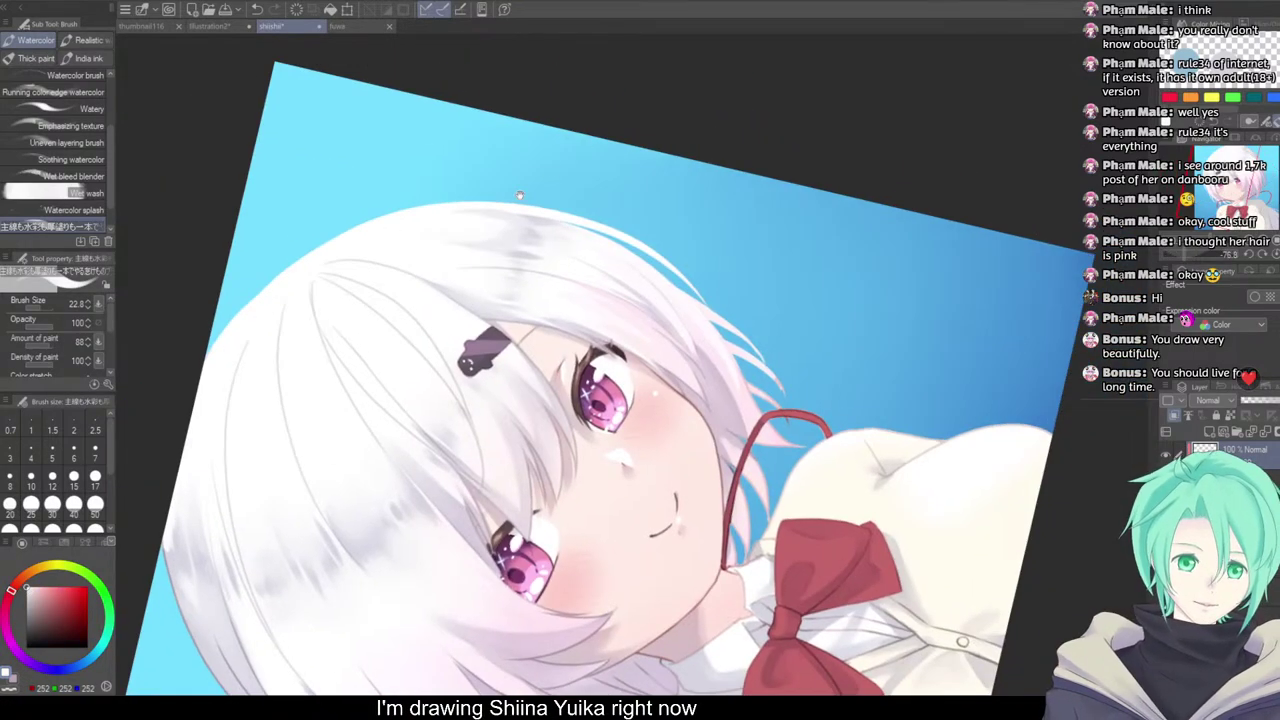
{"action": "left_click_drag", "start_coordinate": [520, 195], "coordinate": [432, 365]}
{"action": "mouse_move", "coordinate": [473, 475]}
{"action": "left_mouse_down"}
{"action": "mouse_move", "coordinate": [593, 467]}
{"action": "mouse_move", "coordinate": [607, 384]}
{"action": "left_mouse_up"}
{"action": "scroll", "coordinate": [605, 414], "scroll_direction": "up", "scroll_amount": 1}
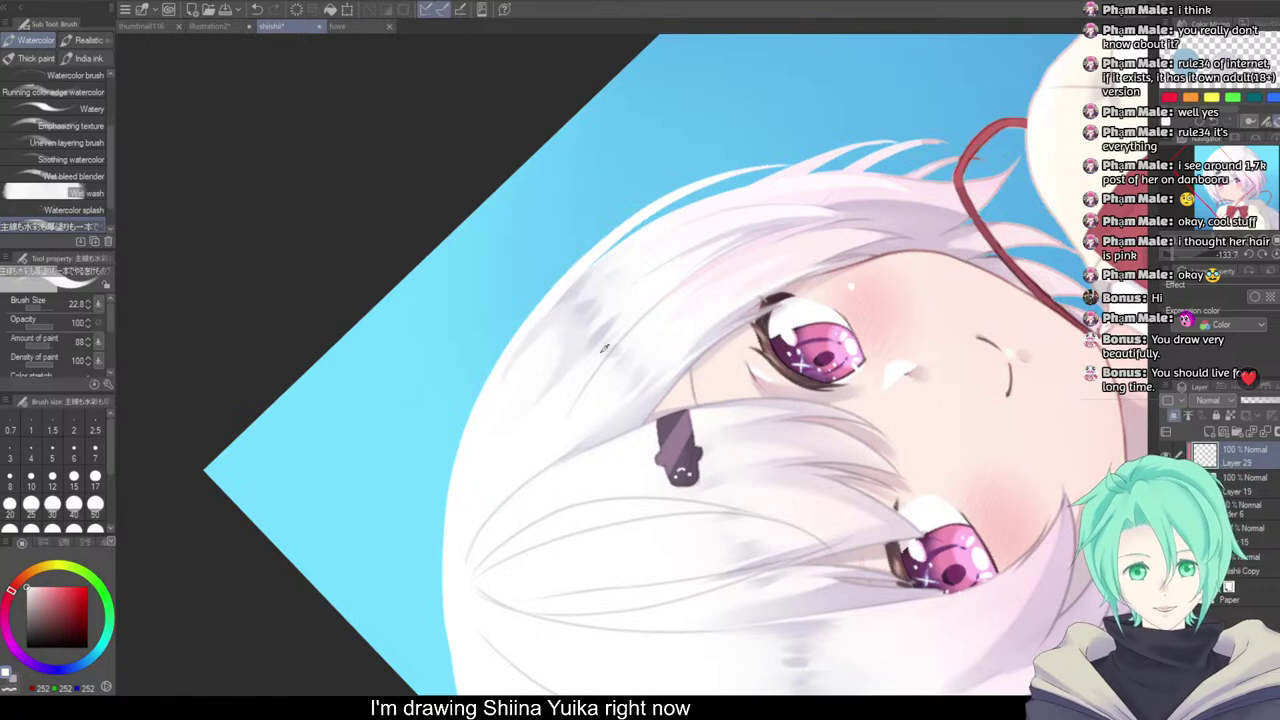
{"action": "left_click", "coordinate": [598, 355], "text": "alt"}
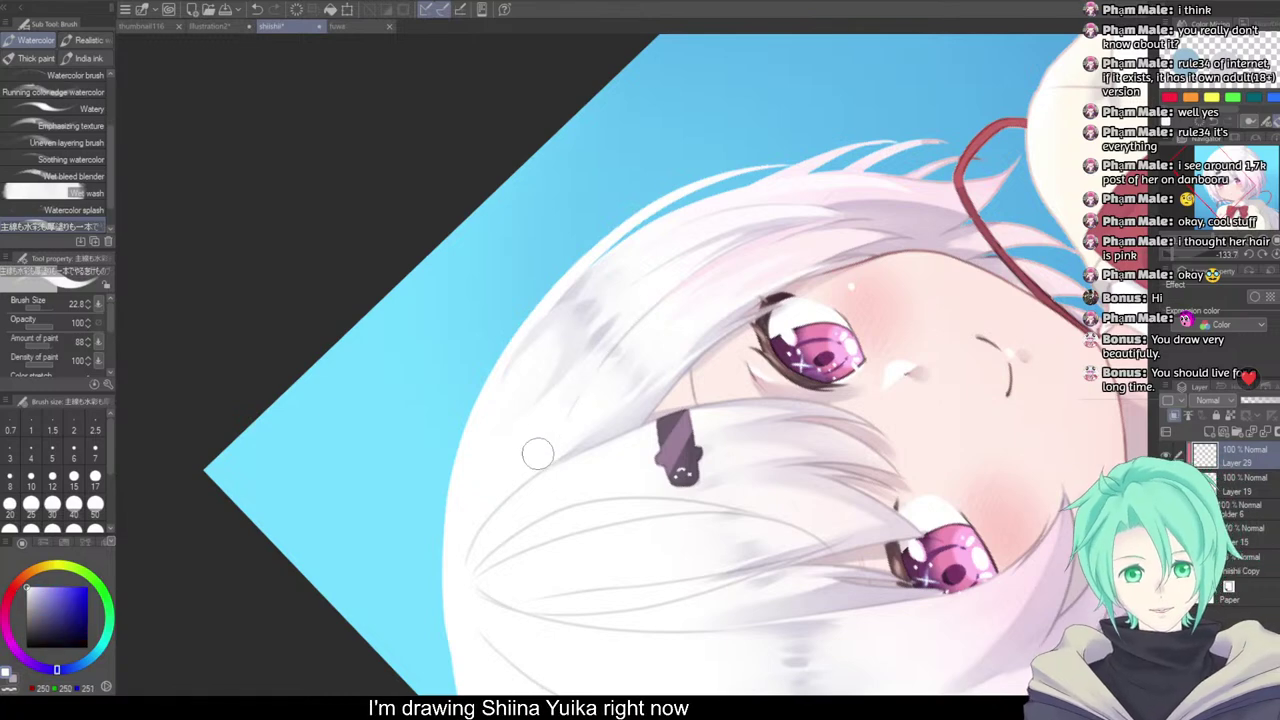
{"action": "left_click", "coordinate": [587, 379], "text": "alt"}
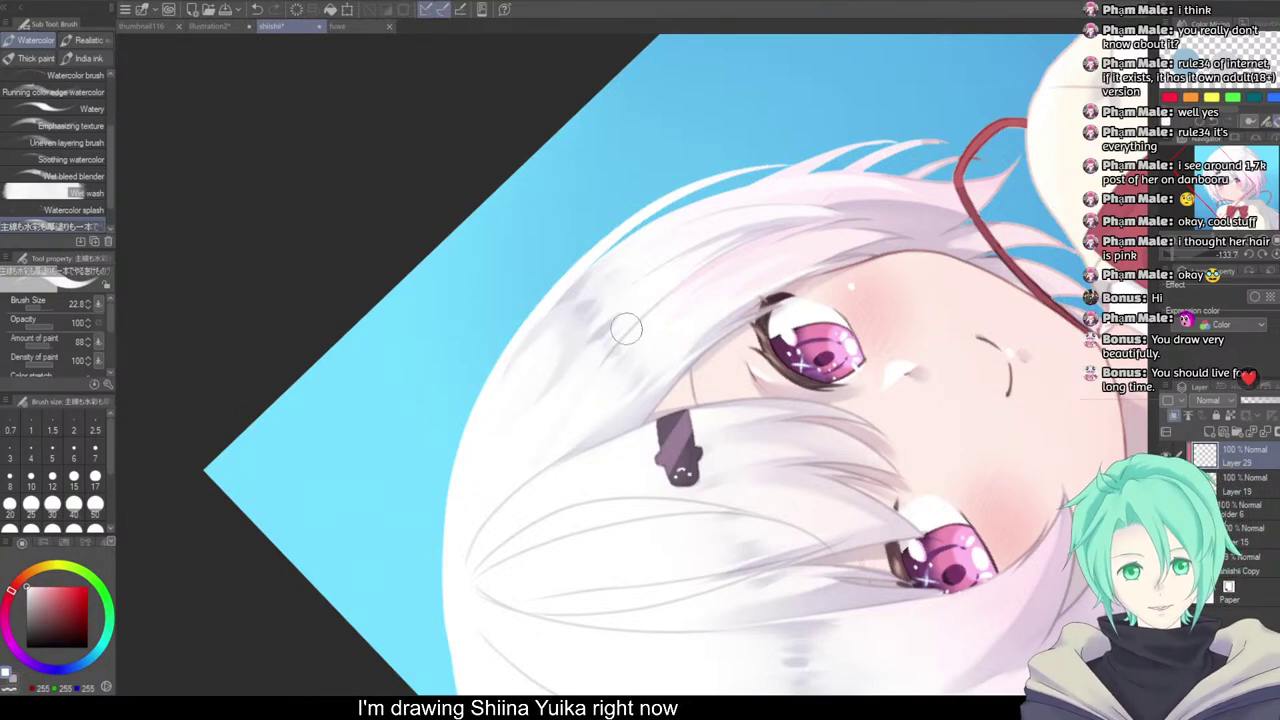
Mirror the canvas view and extend the side hair shading up toward the crown with sampled light grey (236, 236, 241)
{"action": "scroll", "coordinate": [682, 285], "scroll_direction": "down", "scroll_amount": 1}
{"action": "left_click_drag", "start_coordinate": [700, 270], "coordinate": [765, 350]}
{"action": "left_click_drag", "start_coordinate": [770, 350], "coordinate": [637, 255]}
{"action": "left_click_drag", "start_coordinate": [860, 335], "coordinate": [850, 440]}
{"action": "scroll", "coordinate": [865, 560], "scroll_direction": "down", "scroll_amount": 1}
{"action": "left_click_drag", "start_coordinate": [852, 503], "coordinate": [774, 583]}
{"action": "key", "text": "h"}
{"action": "left_click", "coordinate": [591, 286]}
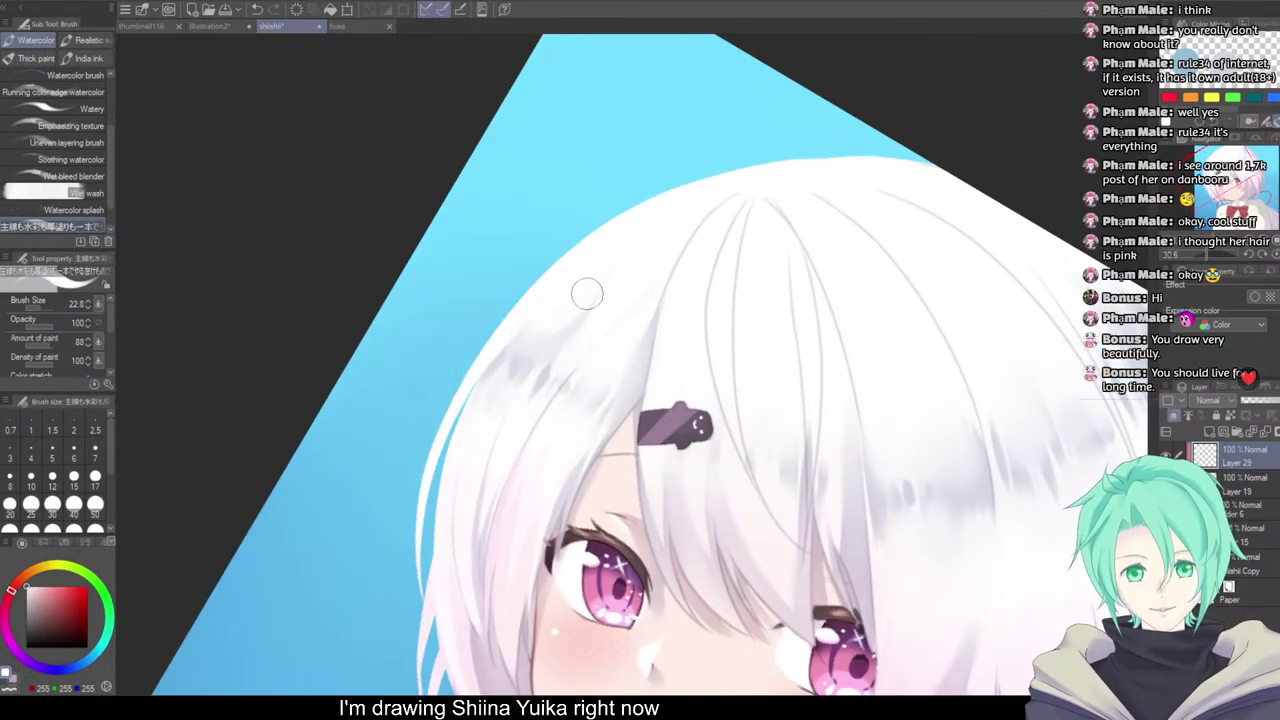
{"action": "left_click", "coordinate": [519, 341], "text": "alt"}
{"action": "mouse_move", "coordinate": [481, 387]}
{"action": "left_mouse_down"}
{"action": "mouse_move", "coordinate": [597, 264]}
{"action": "mouse_move", "coordinate": [506, 346]}
{"action": "mouse_move", "coordinate": [577, 275]}
{"action": "left_mouse_up"}
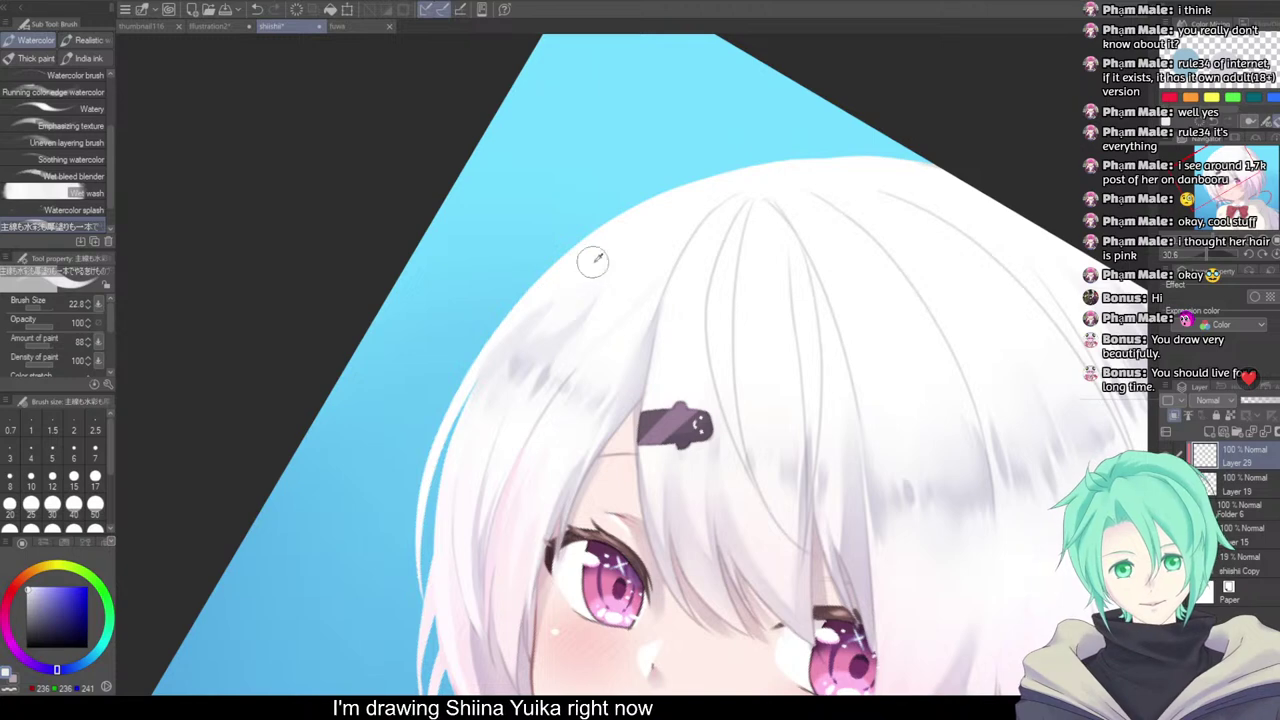
{"action": "left_click", "coordinate": [593, 262], "text": "alt"}
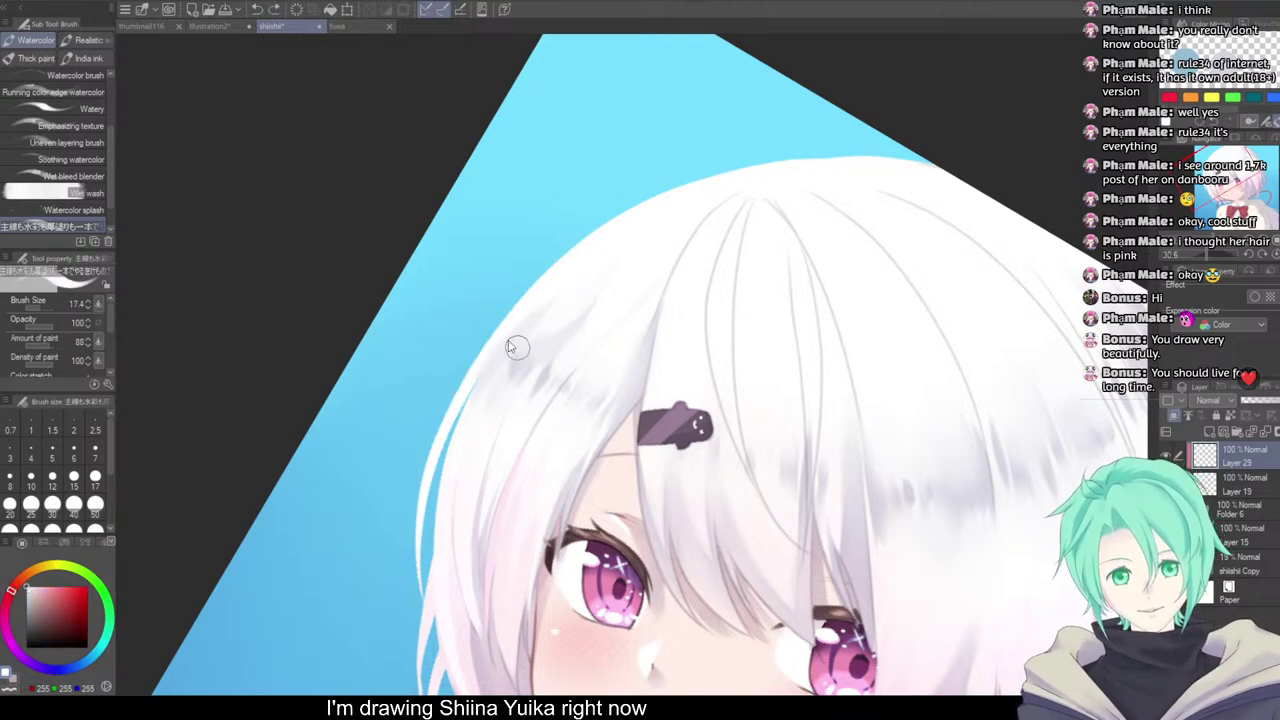
Soften the dark marks of the side hair shadow band with sampled light greys at brush size 17.4
{"action": "left_click", "coordinate": [541, 344], "text": "alt"}
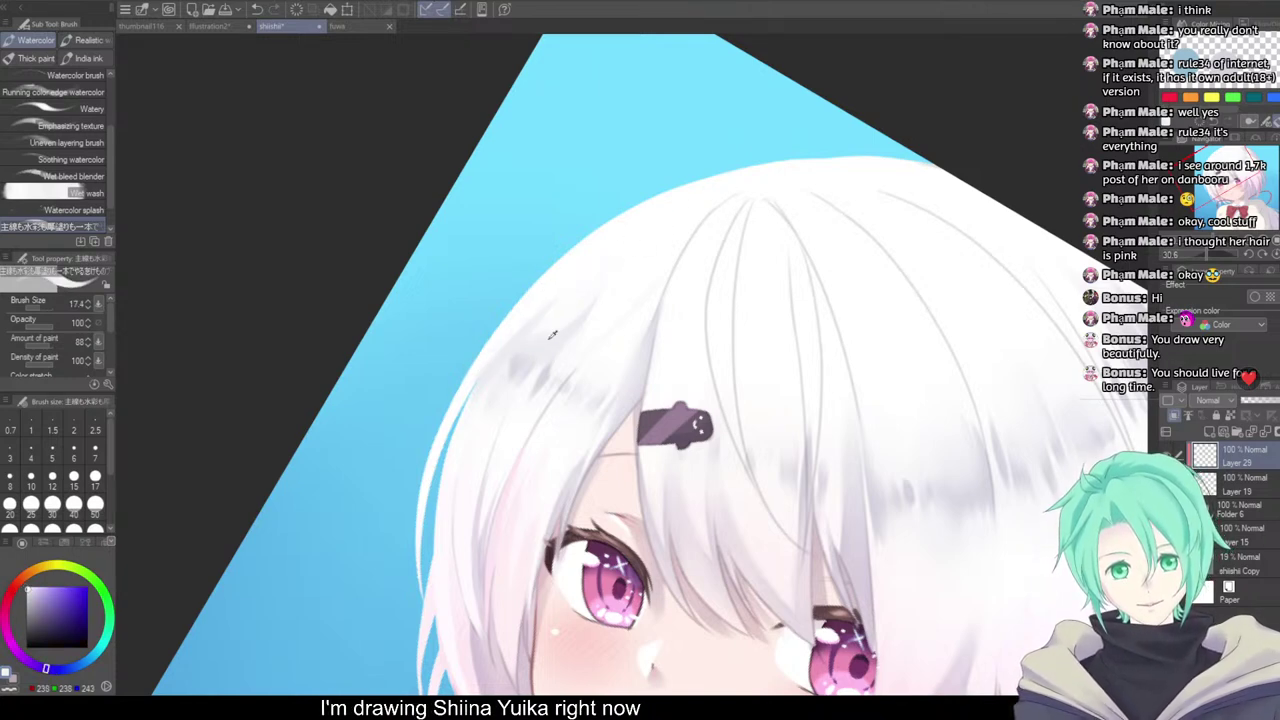
{"action": "left_click_drag", "start_coordinate": [520, 395], "coordinate": [539, 370]}
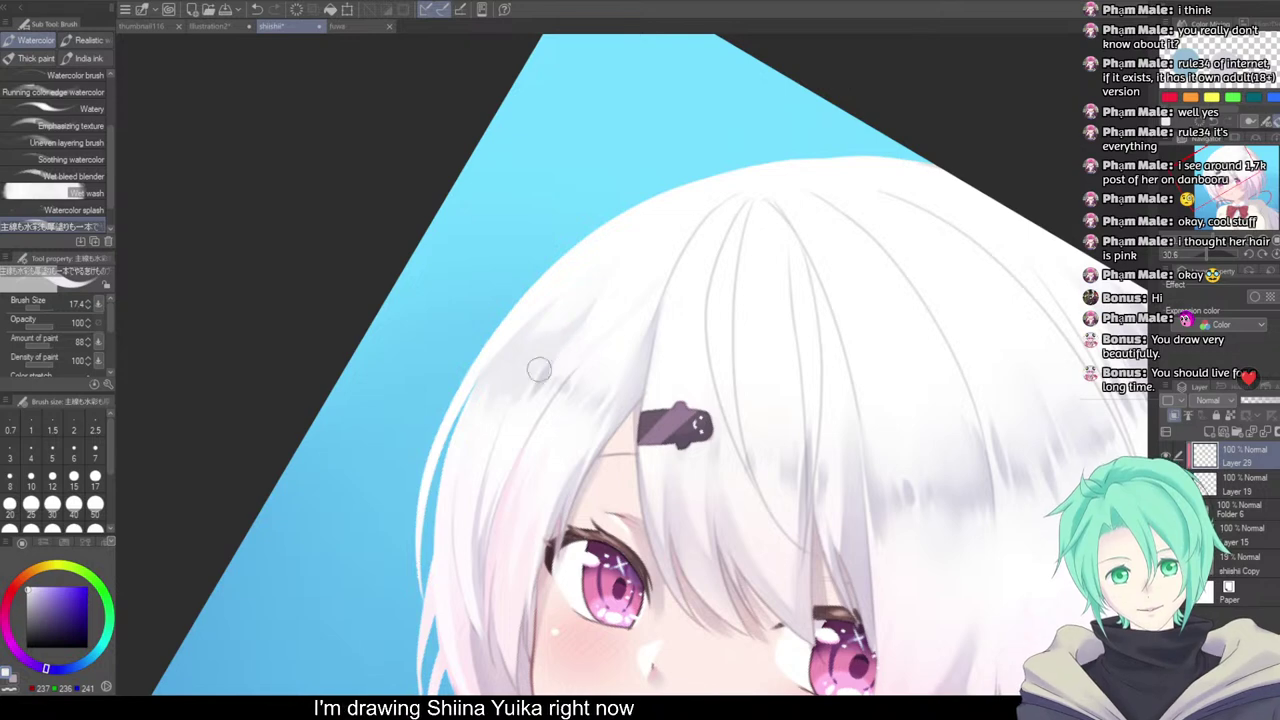
{"action": "mouse_move", "coordinate": [520, 416]}
{"action": "left_mouse_down"}
{"action": "mouse_move", "coordinate": [549, 603]}
{"action": "mouse_move", "coordinate": [807, 381]}
{"action": "mouse_move", "coordinate": [714, 294]}
{"action": "mouse_move", "coordinate": [561, 288]}
{"action": "left_mouse_up"}
{"action": "left_click_drag", "start_coordinate": [568, 422], "coordinate": [555, 380]}
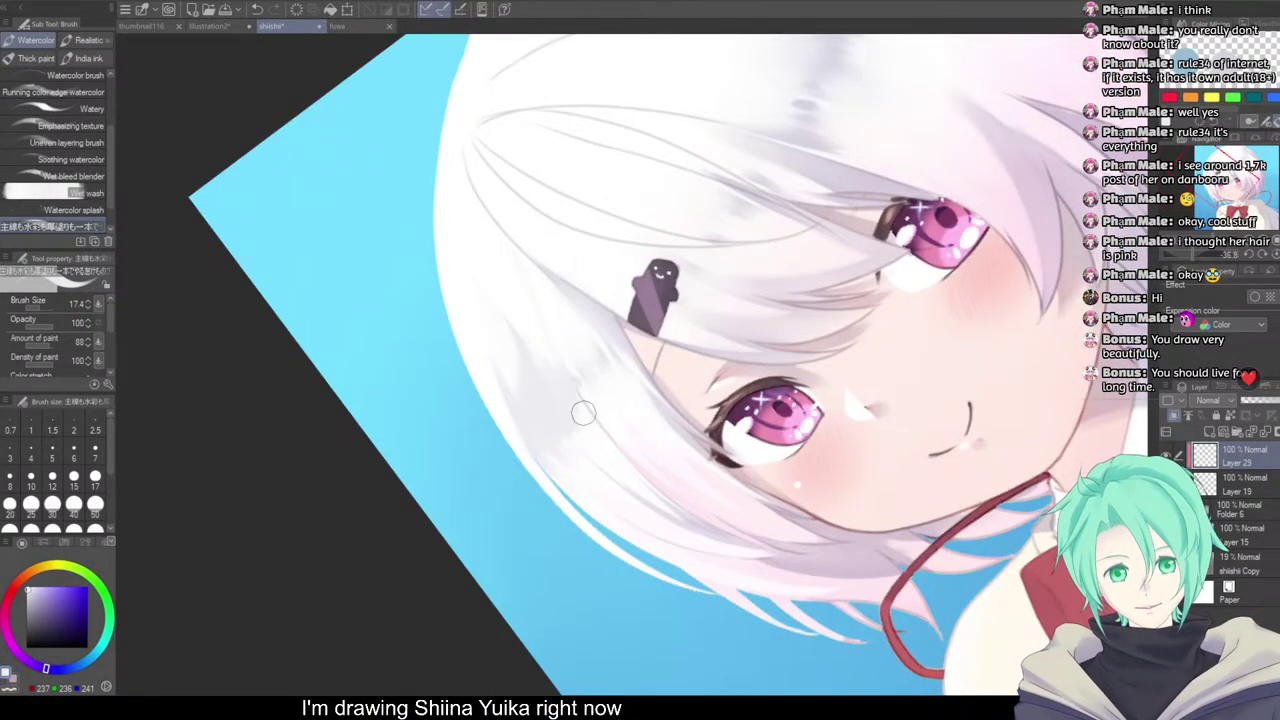
Refine the streaks in the side hair shading by alternating pure white and light grey sampled from the hair
{"action": "left_click", "coordinate": [540, 341], "text": "alt"}
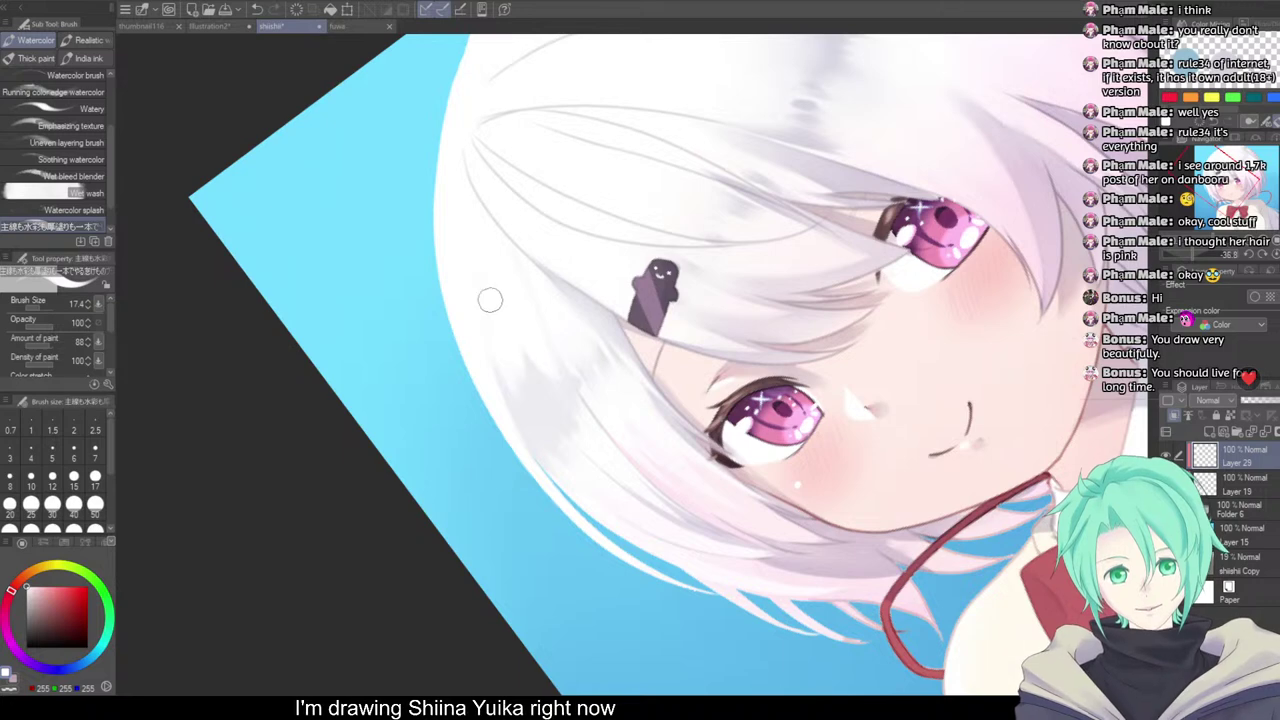
{"action": "left_click", "coordinate": [546, 386], "text": "alt"}
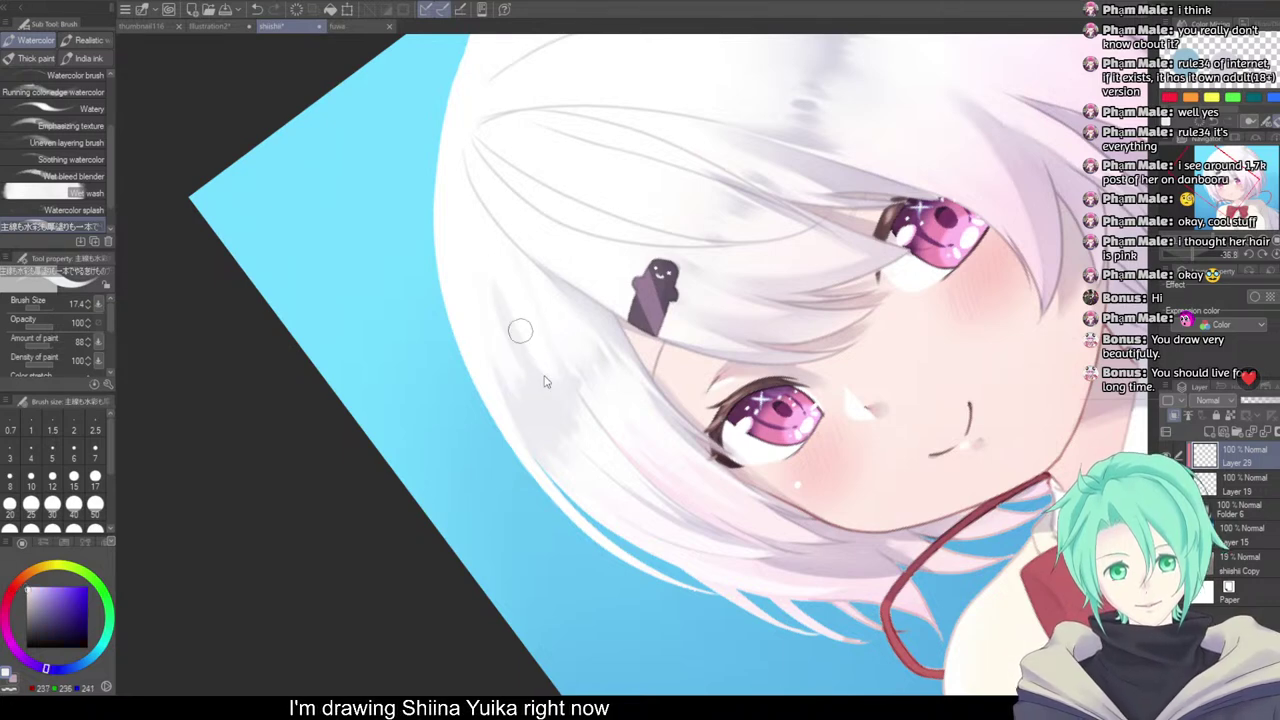
{"action": "left_click", "coordinate": [503, 287], "text": "alt"}
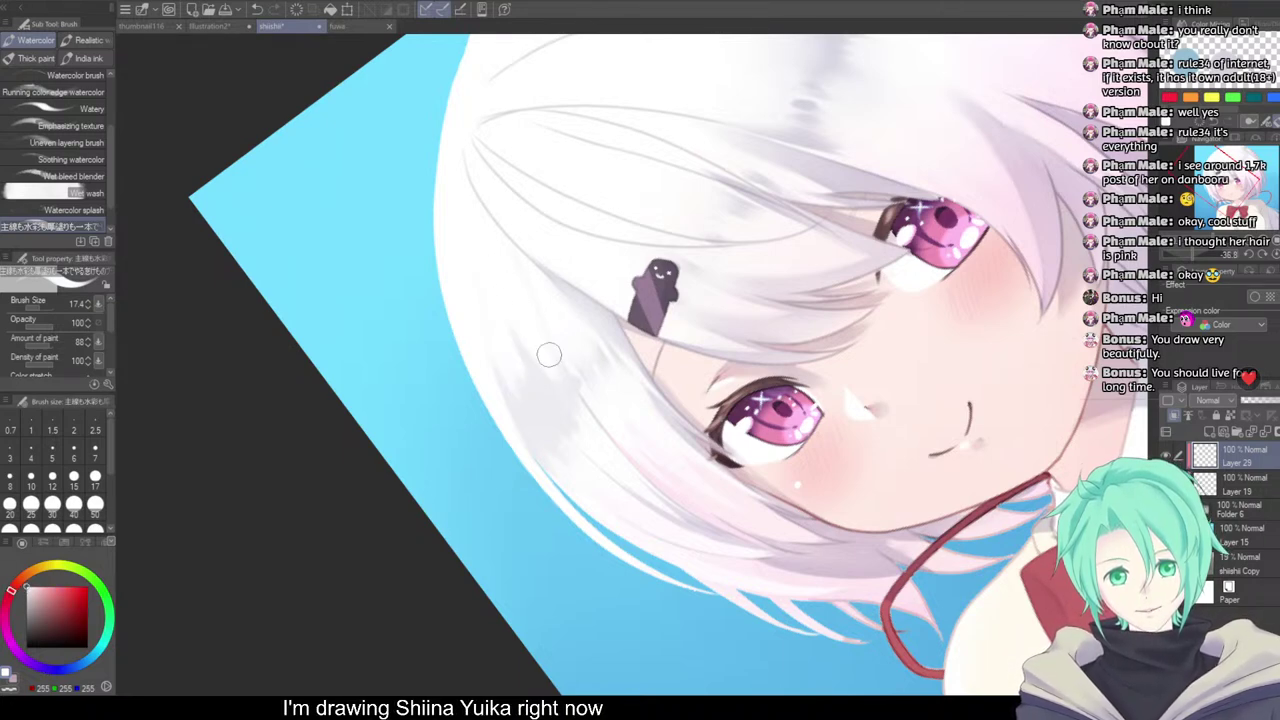
{"action": "left_click_drag", "start_coordinate": [591, 370], "coordinate": [591, 286]}
{"action": "left_click_drag", "start_coordinate": [508, 357], "coordinate": [546, 405]}
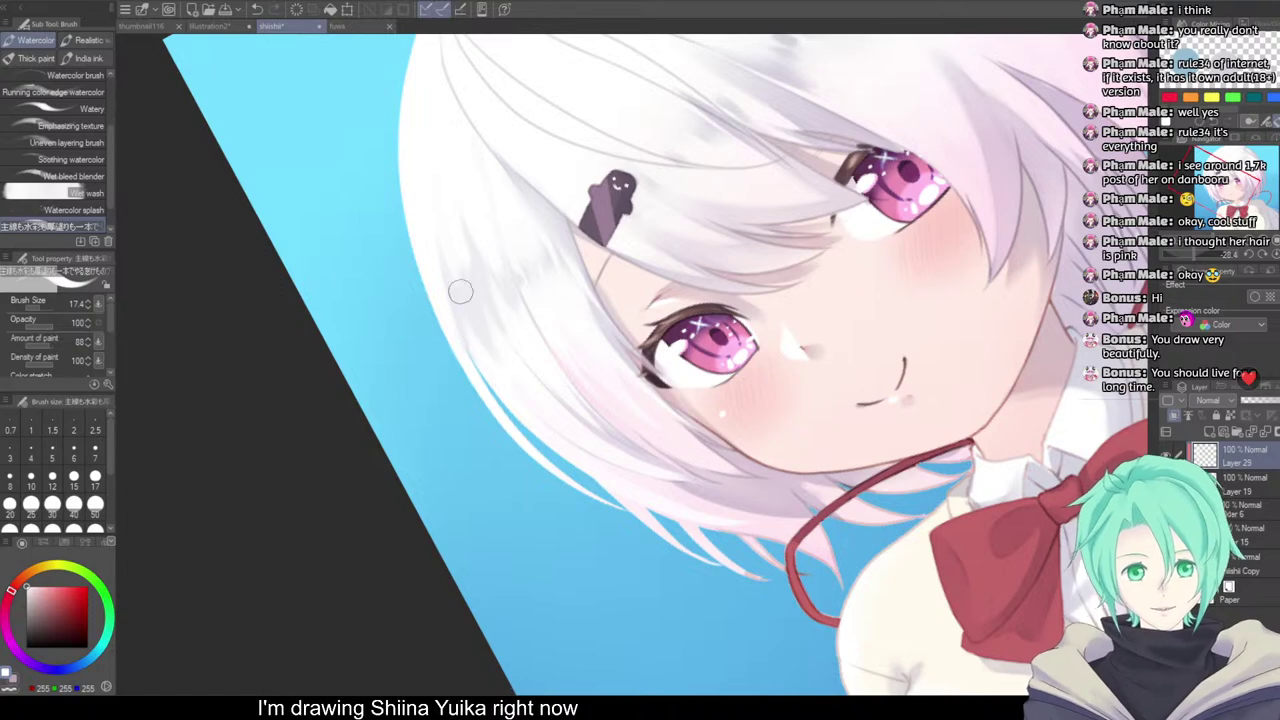
Break up the side hair shading beside the ghost clip with fine sampled-white strokes, reducing the brush size to 10.3
{"action": "scroll", "coordinate": [570, 165], "scroll_direction": "down", "scroll_amount": 3}
{"action": "left_click_drag", "start_coordinate": [746, 482], "coordinate": [634, 509]}
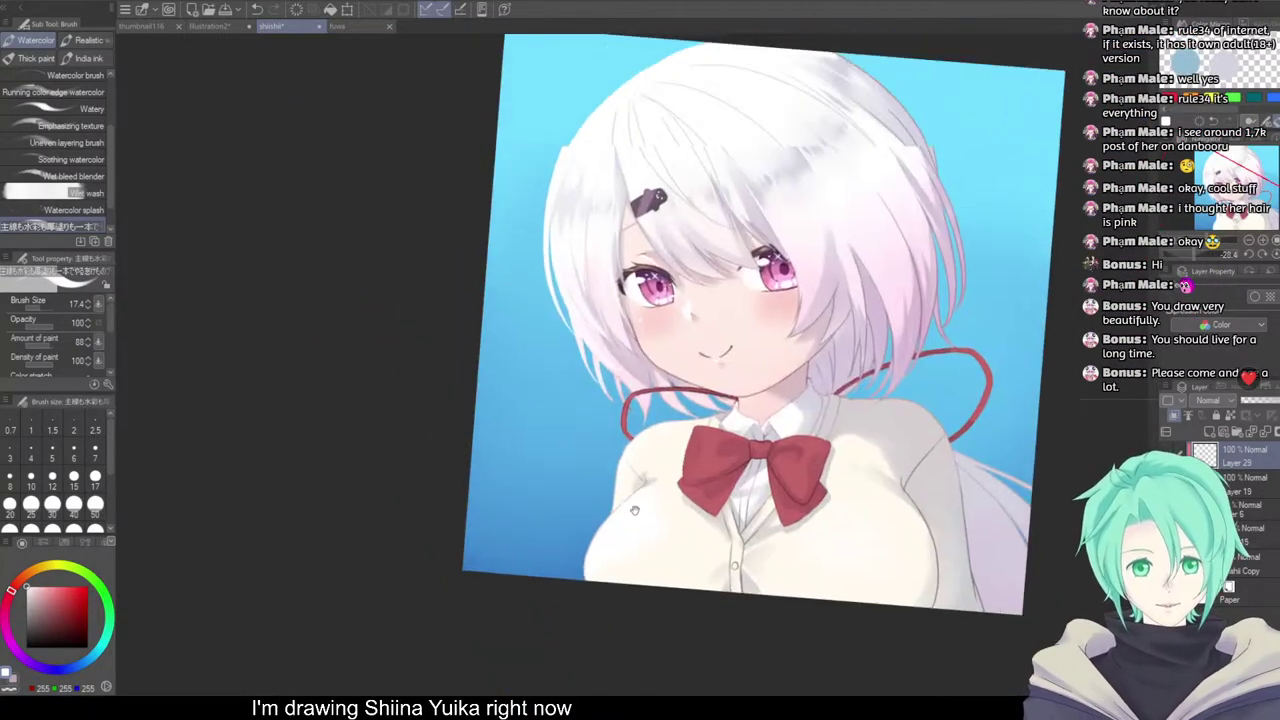
{"action": "left_click_drag", "start_coordinate": [634, 180], "coordinate": [615, 239]}
{"action": "scroll", "coordinate": [578, 230], "scroll_direction": "up", "scroll_amount": 3}
{"action": "mouse_move", "coordinate": [598, 302]}
{"action": "left_mouse_down"}
{"action": "mouse_move", "coordinate": [573, 300]}
{"action": "mouse_move", "coordinate": [560, 336]}
{"action": "left_mouse_up"}
{"action": "left_click", "coordinate": [569, 309], "text": "alt"}
{"action": "left_click", "coordinate": [565, 260], "text": "alt"}
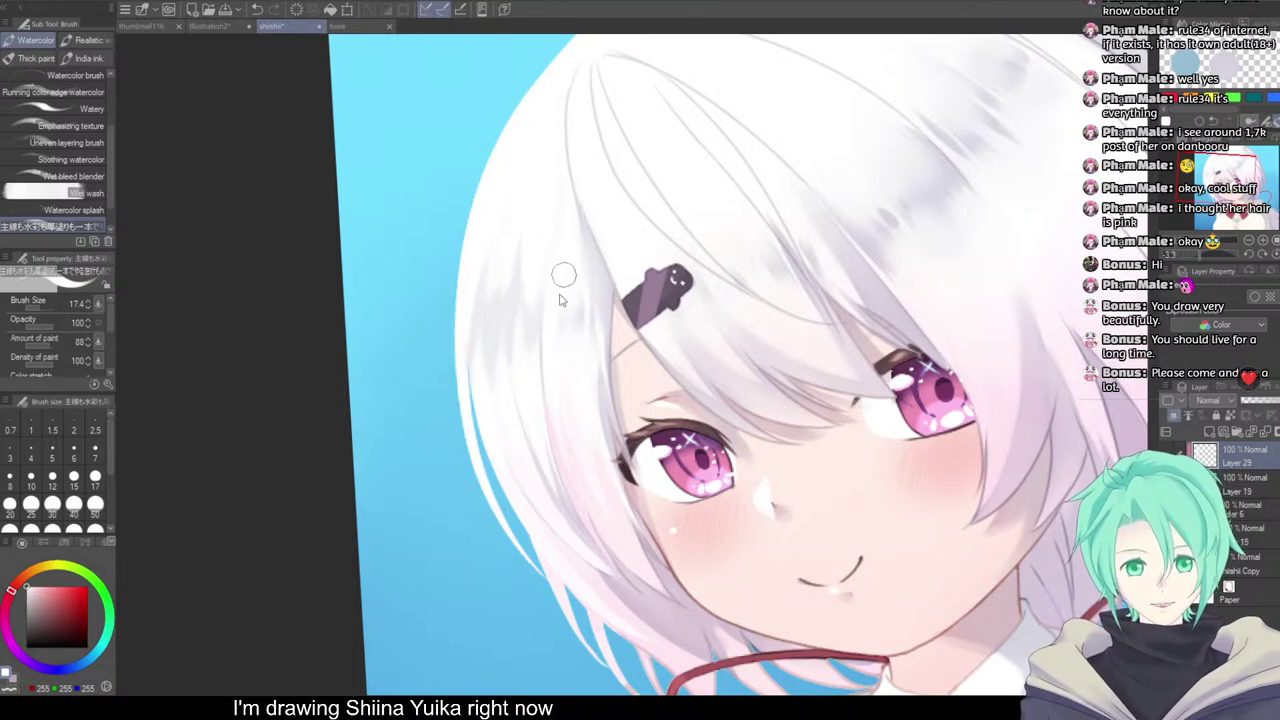
{"action": "key", "text": "bracketleft"}
{"action": "key", "text": "bracketleft"}
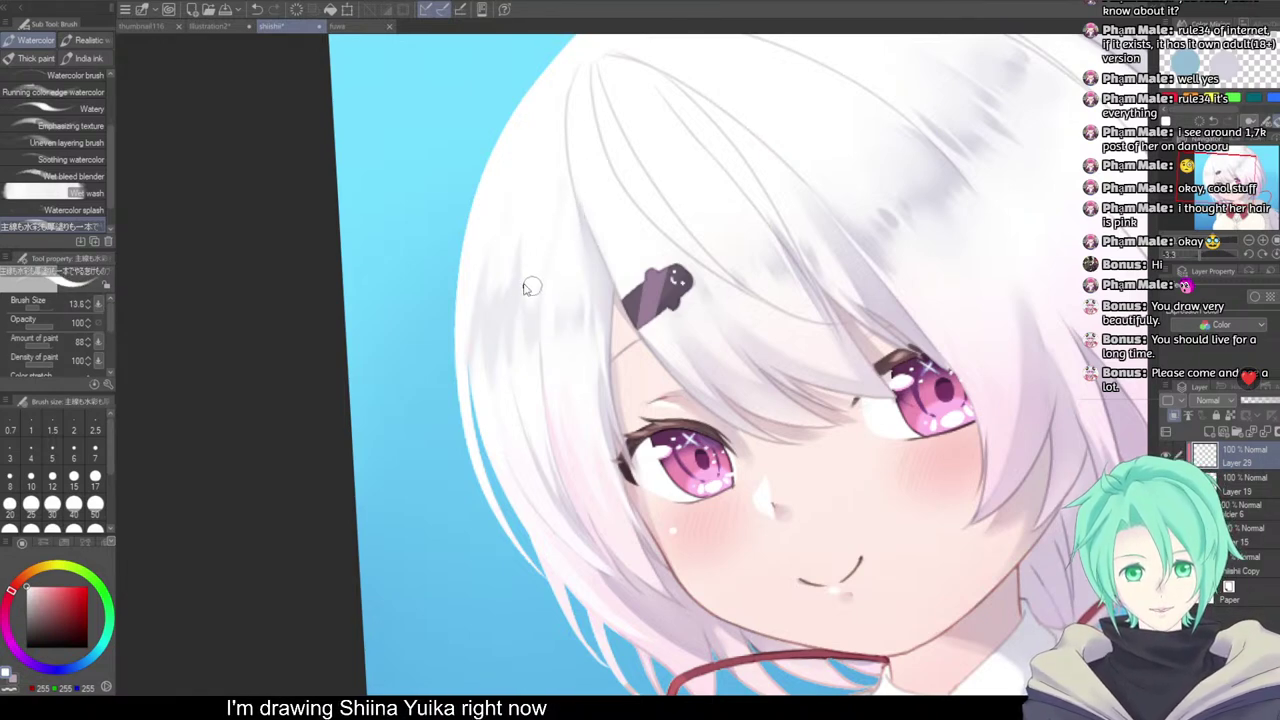
{"action": "key", "text": "bracketleft"}
{"action": "key", "text": "bracketleft"}
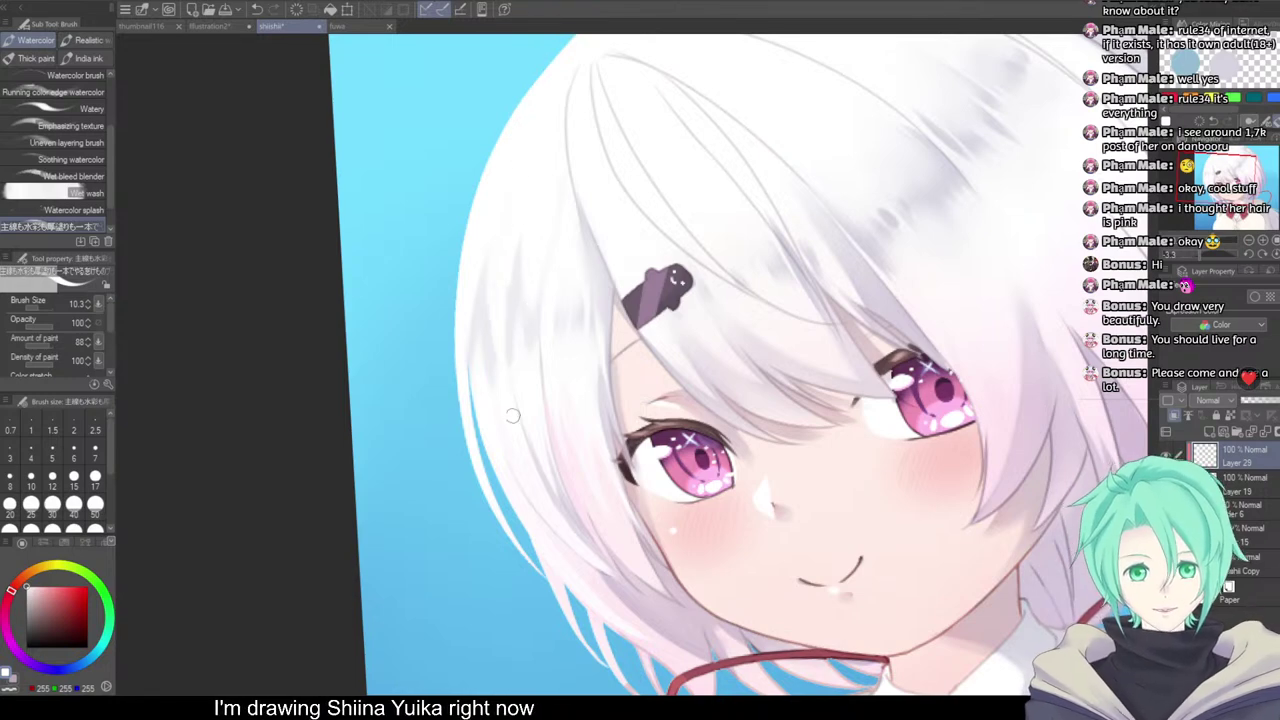
Sample light grey (237, 233, 238) from the bangs and brush a thin strand from the crown parting down into them
{"action": "scroll", "coordinate": [578, 172], "scroll_direction": "down", "scroll_amount": 1}
{"action": "left_click_drag", "start_coordinate": [685, 341], "coordinate": [653, 323]}
{"action": "scroll", "coordinate": [553, 303], "scroll_direction": "up", "scroll_amount": 1}
{"action": "left_click_drag", "start_coordinate": [700, 462], "coordinate": [663, 500]}
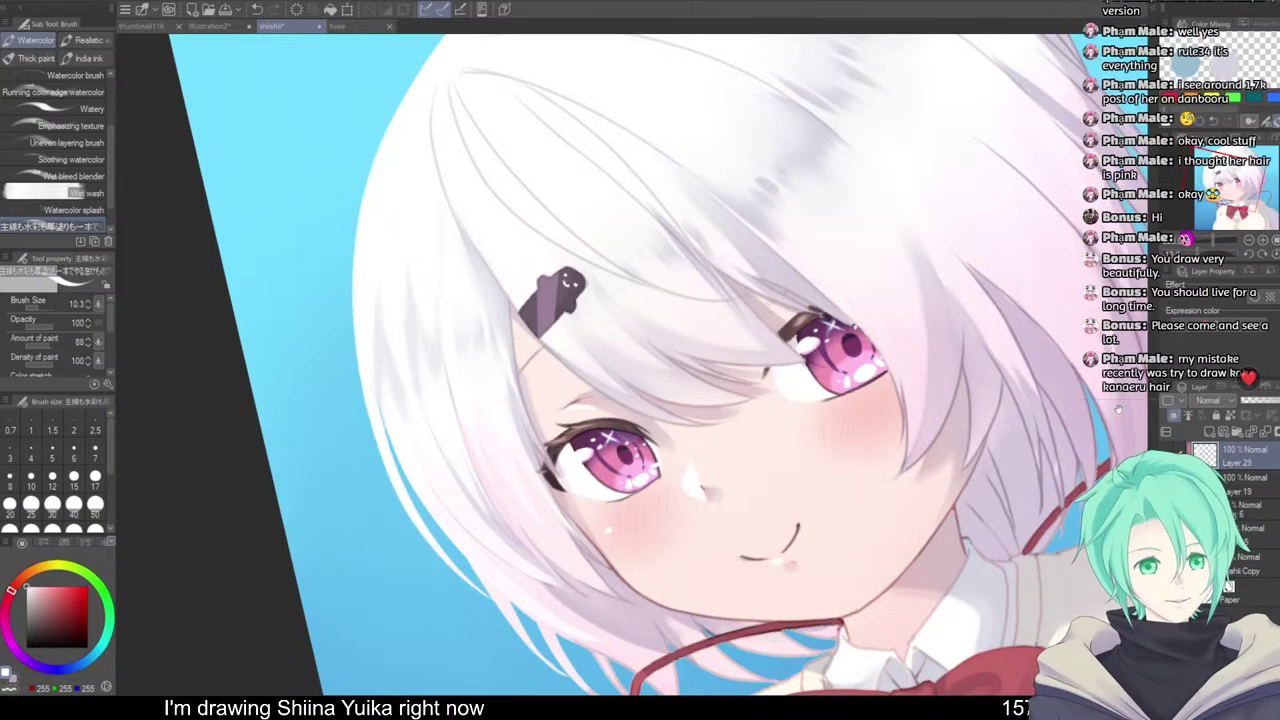
{"action": "mouse_move", "coordinate": [798, 543]}
{"action": "left_mouse_down"}
{"action": "mouse_move", "coordinate": [757, 574]}
{"action": "mouse_move", "coordinate": [814, 606]}
{"action": "mouse_move", "coordinate": [647, 318]}
{"action": "mouse_move", "coordinate": [669, 389]}
{"action": "left_mouse_up"}
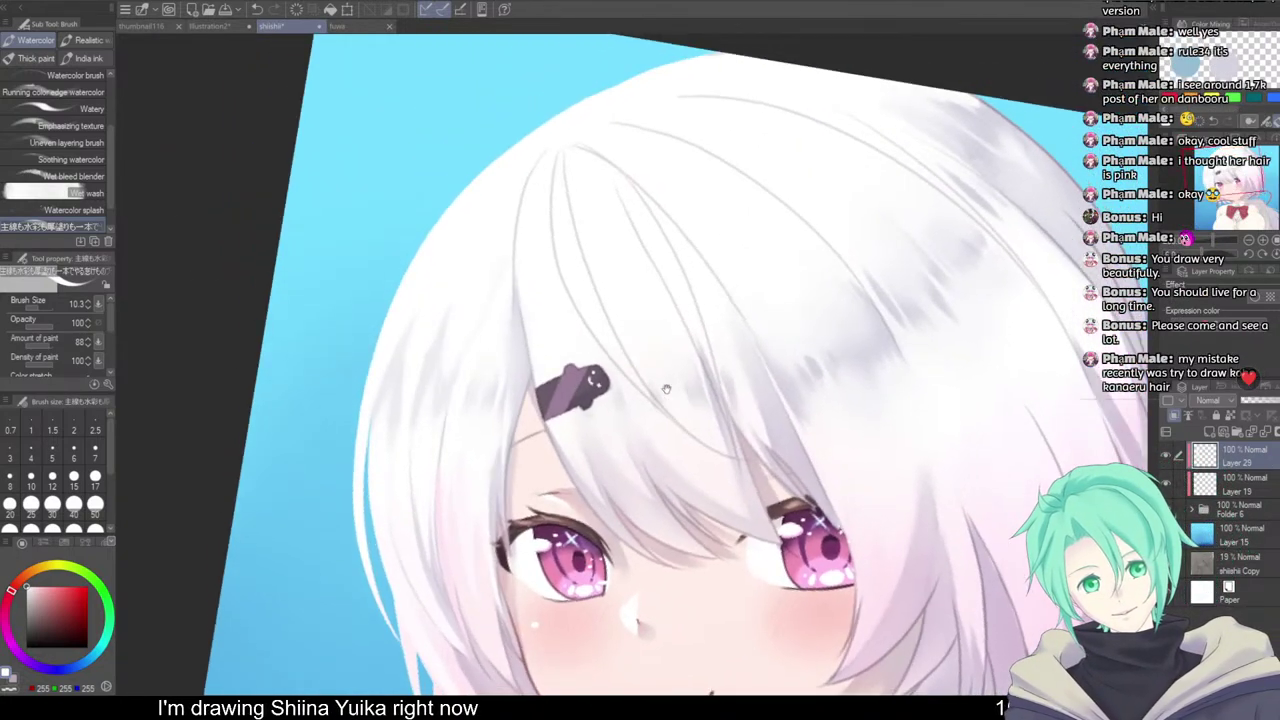
{"action": "scroll", "coordinate": [662, 393], "scroll_direction": "up", "scroll_amount": 3}
{"action": "left_click", "coordinate": [670, 400], "text": "alt"}
{"action": "scroll", "coordinate": [671, 400], "scroll_direction": "down", "scroll_amount": 3}
{"action": "left_click_drag", "start_coordinate": [580, 227], "coordinate": [601, 277]}
{"action": "key", "text": "]"}
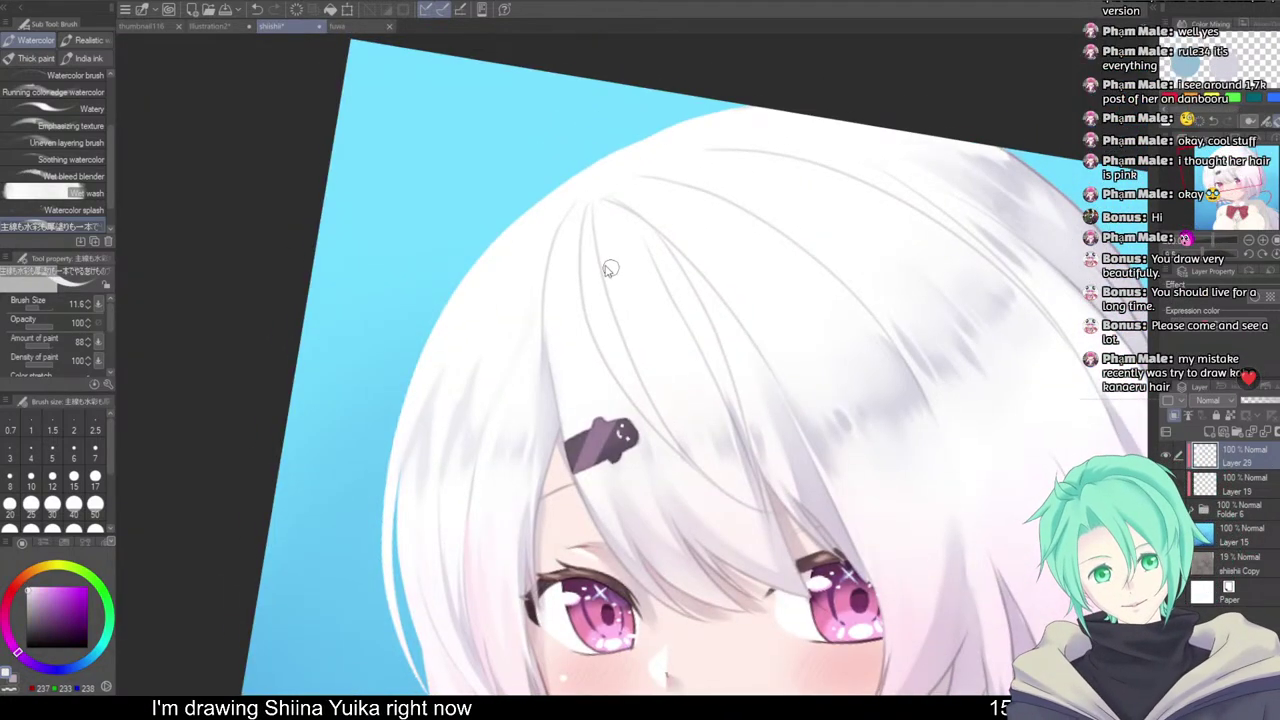
{"action": "left_click_drag", "start_coordinate": [594, 200], "coordinate": [637, 352]}
Try longer strand strokes from the crown parting through the bangs at brush size 9.5 and undo them
{"action": "left_click_drag", "start_coordinate": [597, 214], "coordinate": [676, 414]}
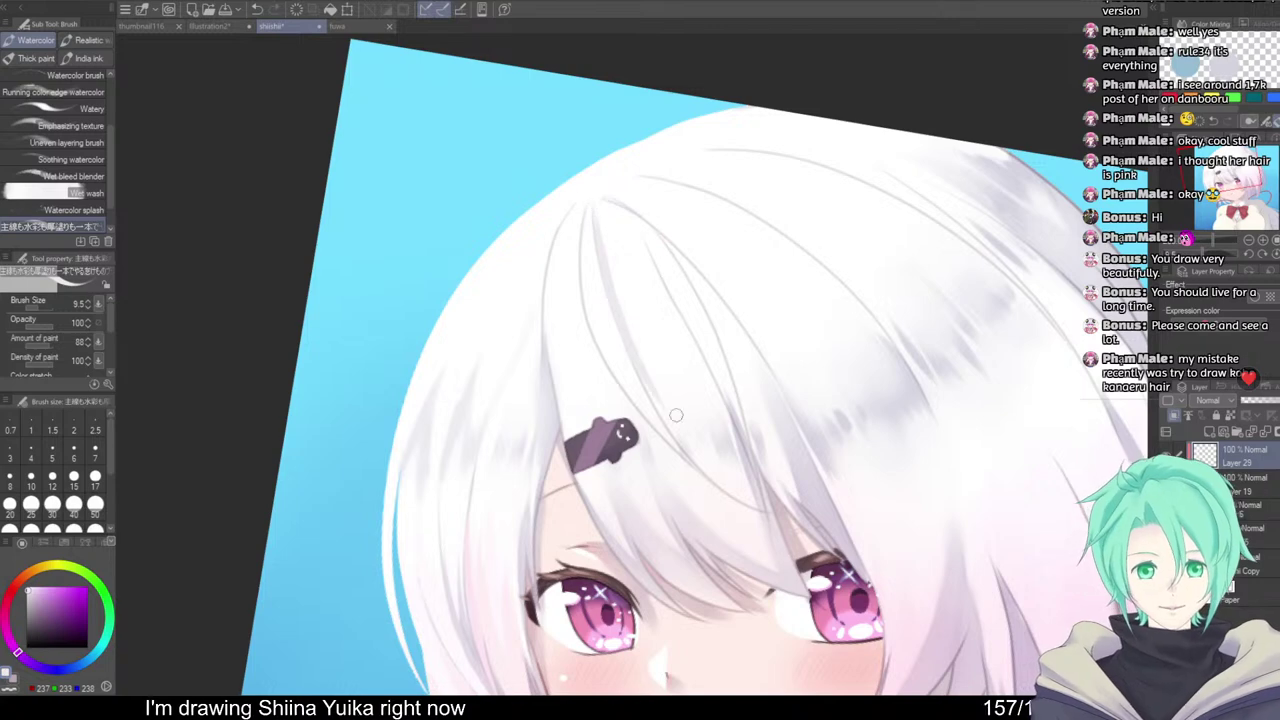
{"action": "key", "text": "ctrl+z"}
{"action": "left_click_drag", "start_coordinate": [597, 226], "coordinate": [699, 471]}
{"action": "key", "text": "ctrl+z"}
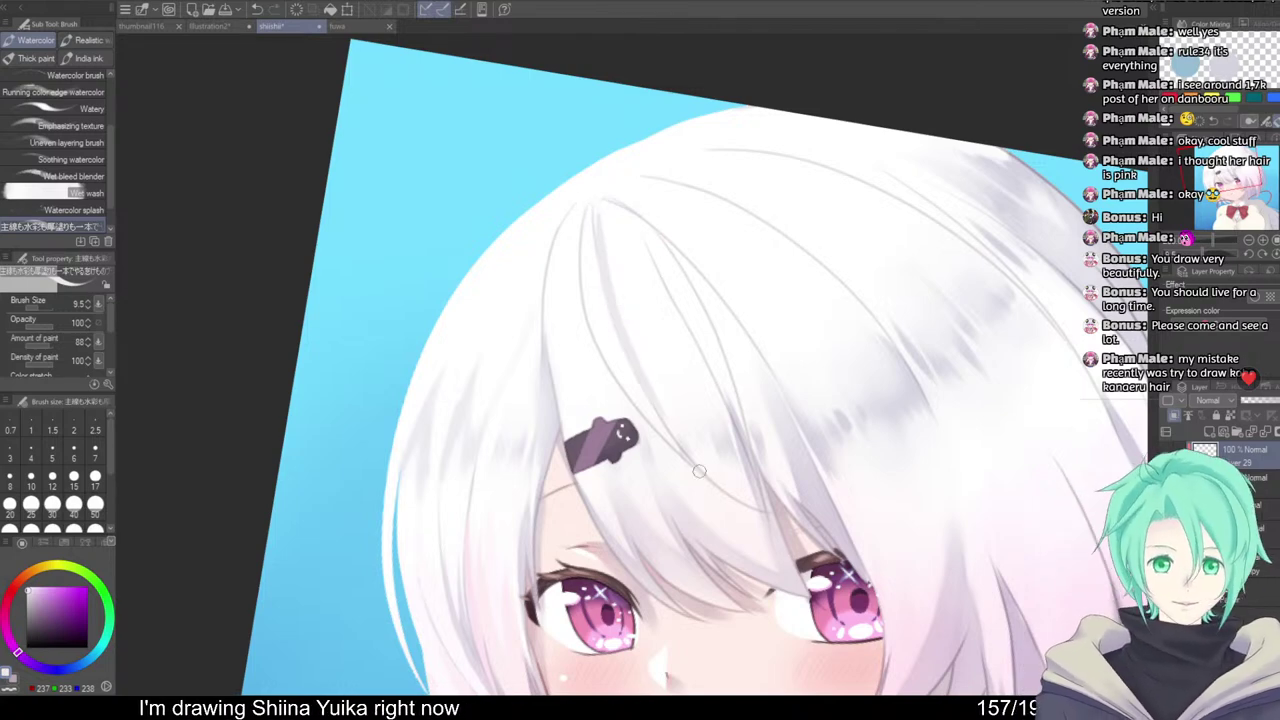
{"action": "key", "text": "ctrl+z"}
Redraw the grey strand from the crown parting through the bangs and clean up its root with sampled near-white
{"action": "left_click_drag", "start_coordinate": [598, 197], "coordinate": [704, 478]}
{"action": "left_click", "coordinate": [598, 270], "text": "alt"}
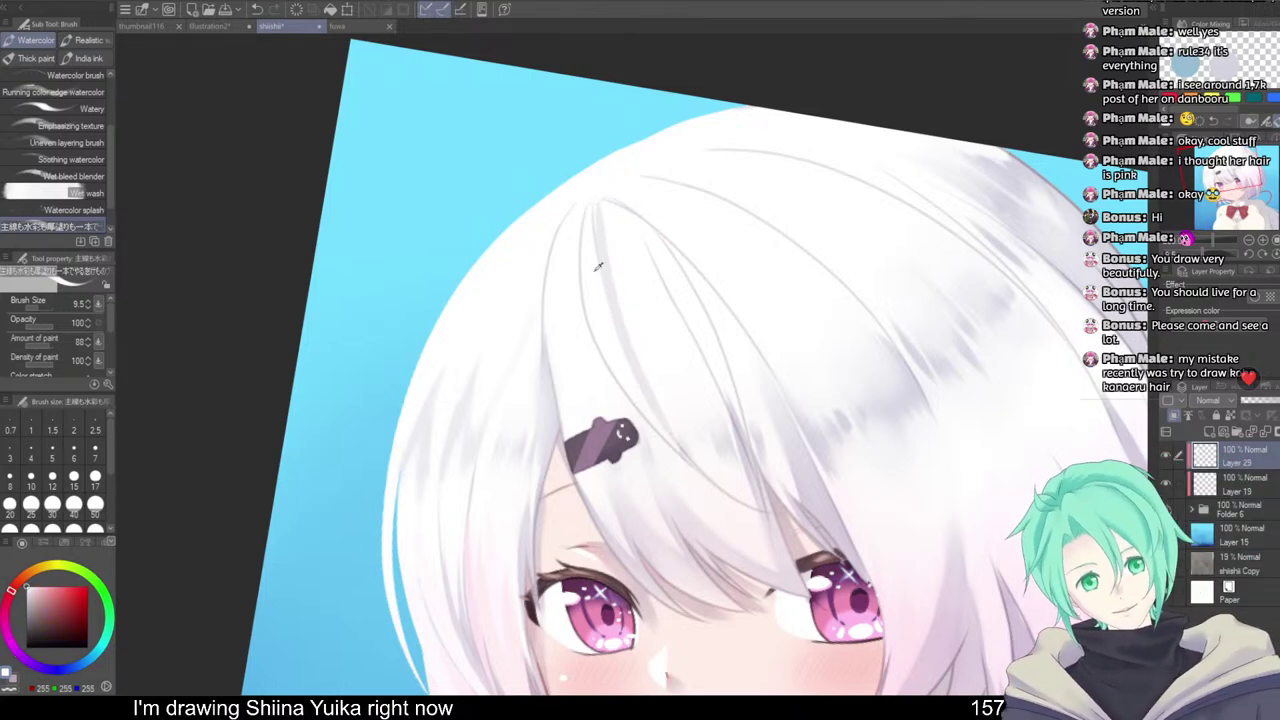
{"action": "left_click", "coordinate": [595, 215], "text": "alt"}
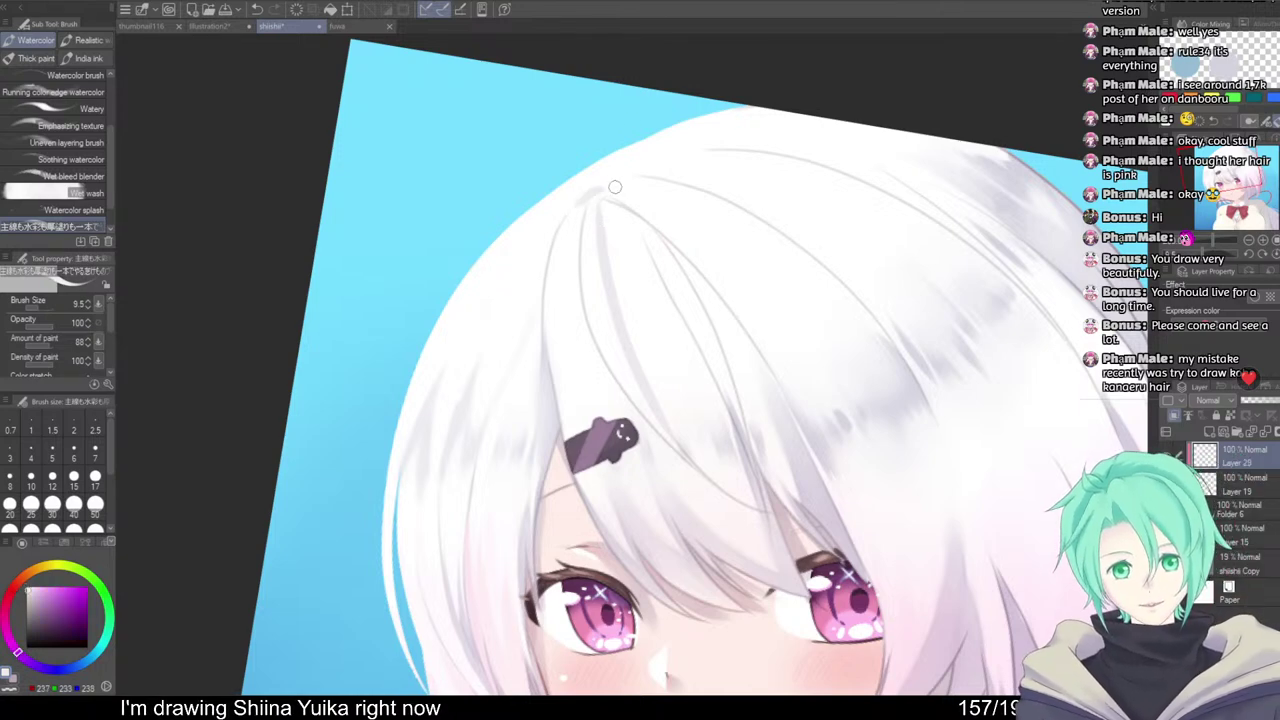
{"action": "left_click", "coordinate": [553, 294], "text": "alt"}
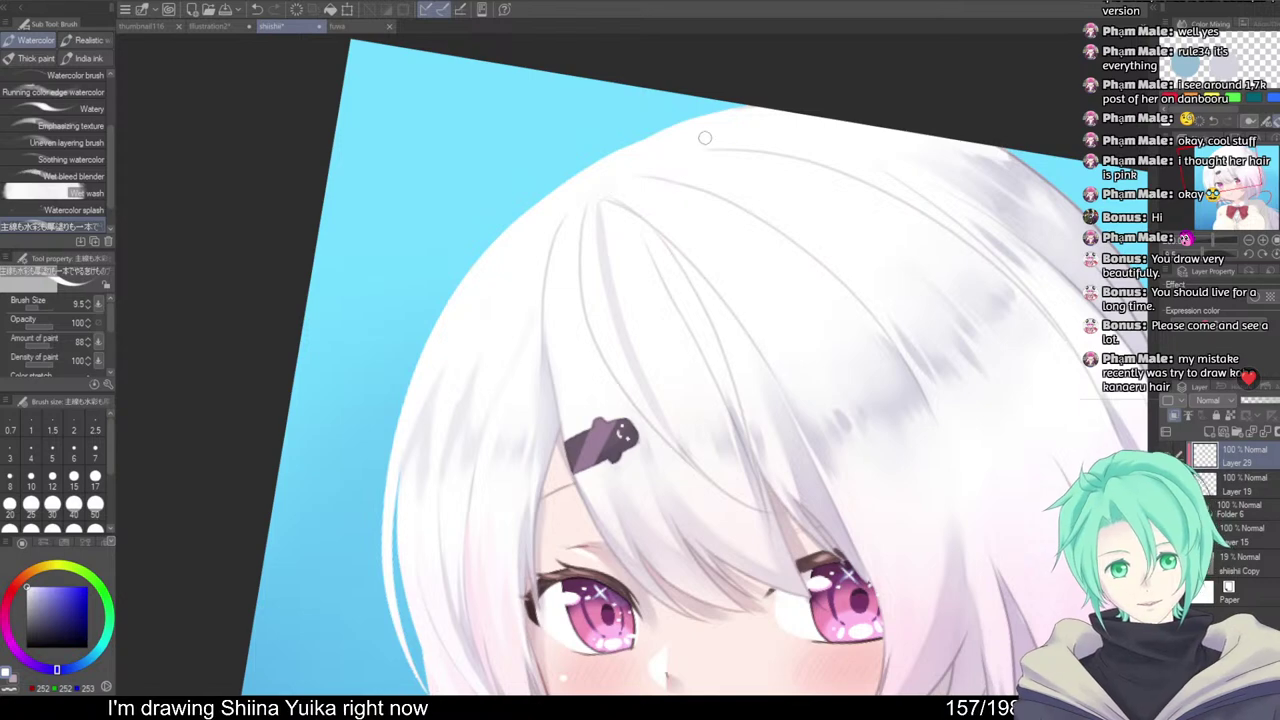
Add light grey shading streaks to the middle bangs beside the ghost clip with tones sampled from the hair
{"action": "scroll", "coordinate": [735, 193], "scroll_direction": "down", "scroll_amount": 2}
{"action": "mouse_move", "coordinate": [735, 193]}
{"action": "left_mouse_down"}
{"action": "mouse_move", "coordinate": [713, 136]}
{"action": "mouse_move", "coordinate": [770, 190]}
{"action": "left_mouse_up"}
{"action": "mouse_move", "coordinate": [770, 303]}
{"action": "left_mouse_down"}
{"action": "mouse_move", "coordinate": [781, 343]}
{"action": "mouse_move", "coordinate": [736, 266]}
{"action": "left_mouse_up"}
{"action": "left_click", "coordinate": [626, 373], "text": "alt"}
{"action": "left_click", "coordinate": [608, 347], "text": "alt"}
{"action": "left_click", "coordinate": [614, 364], "text": "alt"}
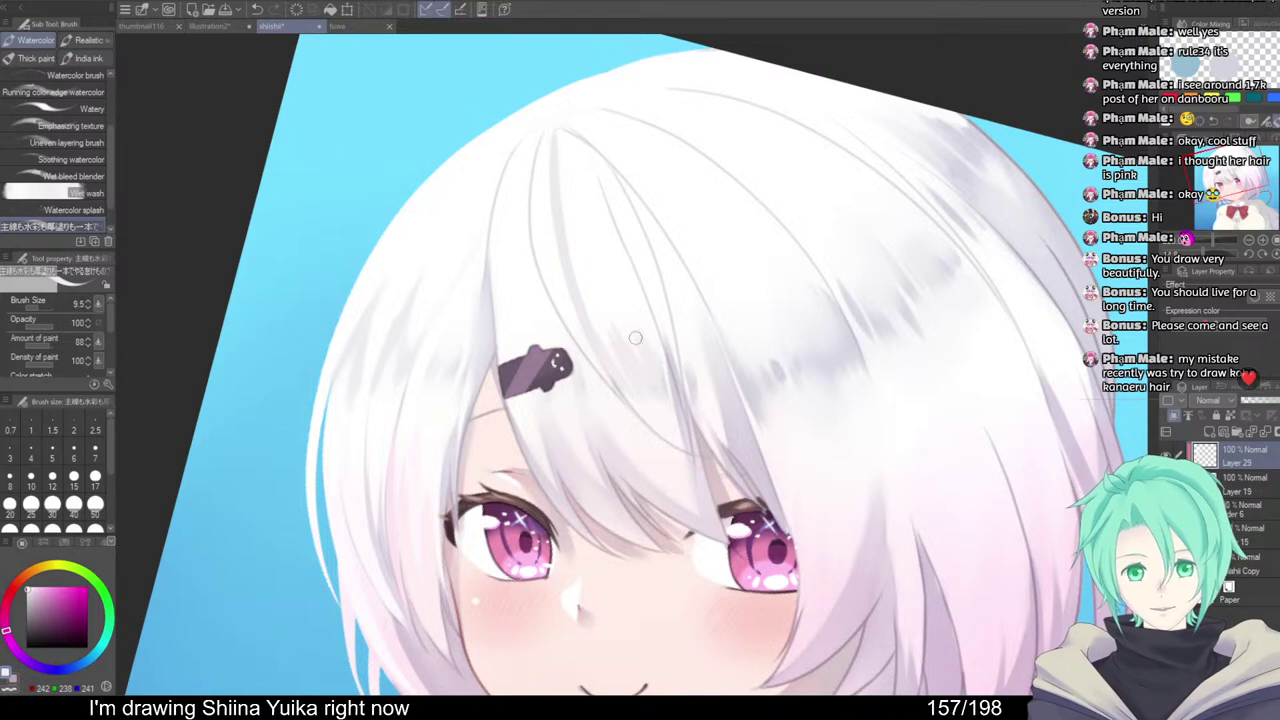
{"action": "left_click_drag", "start_coordinate": [594, 316], "coordinate": [640, 384]}
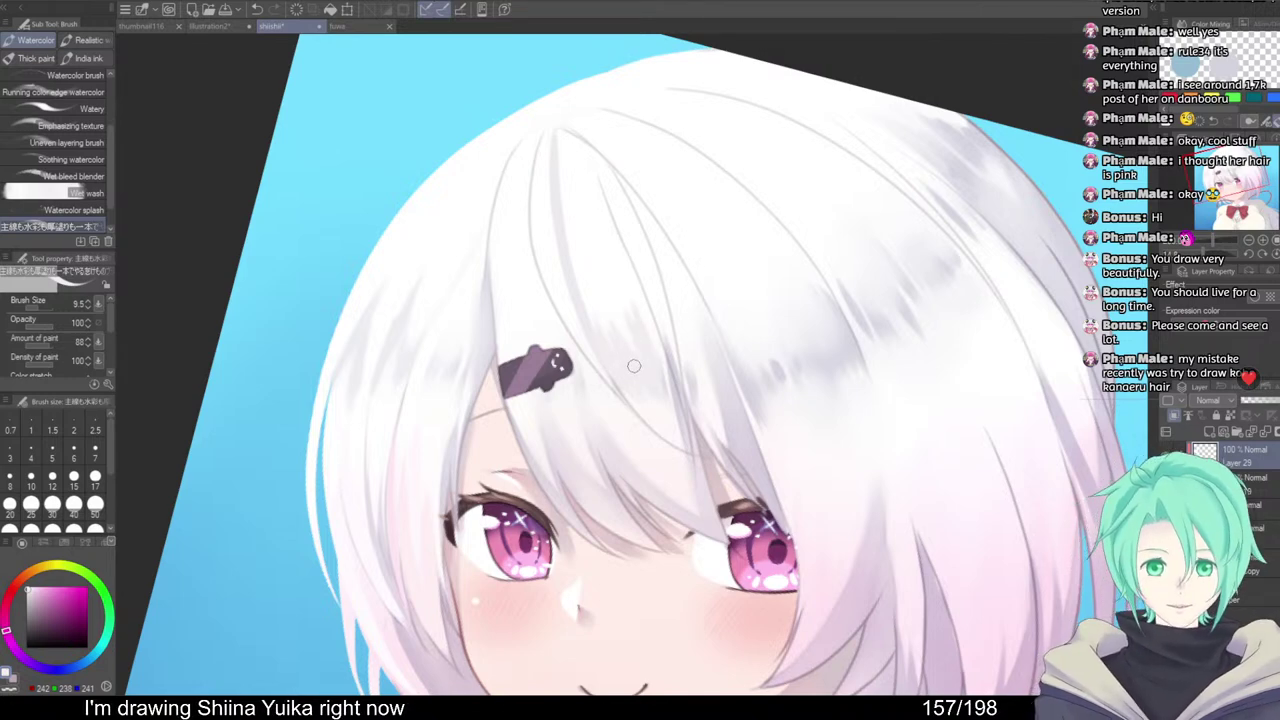
Blend the new bangs shading with sampled white, using brush sizes 34.5 and 24.5
{"action": "left_click", "coordinate": [603, 280], "text": "alt"}
{"action": "key", "text": "bracketright"}
{"action": "key", "text": "bracketright"}
{"action": "key", "text": "bracketright"}
{"action": "key", "text": "bracketright"}
{"action": "key", "text": "bracketright"}
{"action": "left_click_drag", "start_coordinate": [596, 305], "coordinate": [602, 332]}
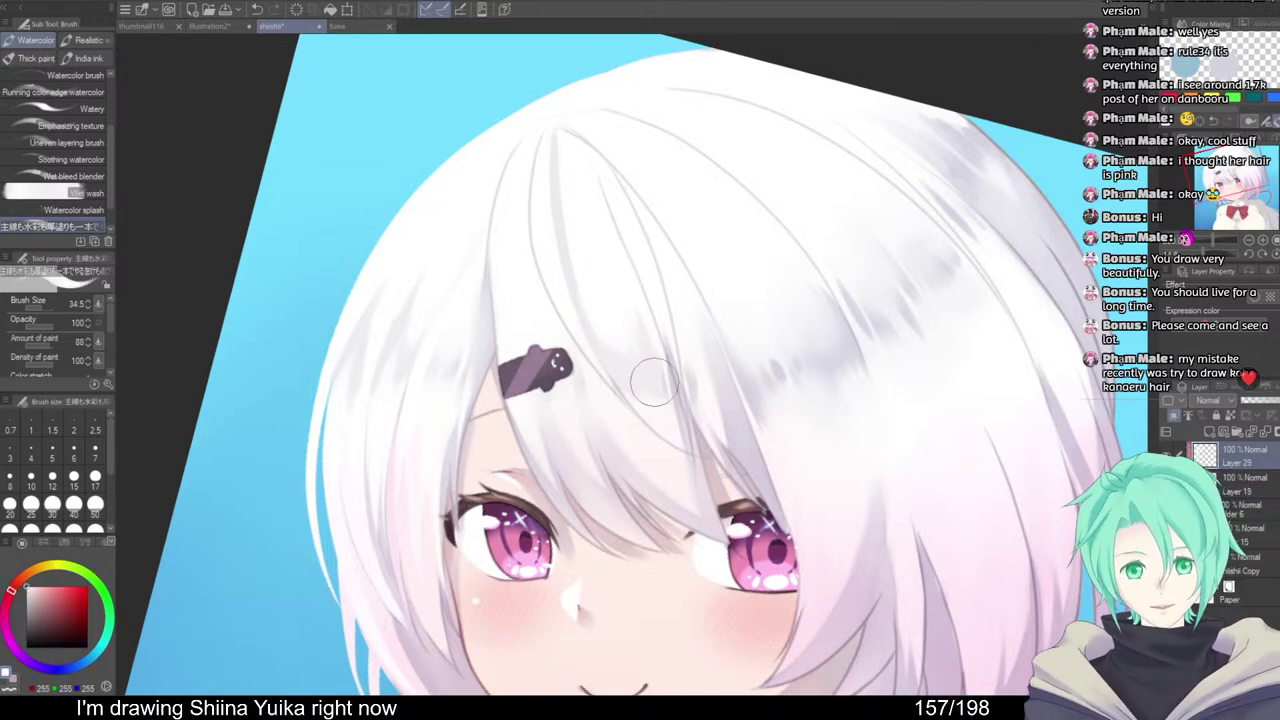
{"action": "key", "text": "bracketleft"}
{"action": "key", "text": "bracketleft"}
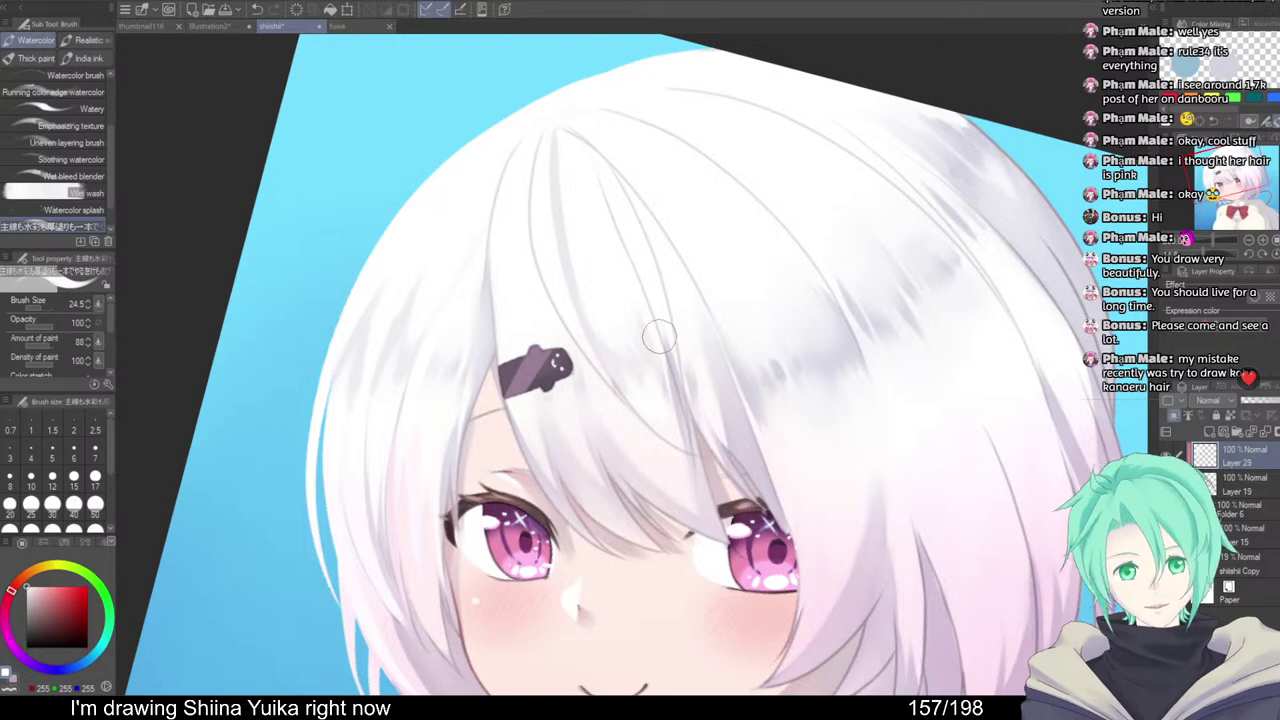
{"action": "left_click_drag", "start_coordinate": [662, 331], "coordinate": [602, 335]}
Brush sampled light grey (238, 235, 239) into the central bangs strand above the nose at brush size 24.5
{"action": "mouse_move", "coordinate": [762, 335]}
{"action": "left_mouse_down"}
{"action": "mouse_move", "coordinate": [755, 303]}
{"action": "mouse_move", "coordinate": [721, 271]}
{"action": "left_mouse_up"}
{"action": "scroll", "coordinate": [721, 271], "scroll_direction": "up", "scroll_amount": 1}
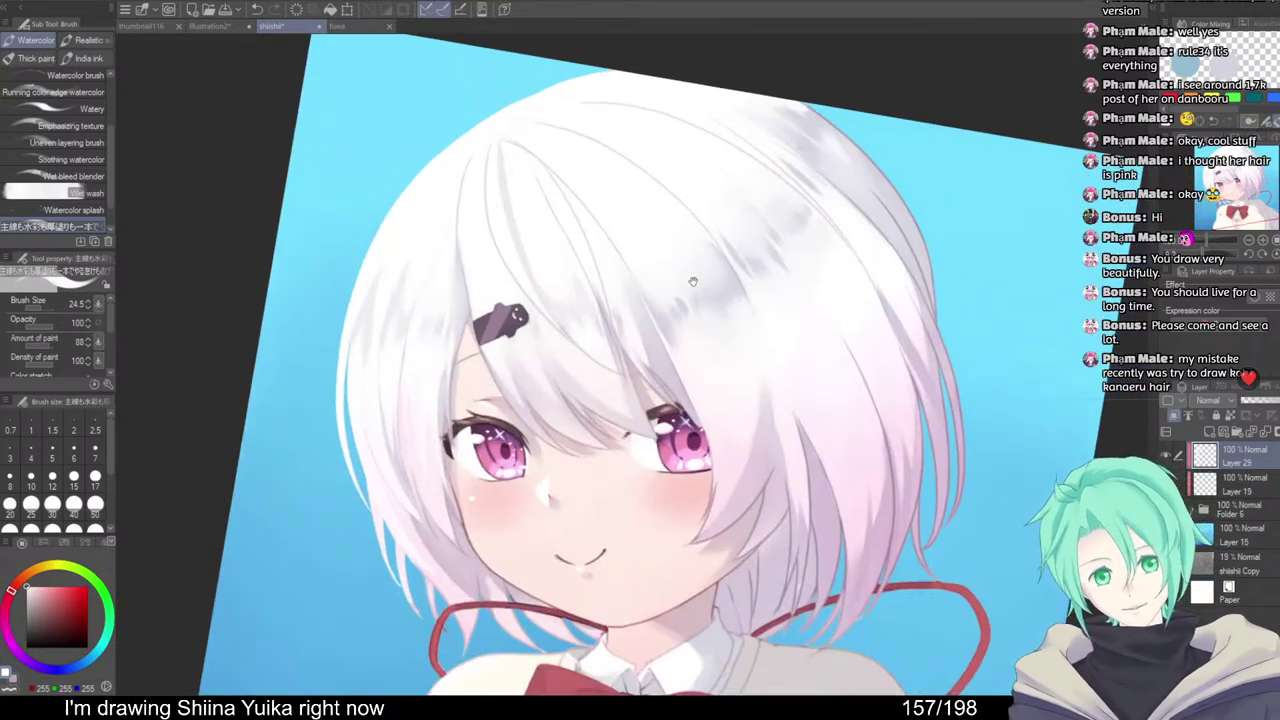
{"action": "scroll", "coordinate": [608, 242], "scroll_direction": "up", "scroll_amount": 1}
{"action": "left_click", "coordinate": [637, 309], "text": "alt"}
{"action": "left_click_drag", "start_coordinate": [608, 290], "coordinate": [630, 338]}
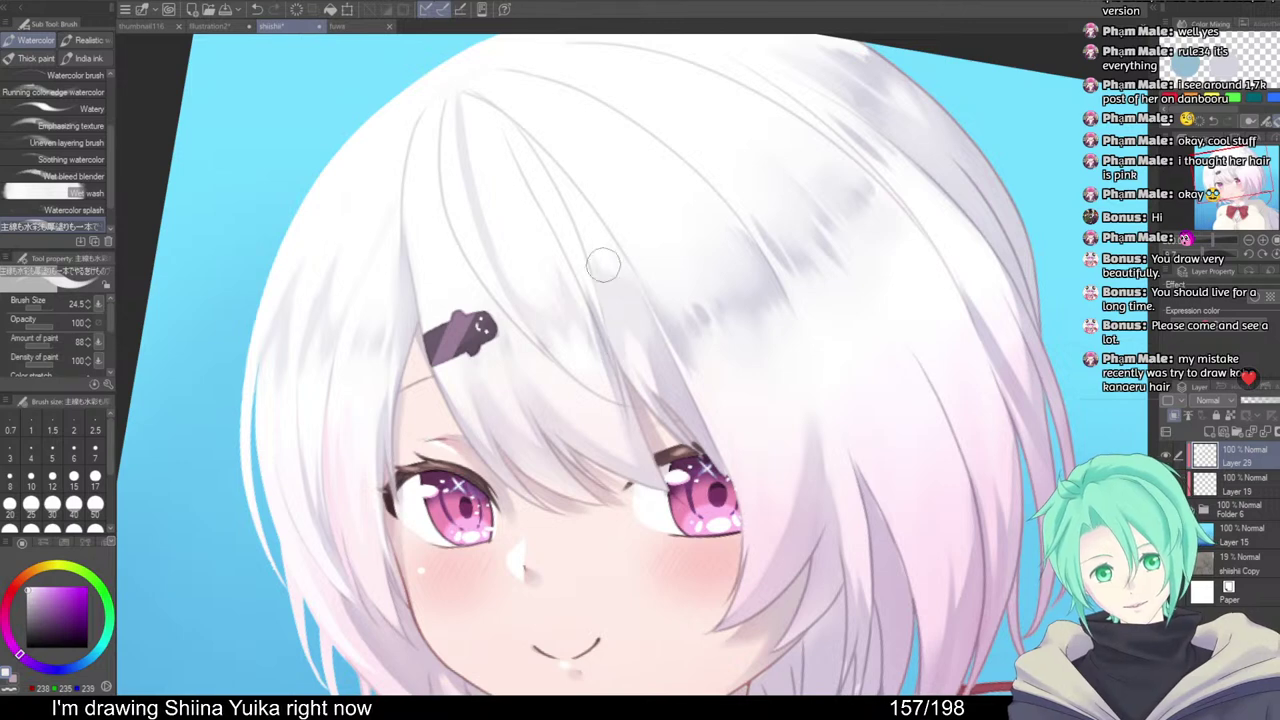
Smooth the shadow band beside the central bangs into a broad soft shade with progressively lighter sampled greys
{"action": "left_click", "coordinate": [686, 334], "text": "alt"}
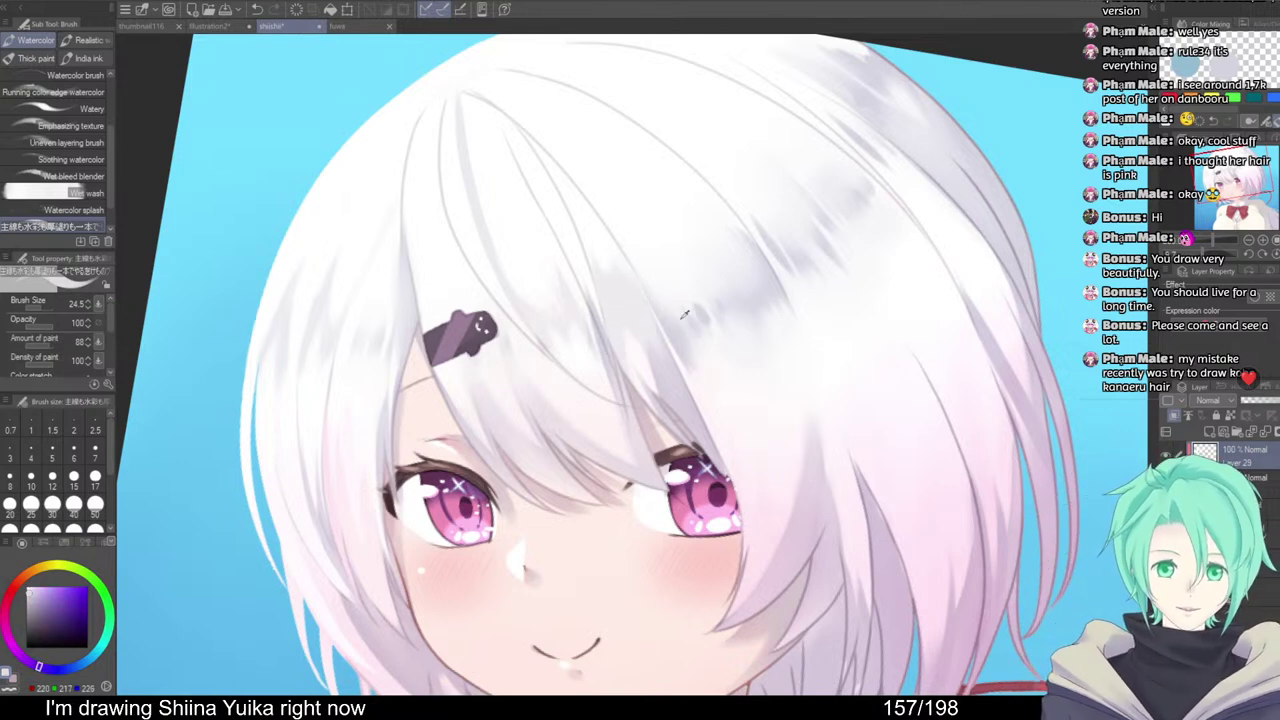
{"action": "left_click", "coordinate": [682, 320], "text": "alt"}
{"action": "left_click_drag", "start_coordinate": [654, 270], "coordinate": [694, 342]}
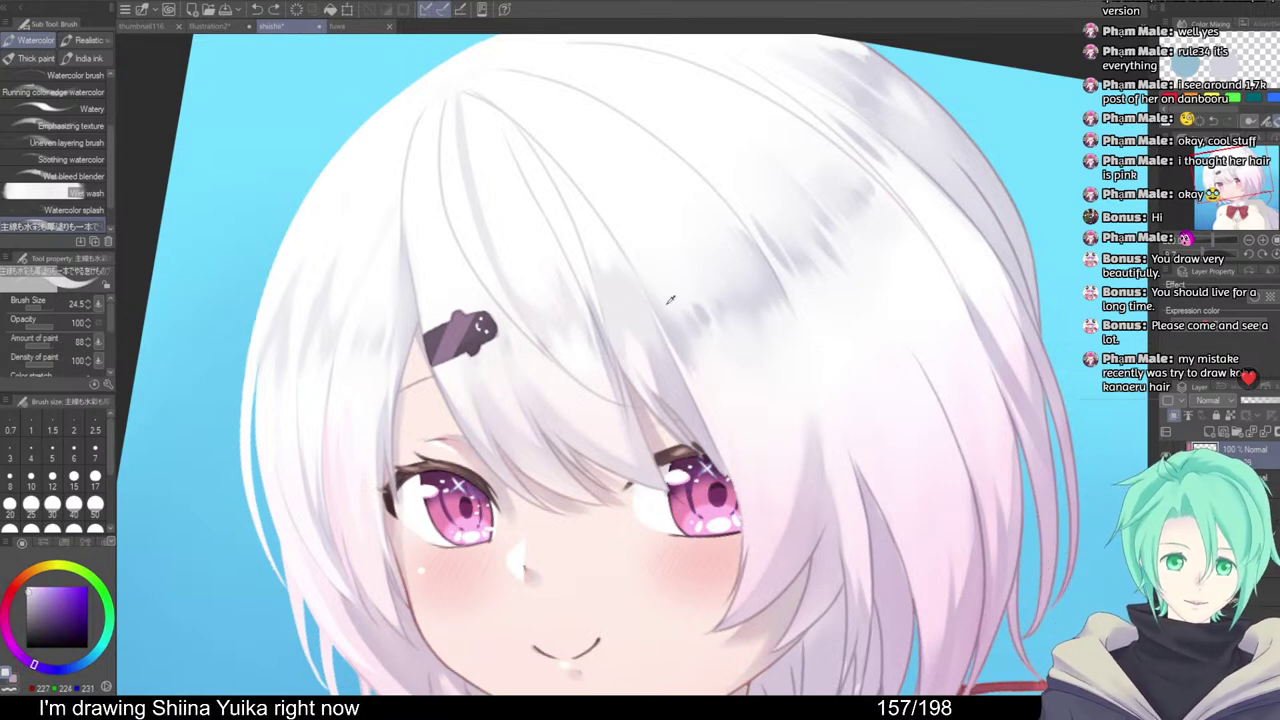
{"action": "left_click", "coordinate": [670, 300], "text": "alt"}
{"action": "mouse_move", "coordinate": [656, 283]}
{"action": "left_mouse_down"}
{"action": "mouse_move", "coordinate": [682, 335]}
{"action": "mouse_move", "coordinate": [652, 266]}
{"action": "mouse_move", "coordinate": [722, 344]}
{"action": "left_mouse_up"}
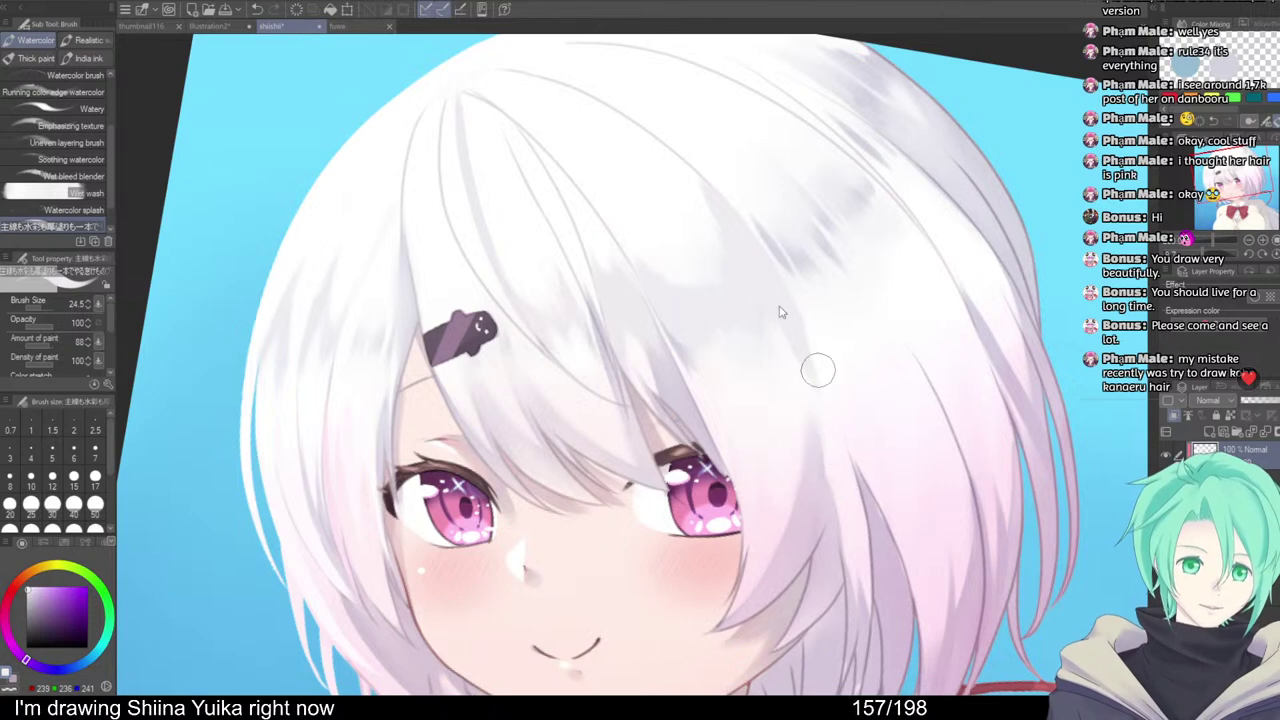
Paint a soft strand edge down the large front lock below the shadow band with sampled grey and pink, reducing brush size to 13.8
{"action": "left_click_drag", "start_coordinate": [818, 370], "coordinate": [821, 412]}
{"action": "left_click", "coordinate": [782, 373], "text": "alt"}
{"action": "left_click_drag", "start_coordinate": [780, 354], "coordinate": [807, 467]}
{"action": "left_click", "coordinate": [819, 452], "text": "alt"}
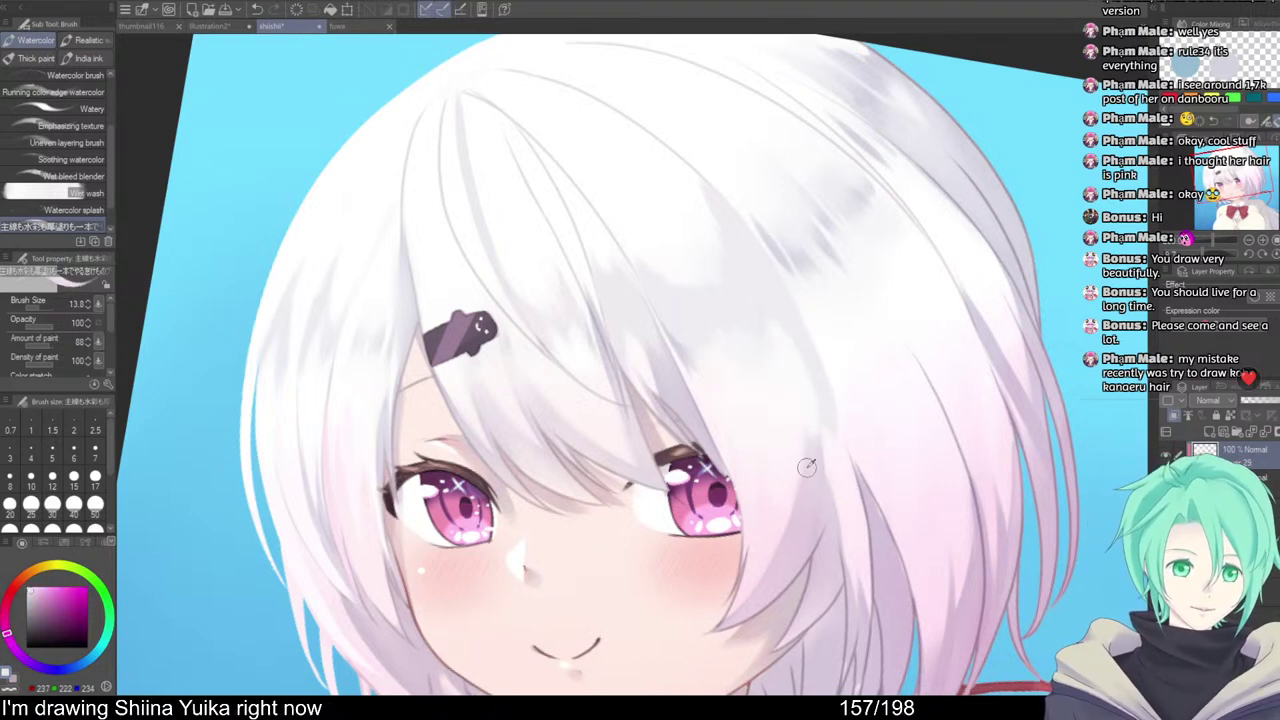
{"action": "left_click", "coordinate": [806, 467], "text": "alt"}
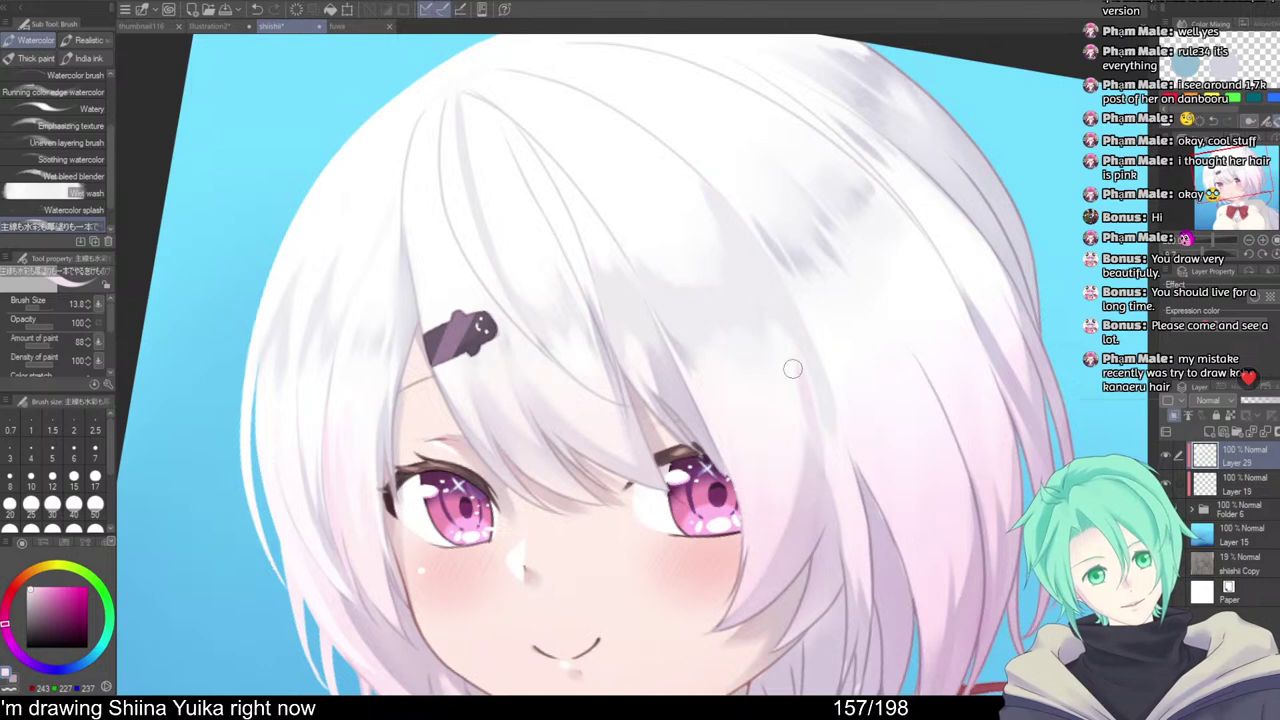
{"action": "left_click", "coordinate": [826, 484], "text": "alt"}
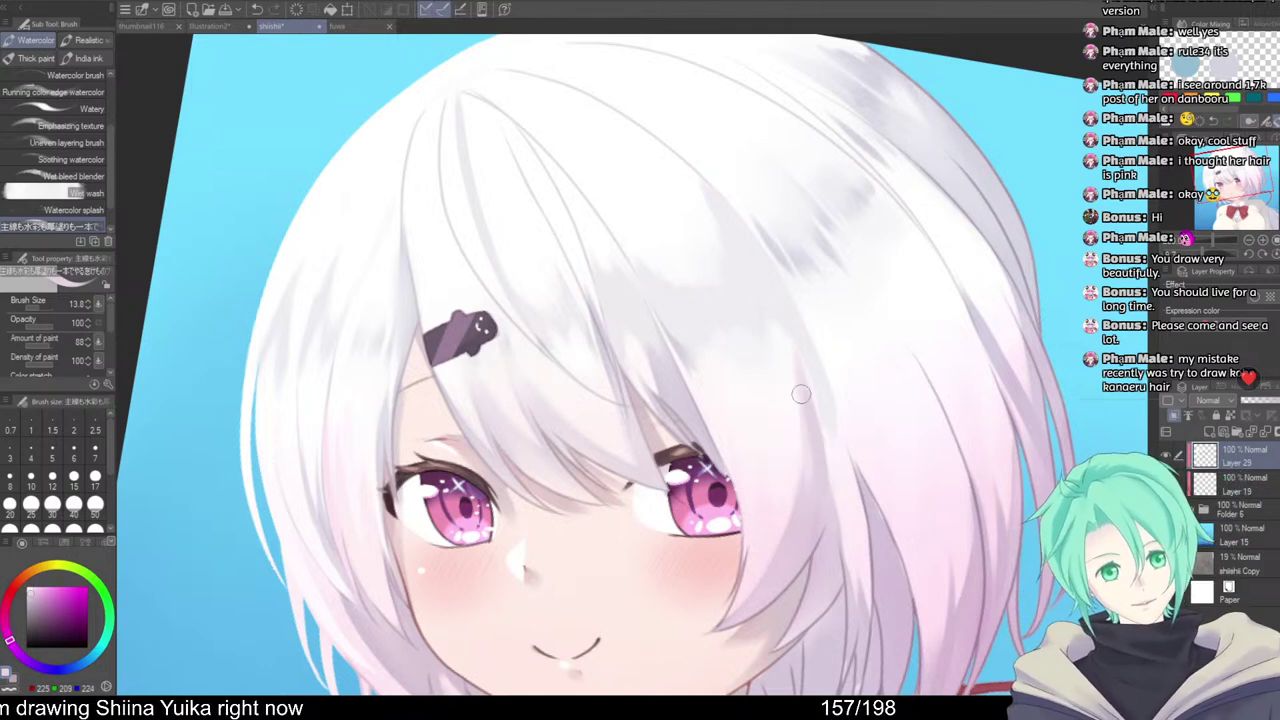
{"action": "scroll", "coordinate": [832, 389], "scroll_direction": "down", "scroll_amount": 2}
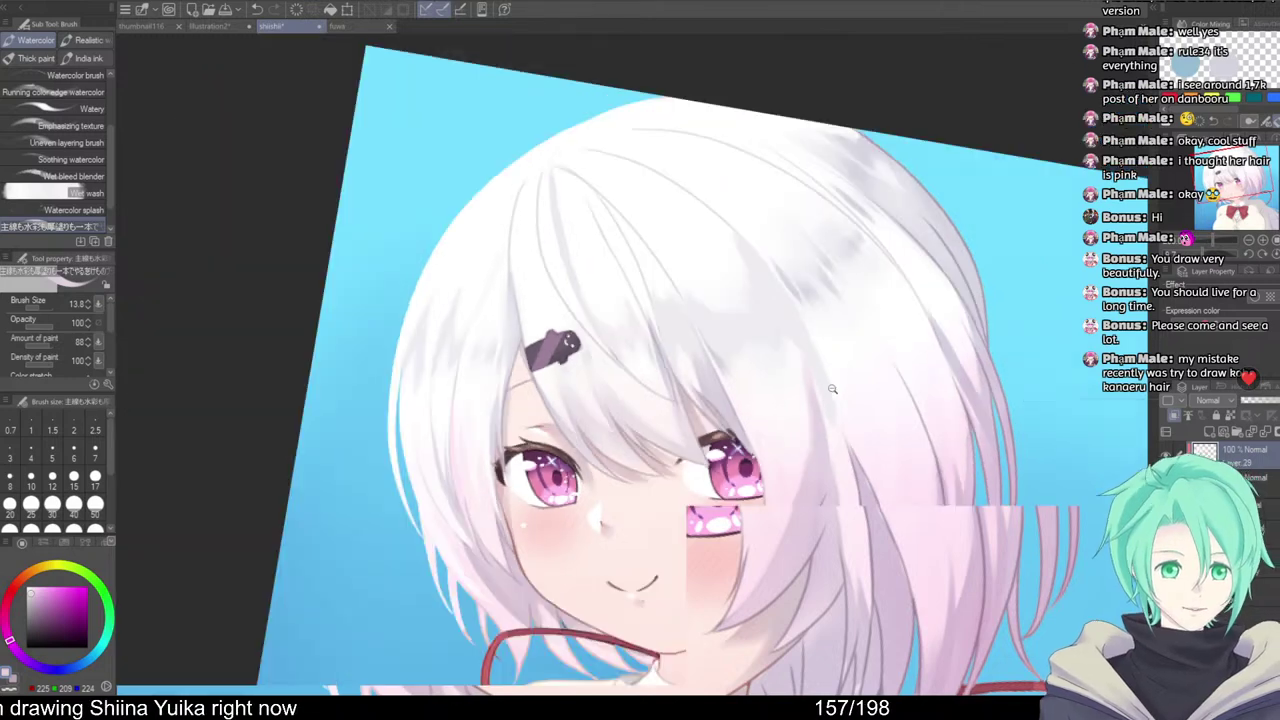
Examine the hair shading across the whole portrait in mirrored view
{"action": "left_click", "coordinate": [832, 389], "text": "alt"}
{"action": "left_click_drag", "start_coordinate": [886, 389], "coordinate": [918, 336]}
{"action": "left_click", "coordinate": [914, 334], "text": "alt"}
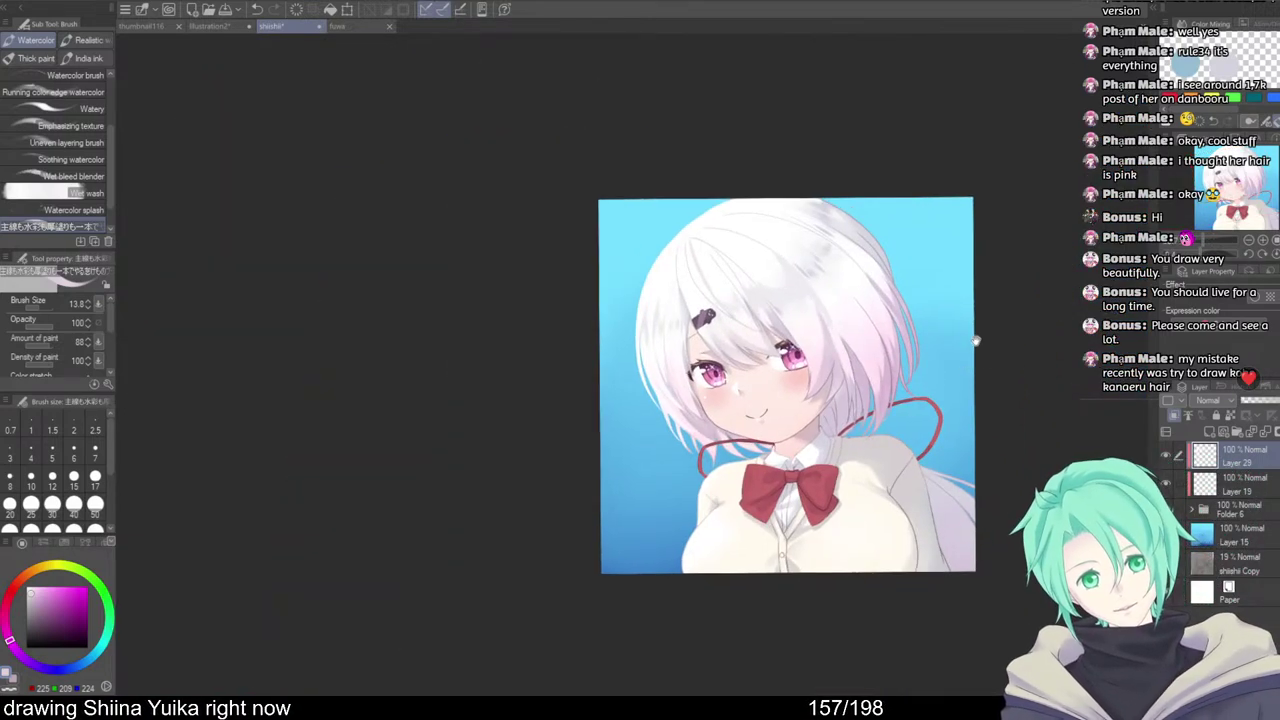
{"action": "key", "text": "h"}
{"action": "mouse_move", "coordinate": [745, 436]}
{"action": "left_mouse_down"}
{"action": "mouse_move", "coordinate": [797, 489]}
{"action": "mouse_move", "coordinate": [837, 440]}
{"action": "left_mouse_up"}
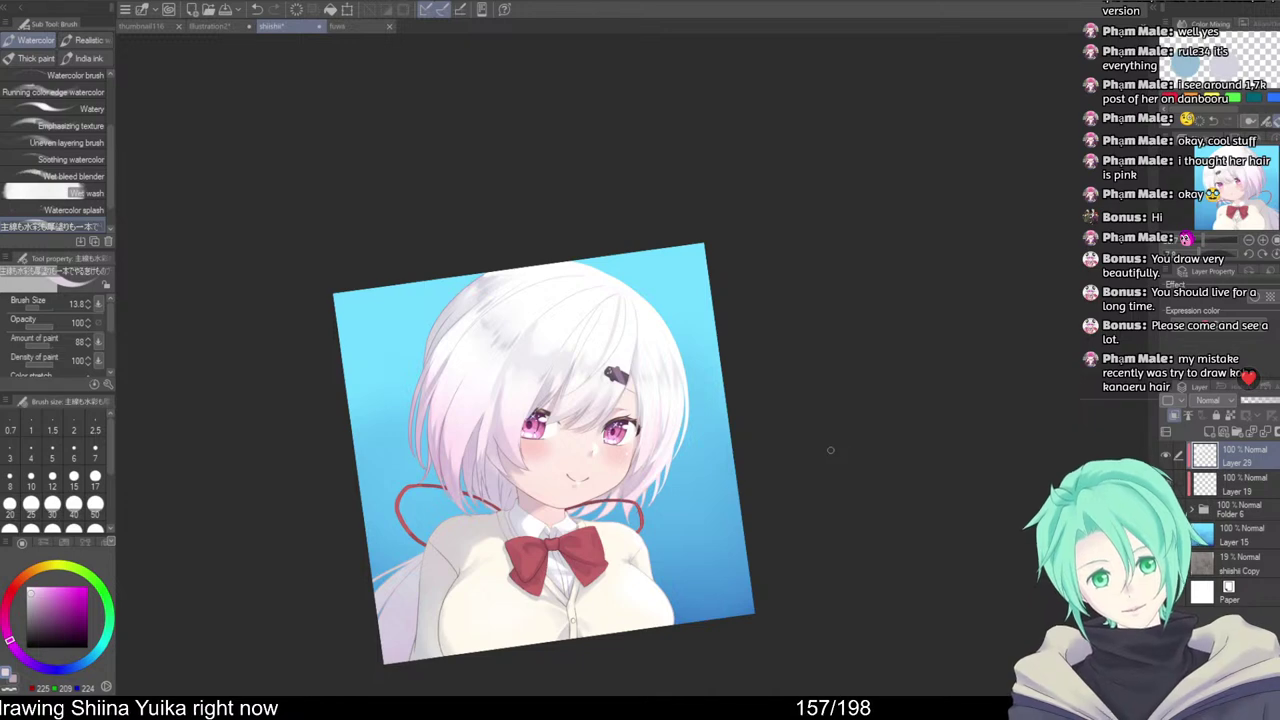
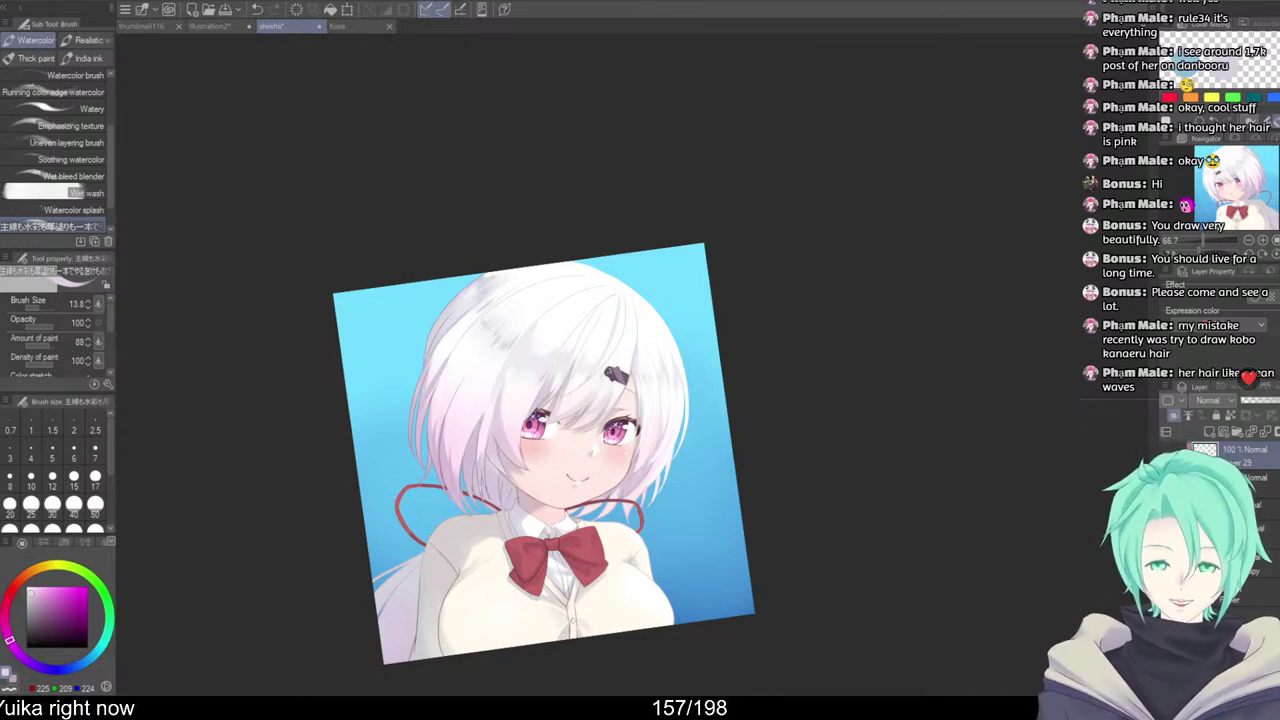
{"action": "left_click_drag", "start_coordinate": [742, 389], "coordinate": [829, 364]}
{"action": "scroll", "coordinate": [762, 305], "scroll_direction": "up", "scroll_amount": 2}
Refine the central bangs strand above the eye with sampled grey (221, 214, 225) at brush size 4.9, undoing the last stroke
{"action": "key", "text": "h"}
{"action": "scroll", "coordinate": [806, 344], "scroll_direction": "up", "scroll_amount": 5}
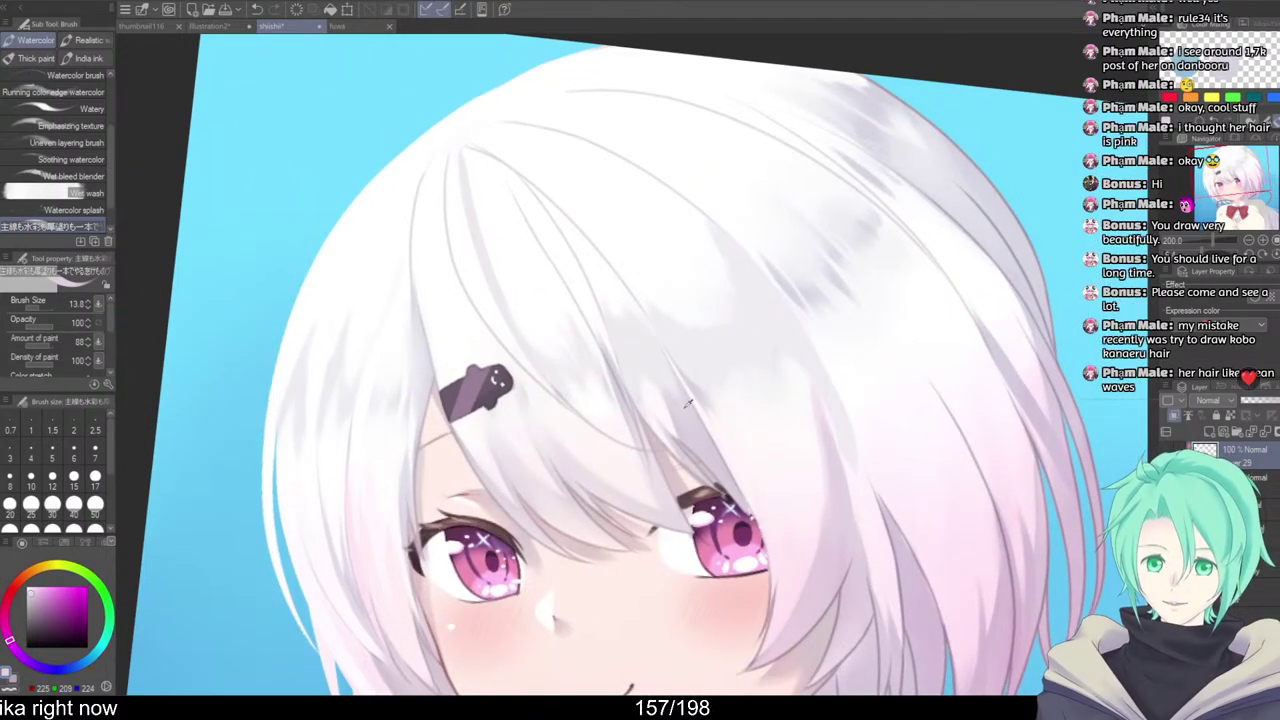
{"action": "left_click", "coordinate": [680, 402], "text": "alt"}
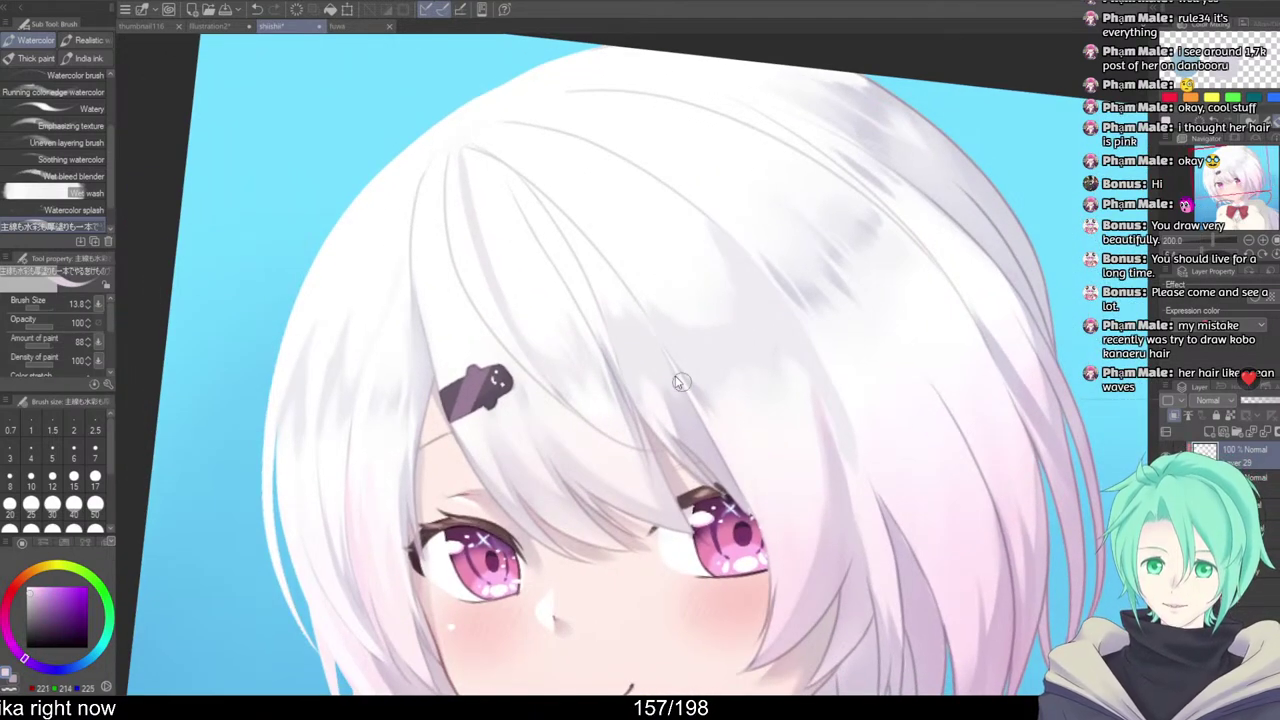
{"action": "left_click_drag", "start_coordinate": [682, 382], "coordinate": [677, 382]}
{"action": "mouse_move", "coordinate": [627, 293]}
{"action": "left_mouse_down"}
{"action": "mouse_move", "coordinate": [660, 349]}
{"action": "mouse_move", "coordinate": [614, 268]}
{"action": "mouse_move", "coordinate": [704, 436]}
{"action": "left_mouse_up"}
{"action": "key", "text": "ctrl+z"}
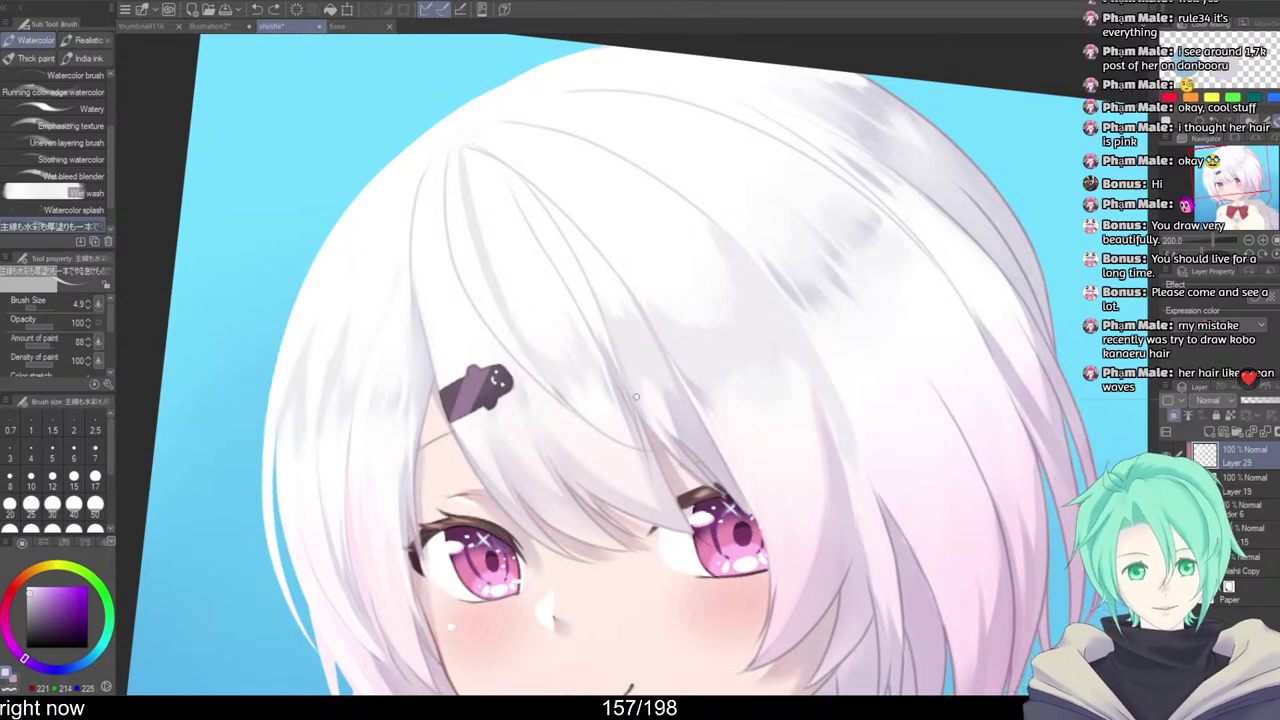
Touch up the bangs strand tips between the eyes with sampled pinkish white (249, 243, 246), undoing unwanted strokes
{"action": "left_click", "coordinate": [672, 446], "text": "alt"}
{"action": "left_click_drag", "start_coordinate": [656, 432], "coordinate": [679, 473]}
{"action": "key", "text": "ctrl+z"}
{"action": "left_click", "coordinate": [648, 408], "text": "alt"}
{"action": "key", "text": "ctrl+z"}
{"action": "left_click", "coordinate": [649, 414], "text": "alt"}
{"action": "mouse_move", "coordinate": [652, 430]}
{"action": "left_mouse_down"}
{"action": "mouse_move", "coordinate": [706, 485]}
{"action": "mouse_move", "coordinate": [668, 416]}
{"action": "left_mouse_up"}
{"action": "left_click_drag", "start_coordinate": [668, 416], "coordinate": [655, 423], "text": "shift"}
{"action": "left_click_drag", "start_coordinate": [563, 385], "coordinate": [589, 440]}
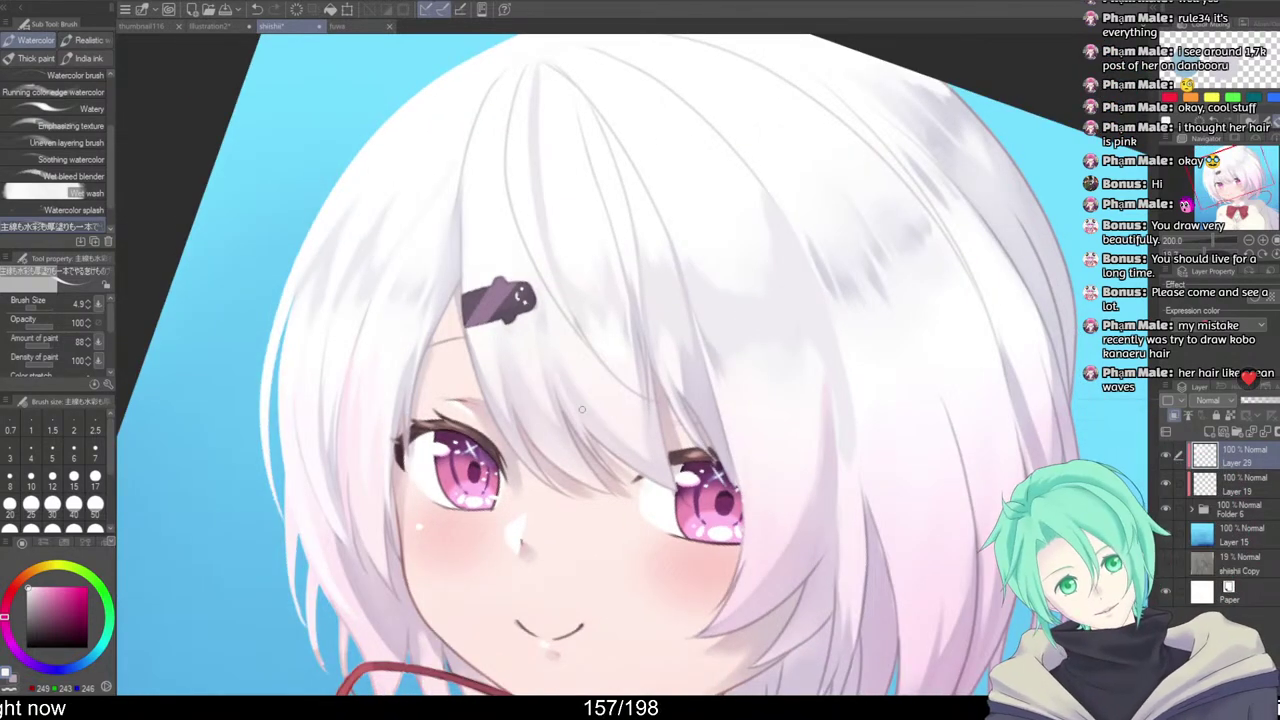
{"action": "key", "text": "ctrl+z"}
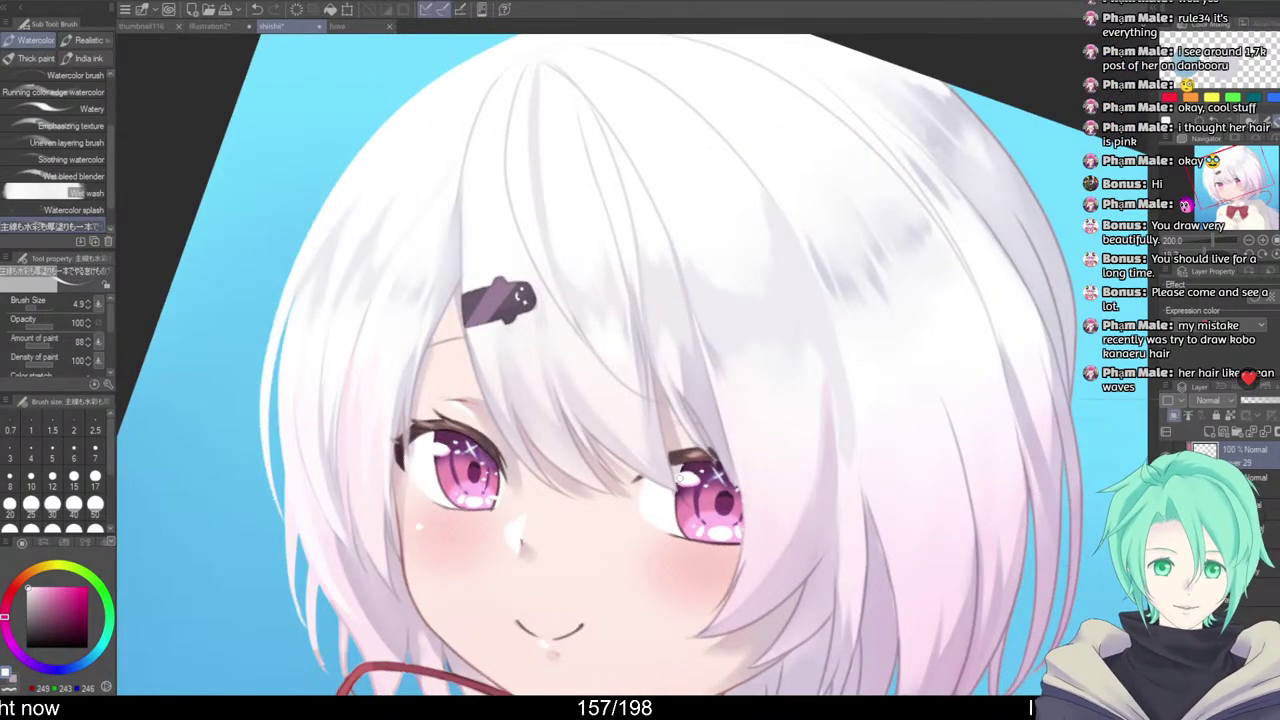
{"action": "left_click", "coordinate": [632, 452], "text": "alt"}
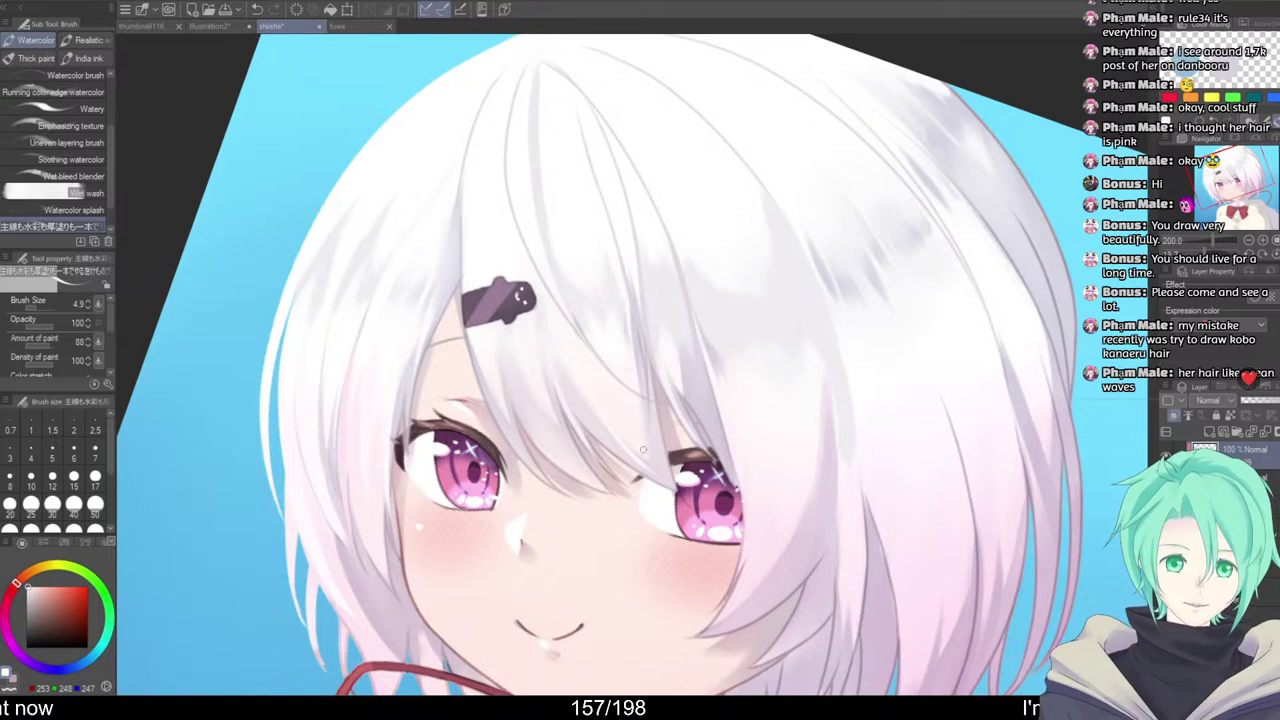
Paint thin strands into the shadow band beside the central bangs with sampled violet-grey (218, 212, 224) at brush sizes 4.9 and 6.8
{"action": "left_click", "coordinate": [719, 359], "text": "alt"}
{"action": "left_click_drag", "start_coordinate": [719, 359], "coordinate": [757, 254], "text": "shift"}
{"action": "left_click", "coordinate": [703, 297], "text": "ctrl"}
{"action": "left_click_drag", "start_coordinate": [703, 297], "coordinate": [720, 317]}
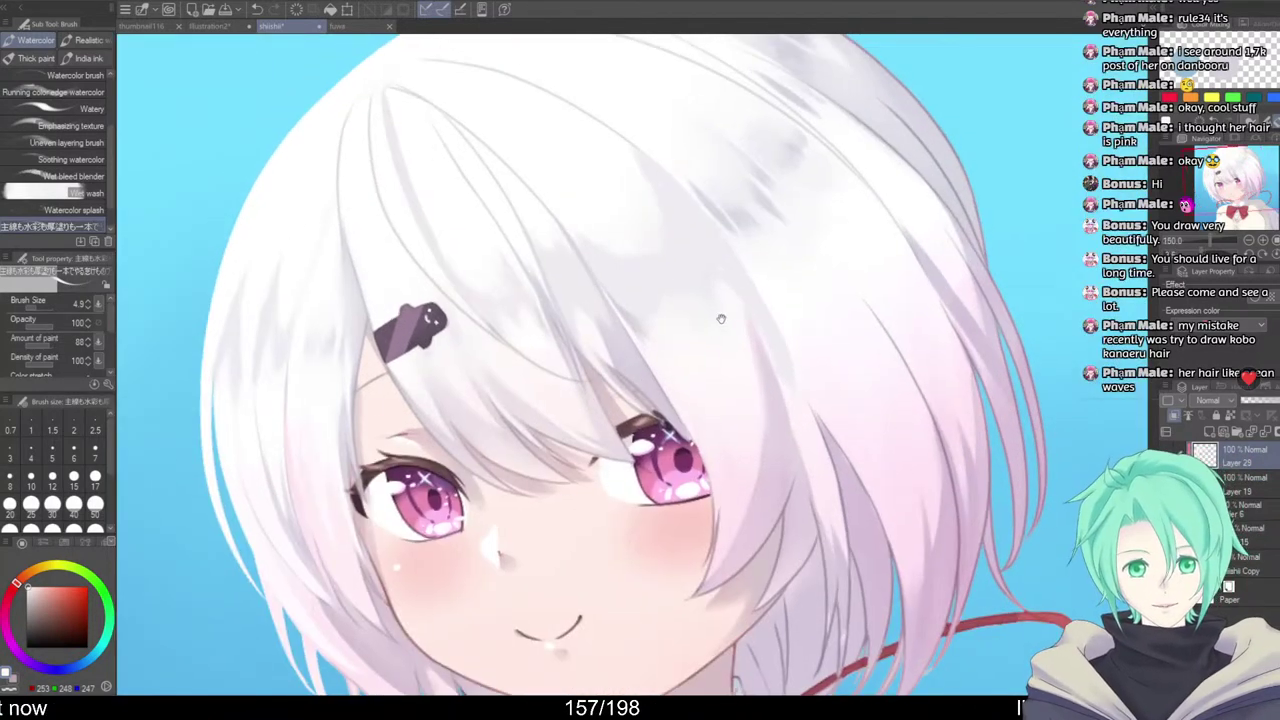
{"action": "left_click", "coordinate": [632, 317], "text": "alt"}
{"action": "left_click", "coordinate": [634, 320], "text": "alt"}
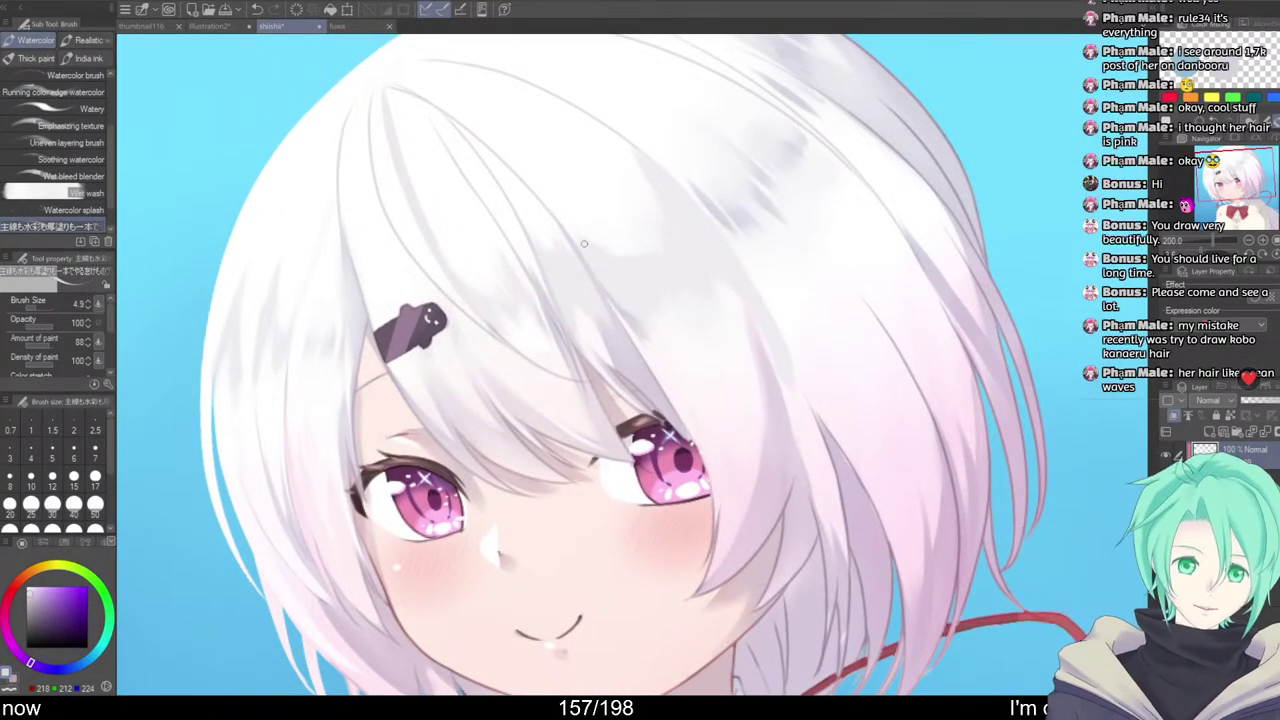
{"action": "left_click_drag", "start_coordinate": [590, 258], "coordinate": [606, 286]}
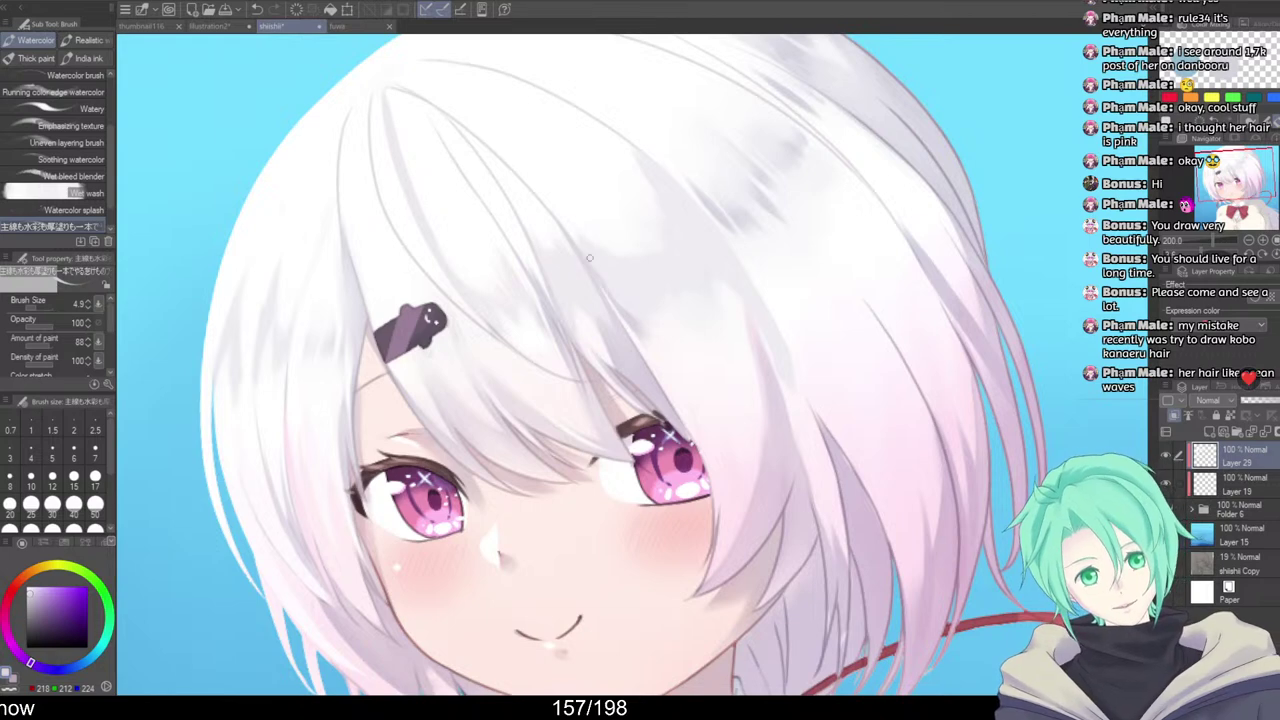
{"action": "key", "text": "bracketright"}
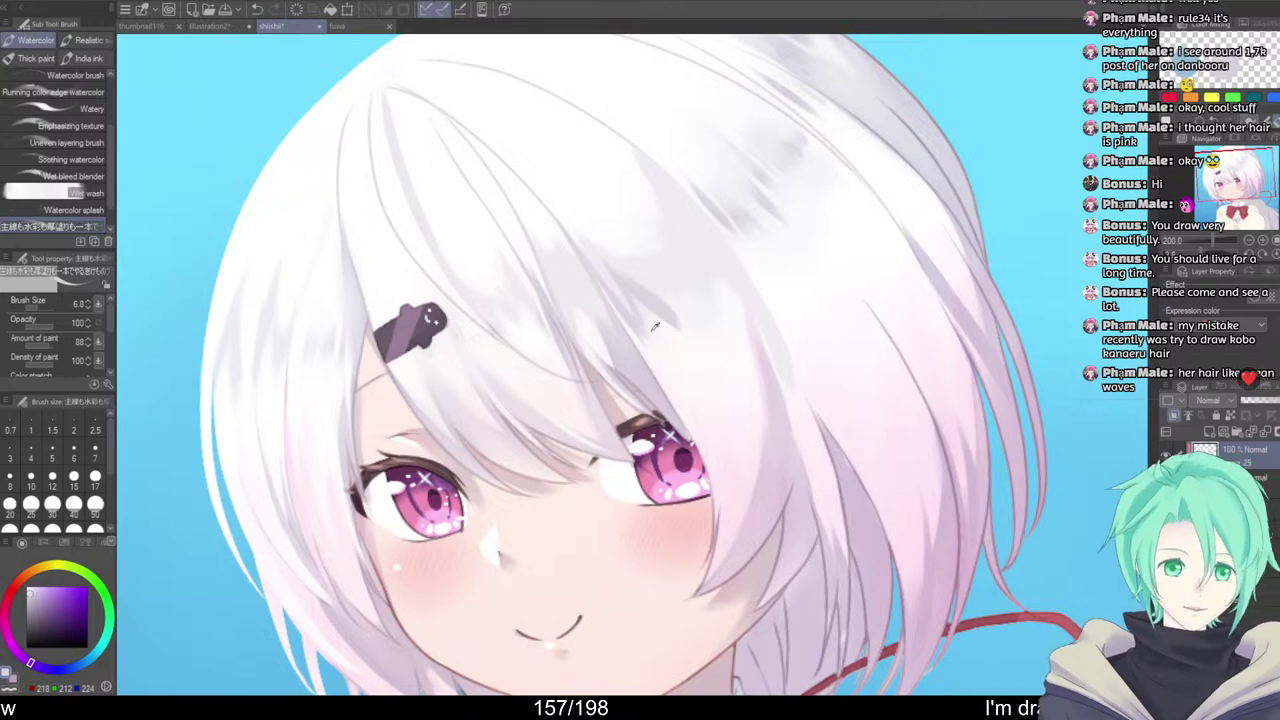
Blend the new strands with sampled light tones (239, 236, 241) and (255, 249, 250), enlarging the brush to 16.4
{"action": "left_click", "coordinate": [637, 270], "text": "alt"}
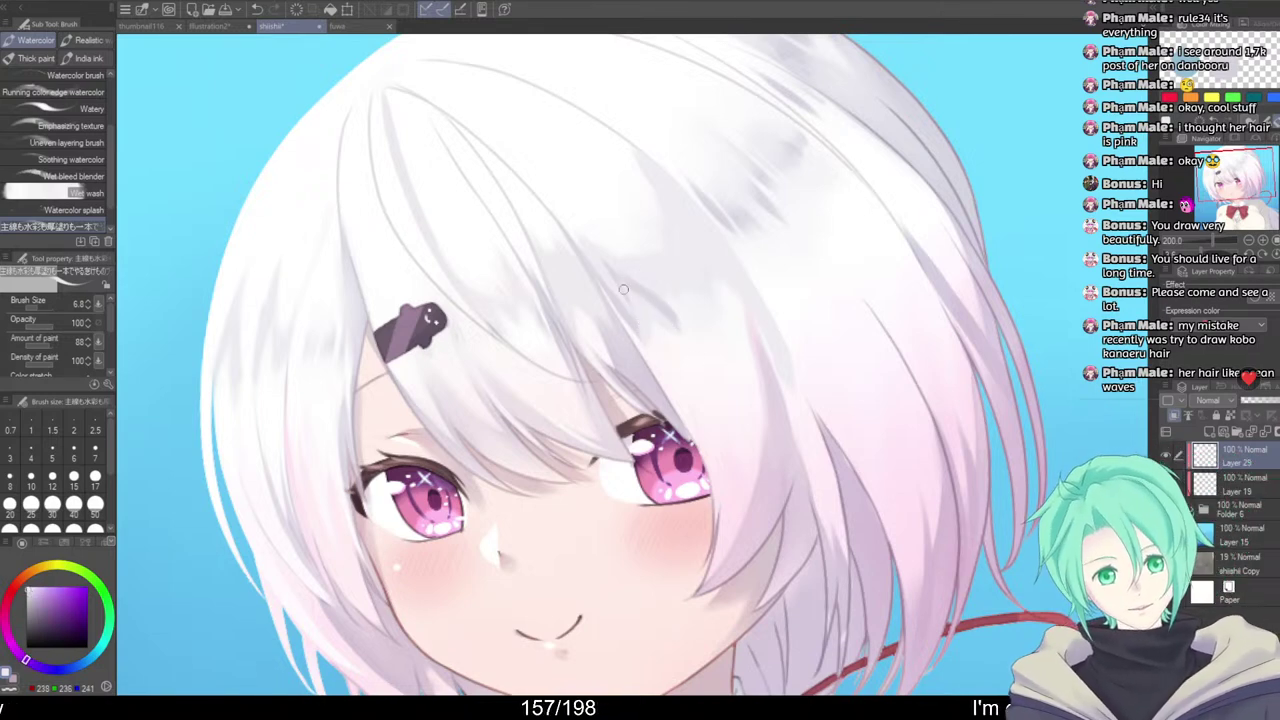
{"action": "scroll", "coordinate": [682, 276], "scroll_direction": "down", "scroll_amount": 3}
{"action": "scroll", "coordinate": [694, 300], "scroll_direction": "up", "scroll_amount": 3}
{"action": "left_click_drag", "start_coordinate": [655, 324], "coordinate": [684, 357]}
{"action": "left_click", "coordinate": [677, 347], "text": "alt"}
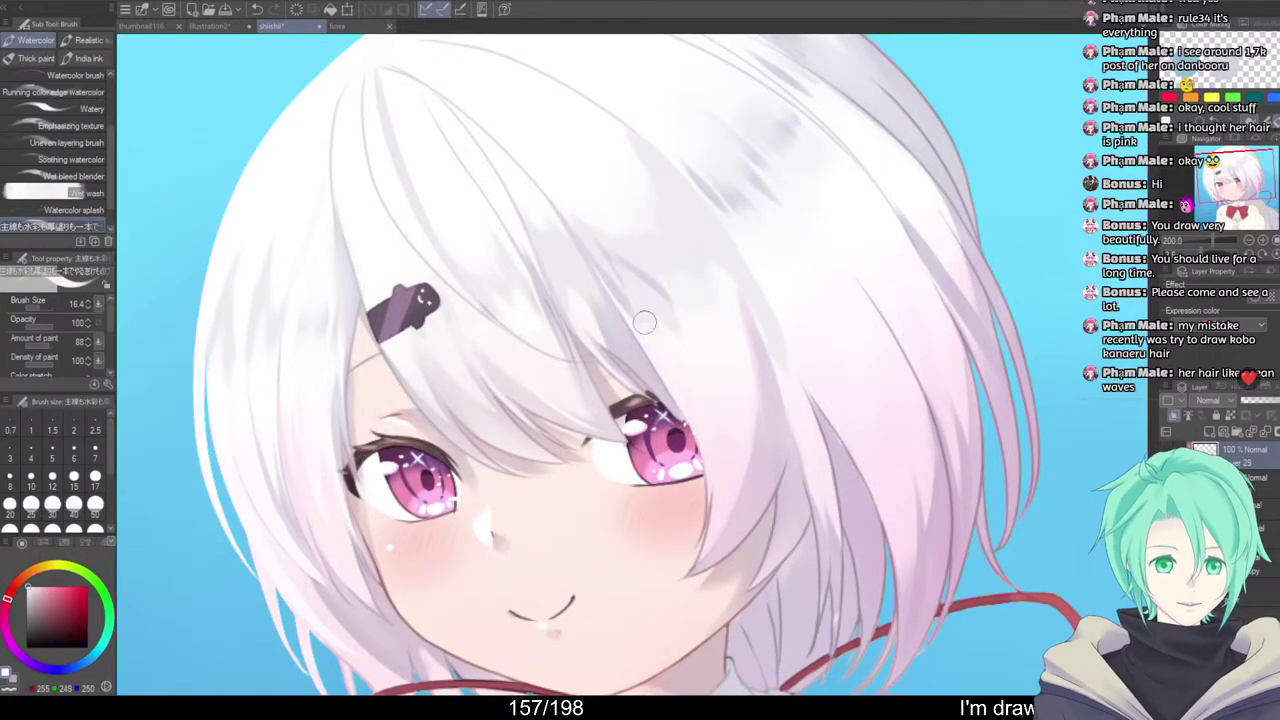
Reshape the lower edge of the bangs' shadow band with sampled grey (219, 214, 225) and pinkish white (255, 249, 250)
{"action": "left_click", "coordinate": [627, 257], "text": "alt"}
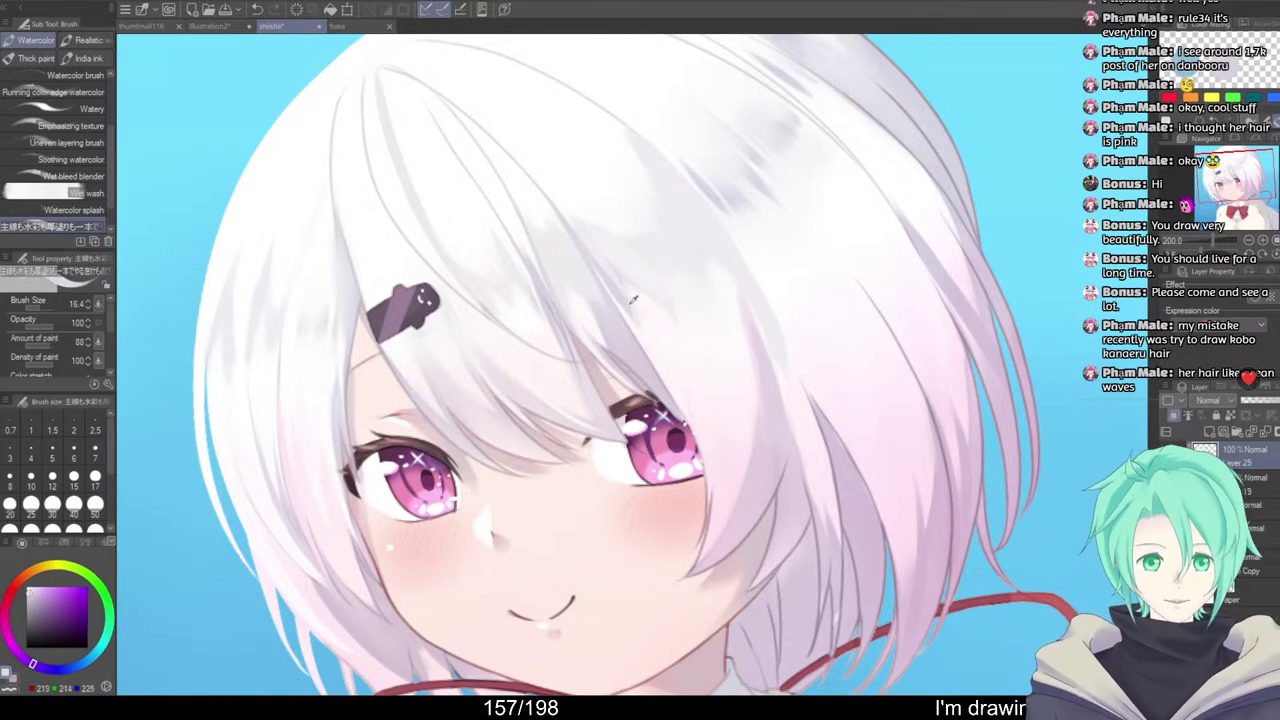
{"action": "left_click", "coordinate": [628, 299], "text": "alt"}
{"action": "left_click_drag", "start_coordinate": [609, 261], "coordinate": [631, 307]}
{"action": "left_click", "coordinate": [650, 318], "text": "alt"}
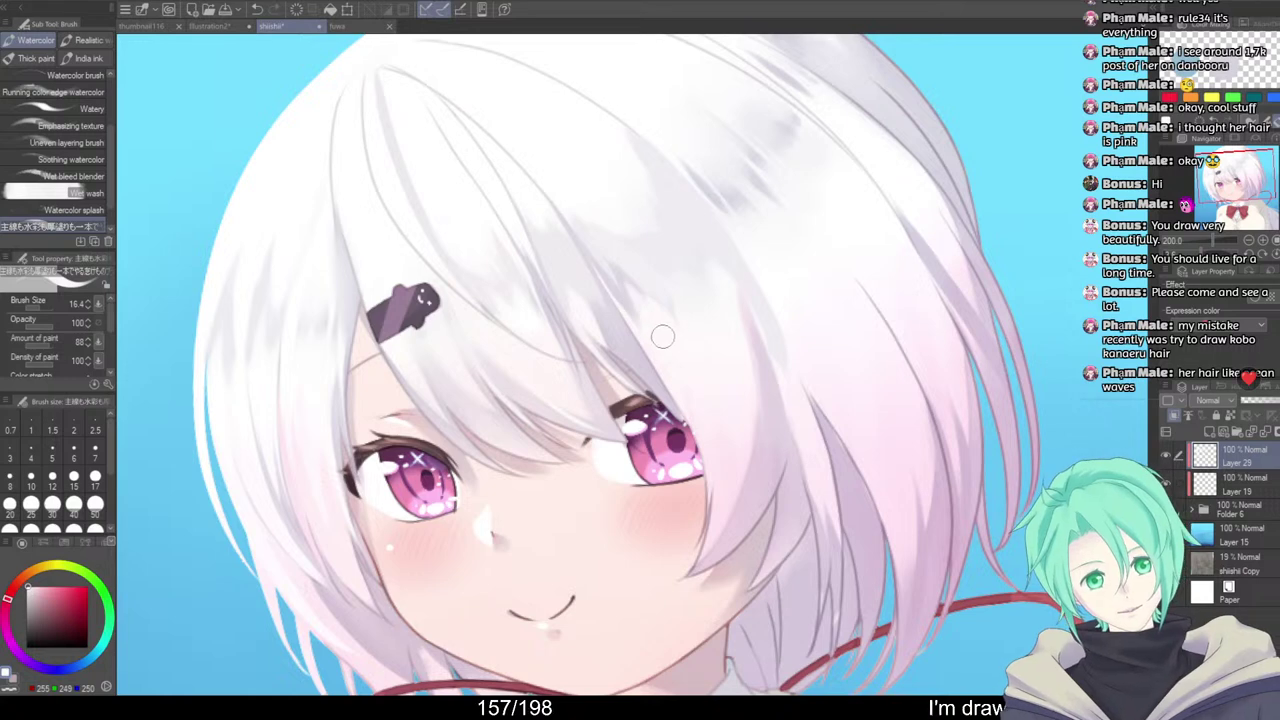
Brighten the upper edge of the front hair's shadow band with sampled light grey (243, 241, 244) and pure white
{"action": "left_click", "coordinate": [610, 251], "text": "alt"}
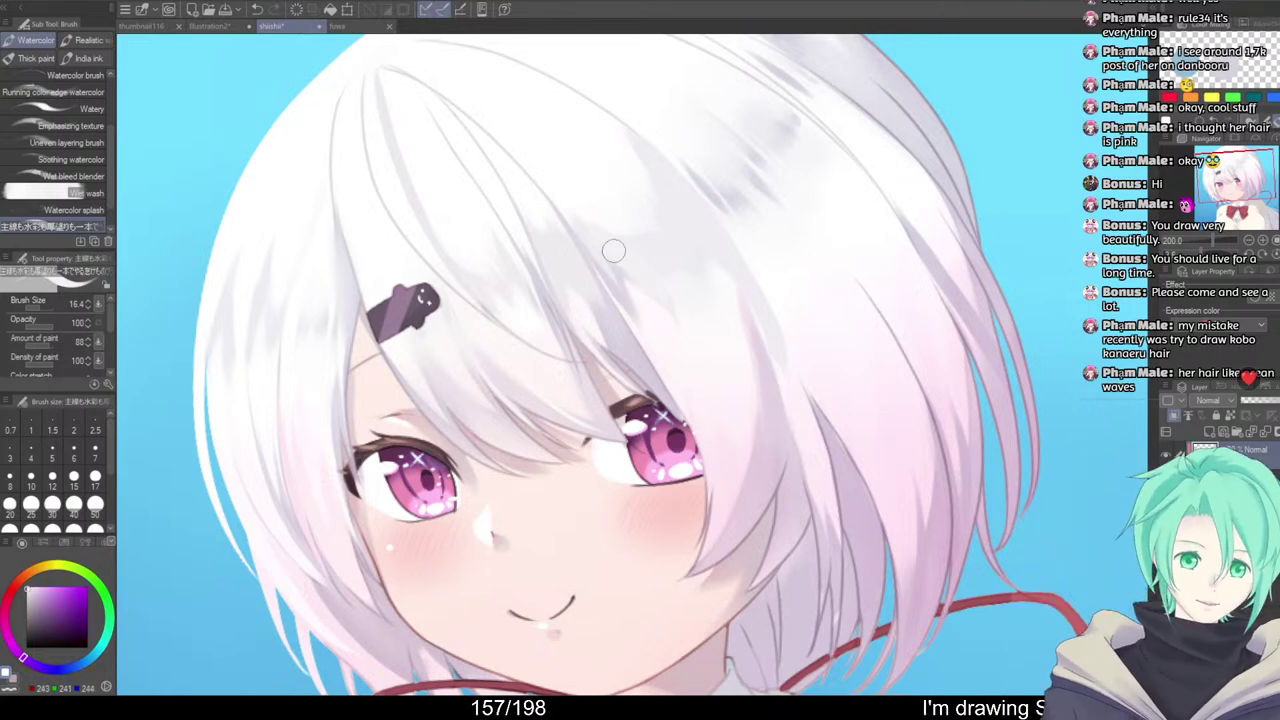
{"action": "scroll", "coordinate": [690, 183], "scroll_direction": "down", "scroll_amount": 1}
{"action": "left_click_drag", "start_coordinate": [753, 181], "coordinate": [650, 208]}
{"action": "scroll", "coordinate": [648, 210], "scroll_direction": "up", "scroll_amount": 1}
{"action": "left_click", "coordinate": [637, 245], "text": "alt"}
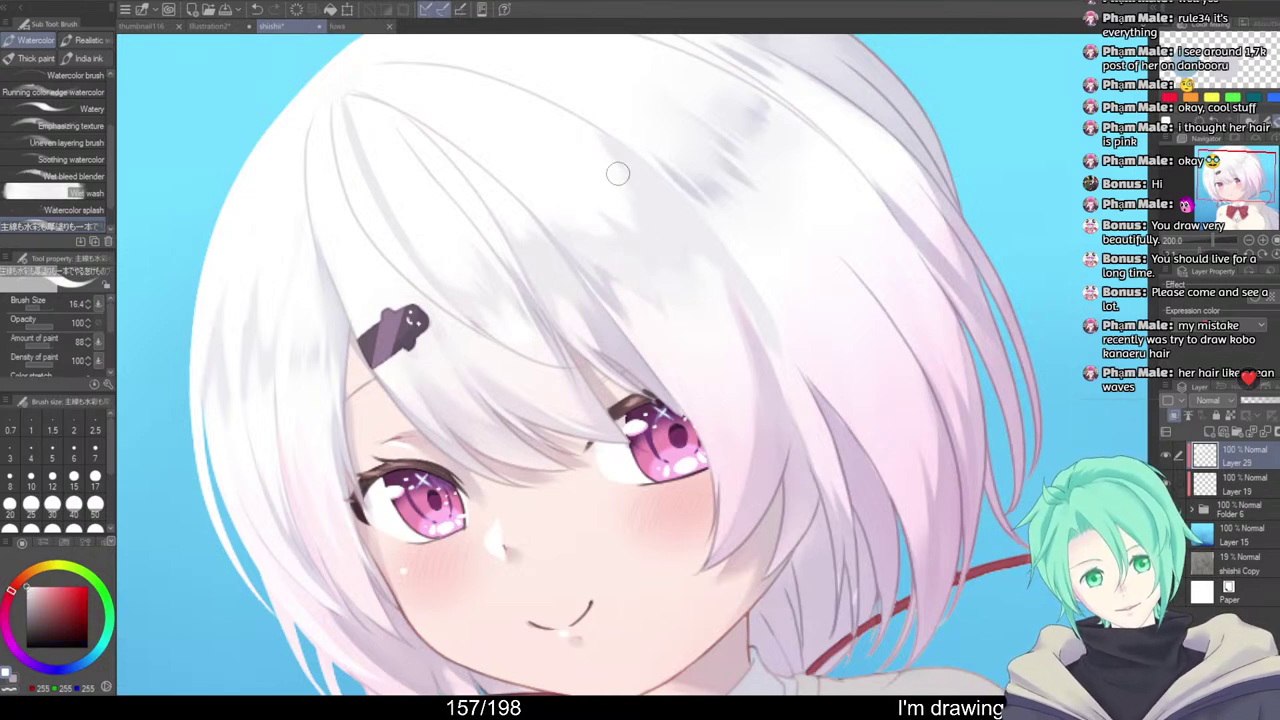
Inspect the revised front hair from a distance and in mirrored view
{"action": "scroll", "coordinate": [700, 195], "scroll_direction": "down", "scroll_amount": 3}
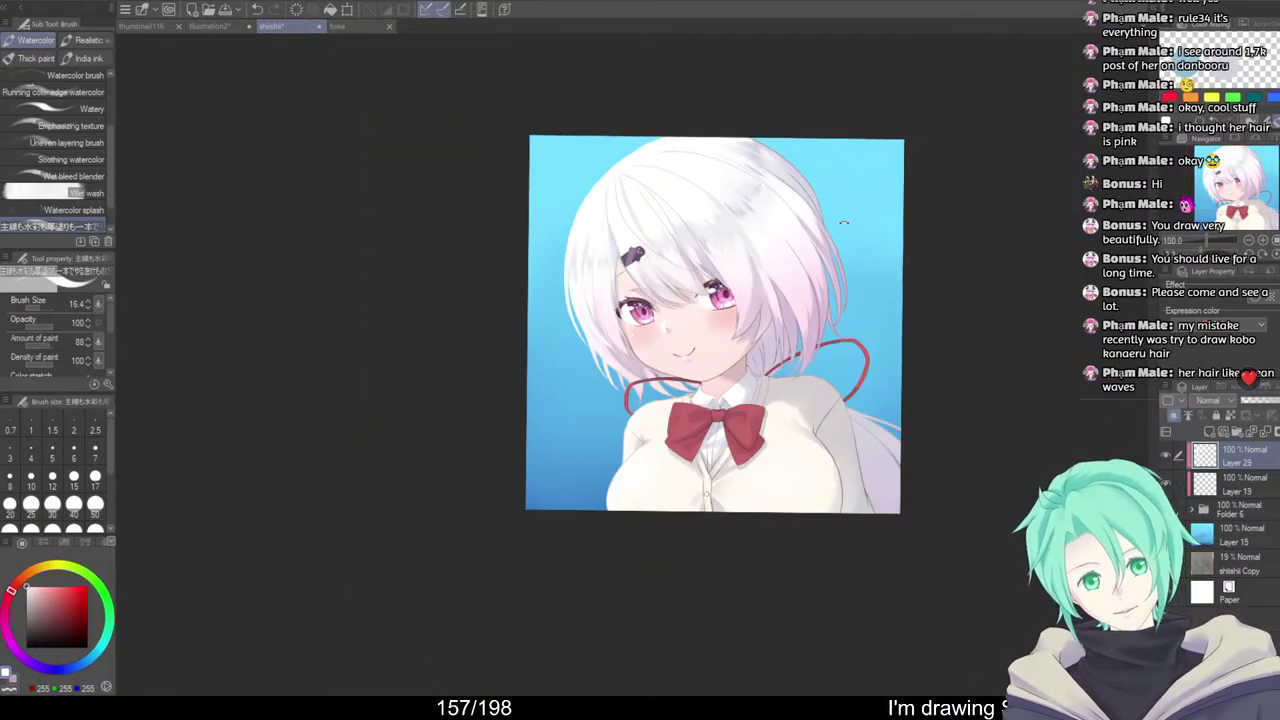
{"action": "left_click_drag", "start_coordinate": [844, 222], "coordinate": [862, 206]}
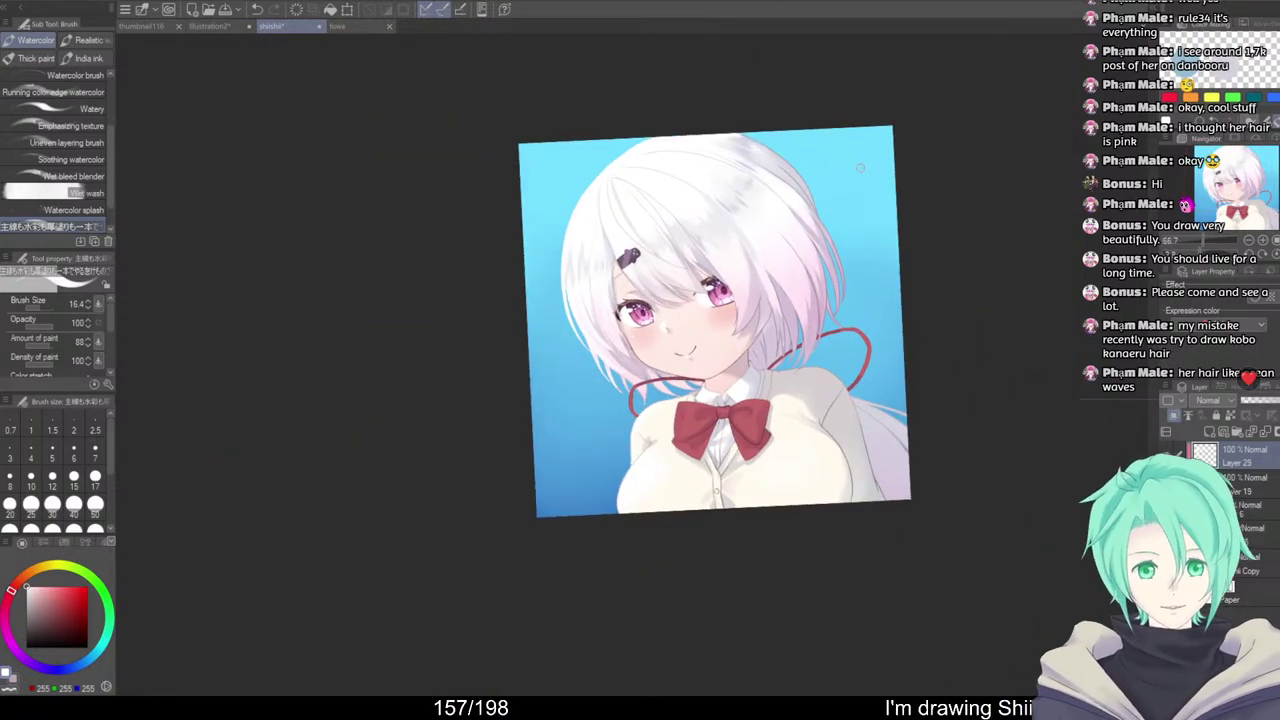
{"action": "key", "text": "h"}
{"action": "left_click_drag", "start_coordinate": [705, 265], "coordinate": [759, 372]}
{"action": "left_click_drag", "start_coordinate": [789, 418], "coordinate": [794, 405]}
{"action": "scroll", "coordinate": [727, 289], "scroll_direction": "up", "scroll_amount": 2}
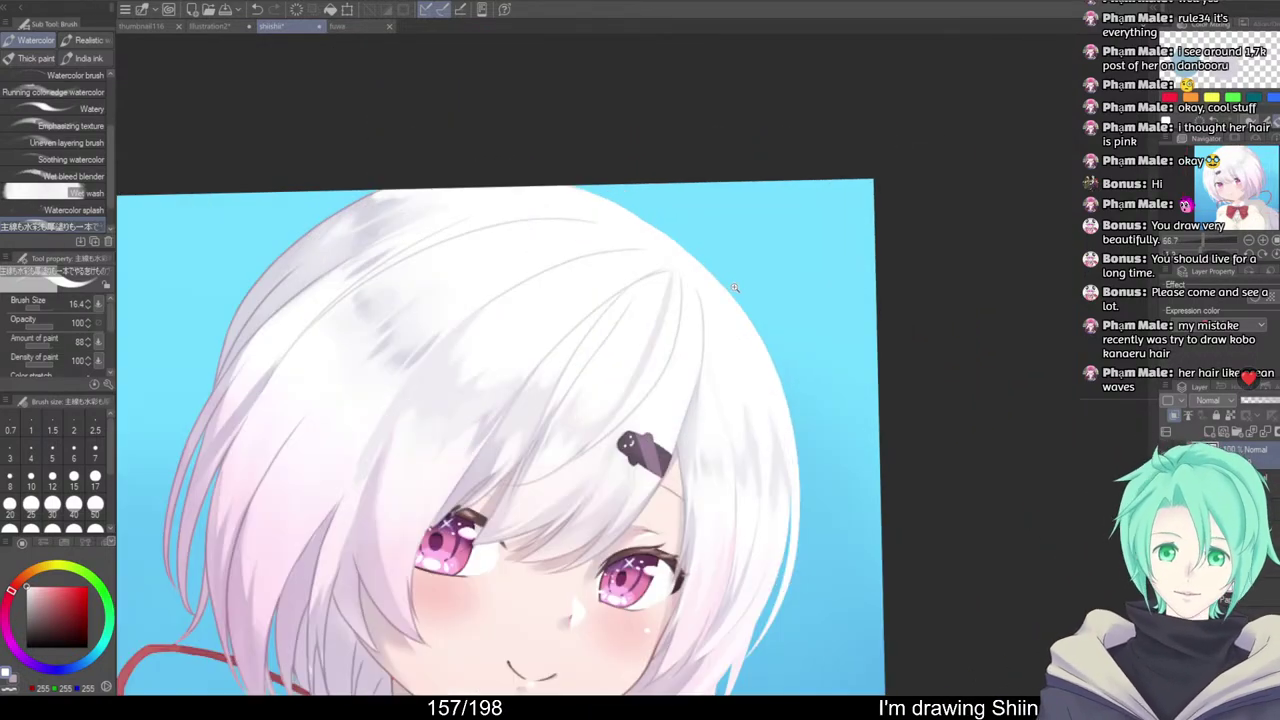
{"action": "left_click_drag", "start_coordinate": [705, 316], "coordinate": [694, 303]}
{"action": "scroll", "coordinate": [694, 303], "scroll_direction": "up", "scroll_amount": 1}
{"action": "mouse_move", "coordinate": [577, 350]}
{"action": "left_mouse_down"}
{"action": "mouse_move", "coordinate": [717, 278]}
{"action": "mouse_move", "coordinate": [649, 137]}
{"action": "left_mouse_up"}
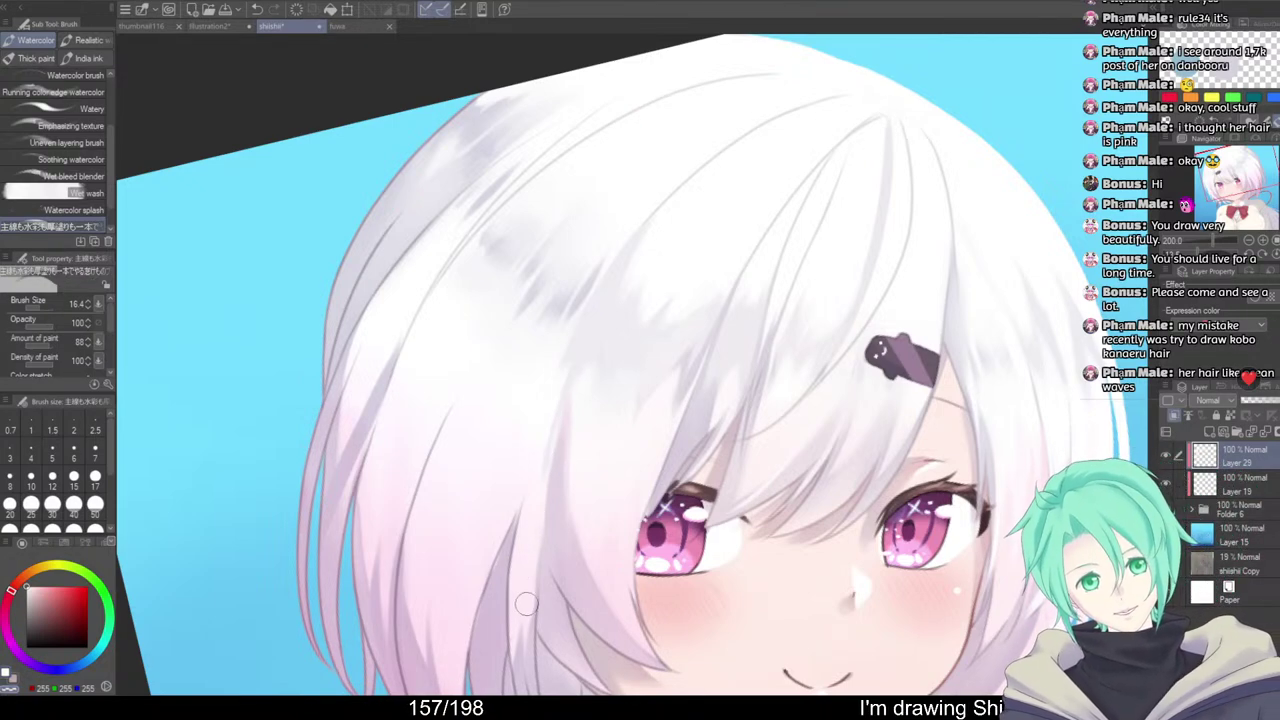
{"action": "left_click", "coordinate": [593, 319], "text": "alt"}
{"action": "scroll", "coordinate": [565, 396], "scroll_direction": "up", "scroll_amount": 3}
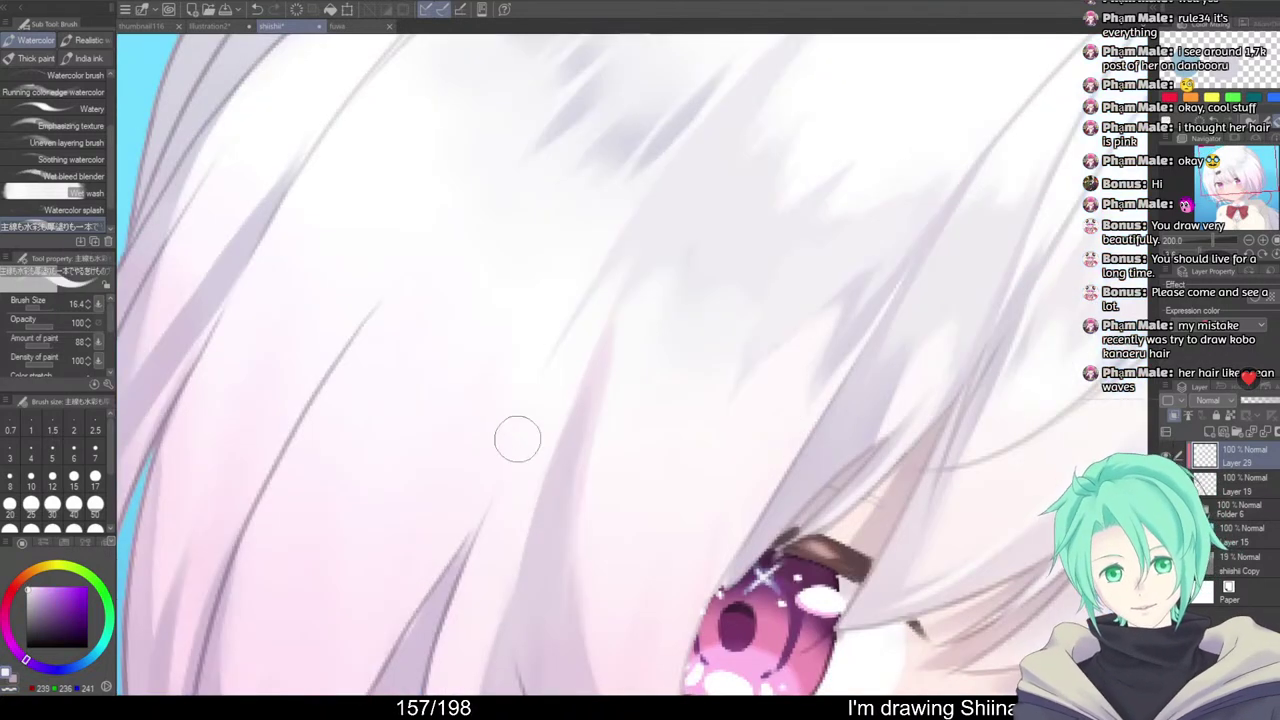
{"action": "left_click_drag", "start_coordinate": [426, 621], "coordinate": [587, 307]}
{"action": "key", "text": "ctrl+z"}
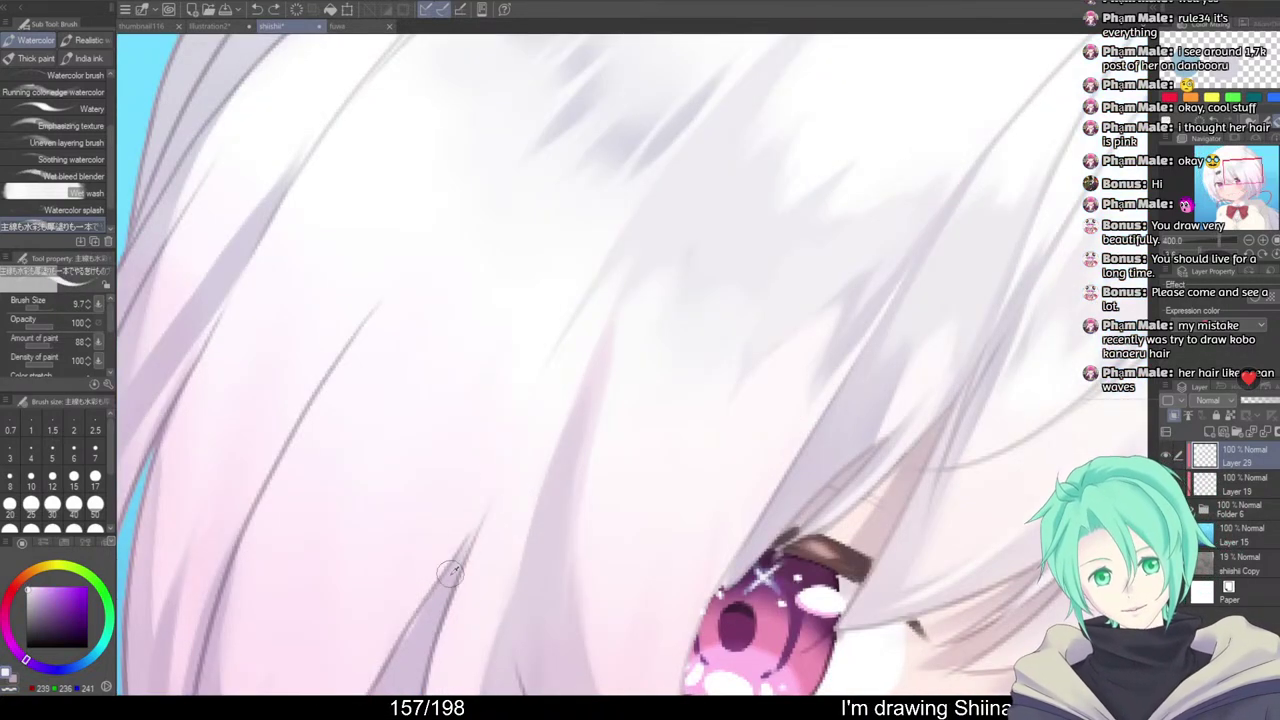
Paint a thin strand line extending the side lock's shadow tip up to the shadow band with sampled pink (235, 220, 233) at brush size 5.6
{"action": "left_click", "coordinate": [451, 574], "text": "alt"}
{"action": "key", "text": "bracketleft"}
{"action": "mouse_move", "coordinate": [473, 547]}
{"action": "left_mouse_down"}
{"action": "mouse_move", "coordinate": [561, 347]}
{"action": "mouse_move", "coordinate": [417, 635]}
{"action": "left_mouse_up"}
{"action": "left_click", "coordinate": [467, 543], "text": "alt"}
{"action": "key", "text": "ctrl+z"}
{"action": "left_click_drag", "start_coordinate": [557, 351], "coordinate": [446, 604]}
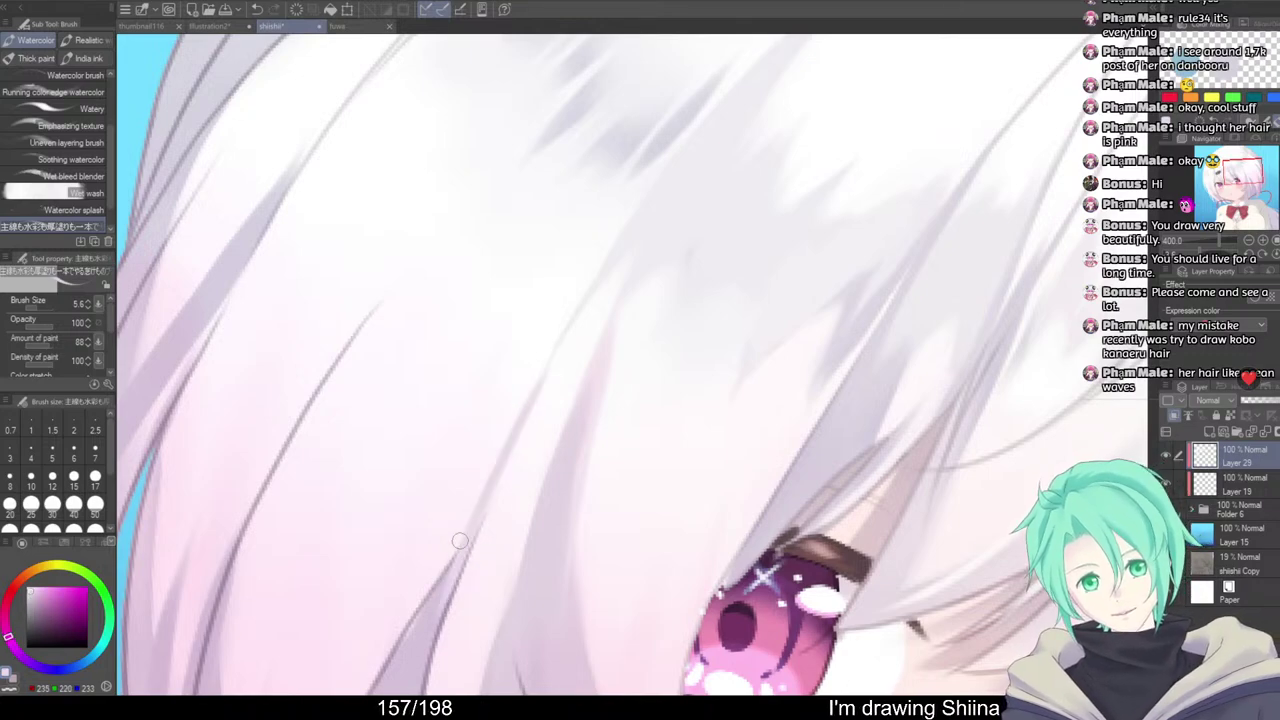
Deepen the side lock's shadow and tapering tip beside the eye with sampled mauves (213, 195, 216) and (213, 189, 213)
{"action": "scroll", "coordinate": [458, 548], "scroll_direction": "down", "scroll_amount": 2}
{"action": "left_click_drag", "start_coordinate": [523, 653], "coordinate": [596, 437]}
{"action": "scroll", "coordinate": [595, 437], "scroll_direction": "up", "scroll_amount": 5}
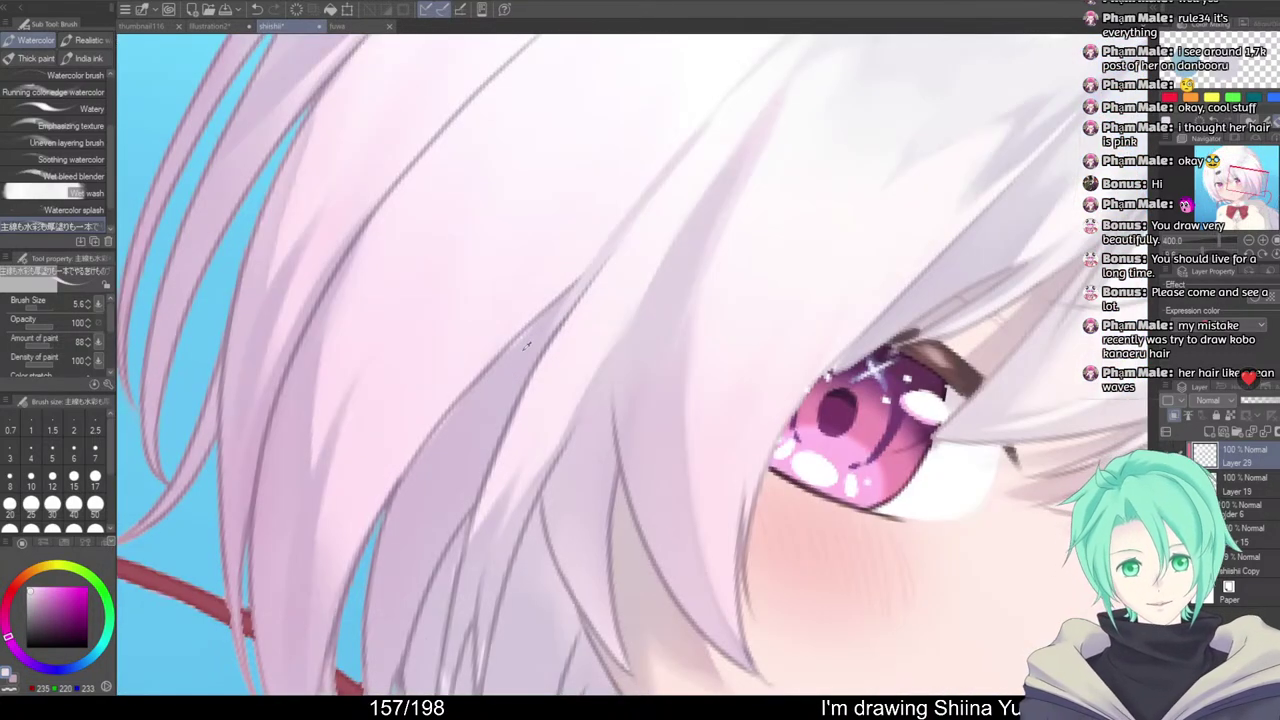
{"action": "left_click", "coordinate": [611, 243], "text": "alt"}
{"action": "left_click_drag", "start_coordinate": [611, 243], "coordinate": [404, 479]}
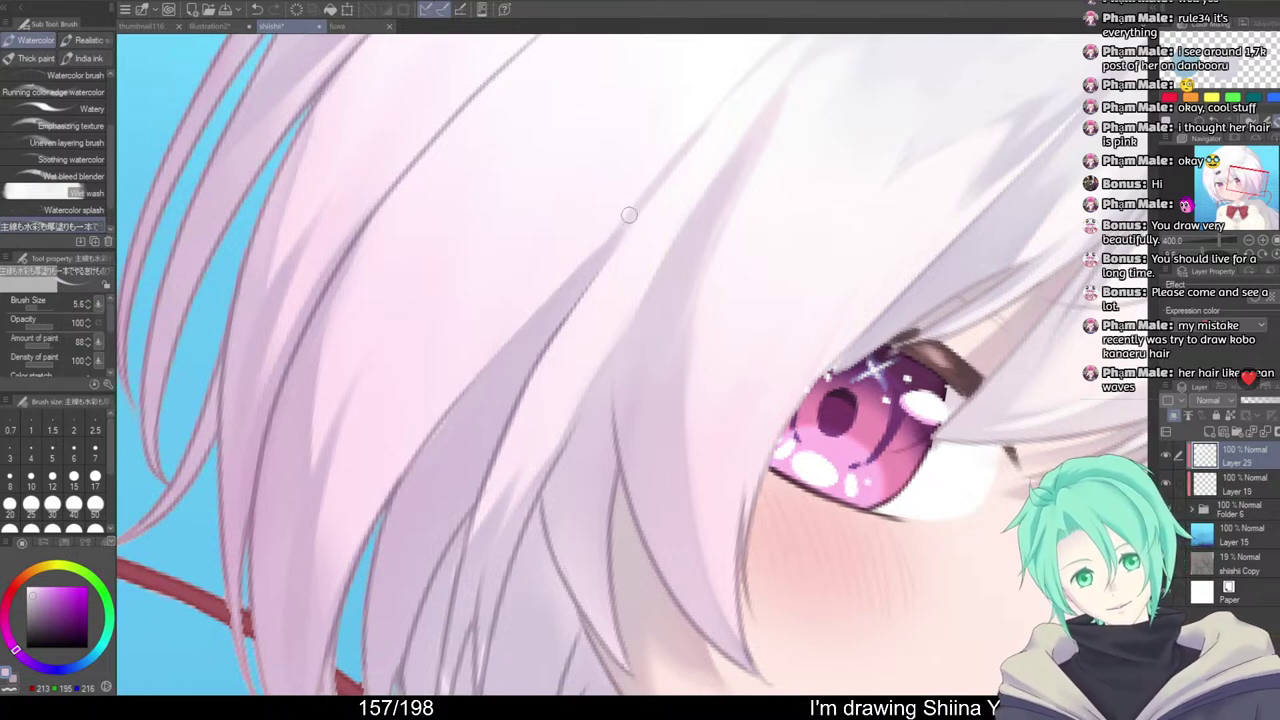
{"action": "left_click_drag", "start_coordinate": [598, 248], "coordinate": [494, 353]}
{"action": "key", "text": "ctrl+z"}
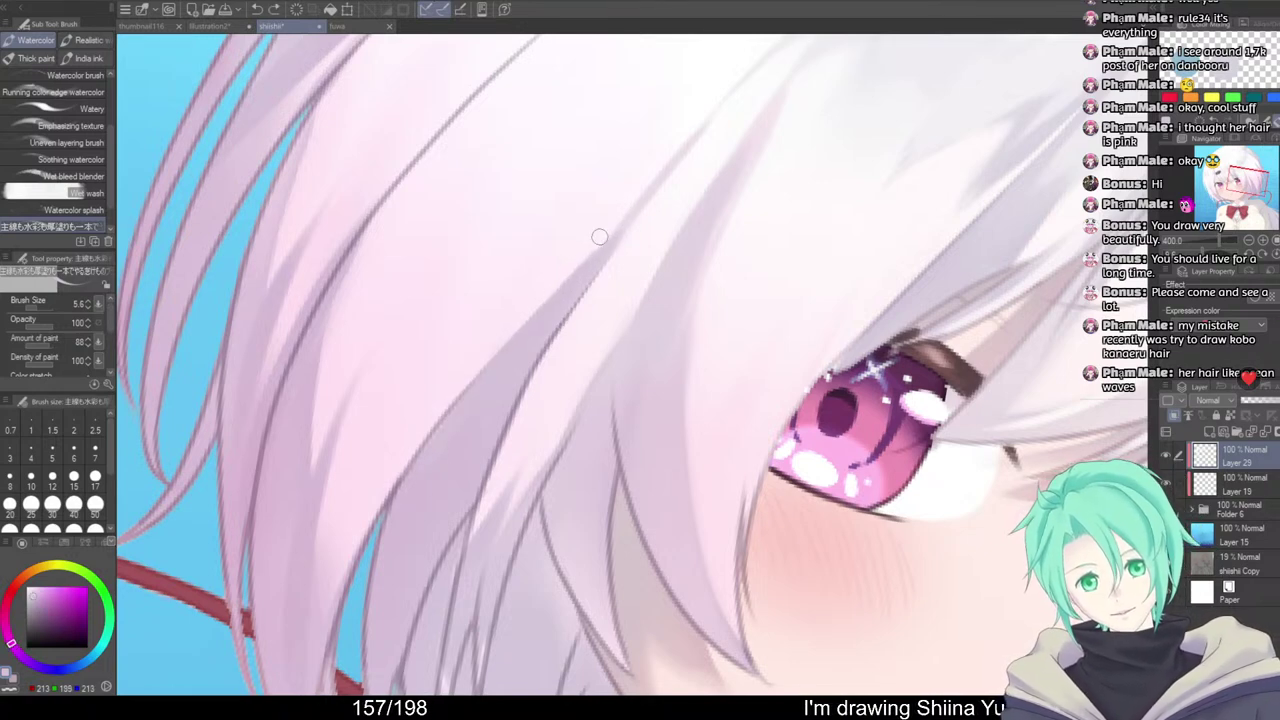
{"action": "left_click_drag", "start_coordinate": [599, 236], "coordinate": [437, 452]}
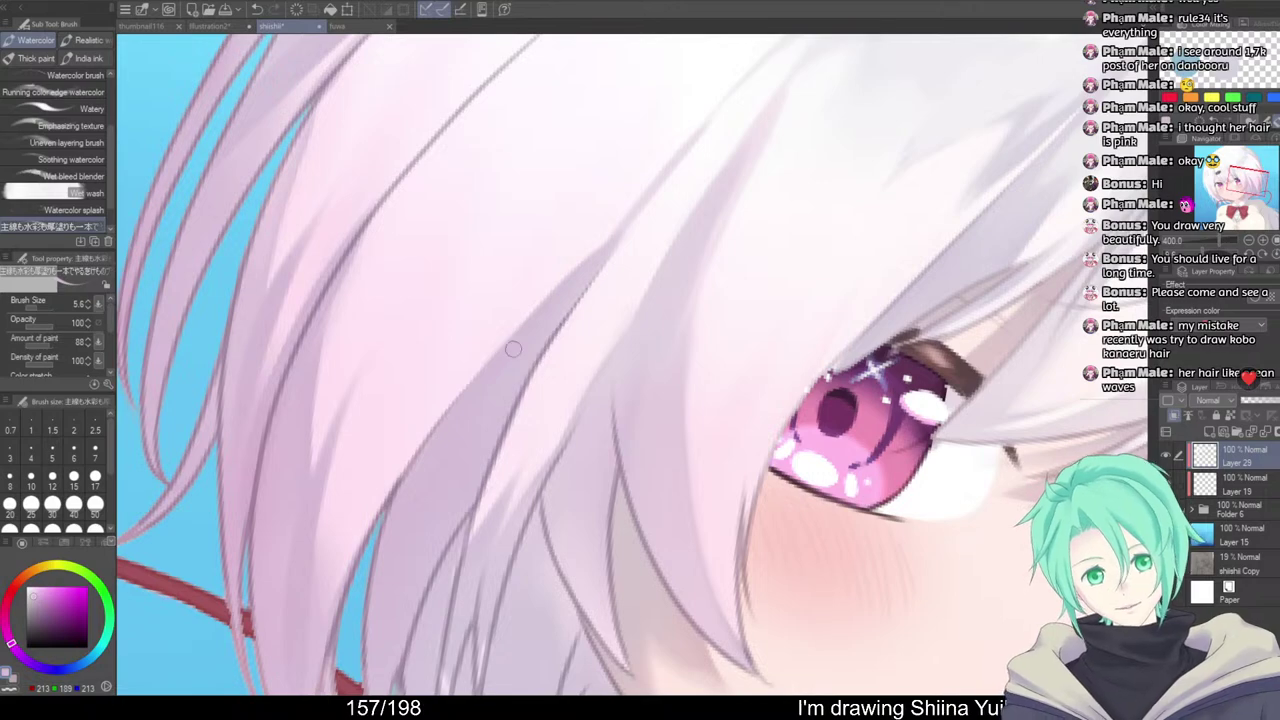
Refine the side strand's upper tip with sampled near-white (255, 253, 254) and pink (241, 229, 240), undoing the first stroke
{"action": "left_click_drag", "start_coordinate": [538, 434], "coordinate": [488, 430]}
{"action": "left_click_drag", "start_coordinate": [522, 400], "coordinate": [612, 438]}
{"action": "scroll", "coordinate": [618, 457], "scroll_direction": "up", "scroll_amount": 2}
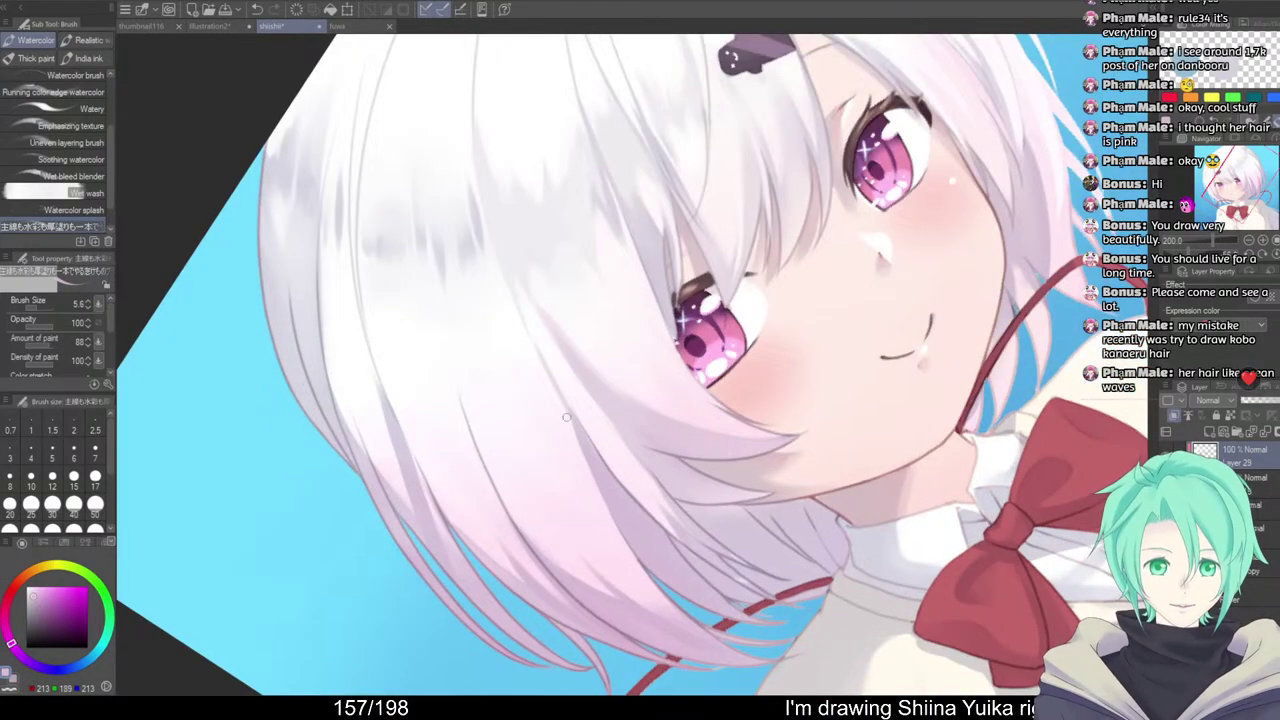
{"action": "left_click_drag", "start_coordinate": [543, 368], "coordinate": [592, 492]}
{"action": "key", "text": "ctrl+z"}
{"action": "left_click", "coordinate": [550, 363], "text": "alt"}
{"action": "left_click_drag", "start_coordinate": [550, 366], "coordinate": [597, 520]}
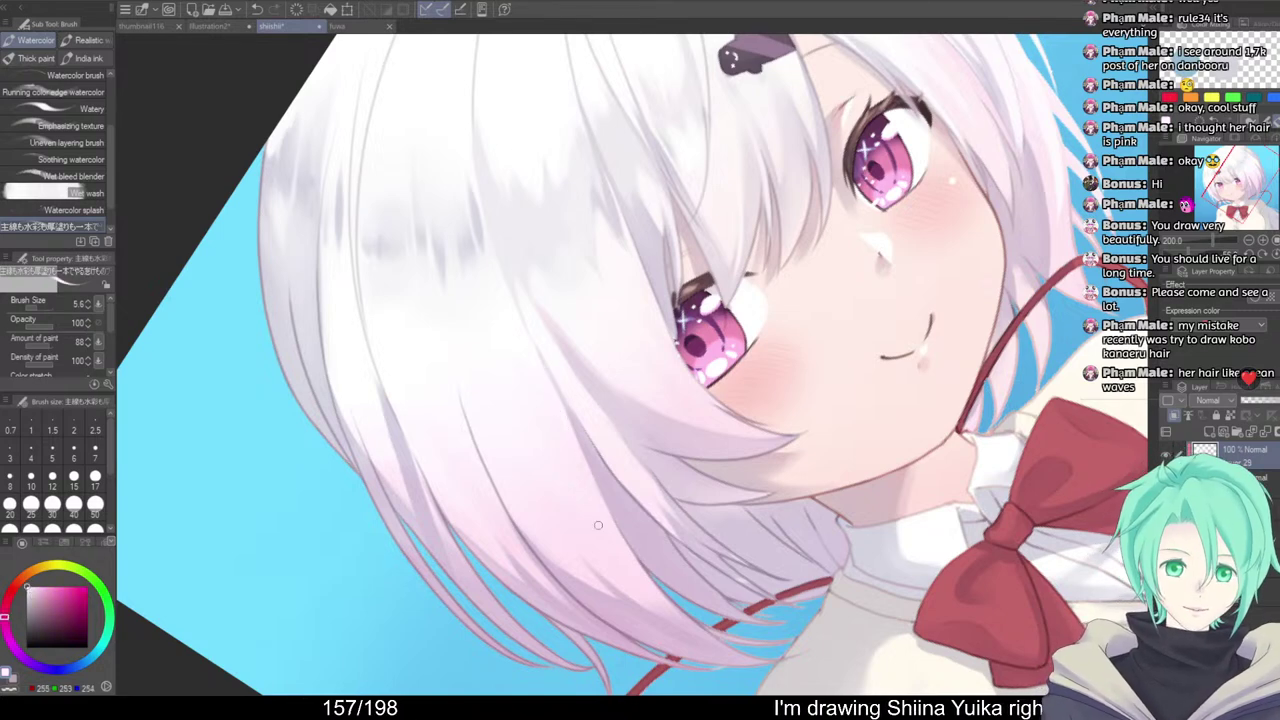
{"action": "left_click", "coordinate": [542, 362], "text": "alt"}
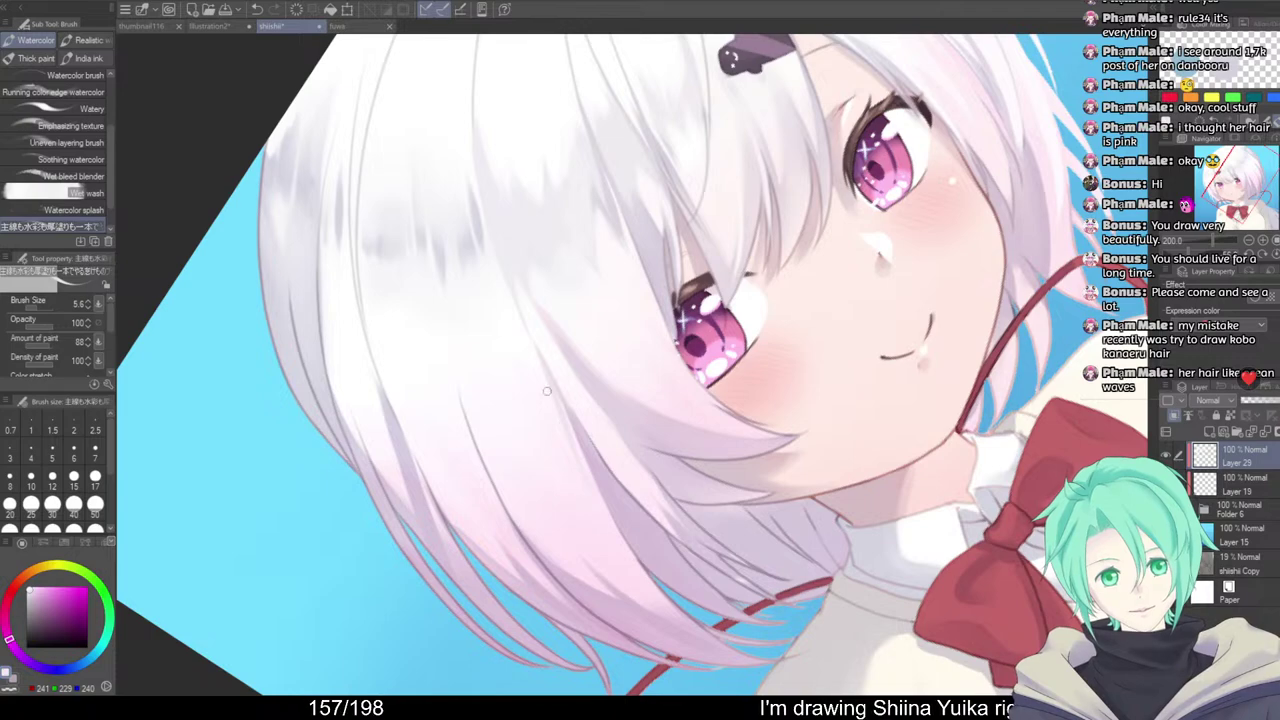
{"action": "left_click", "coordinate": [540, 354], "text": "alt"}
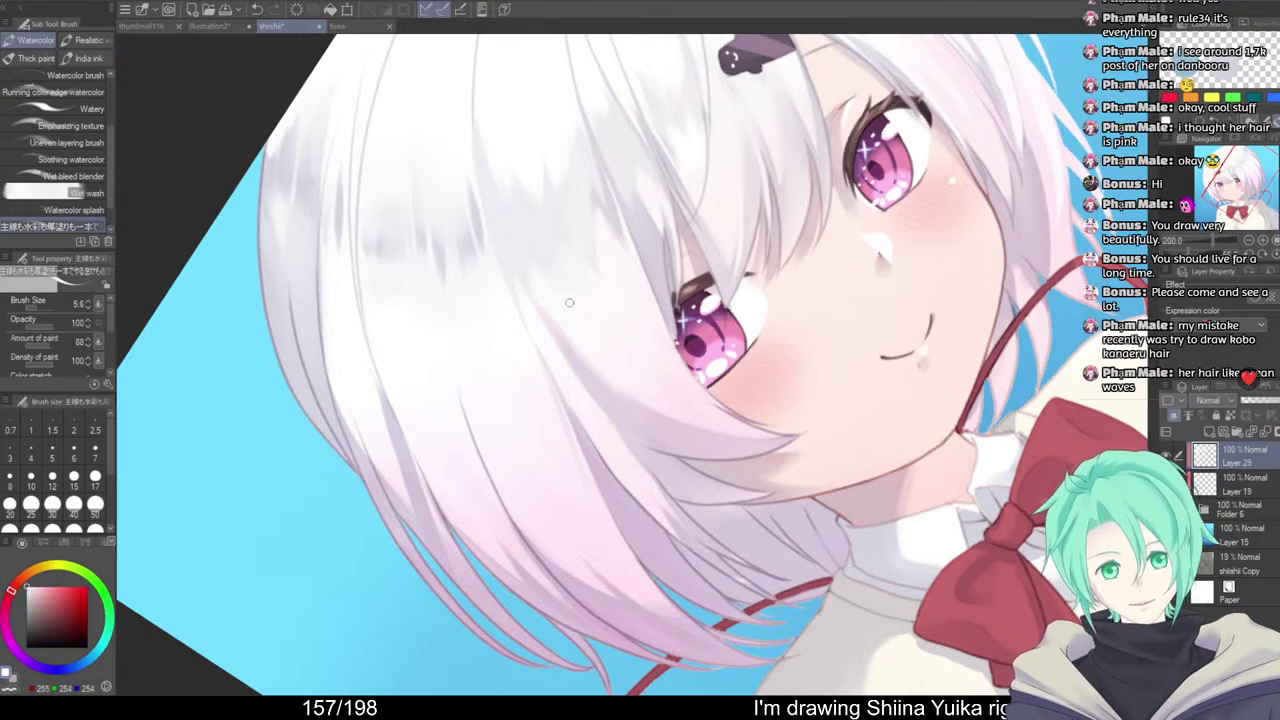
{"action": "scroll", "coordinate": [610, 362], "scroll_direction": "down", "scroll_amount": 2}
{"action": "left_click_drag", "start_coordinate": [565, 460], "coordinate": [644, 461]}
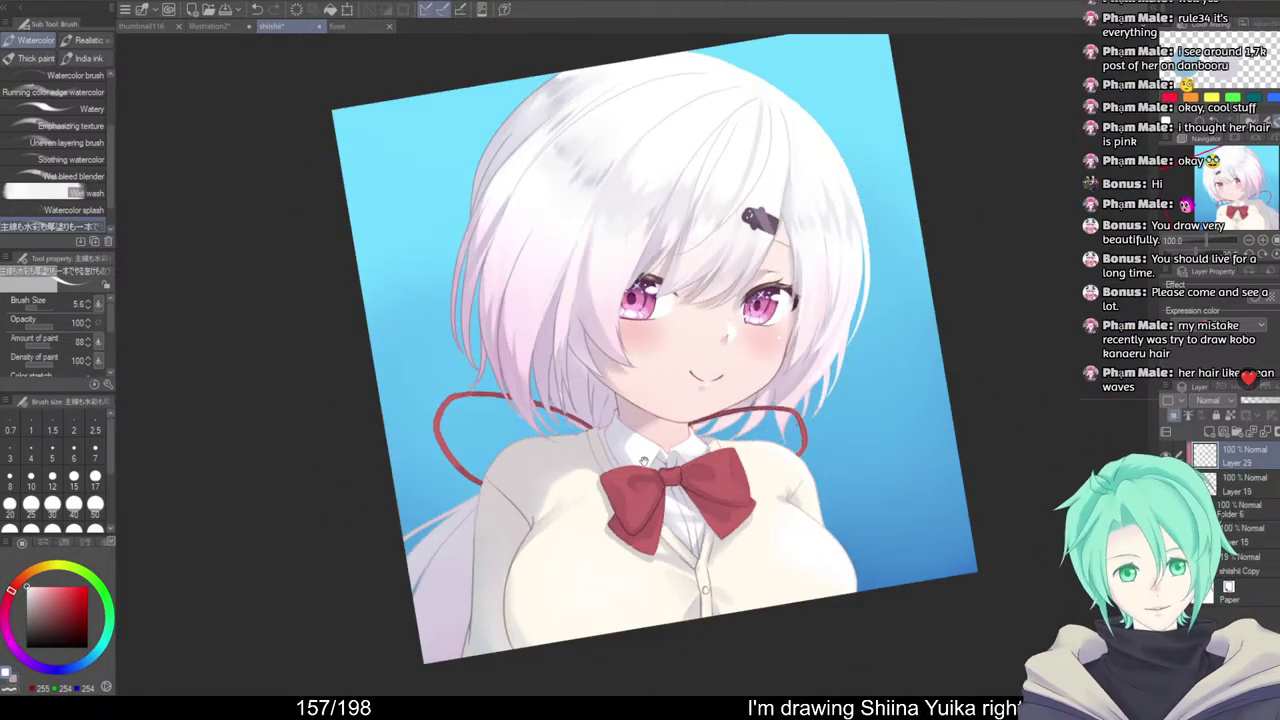
Soften the crown's grey shadow band at brush size 19 with sampled (242, 241, 245), (254, 254, 254) and (255, 253, 255)
{"action": "scroll", "coordinate": [630, 166], "scroll_direction": "up", "scroll_amount": 5}
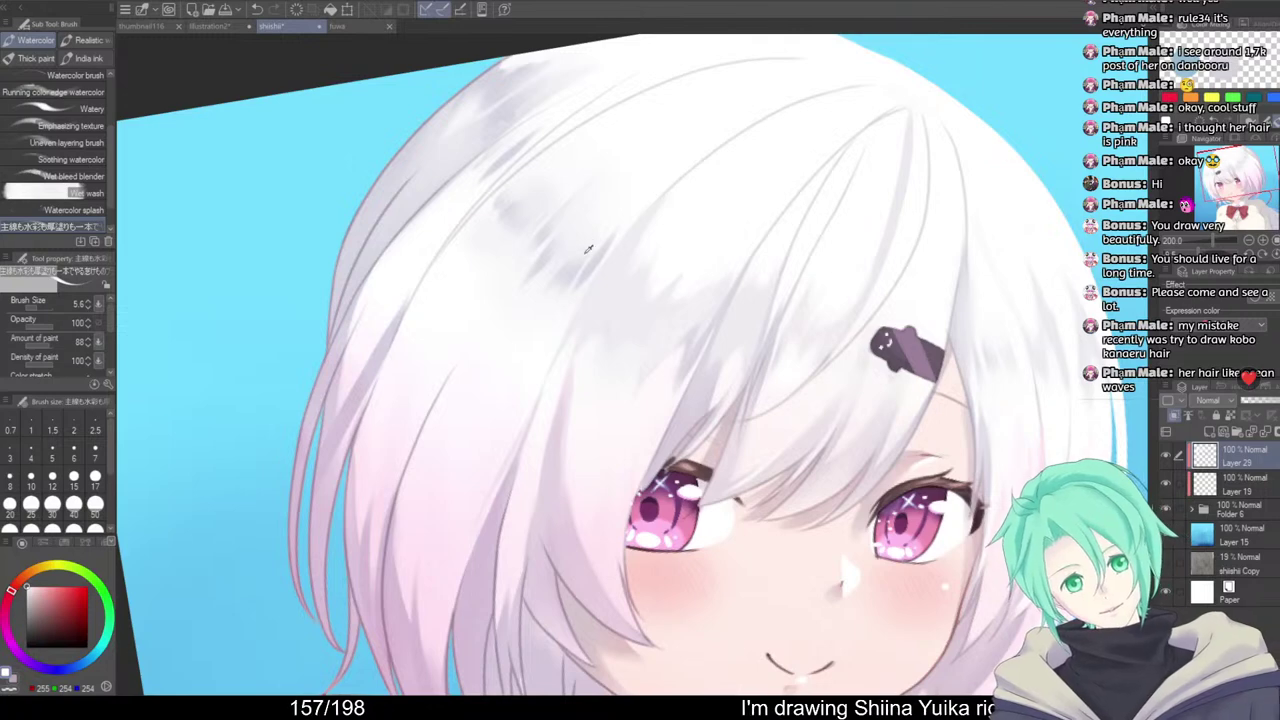
{"action": "left_click", "coordinate": [588, 252], "text": "alt"}
{"action": "left_click_drag", "start_coordinate": [650, 187], "coordinate": [669, 187]}
{"action": "left_click_drag", "start_coordinate": [645, 195], "coordinate": [545, 335]}
{"action": "mouse_move", "coordinate": [651, 181]}
{"action": "left_mouse_down"}
{"action": "mouse_move", "coordinate": [524, 355]}
{"action": "mouse_move", "coordinate": [706, 132]}
{"action": "mouse_move", "coordinate": [527, 367]}
{"action": "mouse_move", "coordinate": [657, 155]}
{"action": "mouse_move", "coordinate": [693, 132]}
{"action": "mouse_move", "coordinate": [527, 352]}
{"action": "left_mouse_up"}
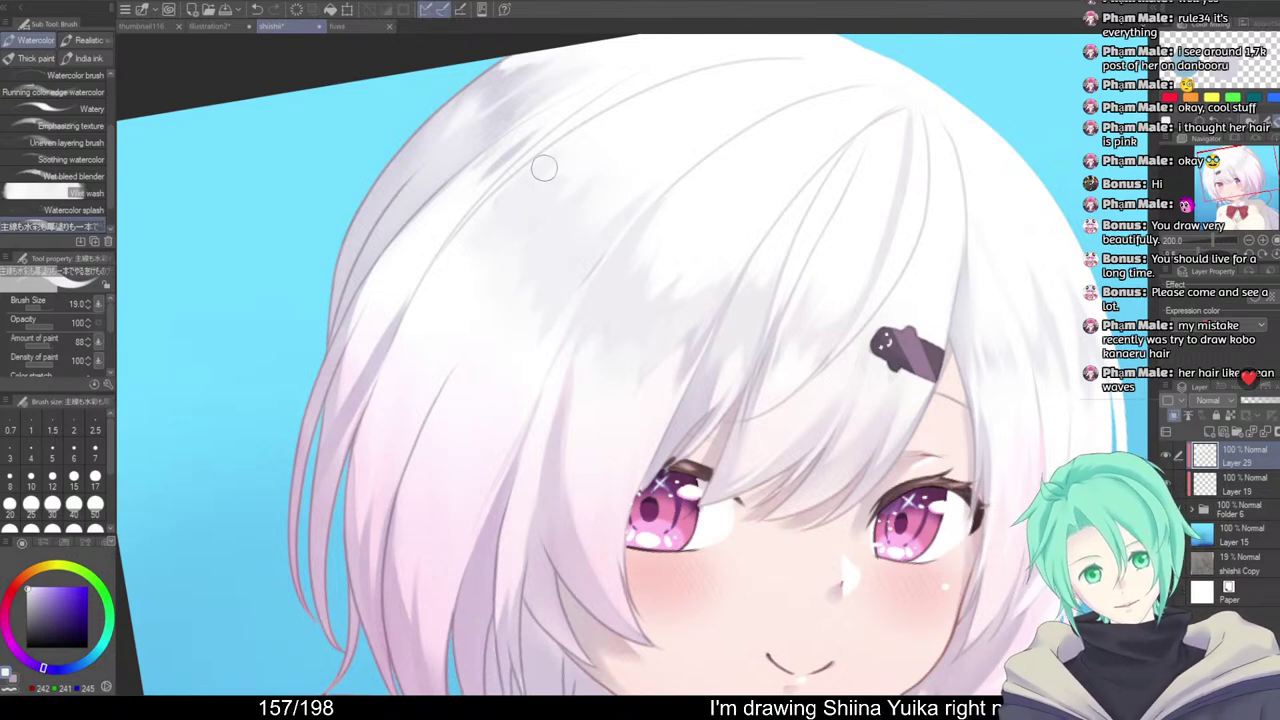
{"action": "left_click", "coordinate": [663, 109], "text": "alt"}
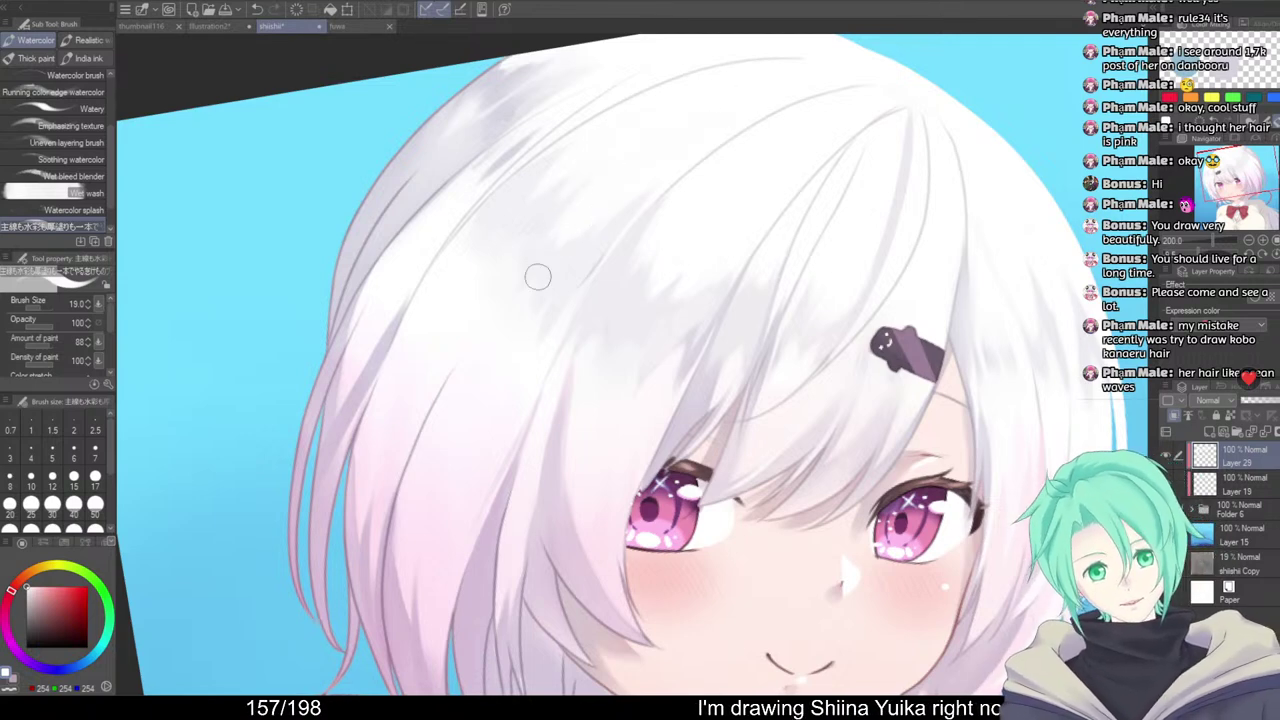
{"action": "left_click", "coordinate": [522, 311], "text": "alt"}
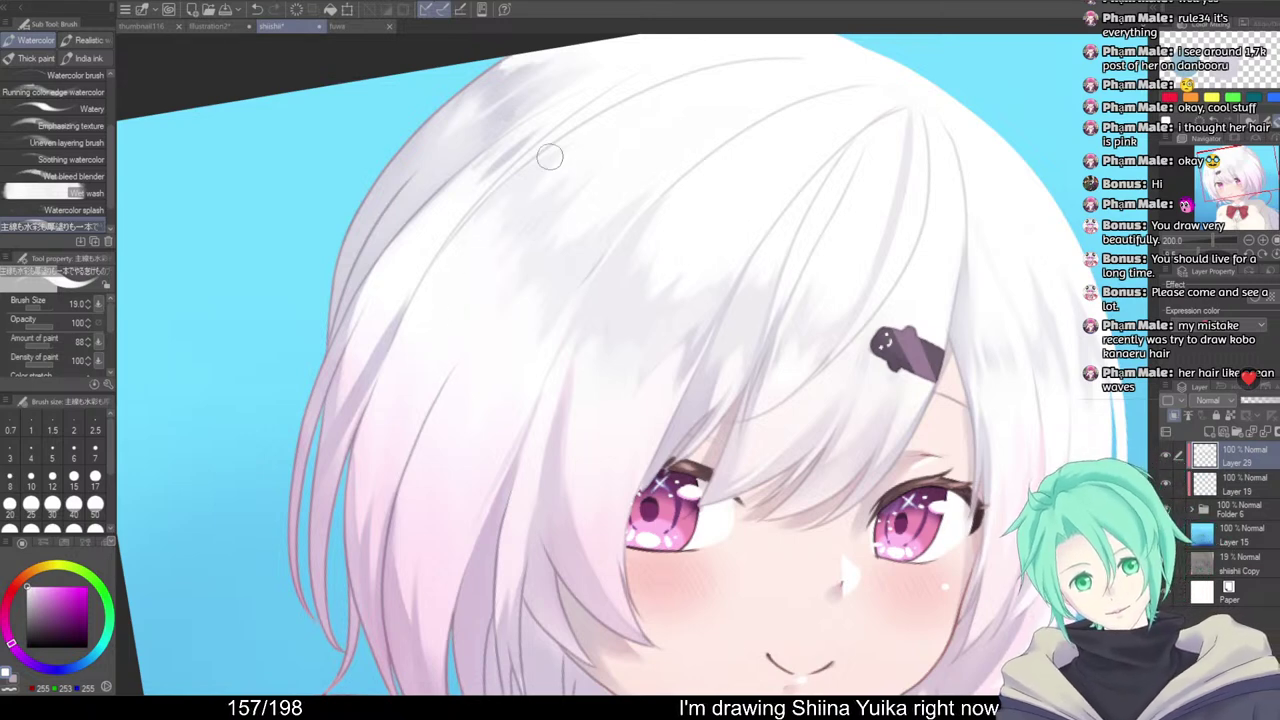
Inspect the whole portrait's hair shading from a distance in mirrored view
{"action": "scroll", "coordinate": [680, 186], "scroll_direction": "down", "scroll_amount": 2}
{"action": "left_click_drag", "start_coordinate": [768, 239], "coordinate": [948, 323]}
{"action": "scroll", "coordinate": [900, 296], "scroll_direction": "down", "scroll_amount": 1}
{"action": "left_click_drag", "start_coordinate": [948, 323], "coordinate": [875, 330]}
{"action": "key", "text": "h"}
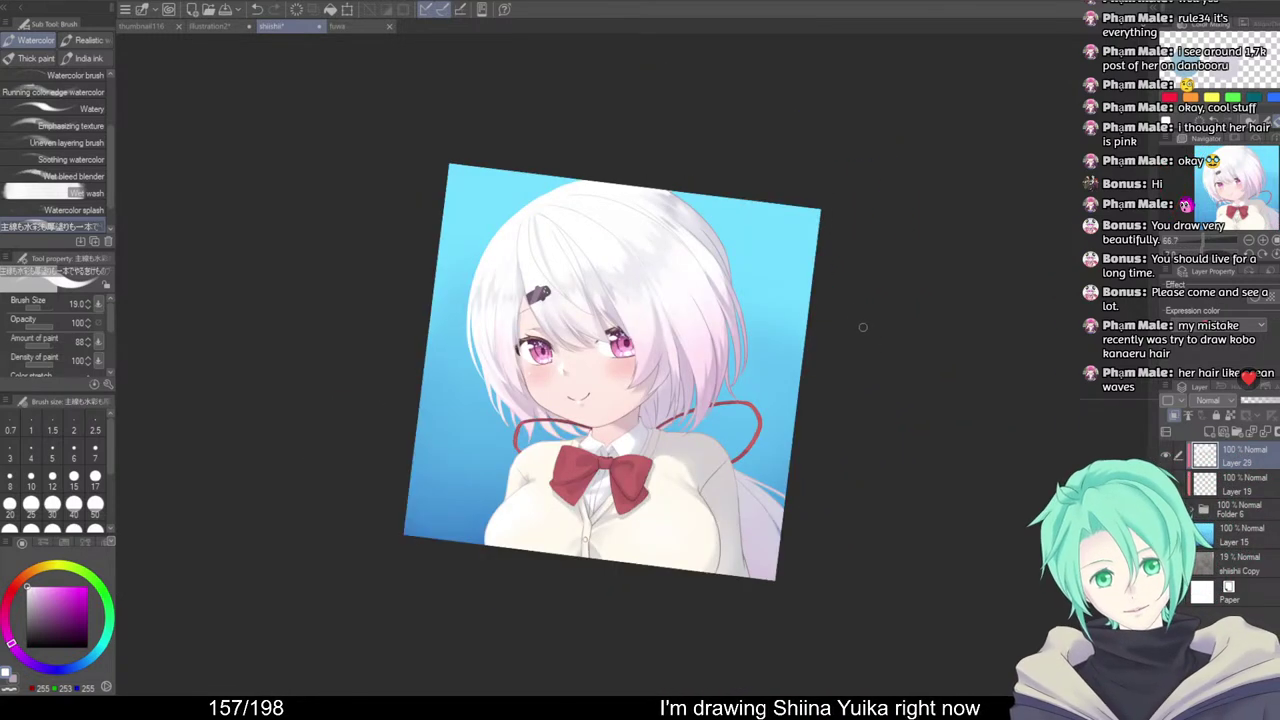
{"action": "left_click_drag", "start_coordinate": [782, 318], "coordinate": [871, 309]}
{"action": "left_click", "coordinate": [712, 192], "text": "ctrl"}
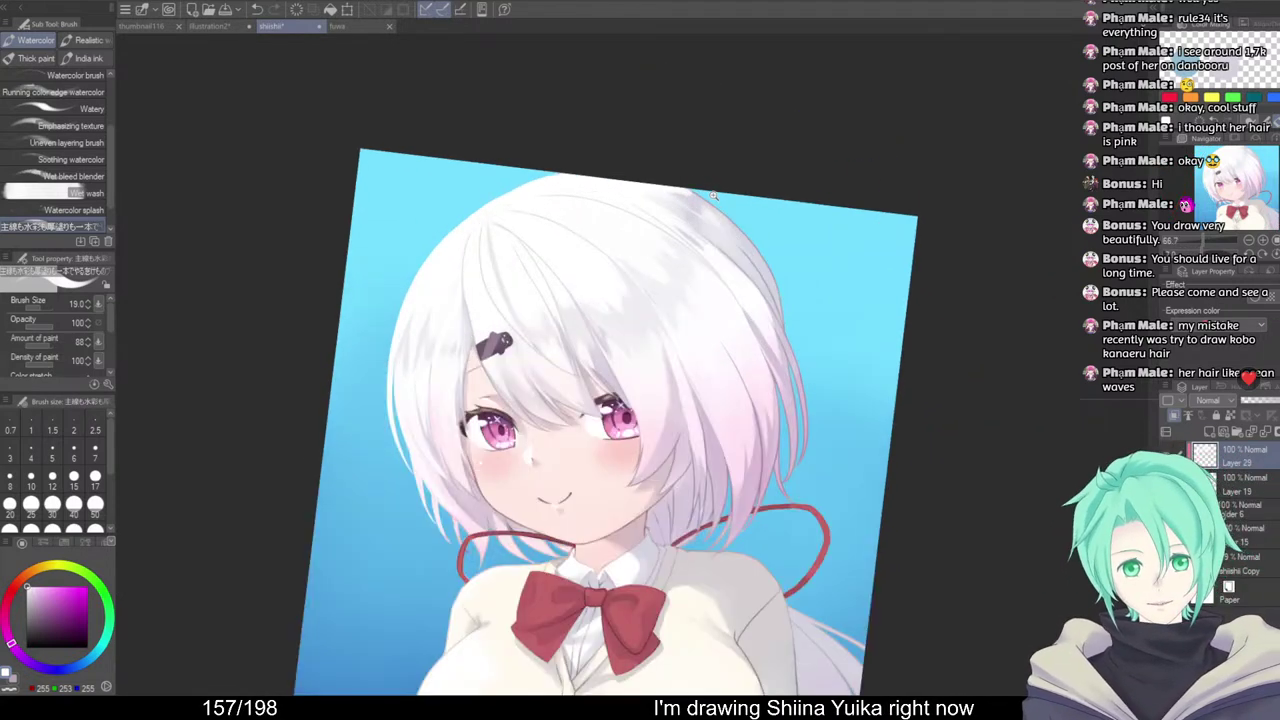
Blend the back crown's shadow patch at brush size 10.5 with sampled (235, 234, 240), white (255, 255, 255) and (232, 231, 238)
{"action": "scroll", "coordinate": [713, 195], "scroll_direction": "up", "scroll_amount": 3}
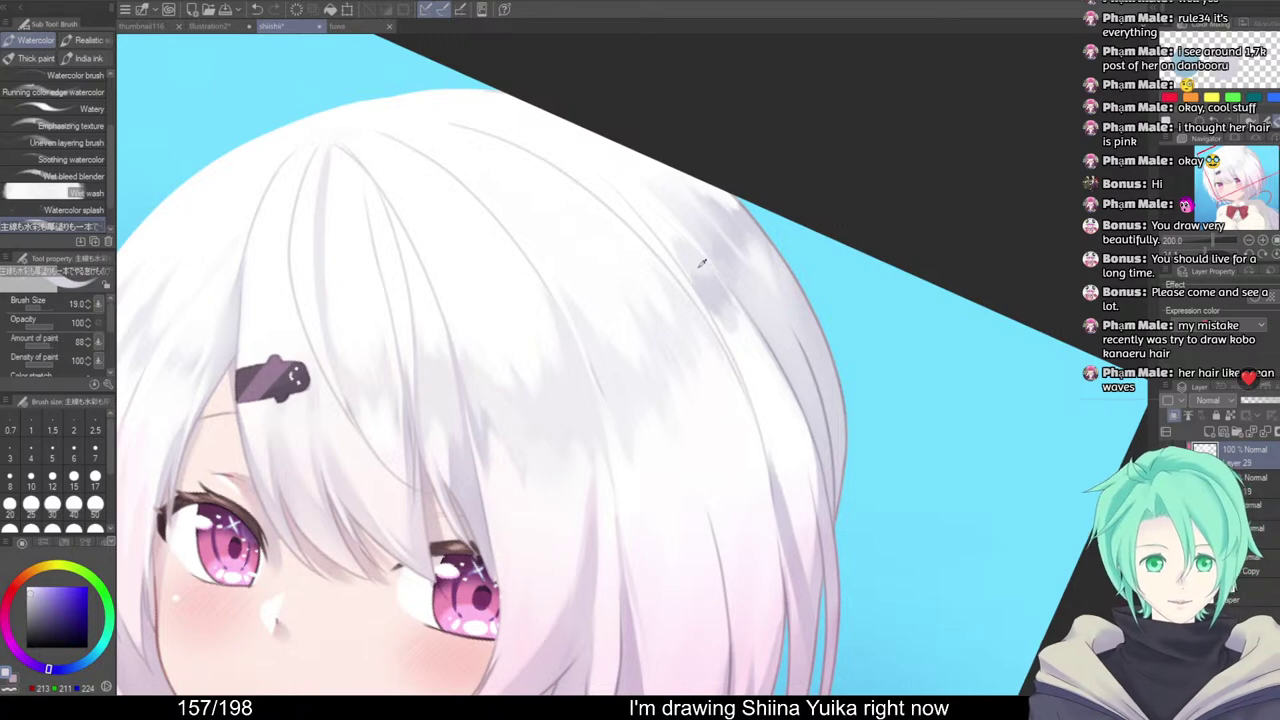
{"action": "left_click", "coordinate": [694, 259], "text": "alt"}
{"action": "key", "text": "["}
{"action": "key", "text": "["}
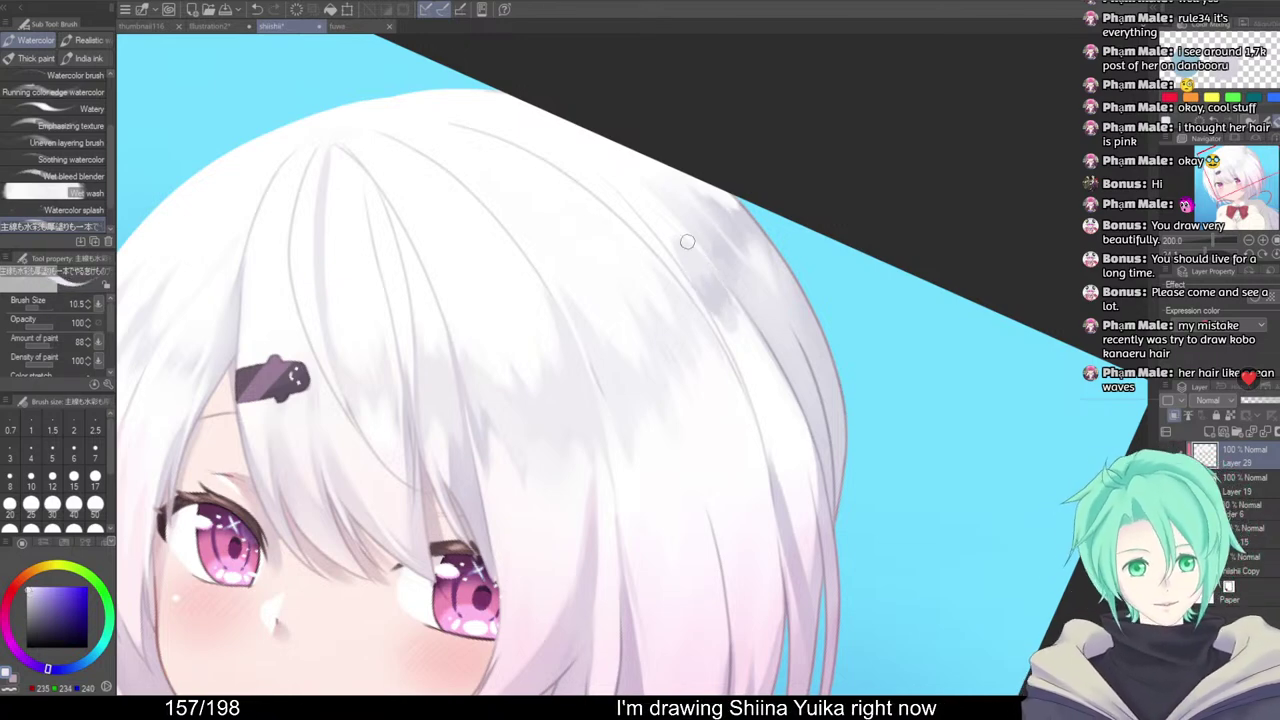
{"action": "left_click", "coordinate": [665, 176], "text": "alt"}
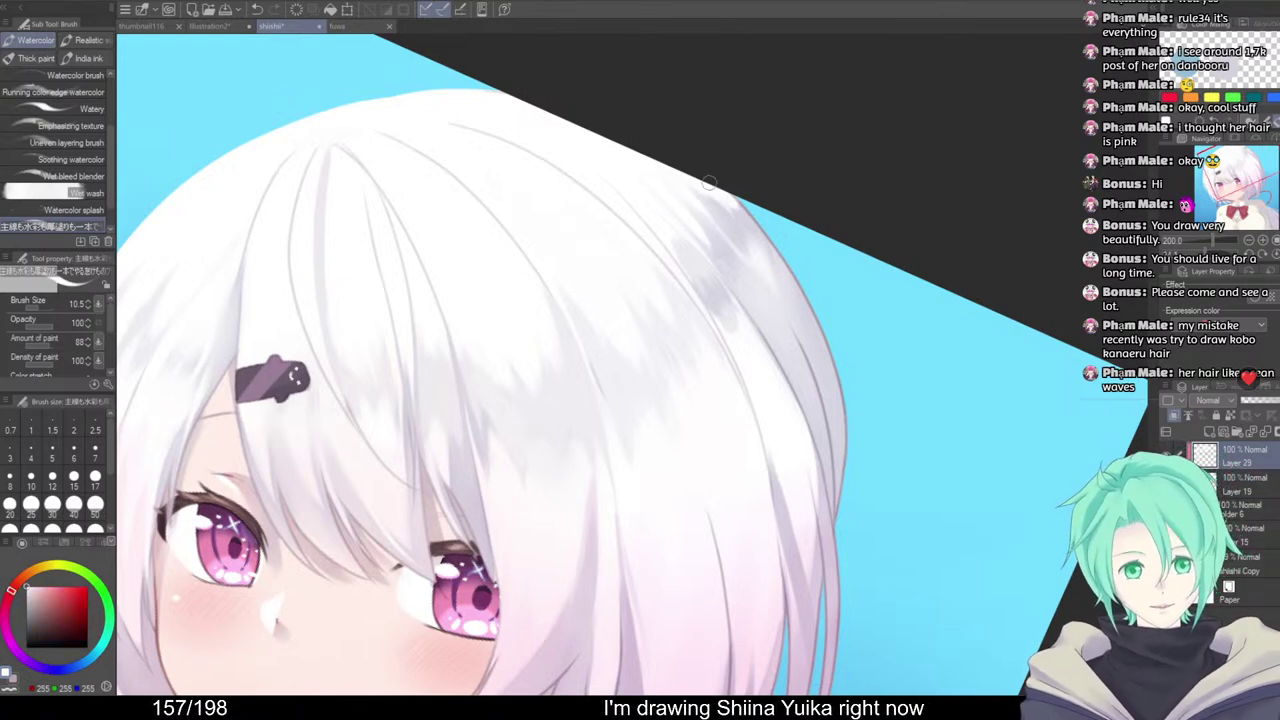
{"action": "left_click", "coordinate": [764, 290], "text": "alt"}
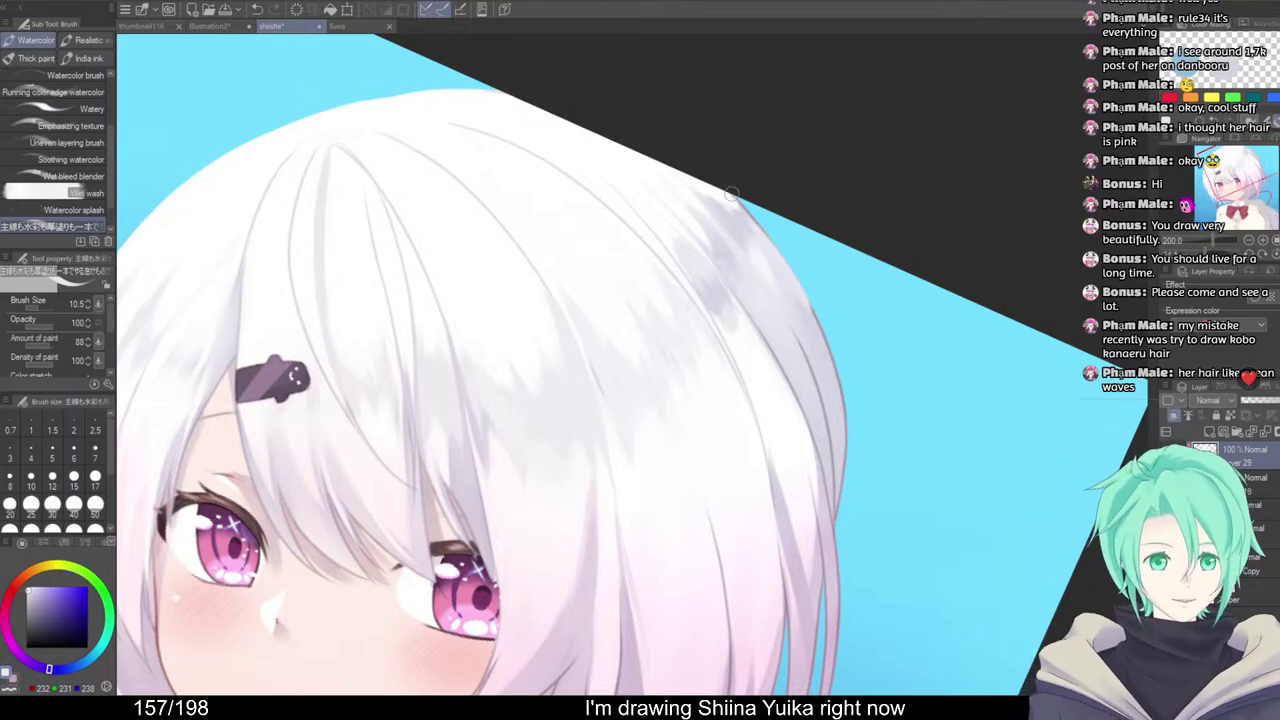
Inspect the reworked crown shading from a distance and at different canvas angles
{"action": "scroll", "coordinate": [799, 268], "scroll_direction": "down", "scroll_amount": 2}
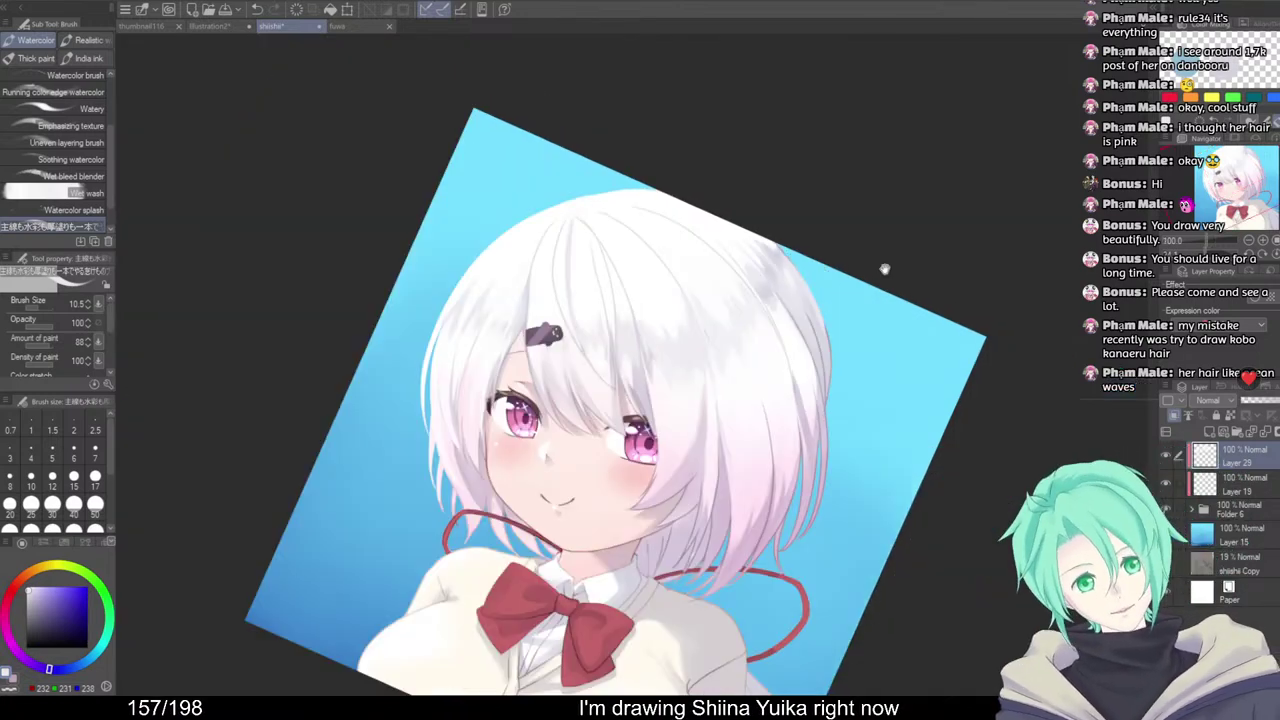
{"action": "left_click_drag", "start_coordinate": [886, 269], "coordinate": [725, 182]}
{"action": "scroll", "coordinate": [848, 206], "scroll_direction": "down", "scroll_amount": 1}
{"action": "scroll", "coordinate": [832, 184], "scroll_direction": "up", "scroll_amount": 2}
{"action": "left_click_drag", "start_coordinate": [870, 336], "coordinate": [836, 212]}
{"action": "left_click_drag", "start_coordinate": [700, 366], "coordinate": [757, 316]}
Paint a thin highlight strand across the front hair's shadow band with sampled white at brush size 5, undoing the first stroke
{"action": "scroll", "coordinate": [577, 308], "scroll_direction": "up", "scroll_amount": 1}
{"action": "left_click", "coordinate": [402, 543], "text": "alt"}
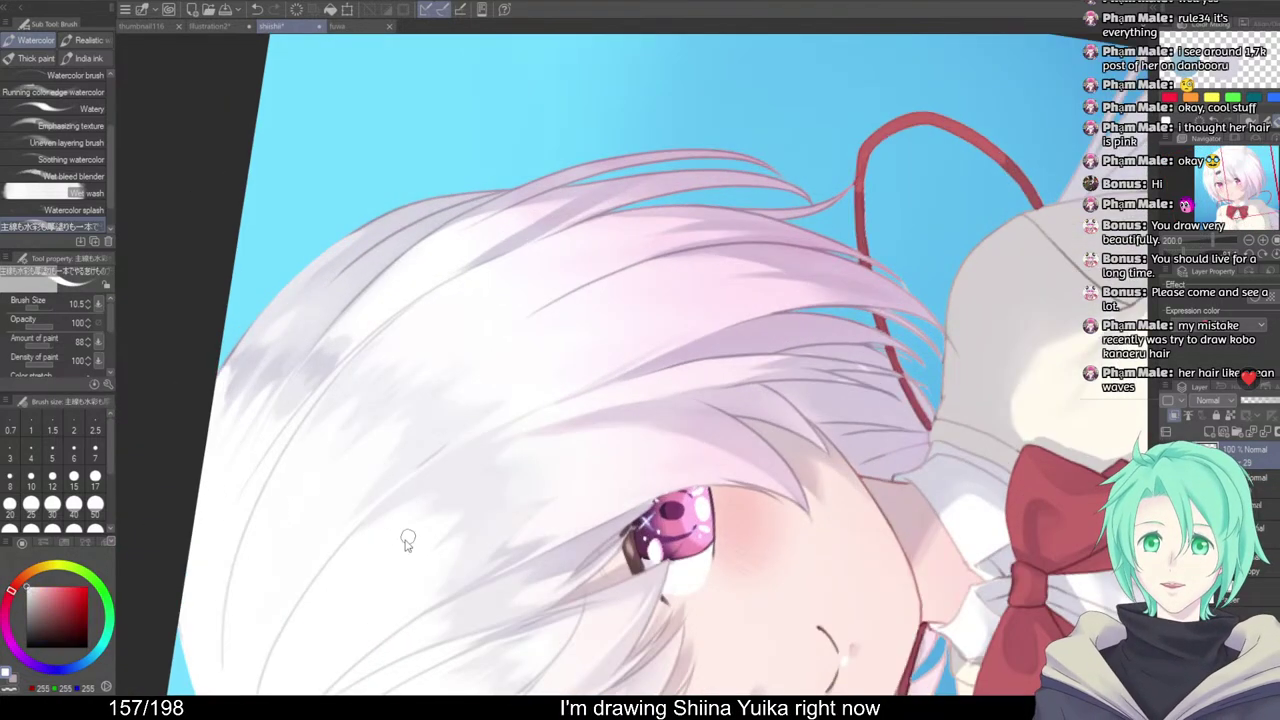
{"action": "left_click_drag", "start_coordinate": [557, 434], "coordinate": [528, 431]}
{"action": "left_click_drag", "start_coordinate": [669, 468], "coordinate": [690, 322]}
{"action": "left_click_drag", "start_coordinate": [472, 370], "coordinate": [523, 393]}
{"action": "key", "text": "bracketright"}
{"action": "key", "text": "bracketright"}
{"action": "key", "text": "bracketright"}
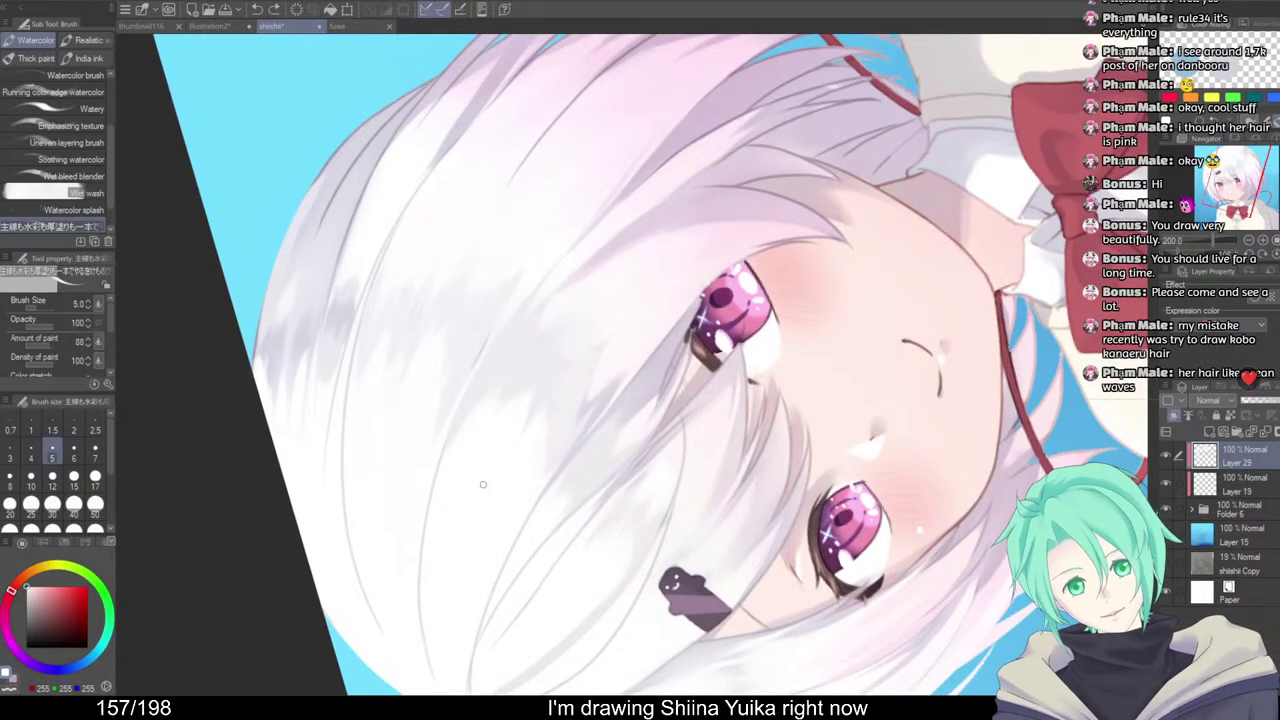
{"action": "left_click_drag", "start_coordinate": [466, 428], "coordinate": [664, 245]}
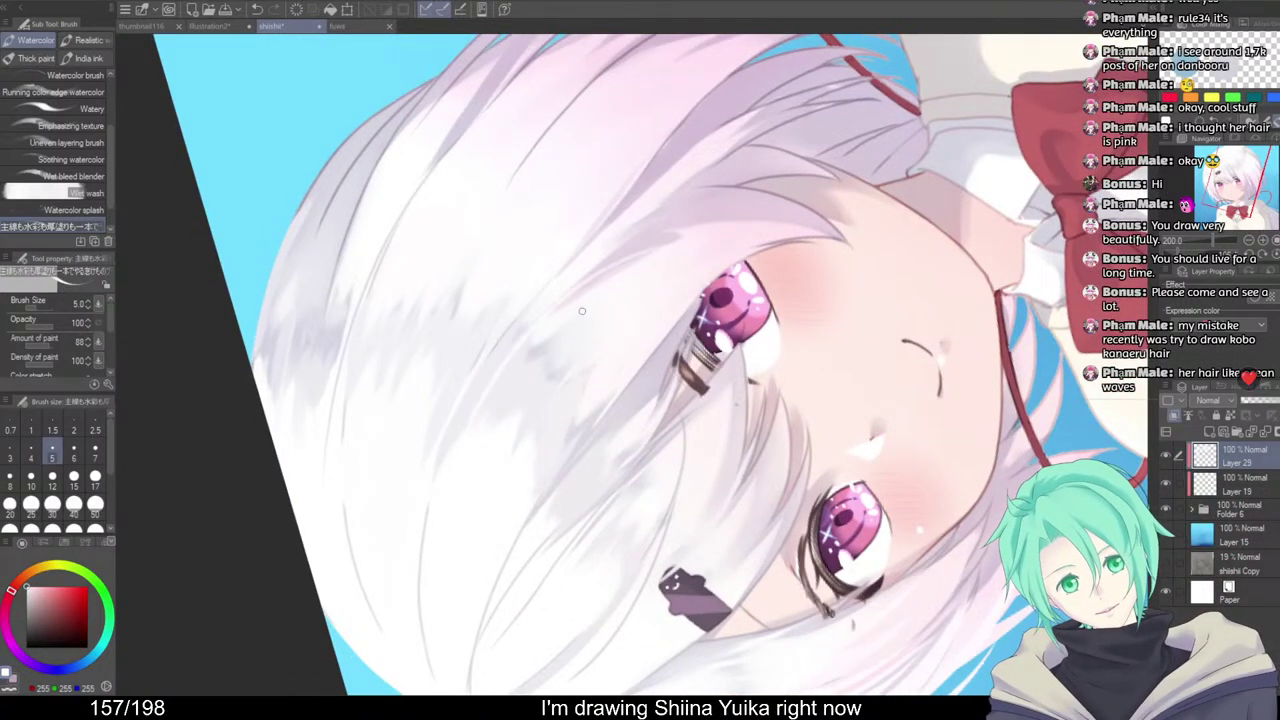
{"action": "key", "text": "ctrl+z"}
{"action": "left_click_drag", "start_coordinate": [488, 400], "coordinate": [691, 262]}
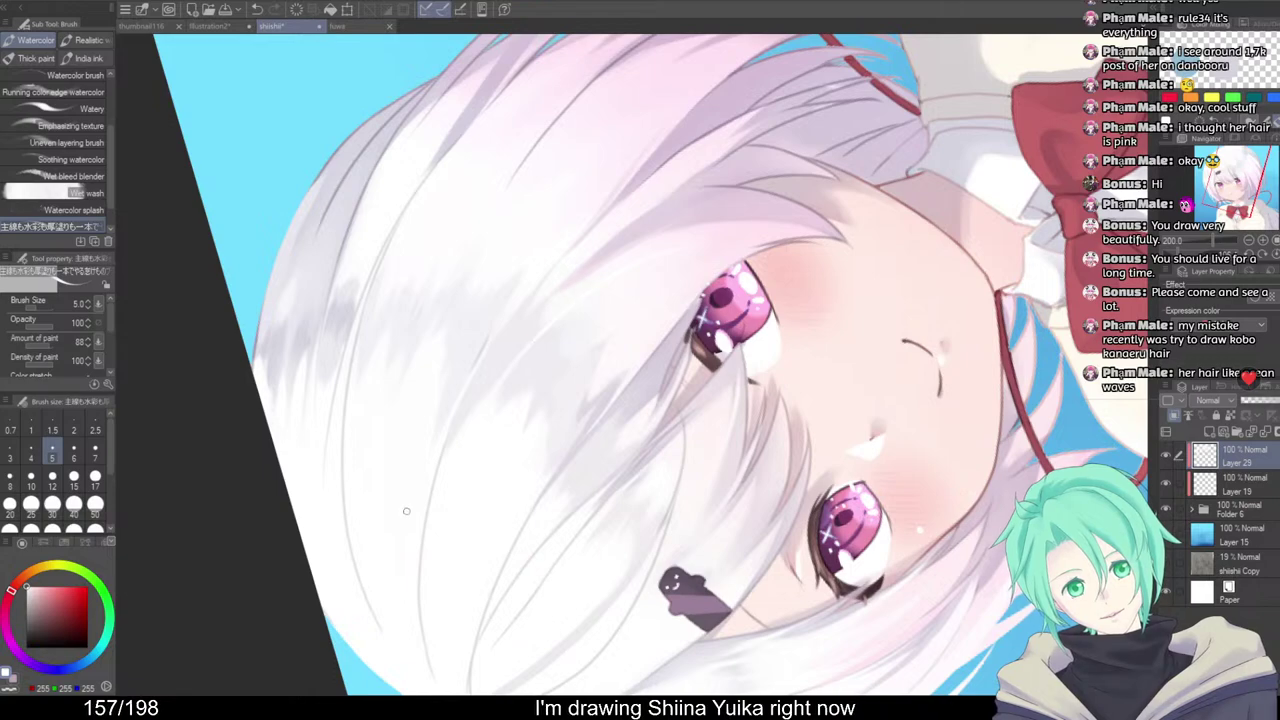
Examine the crown, bangs and side hair from several zoom levels and canvas angles
{"action": "scroll", "coordinate": [638, 212], "scroll_direction": "down", "scroll_amount": 1}
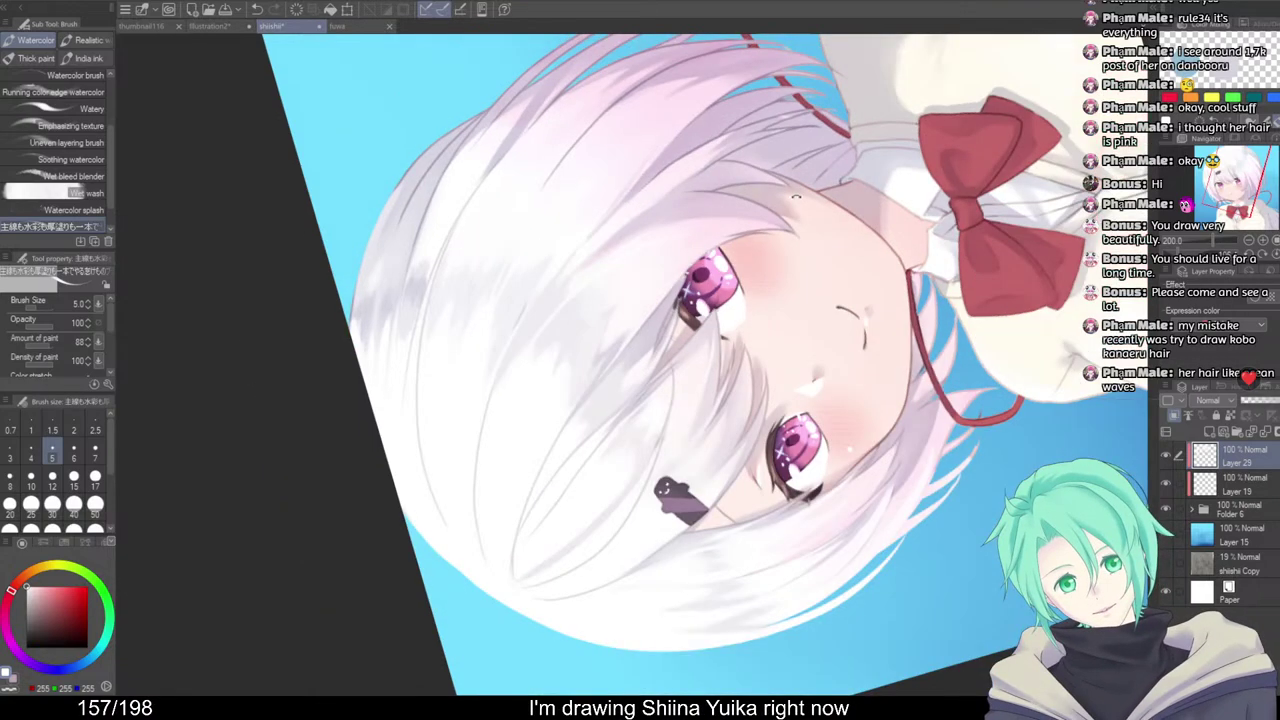
{"action": "left_click_drag", "start_coordinate": [638, 212], "coordinate": [531, 353]}
{"action": "left_click_drag", "start_coordinate": [743, 265], "coordinate": [732, 473]}
{"action": "left_click_drag", "start_coordinate": [732, 473], "coordinate": [686, 477]}
{"action": "left_click_drag", "start_coordinate": [803, 408], "coordinate": [404, 169]}
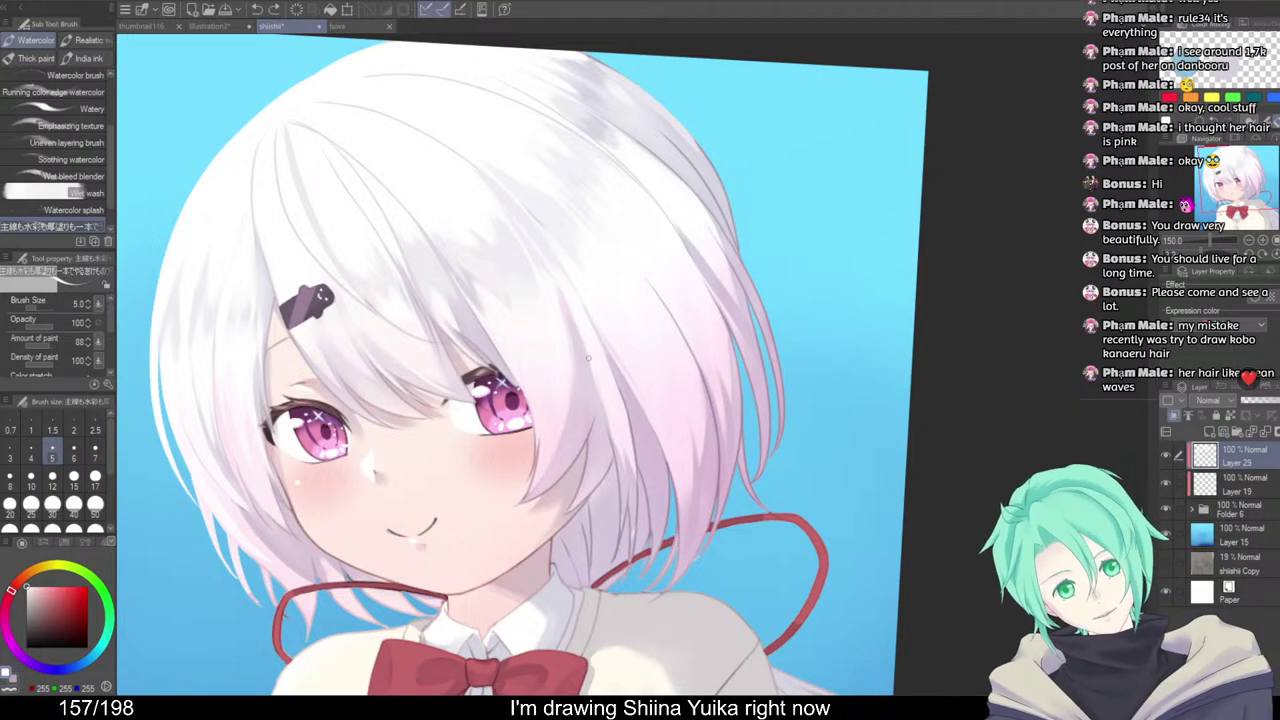
{"action": "left_click_drag", "start_coordinate": [672, 269], "coordinate": [644, 206]}
{"action": "scroll", "coordinate": [686, 254], "scroll_direction": "down", "scroll_amount": 1}
{"action": "scroll", "coordinate": [646, 204], "scroll_direction": "up", "scroll_amount": 2}
{"action": "left_click_drag", "start_coordinate": [663, 150], "coordinate": [497, 105]}
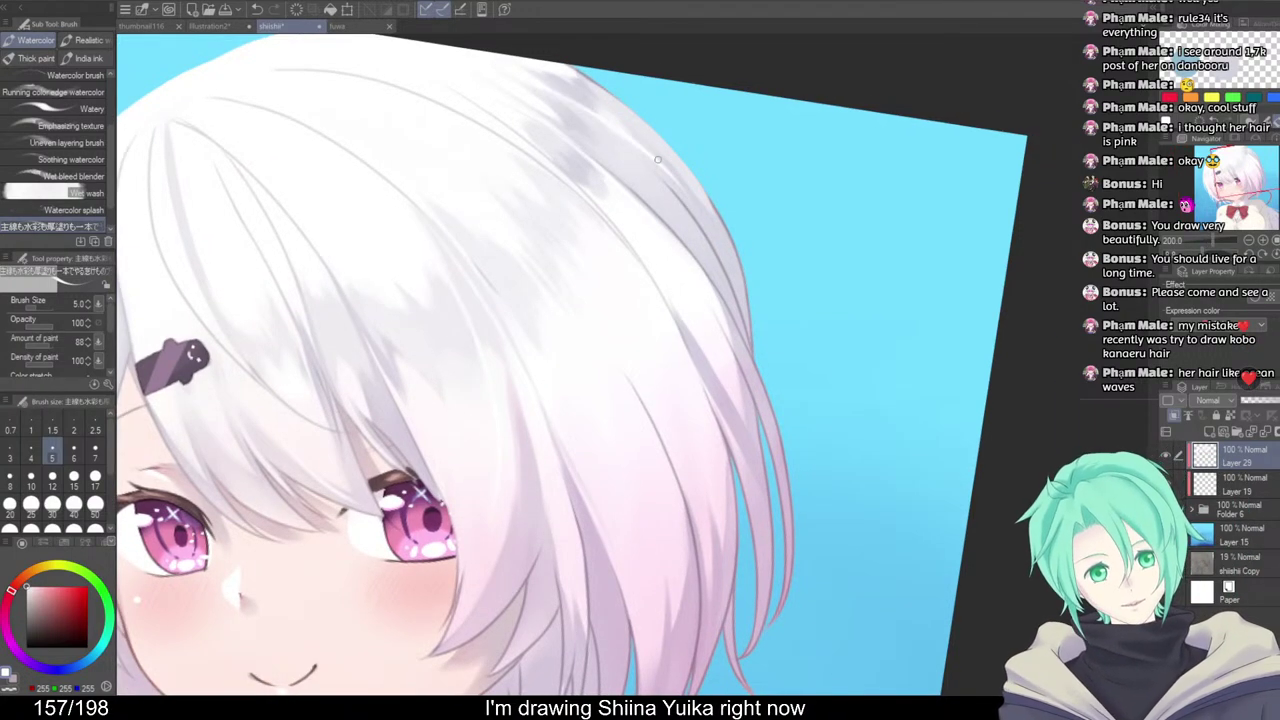
{"action": "scroll", "coordinate": [658, 160], "scroll_direction": "down", "scroll_amount": 2}
{"action": "left_click_drag", "start_coordinate": [729, 160], "coordinate": [787, 199]}
{"action": "scroll", "coordinate": [686, 217], "scroll_direction": "up", "scroll_amount": 1}
{"action": "left_click_drag", "start_coordinate": [755, 360], "coordinate": [729, 288]}
{"action": "left_click_drag", "start_coordinate": [739, 343], "coordinate": [727, 303]}
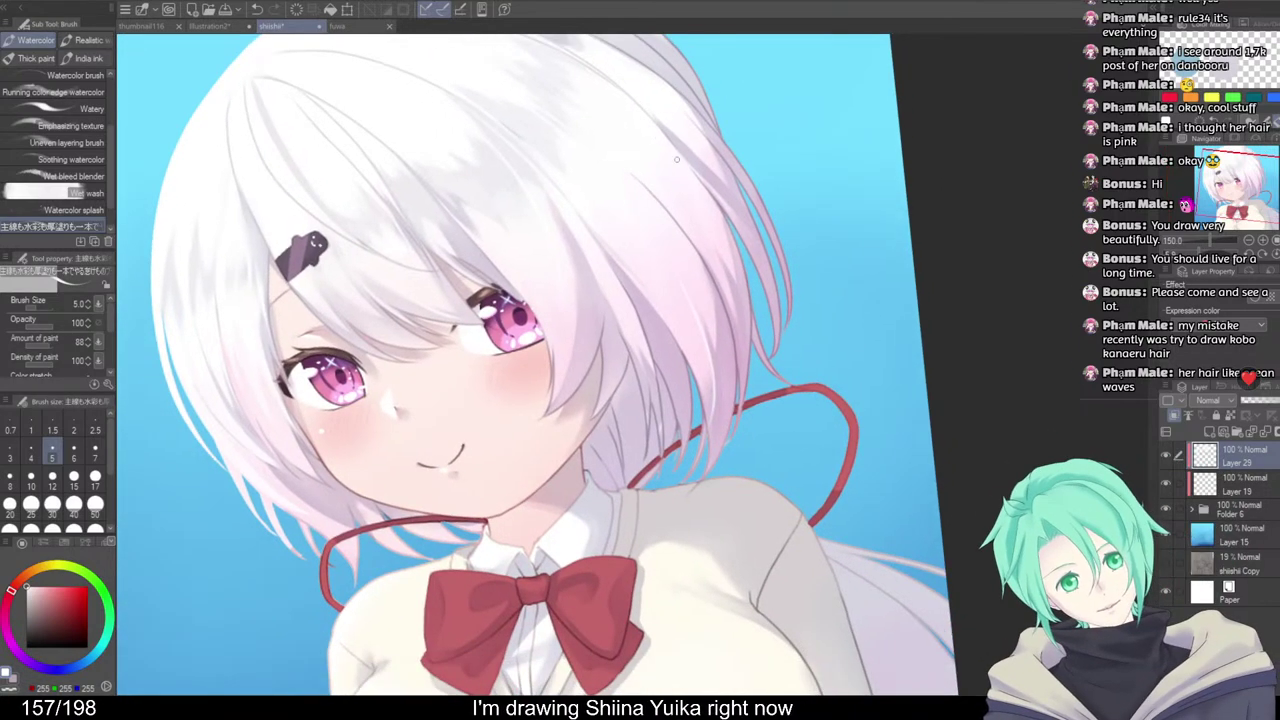
Undo the last stroke, and paint a thin strand on the outer side hair with sampled pink (255, 236, 247), undoing the second try
{"action": "key", "text": "ctrl+z"}
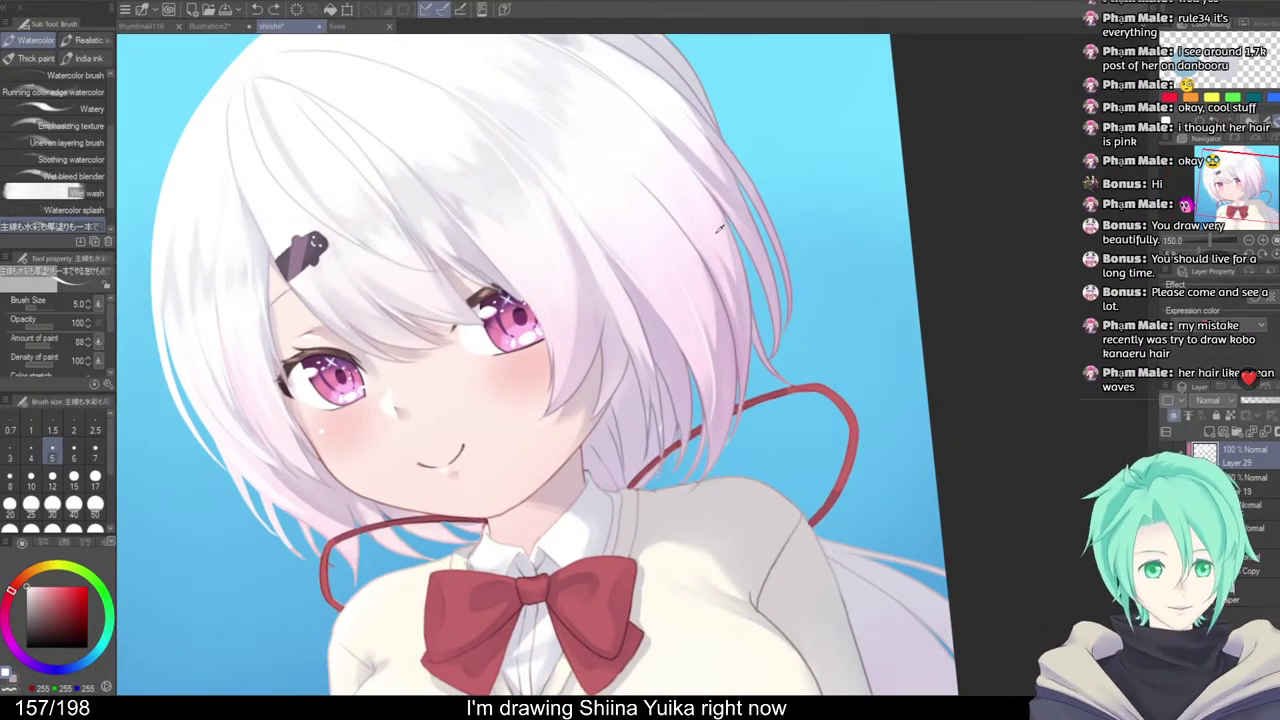
{"action": "left_click", "coordinate": [721, 225], "text": "alt"}
{"action": "left_click_drag", "start_coordinate": [731, 237], "coordinate": [764, 358]}
{"action": "left_click_drag", "start_coordinate": [732, 240], "coordinate": [748, 382]}
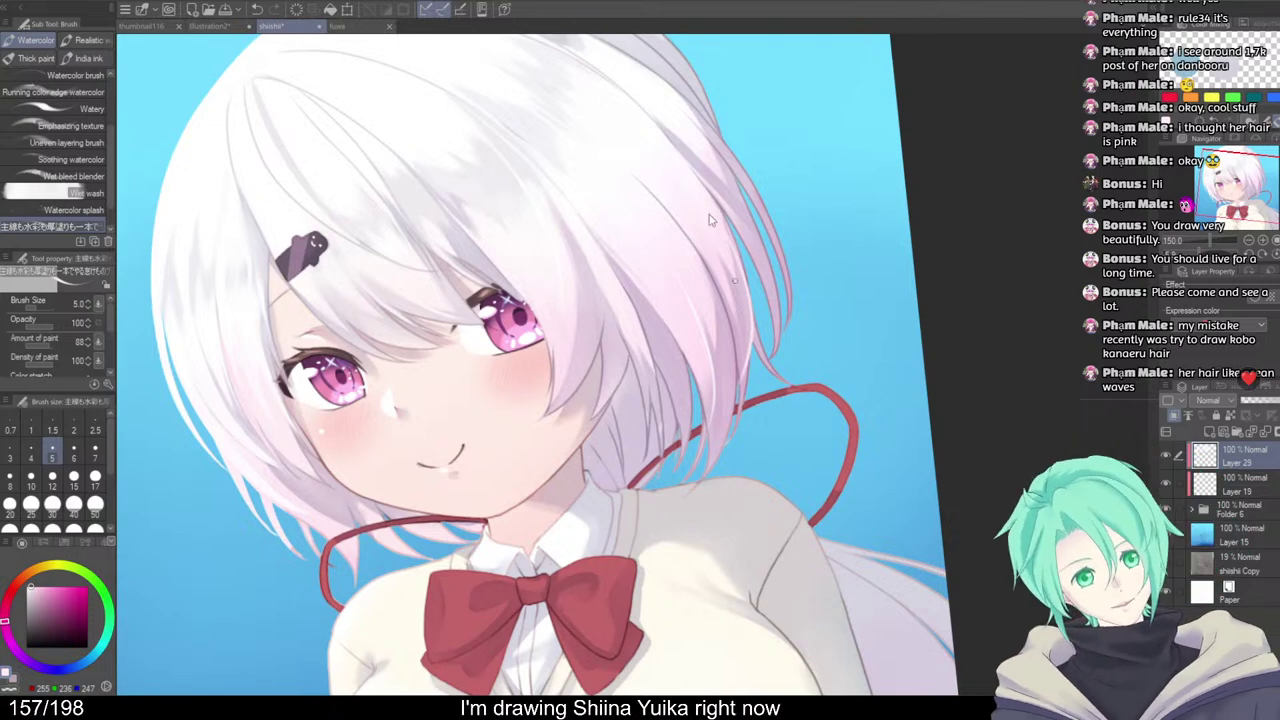
{"action": "key", "text": "ctrl+z"}
Check the side hair against the full portrait from a distance
{"action": "mouse_move", "coordinate": [732, 254]}
{"action": "left_mouse_down"}
{"action": "mouse_move", "coordinate": [739, 326]}
{"action": "mouse_move", "coordinate": [846, 286]}
{"action": "left_mouse_up"}
{"action": "scroll", "coordinate": [740, 323], "scroll_direction": "down", "scroll_amount": 5}
{"action": "scroll", "coordinate": [712, 232], "scroll_direction": "up", "scroll_amount": 1}
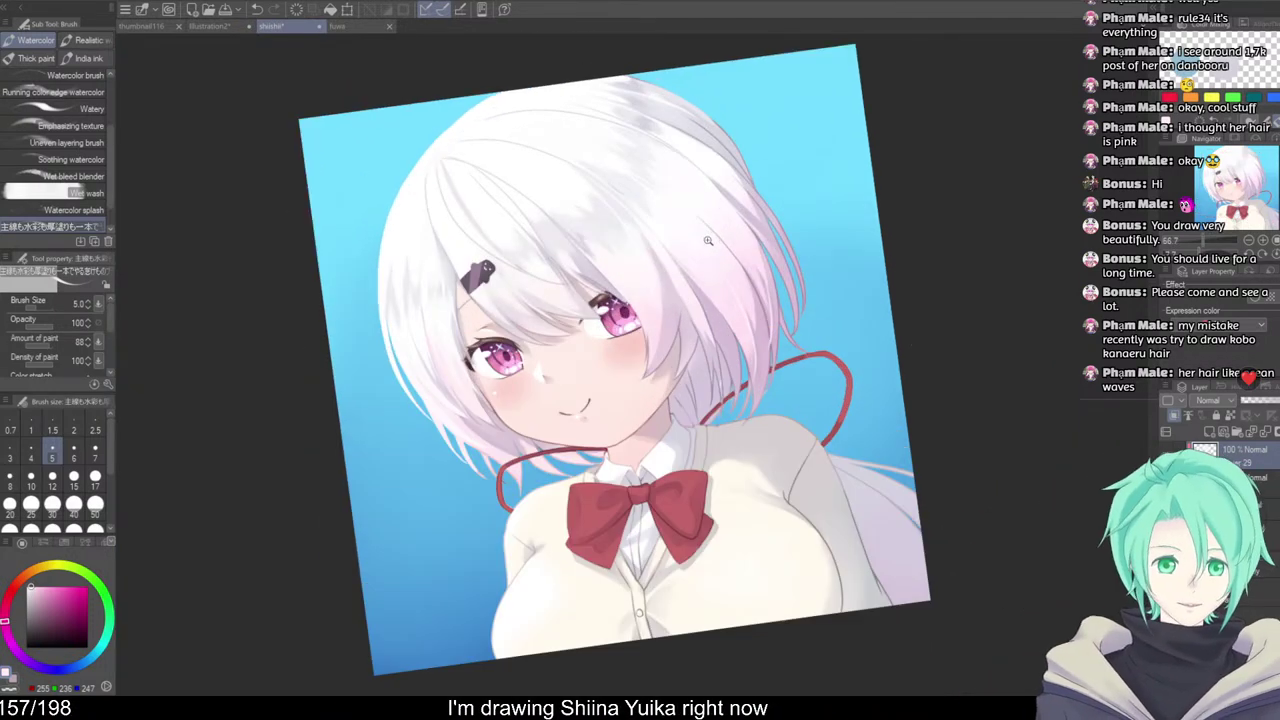
{"action": "left_click_drag", "start_coordinate": [721, 268], "coordinate": [806, 281]}
{"action": "scroll", "coordinate": [769, 258], "scroll_direction": "down", "scroll_amount": 1}
{"action": "left_click_drag", "start_coordinate": [884, 295], "coordinate": [861, 284]}
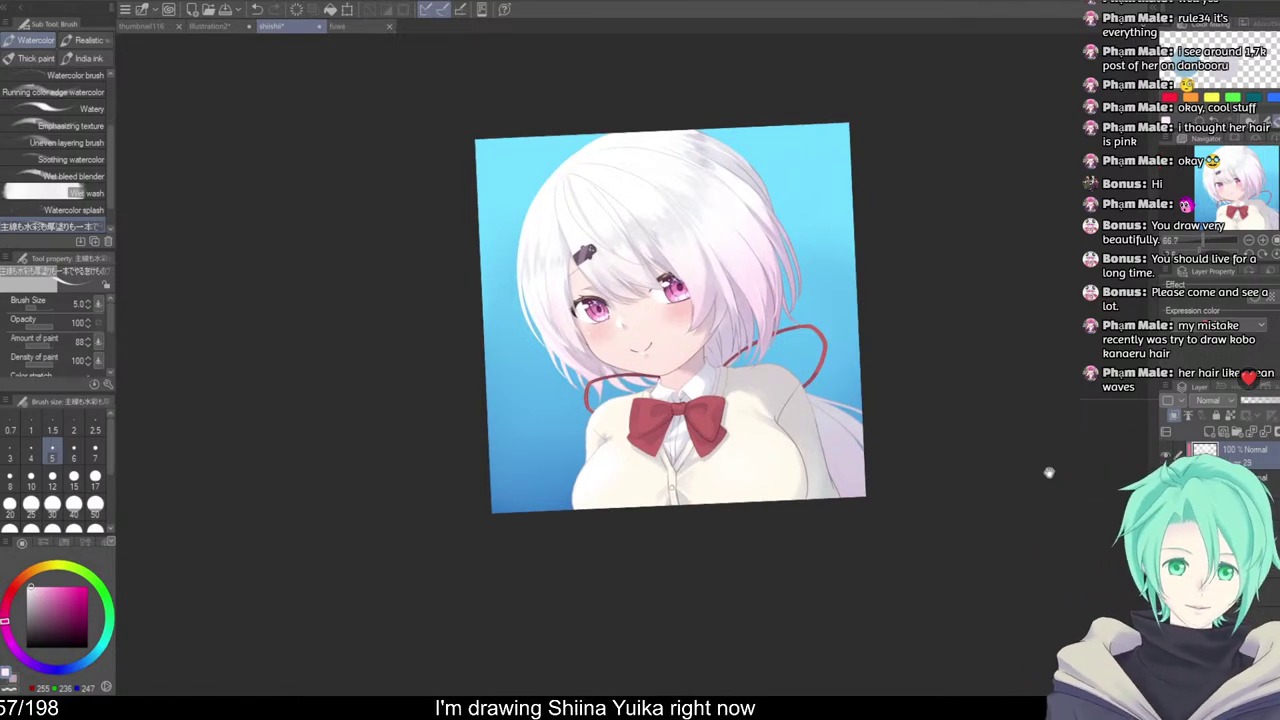
Try shading the long back hair behind the sleeve at brush size 10.5 with mauves (189, 181, 195) and (203, 198, 213)
{"action": "scroll", "coordinate": [951, 520], "scroll_direction": "up", "scroll_amount": 8}
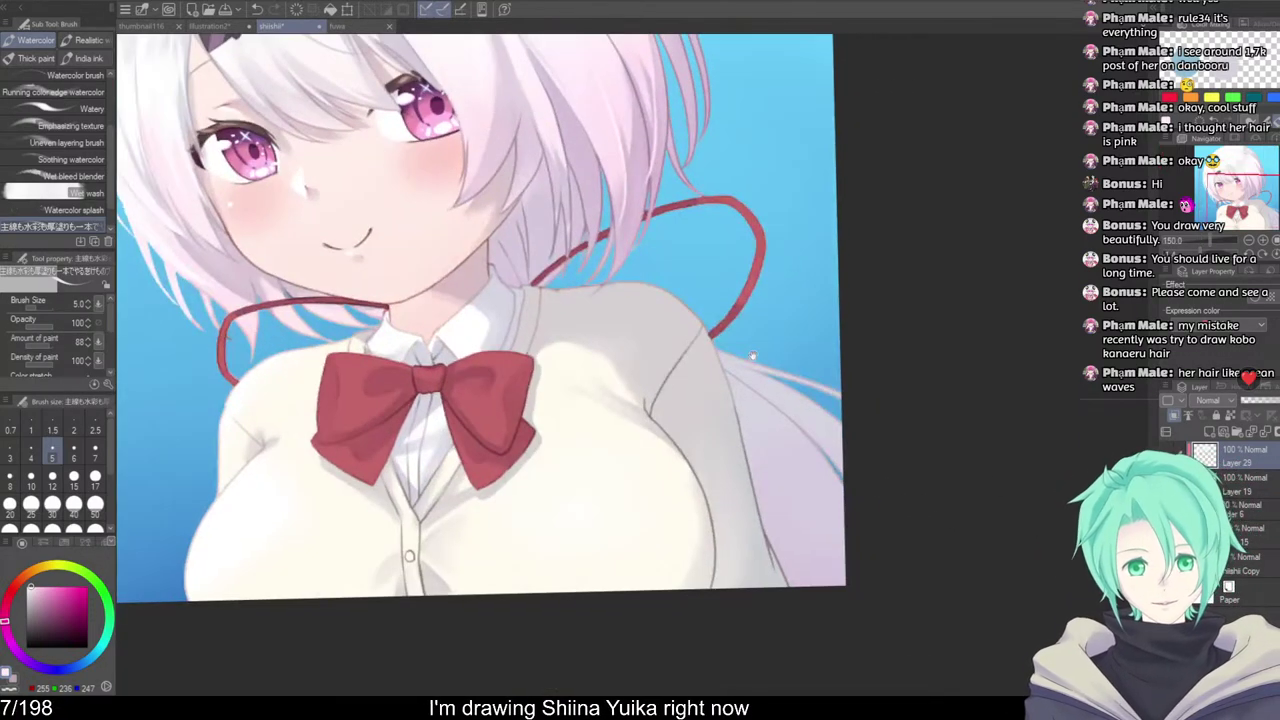
{"action": "left_click", "coordinate": [799, 476], "text": "alt"}
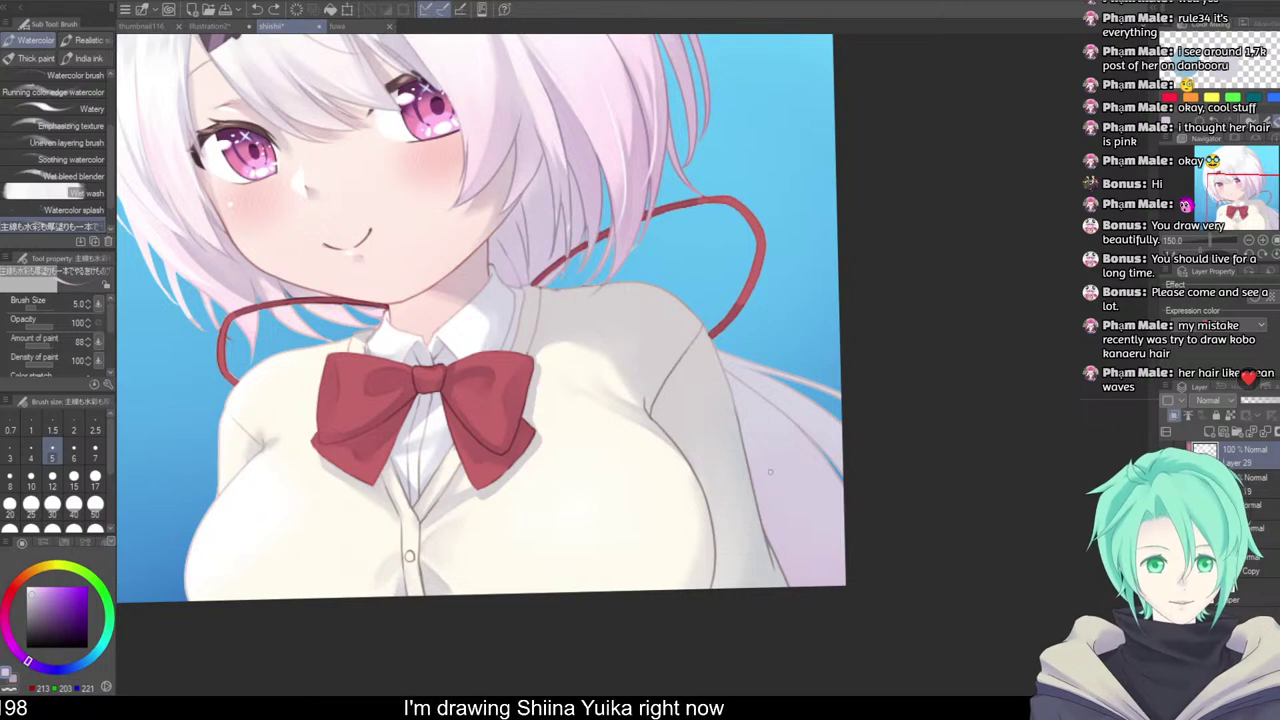
{"action": "left_click_drag", "start_coordinate": [770, 472], "coordinate": [769, 480]}
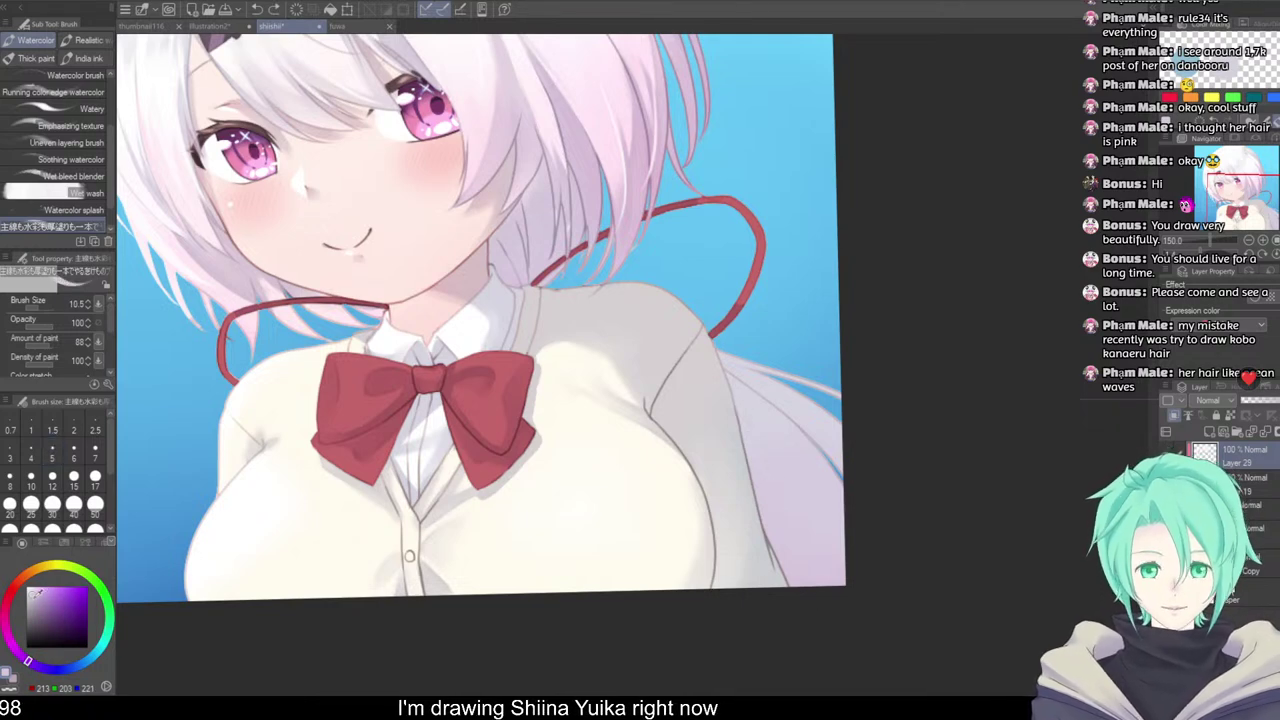
{"action": "left_click_drag", "start_coordinate": [34, 595], "coordinate": [31, 601]}
{"action": "left_click_drag", "start_coordinate": [734, 393], "coordinate": [834, 558]}
{"action": "key", "text": "ctrl+z"}
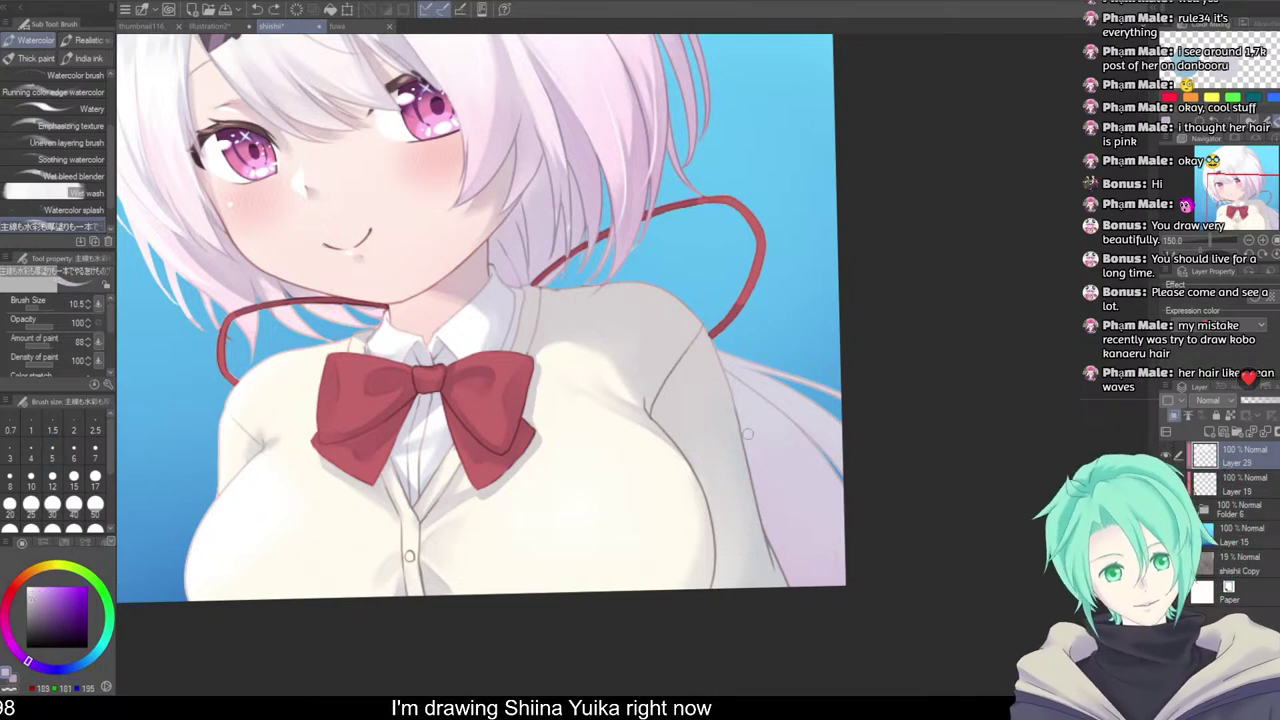
{"action": "left_click_drag", "start_coordinate": [747, 430], "coordinate": [804, 580]}
{"action": "left_click", "coordinate": [756, 437], "text": "alt"}
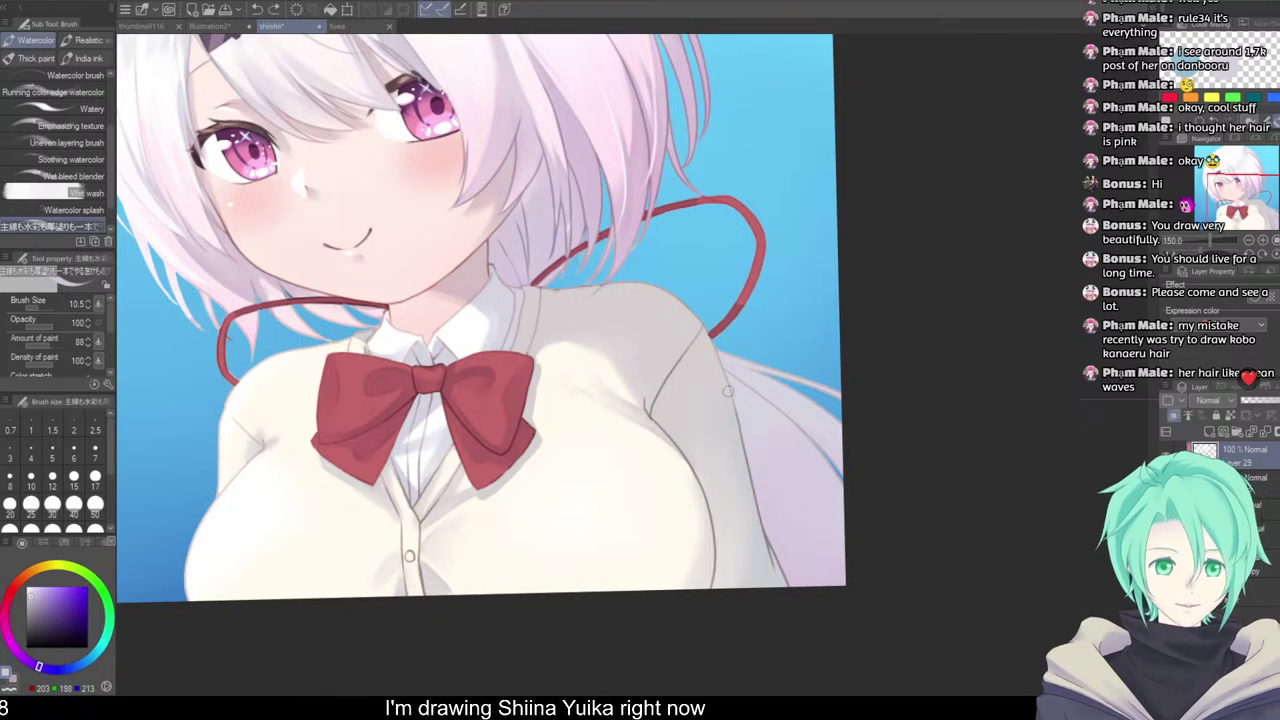
{"action": "left_click_drag", "start_coordinate": [739, 400], "coordinate": [782, 488]}
{"action": "left_click_drag", "start_coordinate": [724, 379], "coordinate": [844, 586]}
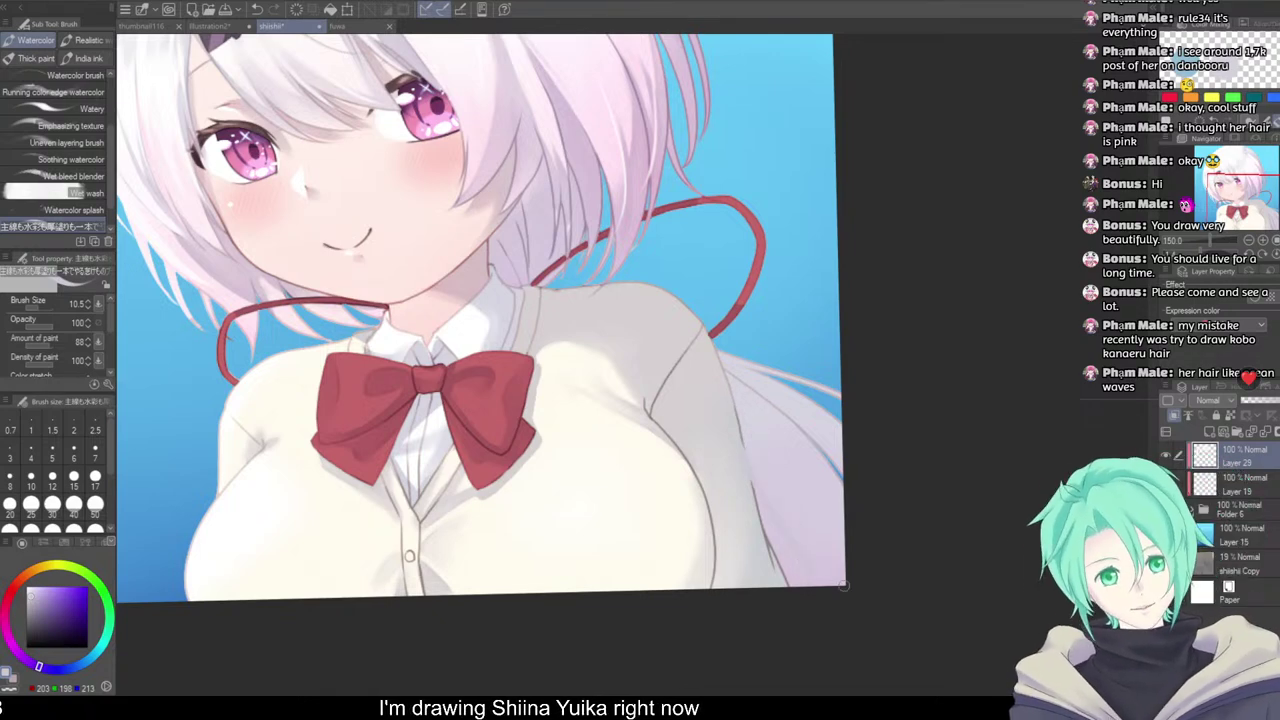
{"action": "key", "text": "ctrl+z"}
Undo the remaining back-hair strokes and select the top layer inside Folder 5
{"action": "scroll", "coordinate": [792, 430], "scroll_direction": "down", "scroll_amount": 2}
{"action": "left_click_drag", "start_coordinate": [813, 405], "coordinate": [949, 389]}
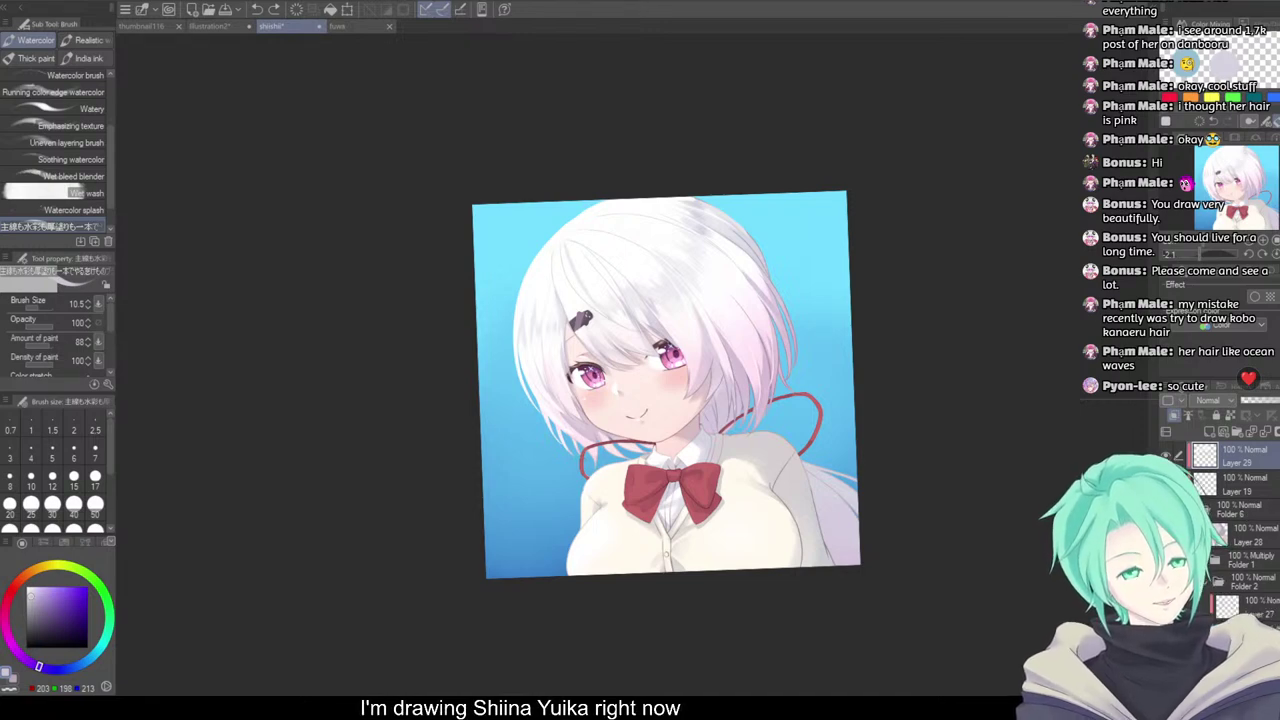
{"action": "scroll", "coordinate": [1232, 530], "scroll_direction": "down", "scroll_amount": 3}
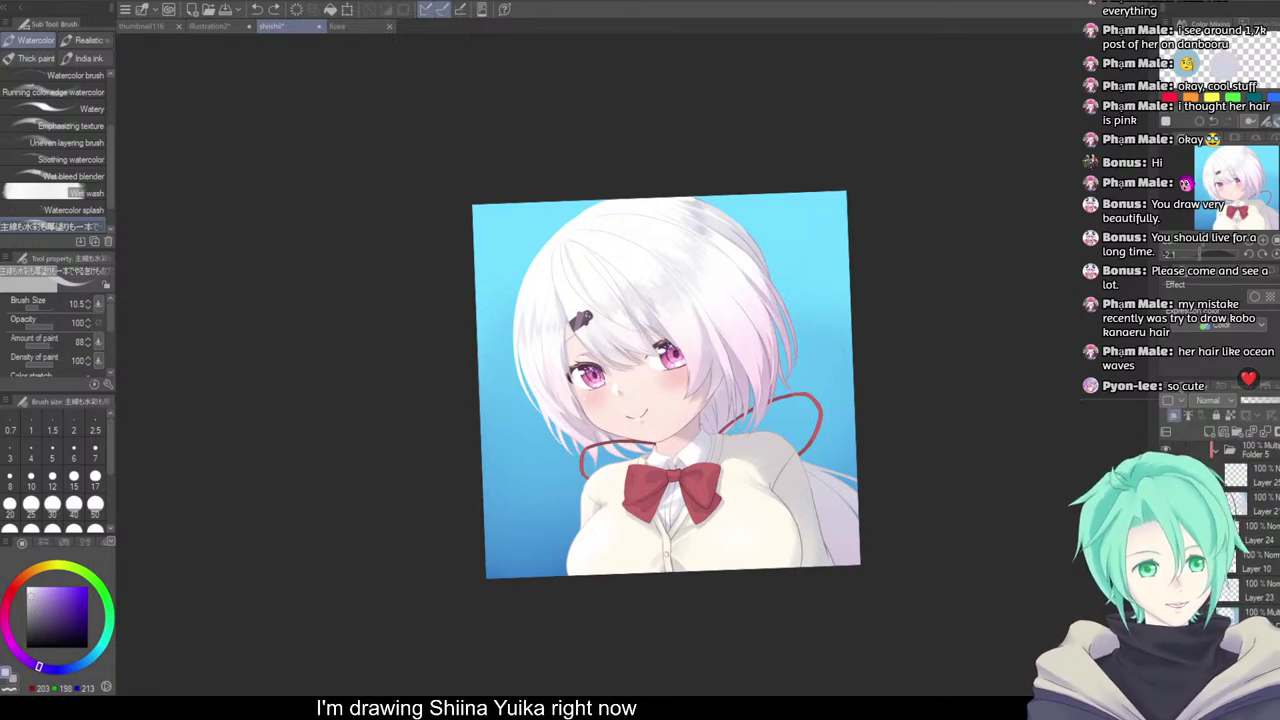
{"action": "key", "text": "ctrl+z"}
{"action": "key", "text": "ctrl+z"}
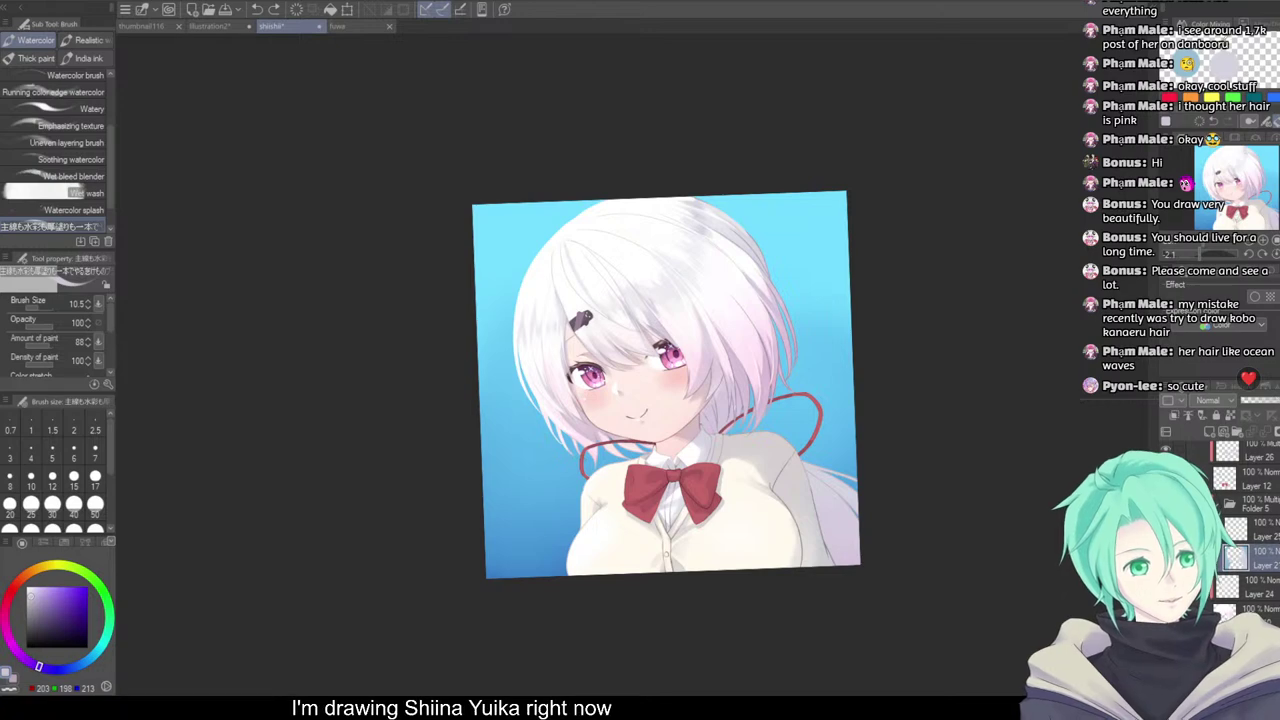
{"action": "left_click_drag", "start_coordinate": [961, 430], "coordinate": [905, 417]}
{"action": "left_click_drag", "start_coordinate": [797, 454], "coordinate": [821, 379]}
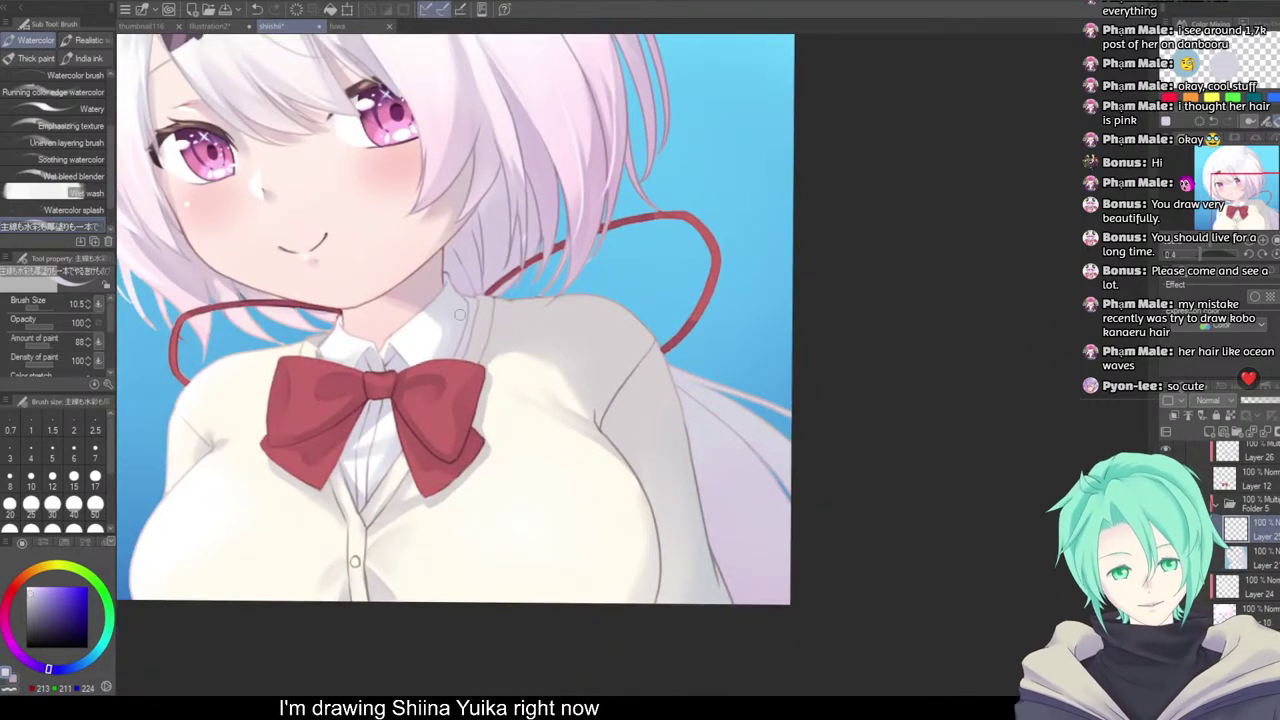
Shade the long back hair behind the sleeve with darker mauve (192, 190, 206) at brush size 10.5, undoing the first two strokes
{"action": "left_click", "coordinate": [32, 598]}
{"action": "left_click_drag", "start_coordinate": [684, 414], "coordinate": [770, 554]}
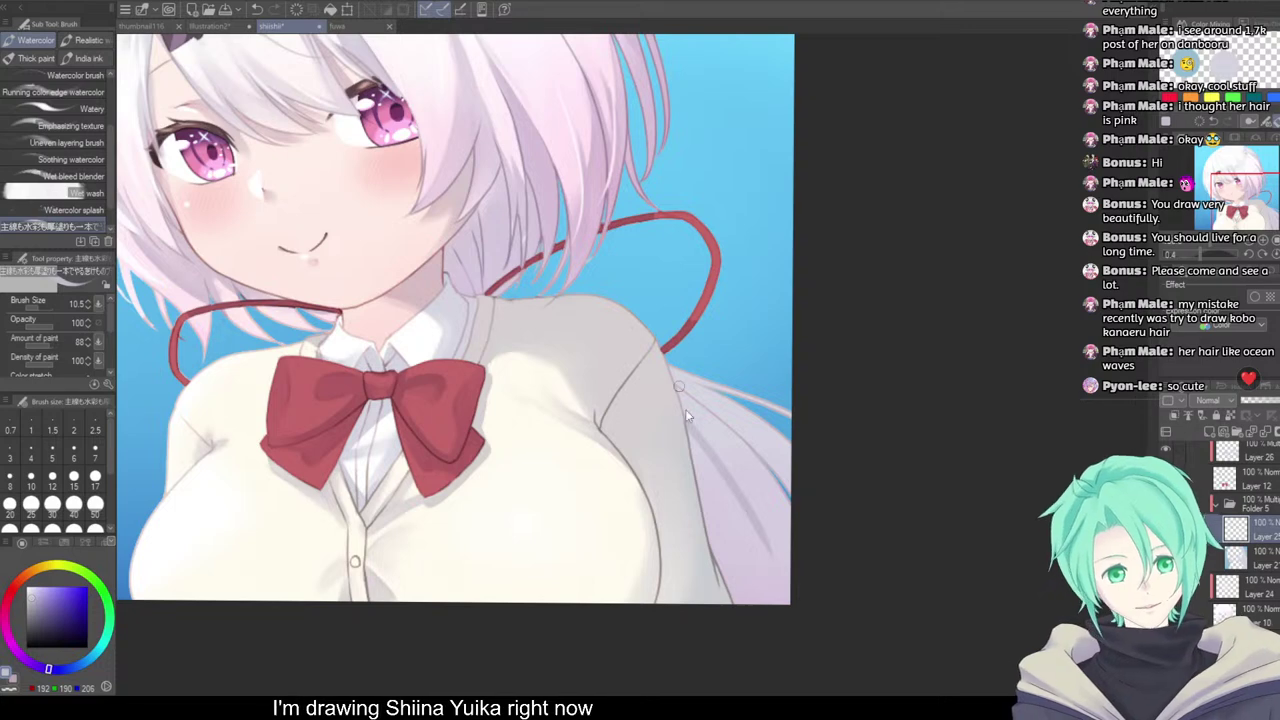
{"action": "key", "text": "ctrl+z"}
{"action": "mouse_move", "coordinate": [676, 382]}
{"action": "left_mouse_down"}
{"action": "mouse_move", "coordinate": [786, 510]}
{"action": "mouse_move", "coordinate": [684, 400]}
{"action": "mouse_move", "coordinate": [783, 494]}
{"action": "left_mouse_up"}
{"action": "key", "text": "ctrl+z"}
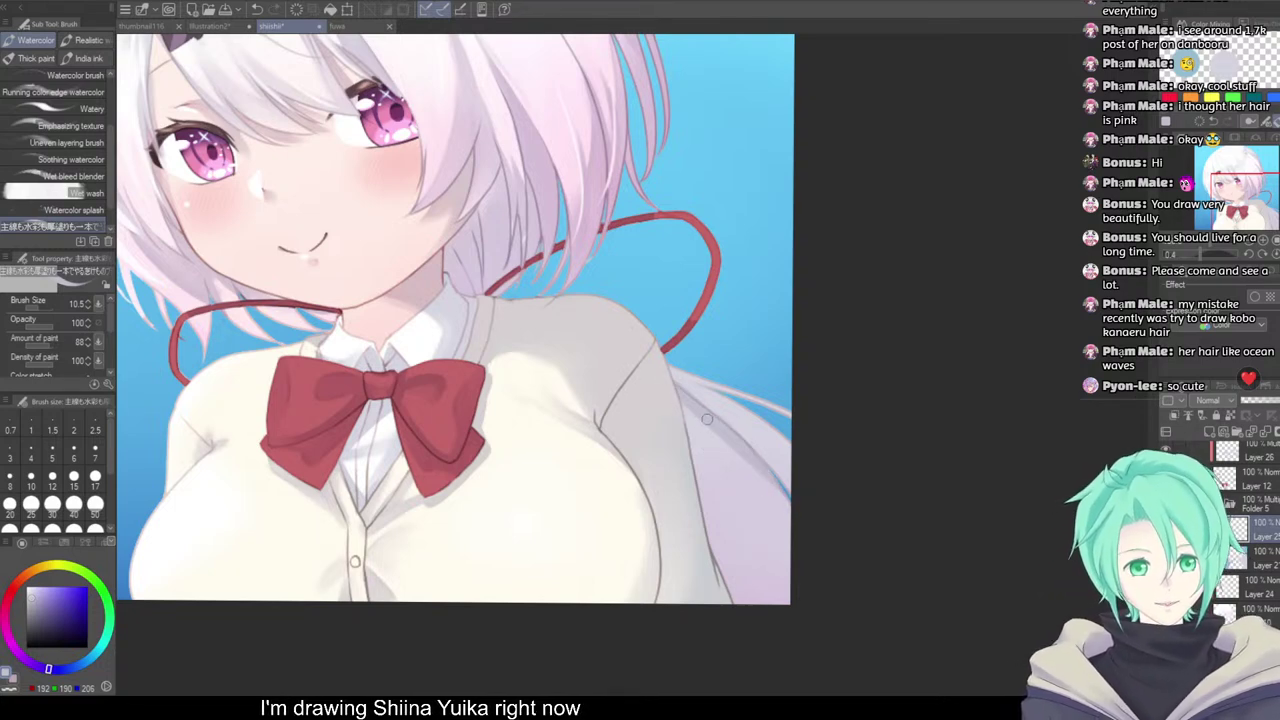
{"action": "mouse_move", "coordinate": [745, 391]}
{"action": "left_mouse_down"}
{"action": "mouse_move", "coordinate": [797, 454]}
{"action": "mouse_move", "coordinate": [779, 395]}
{"action": "left_mouse_up"}
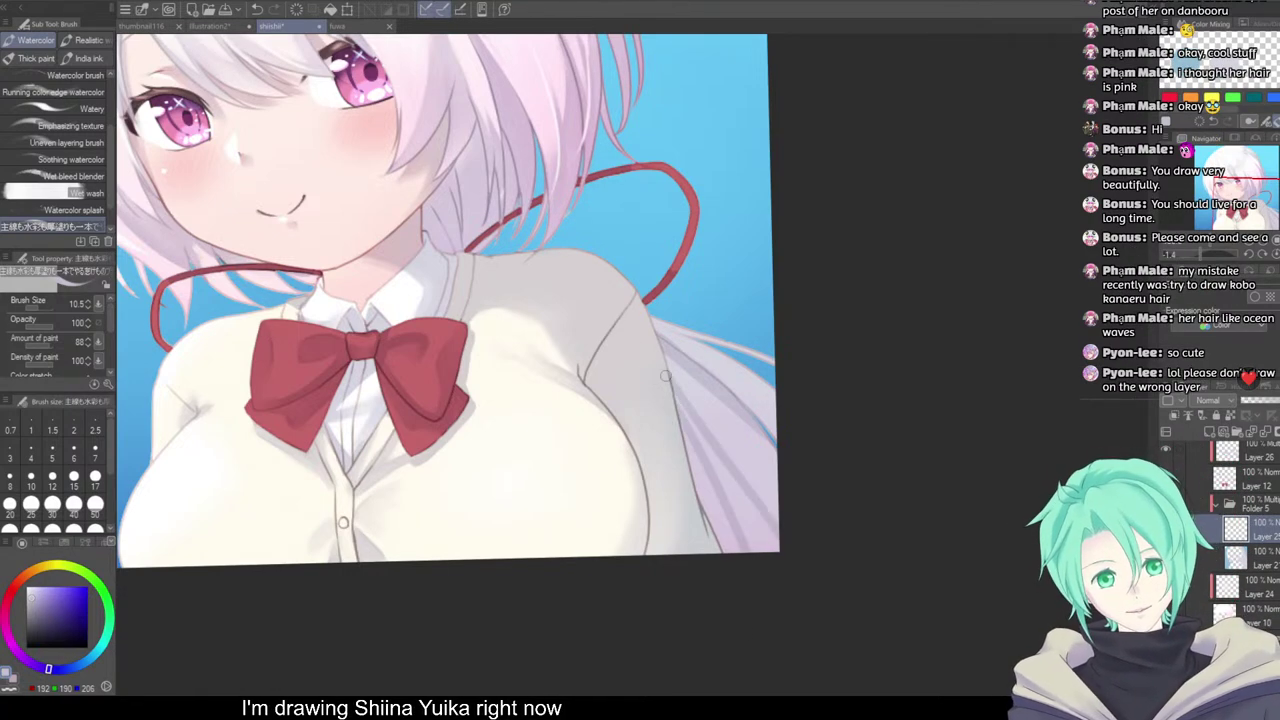
Soften the back-hair shading with the Blend tool at size 13.8 and reduce the watercolor brush to size 6.6
{"action": "key", "text": "j"}
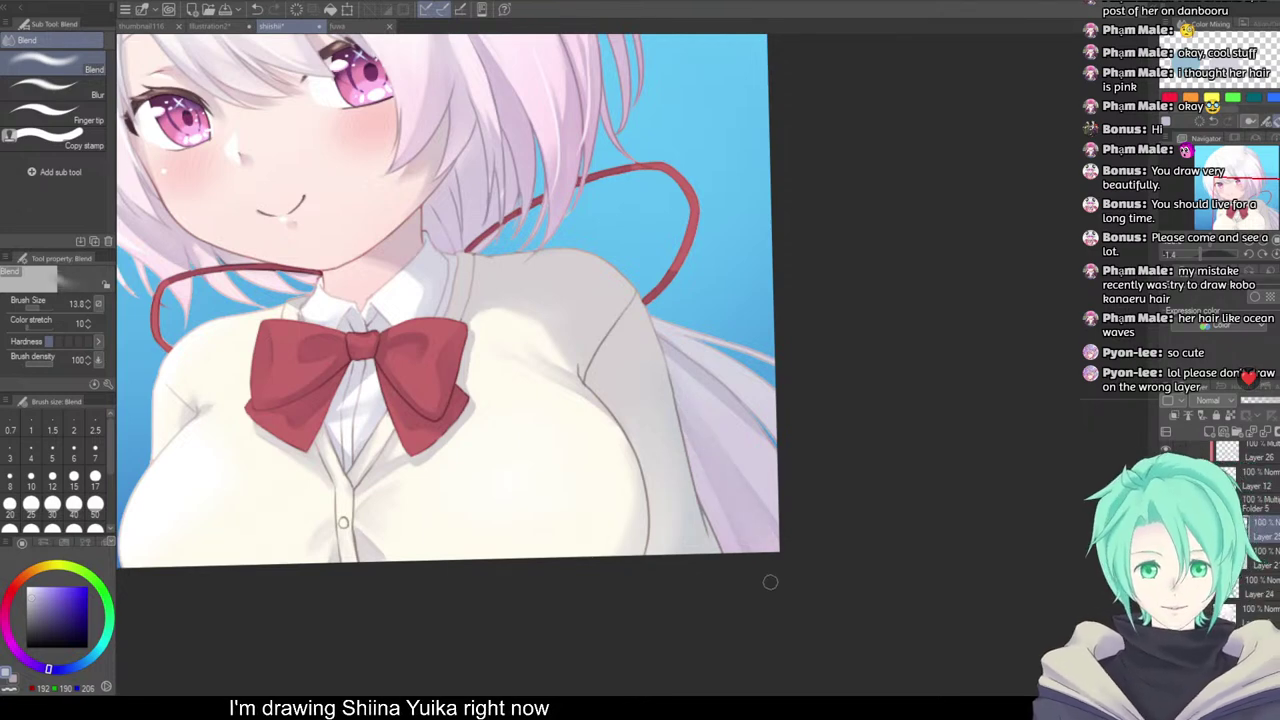
{"action": "key", "text": "b"}
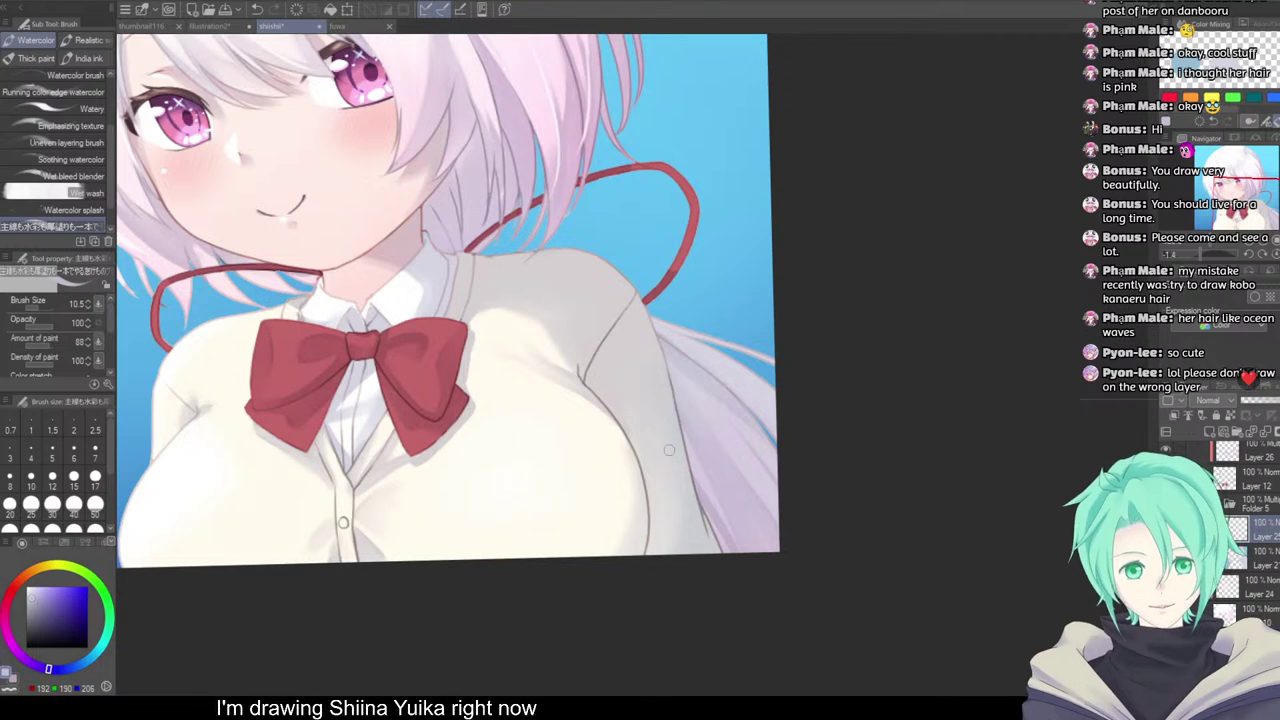
{"action": "key", "text": "j"}
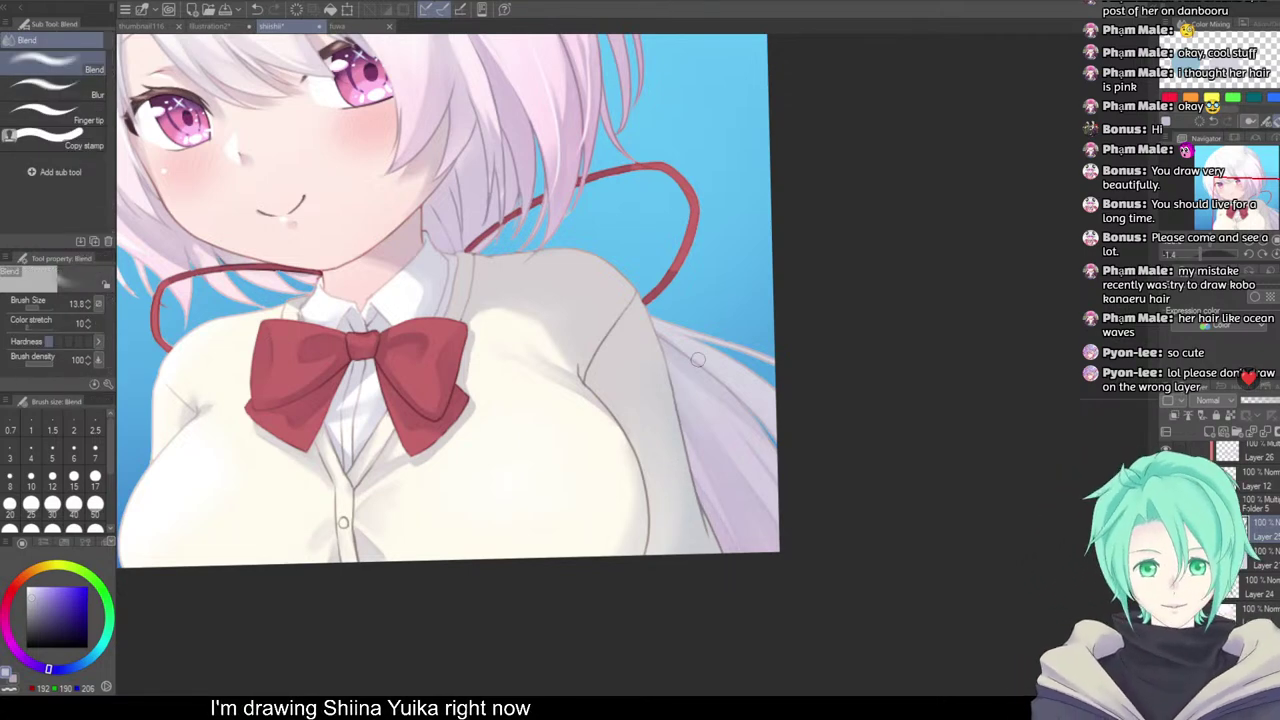
{"action": "scroll", "coordinate": [698, 360], "scroll_direction": "down", "scroll_amount": 2}
{"action": "left_click_drag", "start_coordinate": [750, 374], "coordinate": [811, 454]}
{"action": "scroll", "coordinate": [790, 482], "scroll_direction": "up", "scroll_amount": 3}
{"action": "key", "text": "b"}
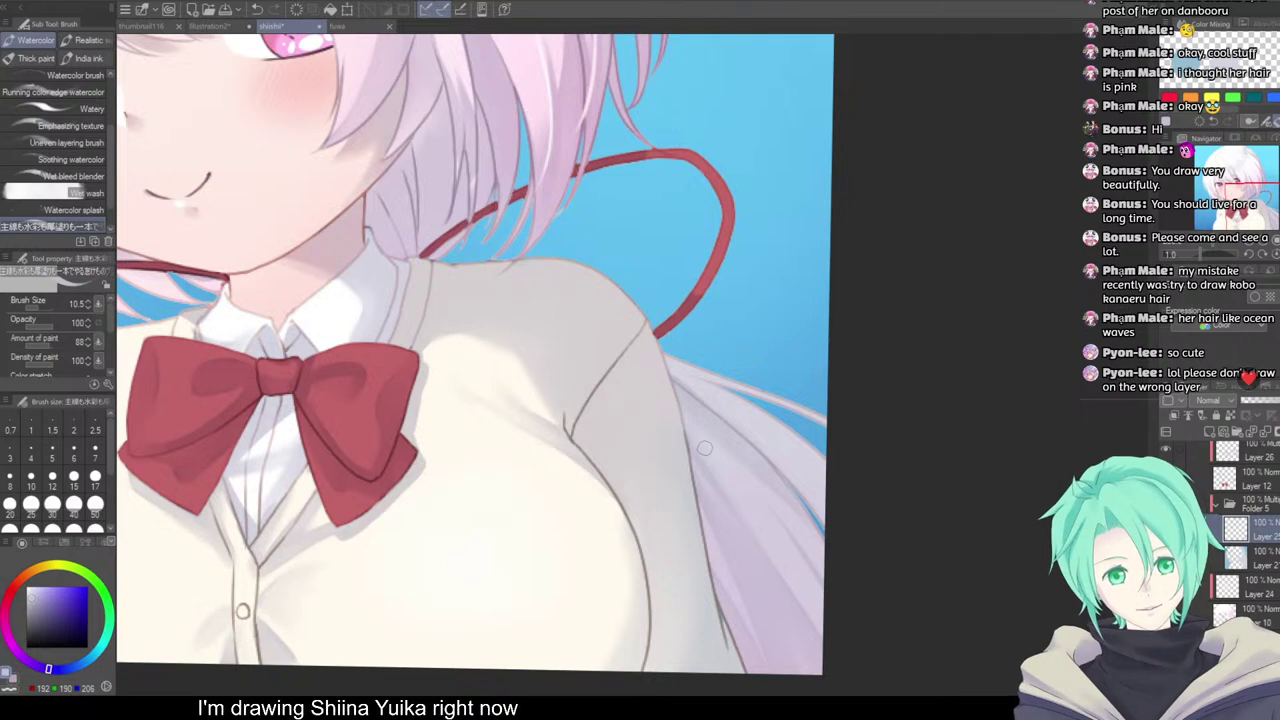
{"action": "key", "text": "bracketleft"}
{"action": "key", "text": "bracketleft"}
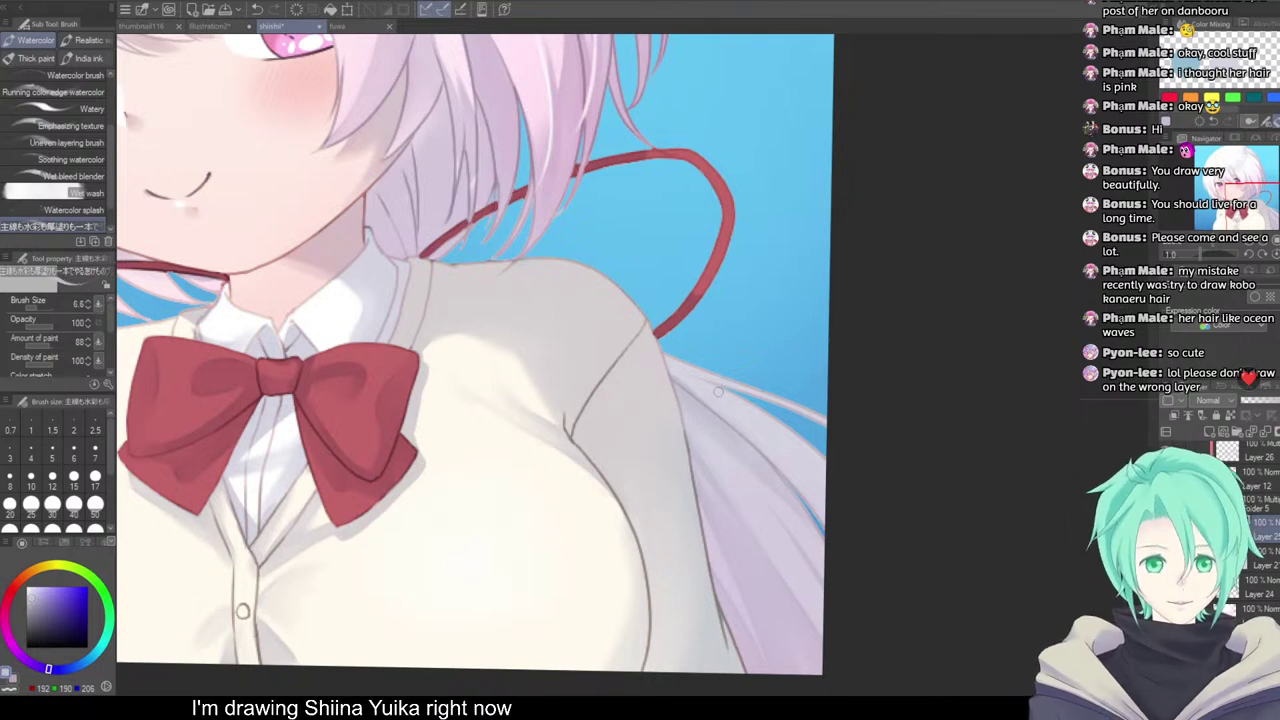
Check the back hair and side hair up close and against the full portrait
{"action": "scroll", "coordinate": [778, 390], "scroll_direction": "down", "scroll_amount": 2}
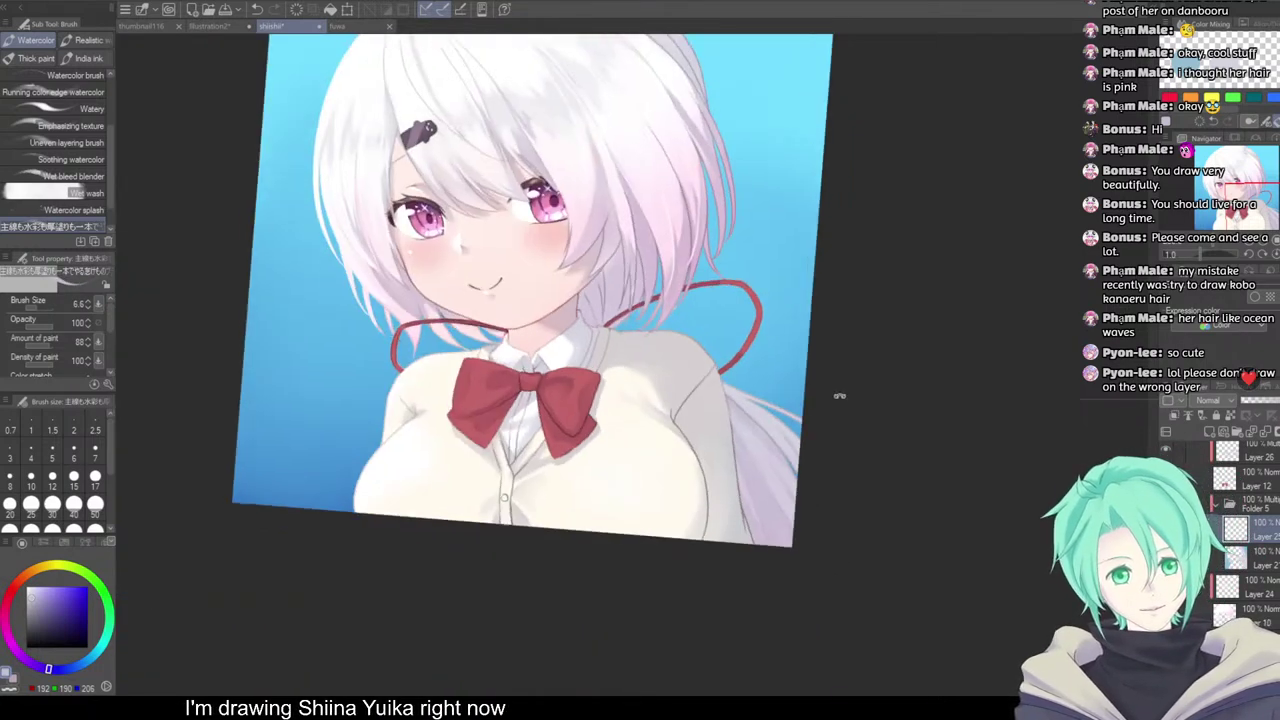
{"action": "left_click_drag", "start_coordinate": [840, 394], "coordinate": [830, 430]}
{"action": "scroll", "coordinate": [760, 410], "scroll_direction": "up", "scroll_amount": 2}
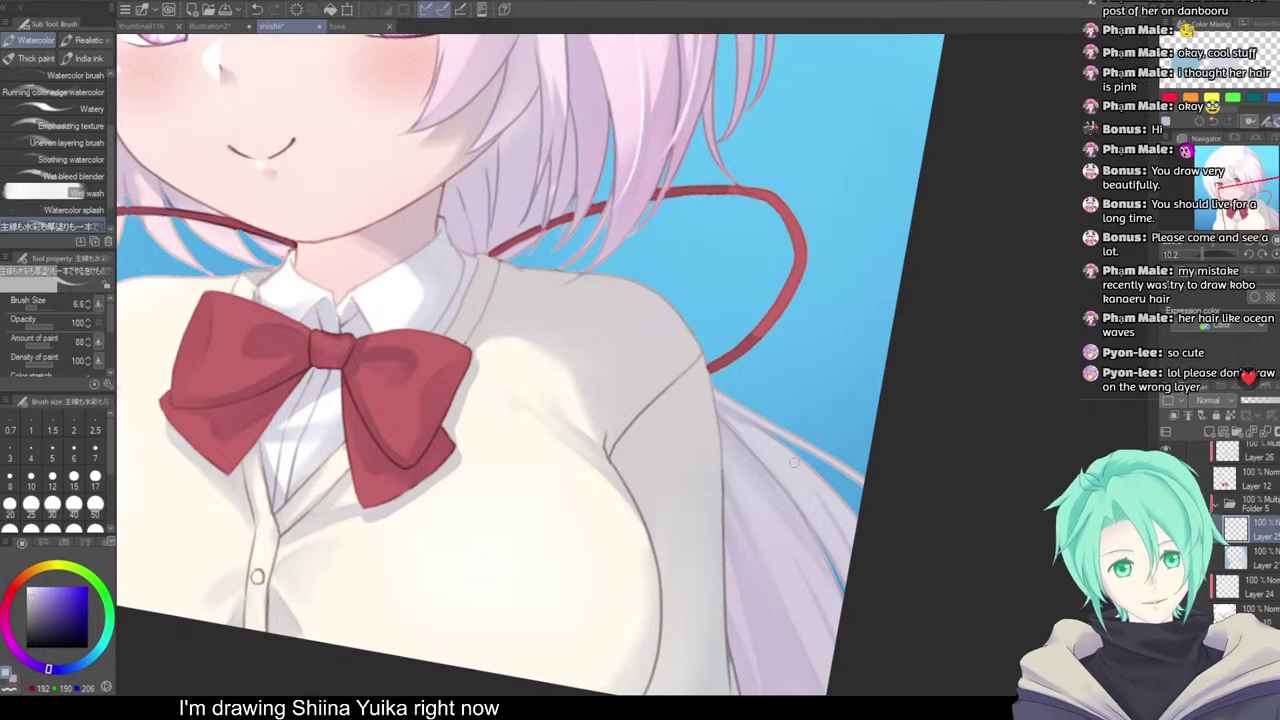
{"action": "scroll", "coordinate": [700, 367], "scroll_direction": "down", "scroll_amount": 3}
{"action": "scroll", "coordinate": [700, 370], "scroll_direction": "up", "scroll_amount": 5}
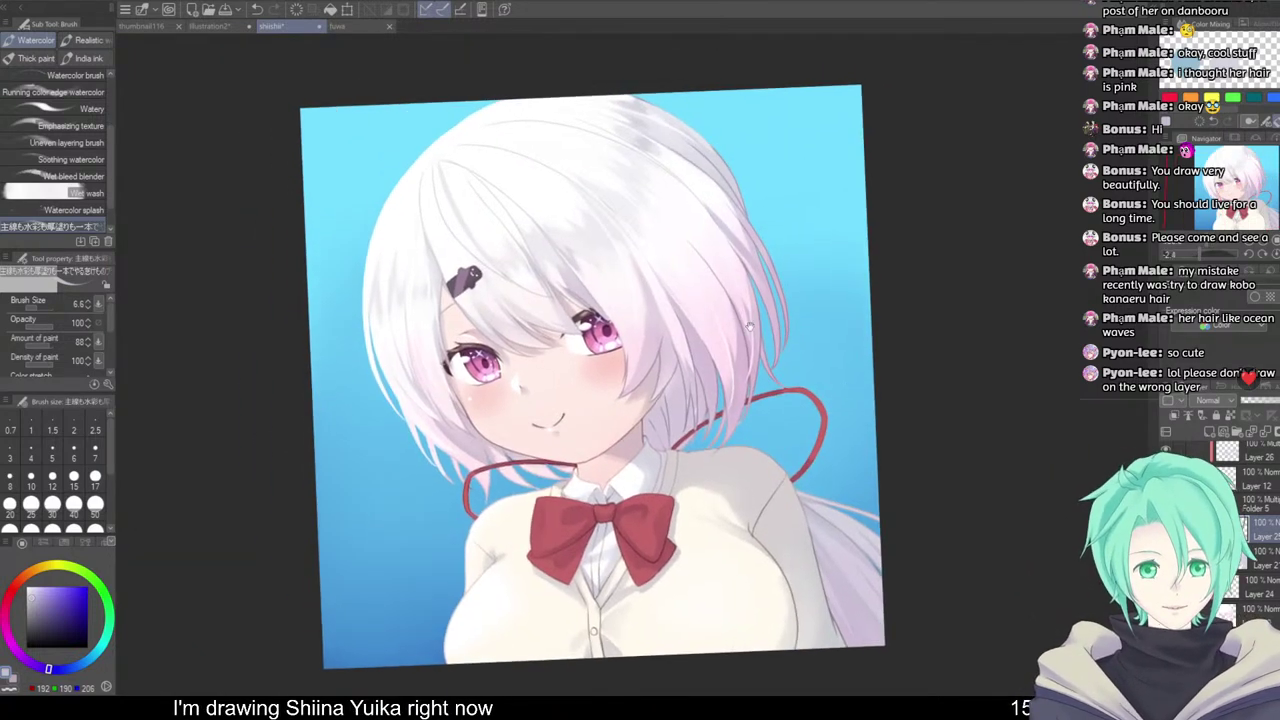
{"action": "scroll", "coordinate": [699, 378], "scroll_direction": "up", "scroll_amount": 2}
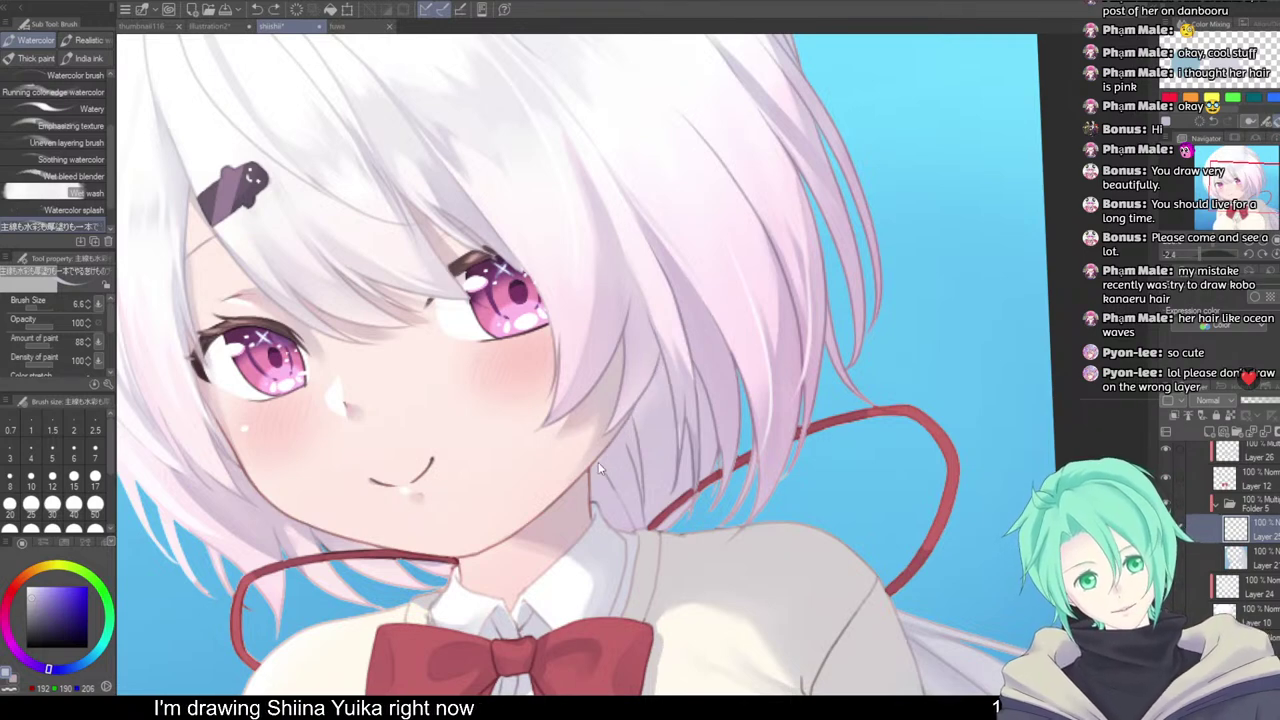
{"action": "scroll", "coordinate": [703, 364], "scroll_direction": "down", "scroll_amount": 2}
{"action": "left_click_drag", "start_coordinate": [810, 397], "coordinate": [811, 314]}
{"action": "scroll", "coordinate": [816, 420], "scroll_direction": "down", "scroll_amount": 1}
{"action": "scroll", "coordinate": [884, 395], "scroll_direction": "down", "scroll_amount": 1}
{"action": "scroll", "coordinate": [820, 315], "scroll_direction": "down", "scroll_amount": 1}
{"action": "scroll", "coordinate": [816, 320], "scroll_direction": "up", "scroll_amount": 3}
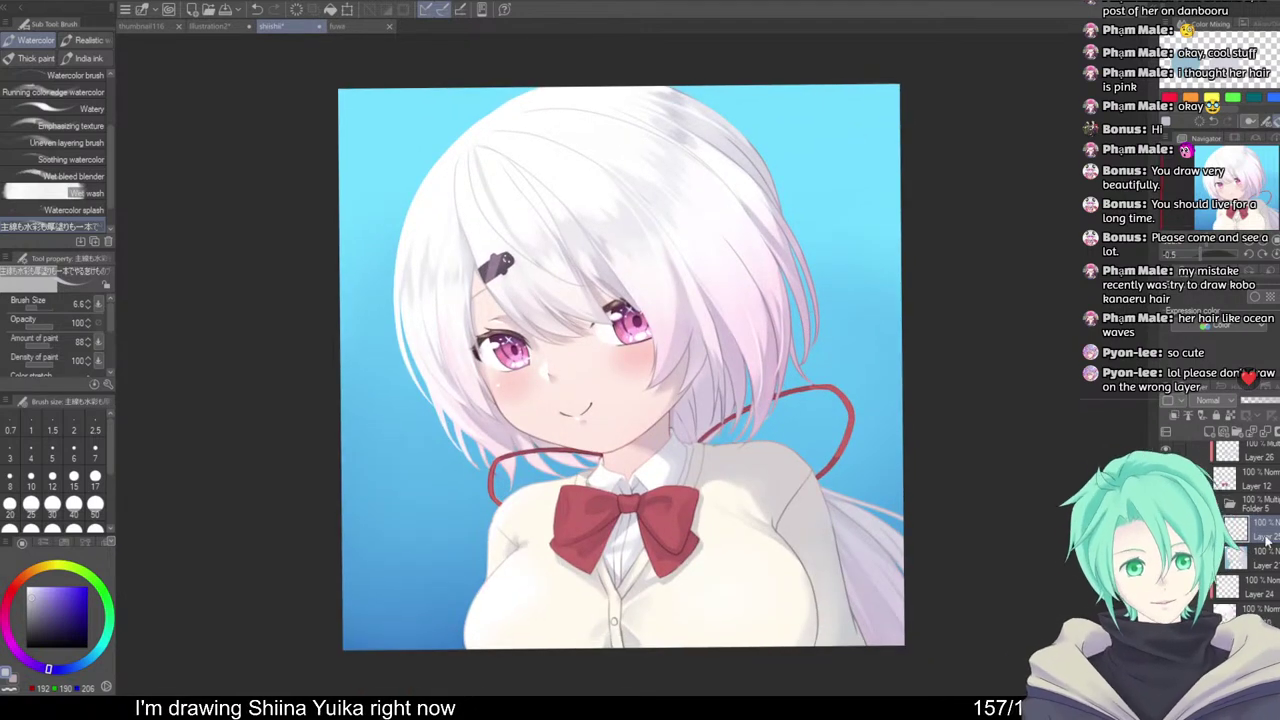
Select Layer 28 in Folder 6 and brighten the outer hair edge from the cheek to the crown with white (255, 255, 255) at brush size 88.9
{"action": "scroll", "coordinate": [1240, 530], "scroll_direction": "up", "scroll_amount": 3}
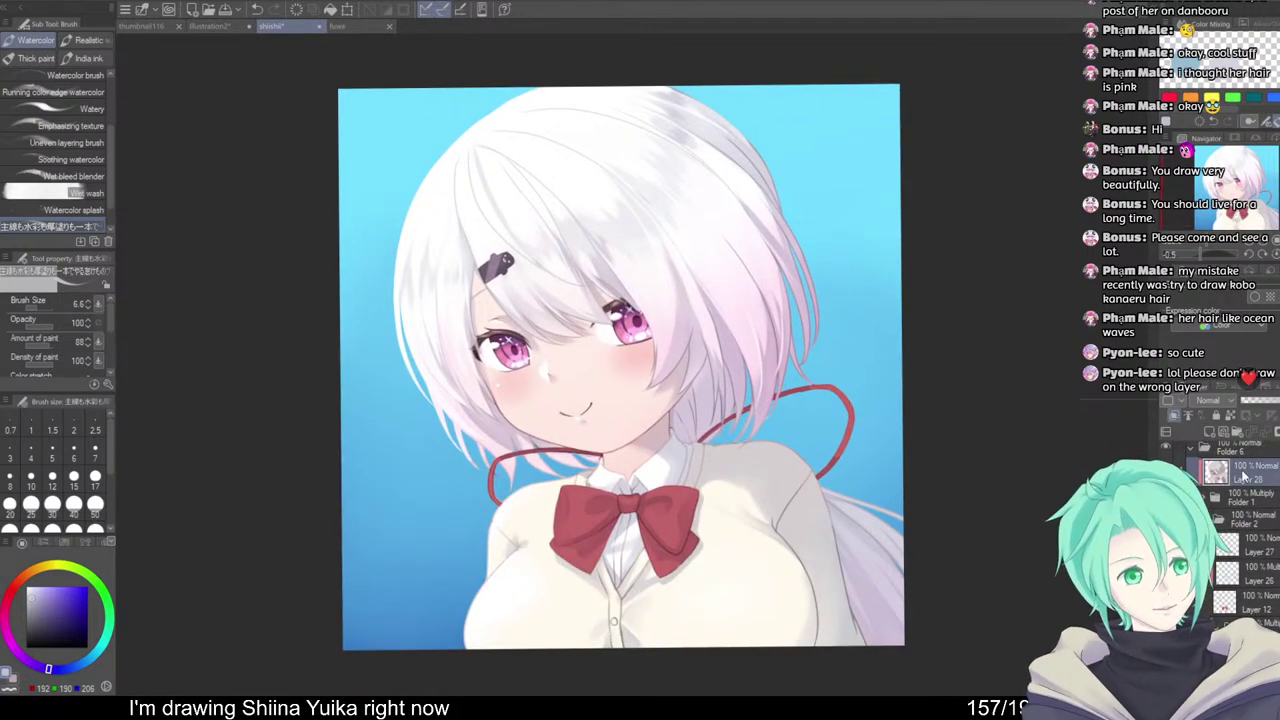
{"action": "left_click", "coordinate": [471, 134], "text": "alt"}
{"action": "key", "text": "b"}
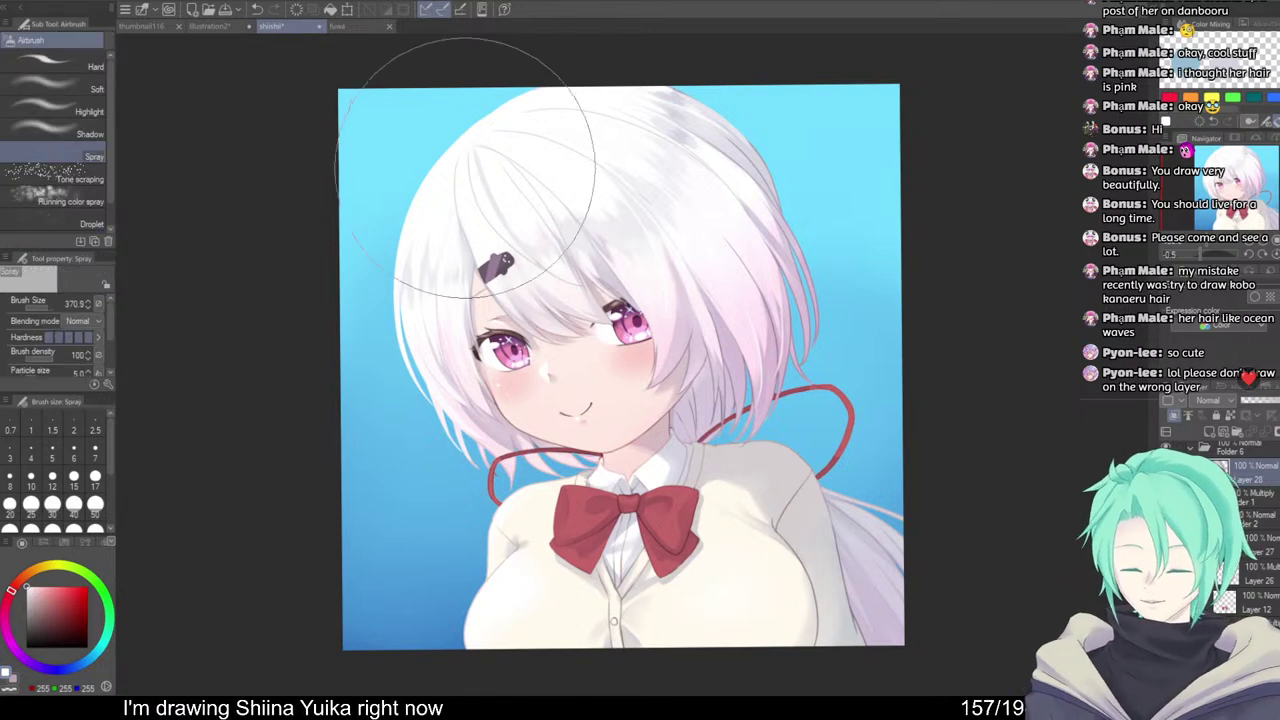
{"action": "key", "text": "j"}
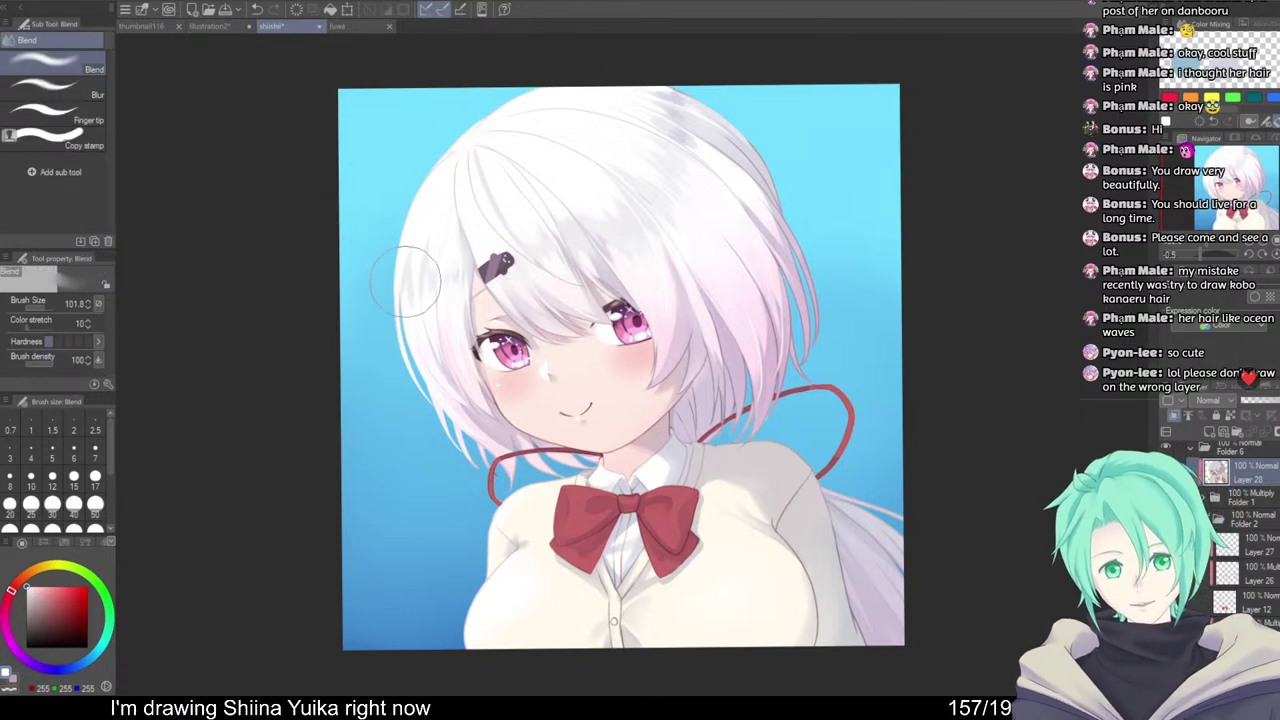
{"action": "key", "text": "b"}
{"action": "mouse_move", "coordinate": [402, 243]}
{"action": "left_mouse_down"}
{"action": "mouse_move", "coordinate": [432, 243]}
{"action": "mouse_move", "coordinate": [488, 130]}
{"action": "left_mouse_up"}
{"action": "left_click_drag", "start_coordinate": [392, 304], "coordinate": [571, 62]}
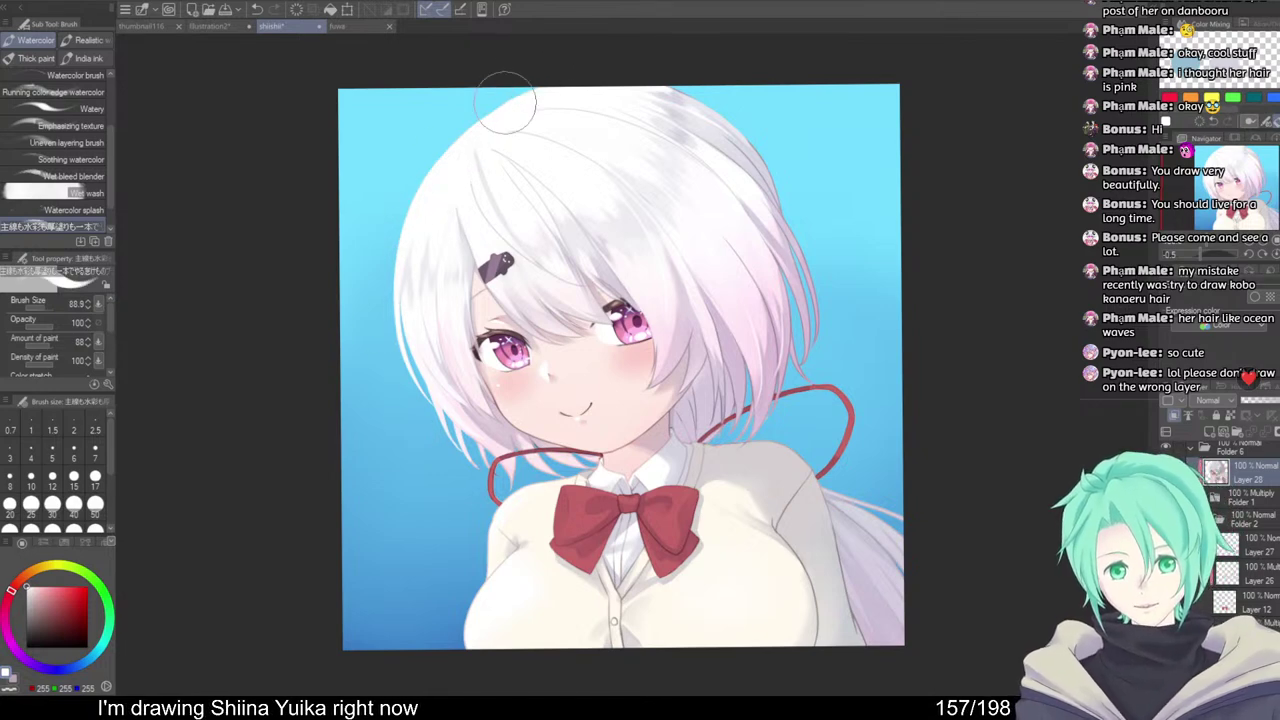
{"action": "key", "text": "j"}
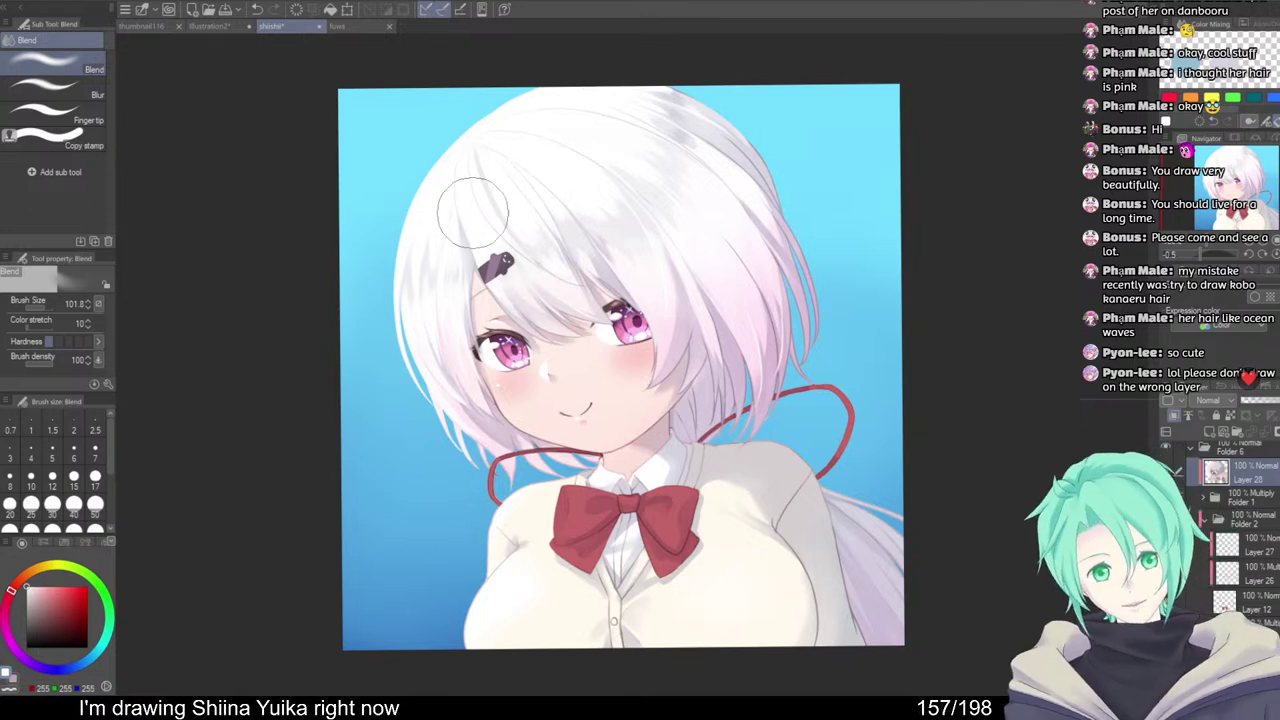
Check the brightened hair at close range and in the full portrait
{"action": "scroll", "coordinate": [728, 318], "scroll_direction": "up", "scroll_amount": 5}
{"action": "scroll", "coordinate": [728, 318], "scroll_direction": "down", "scroll_amount": 5}
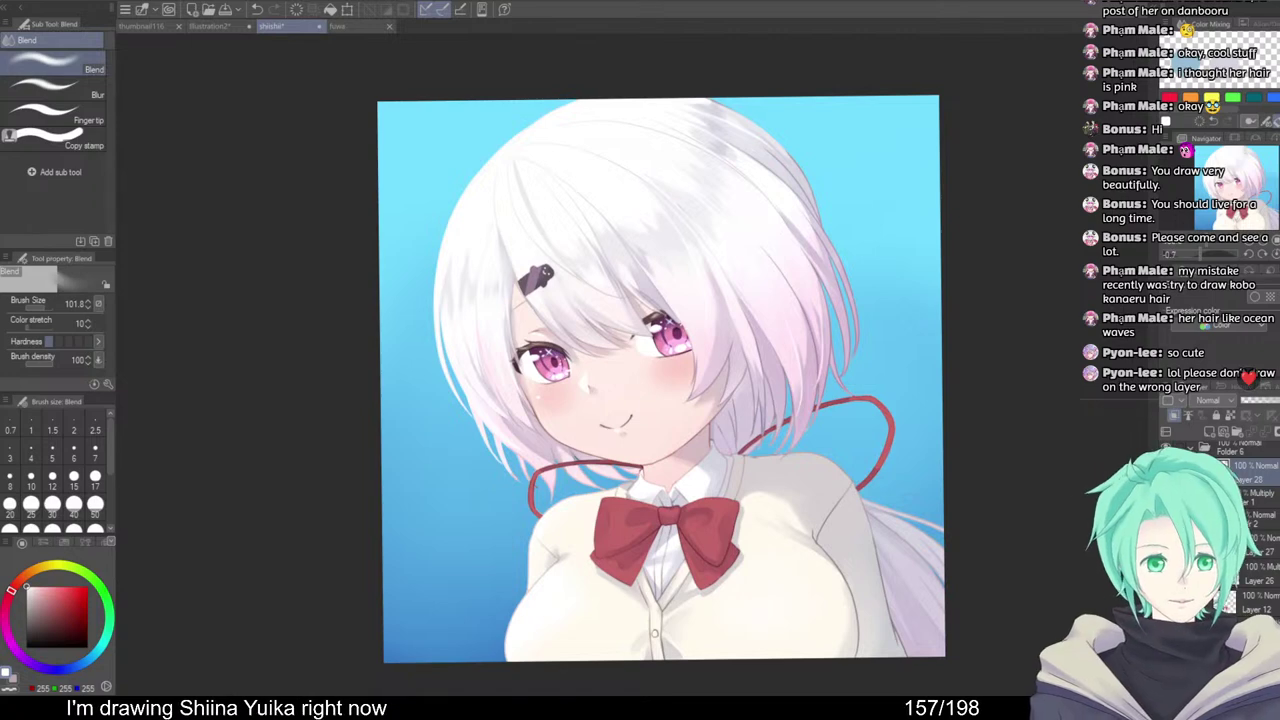
{"action": "scroll", "coordinate": [787, 413], "scroll_direction": "up", "scroll_amount": 5}
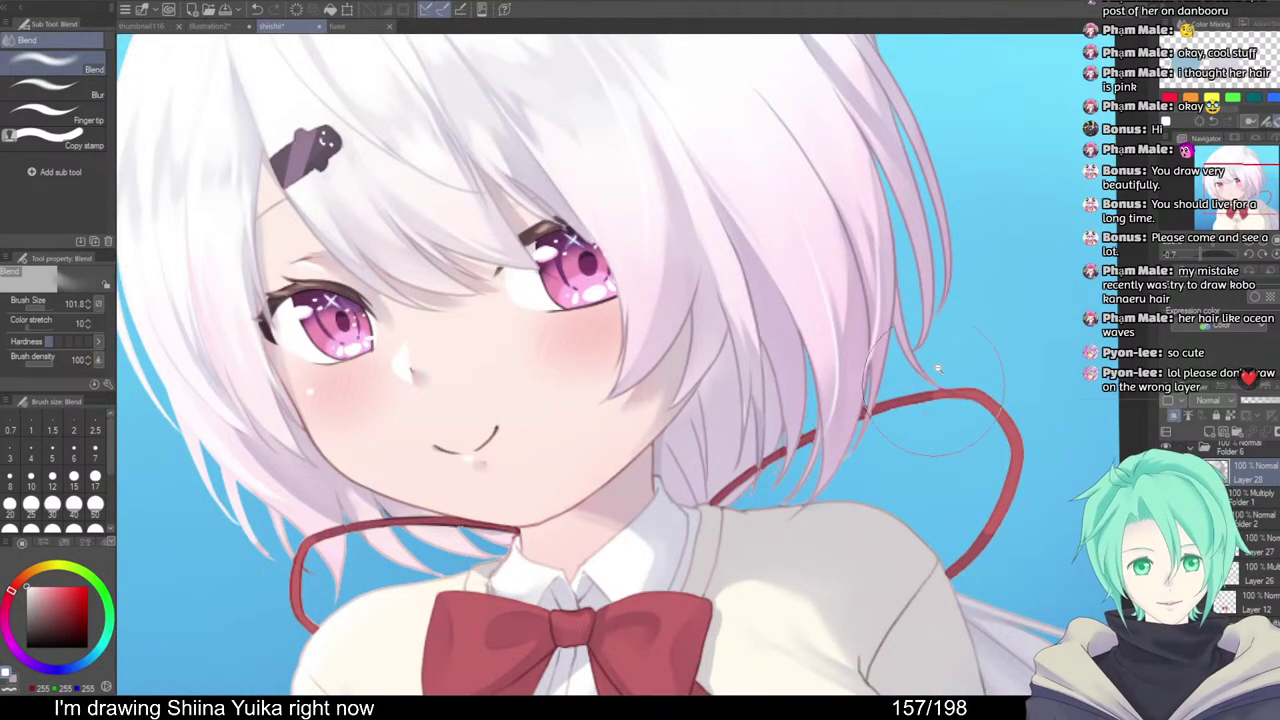
{"action": "scroll", "coordinate": [930, 380], "scroll_direction": "down", "scroll_amount": 5}
{"action": "scroll", "coordinate": [971, 424], "scroll_direction": "down", "scroll_amount": 3}
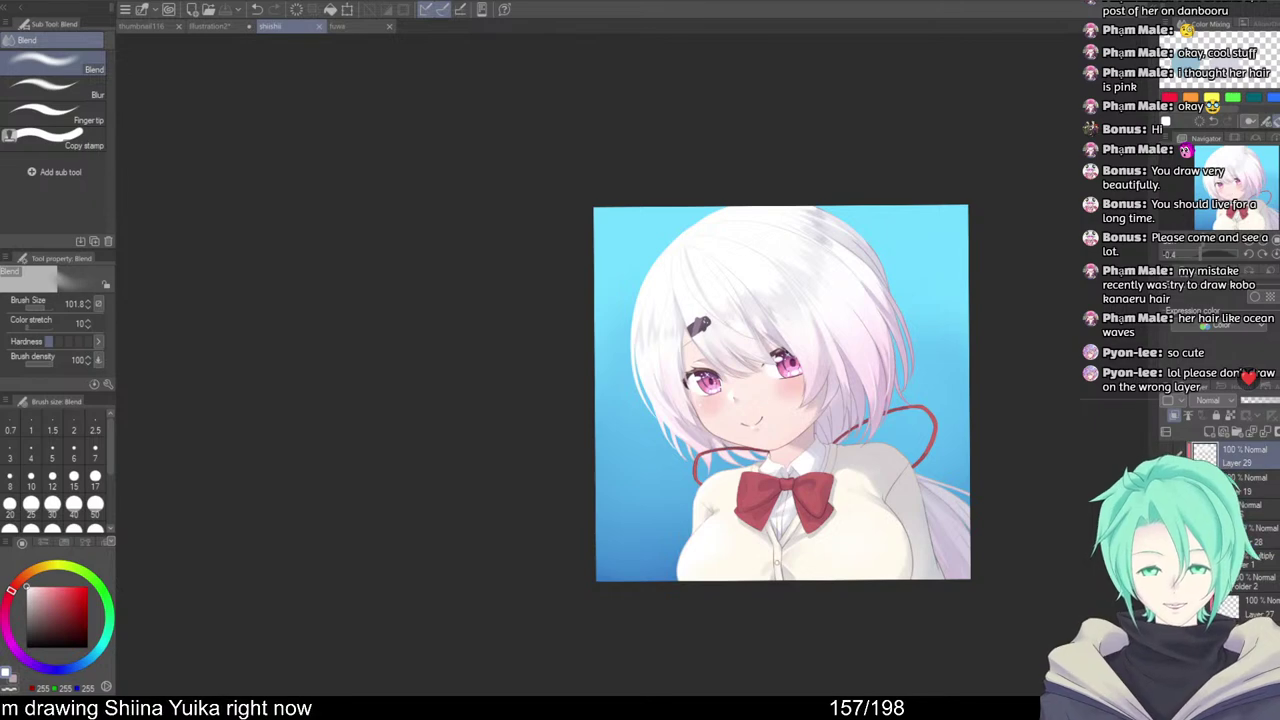
Paint a light pink (233, 174, 176) highlight at brush size 12.1 on Layer 29 along the red cord below the side hair, redoing one stroke
{"action": "scroll", "coordinate": [731, 440], "scroll_direction": "up", "scroll_amount": 6}
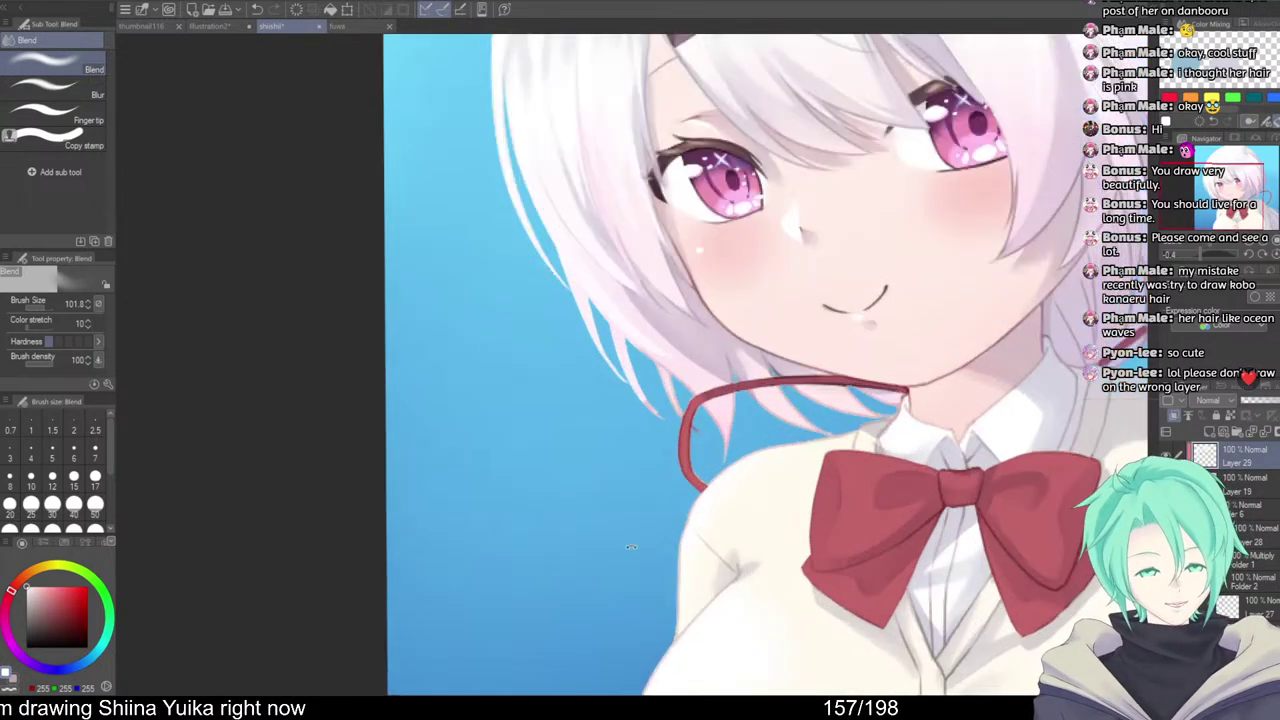
{"action": "key", "text": "b"}
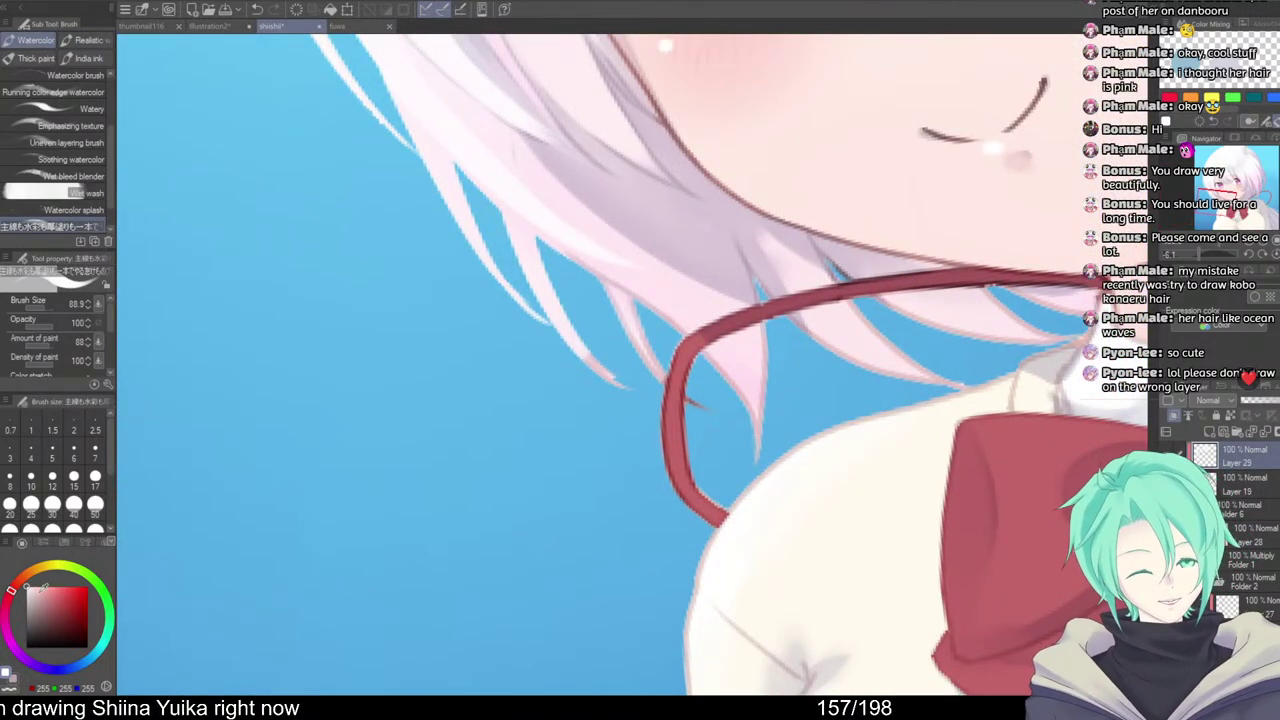
{"action": "left_click", "coordinate": [664, 391], "text": "alt"}
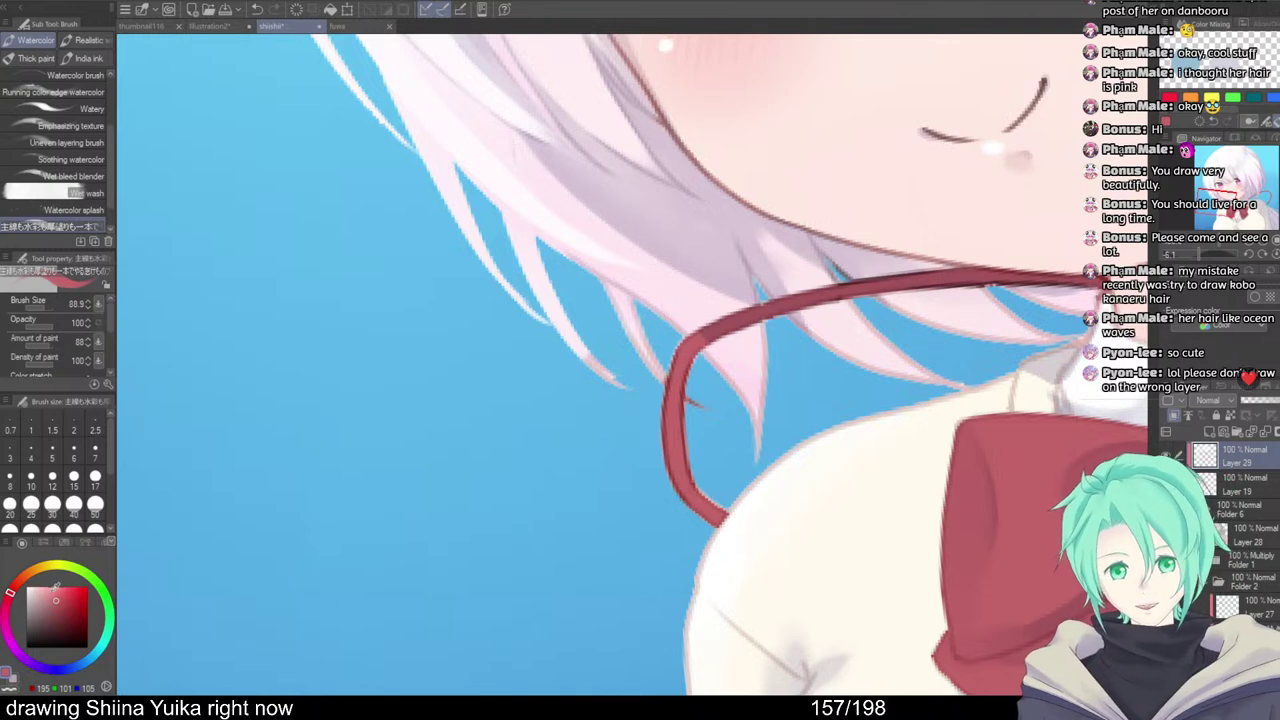
{"action": "left_click", "coordinate": [43, 591]}
{"action": "key", "text": "b"}
{"action": "left_click_drag", "start_coordinate": [705, 391], "coordinate": [640, 455]}
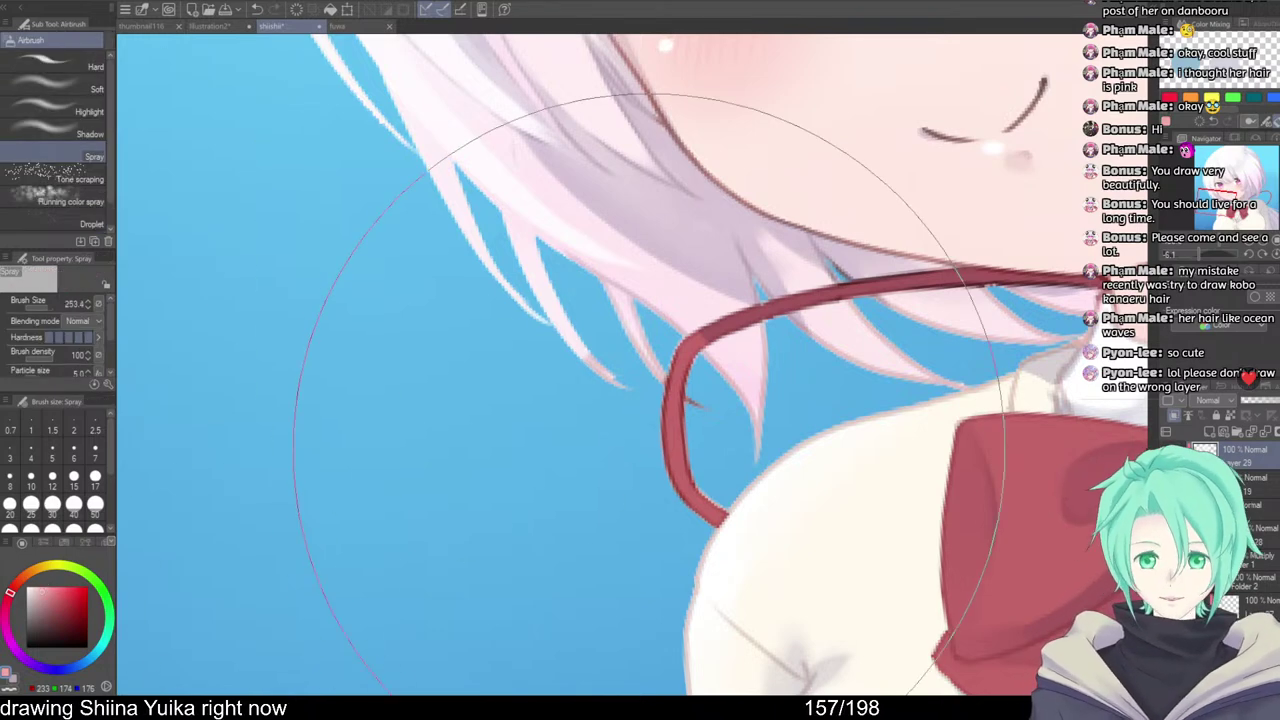
{"action": "key", "text": "b"}
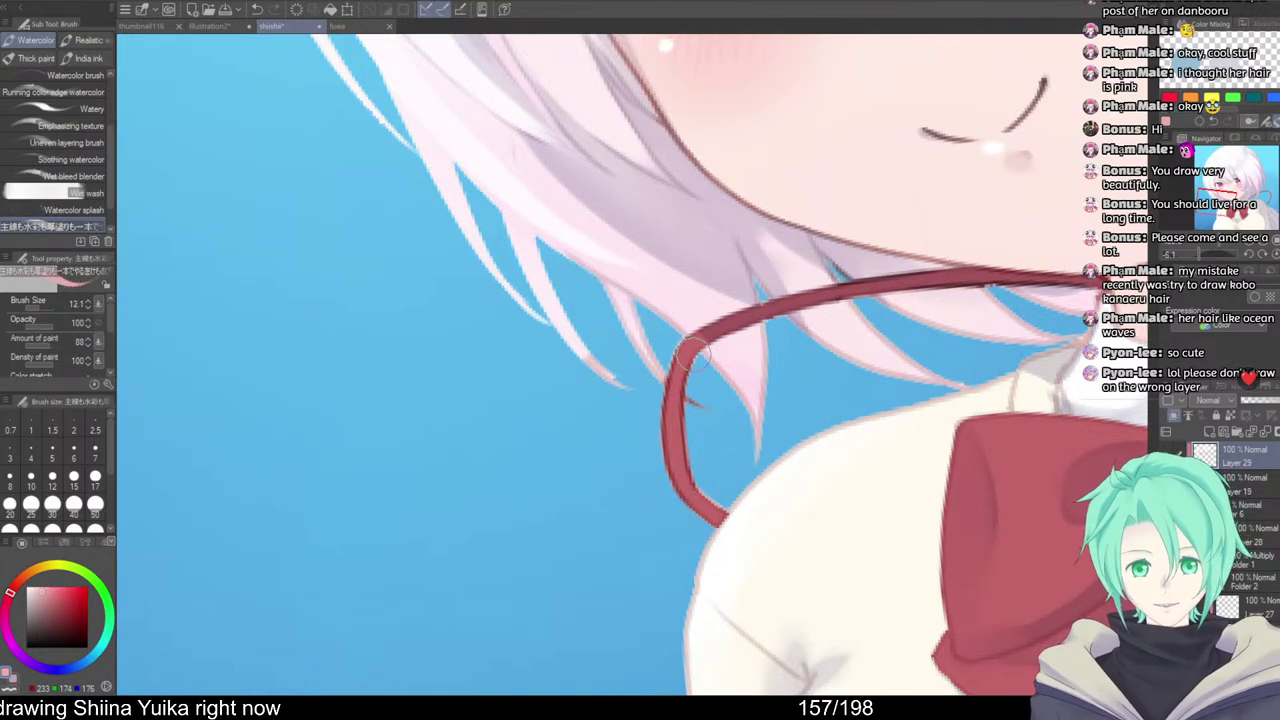
{"action": "mouse_move", "coordinate": [692, 352]}
{"action": "left_mouse_down"}
{"action": "mouse_move", "coordinate": [676, 470]}
{"action": "mouse_move", "coordinate": [694, 505]}
{"action": "mouse_move", "coordinate": [818, 294]}
{"action": "left_mouse_up"}
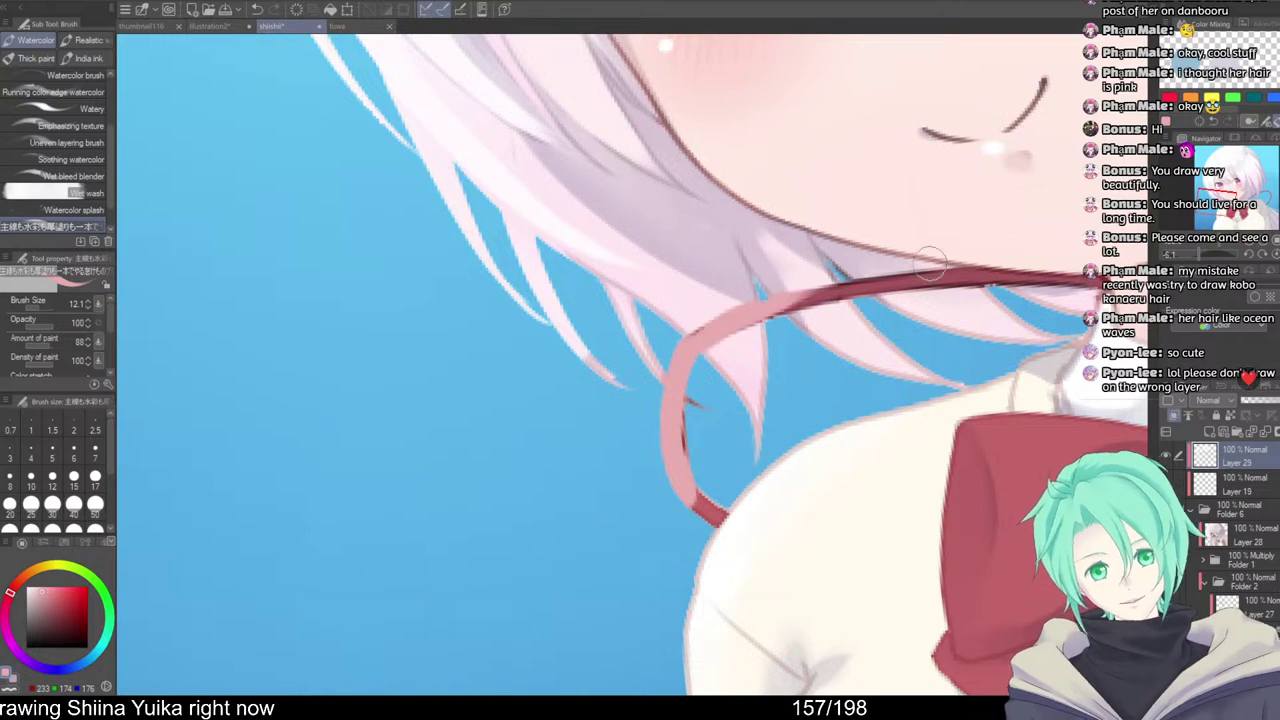
{"action": "key", "text": "ctrl+z"}
{"action": "left_click_drag", "start_coordinate": [697, 341], "coordinate": [850, 290]}
Continue the light pink highlight on the red cord loop above the other shoulder
{"action": "left_click", "coordinate": [785, 349], "text": "alt"}
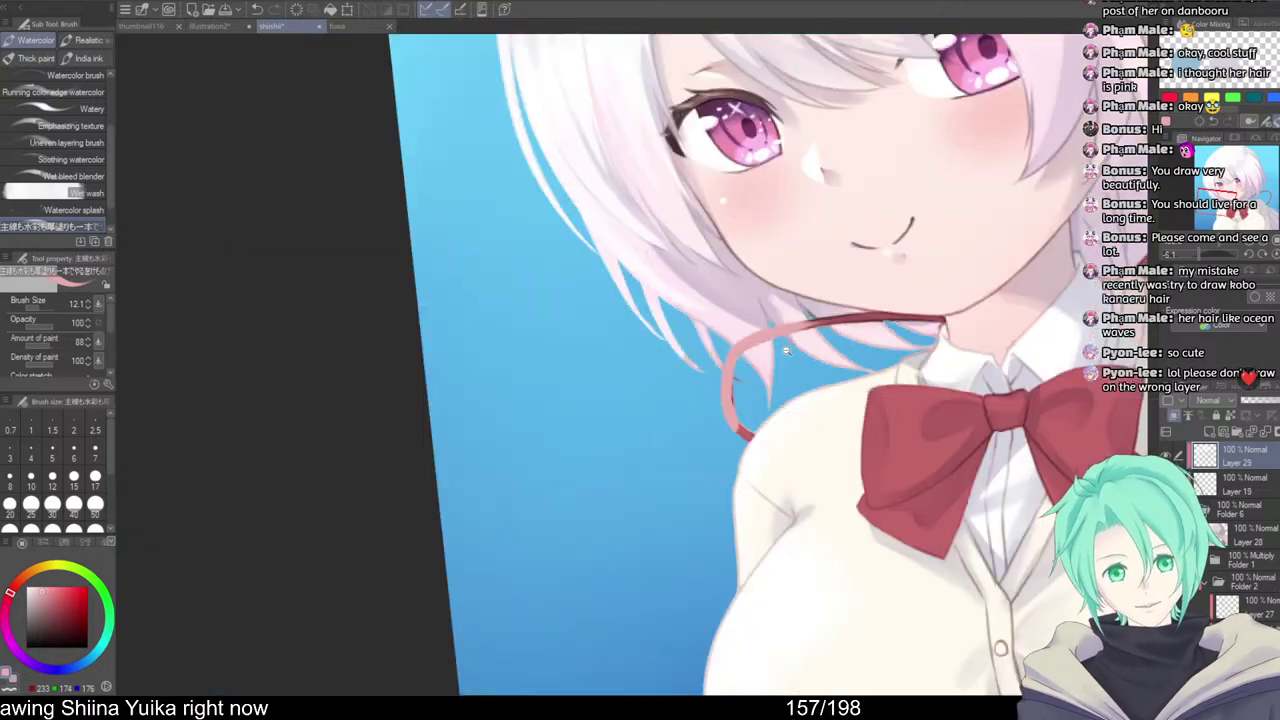
{"action": "left_click", "coordinate": [787, 351], "text": "alt"}
{"action": "left_click_drag", "start_coordinate": [787, 351], "coordinate": [544, 382], "text": "shift"}
{"action": "left_click", "coordinate": [890, 370], "text": "ctrl"}
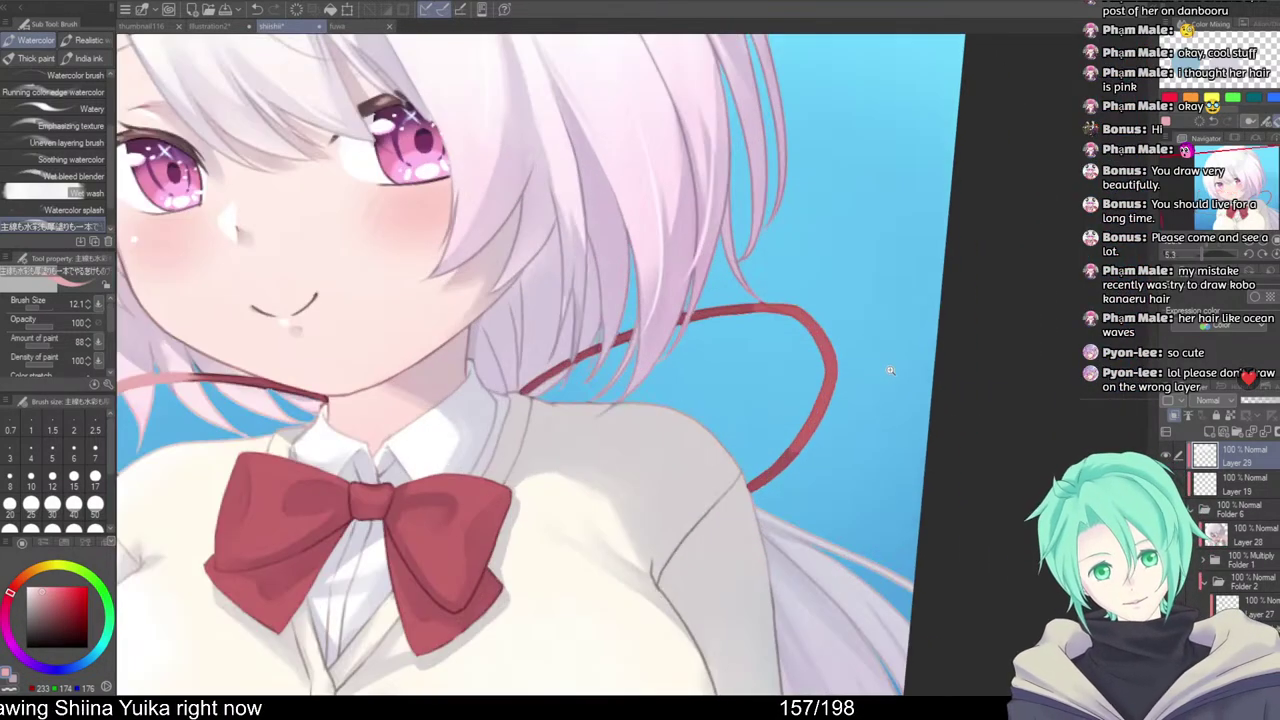
{"action": "mouse_move", "coordinate": [796, 306]}
{"action": "left_mouse_down"}
{"action": "mouse_move", "coordinate": [830, 360]}
{"action": "mouse_move", "coordinate": [834, 398]}
{"action": "mouse_move", "coordinate": [895, 425]}
{"action": "left_mouse_up"}
Paint a pink highlight along the upper edge of the red bow's loop nearest the highlighted cord, refining its corner at brush size 4.8
{"action": "left_click", "coordinate": [862, 358], "text": "alt"}
{"action": "left_click_drag", "start_coordinate": [555, 490], "coordinate": [660, 464]}
{"action": "left_click", "coordinate": [660, 464], "text": "ctrl"}
{"action": "scroll", "coordinate": [660, 463], "scroll_direction": "up", "scroll_amount": 3}
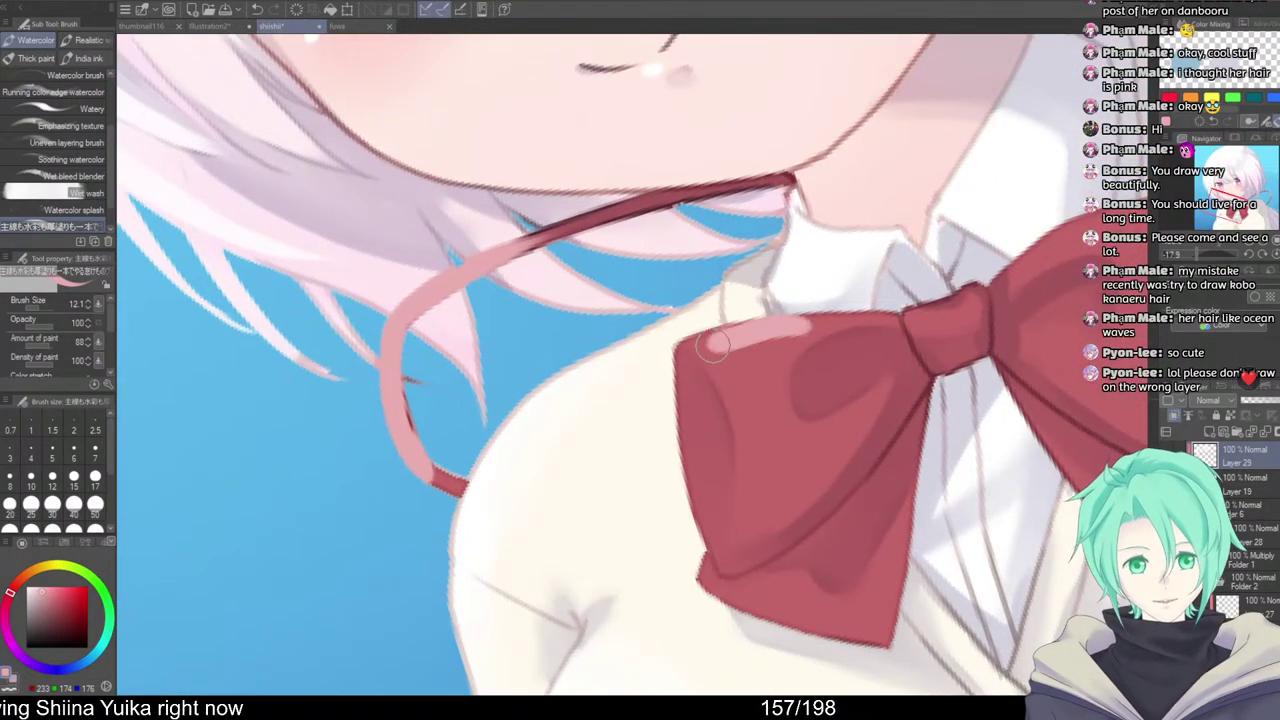
{"action": "mouse_move", "coordinate": [744, 346]}
{"action": "left_mouse_down"}
{"action": "mouse_move", "coordinate": [708, 322]}
{"action": "mouse_move", "coordinate": [777, 265]}
{"action": "mouse_move", "coordinate": [698, 318]}
{"action": "mouse_move", "coordinate": [736, 295]}
{"action": "mouse_move", "coordinate": [715, 321]}
{"action": "mouse_move", "coordinate": [679, 329]}
{"action": "mouse_move", "coordinate": [745, 285]}
{"action": "left_mouse_up"}
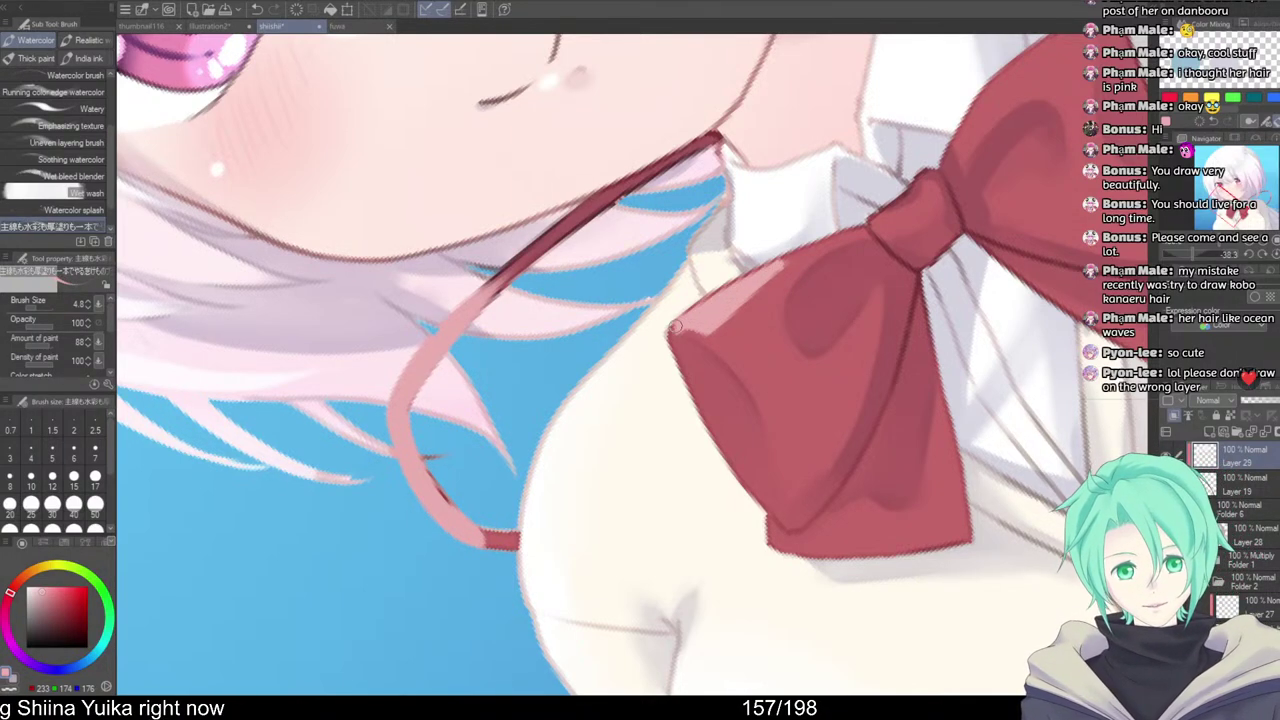
{"action": "left_click_drag", "start_coordinate": [676, 327], "coordinate": [714, 322]}
Paint a small pink highlight on the upper corner of the bow's knot at size 4.8, switching to transparent color for trimming
{"action": "scroll", "coordinate": [681, 334], "scroll_direction": "down", "scroll_amount": 5}
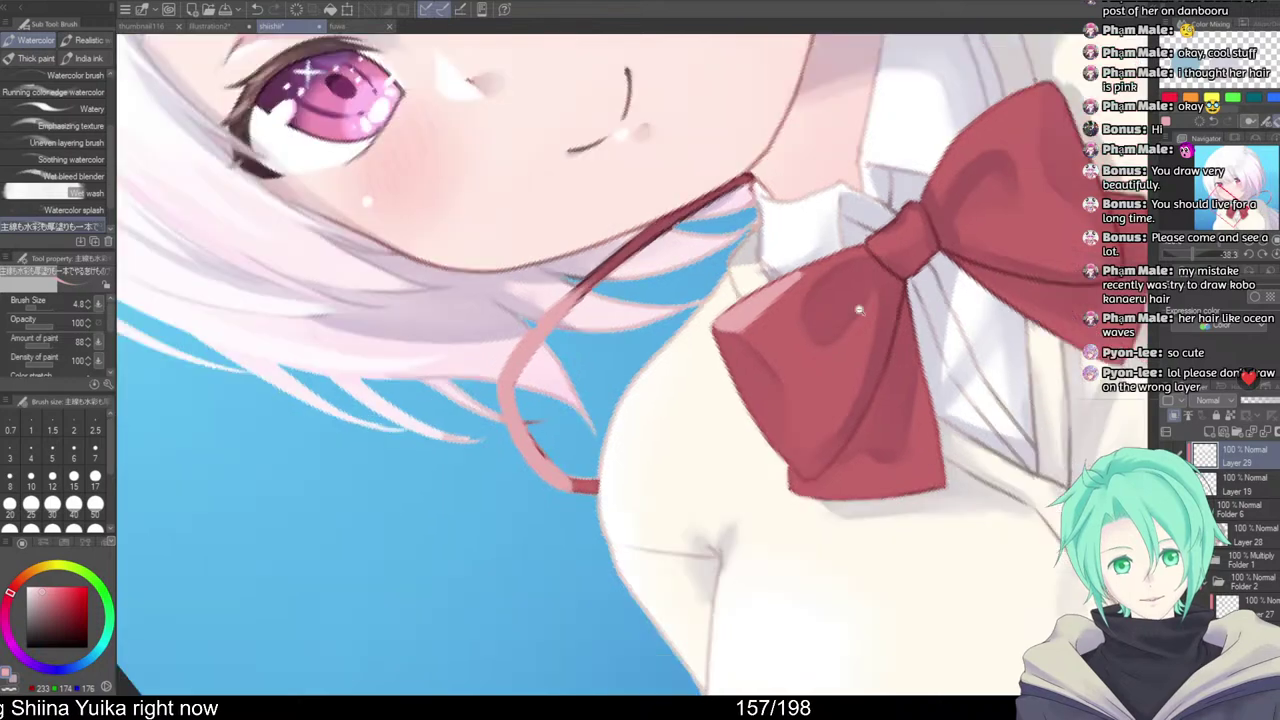
{"action": "key", "text": "minus"}
{"action": "scroll", "coordinate": [722, 343], "scroll_direction": "up", "scroll_amount": 5}
{"action": "left_click_drag", "start_coordinate": [533, 398], "coordinate": [800, 301]}
{"action": "left_click_drag", "start_coordinate": [775, 303], "coordinate": [661, 369]}
{"action": "left_click_drag", "start_coordinate": [1003, 363], "coordinate": [814, 361]}
{"action": "mouse_move", "coordinate": [778, 296]}
{"action": "left_mouse_down"}
{"action": "mouse_move", "coordinate": [851, 295]}
{"action": "mouse_move", "coordinate": [821, 283]}
{"action": "mouse_move", "coordinate": [787, 338]}
{"action": "mouse_move", "coordinate": [871, 341]}
{"action": "mouse_move", "coordinate": [882, 370]}
{"action": "mouse_move", "coordinate": [841, 360]}
{"action": "mouse_move", "coordinate": [838, 373]}
{"action": "mouse_move", "coordinate": [804, 308]}
{"action": "mouse_move", "coordinate": [780, 295]}
{"action": "mouse_move", "coordinate": [860, 289]}
{"action": "mouse_move", "coordinate": [787, 293]}
{"action": "mouse_move", "coordinate": [810, 284]}
{"action": "mouse_move", "coordinate": [813, 323]}
{"action": "left_mouse_up"}
{"action": "key", "text": "c"}
{"action": "scroll", "coordinate": [797, 343], "scroll_direction": "down", "scroll_amount": 5}
{"action": "scroll", "coordinate": [832, 348], "scroll_direction": "up", "scroll_amount": 5}
{"action": "key", "text": "c"}
{"action": "key", "text": "c"}
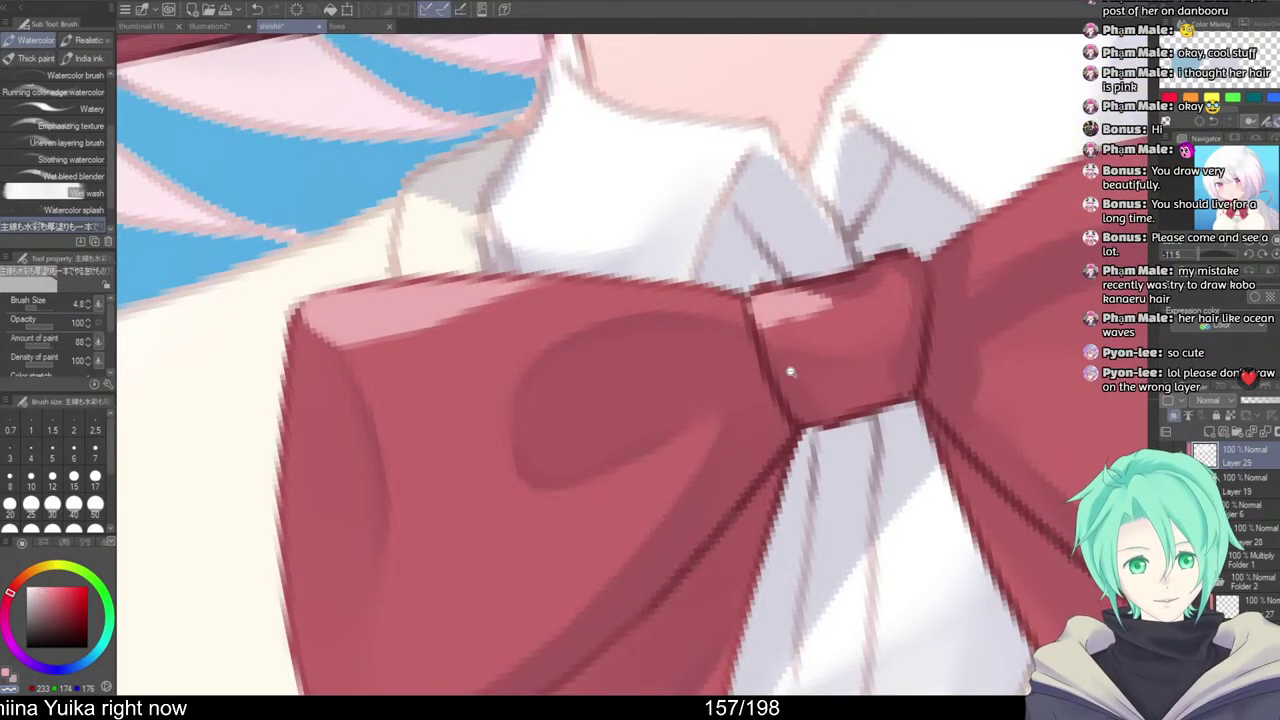
Check the cord and bow highlights against the full portrait and inspect the hair clip up close
{"action": "scroll", "coordinate": [866, 371], "scroll_direction": "down", "scroll_amount": 6}
{"action": "scroll", "coordinate": [918, 500], "scroll_direction": "down", "scroll_amount": 3}
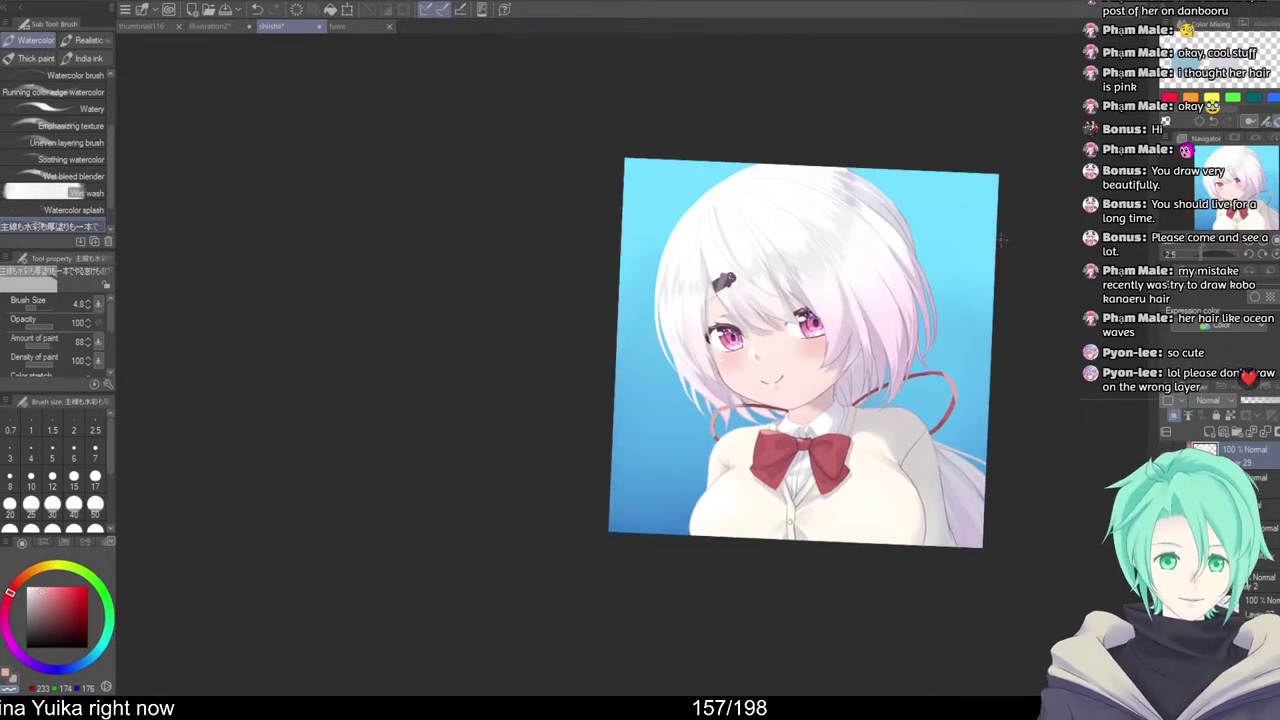
{"action": "scroll", "coordinate": [717, 216], "scroll_direction": "up", "scroll_amount": 6}
{"action": "scroll", "coordinate": [714, 294], "scroll_direction": "up", "scroll_amount": 3}
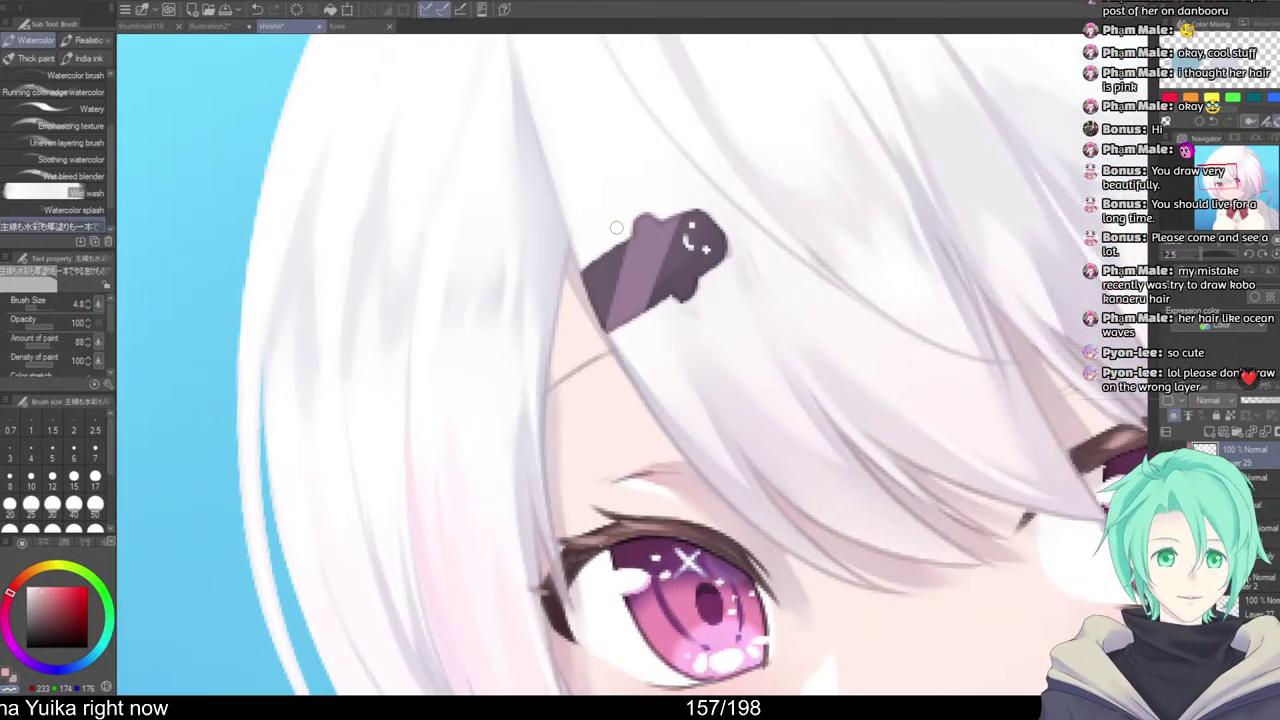
Paint a white edge over the dark hair clip's end at the hair parting with brush size 4.8, trimming with transparent color
{"action": "left_click", "coordinate": [640, 260], "text": "alt"}
{"action": "mouse_move", "coordinate": [590, 279]}
{"action": "left_mouse_down"}
{"action": "mouse_move", "coordinate": [605, 321]}
{"action": "mouse_move", "coordinate": [598, 261]}
{"action": "mouse_move", "coordinate": [600, 323]}
{"action": "mouse_move", "coordinate": [588, 293]}
{"action": "left_mouse_up"}
{"action": "left_click", "coordinate": [625, 259], "text": "alt"}
{"action": "left_click", "coordinate": [27, 588]}
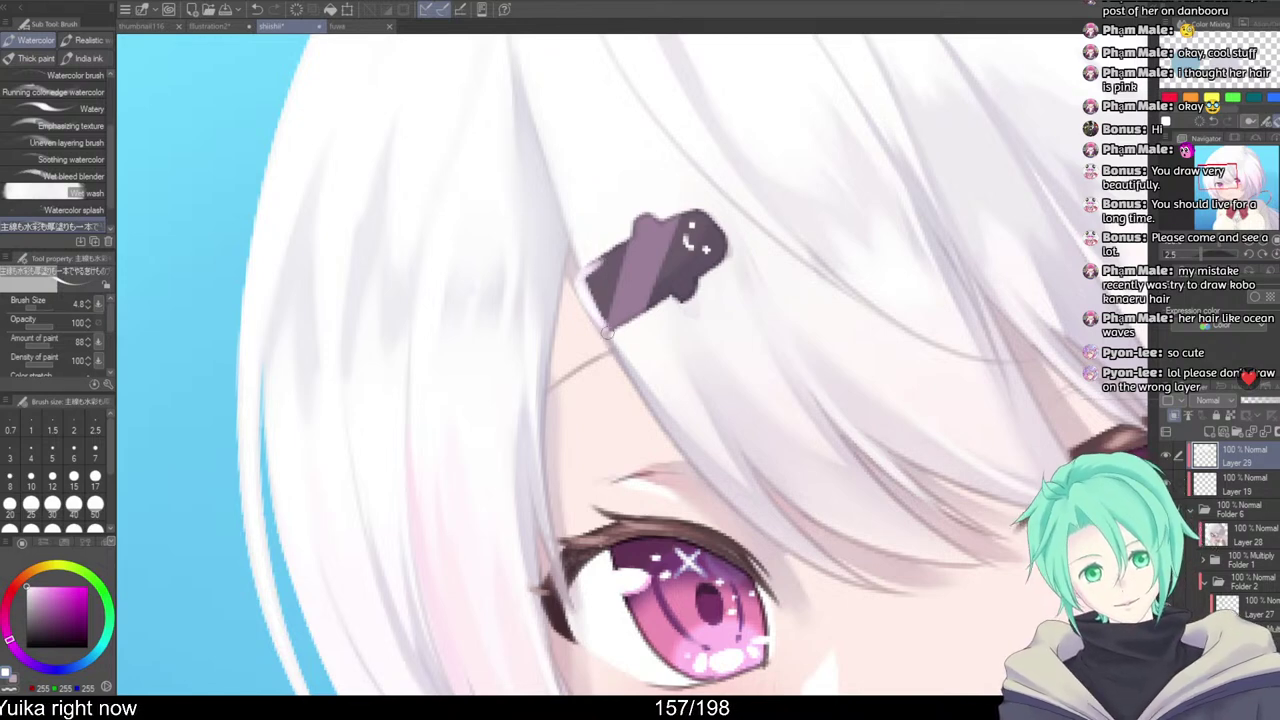
{"action": "key", "text": "c"}
{"action": "mouse_move", "coordinate": [605, 265]}
{"action": "left_mouse_down"}
{"action": "mouse_move", "coordinate": [587, 276]}
{"action": "mouse_move", "coordinate": [606, 330]}
{"action": "left_mouse_up"}
Check the whole portrait at several zoom levels, in both normal and mirrored orientation, and look over the hair around the eye
{"action": "left_click", "coordinate": [633, 278], "text": "alt"}
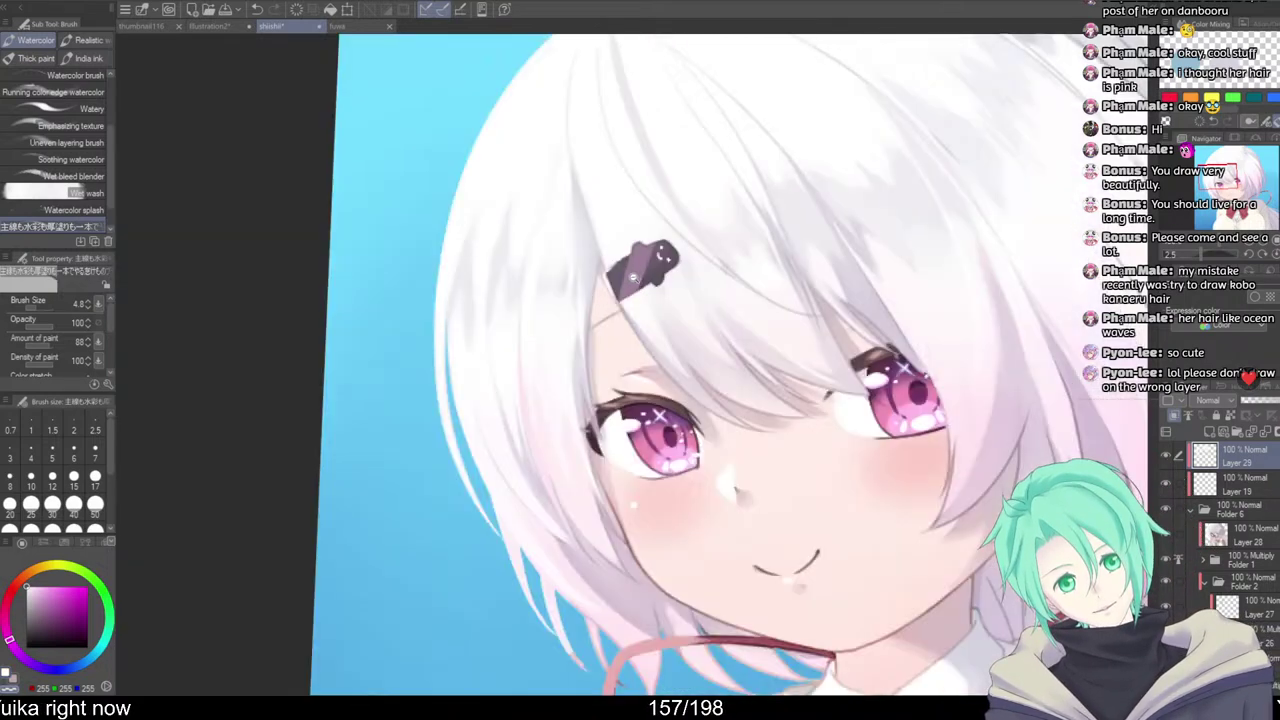
{"action": "left_click", "coordinate": [633, 278], "text": "alt"}
{"action": "left_click_drag", "start_coordinate": [633, 278], "coordinate": [588, 287]}
{"action": "left_click", "coordinate": [672, 260], "text": "alt"}
{"action": "left_click_drag", "start_coordinate": [672, 260], "coordinate": [696, 299]}
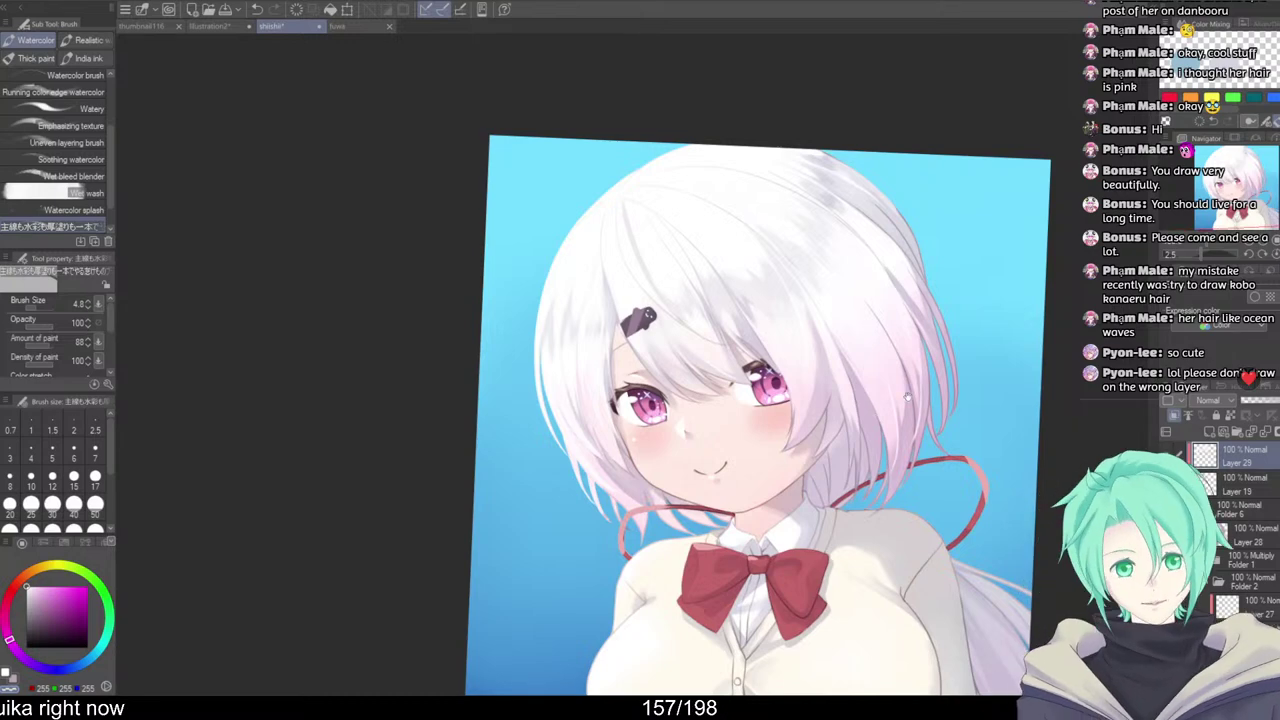
{"action": "left_click", "coordinate": [908, 396], "text": "alt"}
{"action": "left_click_drag", "start_coordinate": [998, 442], "coordinate": [980, 393]}
{"action": "left_click", "coordinate": [872, 332], "text": "ctrl"}
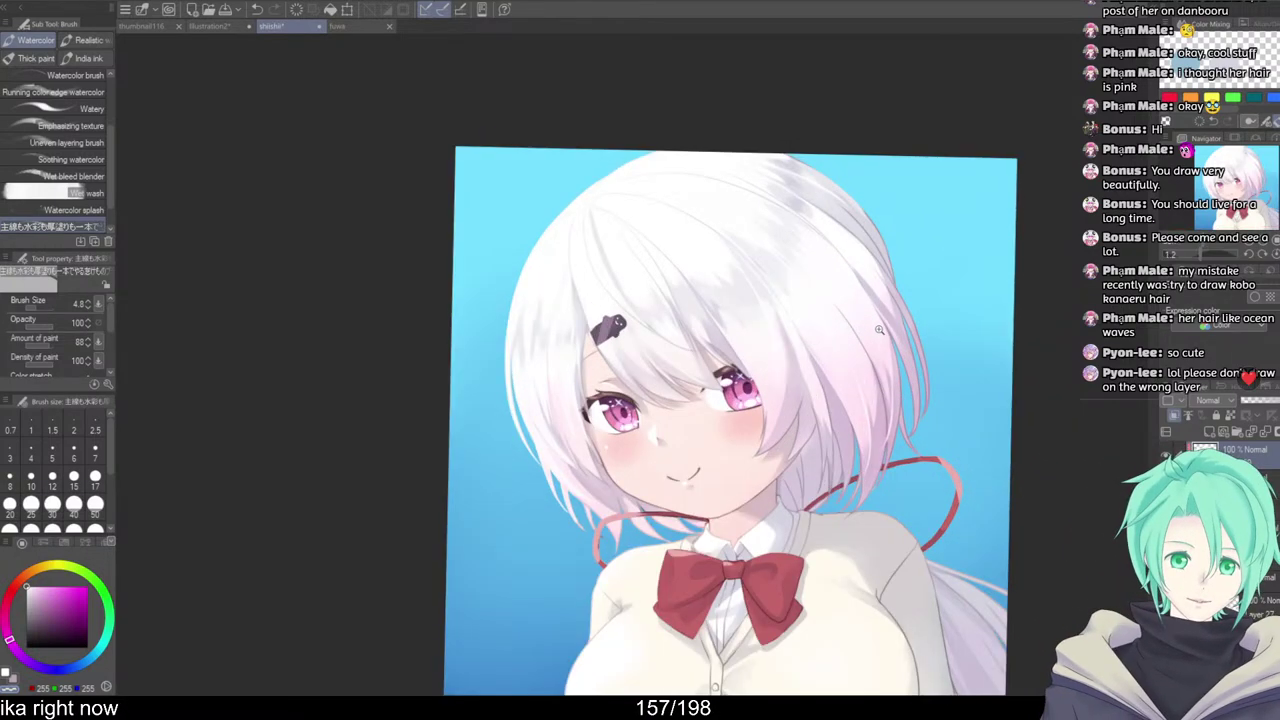
{"action": "scroll", "coordinate": [879, 330], "scroll_direction": "up", "scroll_amount": 2}
{"action": "scroll", "coordinate": [978, 414], "scroll_direction": "down", "scroll_amount": 5}
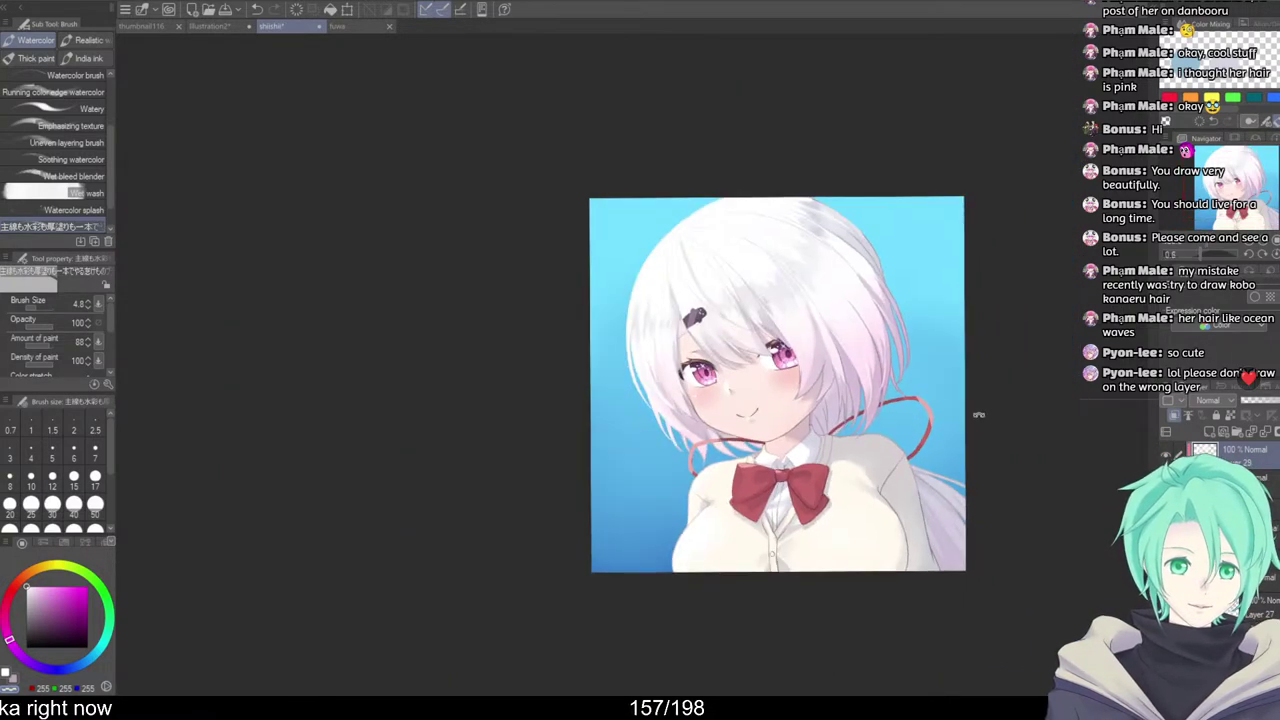
{"action": "left_click_drag", "start_coordinate": [979, 414], "coordinate": [979, 418]}
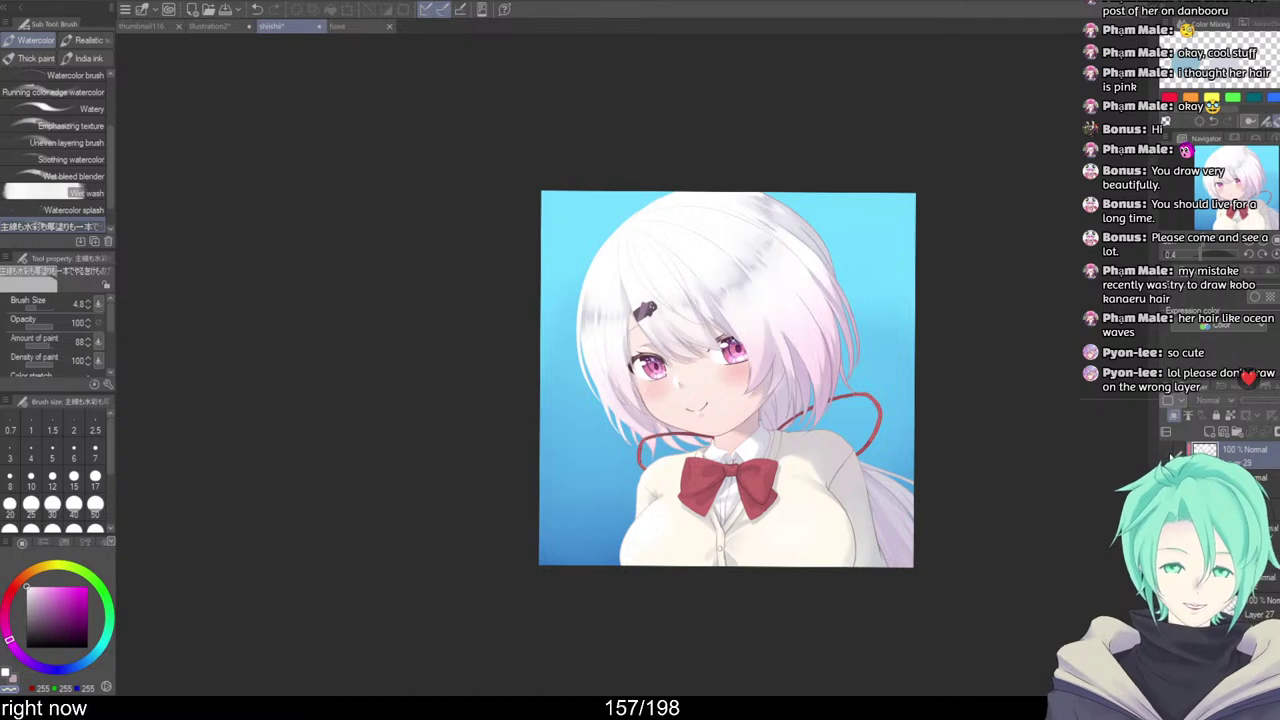
{"action": "scroll", "coordinate": [716, 340], "scroll_direction": "up", "scroll_amount": 5}
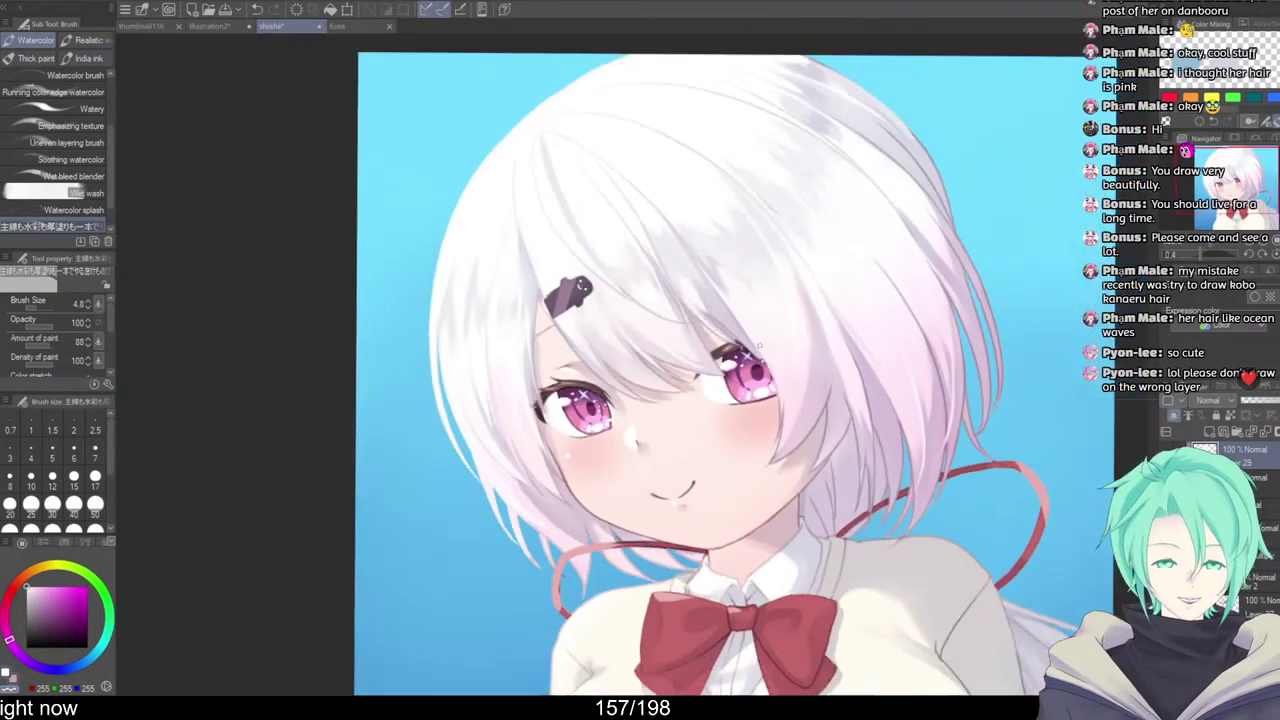
{"action": "scroll", "coordinate": [765, 346], "scroll_direction": "down", "scroll_amount": 5}
{"action": "left_click_drag", "start_coordinate": [909, 422], "coordinate": [784, 354]}
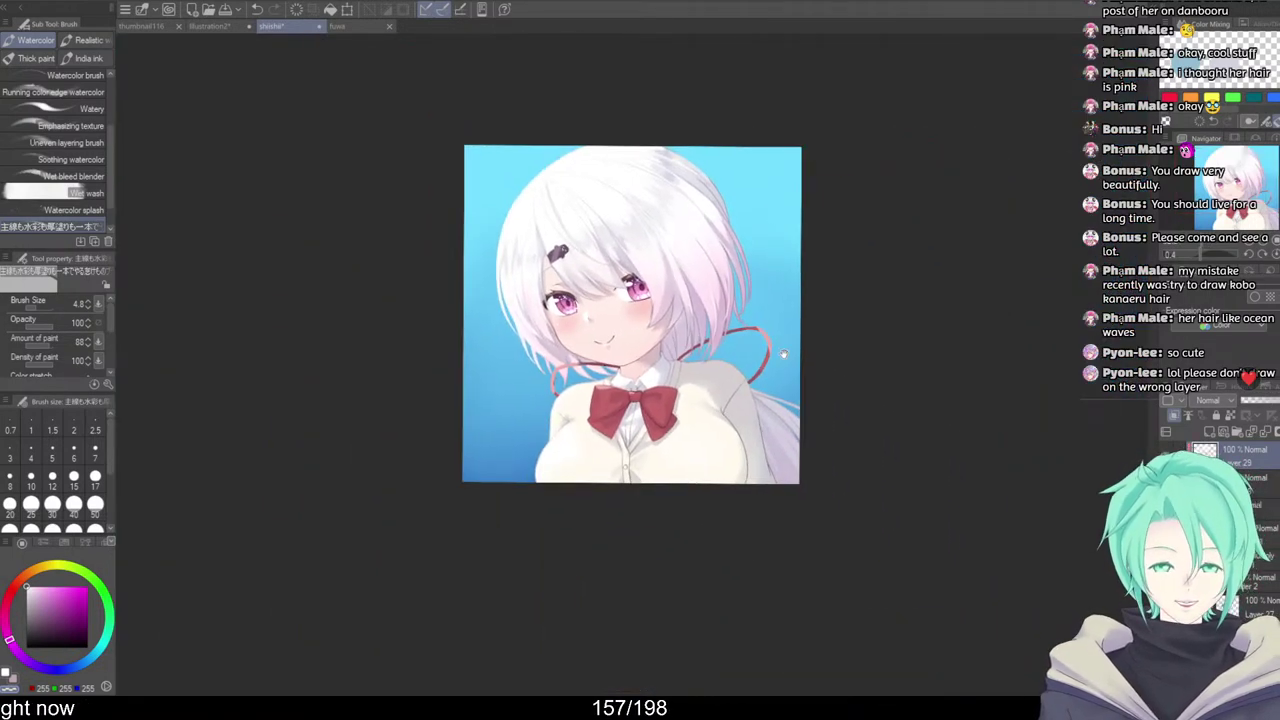
{"action": "scroll", "coordinate": [746, 354], "scroll_direction": "down", "scroll_amount": 1}
{"action": "left_click_drag", "start_coordinate": [718, 385], "coordinate": [731, 393]}
{"action": "scroll", "coordinate": [731, 393], "scroll_direction": "up", "scroll_amount": 8}
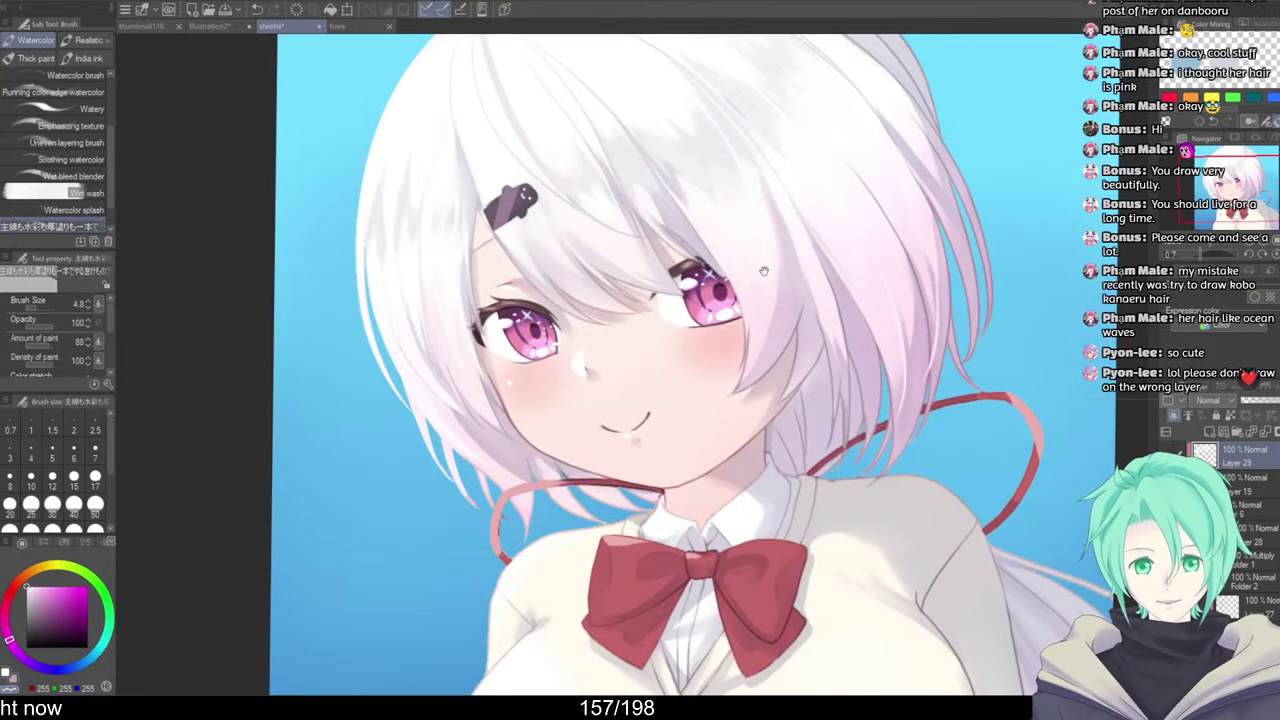
{"action": "scroll", "coordinate": [763, 270], "scroll_direction": "down", "scroll_amount": 8}
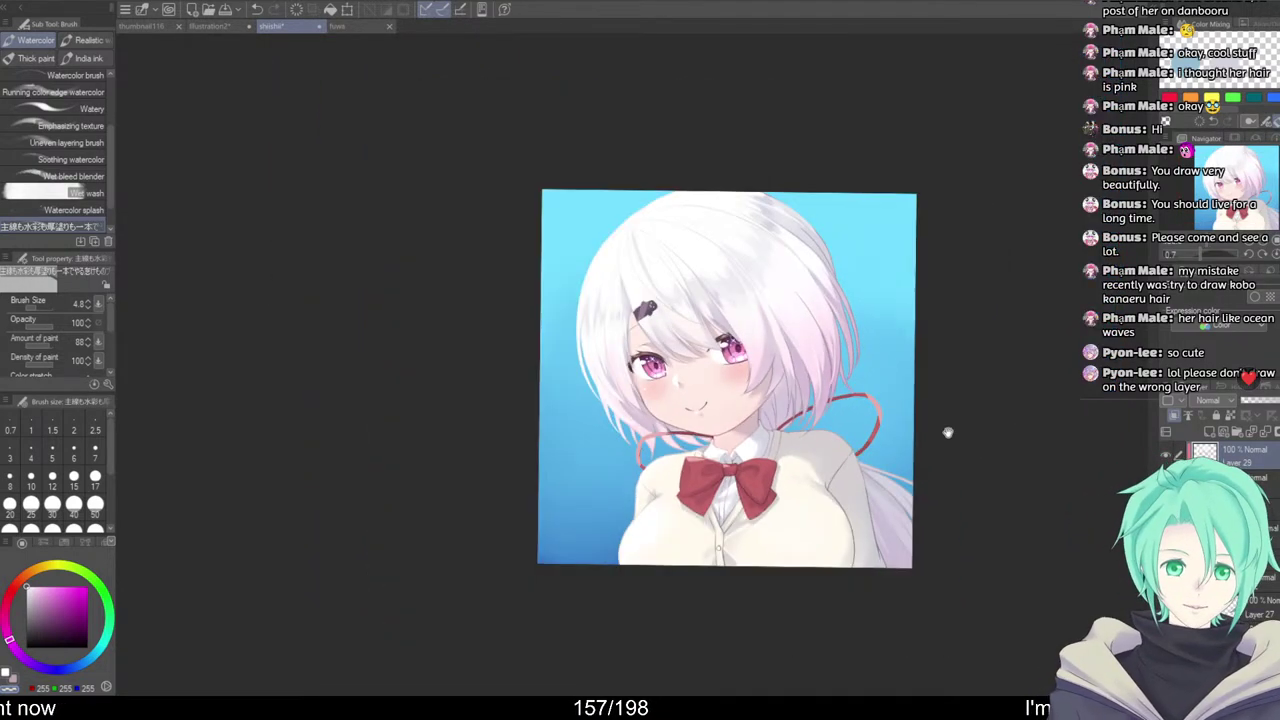
{"action": "left_click_drag", "start_coordinate": [948, 432], "coordinate": [908, 424]}
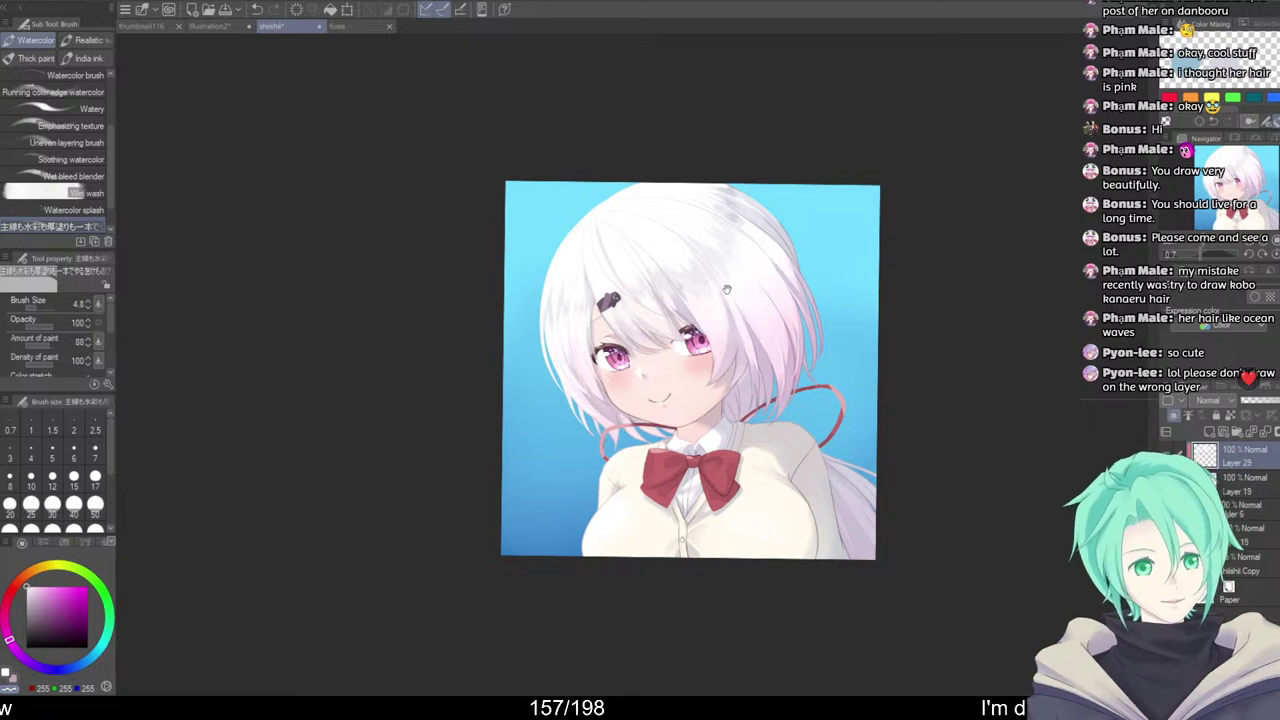
{"action": "left_click_drag", "start_coordinate": [727, 289], "coordinate": [747, 303]}
{"action": "scroll", "coordinate": [755, 310], "scroll_direction": "up", "scroll_amount": 2}
{"action": "left_click_drag", "start_coordinate": [803, 370], "coordinate": [806, 260]}
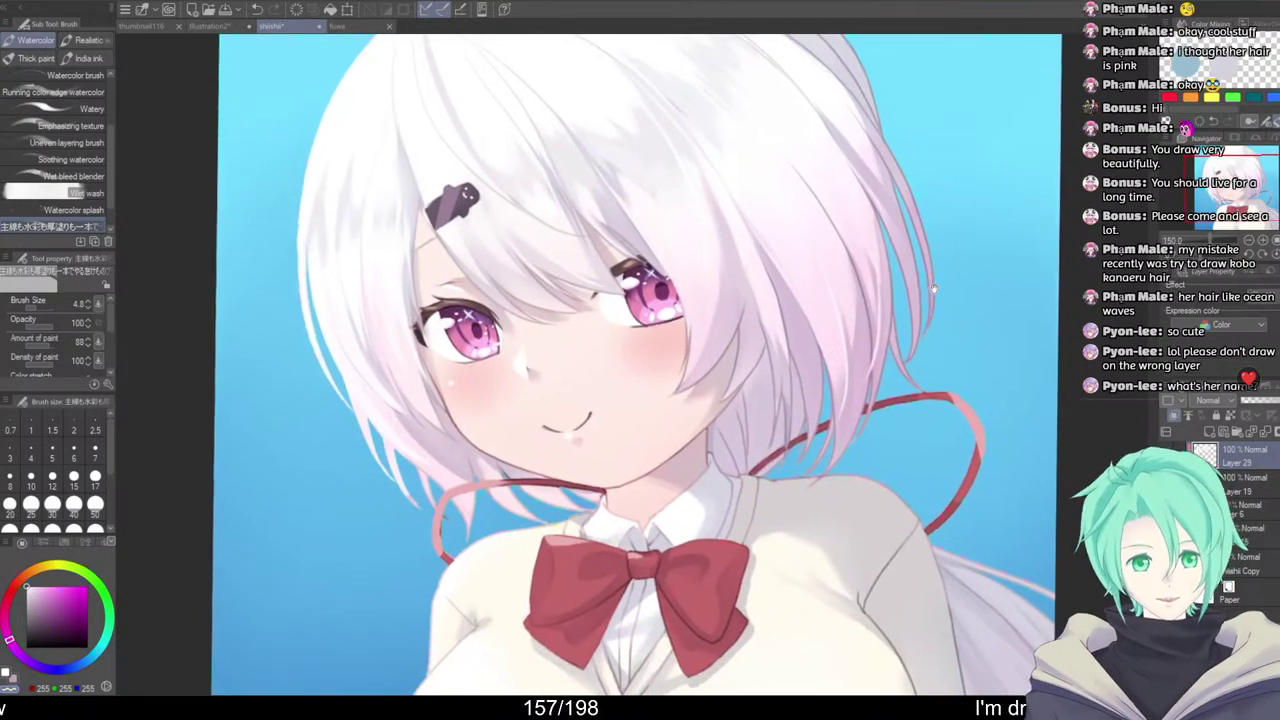
{"action": "left_click_drag", "start_coordinate": [934, 289], "coordinate": [935, 292]}
{"action": "key", "text": "h"}
{"action": "left_click_drag", "start_coordinate": [729, 330], "coordinate": [723, 350]}
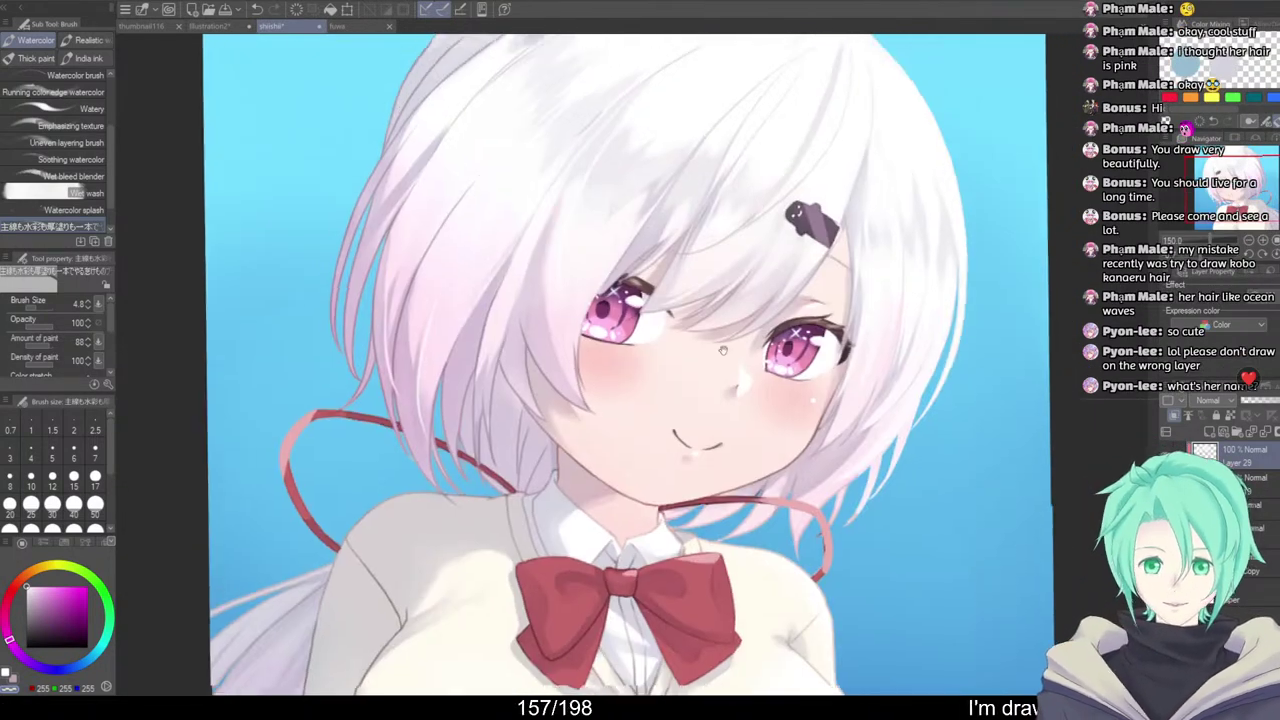
Try to paint a thin pale pink hair strand beside the partly covered eye, down onto the cheek
{"action": "scroll", "coordinate": [735, 330], "scroll_direction": "up", "scroll_amount": 5}
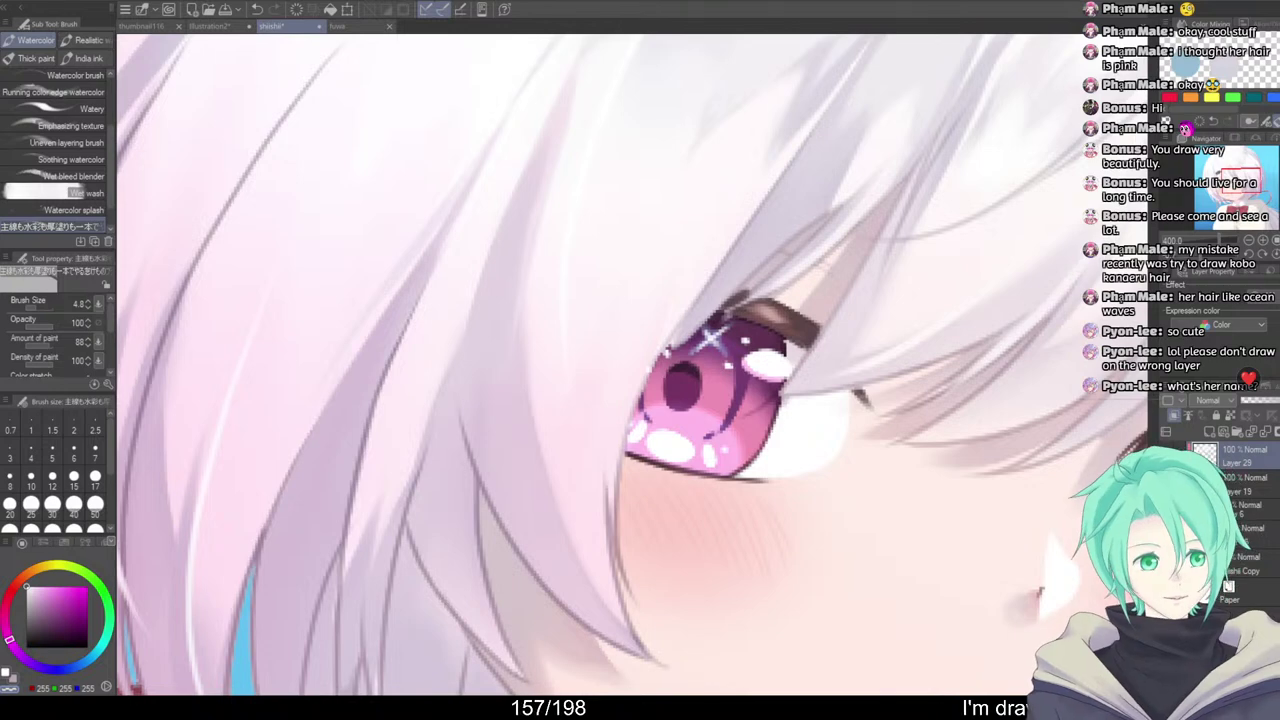
{"action": "left_click", "coordinate": [636, 330], "text": "alt"}
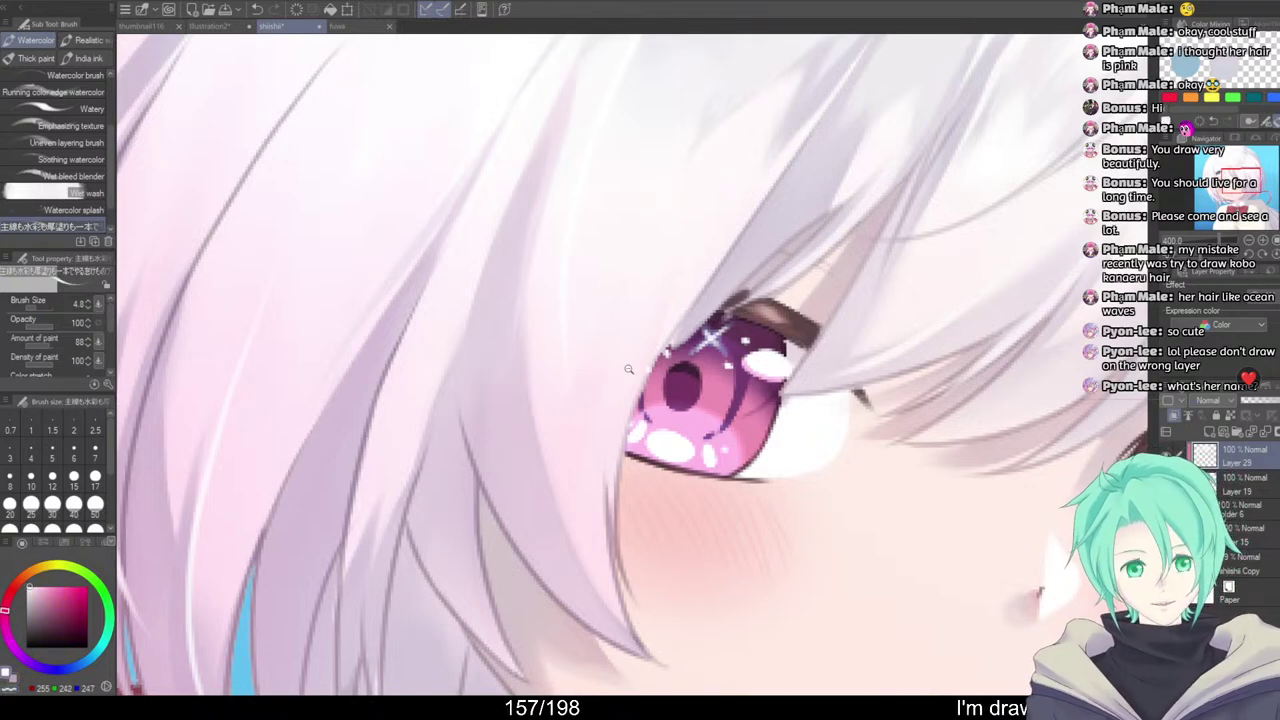
{"action": "scroll", "coordinate": [628, 369], "scroll_direction": "down", "scroll_amount": 5}
{"action": "left_click_drag", "start_coordinate": [636, 316], "coordinate": [628, 456]}
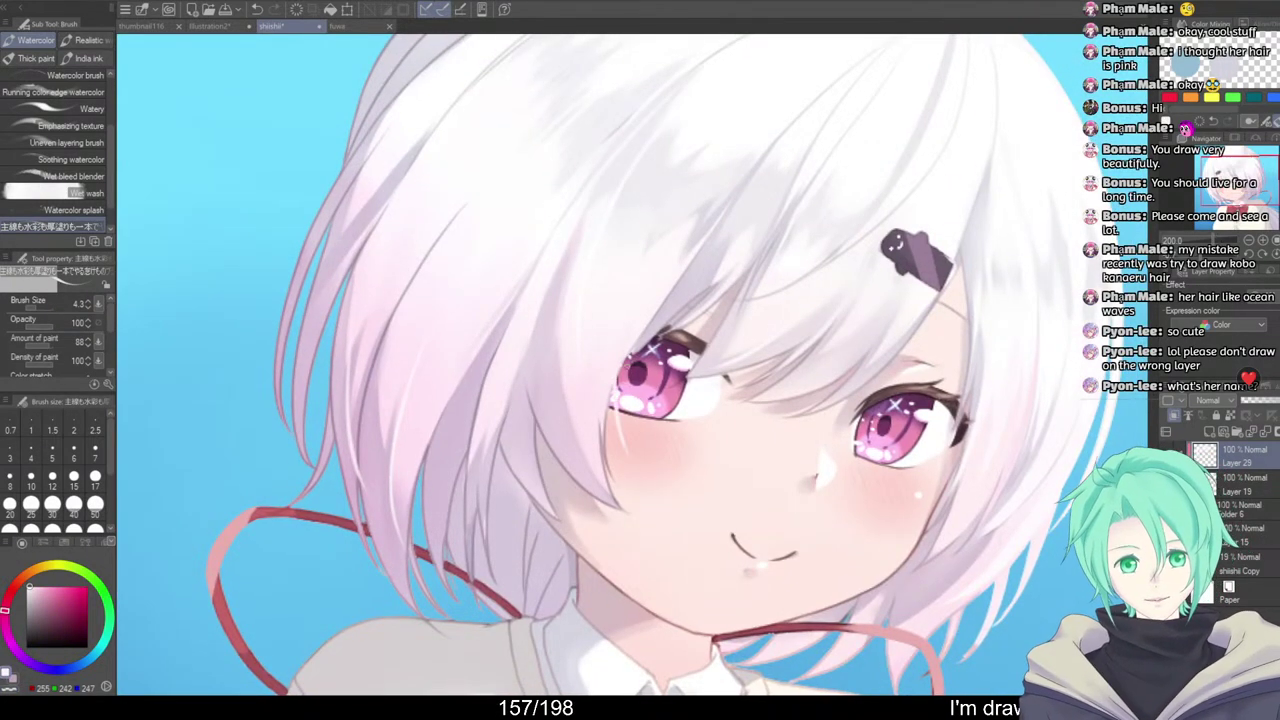
{"action": "key", "text": "ctrl+z"}
Paint a lavender hair strand past the partly covered eye onto the cheek at brush size 9.6, redoing the stroke until its curve fits
{"action": "left_click_drag", "start_coordinate": [620, 398], "coordinate": [628, 398]}
{"action": "left_click_drag", "start_coordinate": [634, 336], "coordinate": [632, 474]}
{"action": "key", "text": "ctrl+z"}
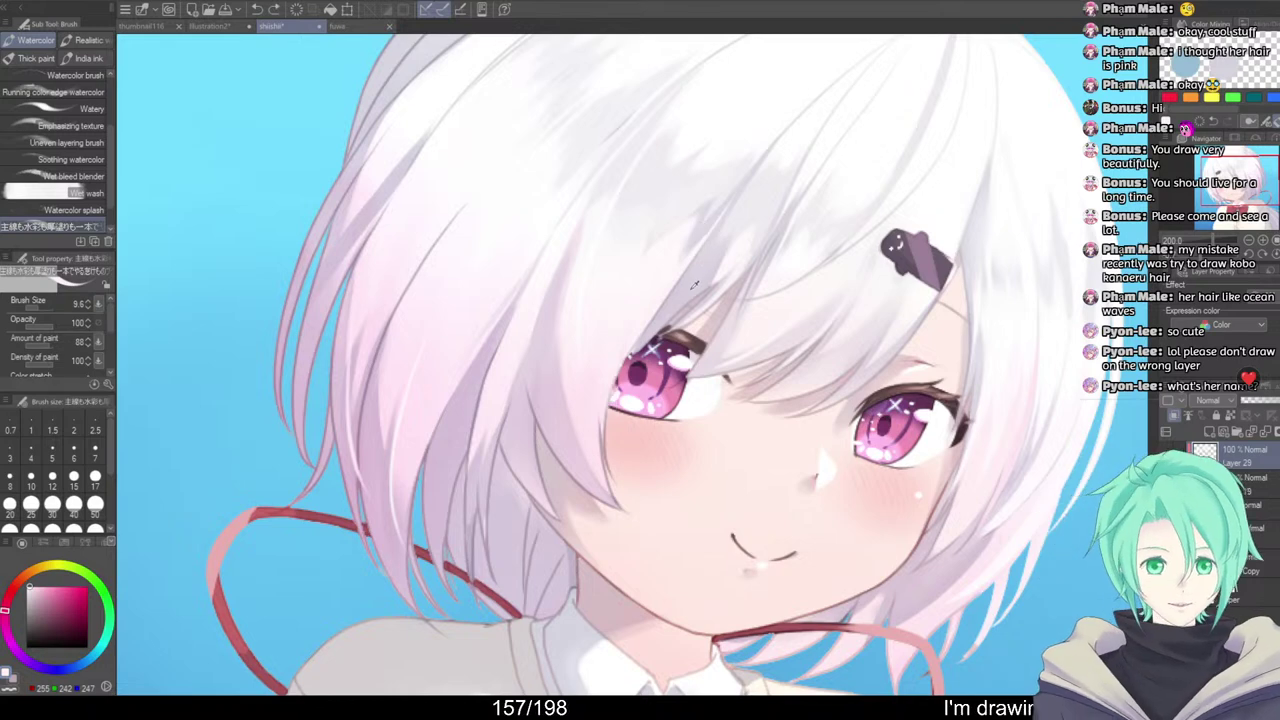
{"action": "left_click", "coordinate": [640, 328], "text": "alt"}
{"action": "left_click_drag", "start_coordinate": [632, 338], "coordinate": [611, 394]}
{"action": "key", "text": "ctrl+z"}
{"action": "left_click_drag", "start_coordinate": [634, 340], "coordinate": [634, 468]}
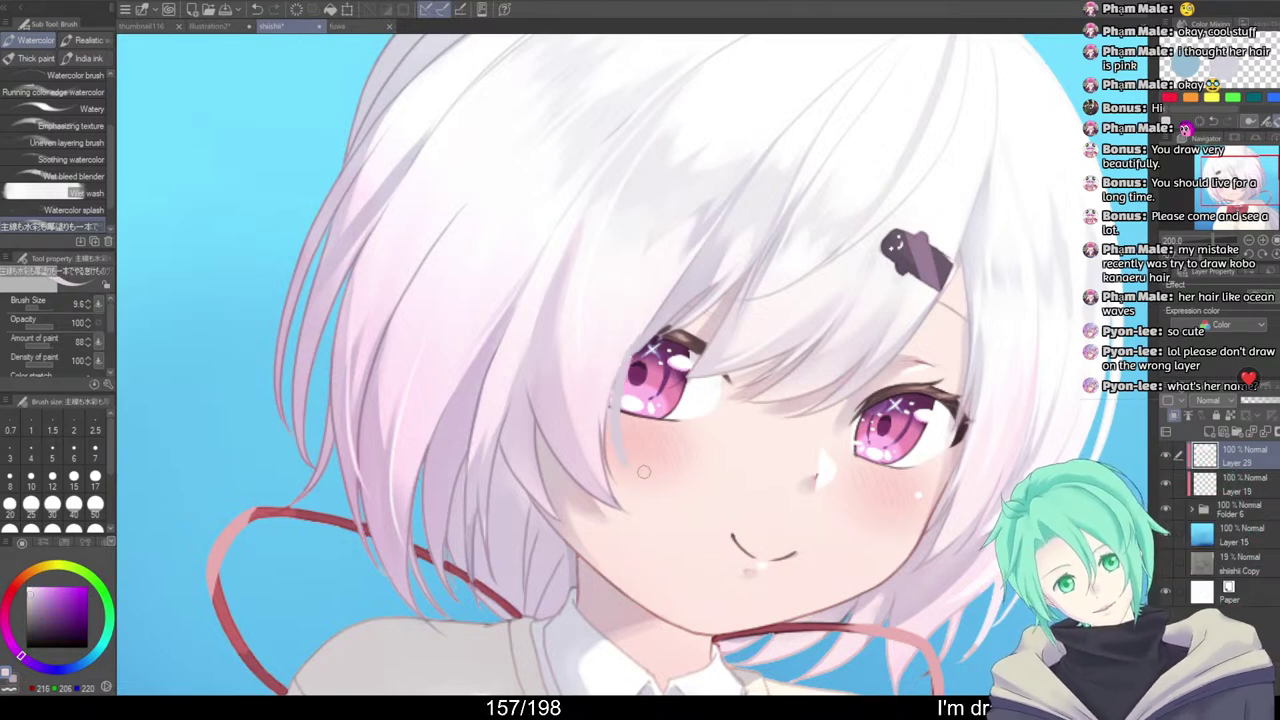
{"action": "key", "text": "ctrl+z"}
{"action": "left_click_drag", "start_coordinate": [630, 342], "coordinate": [632, 468]}
Repaint the new cheek strand in light pink sampled from the hair at brush size 6, blending it into the adjoining lock
{"action": "scroll", "coordinate": [605, 380], "scroll_direction": "up", "scroll_amount": 2}
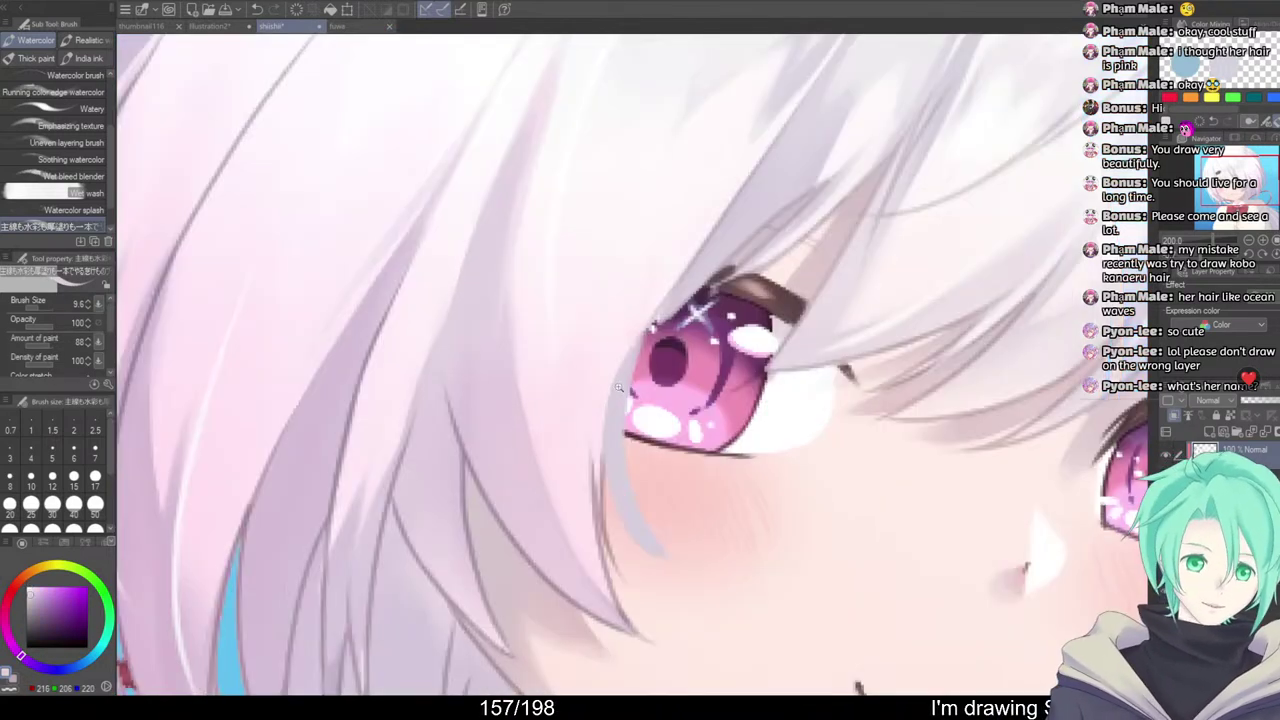
{"action": "left_click", "coordinate": [664, 278], "text": "alt"}
{"action": "left_click_drag", "start_coordinate": [642, 330], "coordinate": [632, 512]}
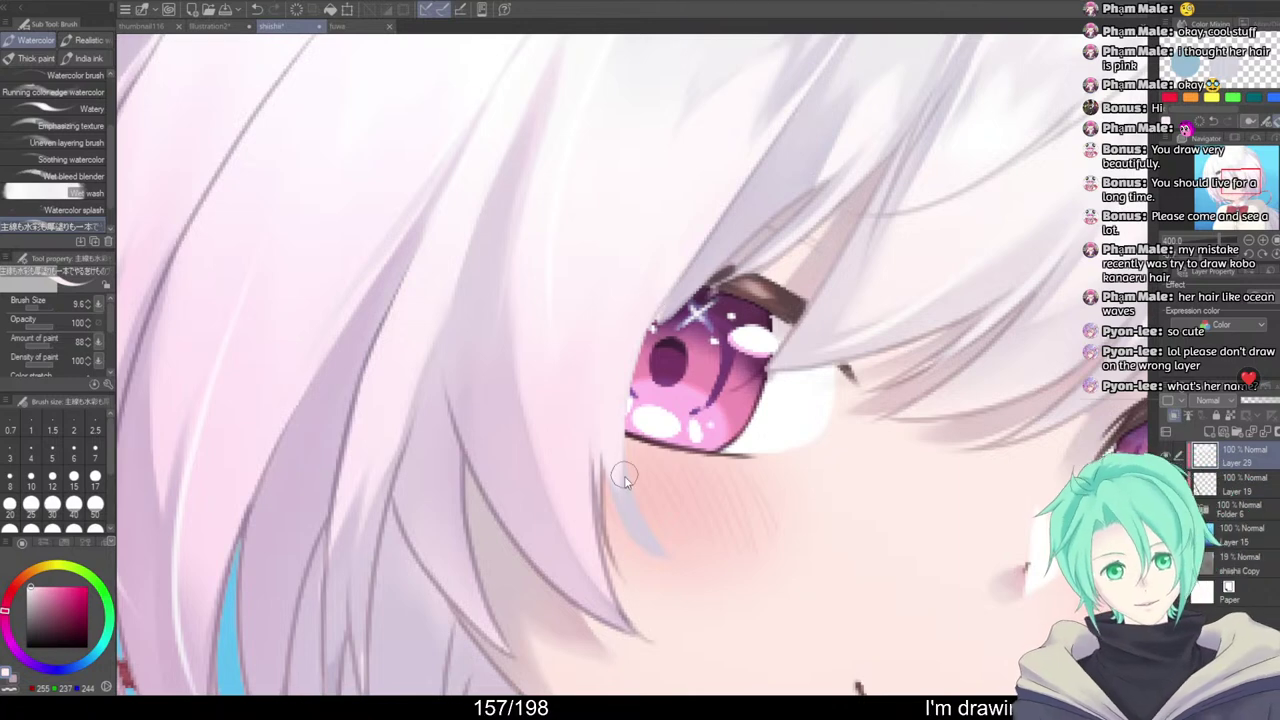
{"action": "key", "text": "bracketright"}
{"action": "left_click_drag", "start_coordinate": [624, 354], "coordinate": [618, 506]}
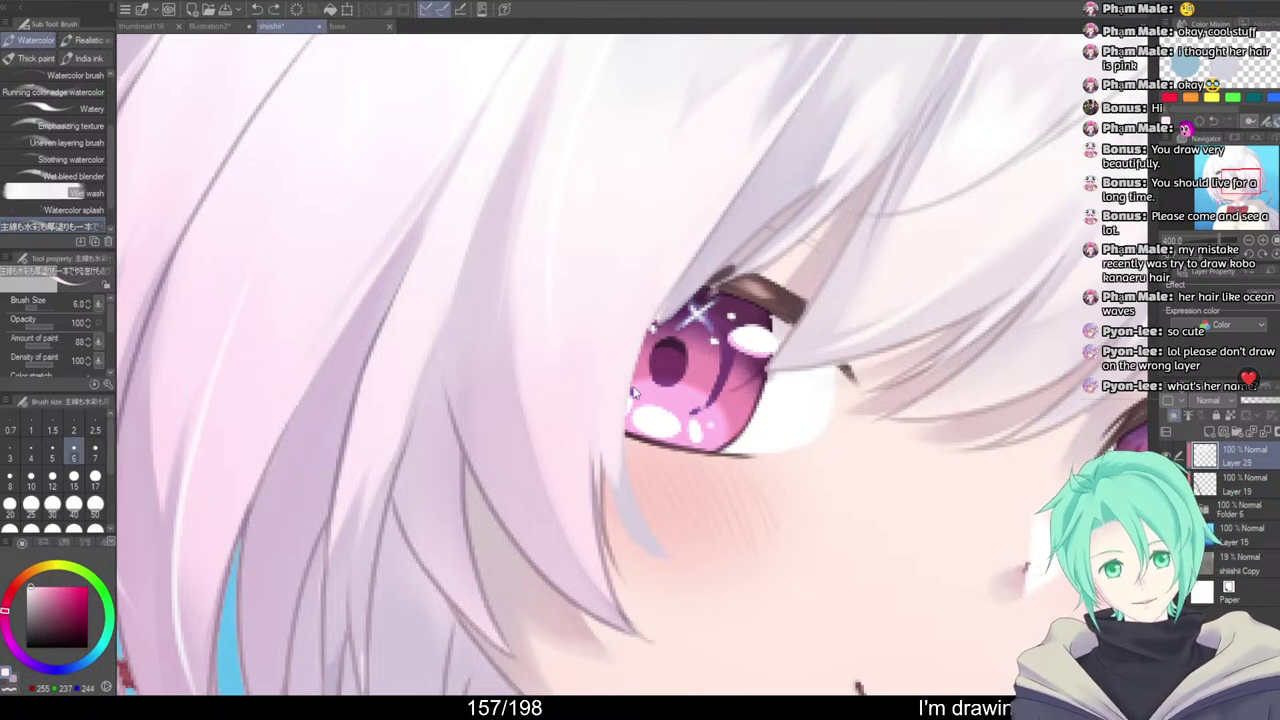
{"action": "key", "text": "ctrl+z"}
{"action": "mouse_move", "coordinate": [652, 312]}
{"action": "left_mouse_down"}
{"action": "mouse_move", "coordinate": [627, 500]}
{"action": "mouse_move", "coordinate": [620, 465]}
{"action": "mouse_move", "coordinate": [638, 526]}
{"action": "left_mouse_up"}
{"action": "left_click_drag", "start_coordinate": [614, 460], "coordinate": [655, 542]}
{"action": "left_click_drag", "start_coordinate": [609, 453], "coordinate": [671, 551]}
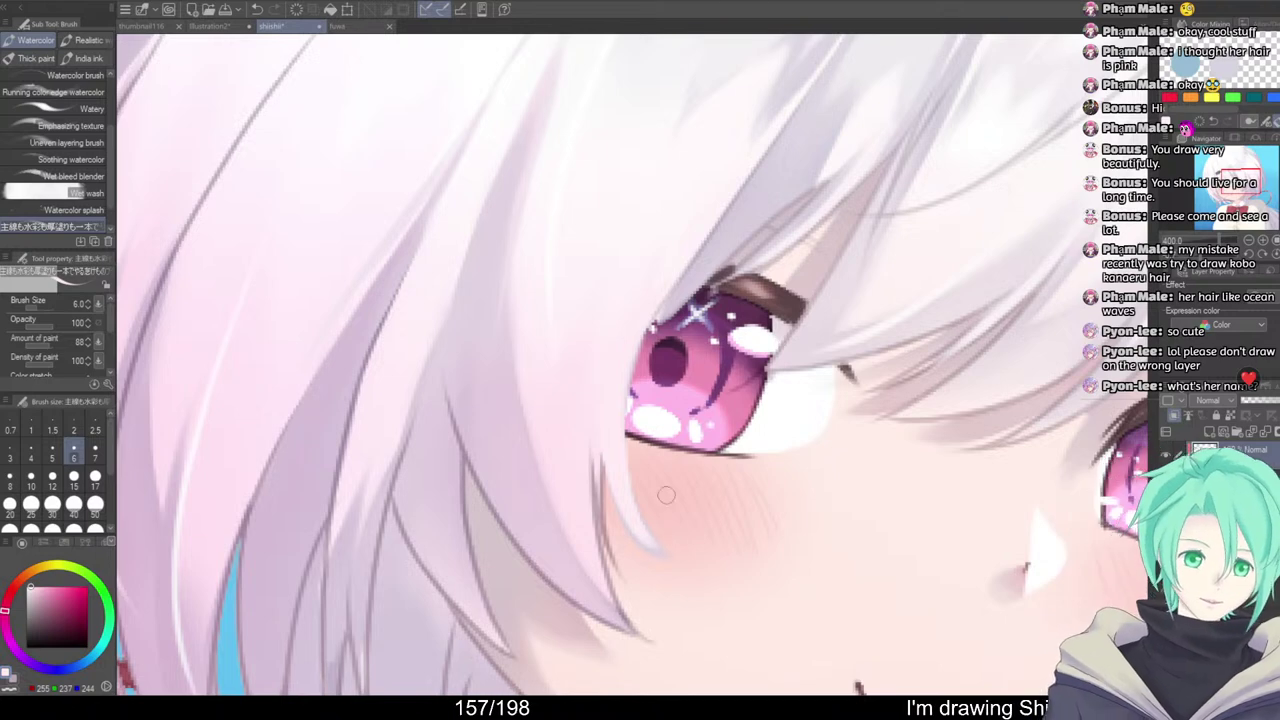
Outline the cheek strand with a sampled muted mauve at brush size 2.2 and trim its tip
{"action": "left_click", "coordinate": [608, 470], "text": "alt"}
{"action": "left_click_drag", "start_coordinate": [604, 410], "coordinate": [626, 530]}
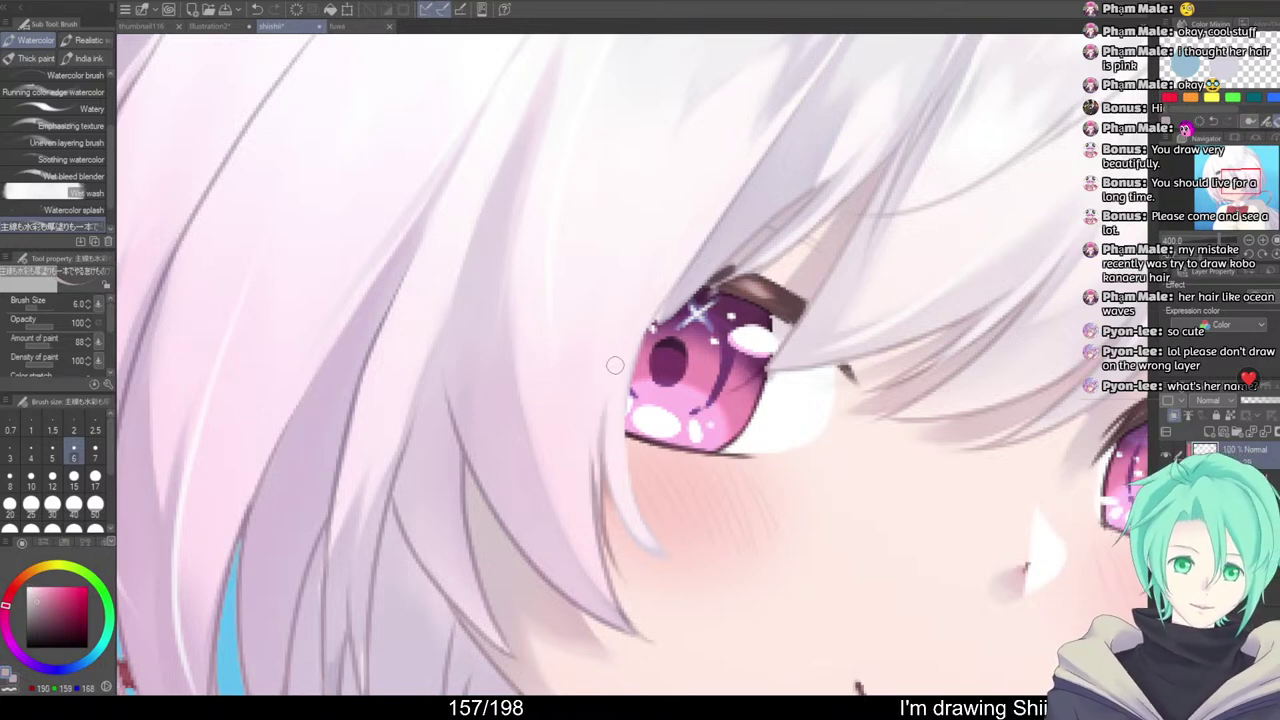
{"action": "key", "text": "ctrl+z"}
{"action": "key", "text": "bracketleft"}
{"action": "key", "text": "bracketleft"}
{"action": "key", "text": "bracketleft"}
{"action": "key", "text": "bracketleft"}
{"action": "key", "text": "bracketleft"}
{"action": "mouse_move", "coordinate": [604, 400]}
{"action": "left_mouse_down"}
{"action": "mouse_move", "coordinate": [612, 505]}
{"action": "mouse_move", "coordinate": [649, 540]}
{"action": "left_mouse_up"}
{"action": "key", "text": "ctrl+z"}
{"action": "key", "text": "ctrl+z"}
{"action": "left_click_drag", "start_coordinate": [606, 402], "coordinate": [652, 544]}
{"action": "mouse_move", "coordinate": [606, 434]}
{"action": "left_mouse_down"}
{"action": "mouse_move", "coordinate": [640, 536]}
{"action": "mouse_move", "coordinate": [618, 498]}
{"action": "mouse_move", "coordinate": [665, 561]}
{"action": "left_mouse_up"}
{"action": "key", "text": "c"}
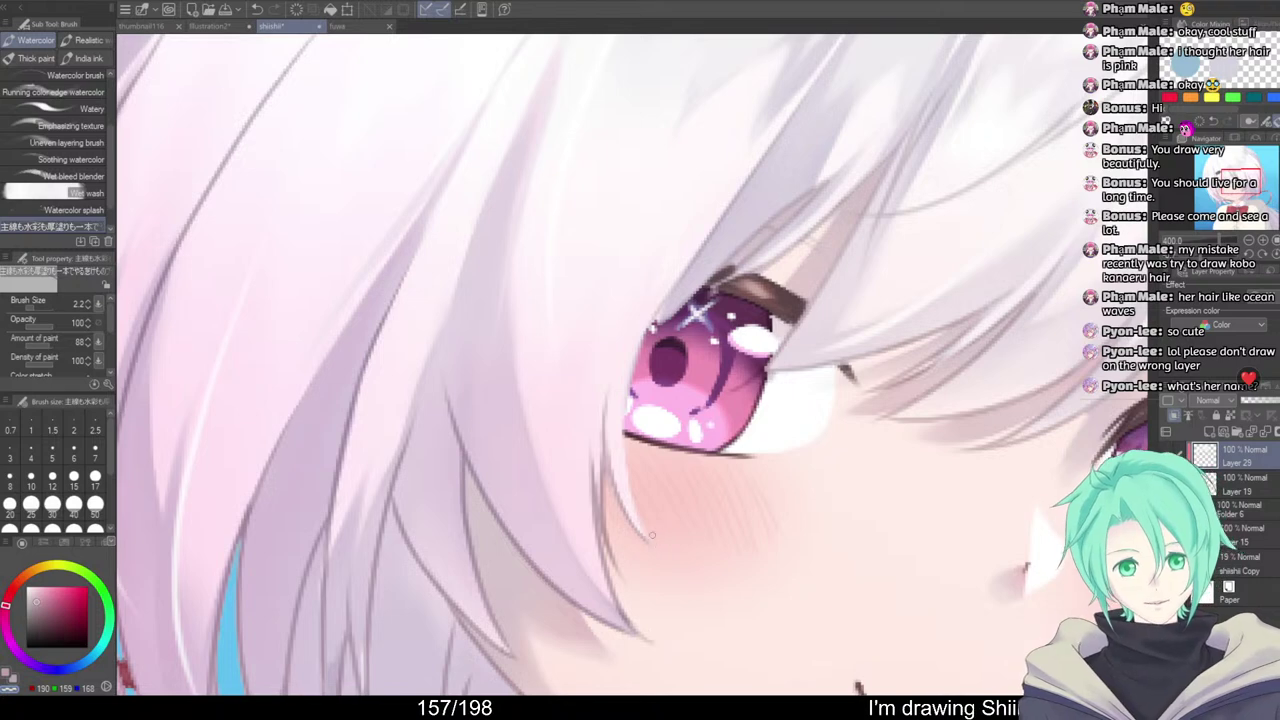
Restore the unmirrored view and check the new cheek strand against the full portrait
{"action": "scroll", "coordinate": [678, 465], "scroll_direction": "down", "scroll_amount": 4}
{"action": "left_click_drag", "start_coordinate": [761, 481], "coordinate": [690, 424]}
{"action": "mouse_move", "coordinate": [829, 415]}
{"action": "left_mouse_down"}
{"action": "mouse_move", "coordinate": [831, 454]}
{"action": "mouse_move", "coordinate": [829, 401]}
{"action": "left_mouse_up"}
{"action": "key", "text": "h"}
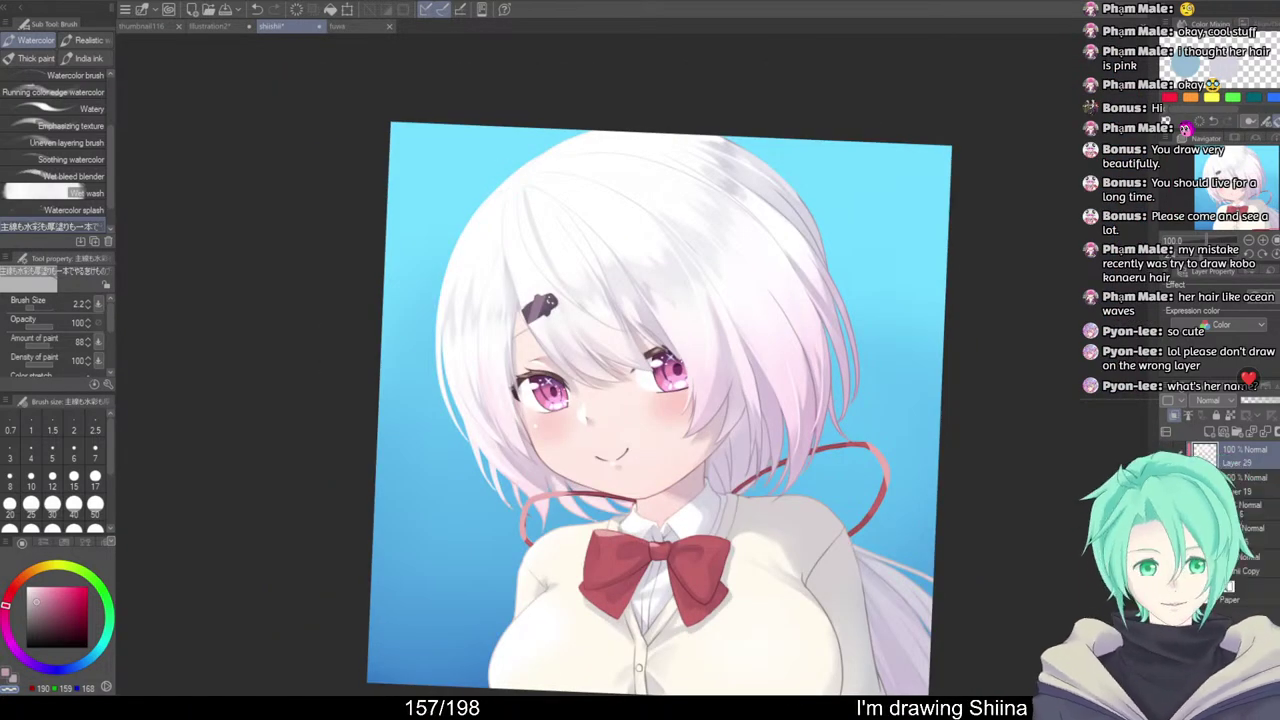
{"action": "left_click_drag", "start_coordinate": [891, 420], "coordinate": [896, 443]}
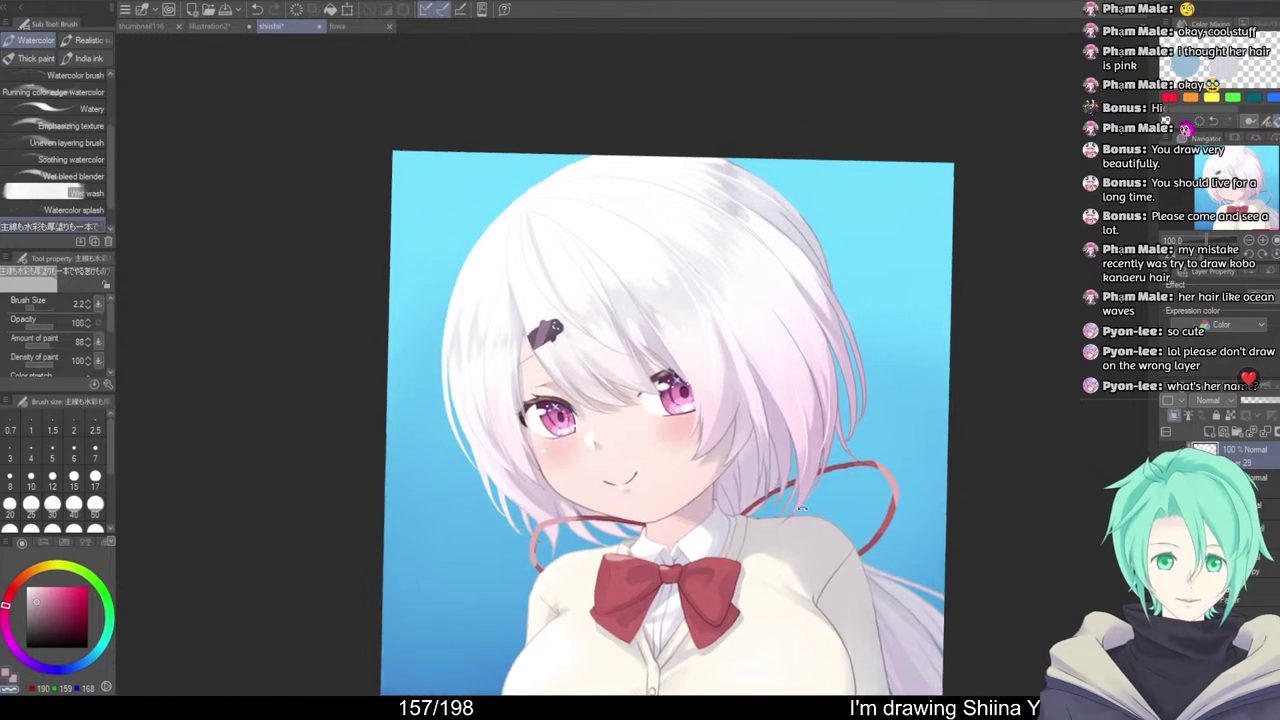
{"action": "scroll", "coordinate": [771, 462], "scroll_direction": "up", "scroll_amount": 1}
{"action": "scroll", "coordinate": [801, 485], "scroll_direction": "down", "scroll_amount": 1}
{"action": "left_click_drag", "start_coordinate": [826, 537], "coordinate": [812, 528]}
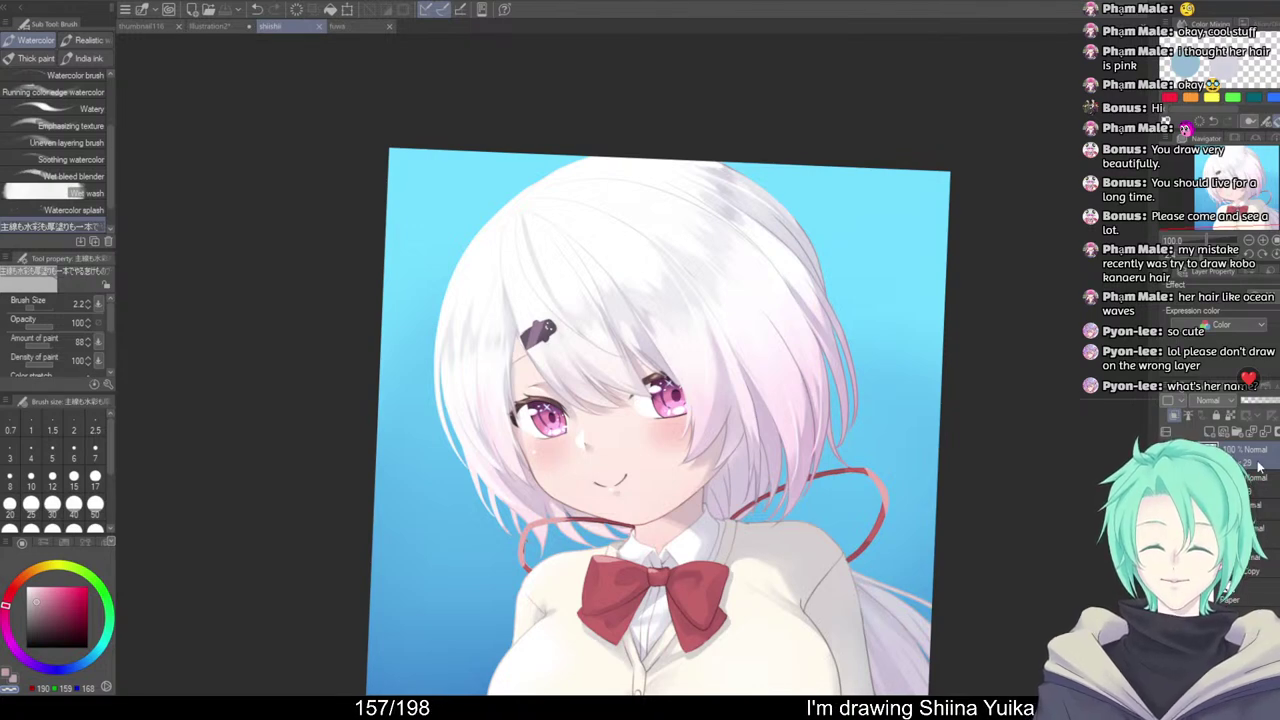
{"action": "left_click_drag", "start_coordinate": [941, 492], "coordinate": [849, 471]}
{"action": "scroll", "coordinate": [852, 472], "scroll_direction": "down", "scroll_amount": 1}
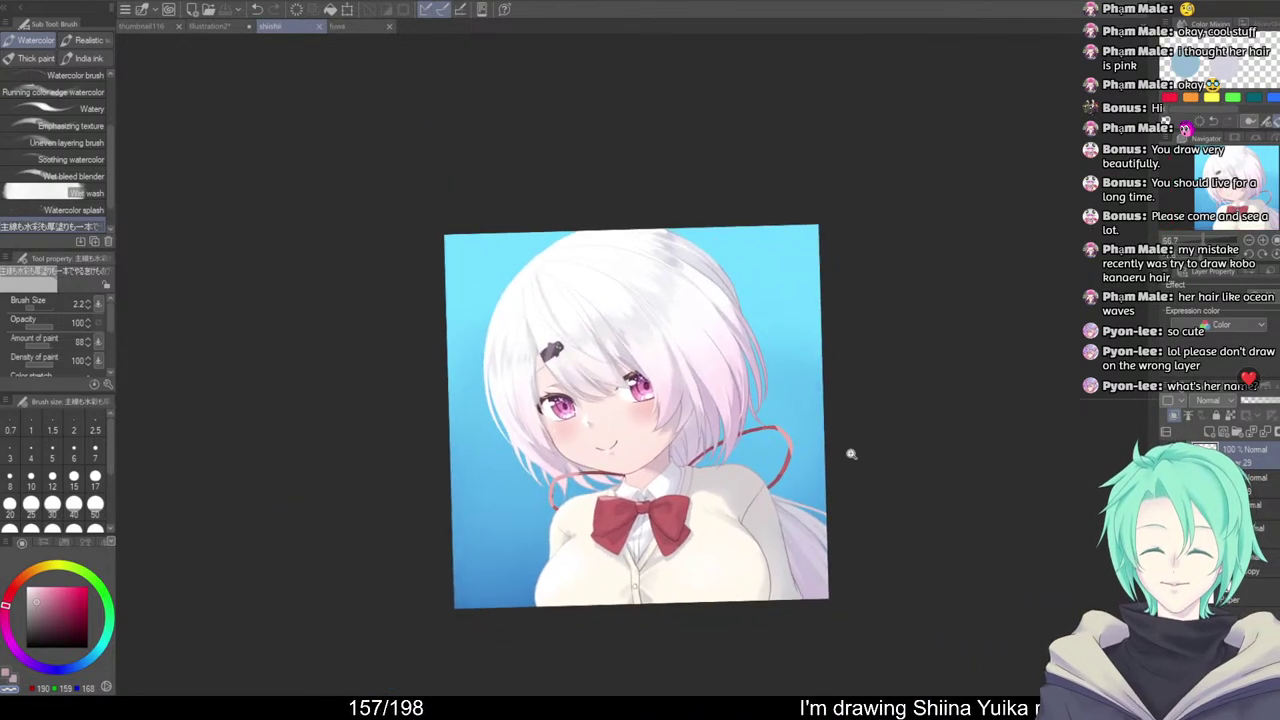
{"action": "scroll", "coordinate": [849, 455], "scroll_direction": "up", "scroll_amount": 1}
{"action": "left_click_drag", "start_coordinate": [839, 517], "coordinate": [909, 498]}
{"action": "scroll", "coordinate": [898, 489], "scroll_direction": "down", "scroll_amount": 3}
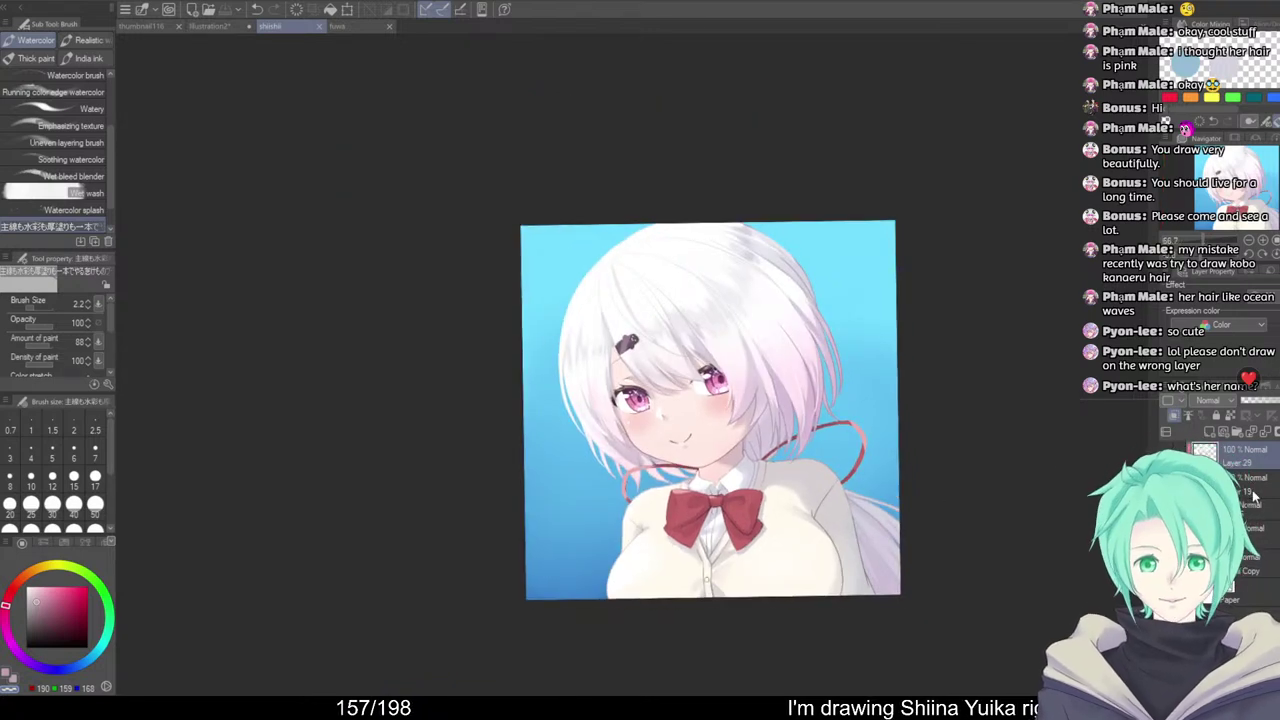
Add a new layer beneath the character folder and choose pale lavender (239, 239, 247) as the drawing color
{"action": "left_click", "coordinate": [1260, 532]}
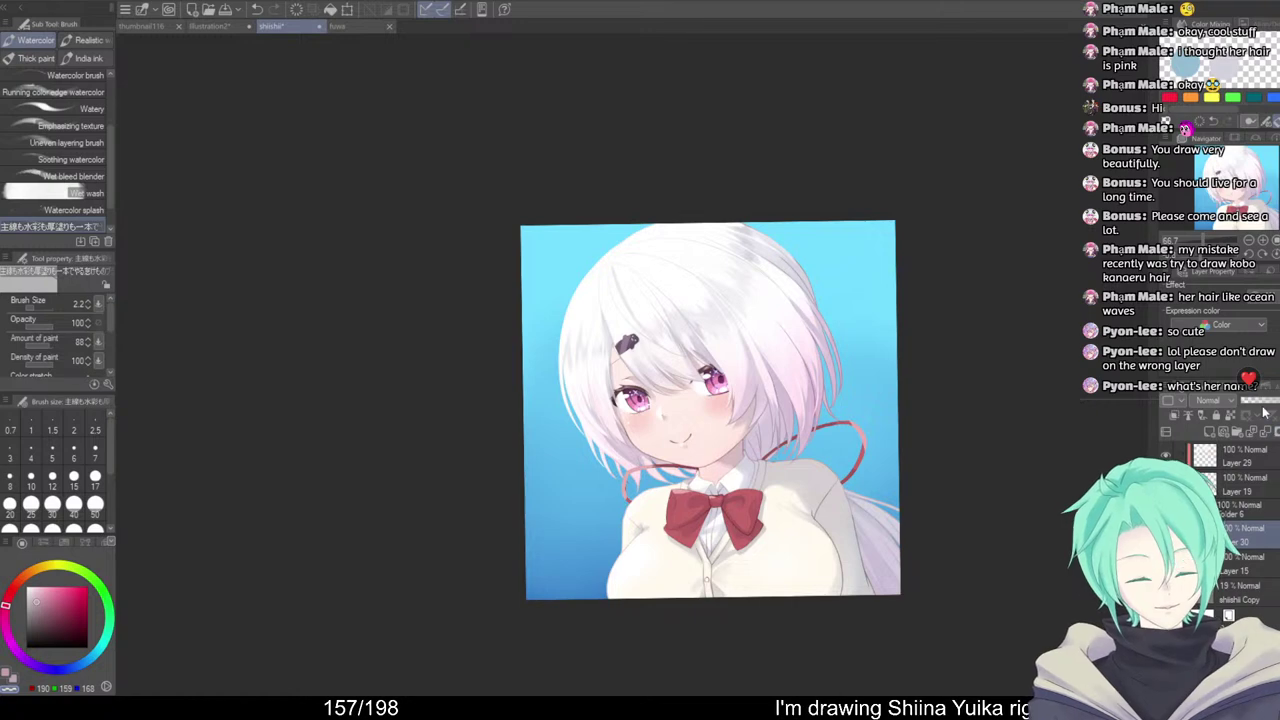
{"action": "left_click_drag", "start_coordinate": [44, 609], "coordinate": [37, 552]}
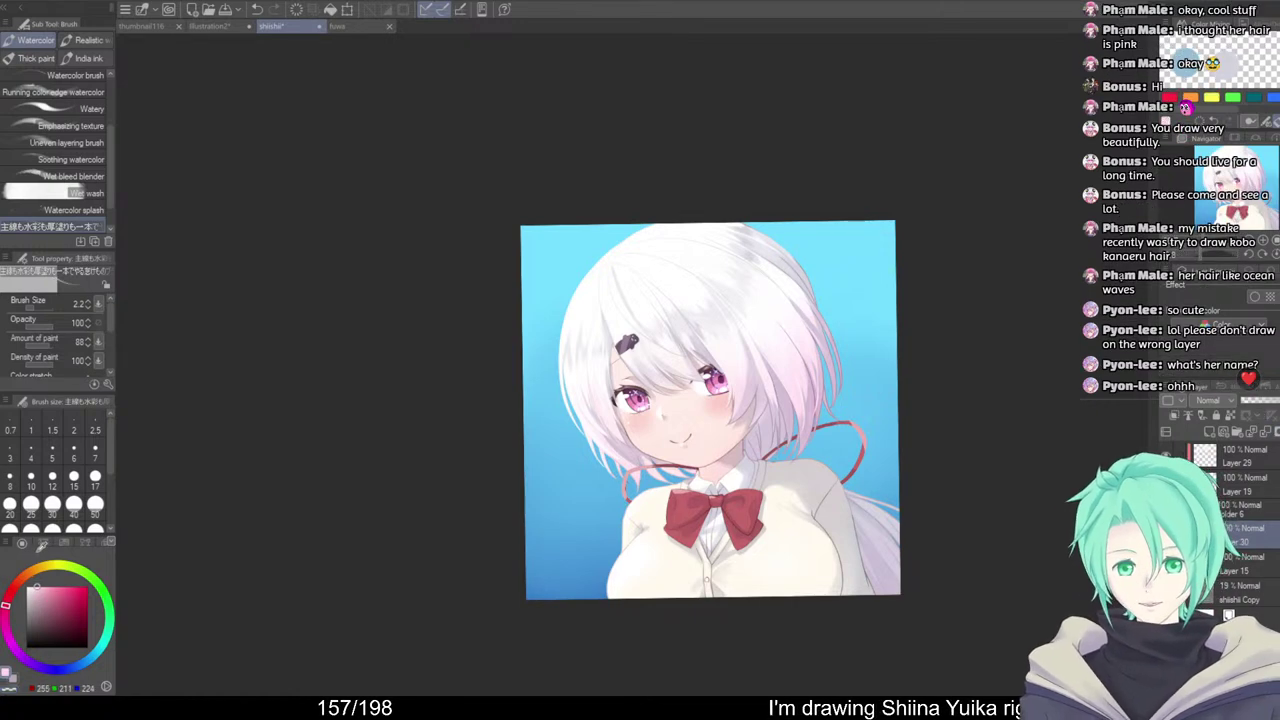
{"action": "left_click", "coordinate": [59, 670]}
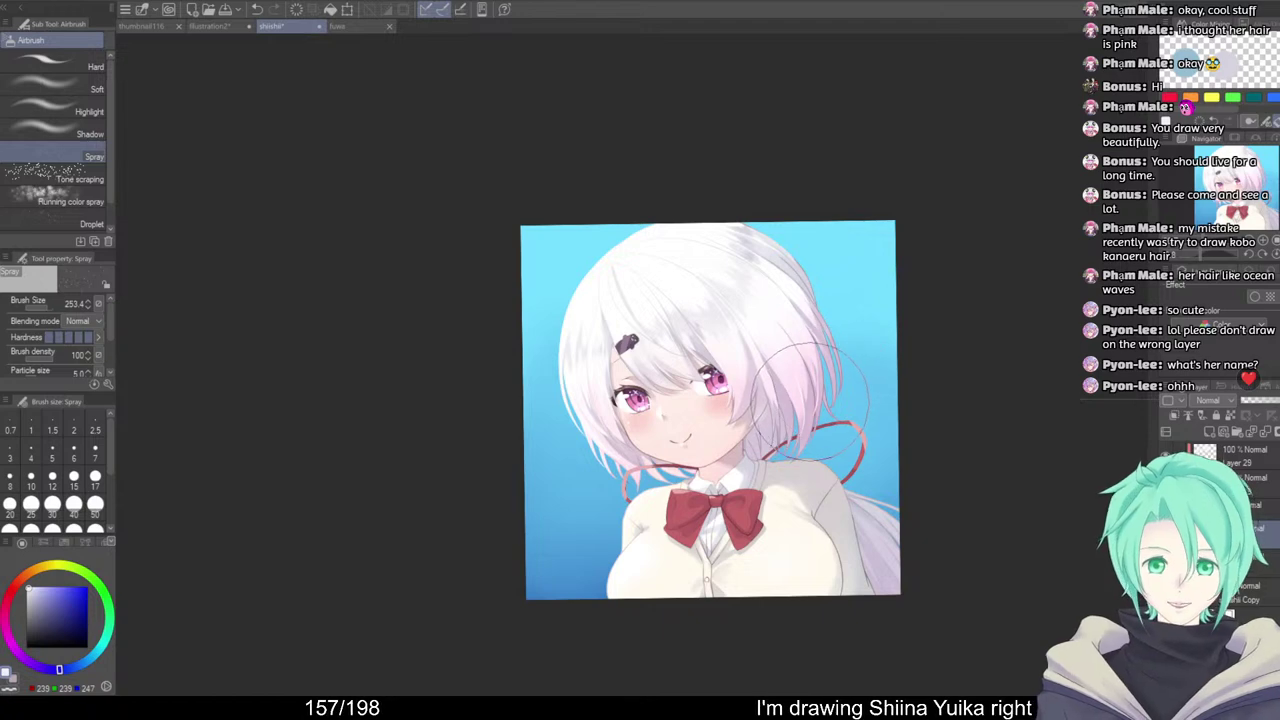
Try painting a pale lavender shape over the blue background behind the hair with the watercolor brush at size 84.6
{"action": "scroll", "coordinate": [886, 424], "scroll_direction": "down", "scroll_amount": 1}
{"action": "left_click_drag", "start_coordinate": [886, 424], "coordinate": [920, 417]}
{"action": "mouse_move", "coordinate": [920, 417]}
{"action": "left_mouse_down"}
{"action": "mouse_move", "coordinate": [877, 354]}
{"action": "mouse_move", "coordinate": [880, 425]}
{"action": "mouse_move", "coordinate": [853, 415]}
{"action": "mouse_move", "coordinate": [866, 360]}
{"action": "mouse_move", "coordinate": [874, 433]}
{"action": "left_mouse_up"}
{"action": "scroll", "coordinate": [877, 354], "scroll_direction": "up", "scroll_amount": 1}
{"action": "scroll", "coordinate": [871, 417], "scroll_direction": "down", "scroll_amount": 1}
{"action": "scroll", "coordinate": [848, 366], "scroll_direction": "up", "scroll_amount": 2}
{"action": "left_click_drag", "start_coordinate": [611, 458], "coordinate": [625, 435]}
{"action": "left_click_drag", "start_coordinate": [537, 331], "coordinate": [567, 331]}
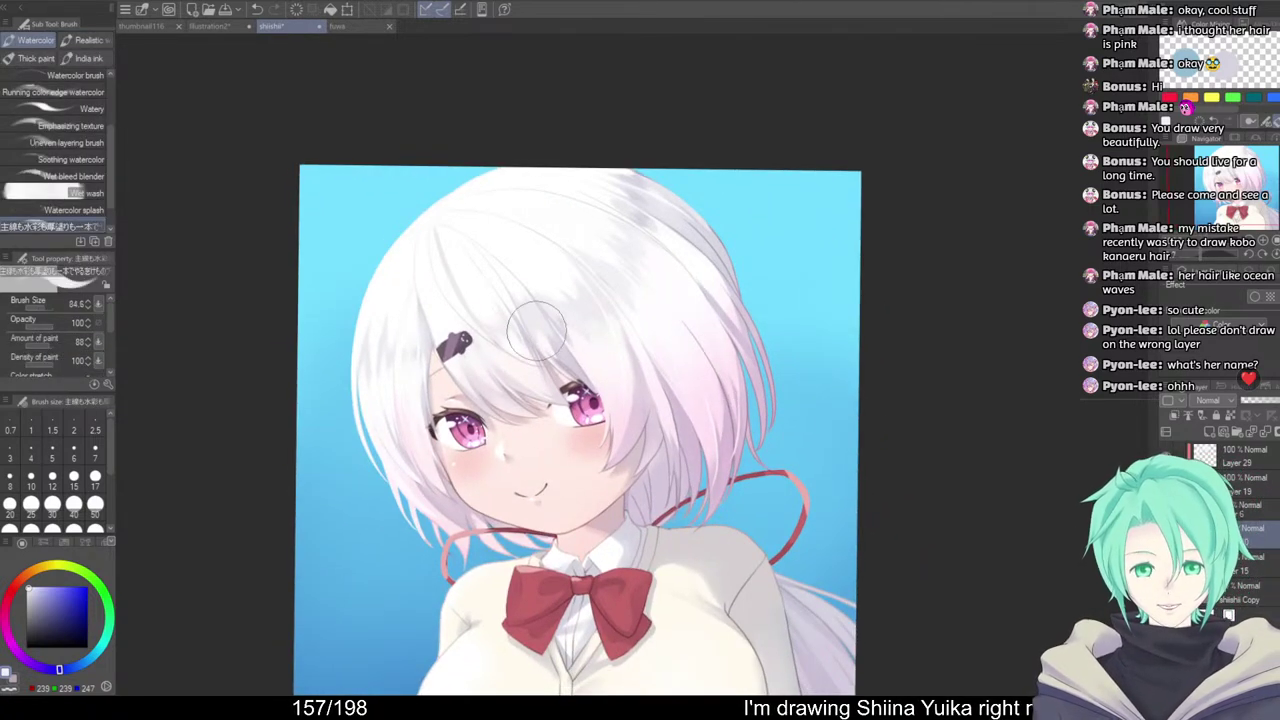
{"action": "mouse_move", "coordinate": [435, 205]}
{"action": "left_mouse_down"}
{"action": "mouse_move", "coordinate": [457, 177]}
{"action": "mouse_move", "coordinate": [402, 291]}
{"action": "mouse_move", "coordinate": [377, 389]}
{"action": "mouse_move", "coordinate": [405, 537]}
{"action": "mouse_move", "coordinate": [419, 545]}
{"action": "left_mouse_up"}
{"action": "scroll", "coordinate": [699, 466], "scroll_direction": "down", "scroll_amount": 2}
{"action": "left_click_drag", "start_coordinate": [697, 466], "coordinate": [766, 464]}
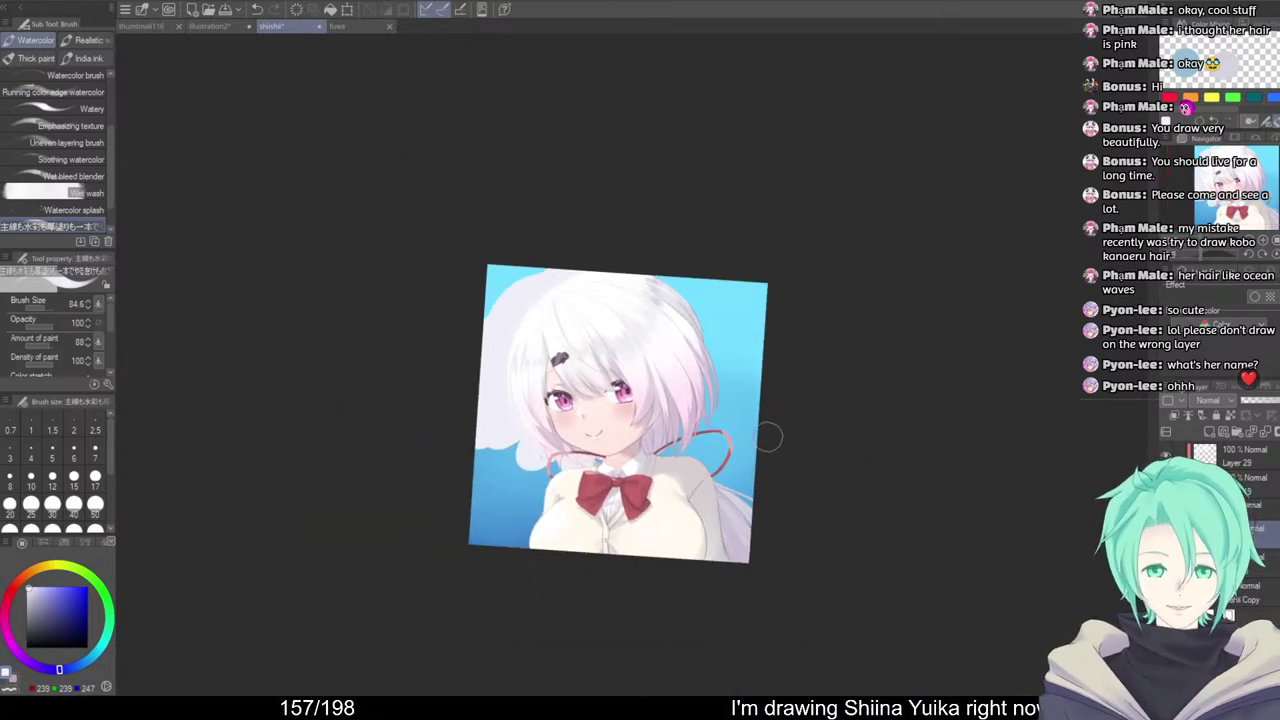
Undo the lavender strokes on the background behind the head
{"action": "key", "text": "ctrl+z"}
{"action": "key", "text": "ctrl+z"}
{"action": "key", "text": "ctrl+z"}
{"action": "key", "text": "ctrl+z"}
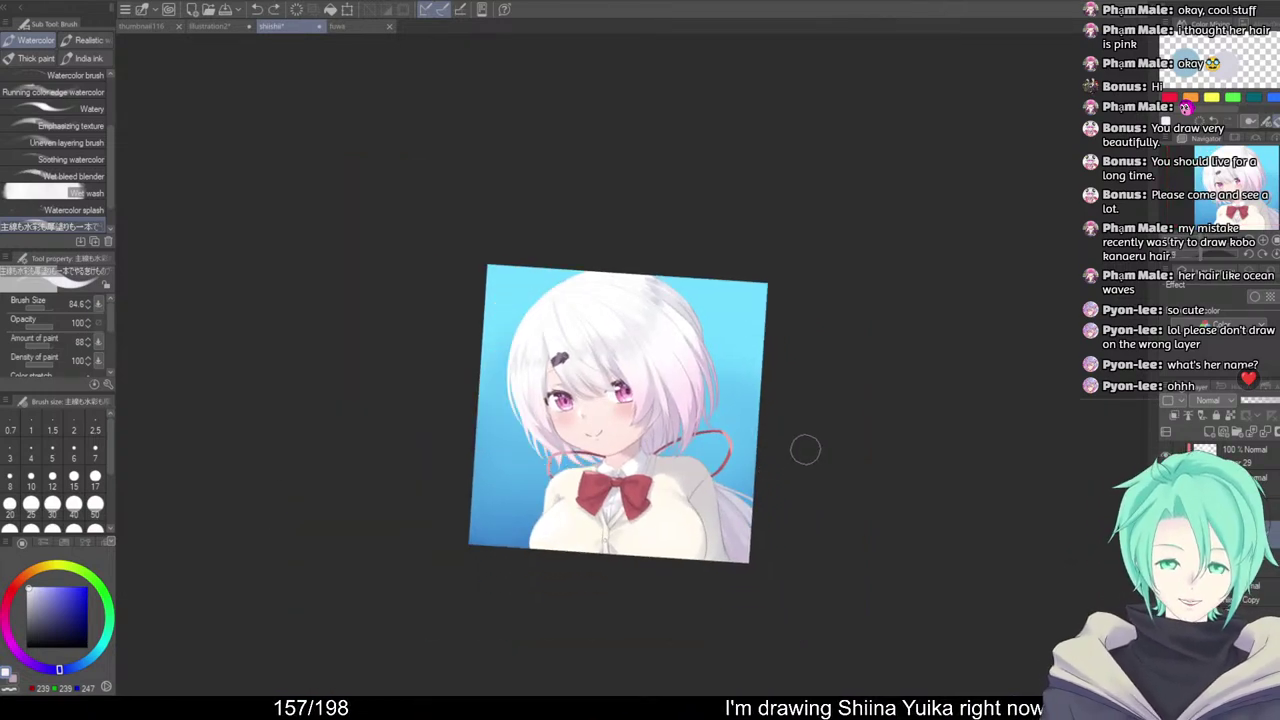
Block in pale lavender clouds over the blue sky on both sides of the character with the watercolor brush at size 84.6
{"action": "mouse_move", "coordinate": [758, 363]}
{"action": "left_mouse_down"}
{"action": "mouse_move", "coordinate": [751, 423]}
{"action": "mouse_move", "coordinate": [679, 491]}
{"action": "mouse_move", "coordinate": [750, 460]}
{"action": "mouse_move", "coordinate": [786, 547]}
{"action": "mouse_move", "coordinate": [850, 350]}
{"action": "mouse_move", "coordinate": [847, 459]}
{"action": "mouse_move", "coordinate": [874, 488]}
{"action": "mouse_move", "coordinate": [826, 464]}
{"action": "left_mouse_up"}
{"action": "mouse_move", "coordinate": [553, 427]}
{"action": "left_mouse_down"}
{"action": "mouse_move", "coordinate": [656, 459]}
{"action": "mouse_move", "coordinate": [676, 440]}
{"action": "mouse_move", "coordinate": [750, 438]}
{"action": "mouse_move", "coordinate": [651, 483]}
{"action": "mouse_move", "coordinate": [641, 465]}
{"action": "mouse_move", "coordinate": [698, 472]}
{"action": "mouse_move", "coordinate": [746, 454]}
{"action": "mouse_move", "coordinate": [695, 500]}
{"action": "left_mouse_up"}
{"action": "left_click", "coordinate": [852, 373], "text": "alt"}
{"action": "left_click_drag", "start_coordinate": [857, 402], "coordinate": [735, 472]}
{"action": "left_click", "coordinate": [724, 462], "text": "alt"}
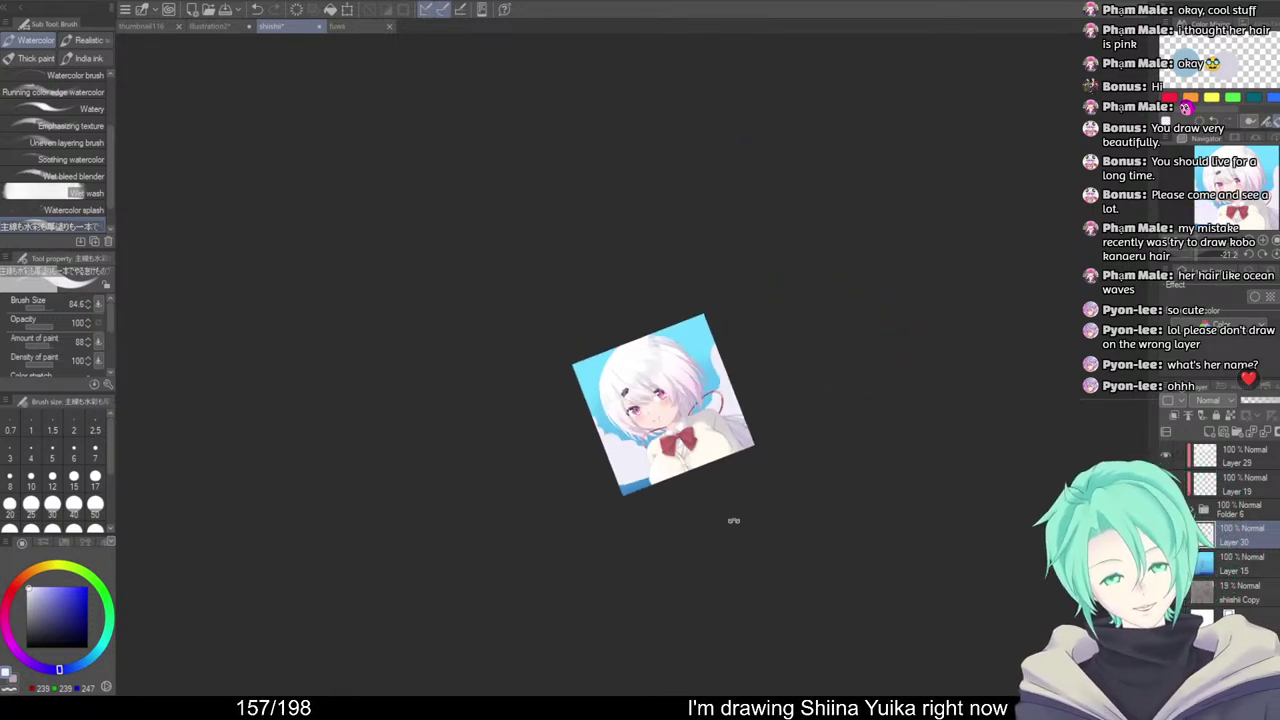
{"action": "left_click_drag", "start_coordinate": [734, 520], "coordinate": [660, 528]}
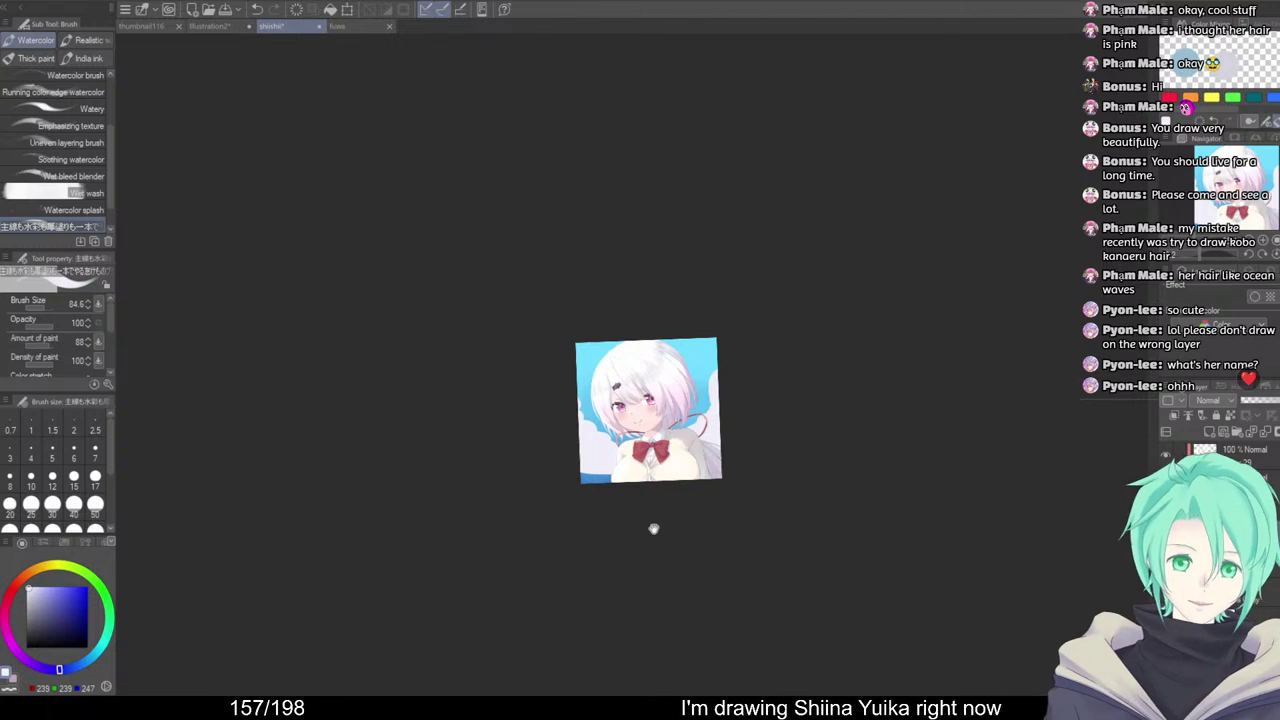
{"action": "left_click_drag", "start_coordinate": [607, 461], "coordinate": [671, 530]}
{"action": "left_click", "coordinate": [618, 481], "text": "ctrl"}
{"action": "left_click", "coordinate": [613, 480], "text": "ctrl"}
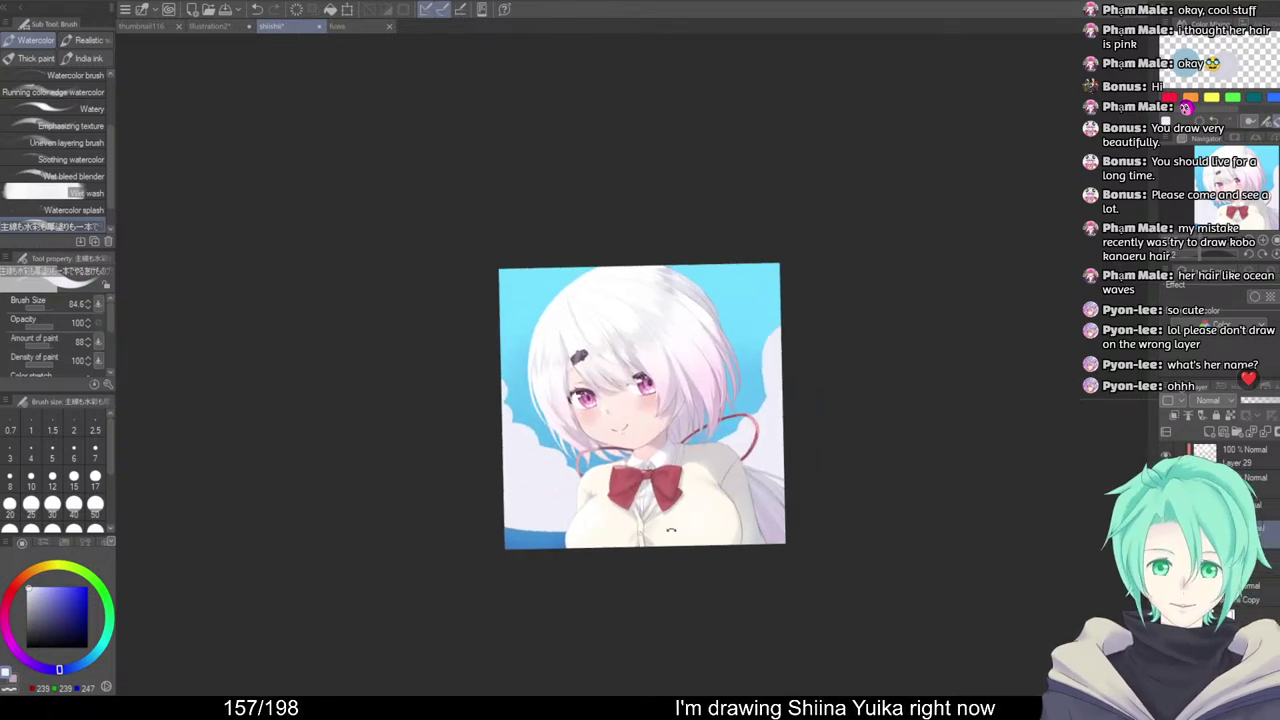
{"action": "left_click_drag", "start_coordinate": [541, 559], "coordinate": [620, 600]}
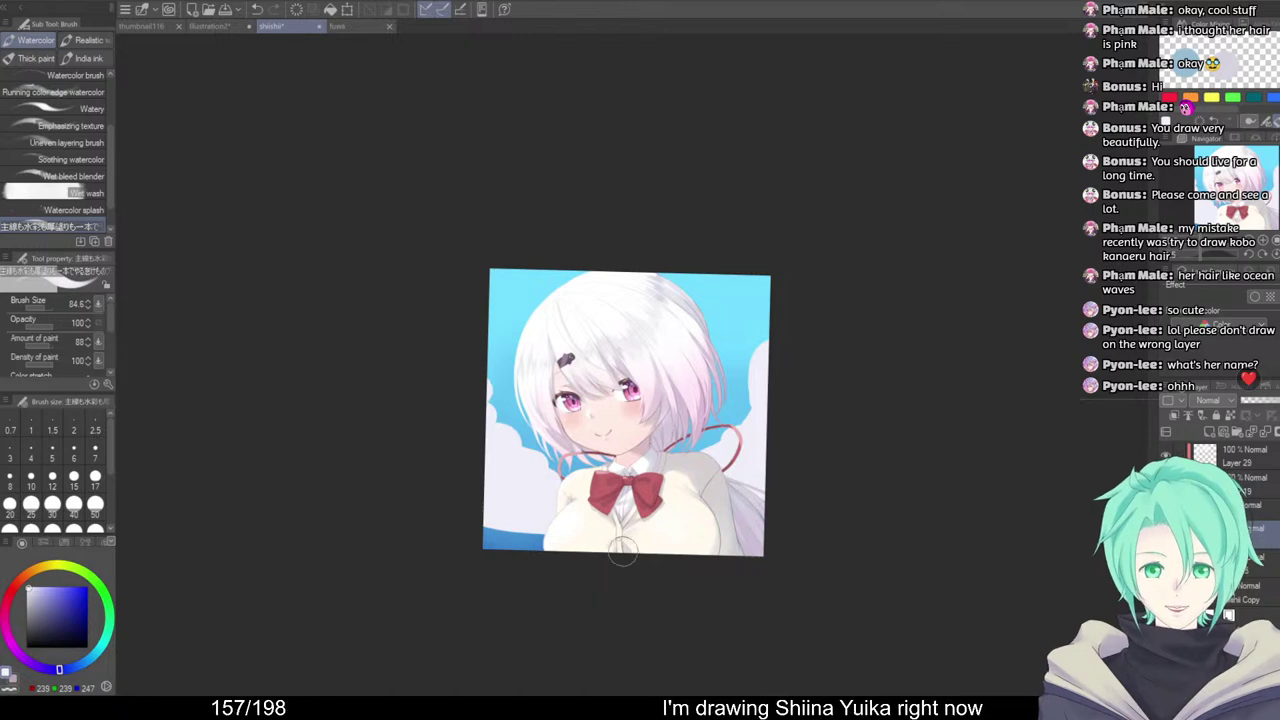
Carve back the inner edge of the cloud on the image's right side using the transparent color
{"action": "left_click", "coordinate": [746, 364], "text": "ctrl"}
{"action": "left_click", "coordinate": [744, 372], "text": "ctrl"}
{"action": "left_click_drag", "start_coordinate": [744, 372], "coordinate": [730, 370]}
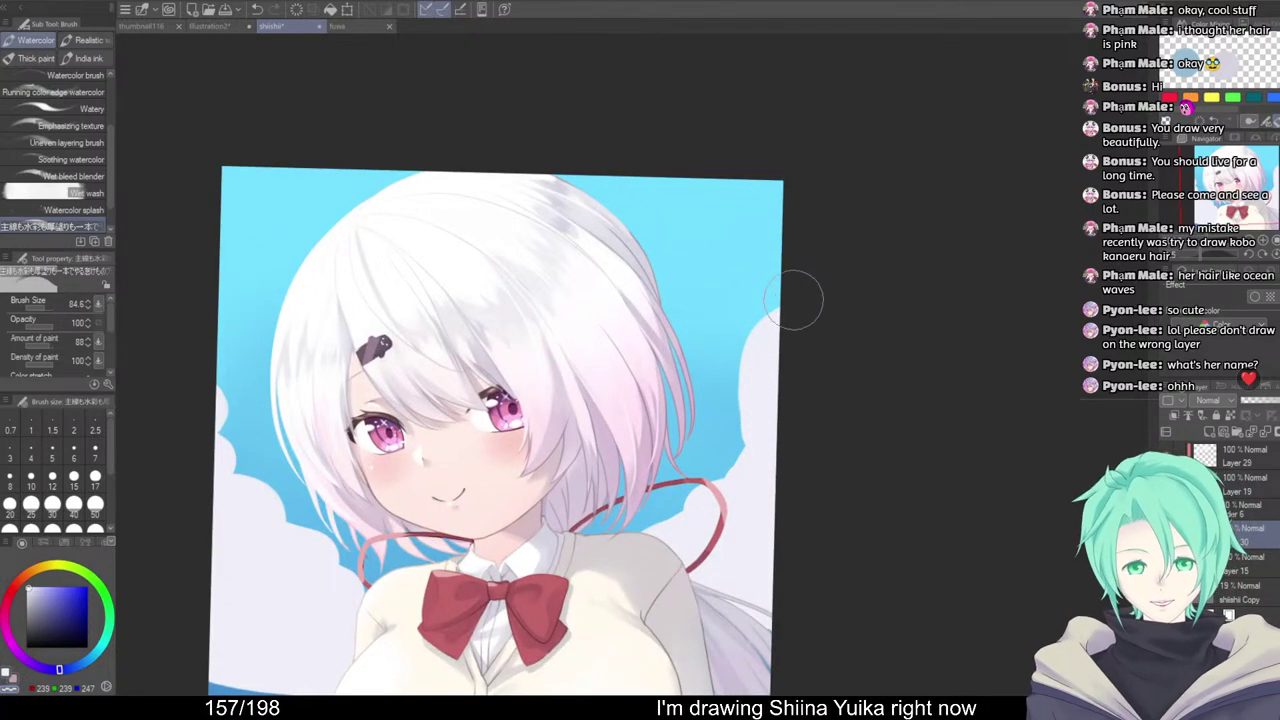
{"action": "left_click_drag", "start_coordinate": [794, 300], "coordinate": [747, 350]}
{"action": "mouse_move", "coordinate": [714, 400]}
{"action": "left_mouse_down"}
{"action": "mouse_move", "coordinate": [728, 474]}
{"action": "mouse_move", "coordinate": [664, 515]}
{"action": "left_mouse_up"}
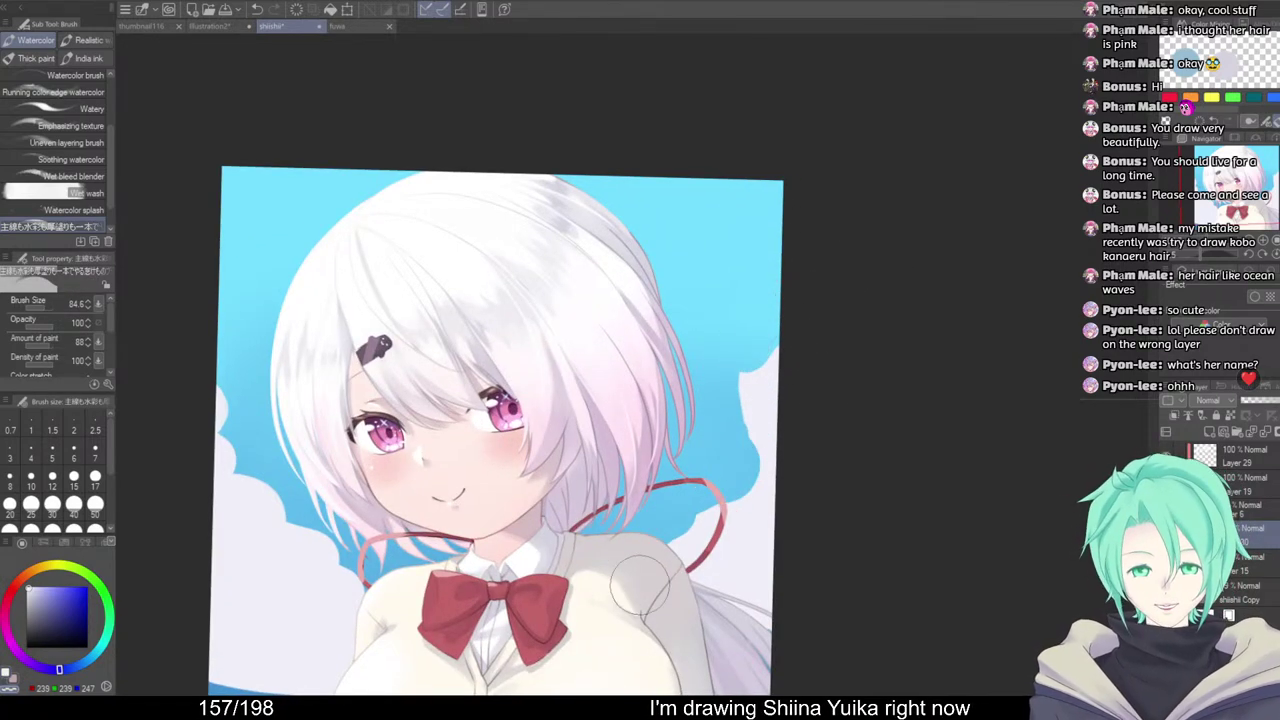
Reshape the right cloud's edge with smaller rounded lavender puffs at brush size 38.9
{"action": "key", "text": "c"}
{"action": "left_click_drag", "start_coordinate": [766, 412], "coordinate": [741, 430]}
{"action": "mouse_move", "coordinate": [790, 340]}
{"action": "left_mouse_down"}
{"action": "mouse_move", "coordinate": [765, 330]}
{"action": "mouse_move", "coordinate": [762, 352]}
{"action": "left_mouse_up"}
{"action": "mouse_move", "coordinate": [760, 403]}
{"action": "left_mouse_down"}
{"action": "mouse_move", "coordinate": [775, 461]}
{"action": "mouse_move", "coordinate": [844, 431]}
{"action": "left_mouse_up"}
{"action": "mouse_move", "coordinate": [796, 444]}
{"action": "left_mouse_down"}
{"action": "mouse_move", "coordinate": [839, 338]}
{"action": "mouse_move", "coordinate": [785, 371]}
{"action": "mouse_move", "coordinate": [777, 412]}
{"action": "left_mouse_up"}
{"action": "key", "text": "ctrl+z"}
{"action": "left_click_drag", "start_coordinate": [814, 363], "coordinate": [770, 425]}
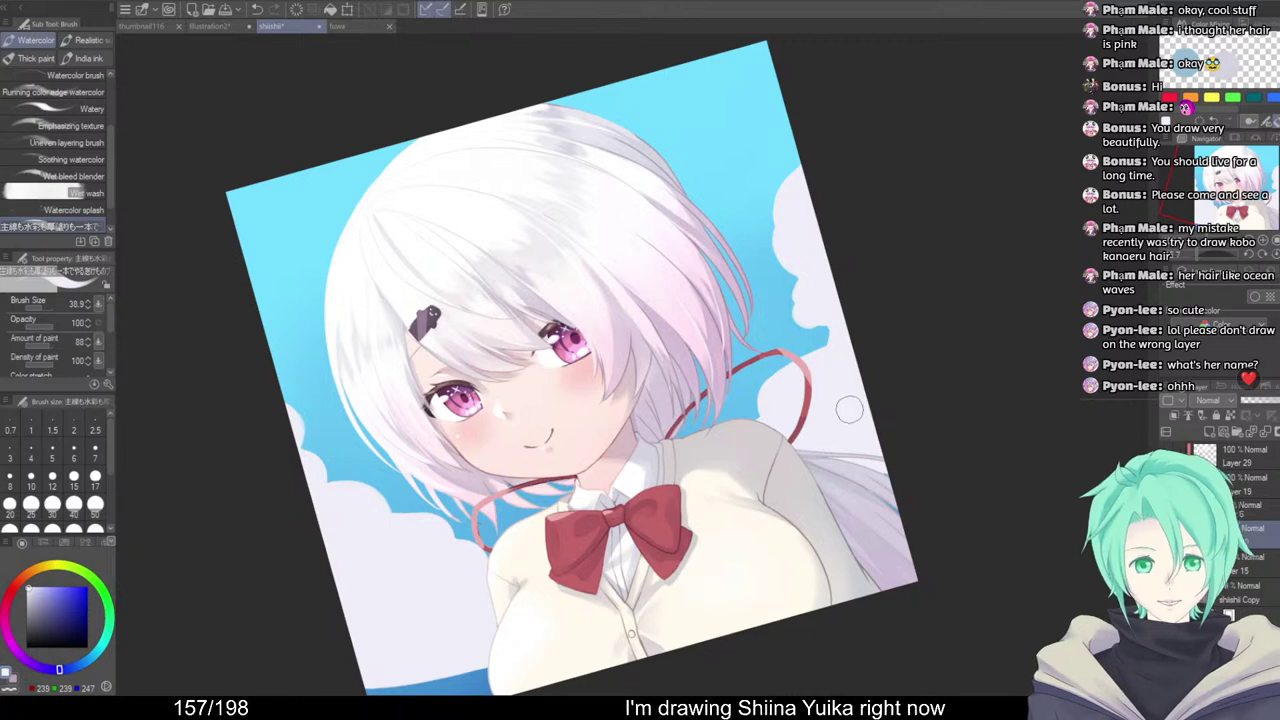
Mirror the view, erase the upper part of the cloud on the hair-clip side, and restore the view
{"action": "left_click", "coordinate": [889, 453], "text": "alt"}
{"action": "left_click_drag", "start_coordinate": [929, 461], "coordinate": [913, 514]}
{"action": "left_click", "coordinate": [871, 471], "text": "ctrl"}
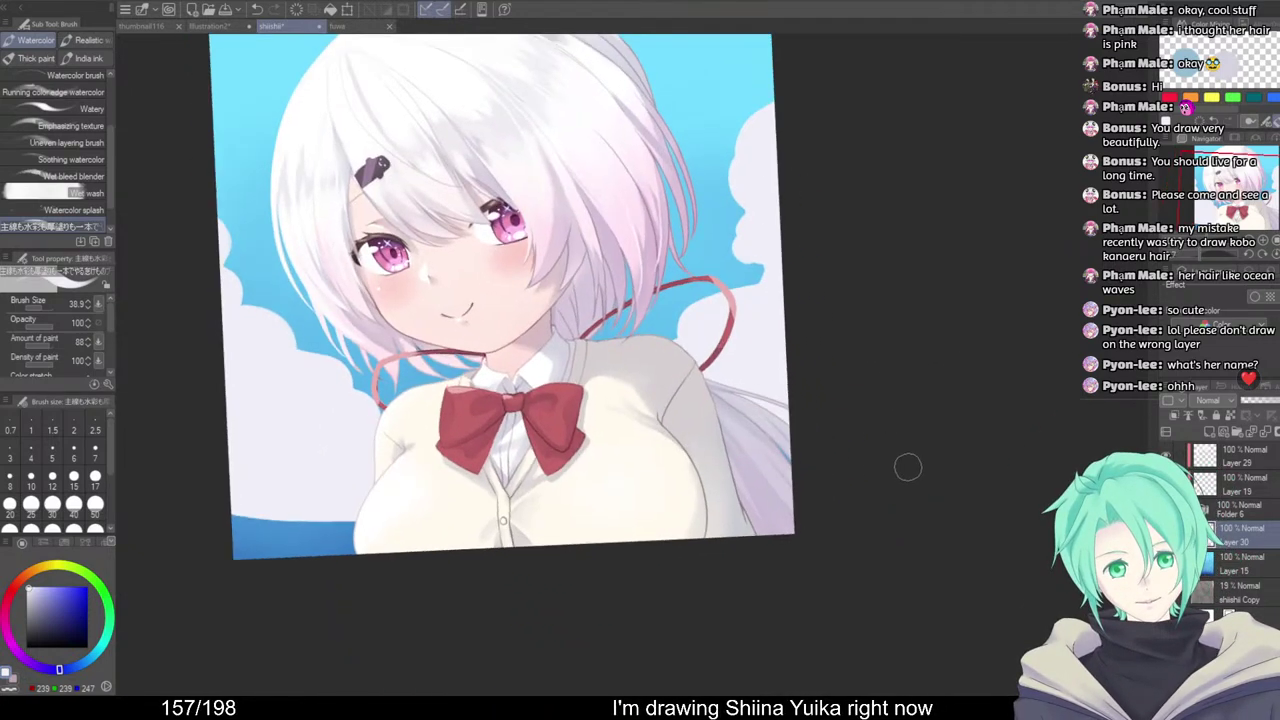
{"action": "key", "text": "h"}
{"action": "mouse_move", "coordinate": [1000, 404]}
{"action": "left_mouse_down"}
{"action": "mouse_move", "coordinate": [834, 500]}
{"action": "mouse_move", "coordinate": [845, 470]}
{"action": "left_mouse_up"}
{"action": "left_click_drag", "start_coordinate": [852, 429], "coordinate": [848, 417]}
{"action": "key", "text": "c"}
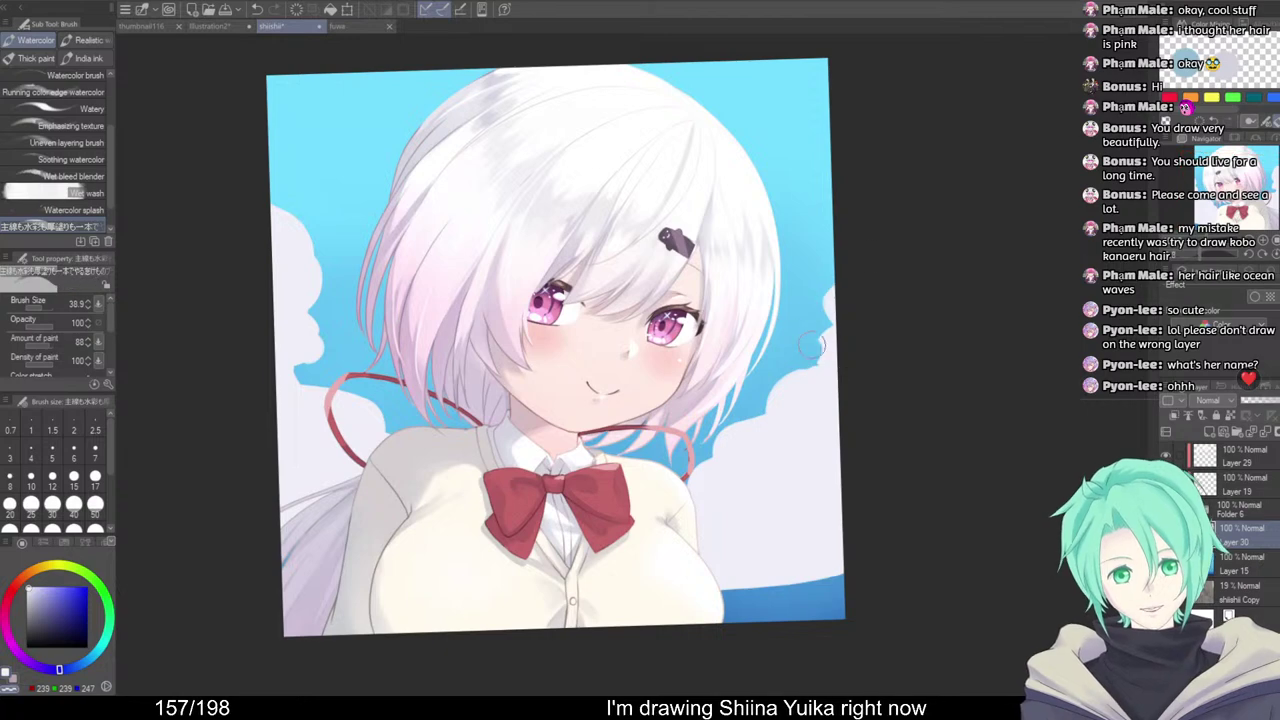
{"action": "mouse_move", "coordinate": [811, 344]}
{"action": "left_mouse_down"}
{"action": "mouse_move", "coordinate": [735, 430]}
{"action": "mouse_move", "coordinate": [773, 410]}
{"action": "left_mouse_up"}
{"action": "mouse_move", "coordinate": [778, 408]}
{"action": "left_mouse_down"}
{"action": "mouse_move", "coordinate": [675, 471]}
{"action": "mouse_move", "coordinate": [823, 405]}
{"action": "left_mouse_up"}
{"action": "key", "text": "h"}
{"action": "scroll", "coordinate": [845, 465], "scroll_direction": "down", "scroll_amount": 1}
{"action": "left_click_drag", "start_coordinate": [845, 470], "coordinate": [778, 437]}
Paint a new rounded lavender top on the left cloud with the watercolor brush at size 59.4
{"action": "key", "text": "b"}
{"action": "mouse_move", "coordinate": [912, 500]}
{"action": "left_mouse_down"}
{"action": "mouse_move", "coordinate": [892, 501]}
{"action": "mouse_move", "coordinate": [894, 475]}
{"action": "left_mouse_up"}
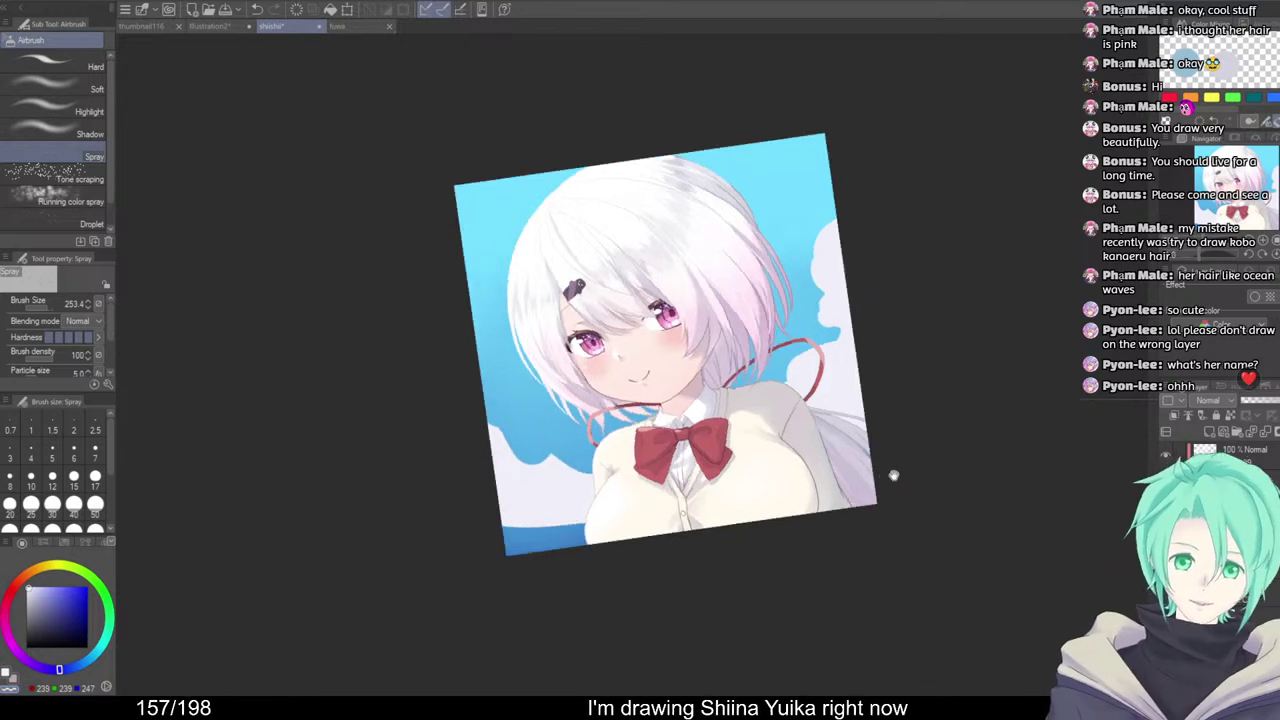
{"action": "key", "text": "b"}
{"action": "left_click_drag", "start_coordinate": [680, 490], "coordinate": [788, 372]}
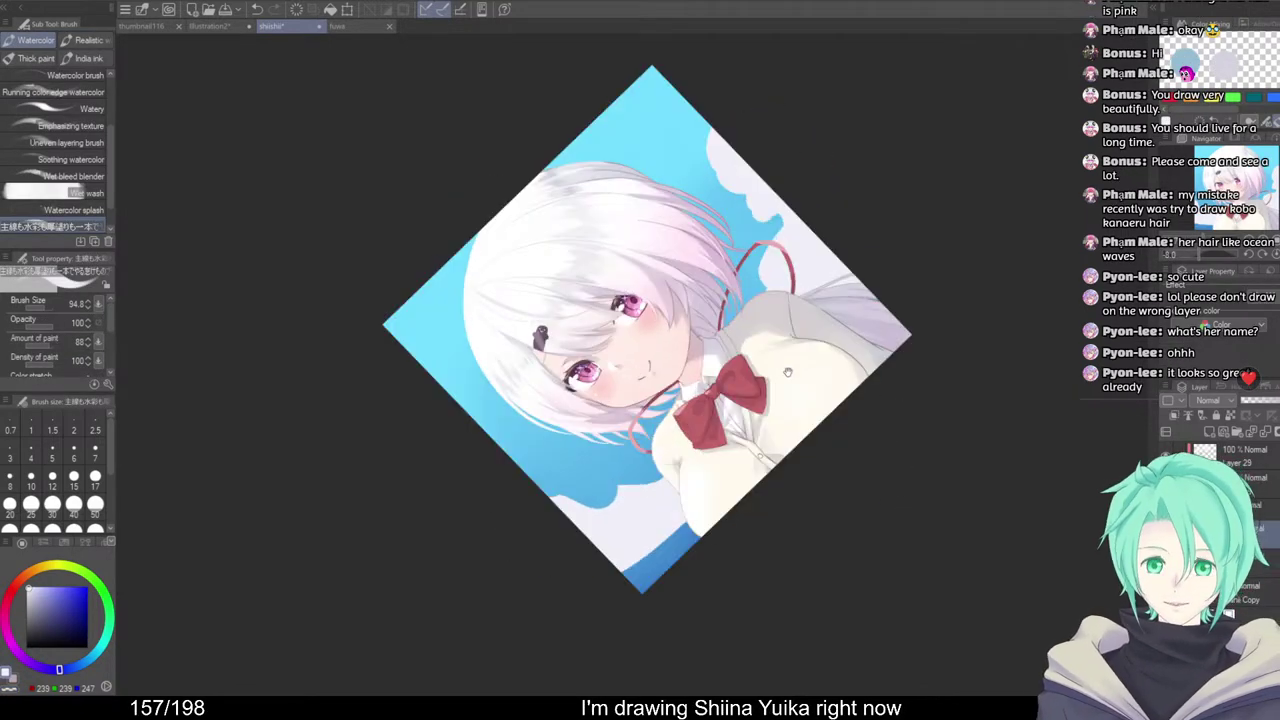
{"action": "key", "text": "bracketright"}
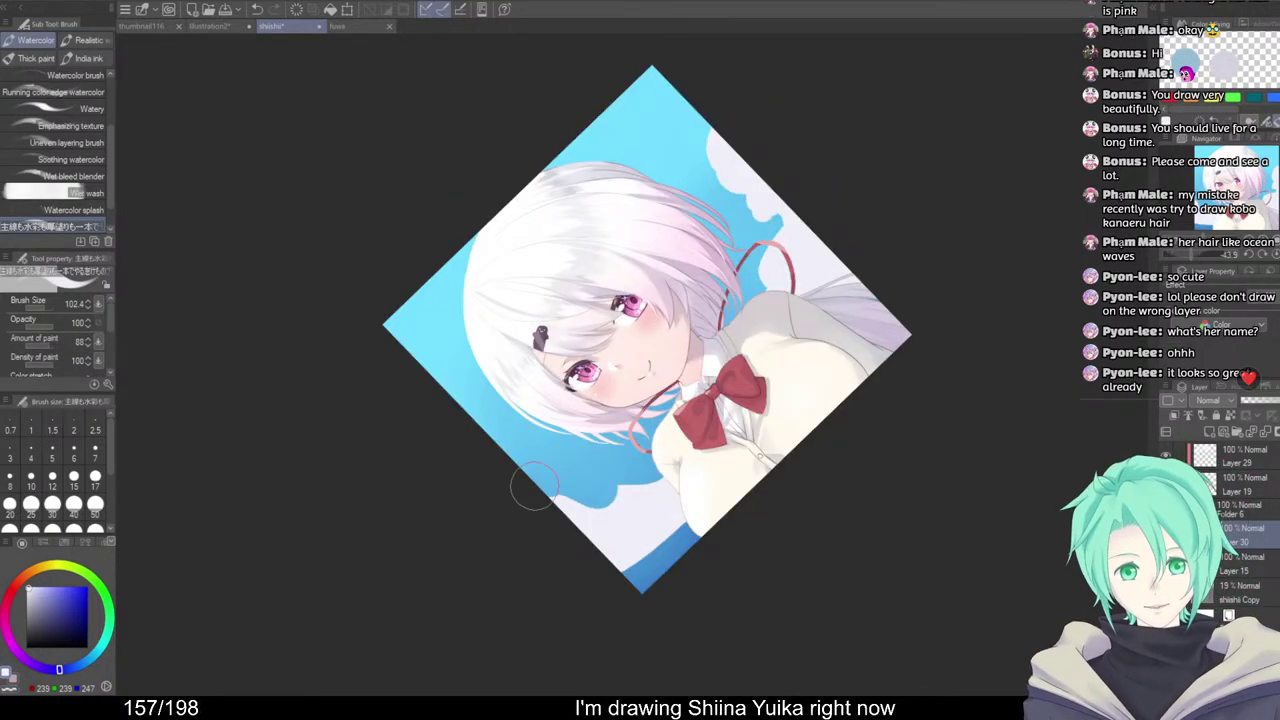
{"action": "key", "text": "bracketleft"}
{"action": "key", "text": "bracketleft"}
{"action": "mouse_move", "coordinate": [501, 494]}
{"action": "left_mouse_down"}
{"action": "mouse_move", "coordinate": [542, 460]}
{"action": "mouse_move", "coordinate": [498, 478]}
{"action": "mouse_move", "coordinate": [559, 486]}
{"action": "mouse_move", "coordinate": [537, 473]}
{"action": "mouse_move", "coordinate": [627, 498]}
{"action": "mouse_move", "coordinate": [568, 499]}
{"action": "mouse_move", "coordinate": [595, 520]}
{"action": "mouse_move", "coordinate": [584, 506]}
{"action": "mouse_move", "coordinate": [645, 484]}
{"action": "left_mouse_up"}
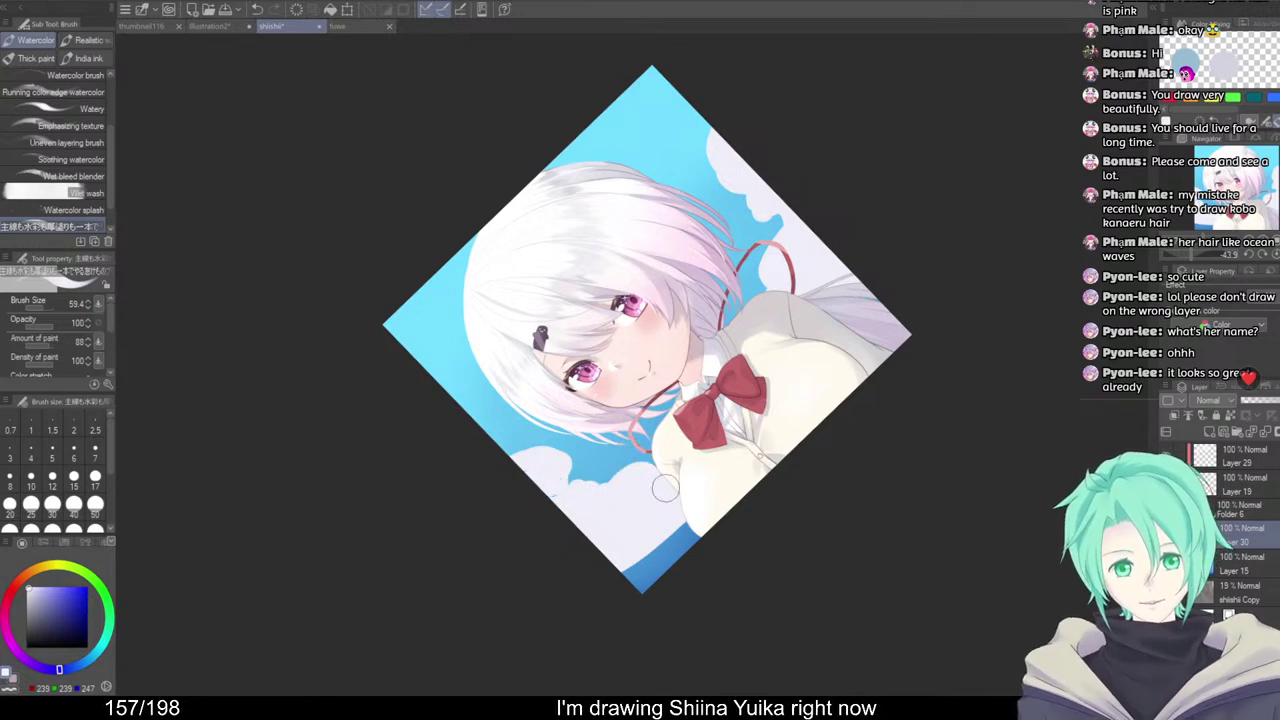
Erase the underside of the left cloud along a straight, level line to expose the darker blue horizon
{"action": "left_click", "coordinate": [746, 461], "text": "alt"}
{"action": "left_click_drag", "start_coordinate": [746, 461], "coordinate": [651, 515]}
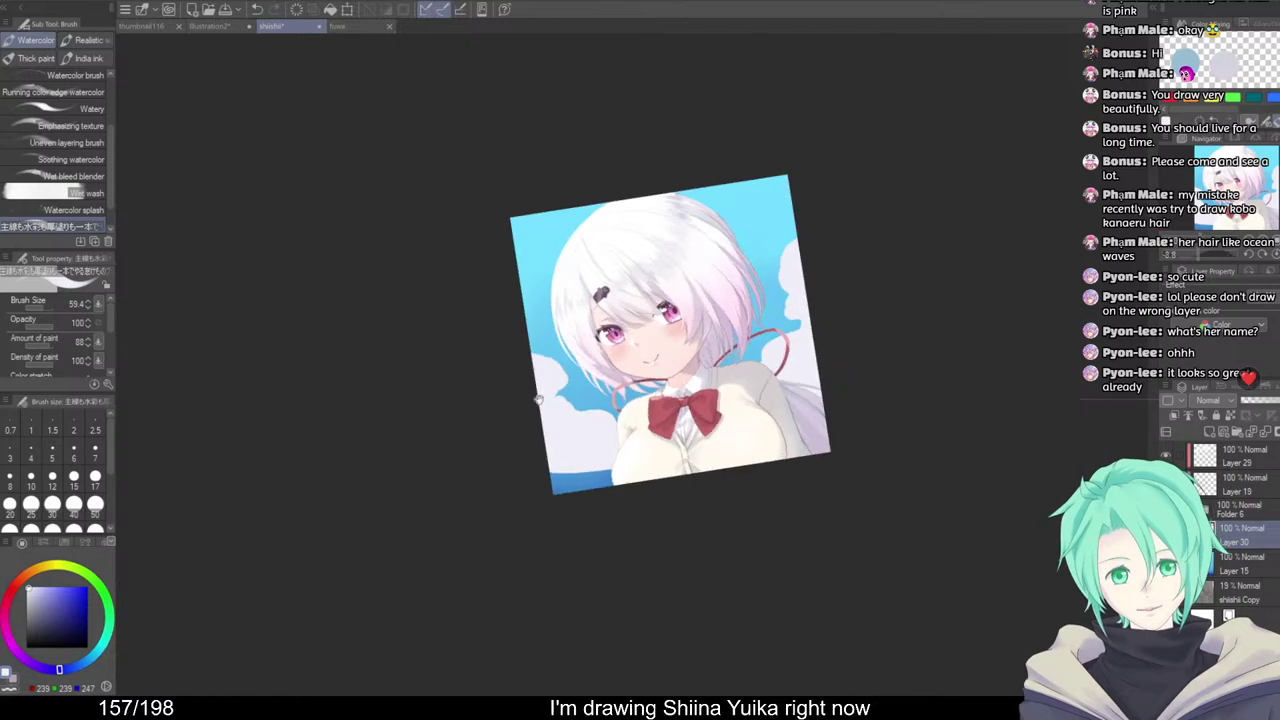
{"action": "left_click_drag", "start_coordinate": [740, 484], "coordinate": [778, 432]}
{"action": "left_click", "coordinate": [664, 427], "text": "ctrl"}
{"action": "left_click_drag", "start_coordinate": [711, 468], "coordinate": [684, 484]}
{"action": "key", "text": "c"}
{"action": "left_click_drag", "start_coordinate": [489, 566], "coordinate": [708, 428]}
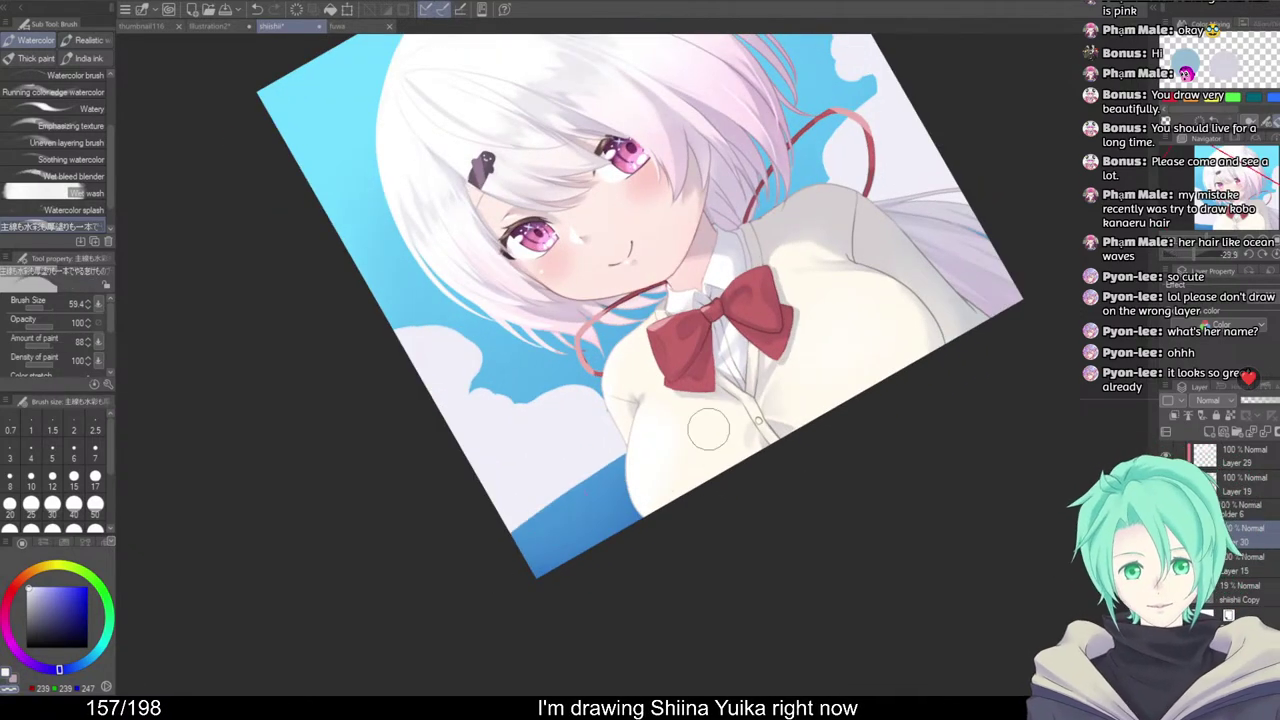
{"action": "left_click_drag", "start_coordinate": [512, 534], "coordinate": [590, 490]}
{"action": "left_click_drag", "start_coordinate": [461, 569], "coordinate": [706, 428]}
{"action": "left_click_drag", "start_coordinate": [505, 522], "coordinate": [596, 476]}
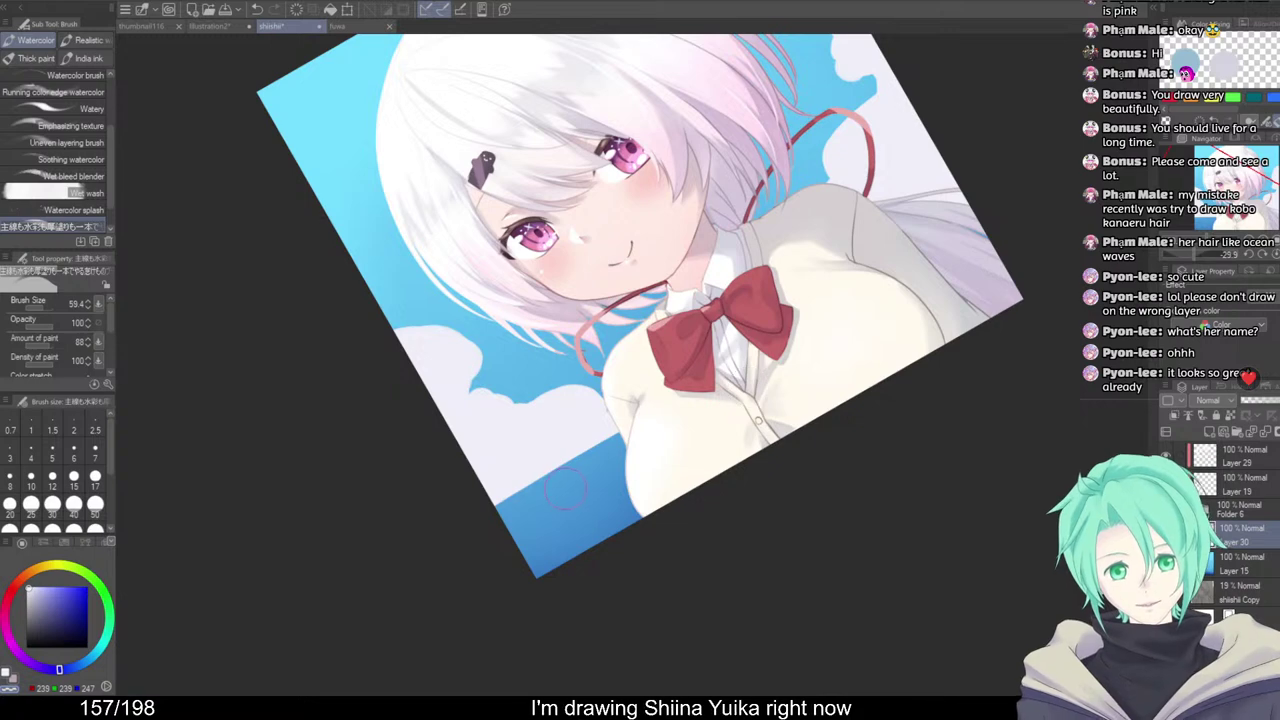
Try softening the left cloud's lower edge along the horizon with the Spray airbrush at size 144.4
{"action": "scroll", "coordinate": [672, 471], "scroll_direction": "down", "scroll_amount": 5}
{"action": "left_click_drag", "start_coordinate": [717, 509], "coordinate": [653, 450]}
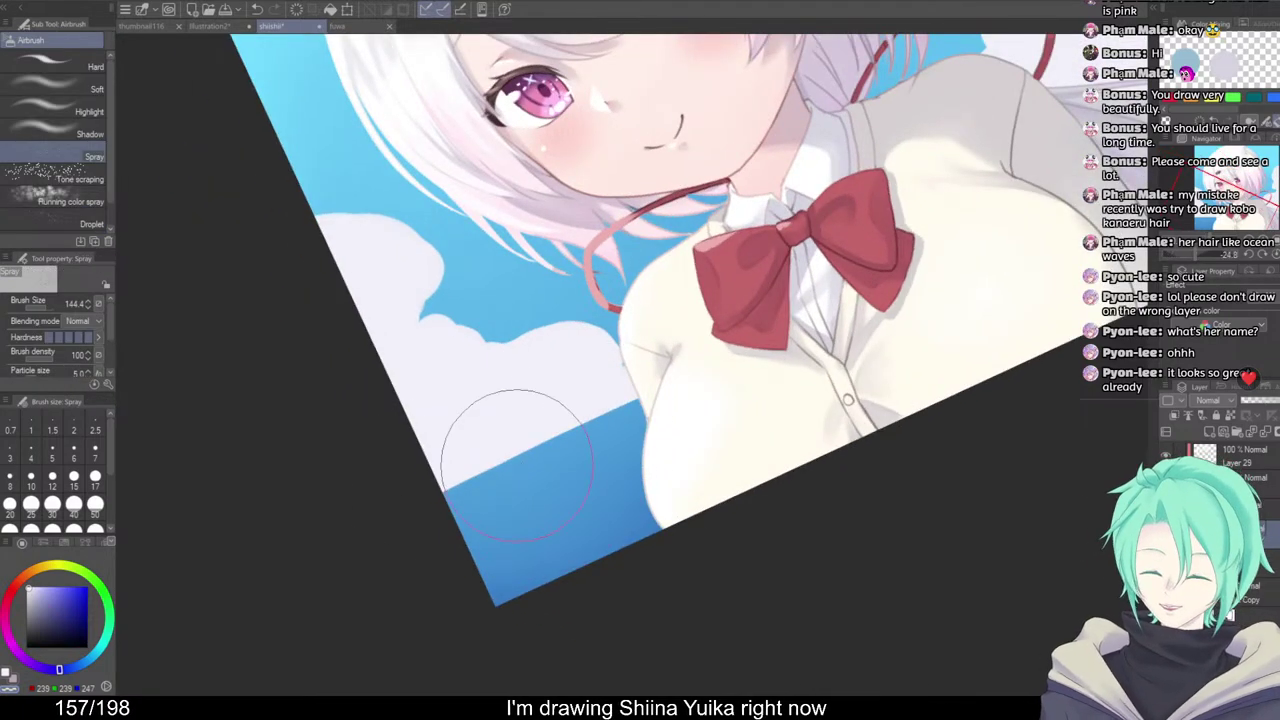
{"action": "mouse_move", "coordinate": [483, 465]}
{"action": "left_mouse_down"}
{"action": "mouse_move", "coordinate": [467, 466]}
{"action": "mouse_move", "coordinate": [640, 384]}
{"action": "left_mouse_up"}
{"action": "key", "text": "ctrl+z"}
Paint broken lavender cloud streaks along and below the horizon with the watercolor brush at size 28.7
{"action": "key", "text": "c"}
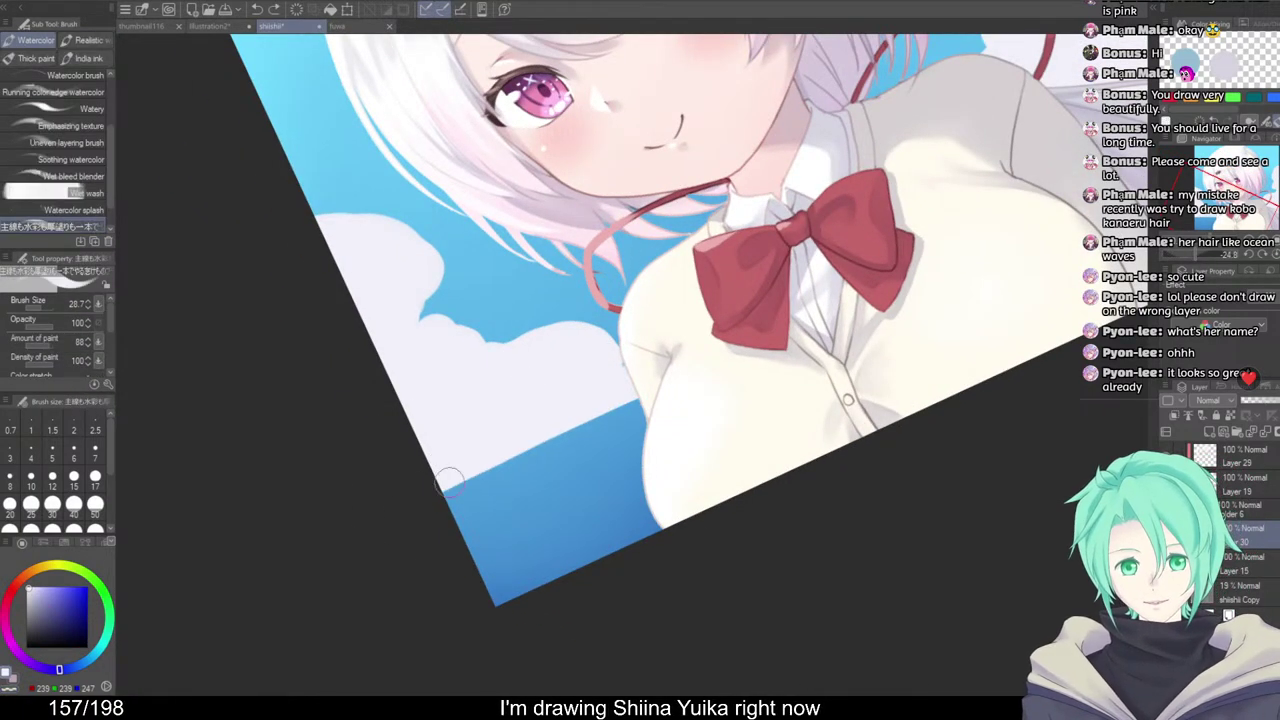
{"action": "left_click_drag", "start_coordinate": [427, 495], "coordinate": [718, 354]}
{"action": "mouse_move", "coordinate": [472, 497]}
{"action": "left_mouse_down"}
{"action": "mouse_move", "coordinate": [488, 478]}
{"action": "mouse_move", "coordinate": [644, 422]}
{"action": "mouse_move", "coordinate": [493, 473]}
{"action": "left_mouse_up"}
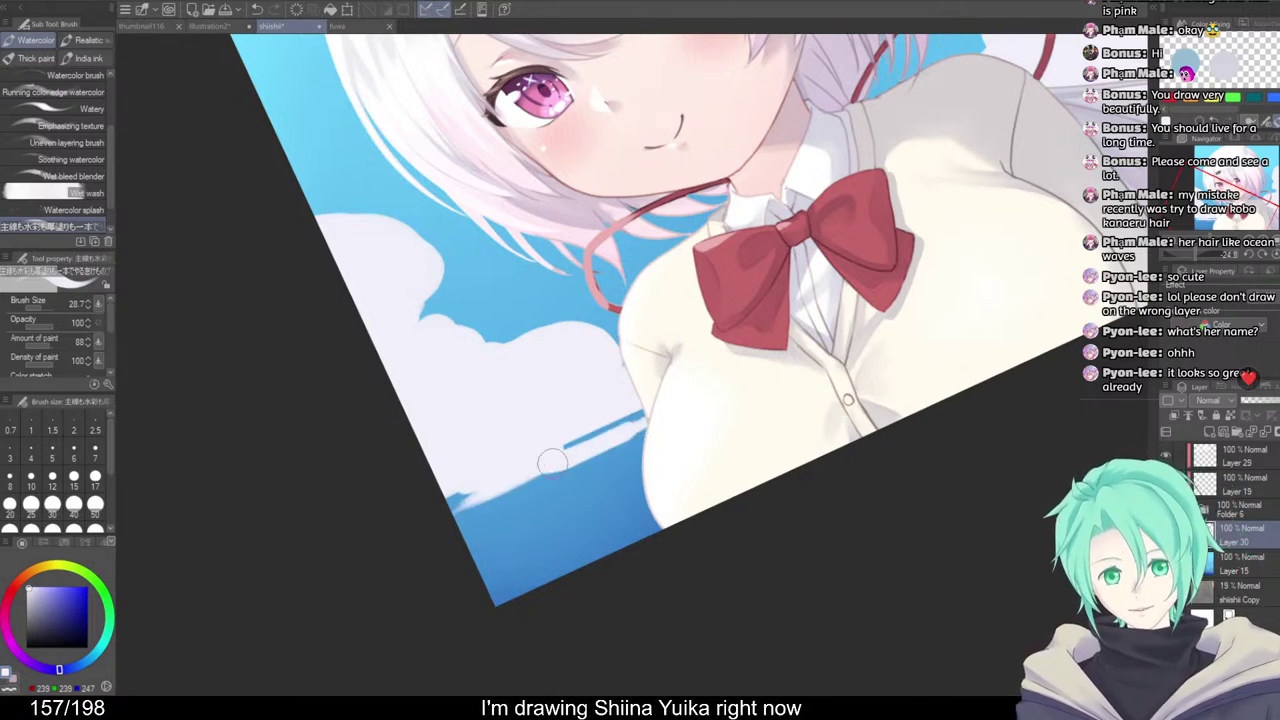
{"action": "left_click_drag", "start_coordinate": [500, 521], "coordinate": [446, 548]}
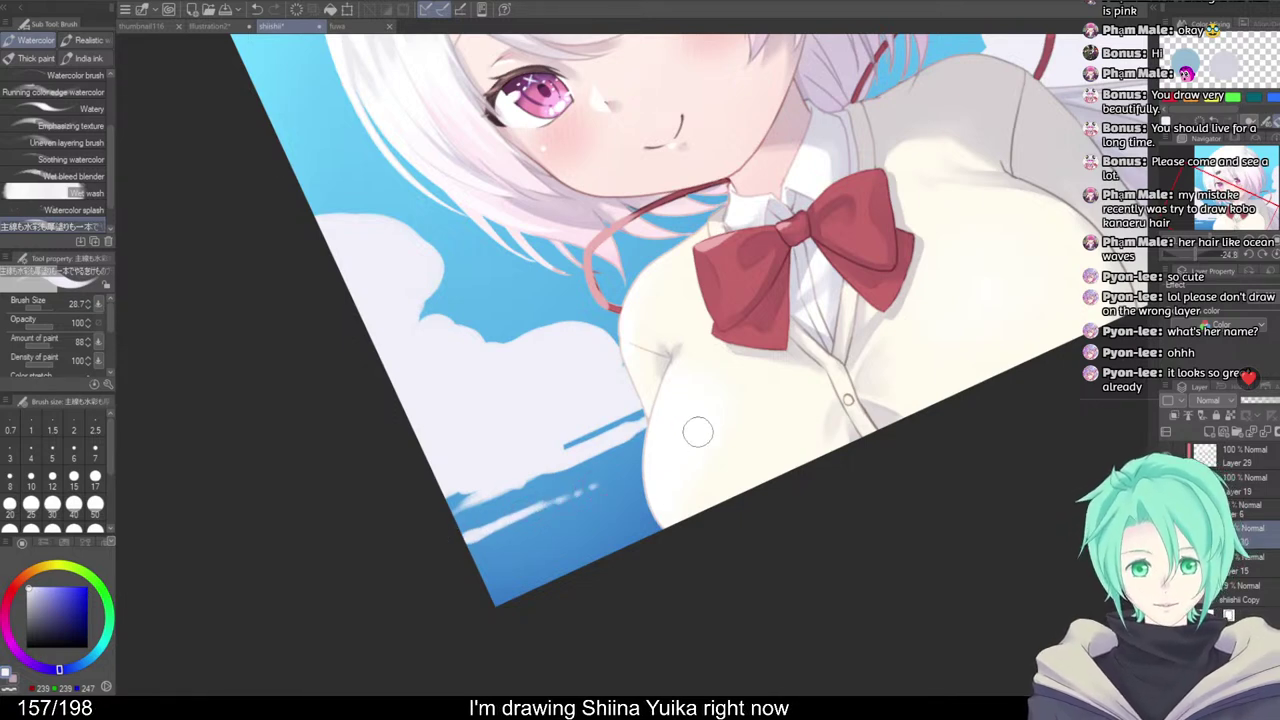
Lock the cloud layer's transparent pixels and choose white (255, 255, 255) as the drawing color
{"action": "scroll", "coordinate": [716, 419], "scroll_direction": "down", "scroll_amount": 3}
{"action": "left_click_drag", "start_coordinate": [800, 543], "coordinate": [690, 572]}
{"action": "left_click_drag", "start_coordinate": [605, 508], "coordinate": [691, 557]}
{"action": "scroll", "coordinate": [691, 557], "scroll_direction": "down", "scroll_amount": 2}
{"action": "scroll", "coordinate": [840, 362], "scroll_direction": "up", "scroll_amount": 3}
{"action": "scroll", "coordinate": [866, 424], "scroll_direction": "down", "scroll_amount": 2}
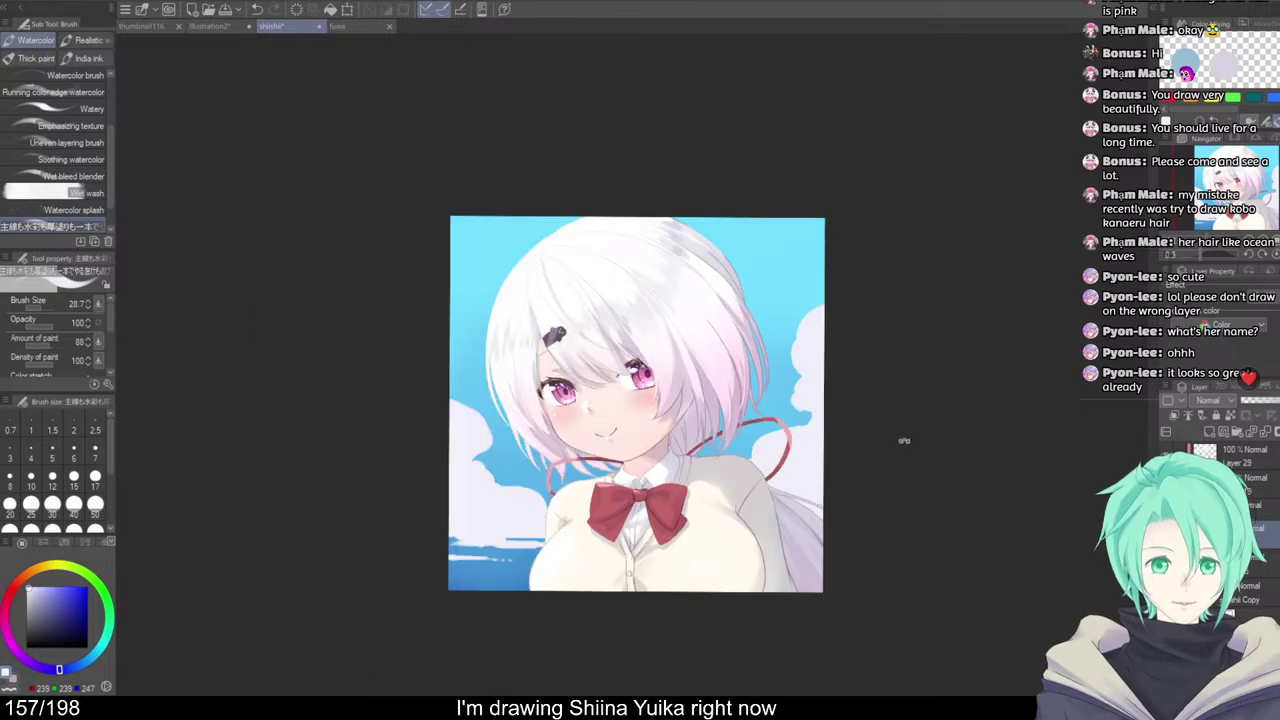
{"action": "left_click_drag", "start_coordinate": [904, 440], "coordinate": [928, 418]}
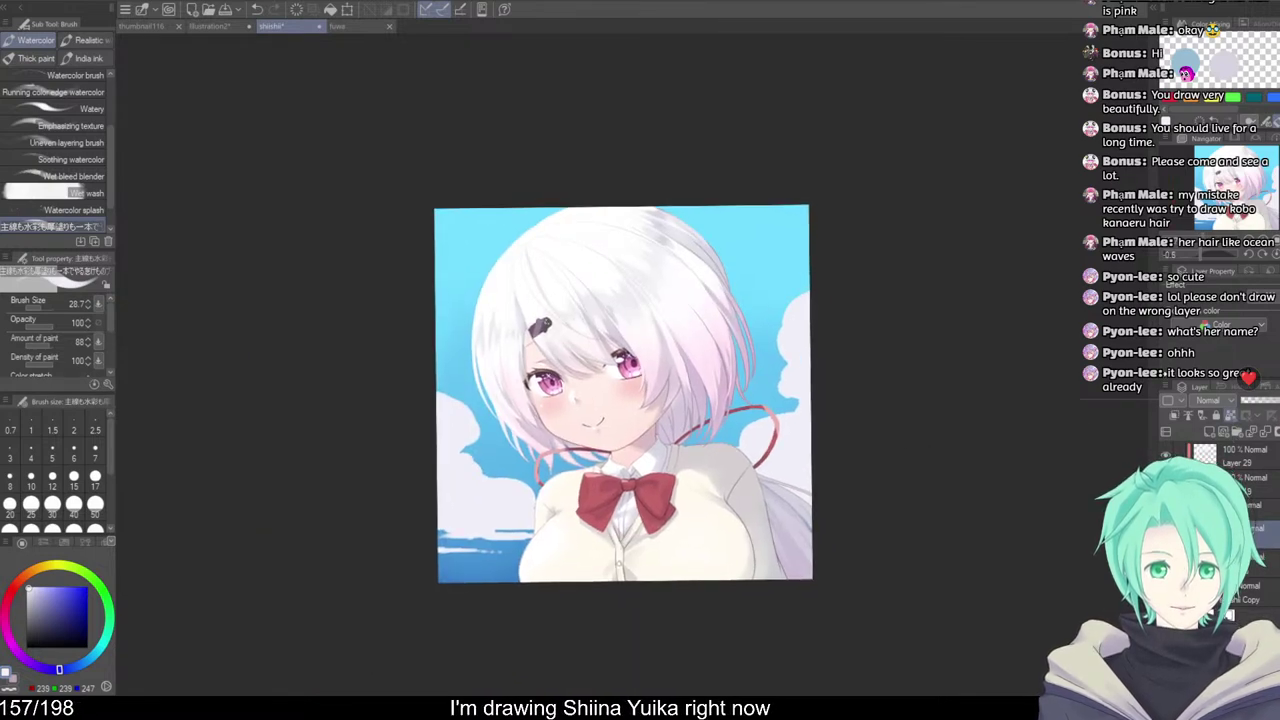
{"action": "scroll", "coordinate": [754, 414], "scroll_direction": "up", "scroll_amount": 3}
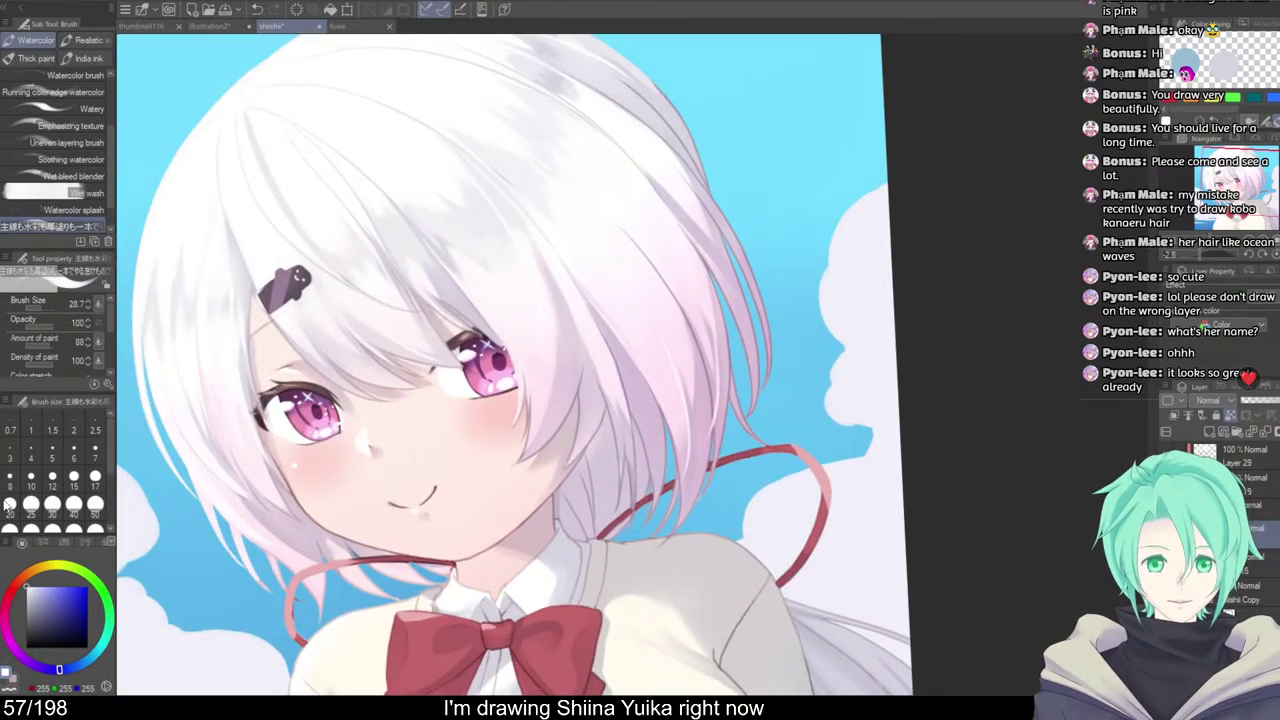
Paint white highlights inside the right cloud's puffs, reducing the brush size from 68.8 to 43.2
{"action": "mouse_move", "coordinate": [846, 274]}
{"action": "left_mouse_down"}
{"action": "mouse_move", "coordinate": [914, 211]}
{"action": "mouse_move", "coordinate": [859, 299]}
{"action": "left_mouse_up"}
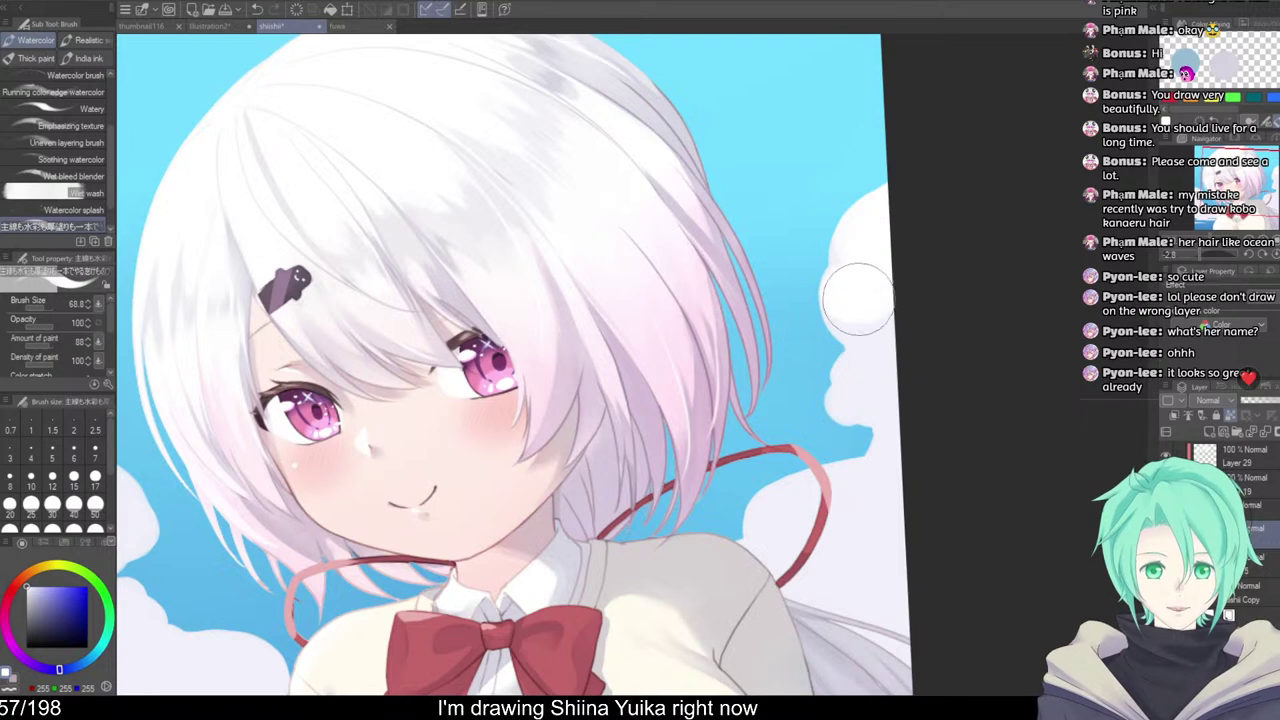
{"action": "scroll", "coordinate": [926, 364], "scroll_direction": "down", "scroll_amount": 2}
{"action": "mouse_move", "coordinate": [926, 364]}
{"action": "left_mouse_down"}
{"action": "mouse_move", "coordinate": [920, 346]}
{"action": "mouse_move", "coordinate": [878, 330]}
{"action": "left_mouse_up"}
{"action": "left_click_drag", "start_coordinate": [878, 338], "coordinate": [887, 374]}
{"action": "mouse_move", "coordinate": [934, 414]}
{"action": "left_mouse_down"}
{"action": "mouse_move", "coordinate": [937, 351]}
{"action": "mouse_move", "coordinate": [847, 385]}
{"action": "mouse_move", "coordinate": [890, 361]}
{"action": "left_mouse_up"}
{"action": "mouse_move", "coordinate": [855, 413]}
{"action": "left_mouse_down"}
{"action": "mouse_move", "coordinate": [930, 398]}
{"action": "mouse_move", "coordinate": [914, 417]}
{"action": "mouse_move", "coordinate": [972, 436]}
{"action": "mouse_move", "coordinate": [904, 439]}
{"action": "left_mouse_up"}
{"action": "scroll", "coordinate": [975, 418], "scroll_direction": "down", "scroll_amount": 1}
{"action": "scroll", "coordinate": [958, 386], "scroll_direction": "up", "scroll_amount": 1}
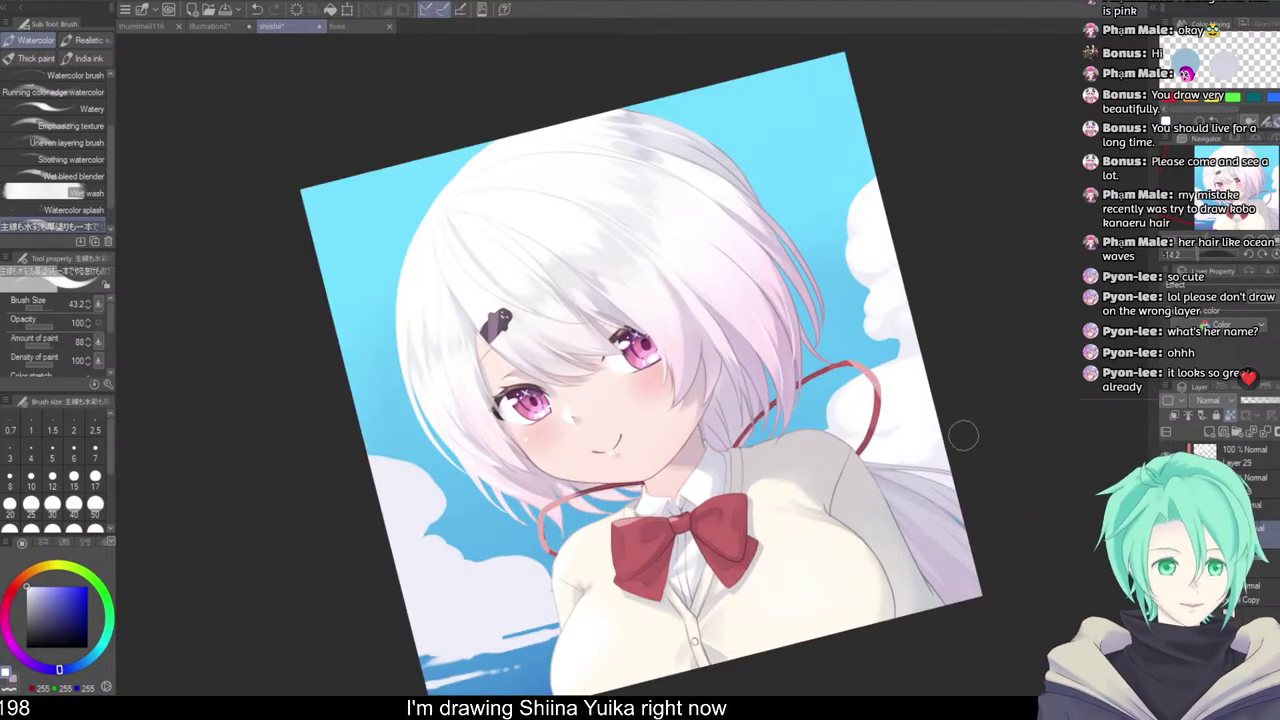
Mirror the view and paint white highlights over the cloud on the hair-clip side at brush size 43.2
{"action": "left_click", "coordinate": [988, 376]}
{"action": "mouse_move", "coordinate": [917, 428]}
{"action": "left_mouse_down"}
{"action": "mouse_move", "coordinate": [903, 465]}
{"action": "mouse_move", "coordinate": [934, 418]}
{"action": "mouse_move", "coordinate": [830, 328]}
{"action": "left_mouse_up"}
{"action": "key", "text": "h"}
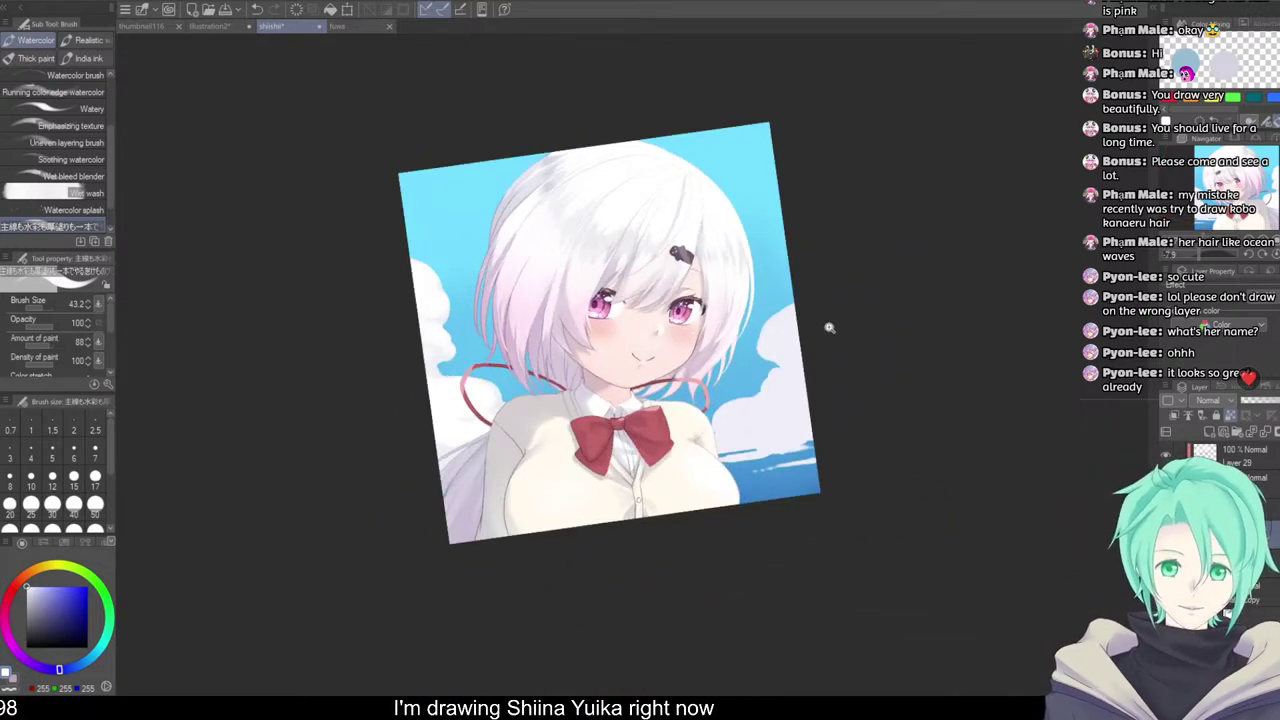
{"action": "left_click", "coordinate": [830, 328]}
{"action": "mouse_move", "coordinate": [780, 385]}
{"action": "left_mouse_down"}
{"action": "mouse_move", "coordinate": [760, 352]}
{"action": "mouse_move", "coordinate": [862, 342]}
{"action": "mouse_move", "coordinate": [883, 418]}
{"action": "mouse_move", "coordinate": [914, 343]}
{"action": "left_mouse_up"}
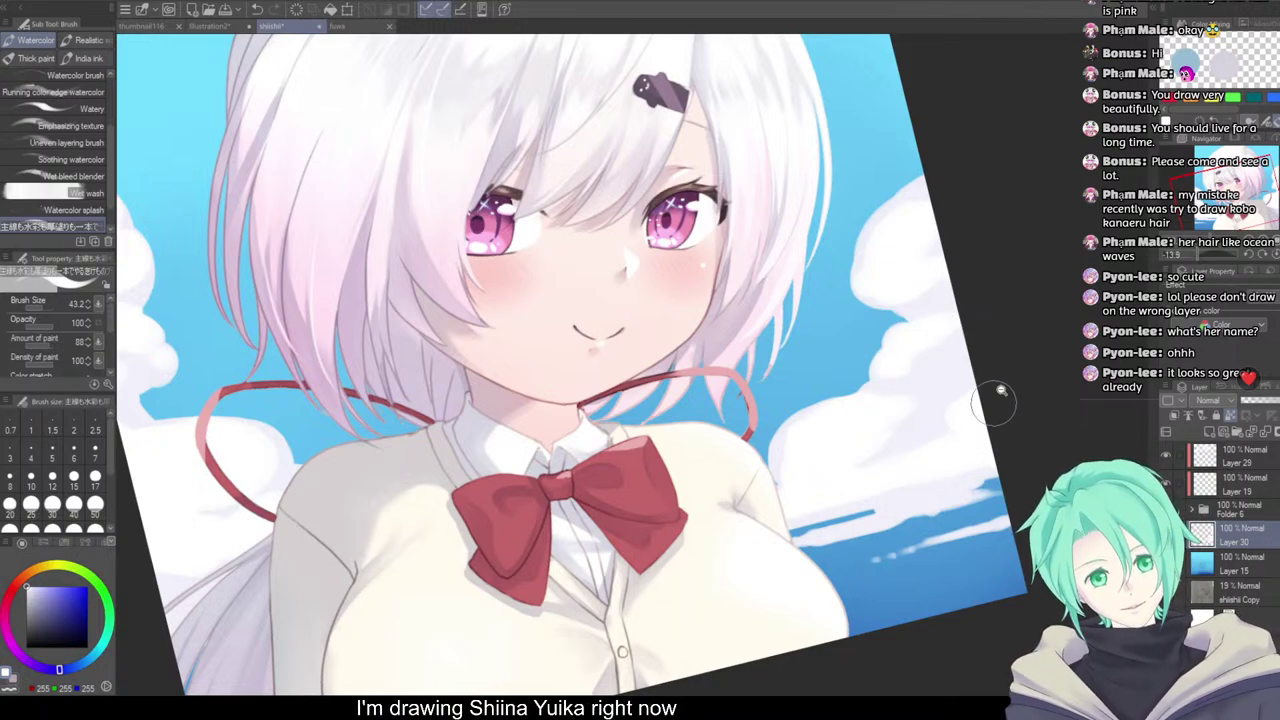
Refine the white streaks along the cloud's base at the horizon, reducing the brush to size 11.4
{"action": "scroll", "coordinate": [1003, 450], "scroll_direction": "down", "scroll_amount": 3}
{"action": "scroll", "coordinate": [1006, 460], "scroll_direction": "up", "scroll_amount": 3}
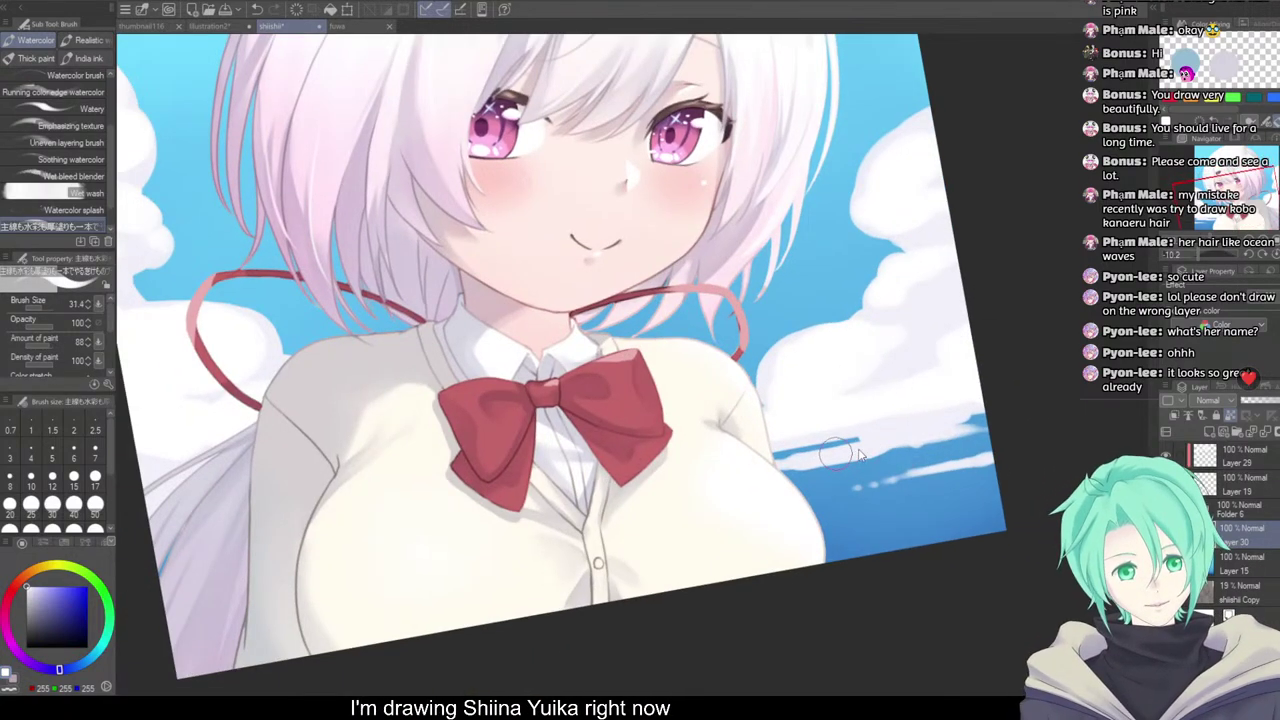
{"action": "left_click_drag", "start_coordinate": [859, 450], "coordinate": [830, 457]}
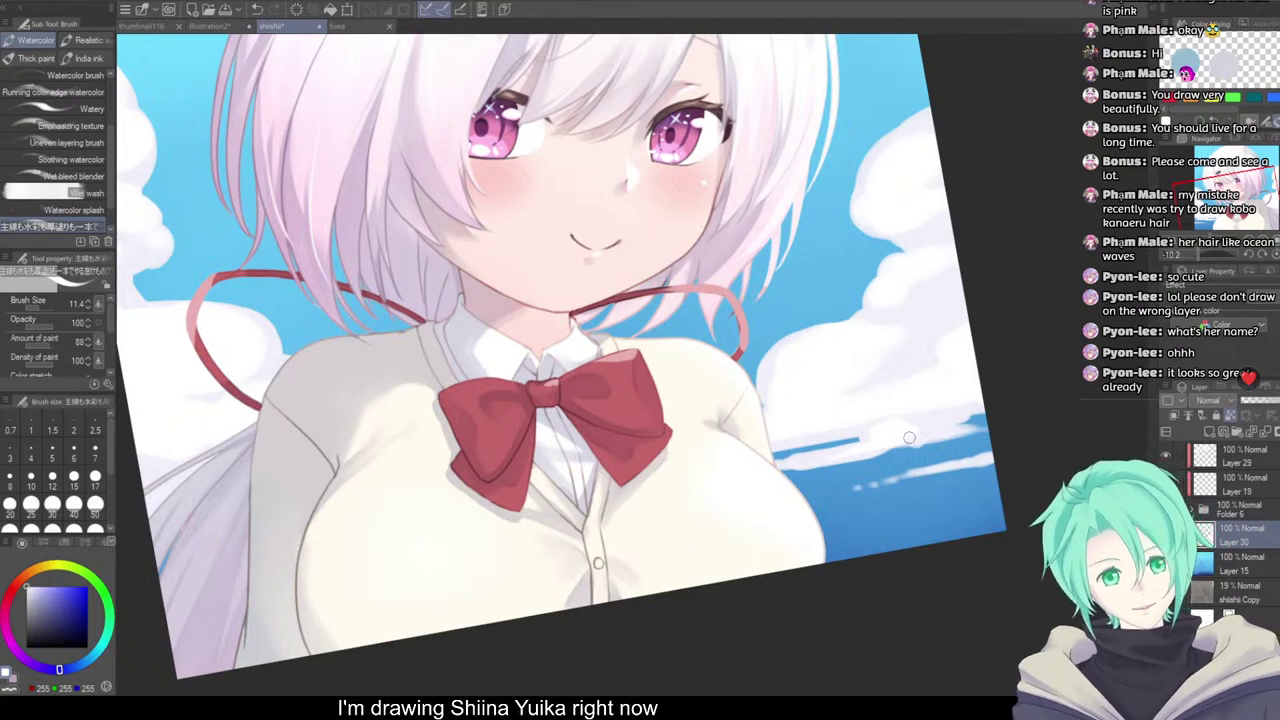
{"action": "scroll", "coordinate": [1009, 402], "scroll_direction": "down", "scroll_amount": 1}
{"action": "scroll", "coordinate": [989, 432], "scroll_direction": "up", "scroll_amount": 1}
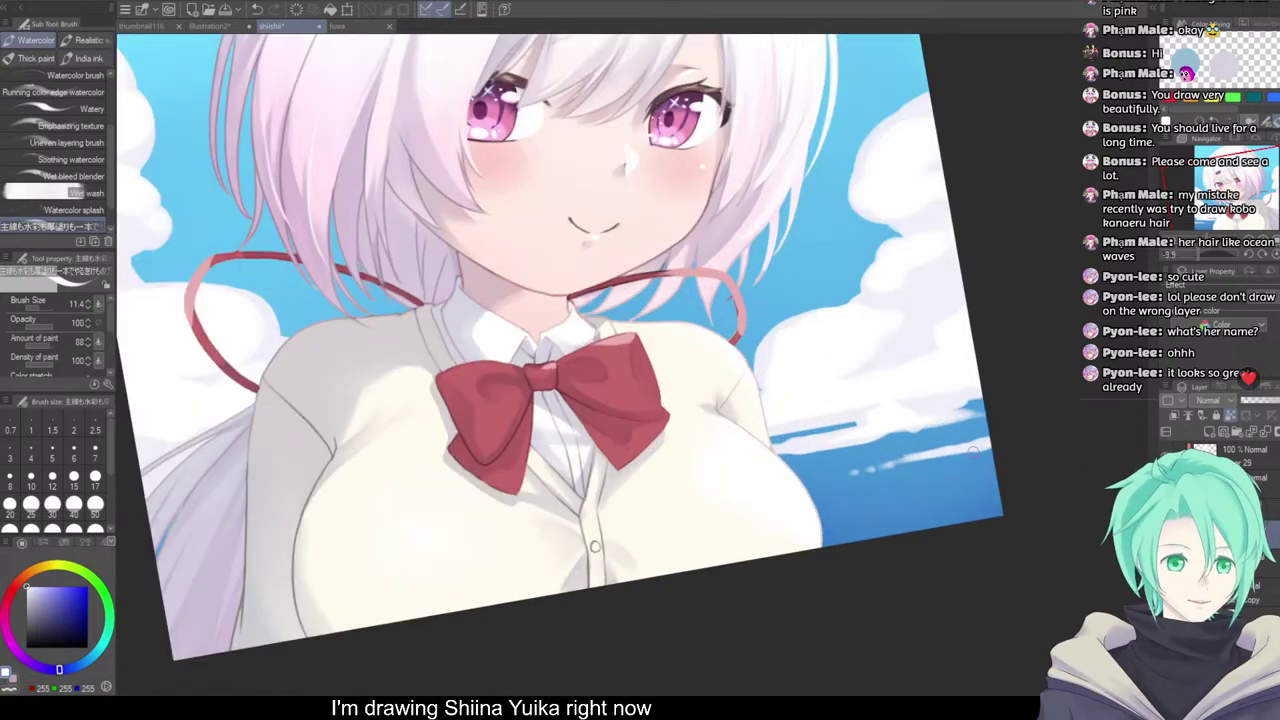
{"action": "scroll", "coordinate": [984, 429], "scroll_direction": "down", "scroll_amount": 1}
{"action": "scroll", "coordinate": [966, 480], "scroll_direction": "down", "scroll_amount": 3}
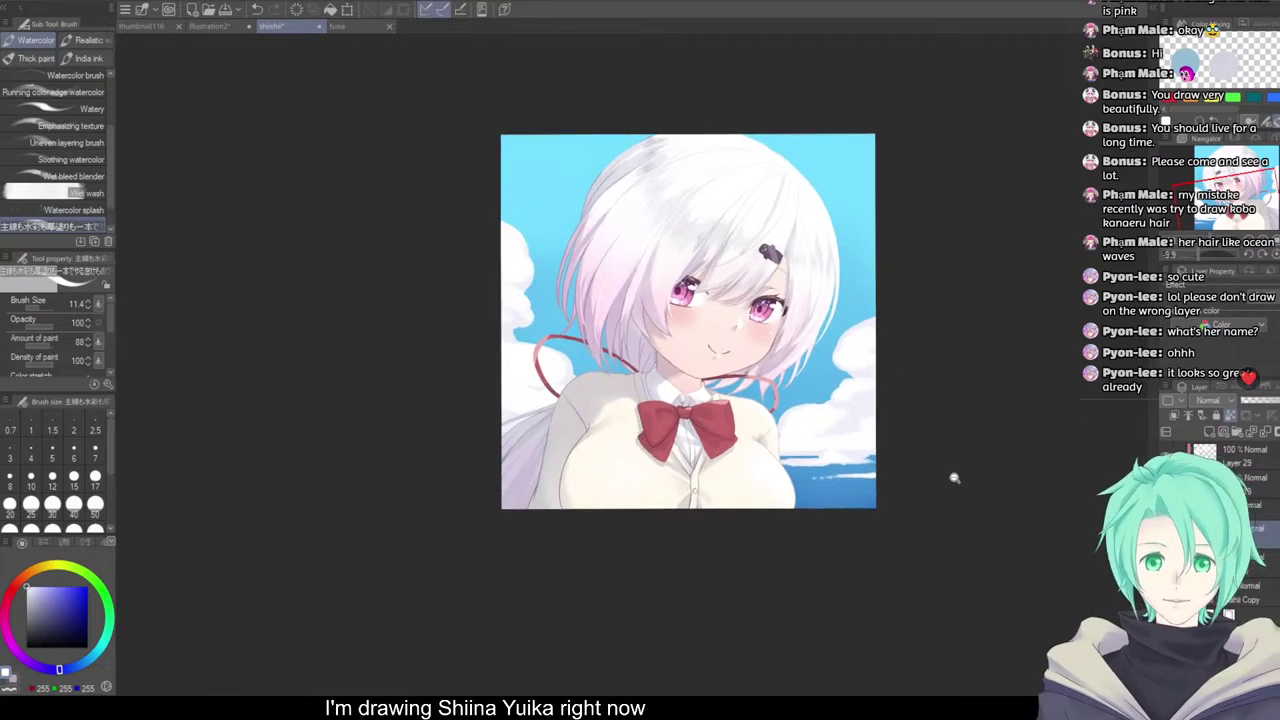
Restore the unmirrored view and unlock the cloud layer's transparent pixels
{"action": "key", "text": "h"}
{"action": "left_click_drag", "start_coordinate": [792, 471], "coordinate": [882, 478]}
{"action": "scroll", "coordinate": [765, 394], "scroll_direction": "up", "scroll_amount": 2}
{"action": "left_click_drag", "start_coordinate": [753, 421], "coordinate": [958, 450]}
{"action": "left_click", "coordinate": [1231, 417]}
{"action": "left_click_drag", "start_coordinate": [958, 450], "coordinate": [947, 240]}
{"action": "scroll", "coordinate": [590, 560], "scroll_direction": "up", "scroll_amount": 3}
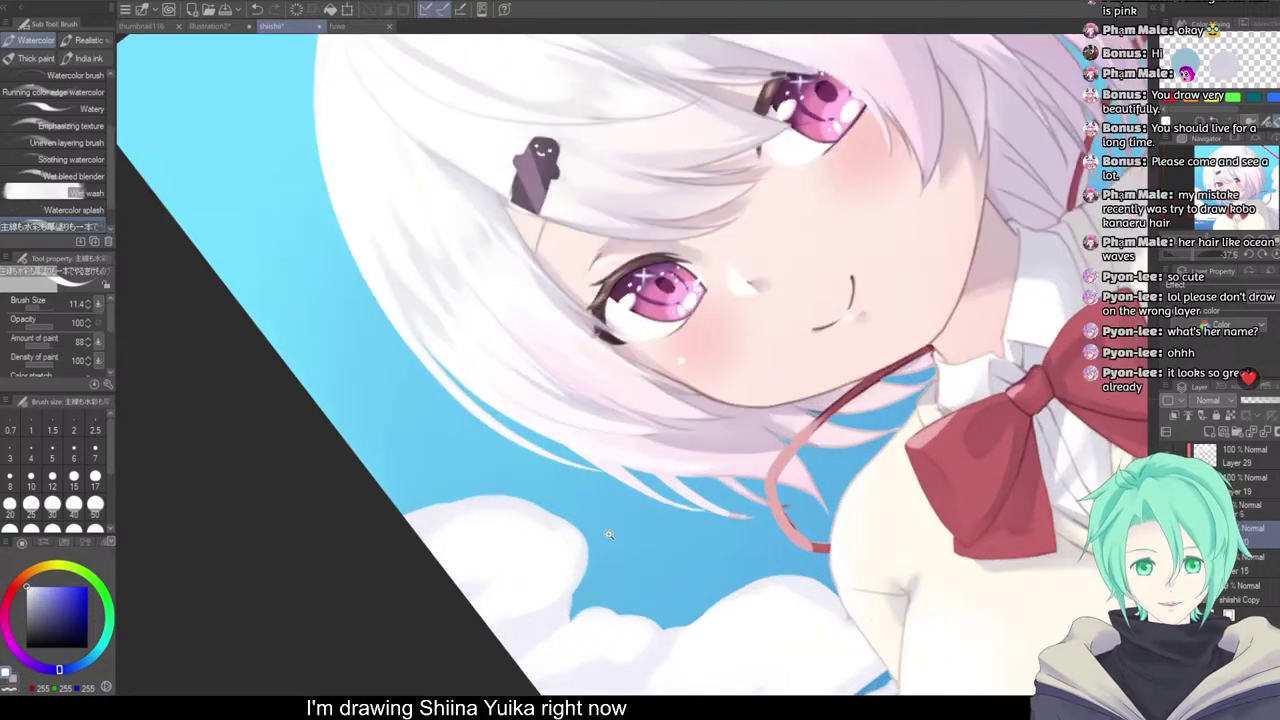
Paint thin white wisps trailing from the edge of the cloud on the hair-clip side, using brush size 11.4
{"action": "mouse_move", "coordinate": [600, 500]}
{"action": "left_mouse_down"}
{"action": "mouse_move", "coordinate": [643, 441]}
{"action": "mouse_move", "coordinate": [662, 455]}
{"action": "mouse_move", "coordinate": [706, 436]}
{"action": "mouse_move", "coordinate": [688, 450]}
{"action": "left_mouse_up"}
{"action": "scroll", "coordinate": [643, 440], "scroll_direction": "up", "scroll_amount": 2}
{"action": "mouse_move", "coordinate": [611, 497]}
{"action": "left_mouse_down"}
{"action": "mouse_move", "coordinate": [586, 523]}
{"action": "mouse_move", "coordinate": [738, 438]}
{"action": "left_mouse_up"}
{"action": "key", "text": "ctrl+z"}
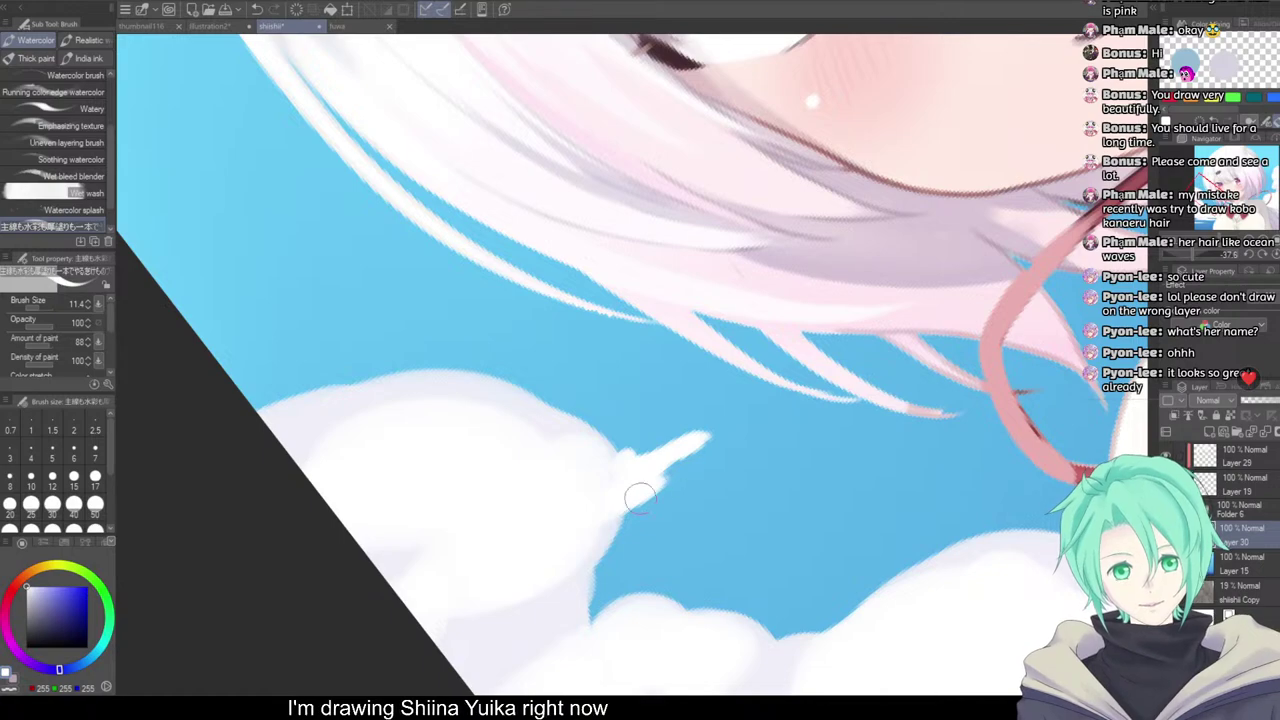
{"action": "left_click_drag", "start_coordinate": [640, 498], "coordinate": [723, 427]}
{"action": "scroll", "coordinate": [791, 399], "scroll_direction": "down", "scroll_amount": 2}
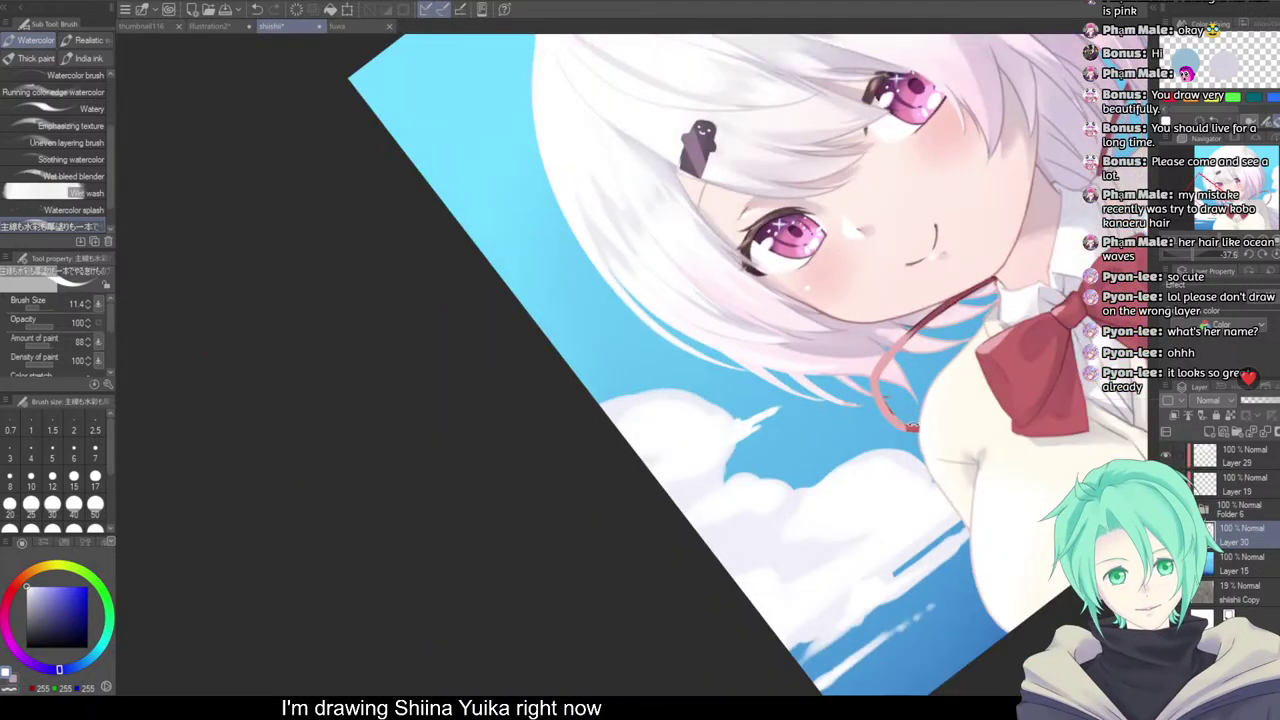
Extend the hair-clip-side cloud's wisp toward the hair tips and trim its underside into a tapered shape
{"action": "left_click_drag", "start_coordinate": [800, 480], "coordinate": [727, 540]}
{"action": "scroll", "coordinate": [745, 555], "scroll_direction": "down", "scroll_amount": 1}
{"action": "scroll", "coordinate": [597, 462], "scroll_direction": "up", "scroll_amount": 5}
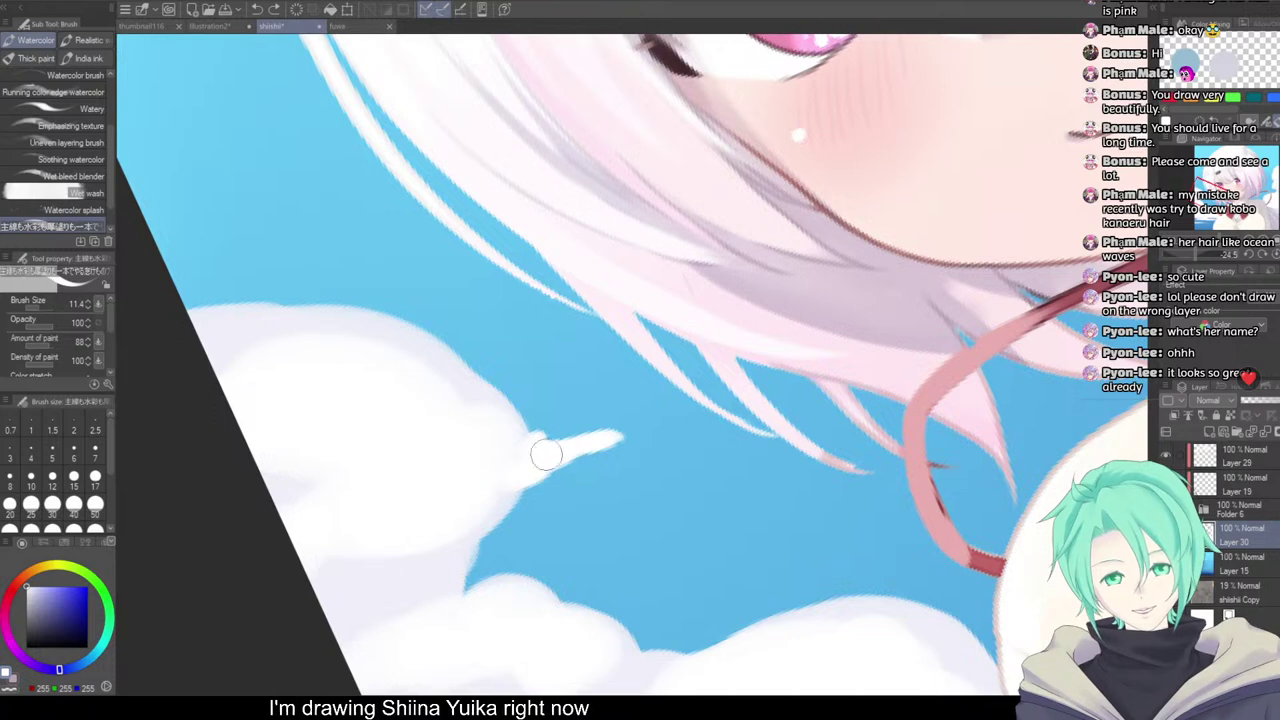
{"action": "left_click_drag", "start_coordinate": [545, 452], "coordinate": [629, 415]}
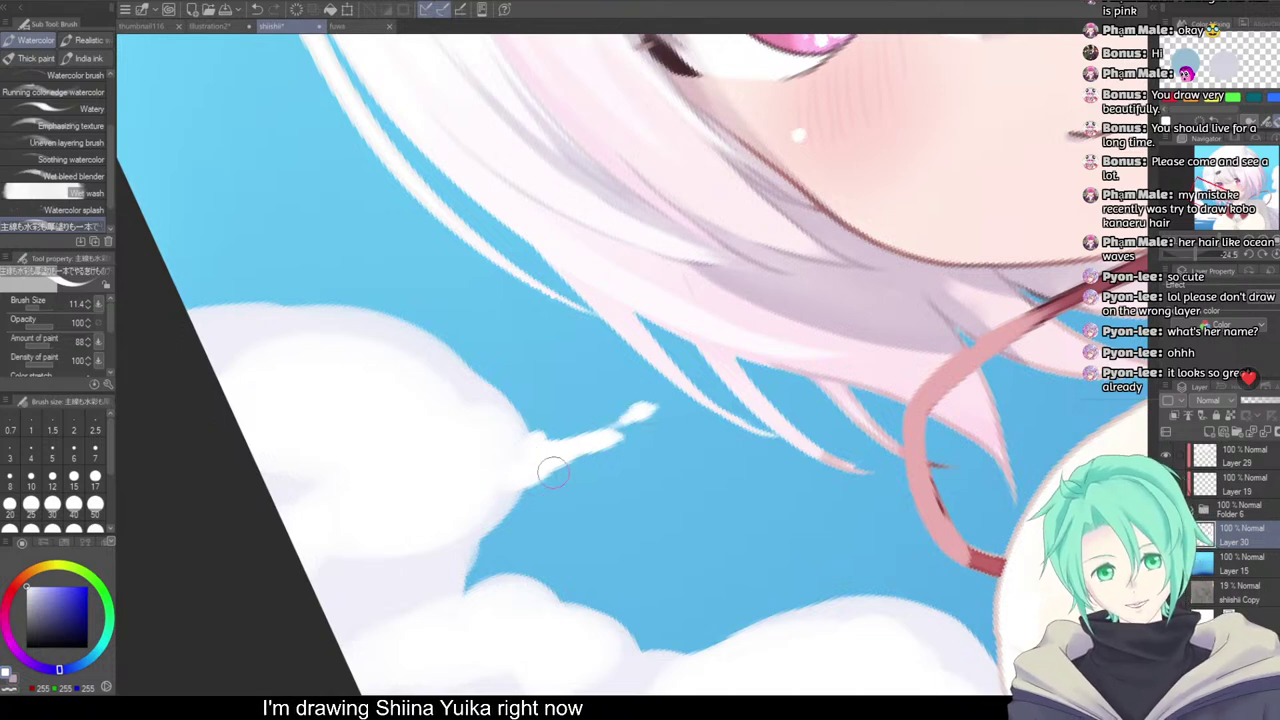
{"action": "left_click_drag", "start_coordinate": [549, 483], "coordinate": [512, 500]}
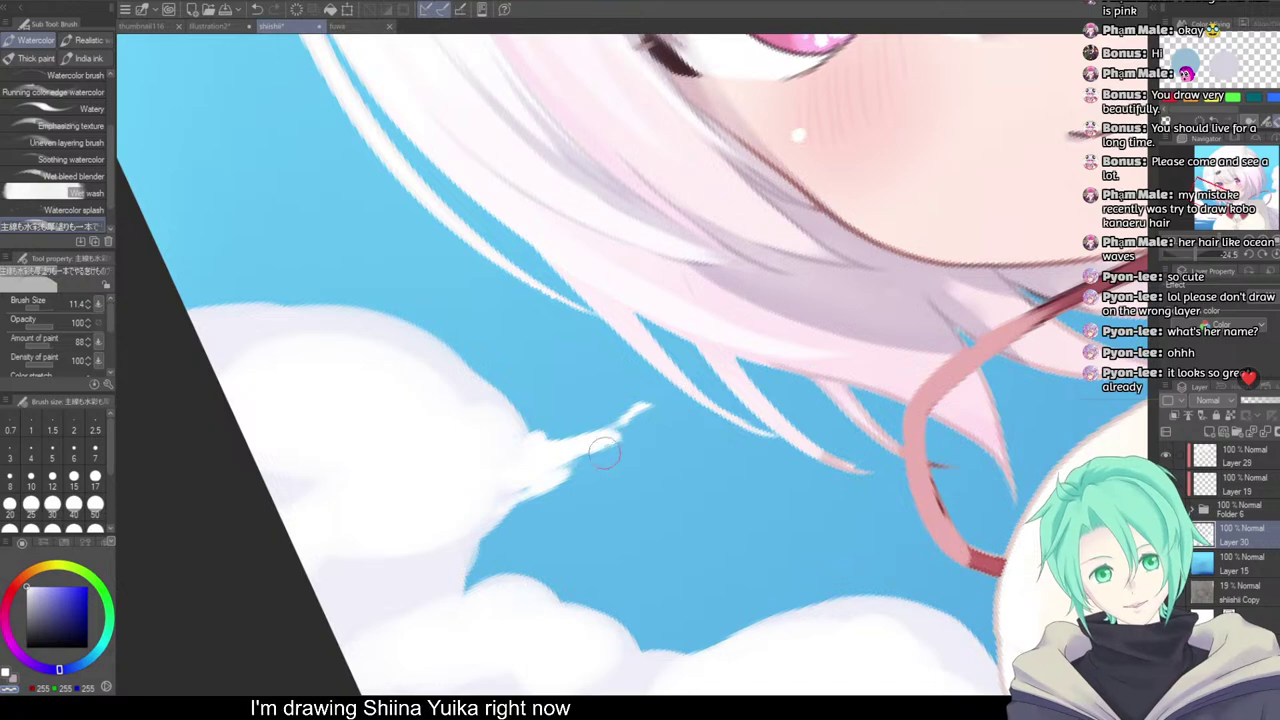
{"action": "scroll", "coordinate": [680, 412], "scroll_direction": "down", "scroll_amount": 5}
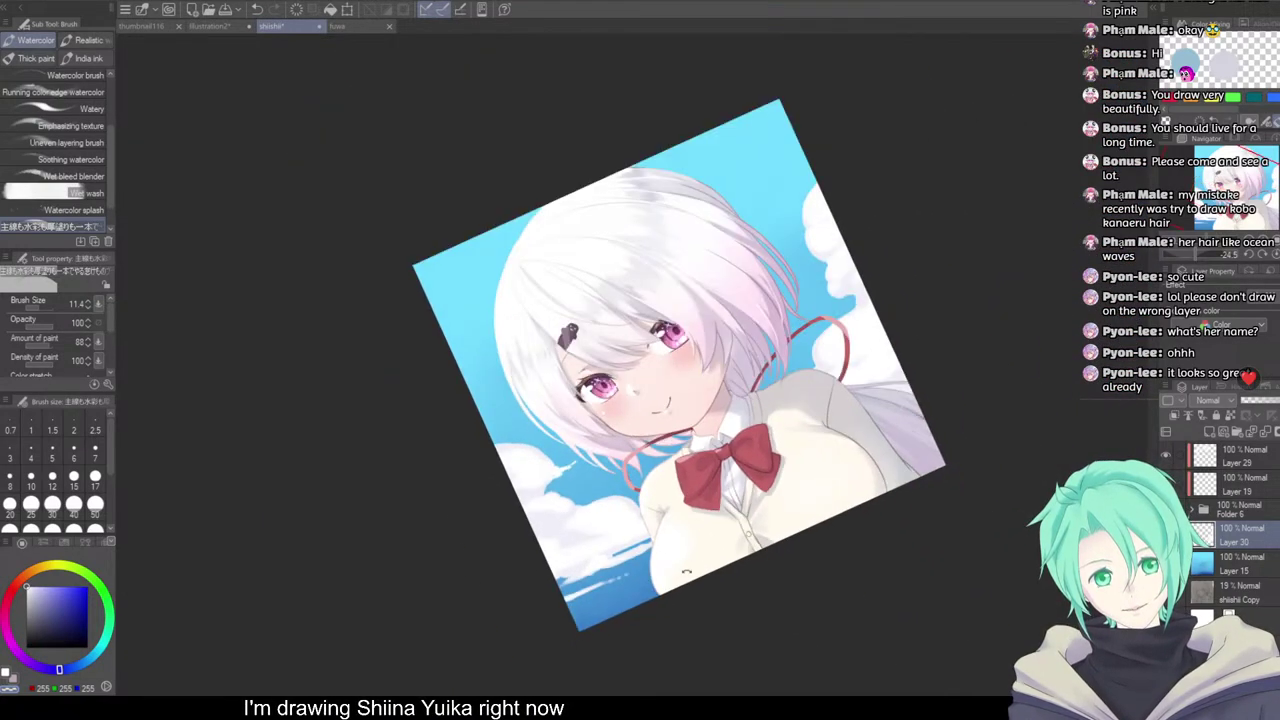
Paint matching white wisps extending from the right cloud's lower edge toward the hair
{"action": "left_click_drag", "start_coordinate": [686, 571], "coordinate": [632, 574]}
{"action": "scroll", "coordinate": [500, 432], "scroll_direction": "up", "scroll_amount": 4}
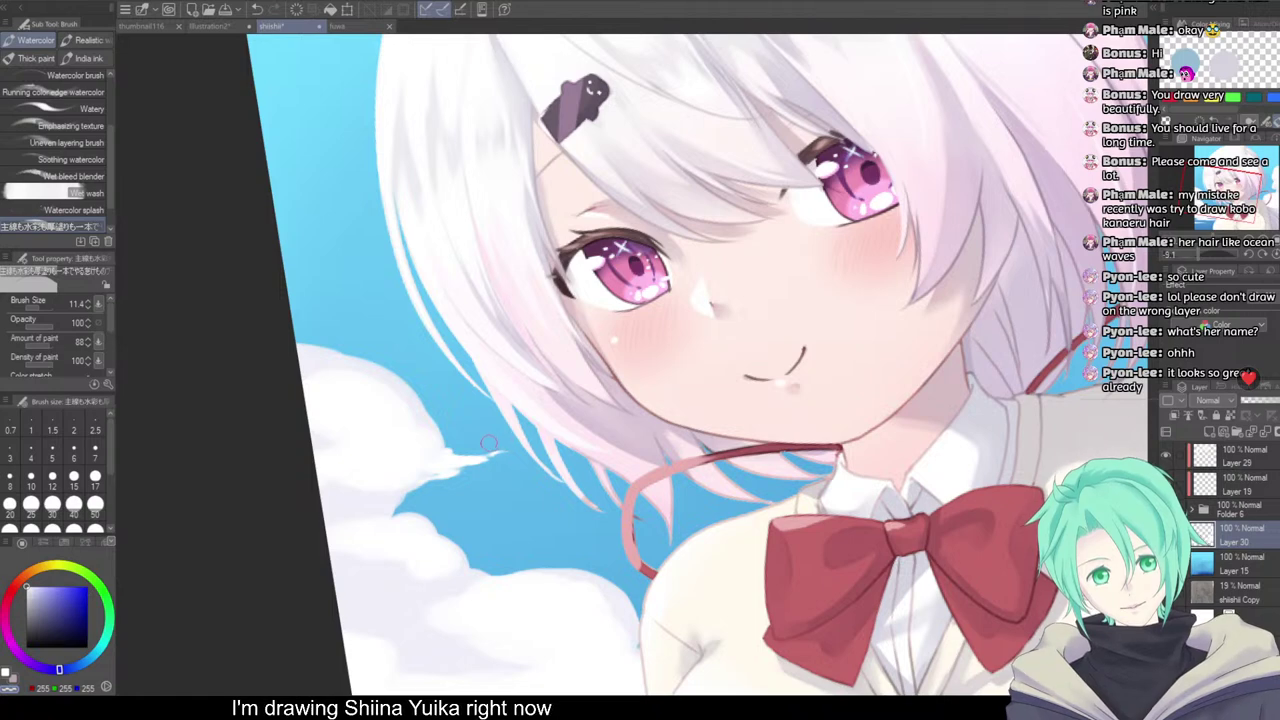
{"action": "scroll", "coordinate": [928, 300], "scroll_direction": "down", "scroll_amount": 5}
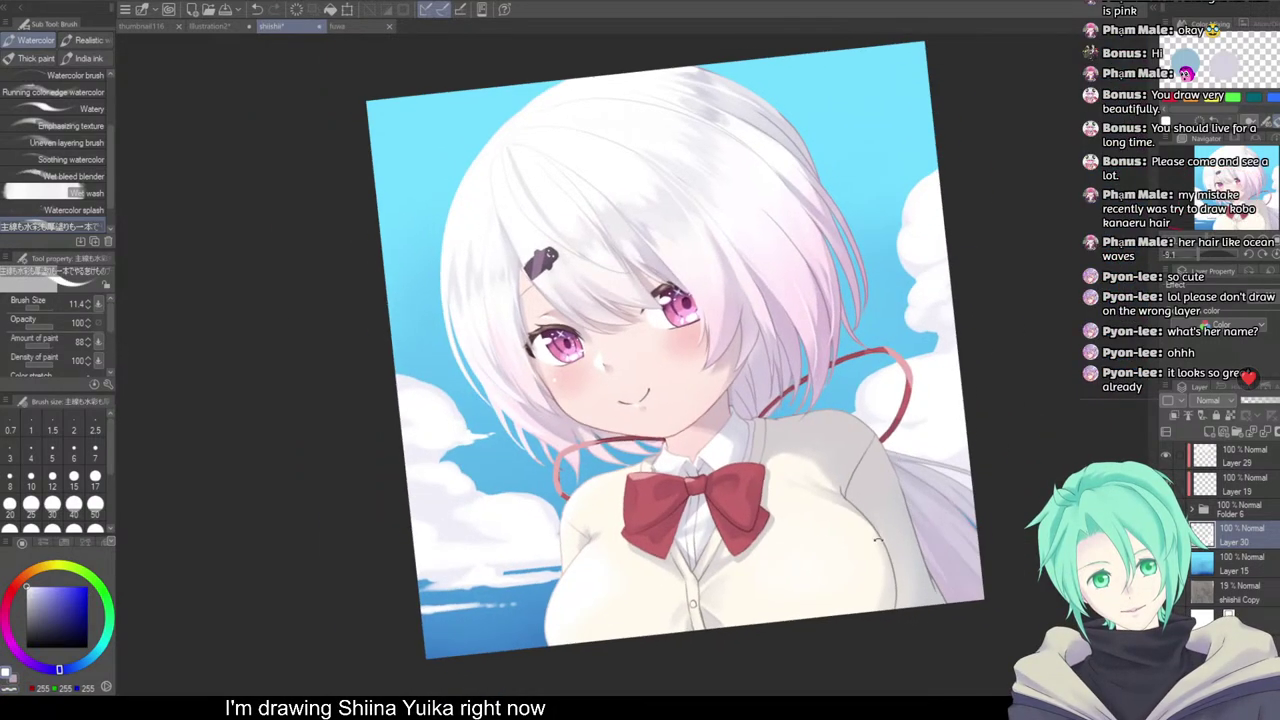
{"action": "scroll", "coordinate": [928, 300], "scroll_direction": "up", "scroll_amount": 4}
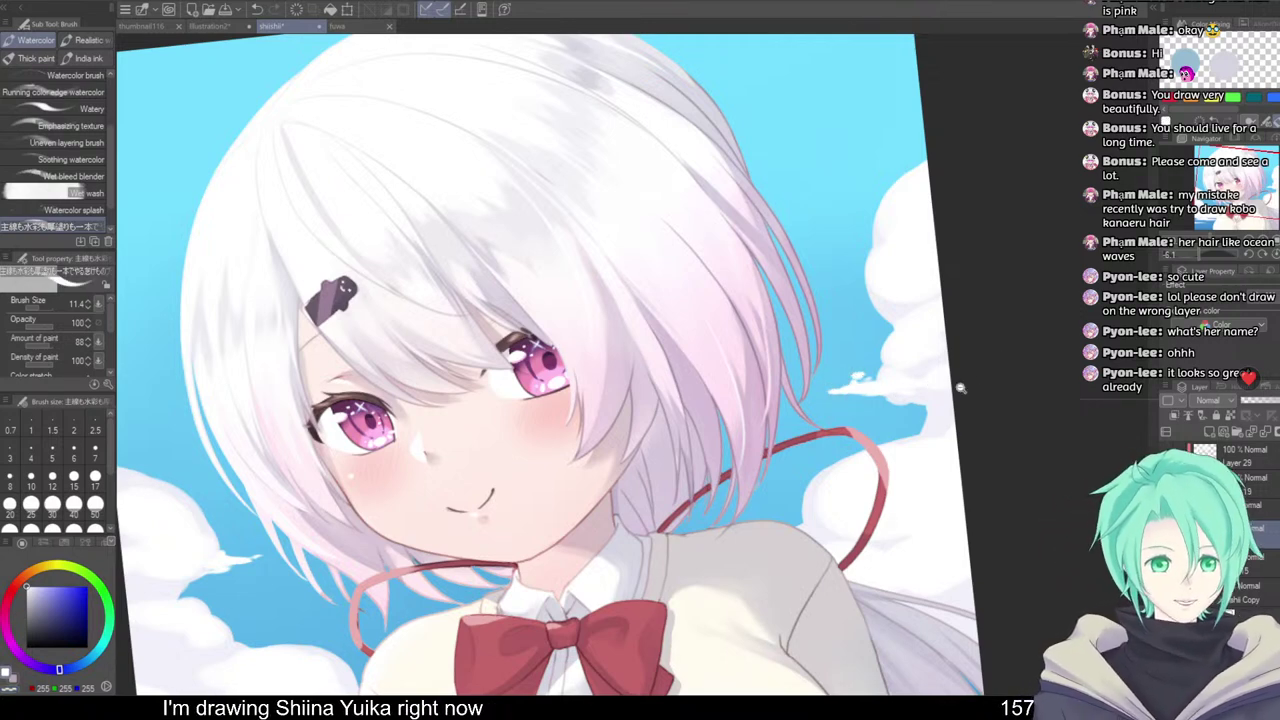
Examine the cloud wisps on both sides close up and within the whole portrait
{"action": "scroll", "coordinate": [975, 400], "scroll_direction": "down", "scroll_amount": 5}
{"action": "scroll", "coordinate": [975, 350], "scroll_direction": "up", "scroll_amount": 6}
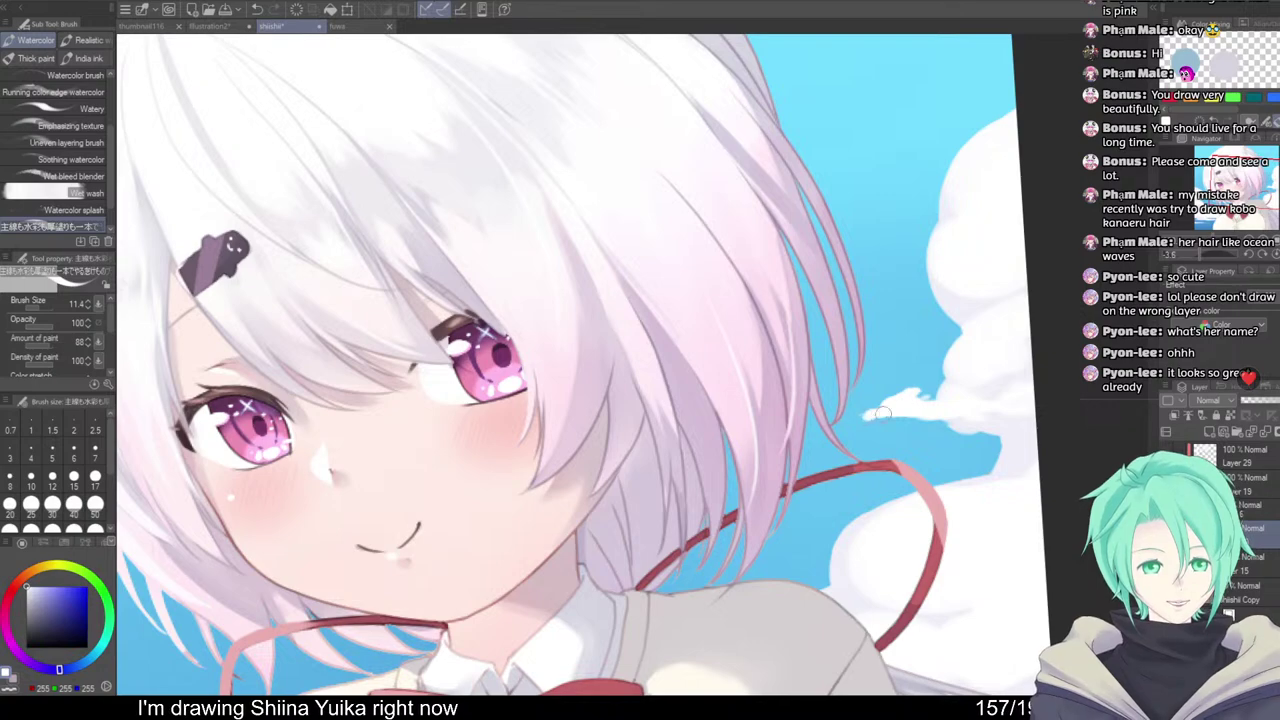
{"action": "scroll", "coordinate": [1010, 400], "scroll_direction": "down", "scroll_amount": 5}
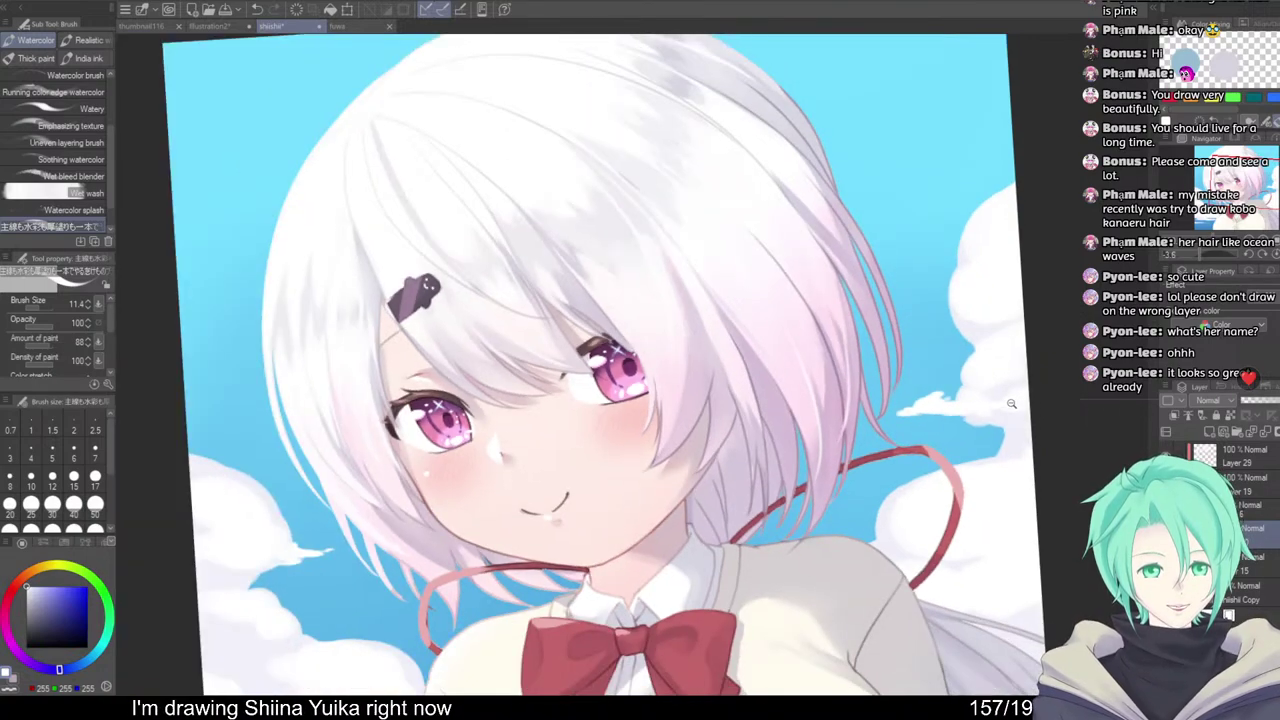
{"action": "scroll", "coordinate": [1028, 432], "scroll_direction": "up", "scroll_amount": 5}
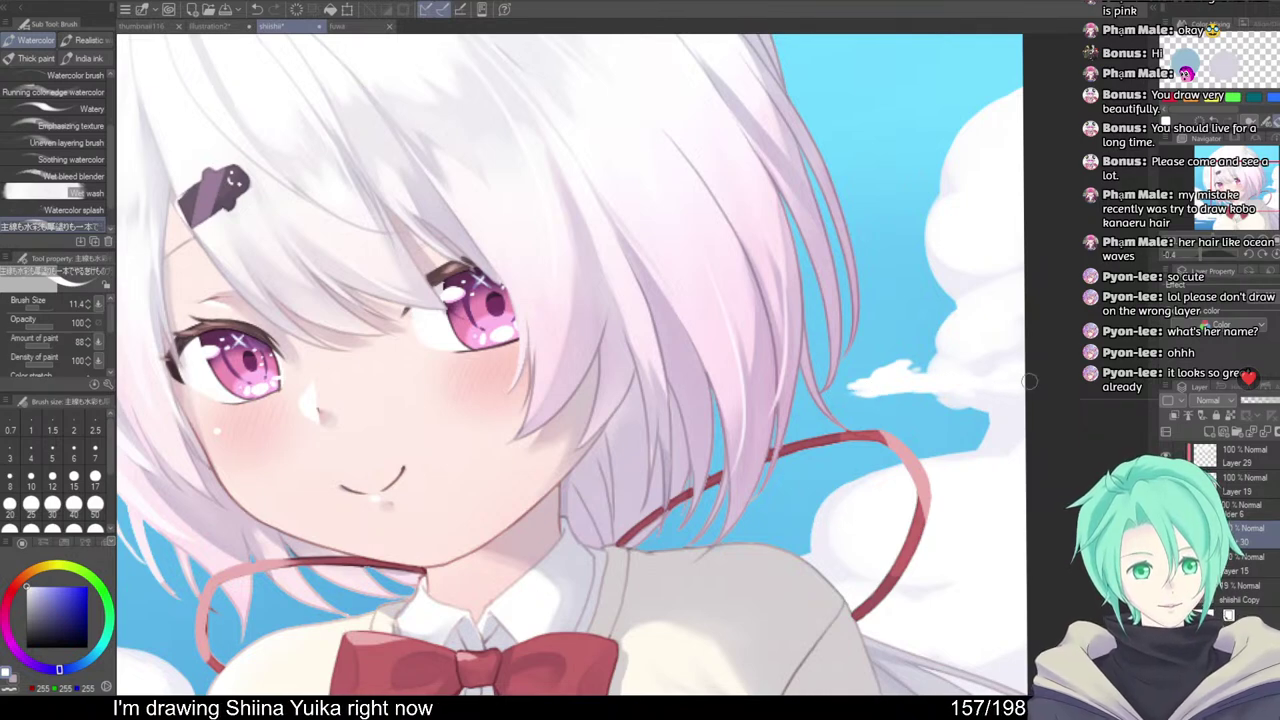
{"action": "scroll", "coordinate": [1034, 380], "scroll_direction": "down", "scroll_amount": 5}
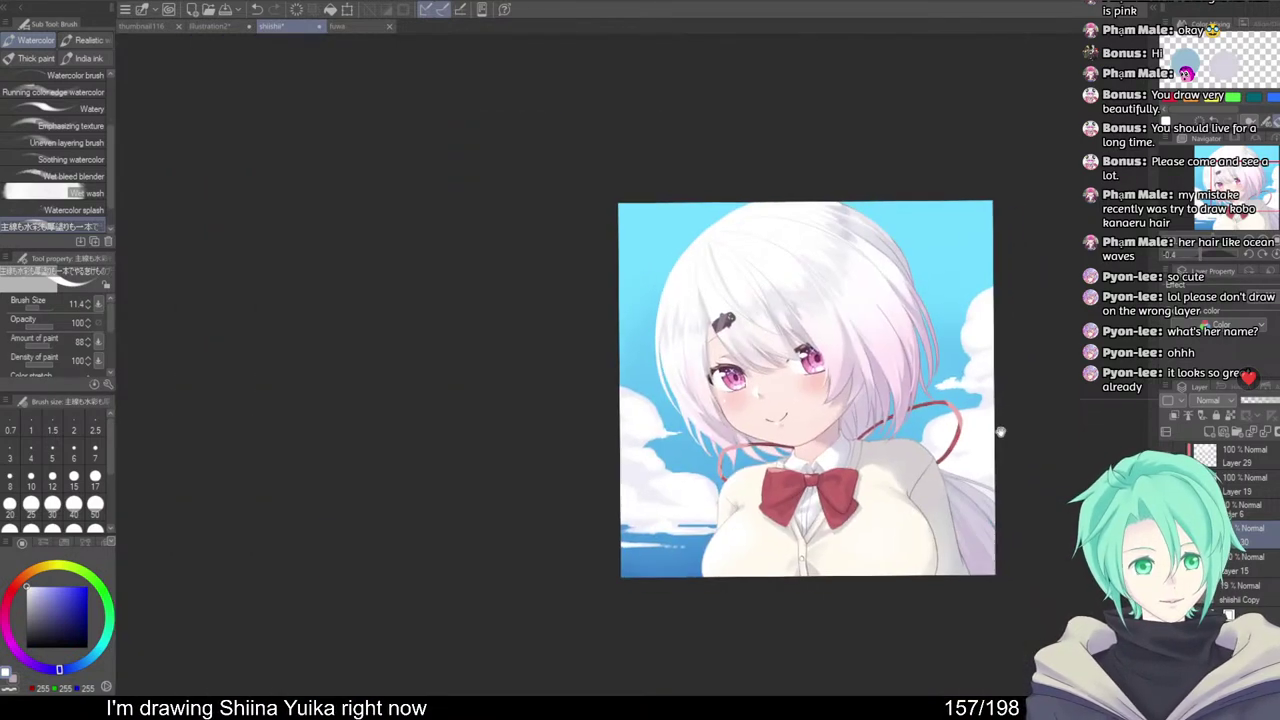
{"action": "mouse_move", "coordinate": [1038, 436]}
{"action": "left_mouse_down"}
{"action": "mouse_move", "coordinate": [996, 424]}
{"action": "mouse_move", "coordinate": [1025, 434]}
{"action": "left_mouse_up"}
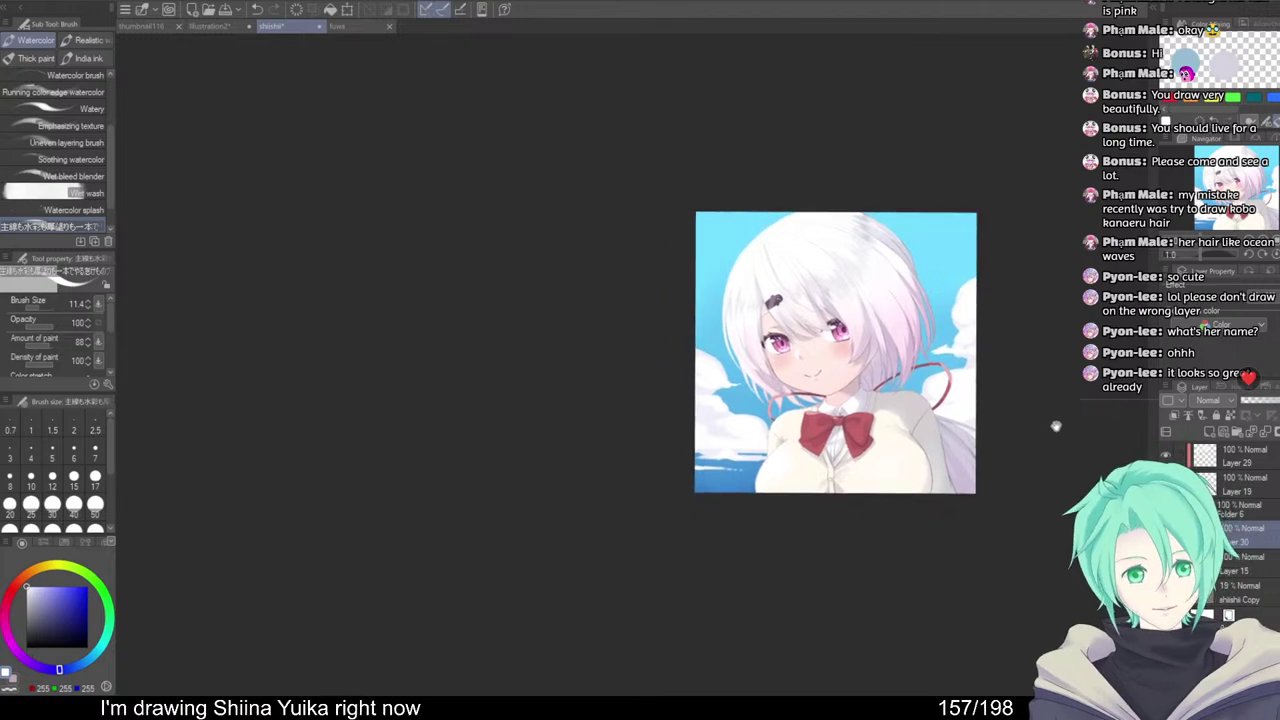
{"action": "scroll", "coordinate": [991, 297], "scroll_direction": "up", "scroll_amount": 3}
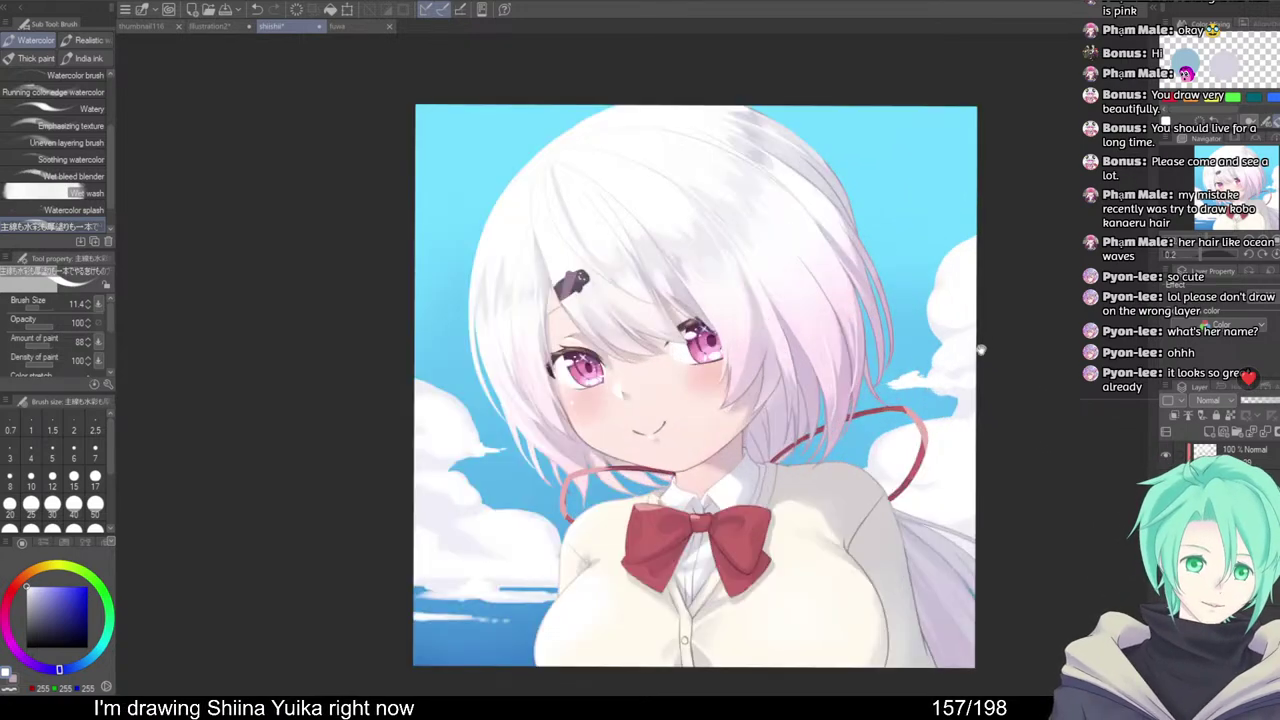
{"action": "scroll", "coordinate": [980, 349], "scroll_direction": "down", "scroll_amount": 2}
{"action": "scroll", "coordinate": [1000, 420], "scroll_direction": "up", "scroll_amount": 2}
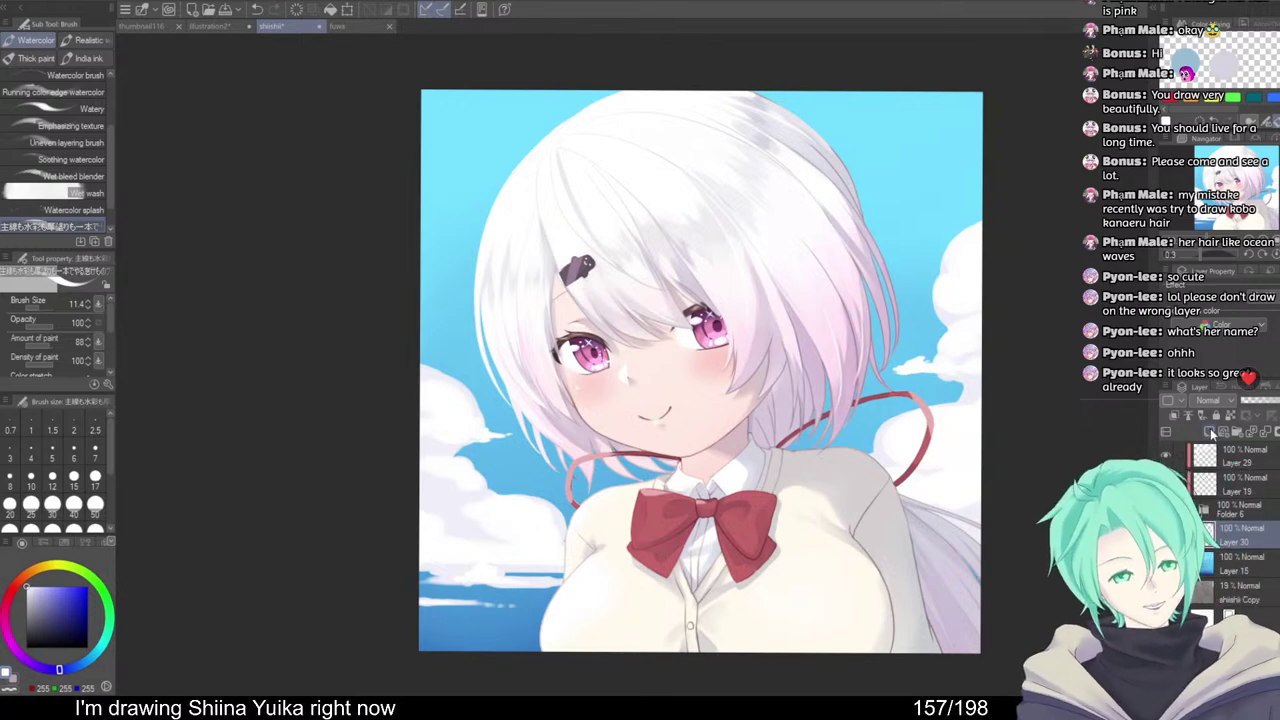
Add a new layer directly above the cloud layer
{"action": "left_click_drag", "start_coordinate": [928, 549], "coordinate": [939, 570]}
{"action": "left_click_drag", "start_coordinate": [939, 570], "coordinate": [1016, 482]}
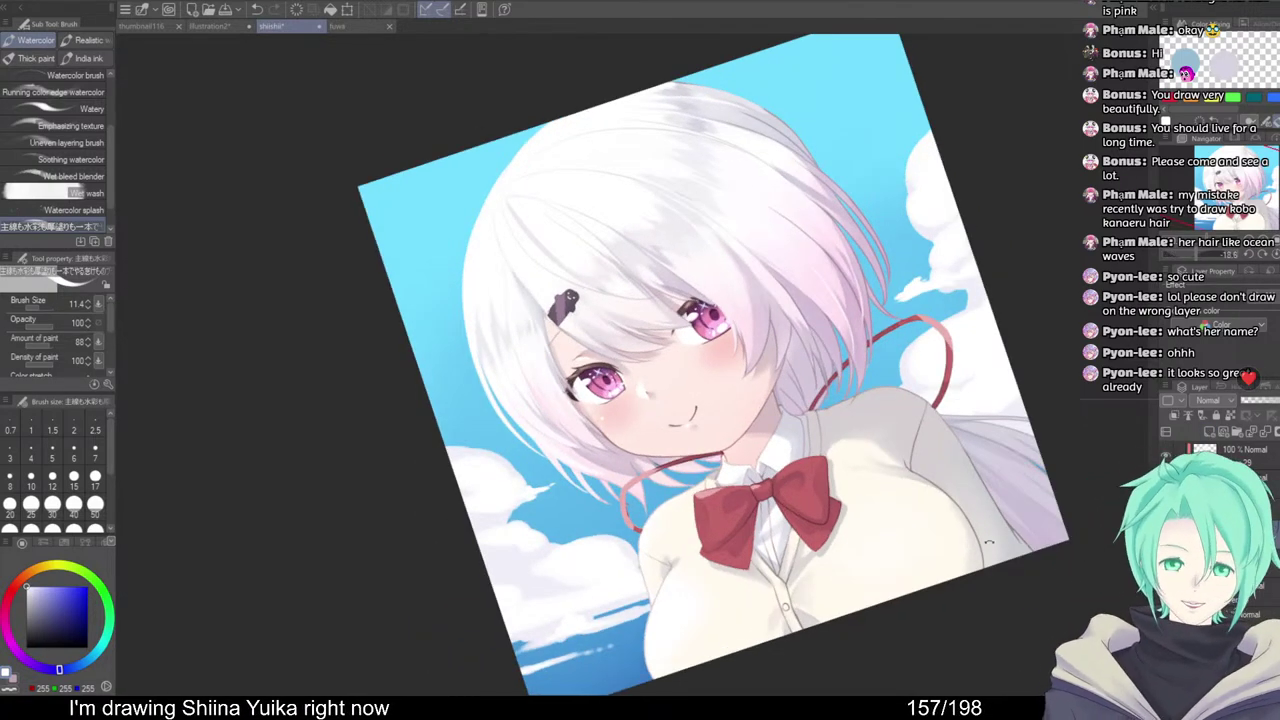
{"action": "left_click_drag", "start_coordinate": [993, 532], "coordinate": [1008, 570]}
{"action": "left_click_drag", "start_coordinate": [1008, 570], "coordinate": [982, 581]}
{"action": "left_click_drag", "start_coordinate": [960, 185], "coordinate": [974, 209]}
{"action": "scroll", "coordinate": [915, 275], "scroll_direction": "up", "scroll_amount": 3}
{"action": "left_click_drag", "start_coordinate": [783, 566], "coordinate": [853, 434]}
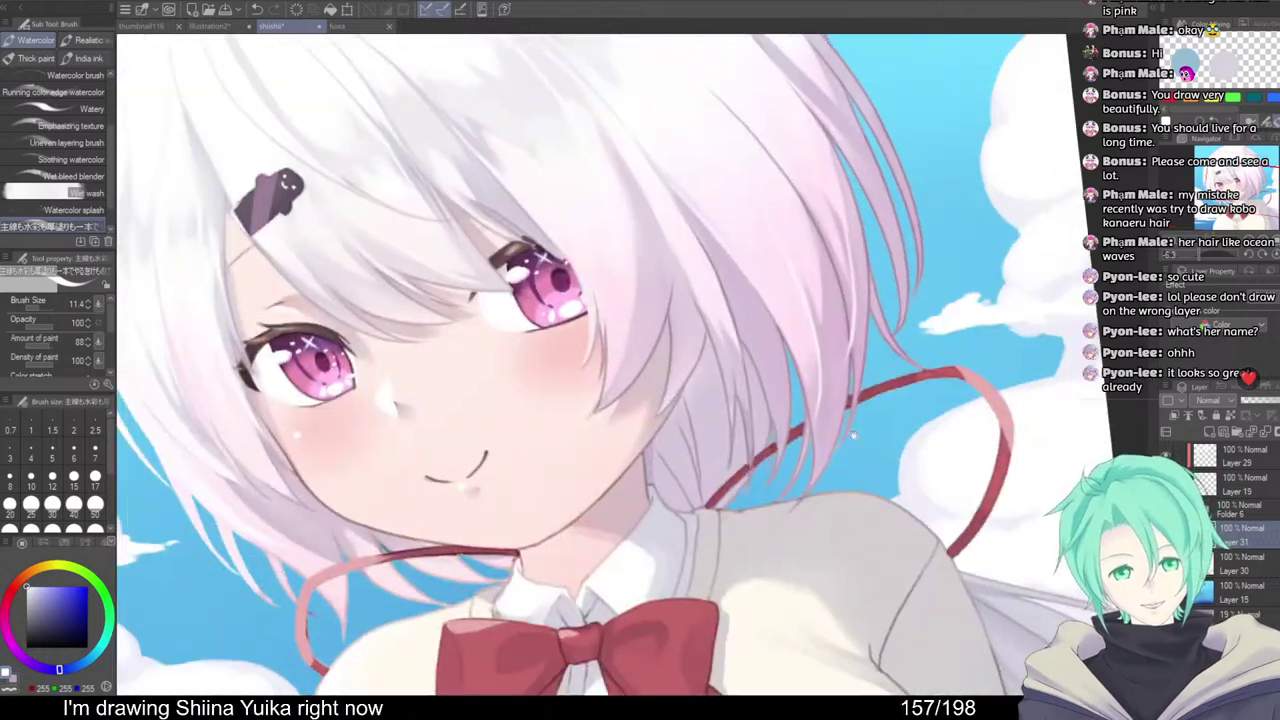
{"action": "left_click_drag", "start_coordinate": [921, 396], "coordinate": [987, 422]}
{"action": "scroll", "coordinate": [950, 500], "scroll_direction": "down", "scroll_amount": 3}
{"action": "left_click_drag", "start_coordinate": [965, 553], "coordinate": [1043, 450]}
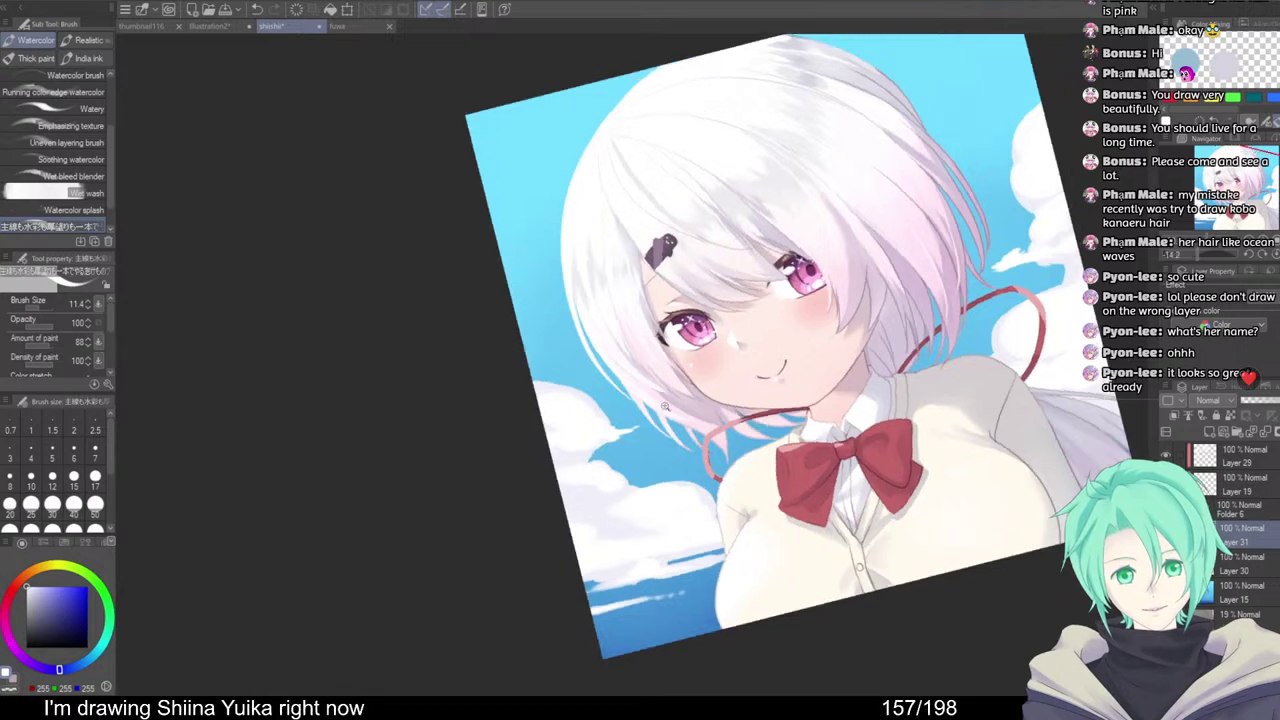
Paint a small white seagull silhouette in the sky below the hair tips, beside the cloud on the hair-clip side
{"action": "scroll", "coordinate": [704, 445], "scroll_direction": "up", "scroll_amount": 3}
{"action": "mouse_move", "coordinate": [641, 465]}
{"action": "left_mouse_down"}
{"action": "mouse_move", "coordinate": [708, 443]}
{"action": "mouse_move", "coordinate": [622, 489]}
{"action": "mouse_move", "coordinate": [682, 469]}
{"action": "mouse_move", "coordinate": [640, 457]}
{"action": "mouse_move", "coordinate": [684, 446]}
{"action": "mouse_move", "coordinate": [691, 457]}
{"action": "mouse_move", "coordinate": [662, 474]}
{"action": "mouse_move", "coordinate": [696, 451]}
{"action": "mouse_move", "coordinate": [627, 475]}
{"action": "mouse_move", "coordinate": [643, 484]}
{"action": "mouse_move", "coordinate": [668, 452]}
{"action": "left_mouse_up"}
{"action": "key", "text": "c"}
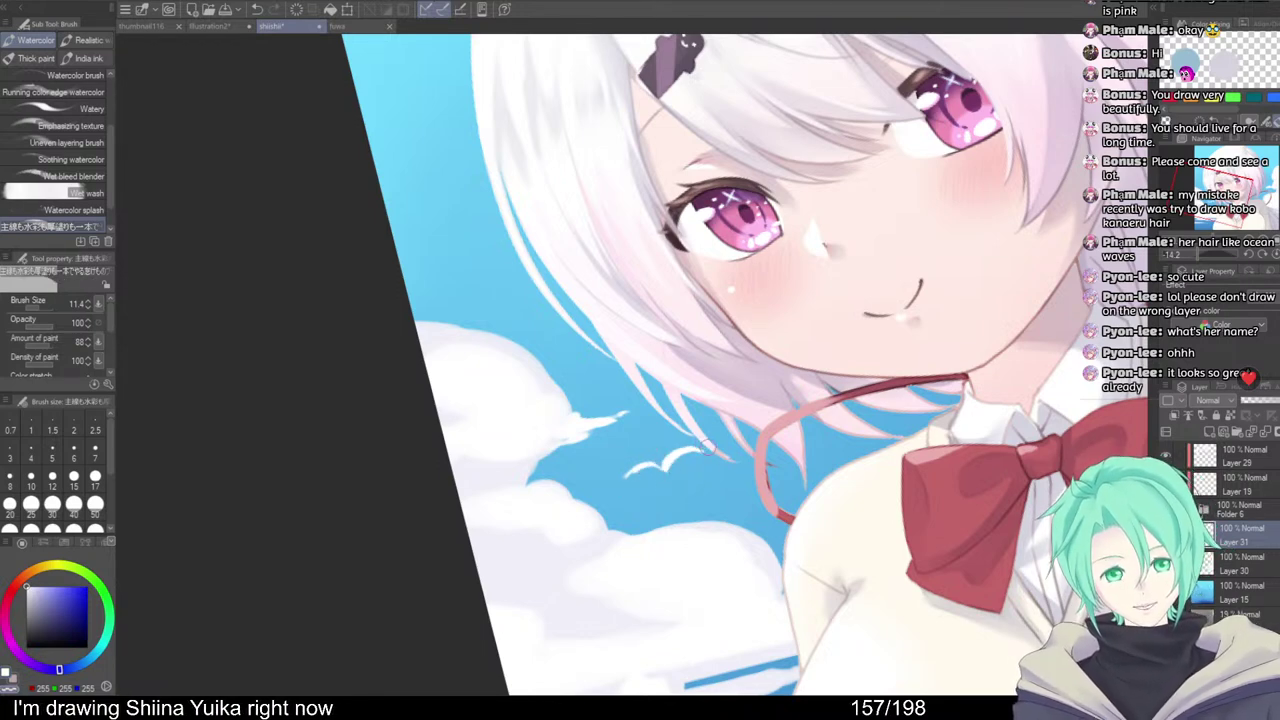
{"action": "scroll", "coordinate": [766, 443], "scroll_direction": "down", "scroll_amount": 6}
{"action": "scroll", "coordinate": [760, 420], "scroll_direction": "up", "scroll_amount": 6}
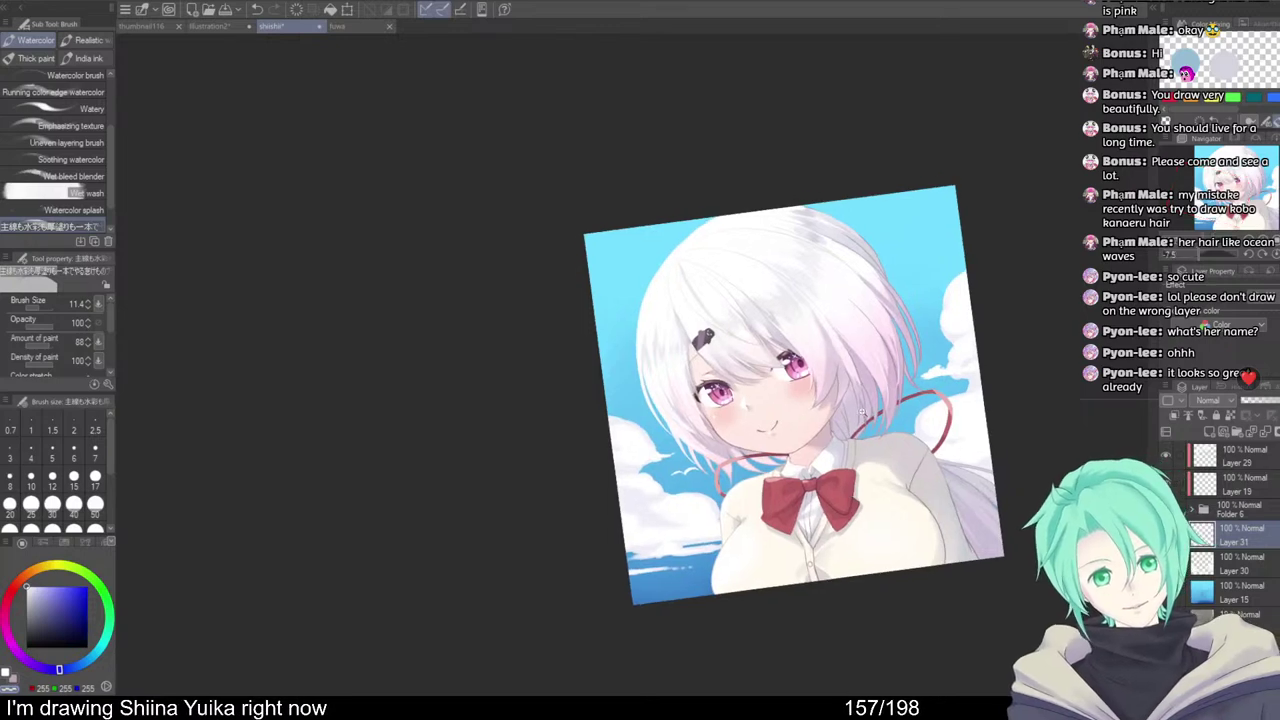
Paint a second white seagull silhouette next to the first one, close to the red ribbon loop
{"action": "scroll", "coordinate": [559, 576], "scroll_direction": "up", "scroll_amount": 4}
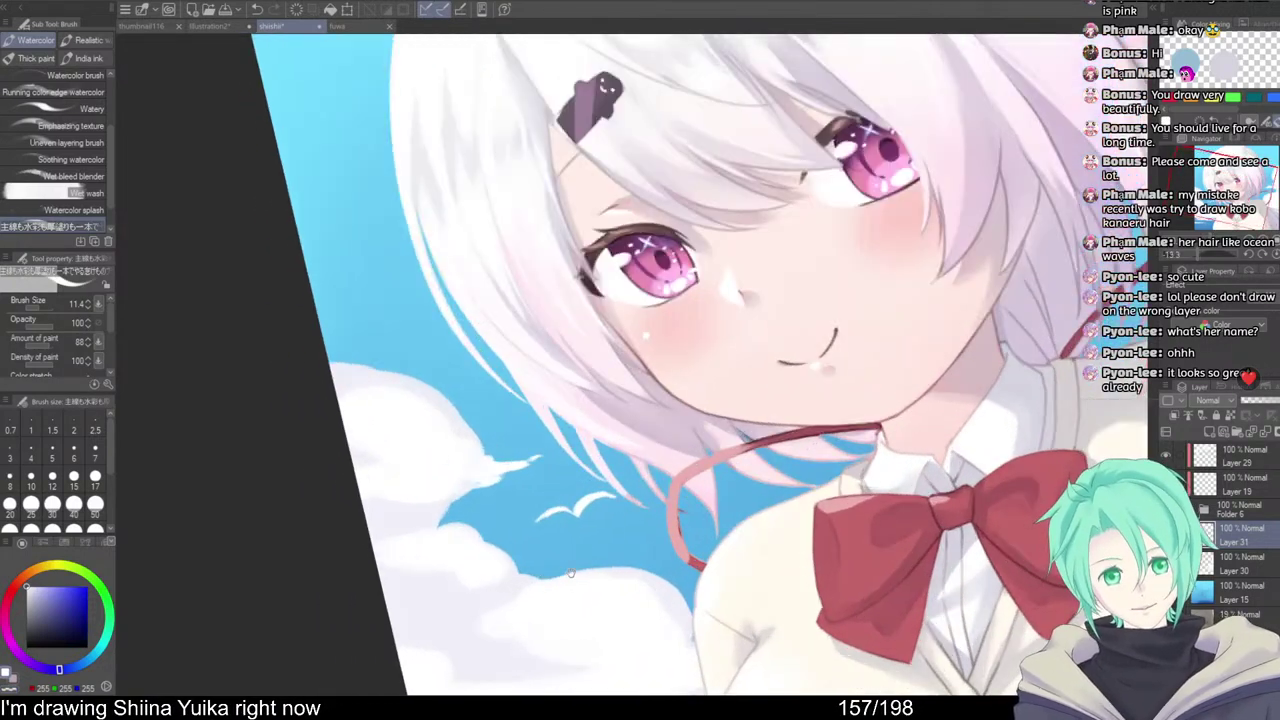
{"action": "mouse_move", "coordinate": [701, 425]}
{"action": "left_mouse_down"}
{"action": "mouse_move", "coordinate": [732, 396]}
{"action": "mouse_move", "coordinate": [832, 374]}
{"action": "mouse_move", "coordinate": [736, 421]}
{"action": "mouse_move", "coordinate": [834, 384]}
{"action": "left_mouse_up"}
{"action": "key", "text": "c"}
{"action": "scroll", "coordinate": [834, 384], "scroll_direction": "down", "scroll_amount": 5}
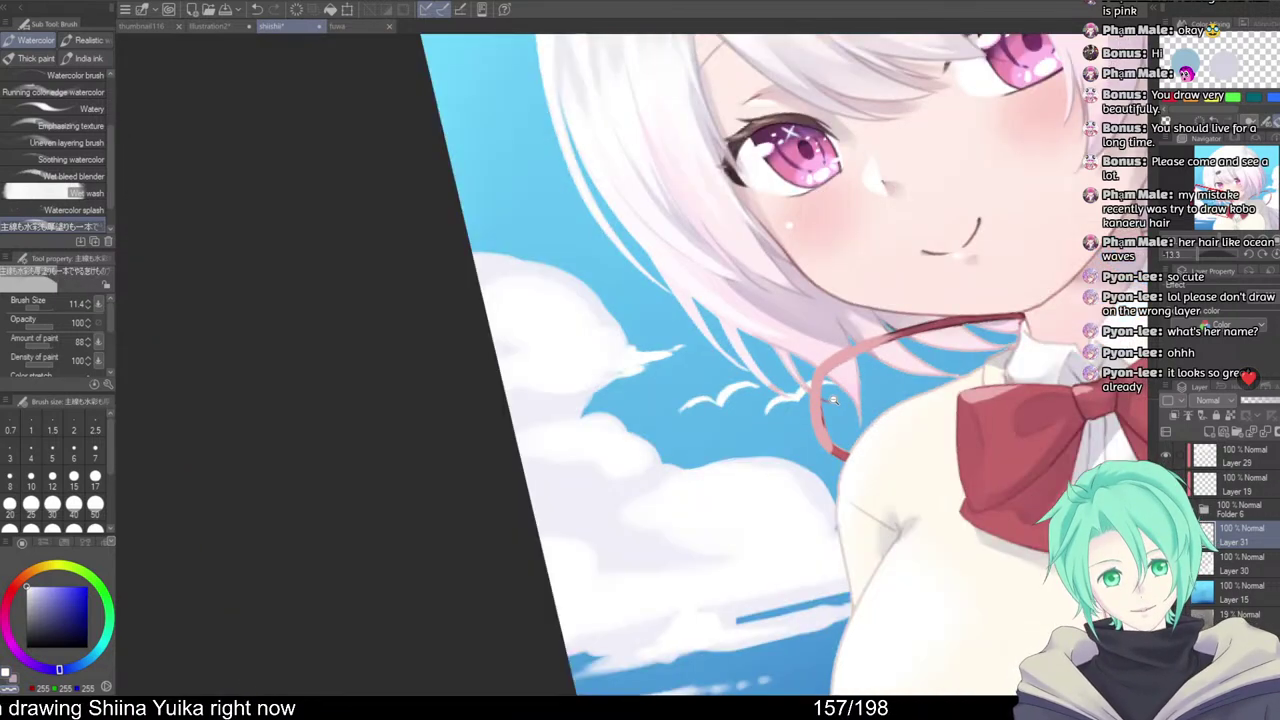
{"action": "left_click_drag", "start_coordinate": [960, 440], "coordinate": [830, 430]}
{"action": "scroll", "coordinate": [993, 484], "scroll_direction": "down", "scroll_amount": 1}
{"action": "left_click_drag", "start_coordinate": [993, 484], "coordinate": [858, 471]}
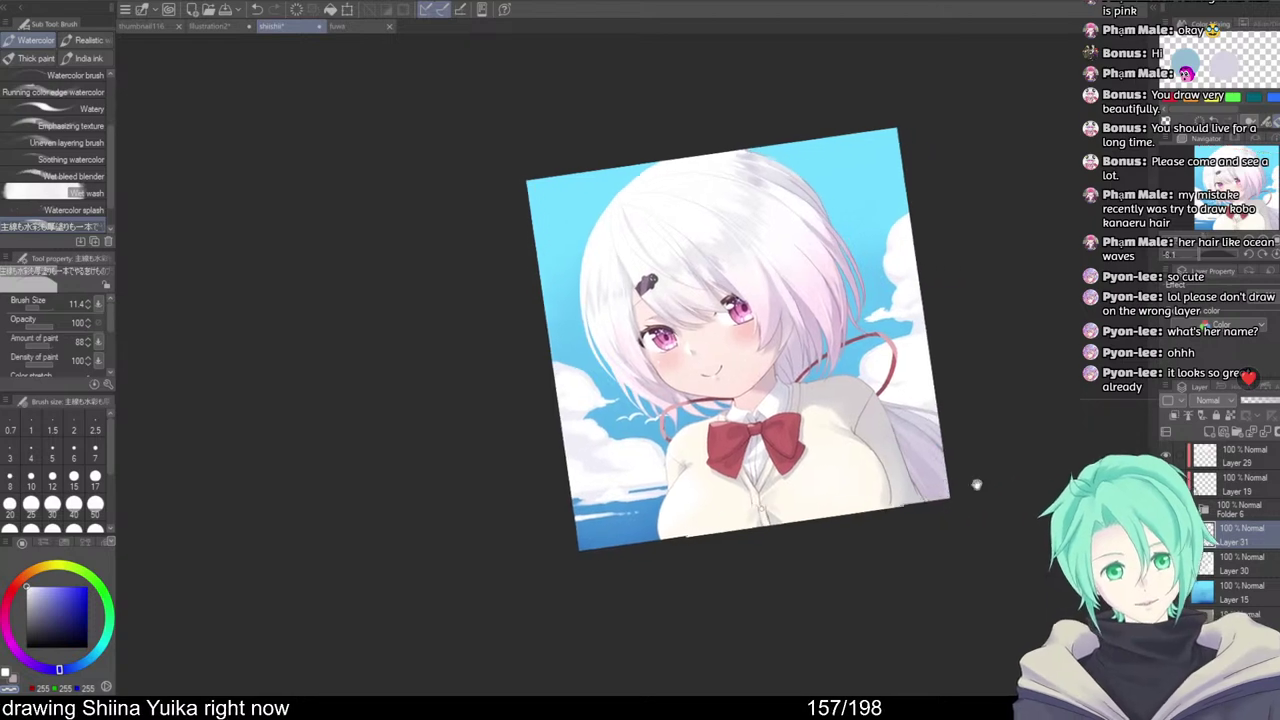
{"action": "scroll", "coordinate": [974, 483], "scroll_direction": "down", "scroll_amount": 1}
{"action": "mouse_move", "coordinate": [958, 518]}
{"action": "left_mouse_down"}
{"action": "mouse_move", "coordinate": [910, 511]}
{"action": "mouse_move", "coordinate": [971, 502]}
{"action": "left_mouse_up"}
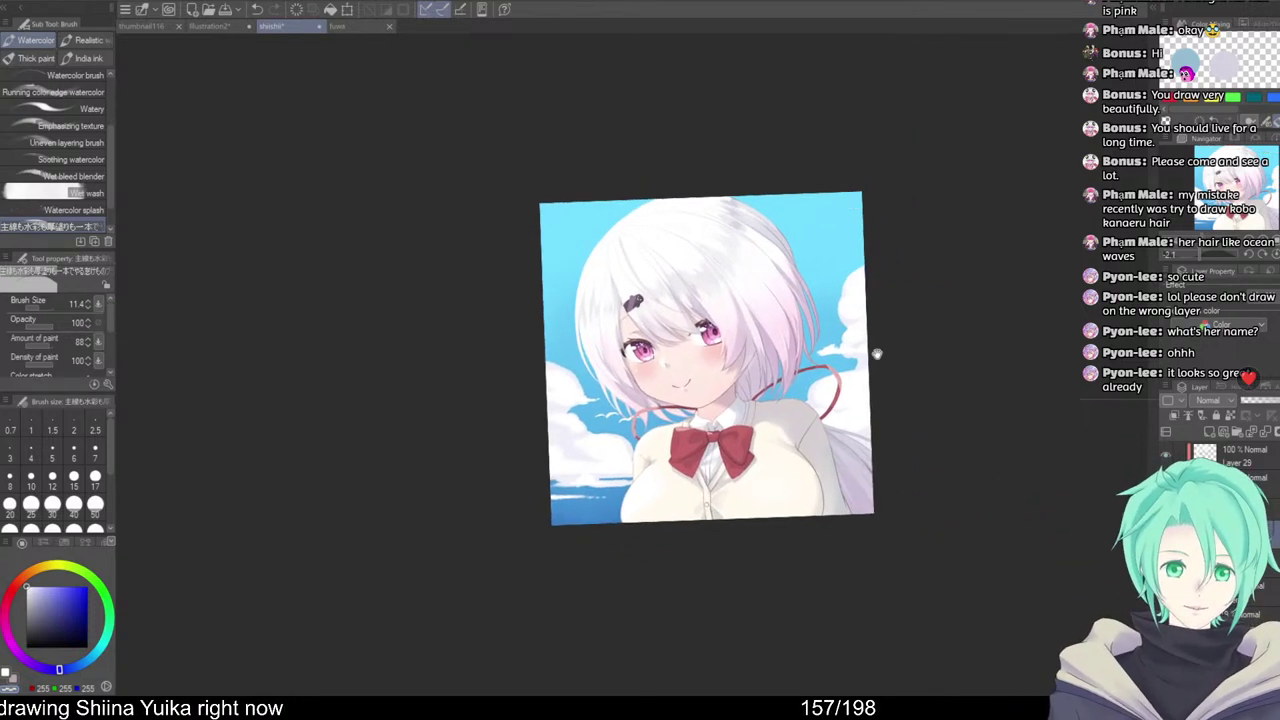
{"action": "left_click_drag", "start_coordinate": [903, 415], "coordinate": [934, 437]}
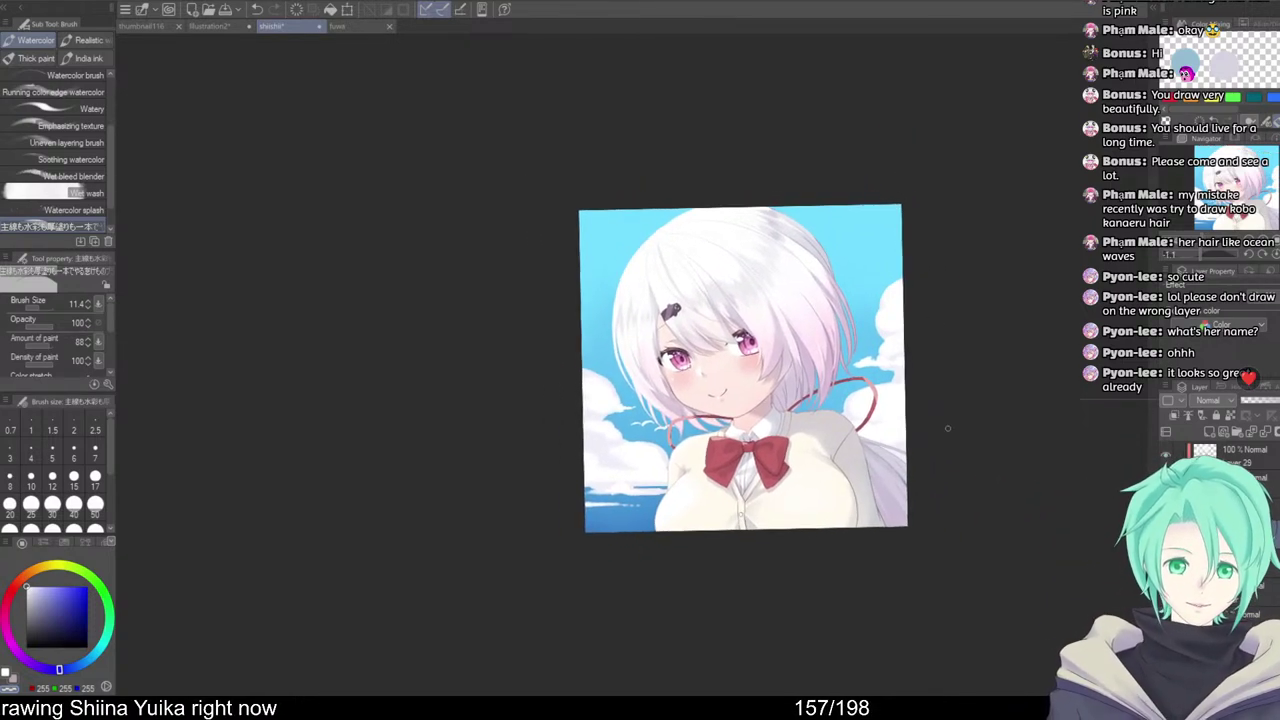
Select both seagulls with the Selection pen and move them to the open sky above the right cloud
{"action": "key", "text": "m"}
{"action": "scroll", "coordinate": [650, 420], "scroll_direction": "up", "scroll_amount": 3}
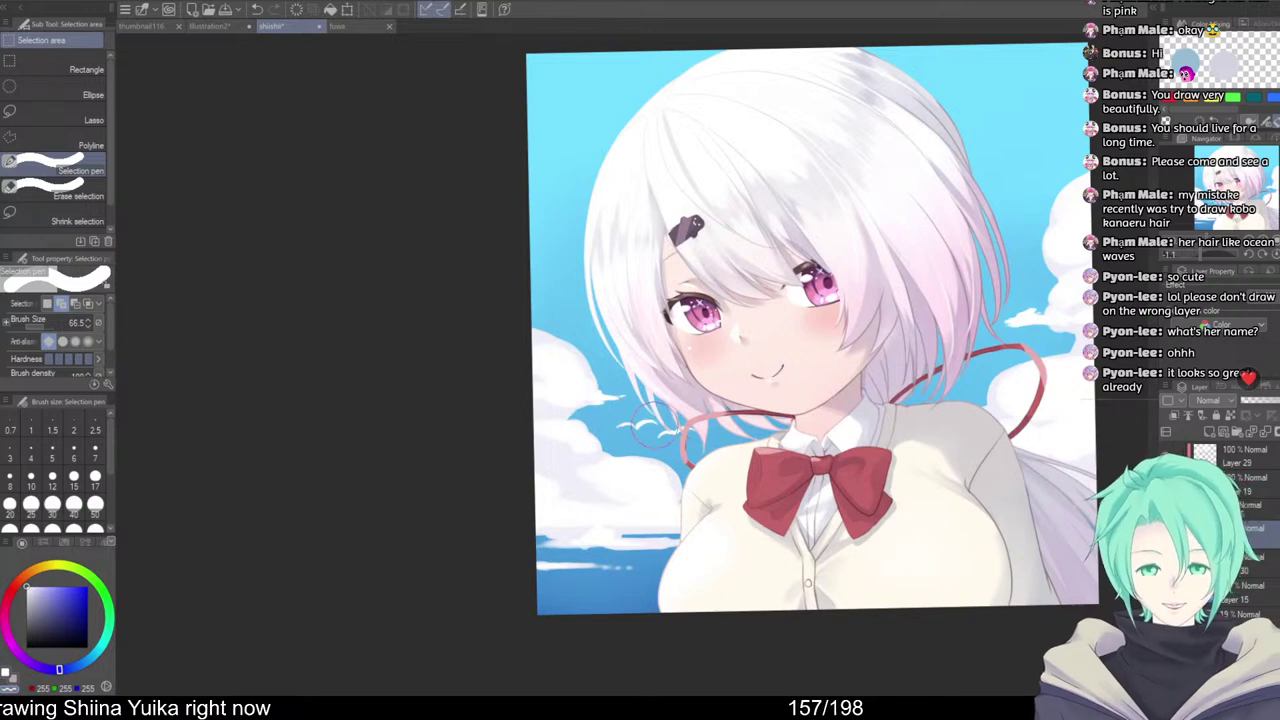
{"action": "mouse_move", "coordinate": [657, 424]}
{"action": "left_mouse_down"}
{"action": "mouse_move", "coordinate": [629, 425]}
{"action": "mouse_move", "coordinate": [703, 438]}
{"action": "mouse_move", "coordinate": [855, 365]}
{"action": "mouse_move", "coordinate": [1021, 174]}
{"action": "mouse_move", "coordinate": [1047, 158]}
{"action": "mouse_move", "coordinate": [1050, 171]}
{"action": "left_mouse_up"}
{"action": "key", "text": "ctrl+t"}
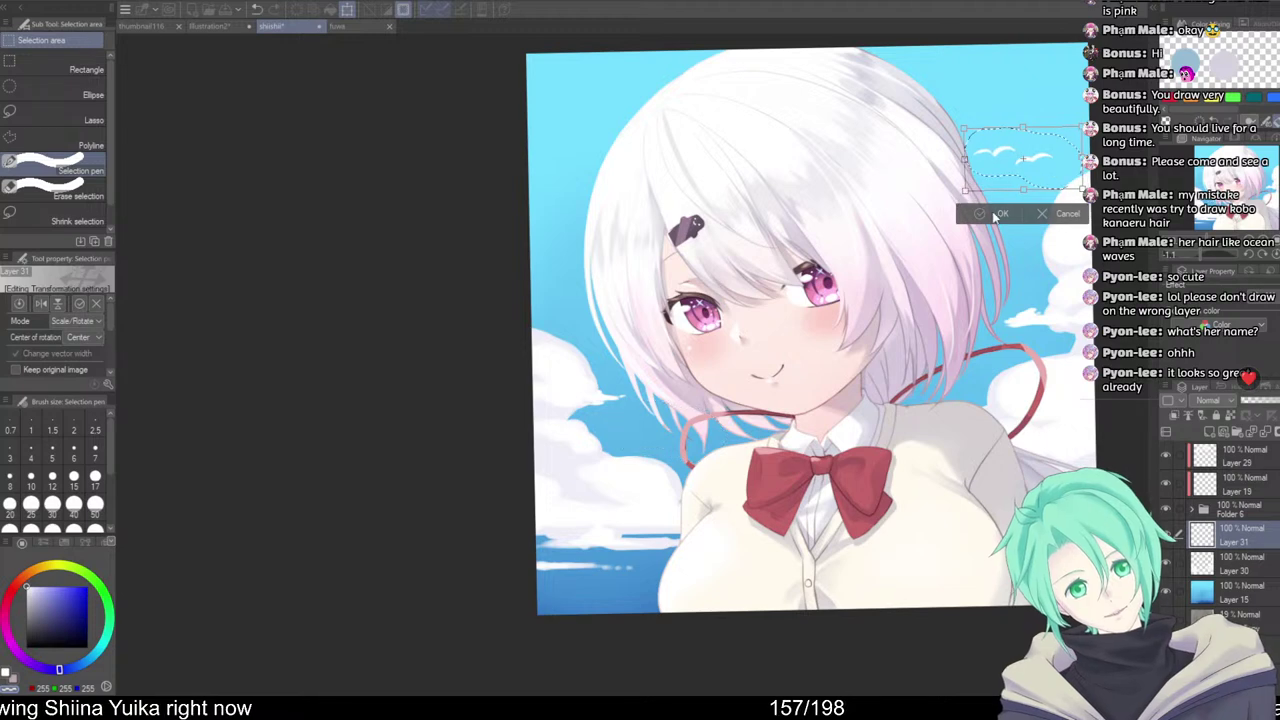
{"action": "left_click", "coordinate": [996, 214]}
{"action": "key", "text": "ctrl+d"}
{"action": "scroll", "coordinate": [960, 391], "scroll_direction": "down", "scroll_amount": 2}
{"action": "mouse_move", "coordinate": [1071, 435]}
{"action": "left_mouse_down"}
{"action": "mouse_move", "coordinate": [1071, 446]}
{"action": "mouse_move", "coordinate": [1089, 418]}
{"action": "left_mouse_up"}
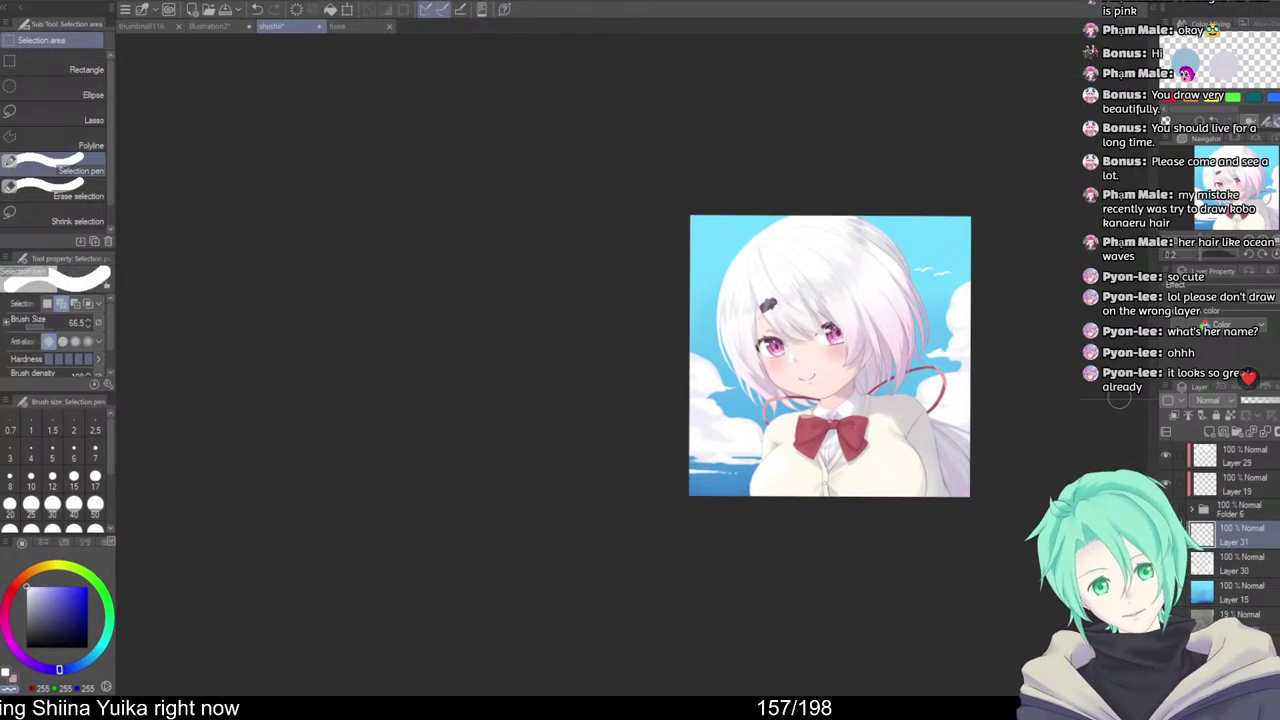
Select the two seagulls again and move them back below the hair tips on the hair-clip side with a transform
{"action": "scroll", "coordinate": [921, 261], "scroll_direction": "up", "scroll_amount": 2}
{"action": "mouse_move", "coordinate": [958, 268]}
{"action": "left_mouse_down"}
{"action": "mouse_move", "coordinate": [921, 290]}
{"action": "mouse_move", "coordinate": [960, 270]}
{"action": "mouse_move", "coordinate": [974, 308]}
{"action": "mouse_move", "coordinate": [1006, 274]}
{"action": "mouse_move", "coordinate": [974, 378]}
{"action": "mouse_move", "coordinate": [995, 399]}
{"action": "mouse_move", "coordinate": [1001, 458]}
{"action": "mouse_move", "coordinate": [991, 573]}
{"action": "mouse_move", "coordinate": [744, 550]}
{"action": "mouse_move", "coordinate": [568, 392]}
{"action": "mouse_move", "coordinate": [532, 428]}
{"action": "mouse_move", "coordinate": [624, 474]}
{"action": "mouse_move", "coordinate": [927, 350]}
{"action": "mouse_move", "coordinate": [905, 512]}
{"action": "mouse_move", "coordinate": [922, 515]}
{"action": "mouse_move", "coordinate": [956, 289]}
{"action": "mouse_move", "coordinate": [962, 358]}
{"action": "mouse_move", "coordinate": [955, 230]}
{"action": "mouse_move", "coordinate": [988, 235]}
{"action": "mouse_move", "coordinate": [945, 346]}
{"action": "mouse_move", "coordinate": [667, 550]}
{"action": "mouse_move", "coordinate": [593, 569]}
{"action": "left_mouse_up"}
{"action": "key", "text": "ctrl+t"}
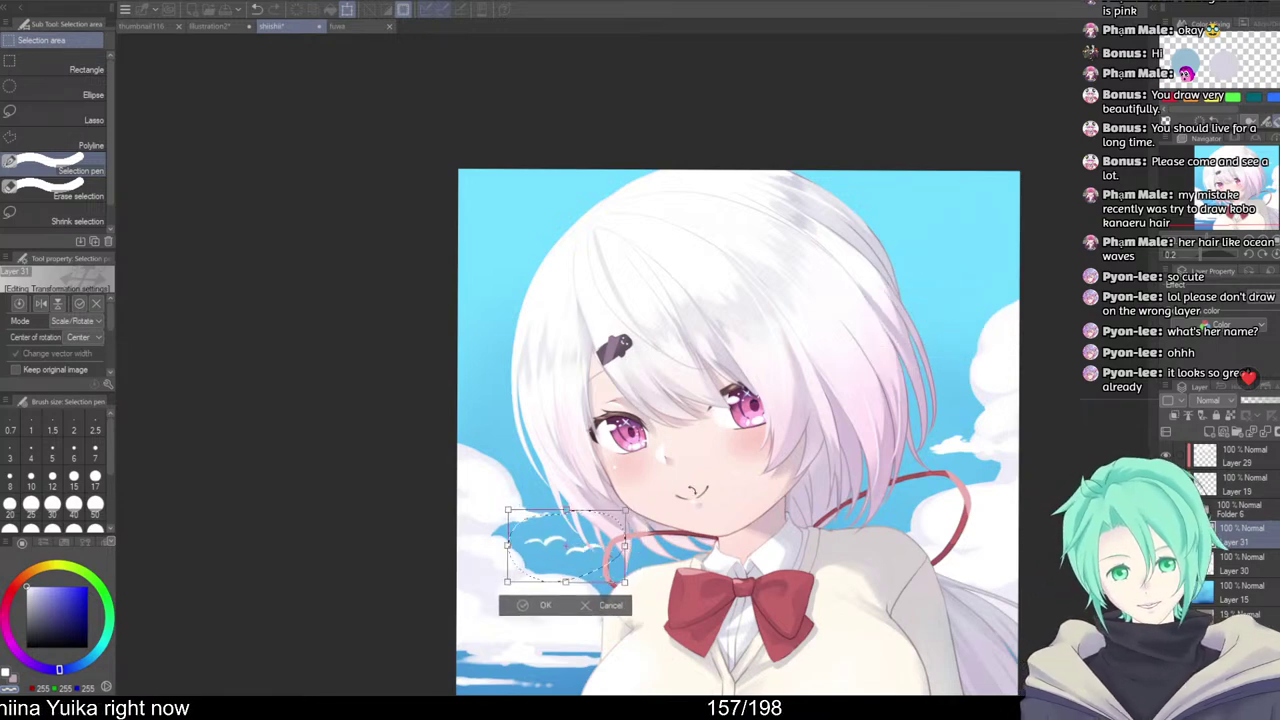
{"action": "key", "text": "Return"}
{"action": "scroll", "coordinate": [864, 481], "scroll_direction": "down", "scroll_amount": 1}
{"action": "scroll", "coordinate": [864, 481], "scroll_direction": "down", "scroll_amount": 1}
{"action": "scroll", "coordinate": [888, 422], "scroll_direction": "up", "scroll_amount": 2}
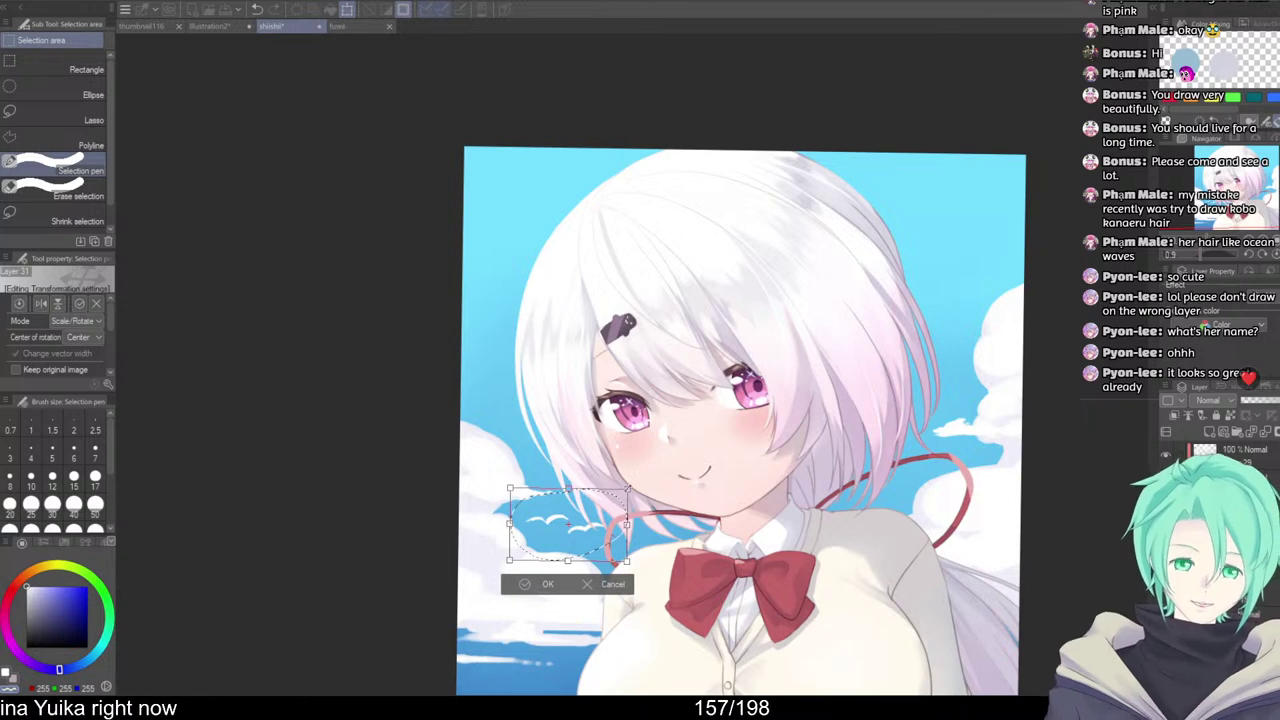
Move the seagulls to the sky between the hair and the upper part of the right cloud, and clear the selection
{"action": "left_click_drag", "start_coordinate": [593, 542], "coordinate": [1001, 321]}
{"action": "left_click", "coordinate": [940, 363]}
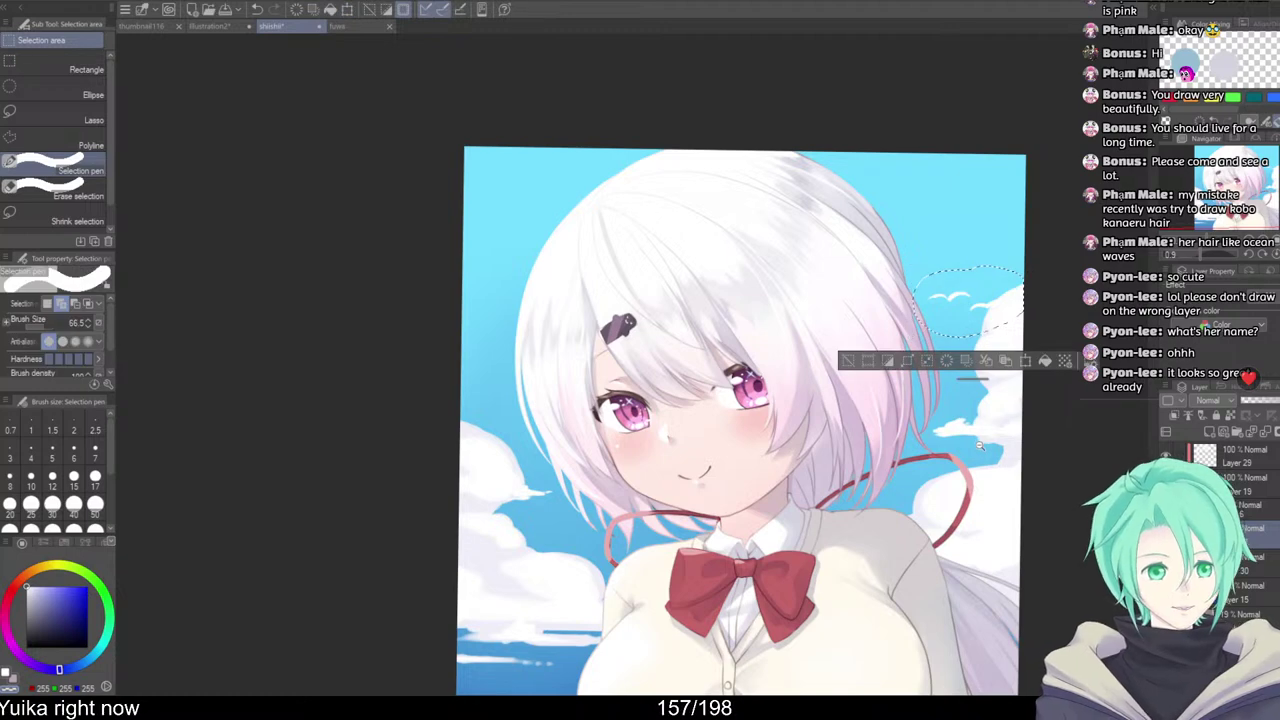
{"action": "scroll", "coordinate": [995, 442], "scroll_direction": "down", "scroll_amount": 5}
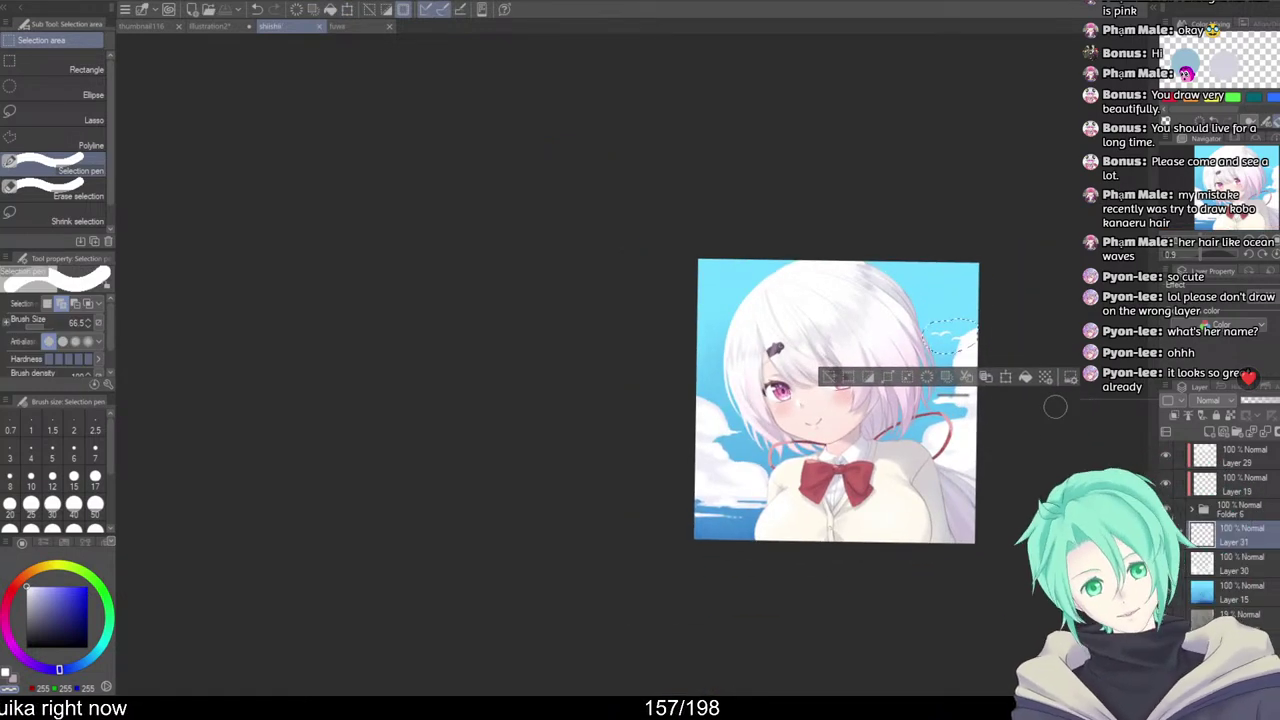
{"action": "key", "text": "ctrl+d"}
{"action": "scroll", "coordinate": [1008, 438], "scroll_direction": "up", "scroll_amount": 3}
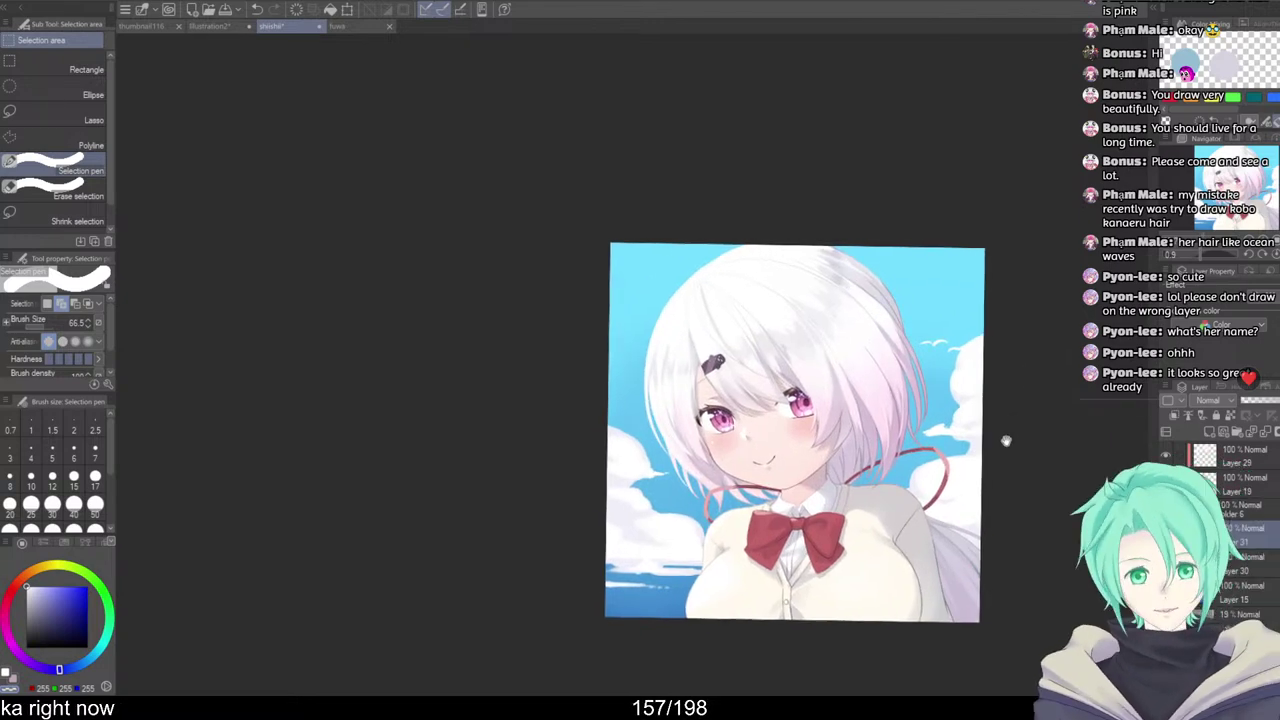
{"action": "scroll", "coordinate": [986, 320], "scroll_direction": "up", "scroll_amount": 2}
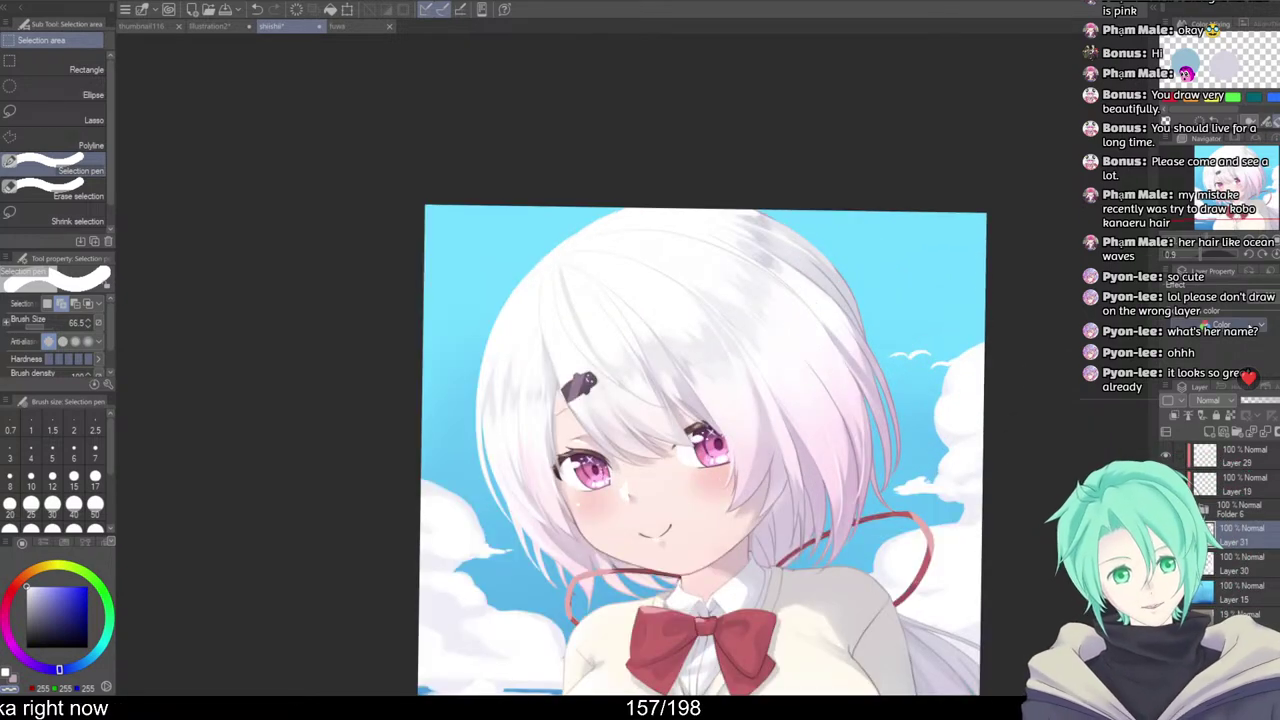
Apply a border effect to the seagull layer and reduce its edge thickness to a thin outline
{"action": "left_click", "coordinate": [1256, 300]}
{"action": "left_click", "coordinate": [1278, 313]}
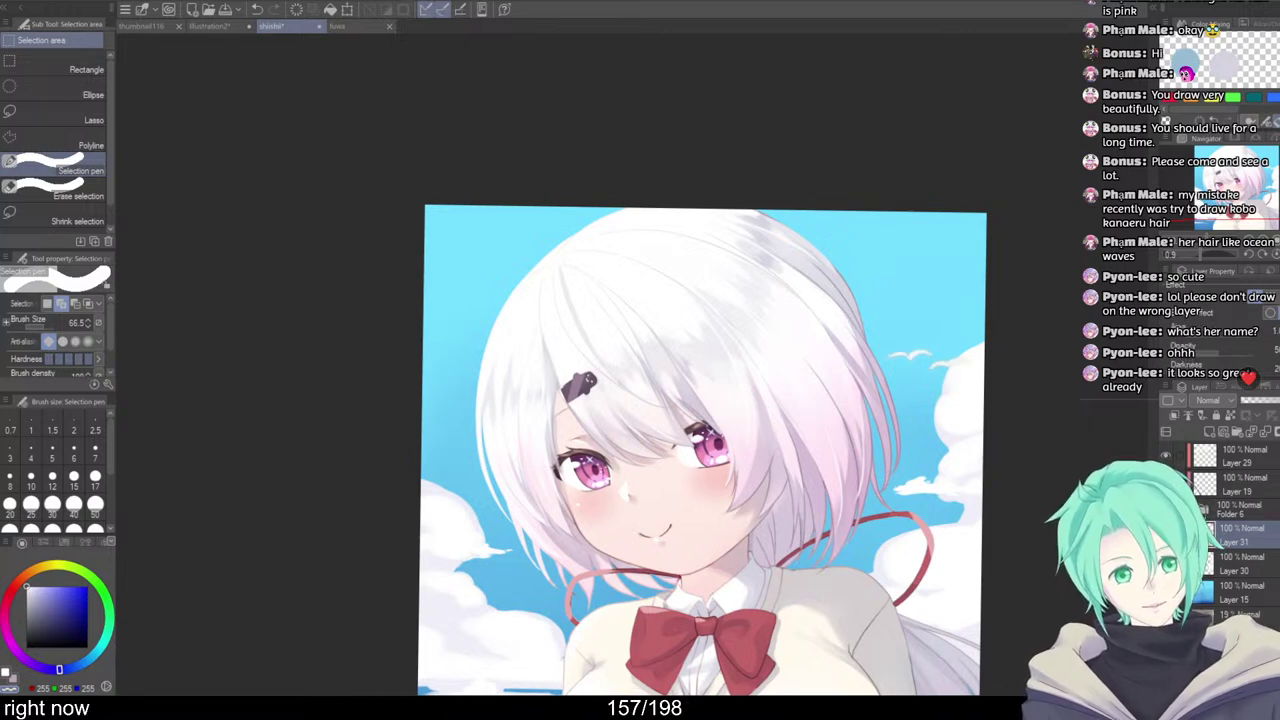
{"action": "left_click_drag", "start_coordinate": [978, 374], "coordinate": [1024, 390]}
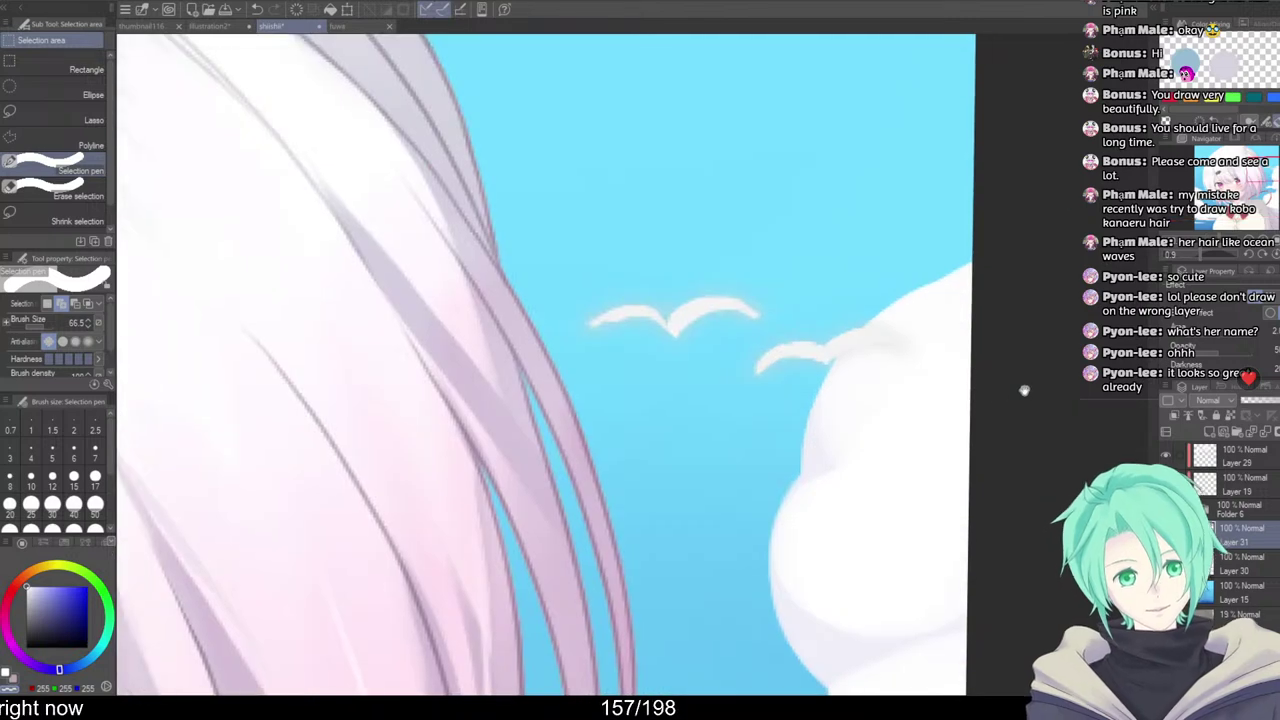
{"action": "left_click", "coordinate": [1271, 314]}
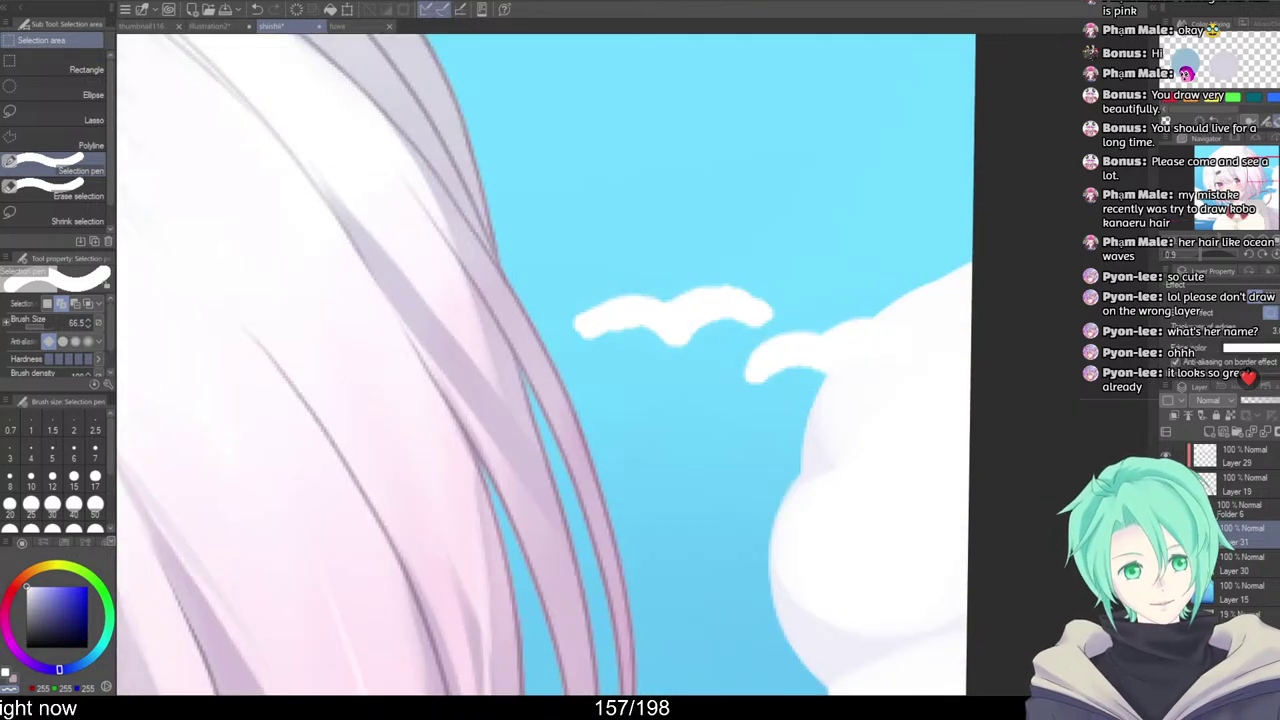
{"action": "left_click_drag", "start_coordinate": [1190, 336], "coordinate": [1174, 336]}
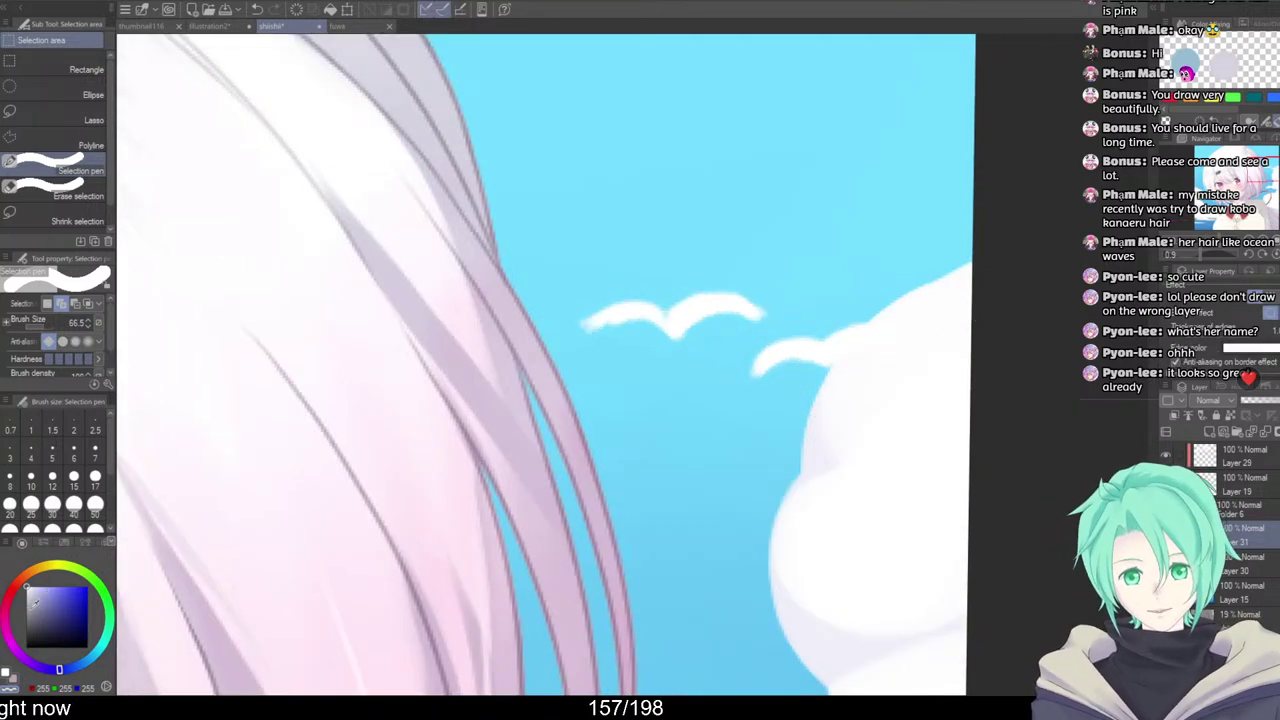
Set the edge color of the seagulls' border effect to a light bluish grey (RGB 205, 206, 218)
{"action": "scroll", "coordinate": [957, 432], "scroll_direction": "down", "scroll_amount": 5}
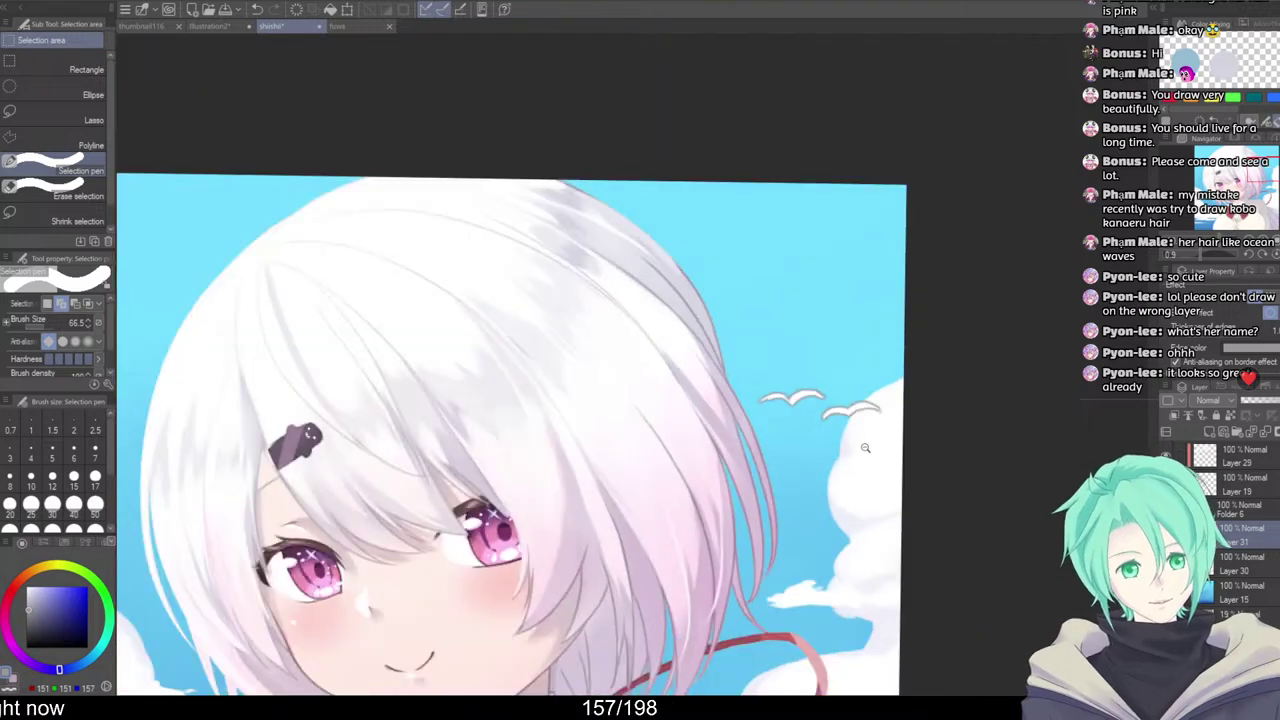
{"action": "left_click_drag", "start_coordinate": [957, 432], "coordinate": [945, 429]}
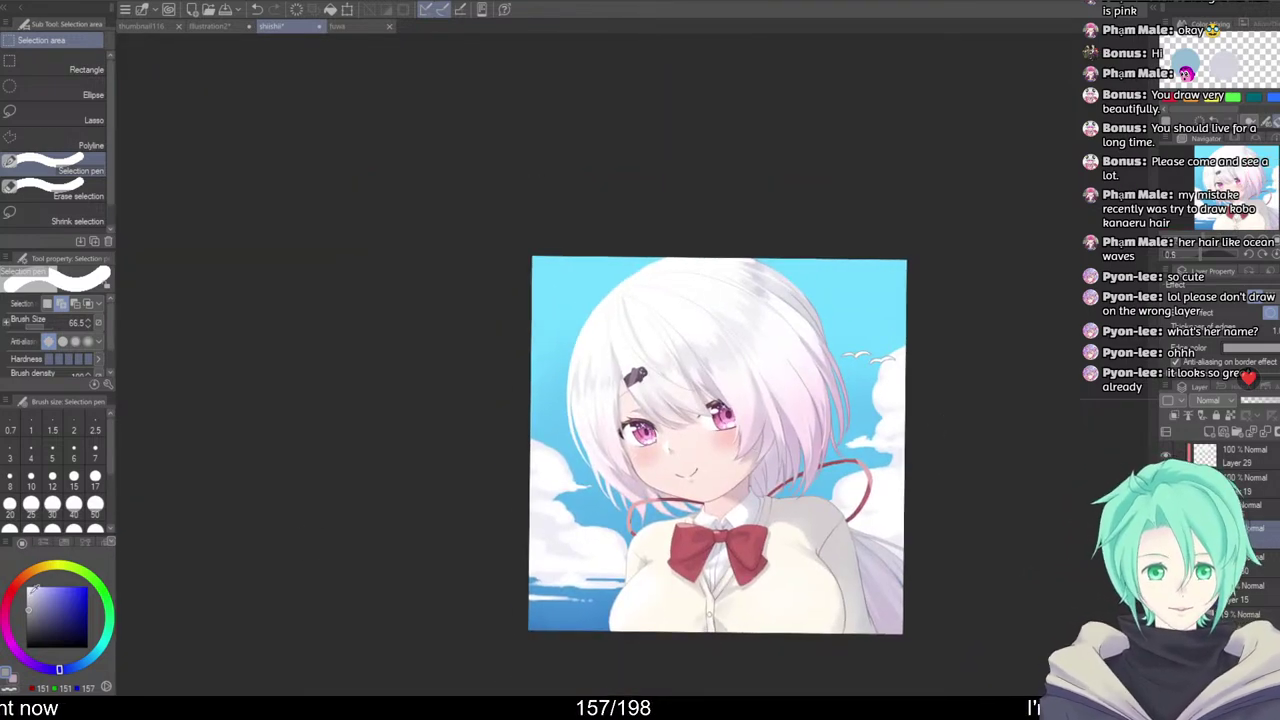
{"action": "left_click", "coordinate": [31, 596]}
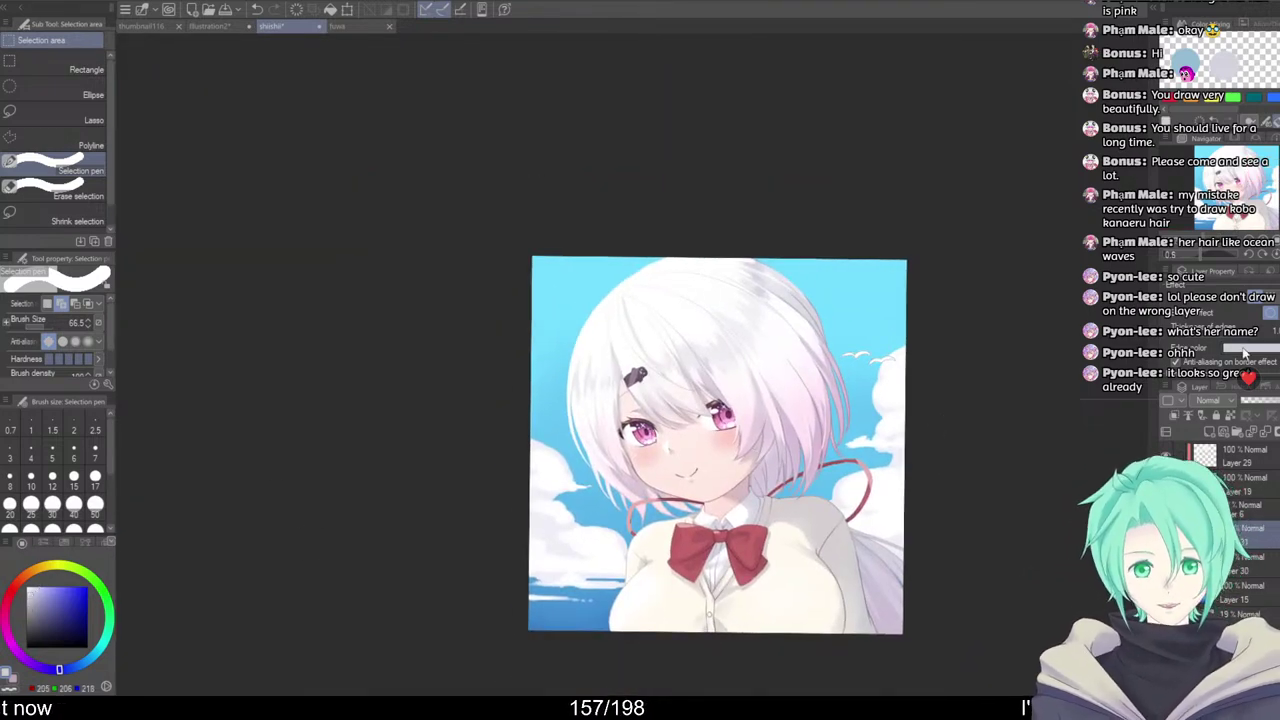
{"action": "scroll", "coordinate": [955, 387], "scroll_direction": "up", "scroll_amount": 3}
{"action": "scroll", "coordinate": [955, 387], "scroll_direction": "down", "scroll_amount": 3}
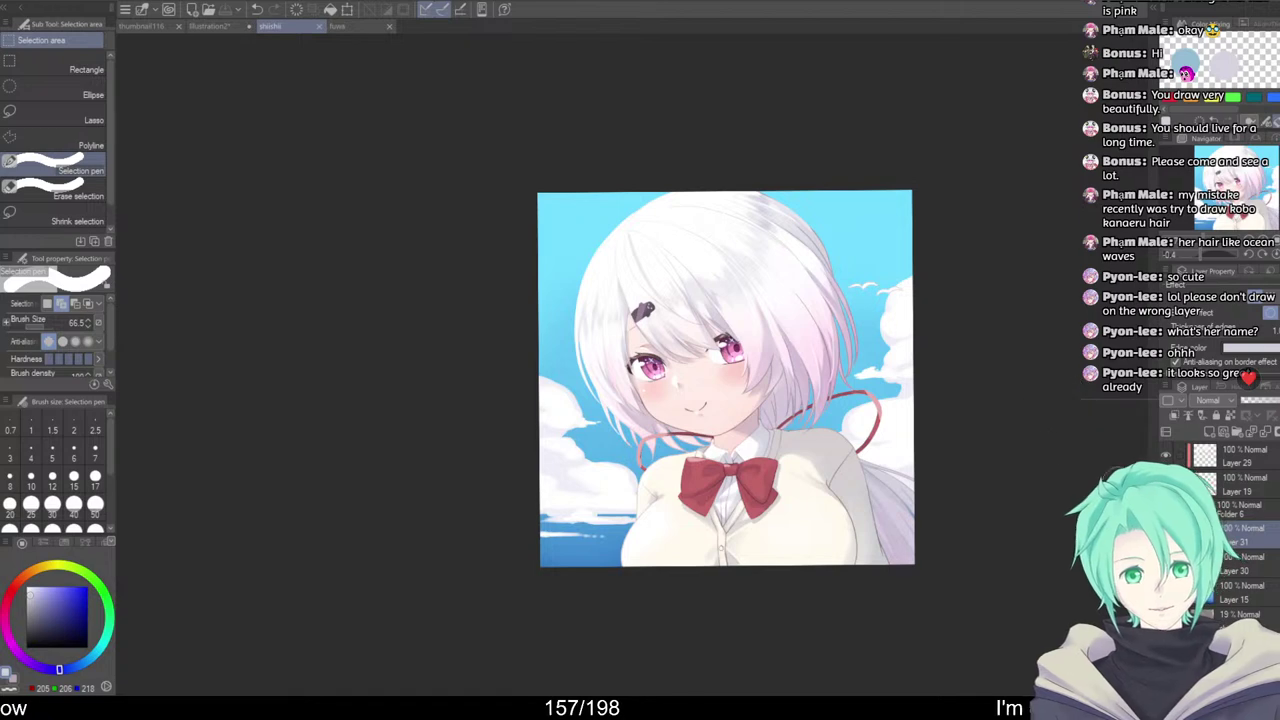
Add a color balance correction layer with a mask above Layer 29
{"action": "left_click", "coordinate": [1257, 460]}
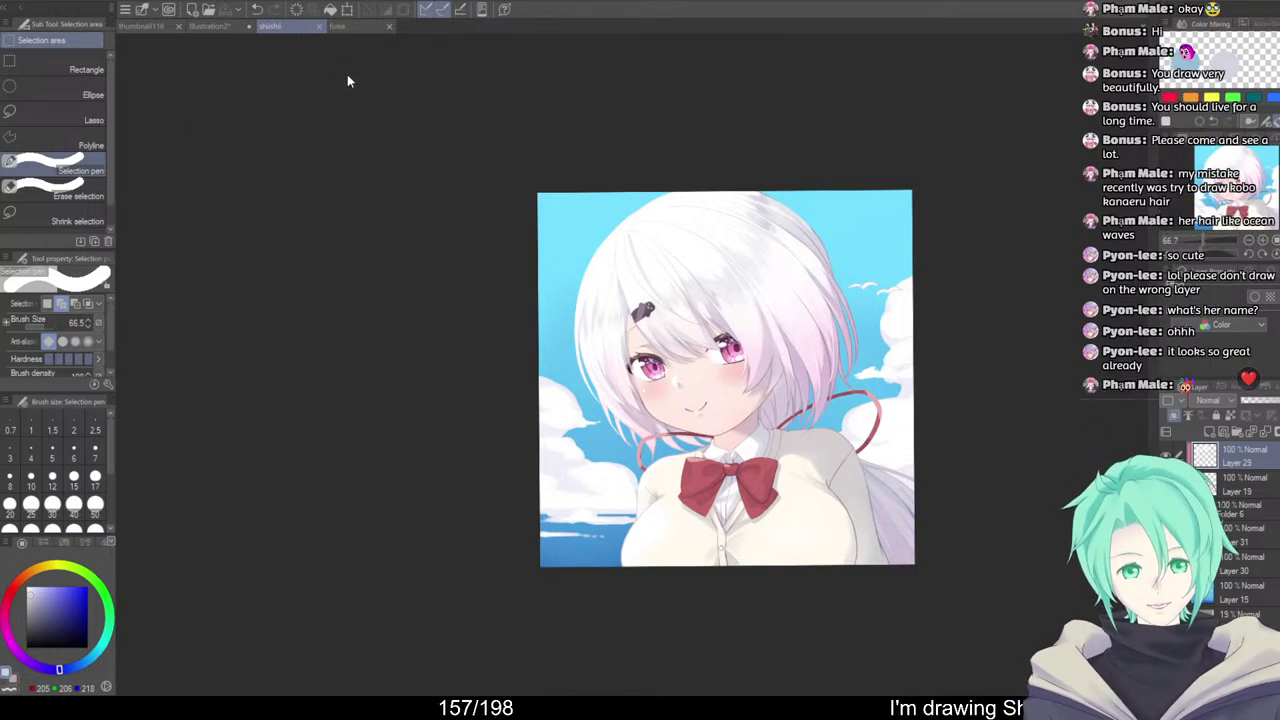
{"action": "left_click", "coordinate": [359, 148]}
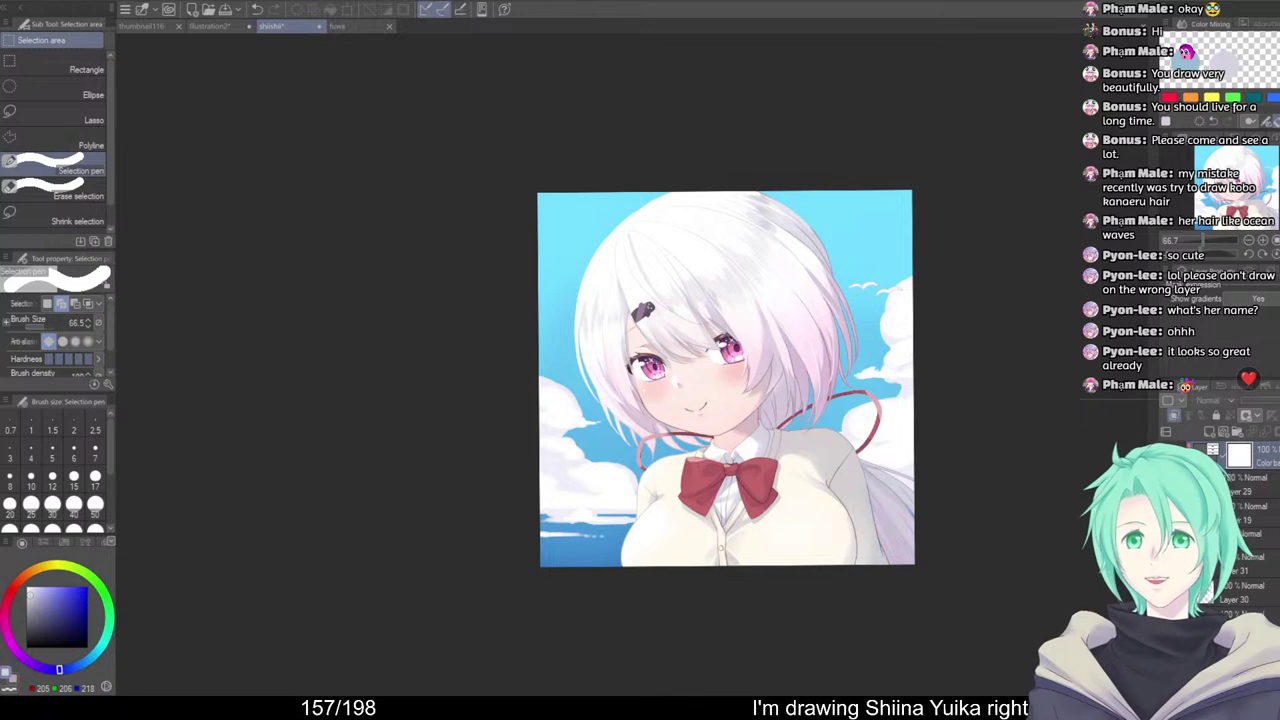
{"action": "left_click", "coordinate": [1167, 456]}
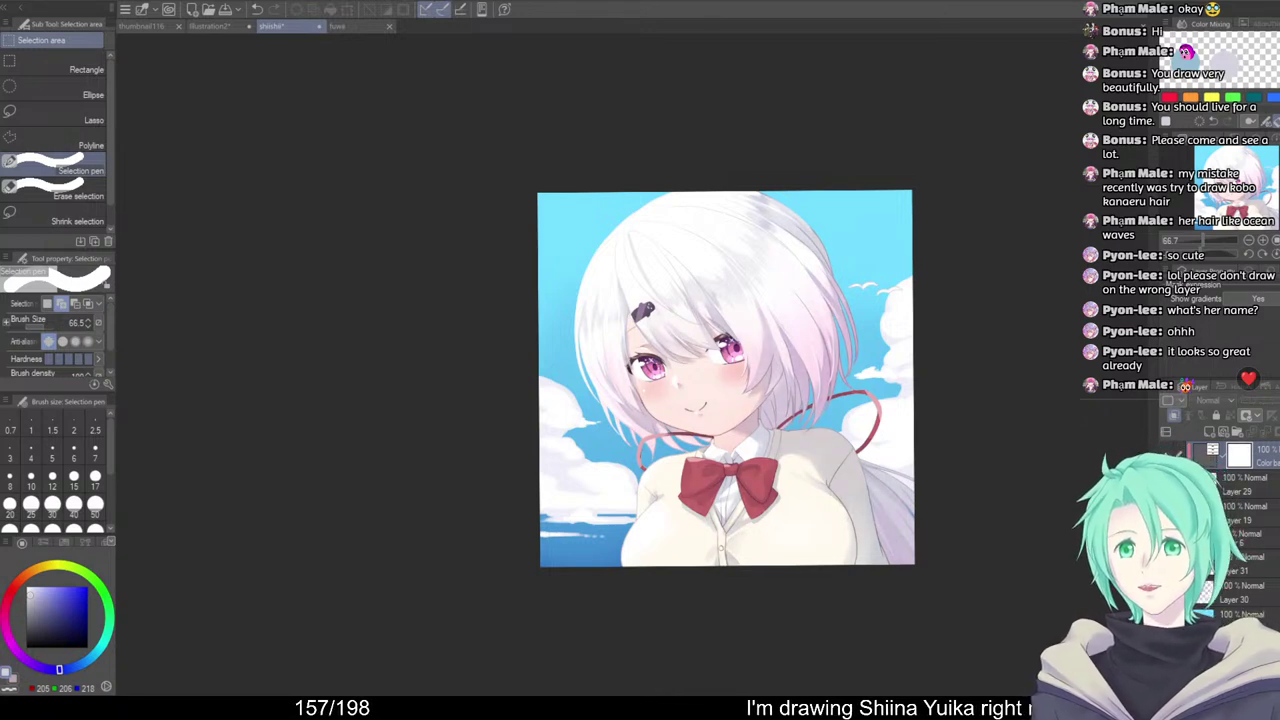
{"action": "left_click", "coordinate": [1167, 456]}
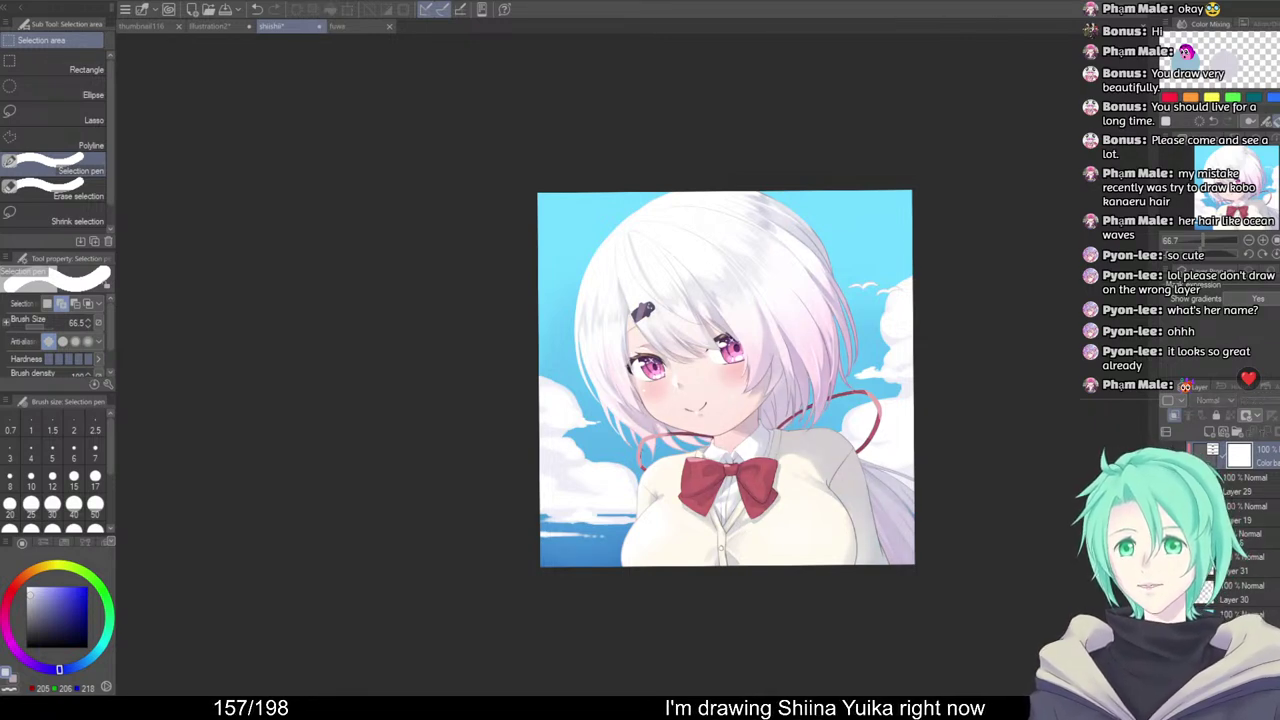
Compare the portrait with the color balance correction hidden and shown, checking the face, hair and full picture
{"action": "scroll", "coordinate": [1043, 434], "scroll_direction": "up", "scroll_amount": 4}
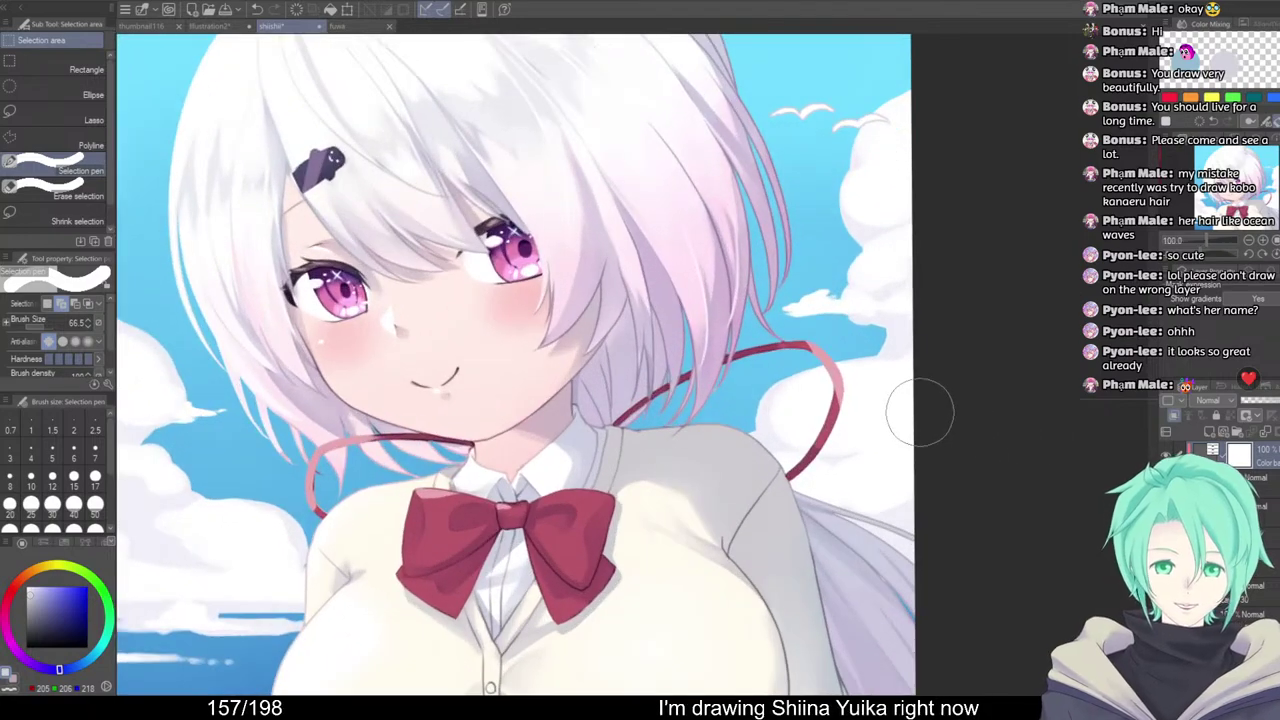
{"action": "scroll", "coordinate": [920, 412], "scroll_direction": "down", "scroll_amount": 2}
{"action": "scroll", "coordinate": [920, 412], "scroll_direction": "up", "scroll_amount": 3}
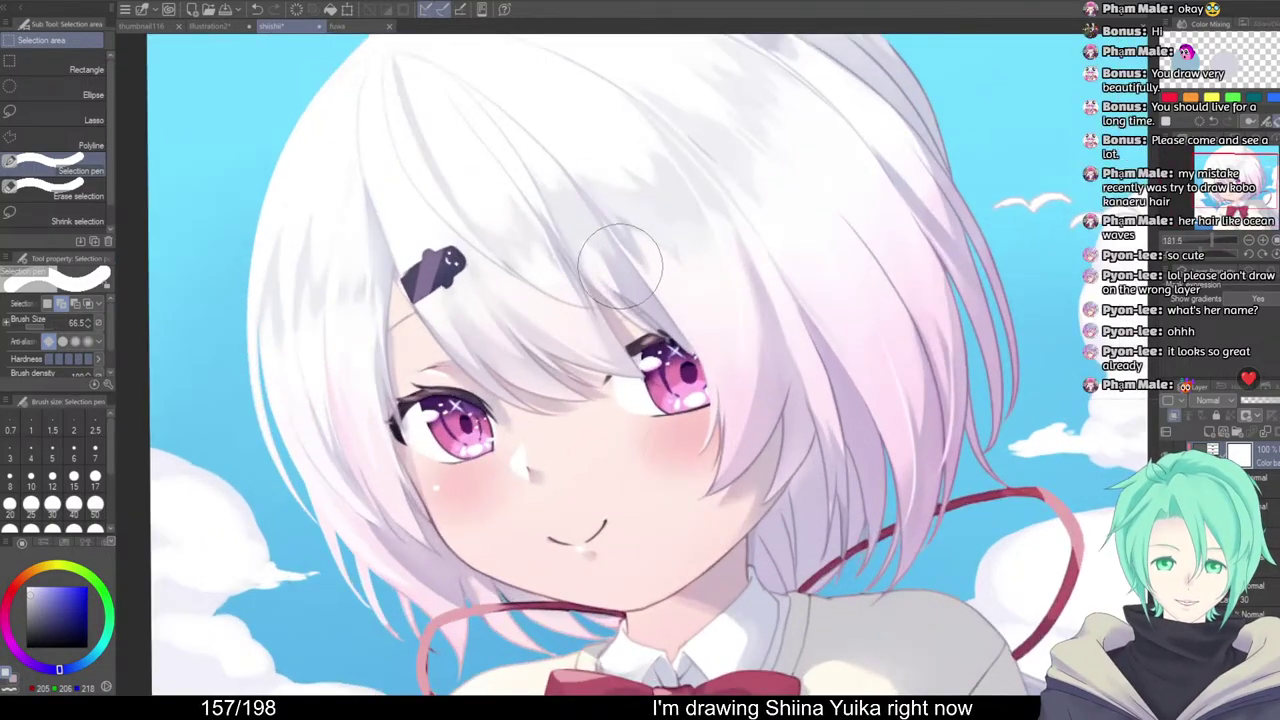
{"action": "scroll", "coordinate": [920, 412], "scroll_direction": "down", "scroll_amount": 3}
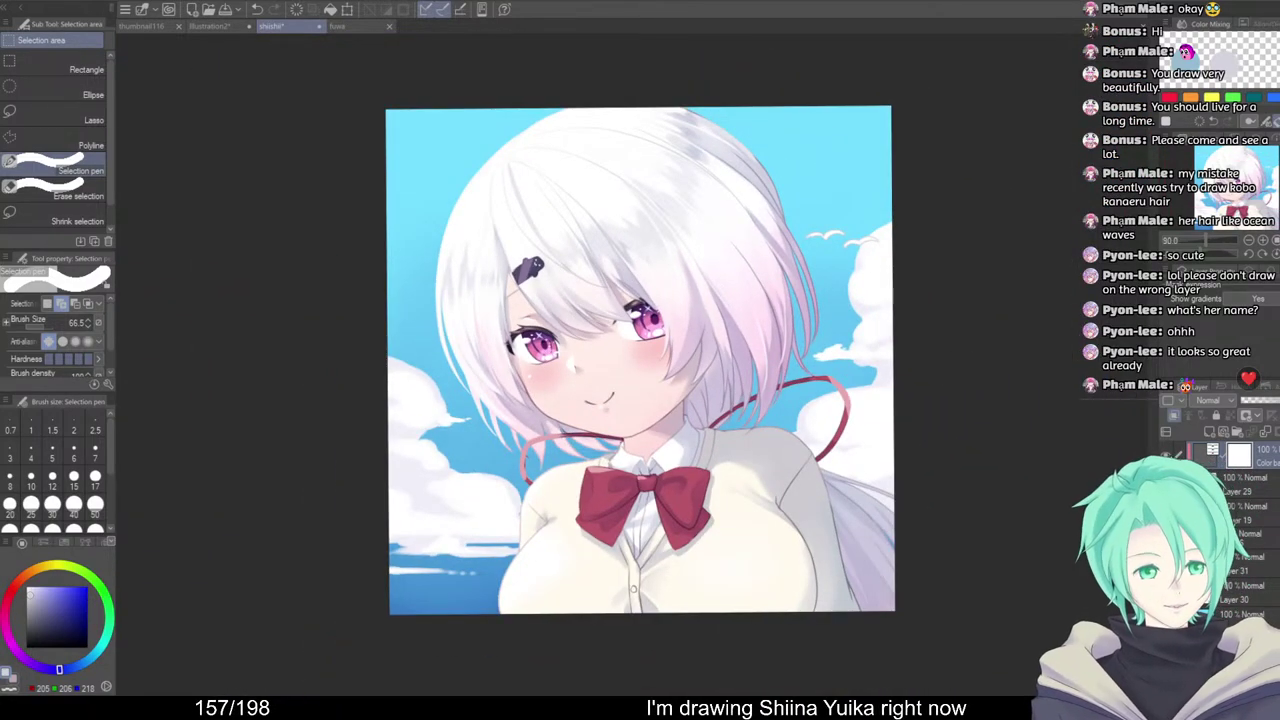
{"action": "left_click", "coordinate": [1167, 455]}
{"action": "left_click", "coordinate": [1167, 455]}
{"action": "left_click", "coordinate": [1167, 455]}
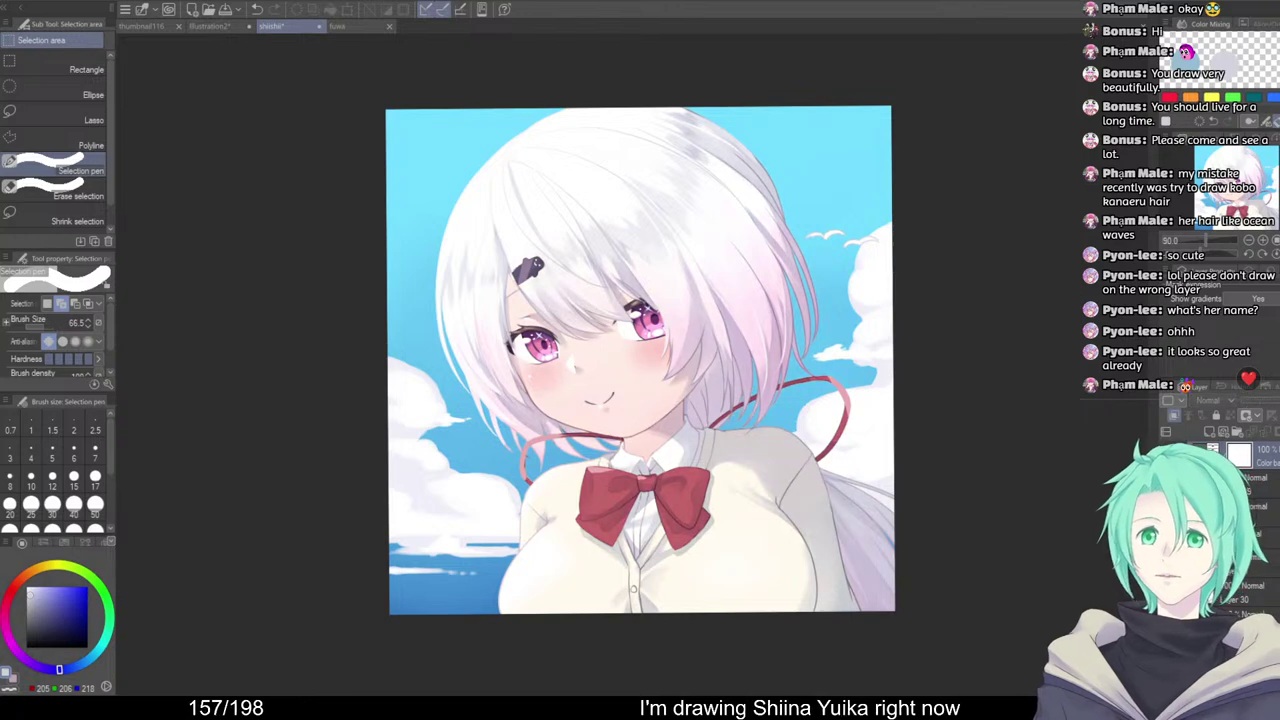
{"action": "left_click", "coordinate": [1167, 455]}
{"action": "left_click", "coordinate": [1167, 455]}
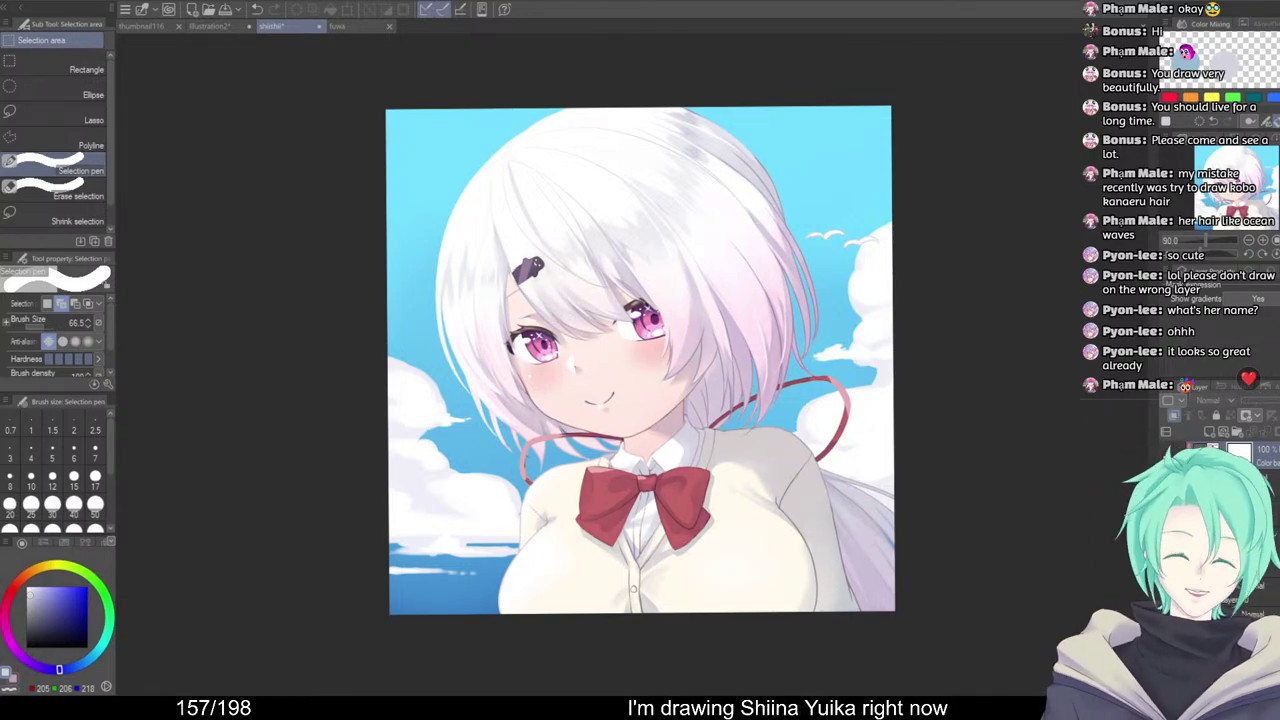
Create an Overlay layer above Layer 29 and brush a pale periwinkle tint at size 284.8 over the ponytail-side hair and sweater
{"action": "left_click", "coordinate": [1248, 461]}
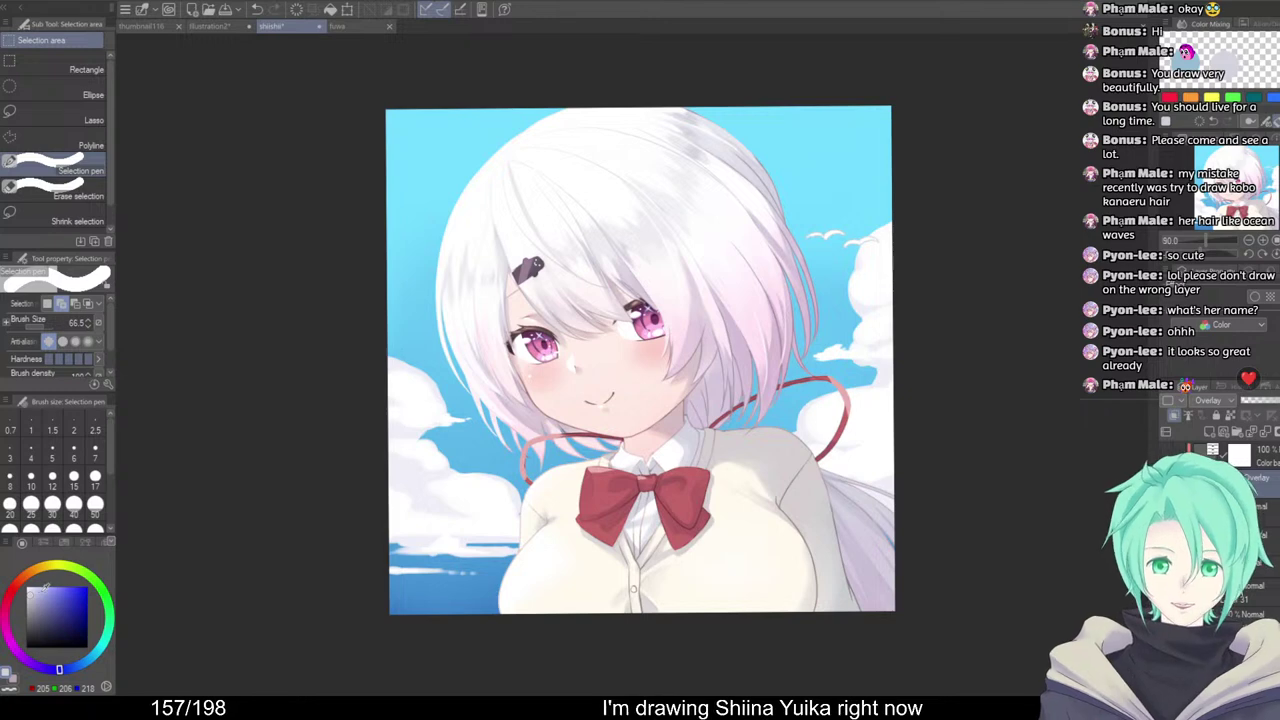
{"action": "key", "text": "b"}
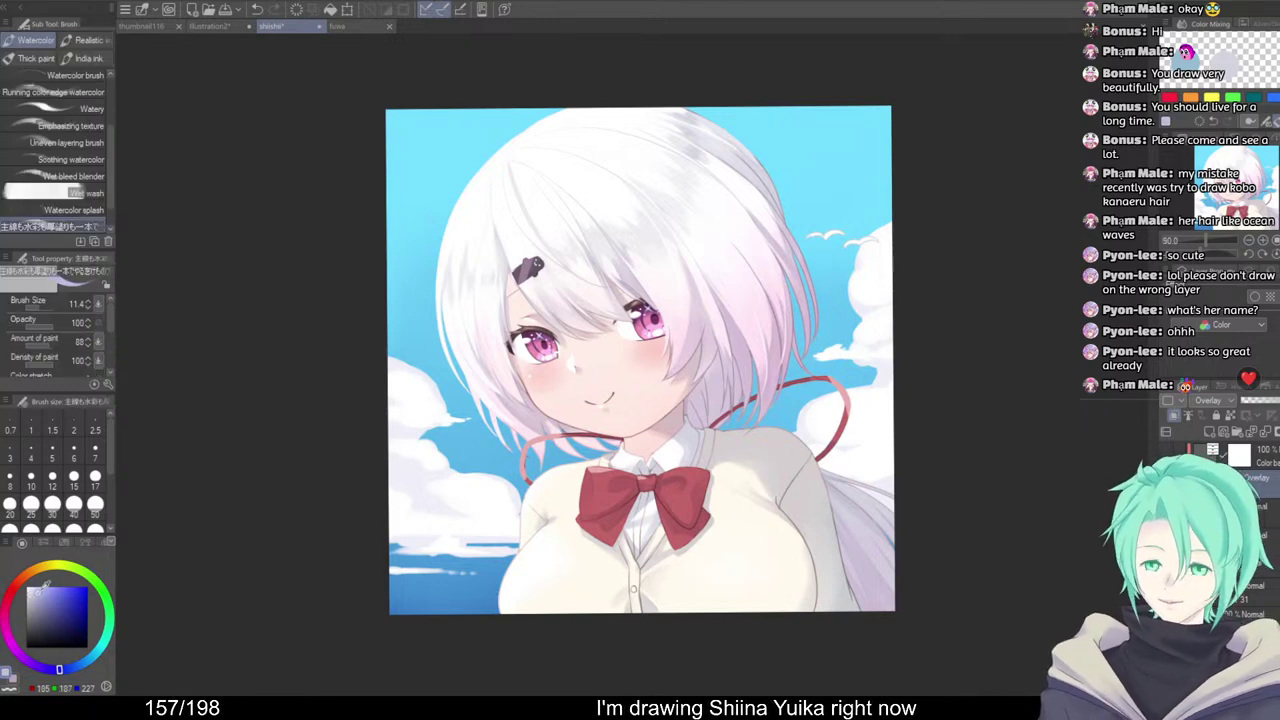
{"action": "left_click_drag", "start_coordinate": [804, 473], "coordinate": [848, 397]}
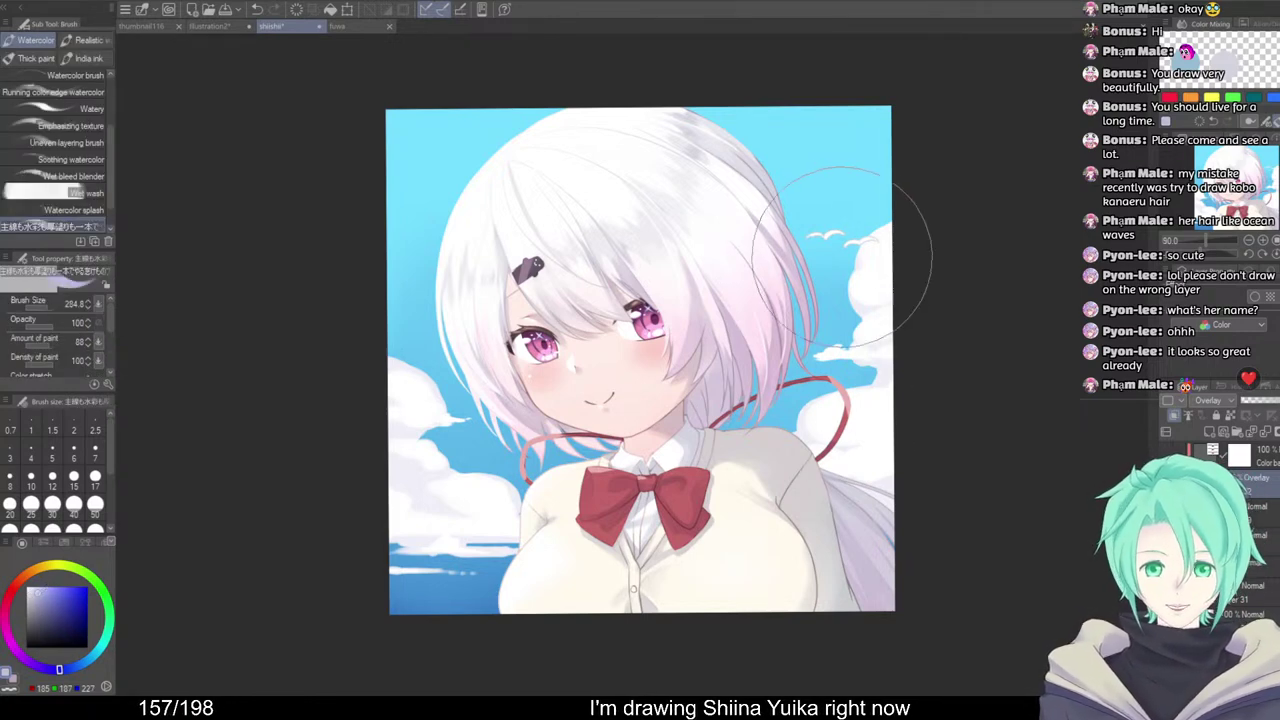
{"action": "mouse_move", "coordinate": [842, 272]}
{"action": "left_mouse_down"}
{"action": "mouse_move", "coordinate": [793, 365]}
{"action": "mouse_move", "coordinate": [773, 369]}
{"action": "mouse_move", "coordinate": [789, 436]}
{"action": "mouse_move", "coordinate": [859, 489]}
{"action": "mouse_move", "coordinate": [848, 583]}
{"action": "left_mouse_up"}
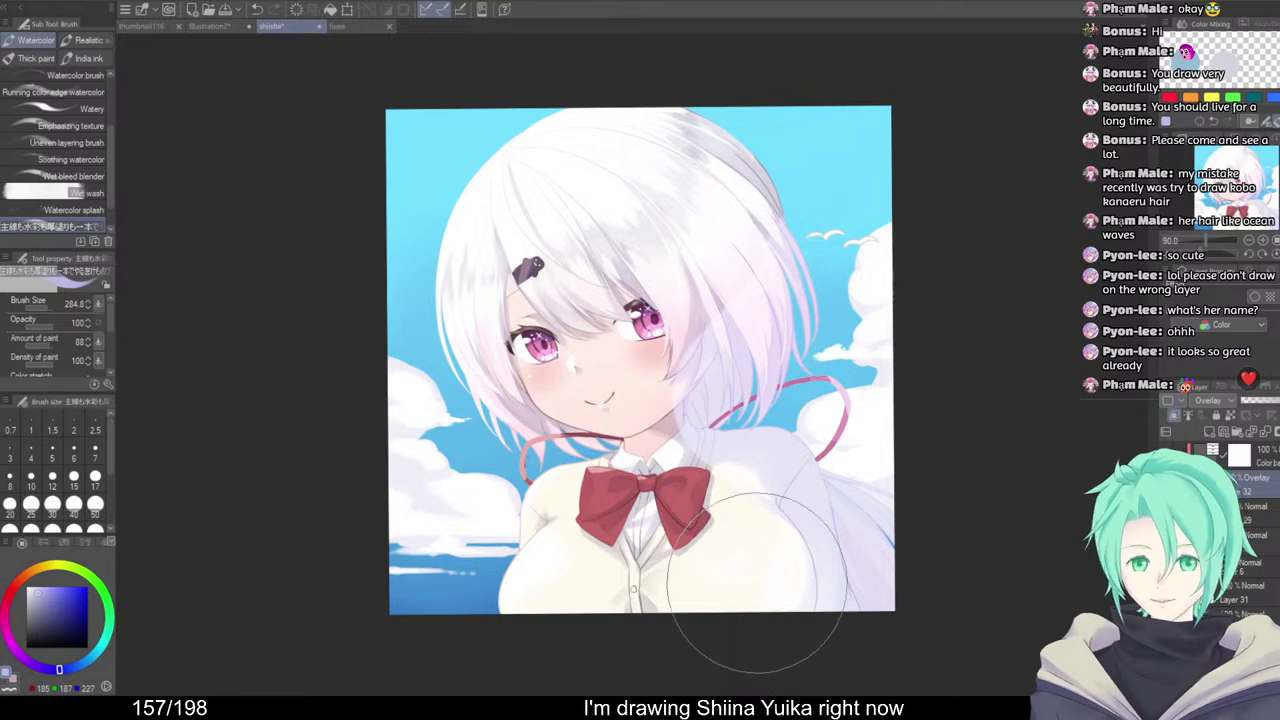
Brush a deeper blue-violet tint (RGB 98, 102, 174) over the ponytail-side hair and sweater and soften it with the Blend tool
{"action": "left_click", "coordinate": [53, 605]}
{"action": "mouse_move", "coordinate": [856, 299]}
{"action": "left_mouse_down"}
{"action": "mouse_move", "coordinate": [818, 331]}
{"action": "mouse_move", "coordinate": [798, 455]}
{"action": "mouse_move", "coordinate": [817, 583]}
{"action": "left_mouse_up"}
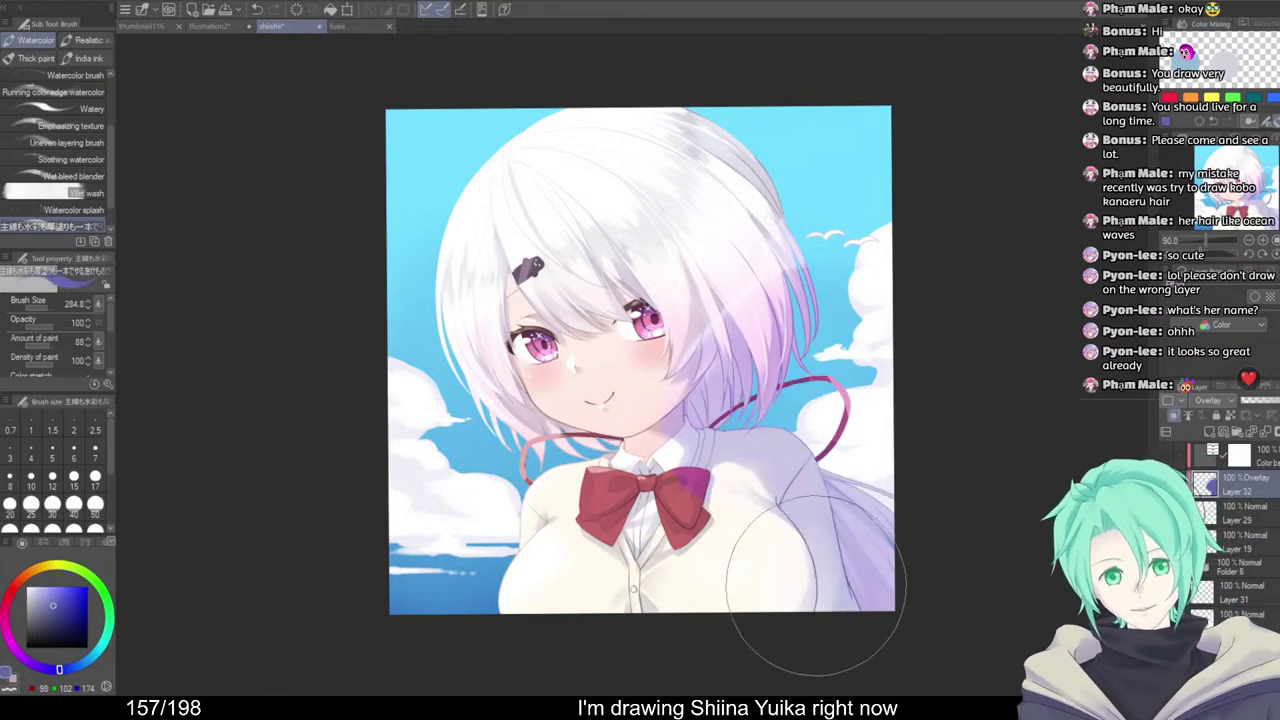
{"action": "key", "text": "j"}
{"action": "mouse_move", "coordinate": [752, 408]}
{"action": "left_mouse_down"}
{"action": "mouse_move", "coordinate": [732, 363]}
{"action": "mouse_move", "coordinate": [765, 245]}
{"action": "mouse_move", "coordinate": [737, 410]}
{"action": "mouse_move", "coordinate": [774, 355]}
{"action": "mouse_move", "coordinate": [702, 413]}
{"action": "mouse_move", "coordinate": [817, 485]}
{"action": "left_mouse_up"}
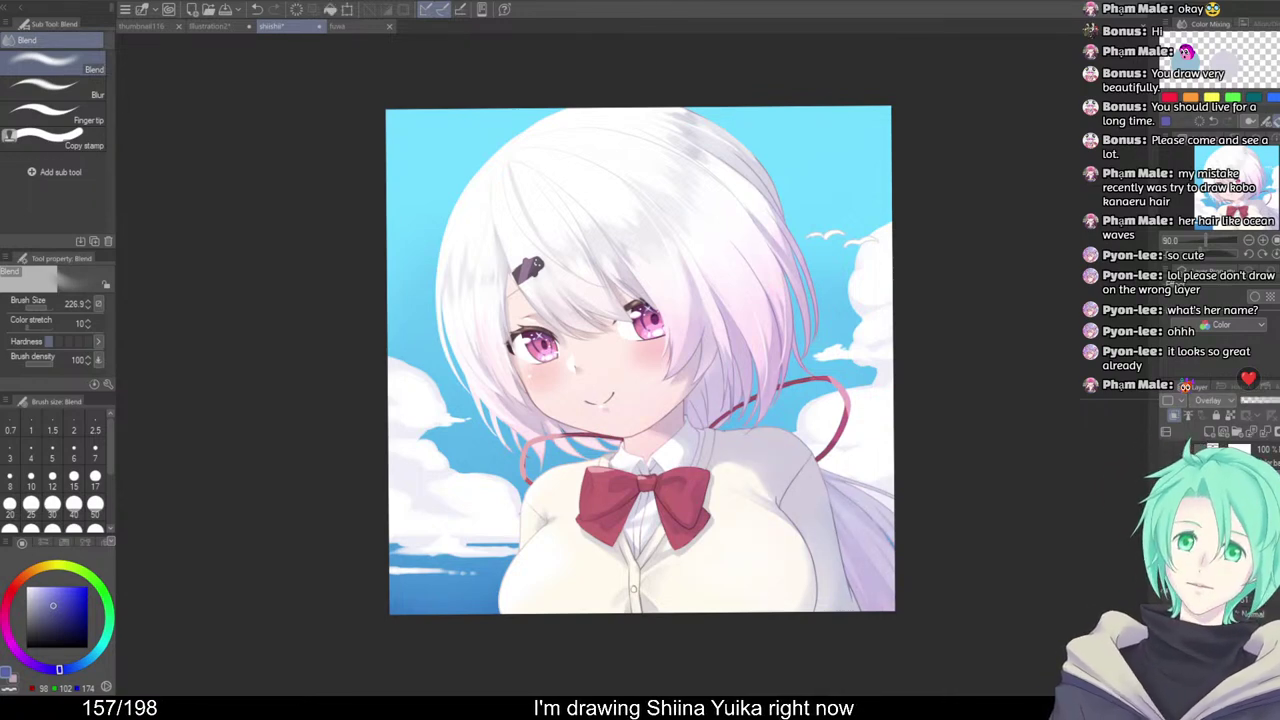
Add a bluer tint (RGB 98, 130, 174) to the Overlay layer over the lower hair and ponytail, and blend it
{"action": "left_click", "coordinate": [79, 664]}
{"action": "key", "text": "b"}
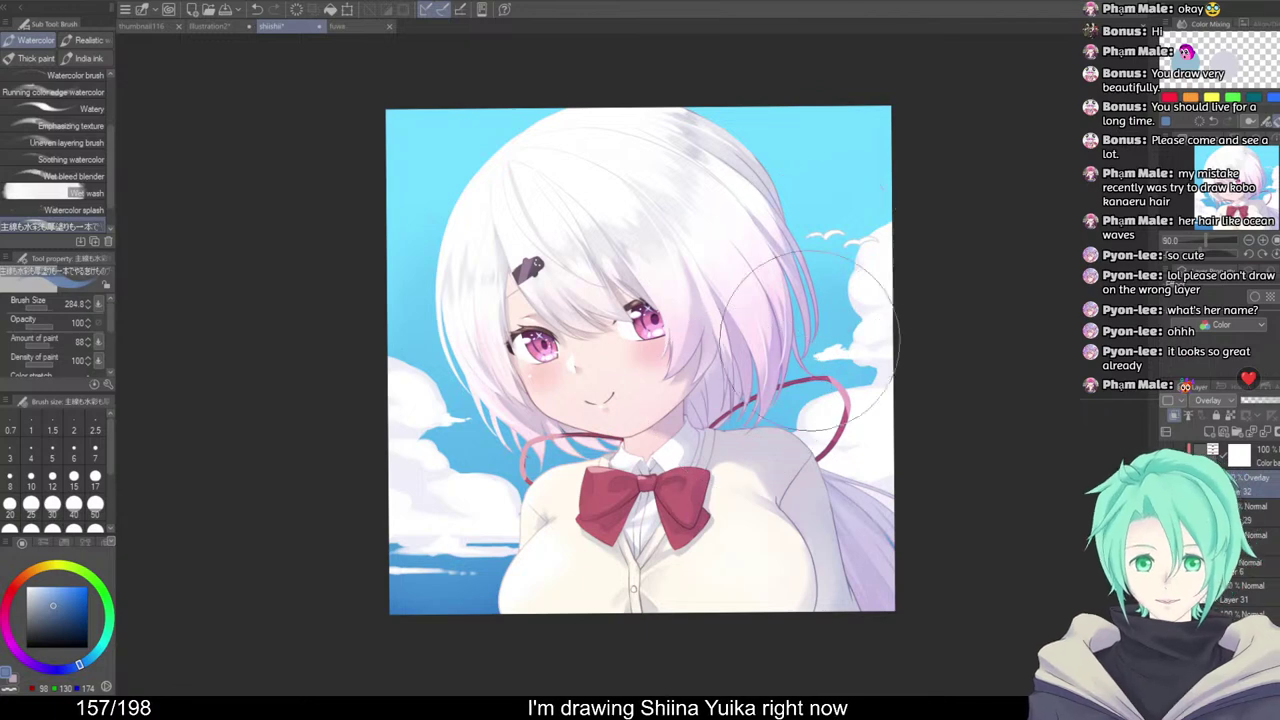
{"action": "key", "text": "j"}
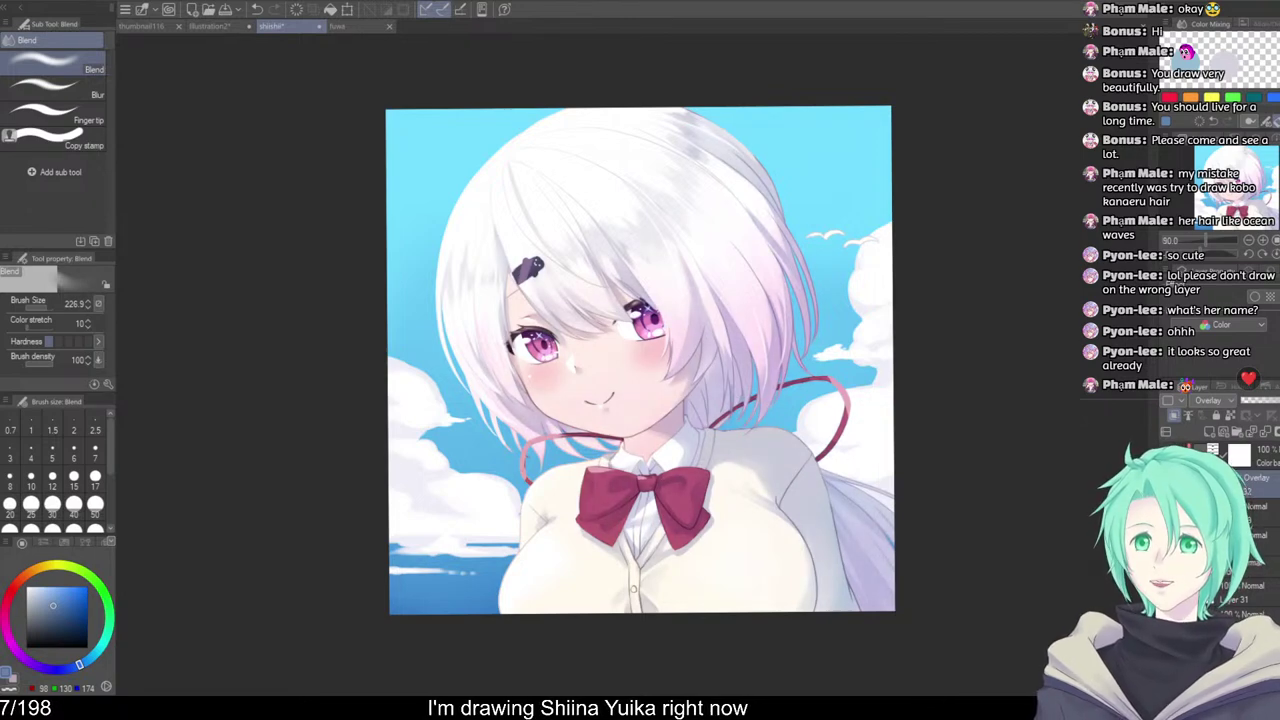
Erase and blend part of the color balance layer's mask, and lower the layer's opacity to 43%
{"action": "key", "text": "e"}
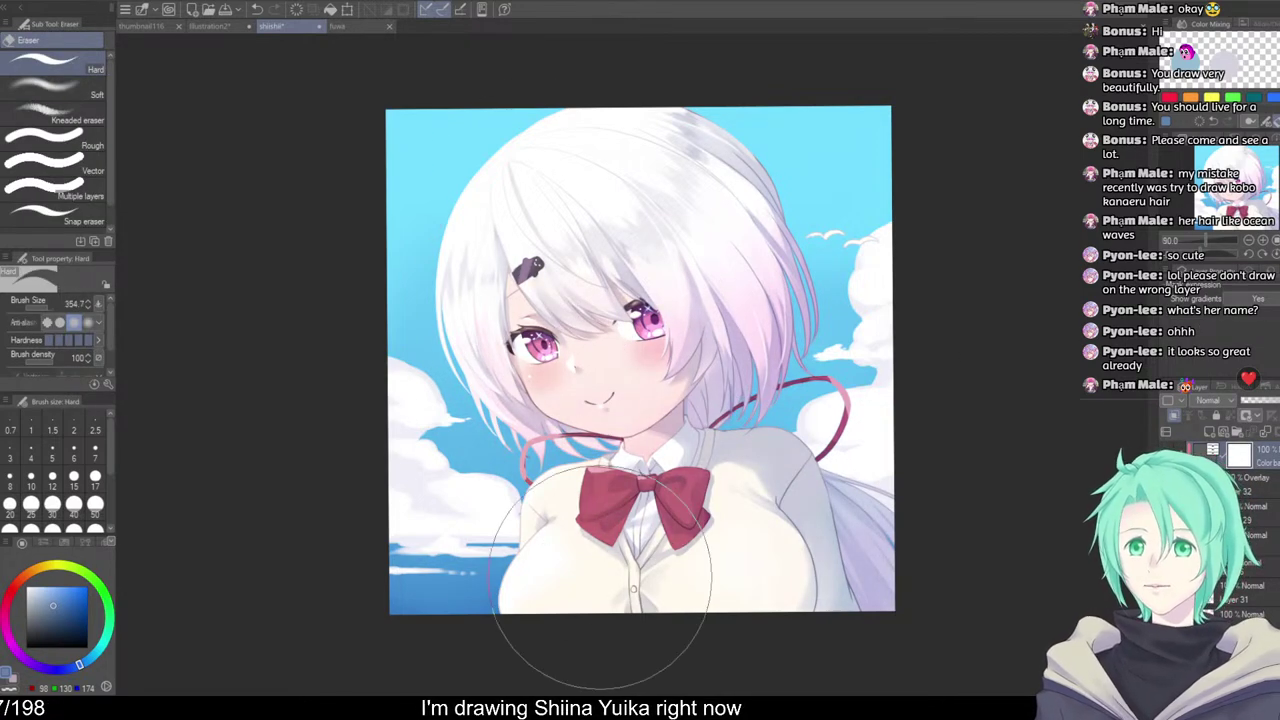
{"action": "key", "text": "j"}
{"action": "mouse_move", "coordinate": [683, 345]}
{"action": "left_mouse_down"}
{"action": "mouse_move", "coordinate": [506, 266]}
{"action": "mouse_move", "coordinate": [482, 378]}
{"action": "mouse_move", "coordinate": [707, 343]}
{"action": "mouse_move", "coordinate": [775, 415]}
{"action": "left_mouse_up"}
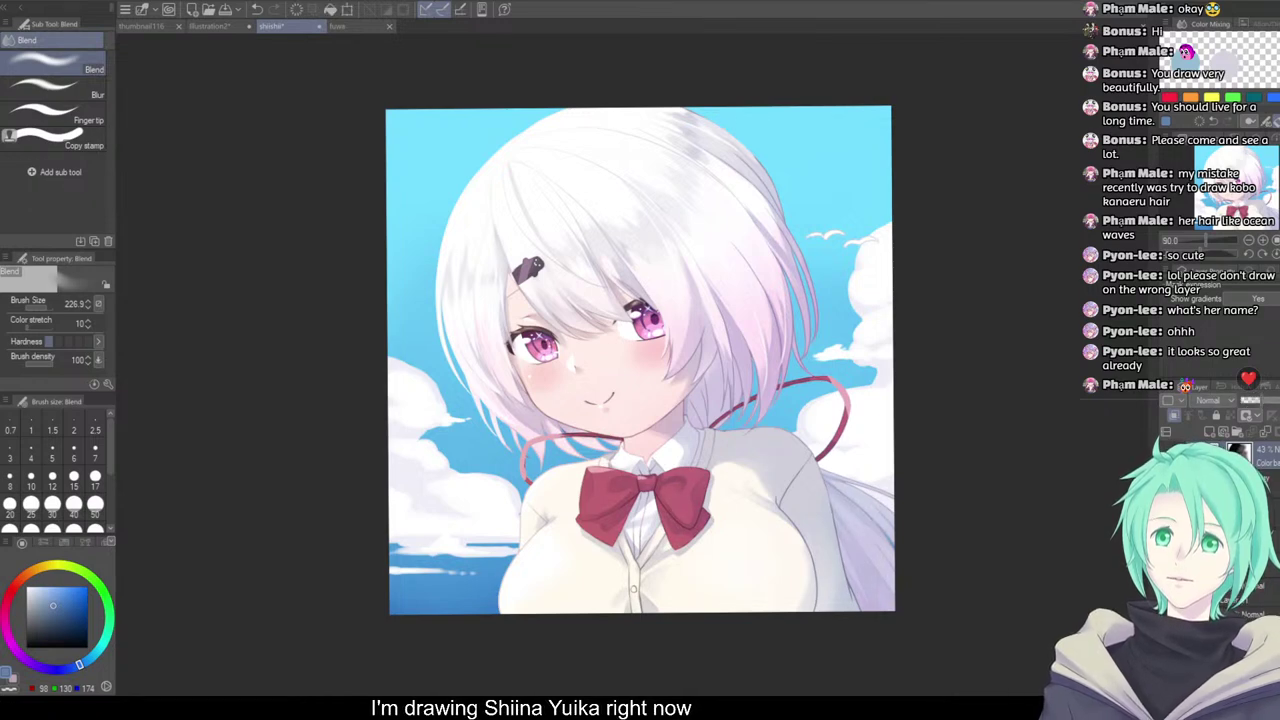
Examine the color correction and overlay tint across the whole portrait at different zoom levels
{"action": "left_click_drag", "start_coordinate": [874, 455], "coordinate": [882, 481]}
{"action": "scroll", "coordinate": [886, 500], "scroll_direction": "down", "scroll_amount": 1}
{"action": "left_click_drag", "start_coordinate": [937, 557], "coordinate": [1010, 508]}
{"action": "scroll", "coordinate": [970, 526], "scroll_direction": "down", "scroll_amount": 1}
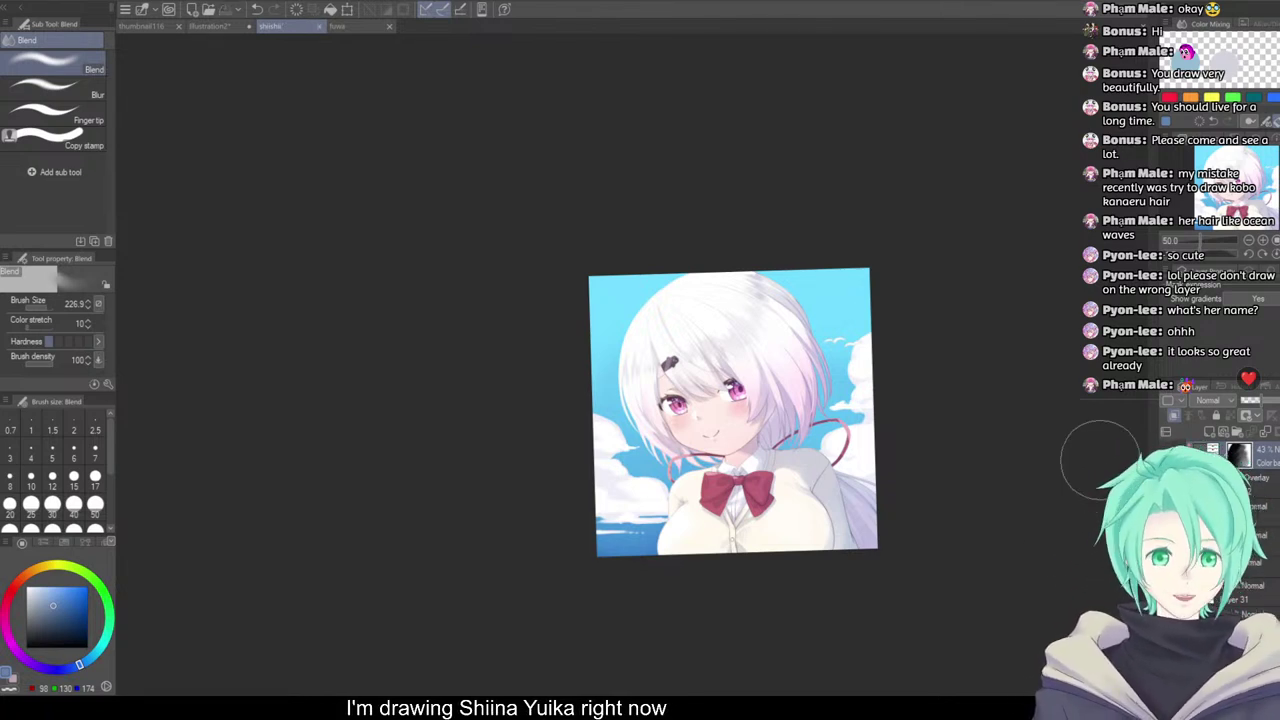
{"action": "left_click", "coordinate": [1250, 480]}
{"action": "left_click_drag", "start_coordinate": [956, 449], "coordinate": [912, 452]}
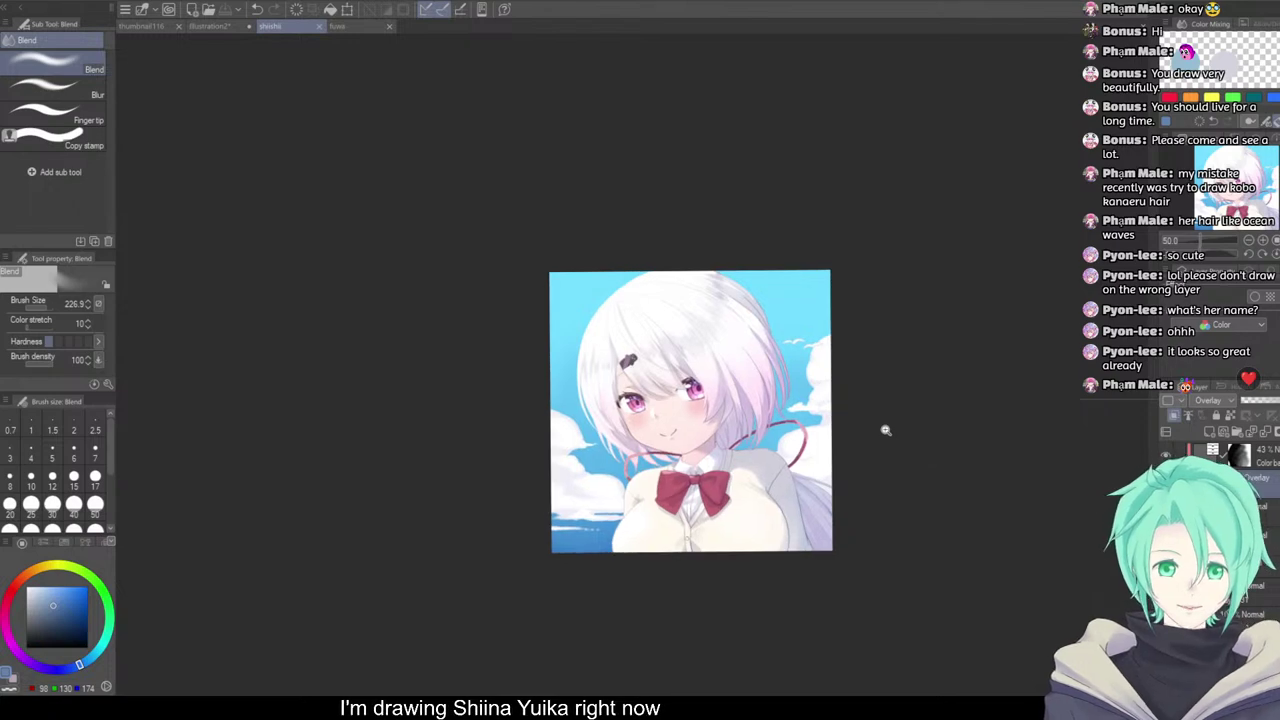
{"action": "left_click", "coordinate": [838, 434], "text": "ctrl"}
{"action": "scroll", "coordinate": [845, 445], "scroll_direction": "down", "scroll_amount": 3}
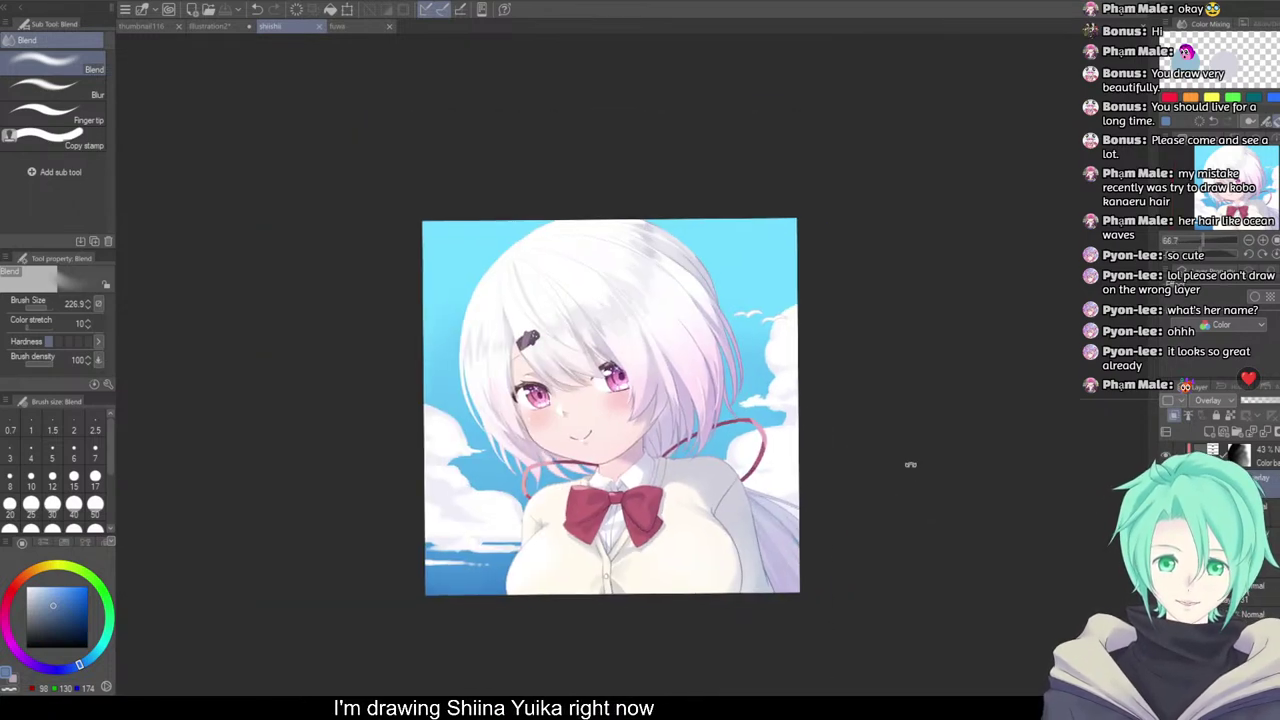
{"action": "left_click_drag", "start_coordinate": [837, 443], "coordinate": [860, 451]}
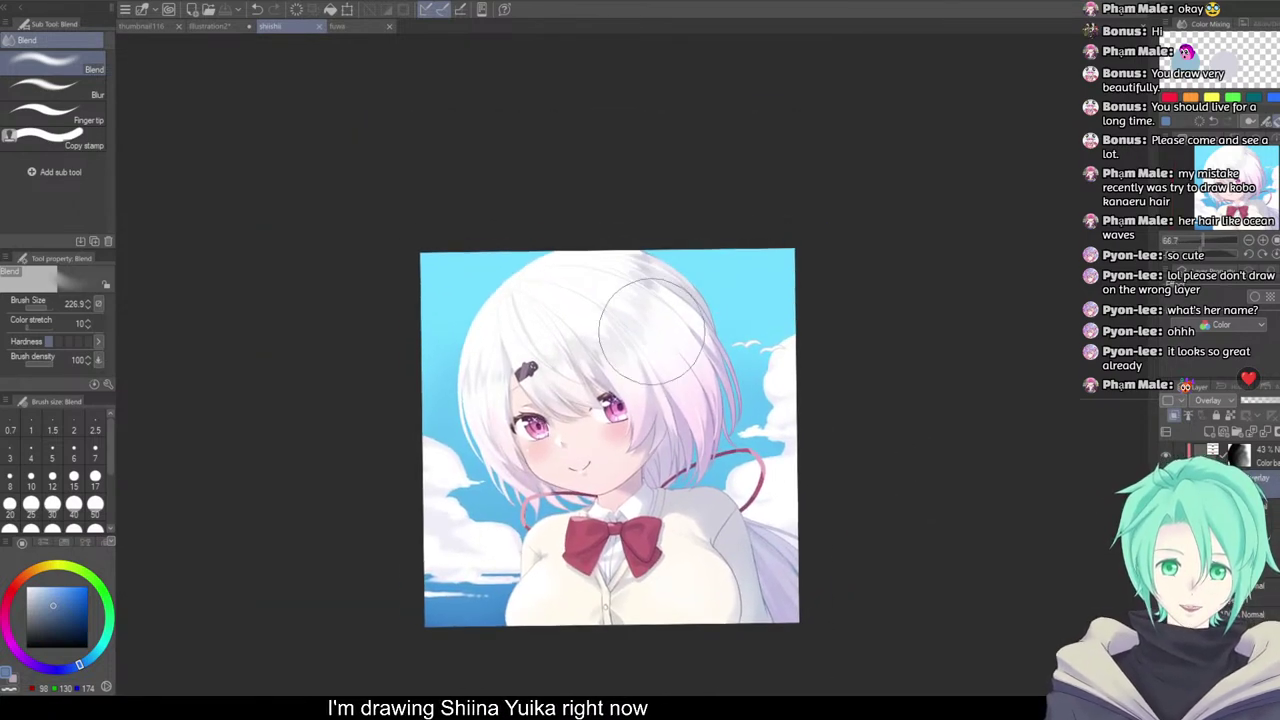
{"action": "scroll", "coordinate": [647, 333], "scroll_direction": "up", "scroll_amount": 3}
{"action": "scroll", "coordinate": [659, 334], "scroll_direction": "down", "scroll_amount": 3}
{"action": "left_click_drag", "start_coordinate": [682, 359], "coordinate": [683, 335]}
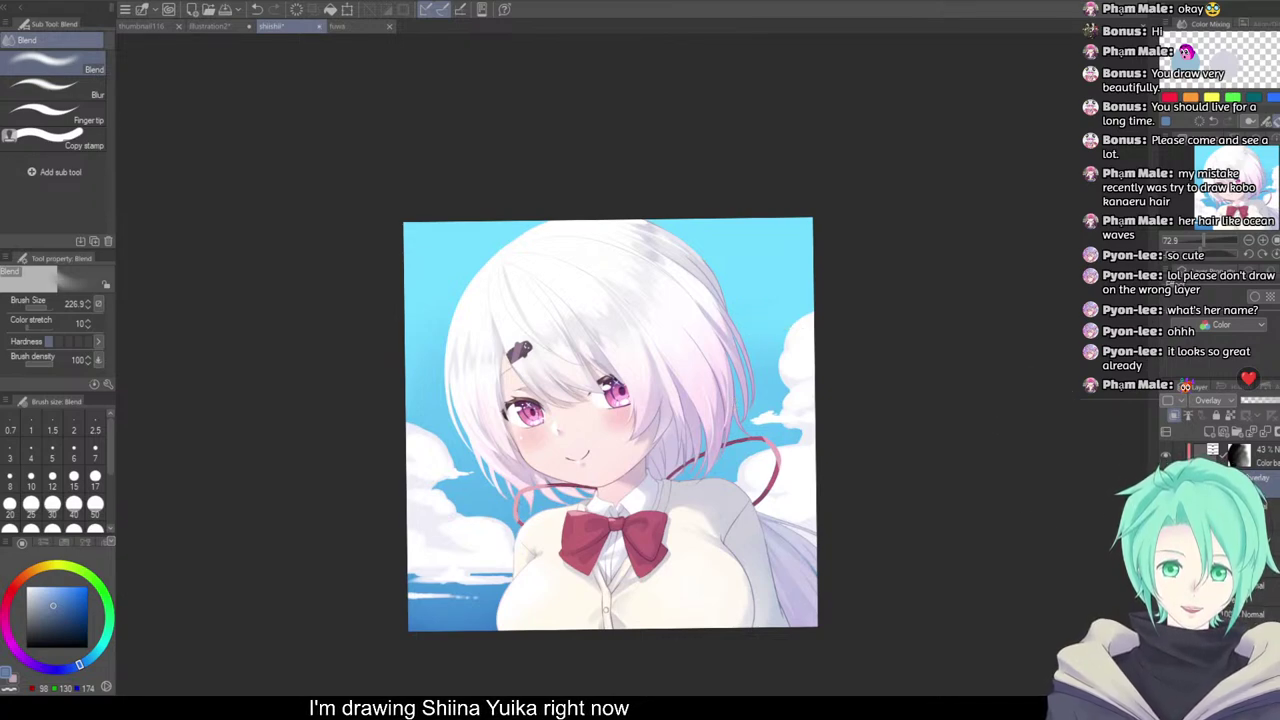
Move both seagulls into the open sky just above the cloud beside the hair with a transform
{"action": "key", "text": "ctrl+t"}
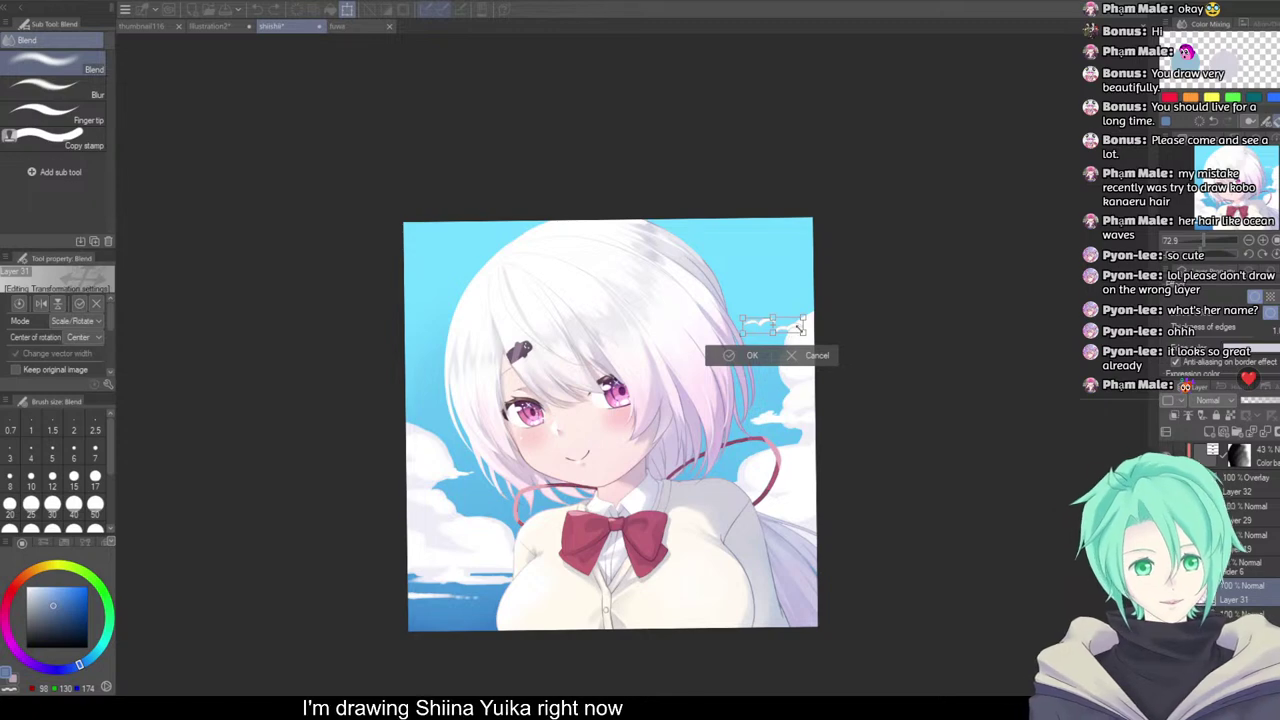
{"action": "left_click_drag", "start_coordinate": [772, 325], "coordinate": [797, 311]}
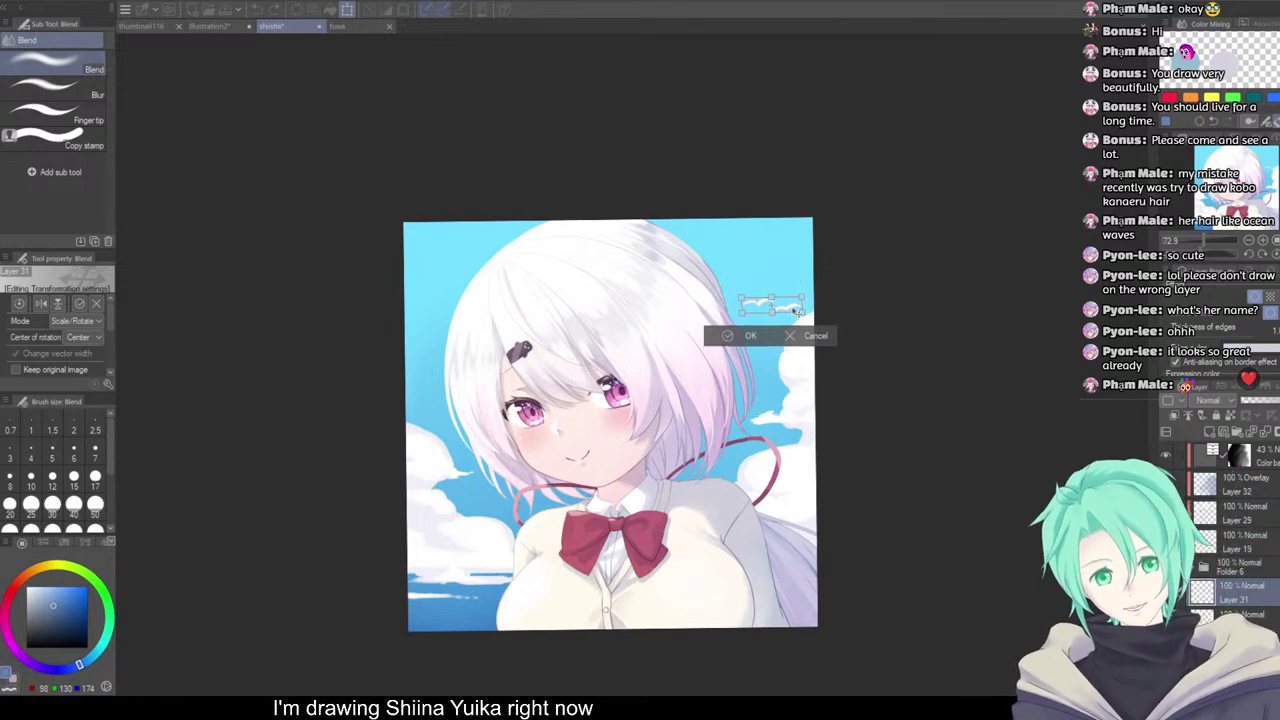
{"action": "left_click", "coordinate": [750, 335]}
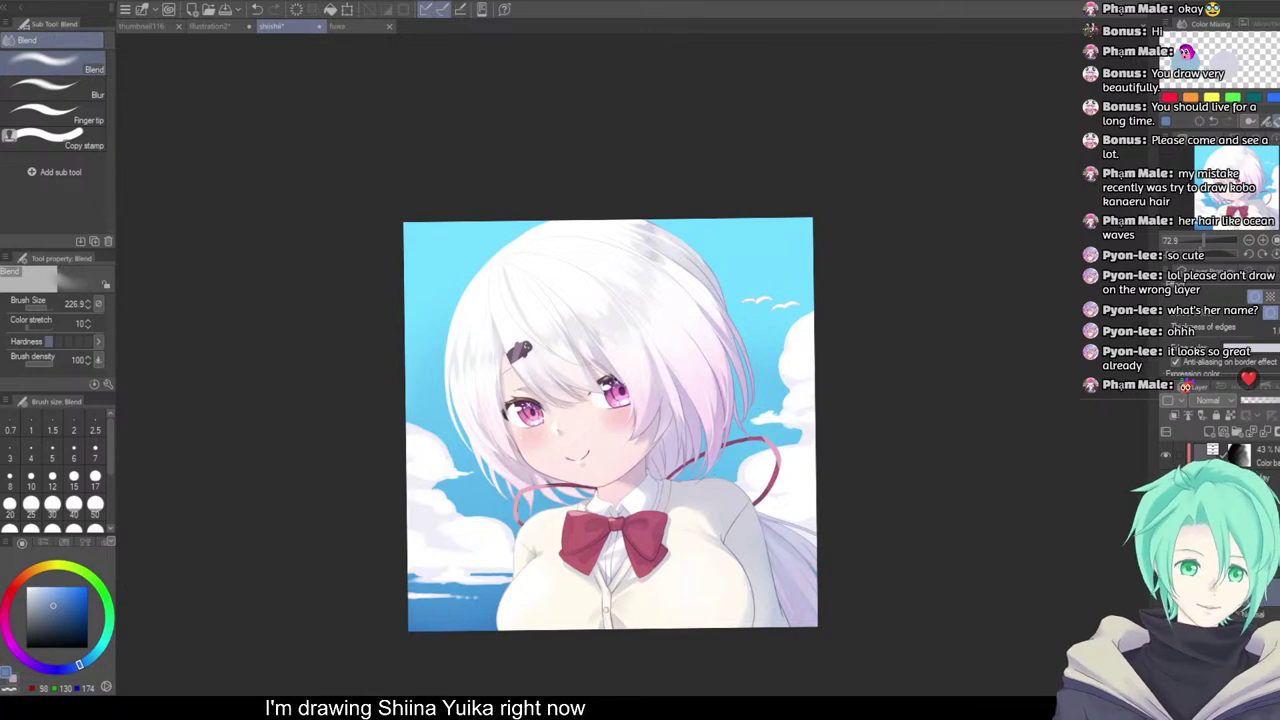
Turn off the border effect on the seagull layer, and check the whole portrait
{"action": "left_click", "coordinate": [1255, 297]}
{"action": "scroll", "coordinate": [870, 405], "scroll_direction": "down", "scroll_amount": 5}
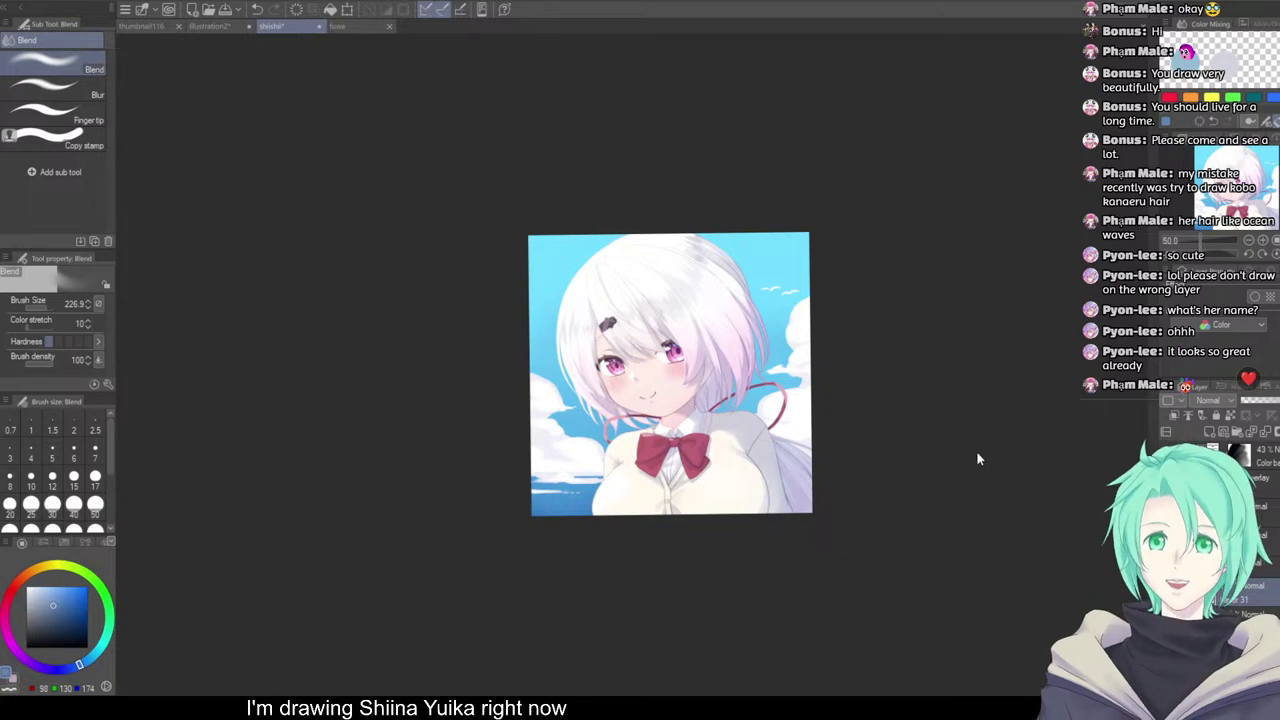
{"action": "scroll", "coordinate": [824, 452], "scroll_direction": "up", "scroll_amount": 3}
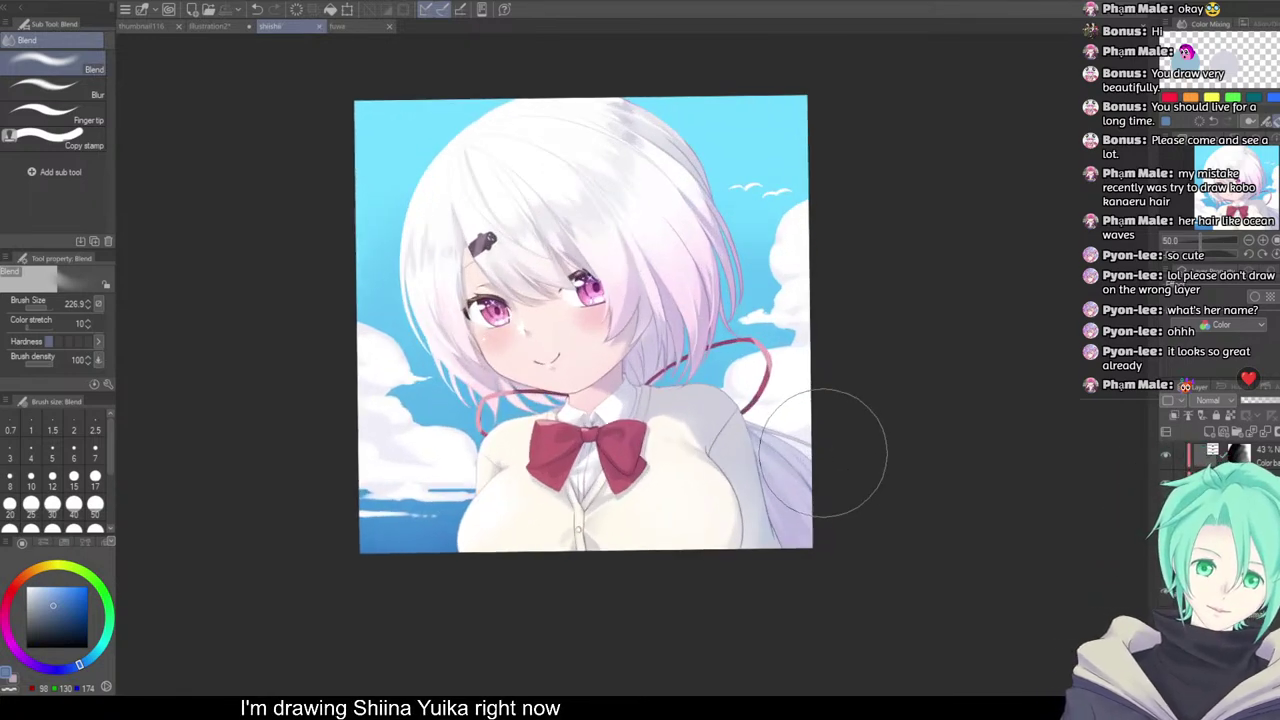
{"action": "scroll", "coordinate": [505, 305], "scroll_direction": "up", "scroll_amount": 3}
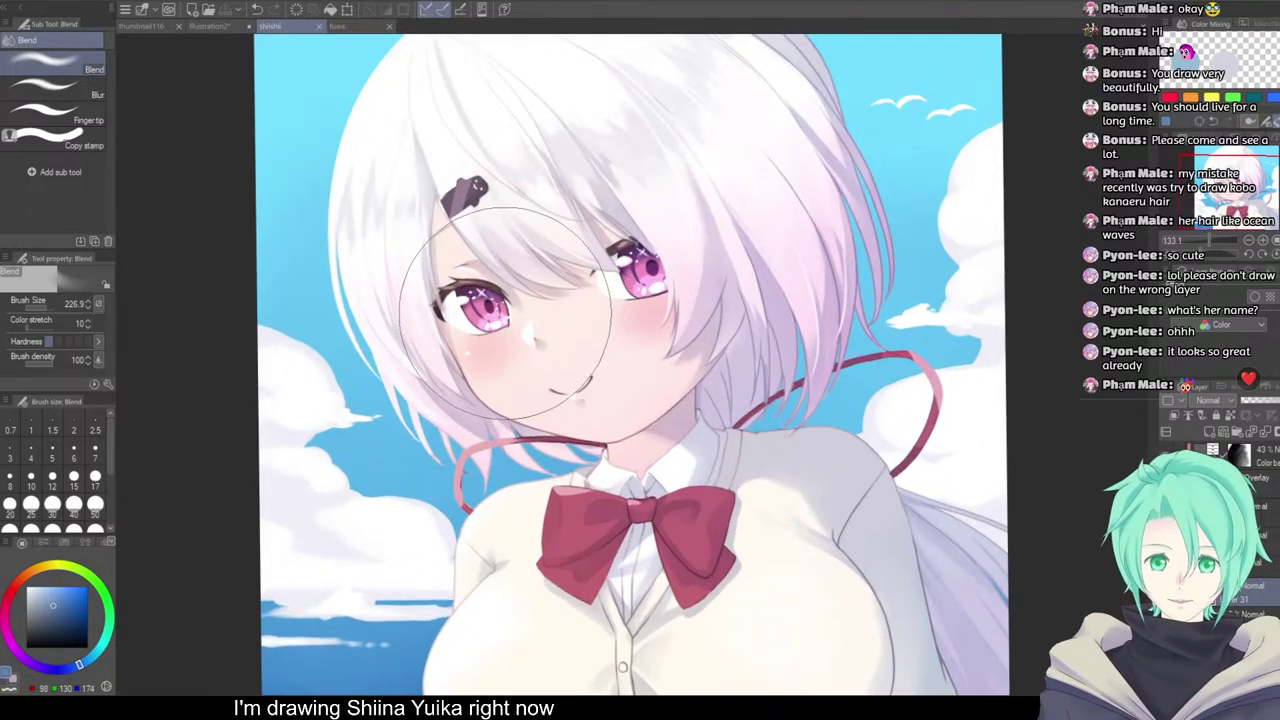
{"action": "scroll", "coordinate": [505, 305], "scroll_direction": "down", "scroll_amount": 3}
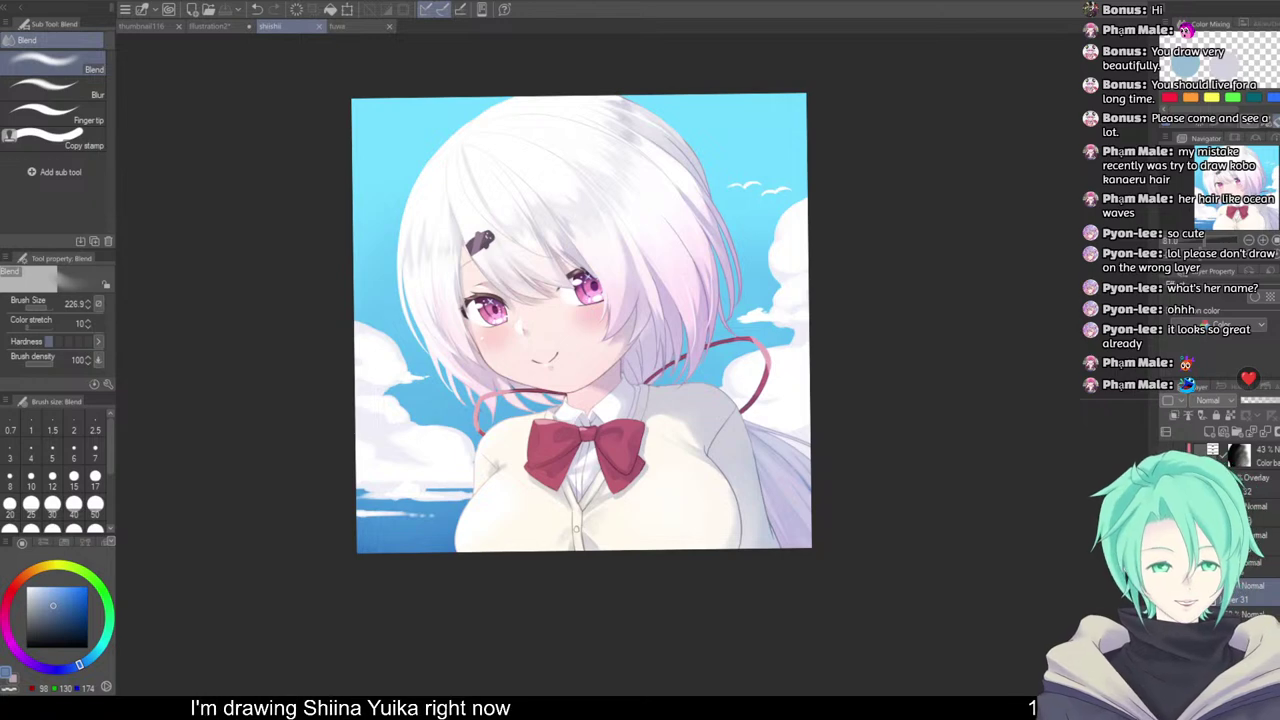
Copy a merged version of the whole portrait and paste it twice above the color balance layer, keeping the original layers
{"action": "left_click", "coordinate": [1250, 457]}
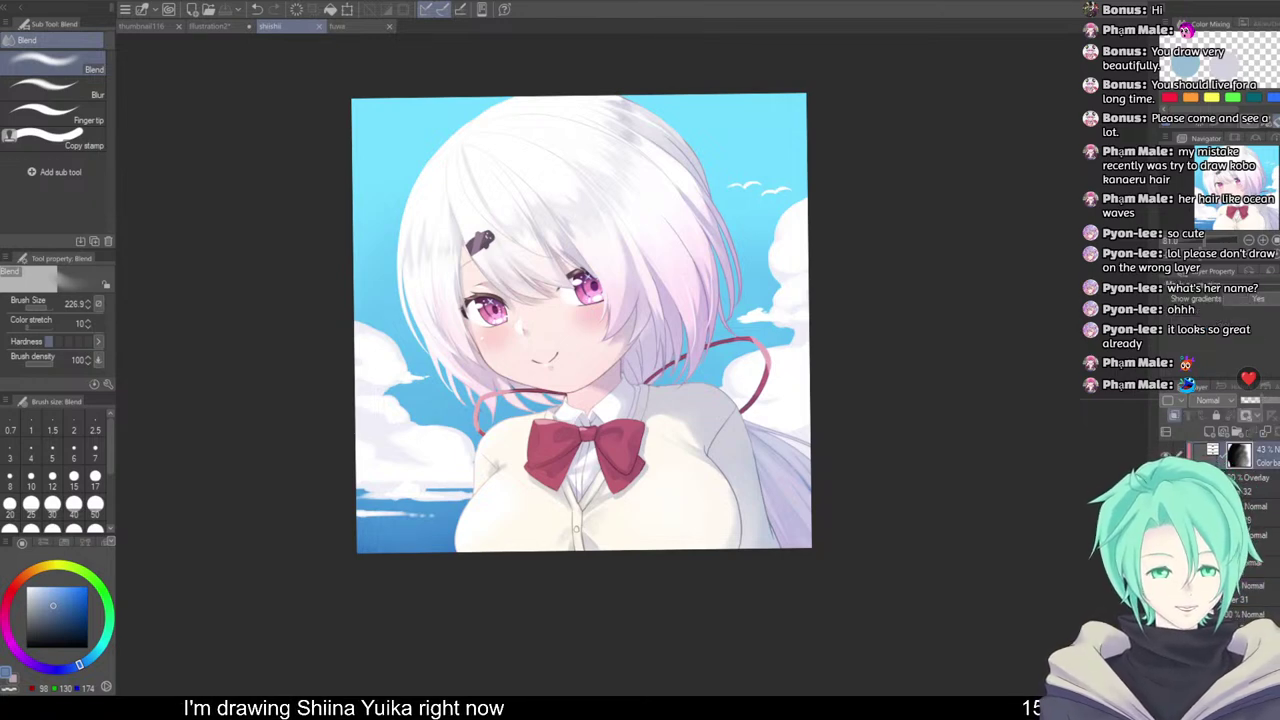
{"action": "key", "text": "ctrl+shift+e"}
{"action": "key", "text": "ctrl+a"}
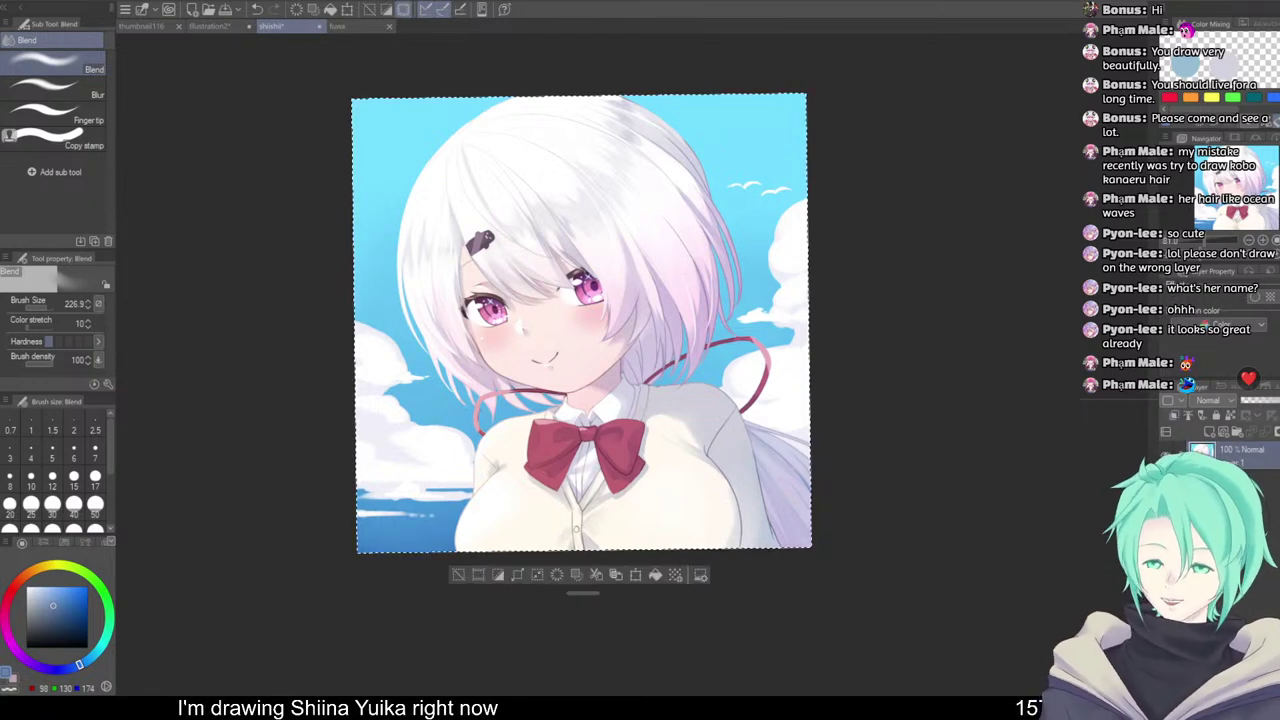
{"action": "key", "text": "ctrl+d"}
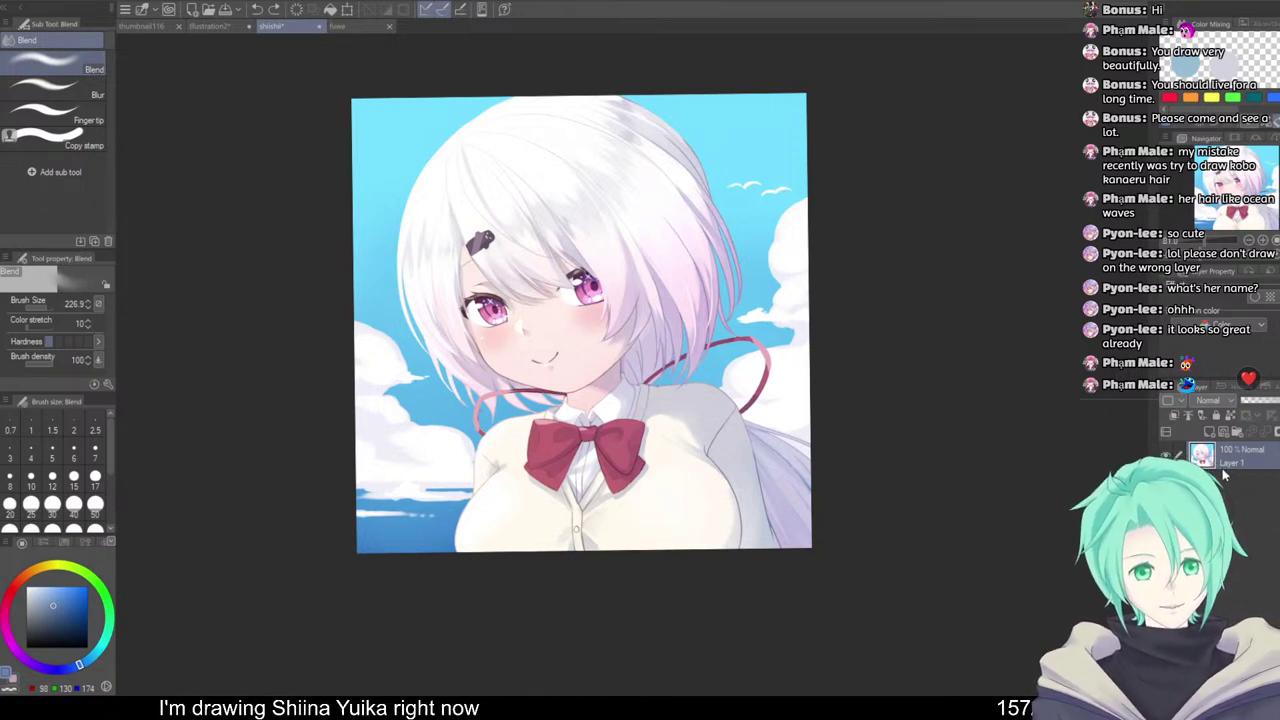
{"action": "left_click", "coordinate": [1249, 458]}
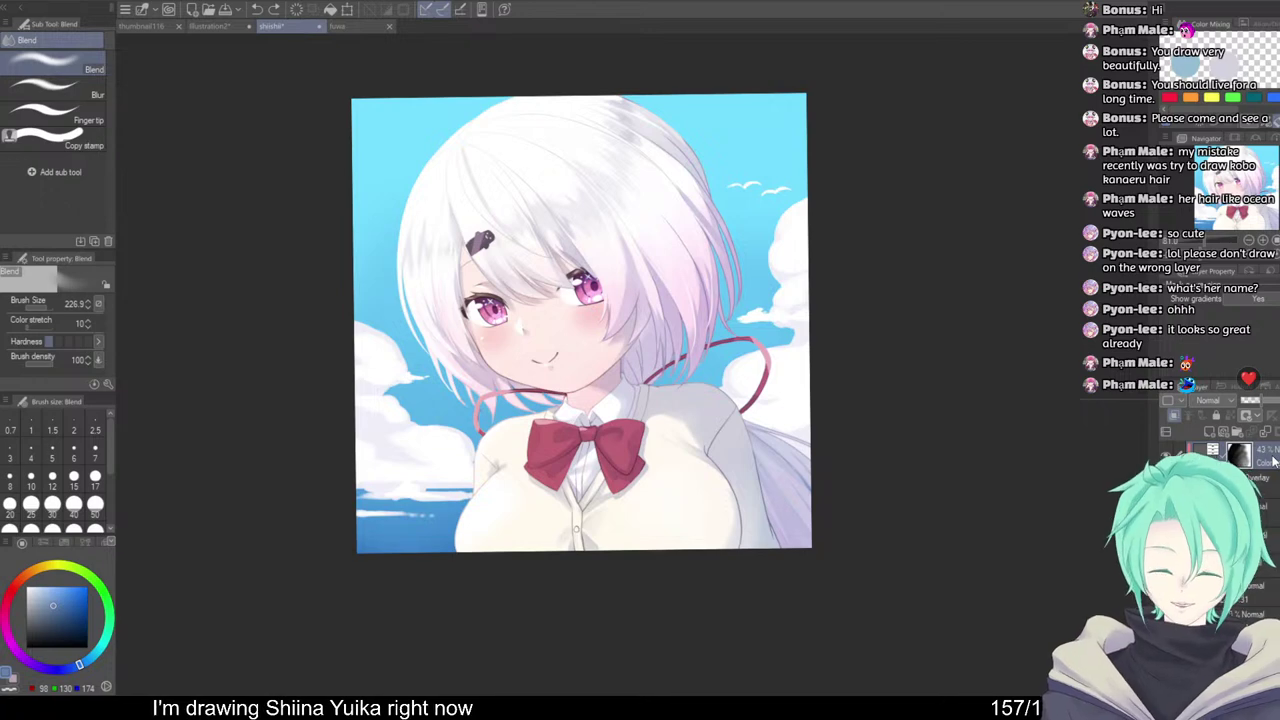
{"action": "key", "text": "ctrl+v"}
{"action": "key", "text": "ctrl+v"}
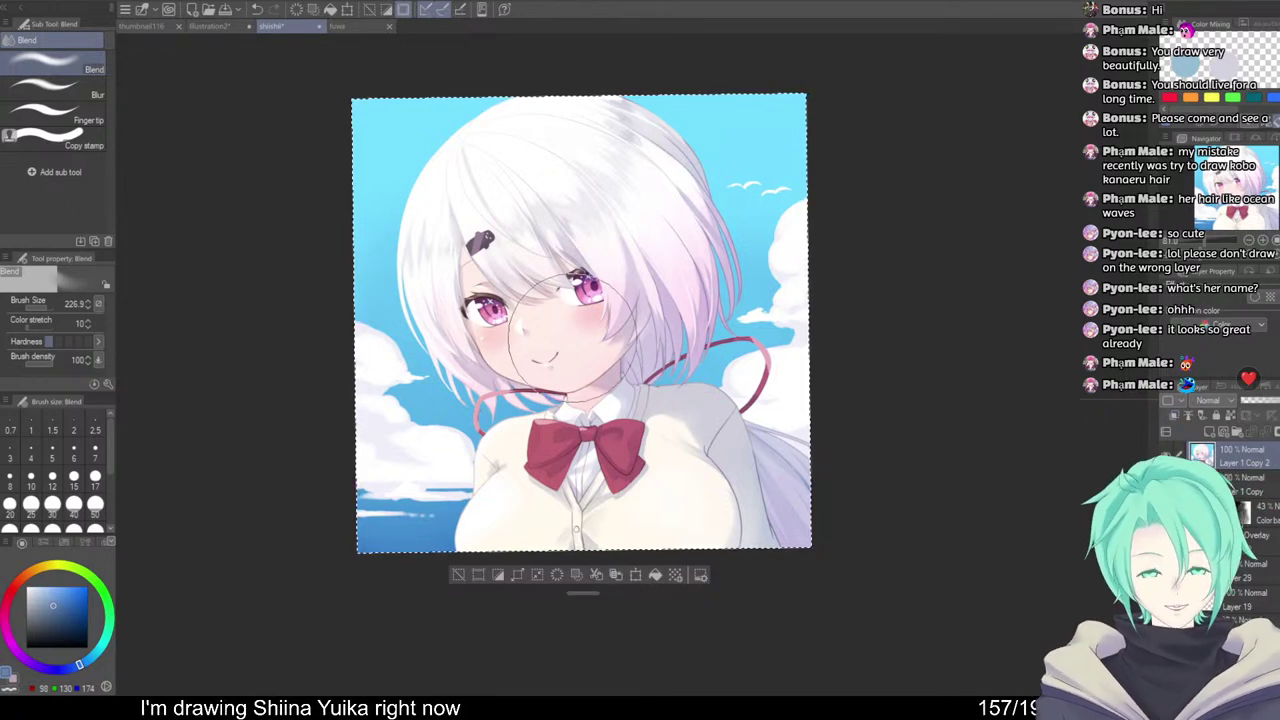
Try to soften the outer areas of the top merged copy with the Blur brush at size 295.5
{"action": "left_click", "coordinate": [62, 89]}
{"action": "key", "text": "ctrl+d"}
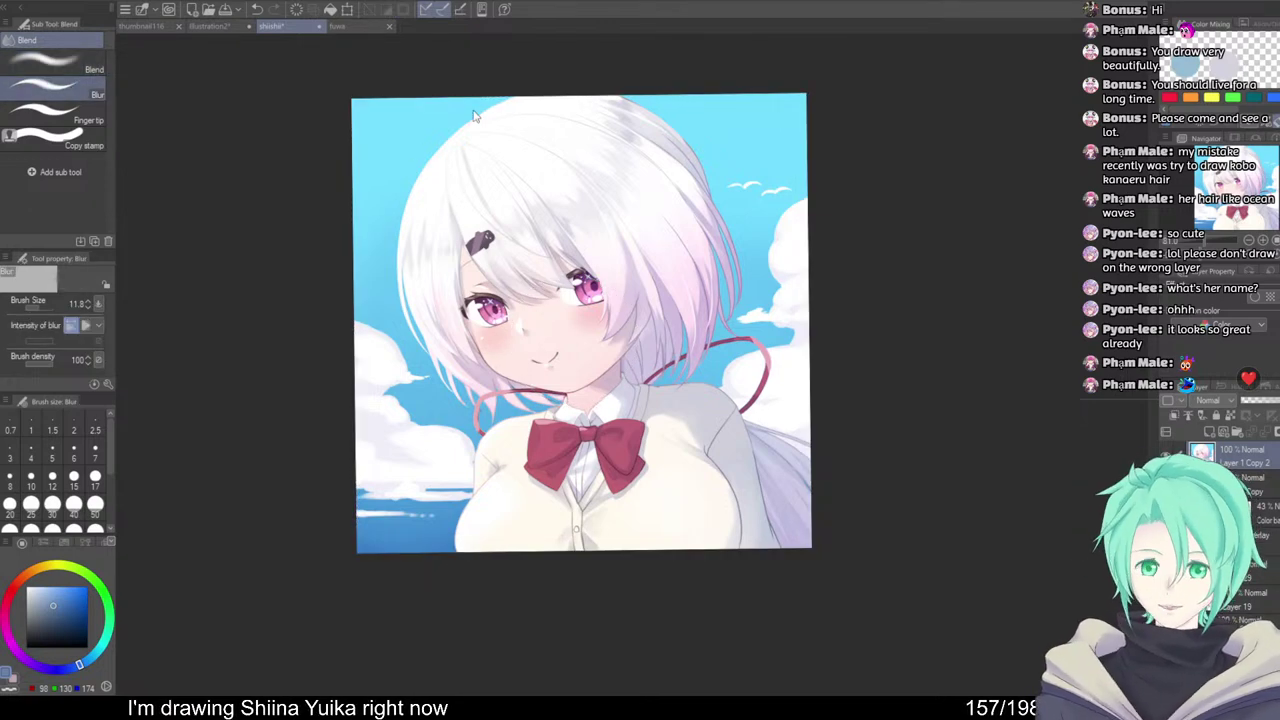
{"action": "mouse_move", "coordinate": [475, 116]}
{"action": "left_mouse_down"}
{"action": "mouse_move", "coordinate": [468, 185]}
{"action": "mouse_move", "coordinate": [460, 122]}
{"action": "mouse_move", "coordinate": [355, 247]}
{"action": "mouse_move", "coordinate": [489, 589]}
{"action": "mouse_move", "coordinate": [758, 462]}
{"action": "mouse_move", "coordinate": [687, 137]}
{"action": "mouse_move", "coordinate": [387, 187]}
{"action": "mouse_move", "coordinate": [331, 425]}
{"action": "left_mouse_up"}
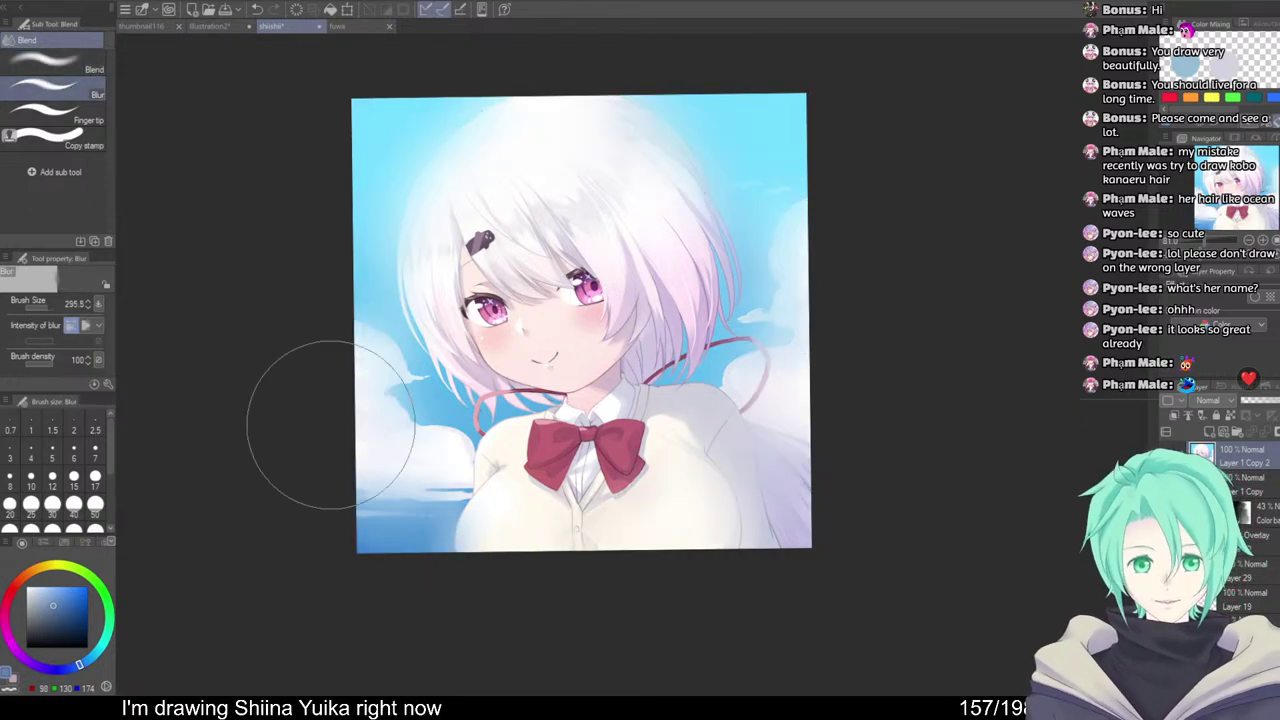
{"action": "key", "text": "ctrl+z"}
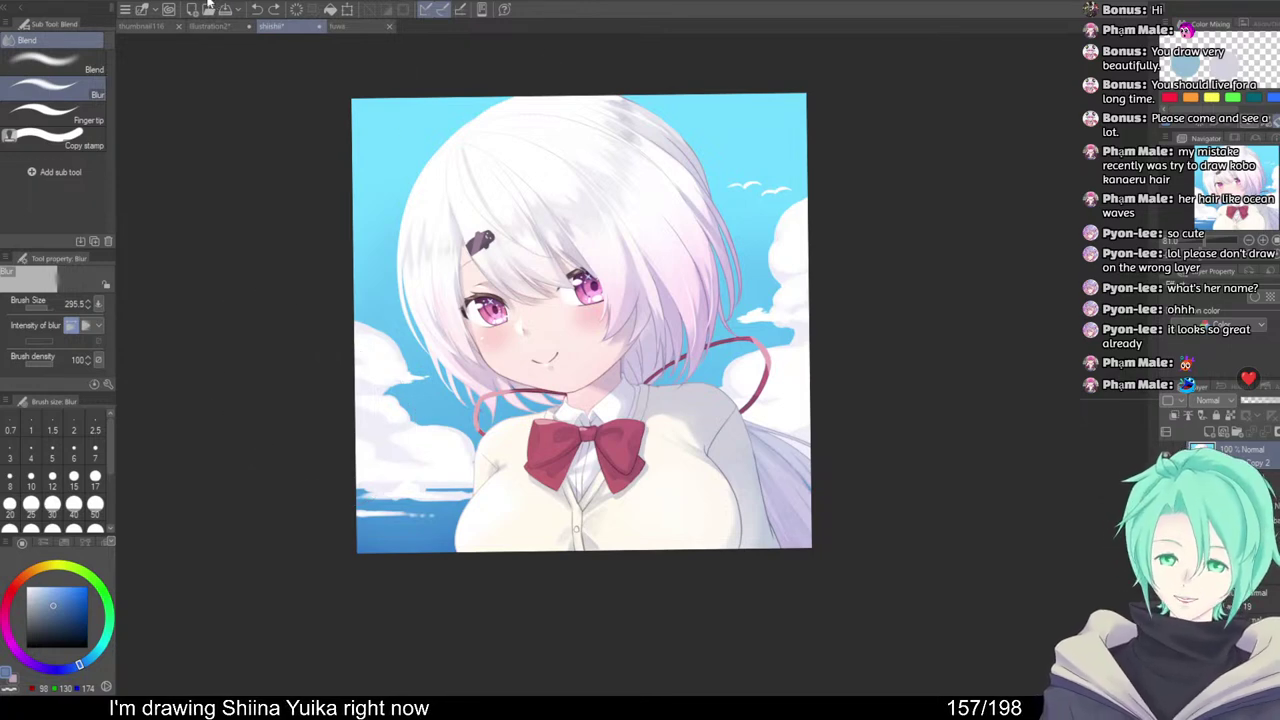
Blur the entire top merged copy with a blur filter, and add a layer mask to it
{"action": "key", "text": "Tab"}
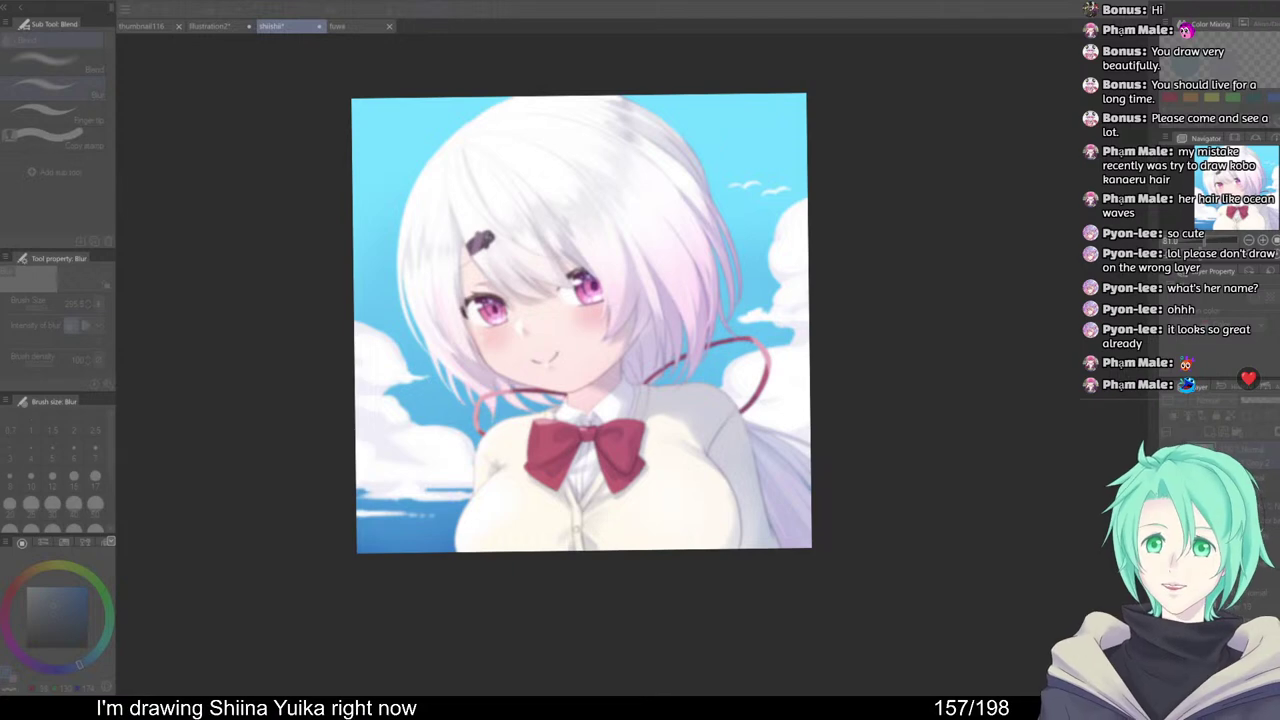
{"action": "key", "text": "Tab"}
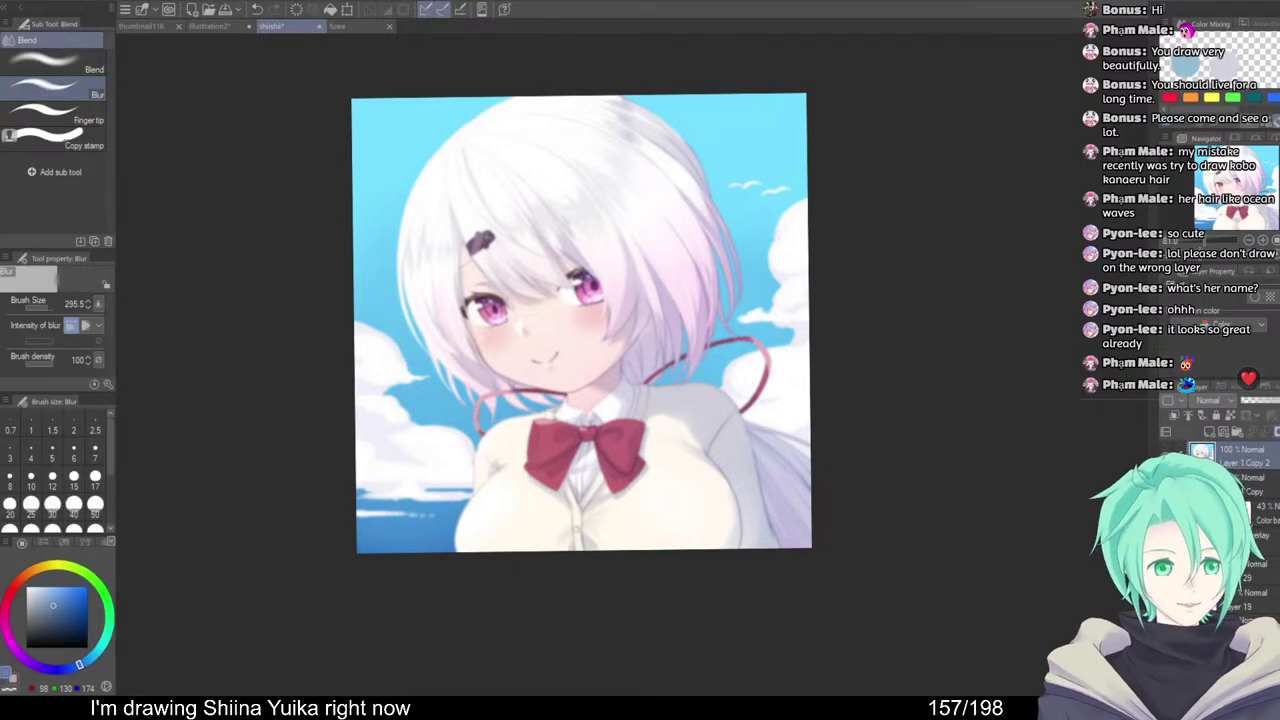
{"action": "left_click", "coordinate": [1276, 432]}
Erase the blurred copy's mask over the face, and soften the edge of the erased area with the Blur brush
{"action": "key", "text": "e"}
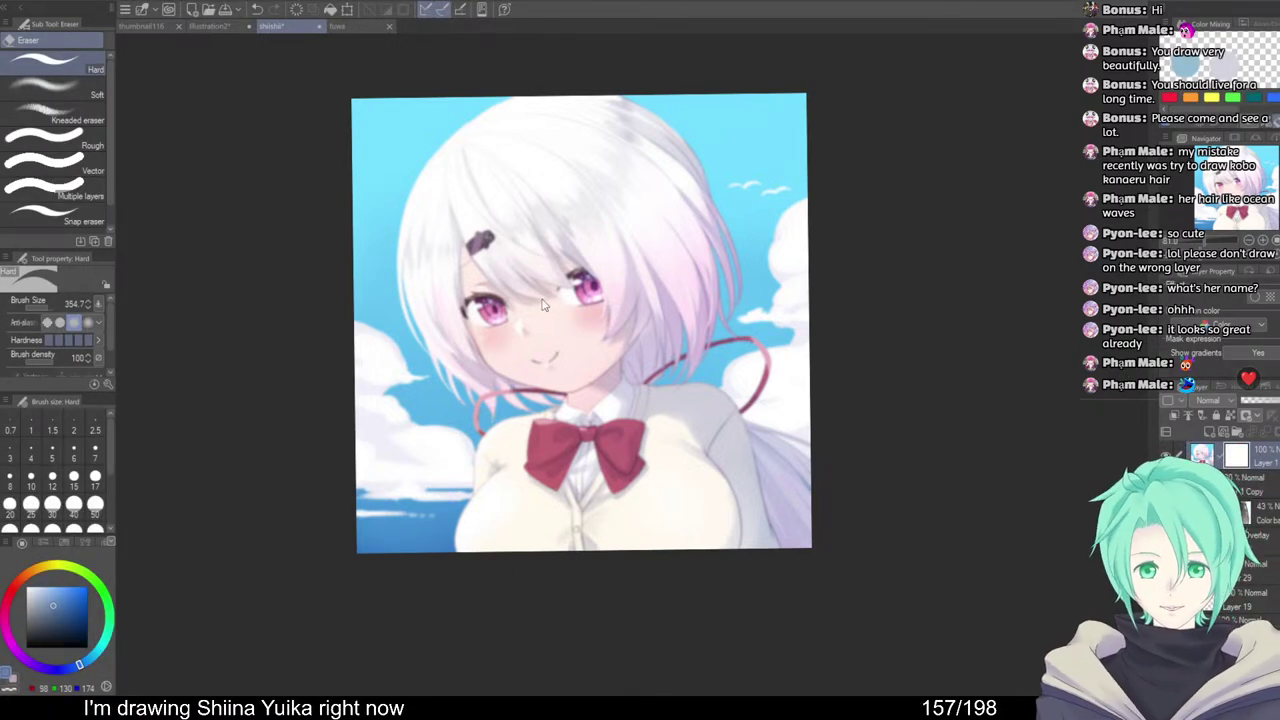
{"action": "mouse_move", "coordinate": [543, 305]}
{"action": "left_mouse_down"}
{"action": "mouse_move", "coordinate": [636, 226]}
{"action": "mouse_move", "coordinate": [634, 298]}
{"action": "mouse_move", "coordinate": [603, 346]}
{"action": "mouse_move", "coordinate": [555, 377]}
{"action": "mouse_move", "coordinate": [608, 322]}
{"action": "left_mouse_up"}
{"action": "key", "text": "ctrl+z"}
{"action": "key", "text": "j"}
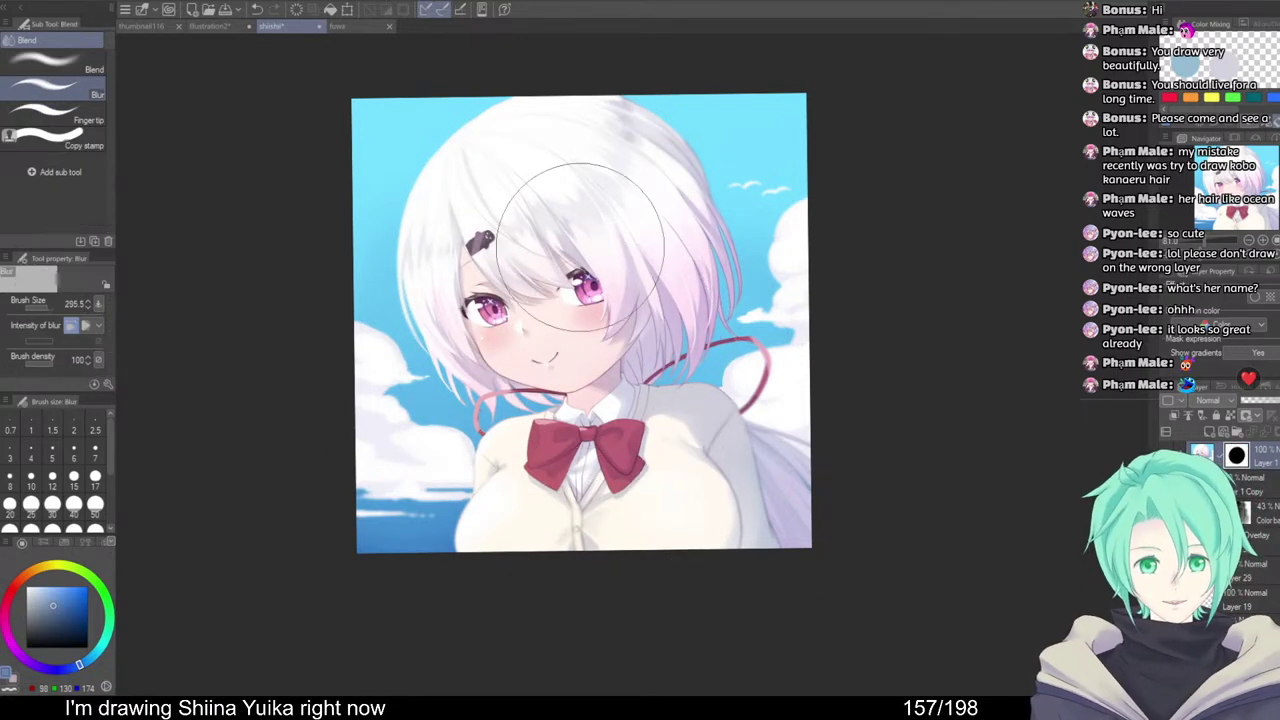
{"action": "mouse_move", "coordinate": [580, 247]}
{"action": "left_mouse_down"}
{"action": "mouse_move", "coordinate": [612, 264]}
{"action": "mouse_move", "coordinate": [576, 312]}
{"action": "mouse_move", "coordinate": [596, 232]}
{"action": "mouse_move", "coordinate": [500, 219]}
{"action": "mouse_move", "coordinate": [538, 414]}
{"action": "mouse_move", "coordinate": [650, 394]}
{"action": "left_mouse_up"}
{"action": "key", "text": "e"}
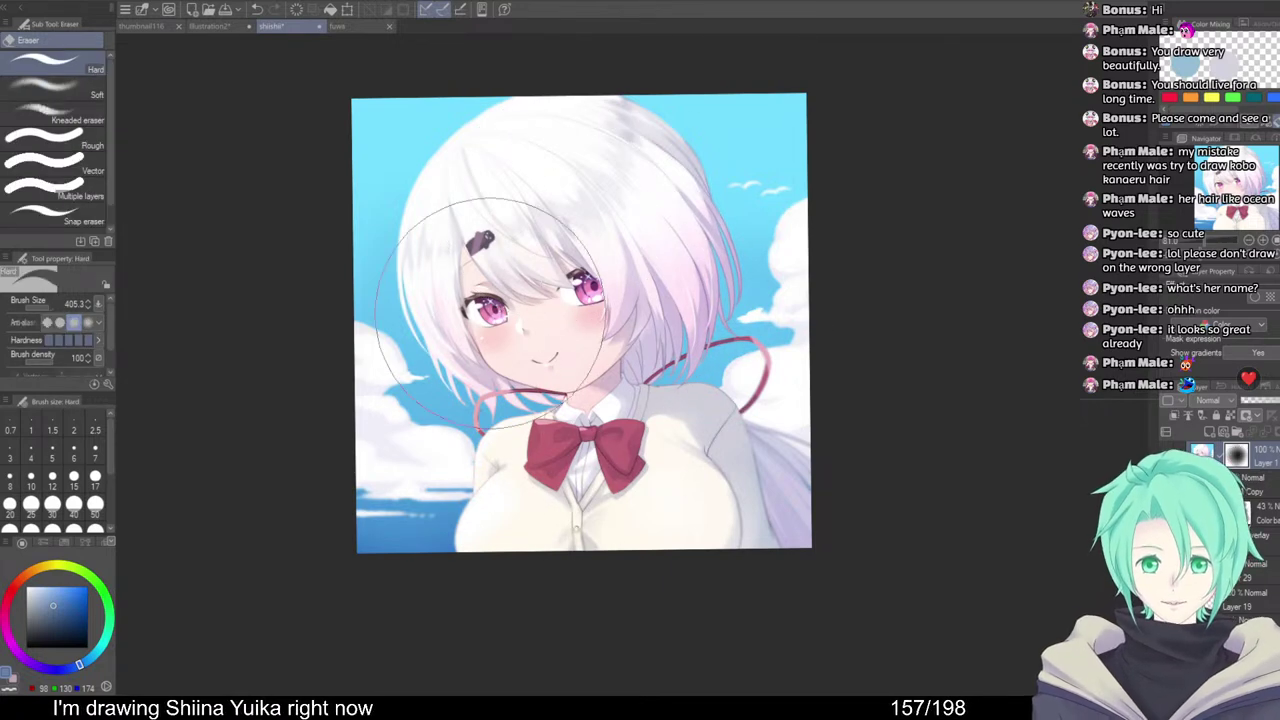
{"action": "key", "text": "j"}
{"action": "mouse_move", "coordinate": [489, 314]}
{"action": "left_mouse_down"}
{"action": "mouse_move", "coordinate": [598, 302]}
{"action": "mouse_move", "coordinate": [499, 213]}
{"action": "mouse_move", "coordinate": [455, 283]}
{"action": "mouse_move", "coordinate": [524, 437]}
{"action": "mouse_move", "coordinate": [635, 436]}
{"action": "left_mouse_up"}
{"action": "mouse_move", "coordinate": [600, 300]}
{"action": "left_mouse_down"}
{"action": "mouse_move", "coordinate": [664, 358]}
{"action": "mouse_move", "coordinate": [661, 348]}
{"action": "left_mouse_up"}
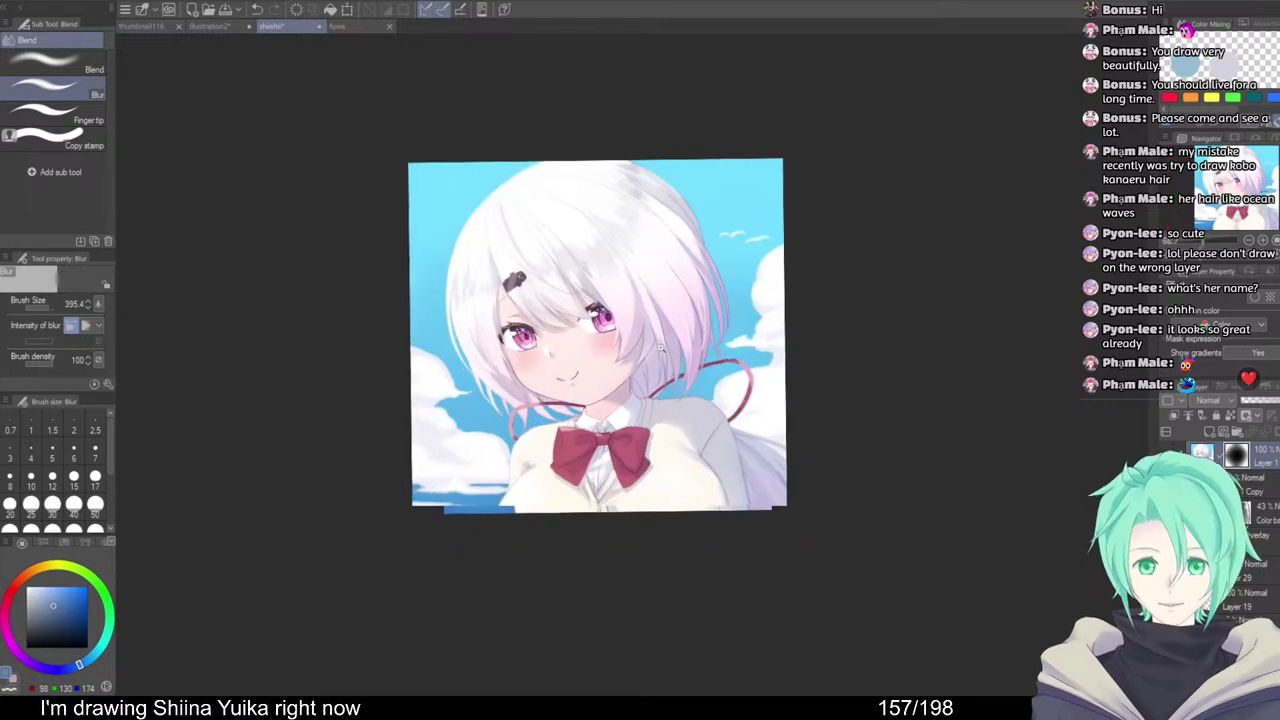
Erase more of the mask across the hair and body, and soften its outer edge with the Blur brush at size 168.1
{"action": "scroll", "coordinate": [661, 344], "scroll_direction": "up", "scroll_amount": 3}
{"action": "key", "text": "e"}
{"action": "scroll", "coordinate": [641, 370], "scroll_direction": "down", "scroll_amount": 2}
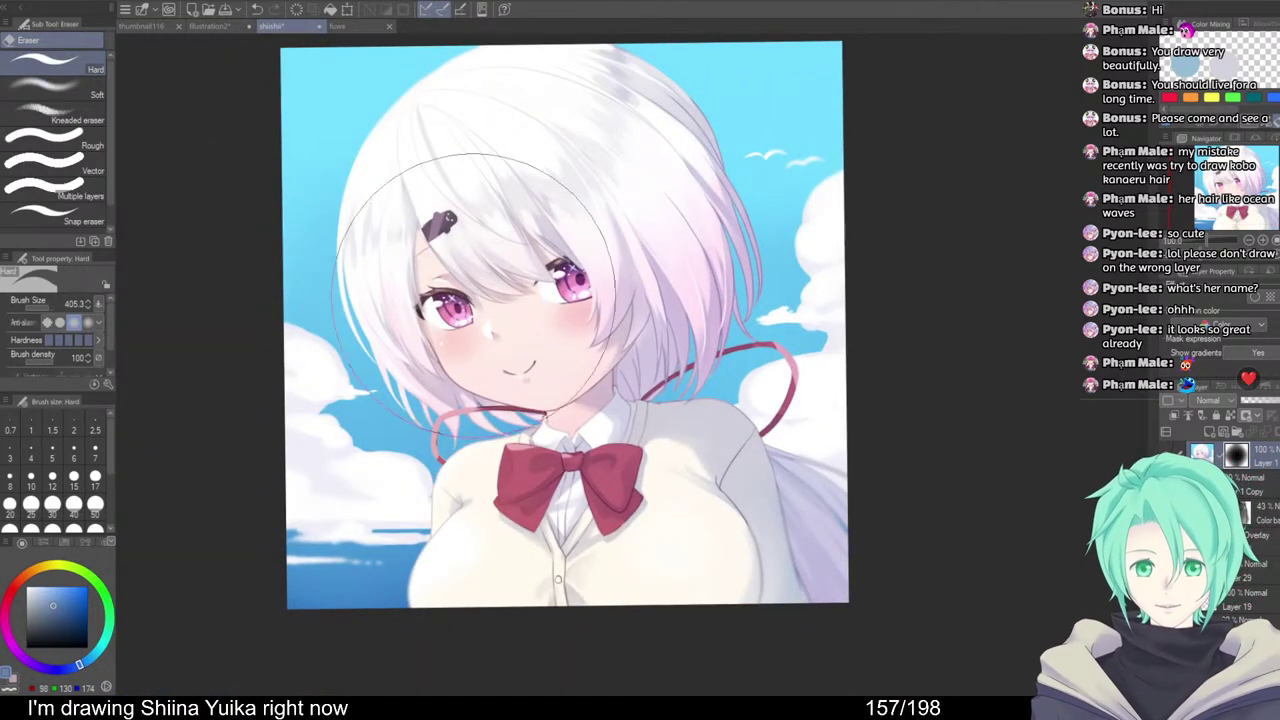
{"action": "key", "text": "j"}
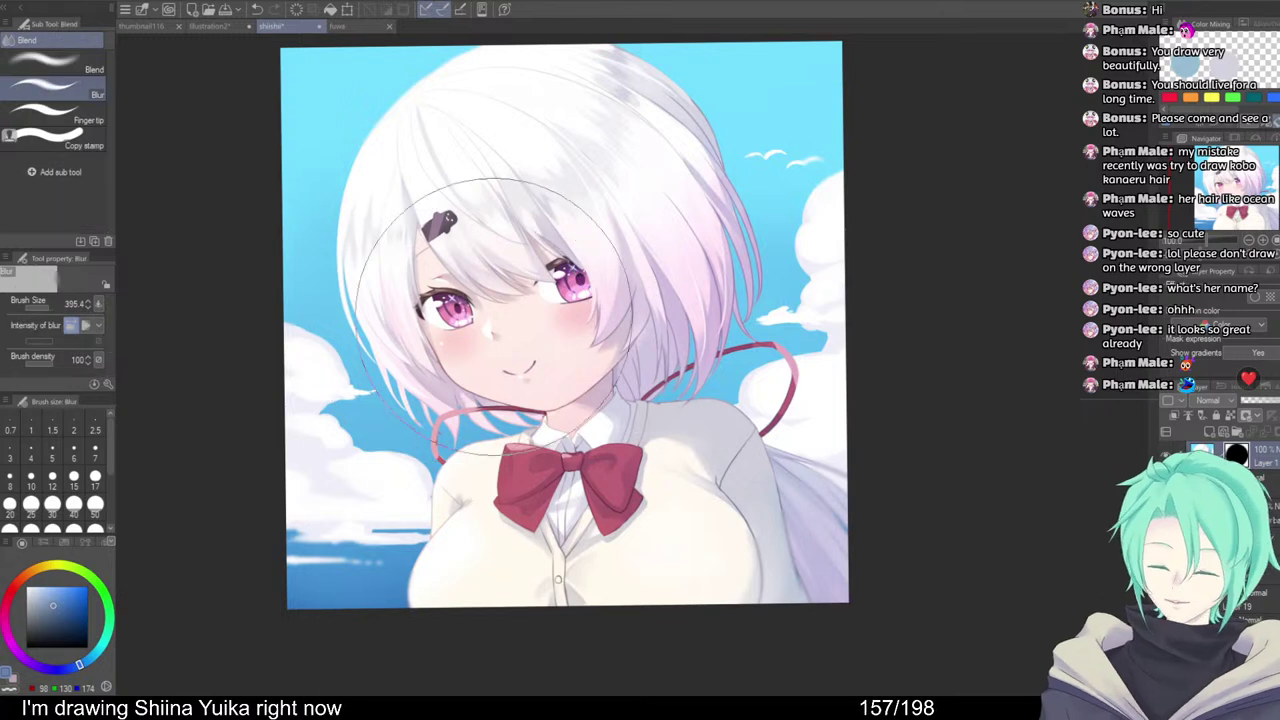
{"action": "left_click_drag", "start_coordinate": [272, 264], "coordinate": [192, 264]}
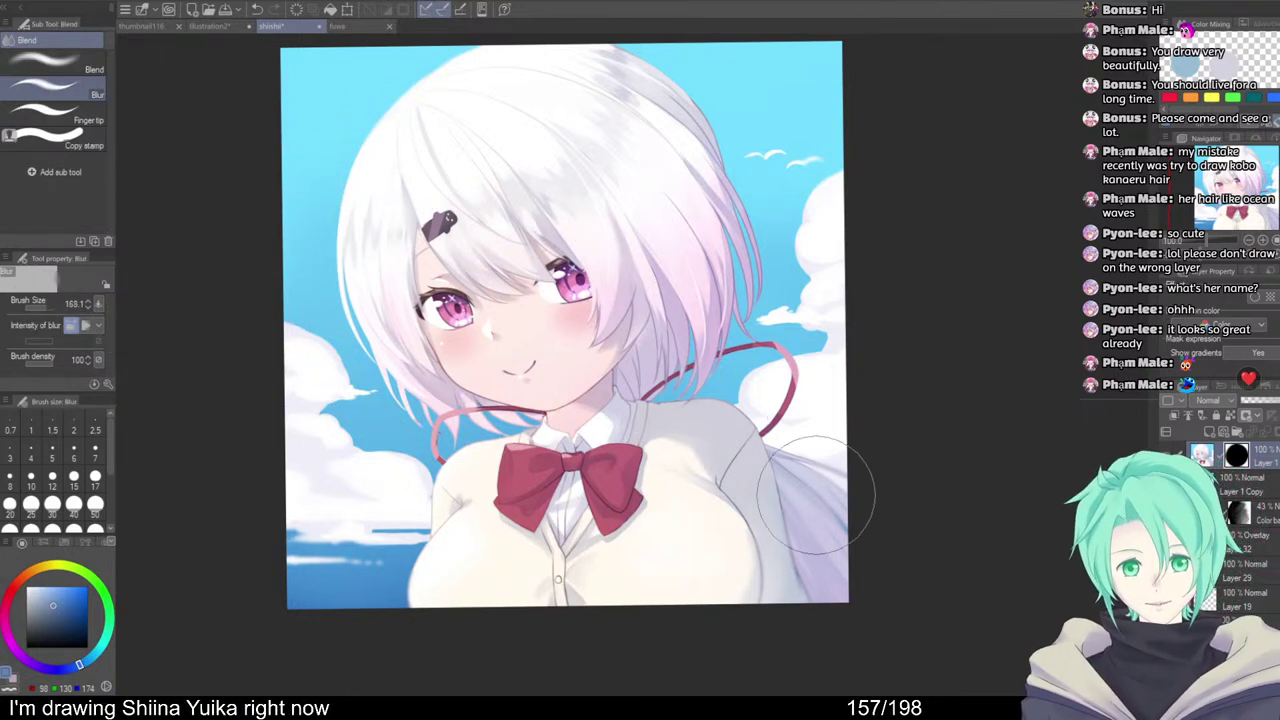
{"action": "key", "text": "e"}
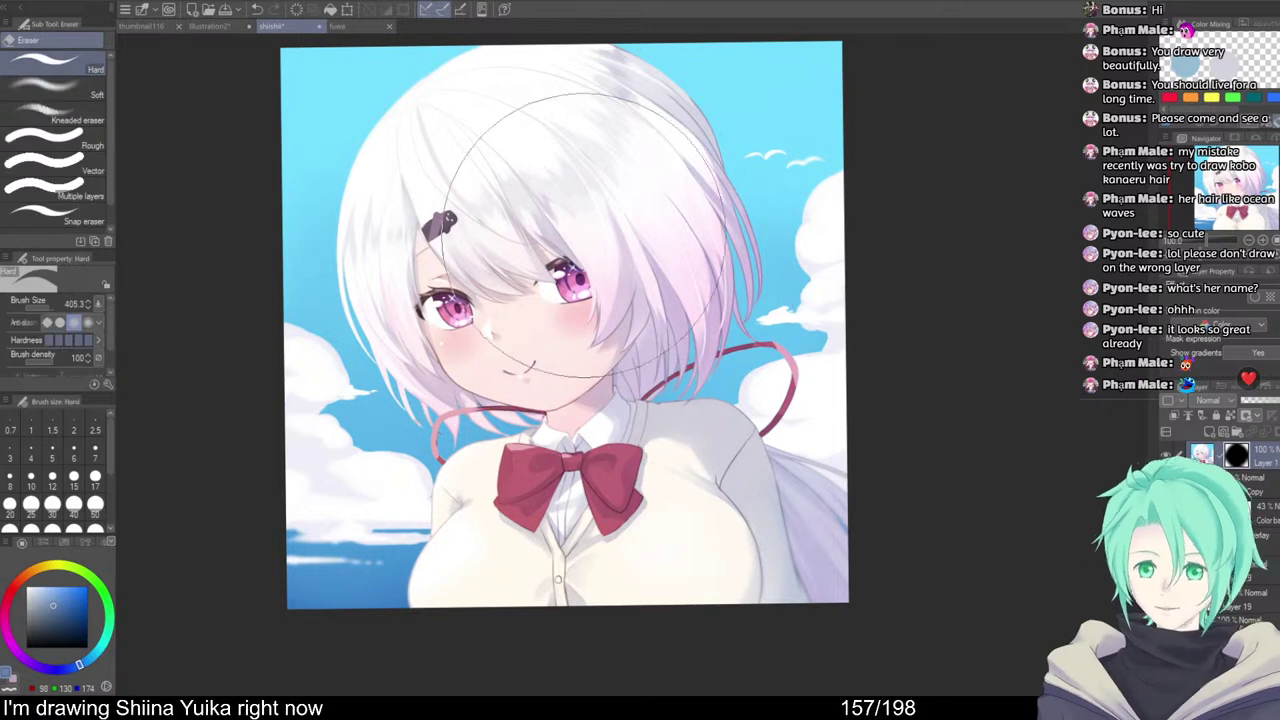
{"action": "key", "text": "j"}
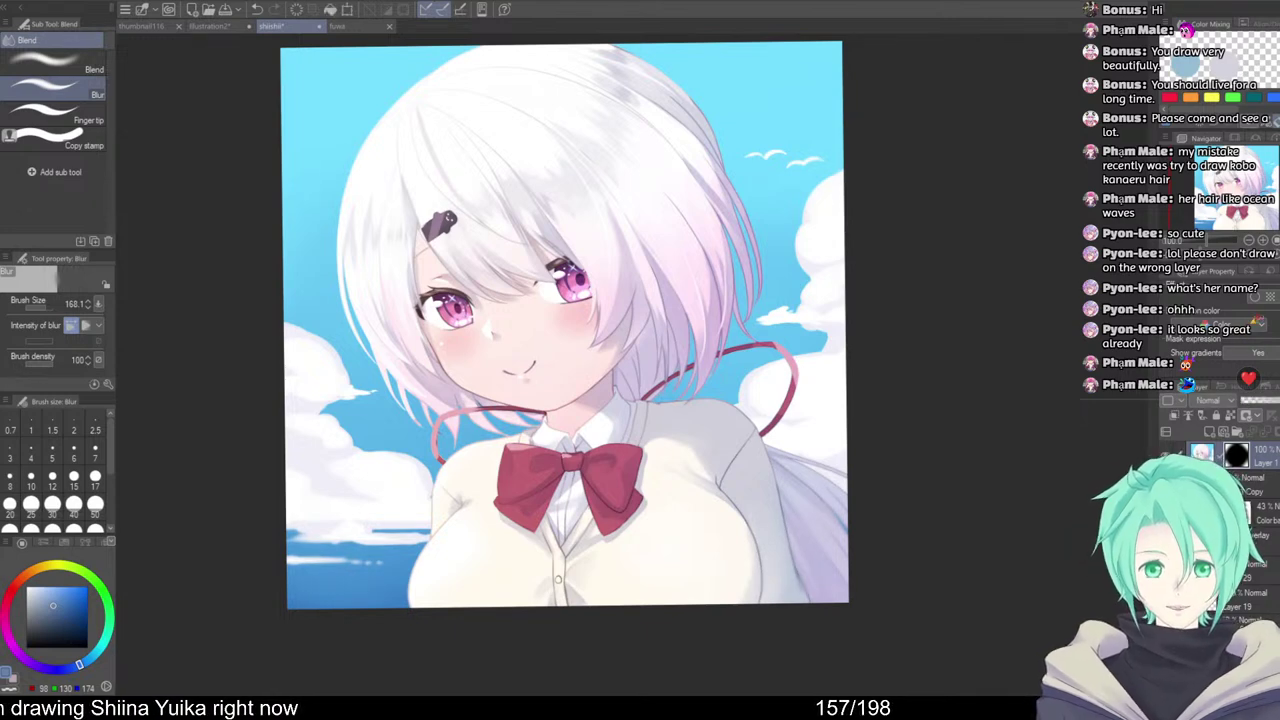
{"action": "left_click_drag", "start_coordinate": [911, 409], "coordinate": [942, 488]}
Examine the hair, seagulls, face, ribbon and ponytail up close, and compare them with the softened outer areas
{"action": "scroll", "coordinate": [861, 380], "scroll_direction": "up", "scroll_amount": 4}
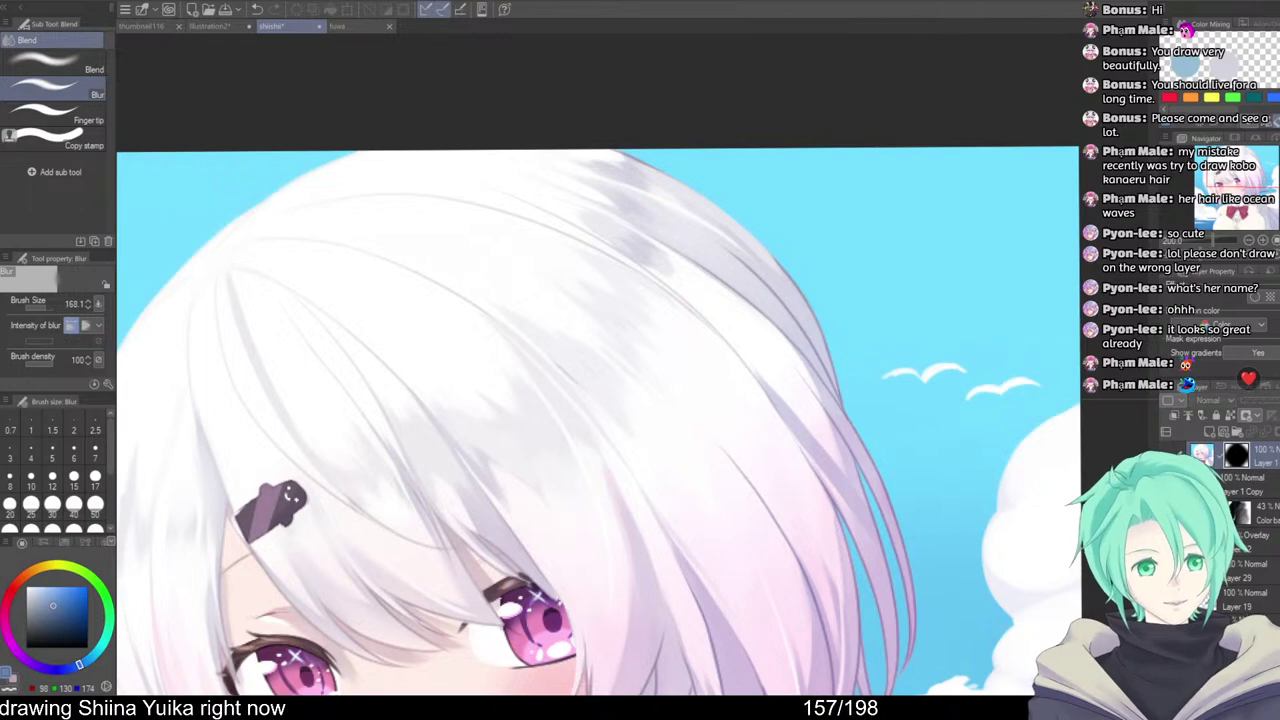
{"action": "left_click_drag", "start_coordinate": [980, 560], "coordinate": [940, 114]}
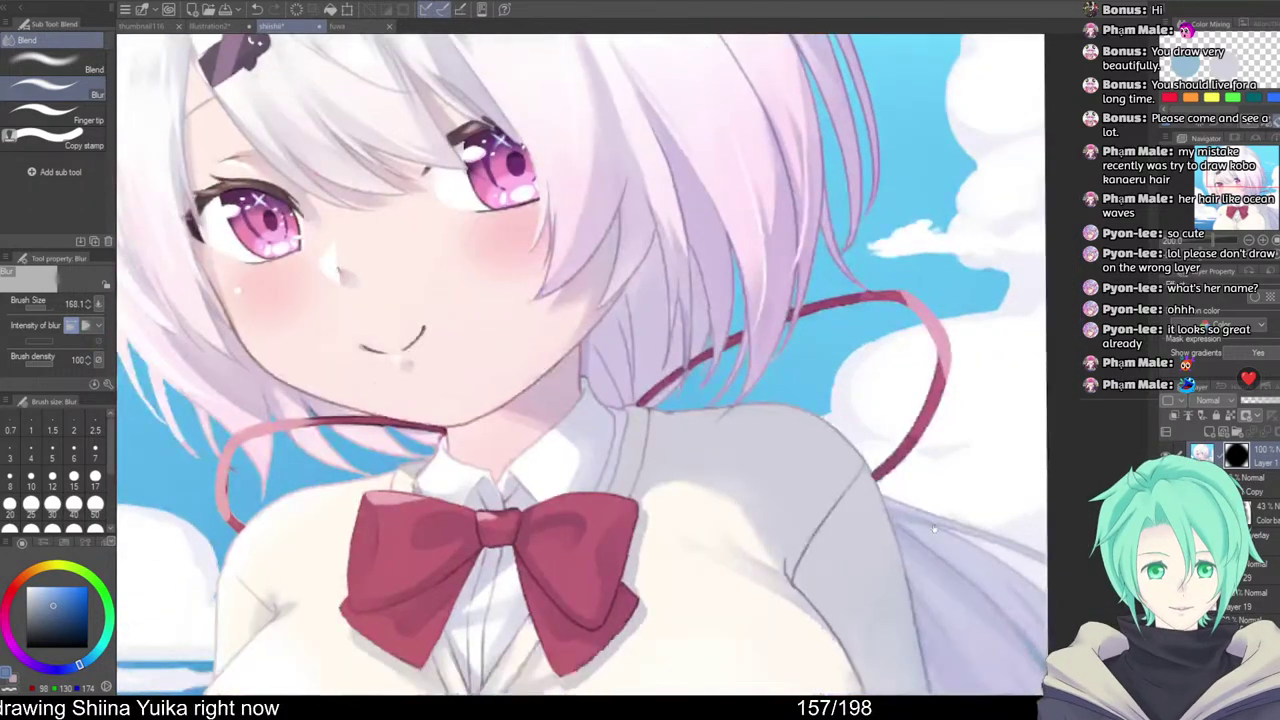
{"action": "left_click_drag", "start_coordinate": [945, 690], "coordinate": [990, 480]}
{"action": "left_click_drag", "start_coordinate": [379, 484], "coordinate": [749, 486]}
{"action": "left_click_drag", "start_coordinate": [906, 124], "coordinate": [772, 396]}
{"action": "key", "text": "ctrl+minus"}
{"action": "key", "text": "ctrl+minus"}
{"action": "key", "text": "ctrl+minus"}
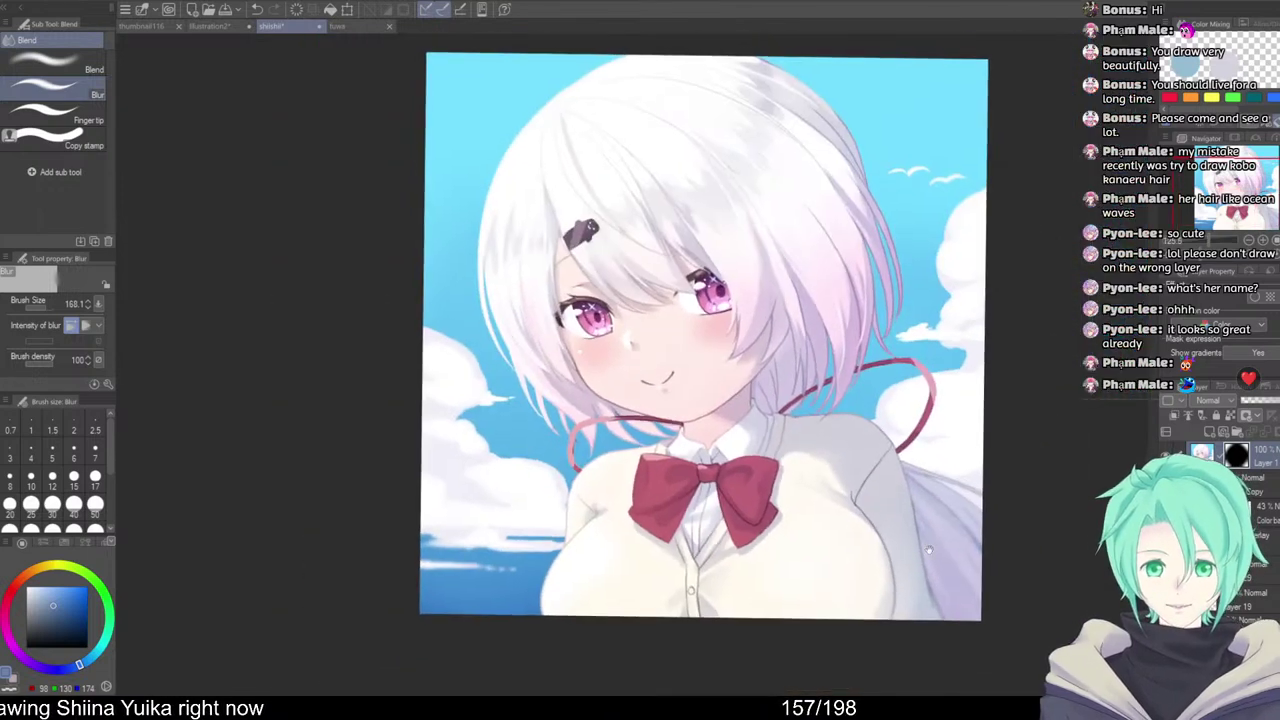
{"action": "left_click_drag", "start_coordinate": [929, 550], "coordinate": [911, 561]}
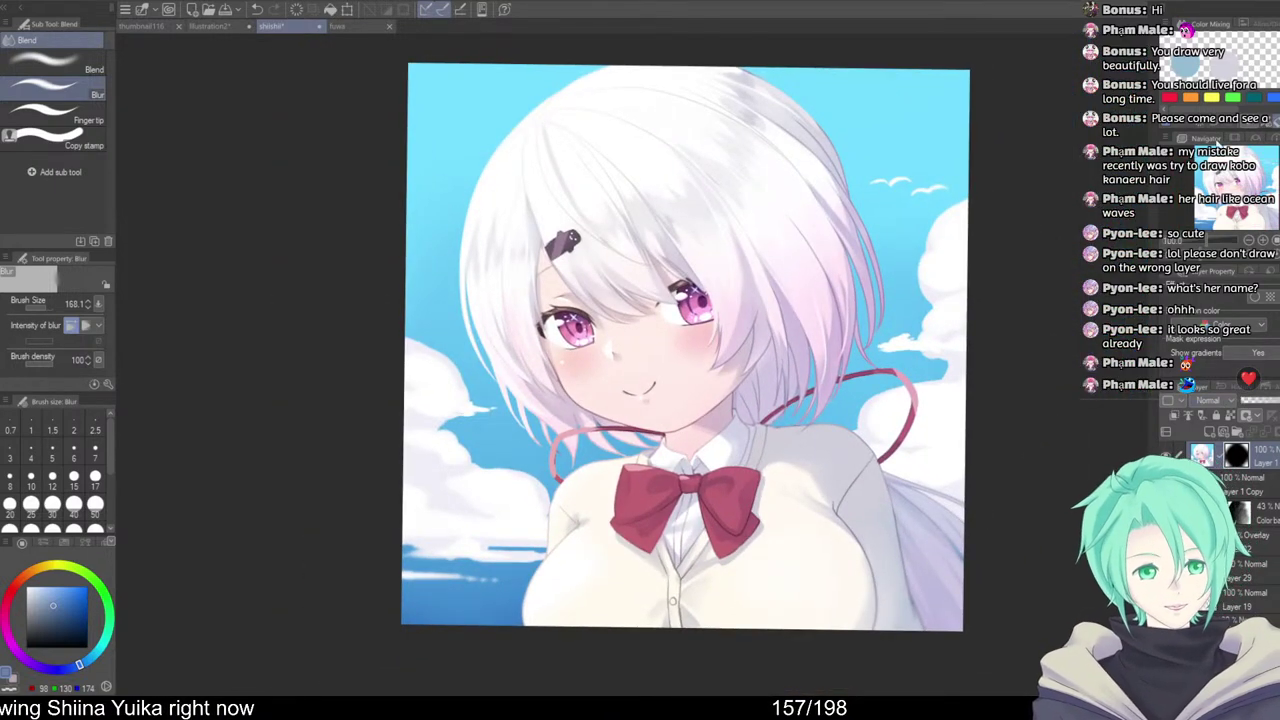
Set the masked blurred copy's blending mode to Overlay, and toggle its visibility to compare the effect
{"action": "left_click", "coordinate": [1217, 189]}
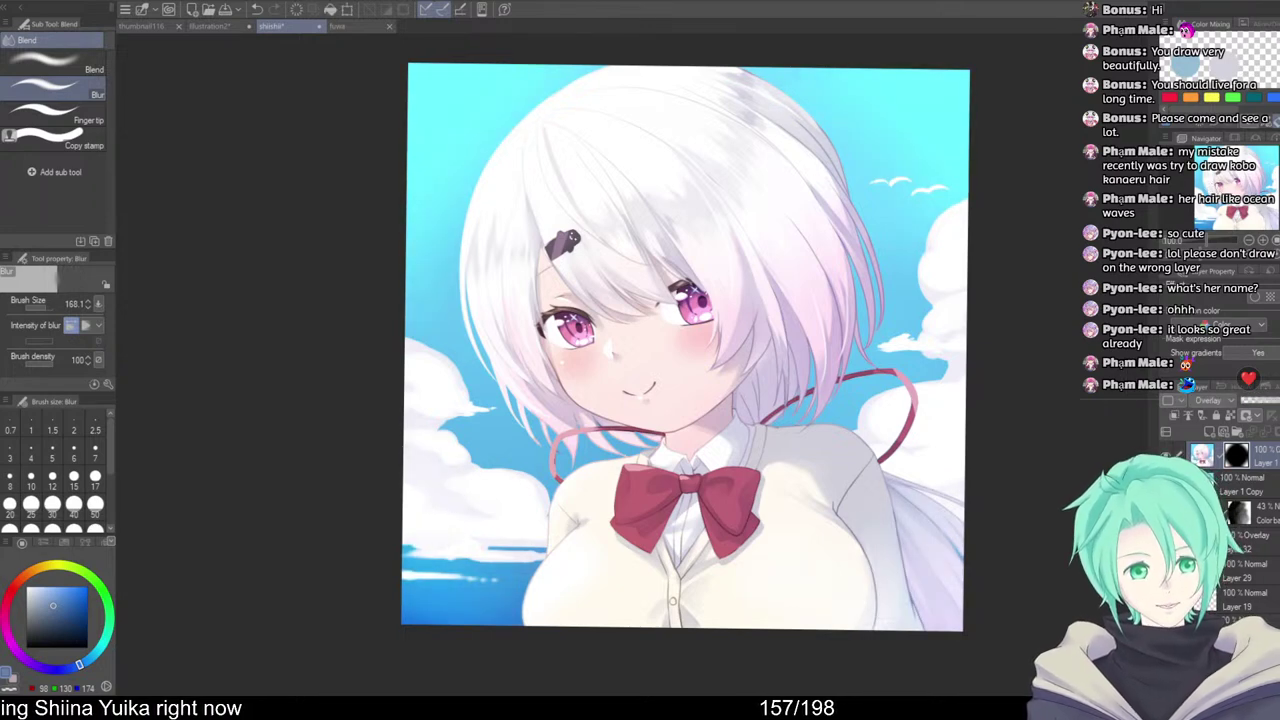
{"action": "left_click", "coordinate": [1167, 456]}
{"action": "left_click", "coordinate": [1167, 456]}
{"action": "left_click", "coordinate": [1167, 456]}
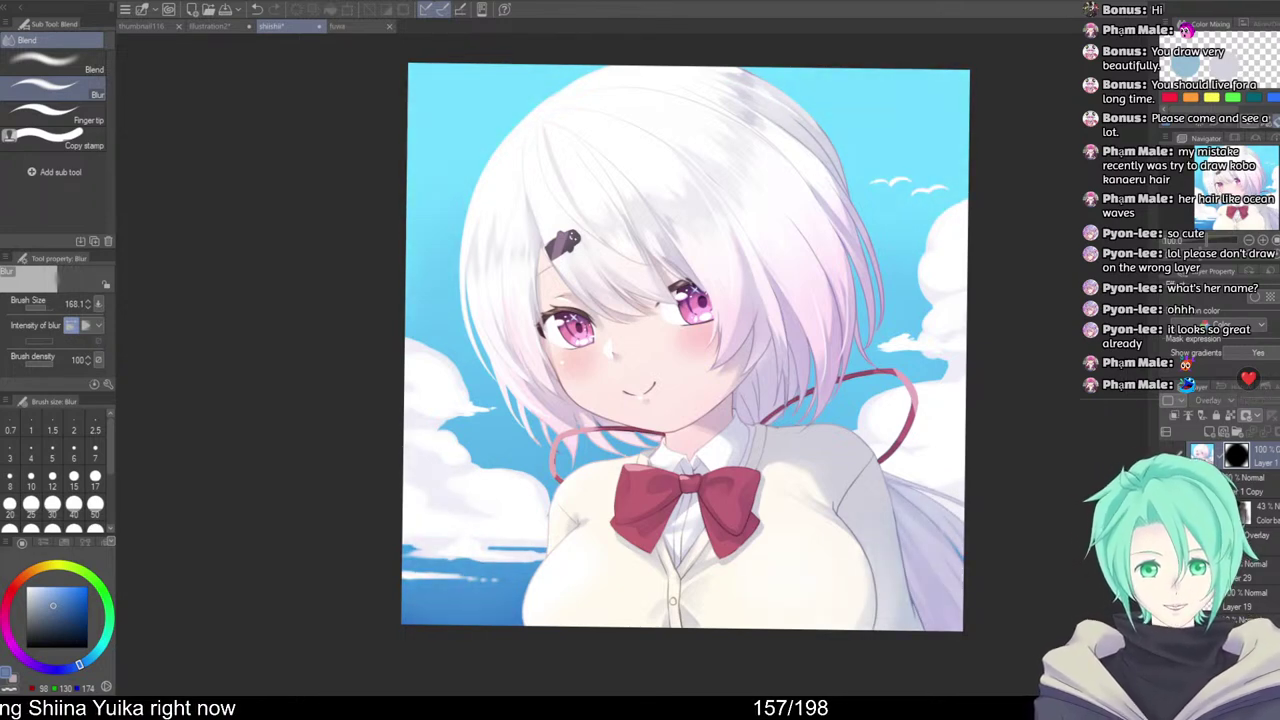
{"action": "left_click", "coordinate": [1167, 456]}
Examine the Overlay effect on the sky, hair and face of the portrait at different zoom levels
{"action": "left_click_drag", "start_coordinate": [1045, 498], "coordinate": [962, 516]}
{"action": "scroll", "coordinate": [962, 516], "scroll_direction": "down", "scroll_amount": 1}
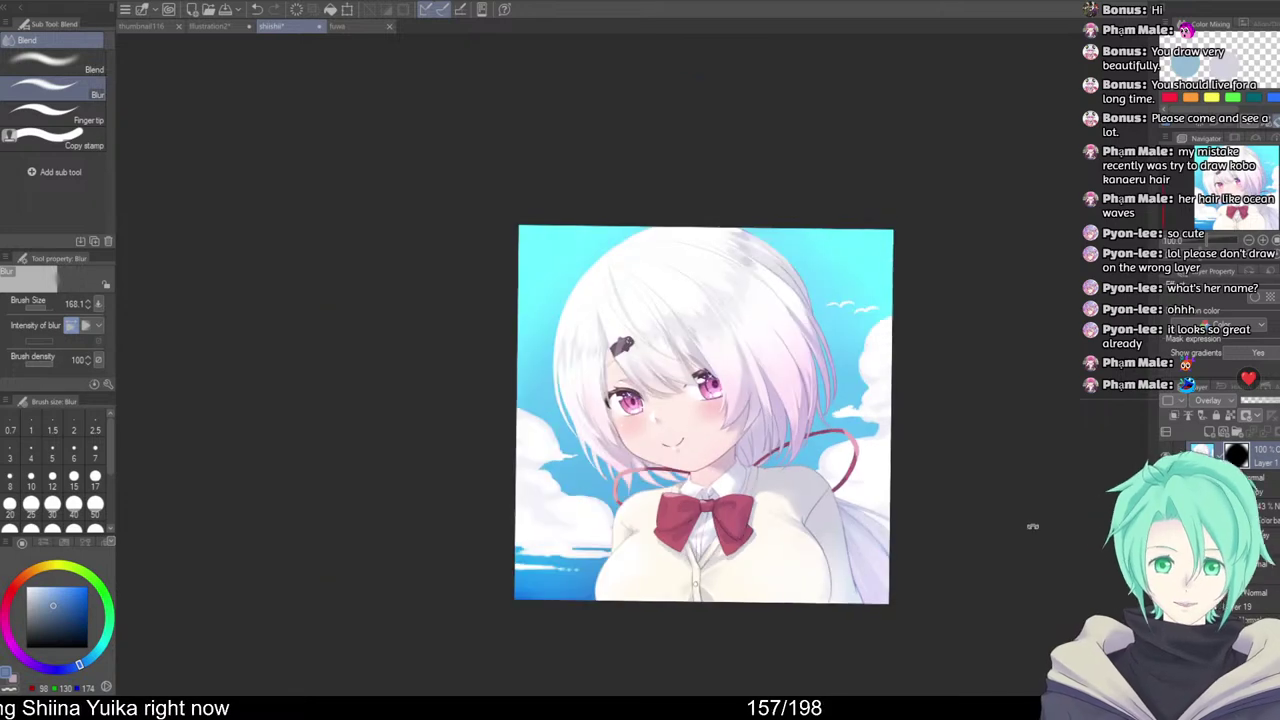
{"action": "left_click_drag", "start_coordinate": [1062, 524], "coordinate": [1006, 484]}
{"action": "scroll", "coordinate": [880, 450], "scroll_direction": "up", "scroll_amount": 1}
{"action": "left_click_drag", "start_coordinate": [872, 457], "coordinate": [917, 466]}
{"action": "scroll", "coordinate": [917, 466], "scroll_direction": "down", "scroll_amount": 1}
{"action": "left_click_drag", "start_coordinate": [1012, 500], "coordinate": [978, 484]}
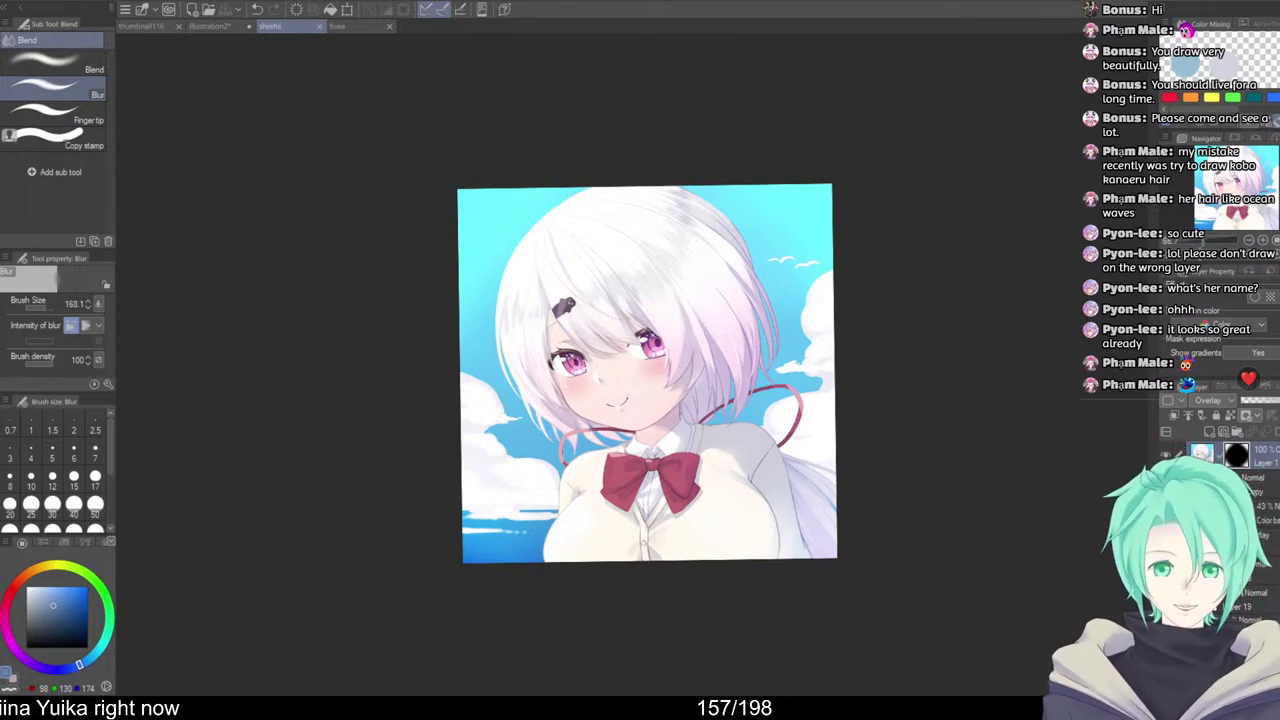
{"action": "scroll", "coordinate": [611, 420], "scroll_direction": "up", "scroll_amount": 2}
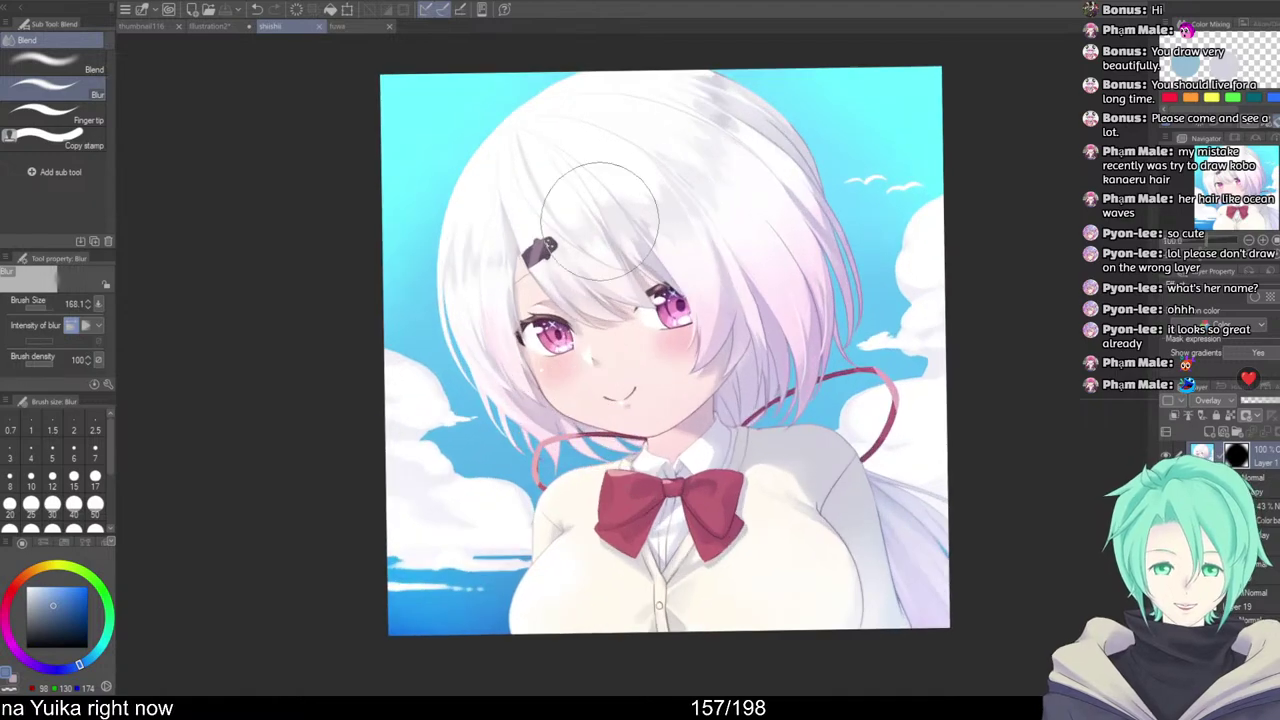
{"action": "scroll", "coordinate": [598, 220], "scroll_direction": "up", "scroll_amount": 2}
{"action": "scroll", "coordinate": [605, 160], "scroll_direction": "down", "scroll_amount": 3}
{"action": "scroll", "coordinate": [591, 220], "scroll_direction": "up", "scroll_amount": 2}
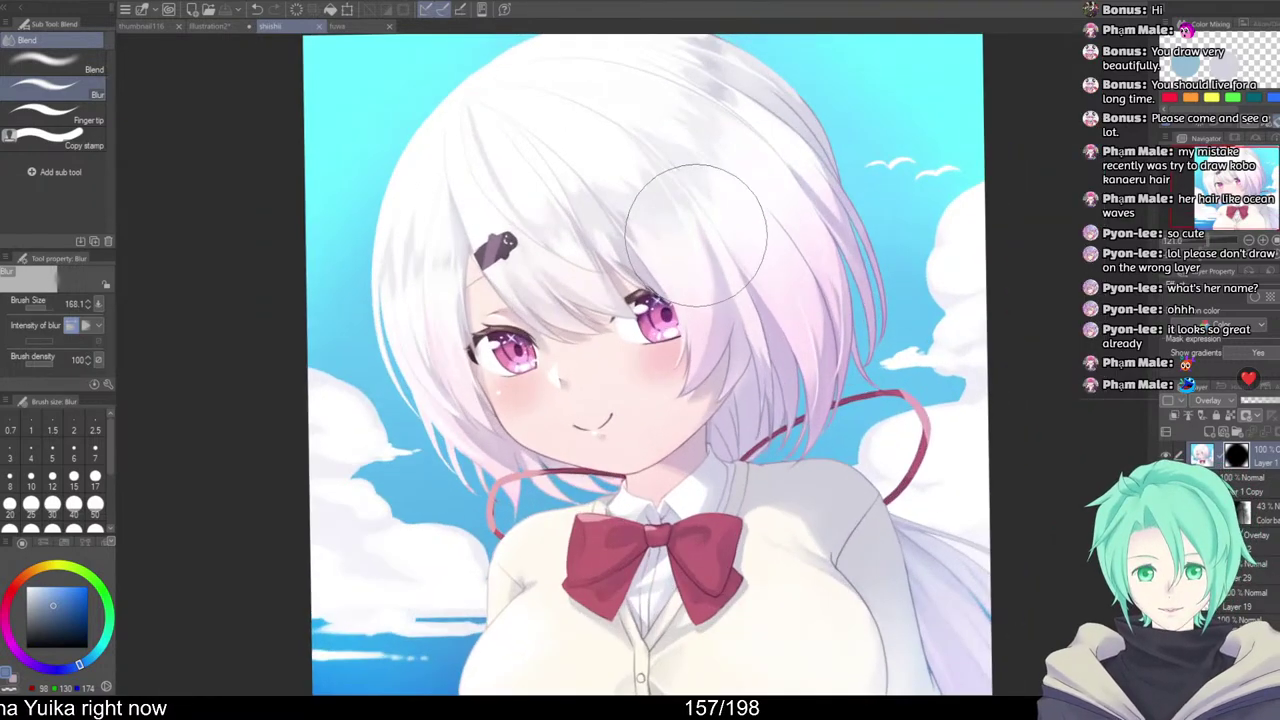
{"action": "scroll", "coordinate": [802, 298], "scroll_direction": "down", "scroll_amount": 1}
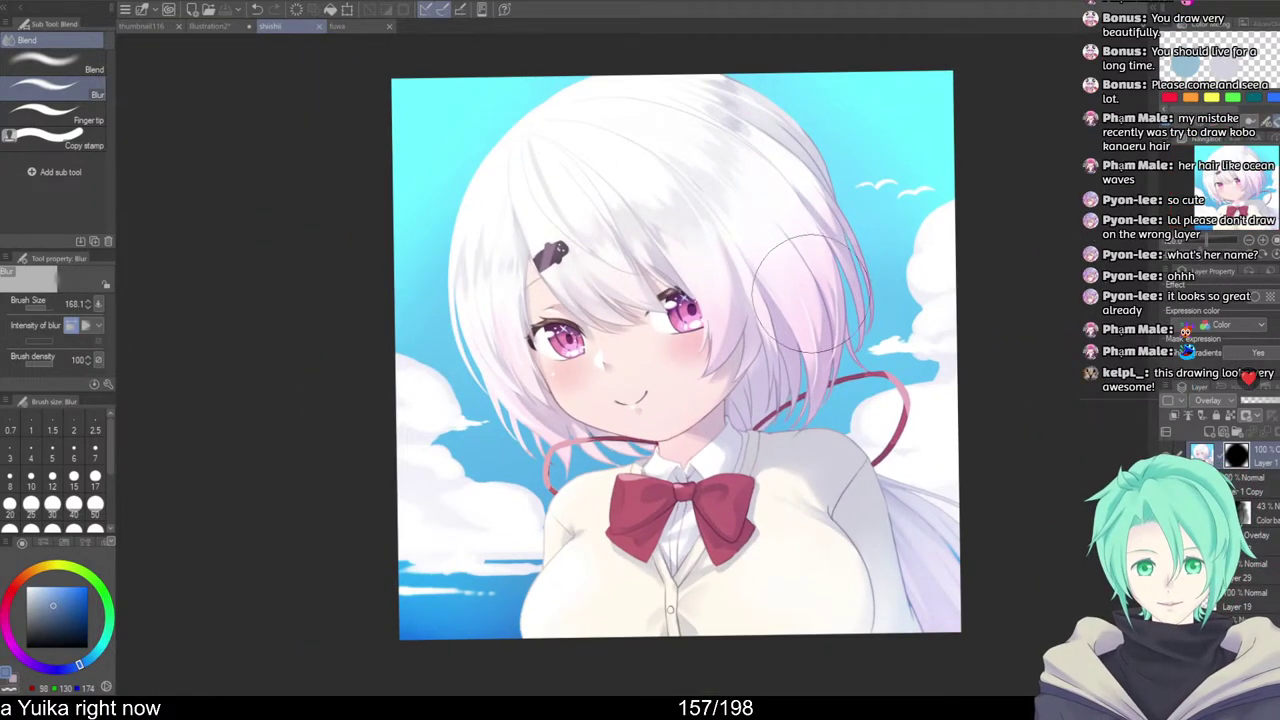
{"action": "scroll", "coordinate": [580, 200], "scroll_direction": "up", "scroll_amount": 3}
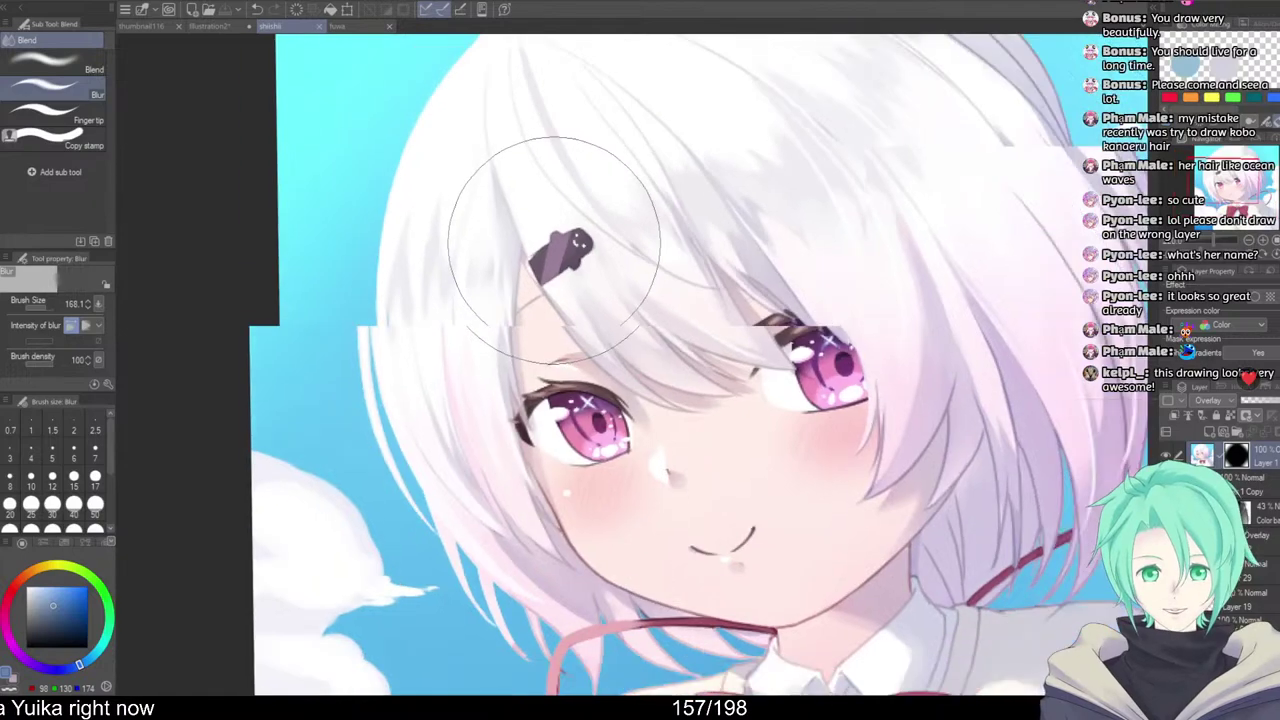
Examine the portrait as a whole and up close around the face, red bow and cardigan
{"action": "scroll", "coordinate": [553, 248], "scroll_direction": "down", "scroll_amount": 2}
{"action": "scroll", "coordinate": [658, 115], "scroll_direction": "down", "scroll_amount": 2}
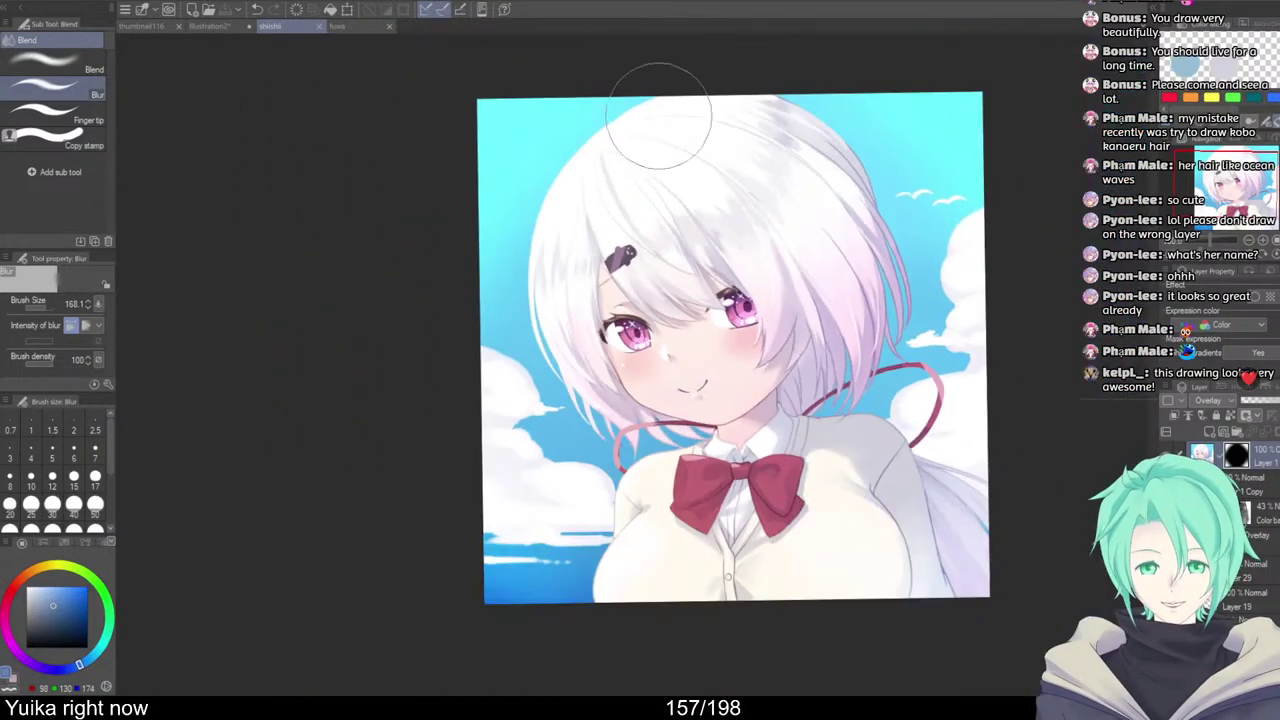
{"action": "scroll", "coordinate": [736, 575], "scroll_direction": "up", "scroll_amount": 4}
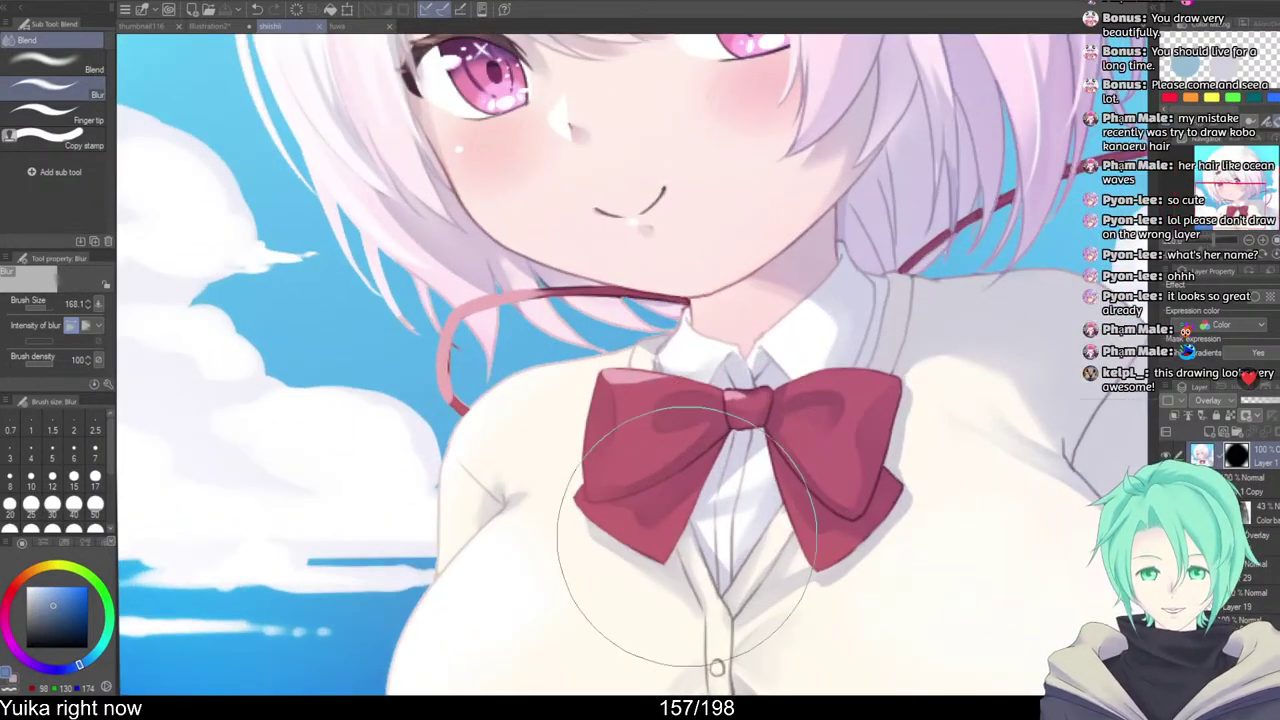
{"action": "scroll", "coordinate": [787, 535], "scroll_direction": "down", "scroll_amount": 4}
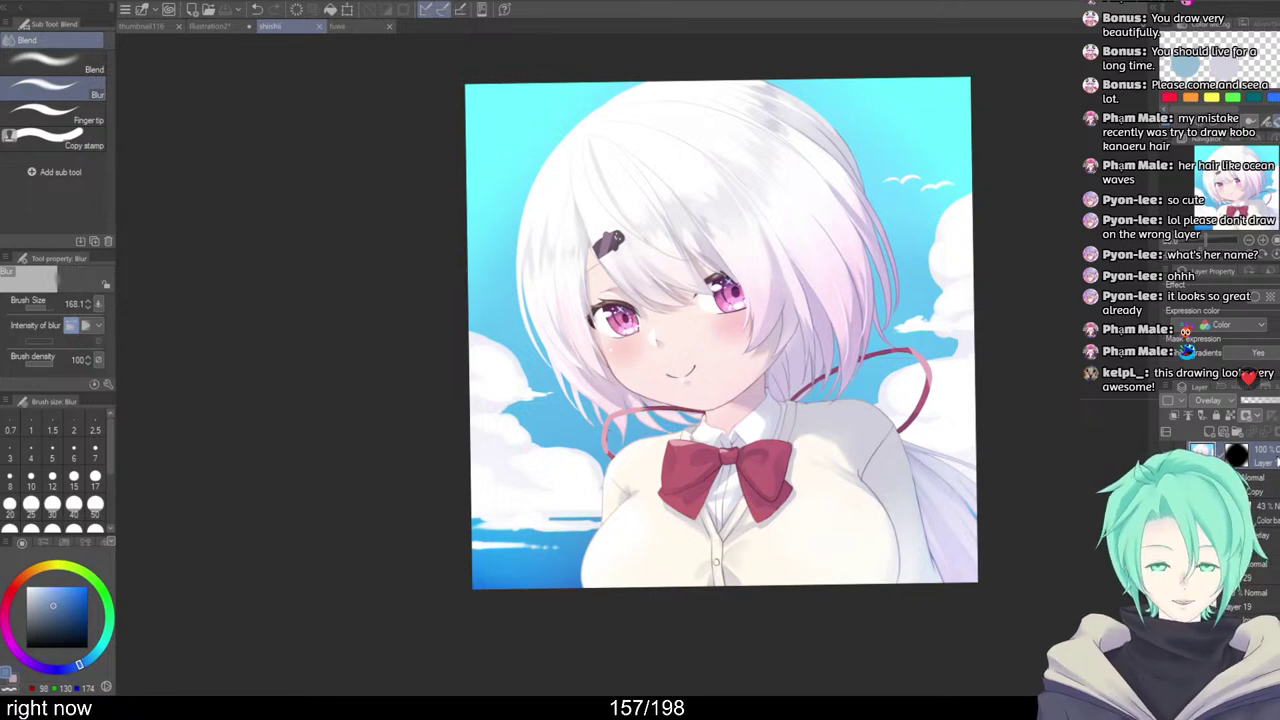
Switch to the thumbnail116 document and examine its character grid, especially the undimmed portraits in the lowest two rows
{"action": "left_click", "coordinate": [140, 25]}
{"action": "scroll", "coordinate": [350, 502], "scroll_direction": "up", "scroll_amount": 4}
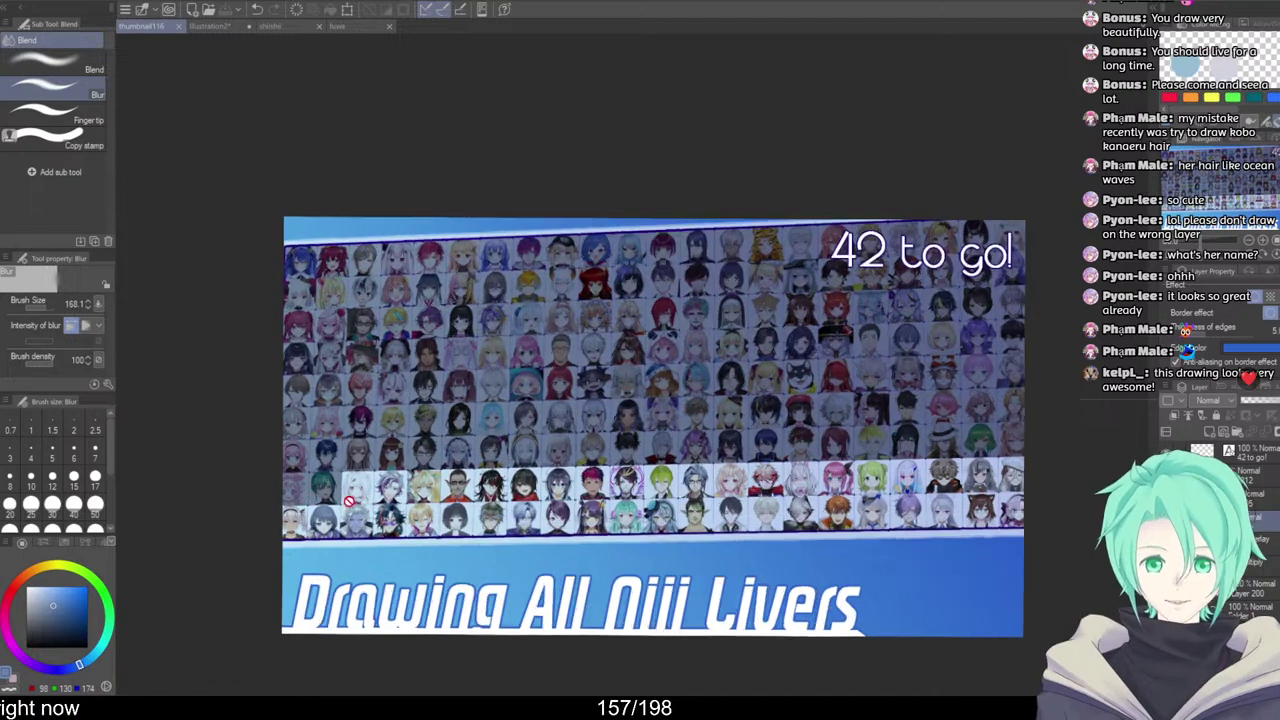
{"action": "scroll", "coordinate": [455, 478], "scroll_direction": "down", "scroll_amount": 4}
{"action": "scroll", "coordinate": [422, 498], "scroll_direction": "up", "scroll_amount": 8}
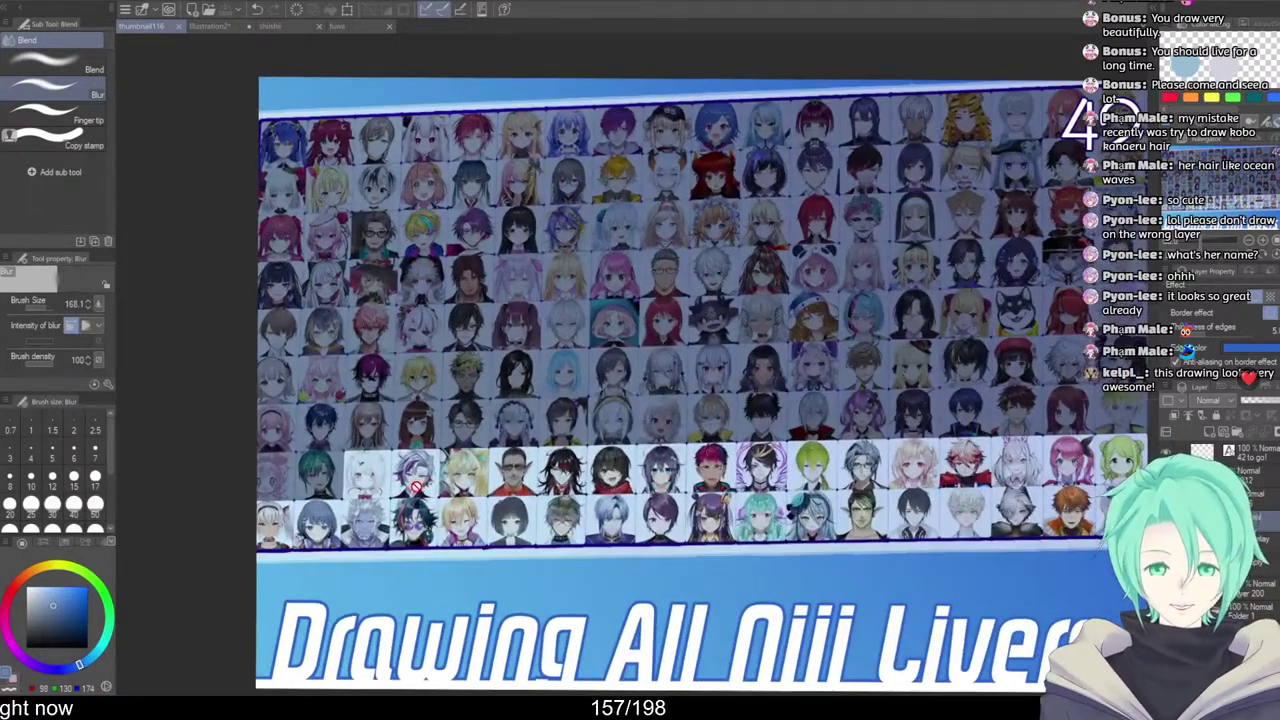
{"action": "scroll", "coordinate": [412, 494], "scroll_direction": "up", "scroll_amount": 1}
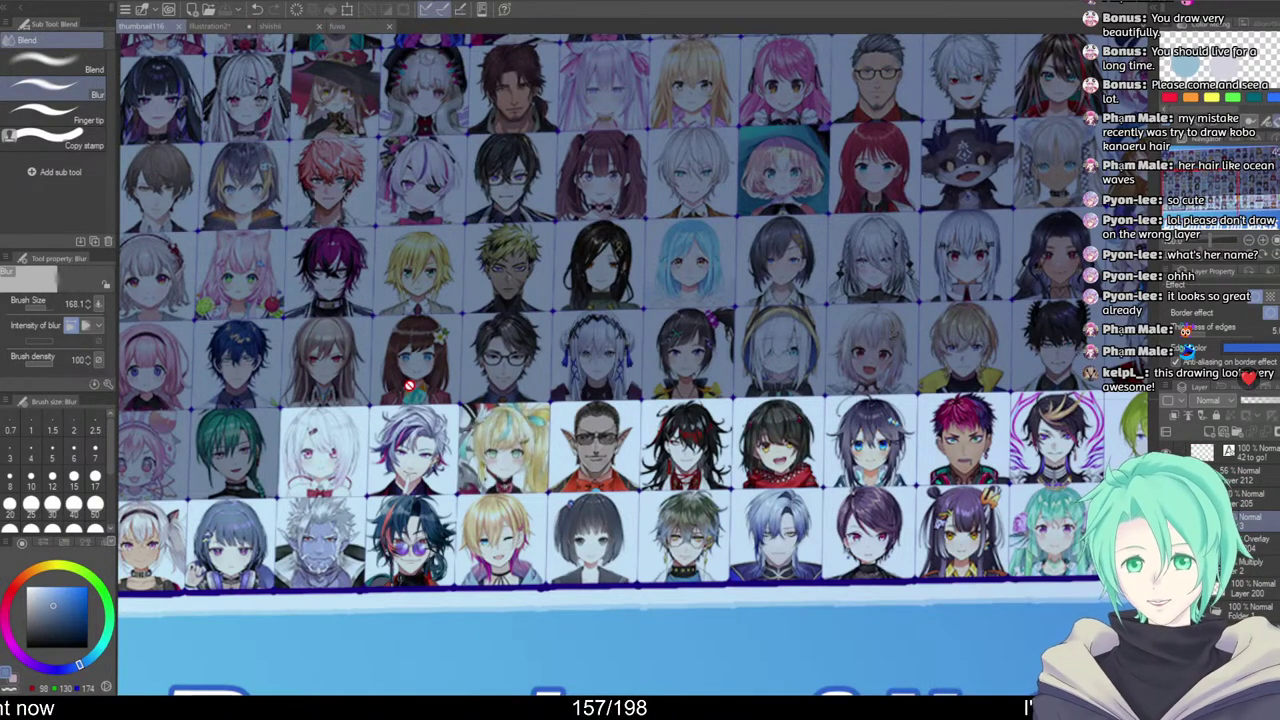
{"action": "scroll", "coordinate": [412, 334], "scroll_direction": "down", "scroll_amount": 1}
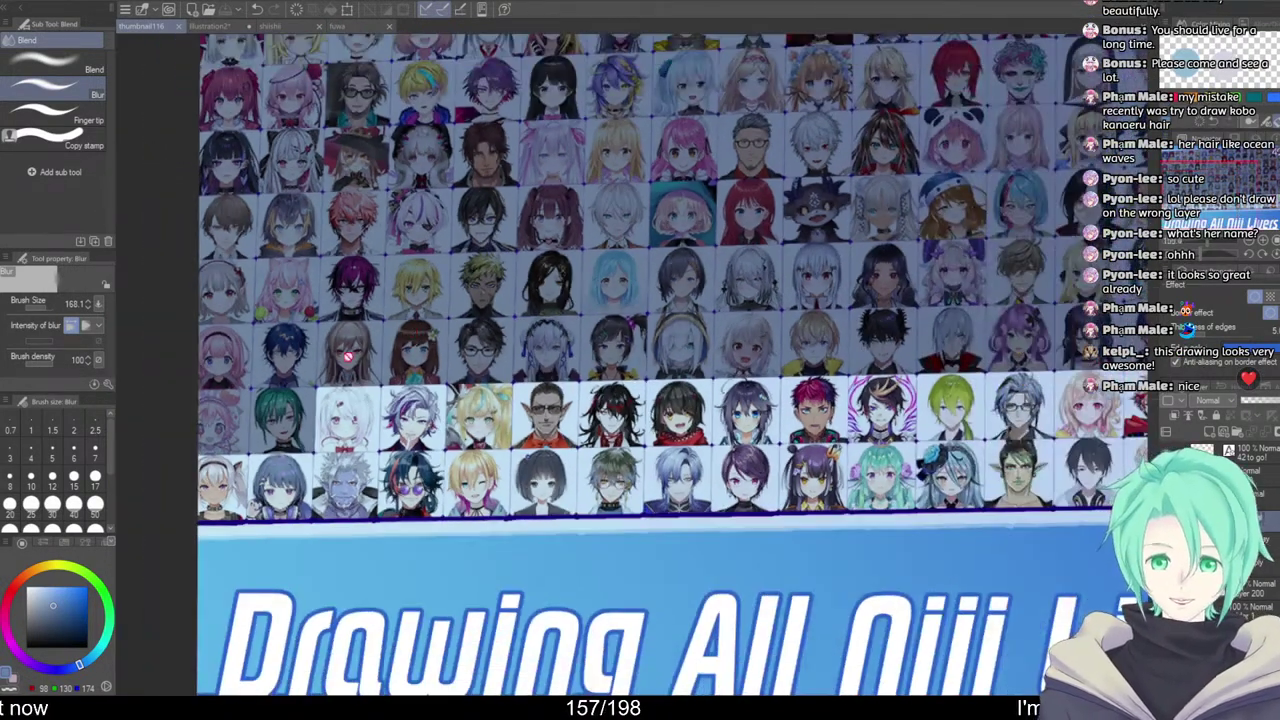
{"action": "scroll", "coordinate": [350, 380], "scroll_direction": "down", "scroll_amount": 2}
{"action": "scroll", "coordinate": [537, 177], "scroll_direction": "up", "scroll_amount": 1}
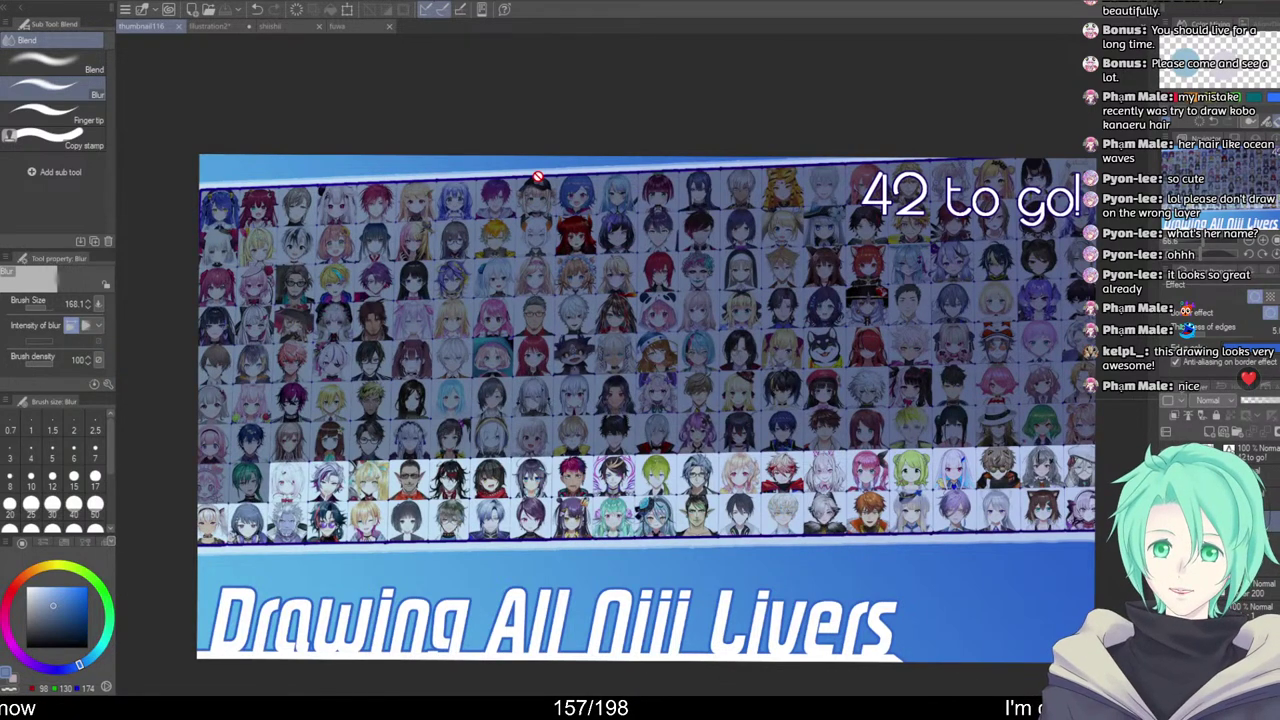
View the line sketch of the suited character in its own document, and return to the thumbnail116 character grid
{"action": "left_click", "coordinate": [351, 30]}
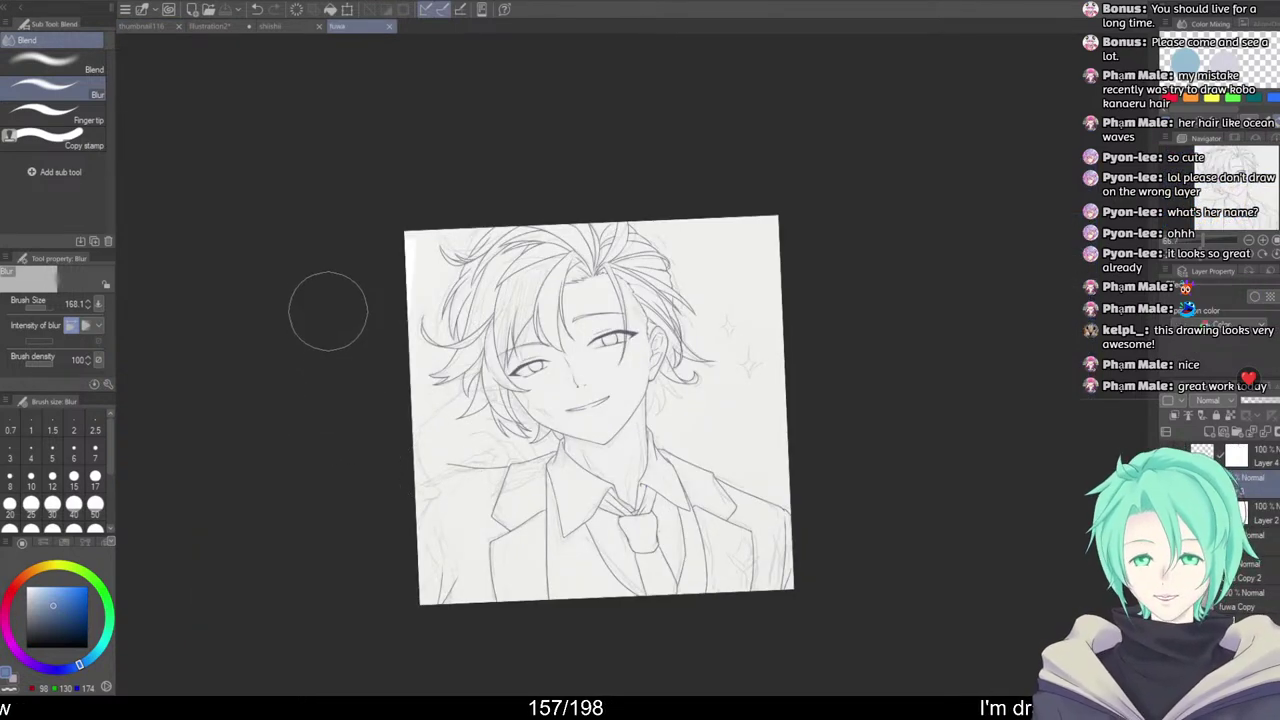
{"action": "left_click", "coordinate": [137, 27]}
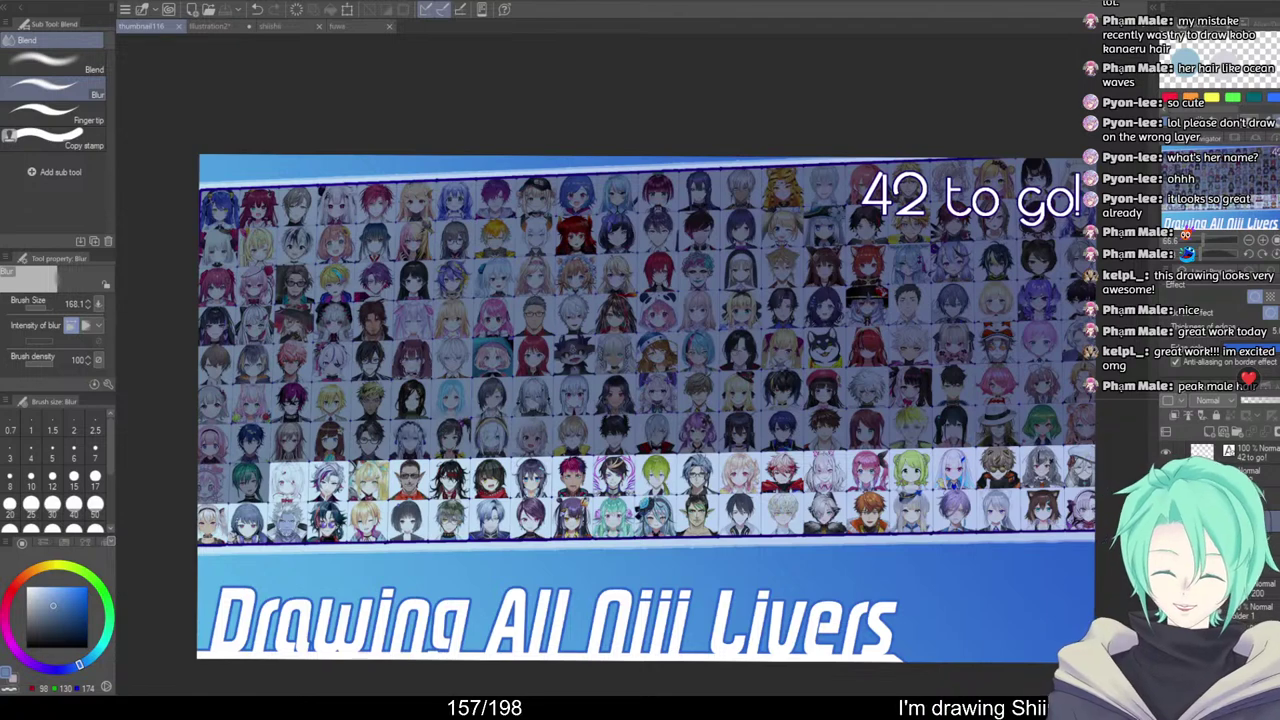
{"action": "scroll", "coordinate": [382, 487], "scroll_direction": "up", "scroll_amount": 2}
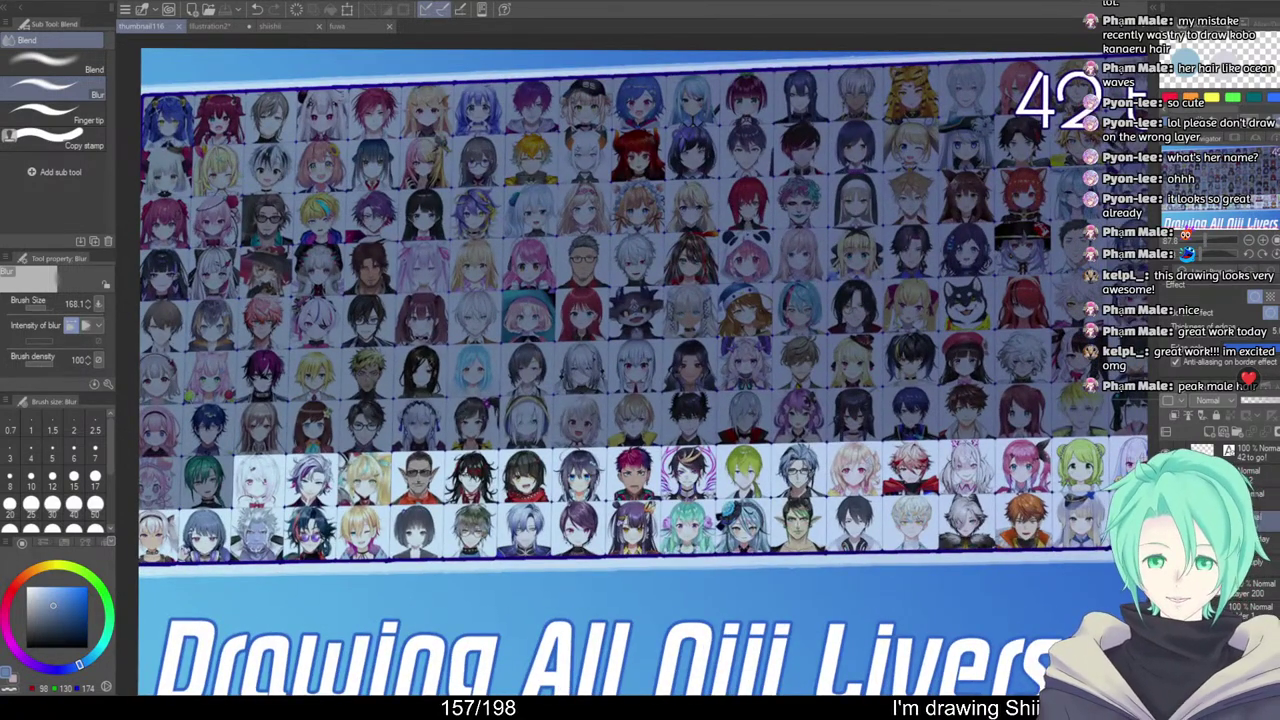